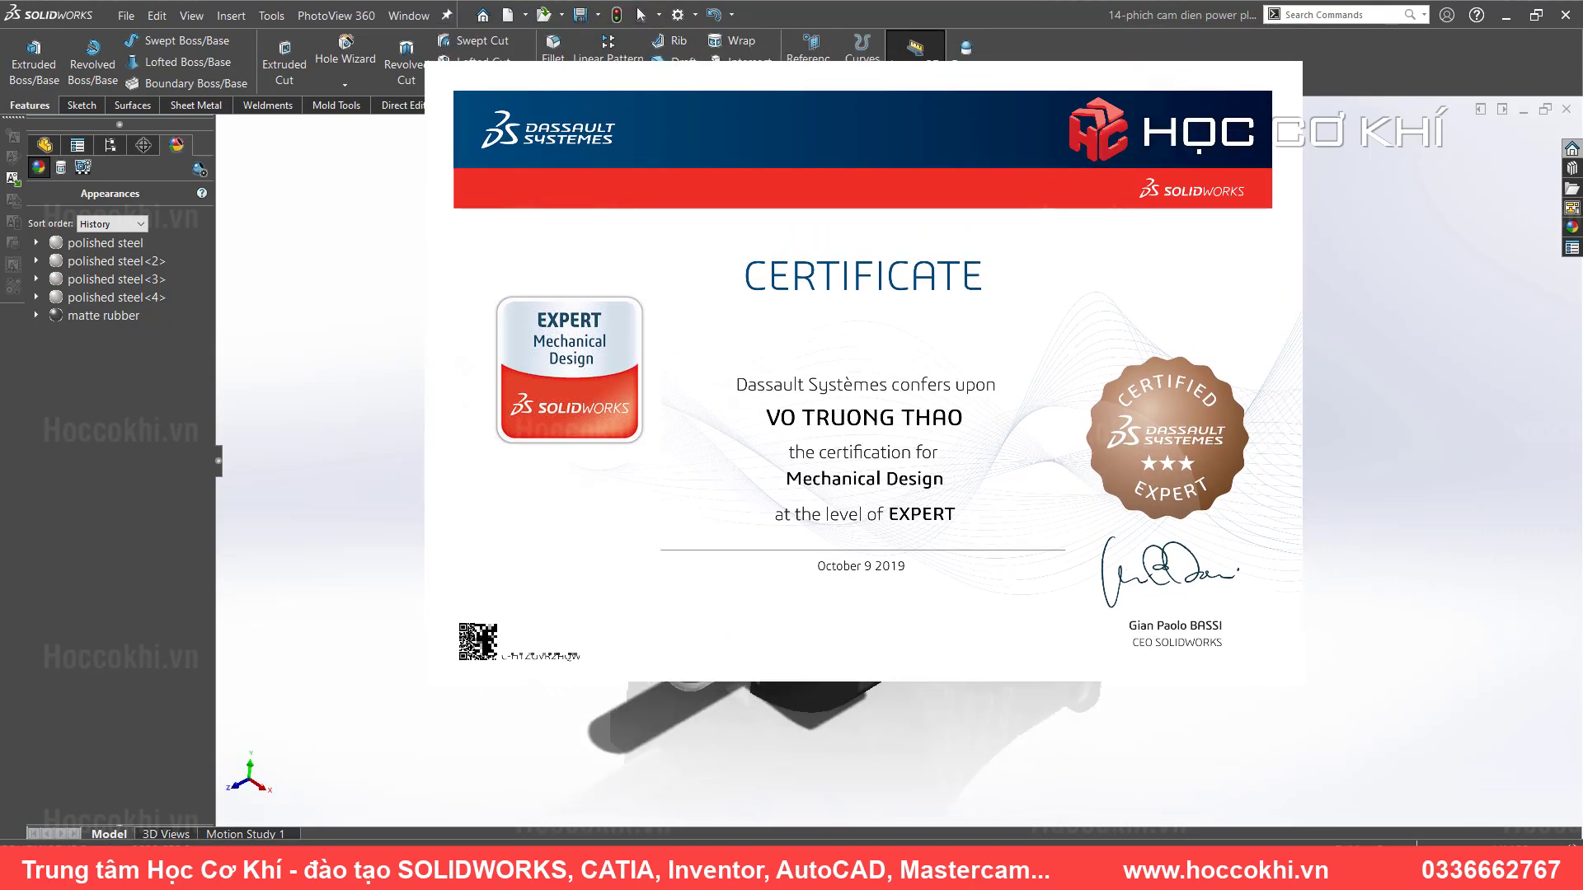
- Orbit and zoom the finished plug model to show it from several angles
mouse_move(636, 310)
middle_mouse_down()
mouse_move(615, 265)
mouse_move(601, 338)
mouse_move(531, 361)
mouse_move(646, 354)
mouse_move(784, 396)
mouse_move(912, 382)
mouse_move(1036, 448)
mouse_move(1346, 456)
mouse_move(1362, 473)
mouse_move(1205, 470)
mouse_move(1071, 502)
mouse_move(918, 495)
mouse_move(646, 537)
middle_mouse_up()
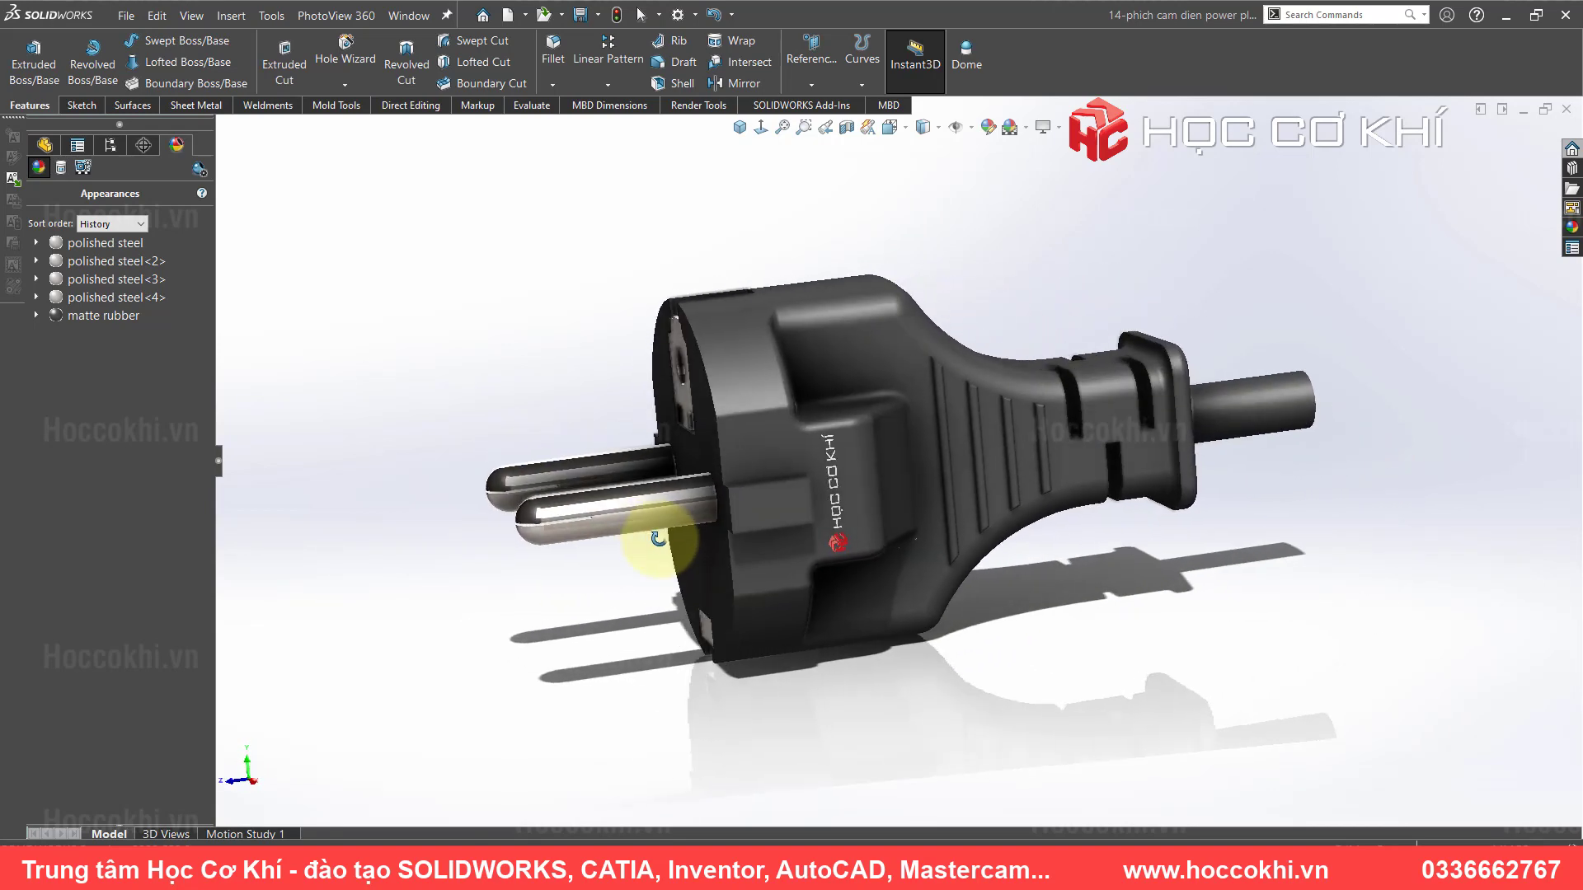
scroll(981, 425, "down", 3)
scroll(981, 425, "down", 2)
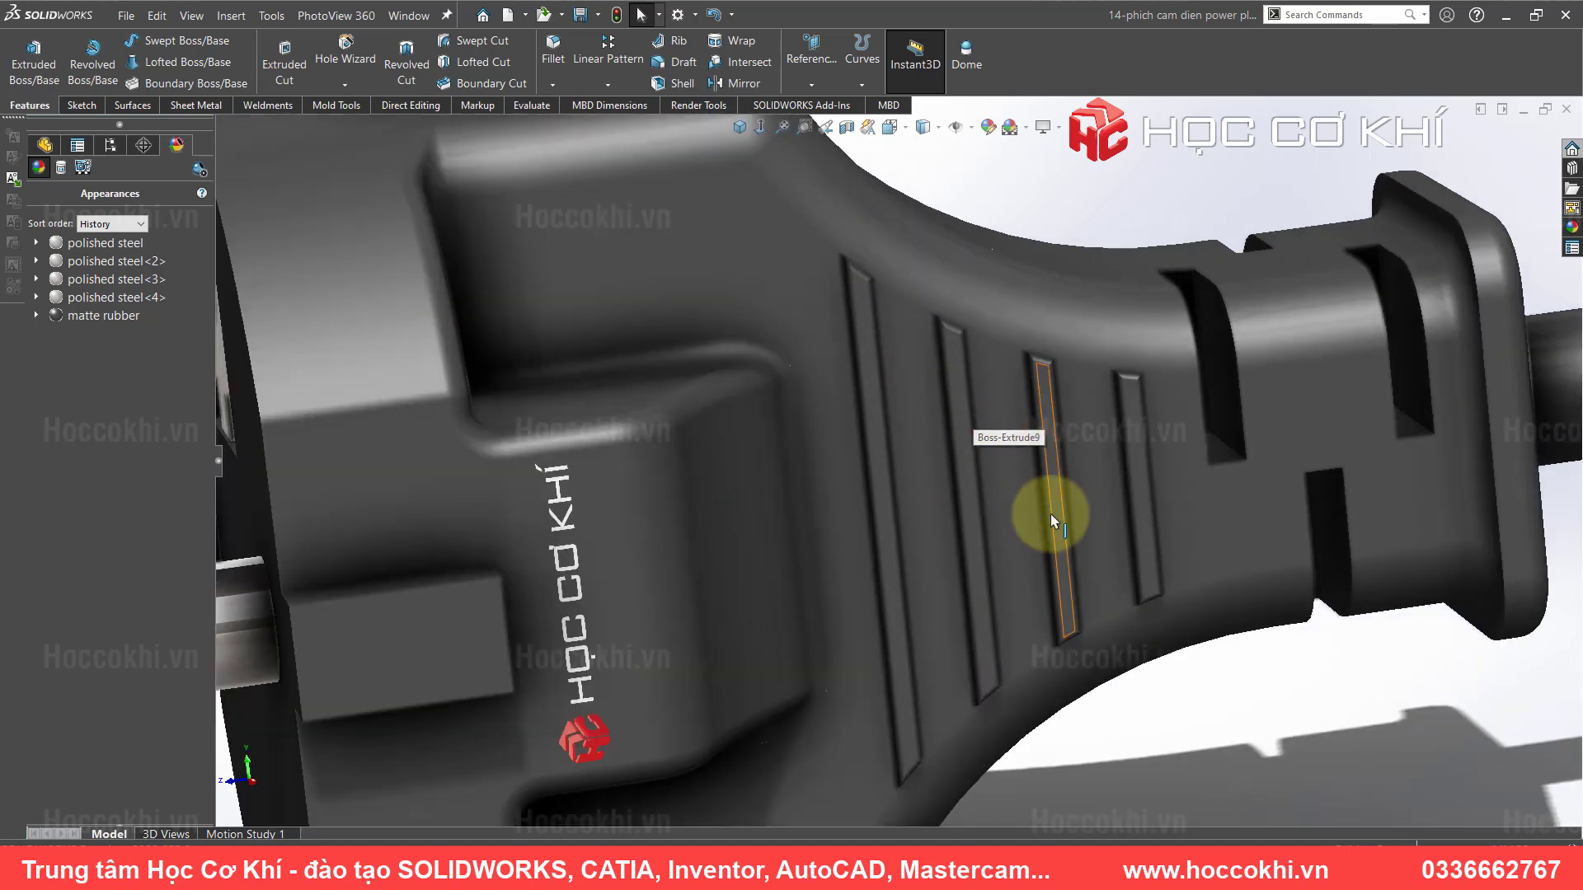
scroll(929, 462, "up", 5)
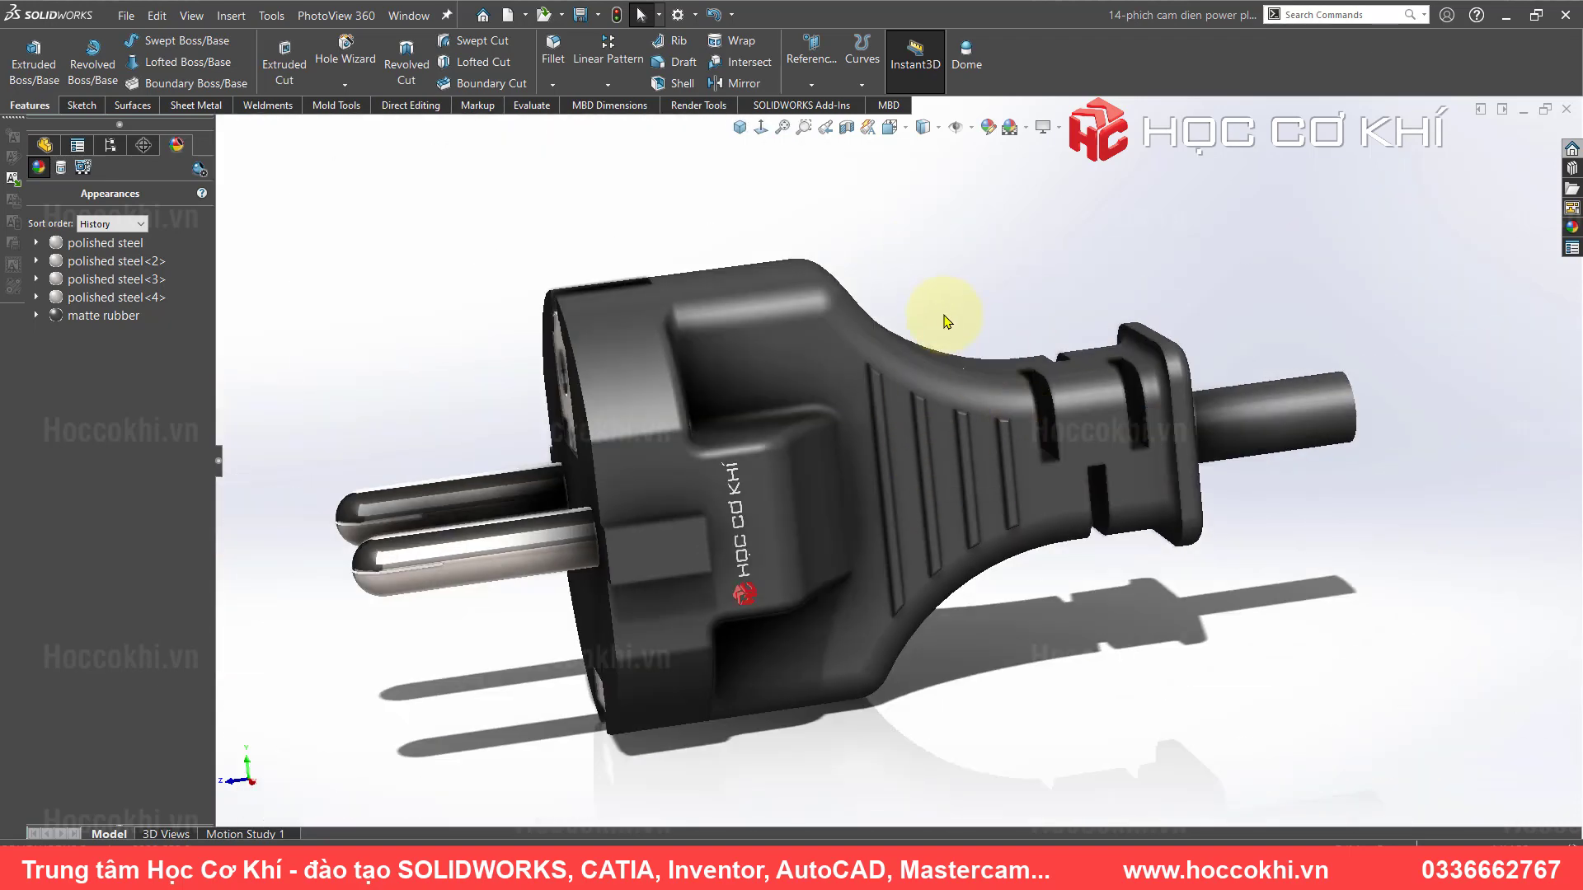
mouse_move(906, 402)
middle_mouse_down()
mouse_move(1050, 407)
mouse_move(1282, 477)
mouse_move(1358, 535)
mouse_move(1218, 572)
mouse_move(1218, 678)
mouse_move(1060, 506)
mouse_move(953, 602)
mouse_move(919, 700)
mouse_move(901, 629)
mouse_move(918, 657)
middle_mouse_up()
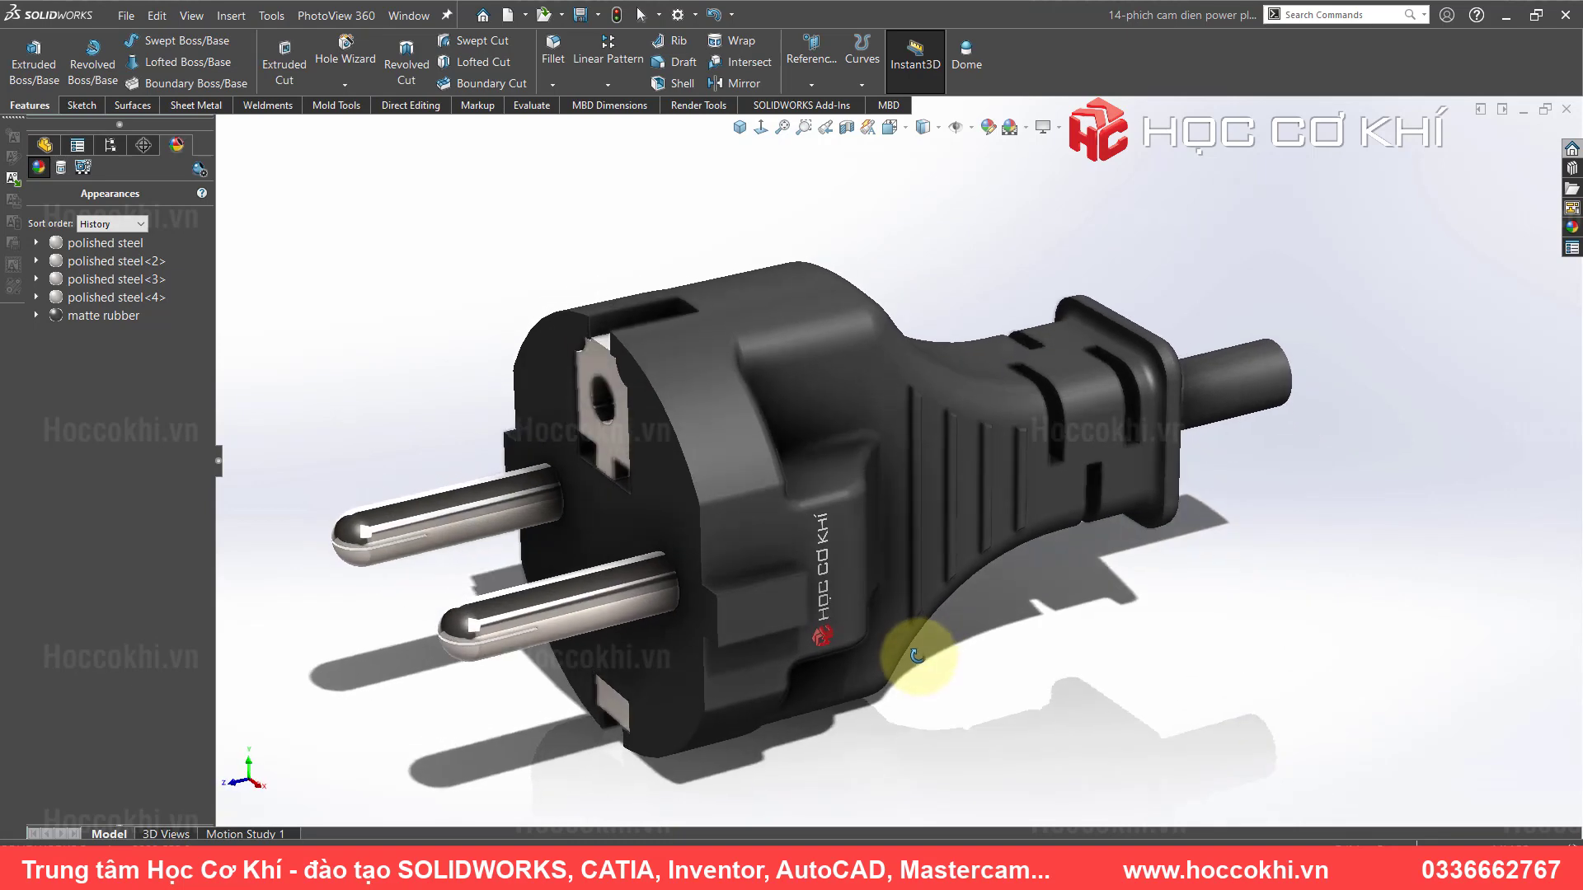
scroll(636, 565, "down", 2)
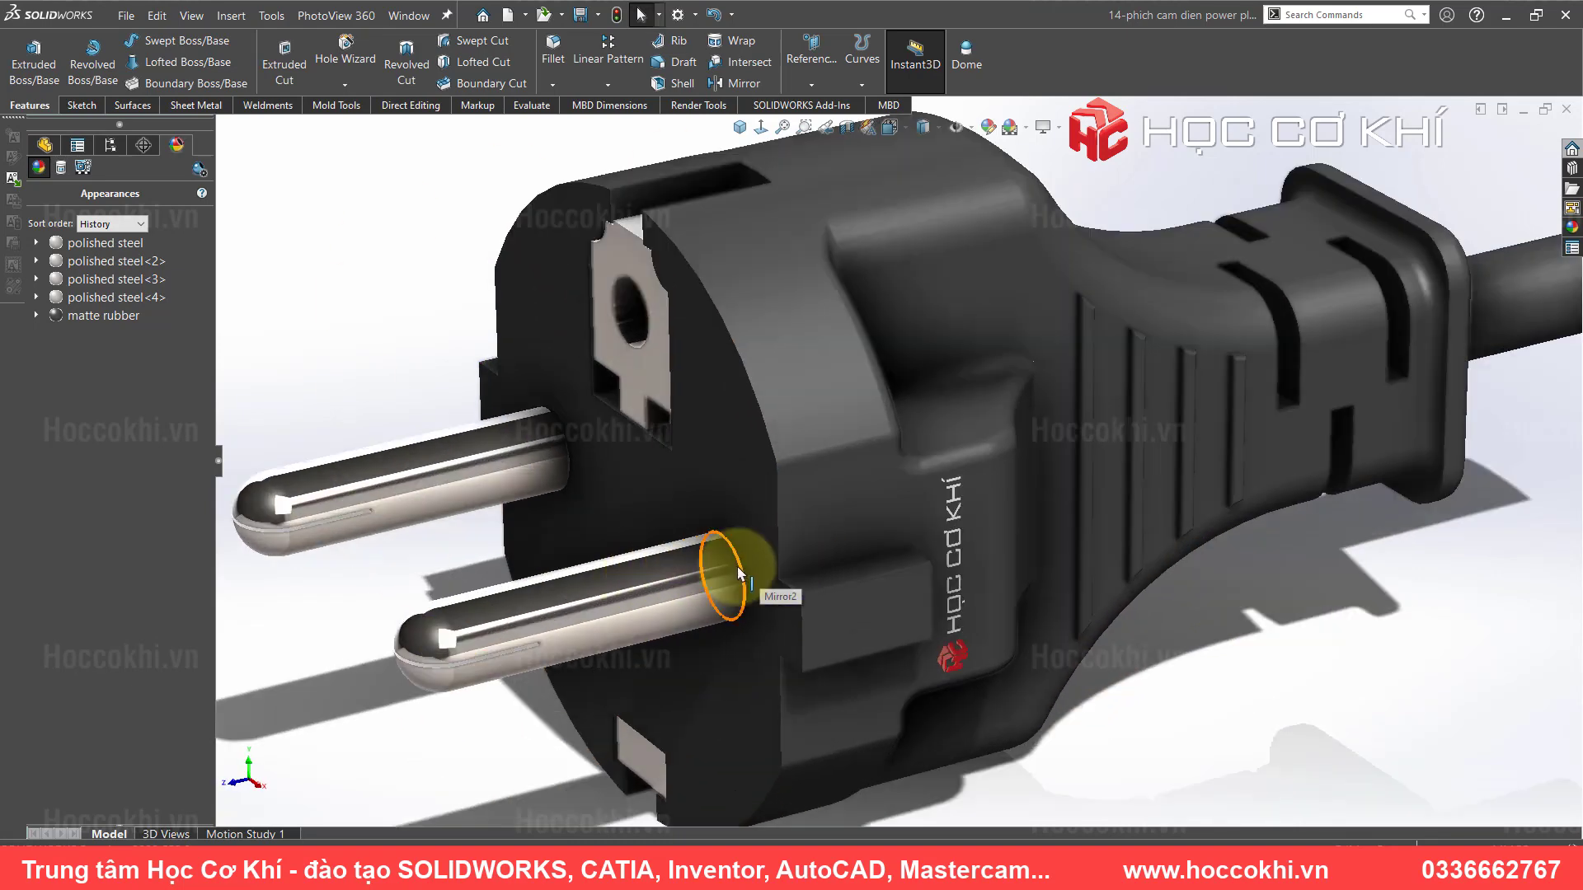
mouse_move(753, 585)
middle_mouse_down()
mouse_move(989, 512)
mouse_move(954, 459)
mouse_move(1220, 424)
middle_mouse_up()
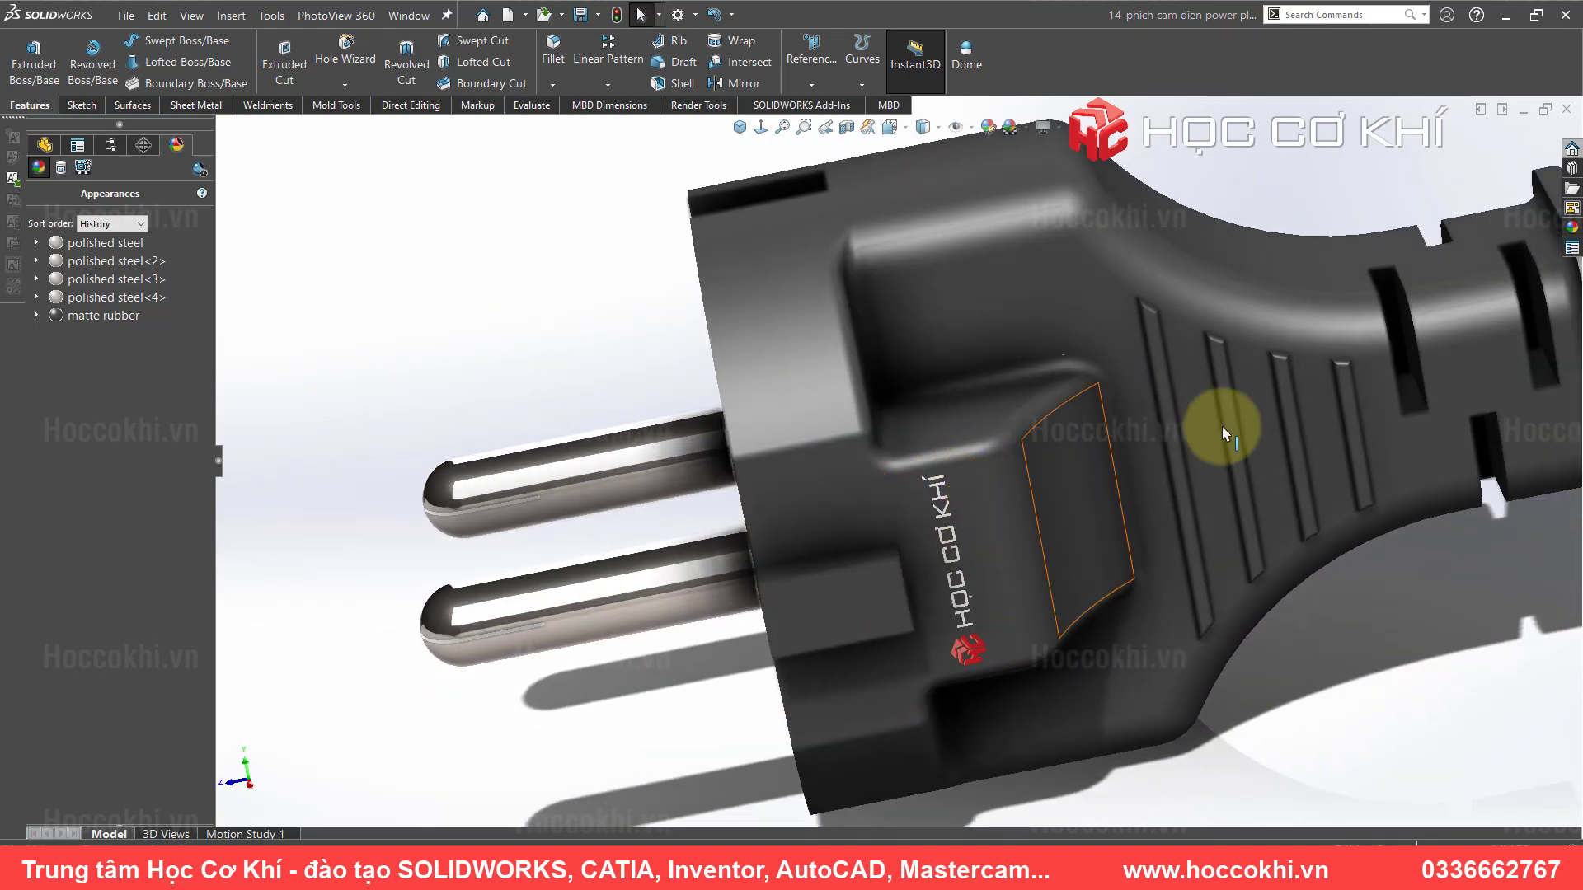
scroll(1425, 402, "up", 3)
mouse_move(1000, 399)
middle_mouse_down()
mouse_move(1031, 427)
mouse_move(1064, 427)
middle_mouse_up()
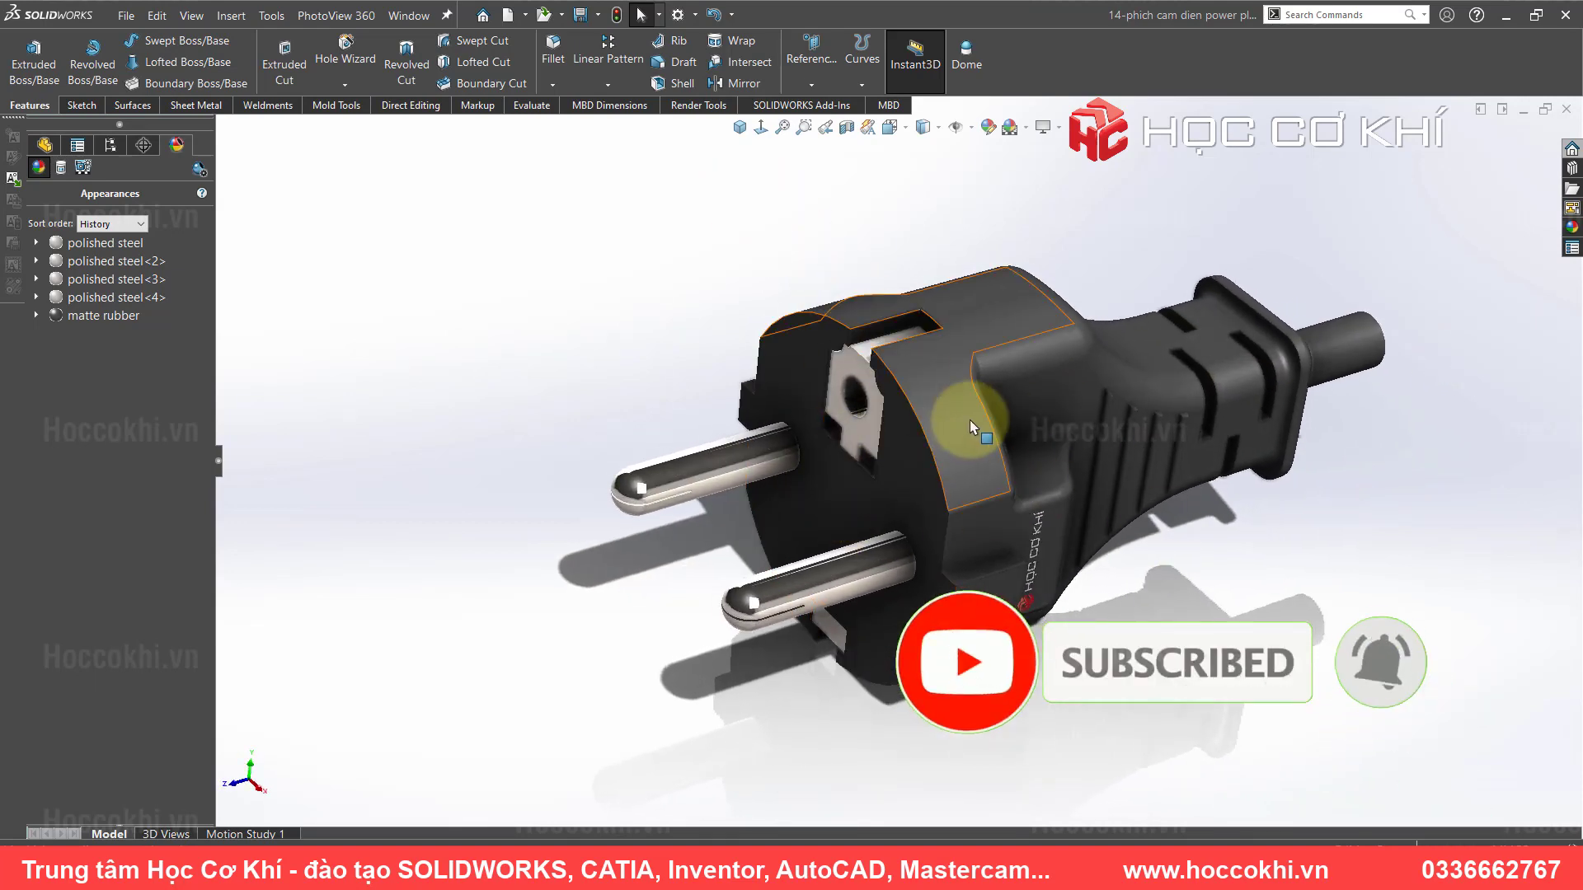
mouse_move(947, 416)
middle_mouse_down()
mouse_move(945, 394)
mouse_move(973, 380)
middle_mouse_up()
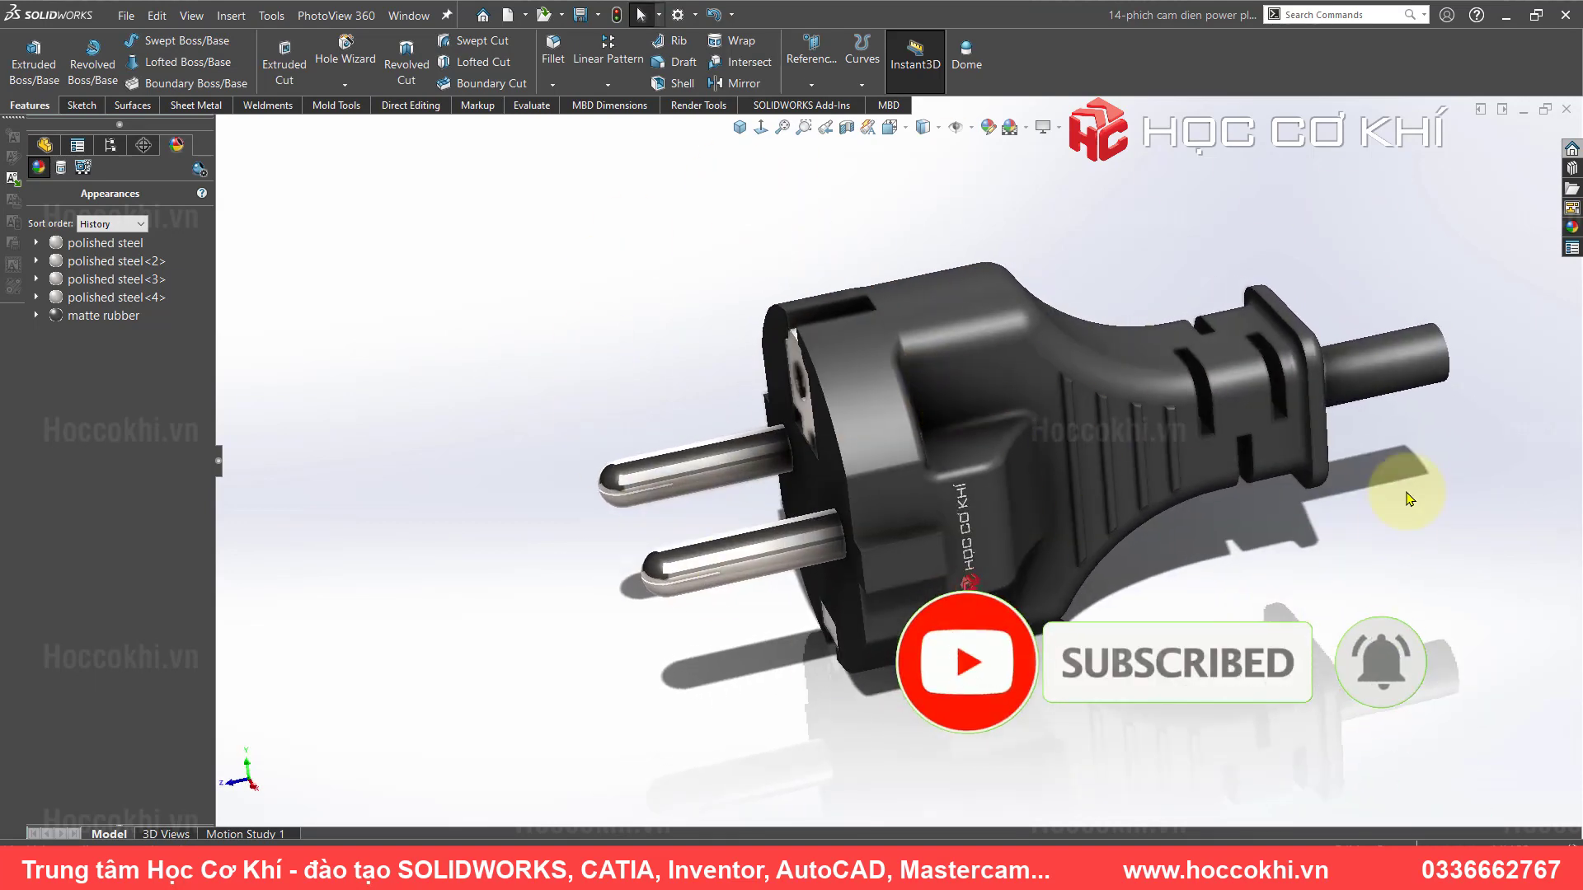
scroll(1212, 413, "down", 2)
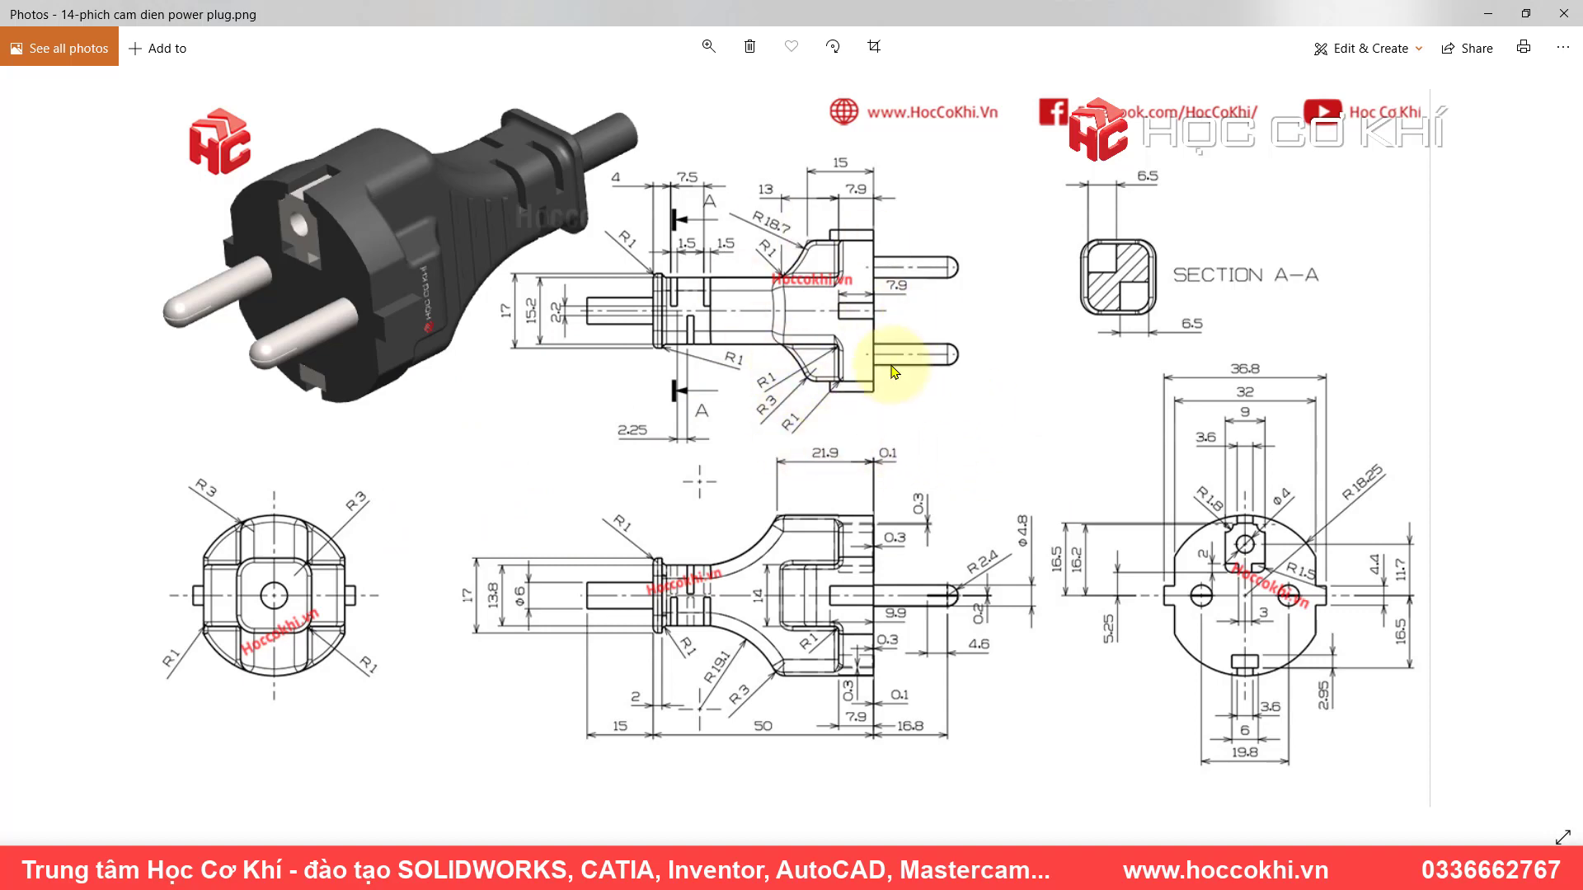
scroll(894, 373, "up", 1)
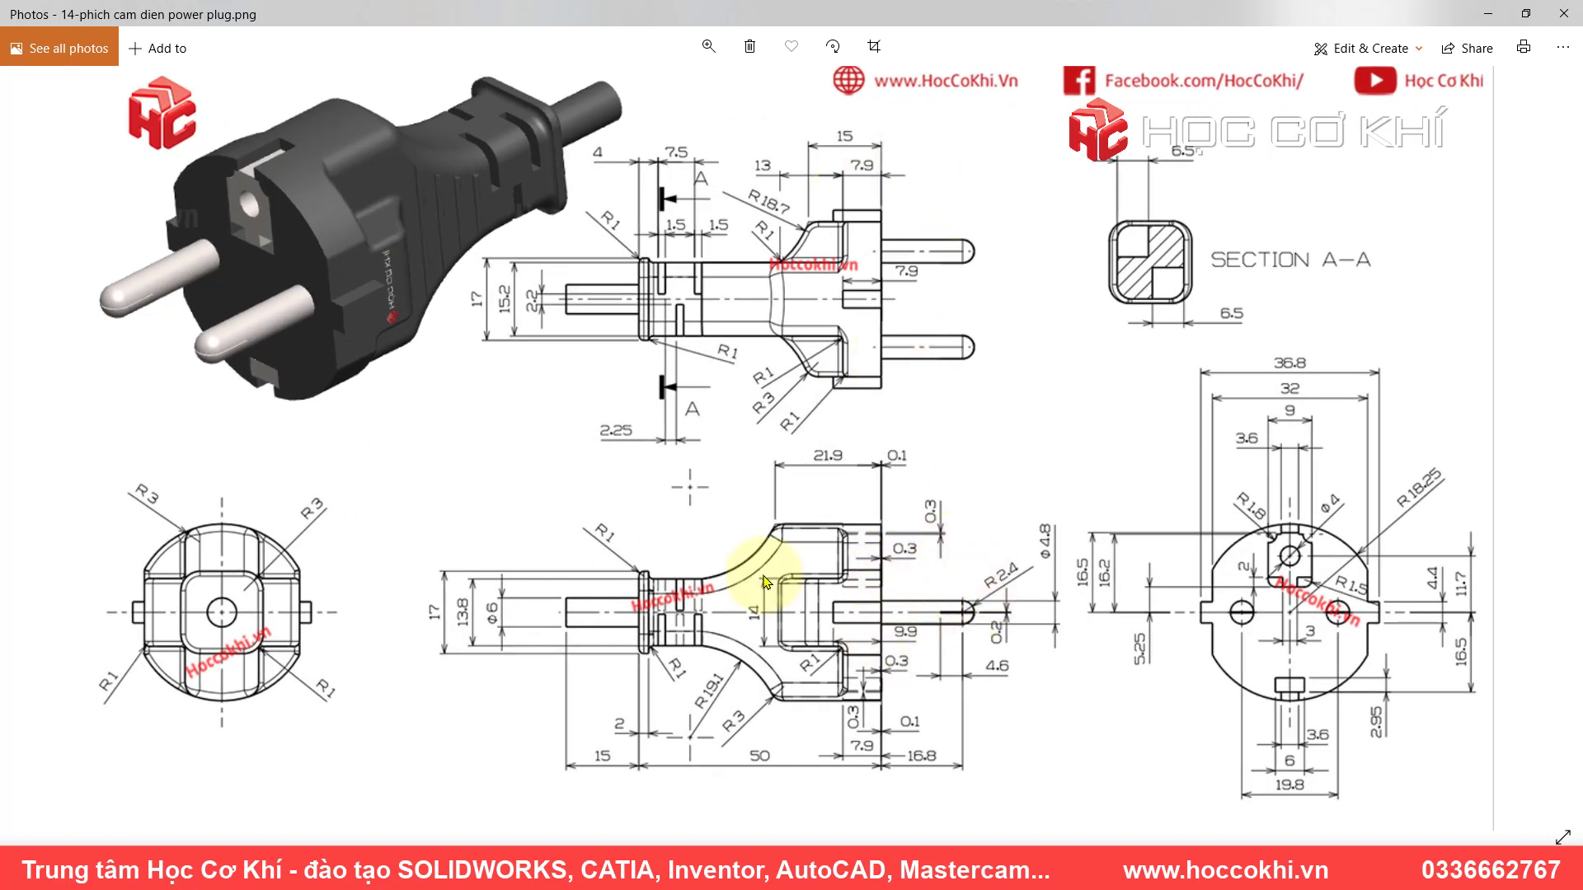
scroll(729, 560, "up", 1)
scroll(738, 499, "down", 1)
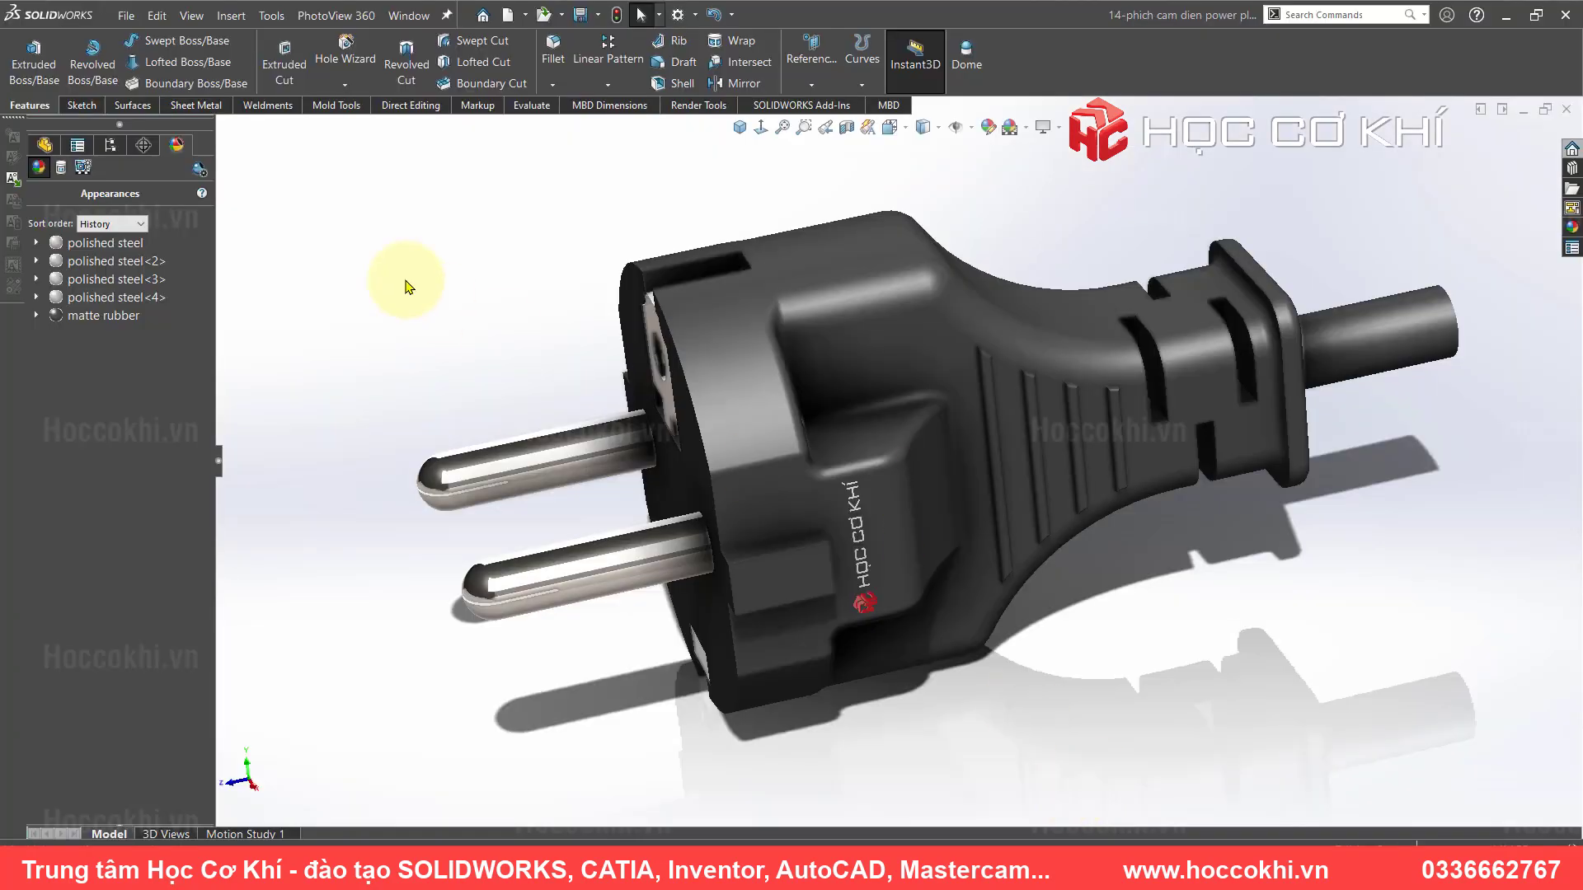
- In a new part, sketch a horizontal centerline from the origin on the Right Plane
key("ctrl+n")
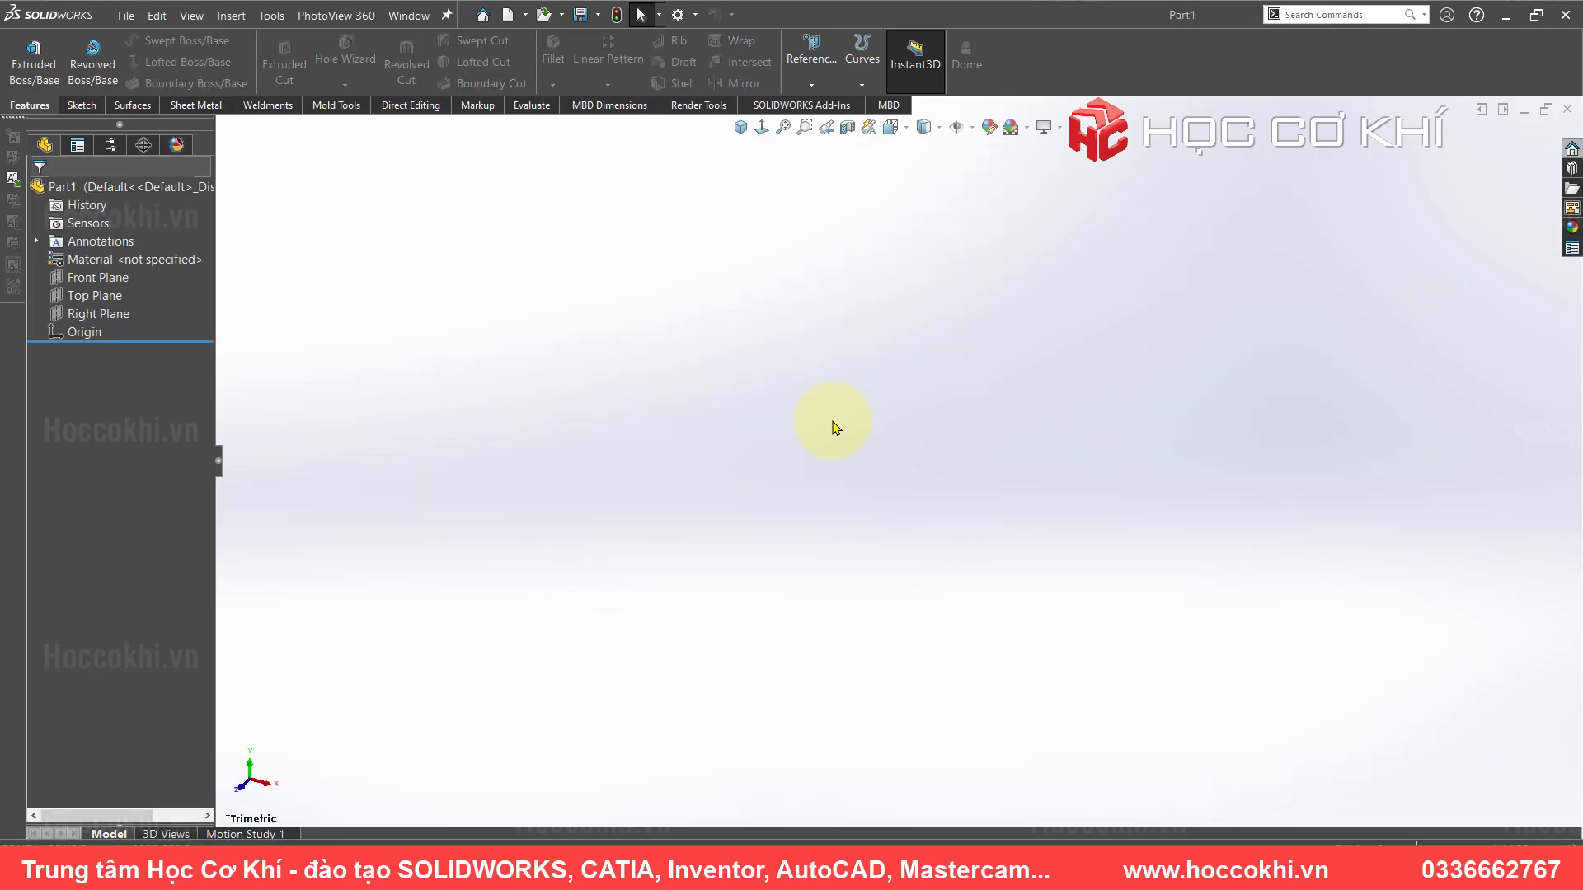
left_click(71, 314)
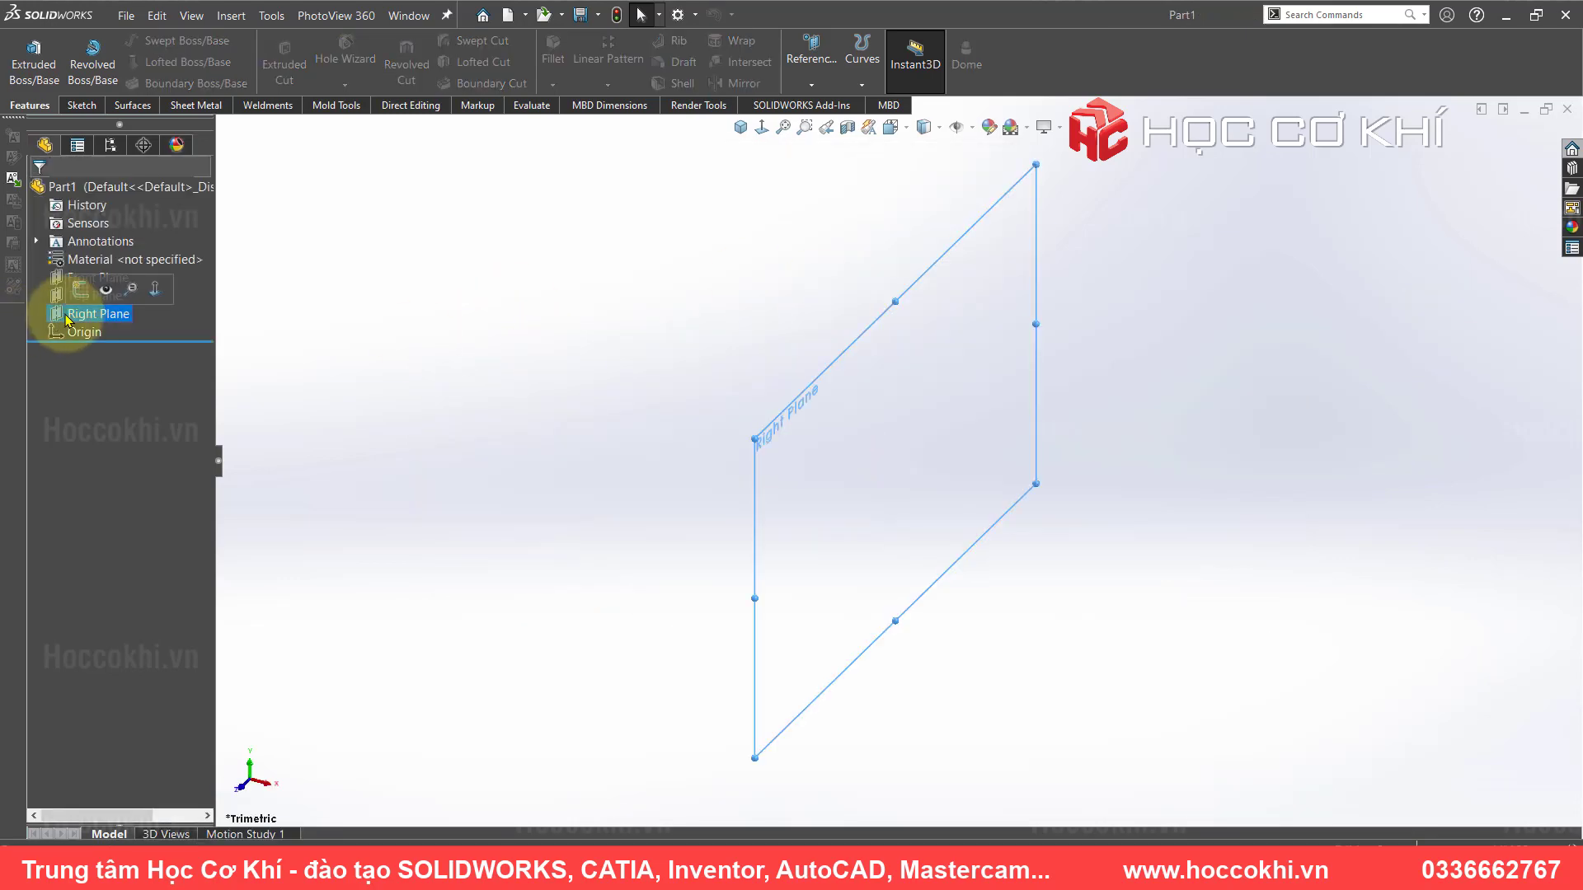
left_click(82, 276)
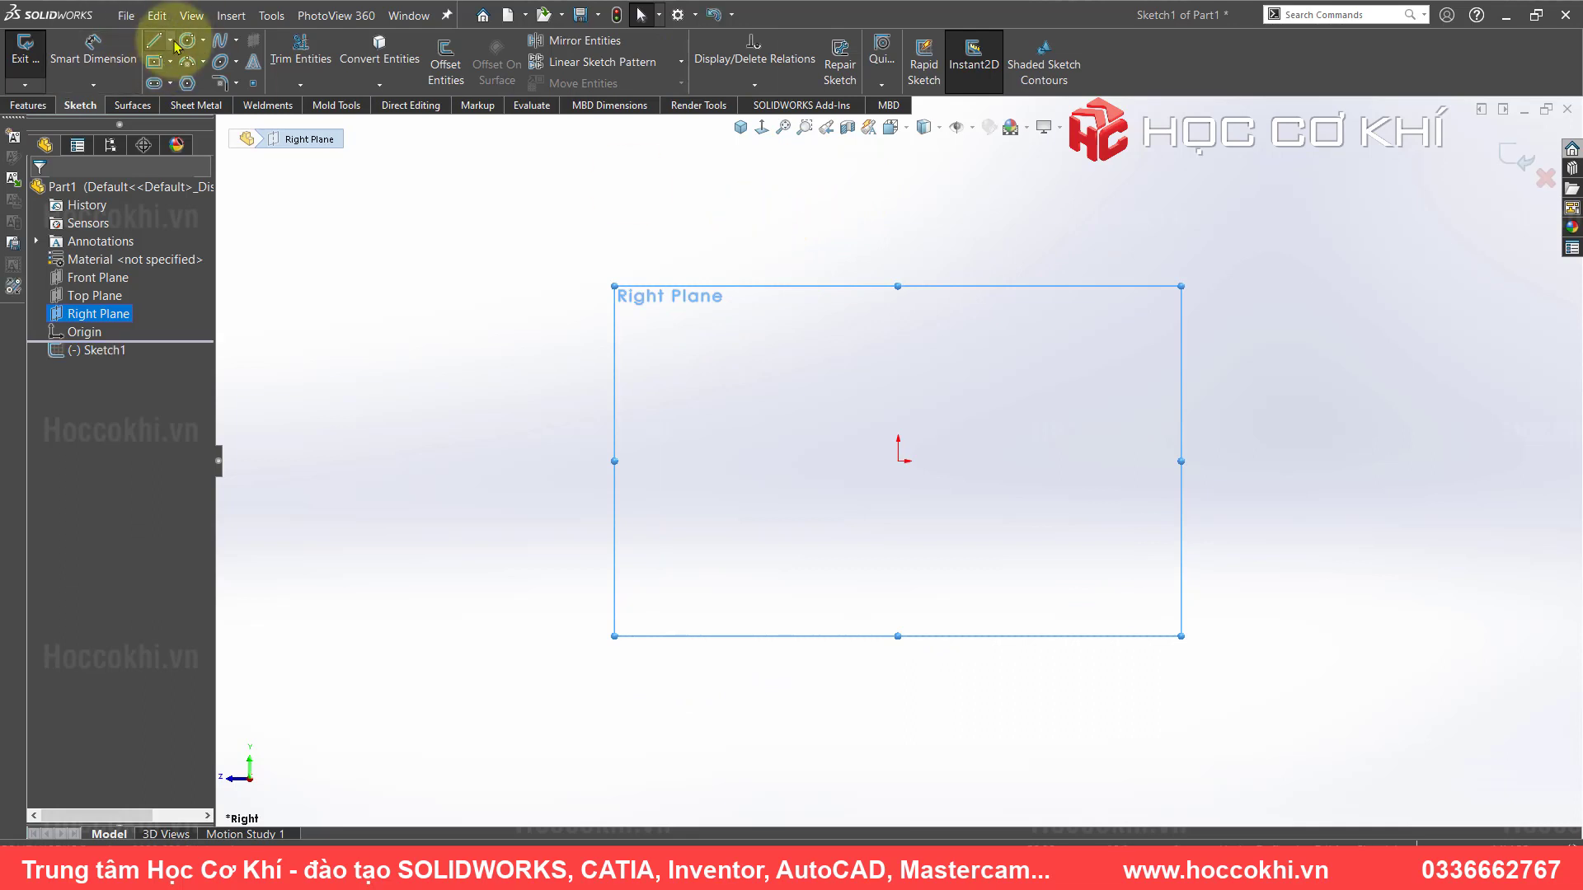
left_click(170, 40)
left_click(168, 81)
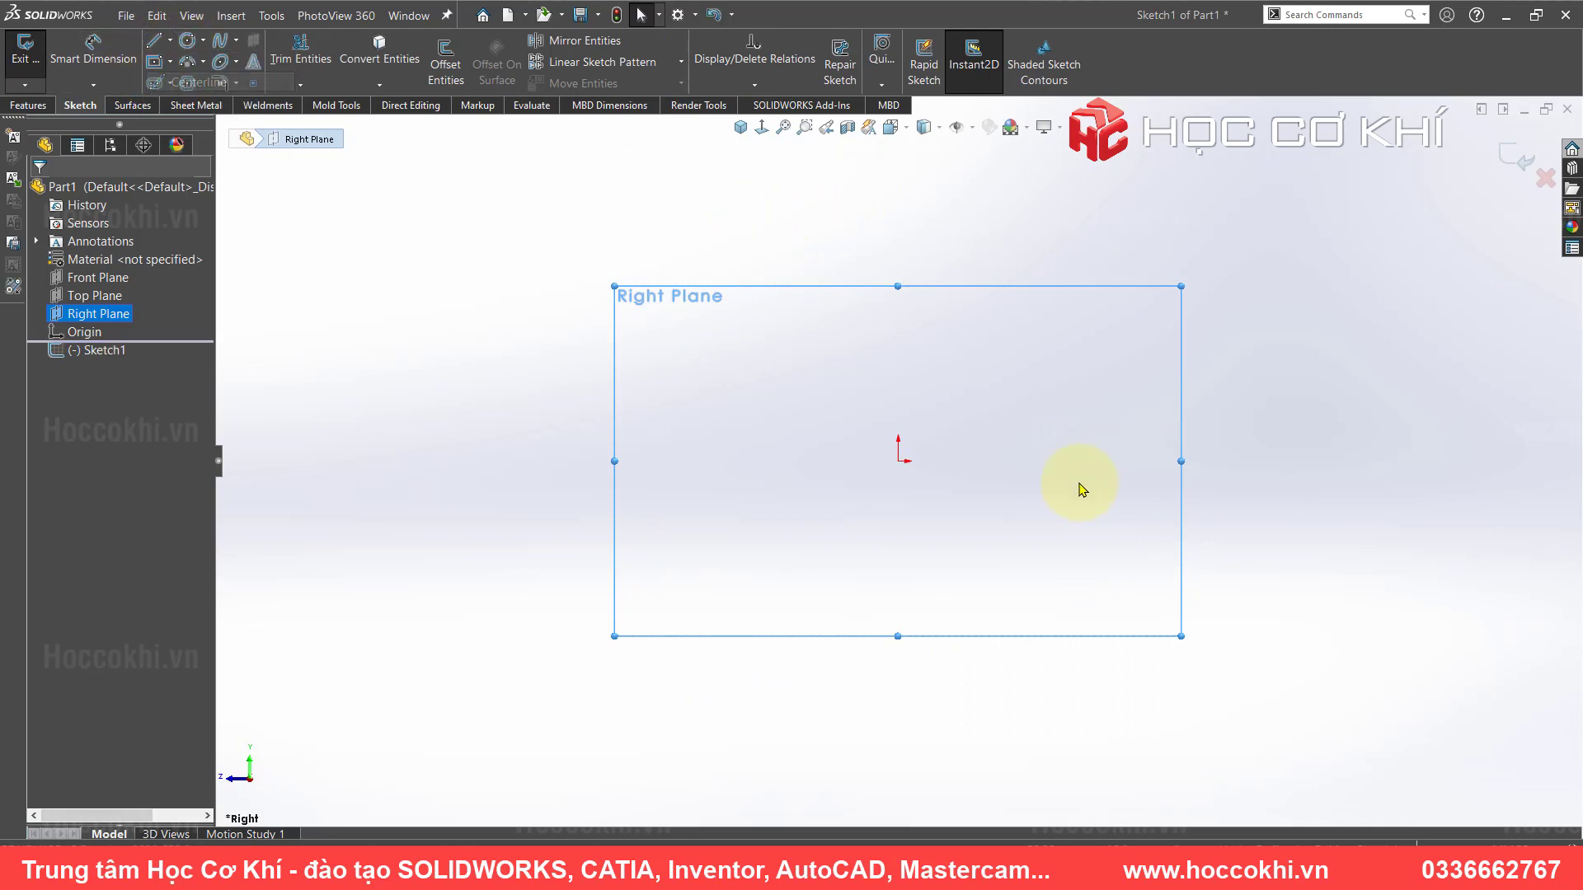
left_click(898, 461)
left_click(1322, 461)
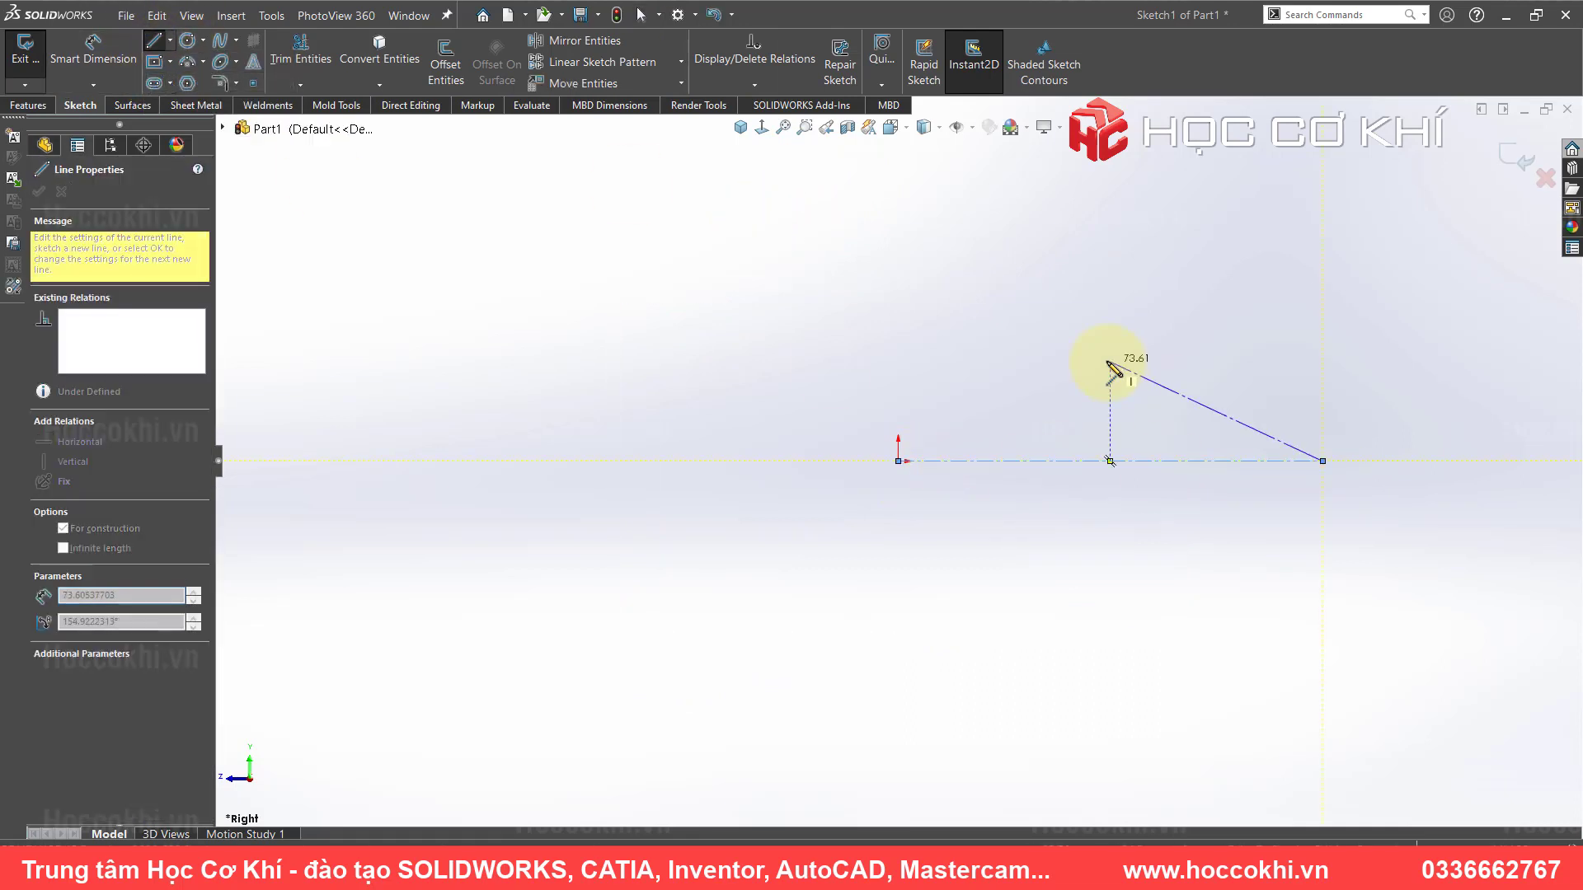
key("Escape")
left_click(154, 45)
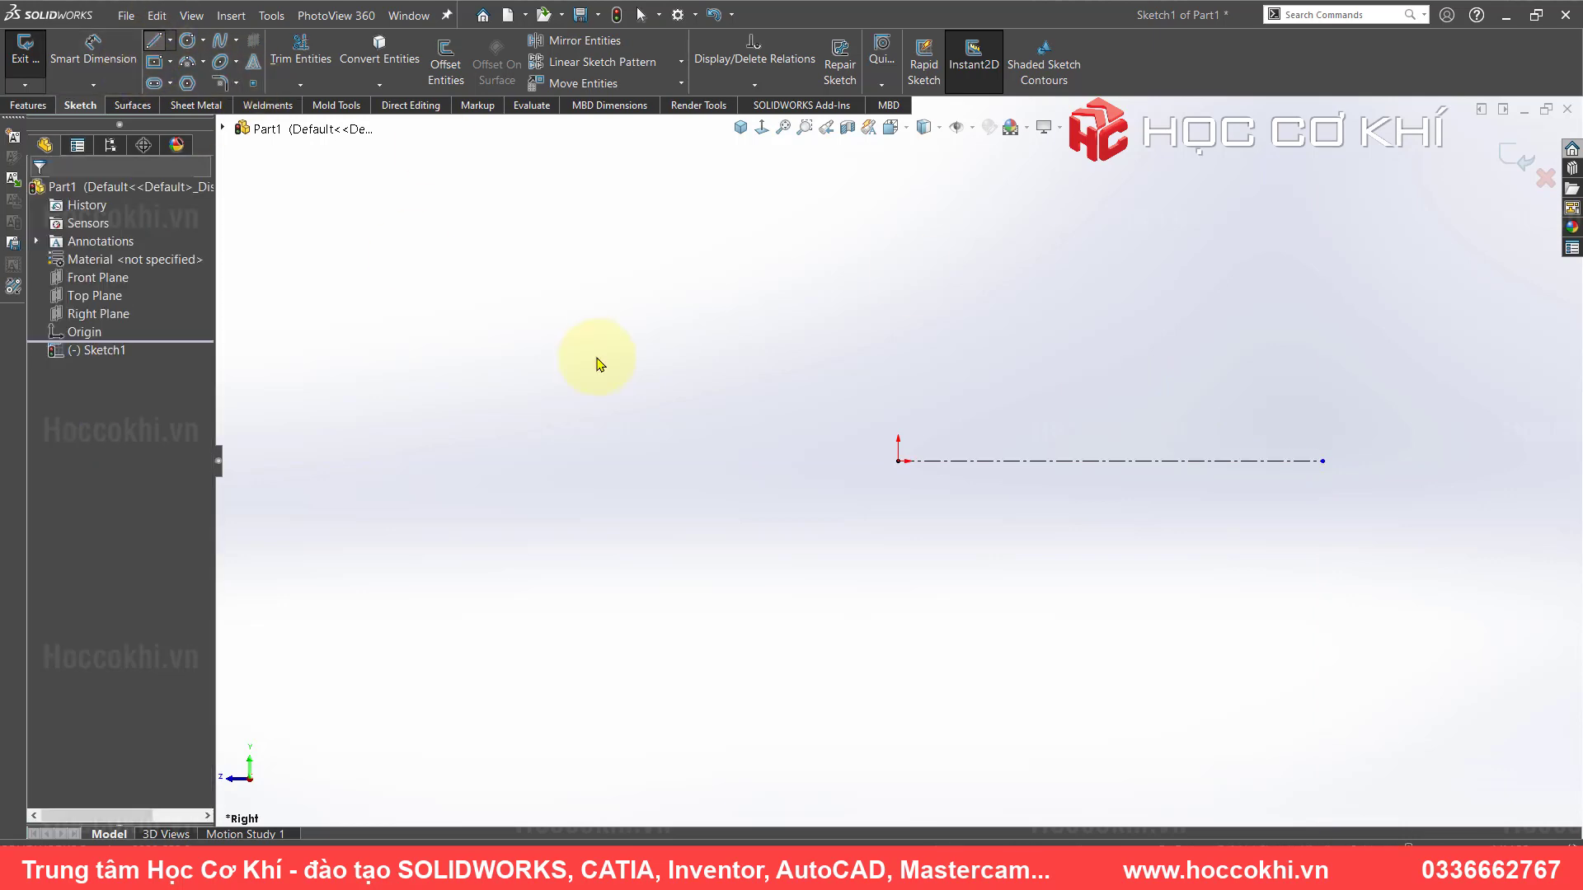
key("alt+Tab")
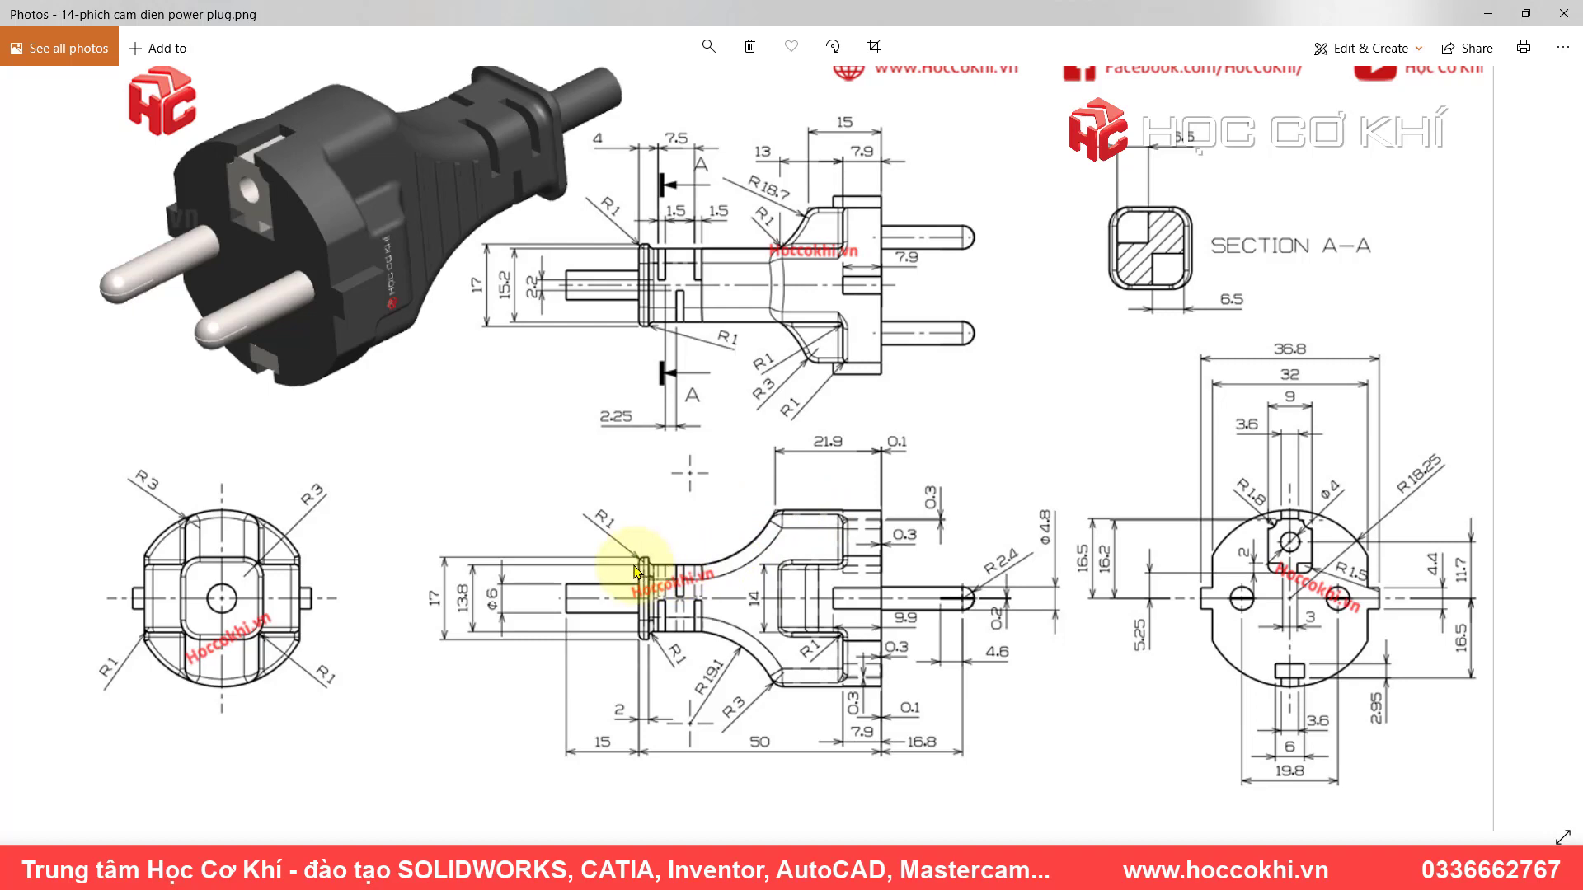
- Compare the plug drawing in Photos, ending back in the SOLIDWORKS sketch
key("alt+Tab")
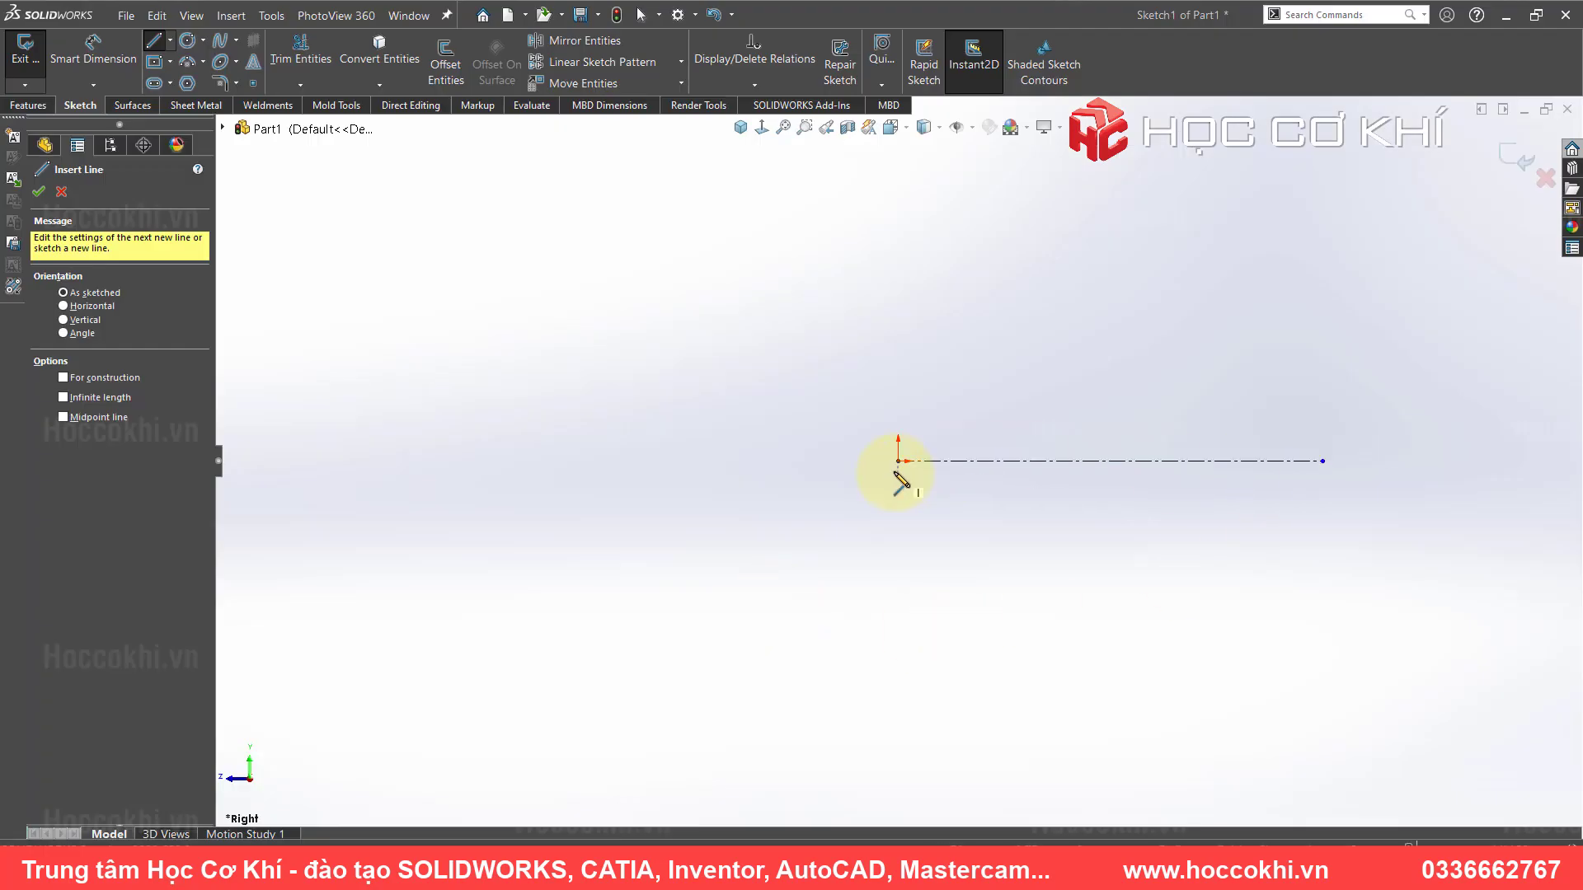
key("alt+Tab")
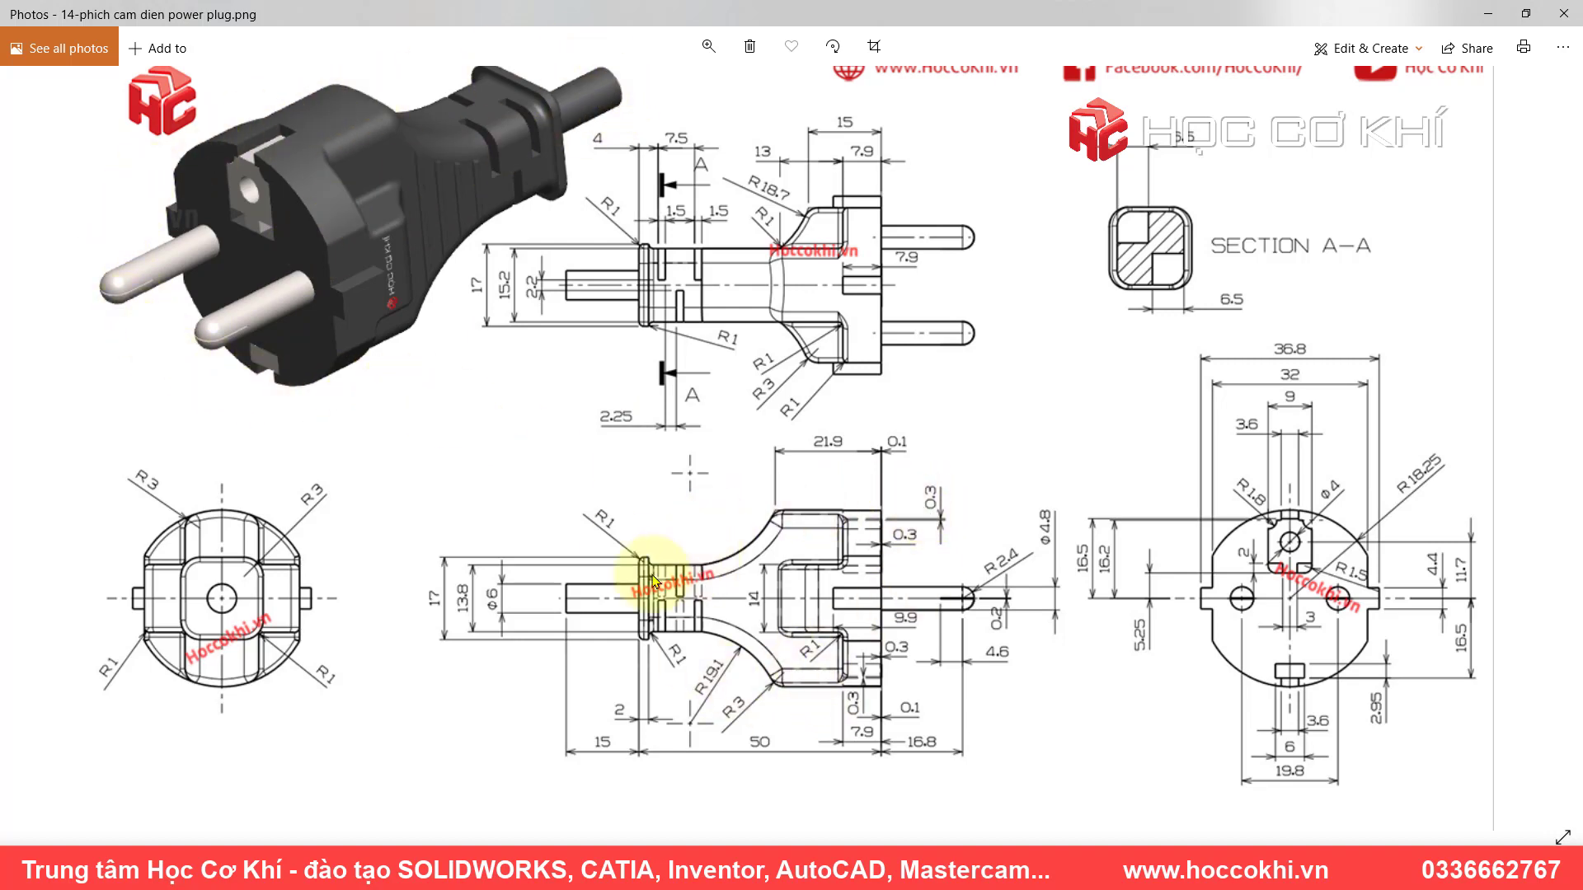
key("alt+Tab")
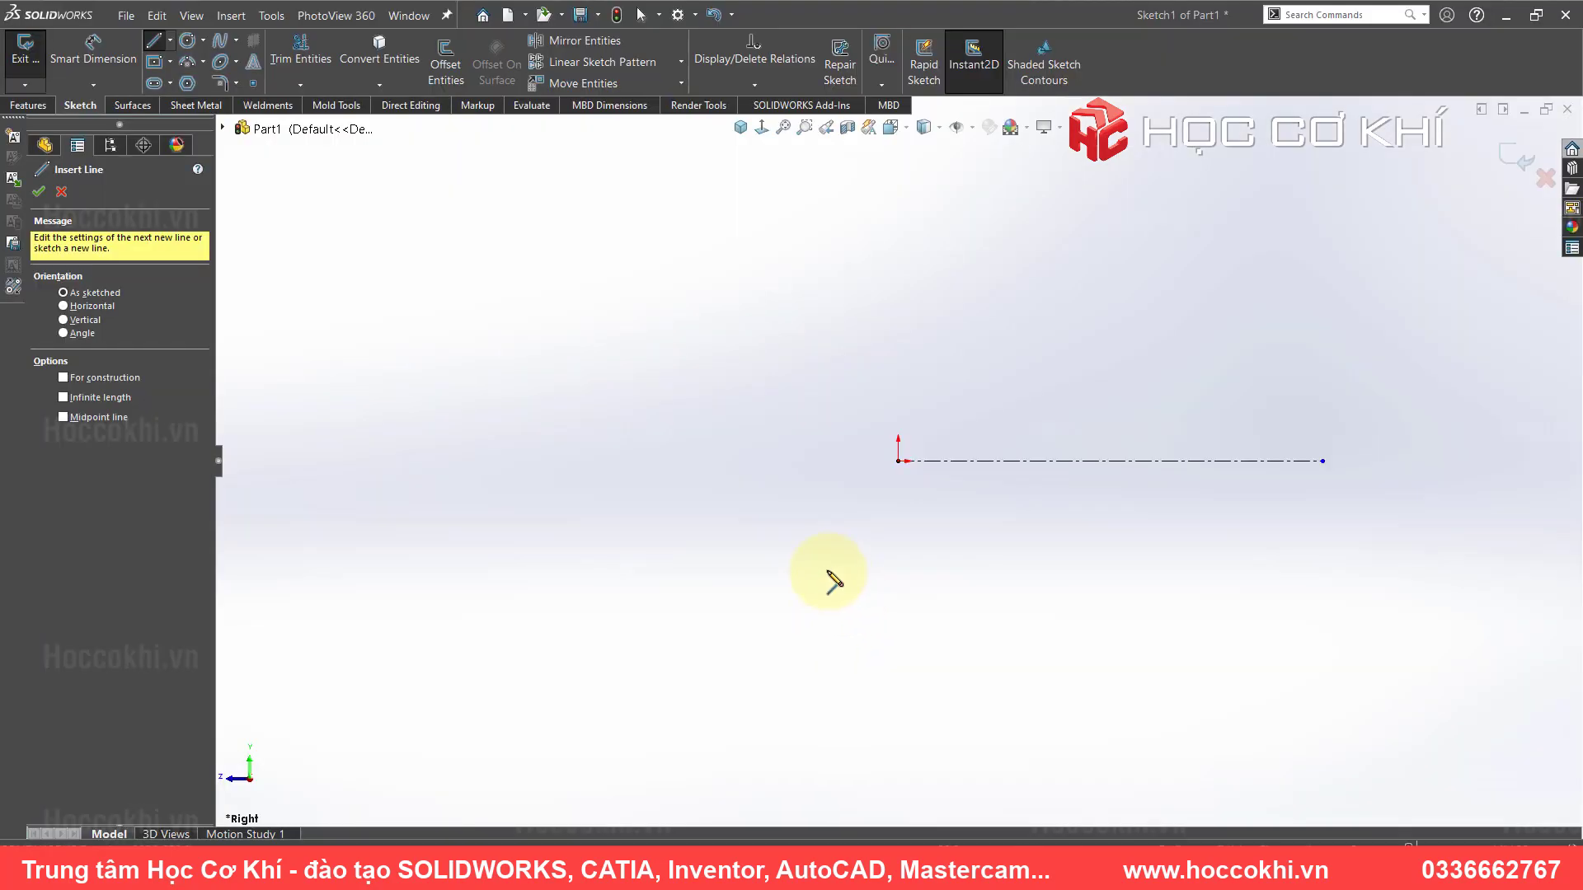
- Draw the closed outline from the origin: vertical edge, top edge, arc, step and right end
left_click(898, 461)
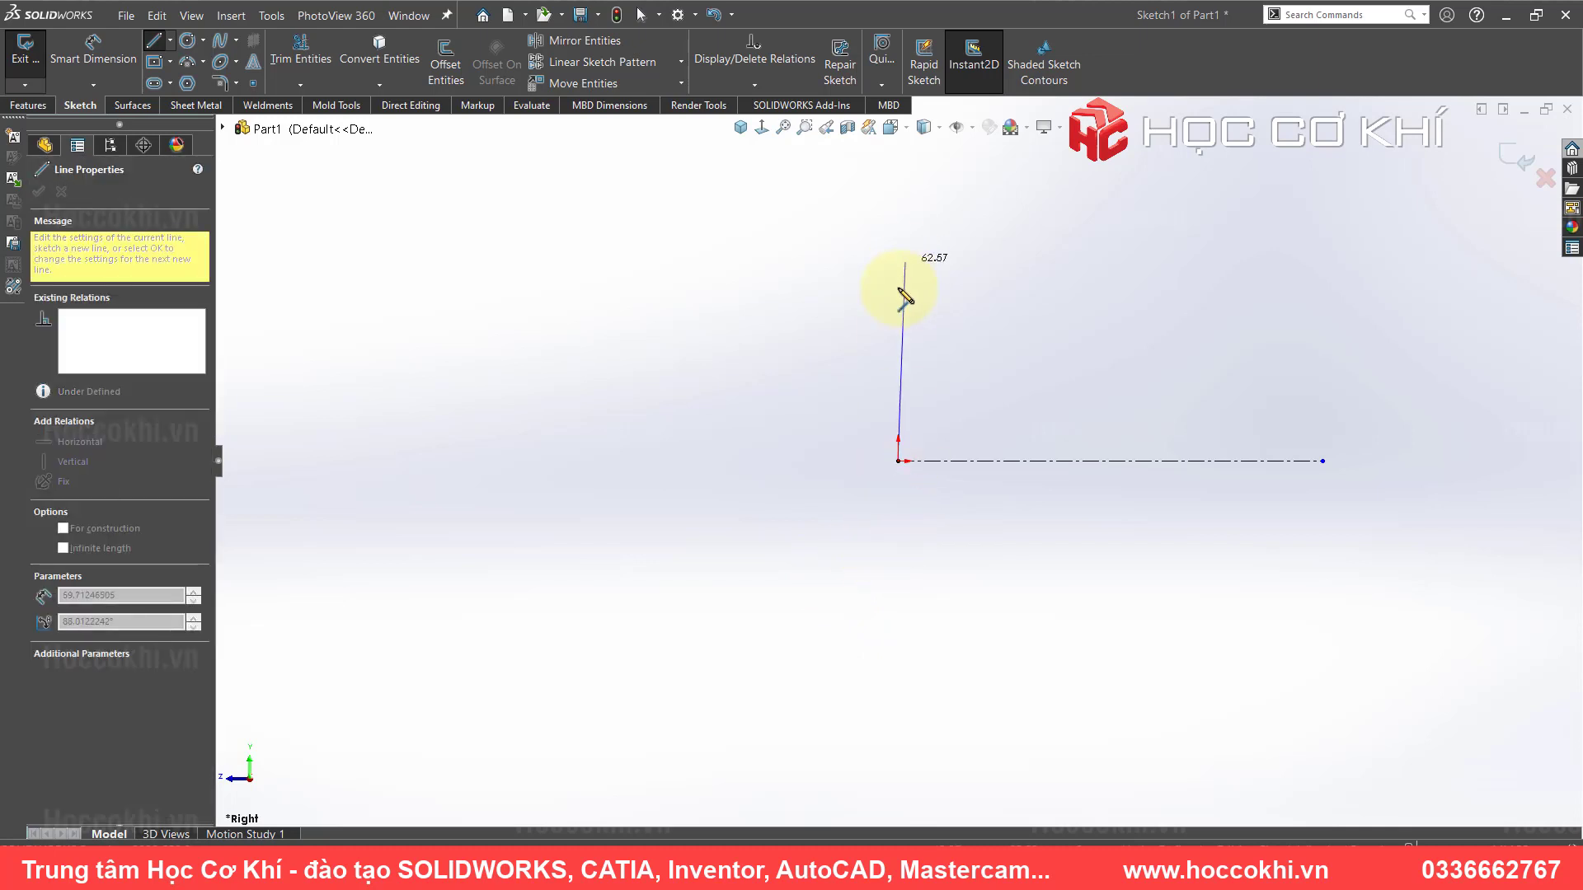
left_click(898, 218)
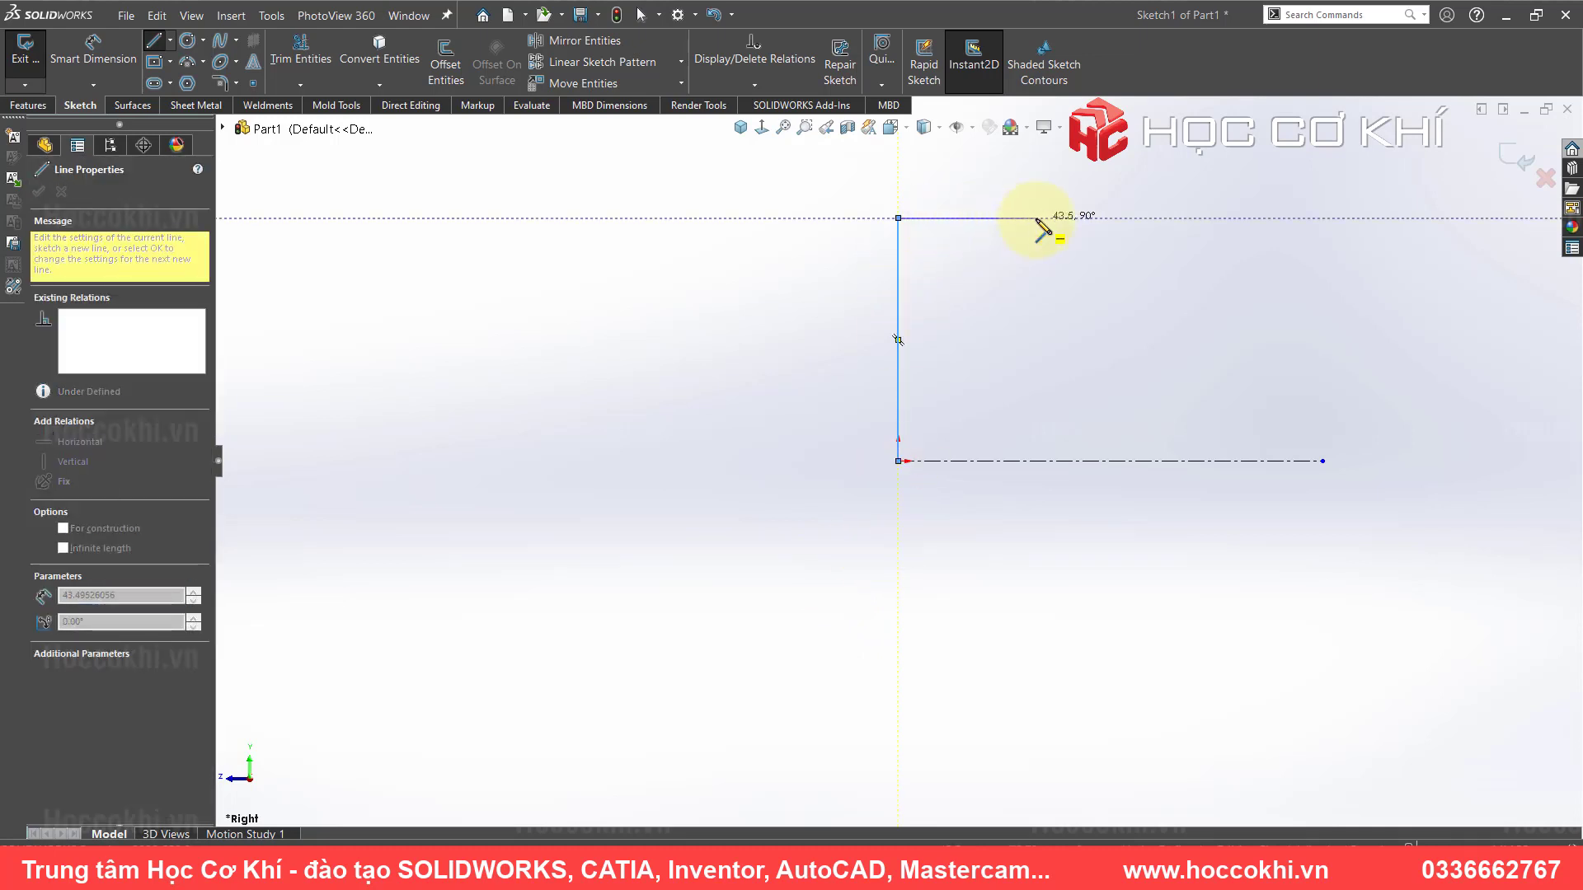
left_click(1038, 231)
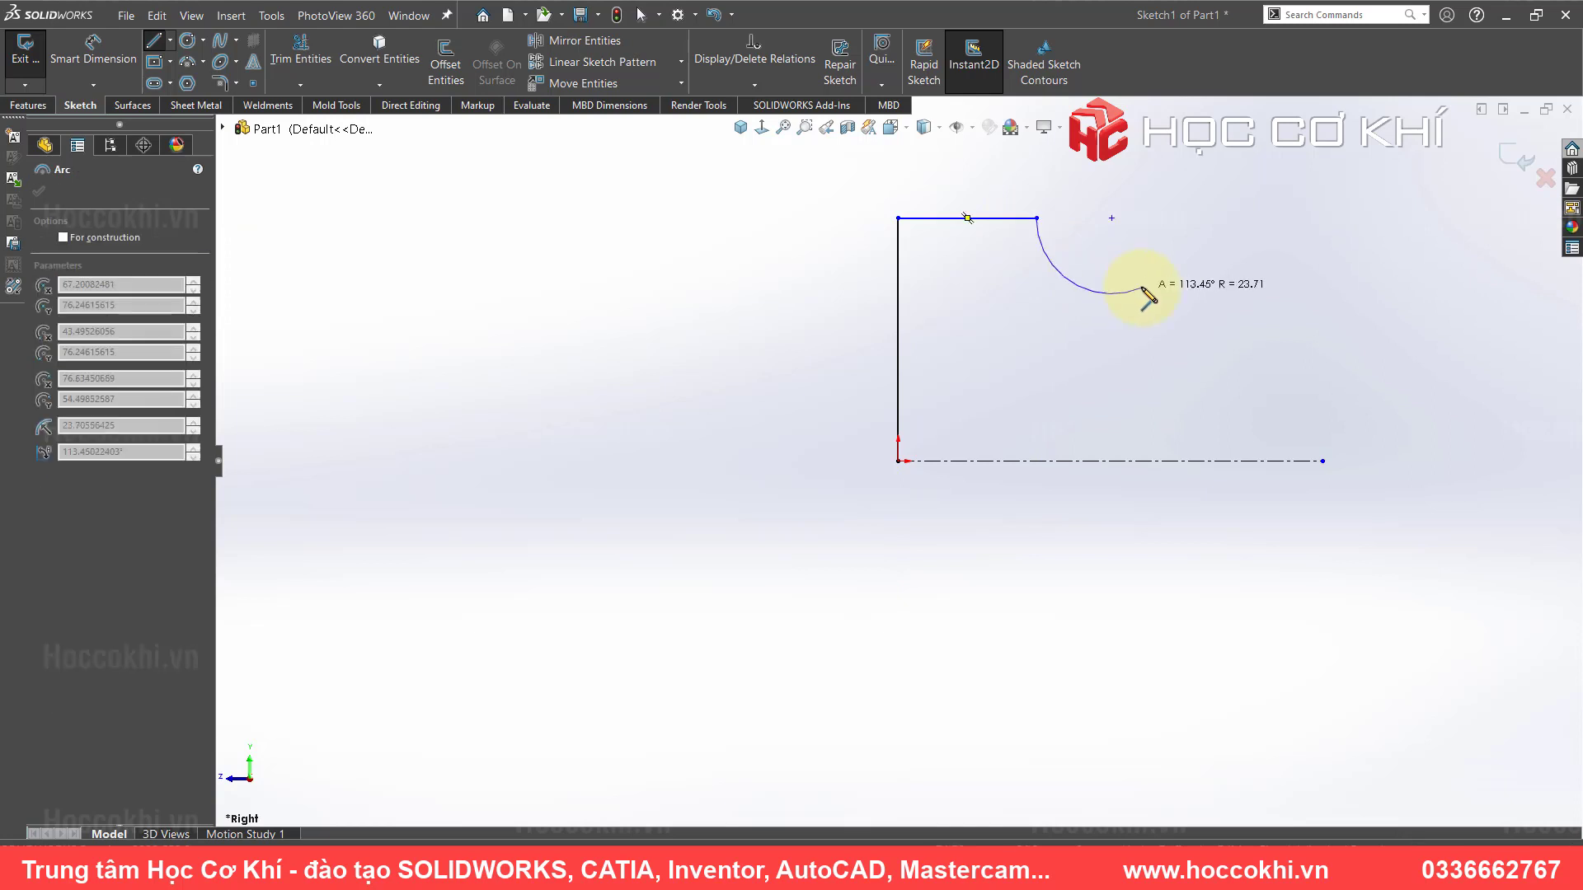
left_click(1187, 320)
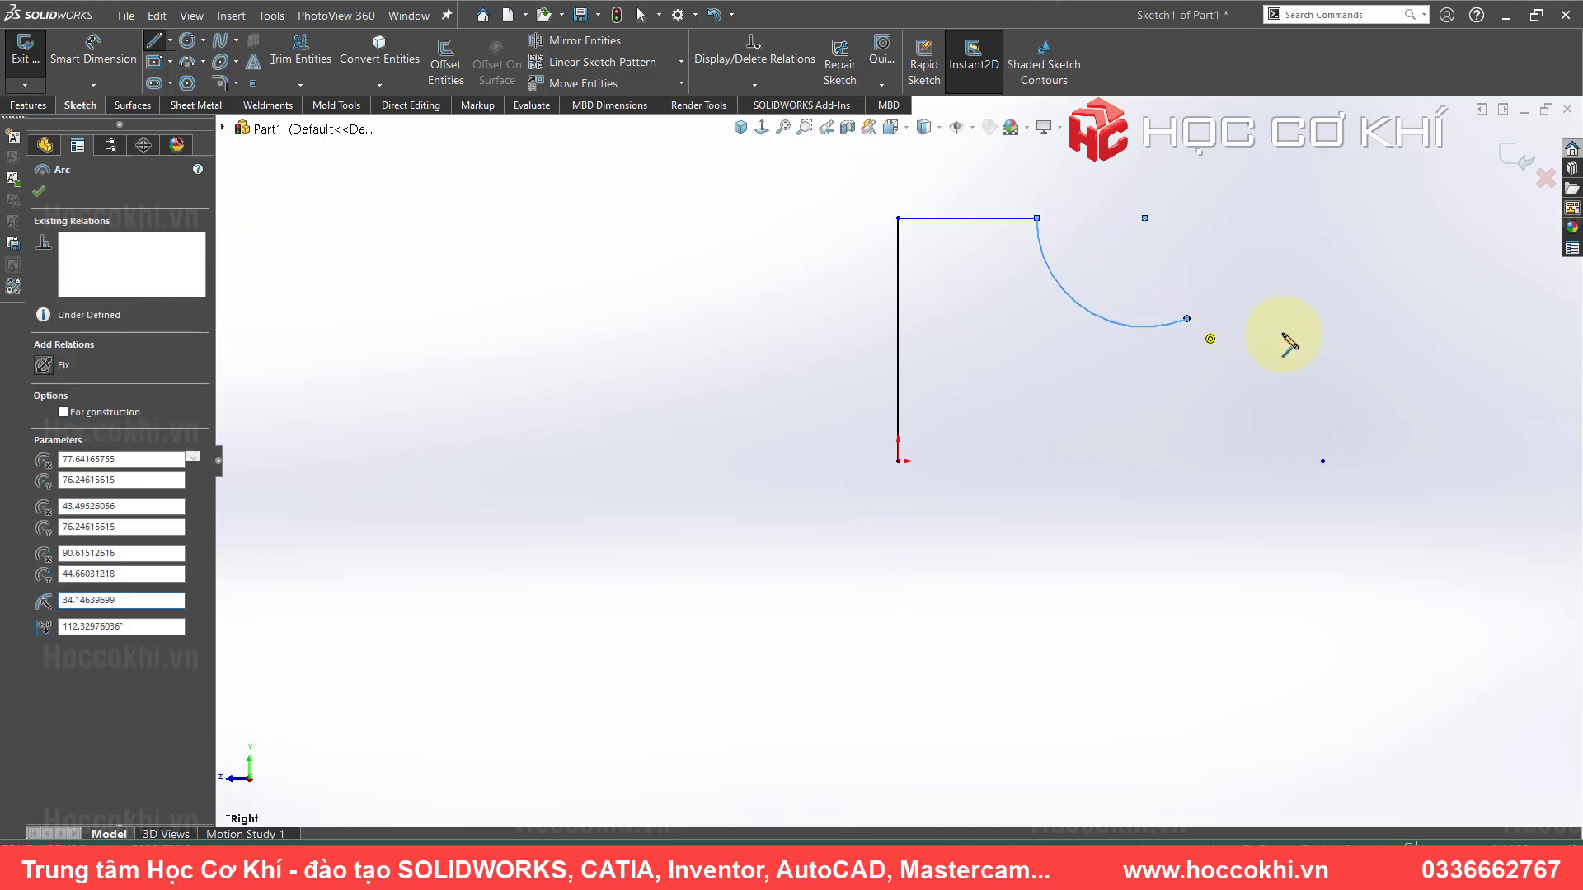
left_click(1322, 318)
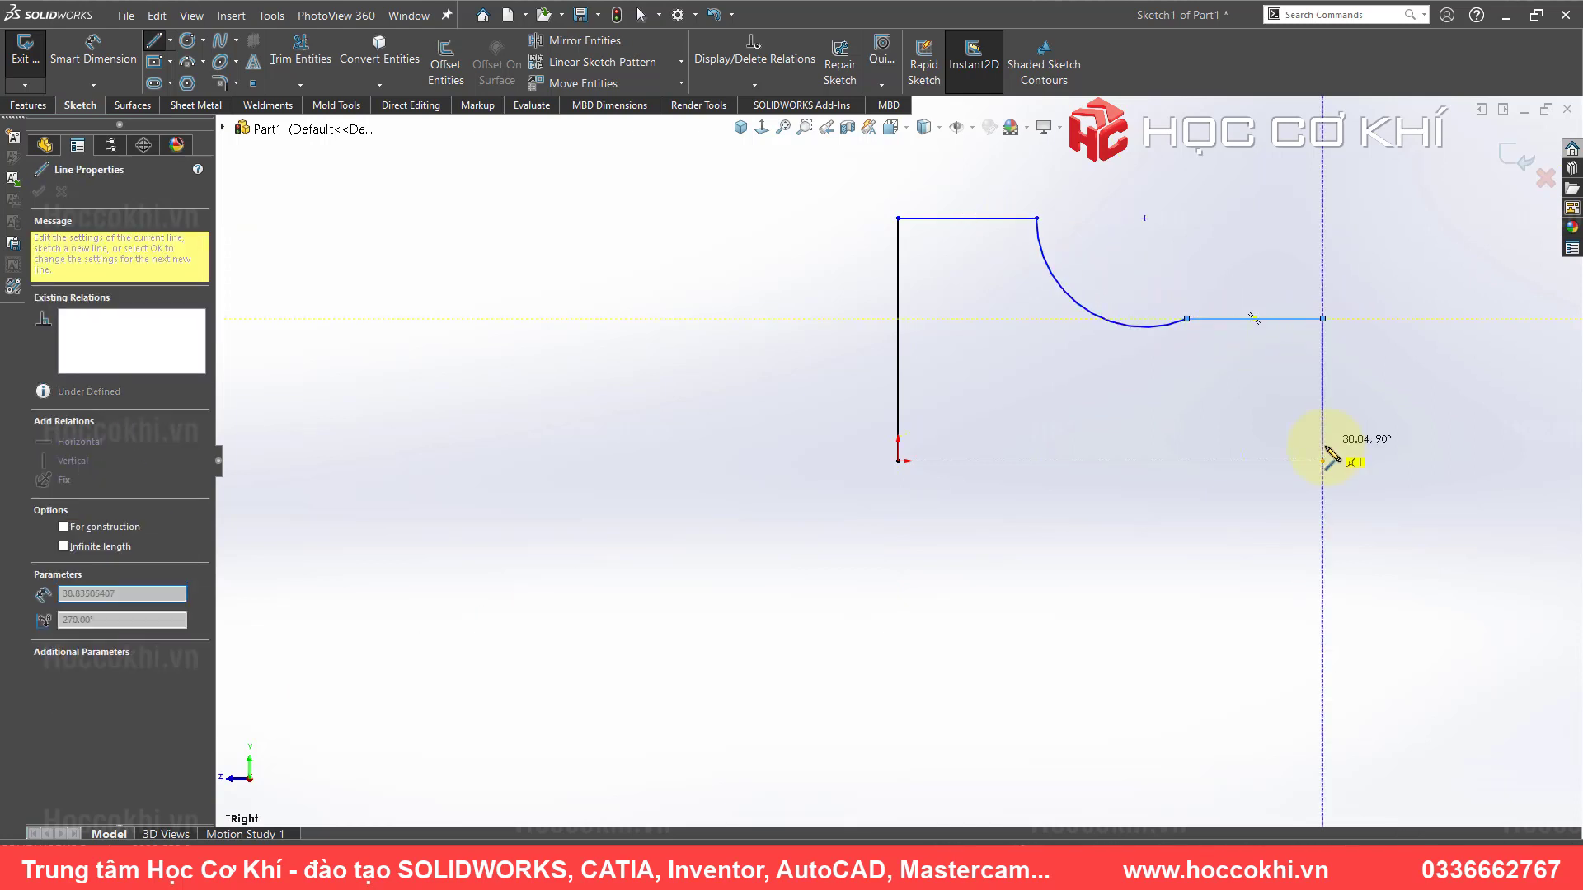
left_click(1322, 461)
key("Escape")
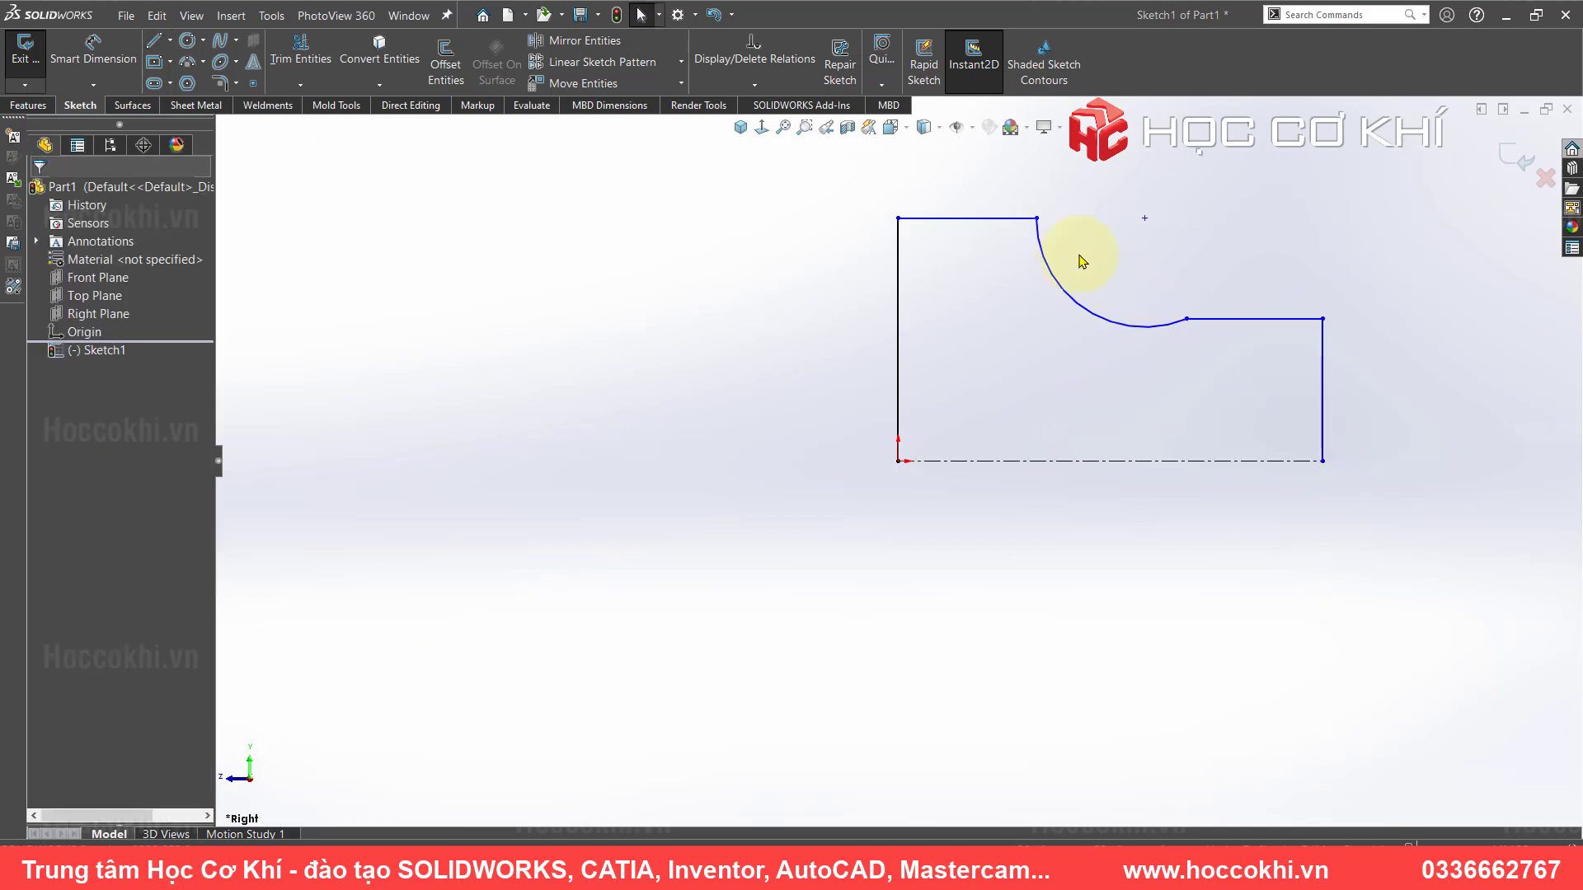
- Show sketch relations, reshape the arc and make it tangent to the adjoining line
scroll(1199, 282, "down", 2)
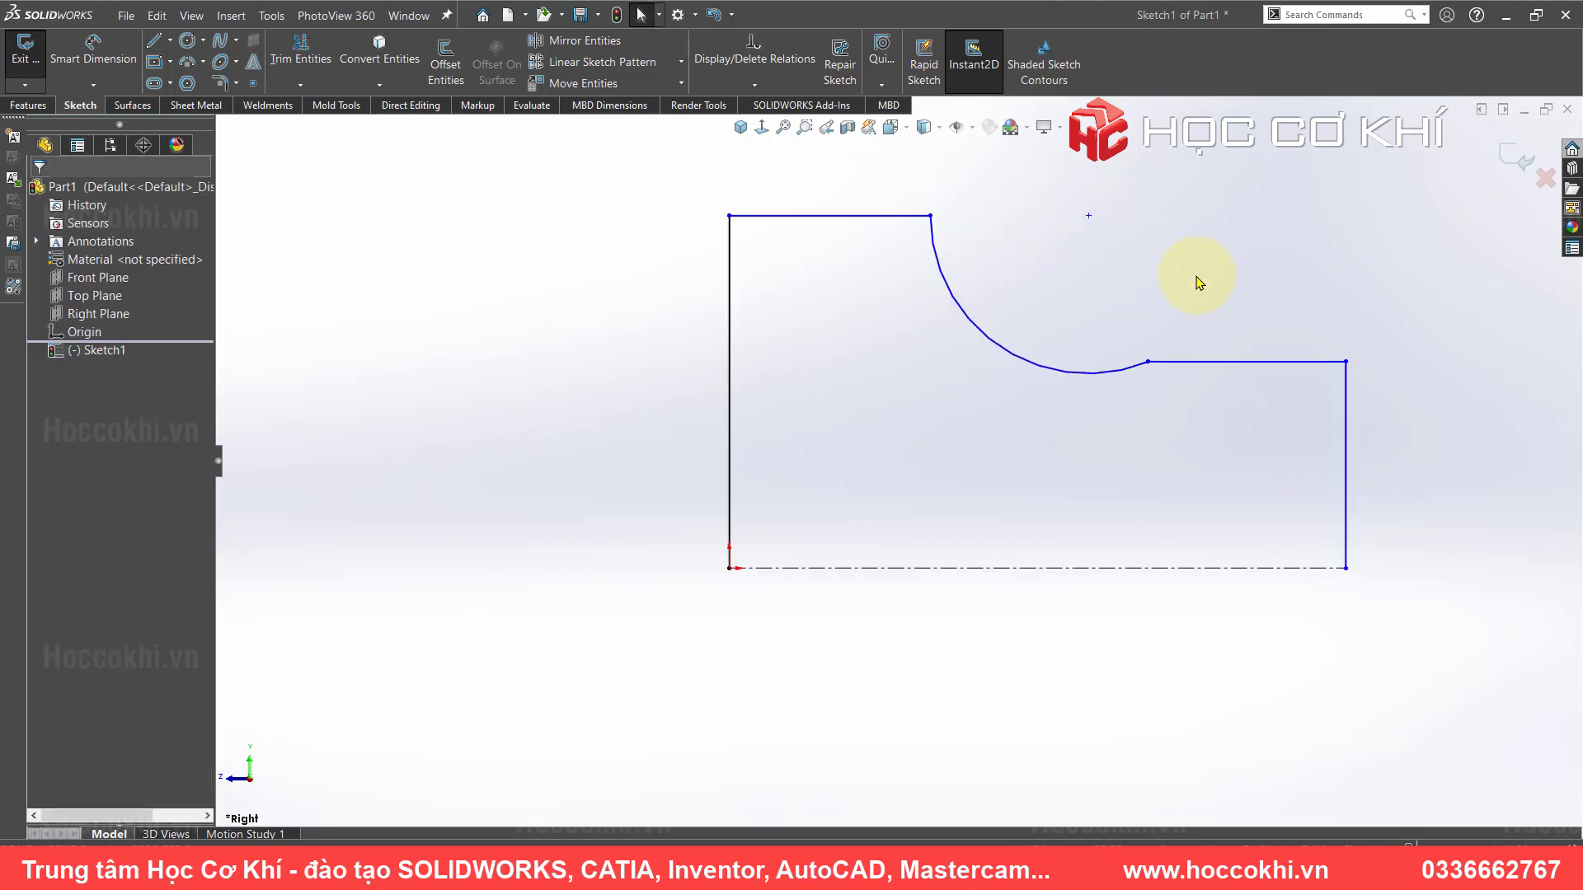
left_click(975, 133)
left_click(961, 311)
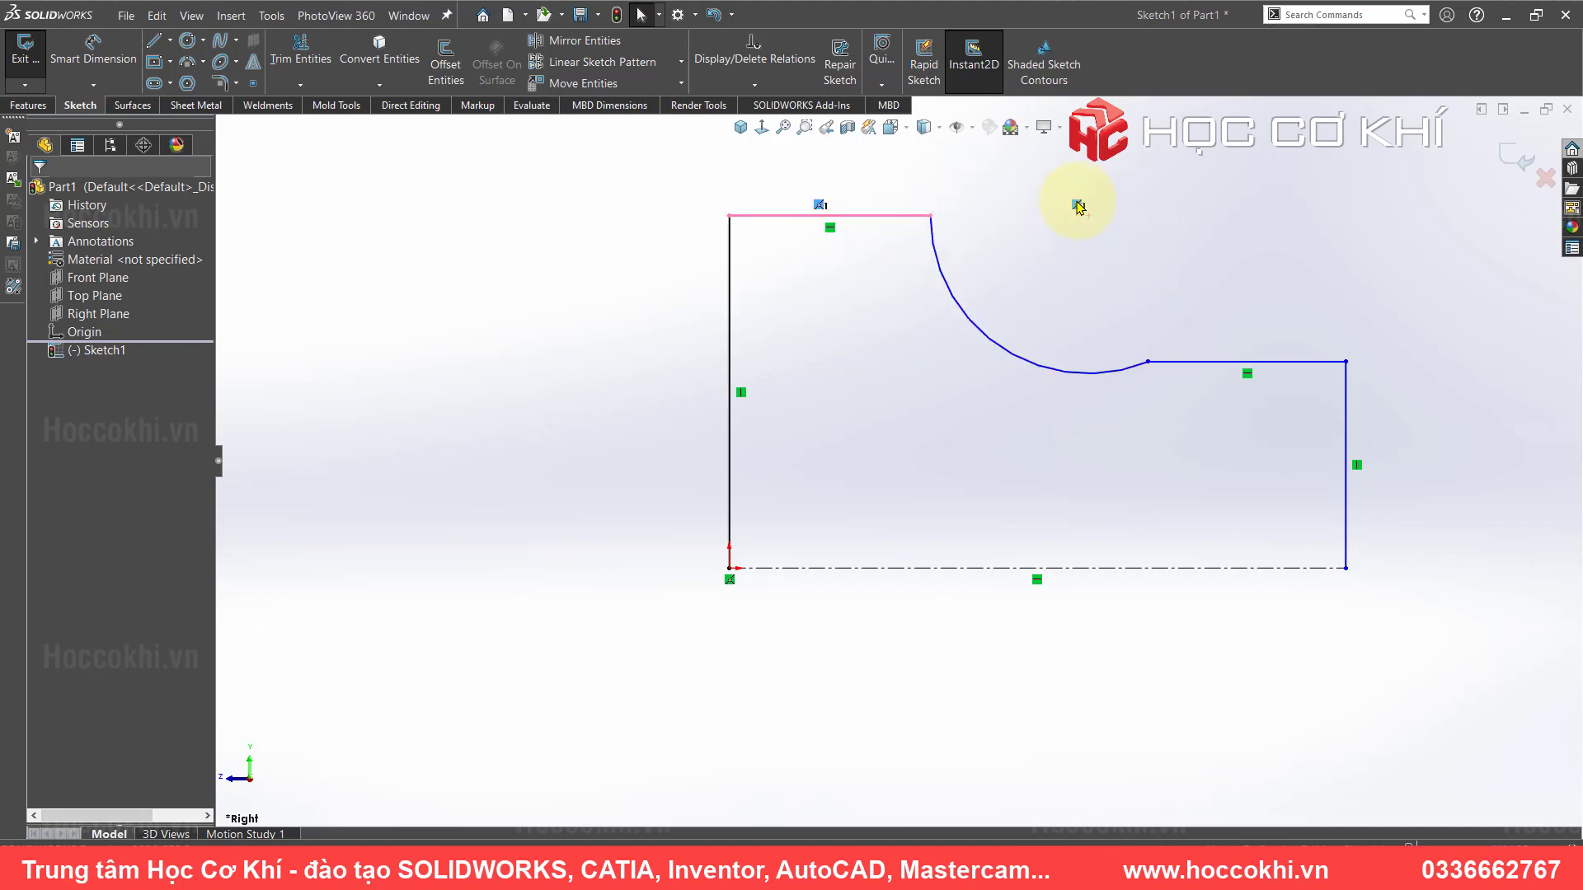
left_click_drag(1076, 206, 1079, 209)
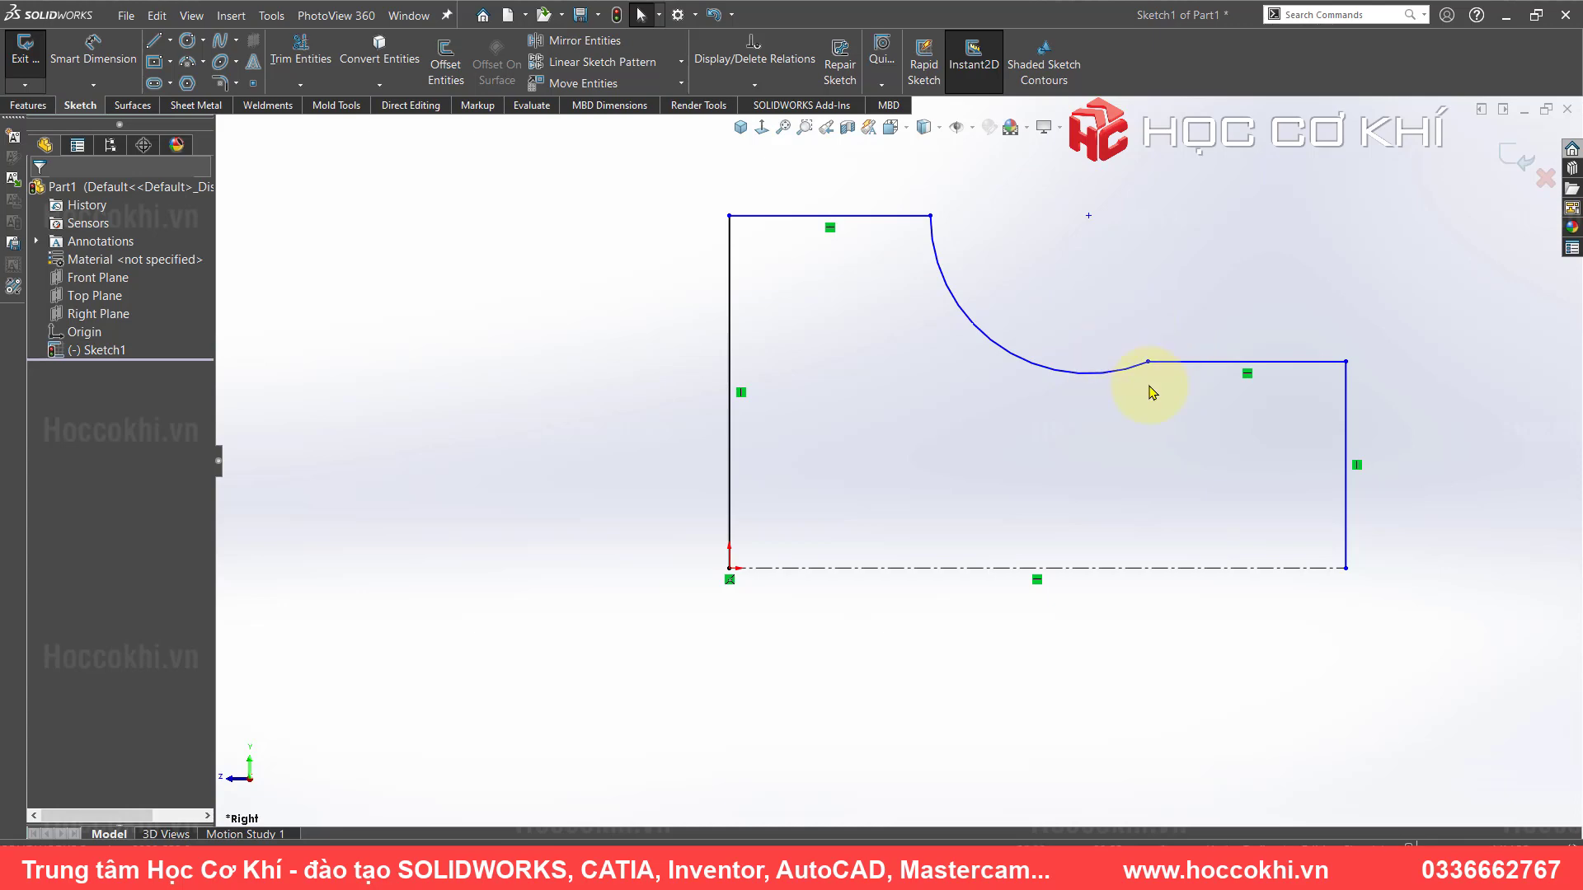
left_click(1109, 367)
left_click(1142, 362, "ctrl")
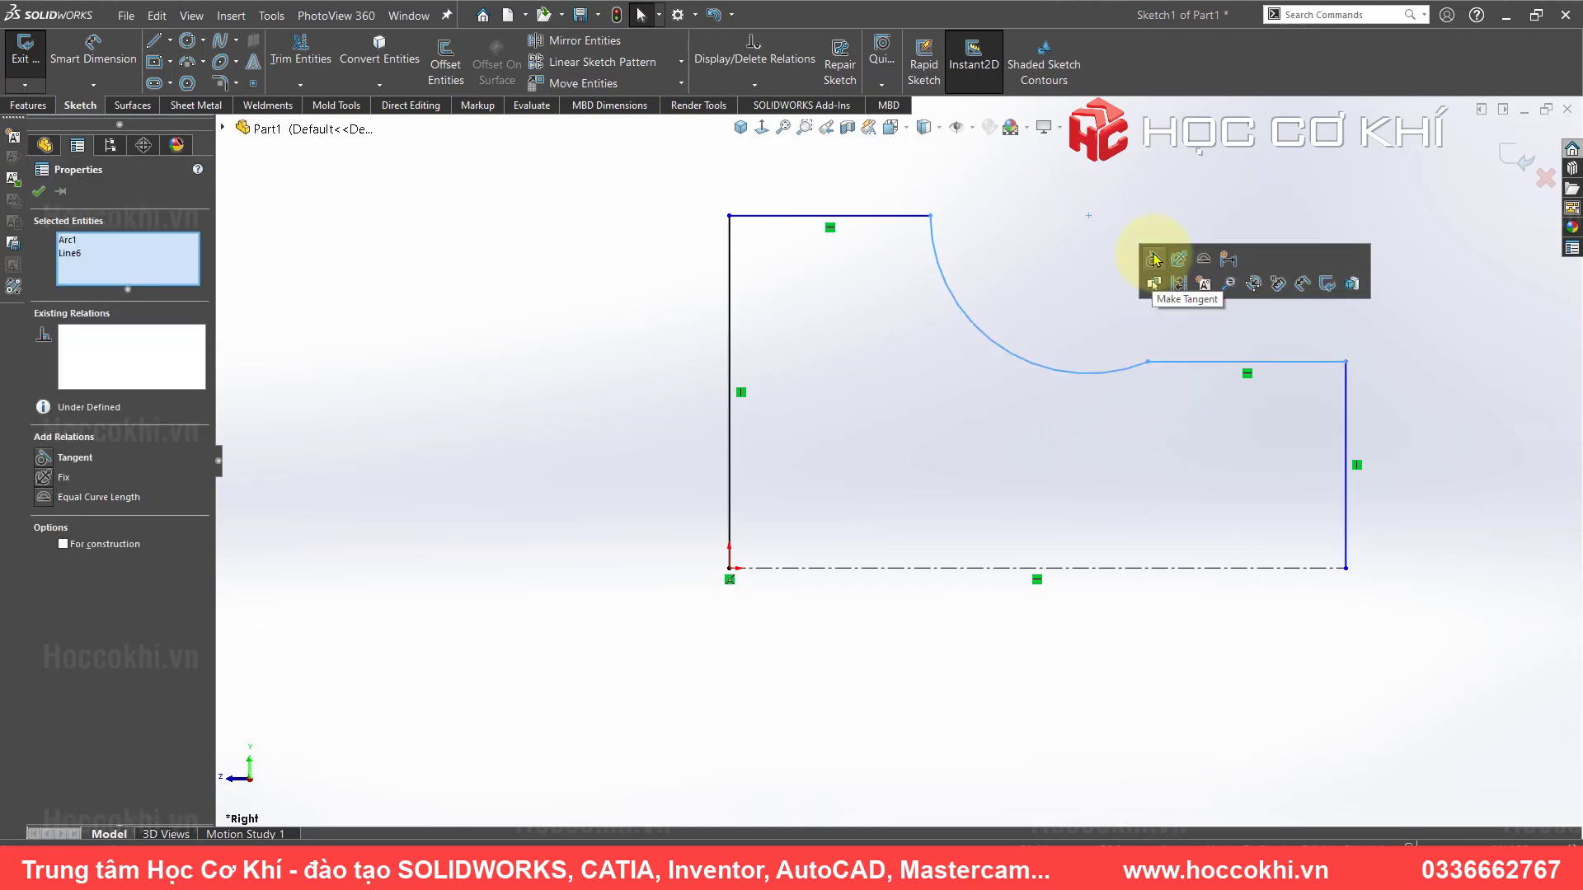
left_click(1154, 260)
left_click(1097, 322)
key("alt+Tab")
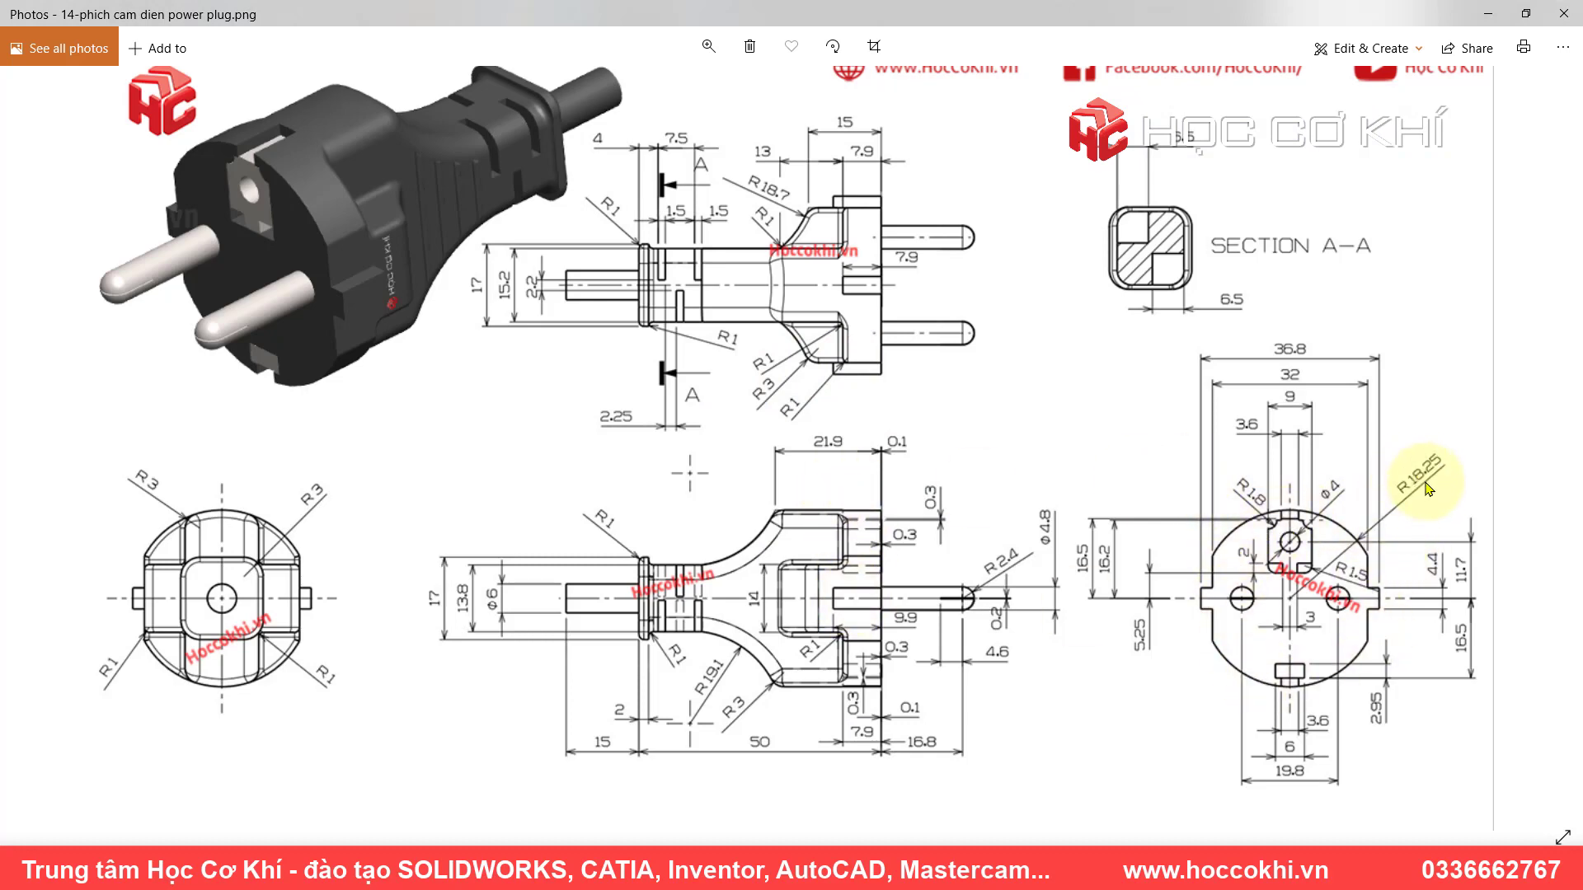
key("alt+Tab")
- Dimension the left edge height to 18.25 and the top edge to 21.90
right_click_drag(849, 379, 852, 324)
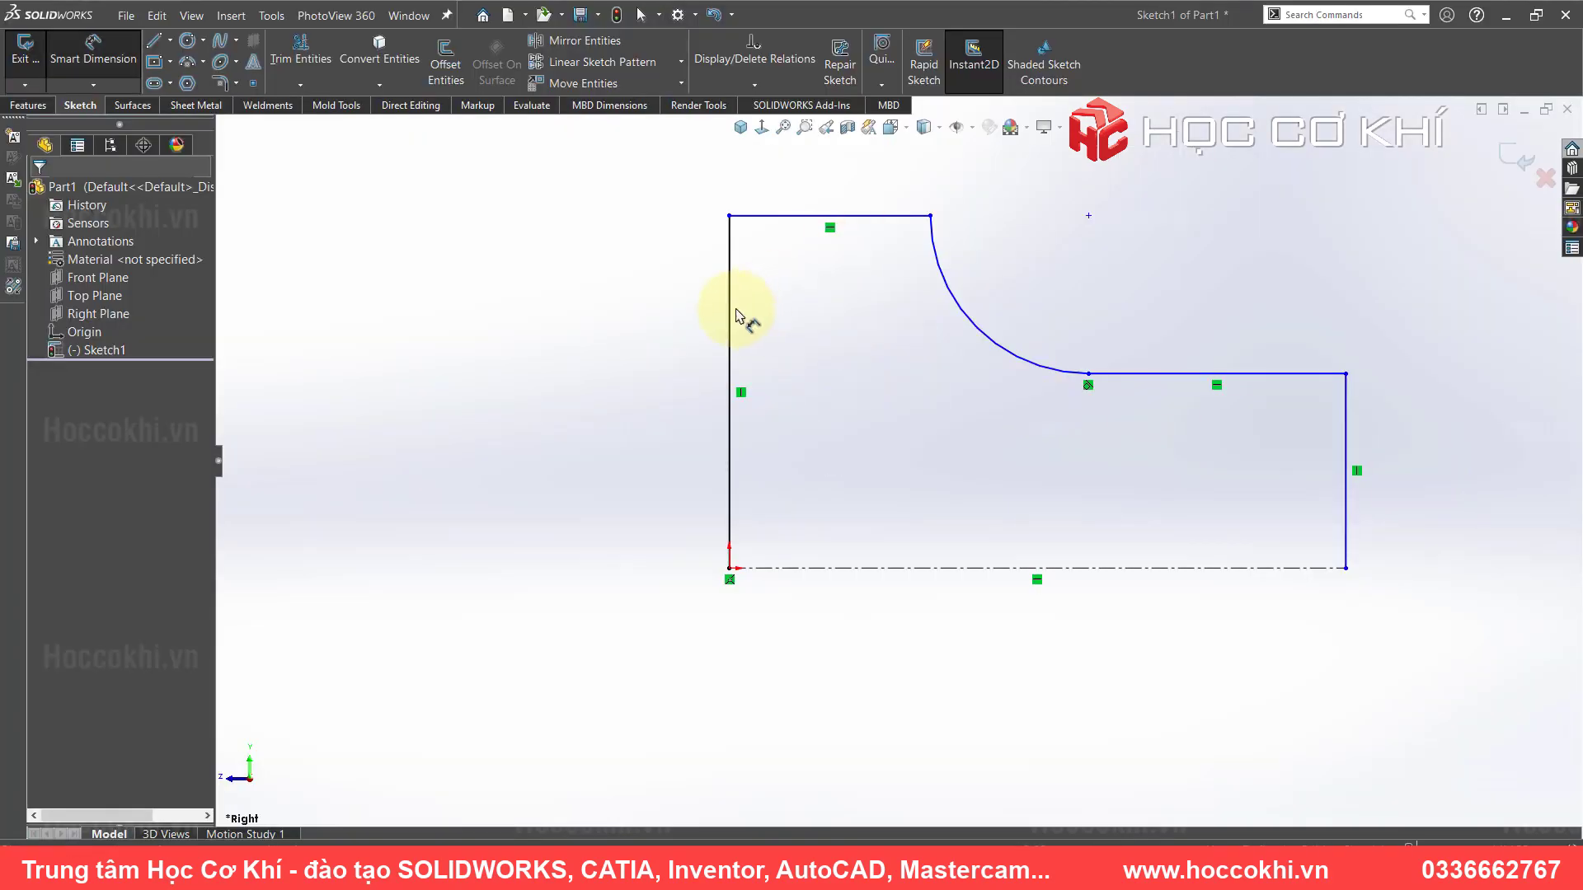
left_click(731, 313)
left_click(687, 356)
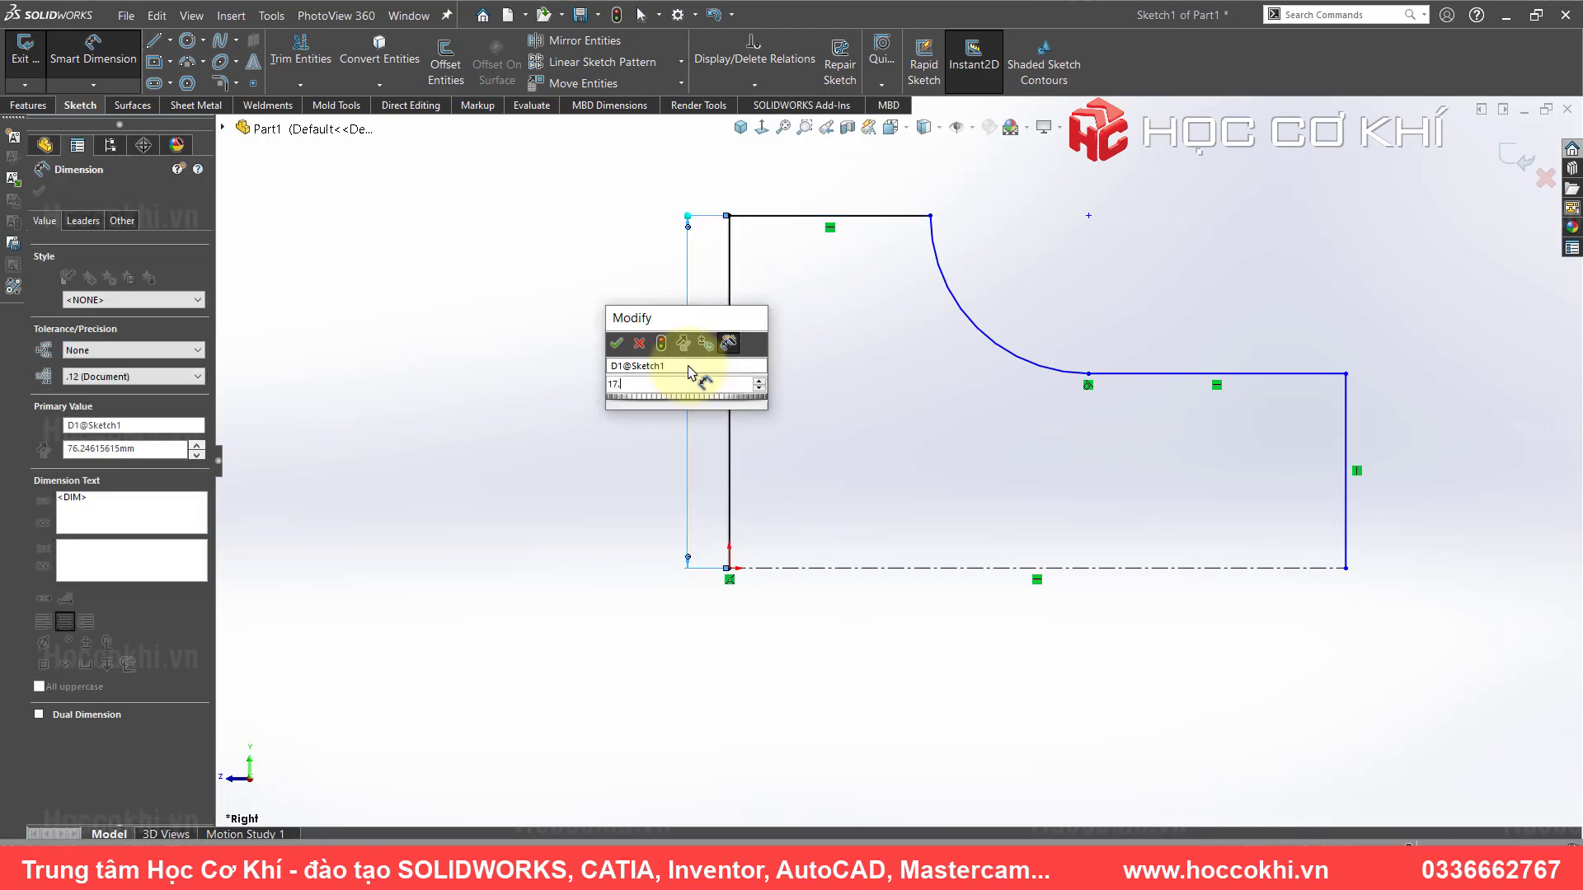
type("17.2")
key("BackSpace")
key("BackSpace")
key("BackSpace")
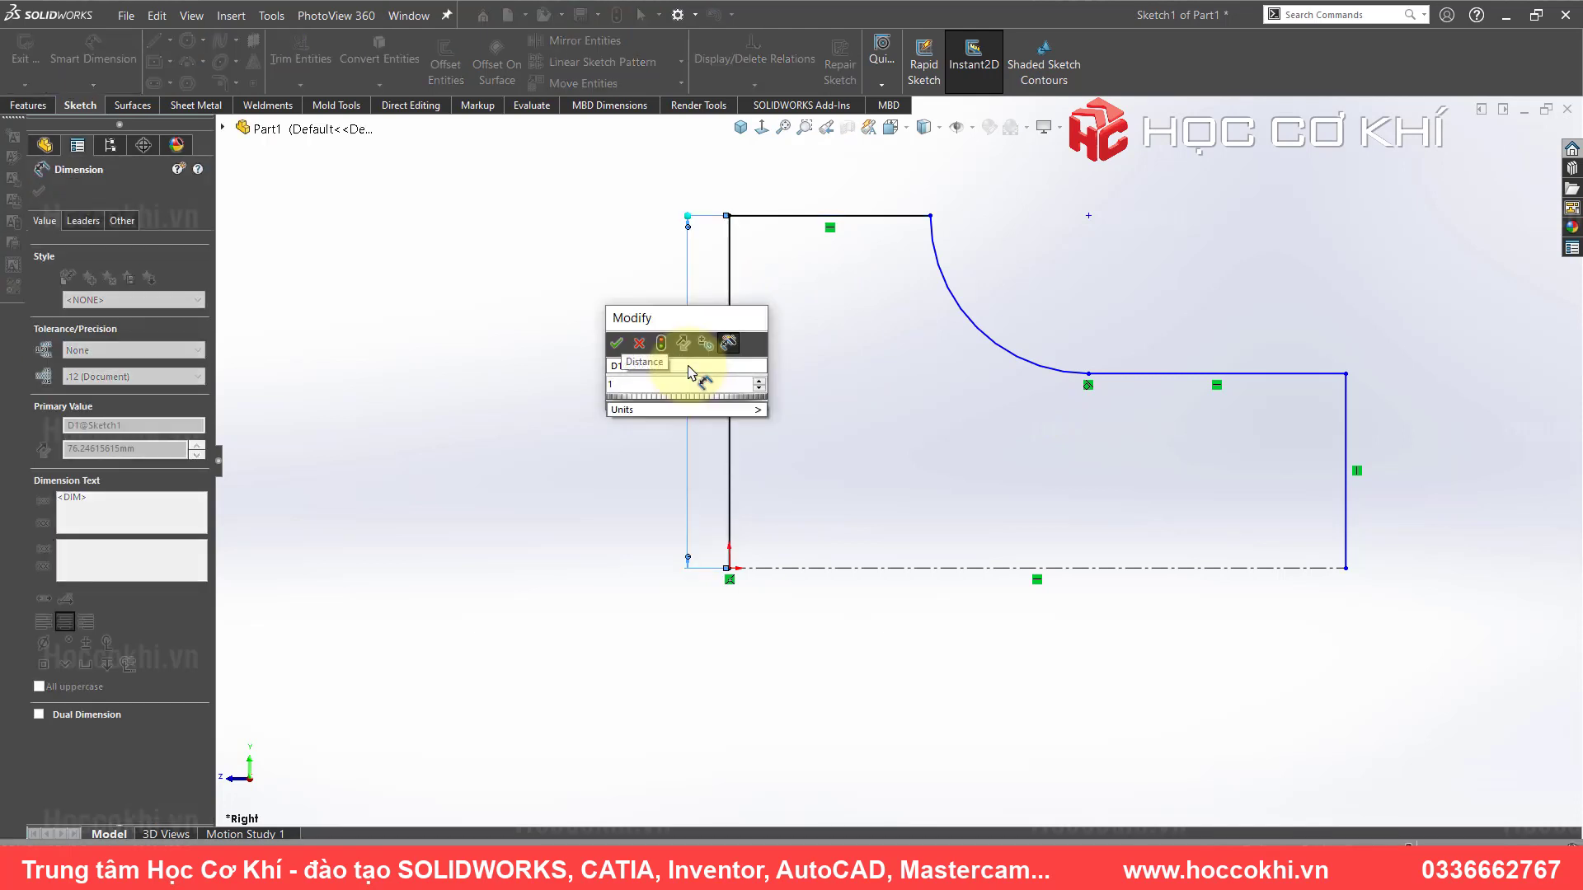
type("8.25")
key("Return")
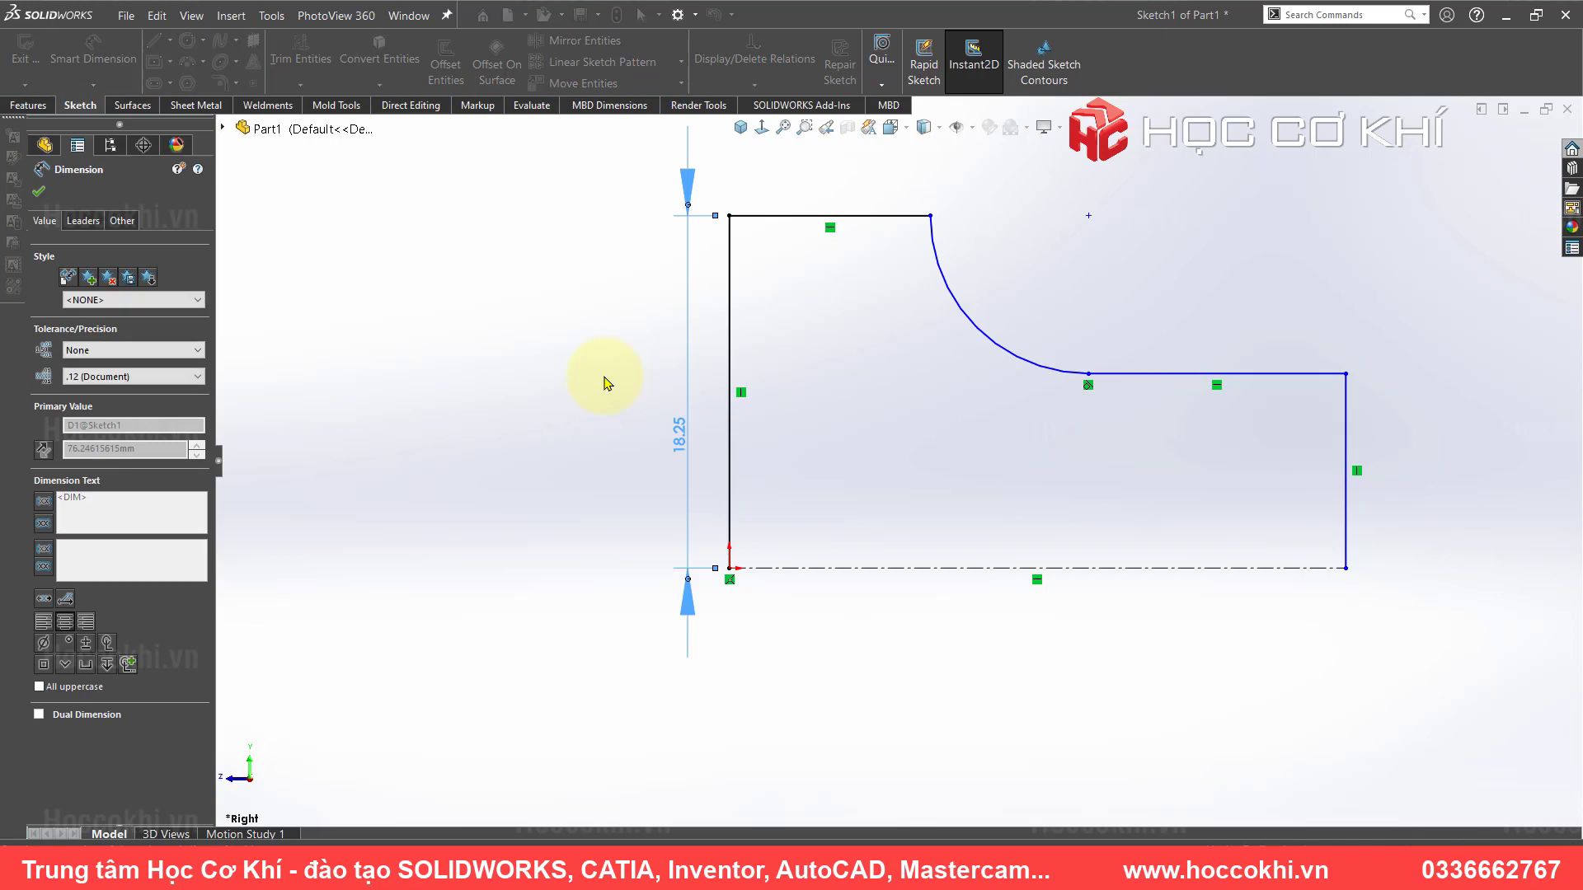
key("alt+Tab")
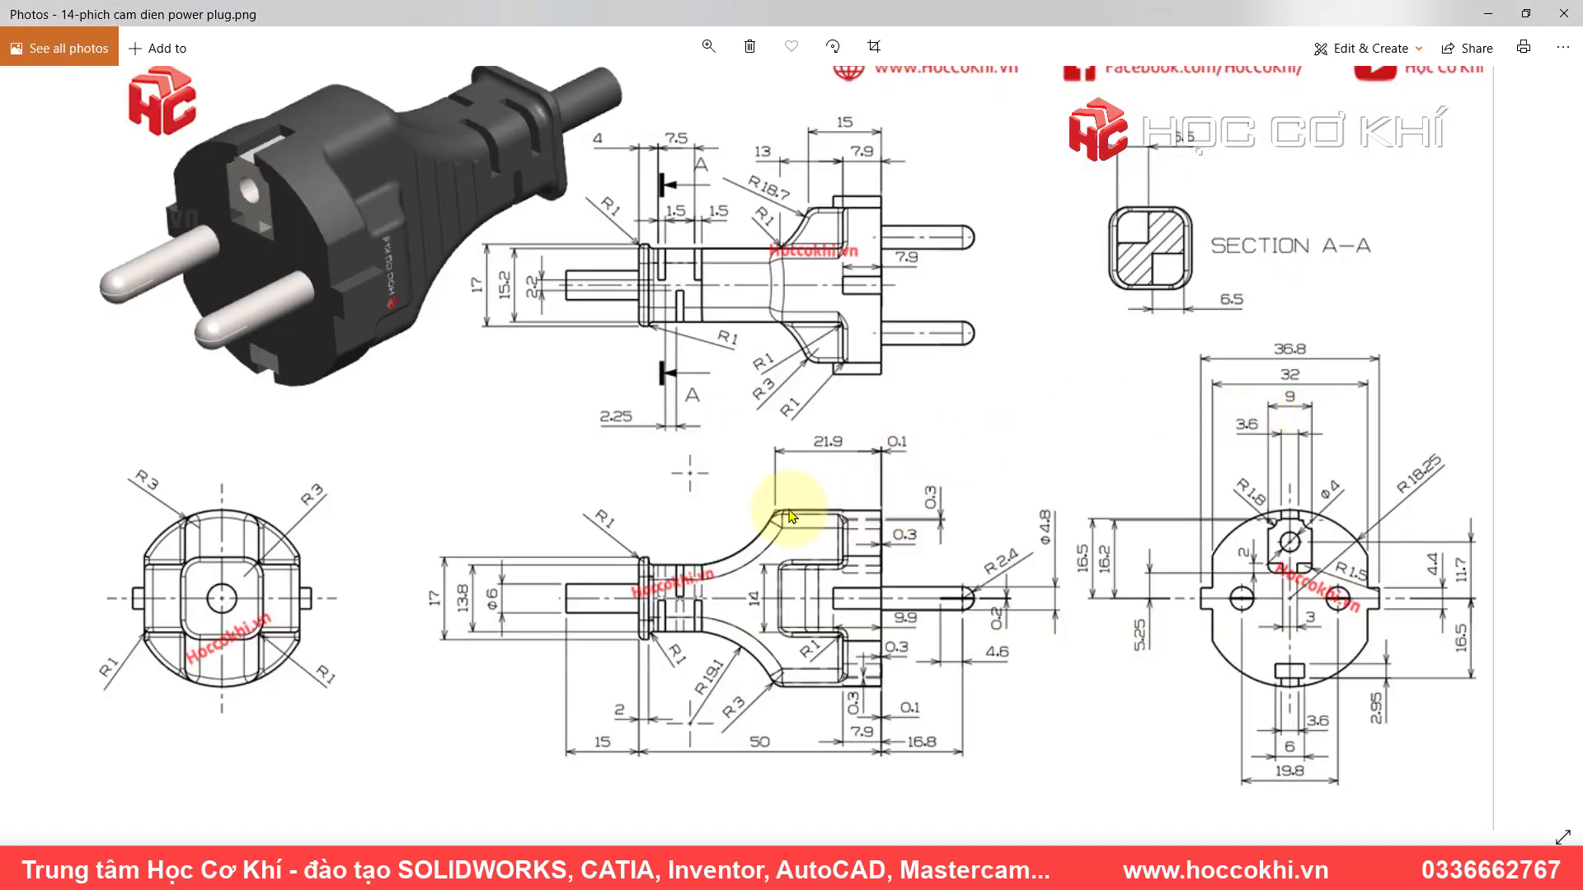
key("alt+Tab")
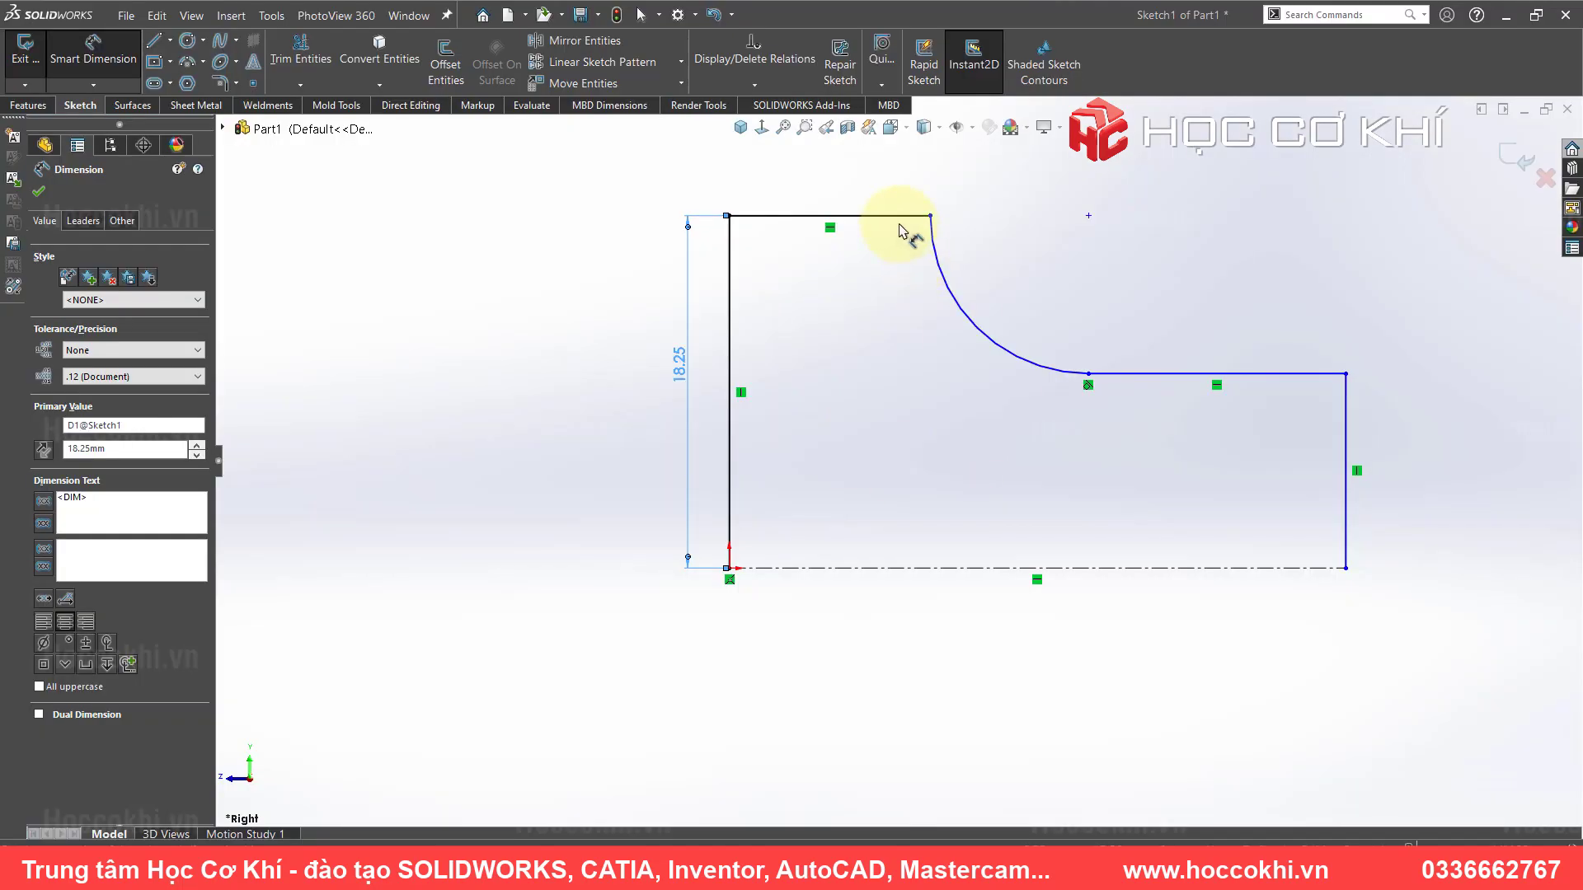
left_click(903, 220)
left_click(842, 195)
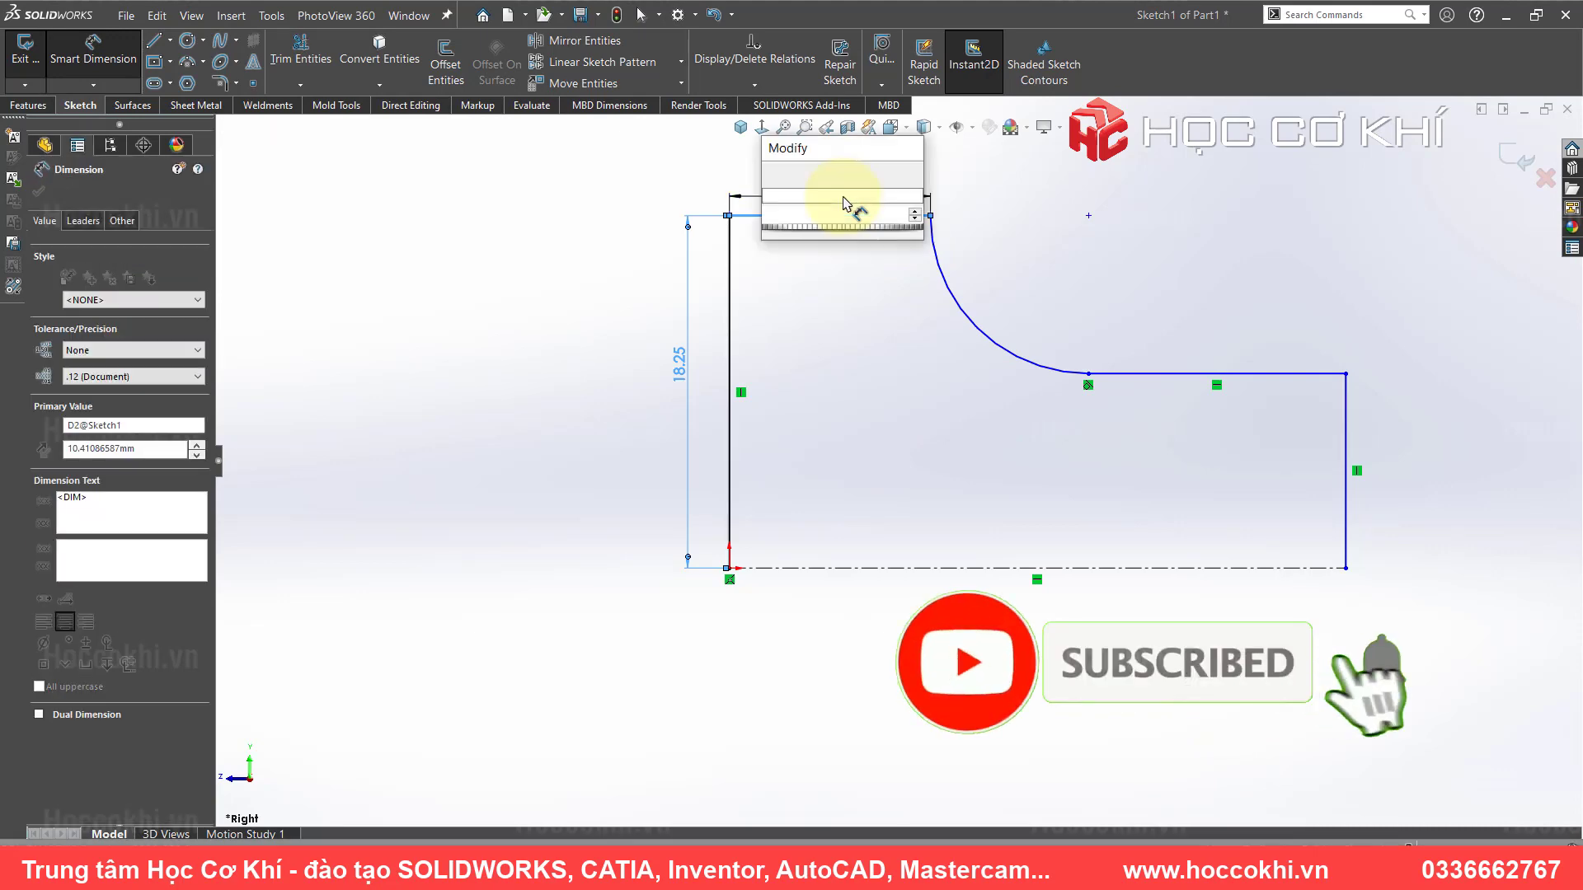
type("21.9")
key("Return")
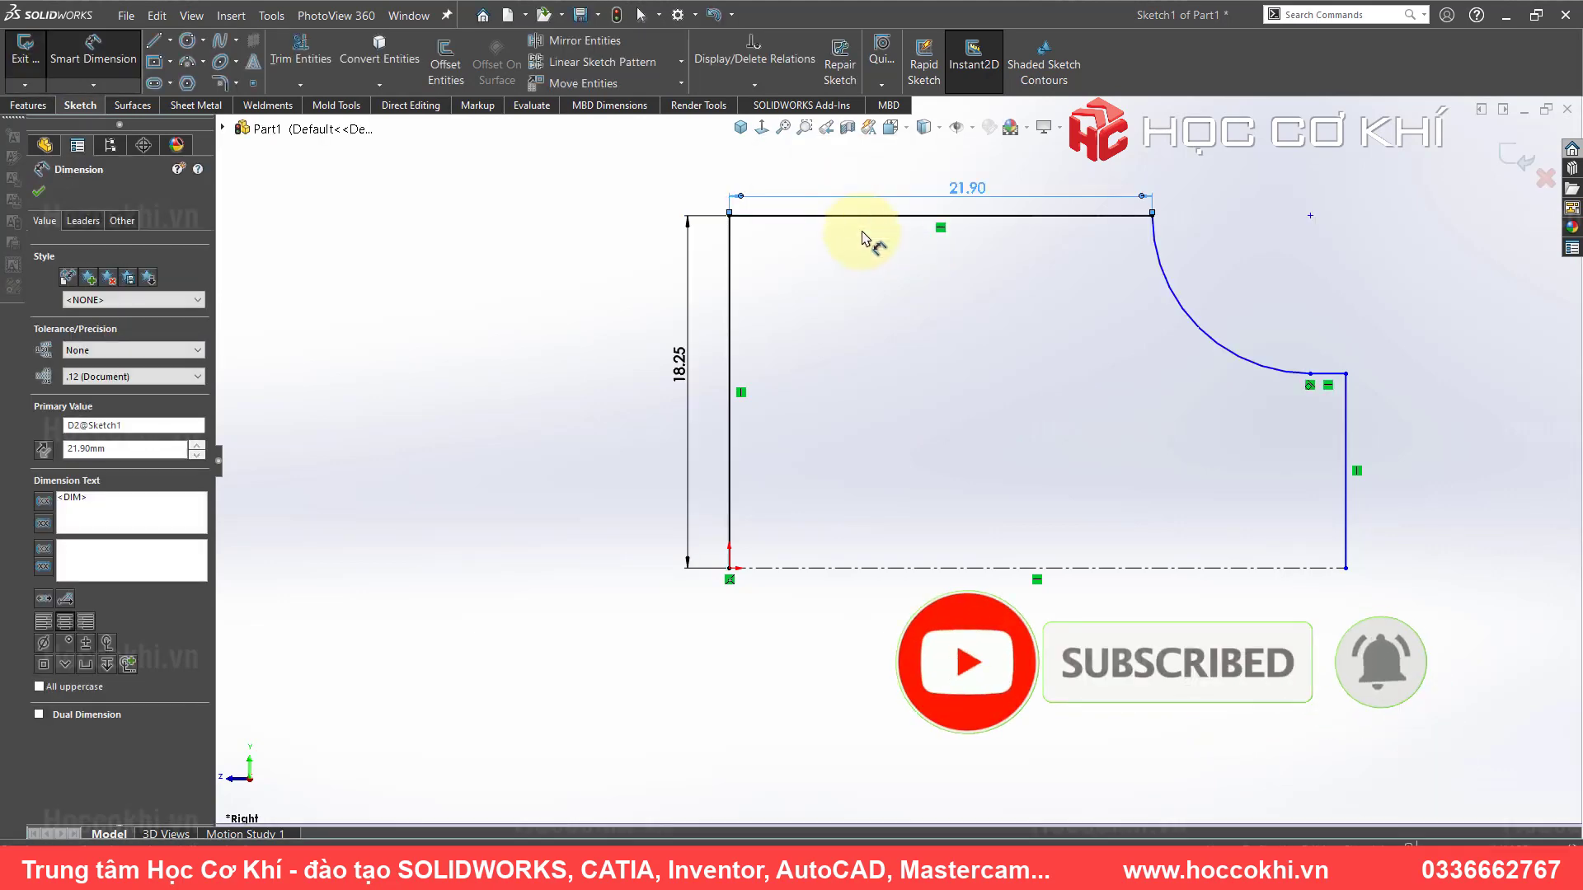
key("alt+Tab")
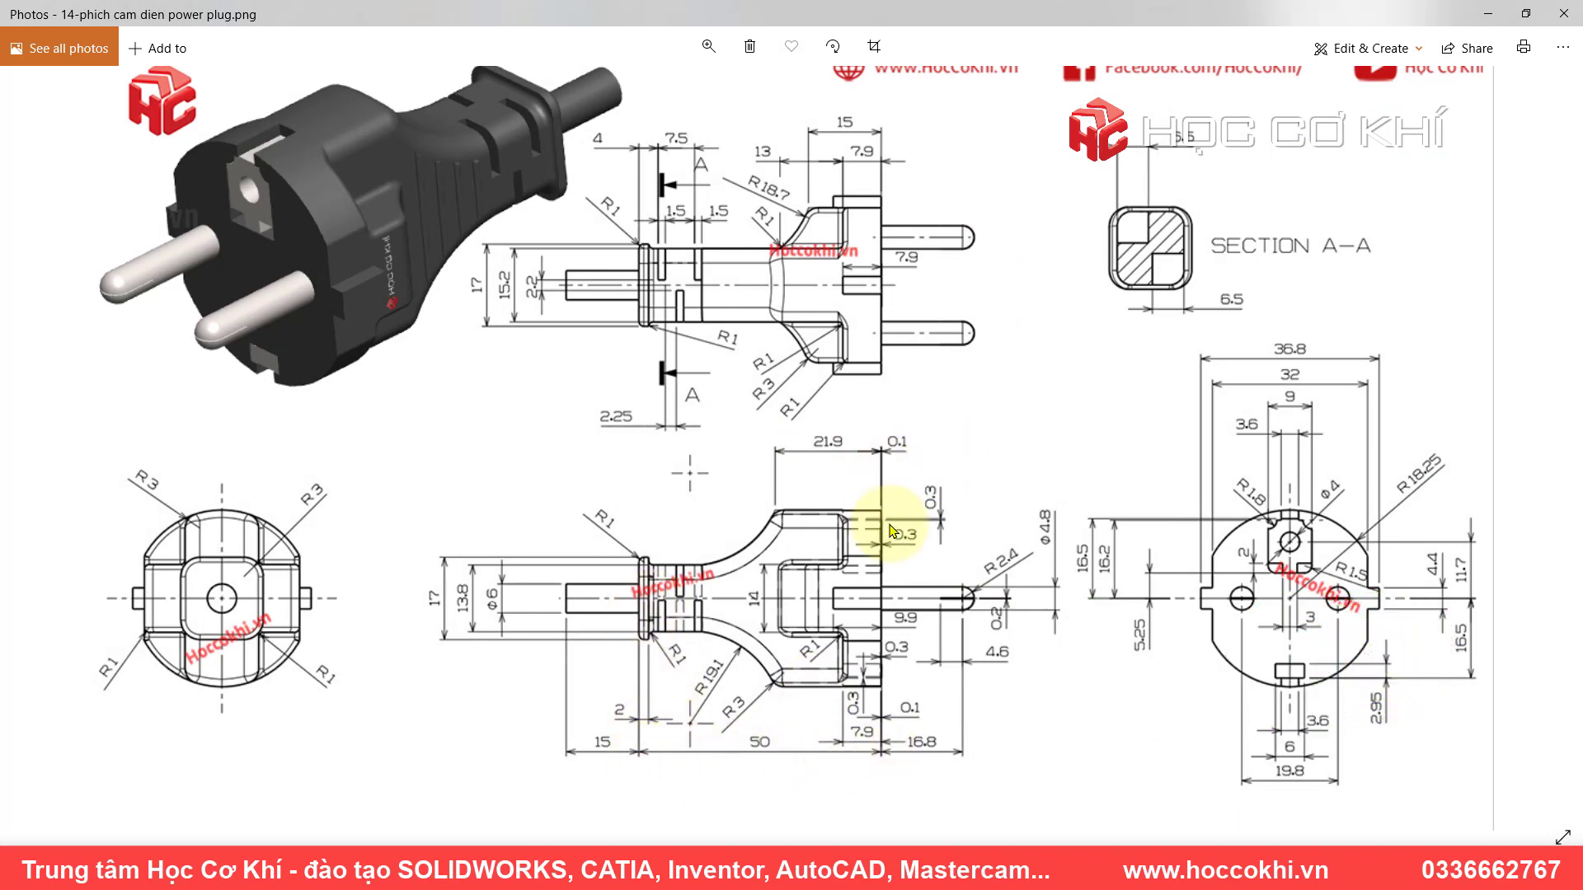
key("alt+Tab")
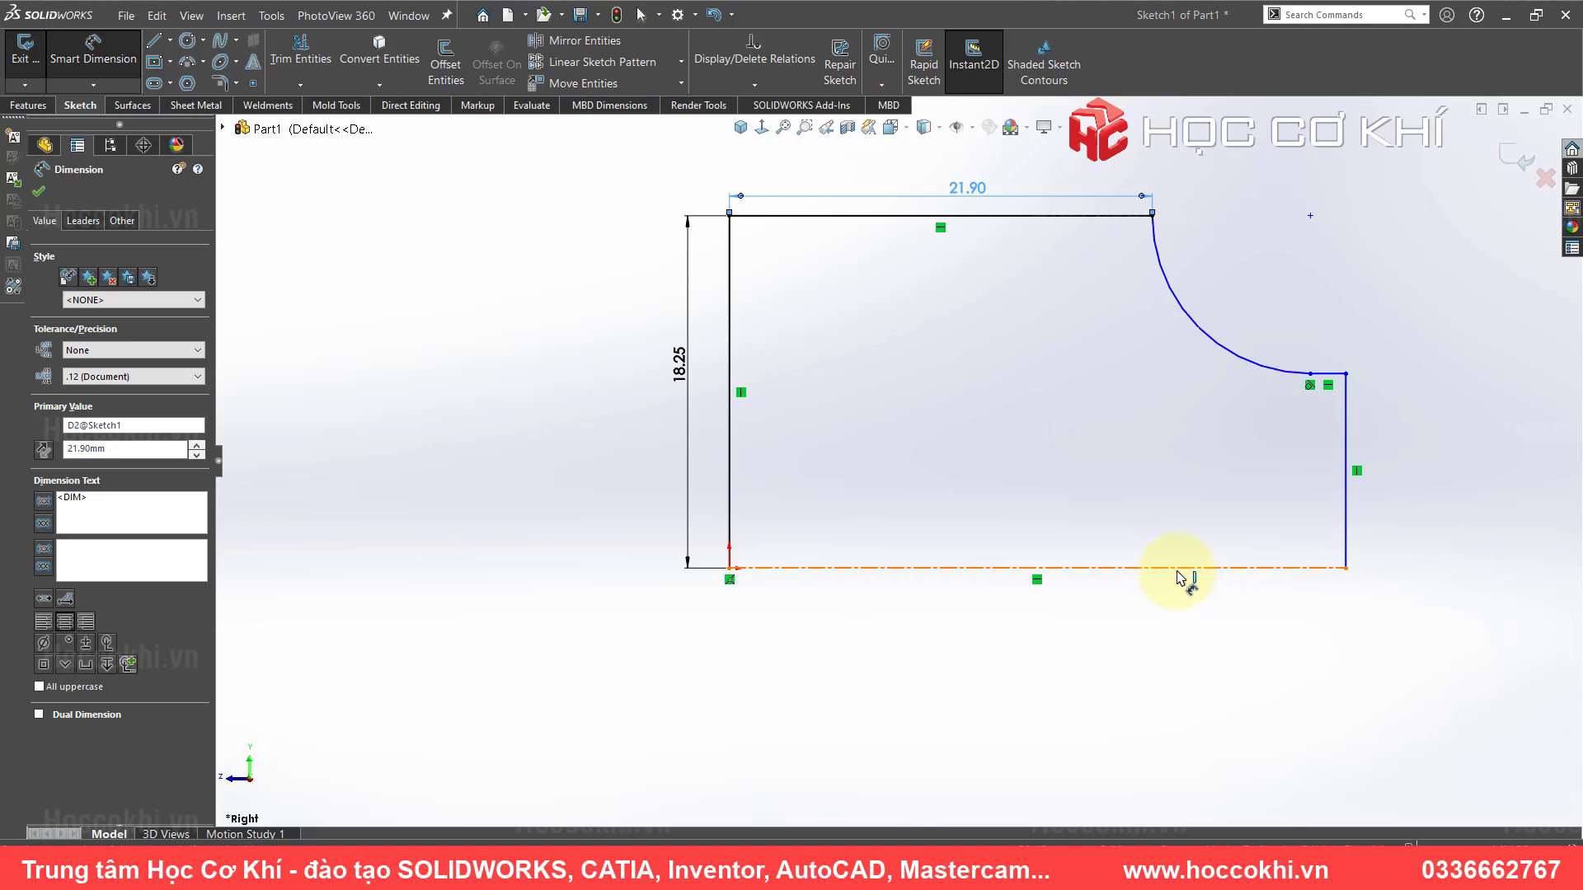
- Dimension the overall length to 50.00 and the arc radius to R19.10
left_click(1176, 570)
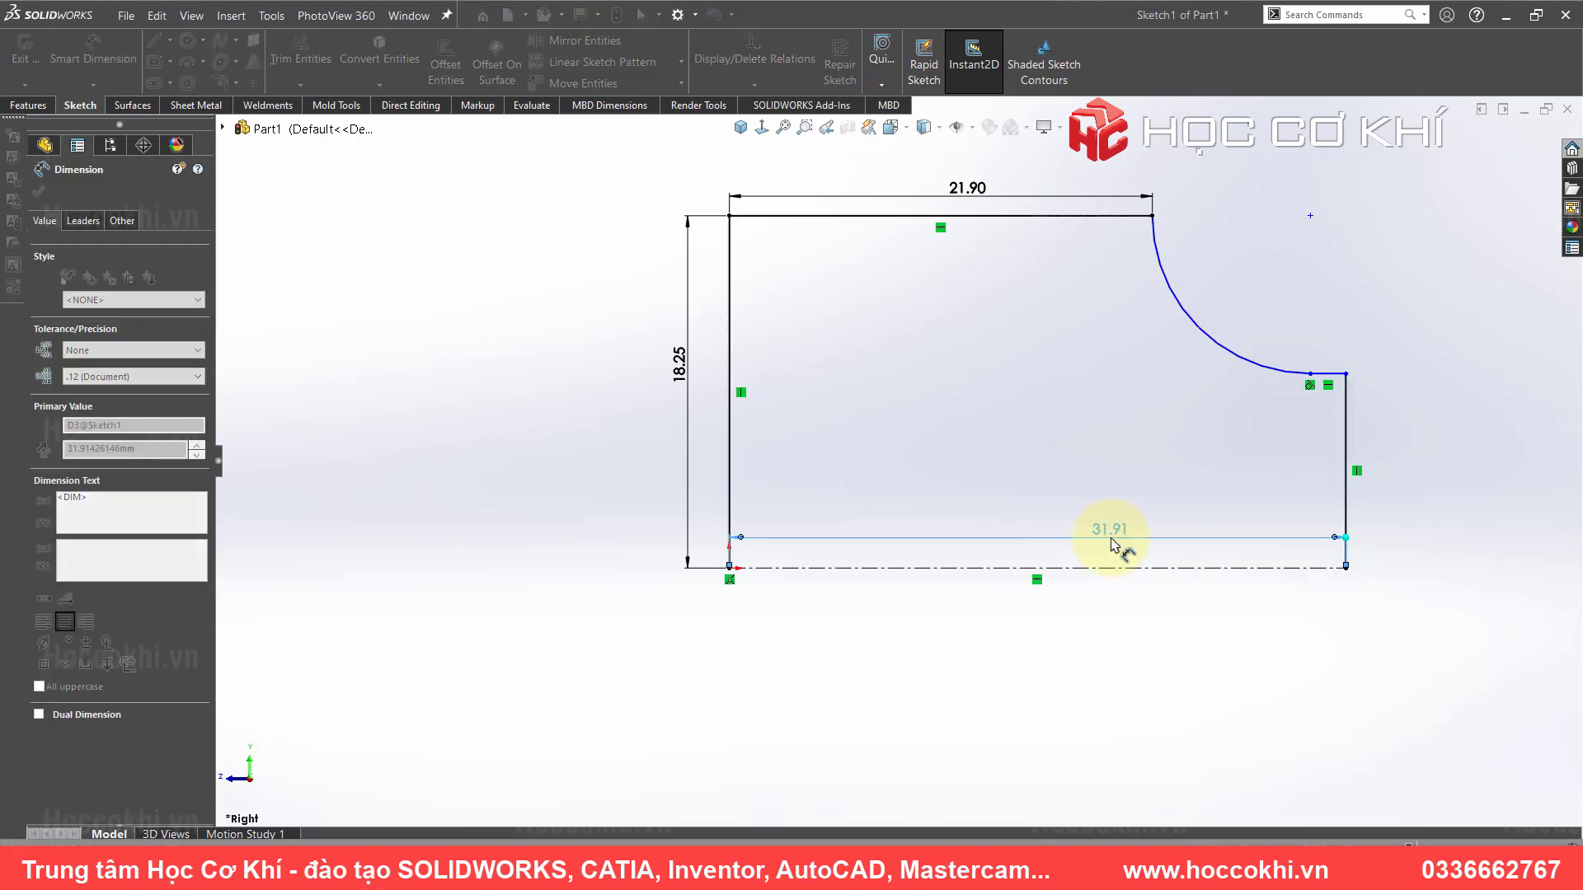
left_click(1111, 544)
type("50")
key("Return")
key("alt+Tab")
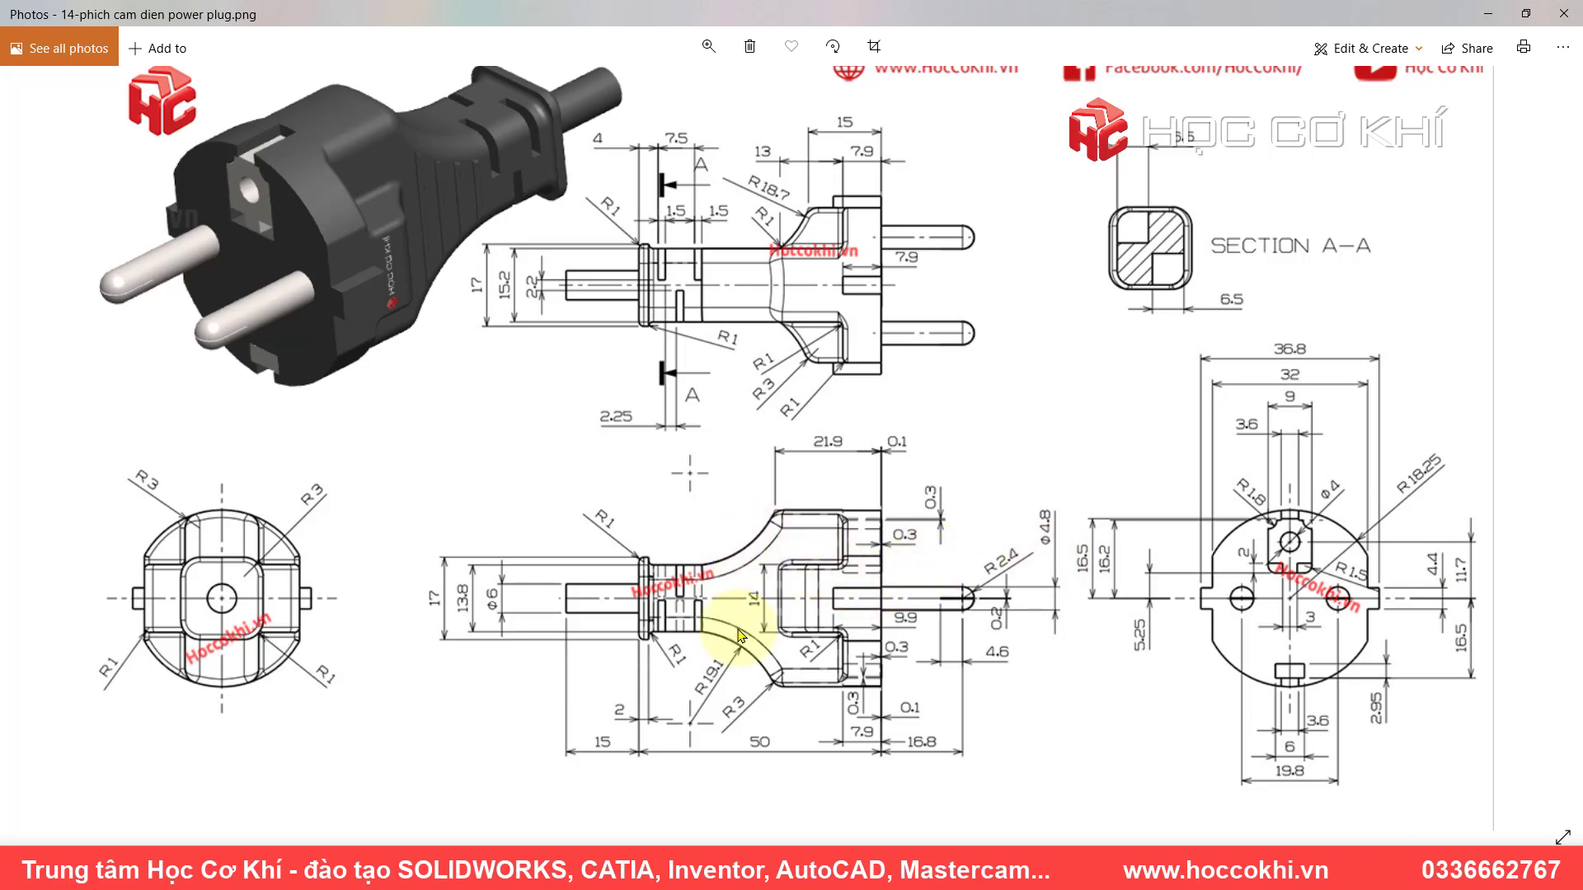
key("alt+Tab")
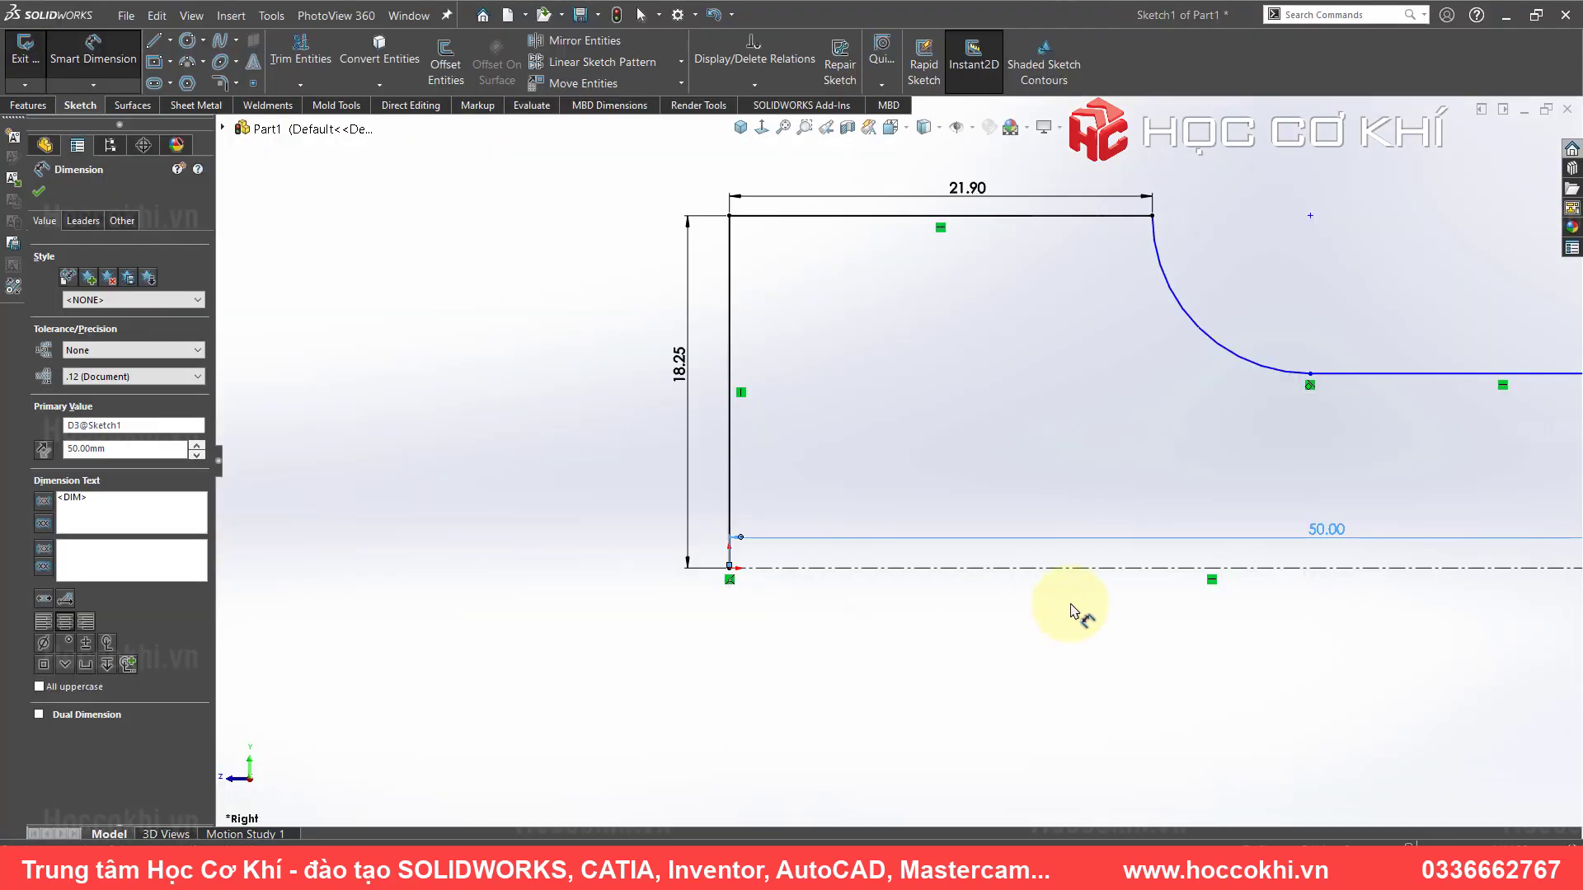
left_click(1237, 361)
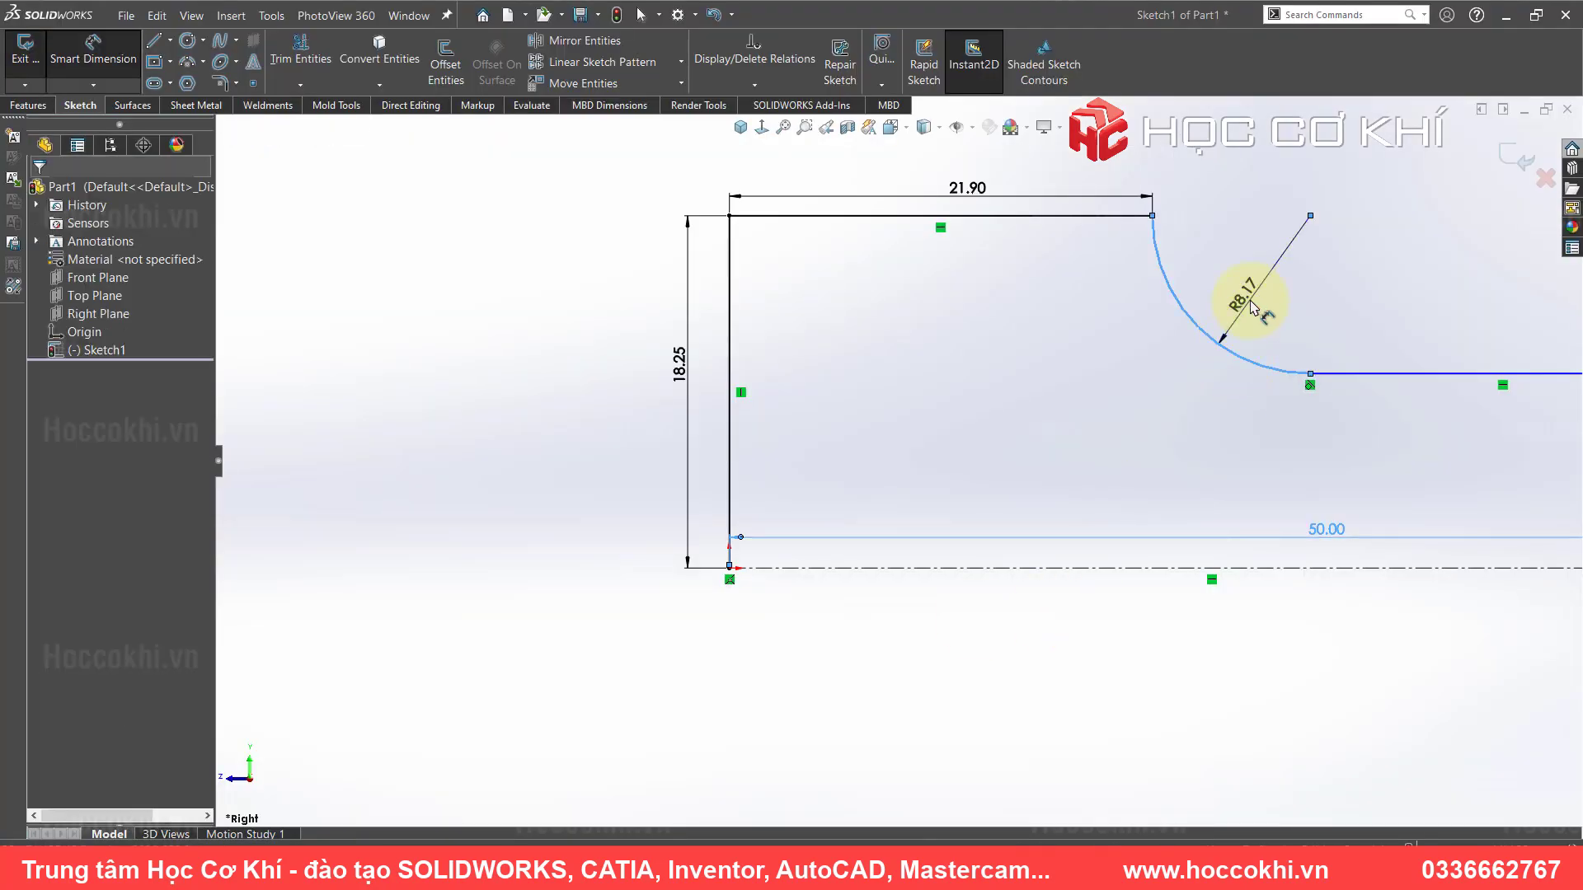
left_click(1251, 312)
type("19.1")
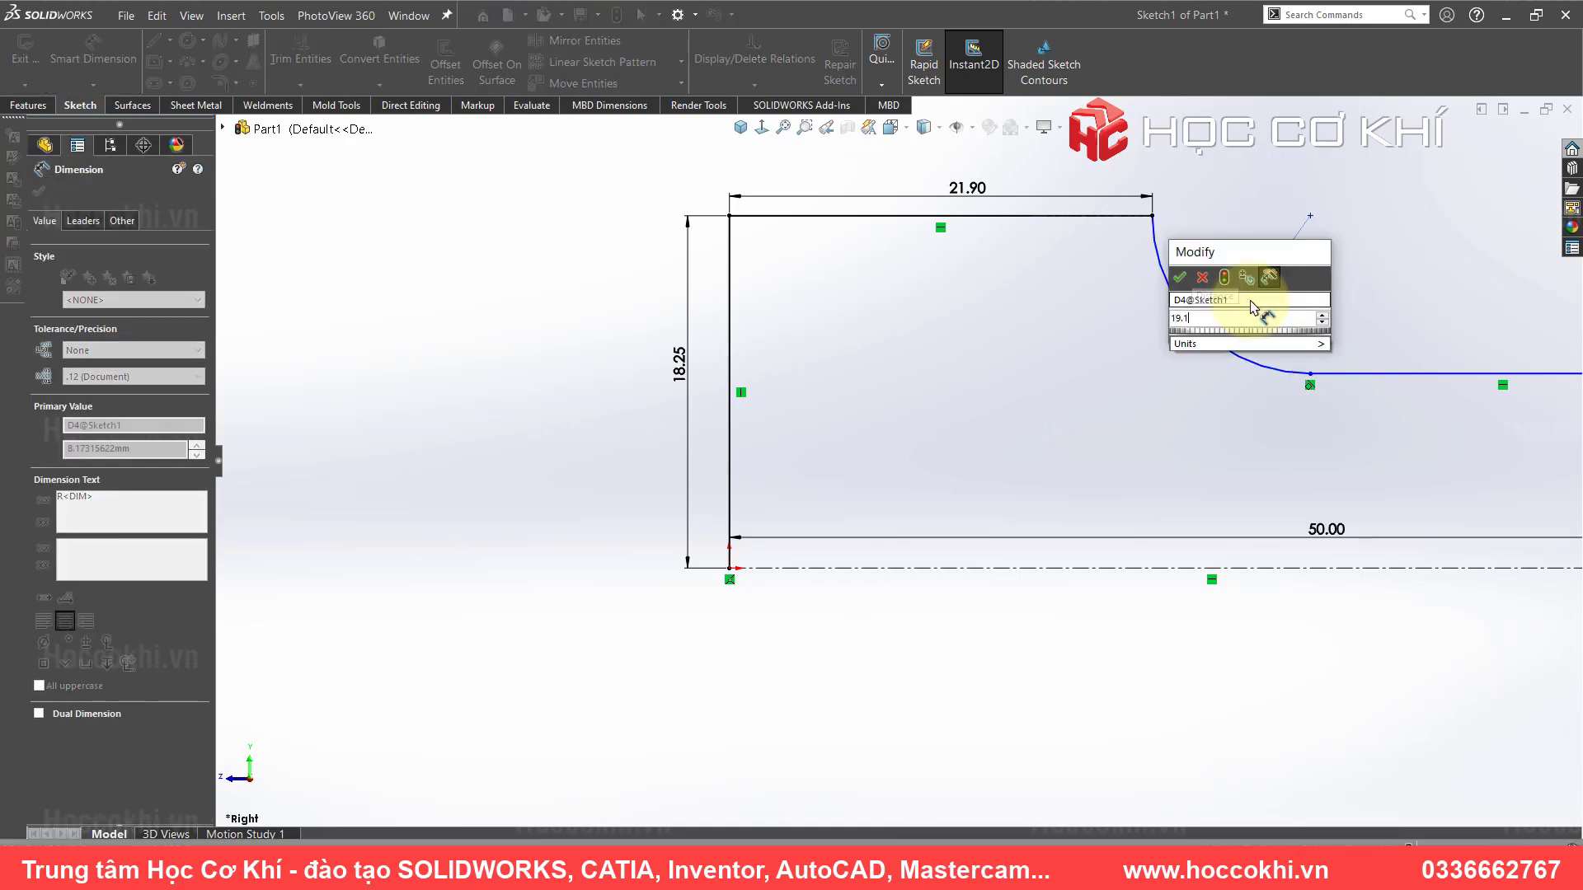
key("Escape")
scroll(1154, 396, "up", 1)
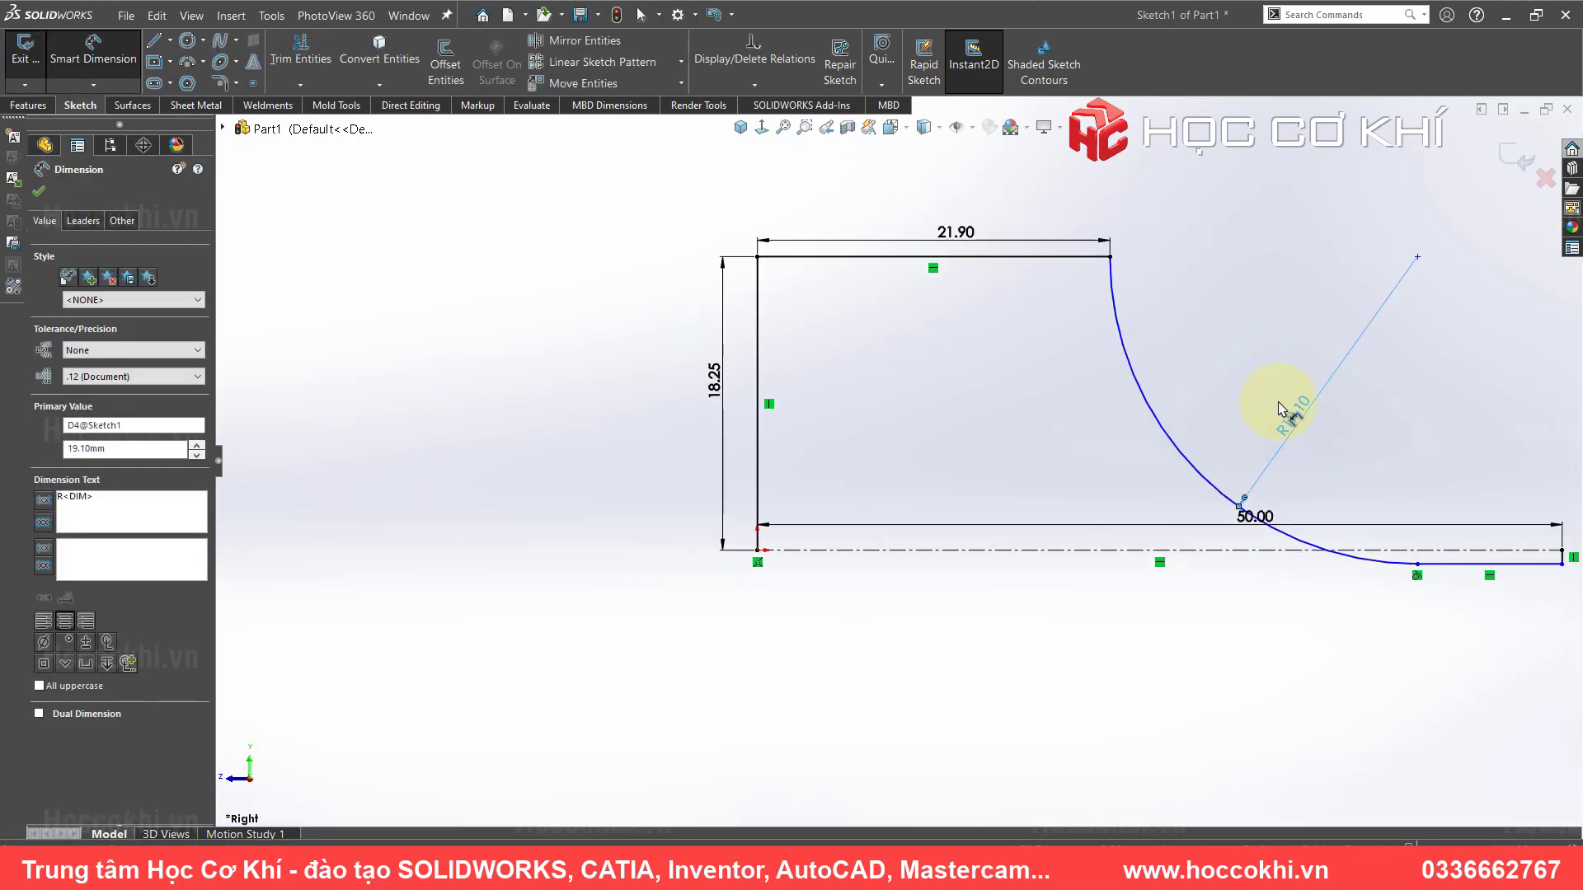
scroll(1291, 414, "up", 1)
scroll(1329, 495, "up", 1)
left_click(1333, 603)
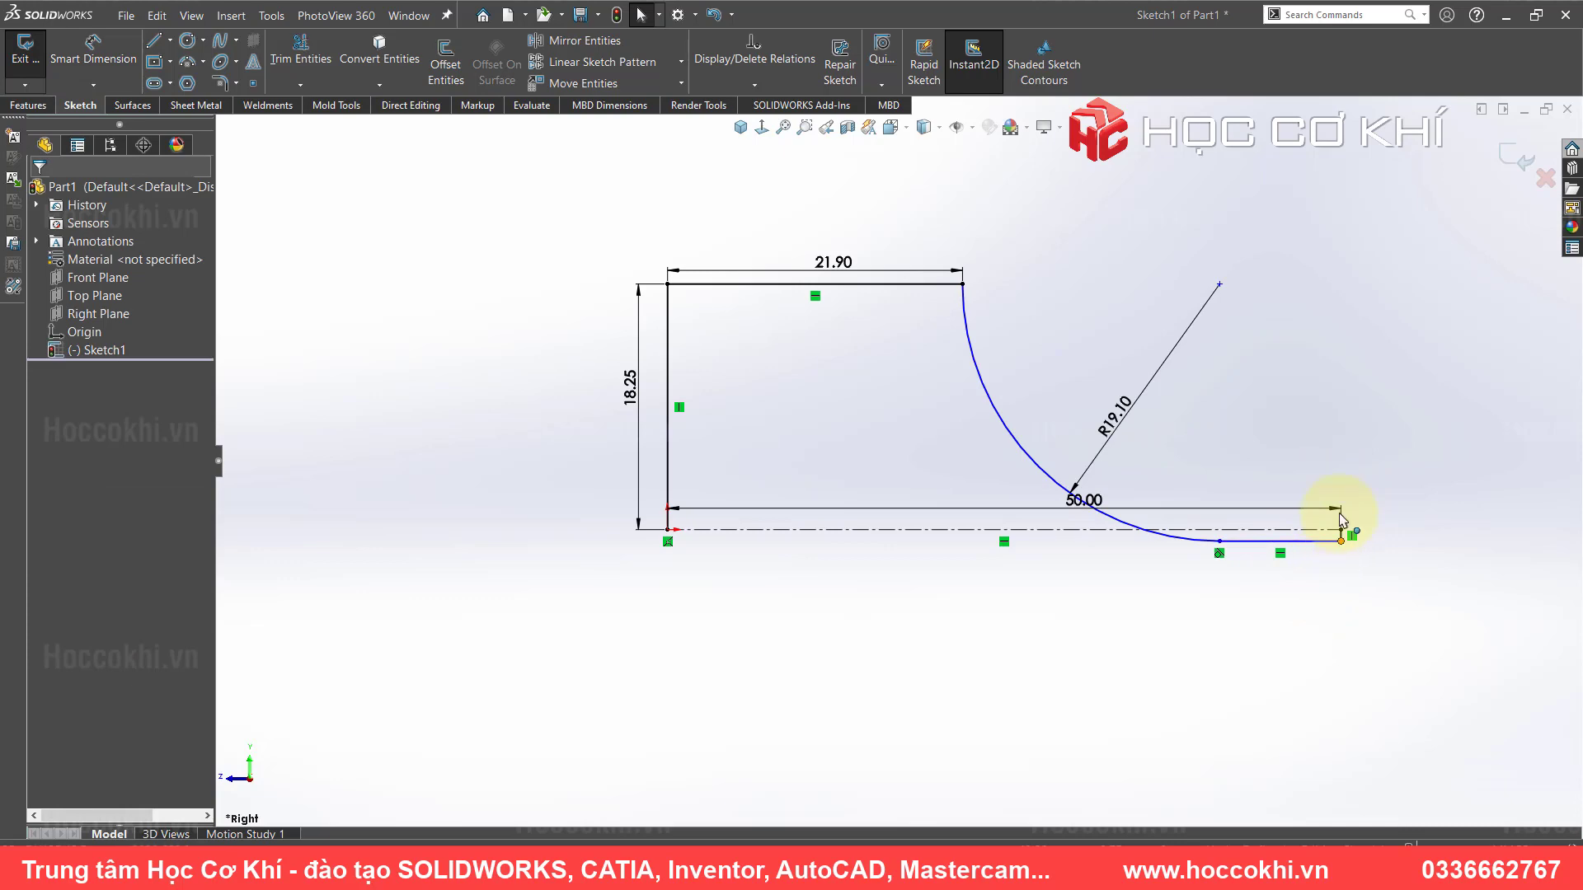
left_click_drag(1341, 518, 1319, 416)
left_click(957, 445)
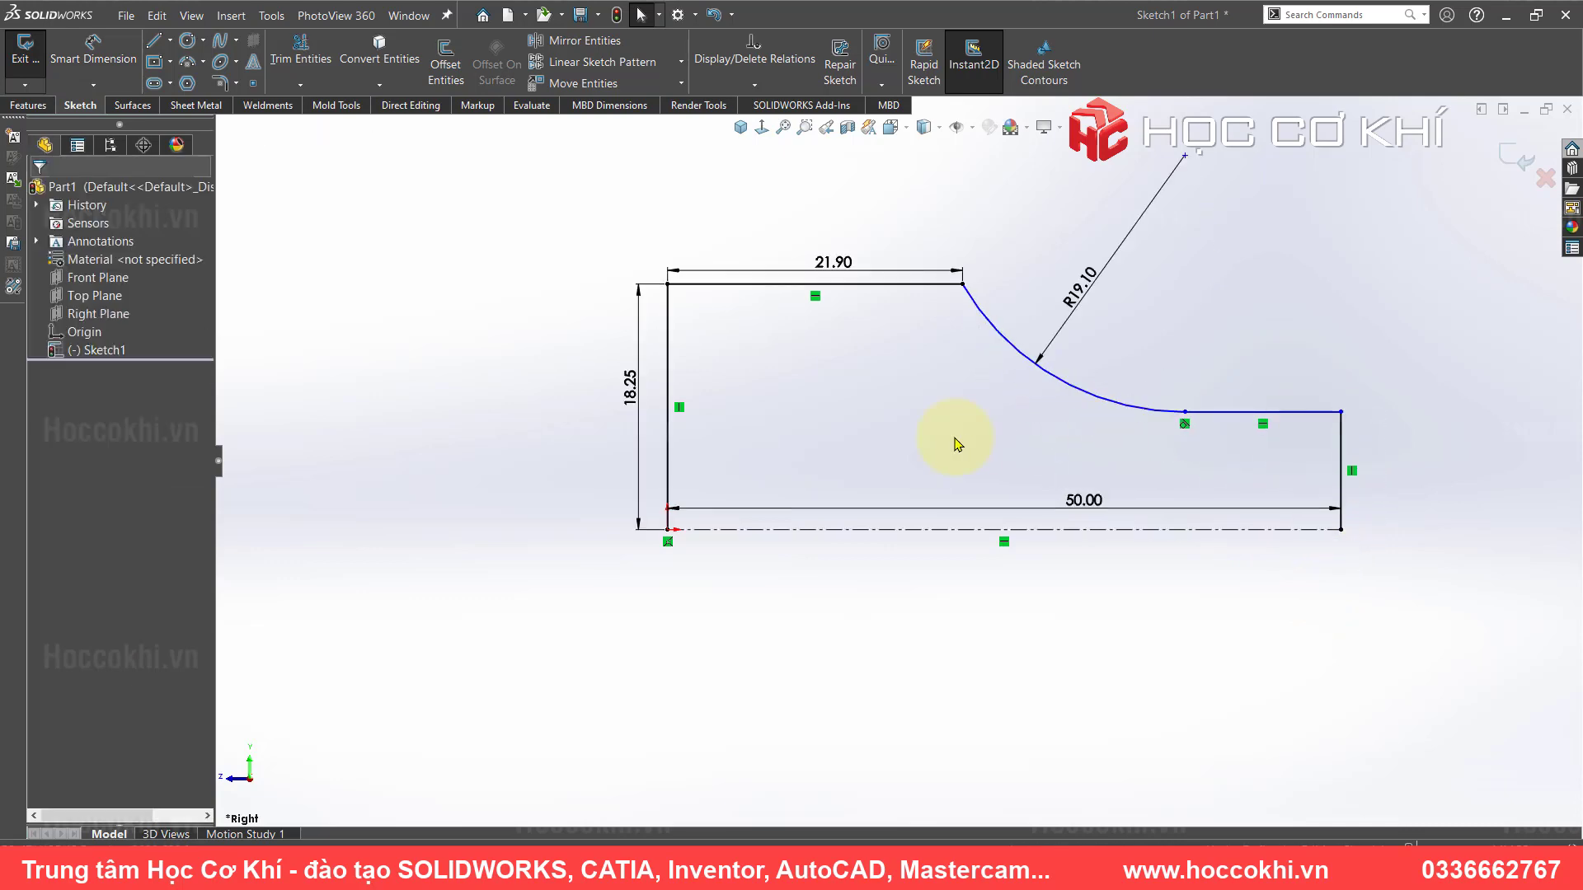
- Add the 13.80 diameter dimension across the profile's right end
key("alt+Tab")
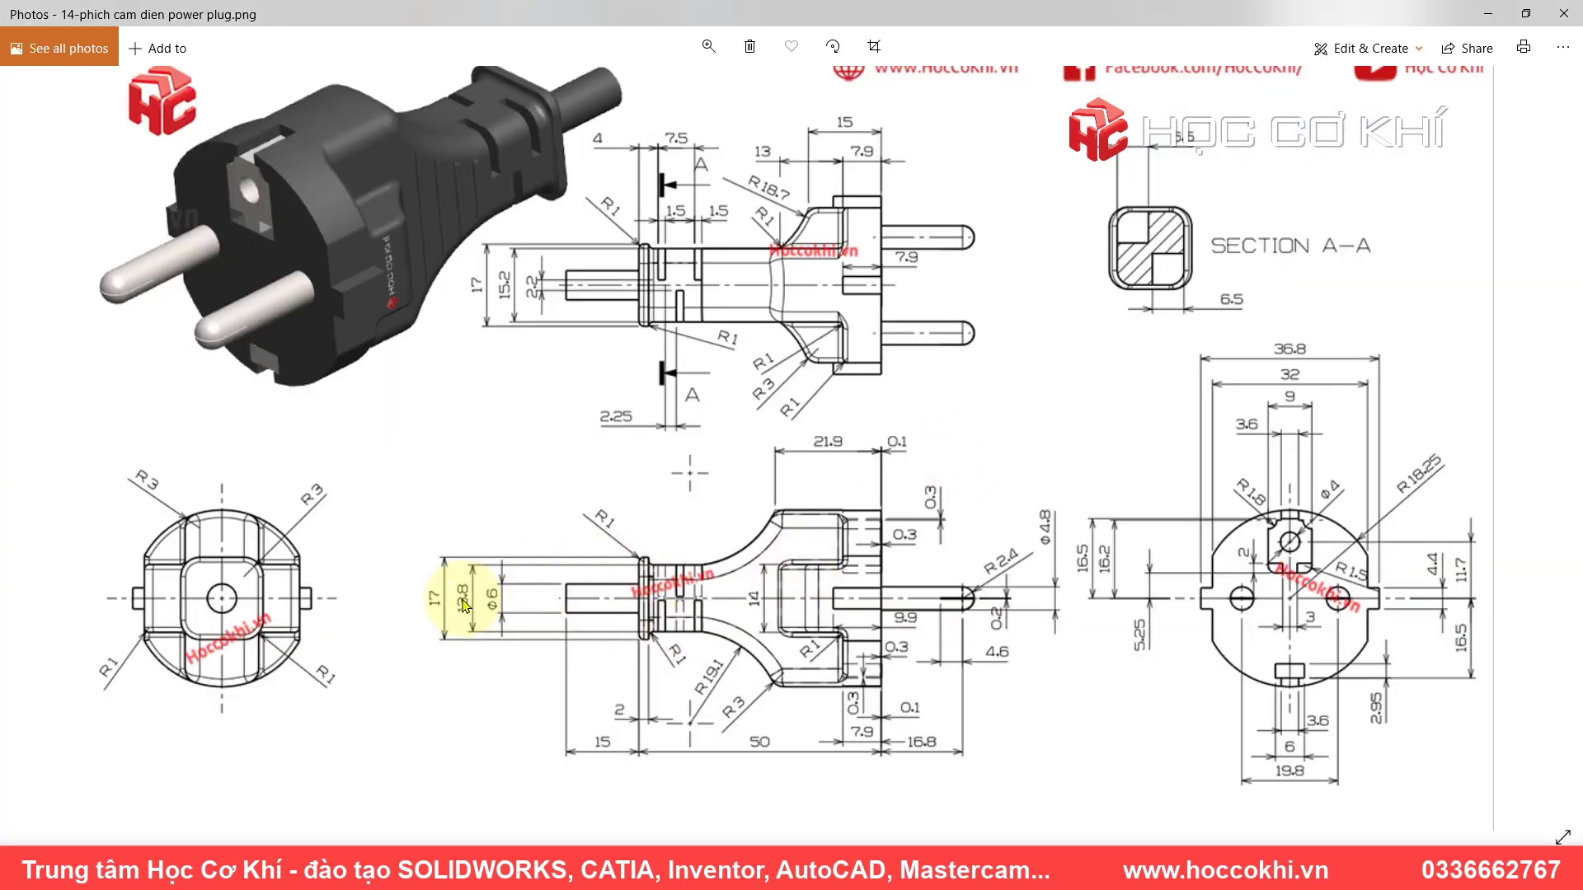
scroll(639, 579, "up", 3)
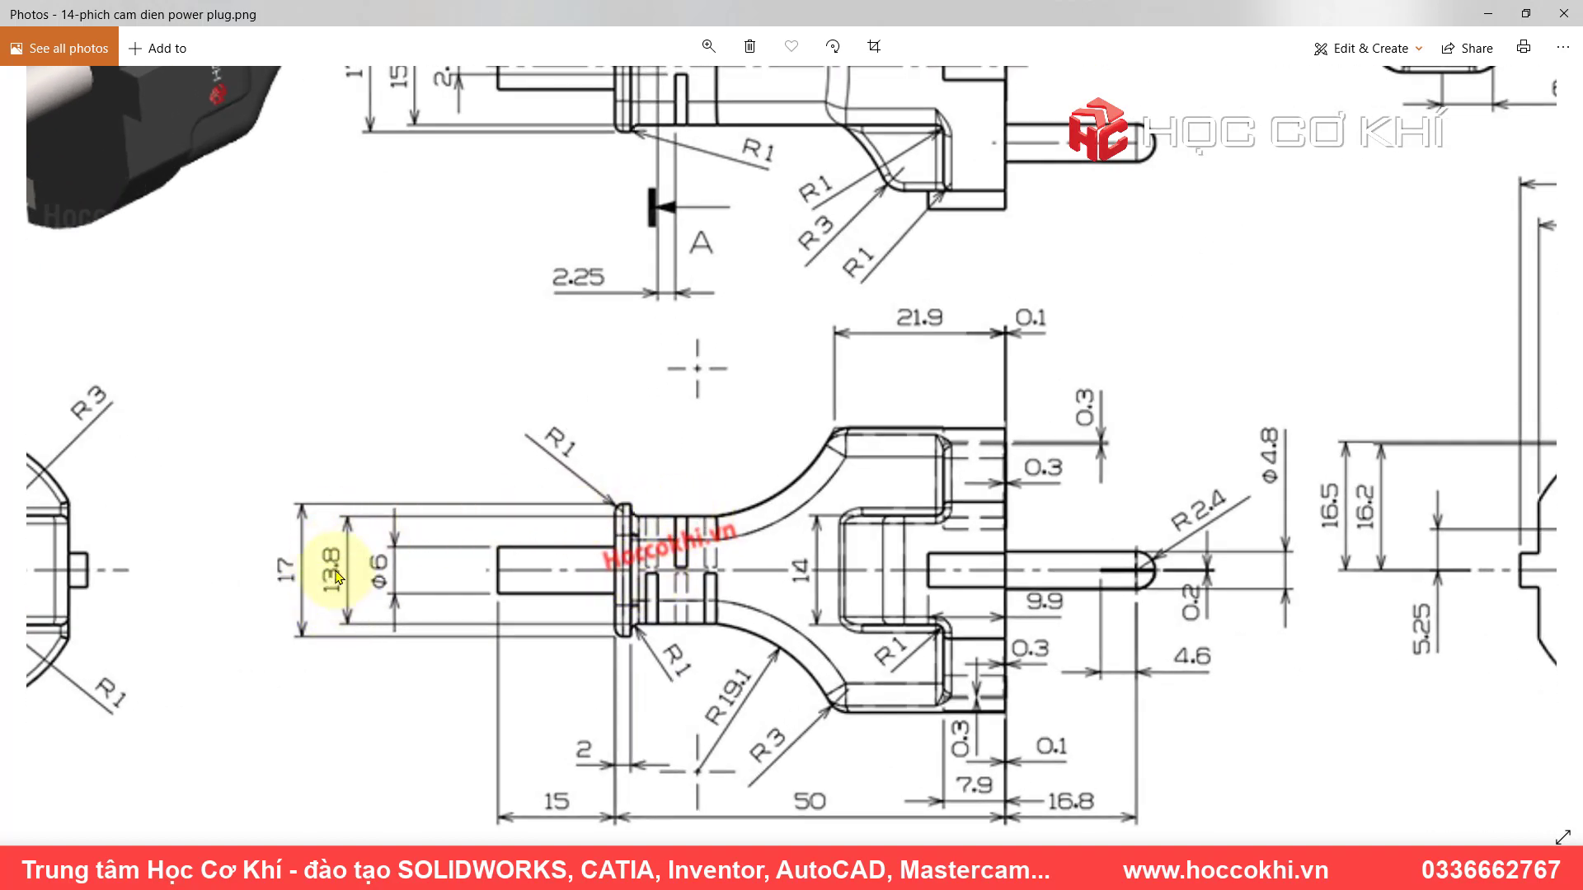
key("alt+Tab")
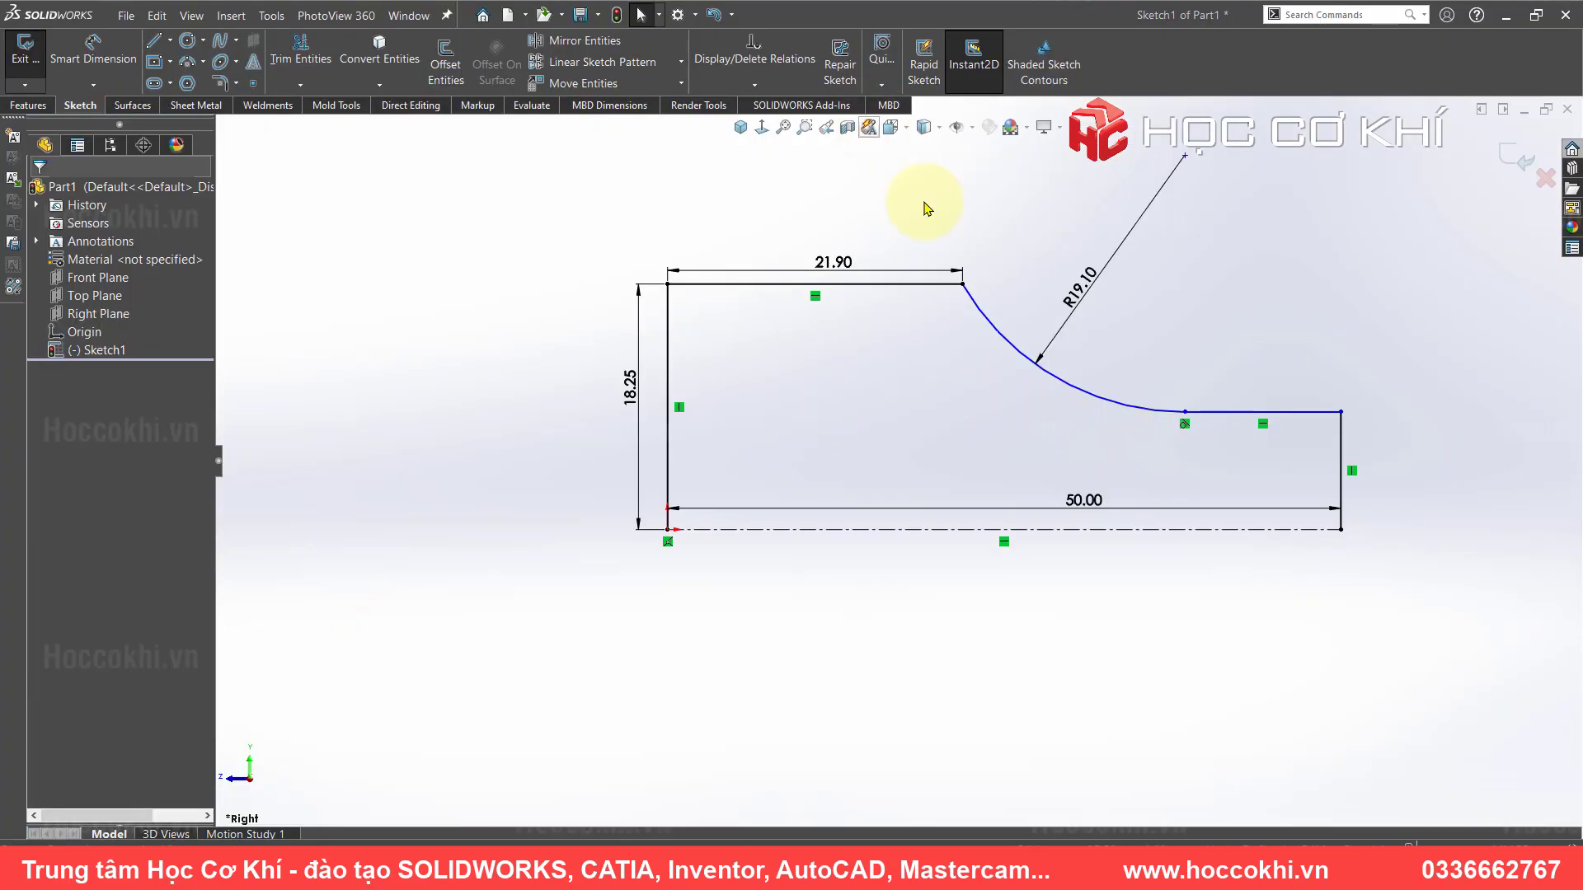
key("d")
left_click(1323, 412)
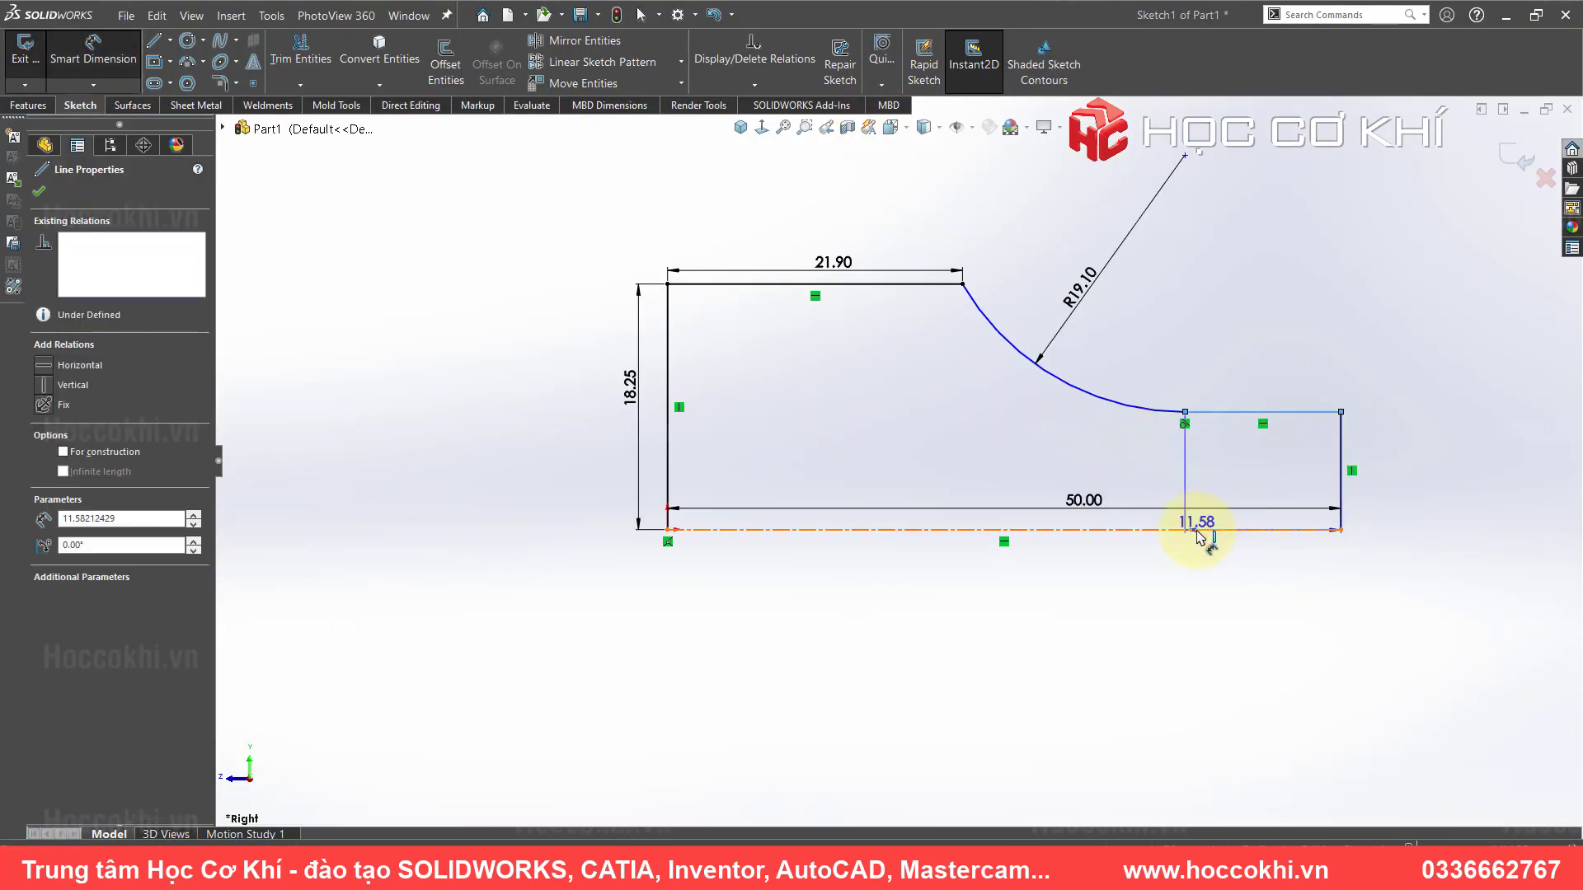
left_click(1201, 529)
left_click(1392, 593)
type("13")
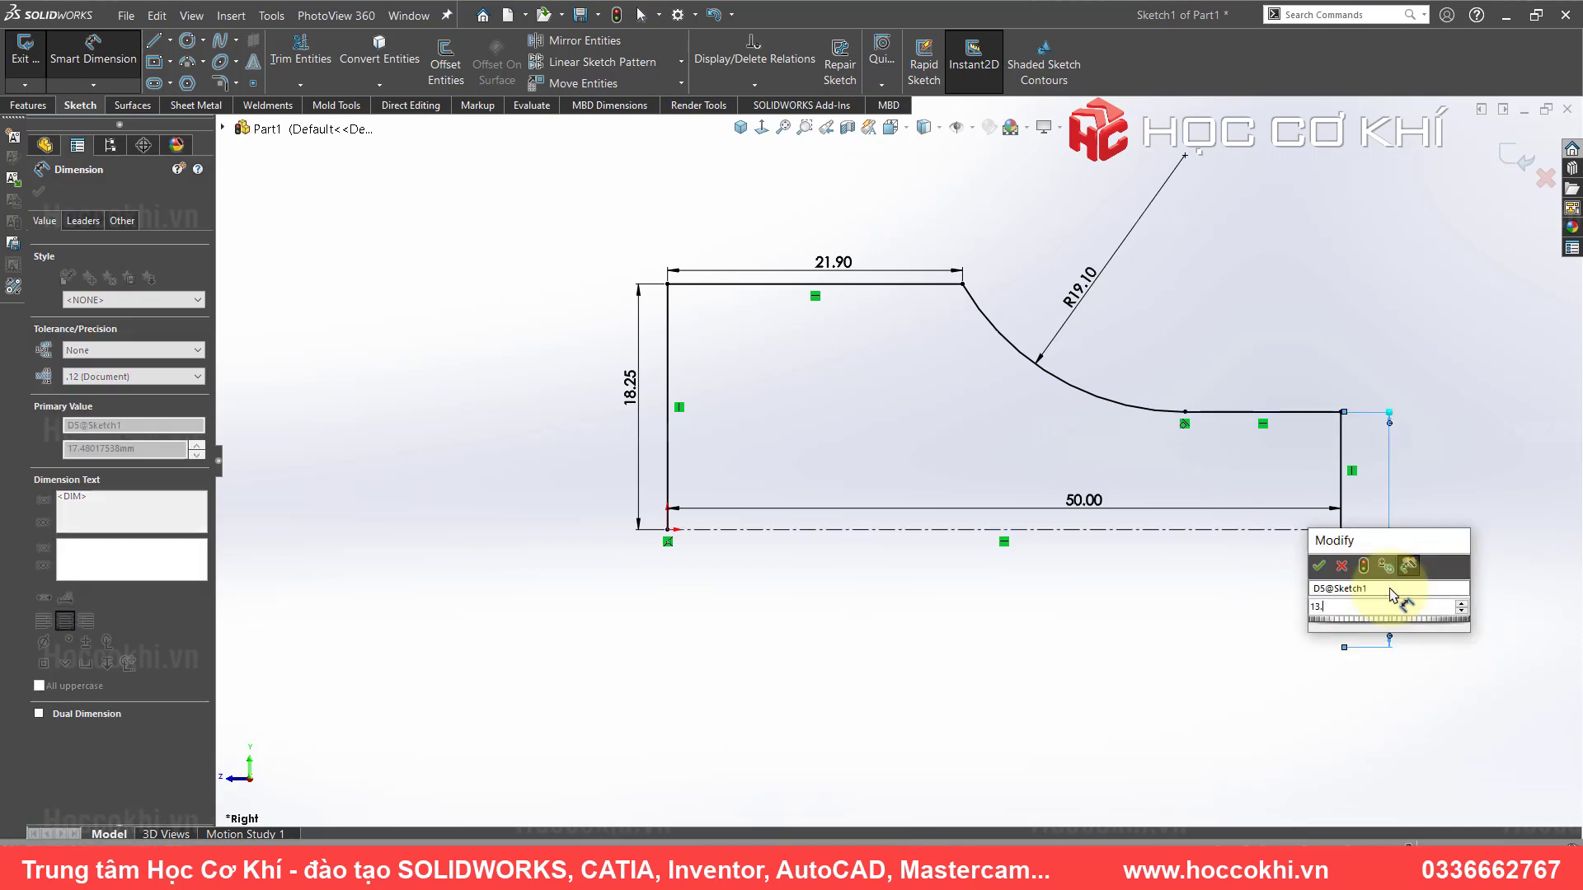
key("Return")
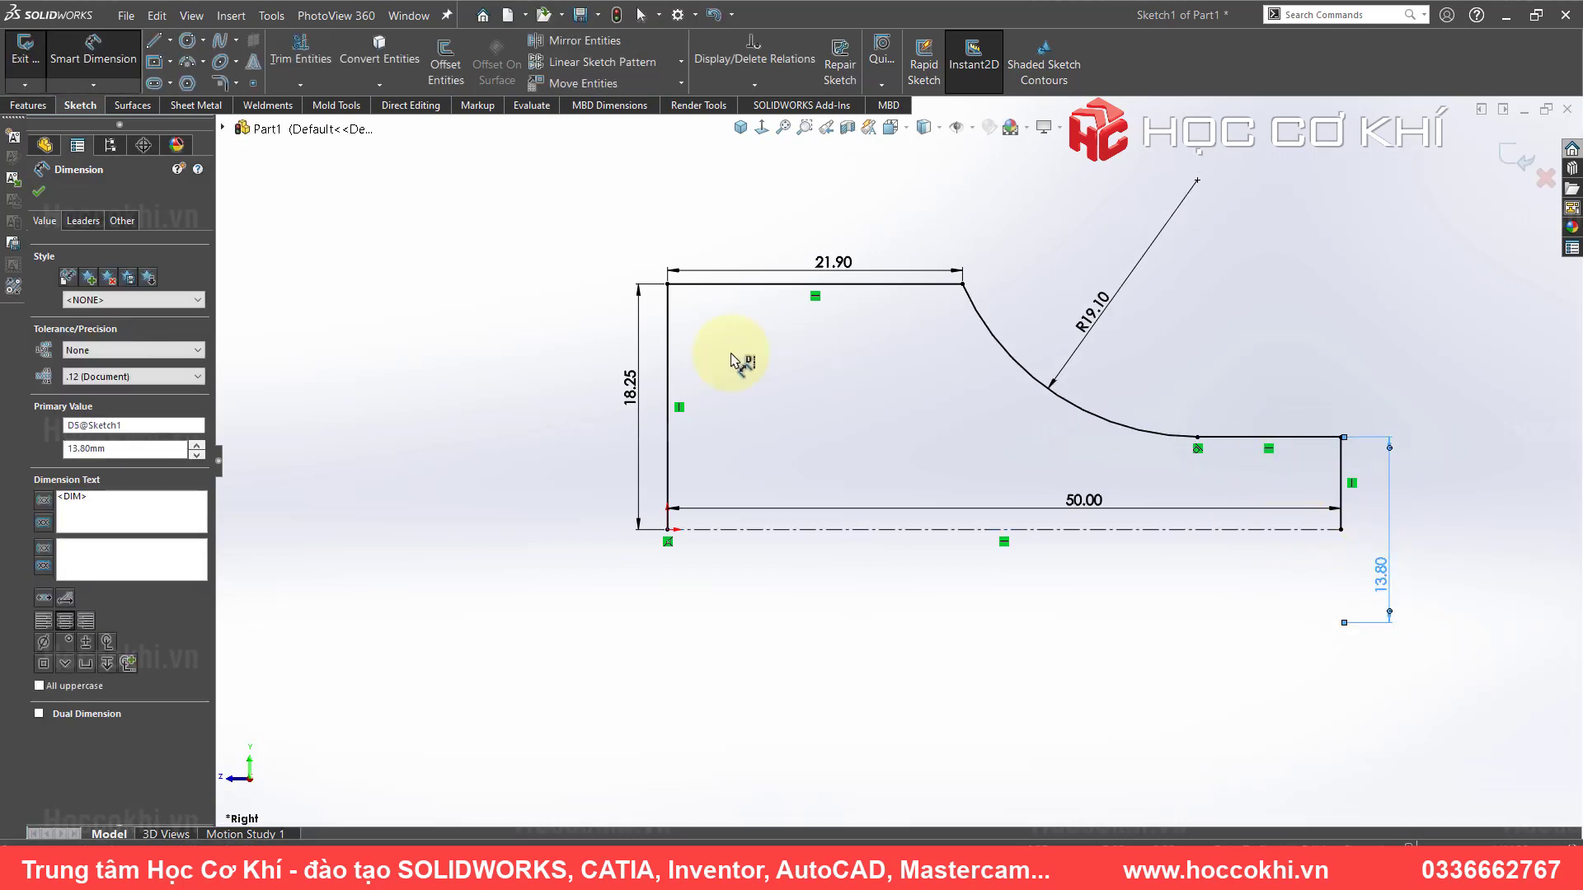
left_click(30, 105)
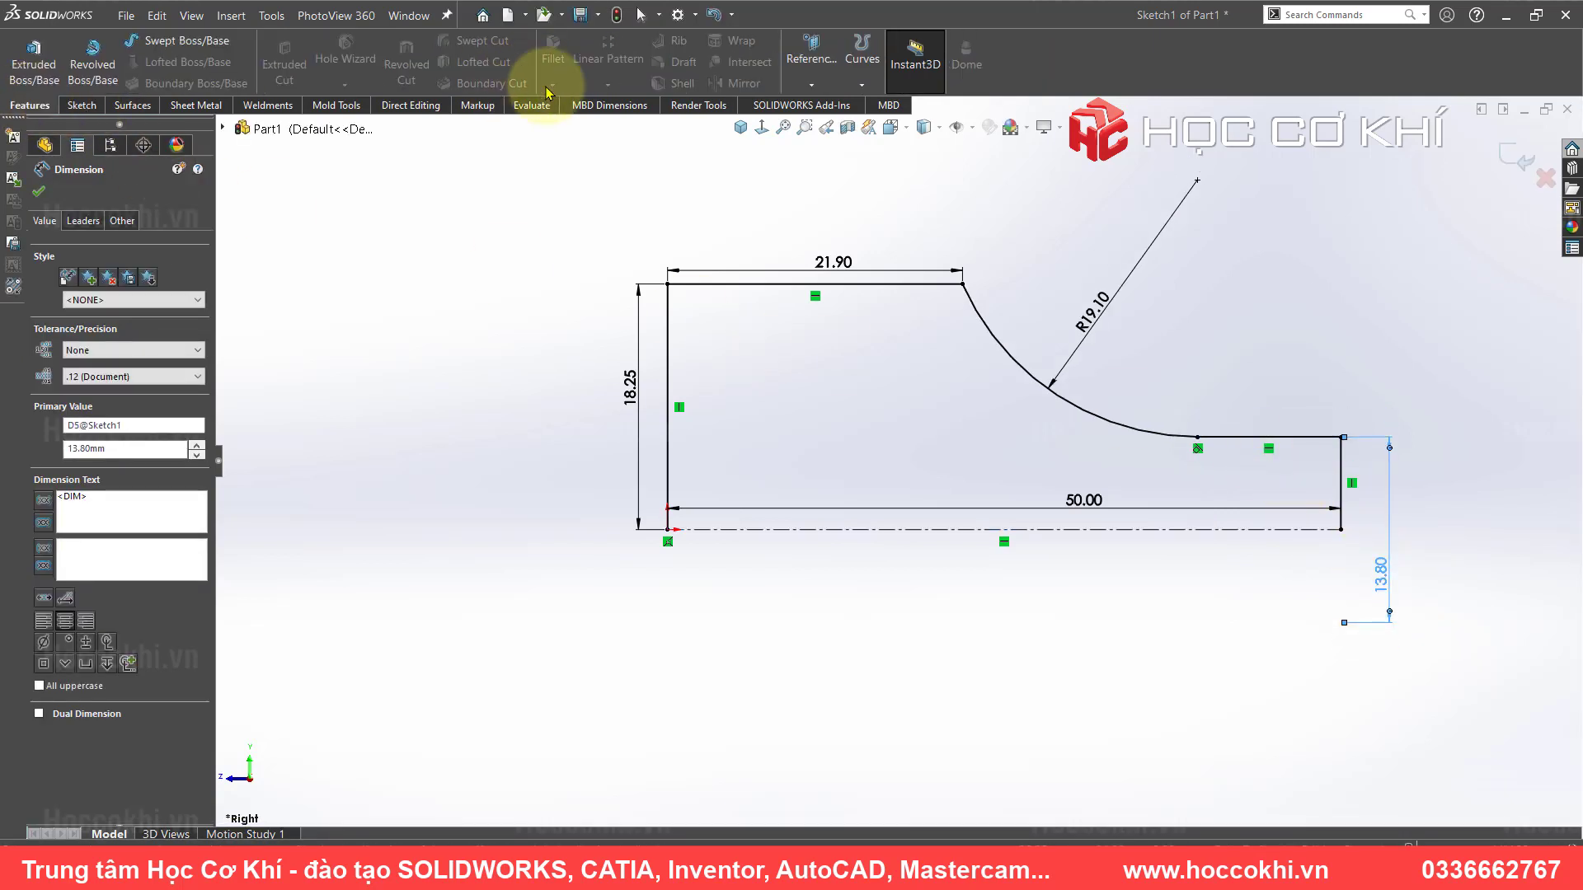
left_click(86, 106)
- Mirror the whole profile across the horizontal centerline
left_click(584, 40)
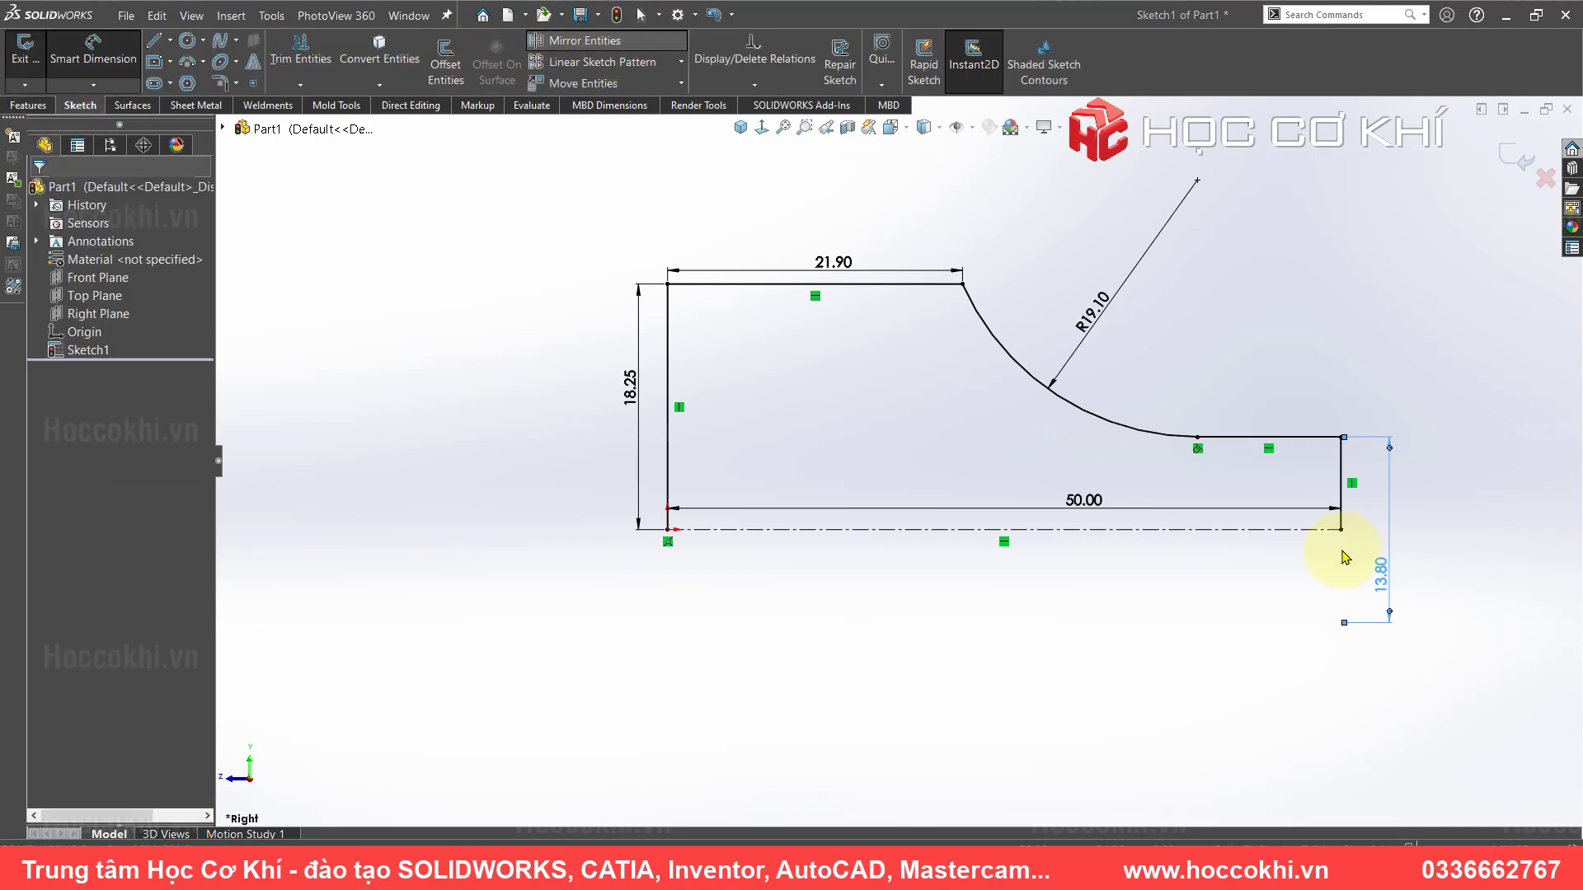
left_click_drag(1367, 476, 621, 276)
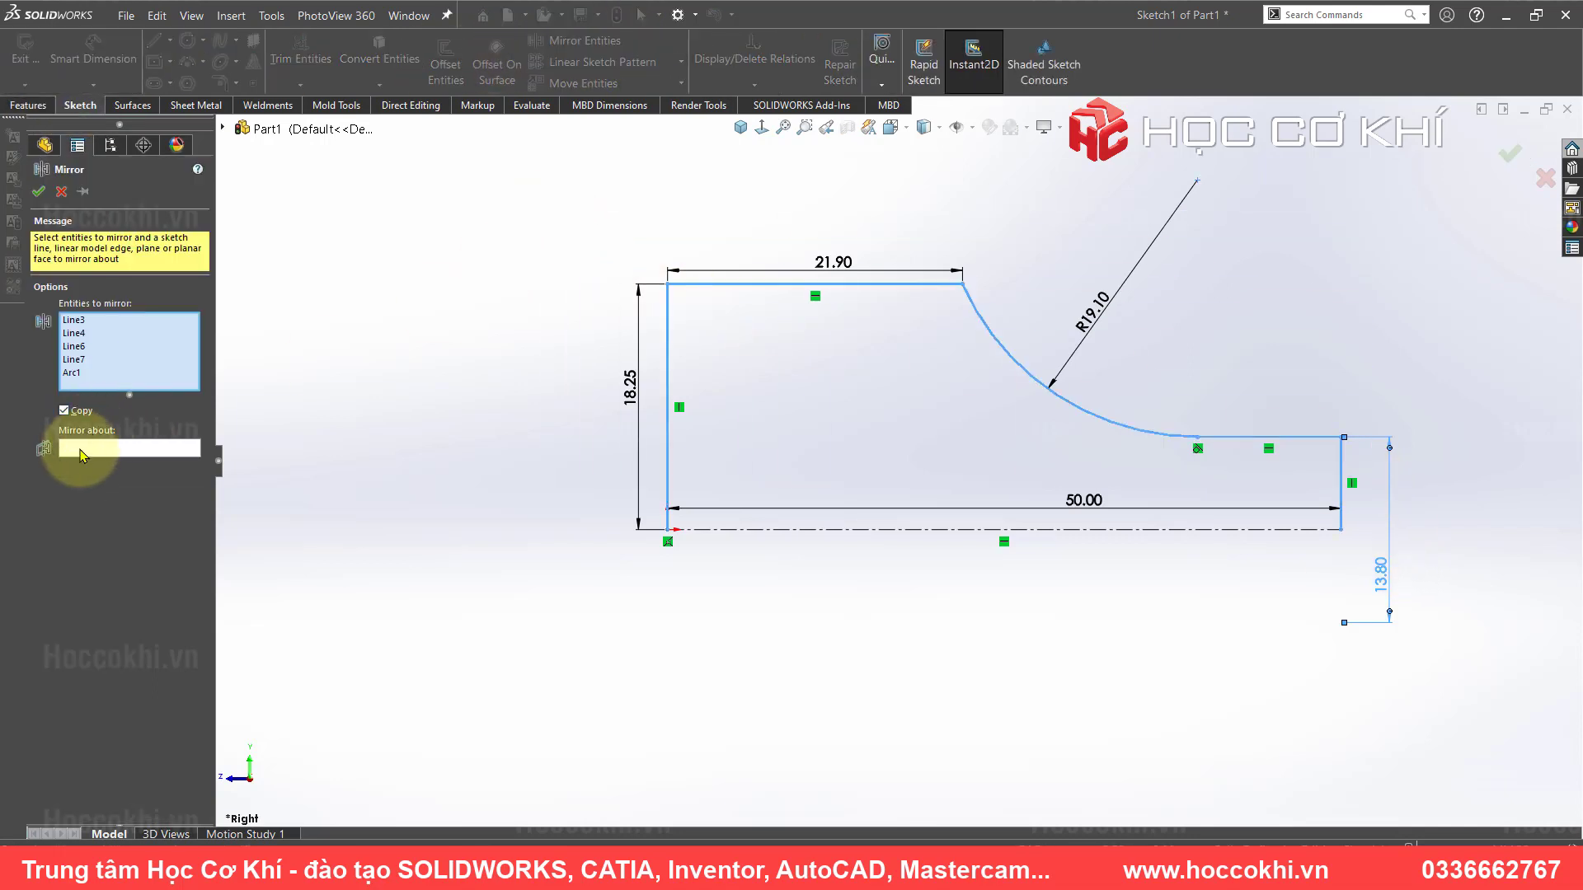
left_click(86, 449)
left_click(822, 532)
key("Return")
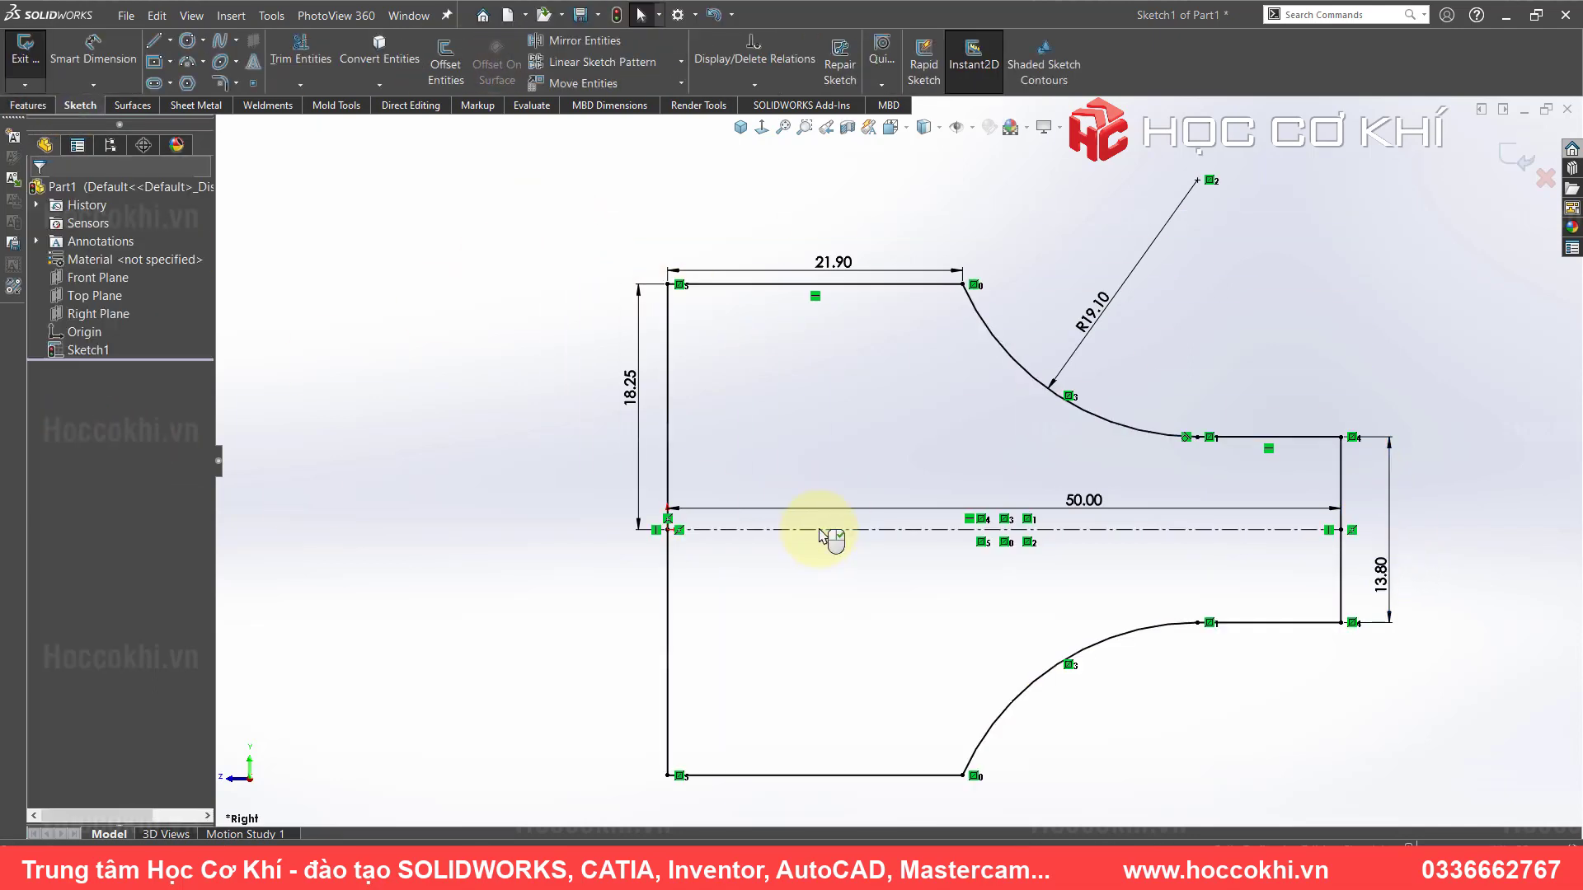
scroll(824, 536, "up", 3)
scroll(850, 524, "up", 2)
- Extrude the sketch Mid Plane to a 36.50 mm depth (18.25*2)
left_click(28, 105)
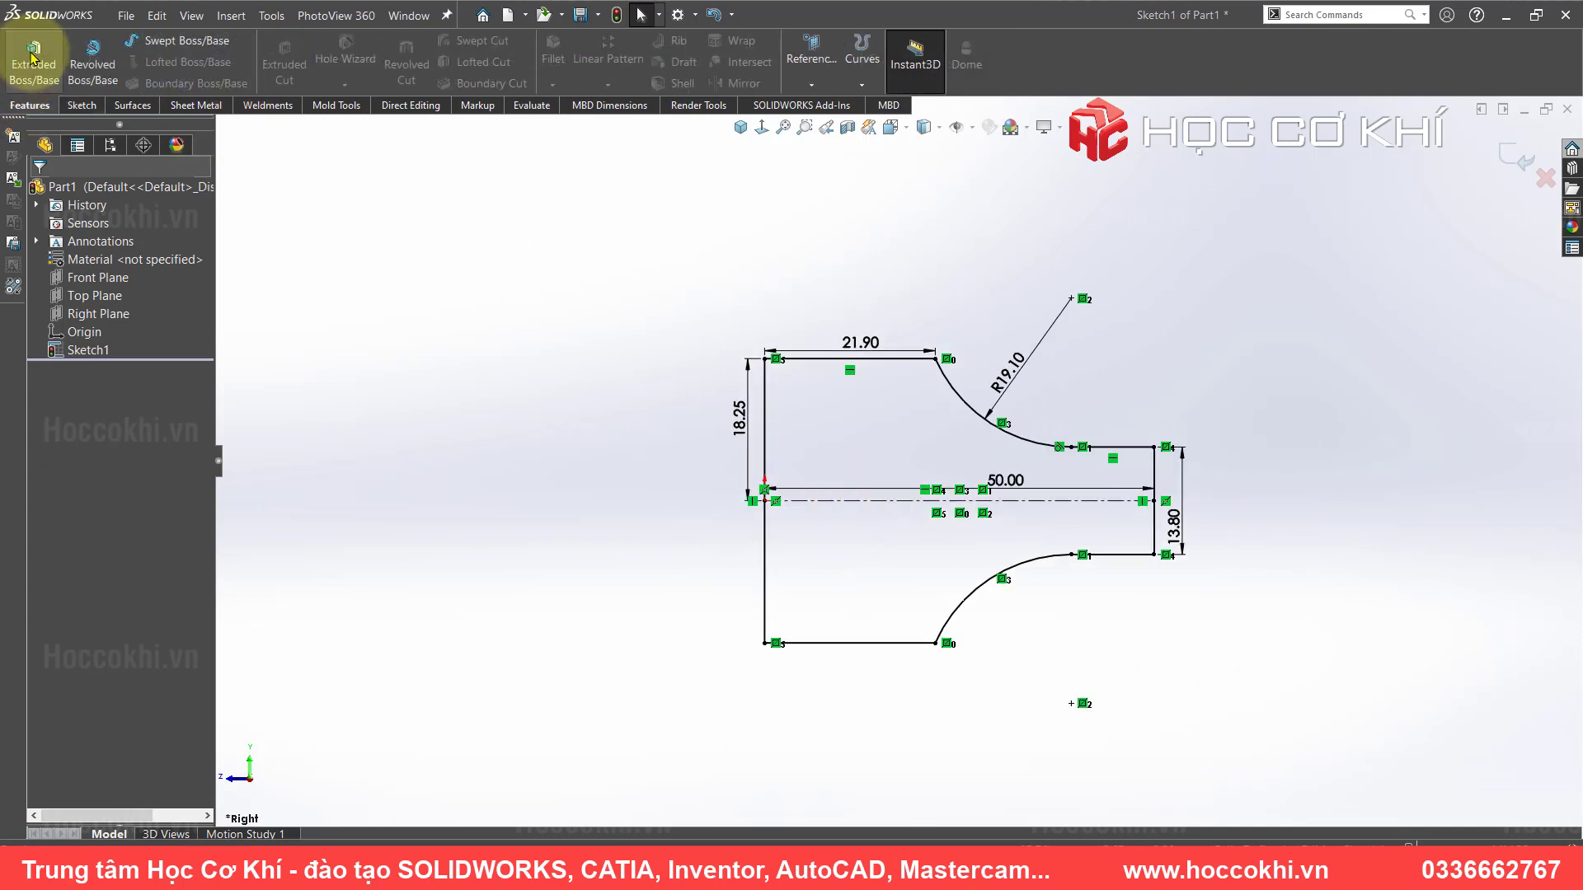
left_click(34, 62)
left_click(738, 130)
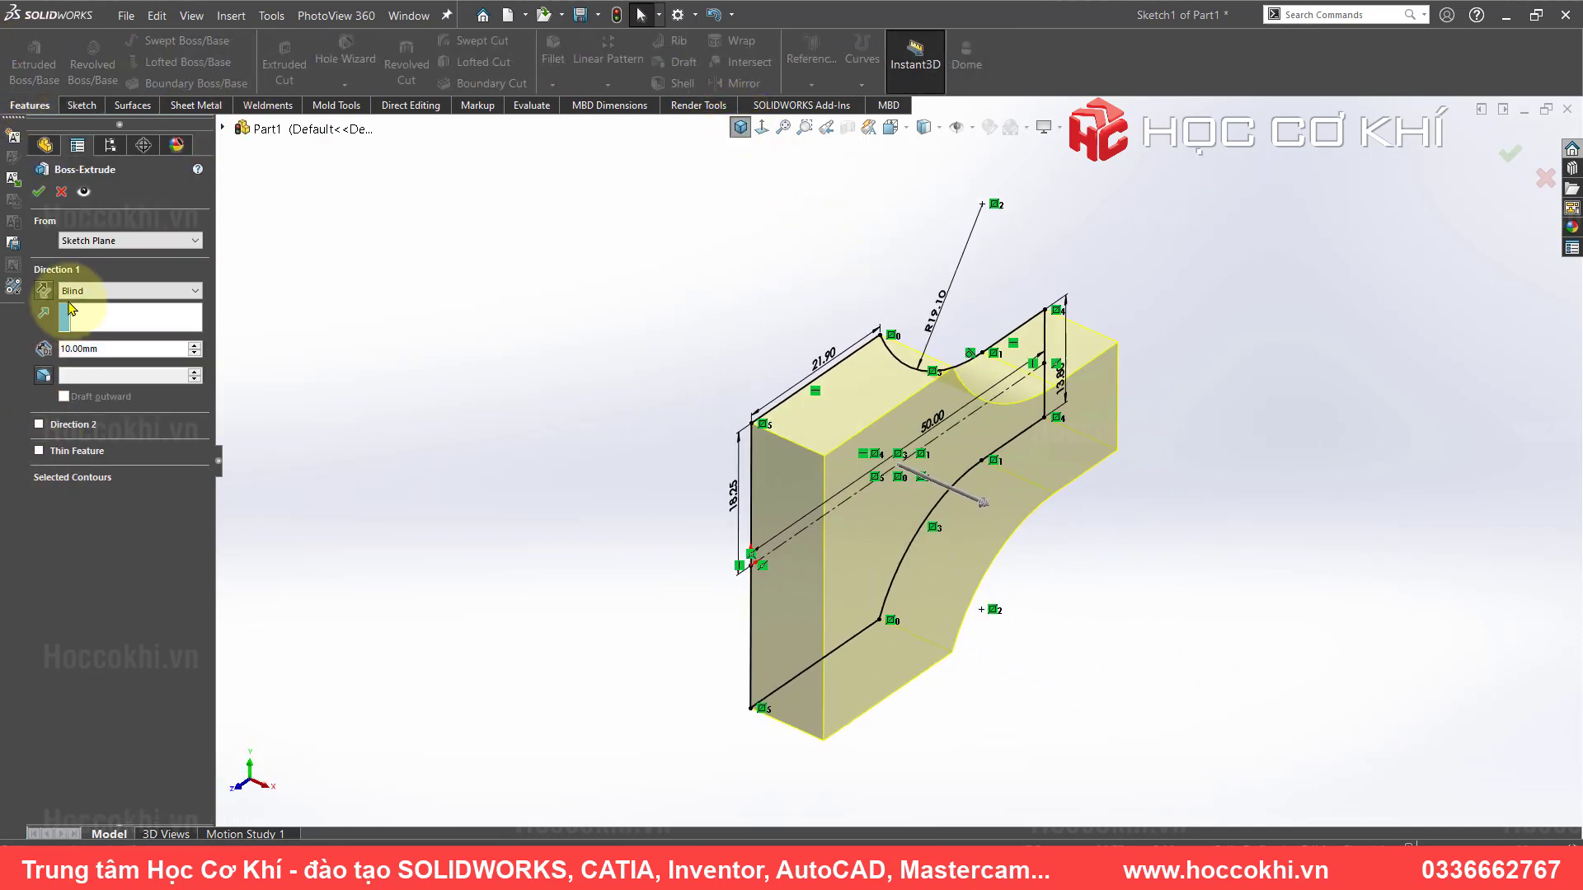
left_click(70, 290)
left_click(82, 360)
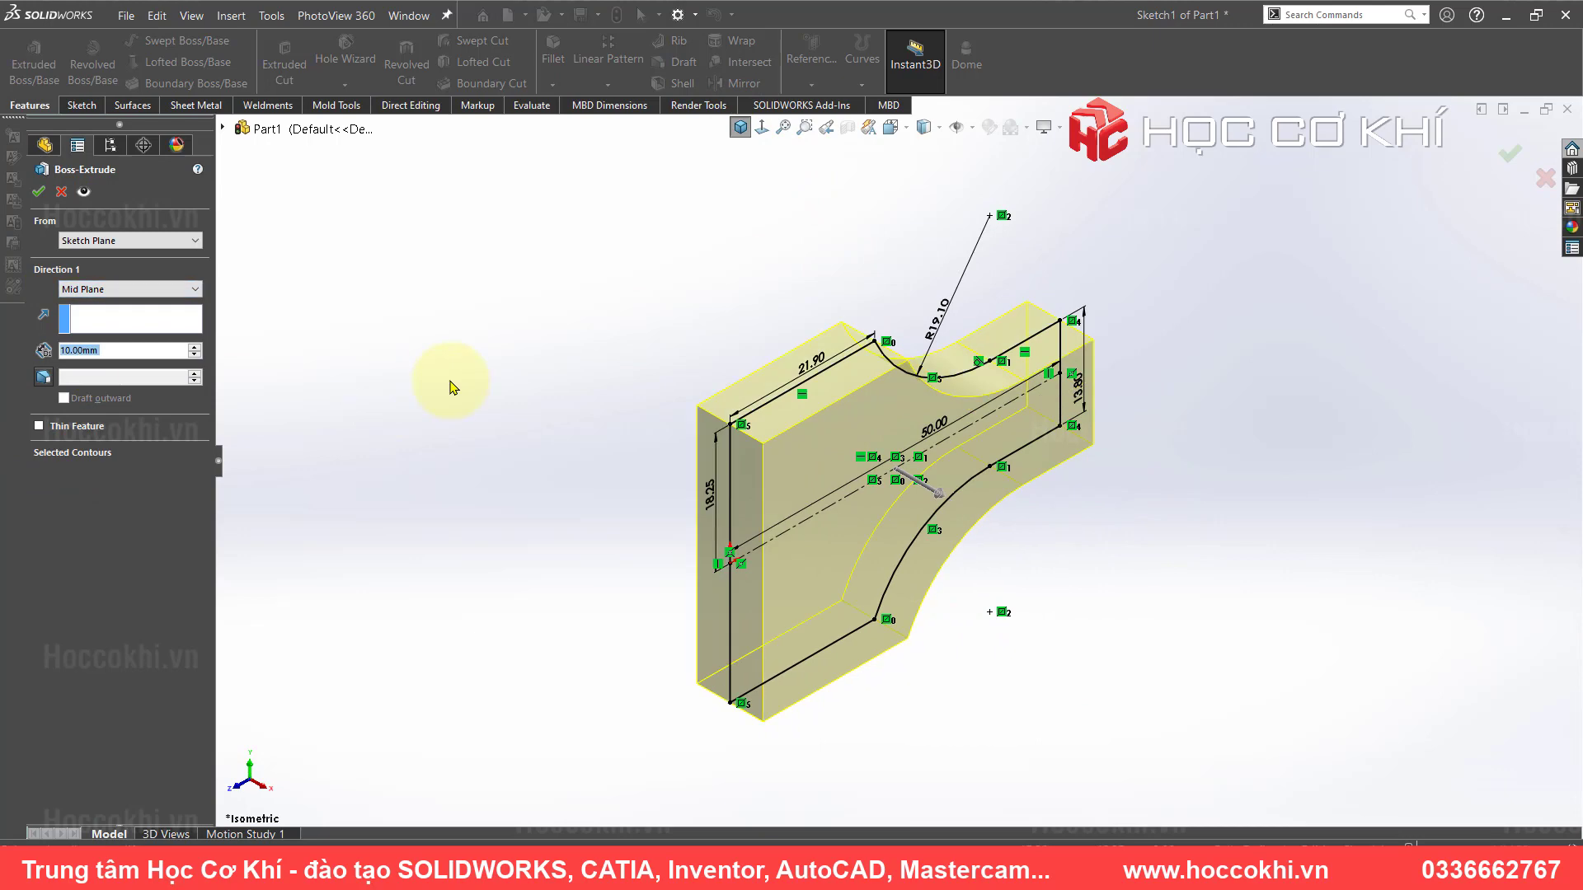
key("alt+Tab")
scroll(1314, 464, "right", 5)
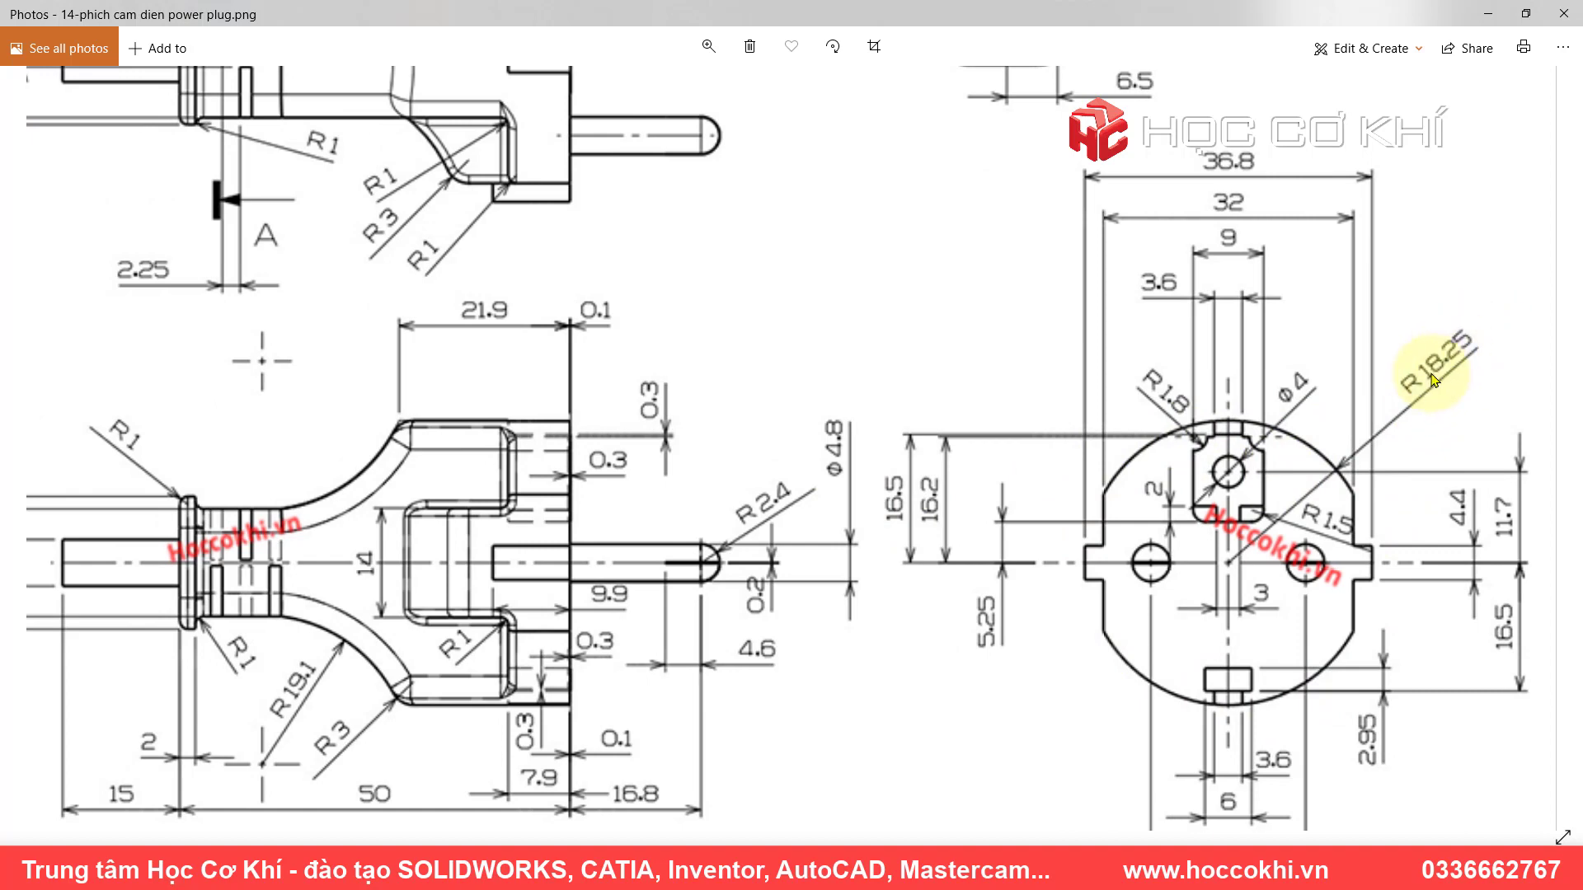
key("alt+Tab")
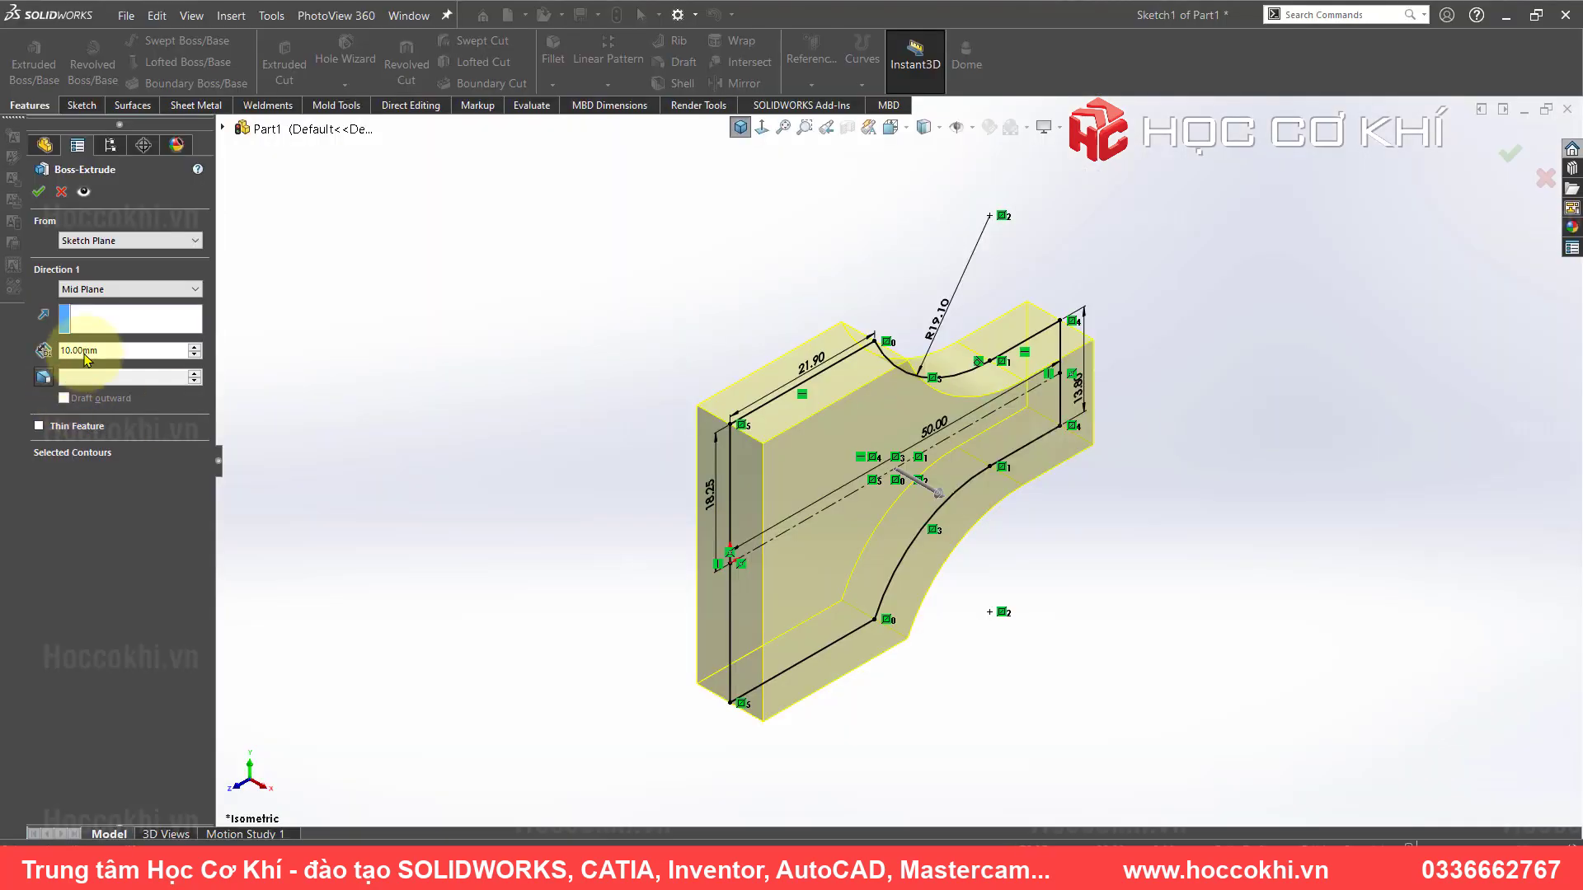
left_click(130, 289)
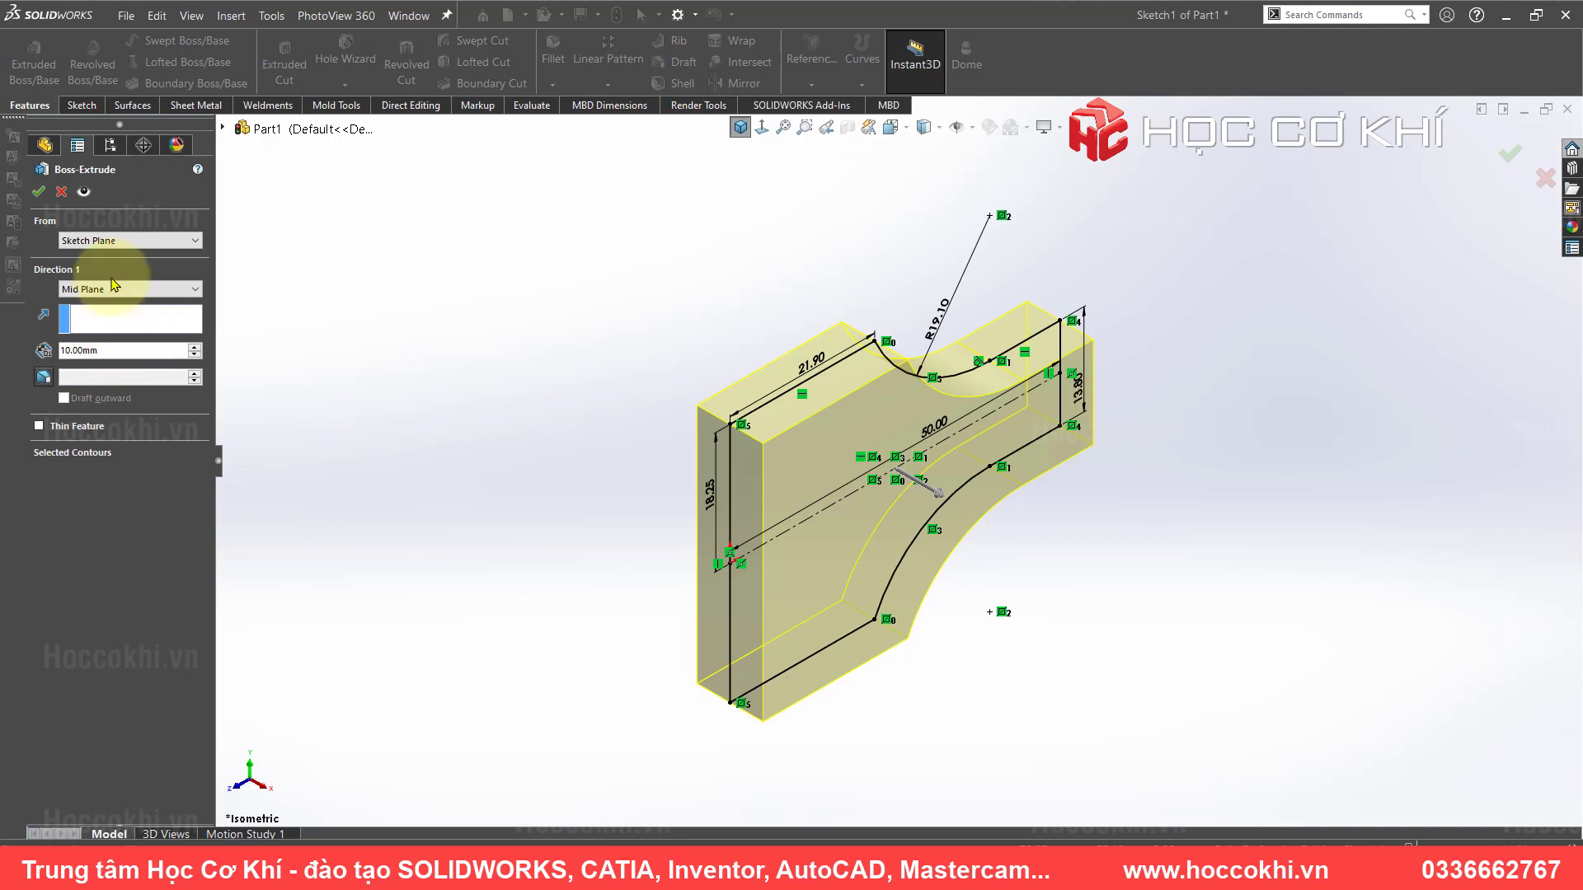
double_click(119, 353)
type(".2")
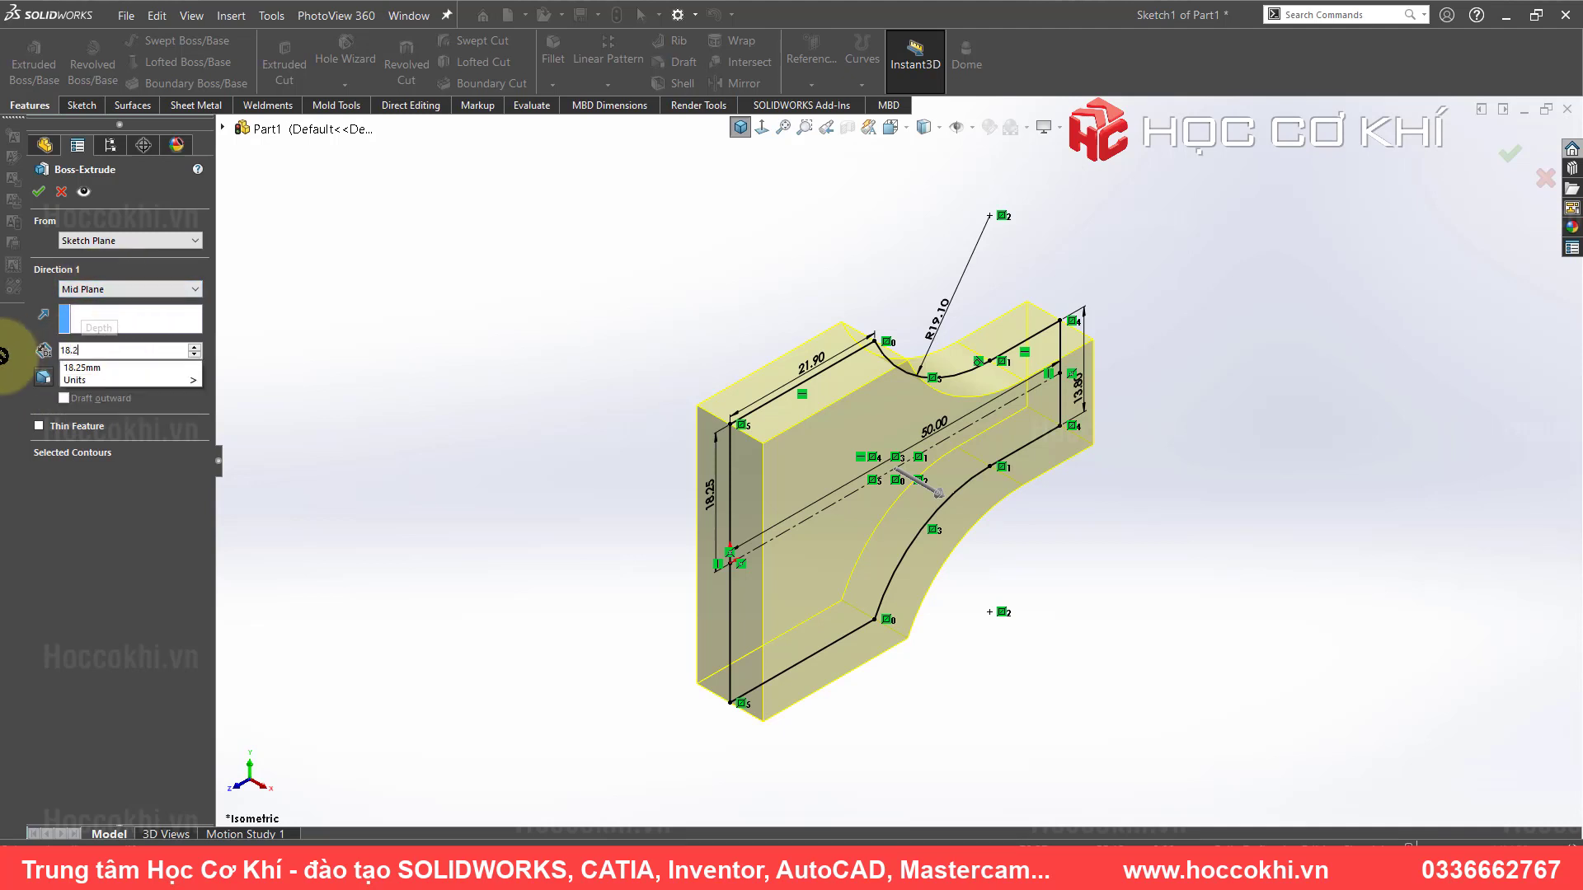
type("5*2")
key("Return")
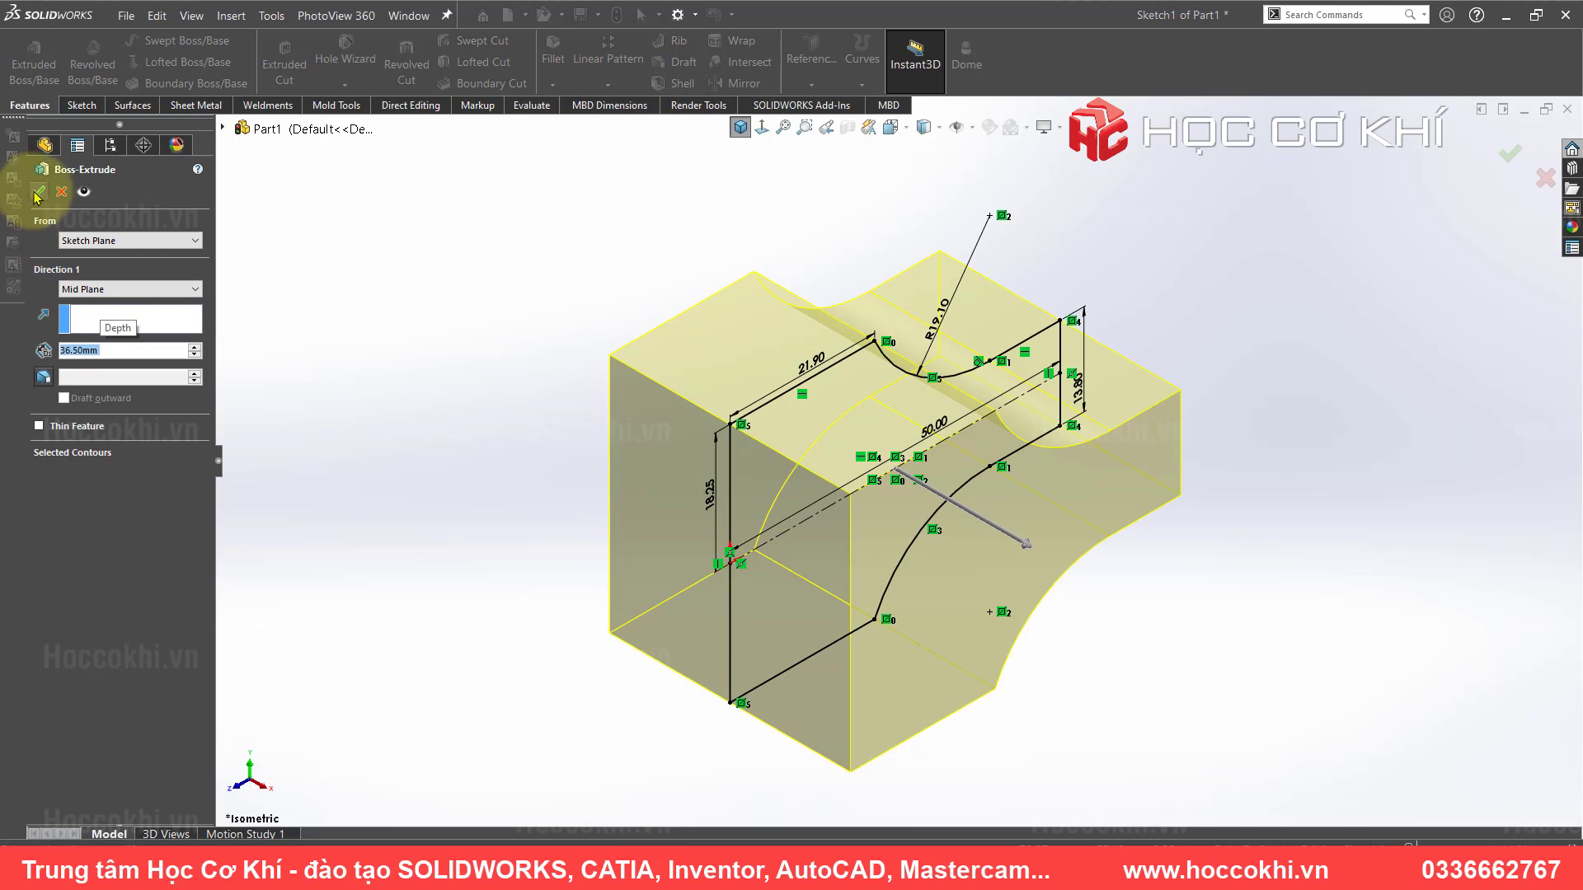
left_click(38, 191)
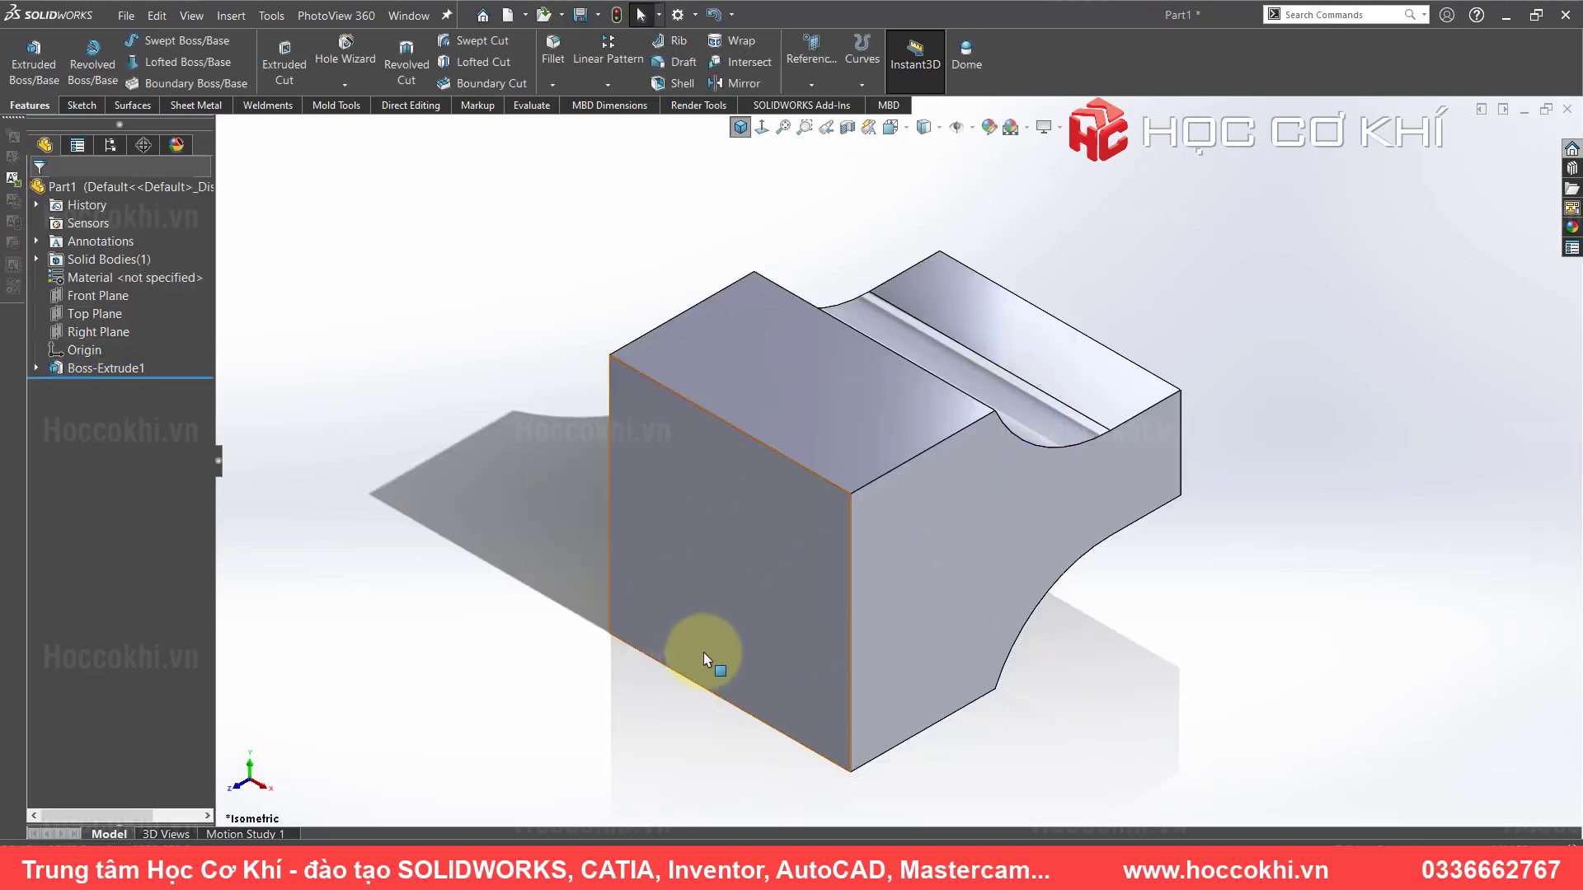
- Turn the solid to Front view, check the drawing, and select its front face
middle_click_drag(706, 661, 712, 438)
key("ctrl+1")
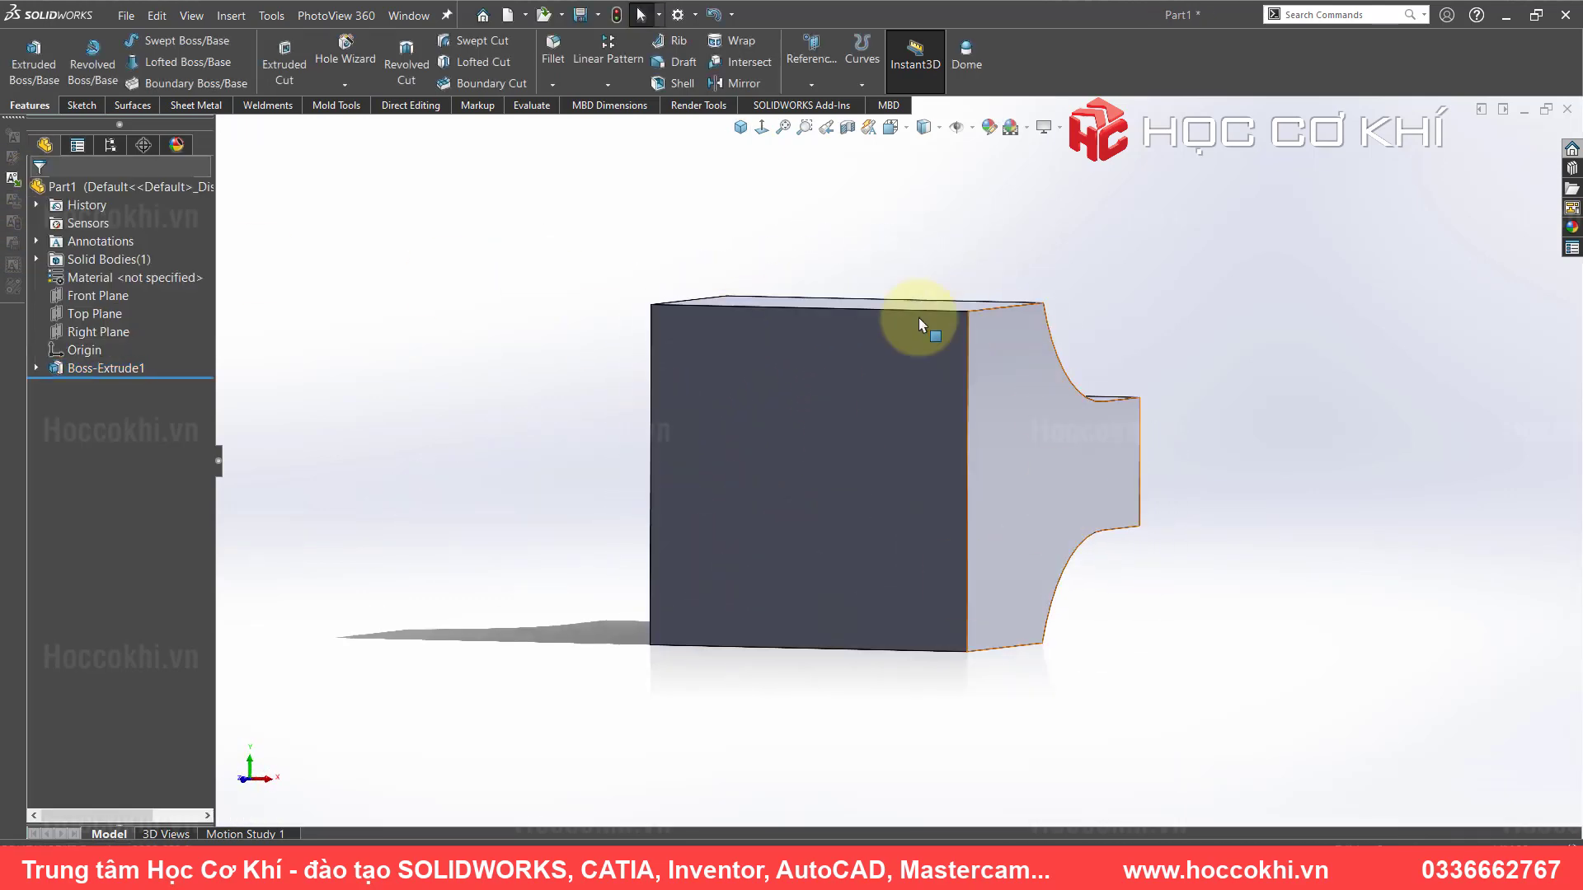
key("alt+Tab")
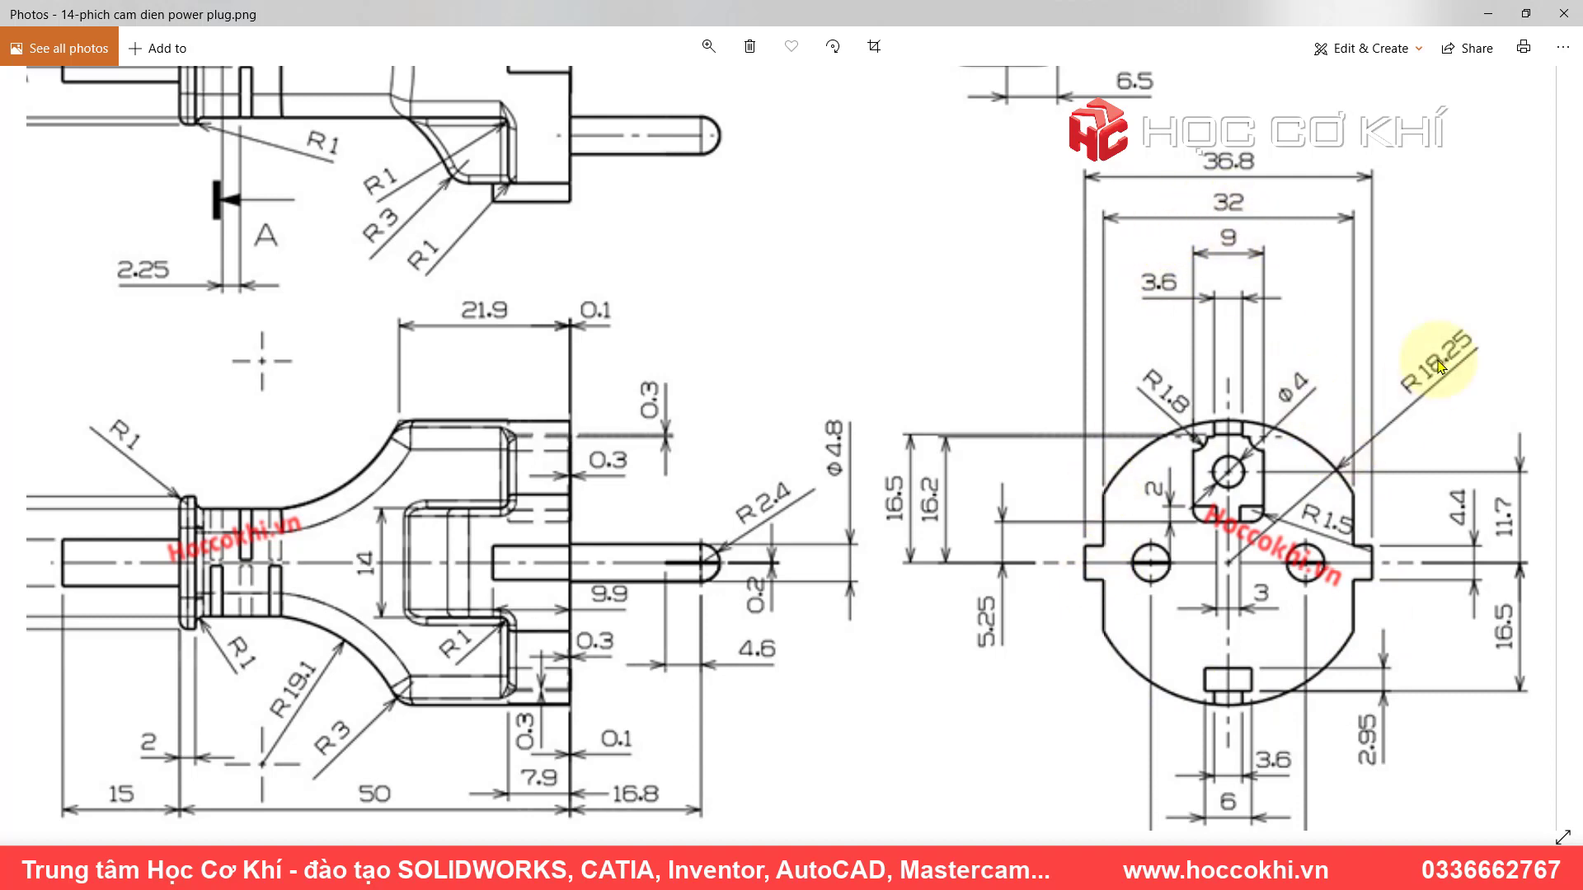
key("alt+Tab")
left_click(719, 367)
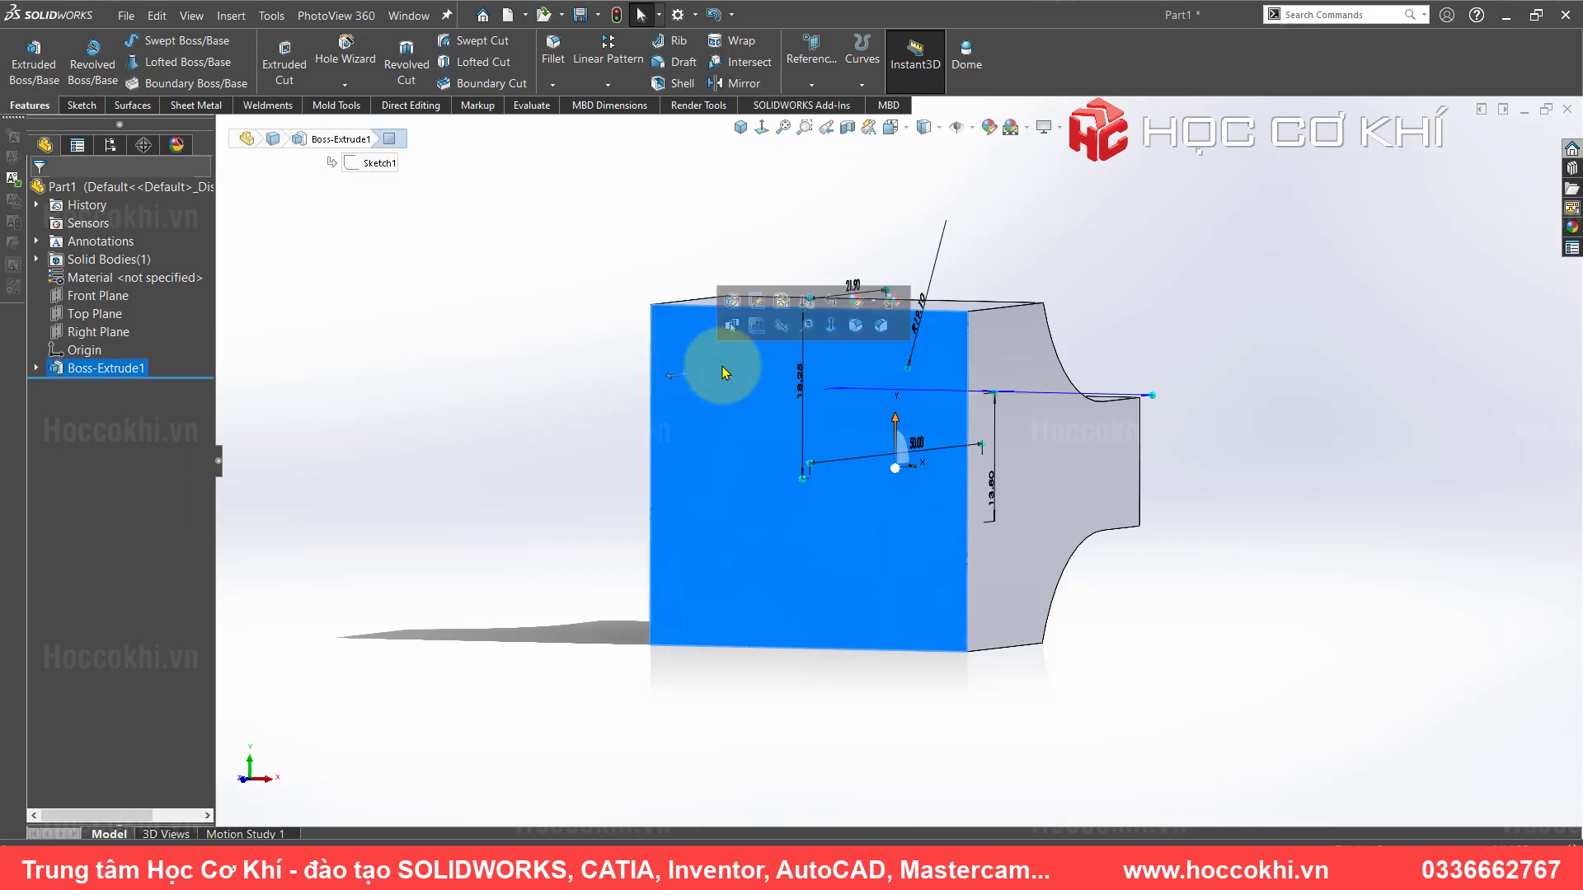
- Sketch a circle centred on the origin, tangent to the face's left edge
left_click(757, 327)
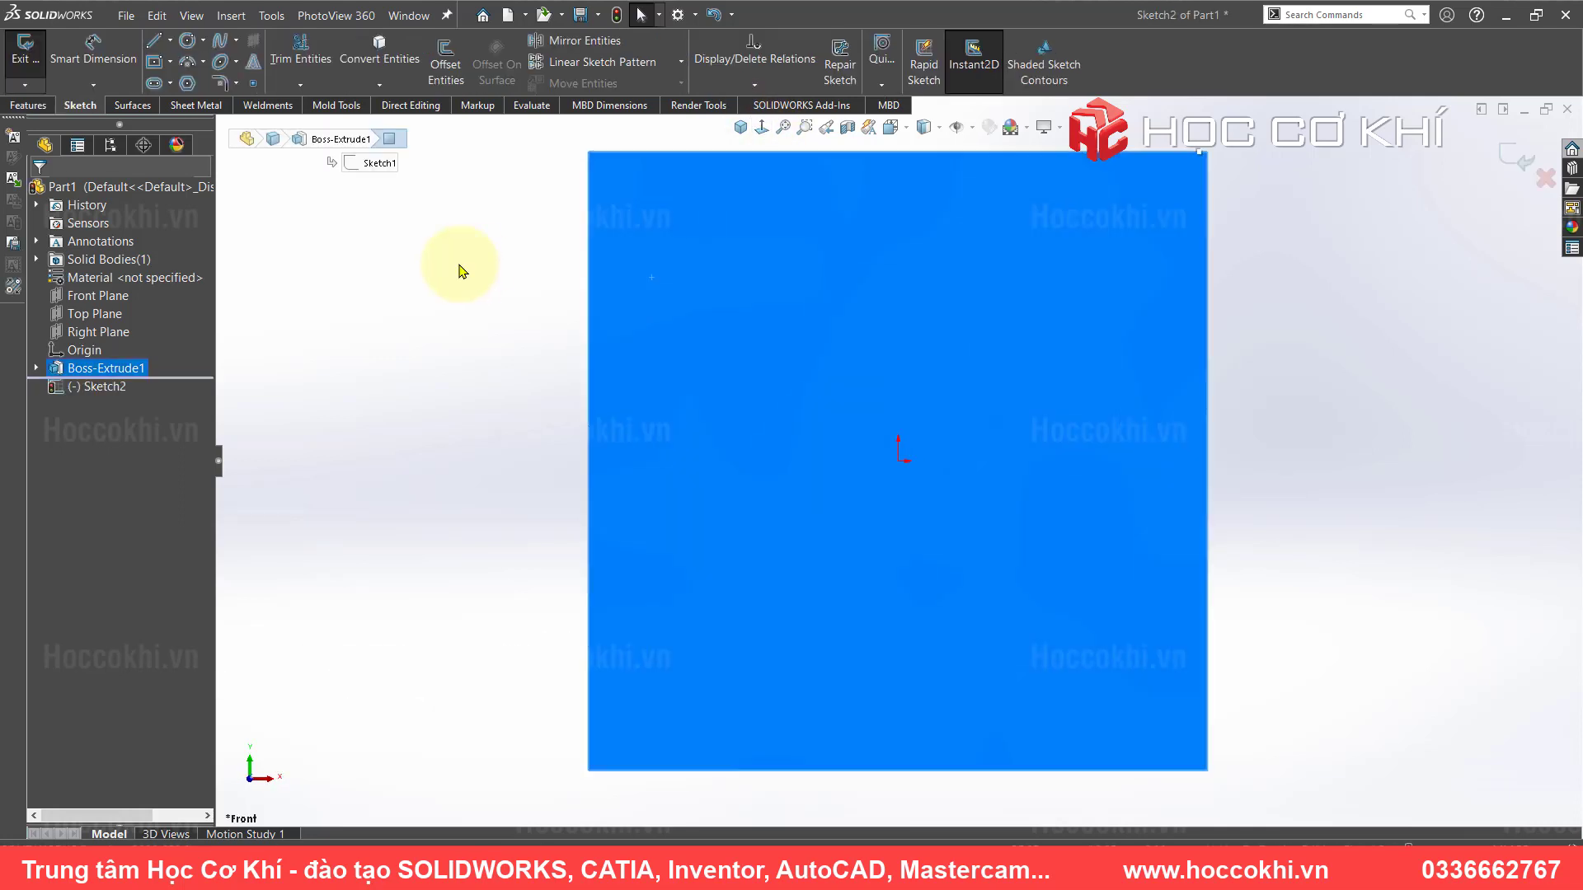
left_click(188, 40)
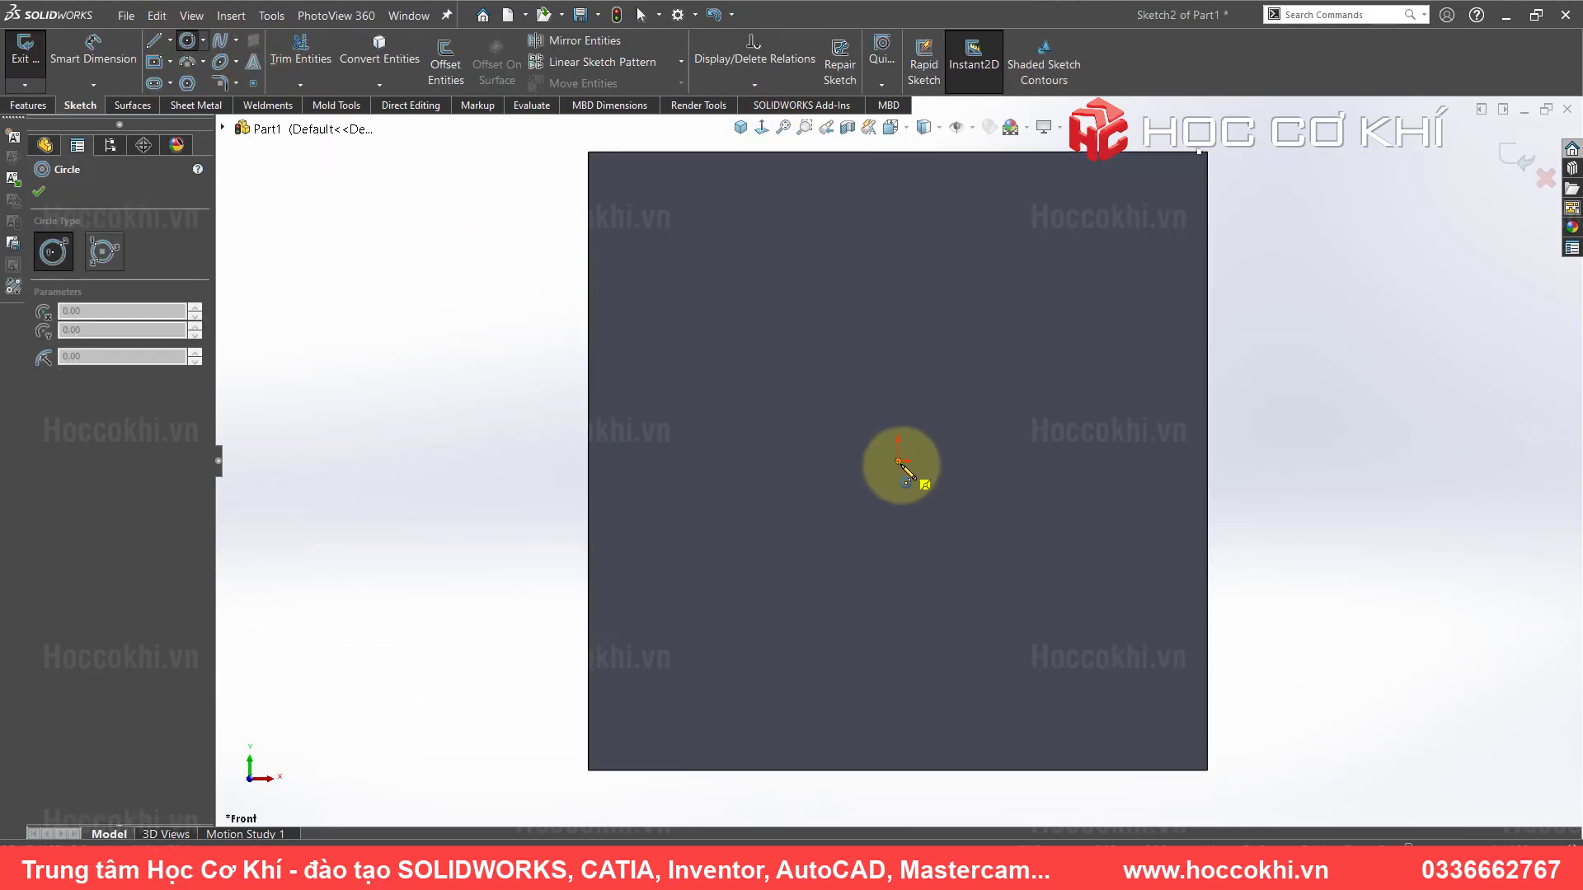
left_click(899, 463)
left_click(632, 423)
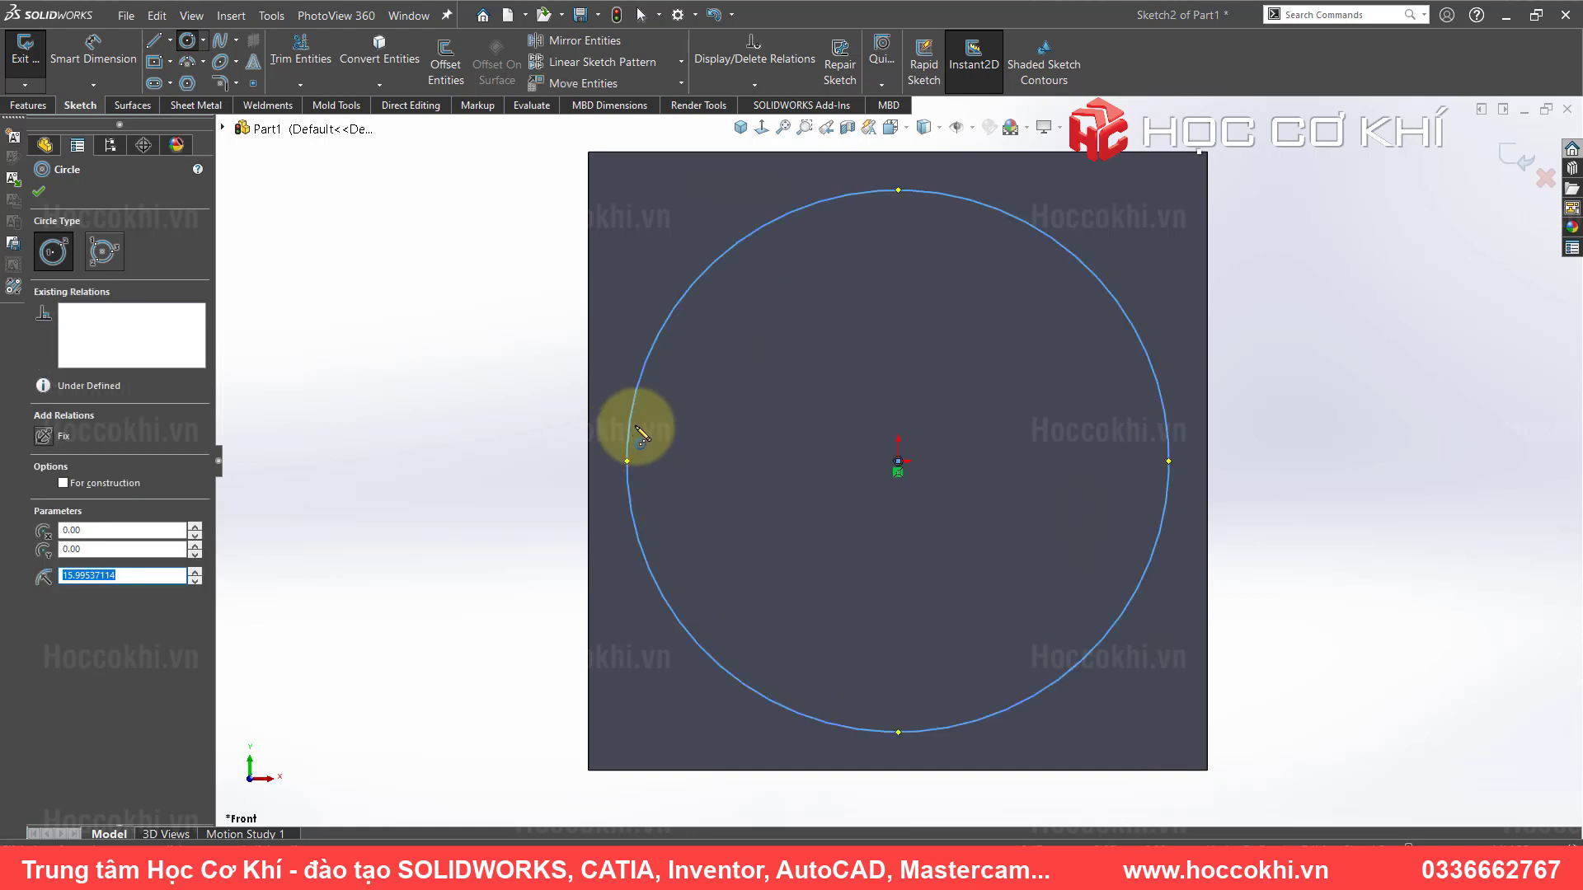
key("Escape")
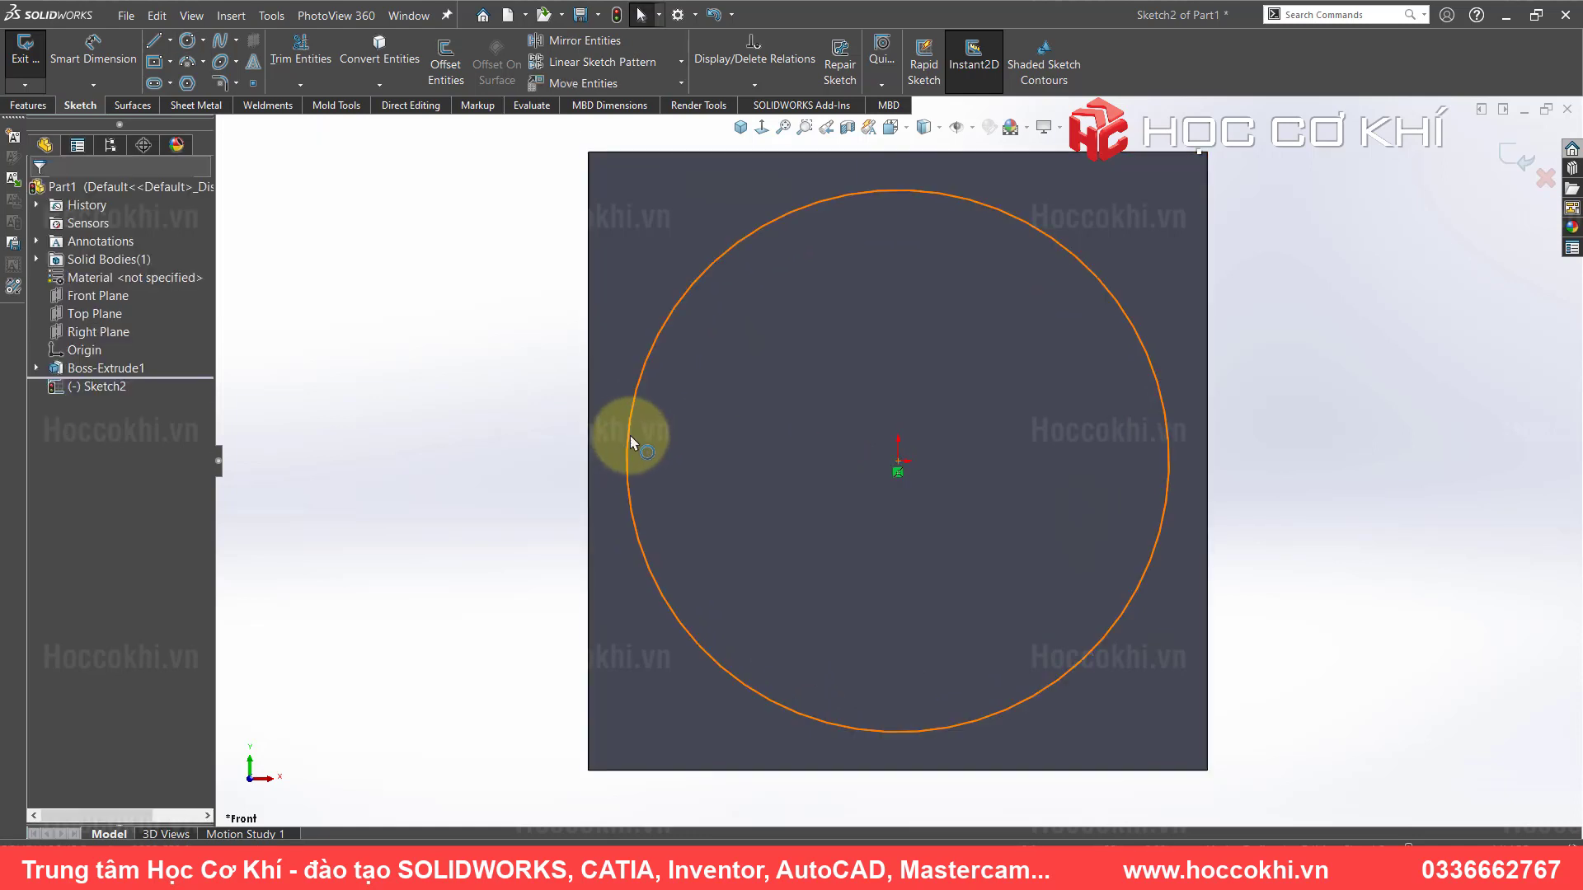
left_click(589, 419)
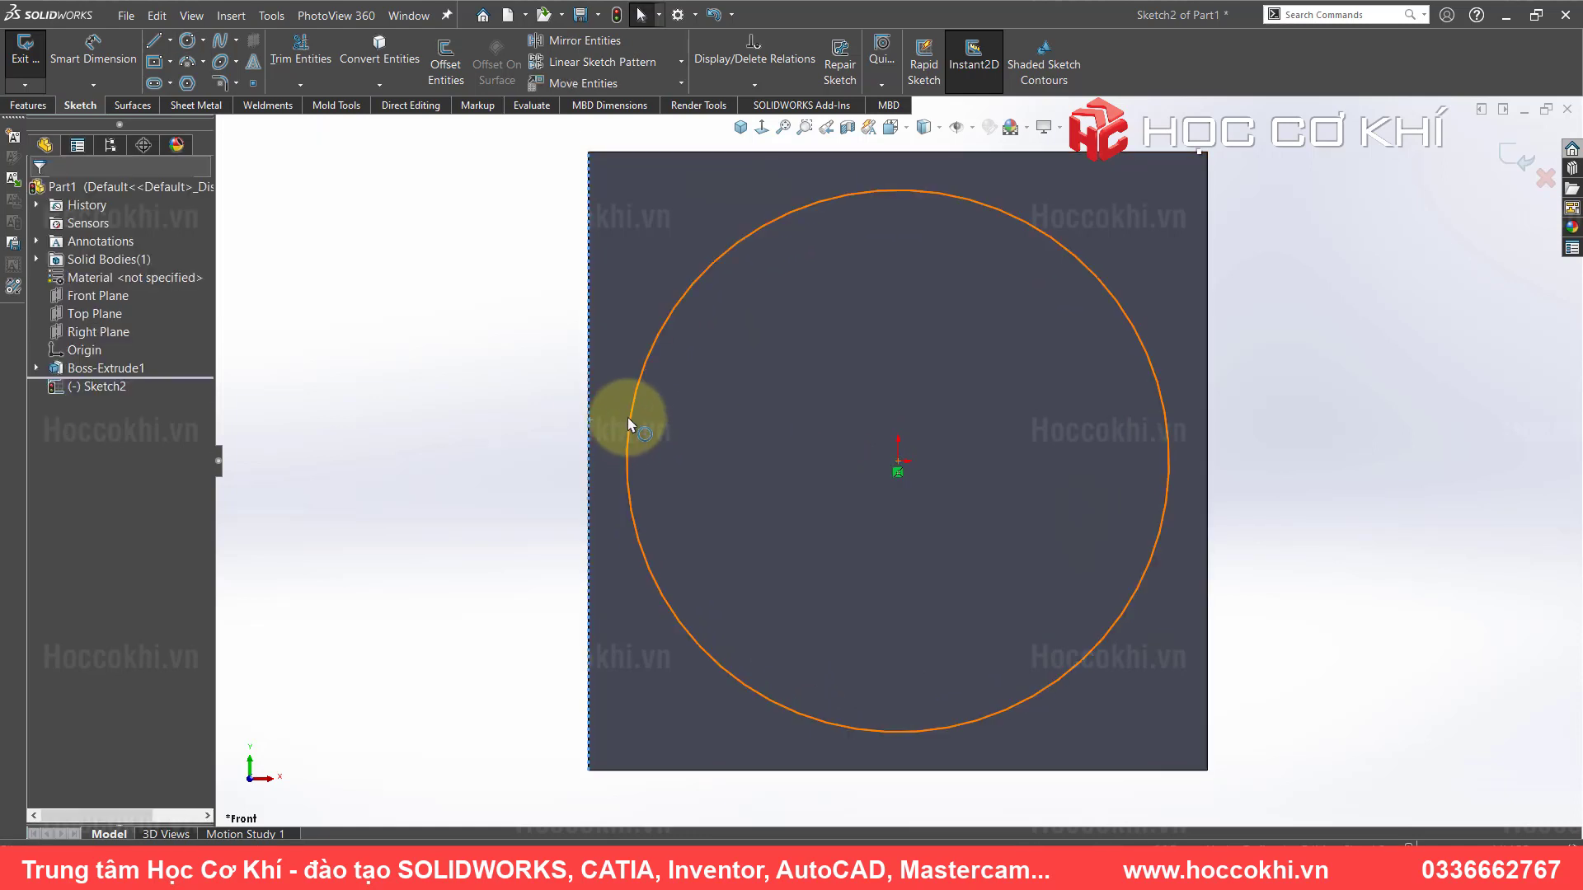
left_click(627, 417, "ctrl")
left_click(677, 340)
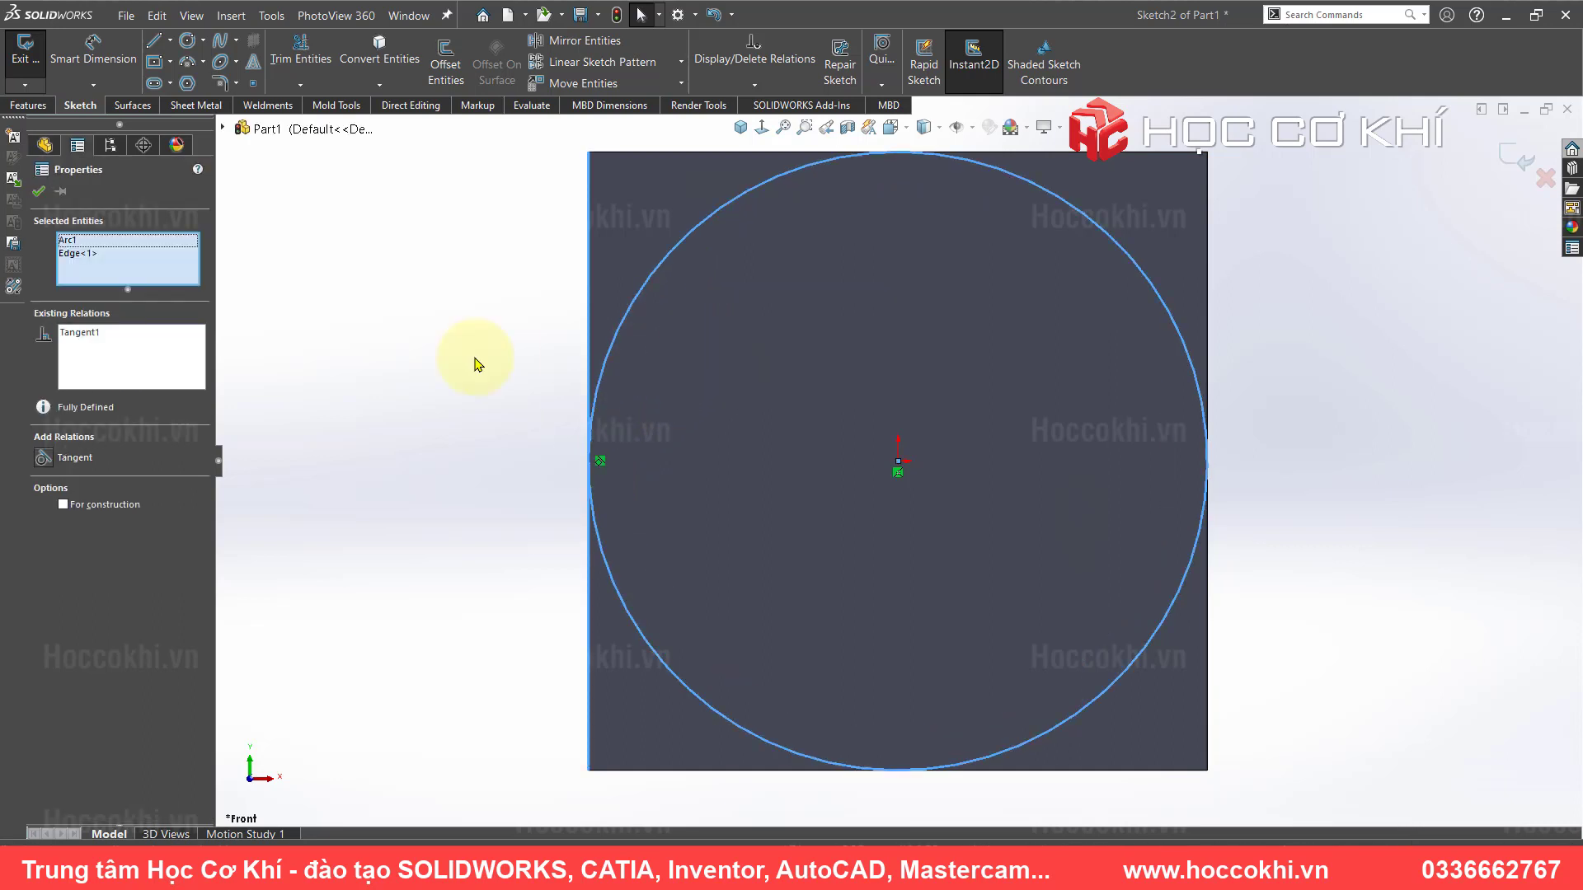
left_click(475, 364)
- Add a centred rectangle inside the circle with construction top and bottom lines
left_click(154, 61)
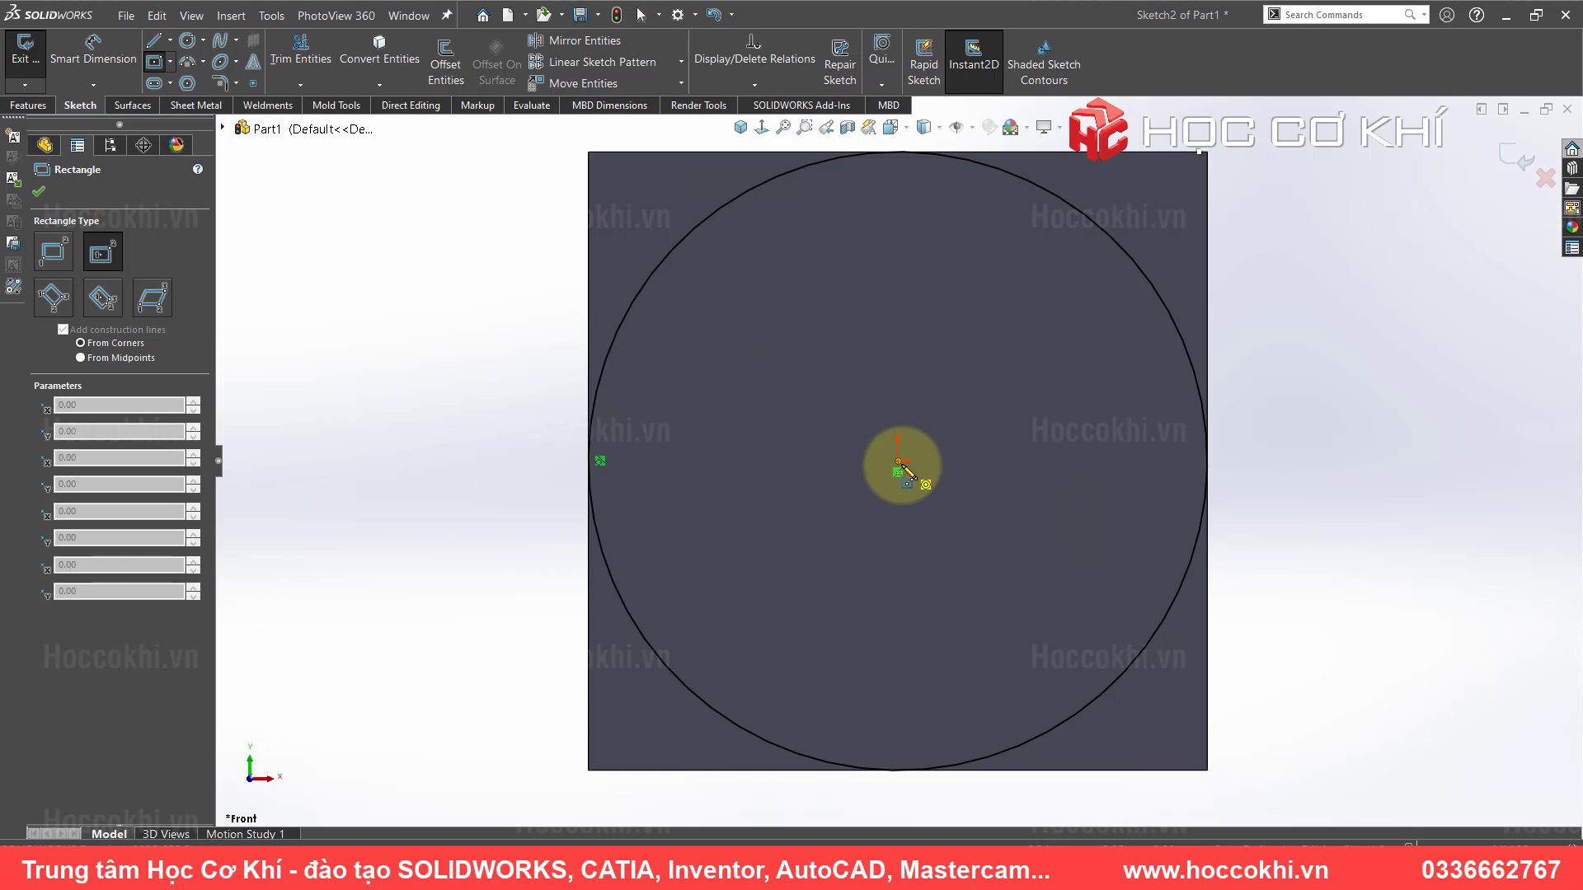
left_click_drag(903, 470, 644, 297)
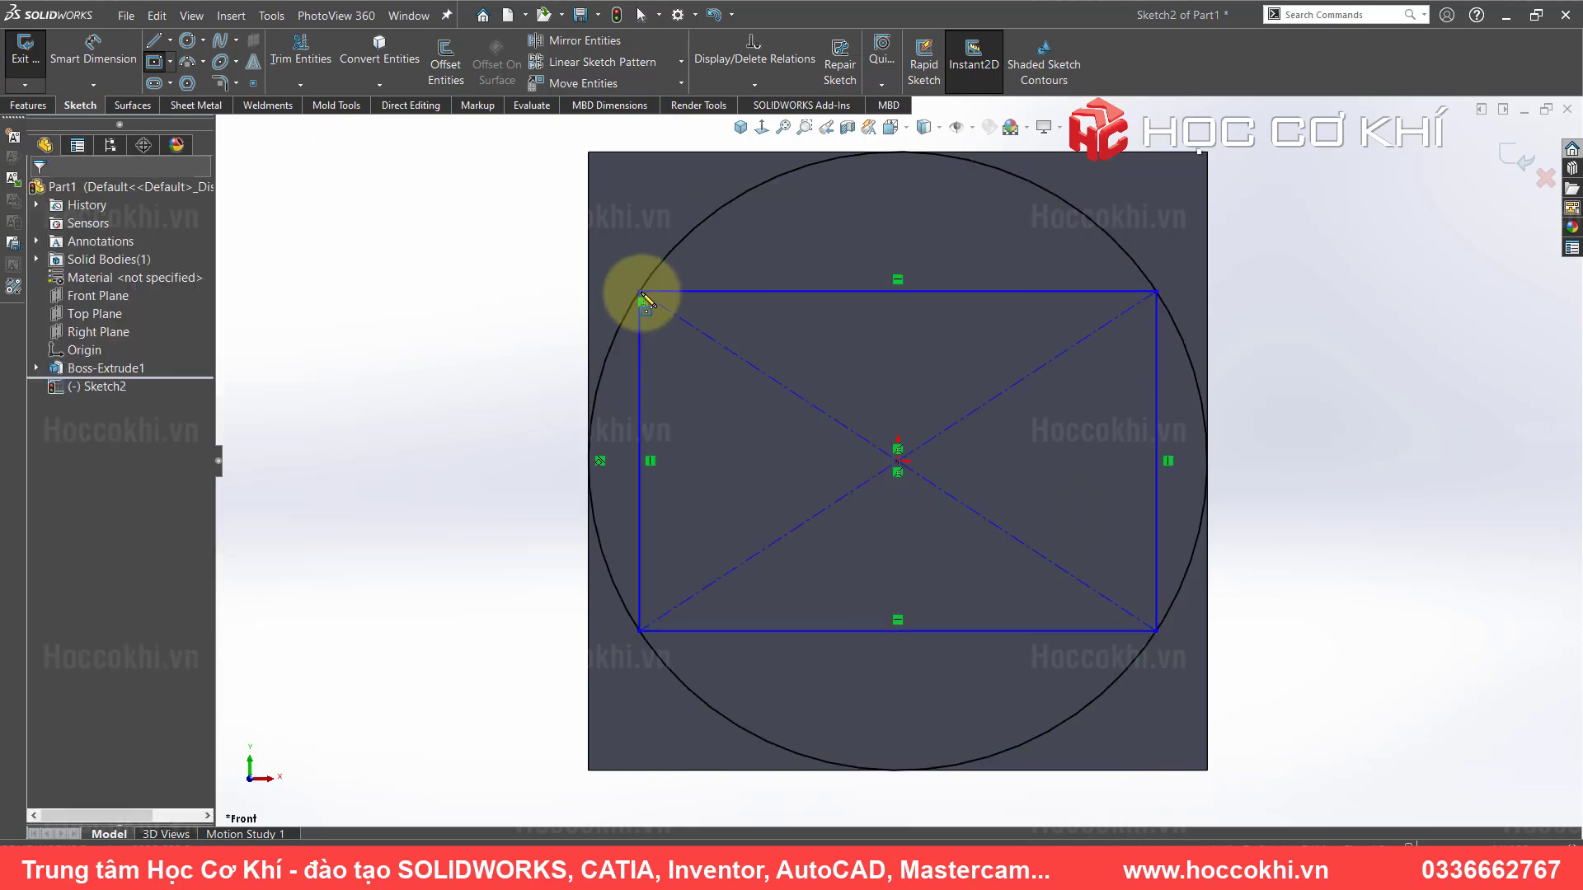
key("Escape")
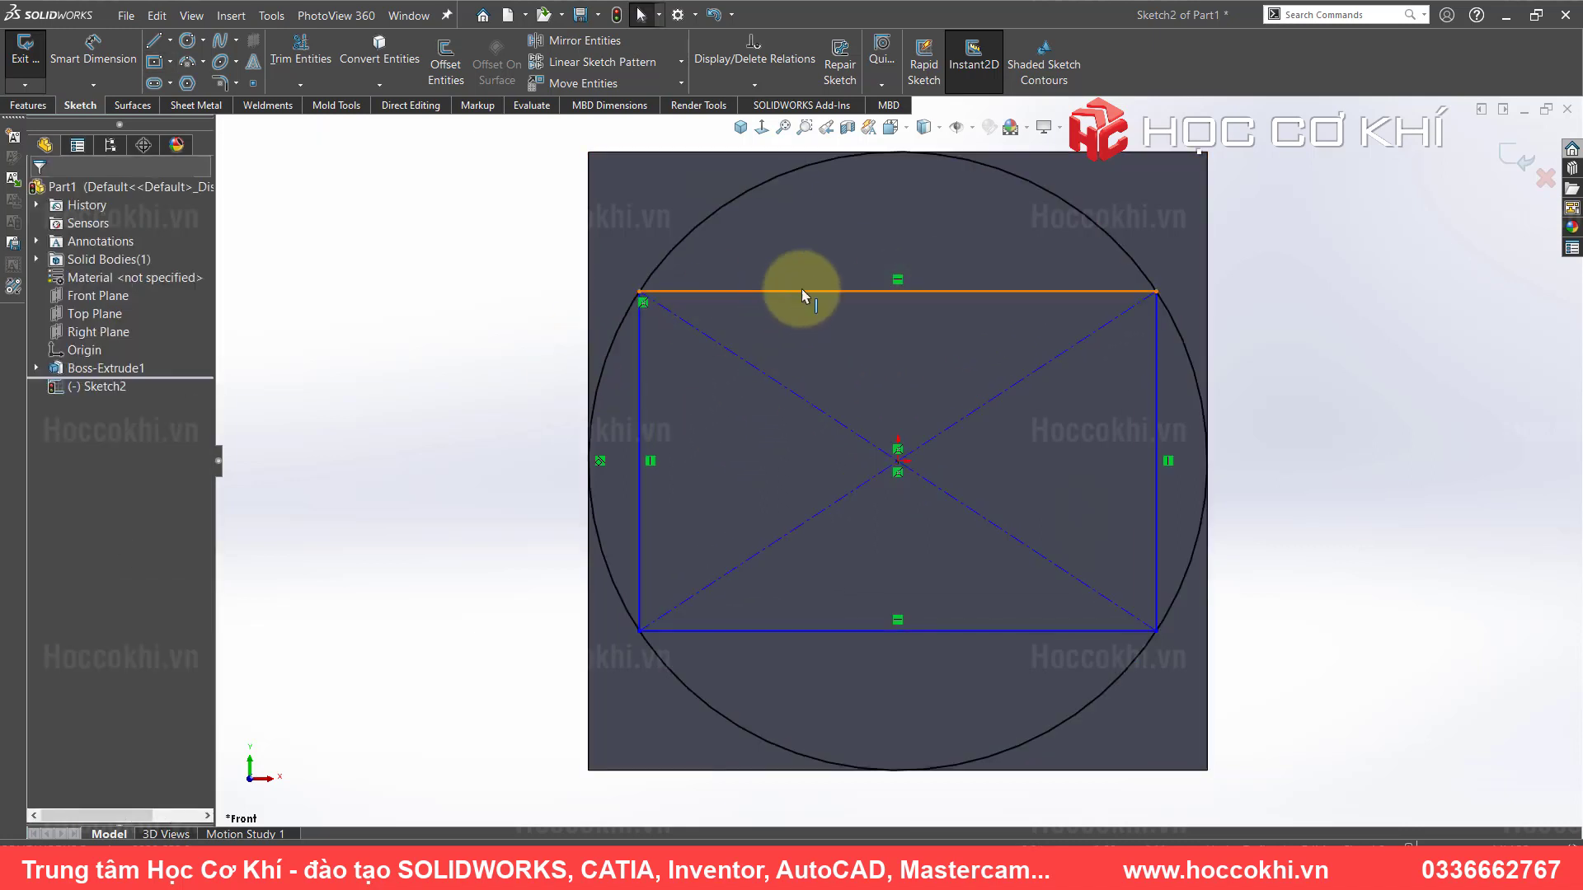
left_click(804, 293)
left_click(848, 784)
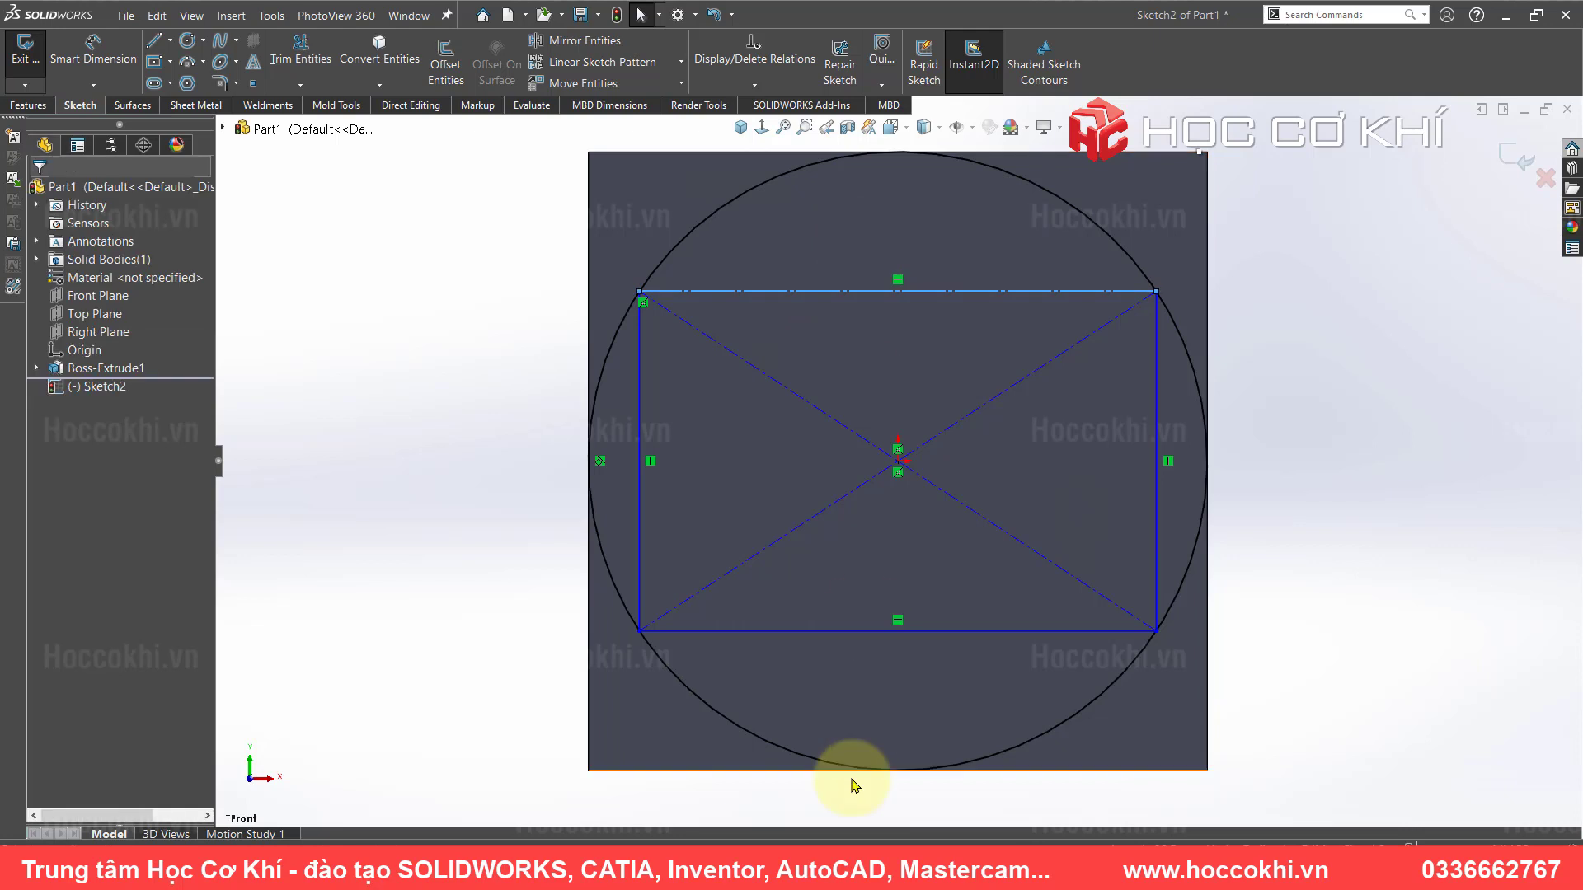
left_click(849, 630)
left_click(905, 587)
left_click(464, 398)
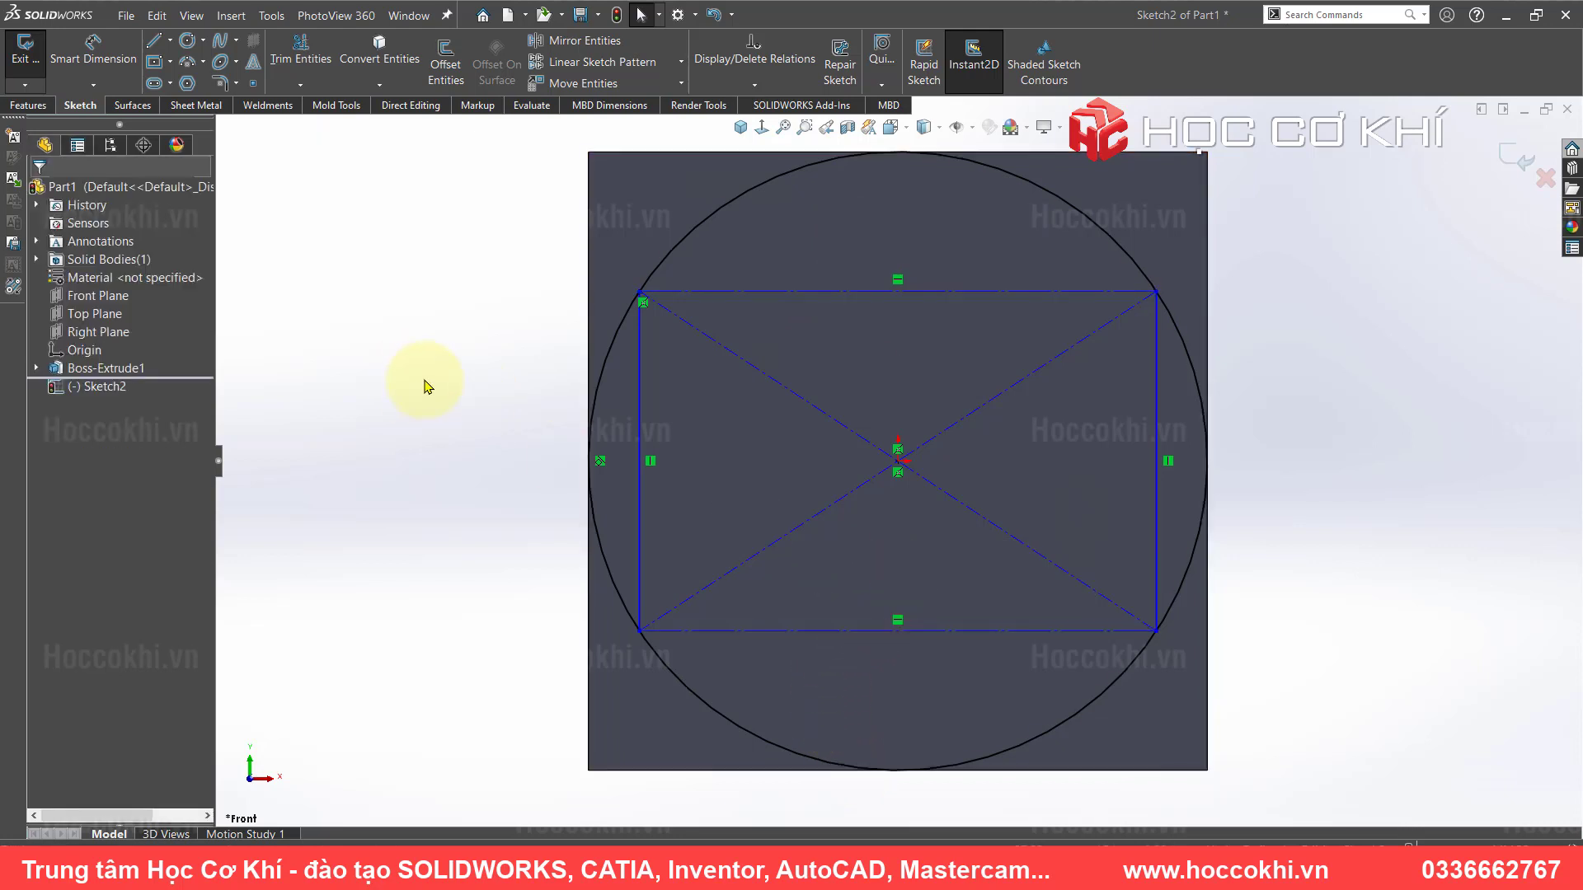
- Dimension the rectangle's width as 32 mm
left_click(93, 49)
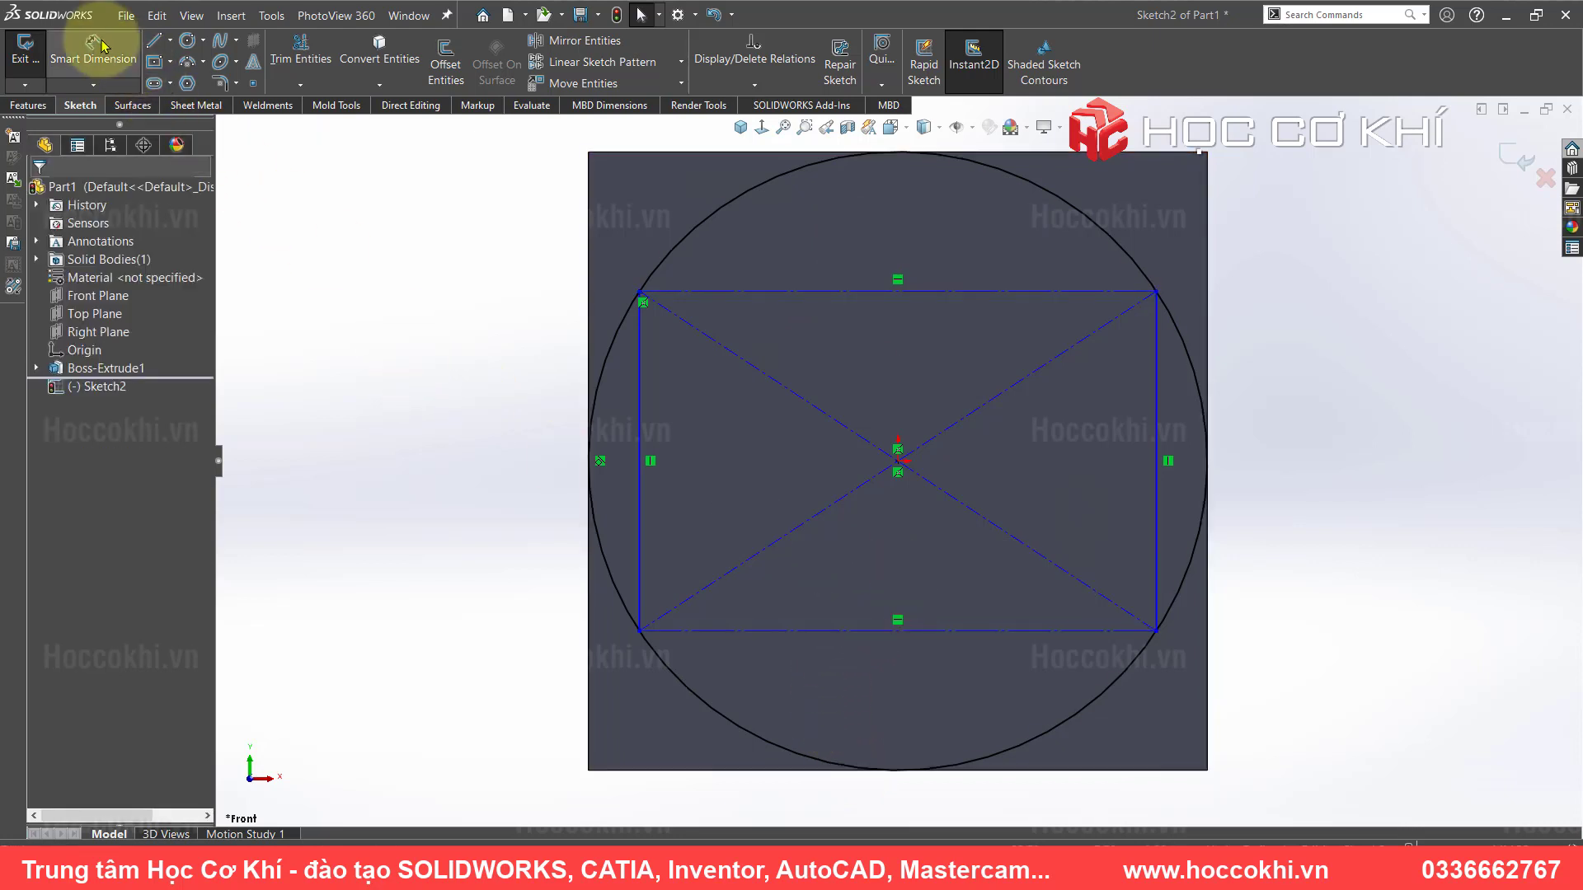
left_click(639, 359)
left_click(1156, 396)
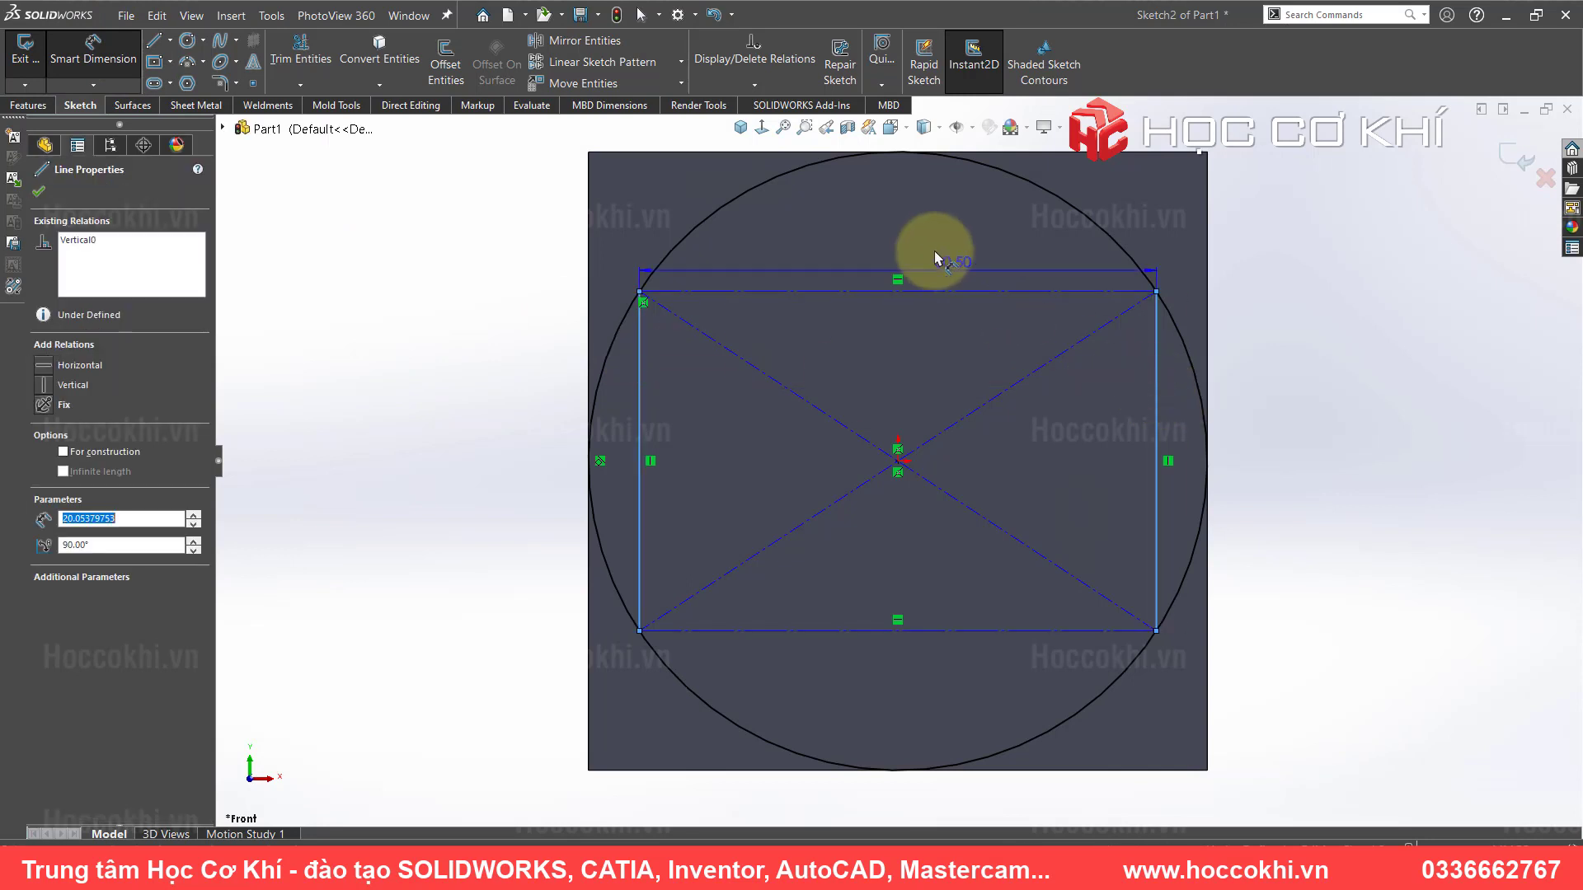
key("shift+z")
left_click(893, 204)
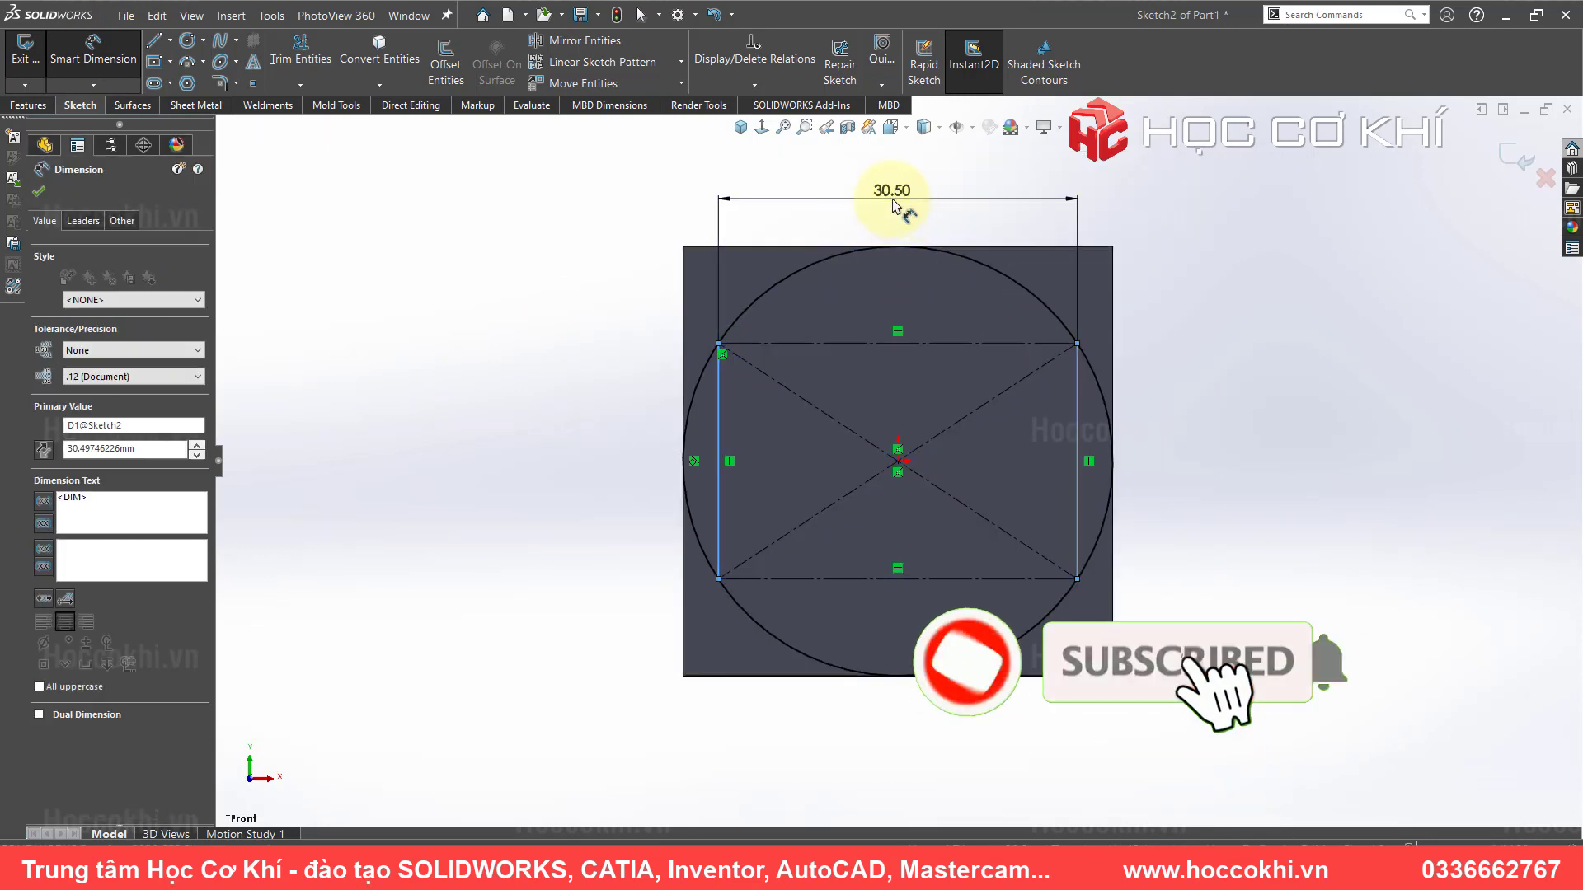
type("32")
key("Return")
key("alt+Tab")
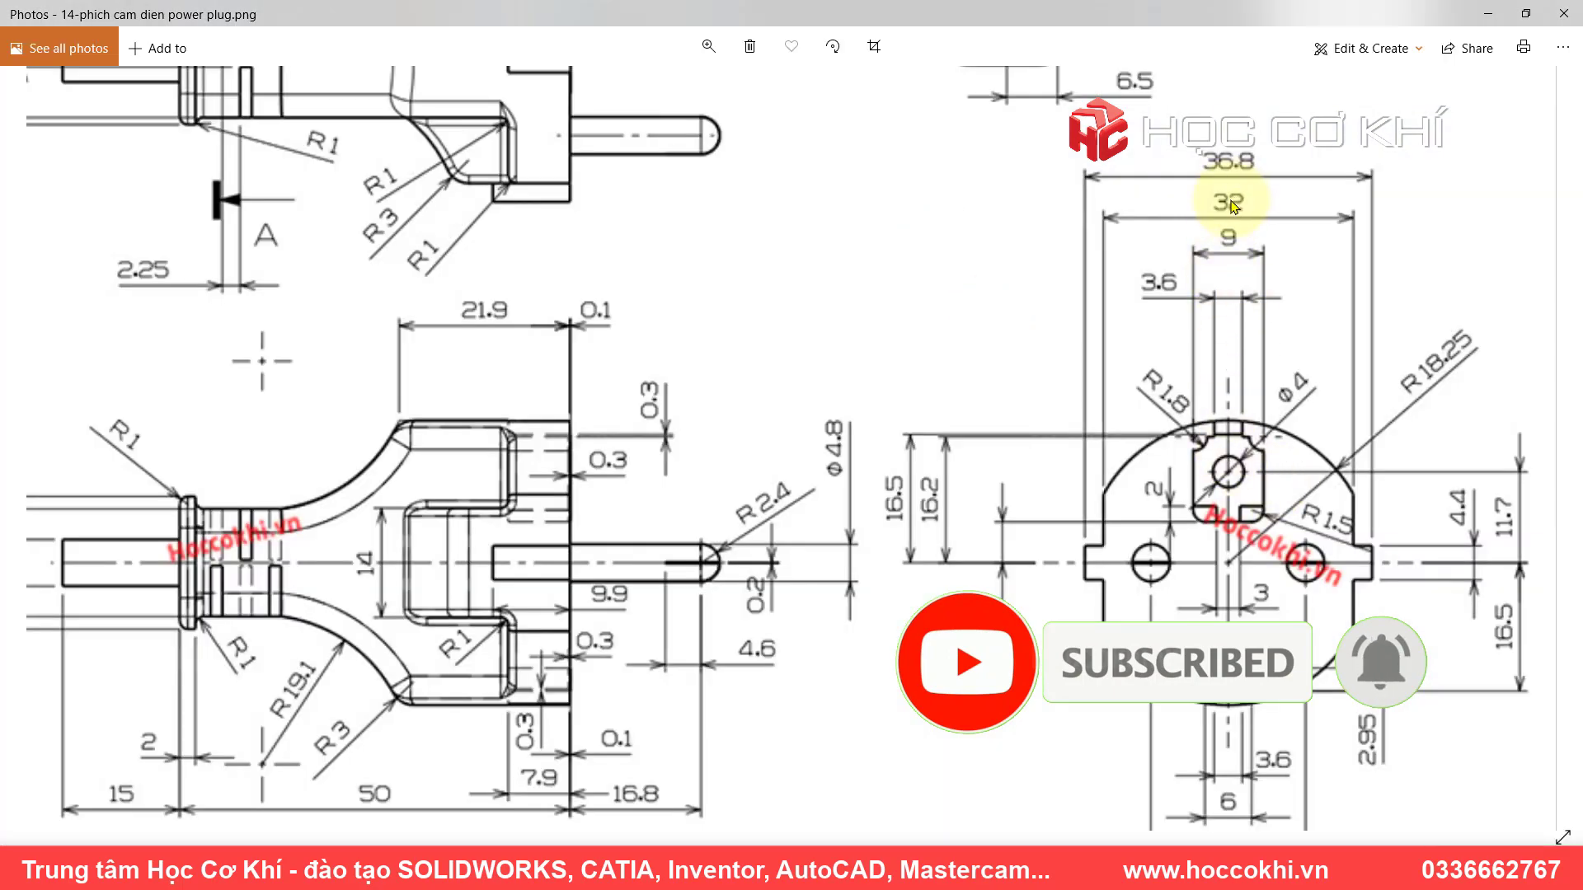
key("alt+Tab")
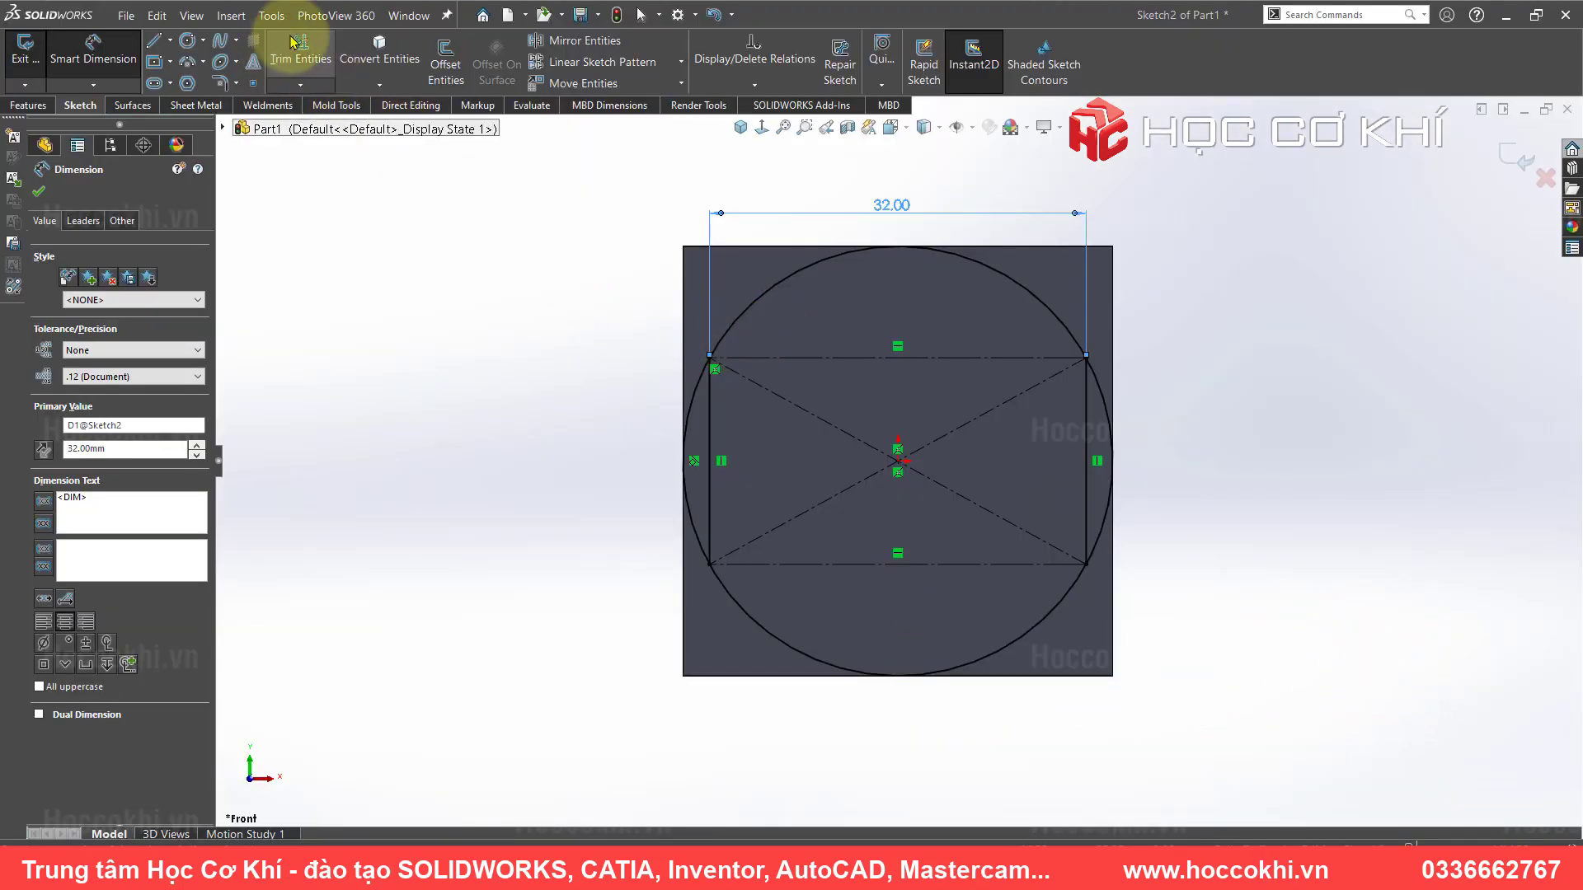
- Power-trim the circle arcs outside the rectangle, keeping them as construction geometry
left_click(292, 41)
left_click(70, 590)
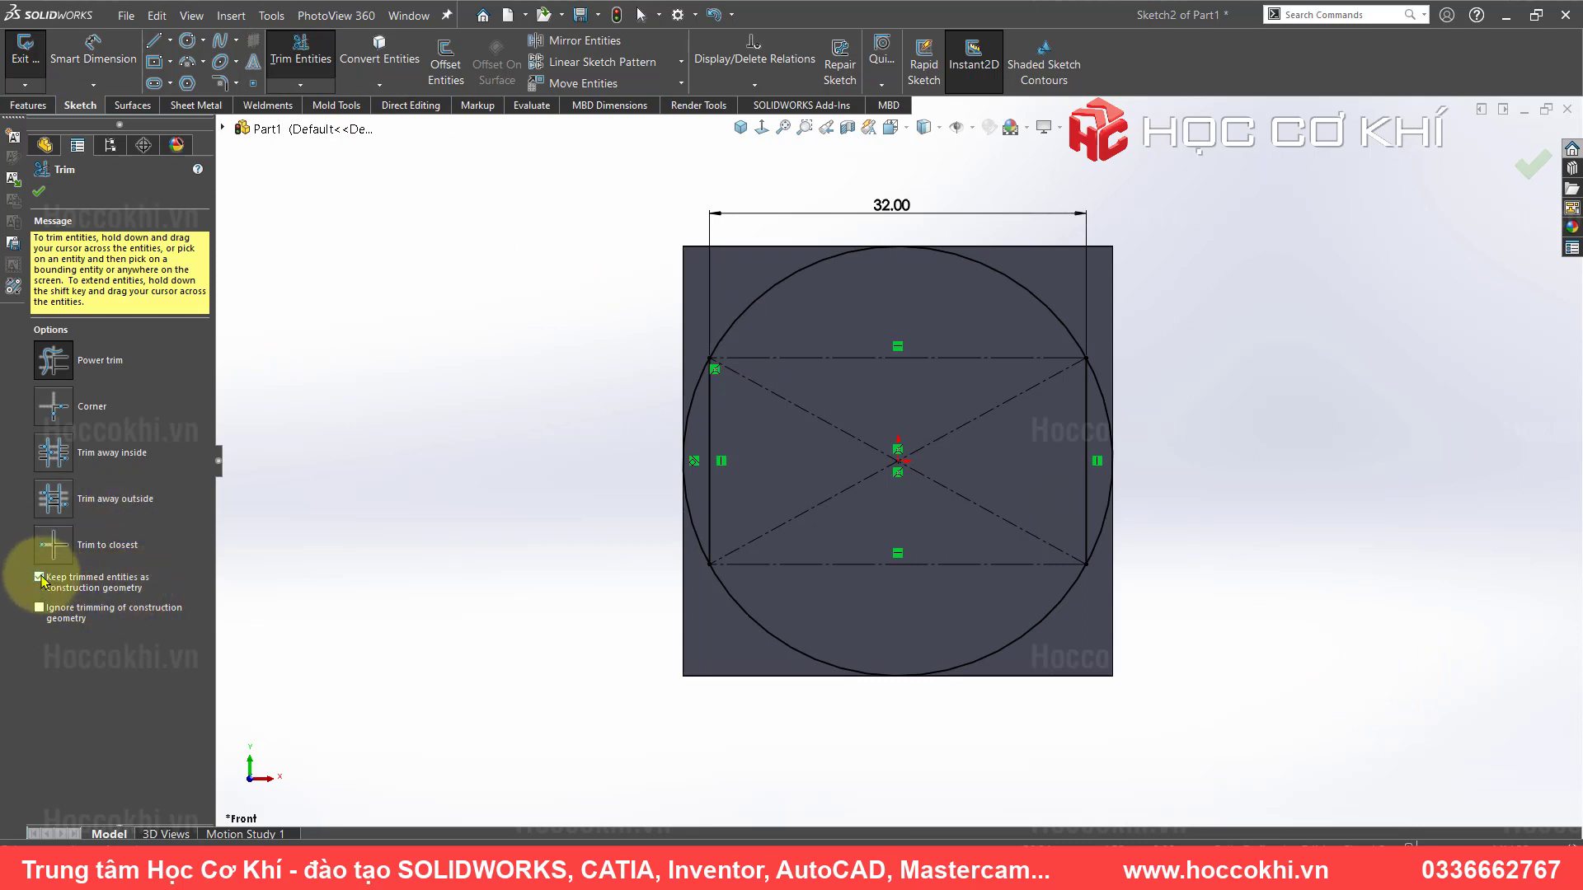
left_click_drag(636, 431, 693, 431)
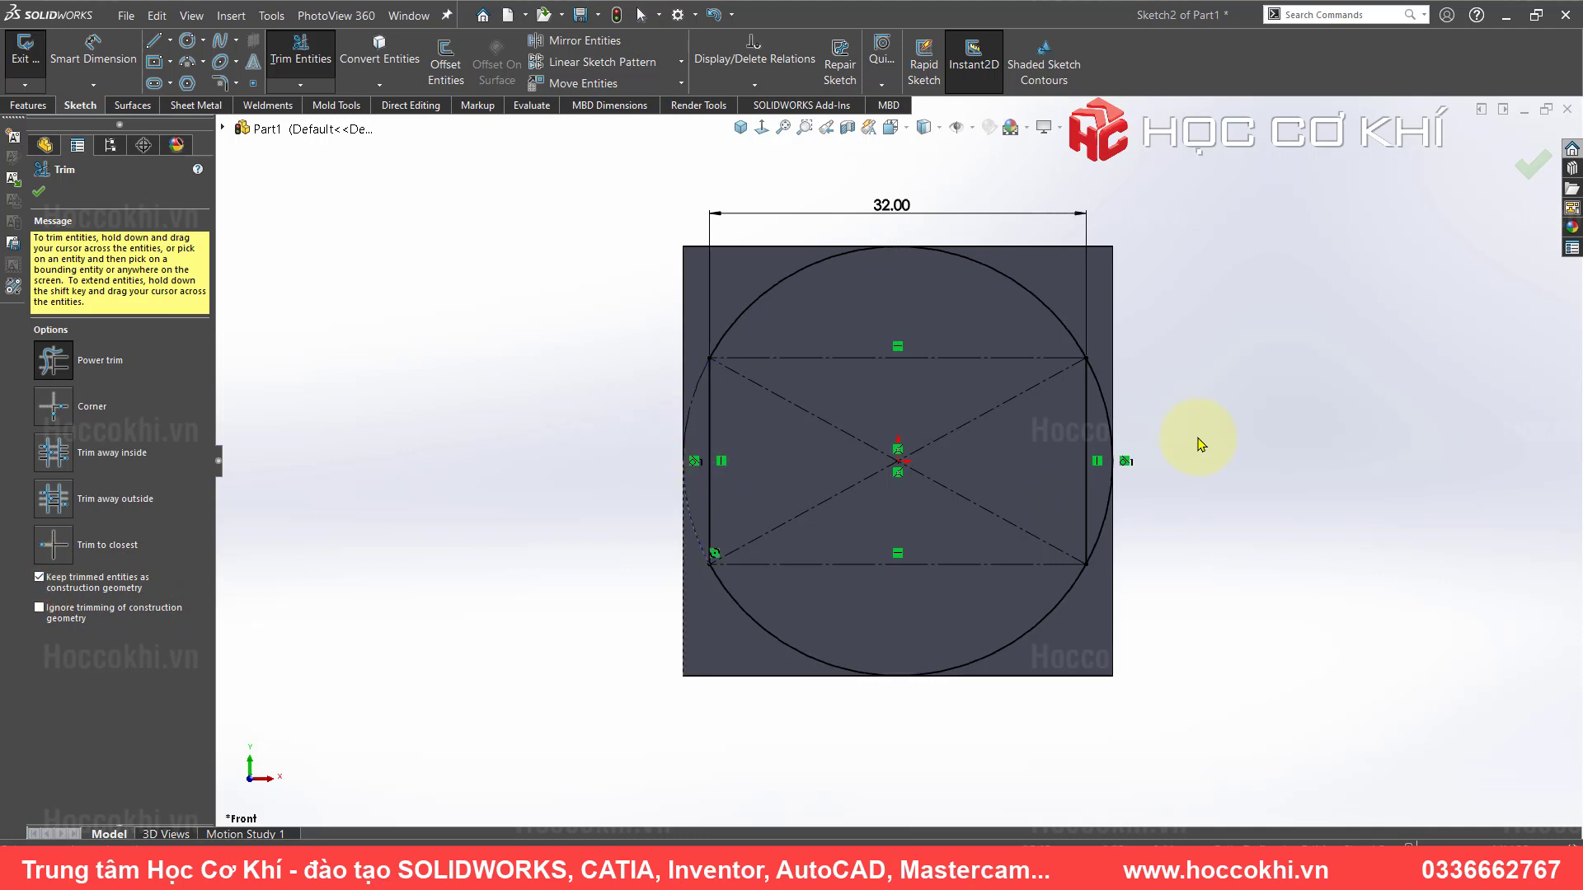
mouse_move(1113, 470)
middle_mouse_down()
mouse_move(925, 477)
mouse_move(921, 505)
mouse_move(931, 486)
middle_mouse_up()
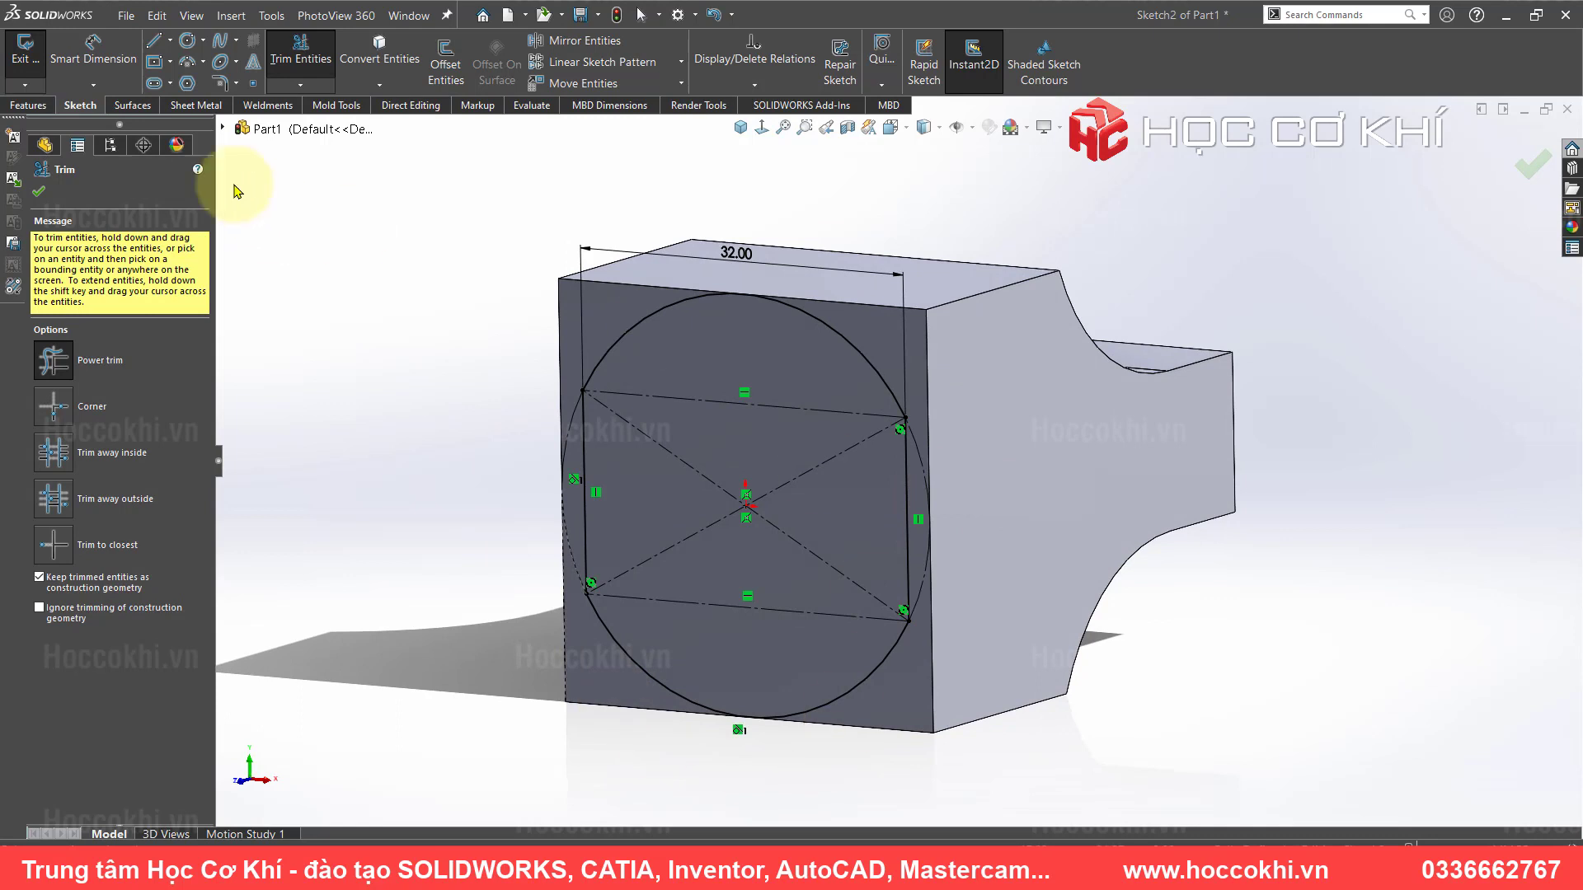
- Extrude-cut Sketch2 Through All with flipped side, trimming the body to the rounded outline
left_click(30, 105)
left_click(284, 57)
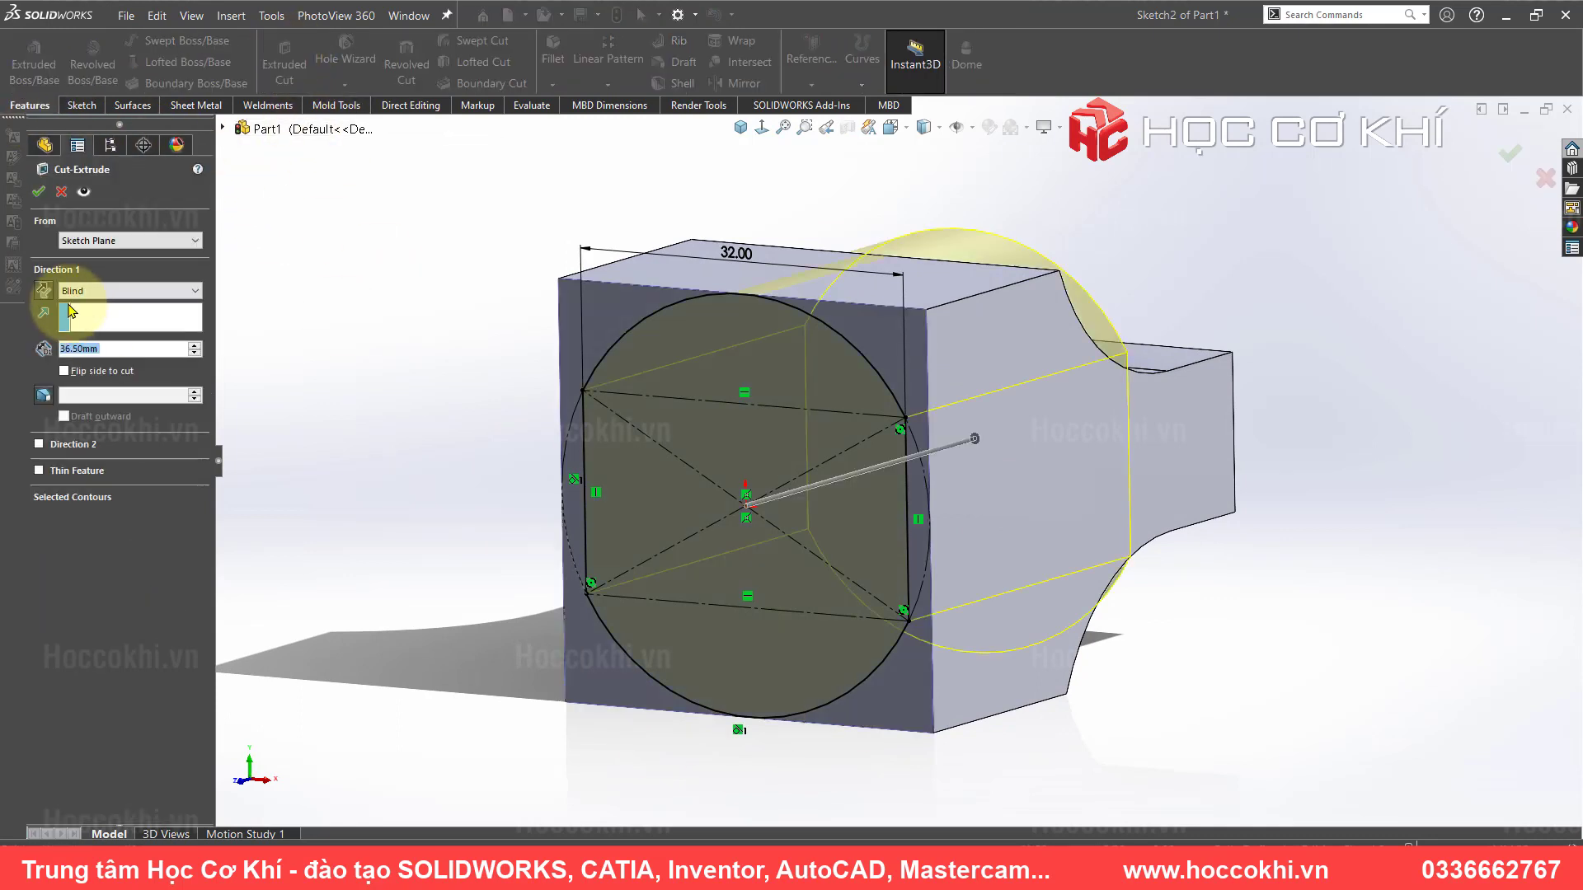
left_click(74, 290)
left_click(91, 316)
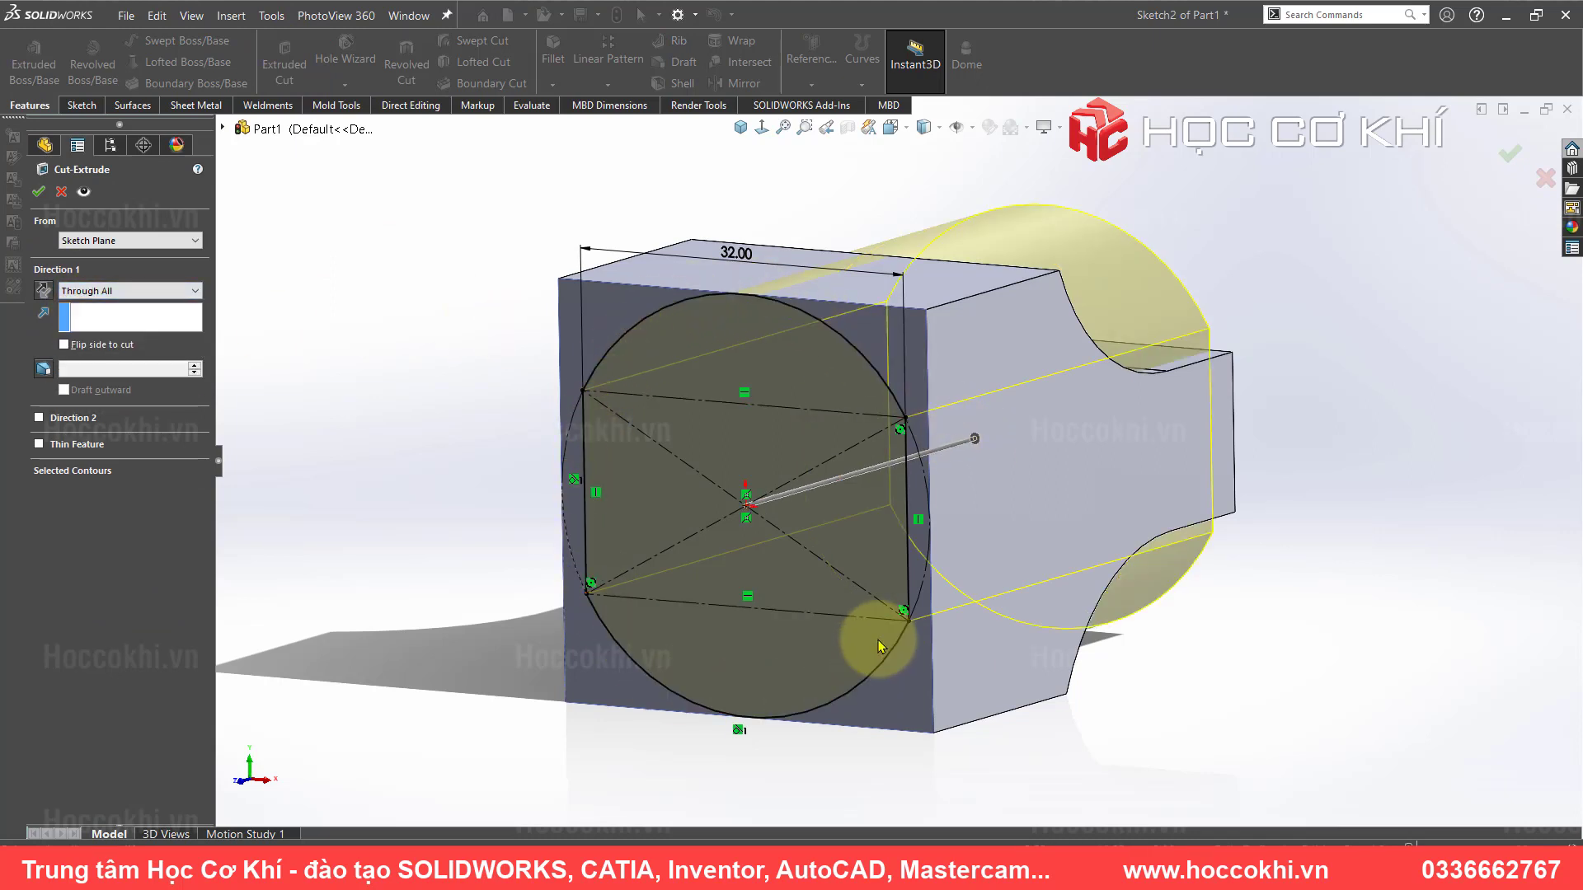
left_click(63, 345)
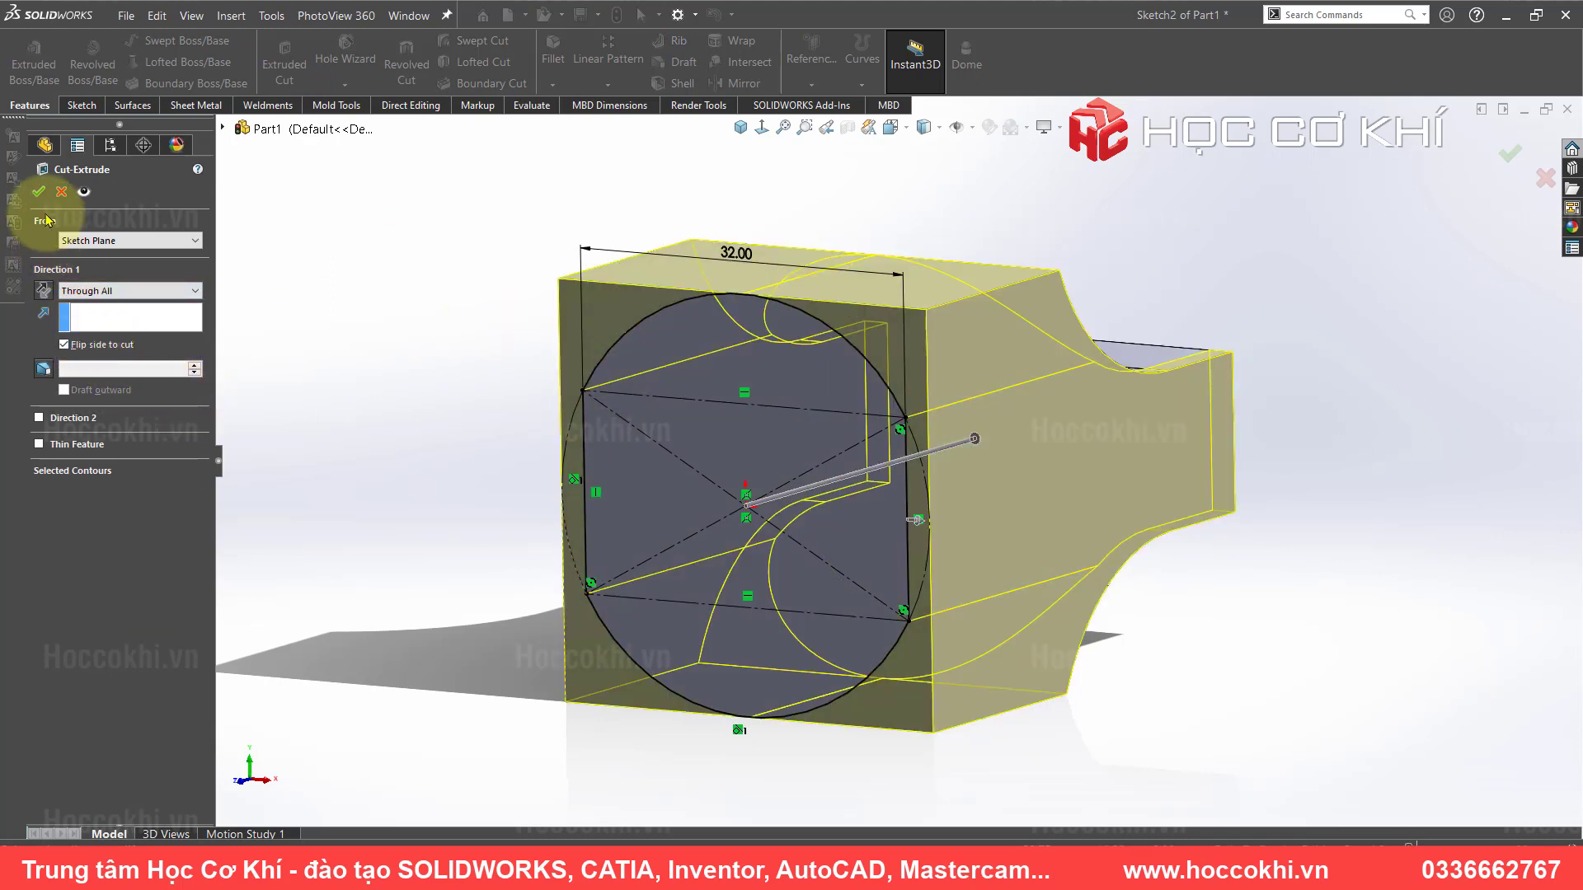
left_click(38, 193)
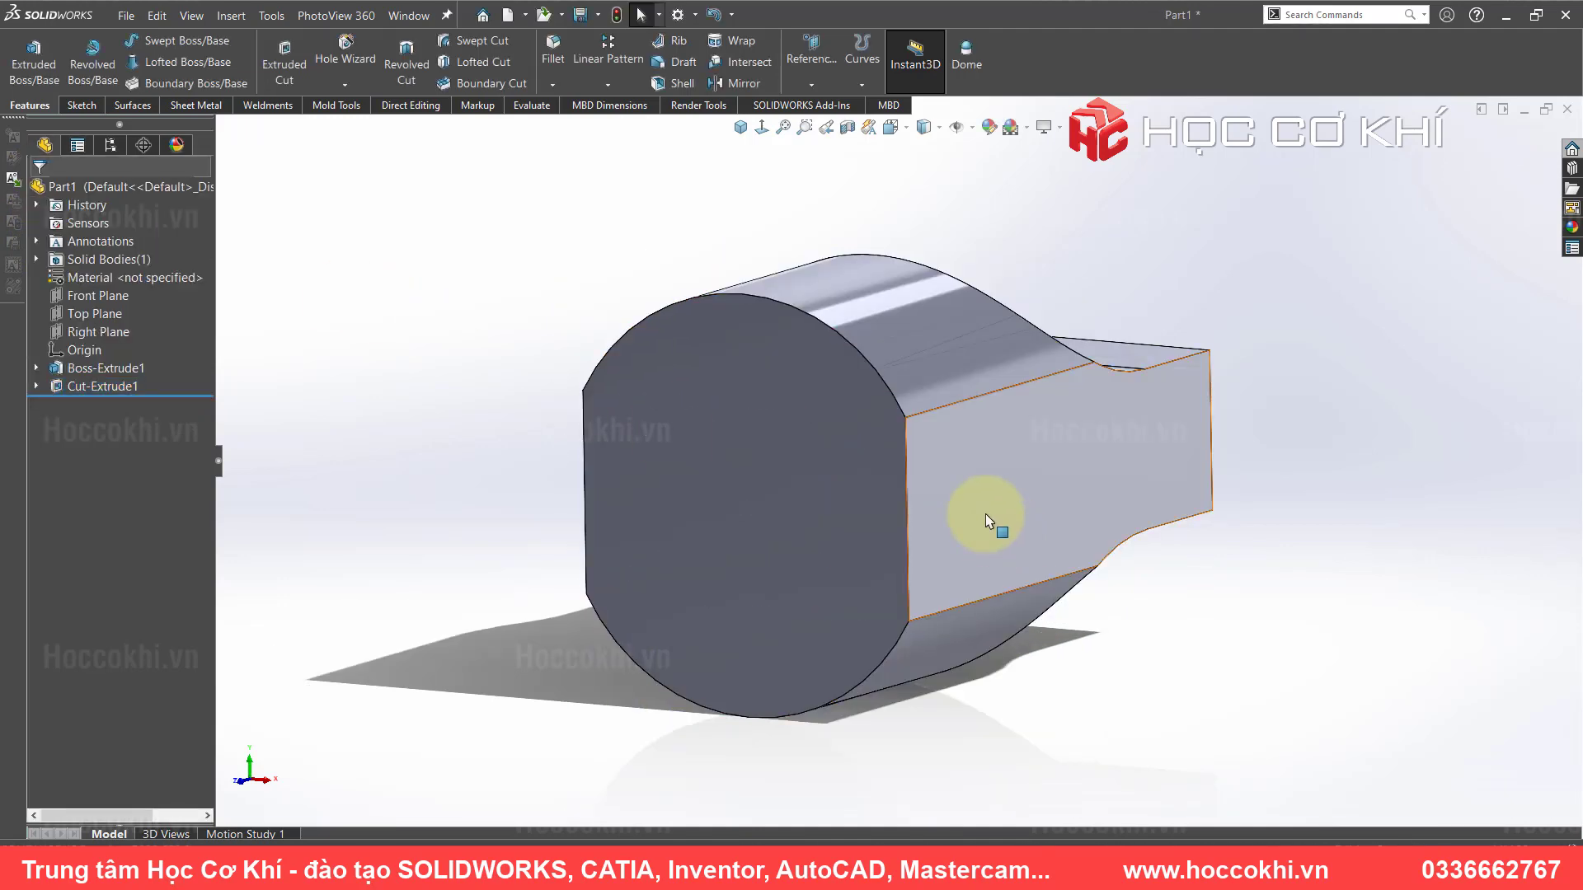
mouse_move(970, 511)
middle_mouse_down()
mouse_move(757, 558)
mouse_move(905, 767)
mouse_move(905, 559)
mouse_move(867, 557)
mouse_move(629, 437)
middle_mouse_up()
key("alt+Tab")
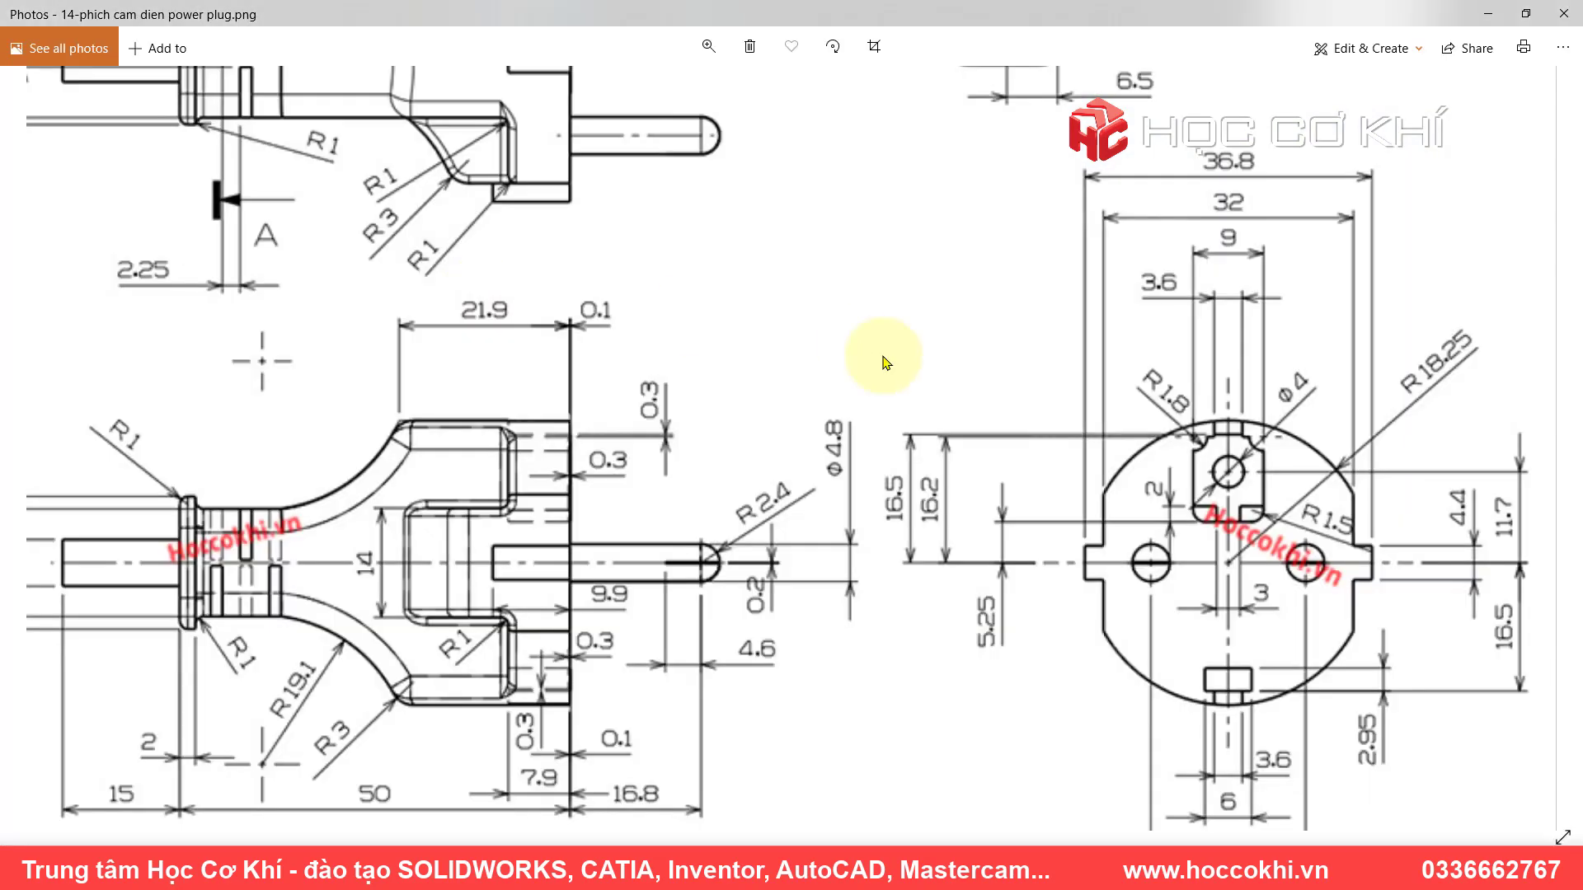
scroll(452, 412, "up", 3)
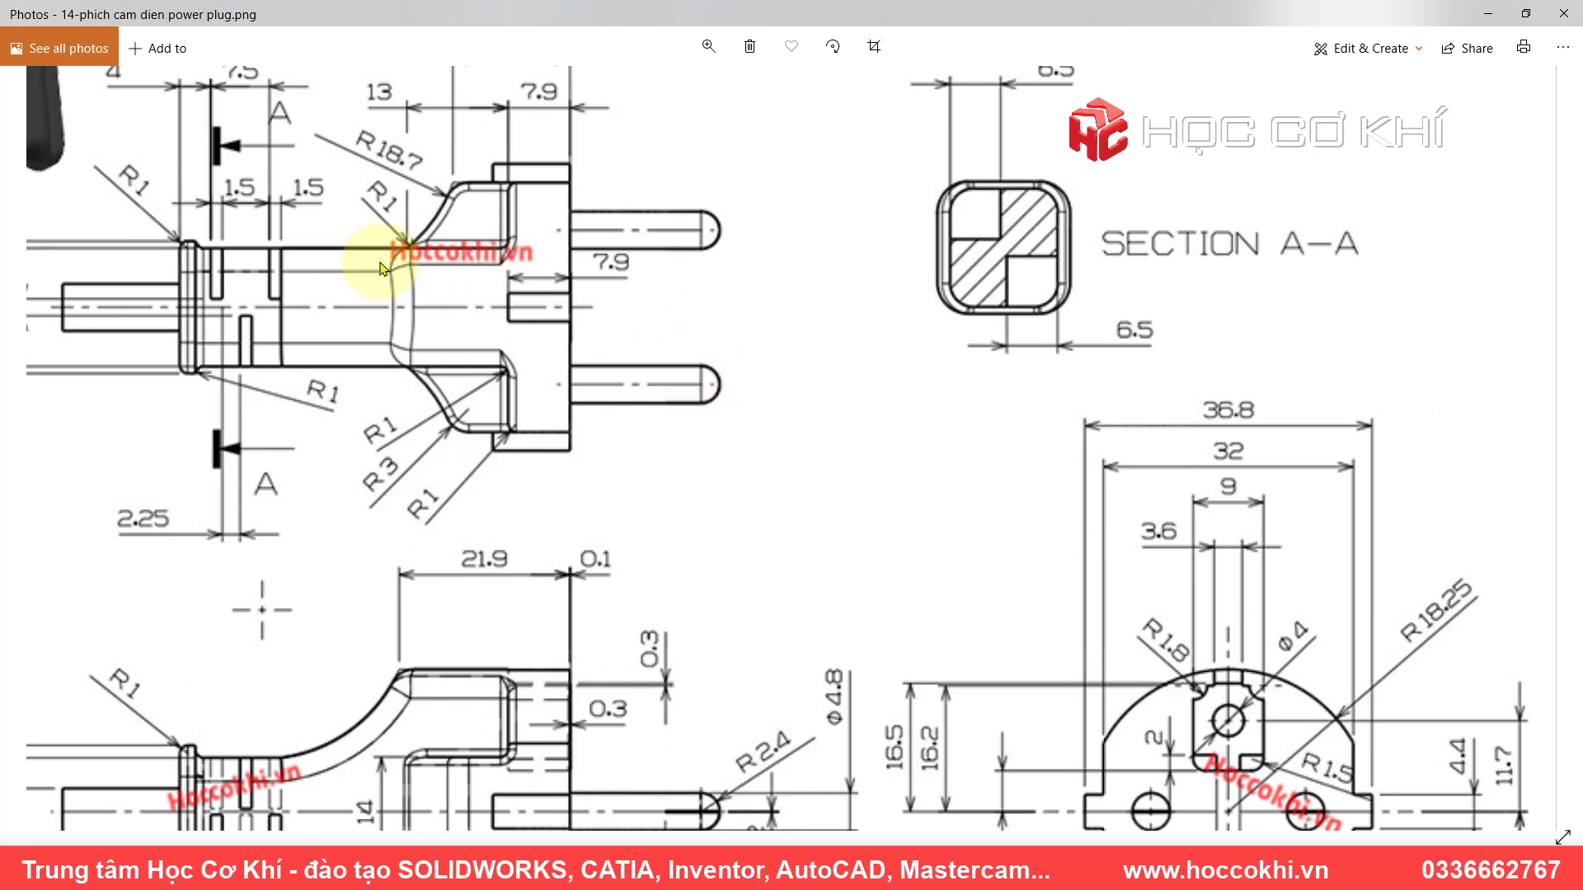
scroll(471, 404, "down", 3)
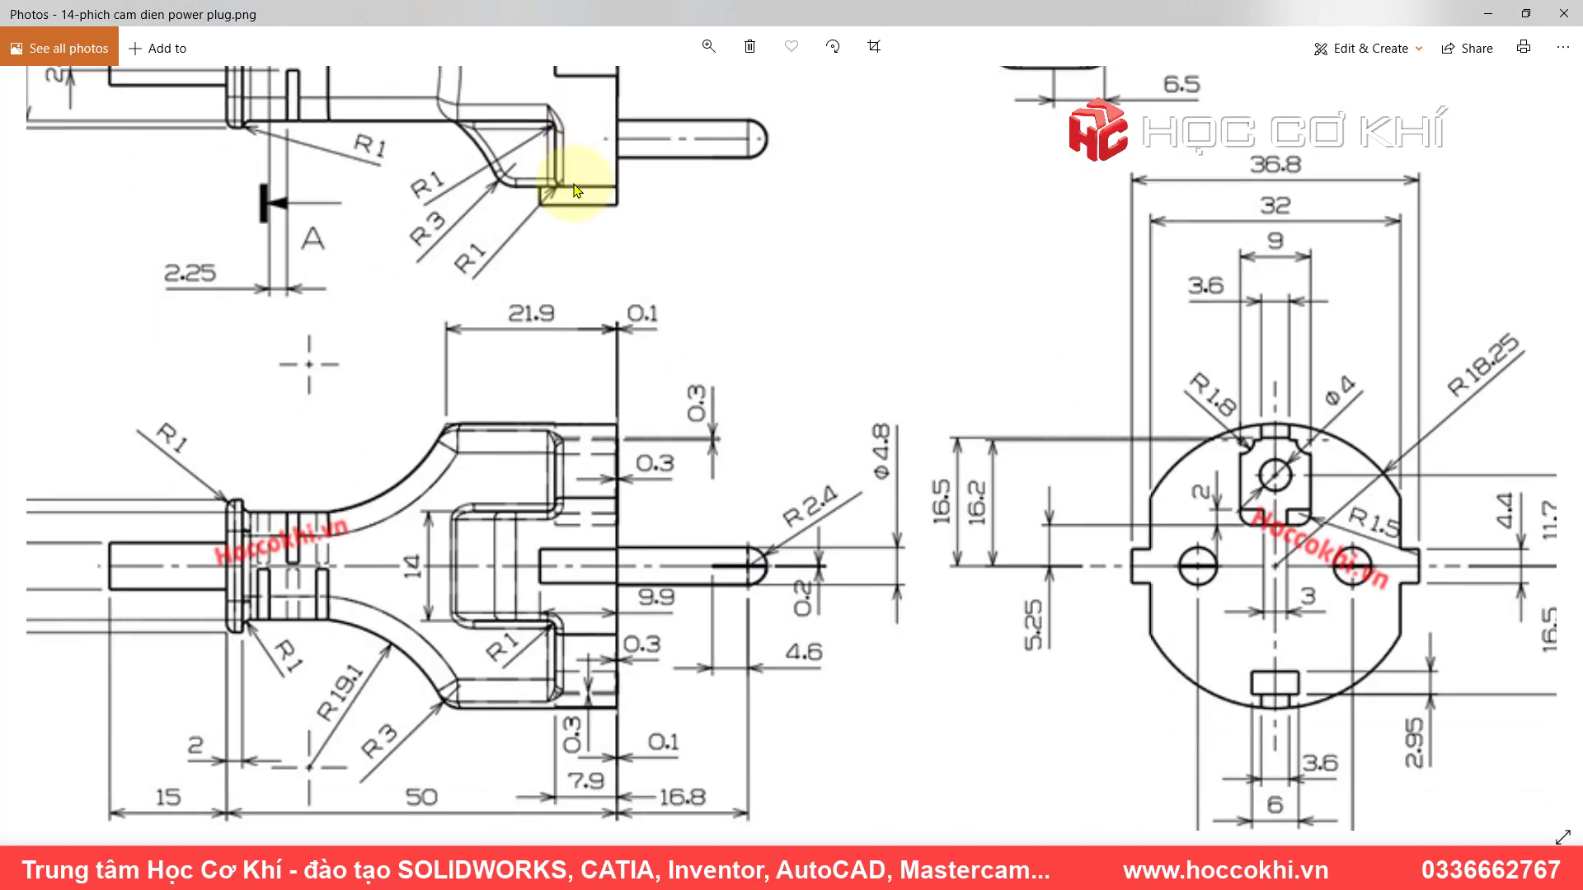
scroll(353, 410, "up", 3)
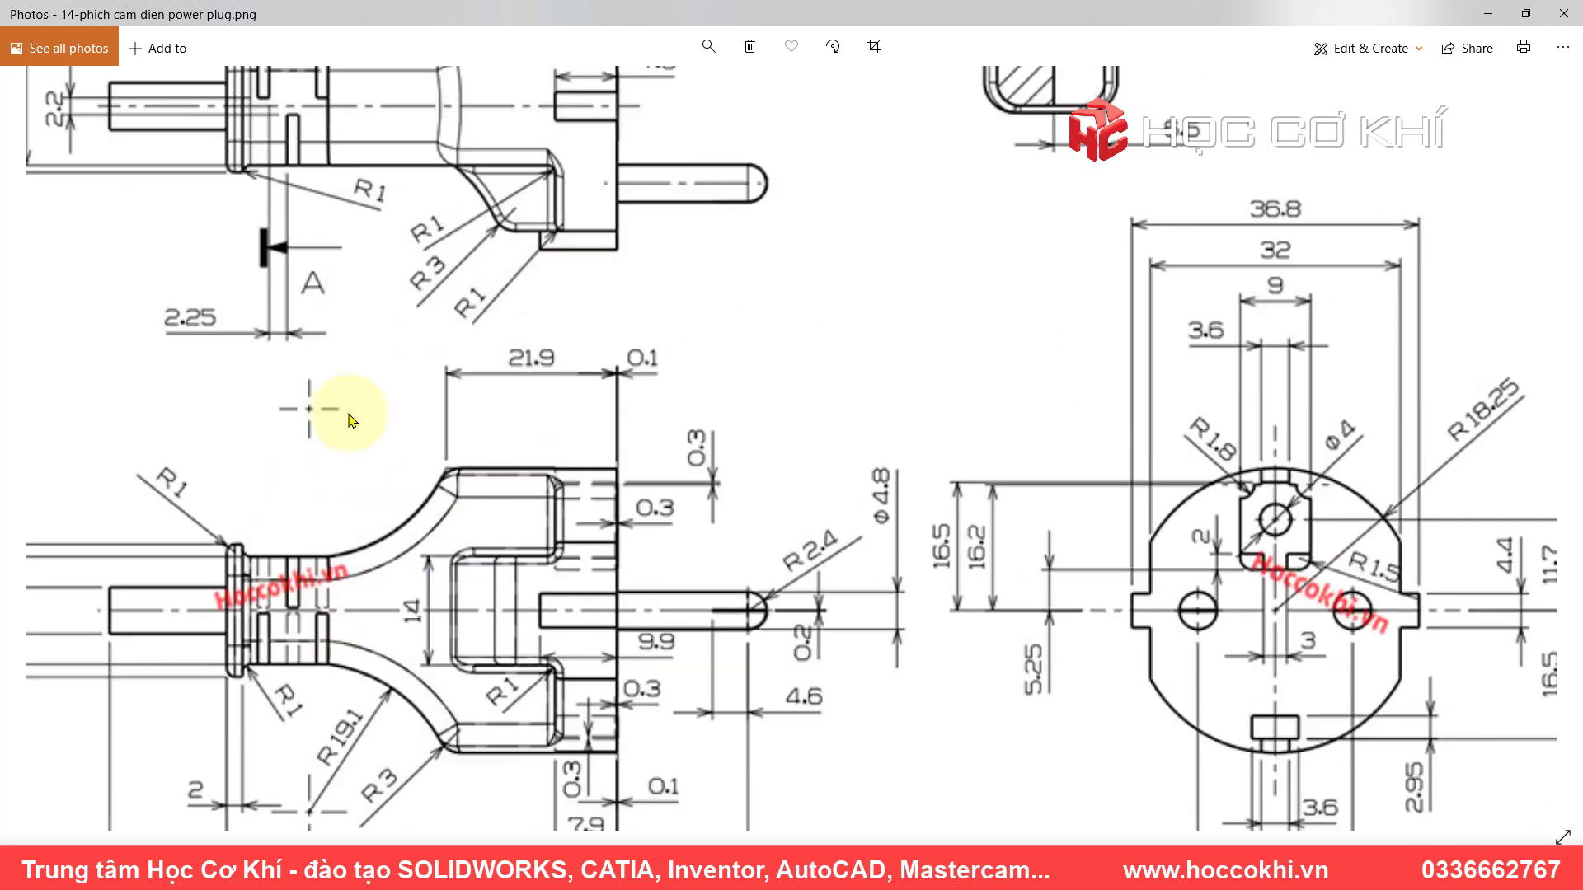
scroll(360, 394, "left", 3)
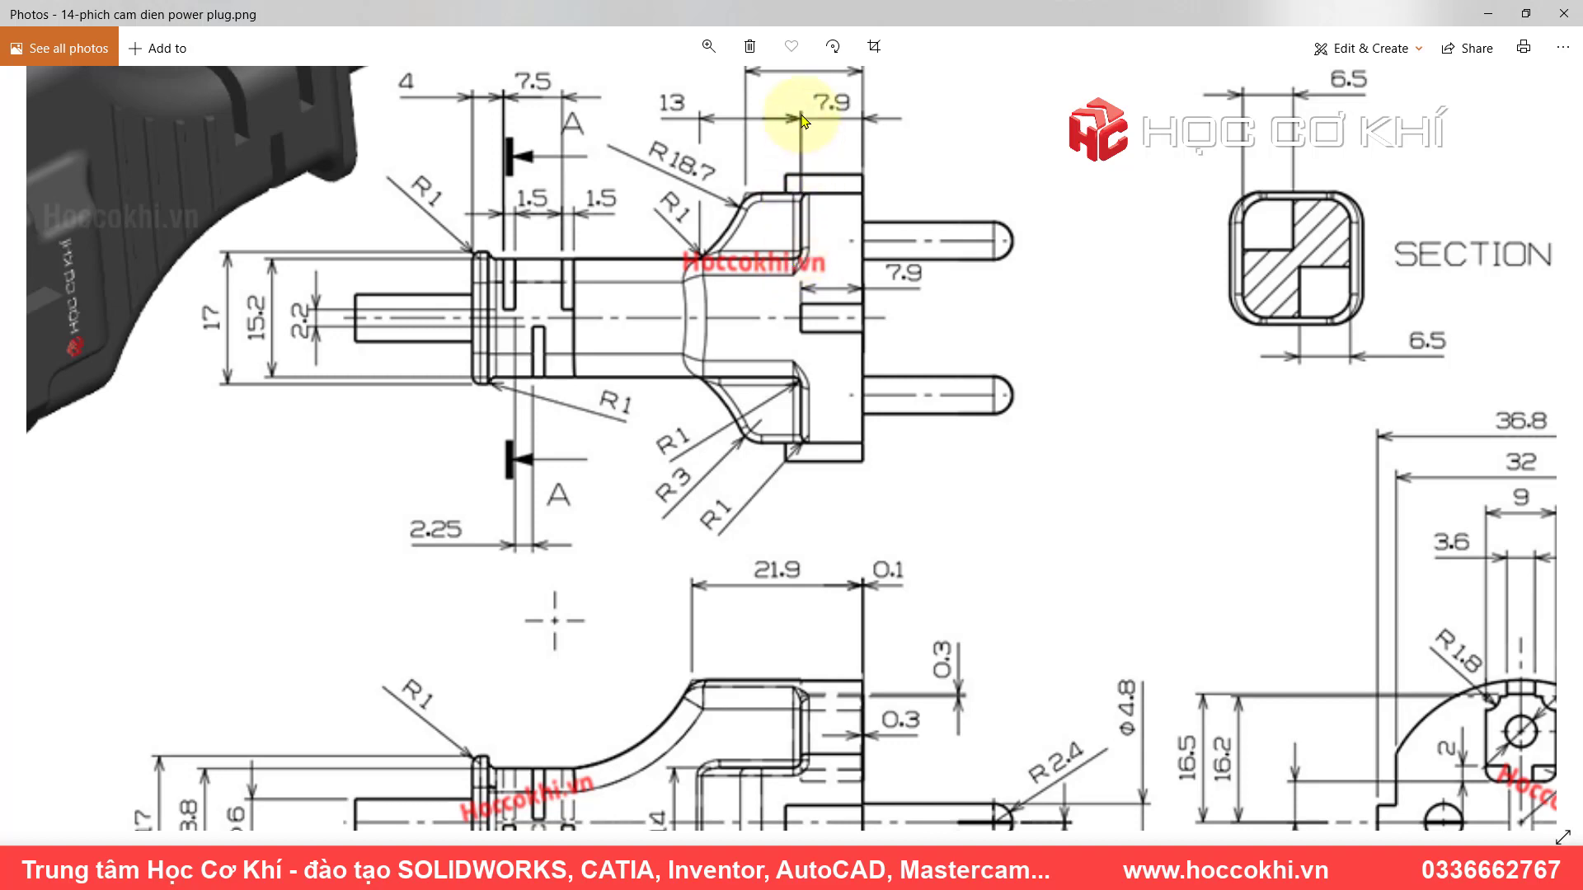
scroll(843, 220, "up", 1)
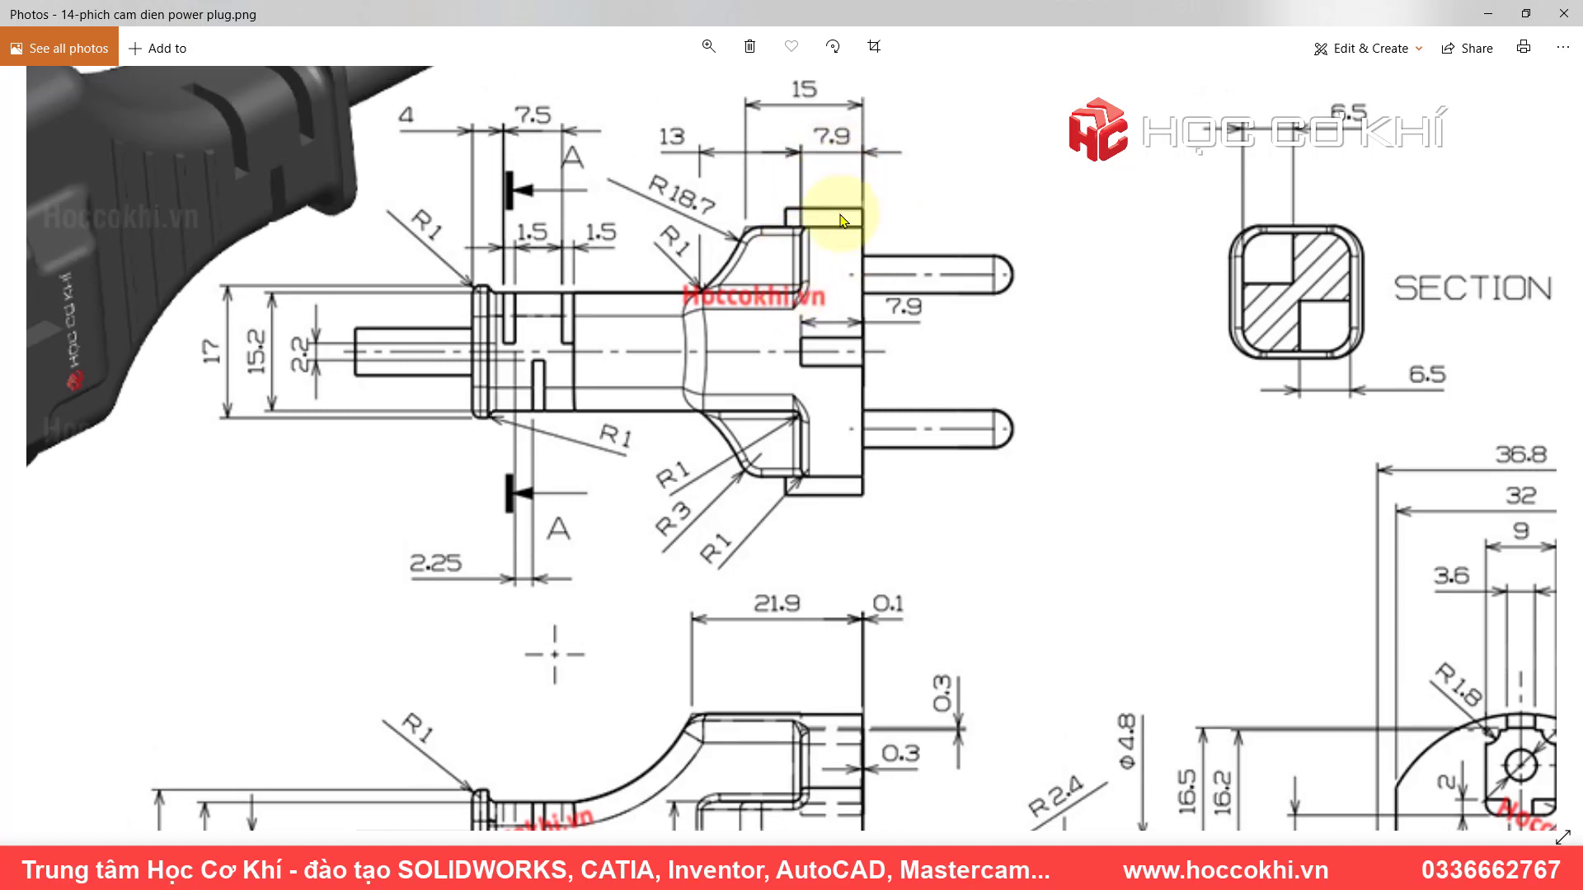
key("alt+Tab")
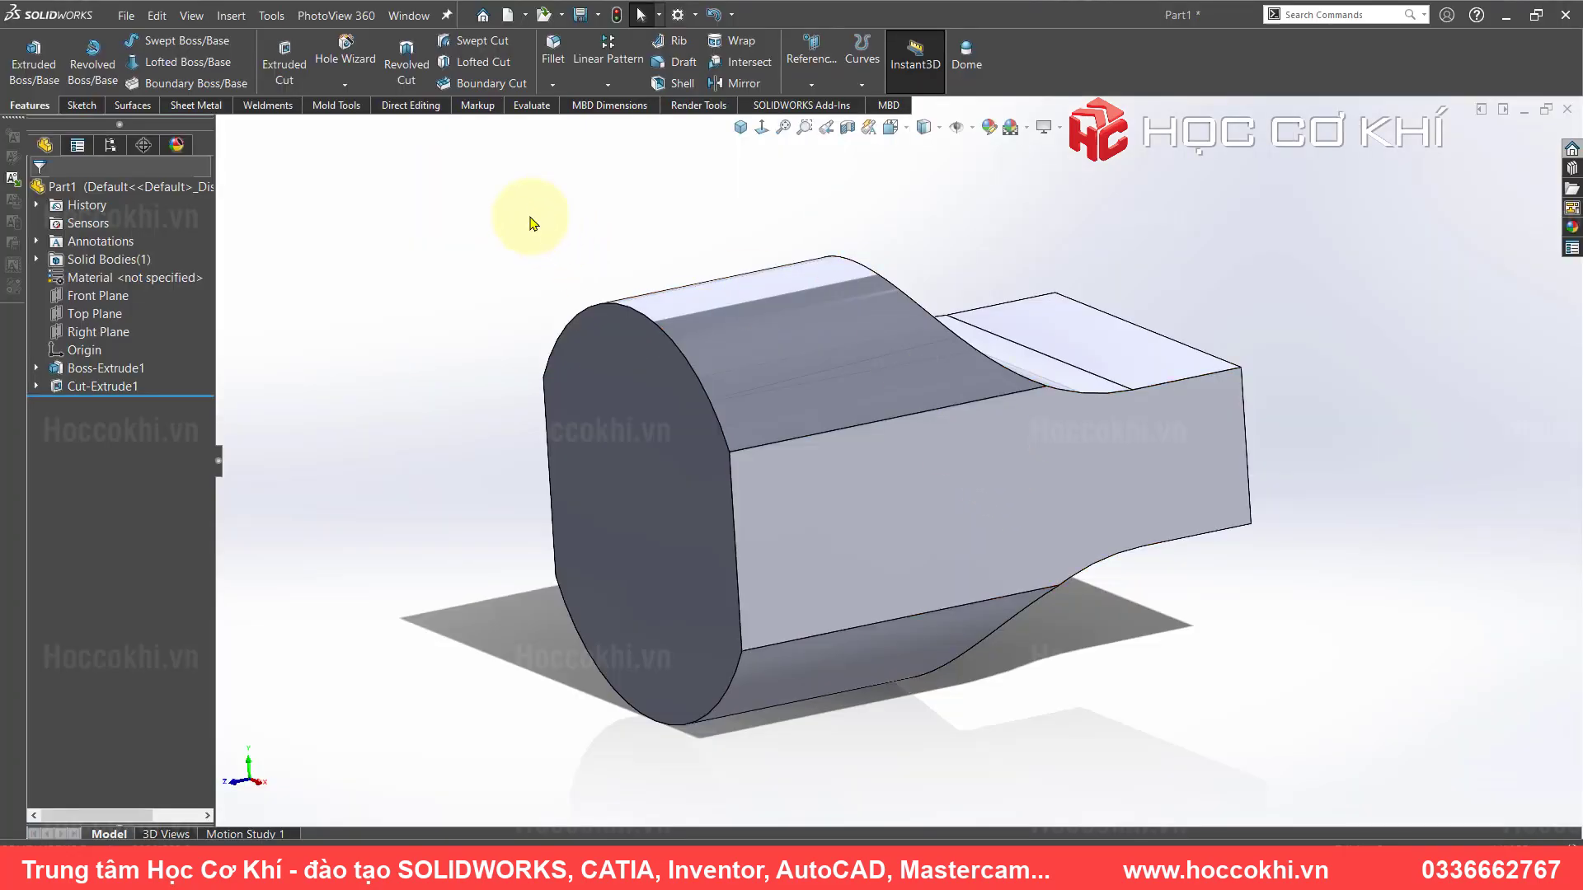
- Start a sketch on the body's front face and view it normal, zoomed to fit
left_click(621, 438)
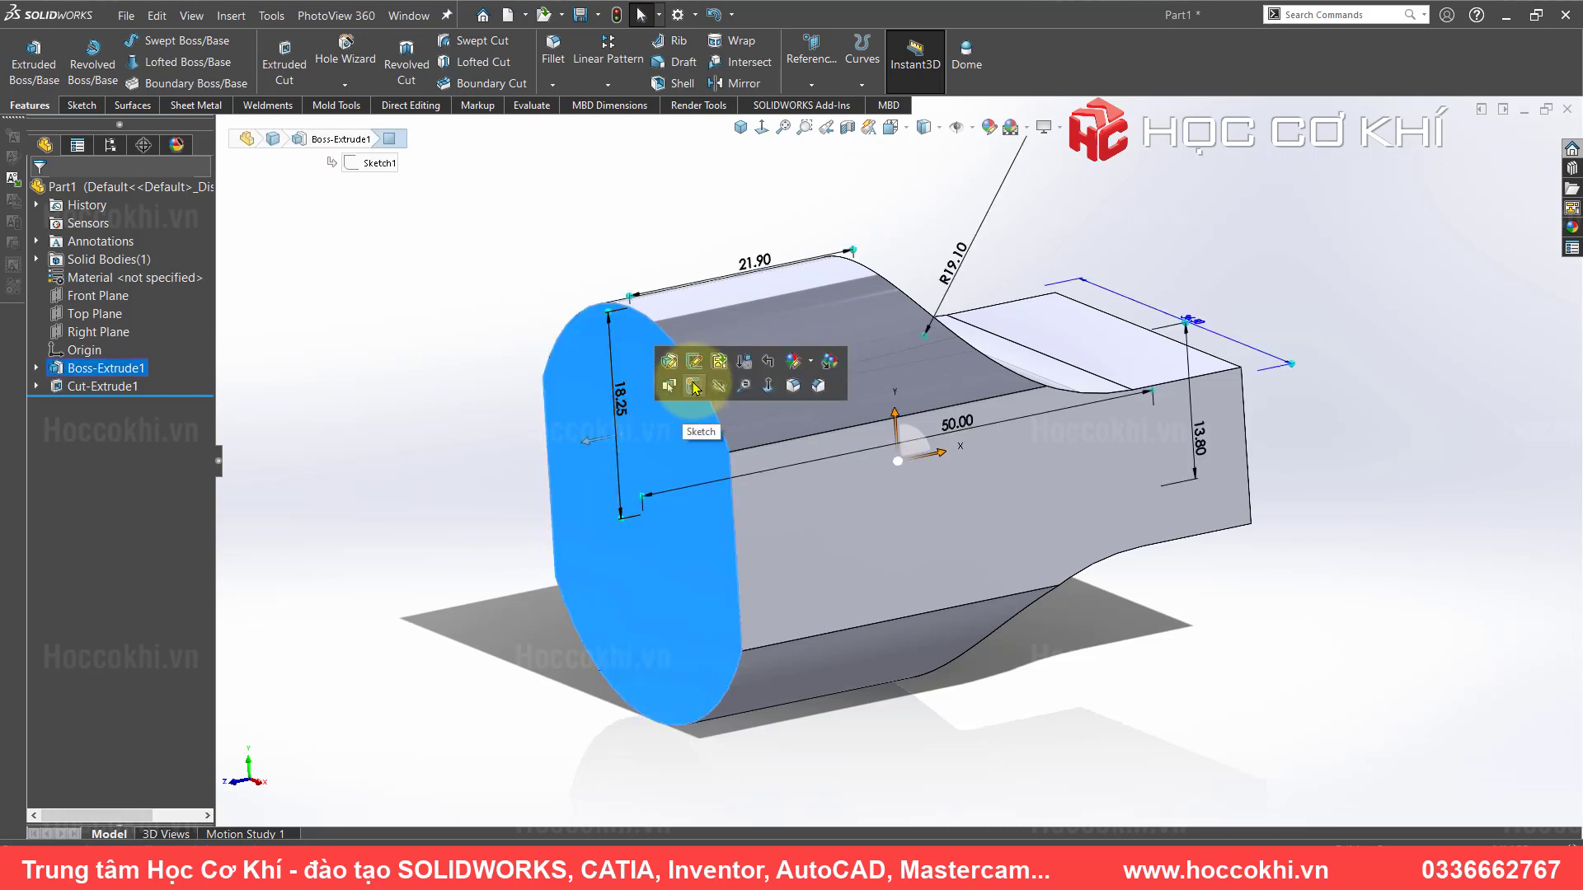
left_click(693, 380)
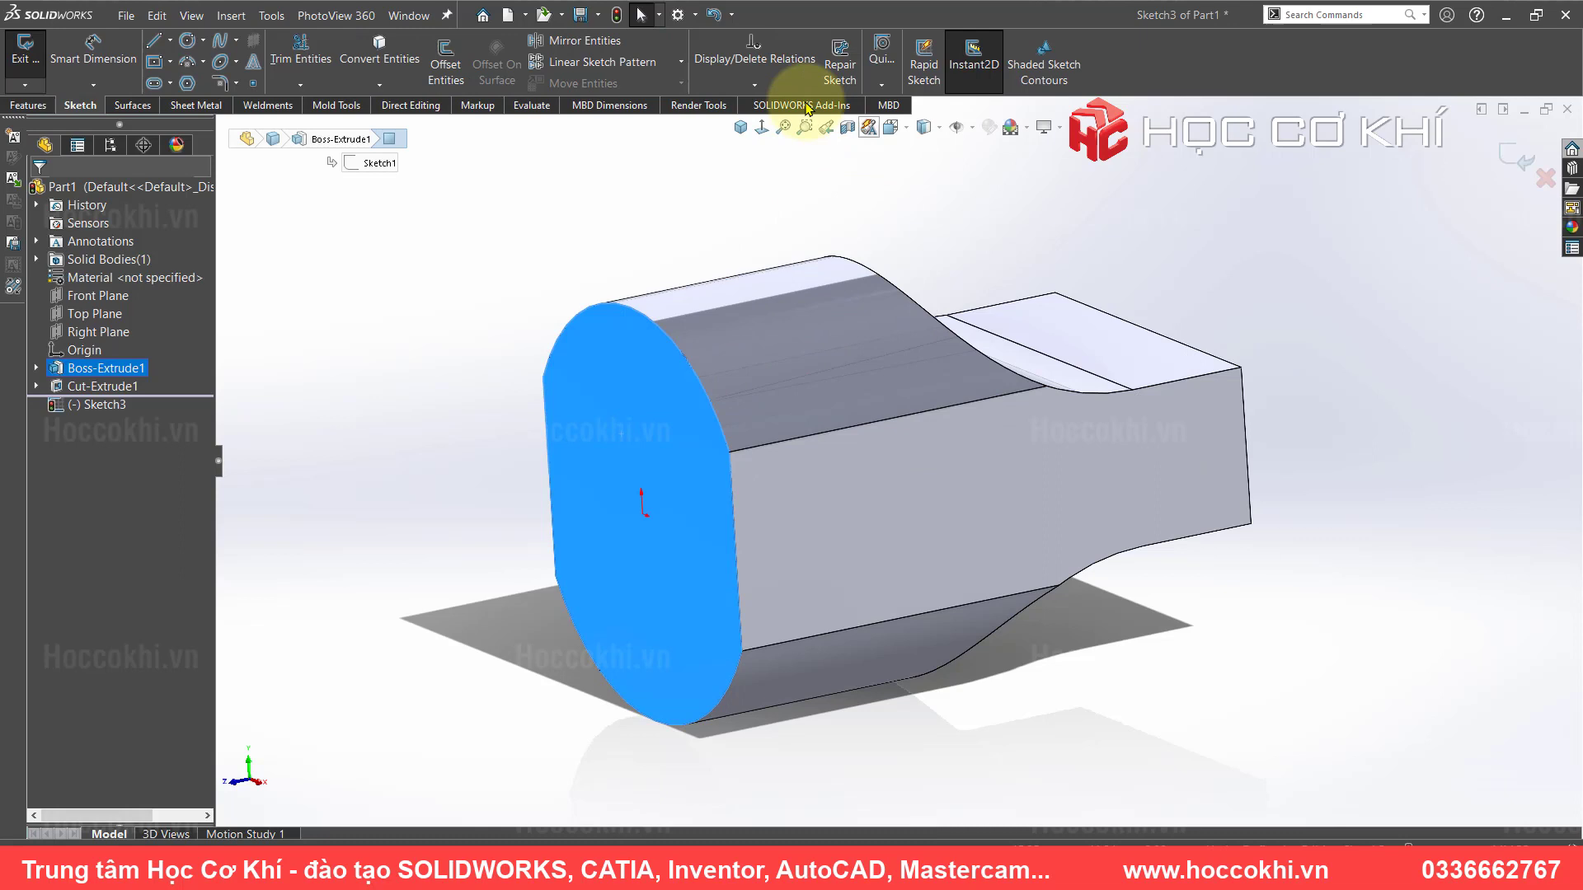
left_click(761, 126)
left_click(565, 255)
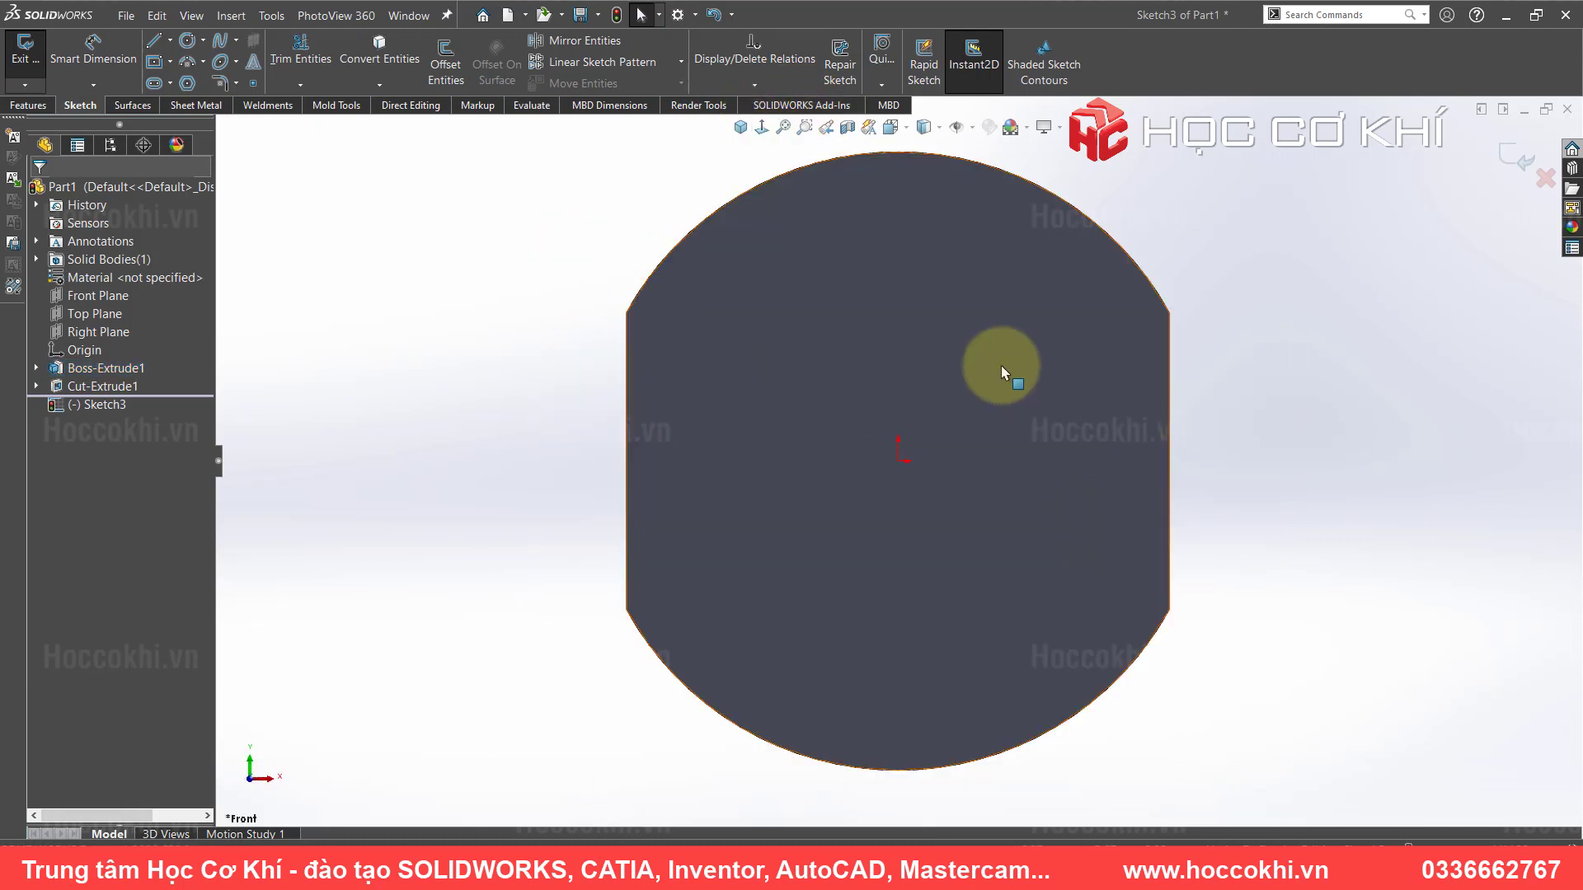
key("f")
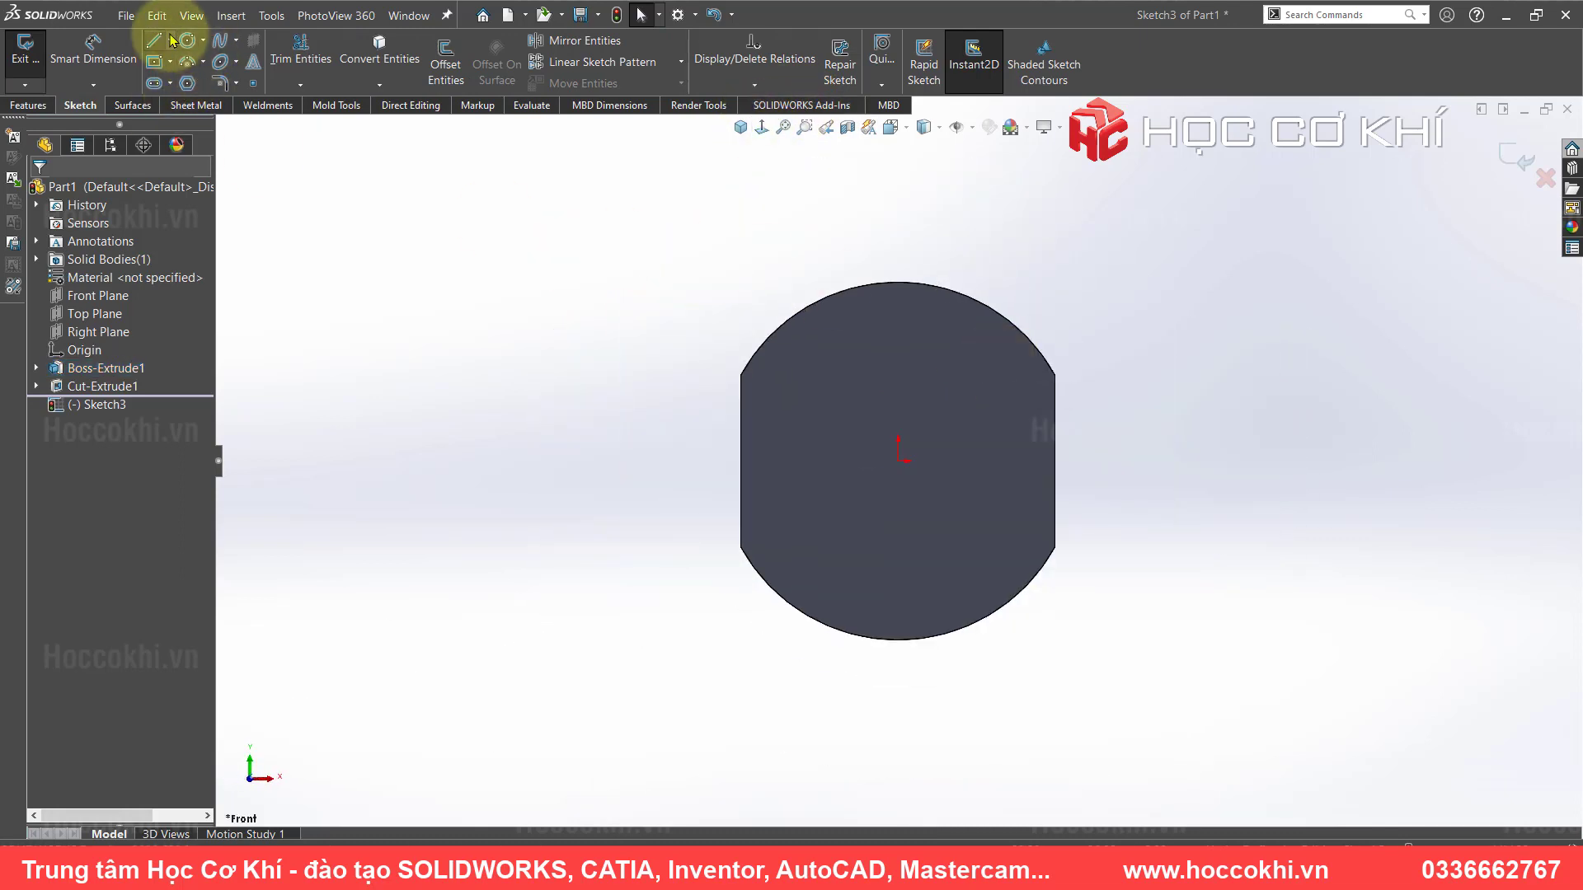
- Start a centerline at the origin, then cancel it without creating it
left_click(170, 39)
left_click(194, 82)
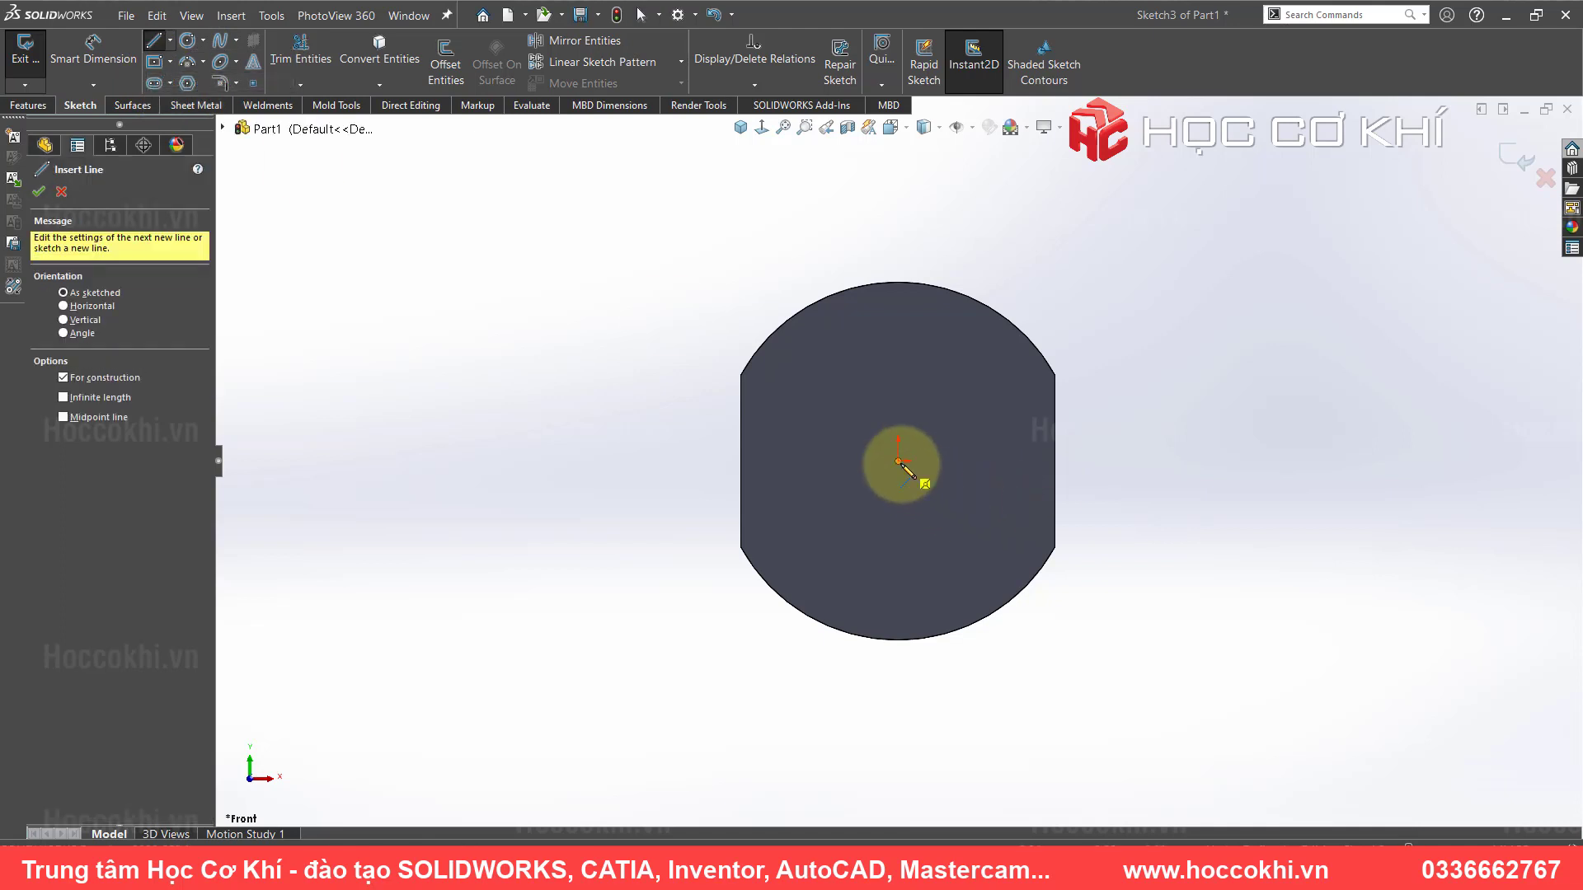
left_click(899, 462)
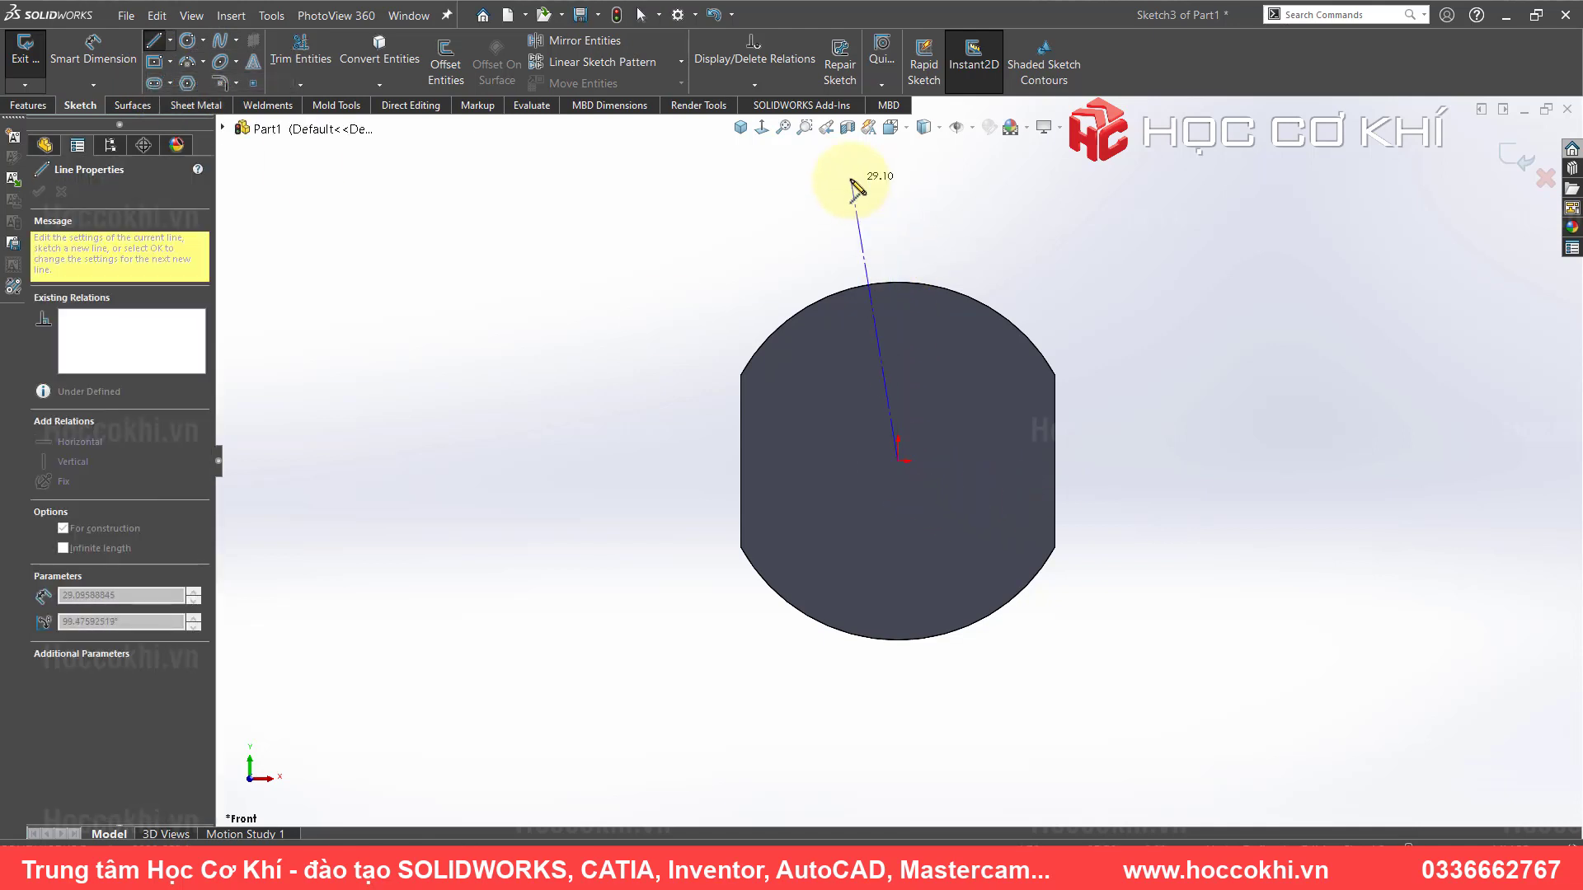
key("Escape")
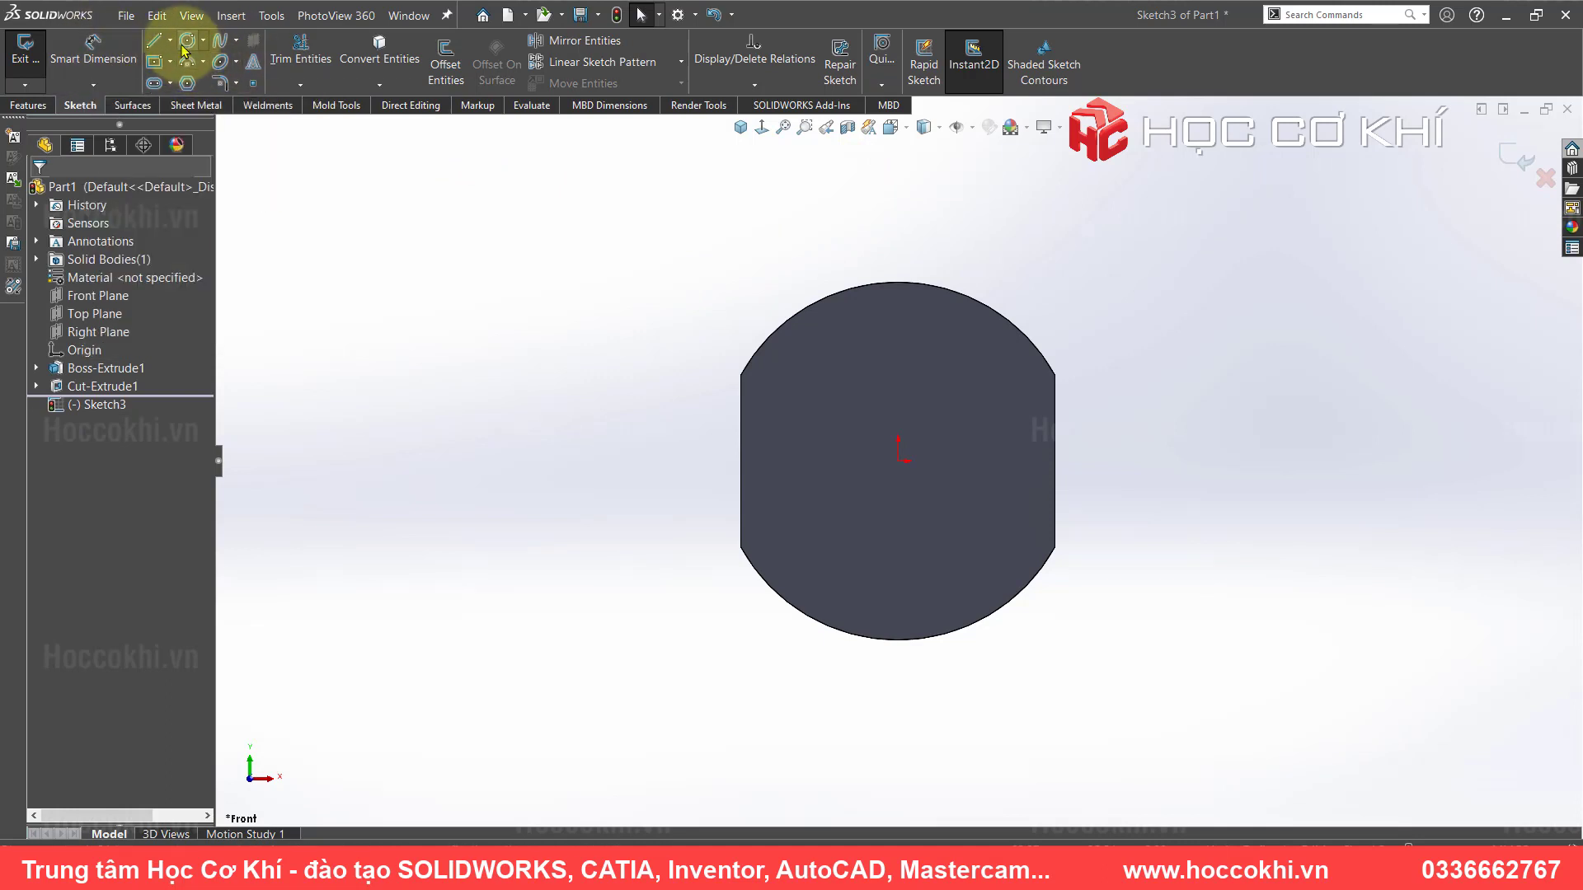
- Convert the face's top and bottom arc edges into the sketch
left_click(378, 51)
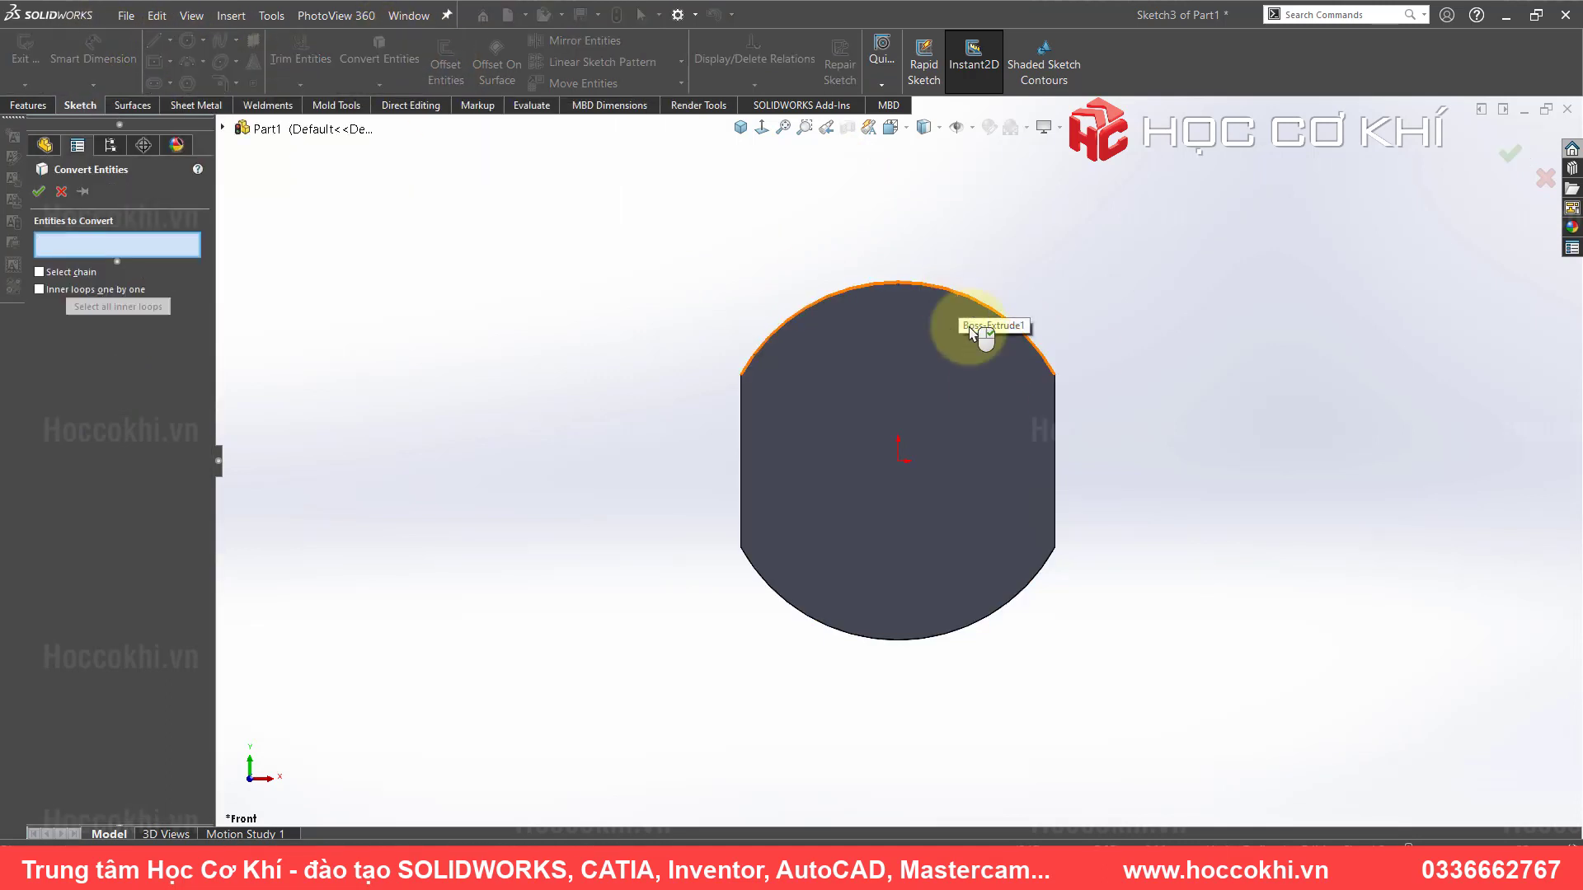
left_click(973, 333)
left_click(1042, 575)
key("Return")
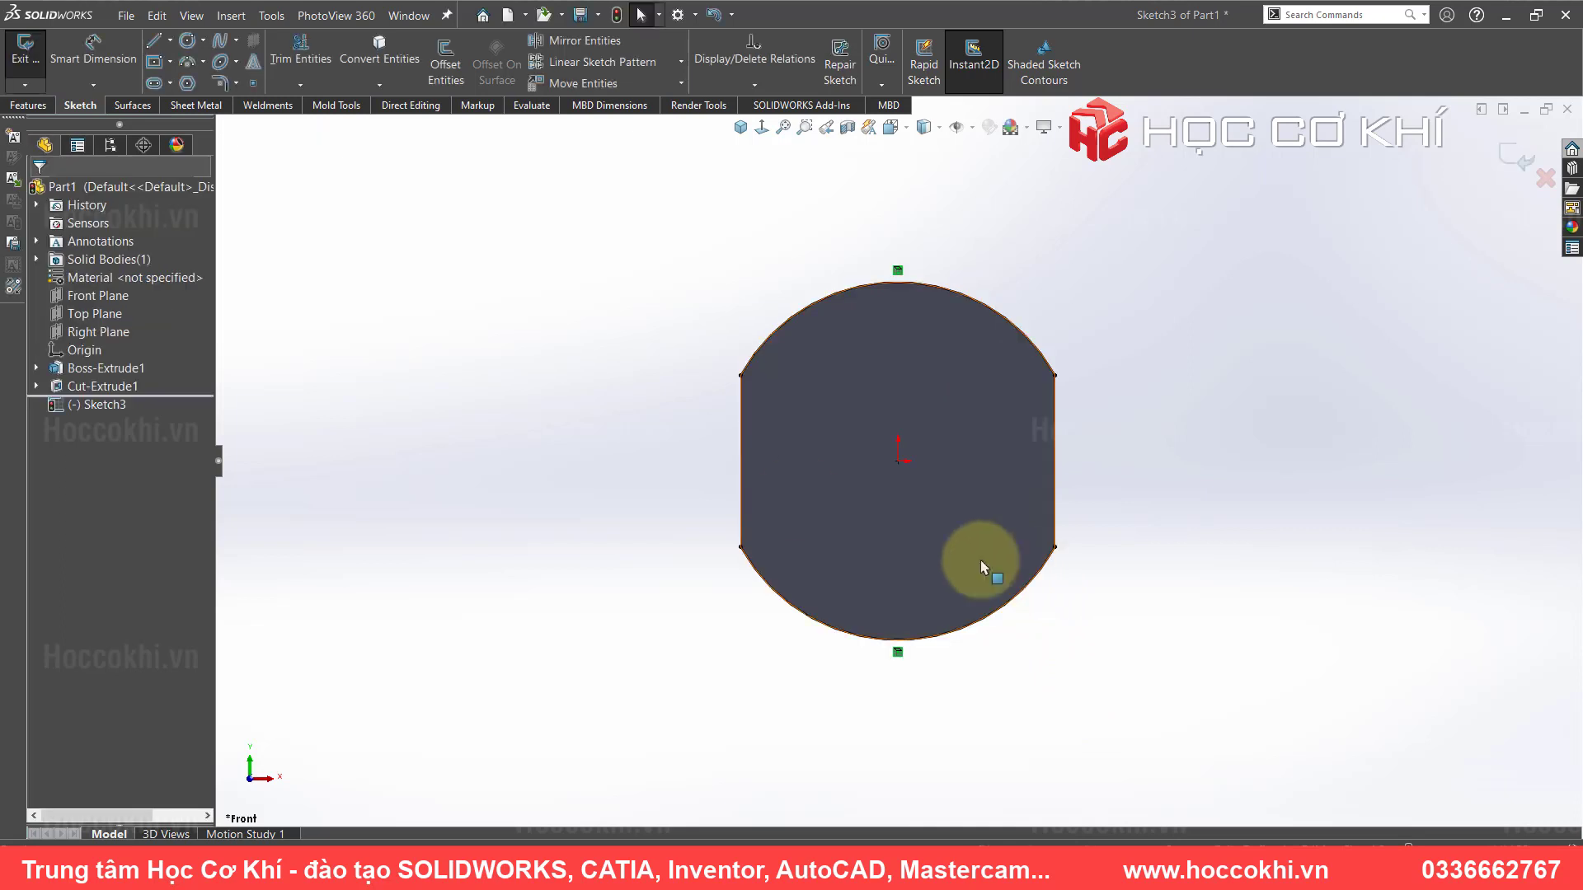
- Draw a center rectangle from the origin to a corner on the top-left arc
left_click(154, 61)
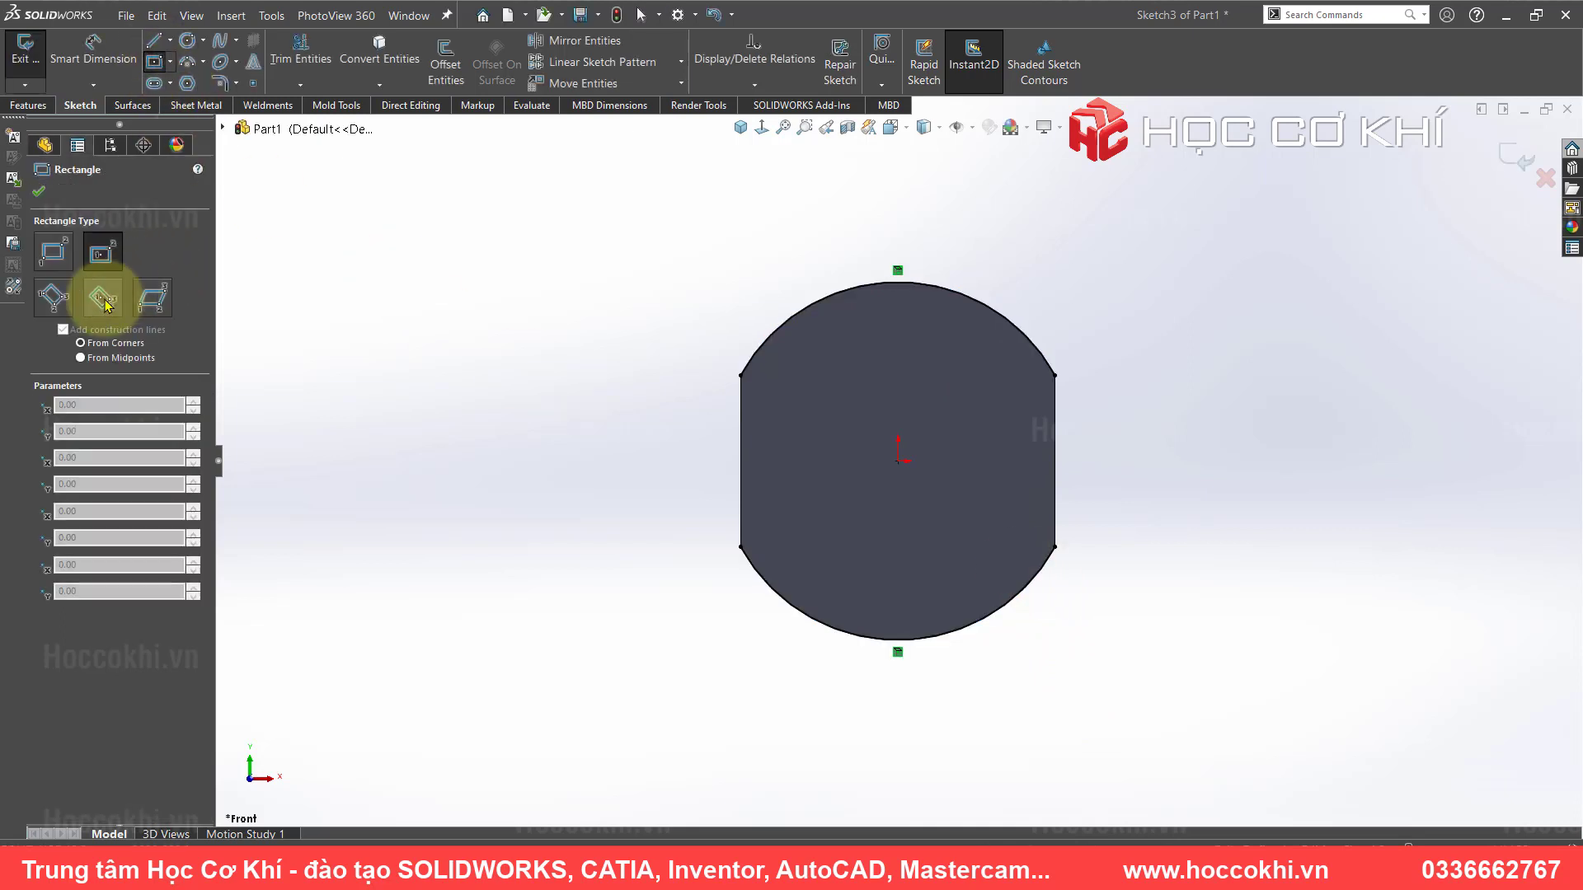
left_click(100, 262)
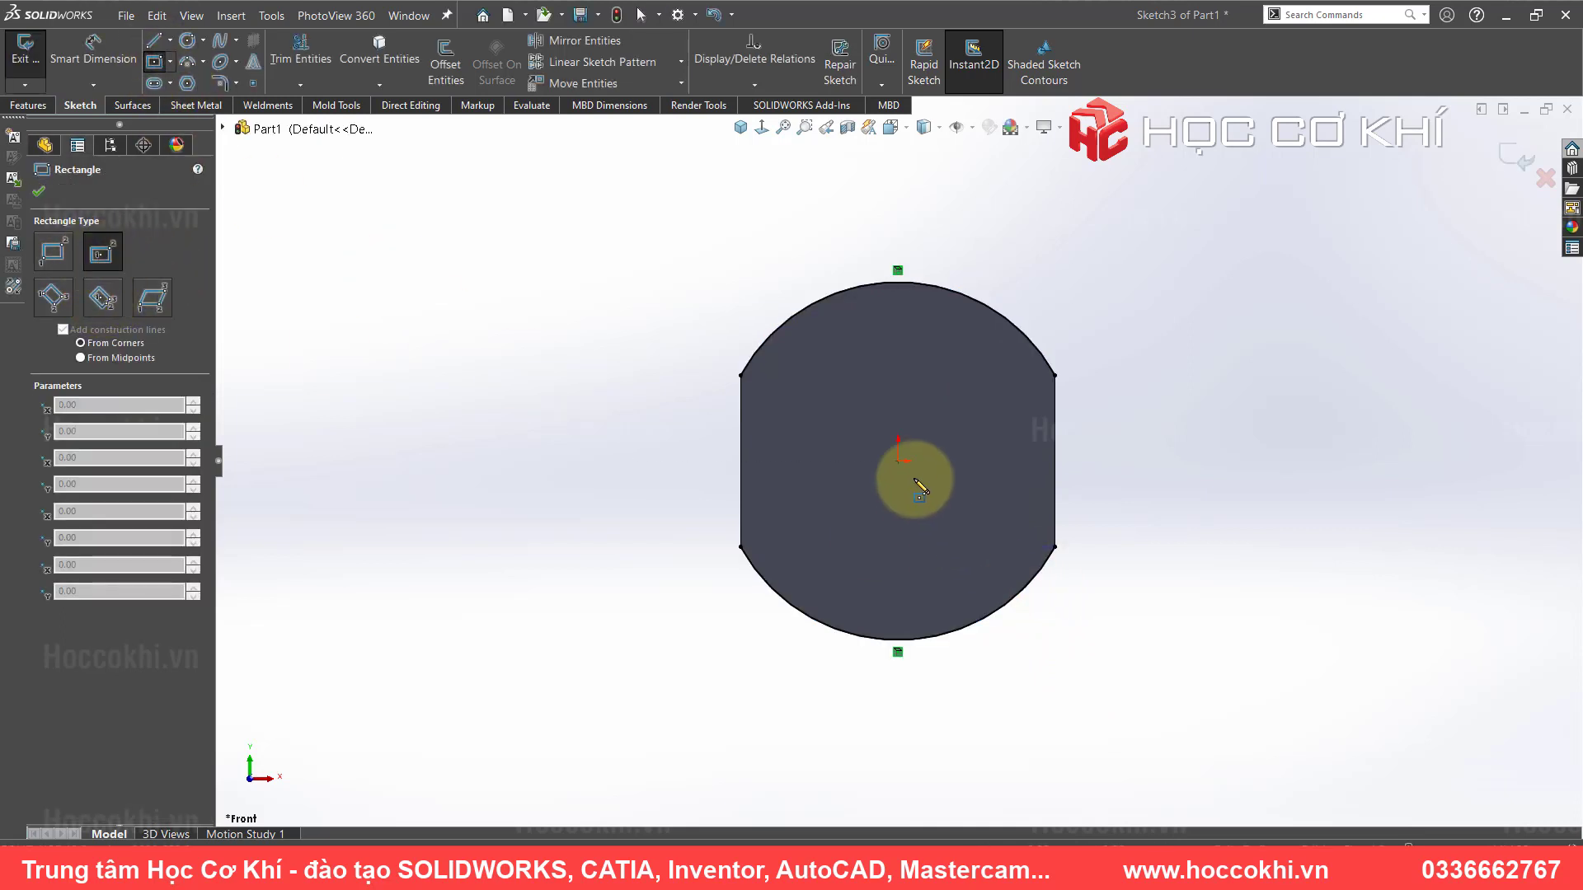
left_click(898, 460)
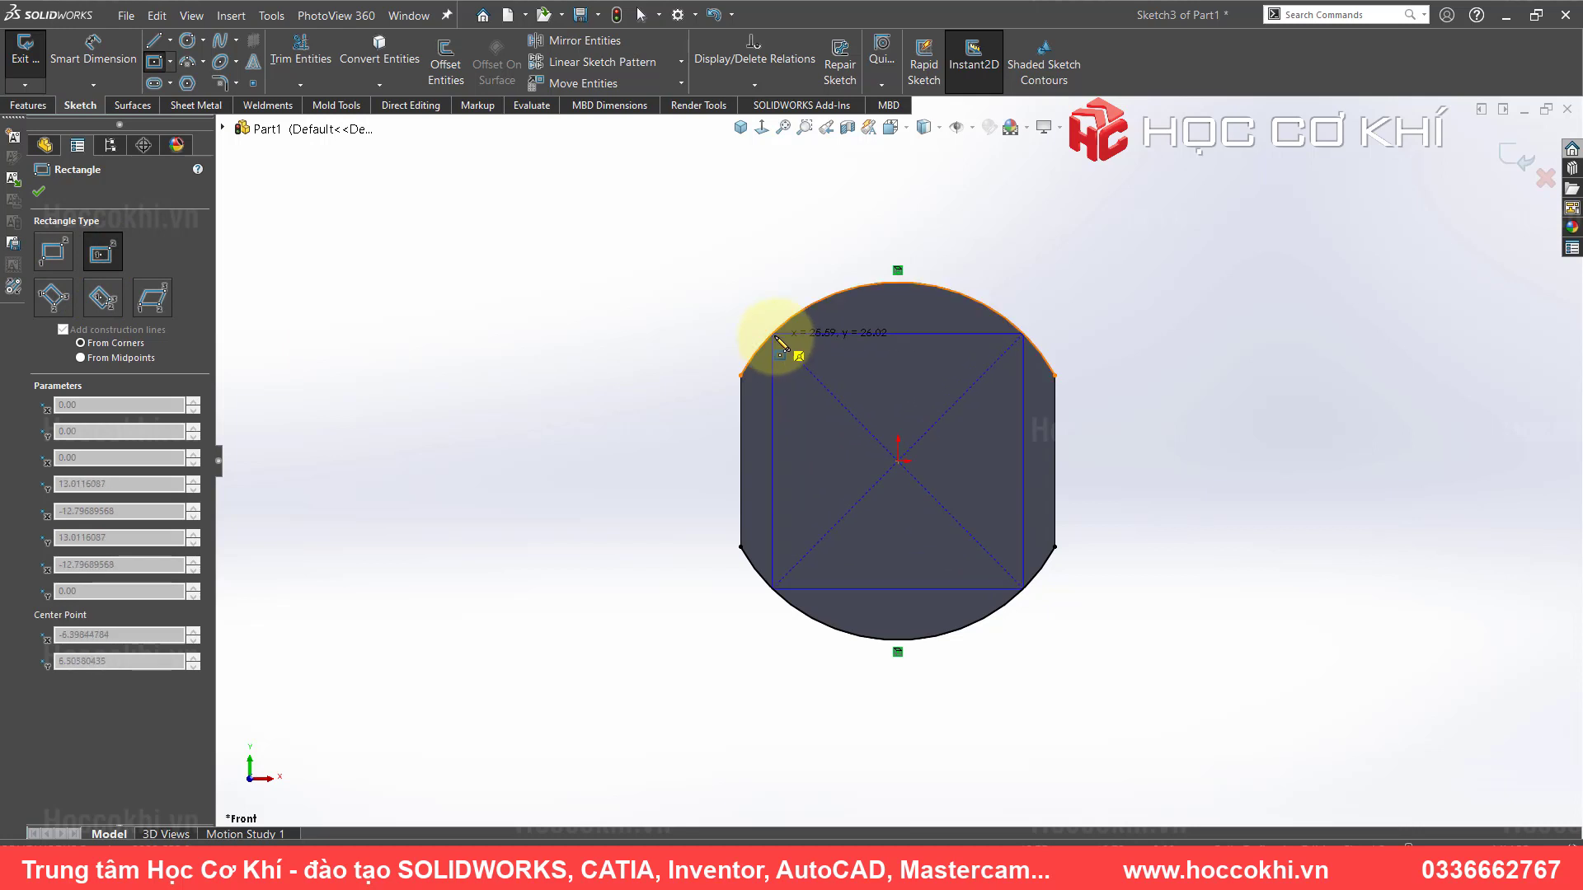
left_click(775, 336)
key("Escape")
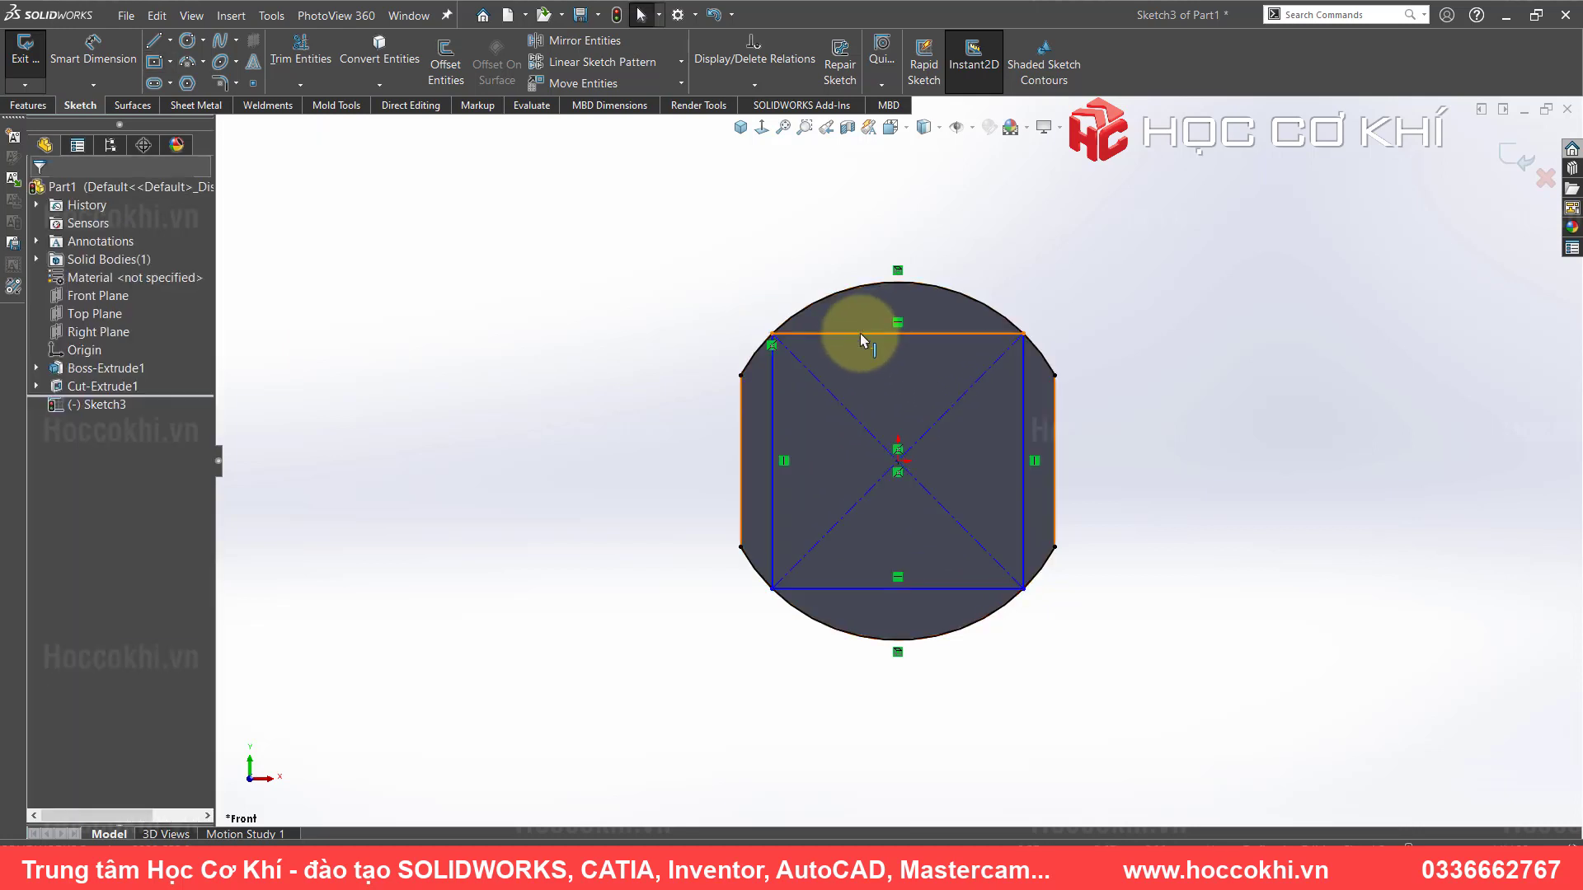
left_click(859, 333)
key("Escape")
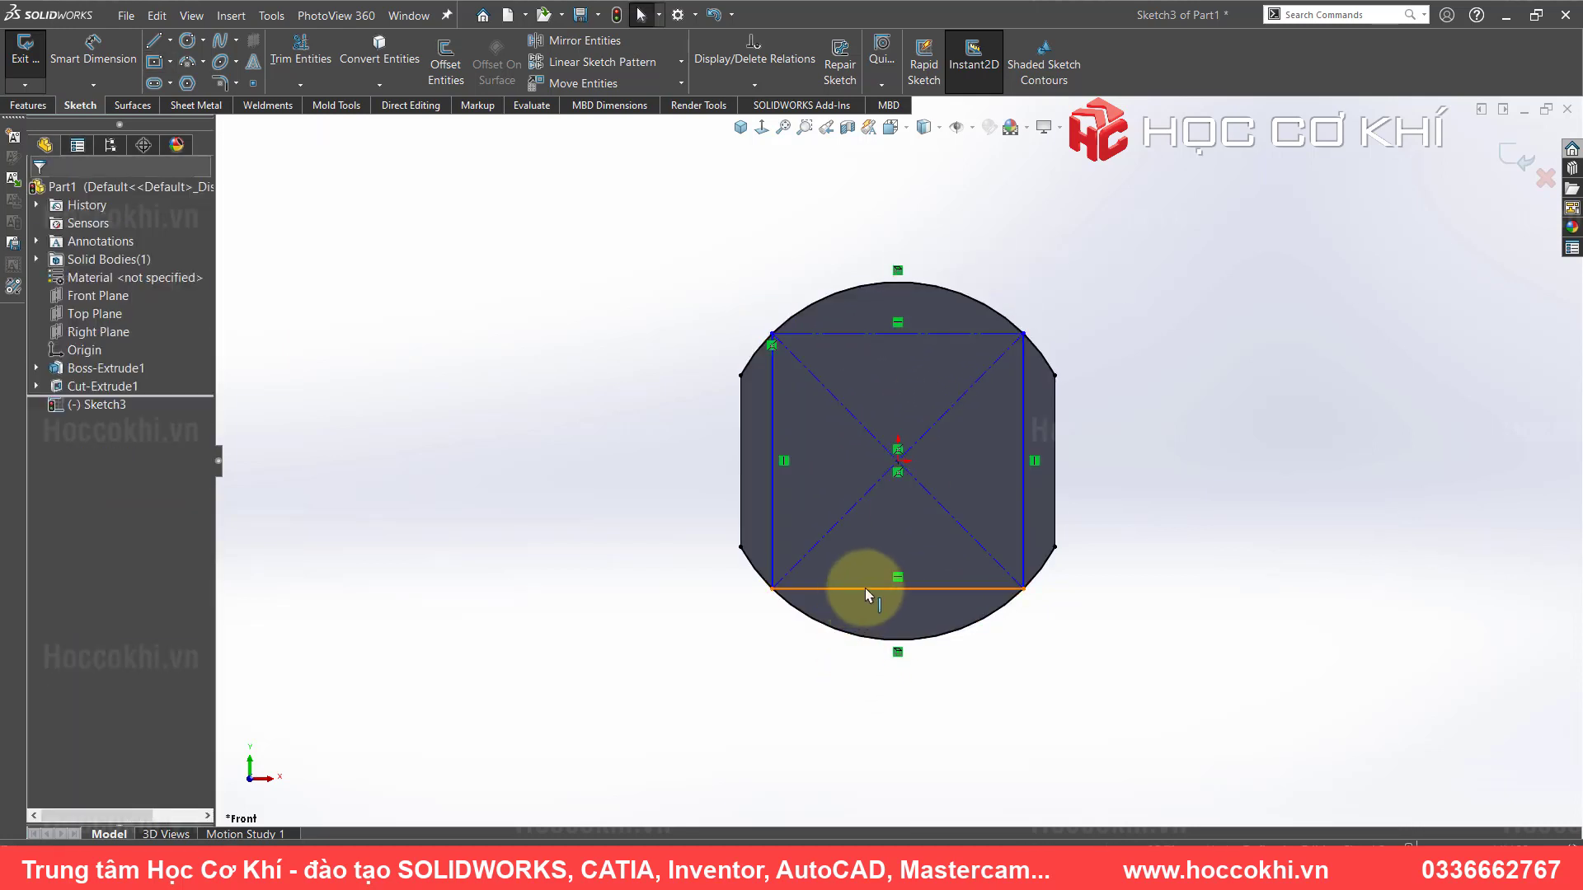
left_click(864, 588)
key("Escape")
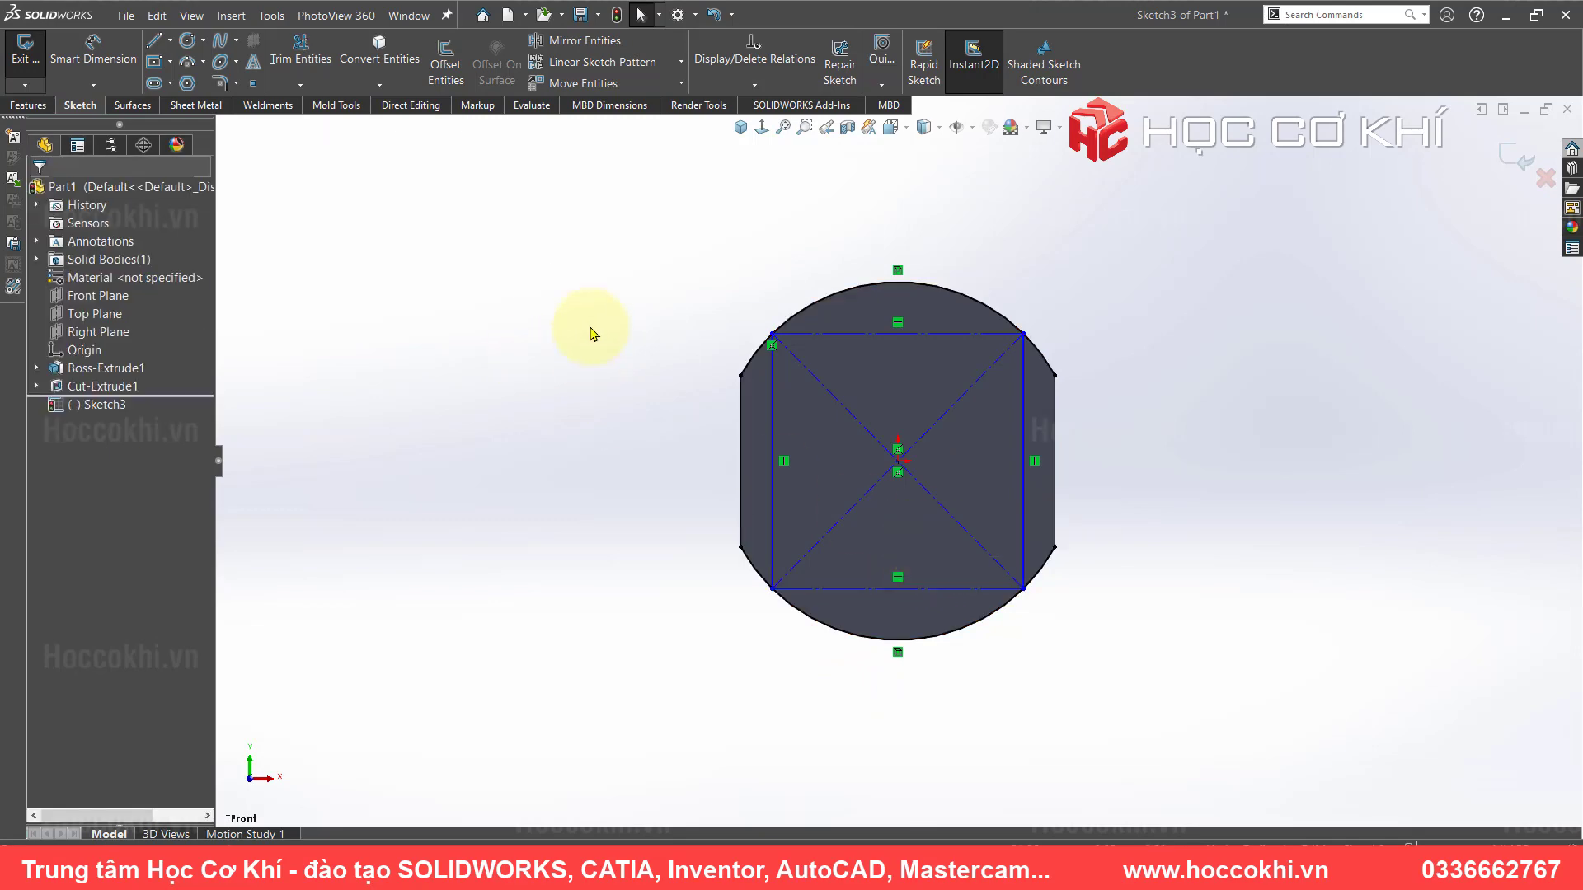
key("alt+Tab")
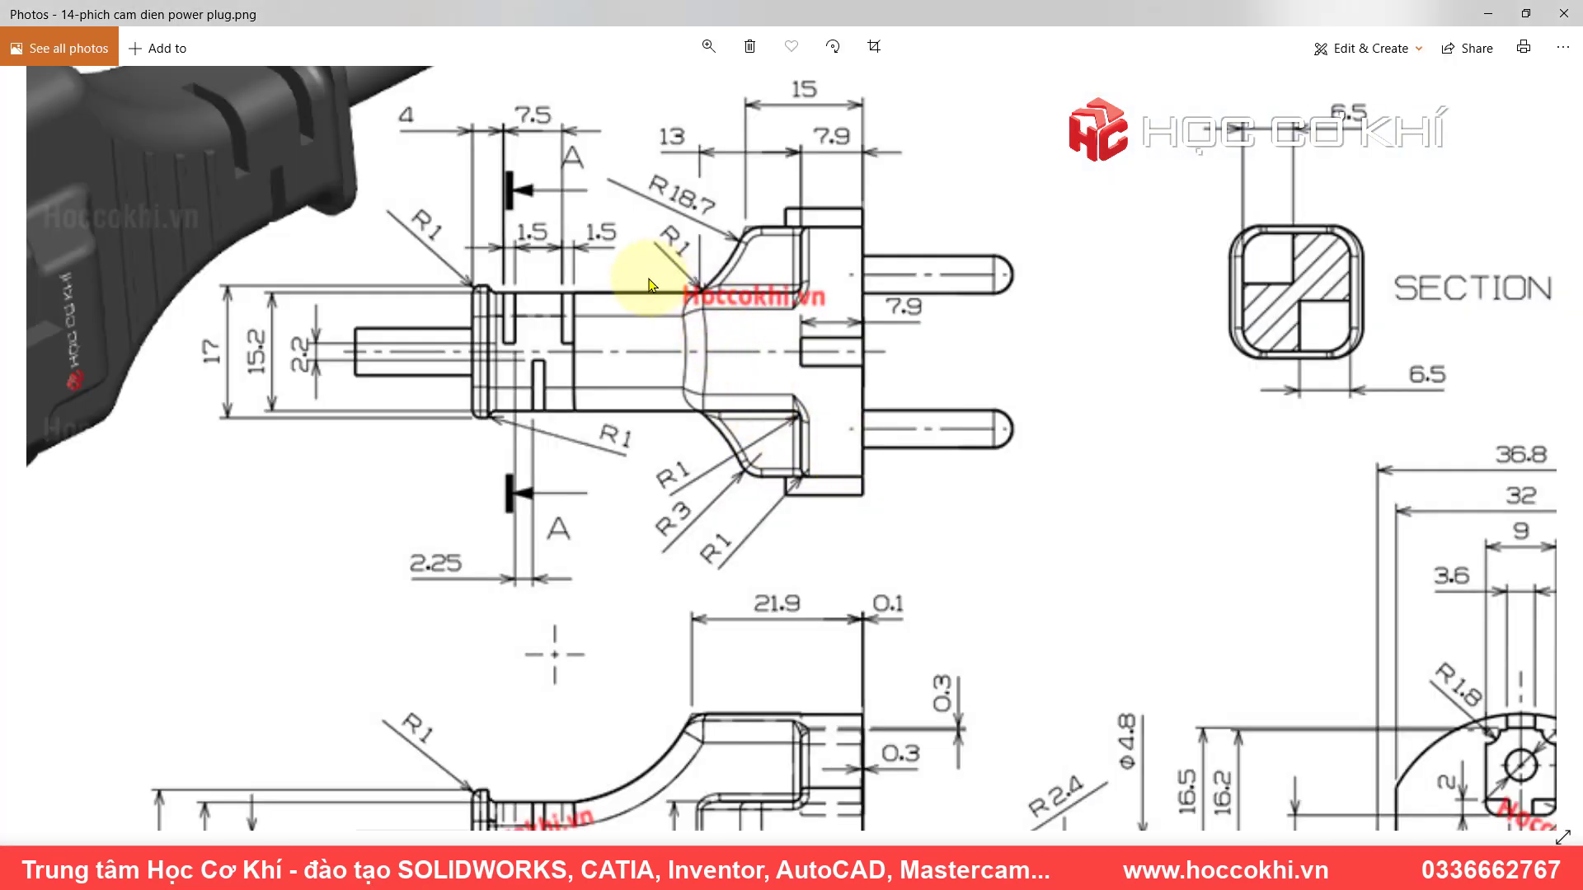
key("alt+Tab")
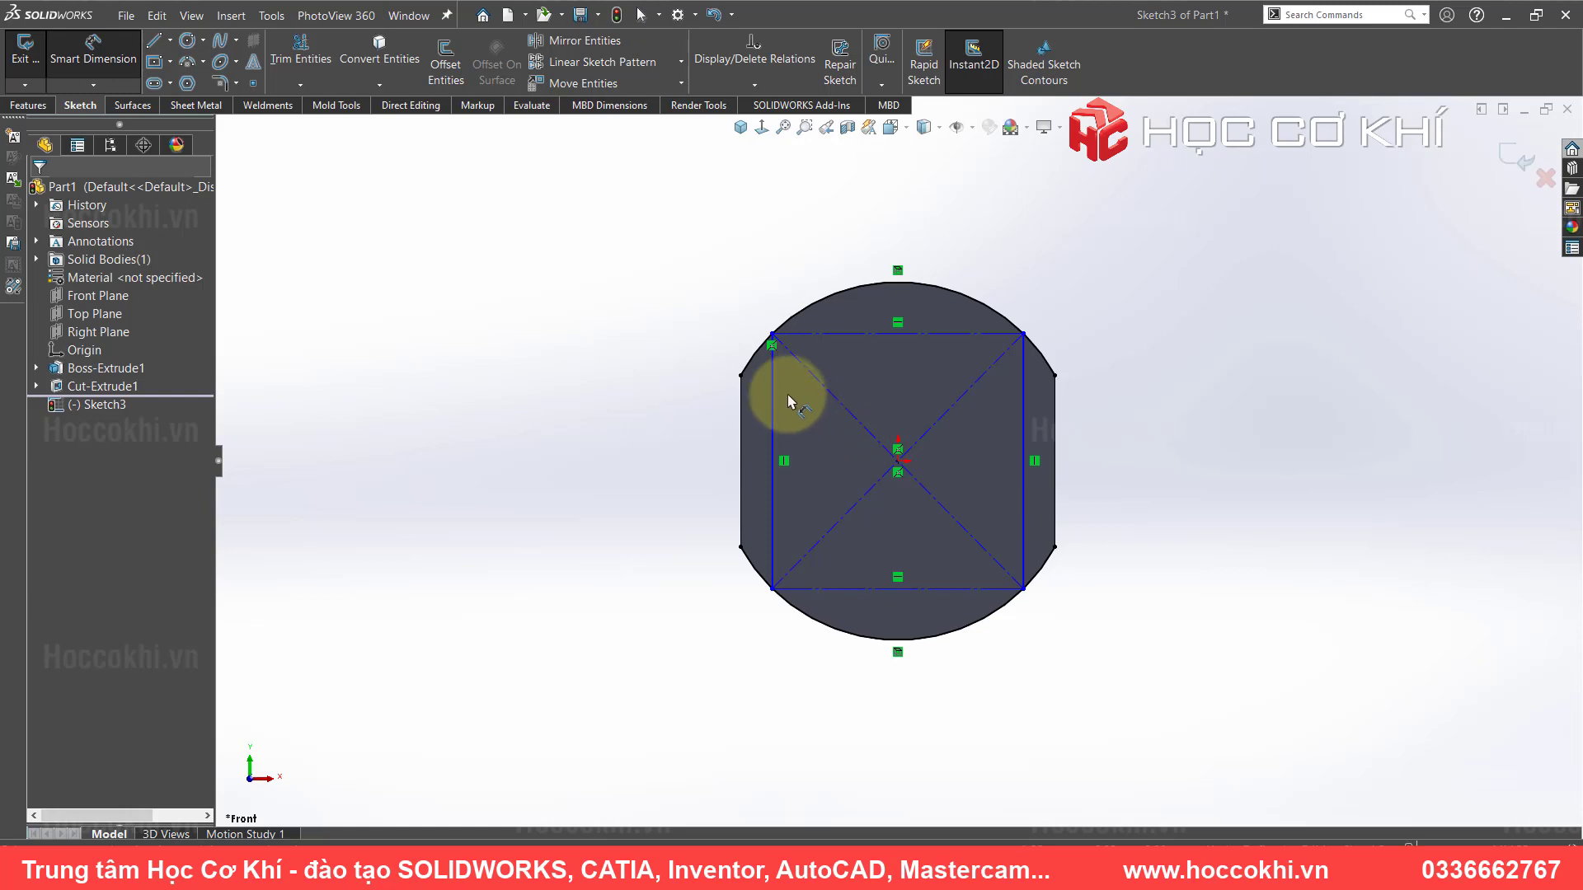
- Dimension the rectangle's width between its vertical sides as 15.2 mm
left_click(772, 368)
left_click(1024, 395)
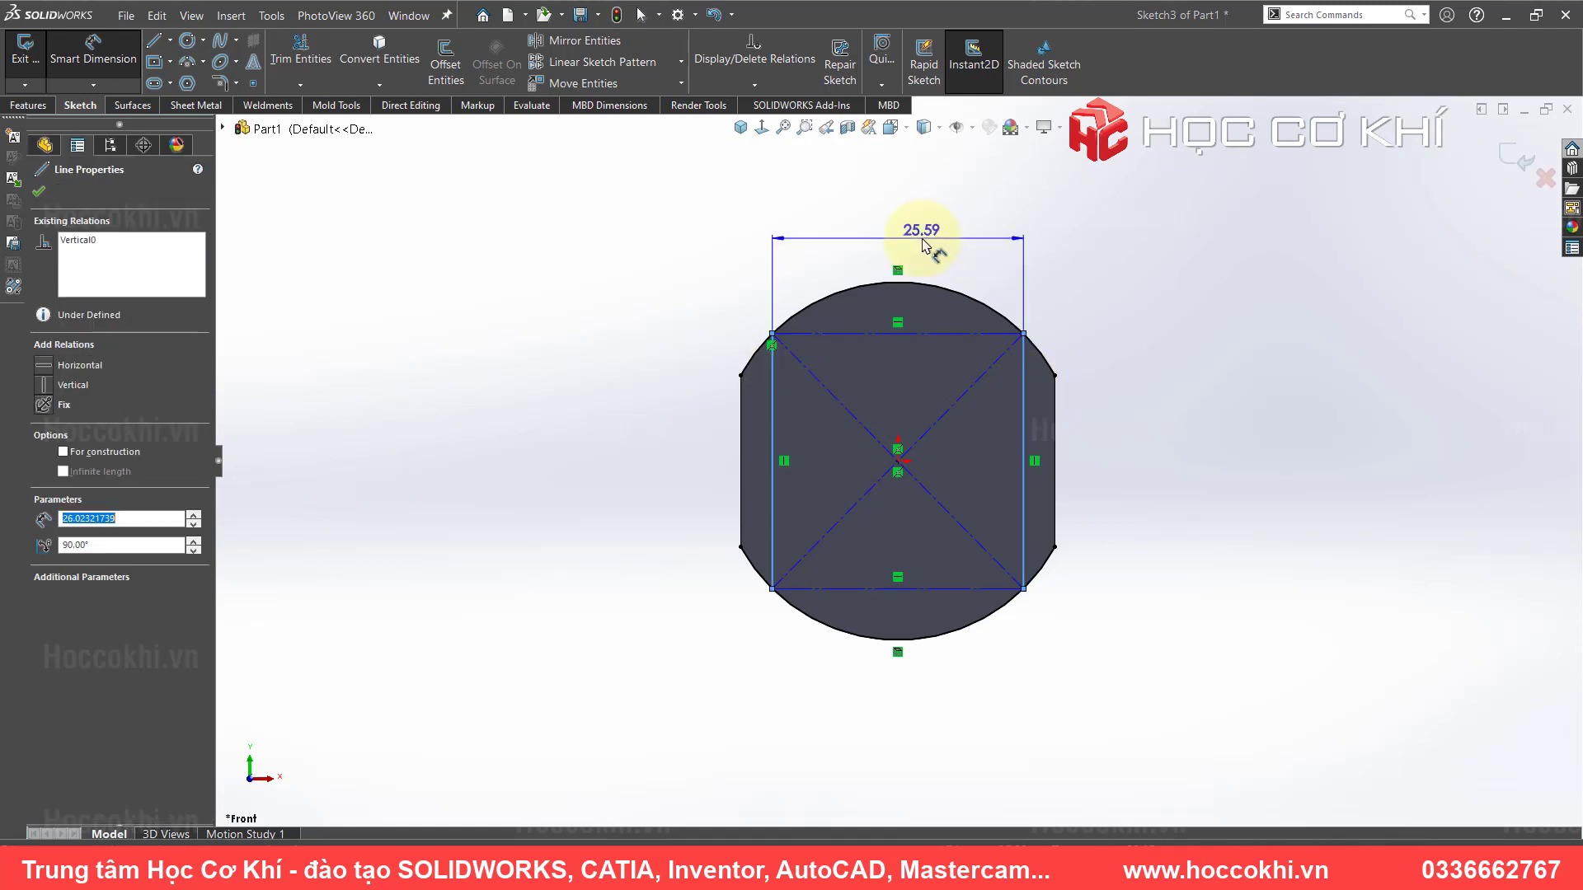
left_click(925, 246)
type("15.2")
key("Return")
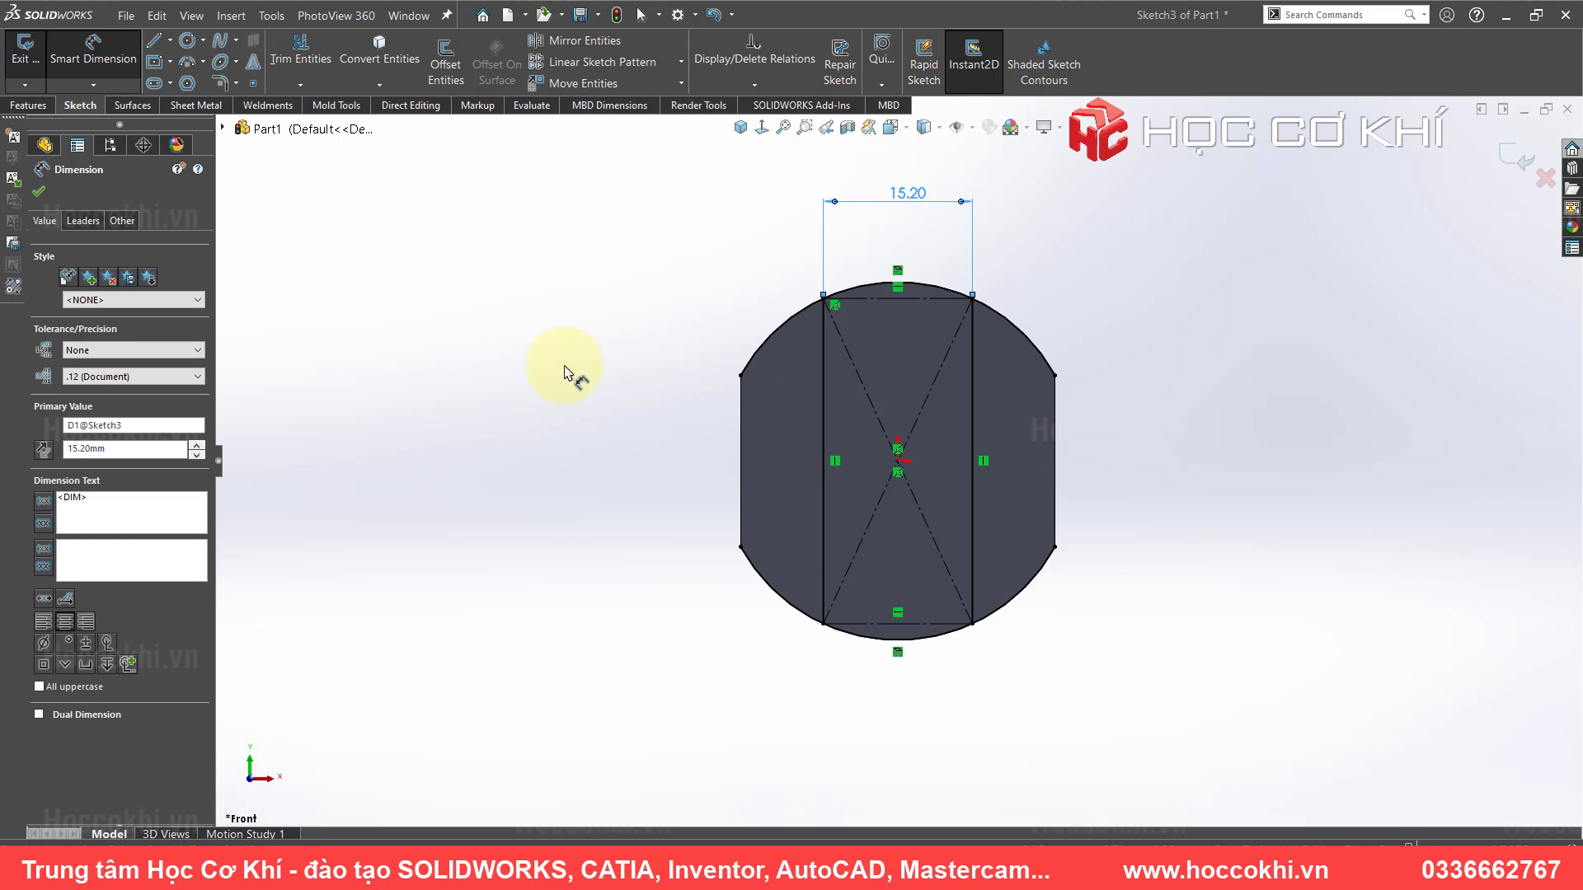
key("Escape")
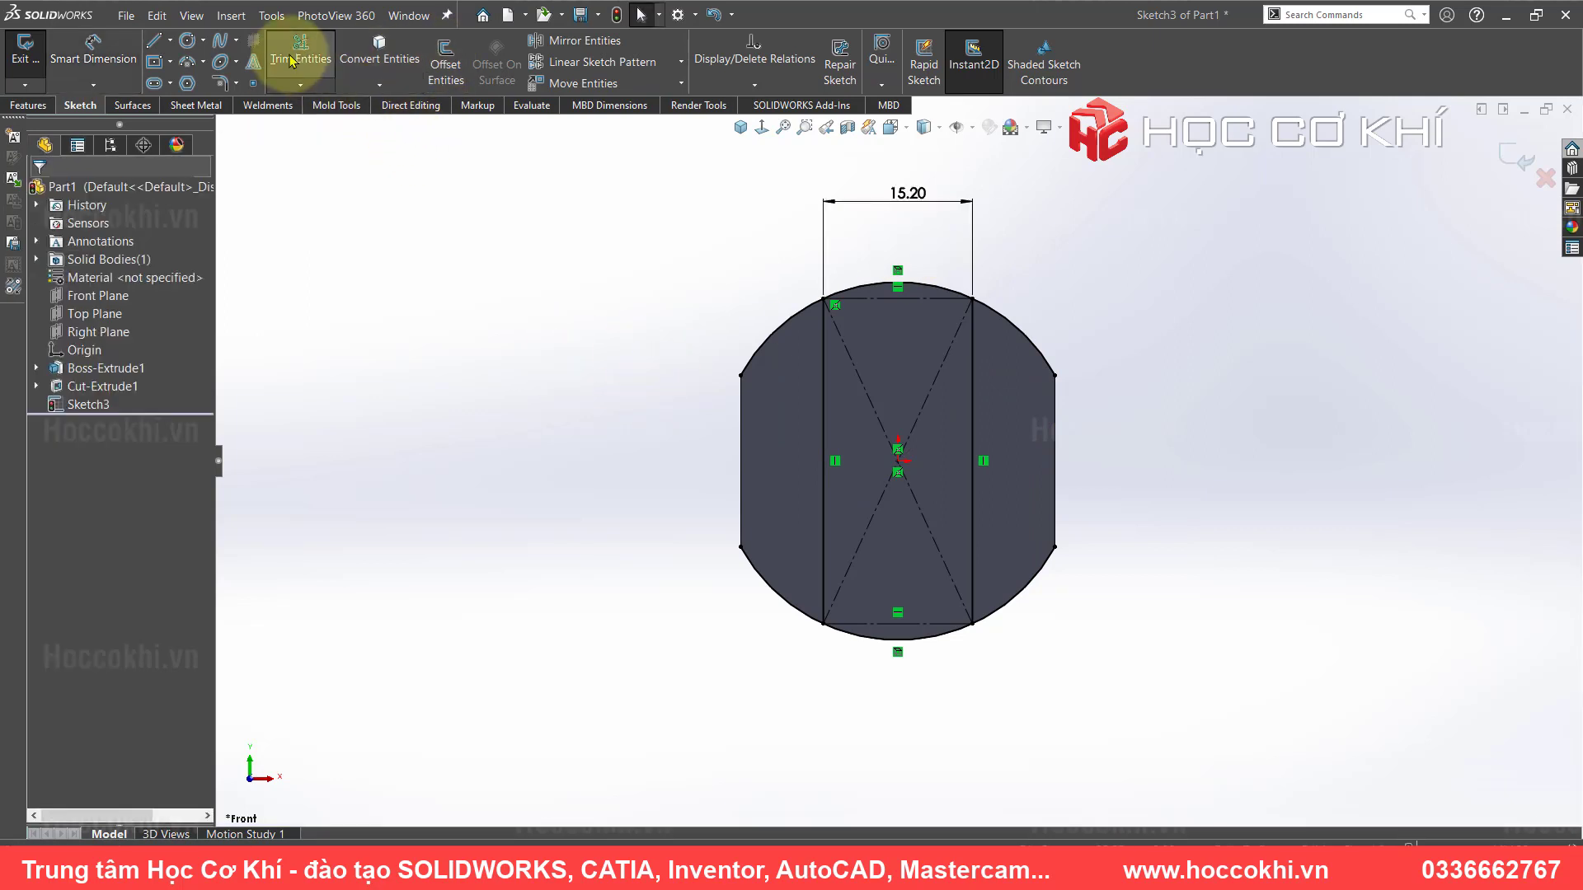
- Power-trim away the left and right arcs outside the rectangle
left_click(301, 51)
left_click_drag(748, 289, 780, 677)
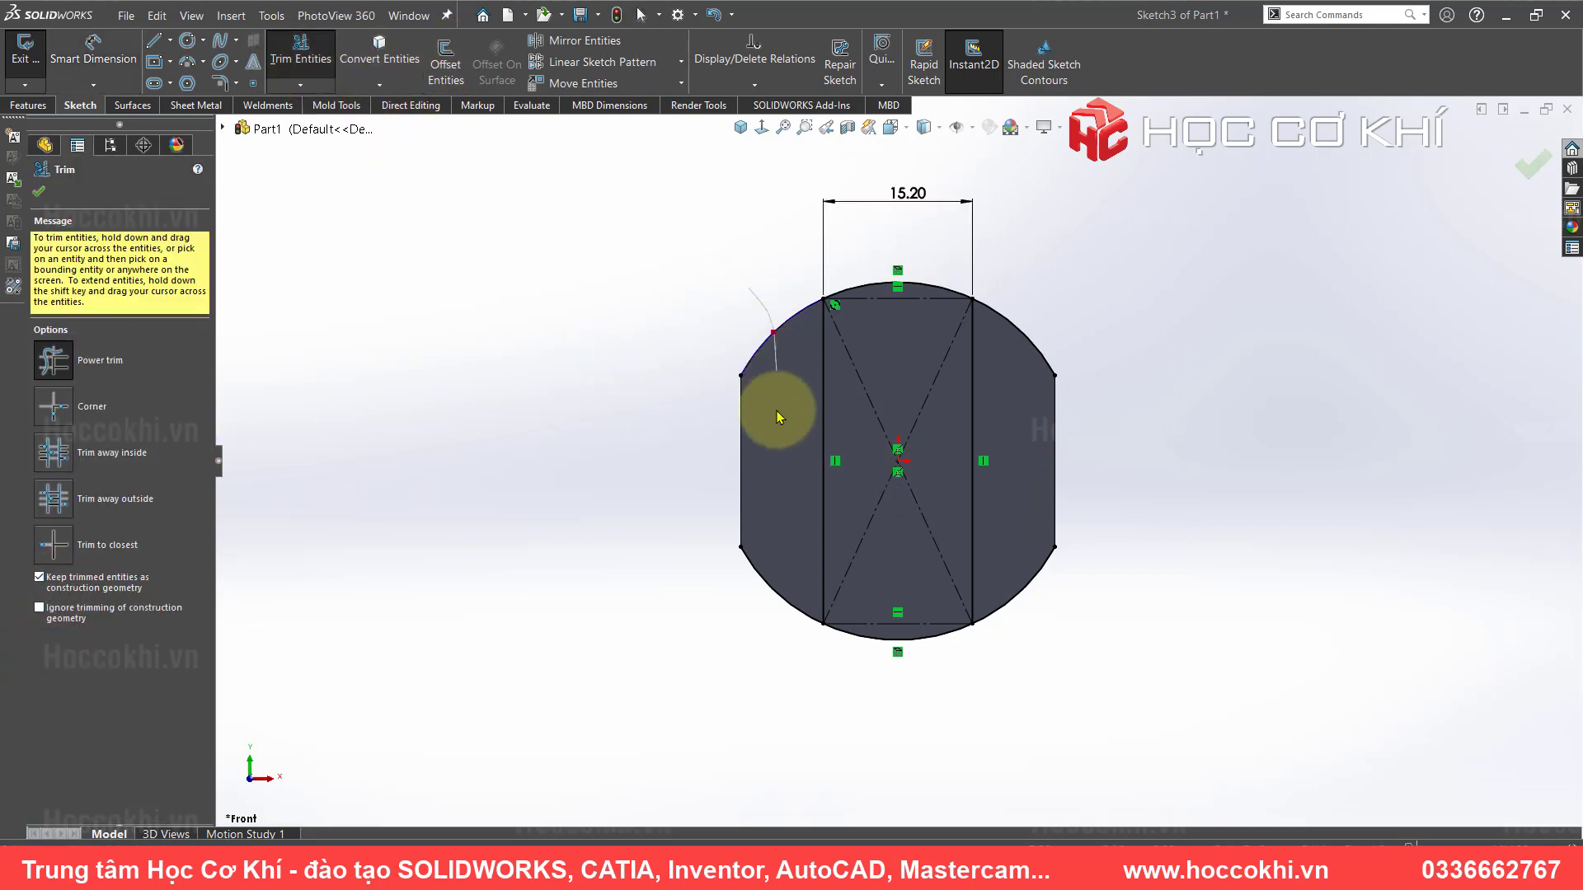
left_click_drag(1070, 630, 1064, 236)
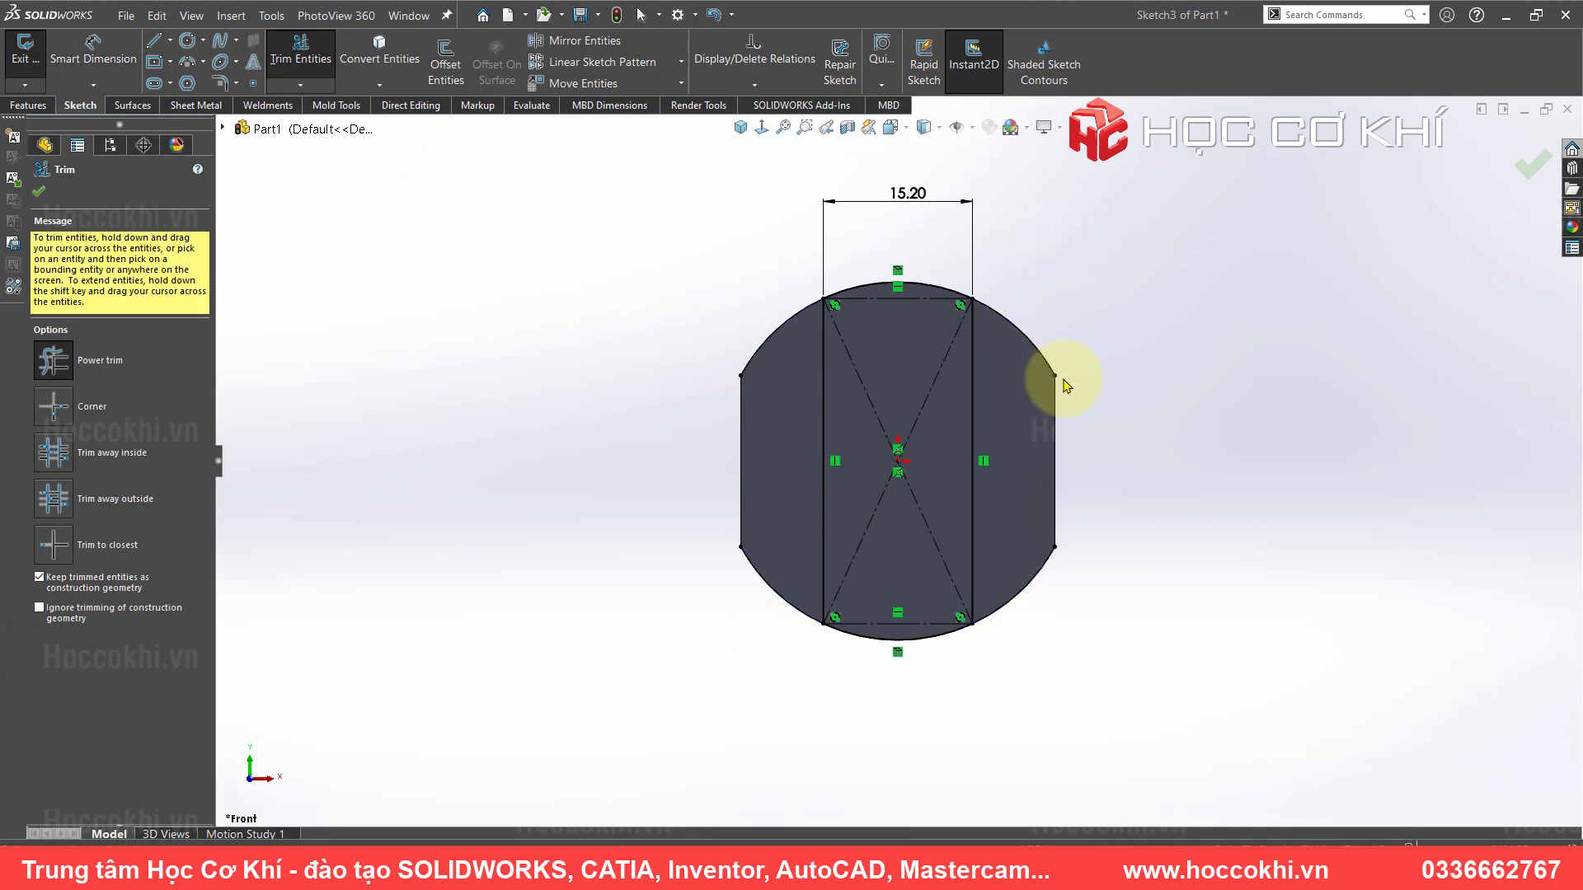
mouse_move(1065, 385)
middle_mouse_down()
mouse_move(865, 459)
mouse_move(918, 459)
middle_mouse_up()
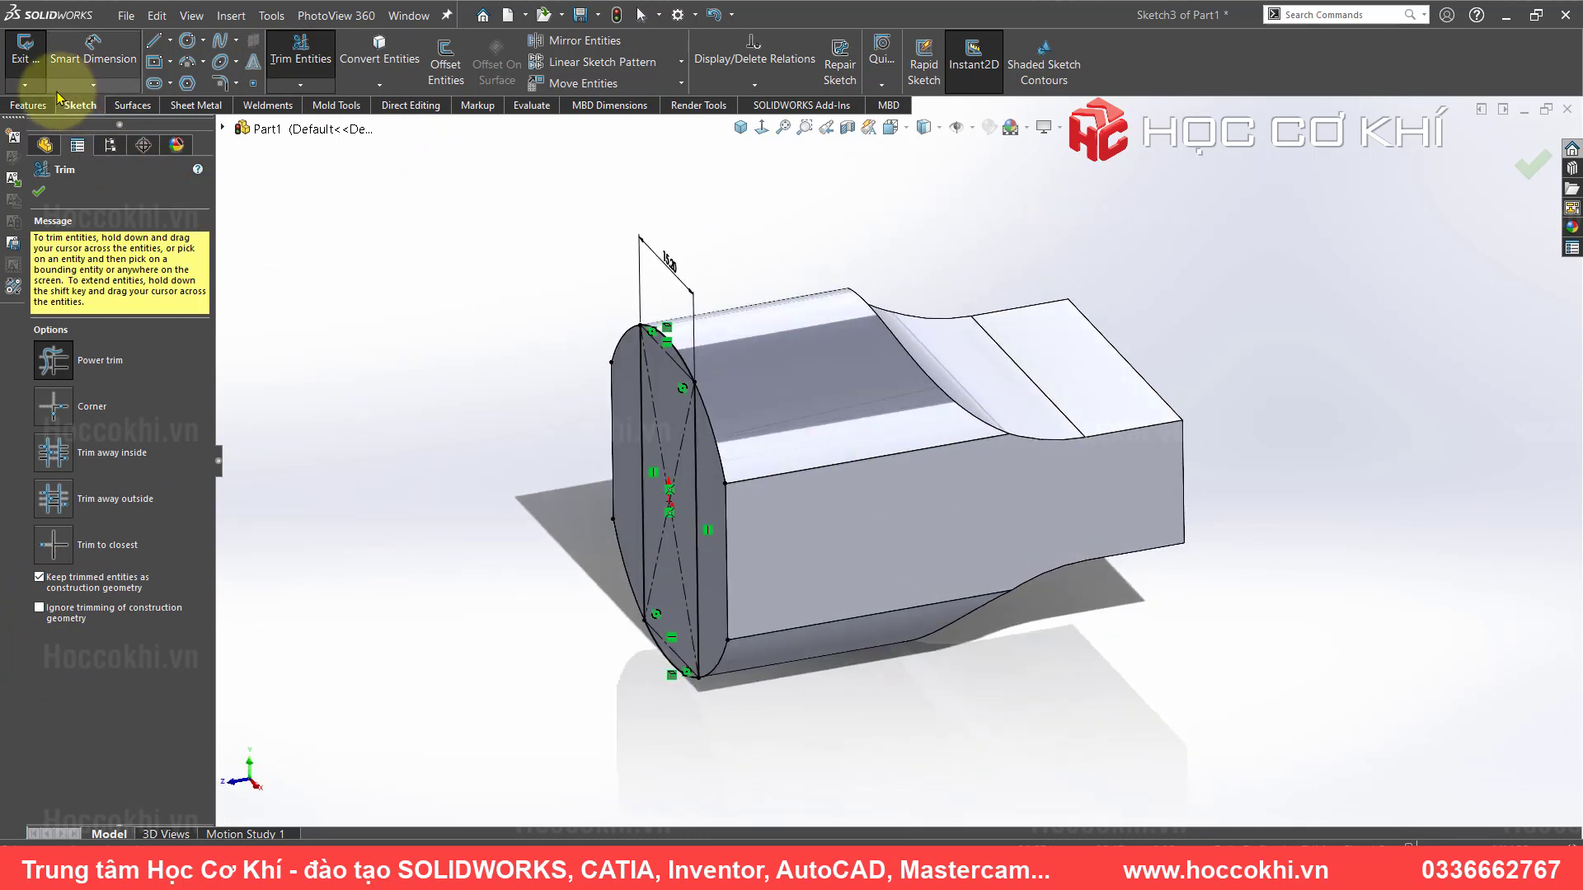
- Extrude-cut from a reversed 7.90 mm offset, Through All, with flipped side to narrow the neck
left_click(31, 105)
left_click(284, 63)
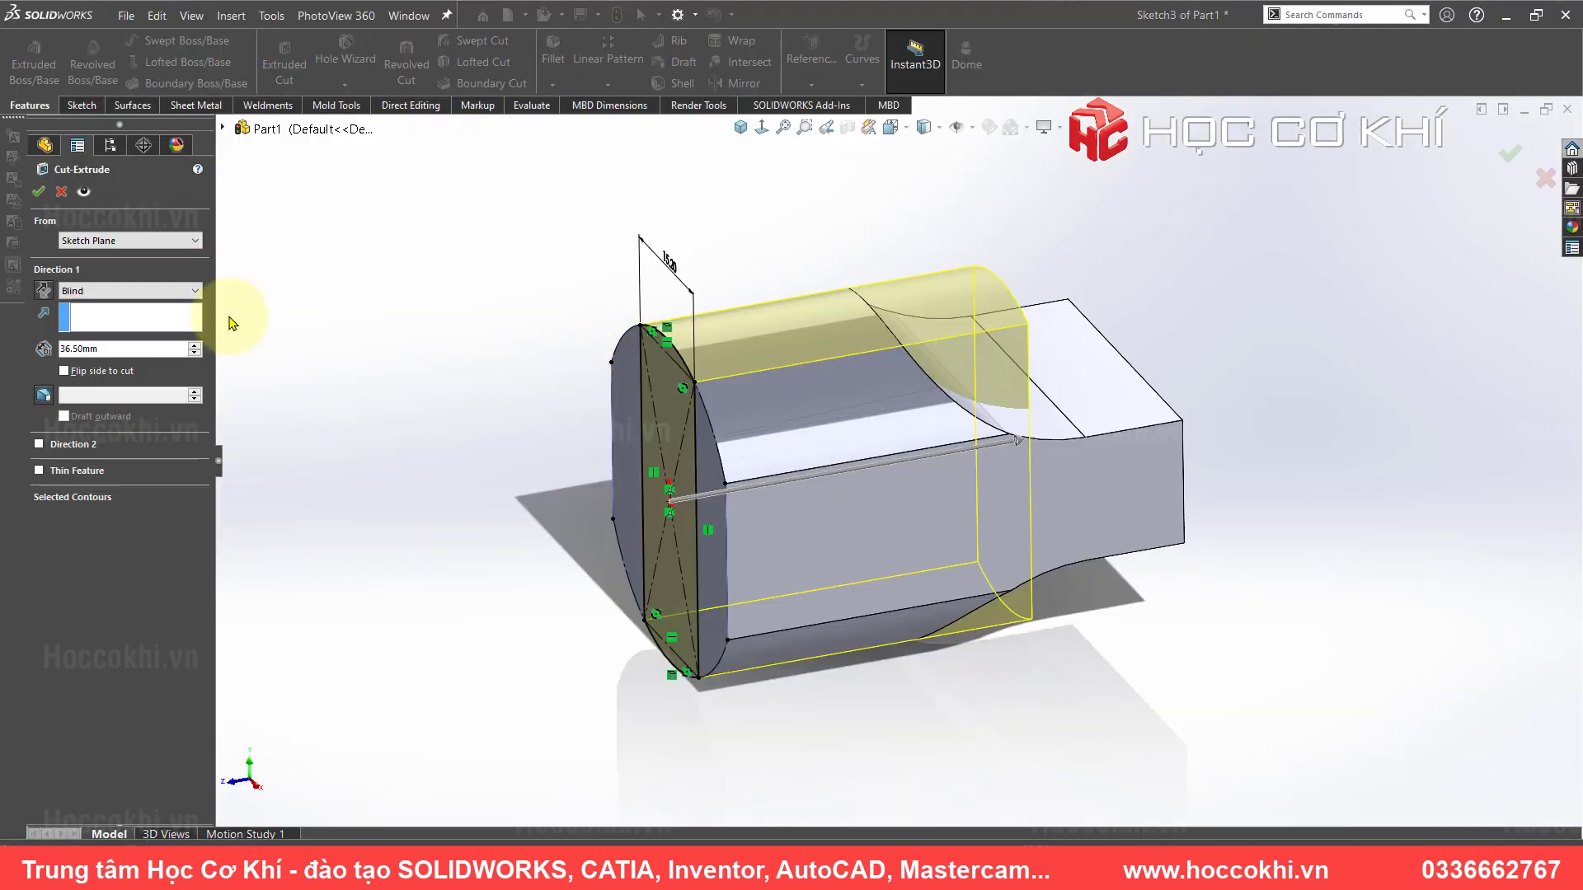
left_click(124, 240)
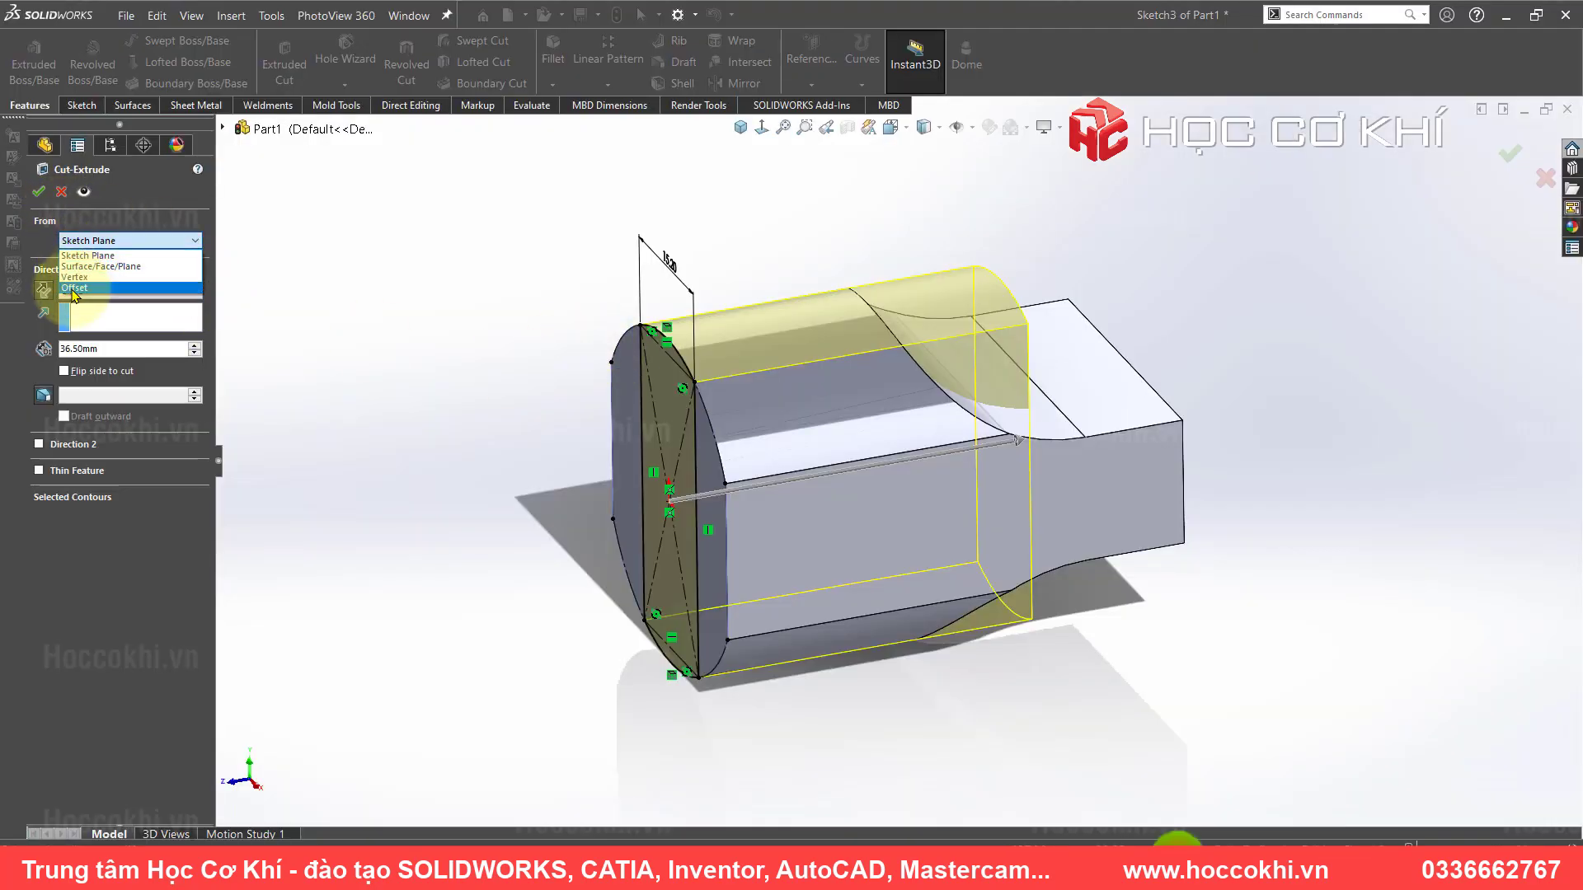
left_click(74, 288)
type("7.")
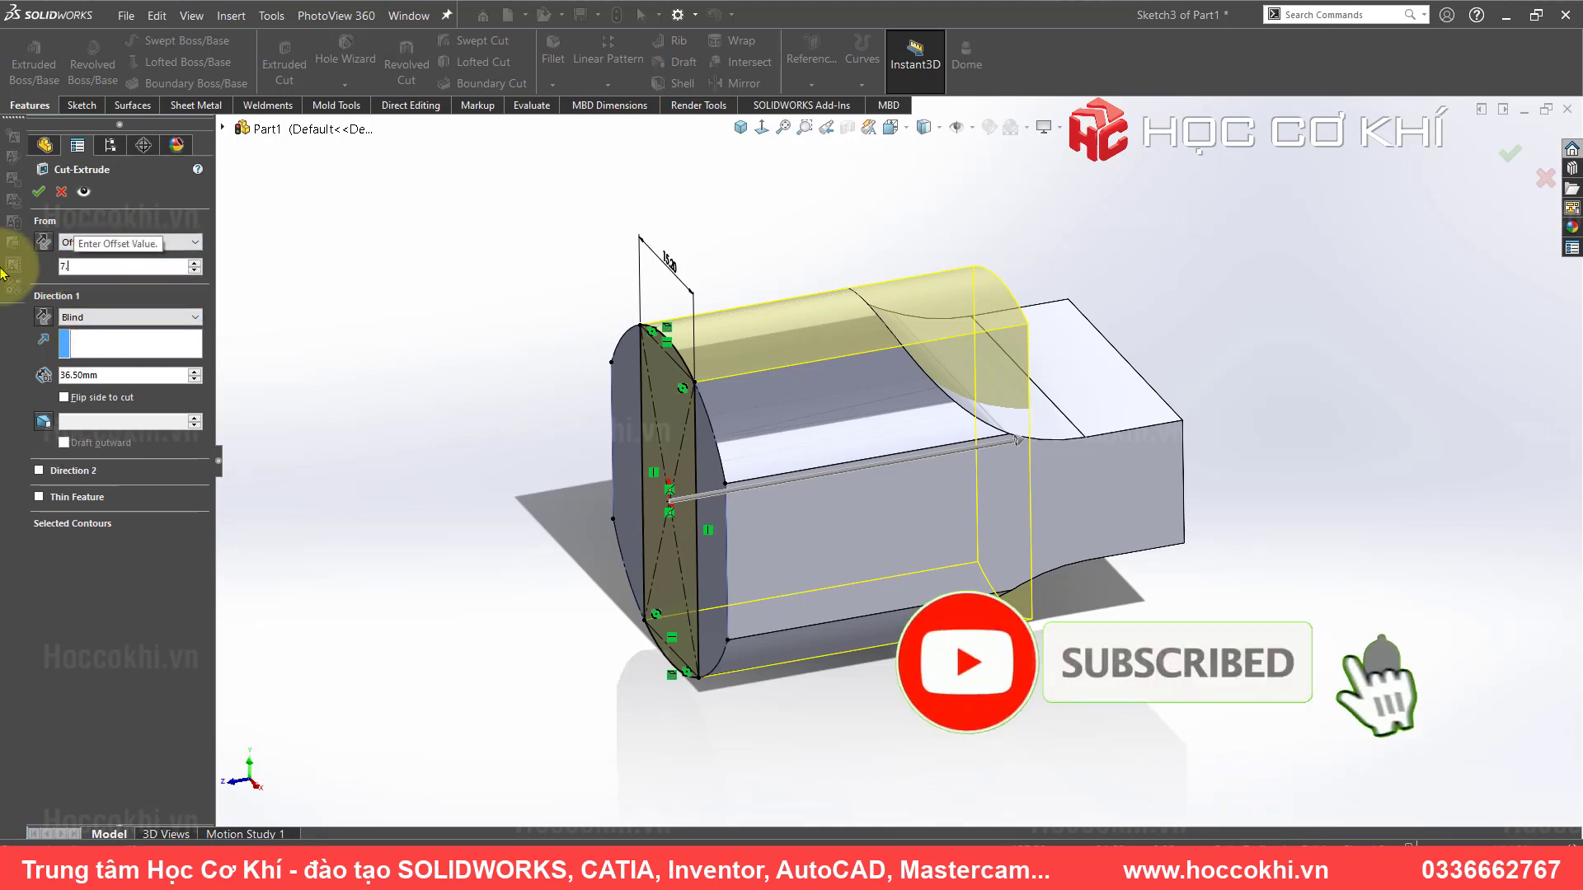
type("90")
key("Return")
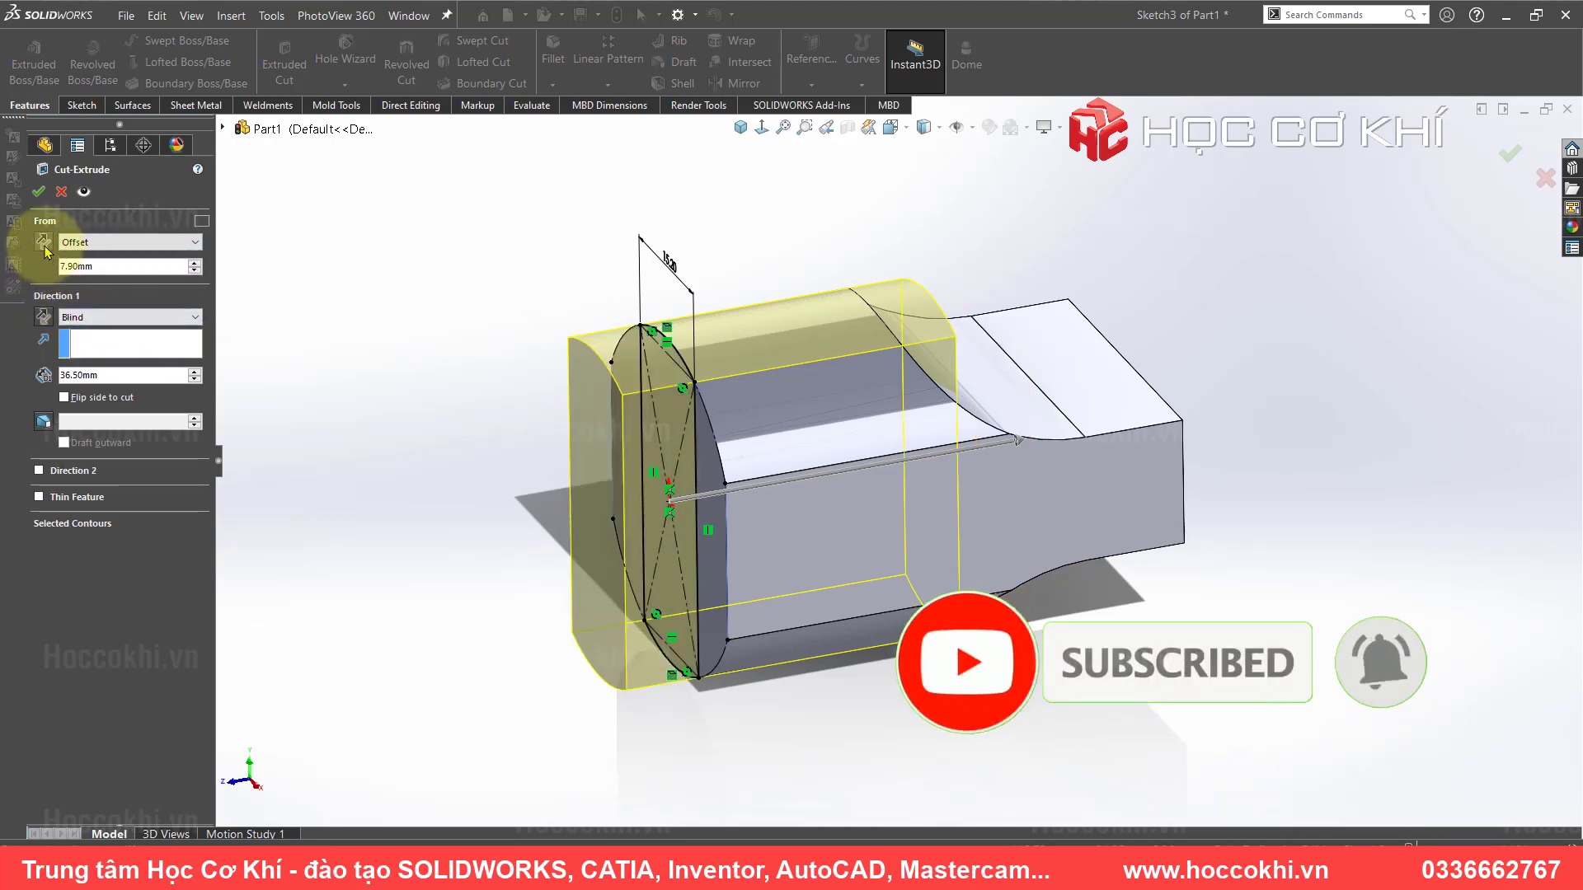
left_click(44, 245)
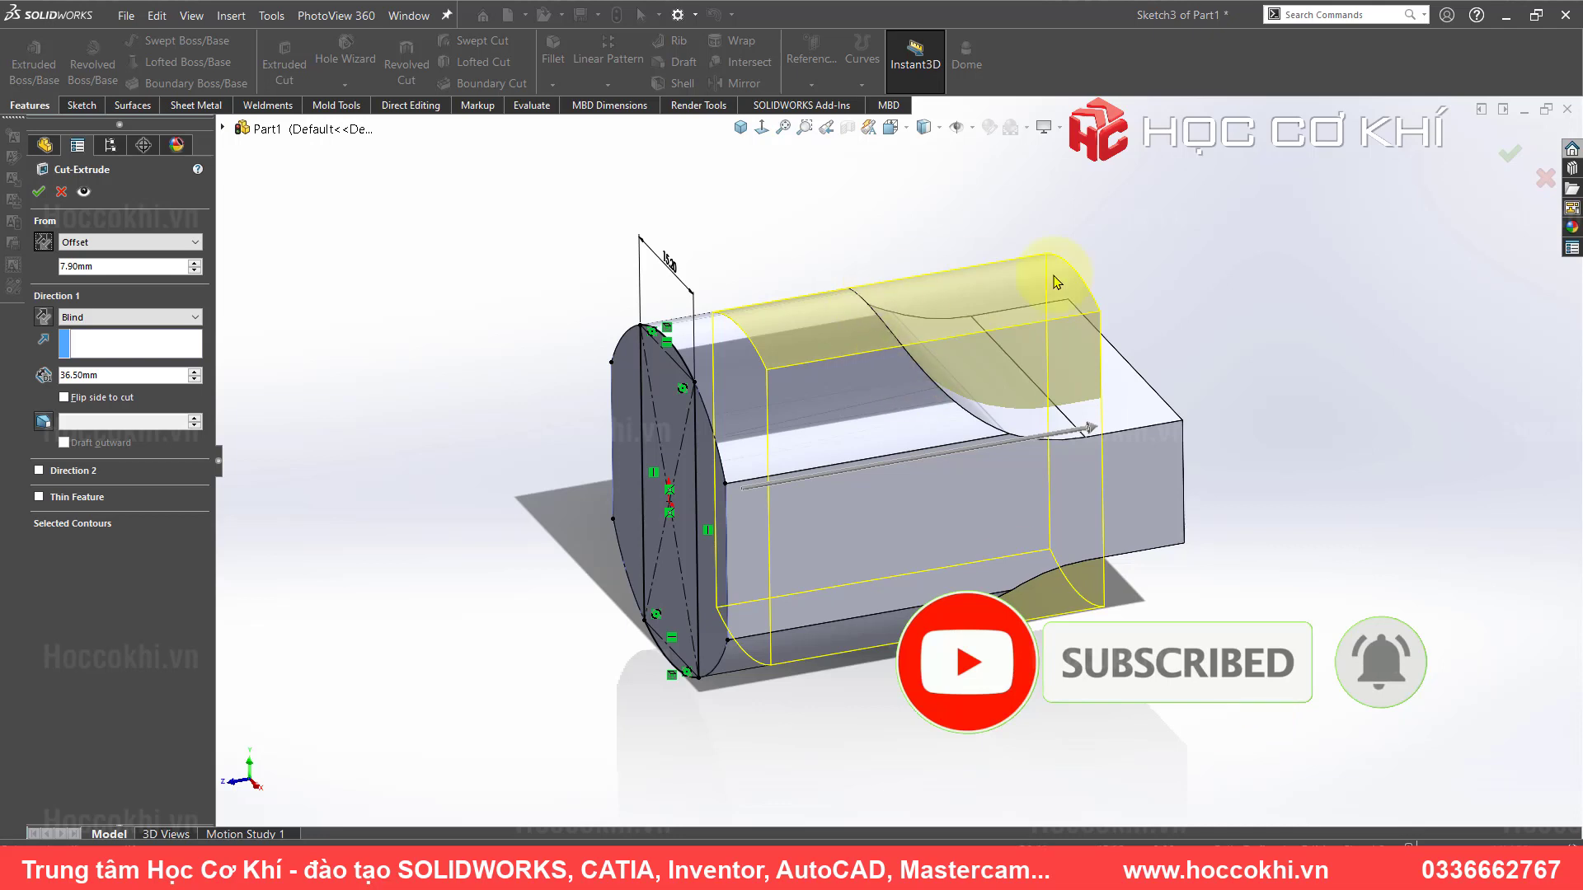
left_click(107, 318)
left_click(109, 343)
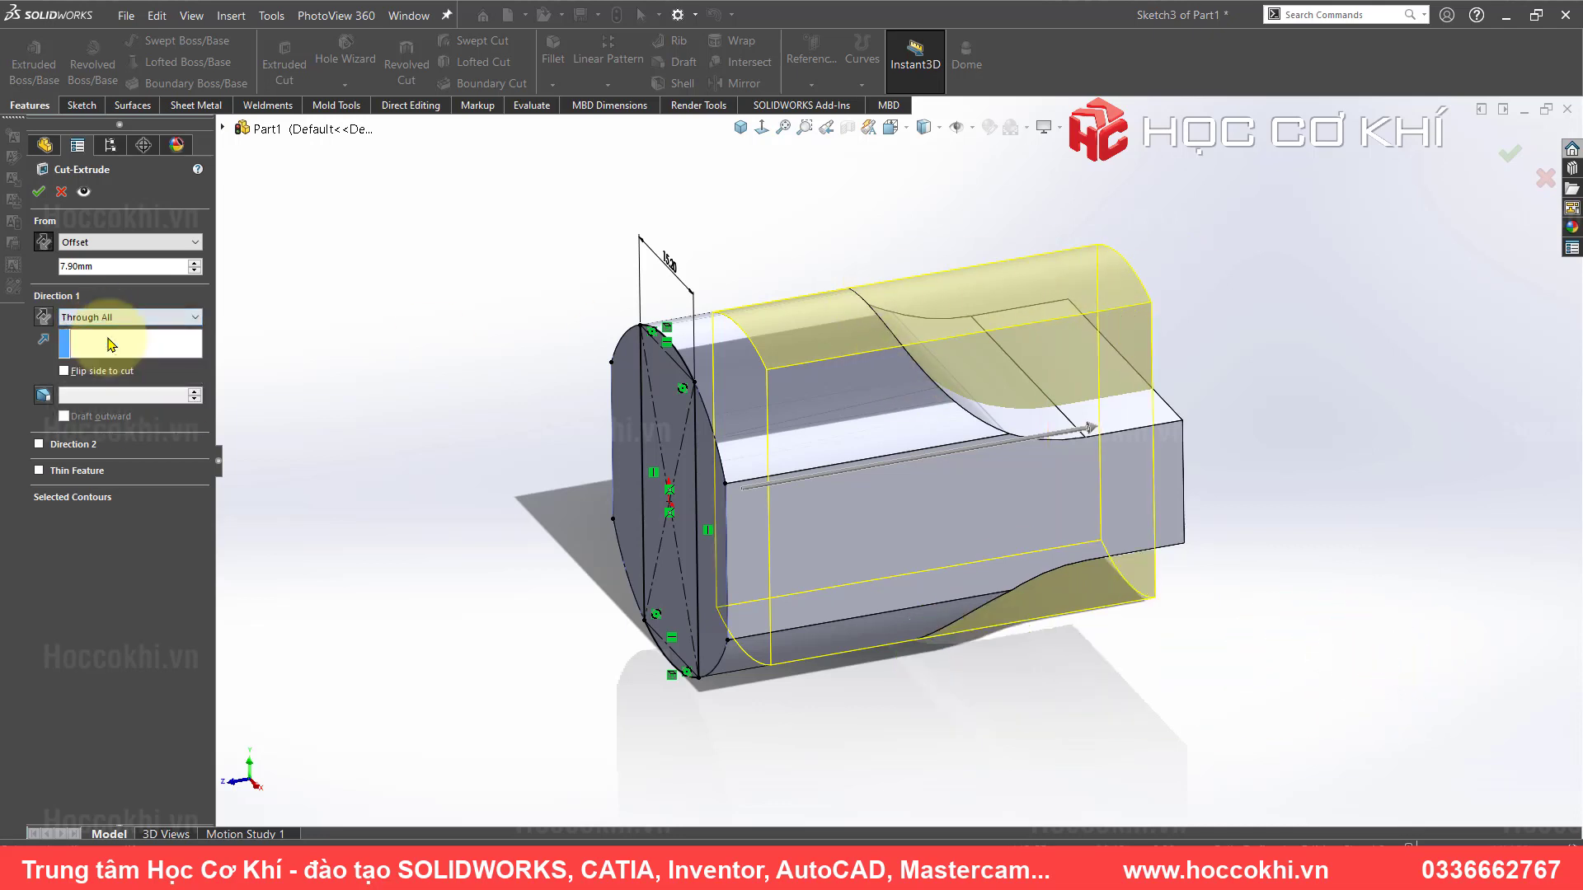
left_click(95, 374)
left_click(38, 192)
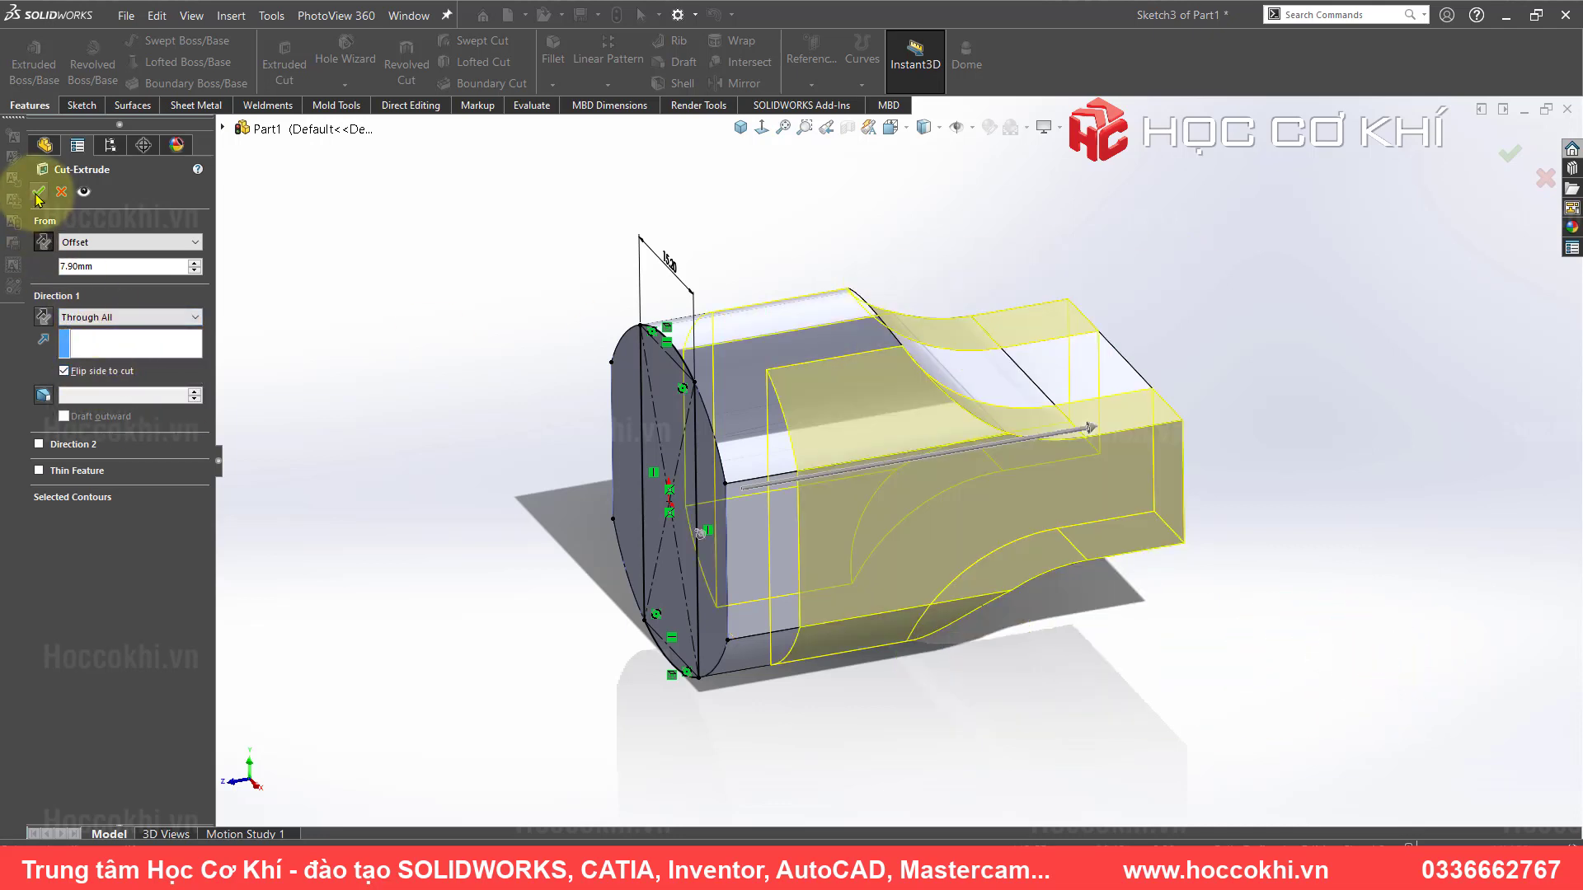
mouse_move(1059, 507)
middle_mouse_down()
mouse_move(863, 462)
mouse_move(953, 583)
mouse_move(961, 660)
mouse_move(980, 626)
mouse_move(961, 406)
mouse_move(1014, 495)
middle_mouse_up()
- Pan the Photos plug drawing down to the lower view and back up to the SECTION view
key("alt+Tab")
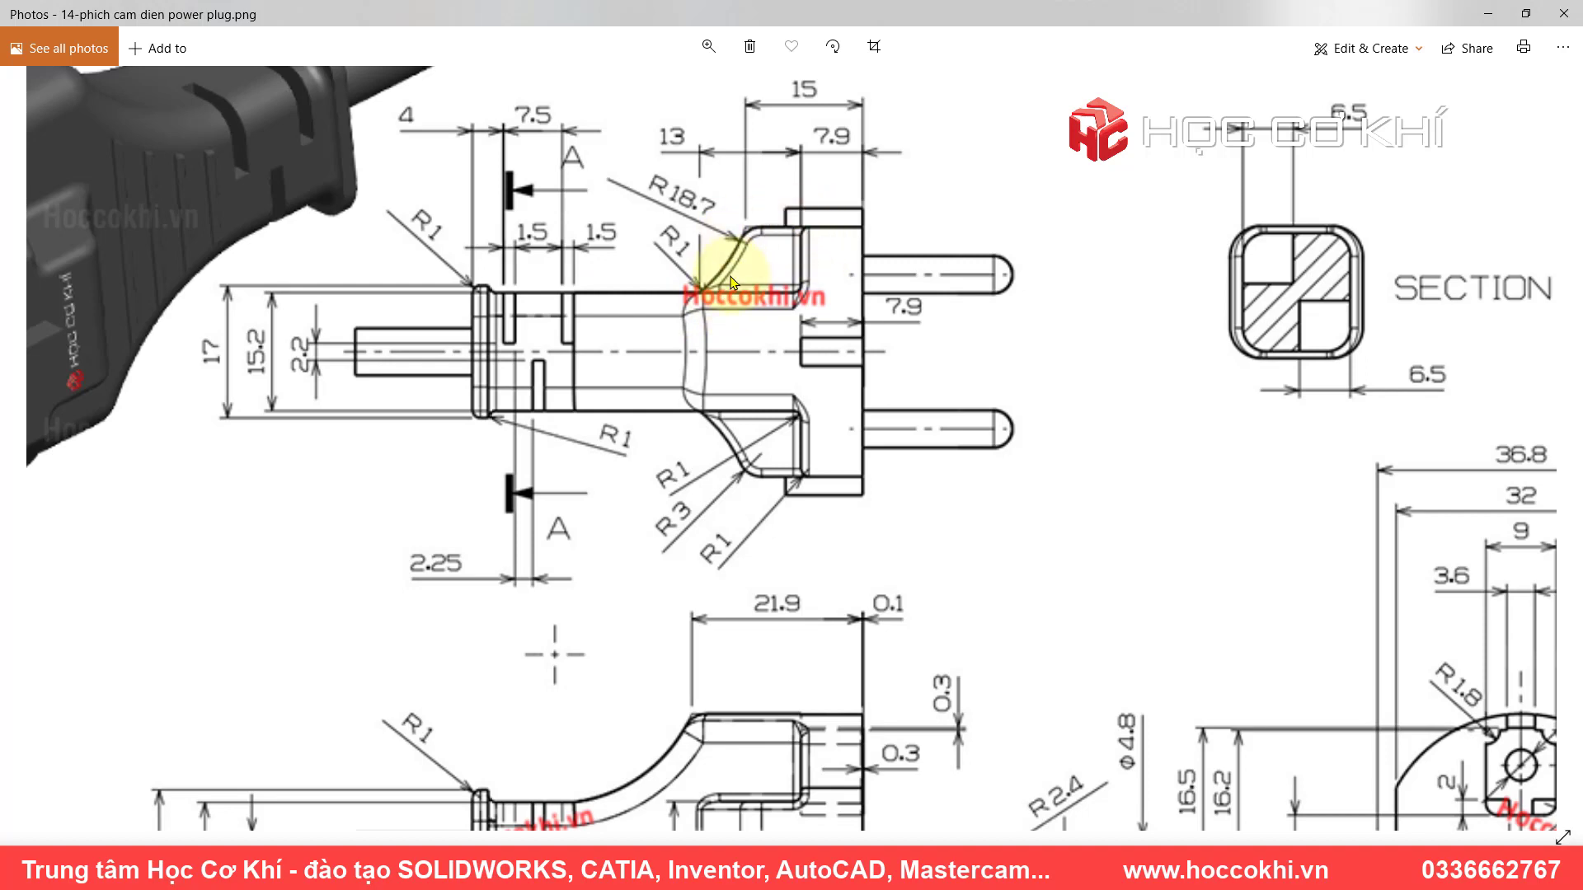
left_click_drag(807, 678, 792, 363)
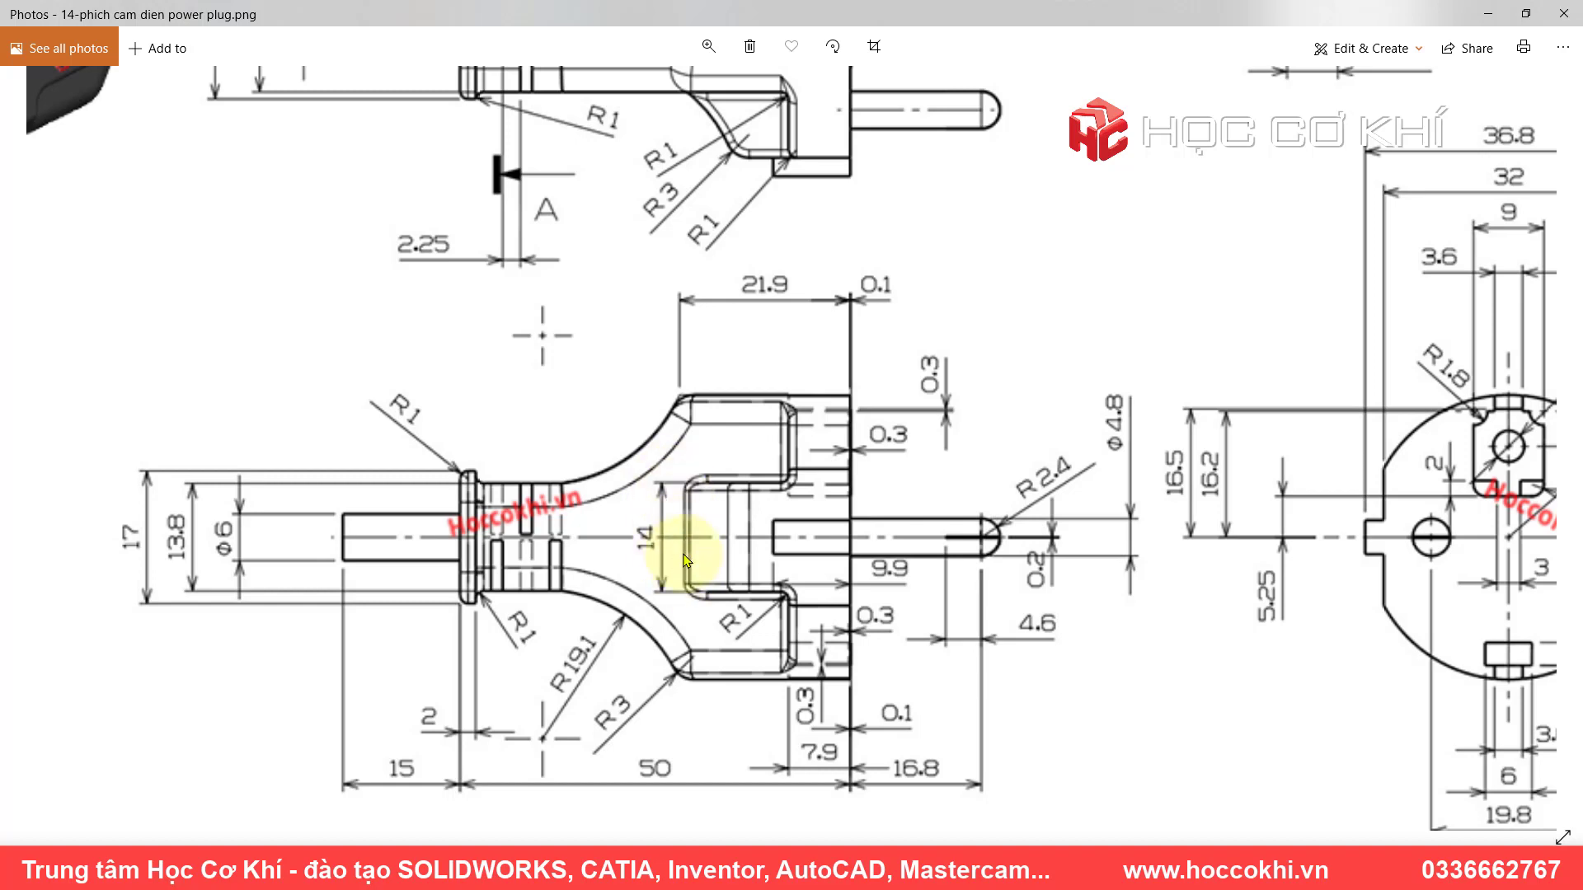
scroll(693, 536, "up", 3)
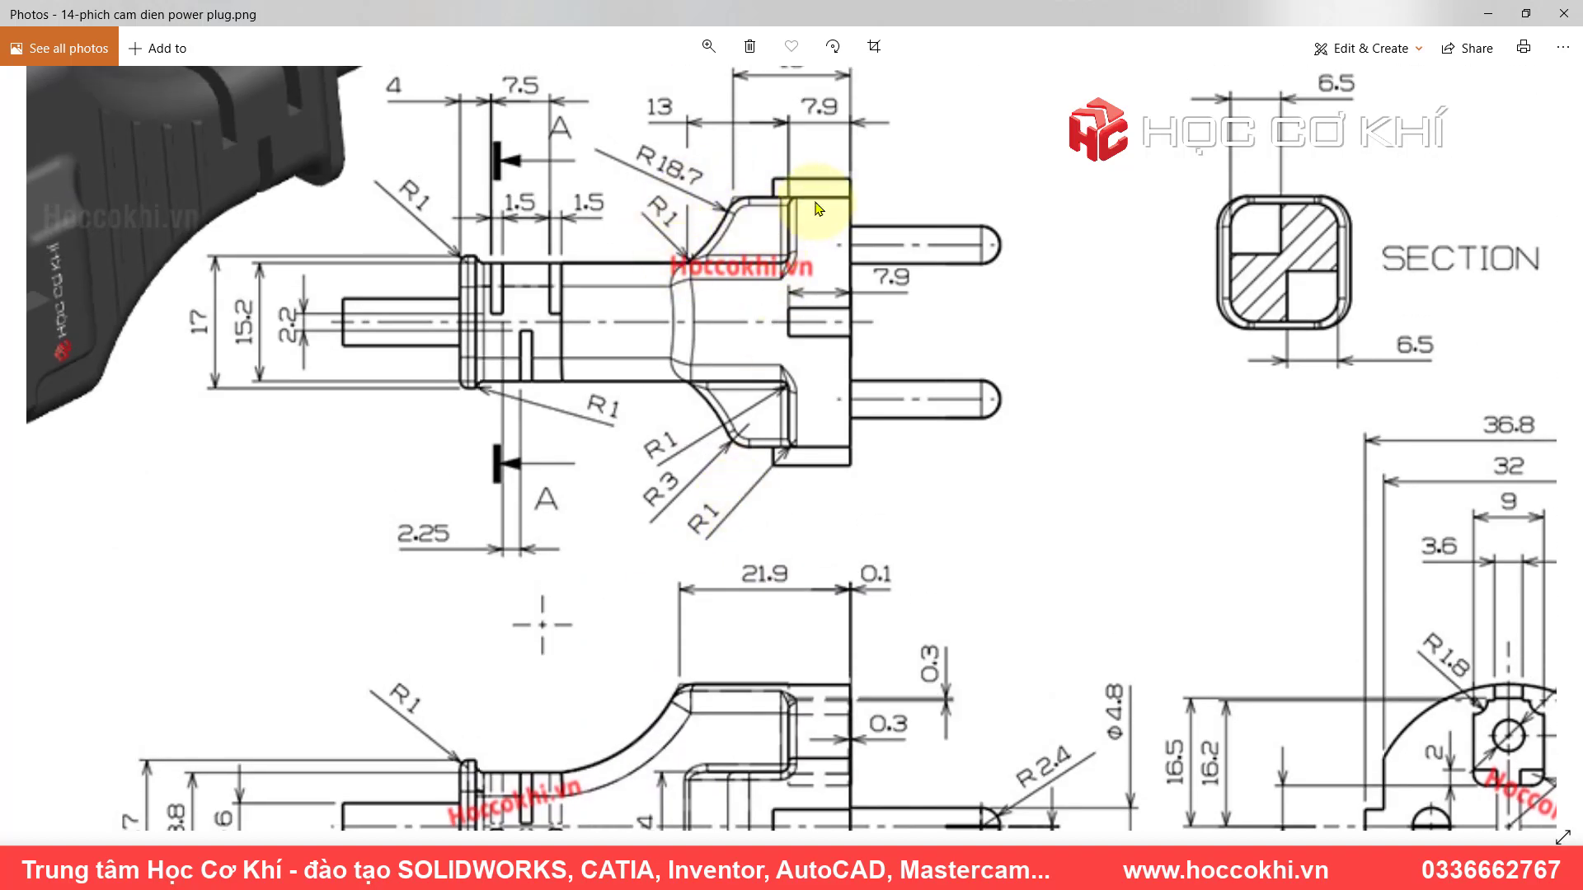
- Open a new sketch on the Top Plane, viewed normal to it
key("alt+Tab")
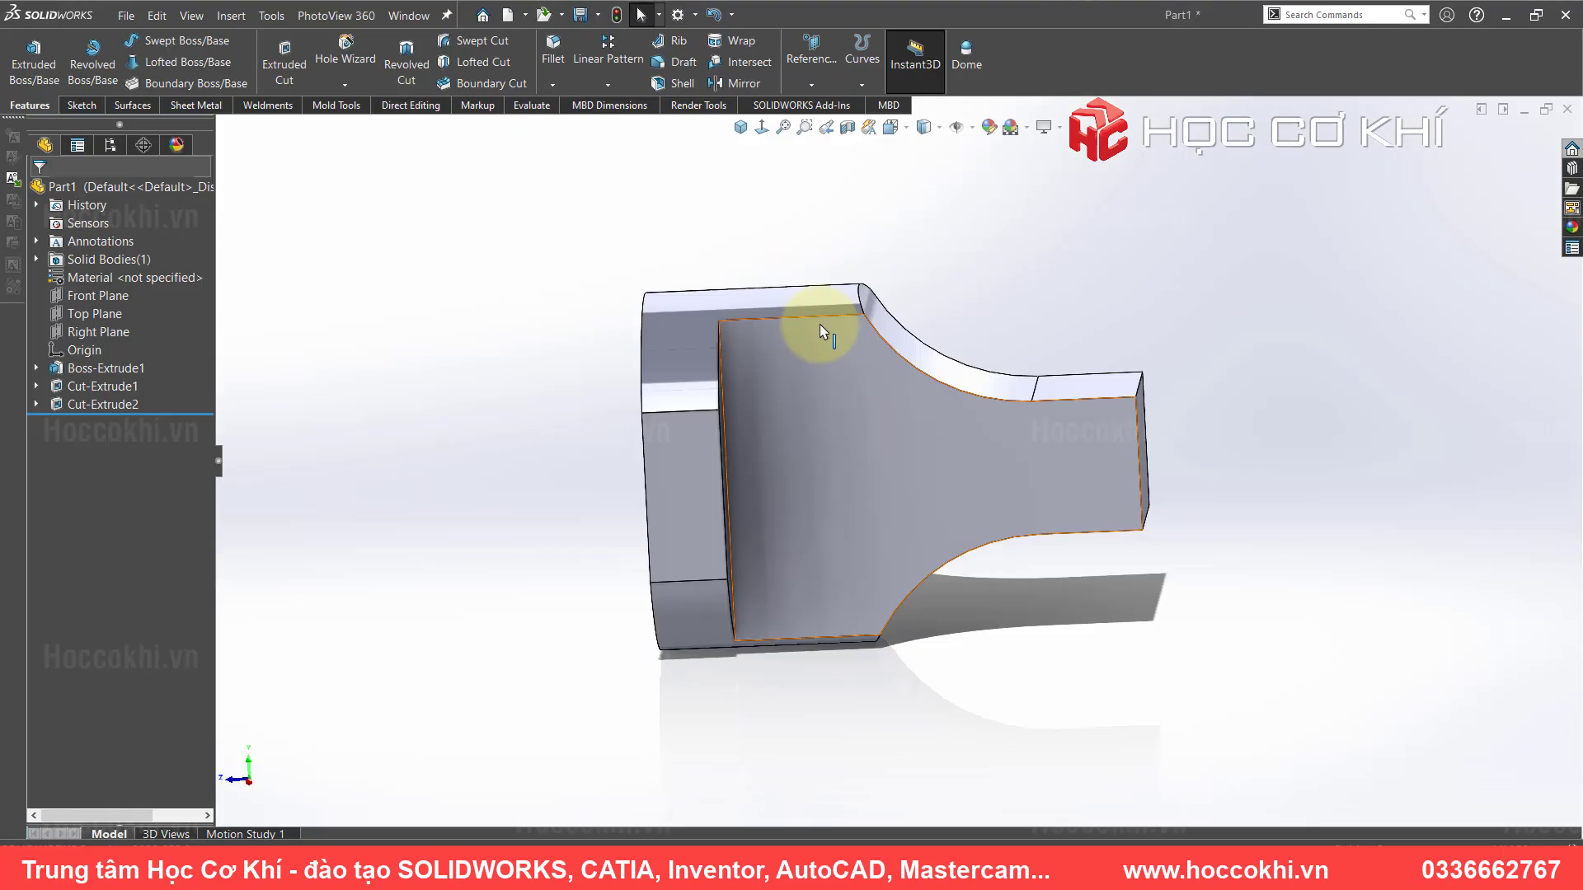
mouse_move(601, 283)
middle_mouse_down()
mouse_move(895, 373)
mouse_move(742, 478)
middle_mouse_up()
left_click(94, 313)
mouse_move(930, 321)
middle_mouse_down()
mouse_move(912, 583)
mouse_move(890, 452)
mouse_move(565, 283)
middle_mouse_up()
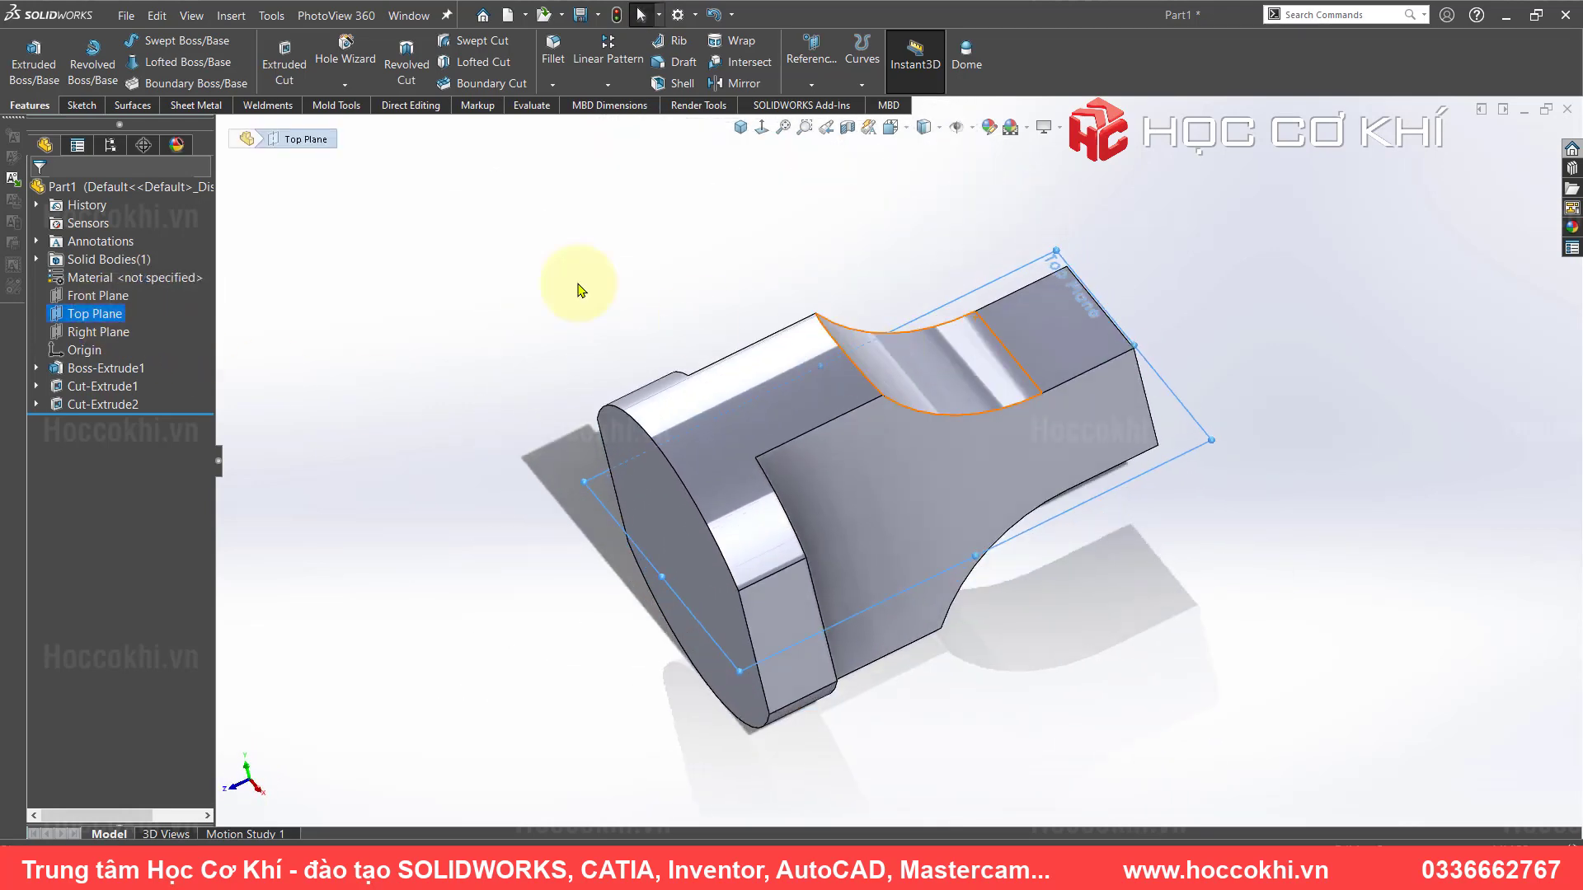
right_click(95, 314)
left_click(218, 284)
left_click(762, 125)
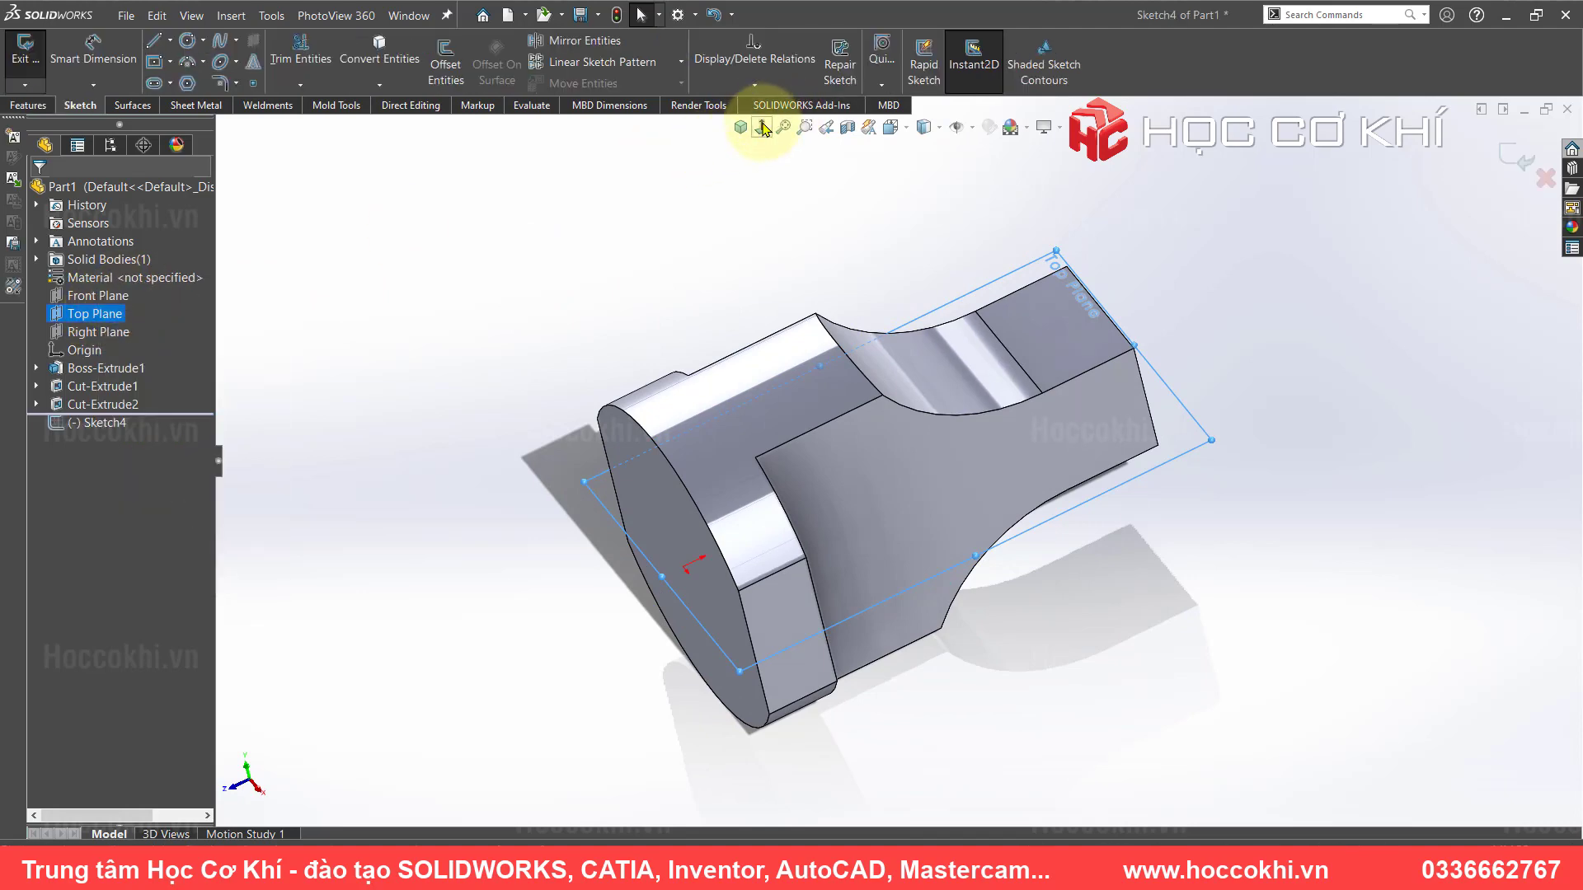
- Draw a 50 mm vertical line up from the base and make it a construction centreline
right_click_drag(601, 277, 544, 276)
scroll(846, 484, "down", 2)
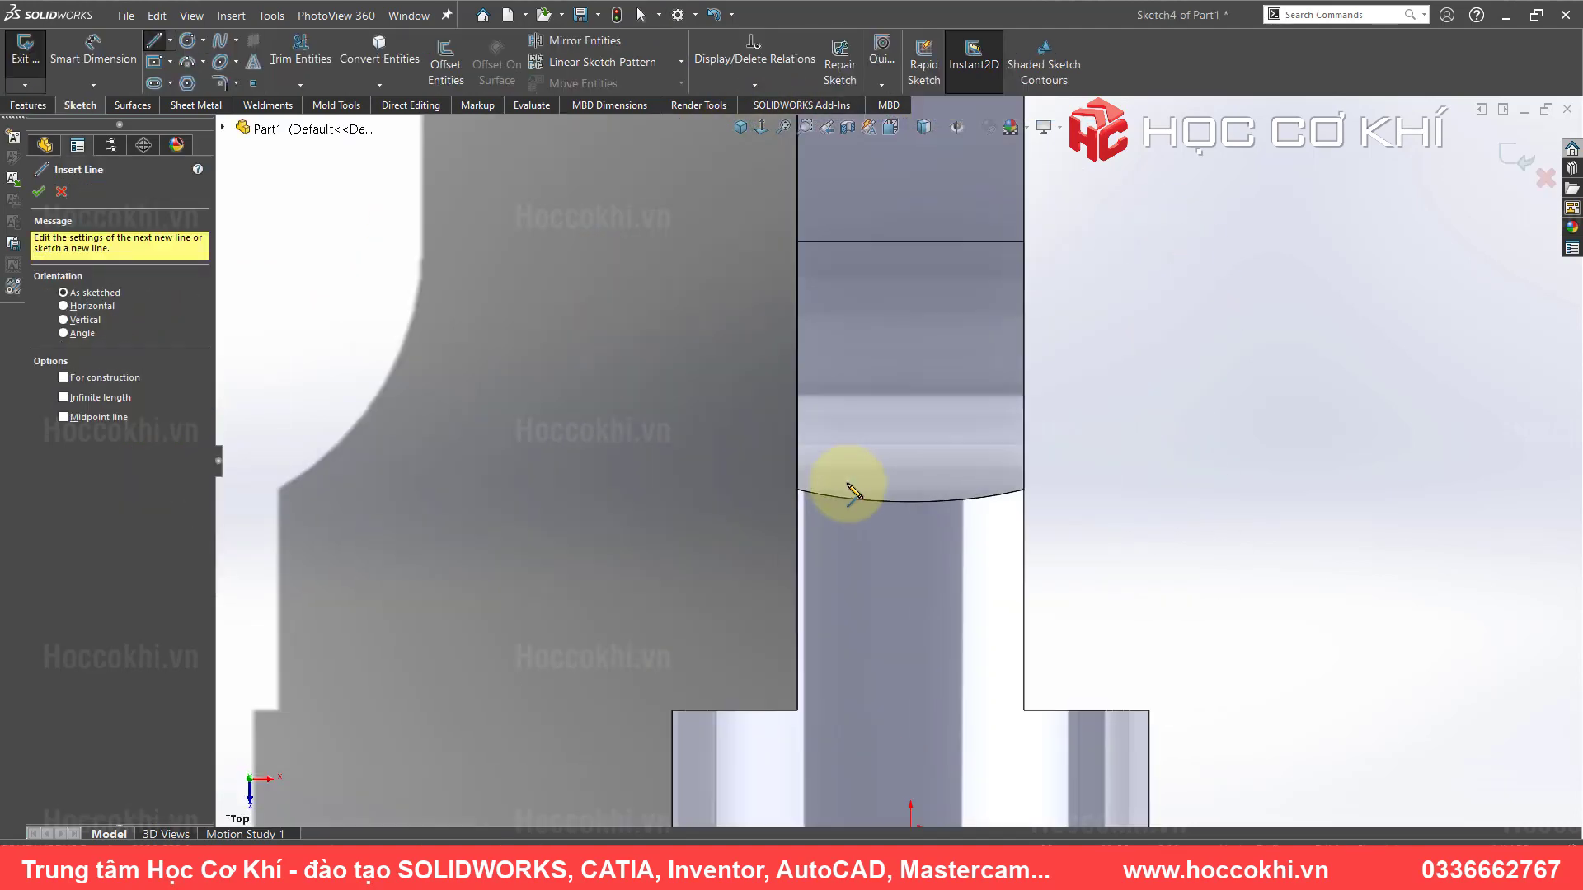
scroll(924, 554, "down", 2)
scroll(952, 699, "up", 5)
left_click(910, 671)
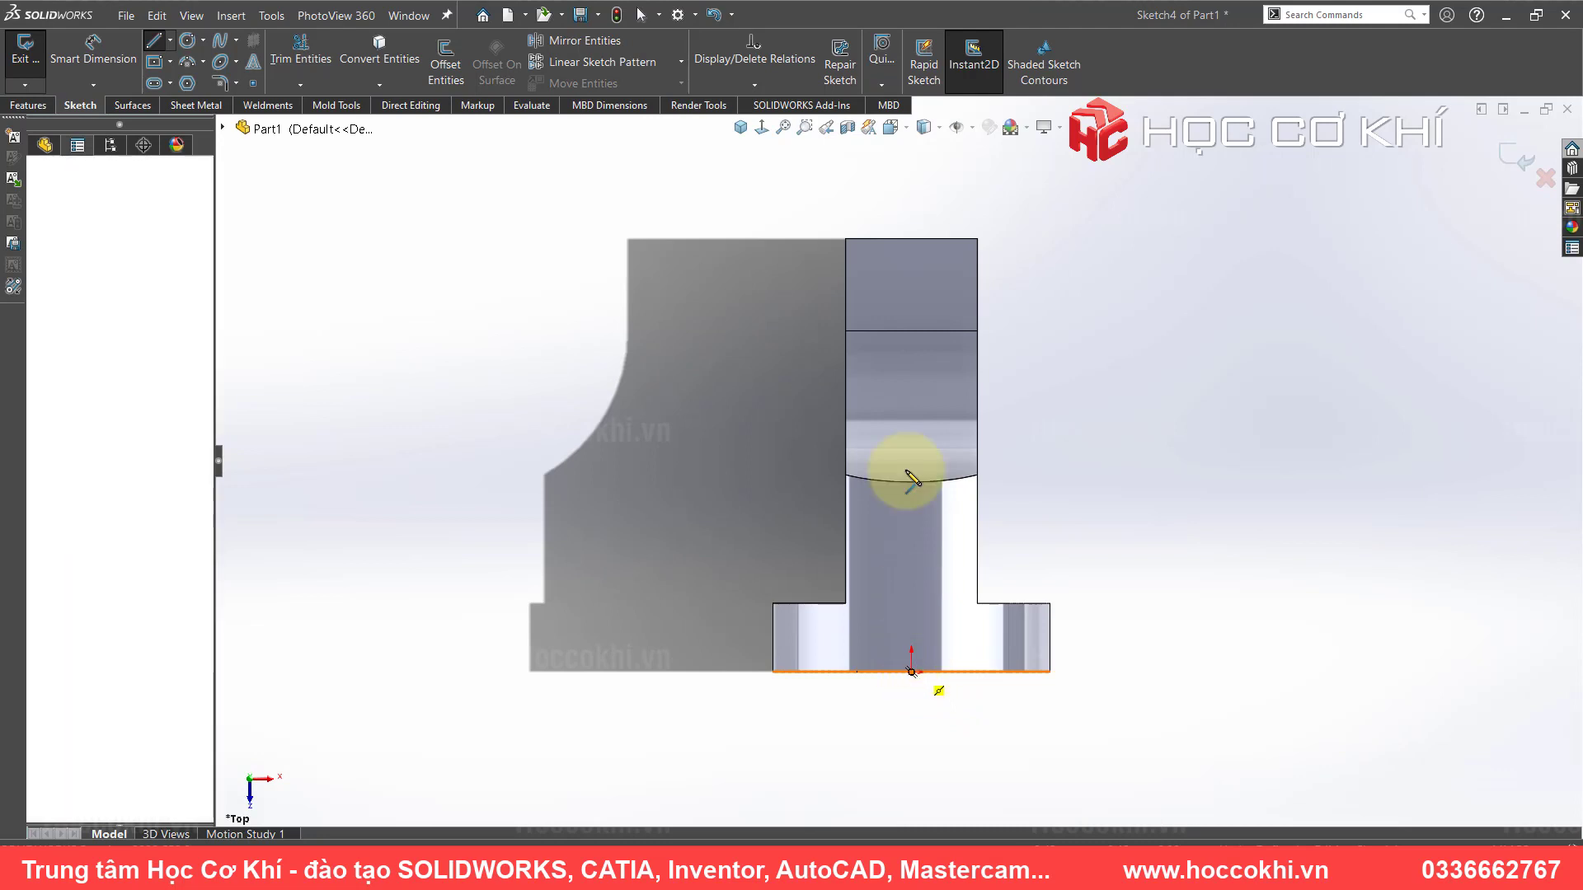
left_click(917, 240)
key("Escape")
left_click(912, 305)
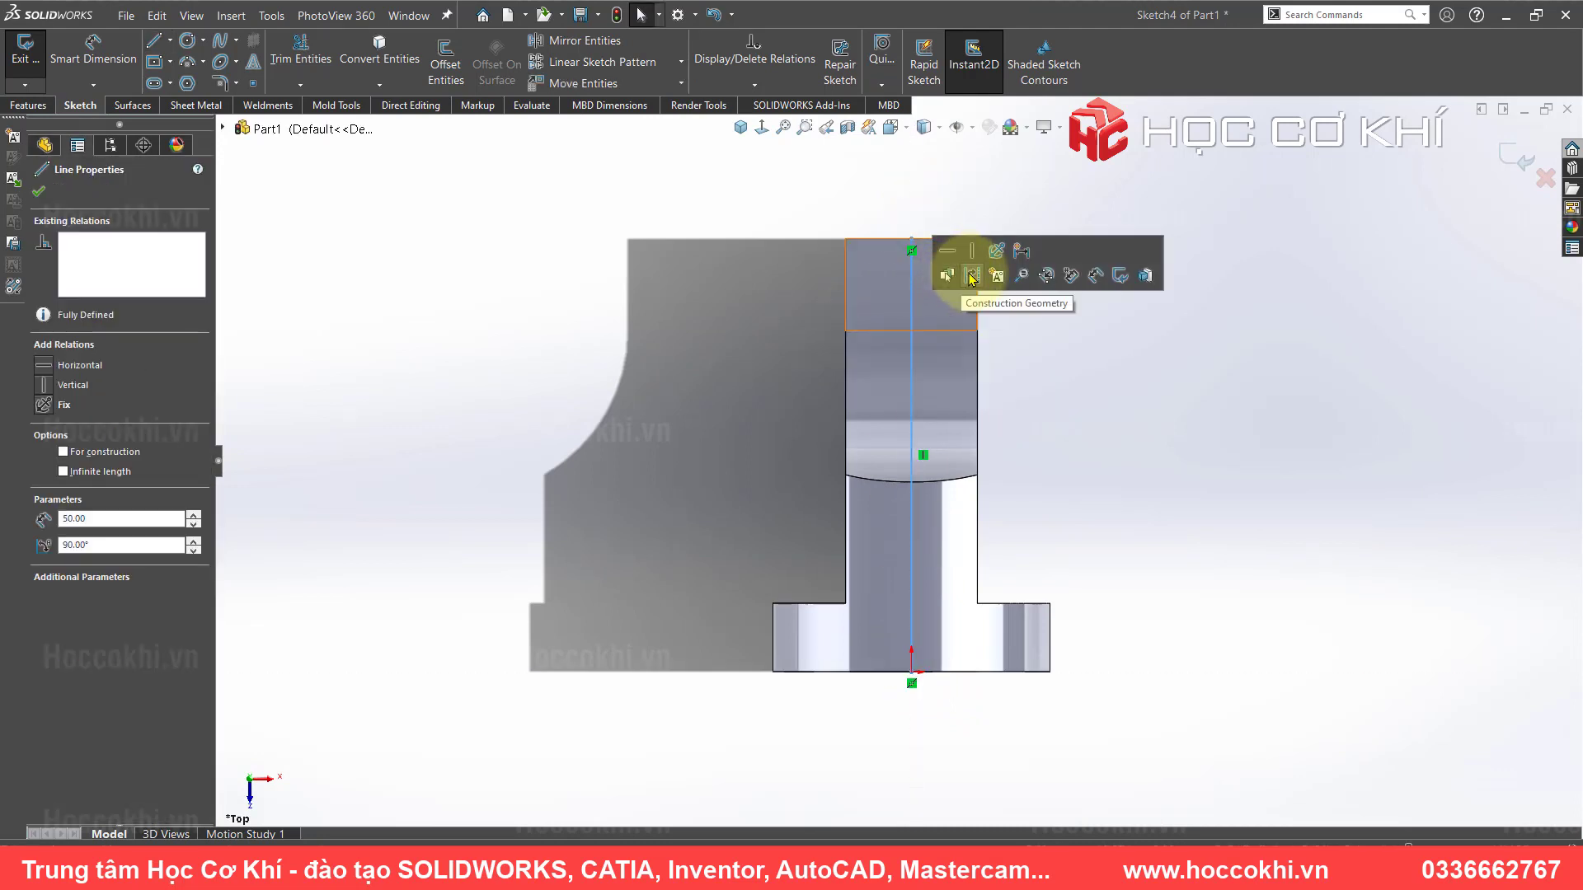
left_click(972, 275)
- Draw a closed profile of a short line, tangent arc and two lines beside the centreline
left_click(154, 40)
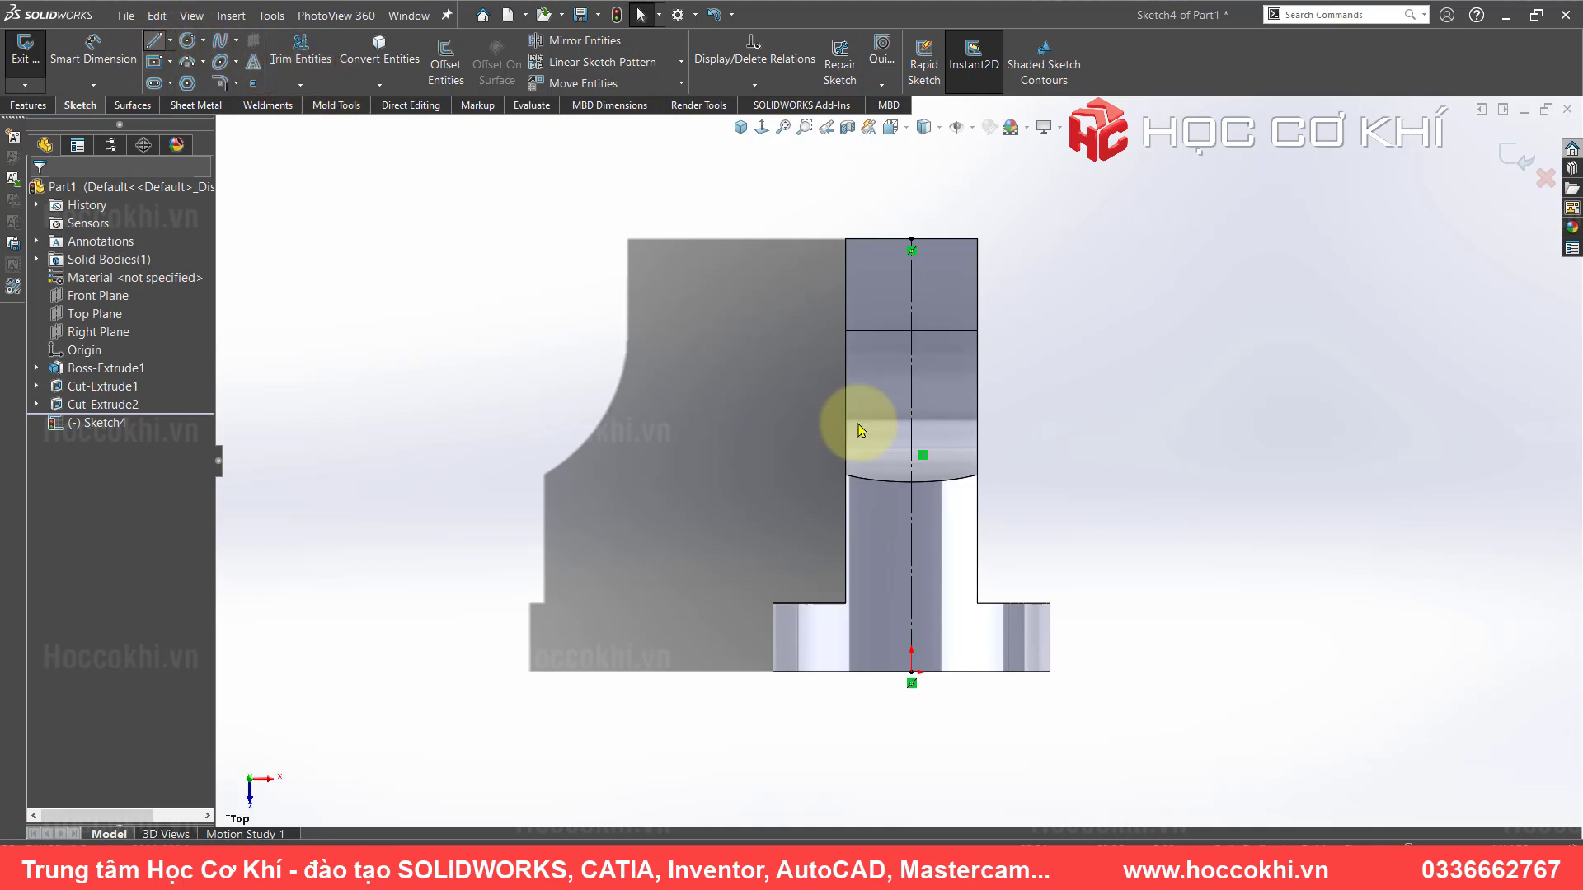
scroll(1025, 608, "down", 3)
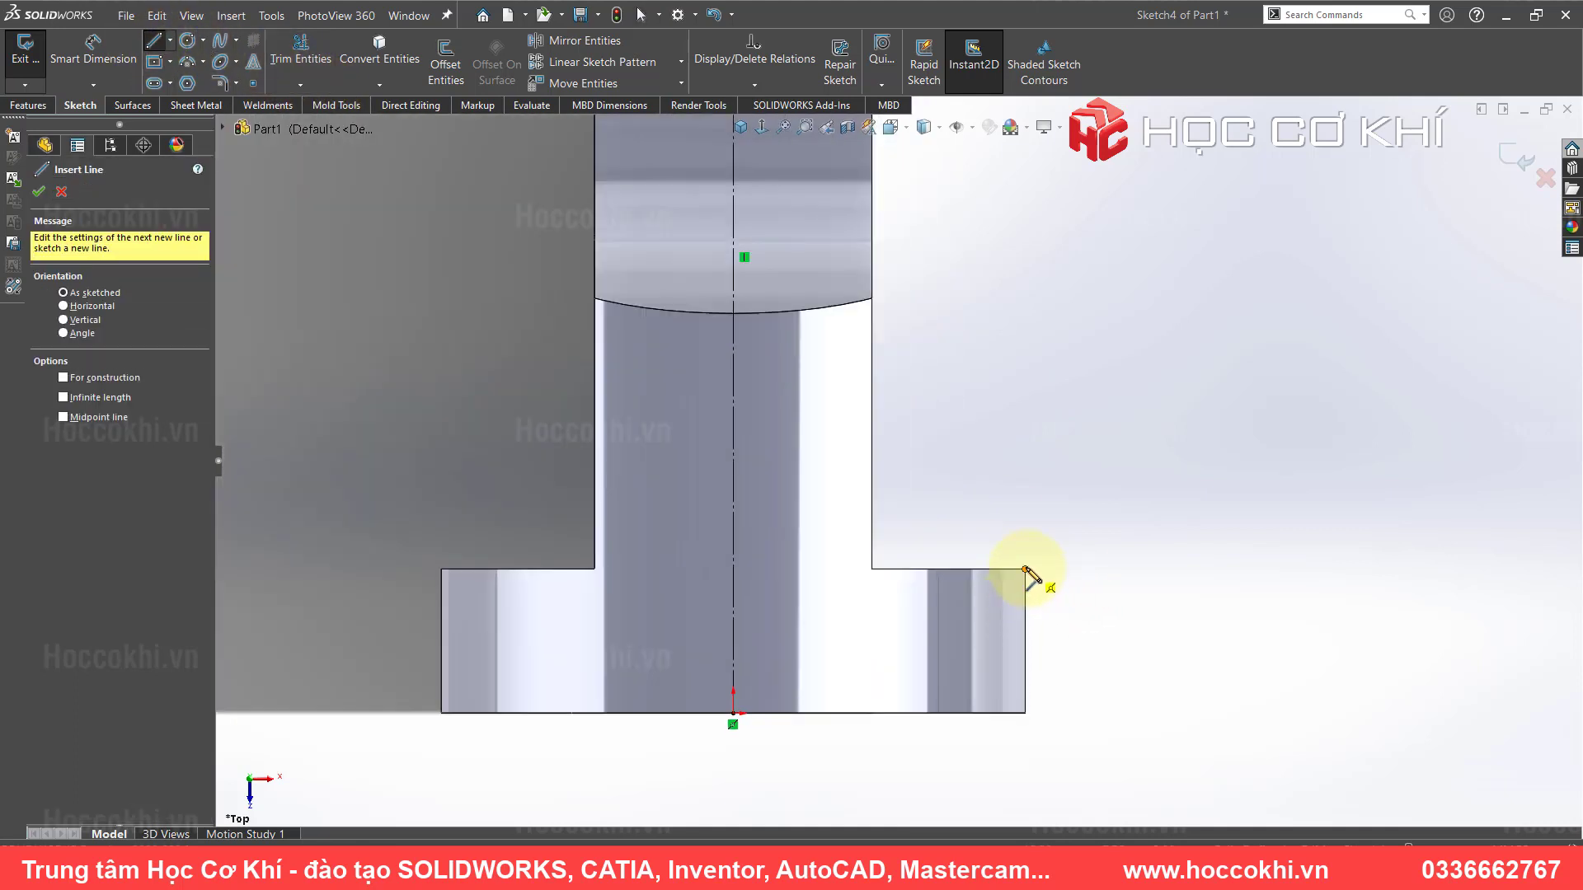
left_click(1026, 569)
left_click(1026, 512)
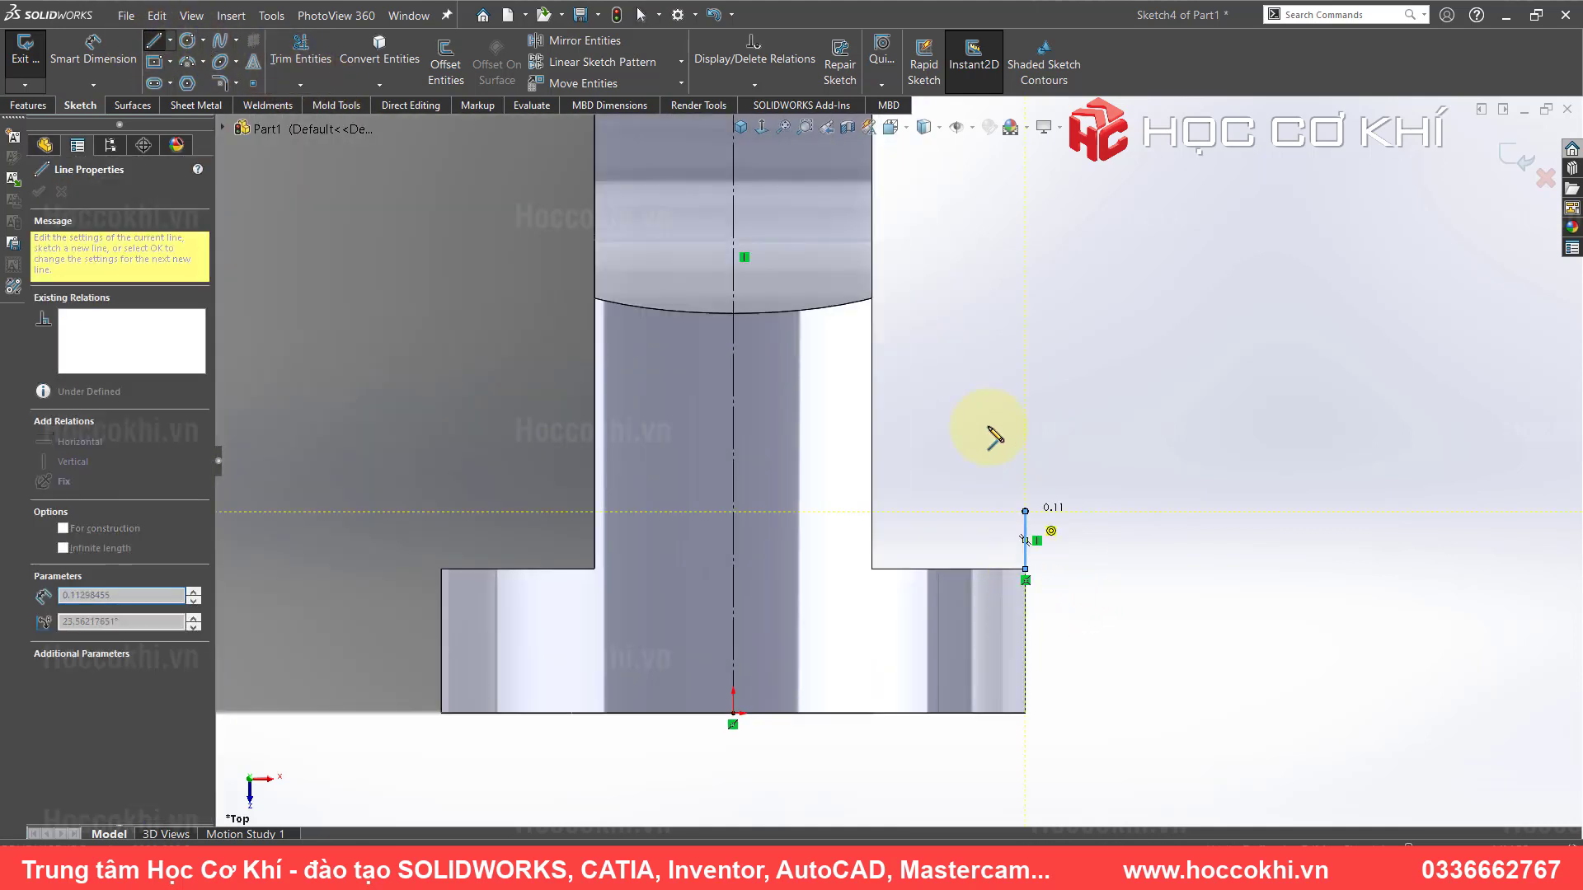
key("a")
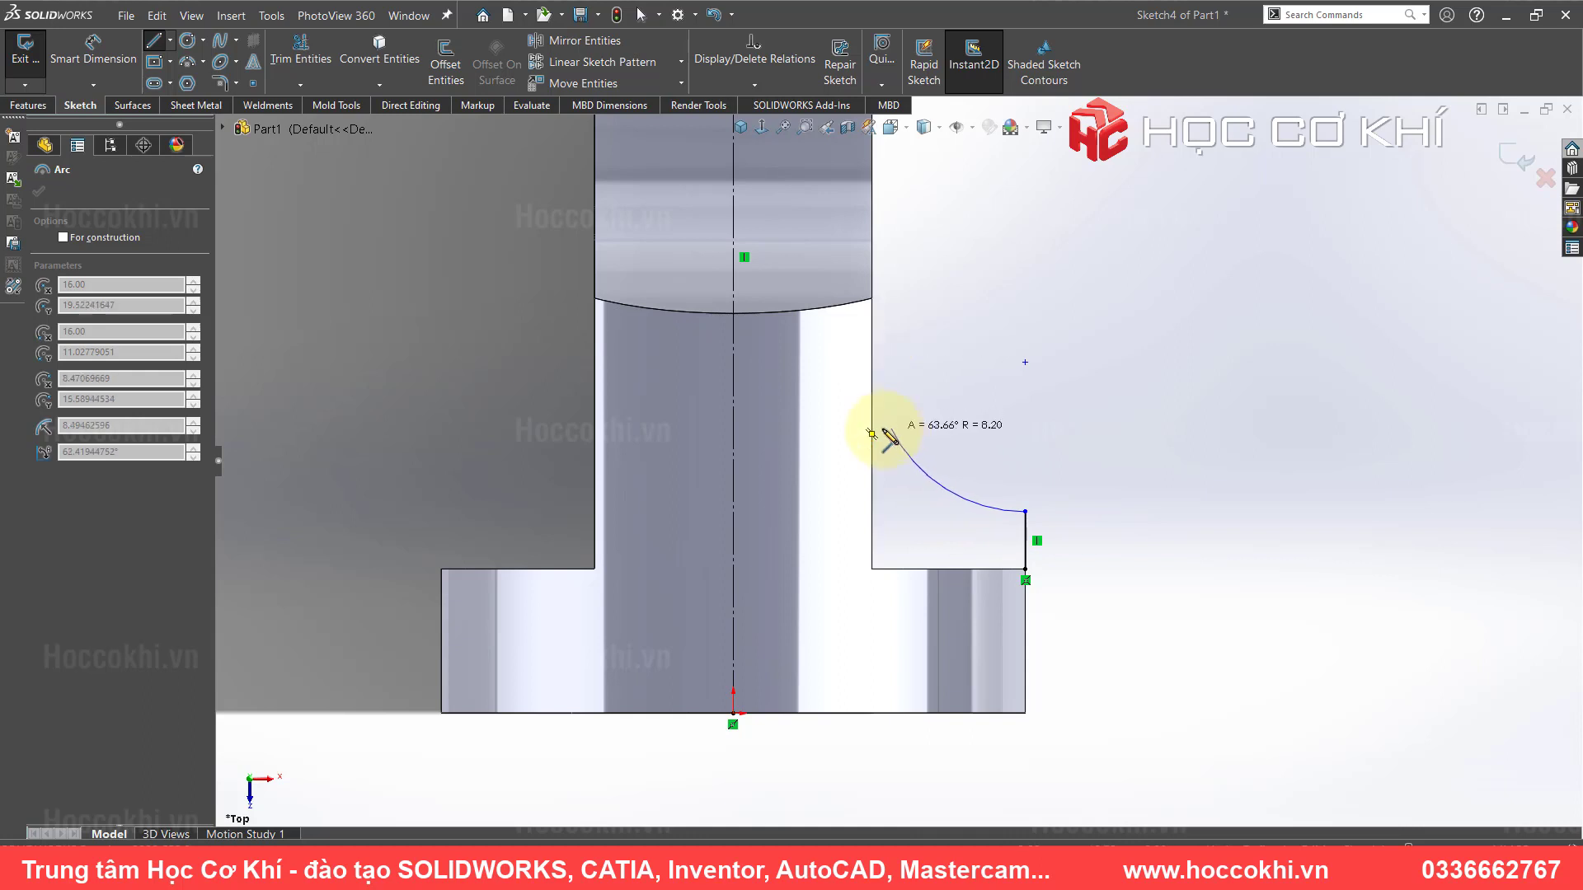
left_click(873, 358)
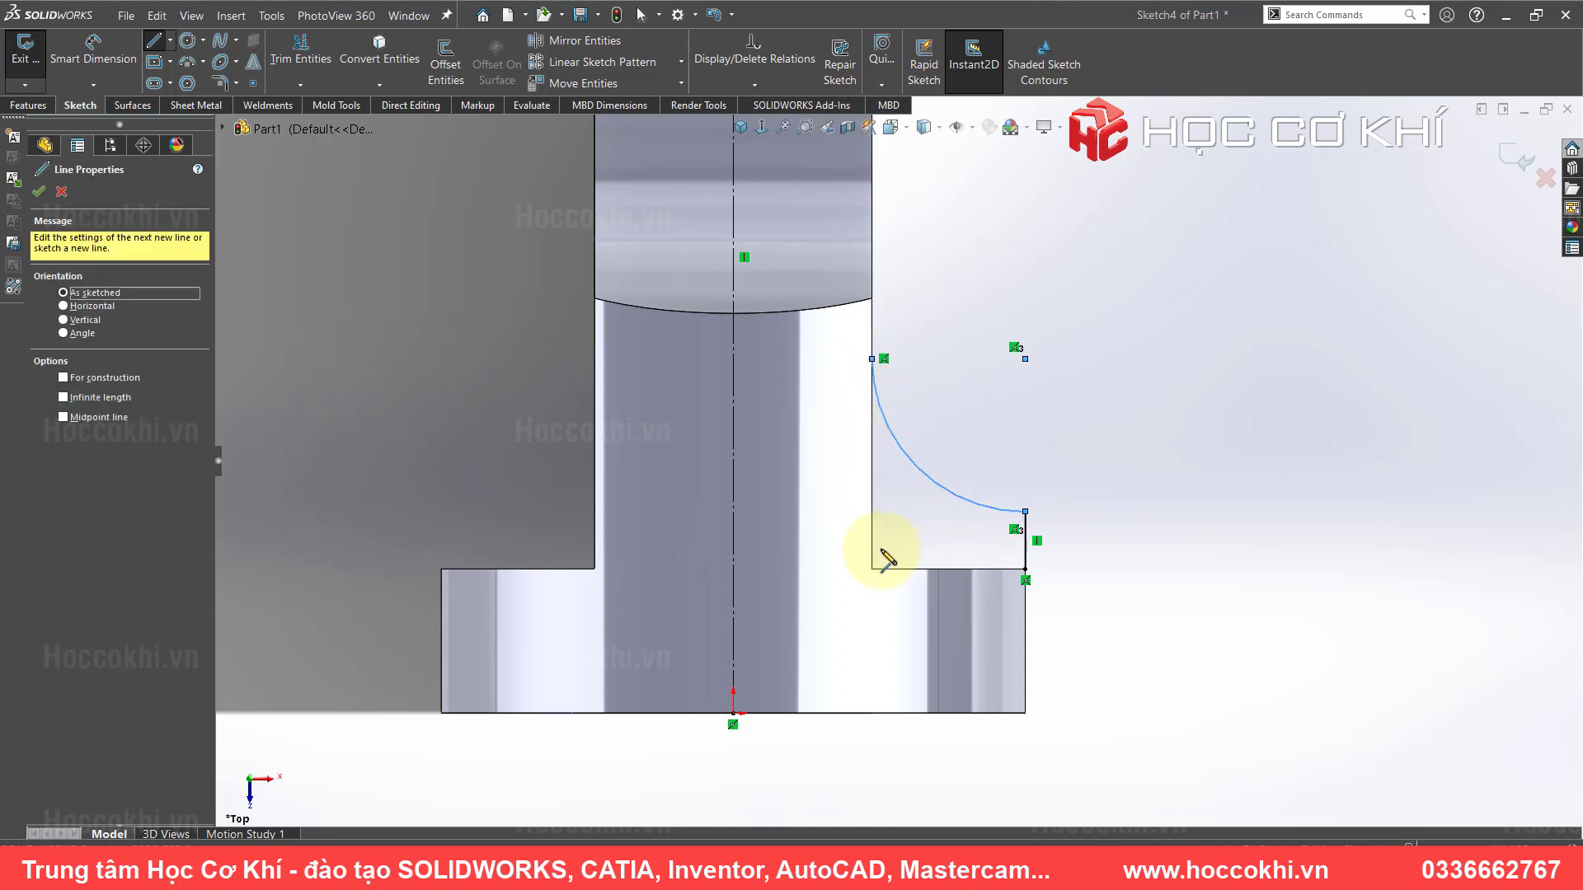
left_click(872, 569)
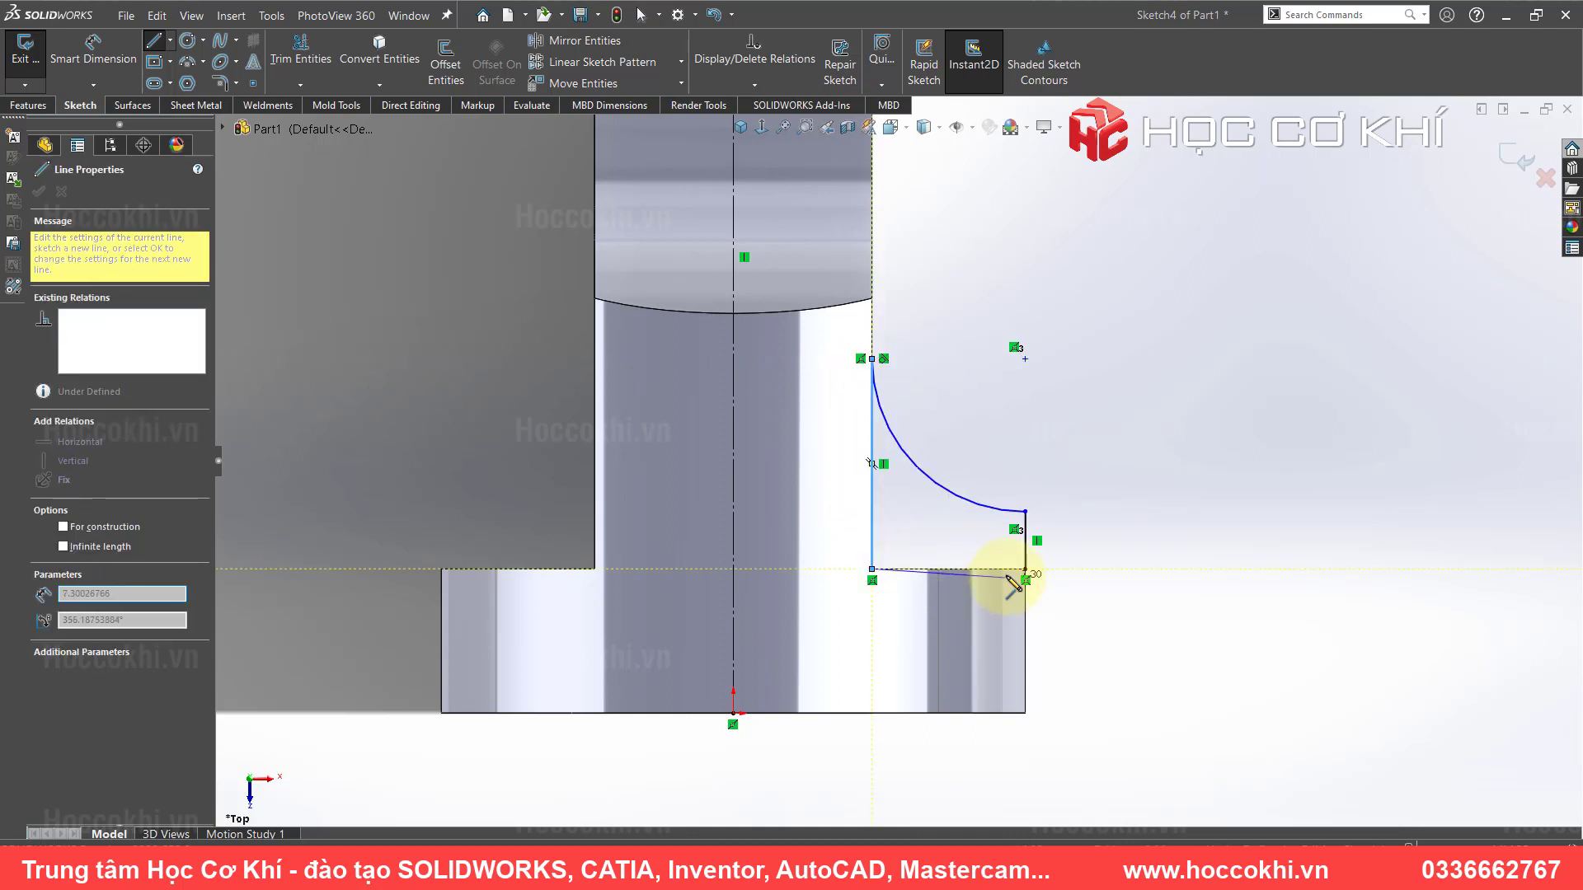
left_click(1025, 569)
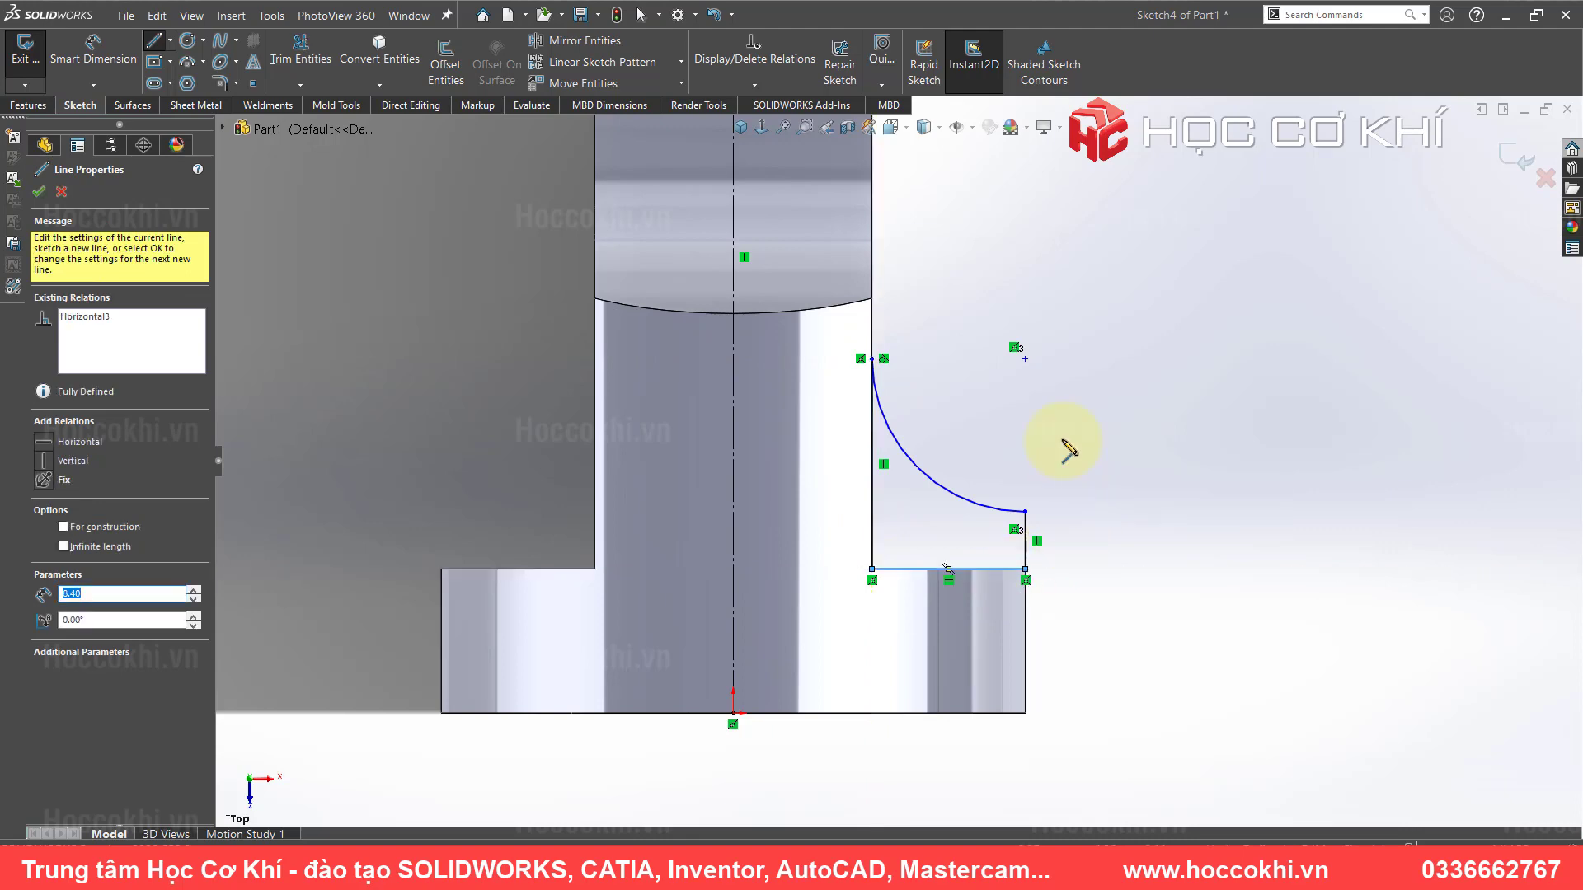
key("alt+Tab")
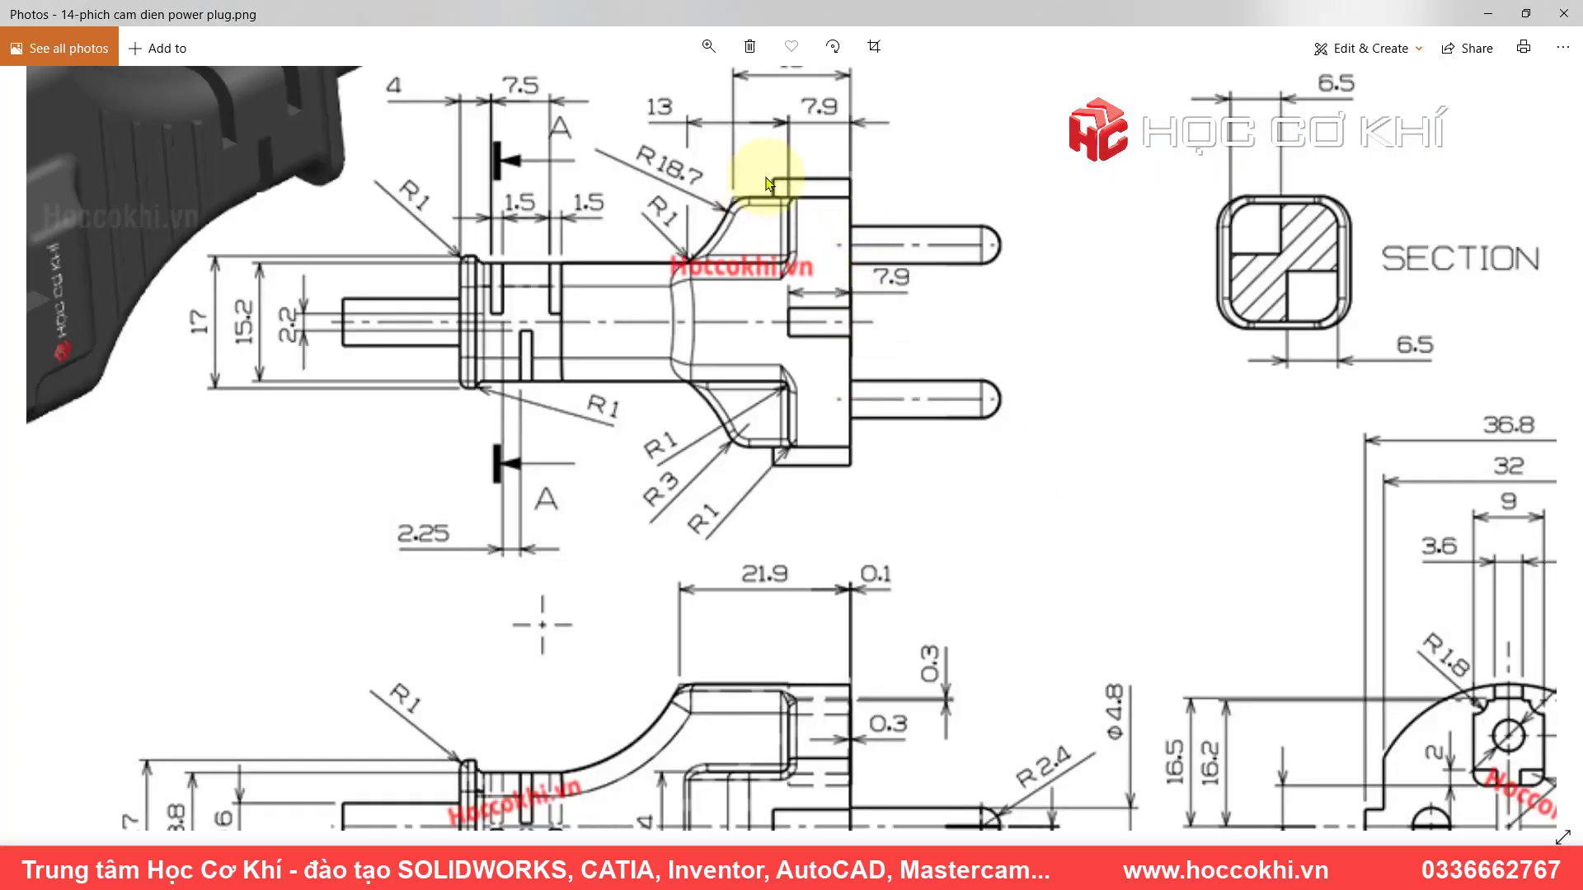
- Dimension the curve's outer endpoint 15 mm above the base line
scroll(771, 215, "up", 1)
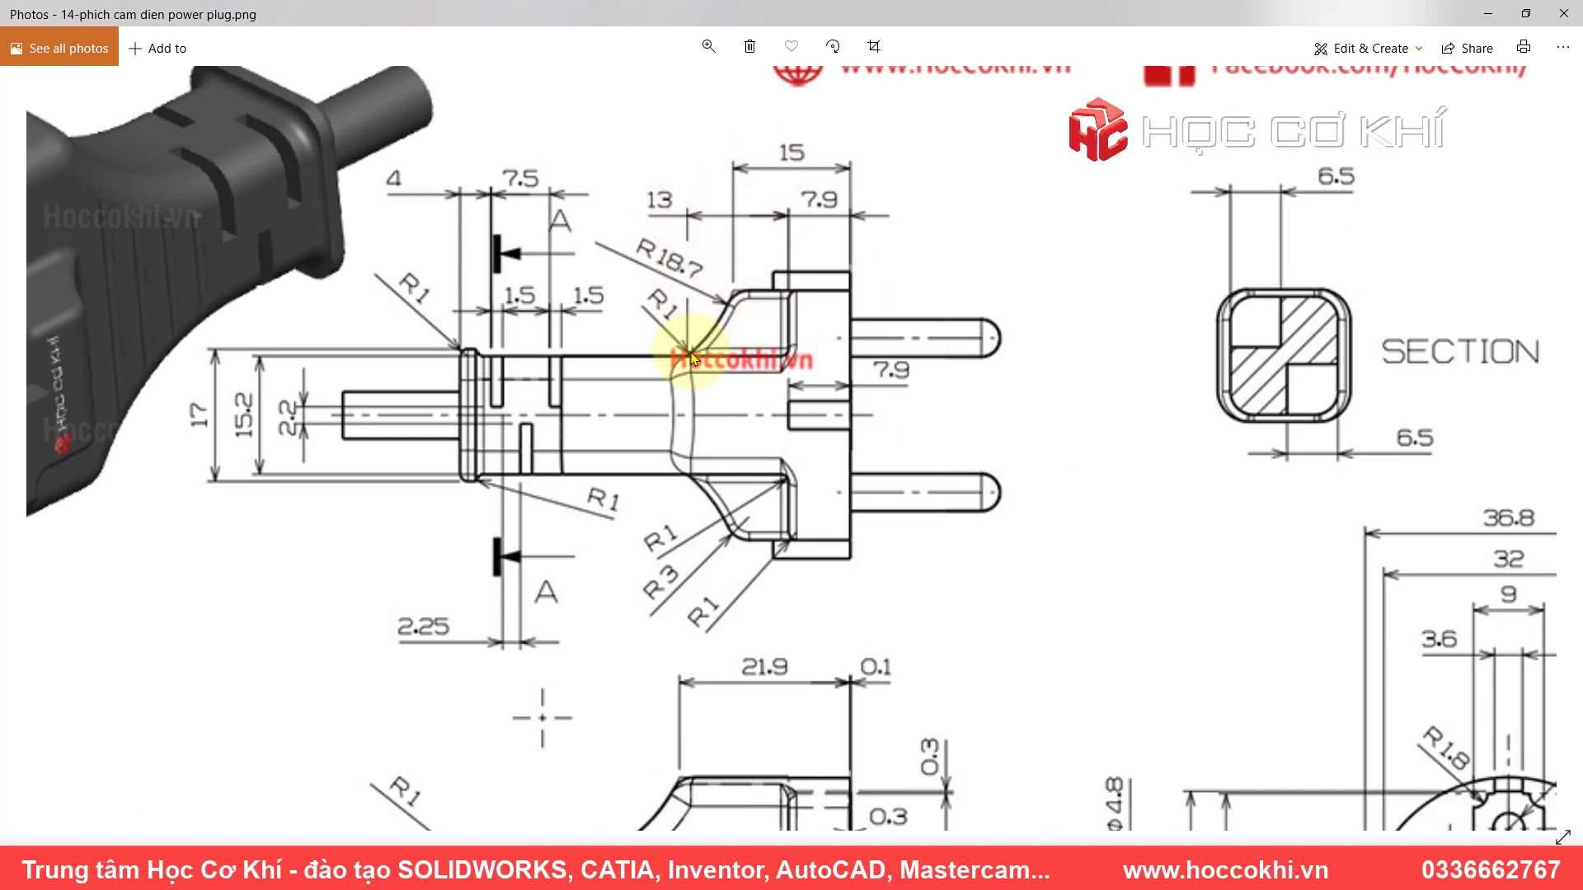
key("alt+Tab")
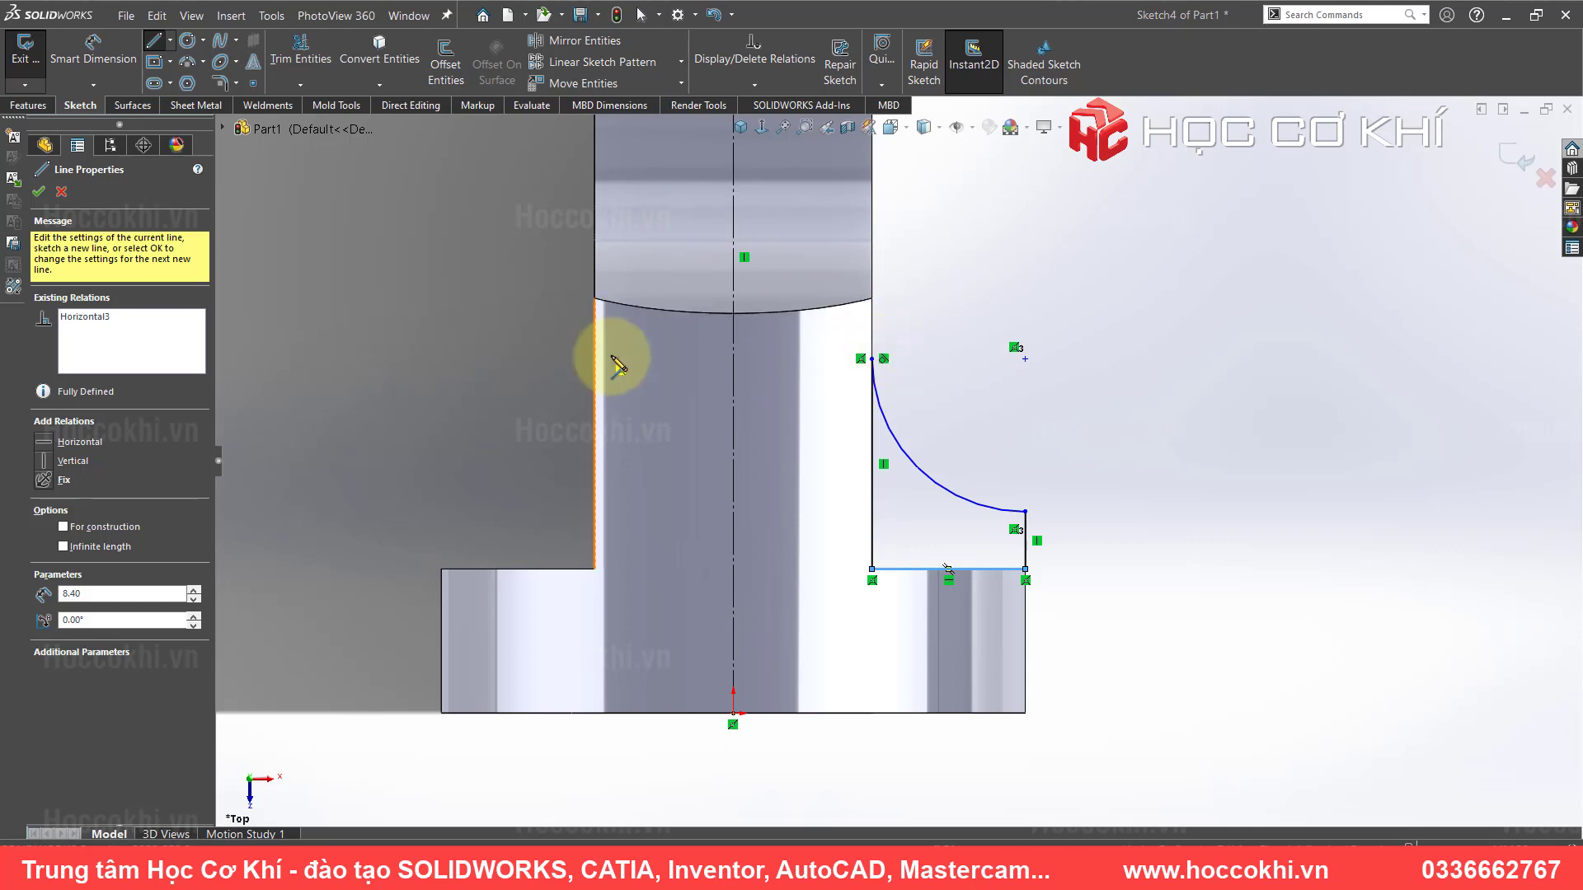
key("Escape")
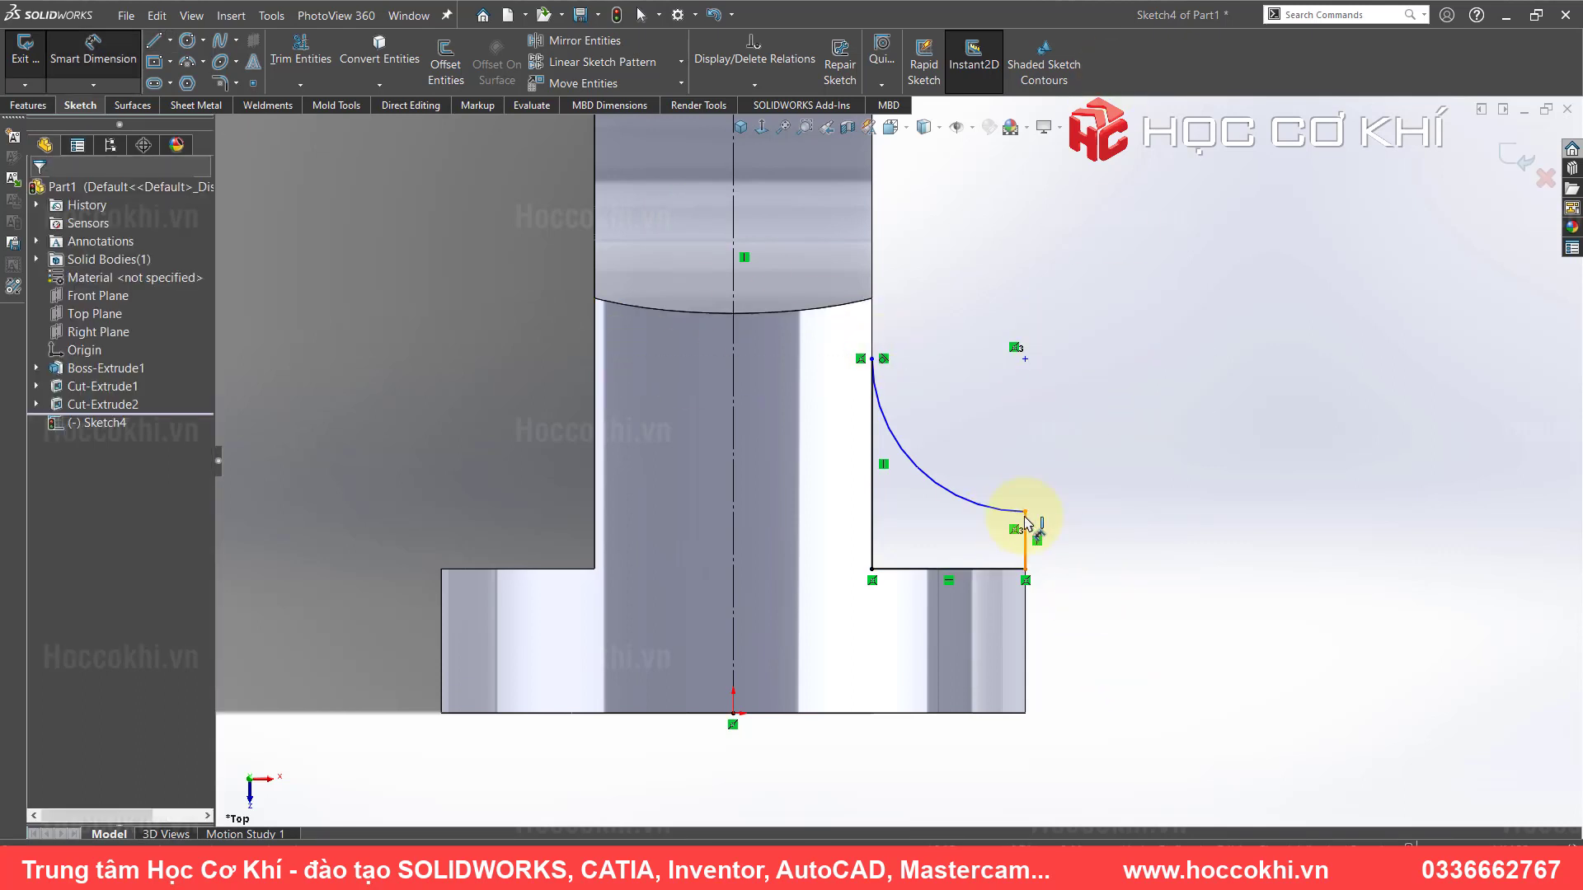
left_click(1026, 512)
left_click(1014, 714)
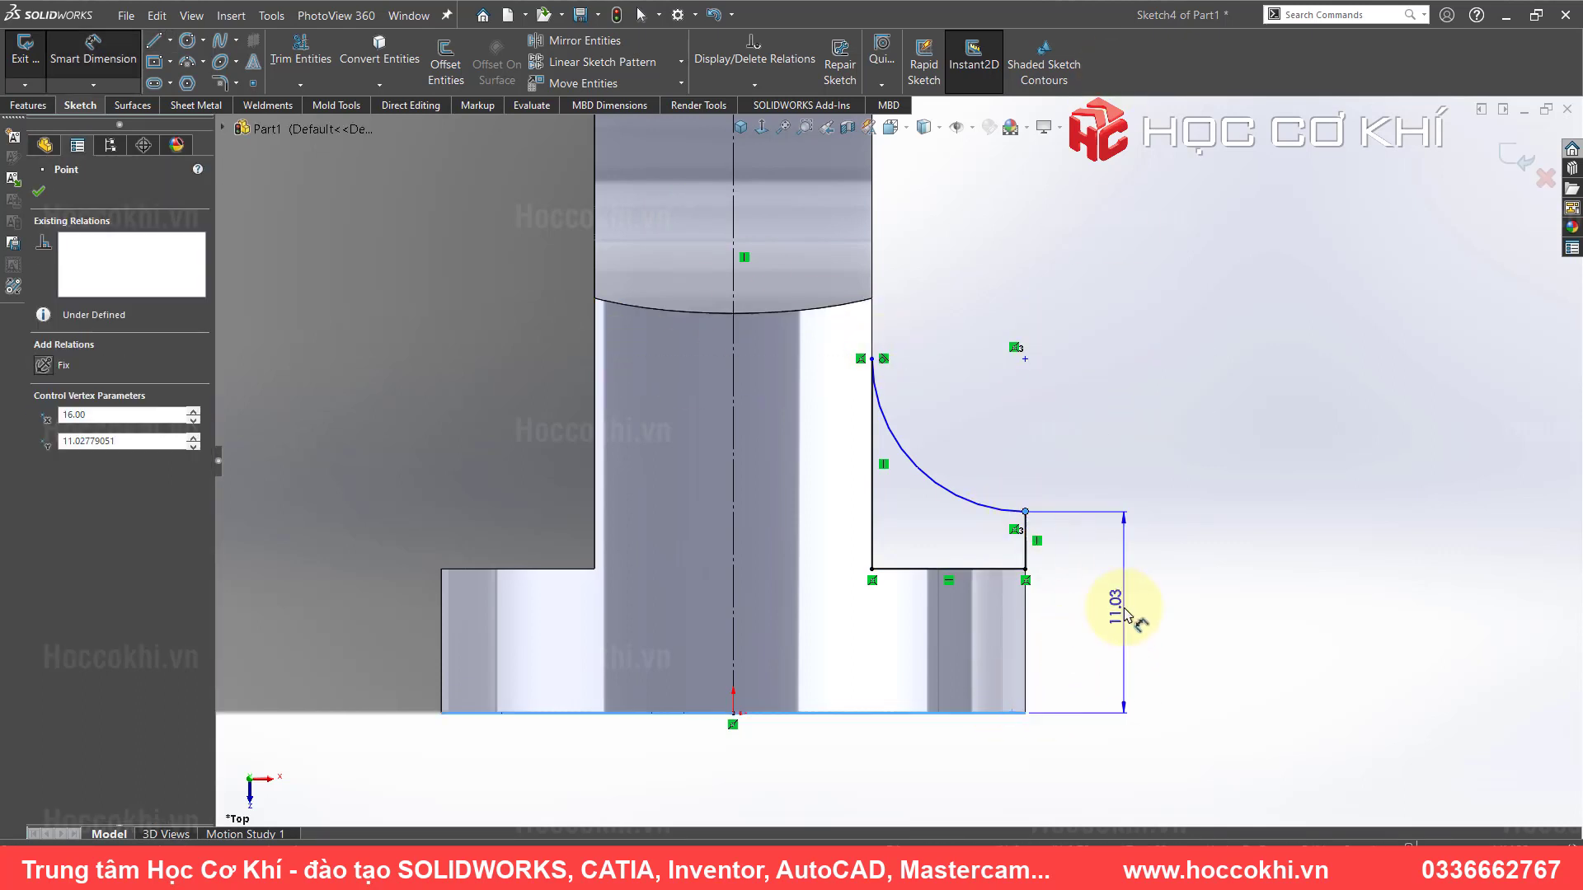
left_click(1120, 606)
type("15")
key("Return")
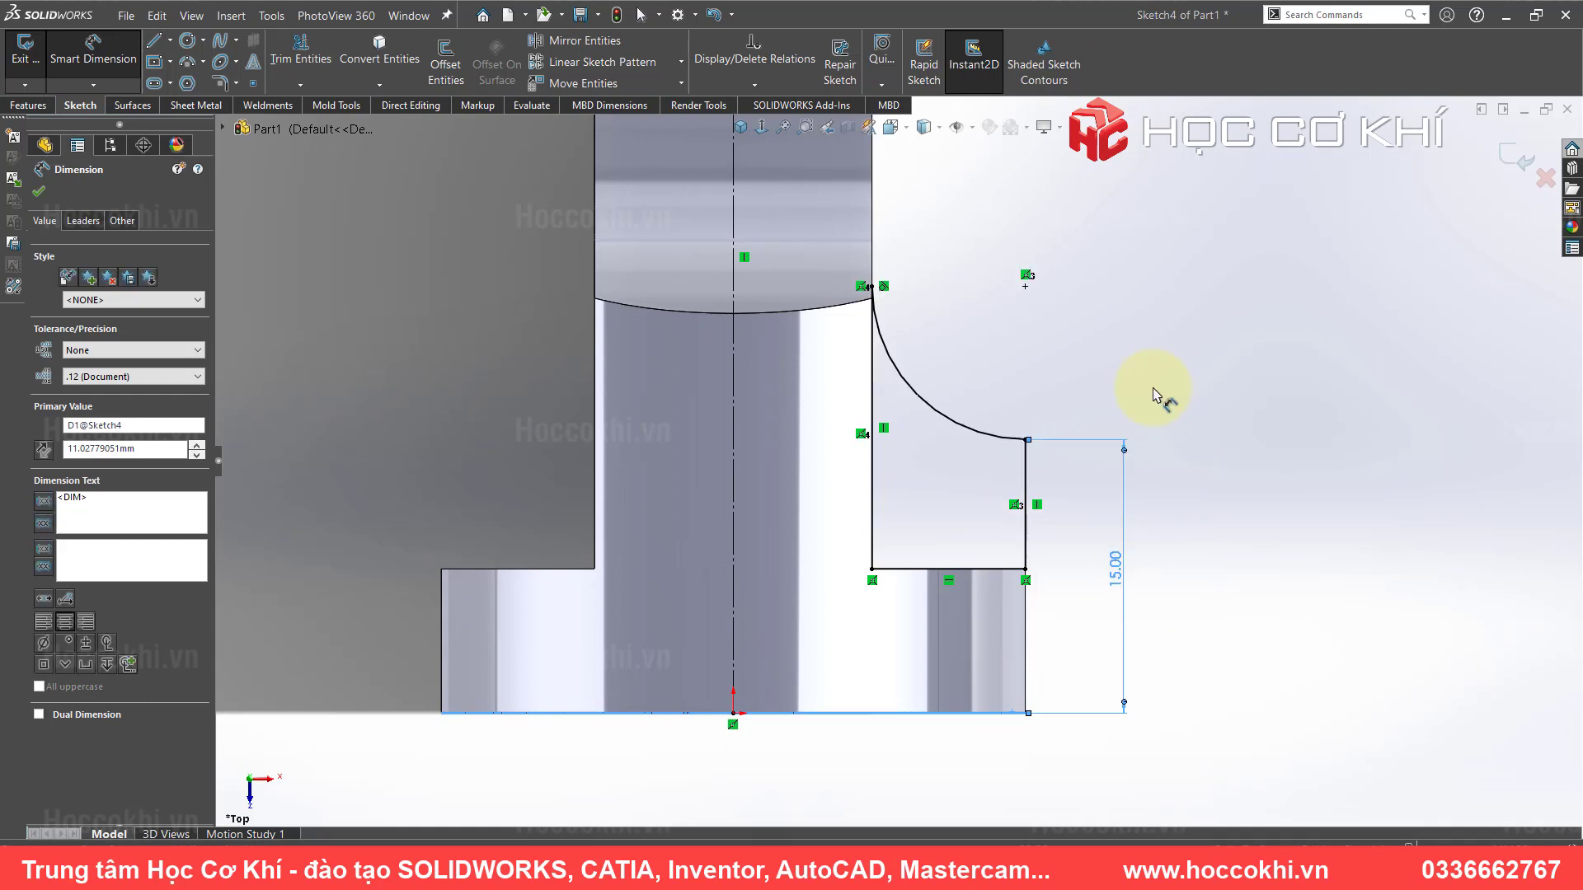
key("Escape")
- Dimension the vertical inner edge, delete the driven 15.50 dimension, and reselect the edge
left_click(872, 415)
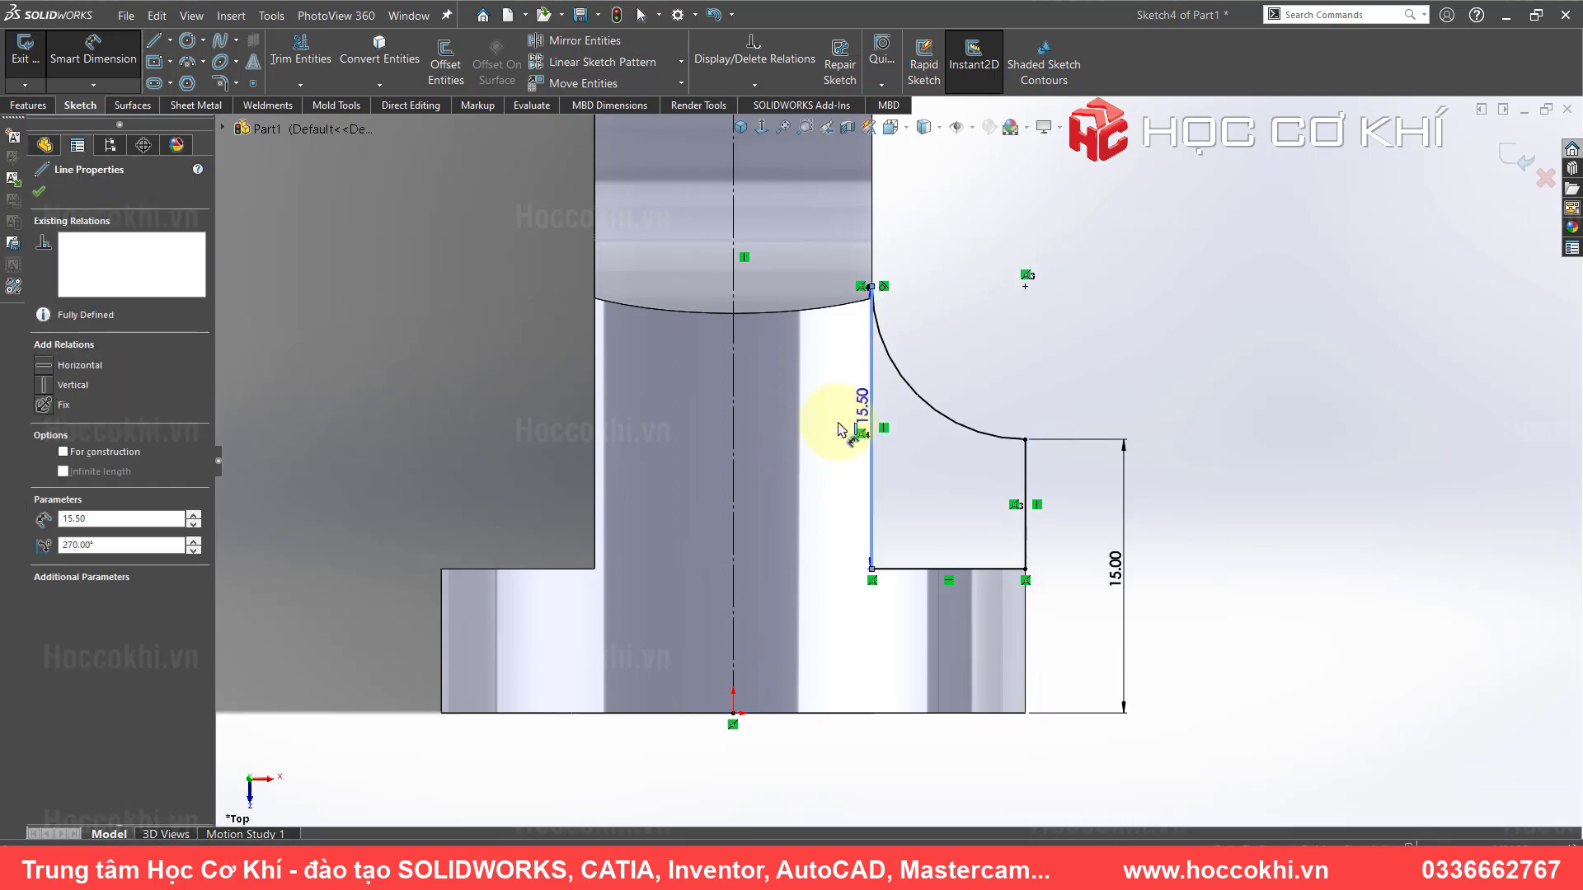
left_click(842, 425)
key("Return")
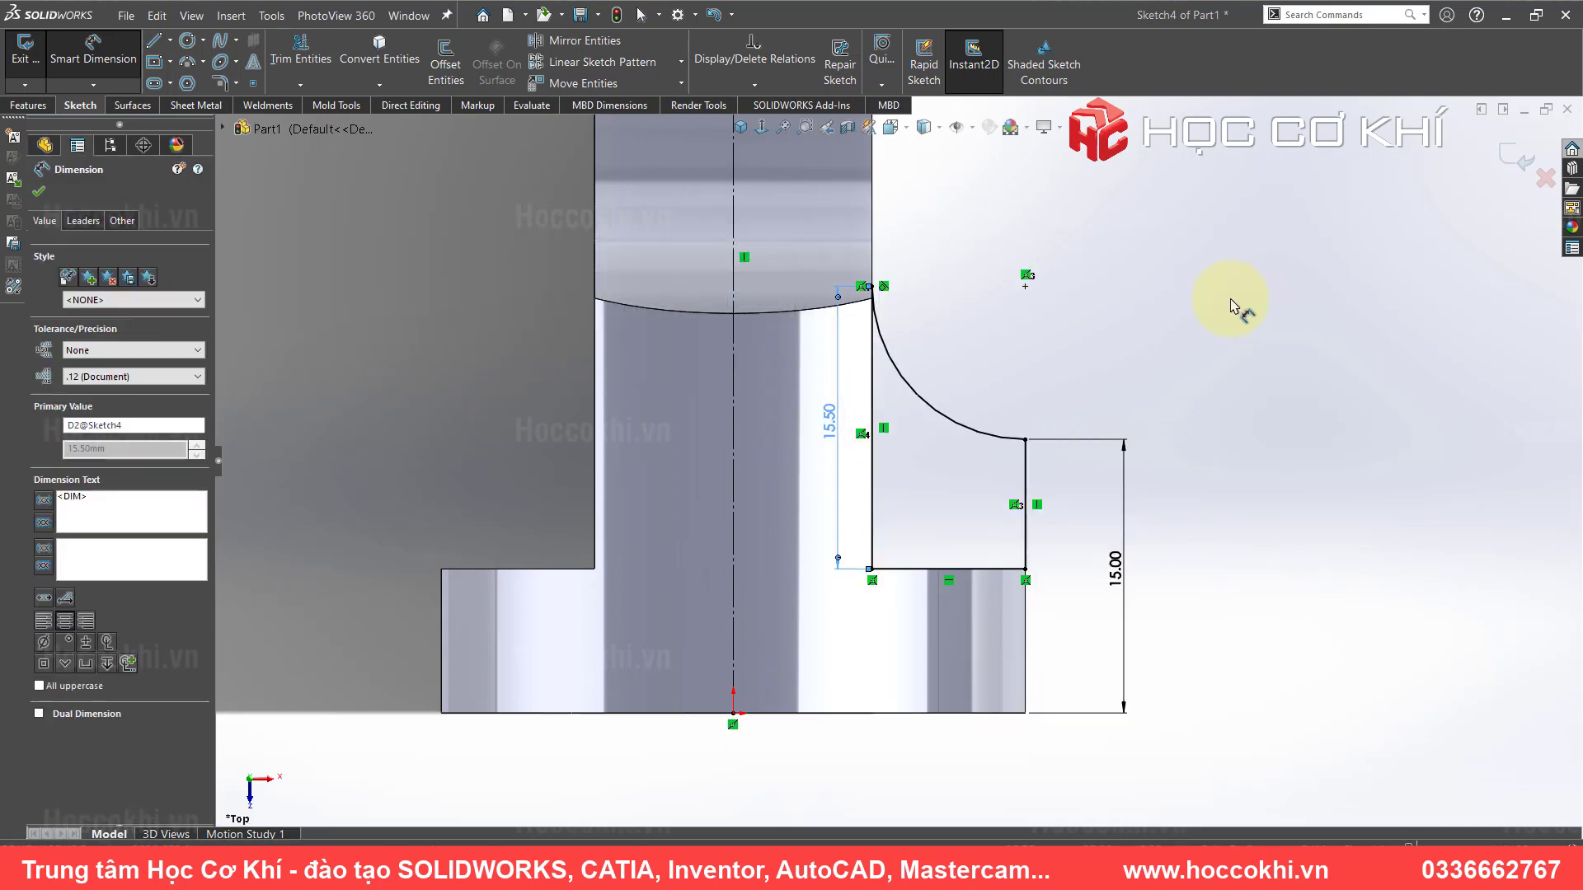
left_click(1102, 325)
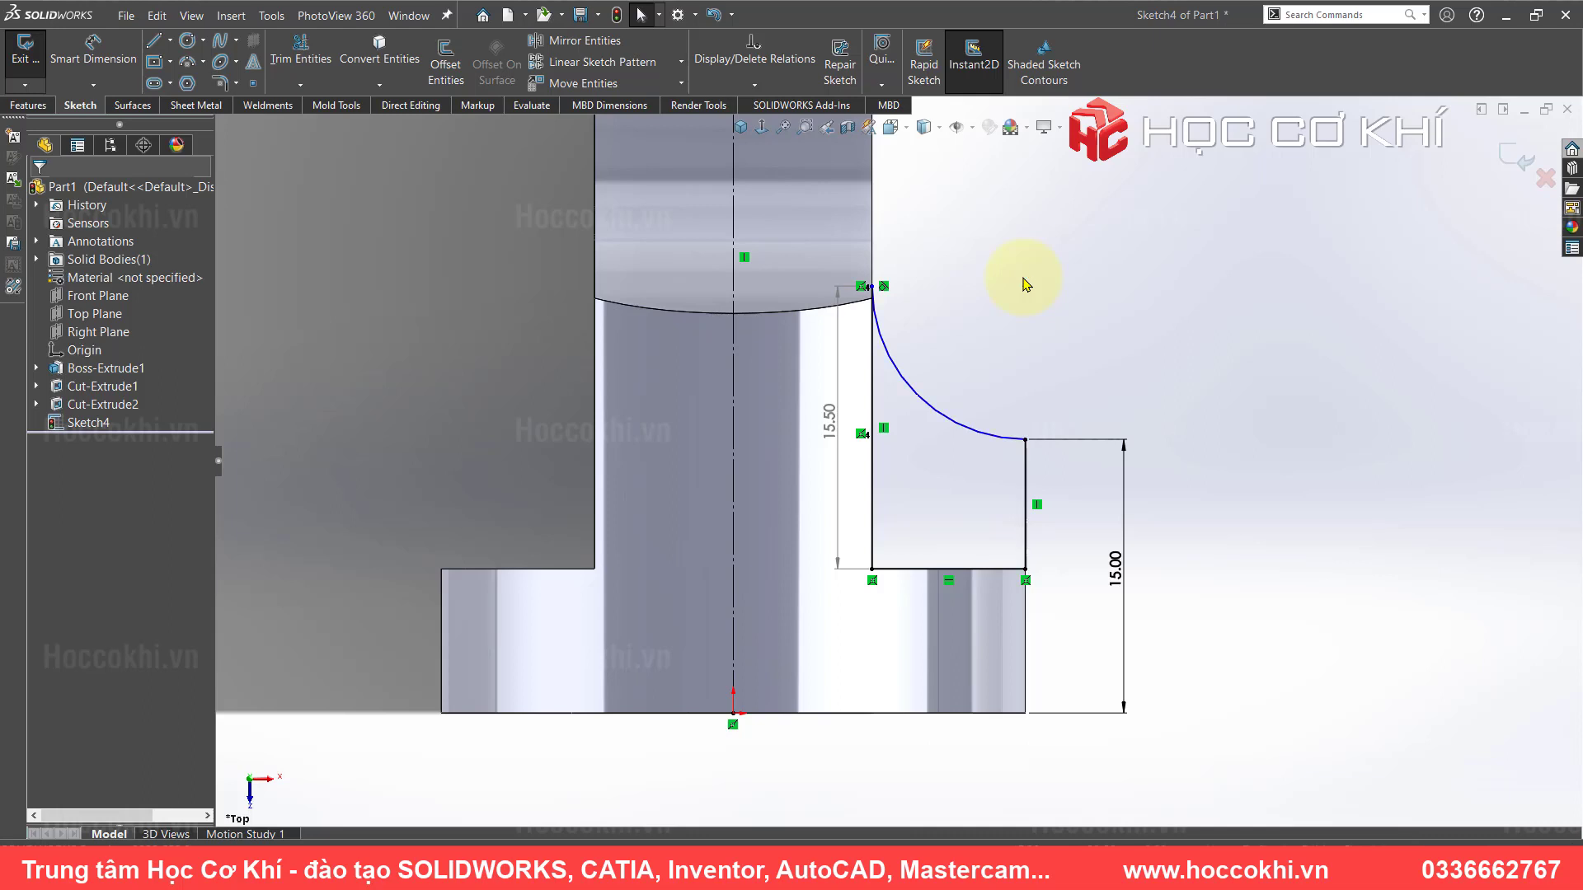
left_click_drag(841, 392, 820, 399)
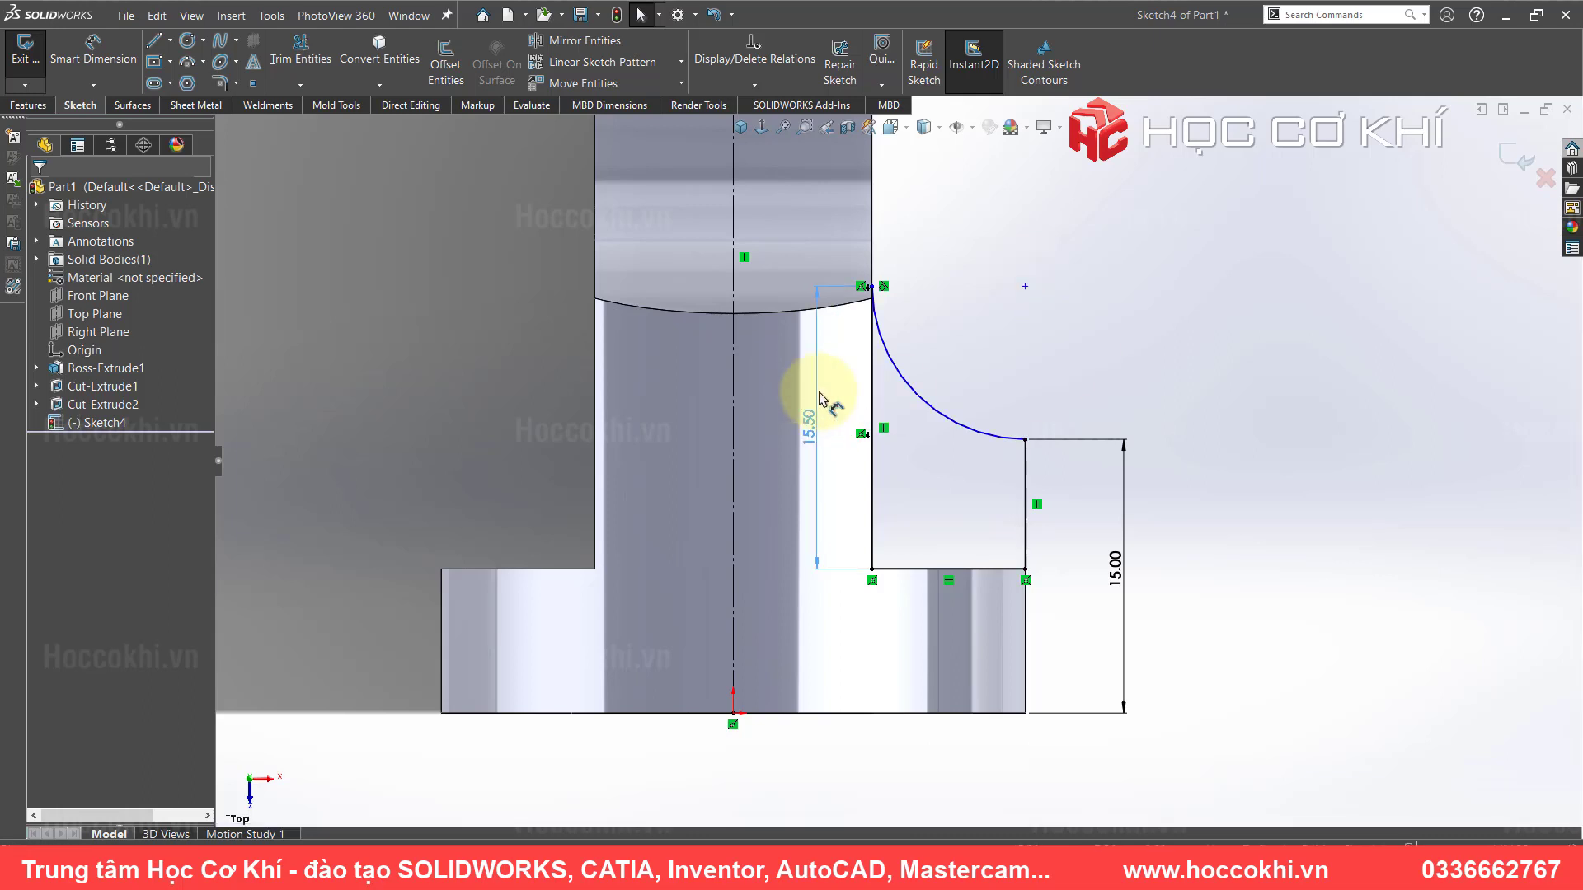
key("Delete")
right_click_drag(1007, 364, 989, 305)
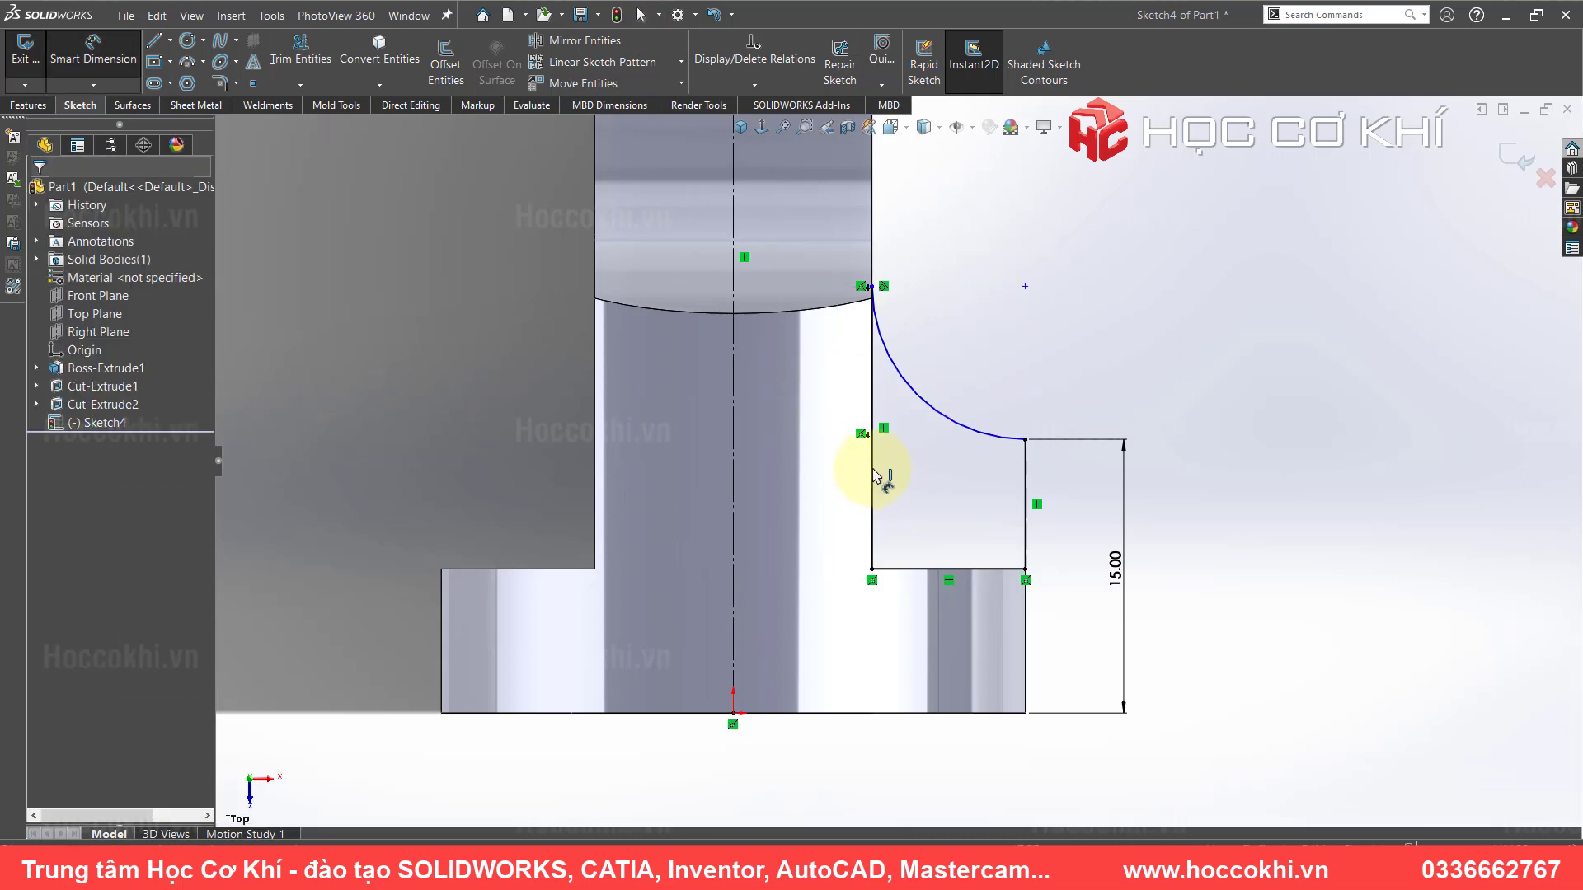
left_click(842, 478)
- Set the vertical inner edge length to 13 mm
left_click(837, 476)
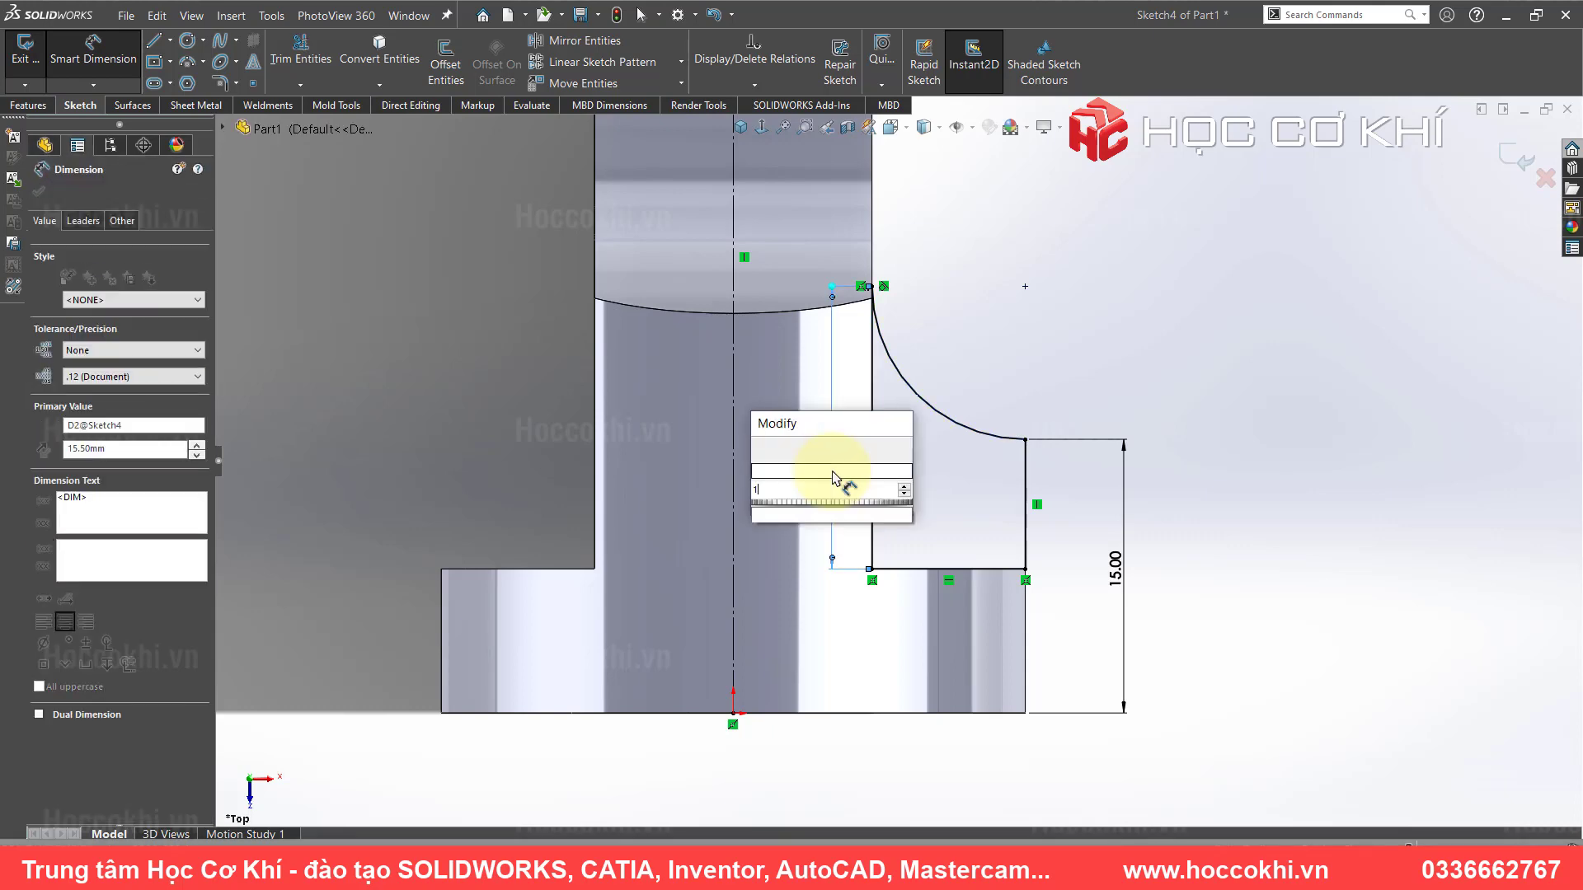
type("13")
key("Return")
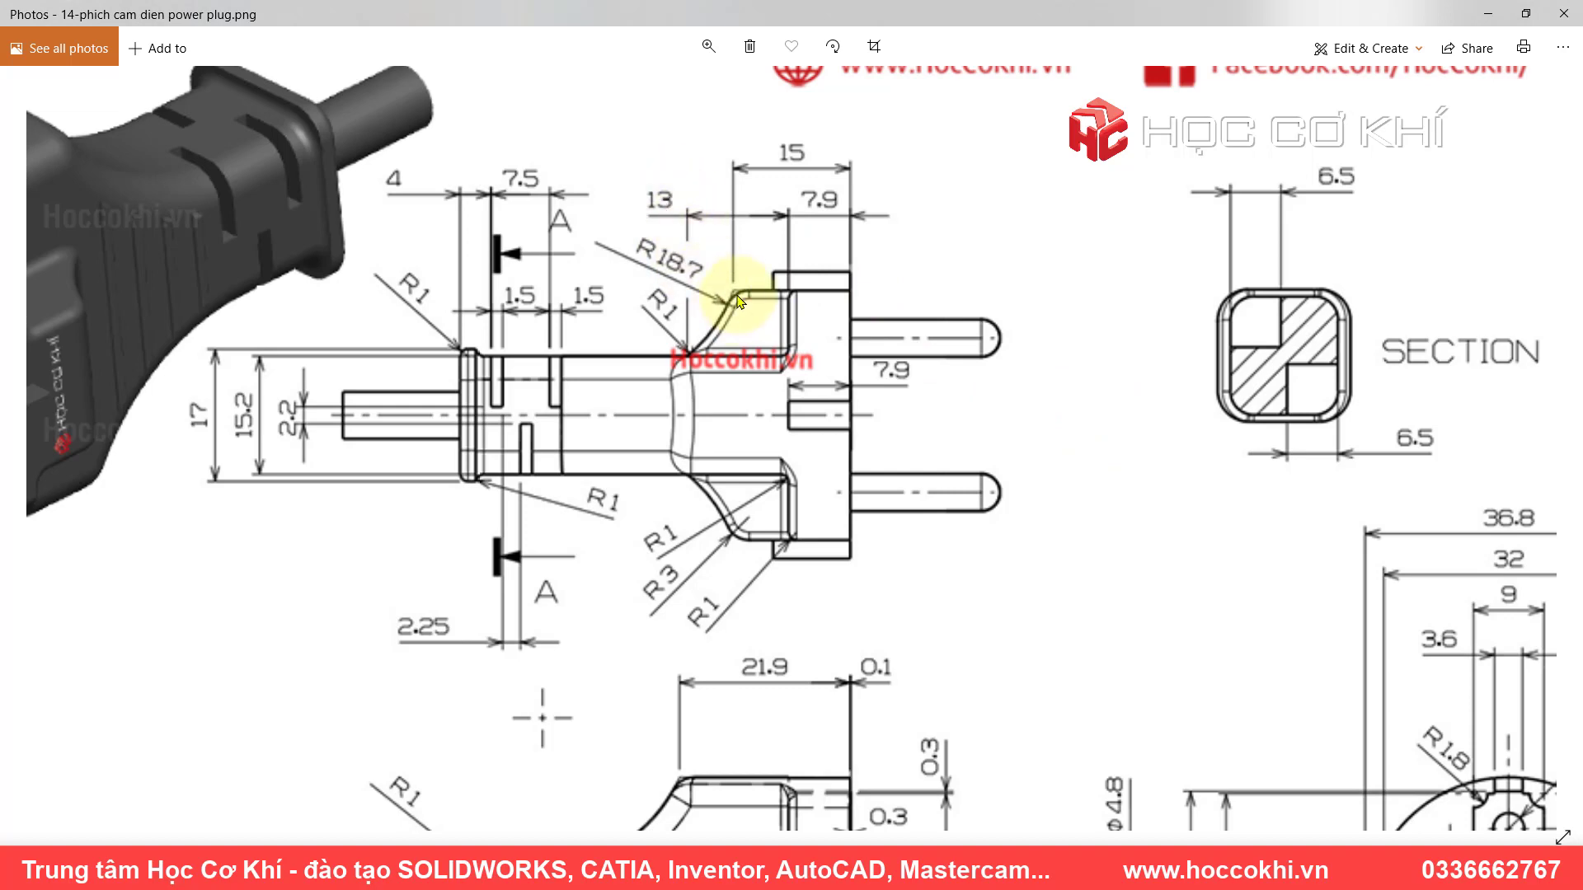
key("alt+Tab")
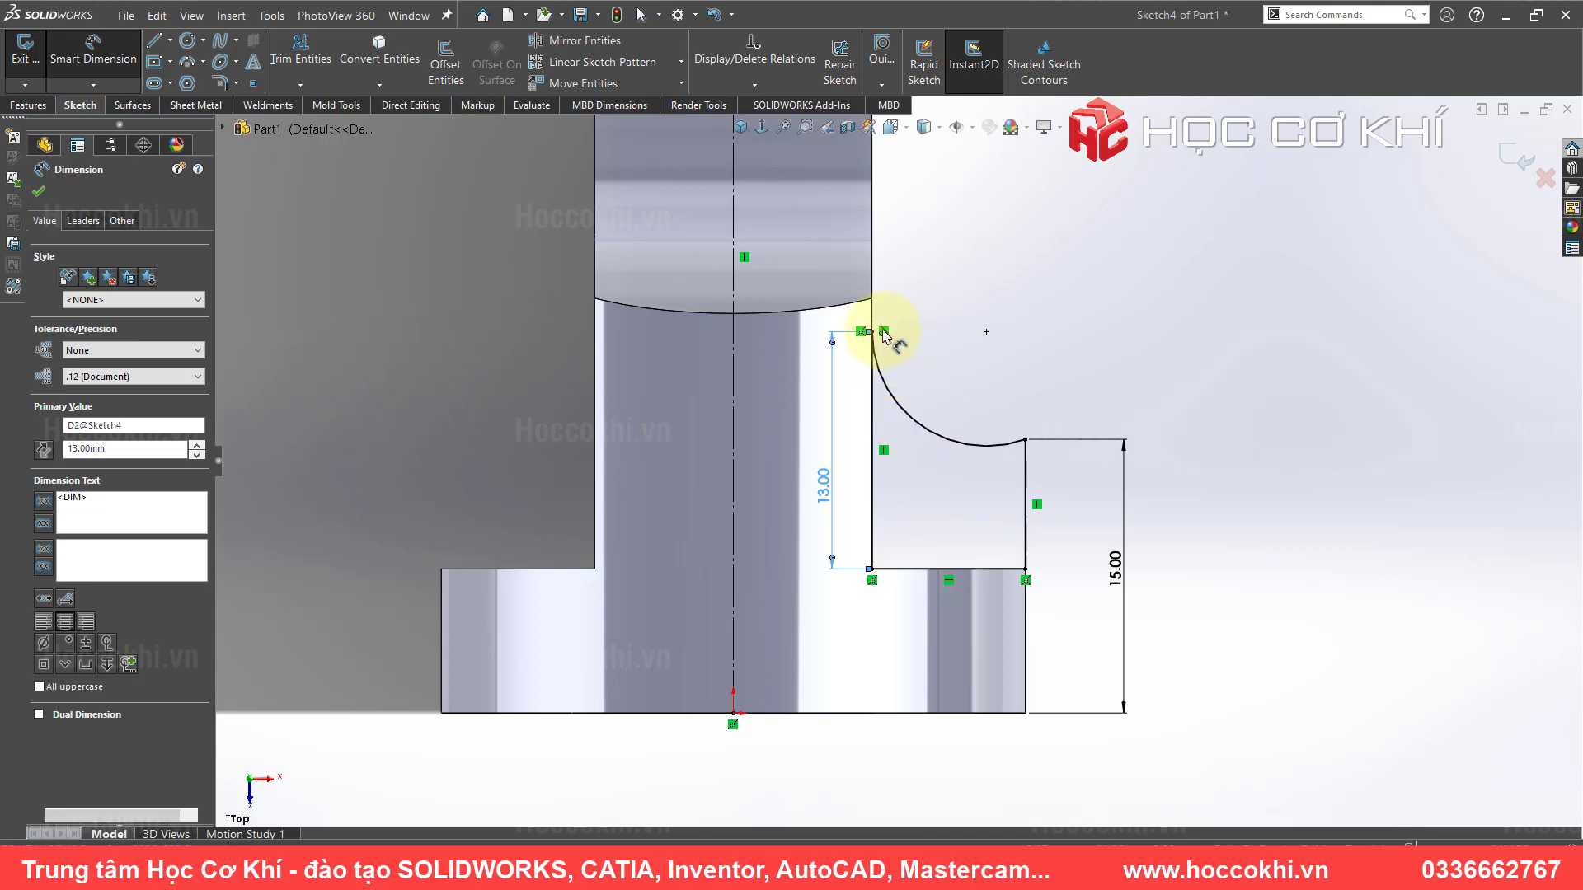
key("Escape")
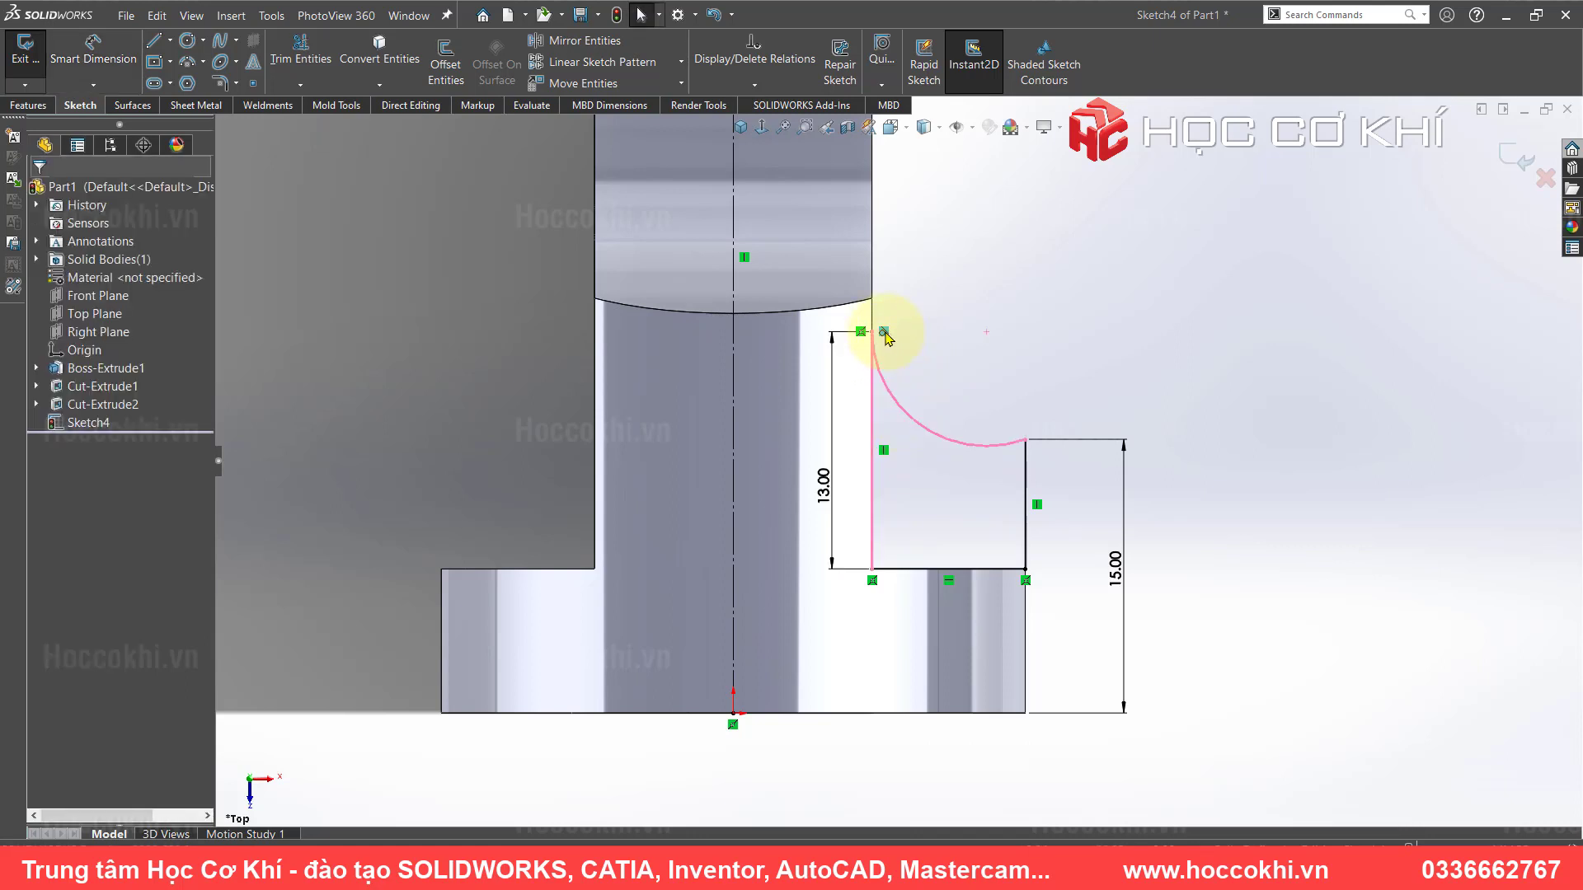
key("alt+Tab")
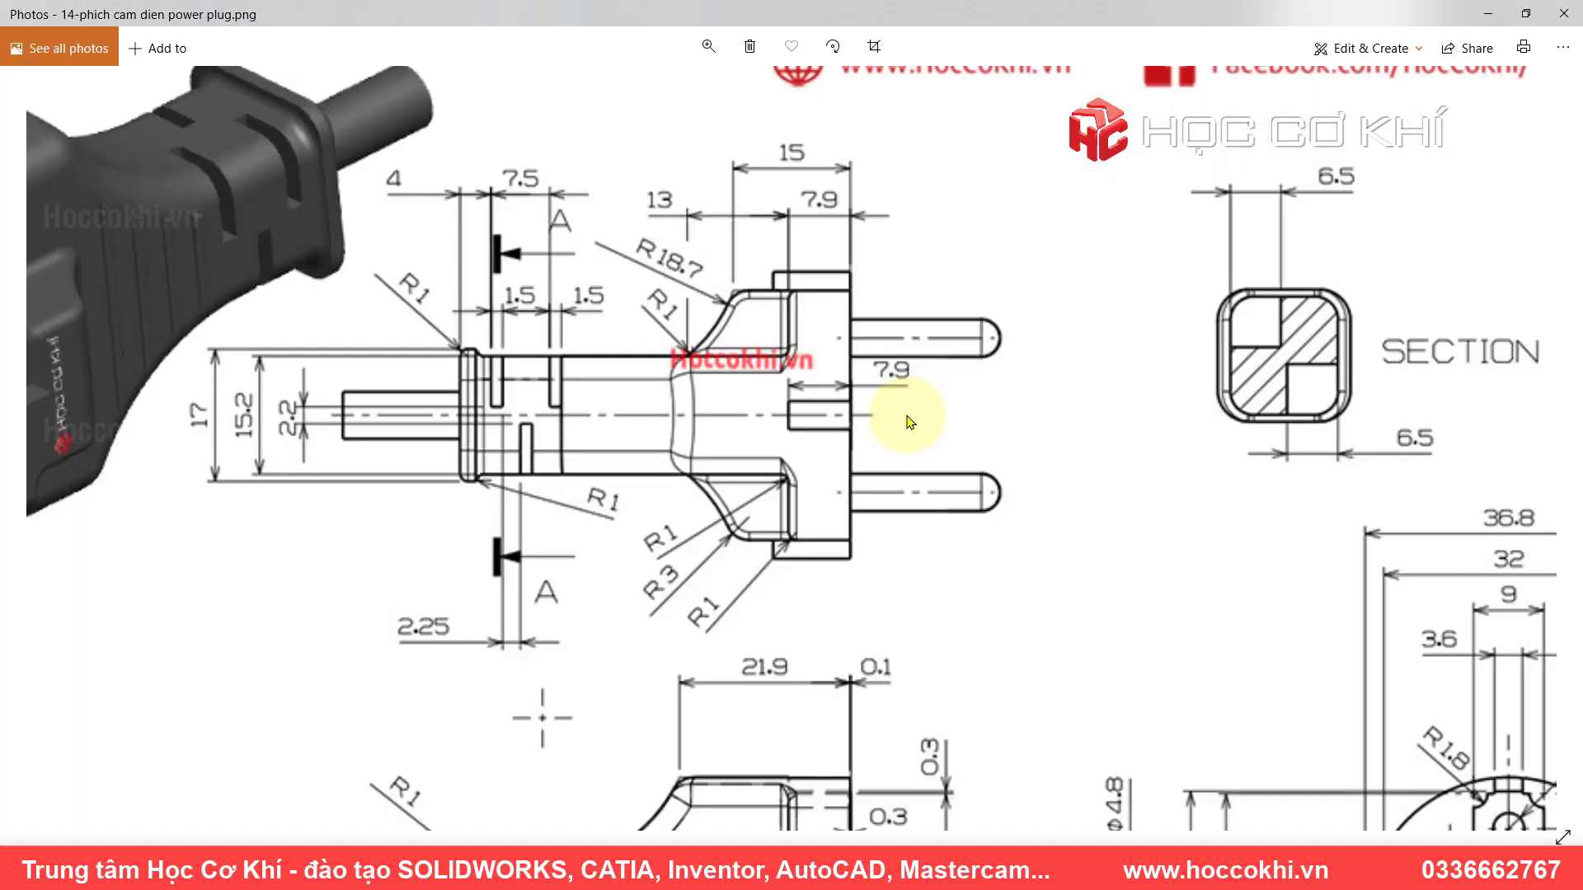
key("alt+Tab")
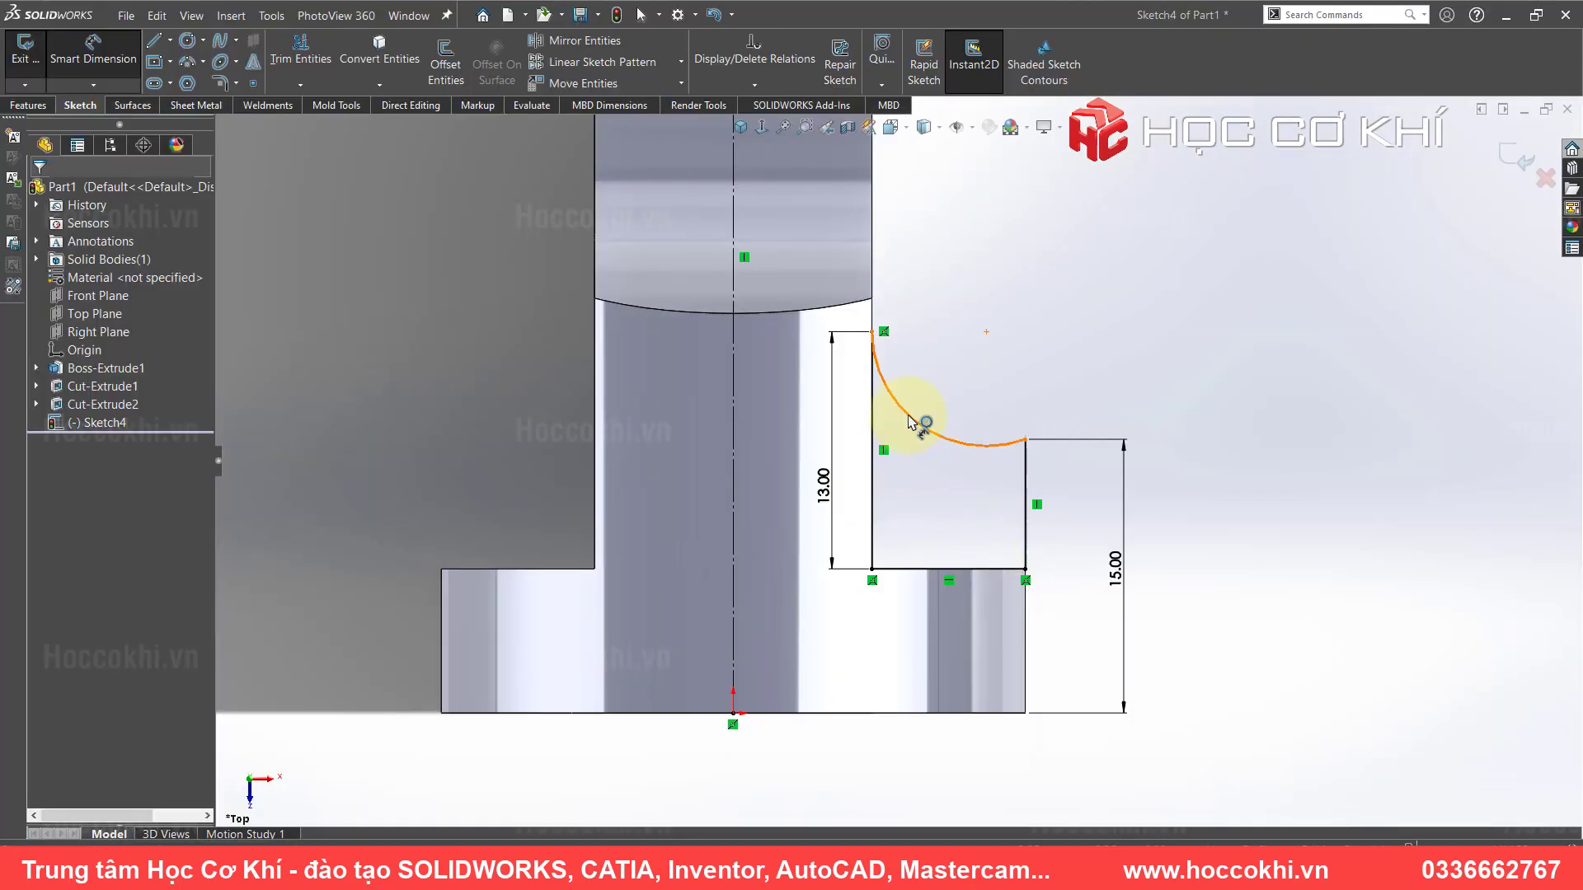
- Dimension the arc radius as 18.7 mm and compare with the reference drawing
left_click(911, 422)
left_click(953, 386)
type("18.")
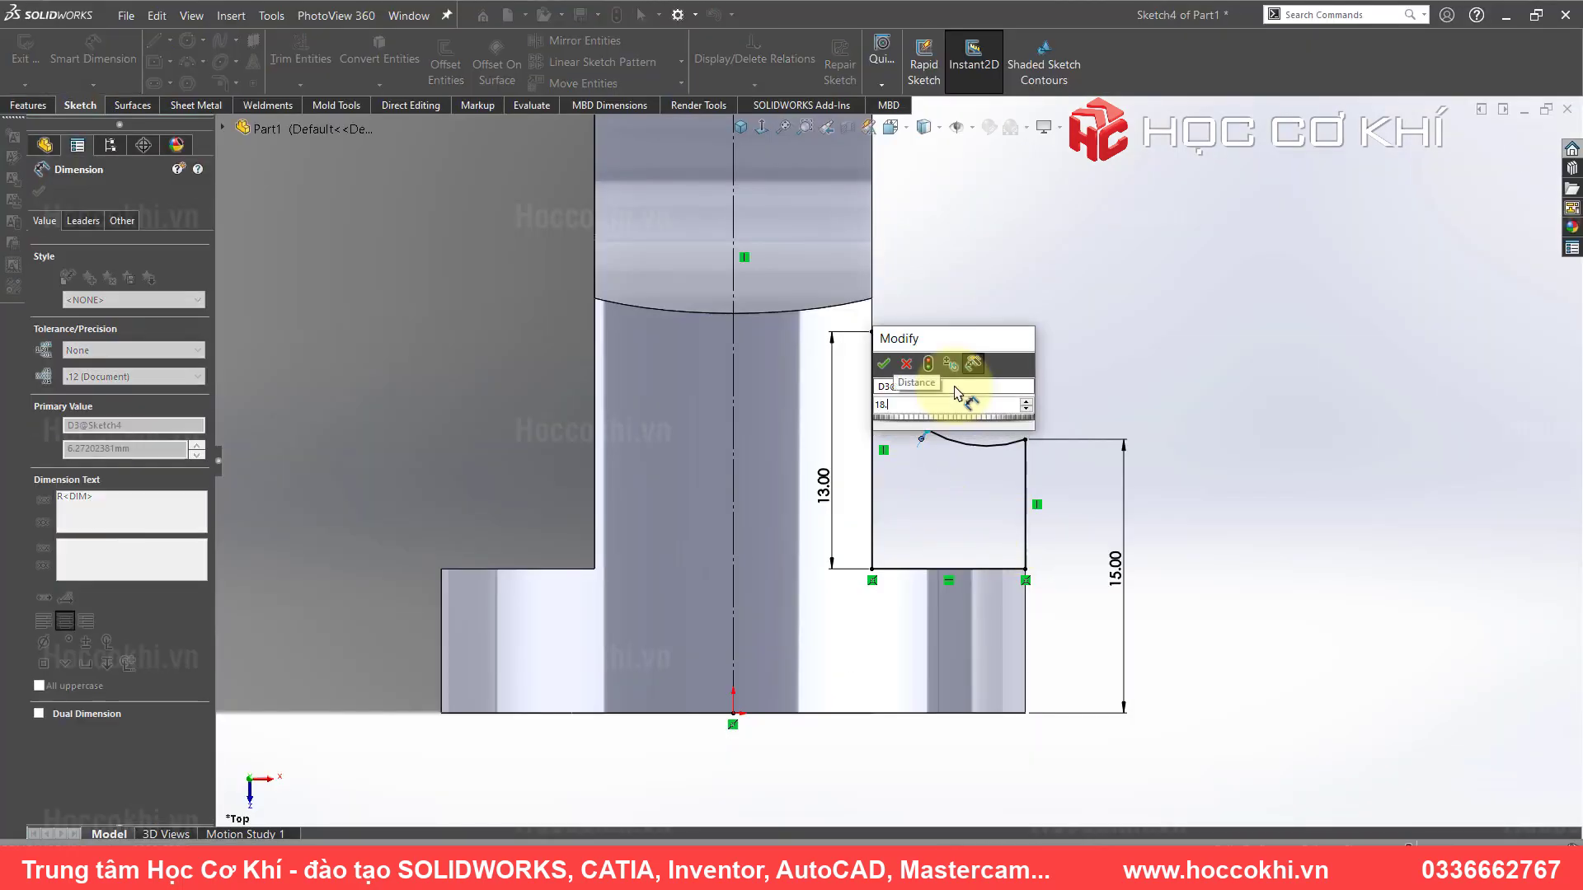
type("7")
key("Return")
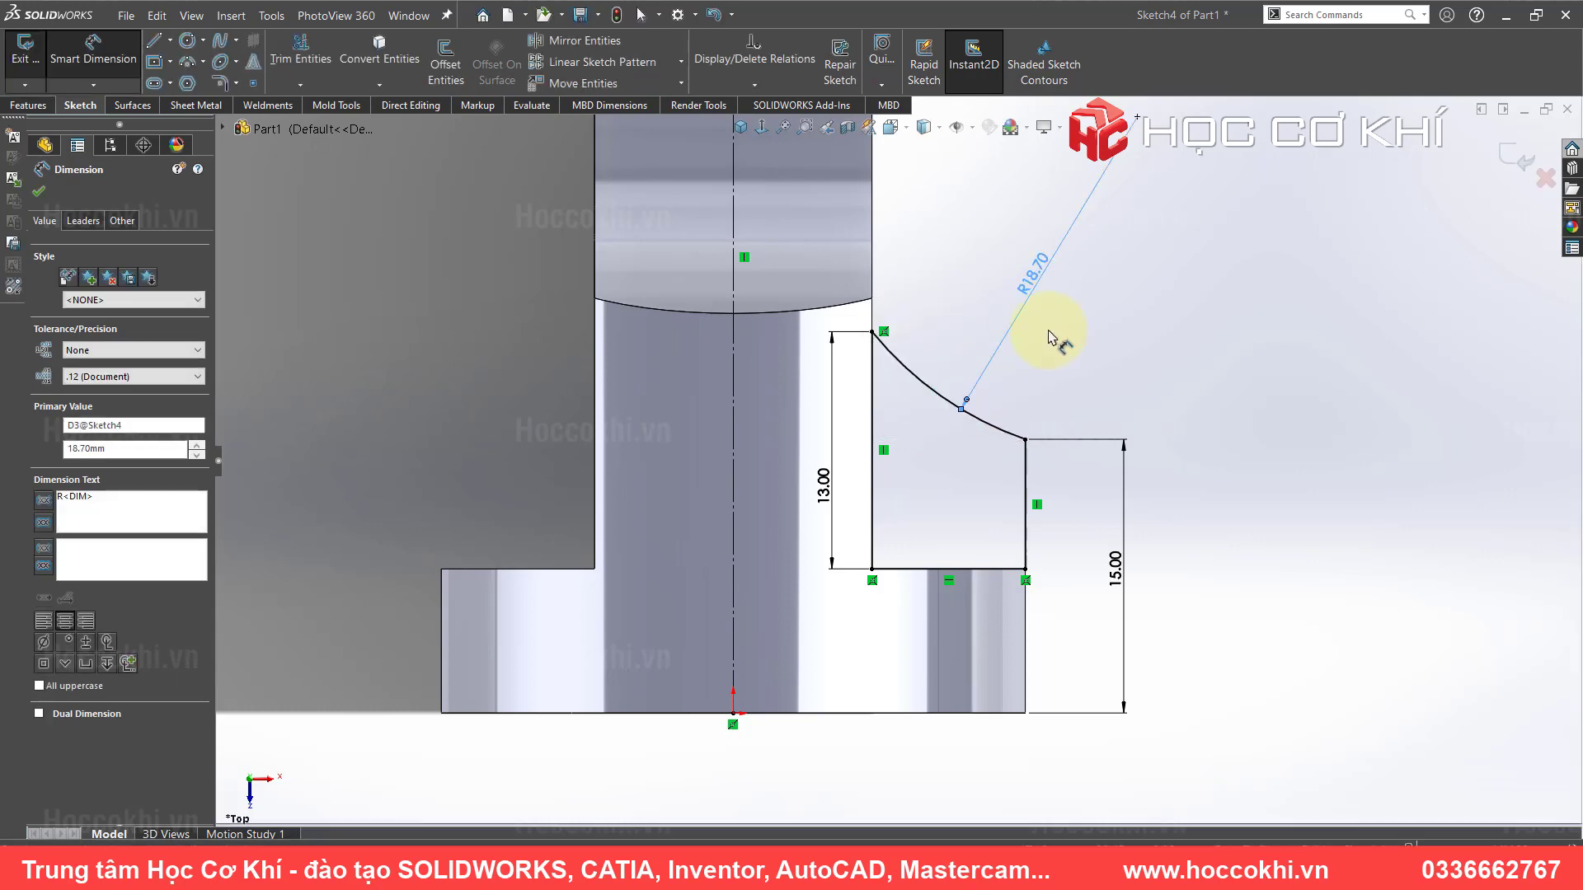
key("Escape")
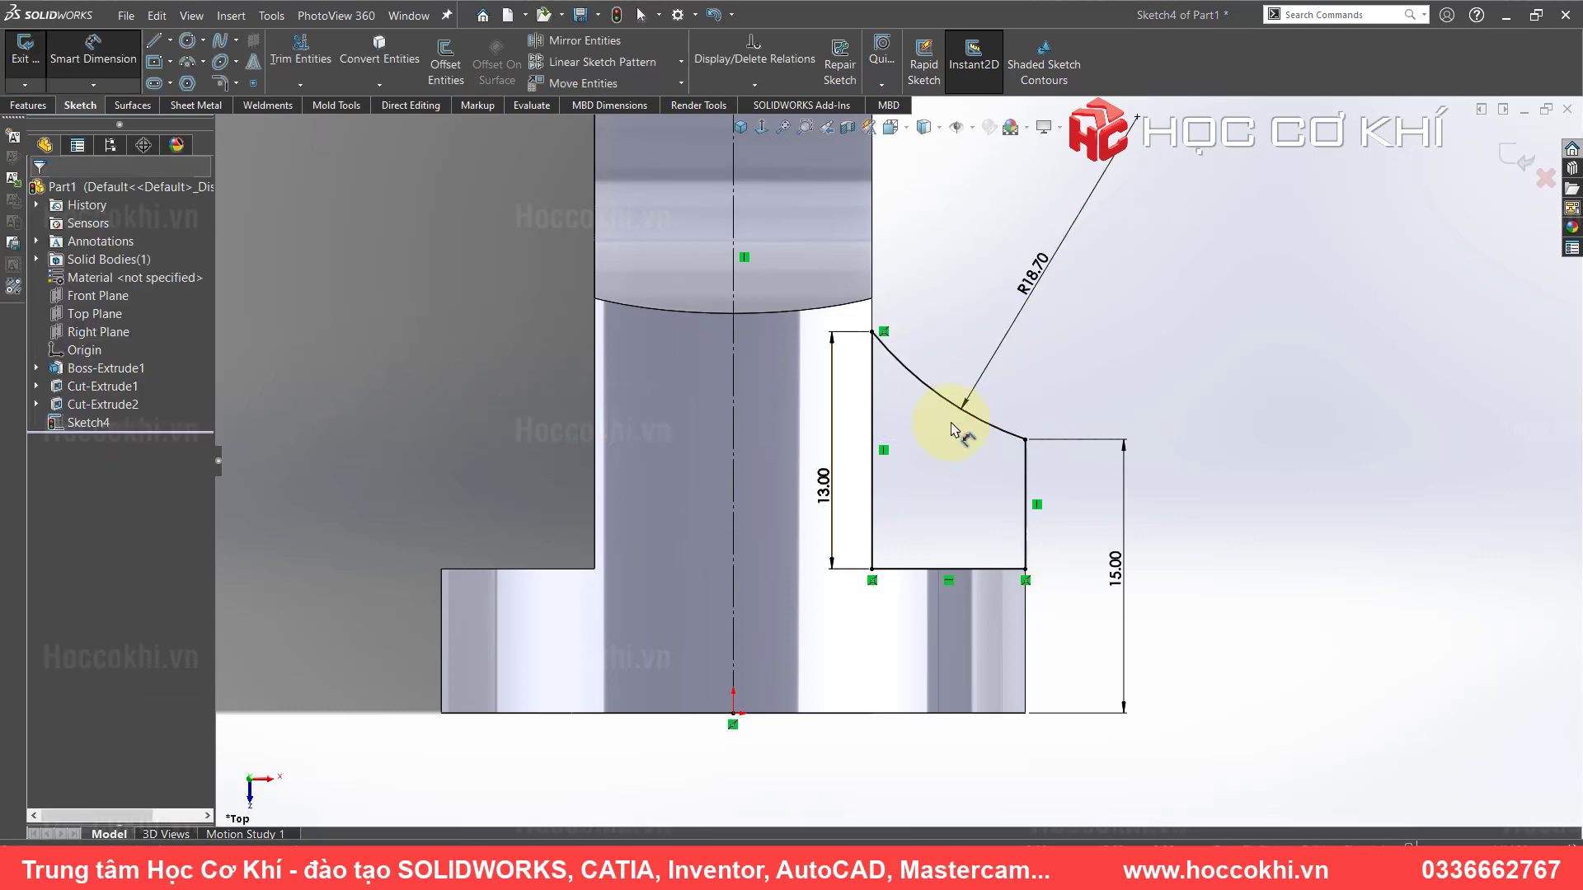
key("alt+Tab")
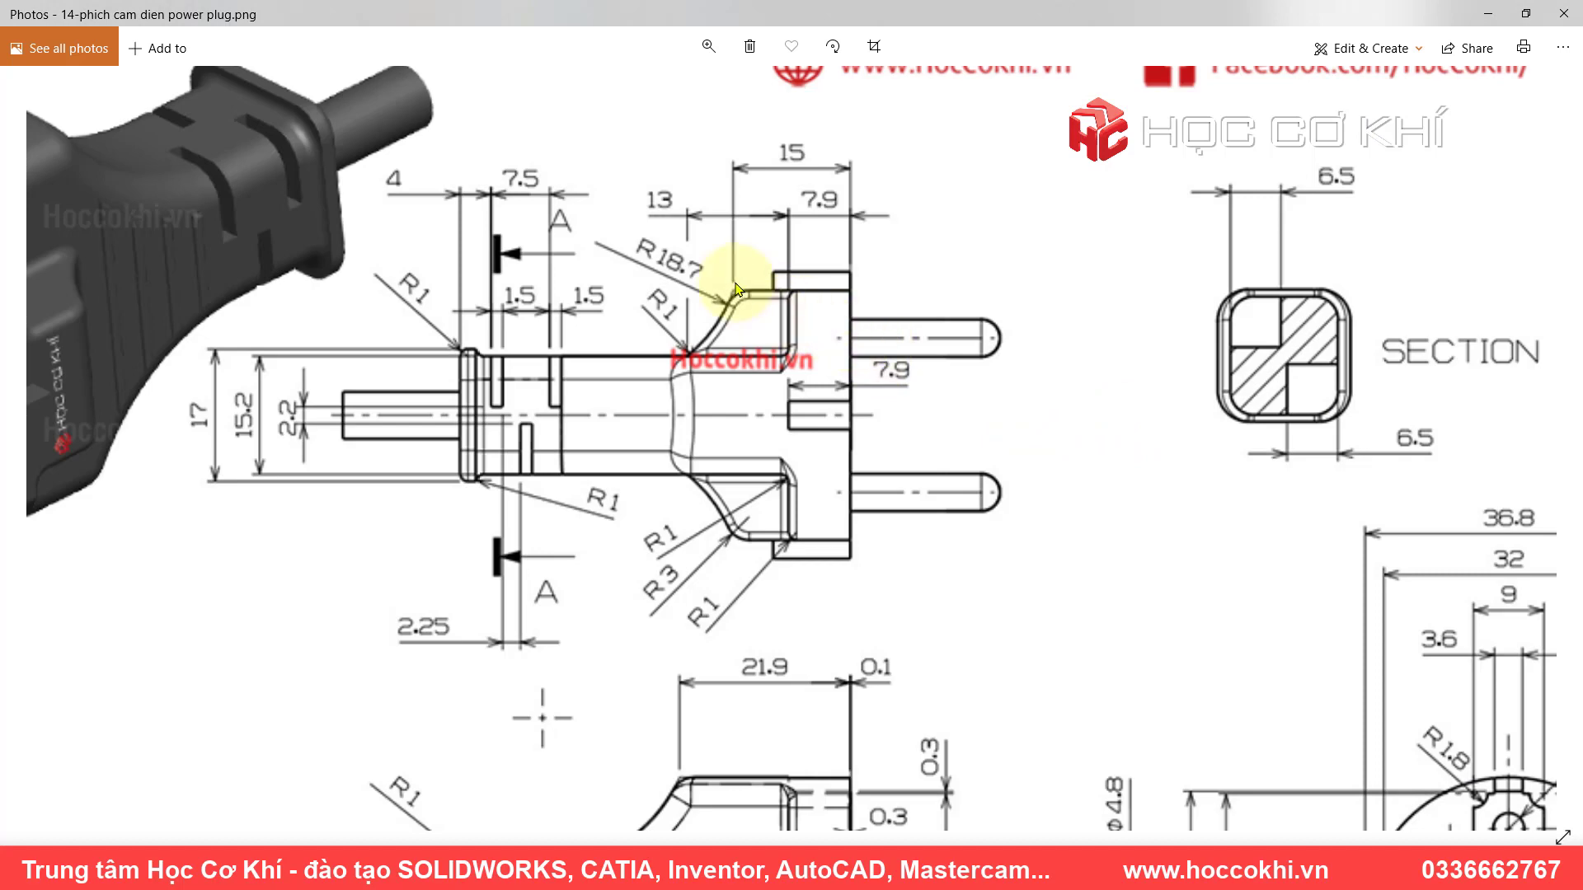
key("alt+Tab")
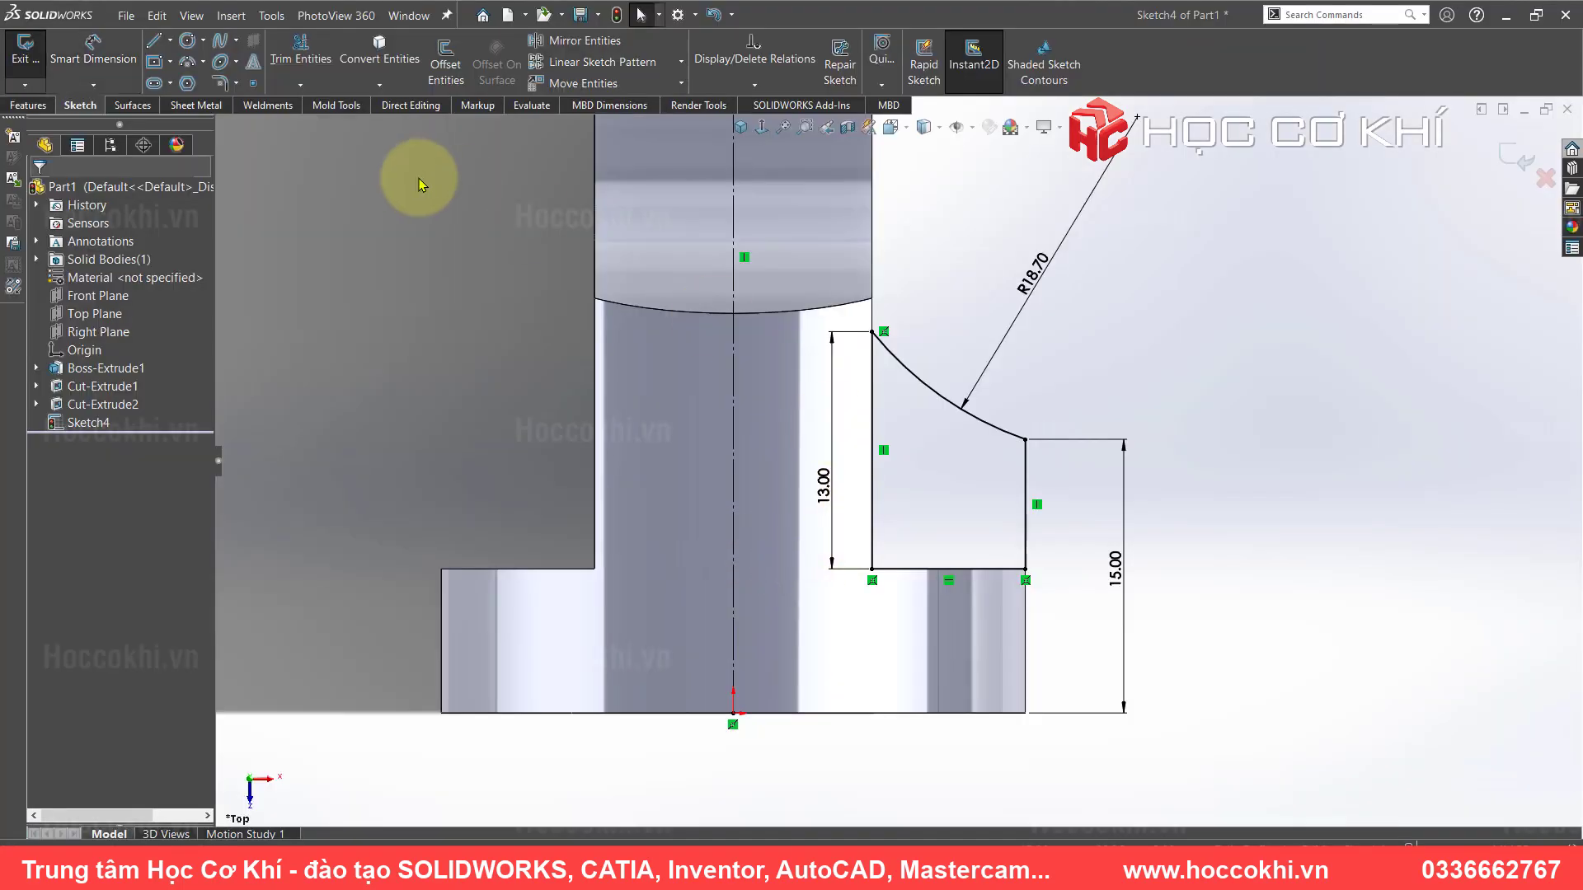
- Mirror the three lines and arc about the centreline, then view isometric
left_click(582, 41)
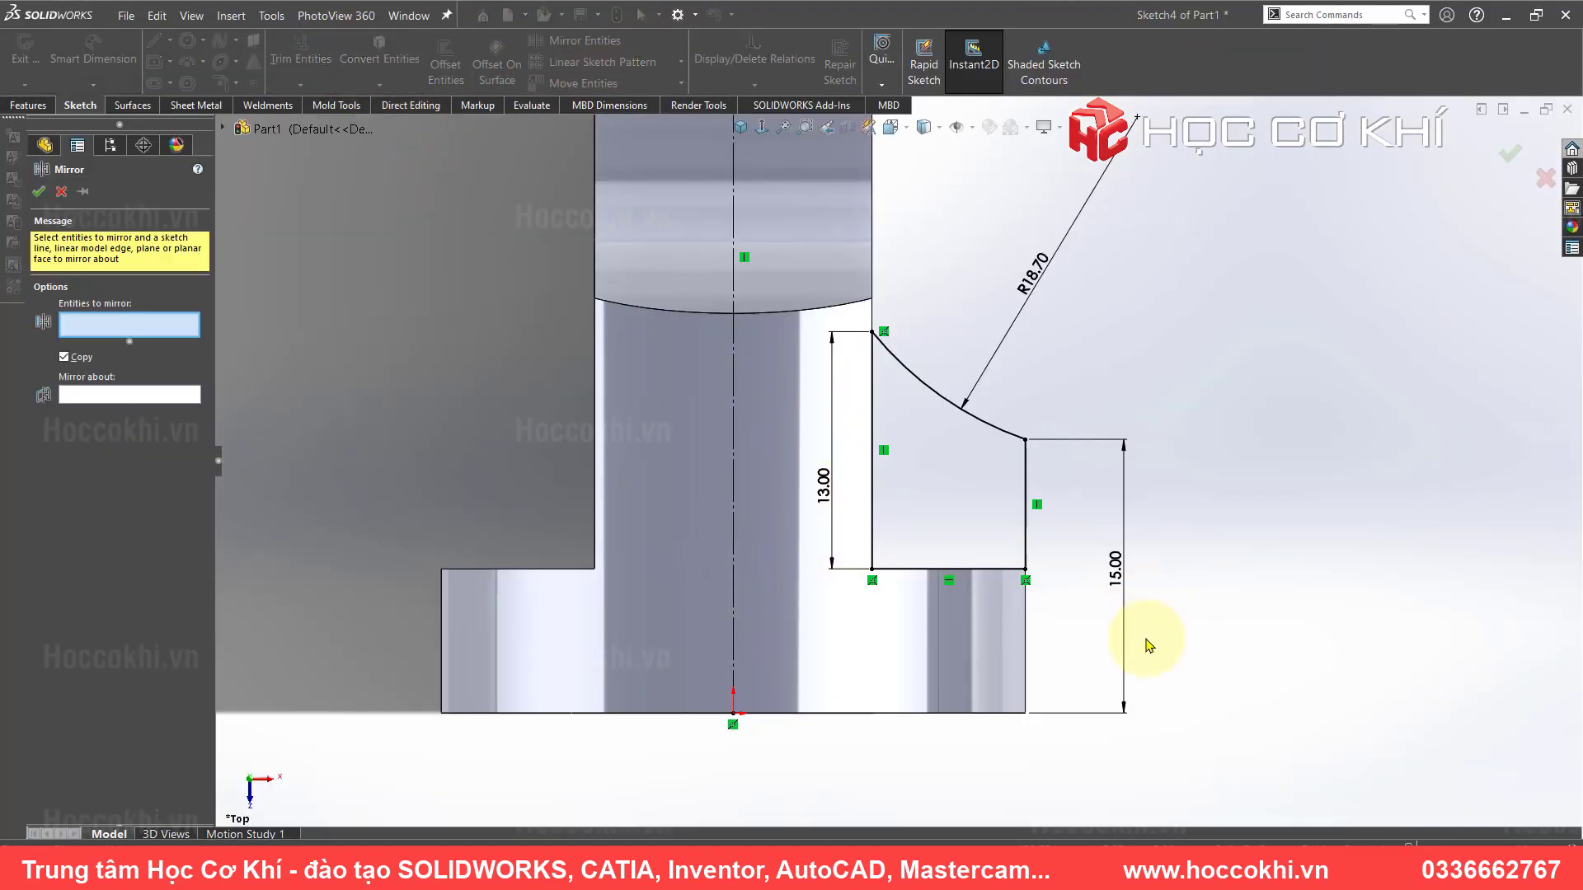
left_click_drag(1148, 635, 823, 313)
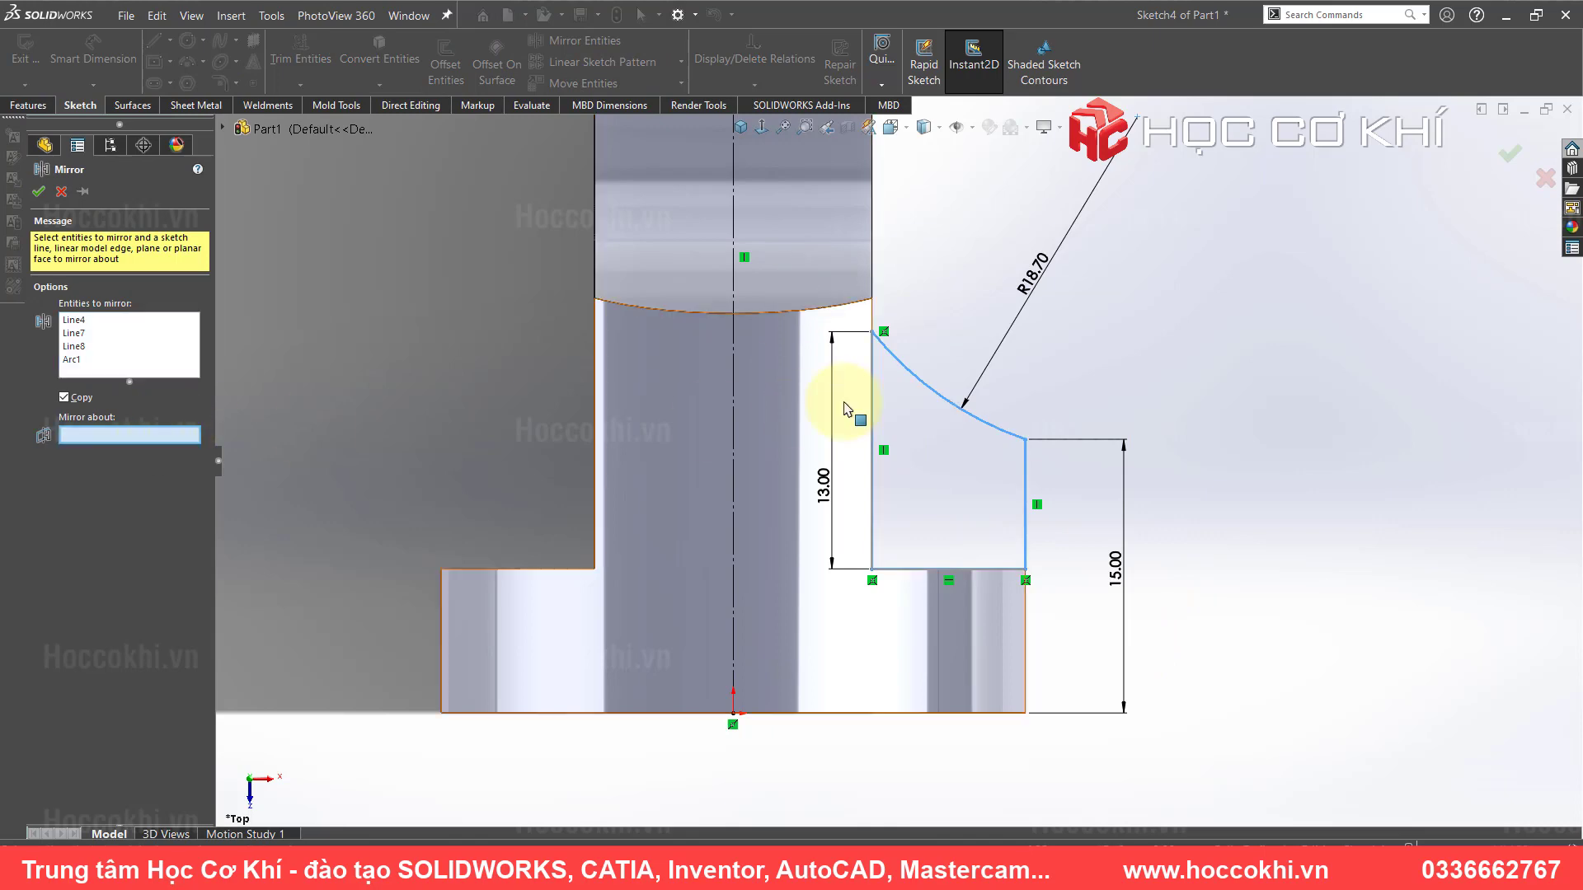
left_click(735, 361)
right_click(734, 361)
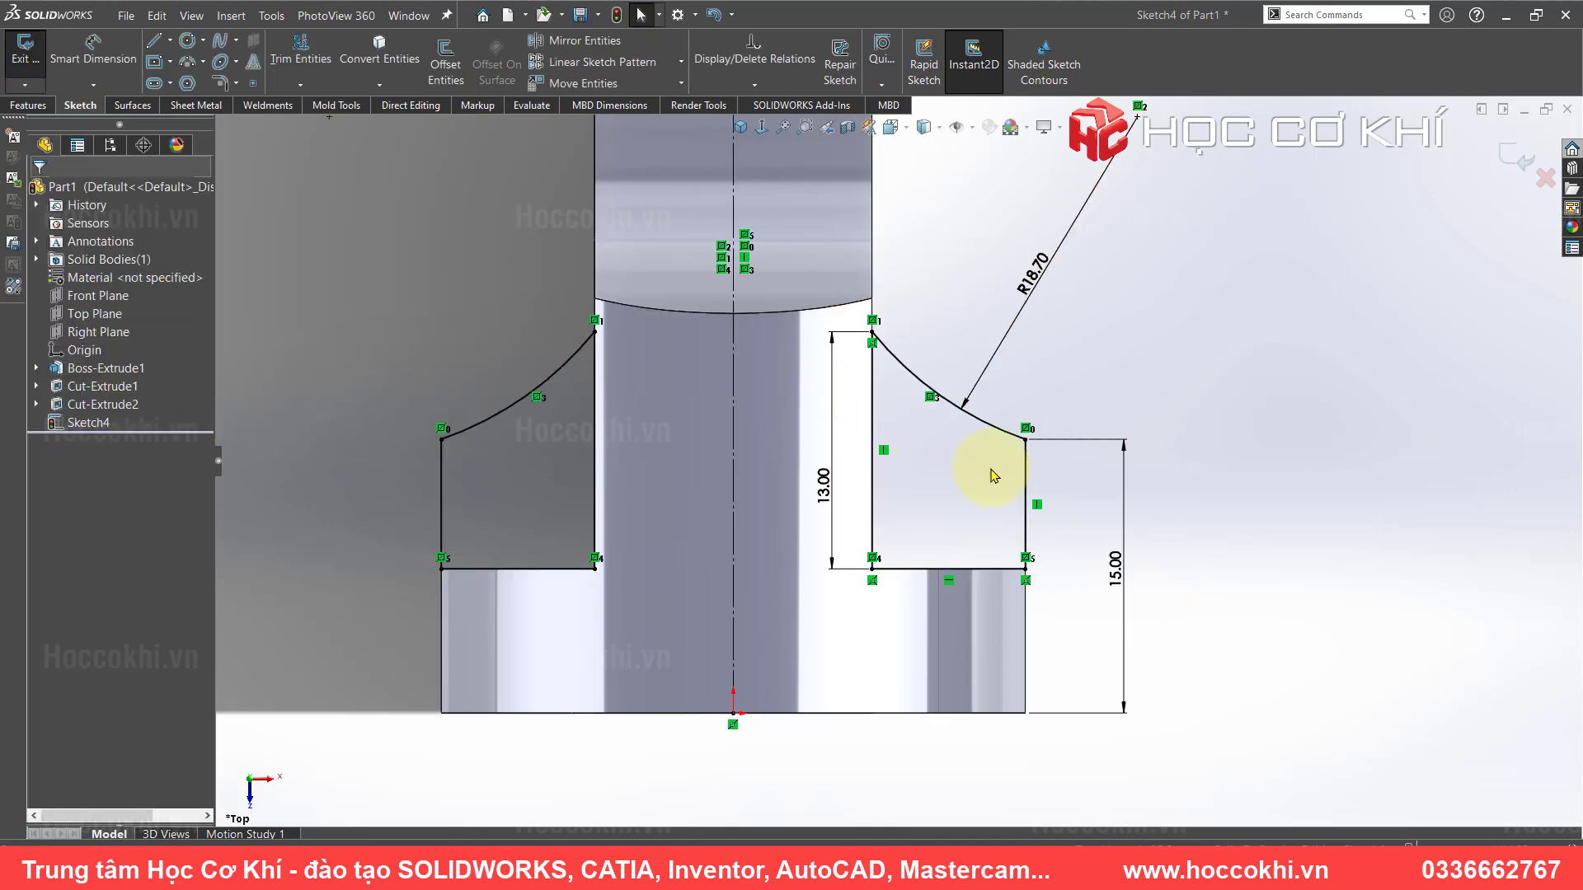
key("ctrl+7")
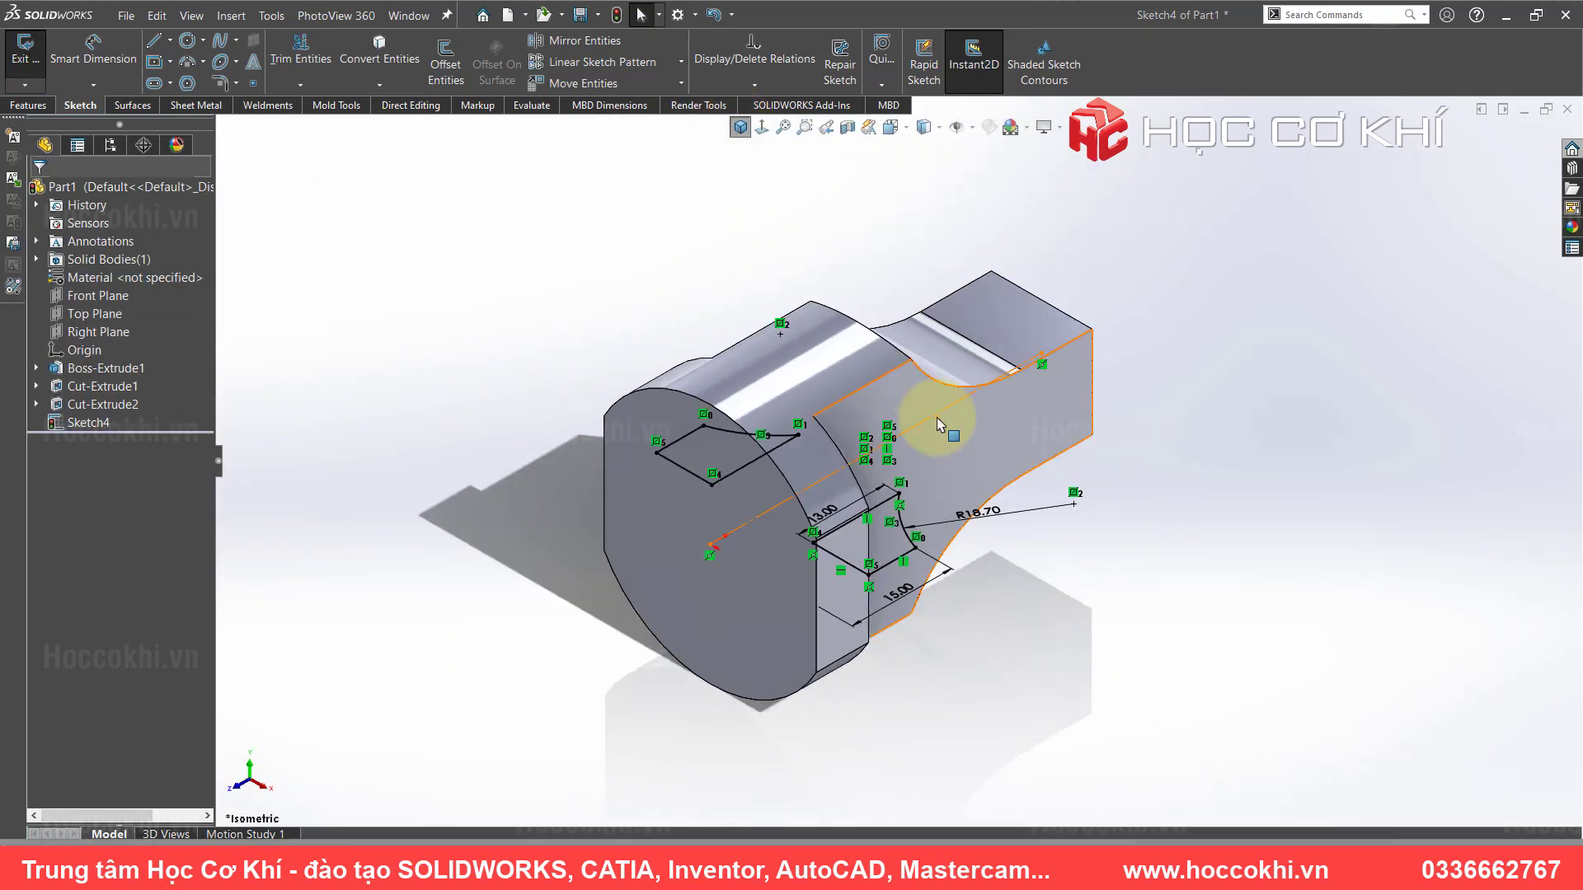
key("alt+Tab")
scroll(637, 459, "down", 3)
scroll(687, 551, "down", 3)
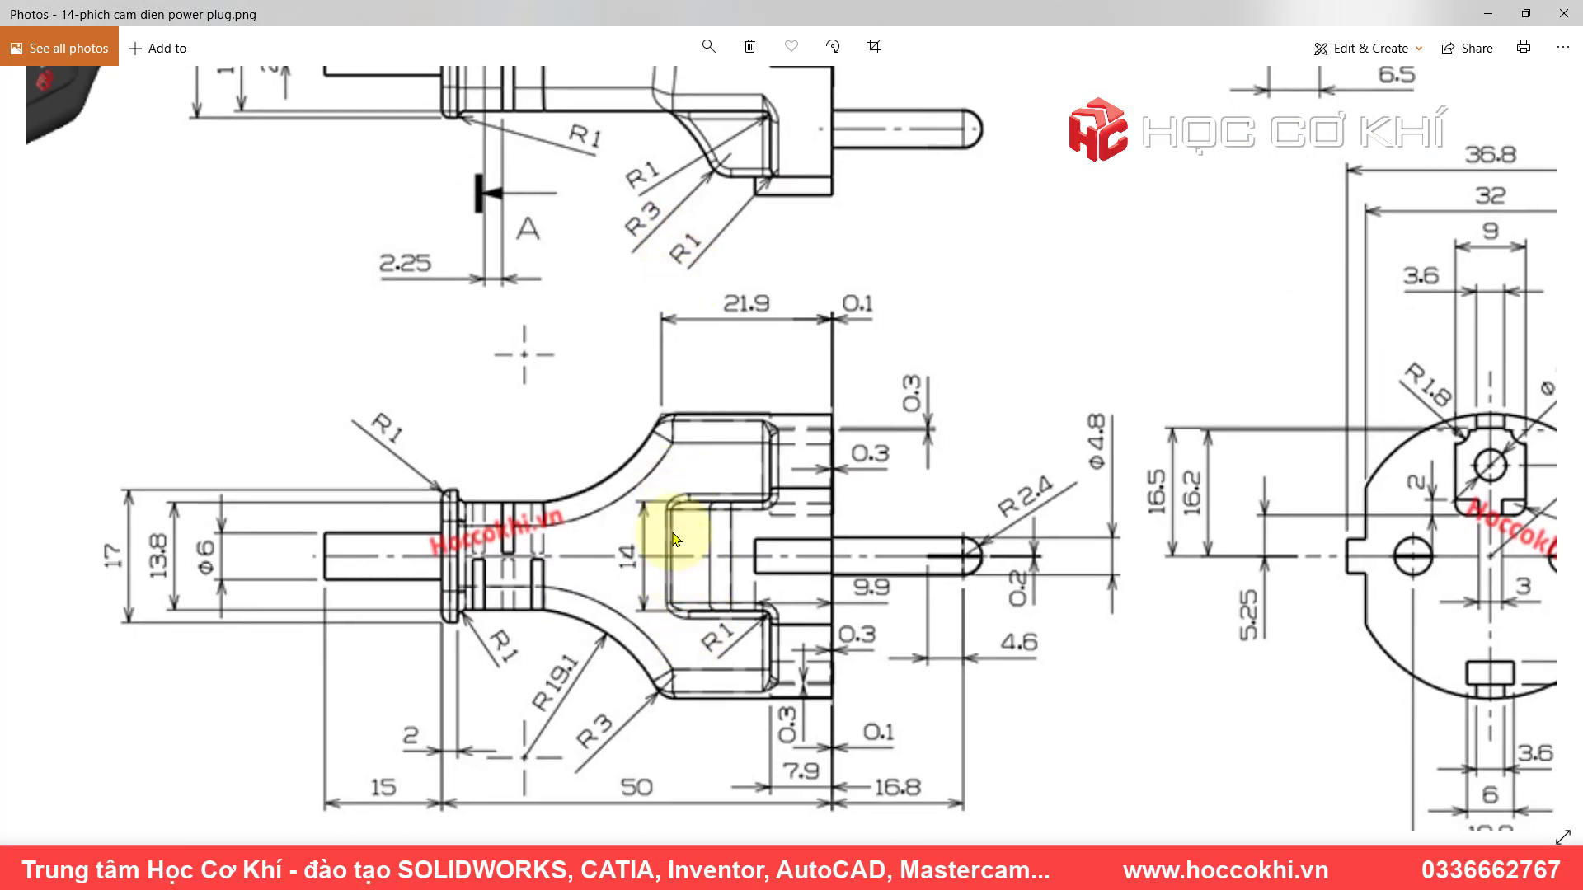
key("alt+Tab")
- Extrude both shoulder profiles 14 mm mid-plane as Boss-Extrude2, then orbit to inspect the bosses
left_click(30, 104)
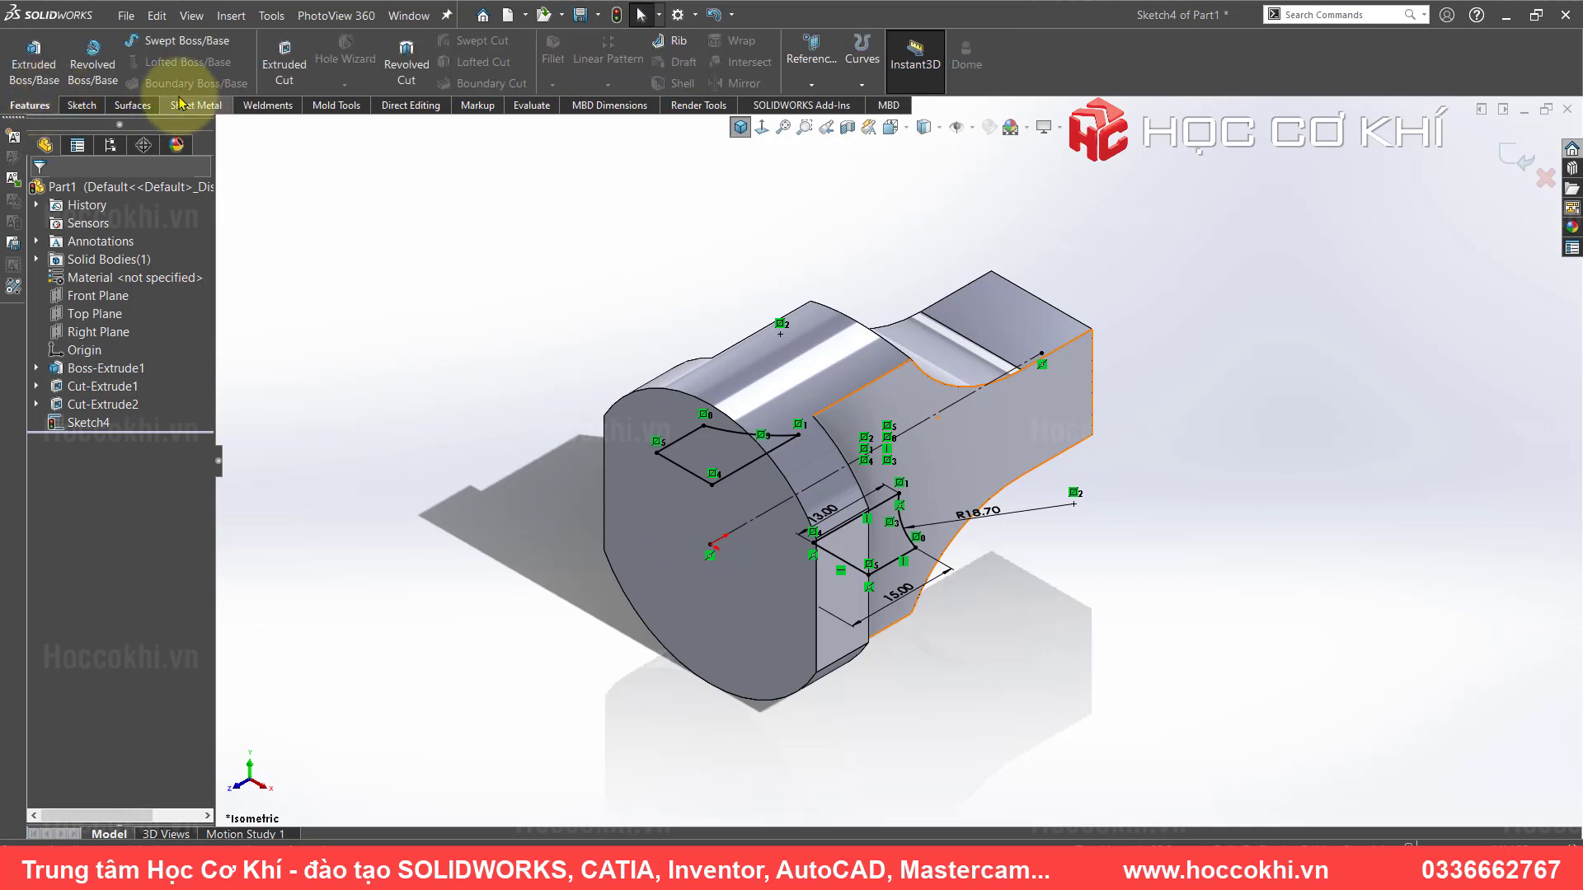
left_click(33, 58)
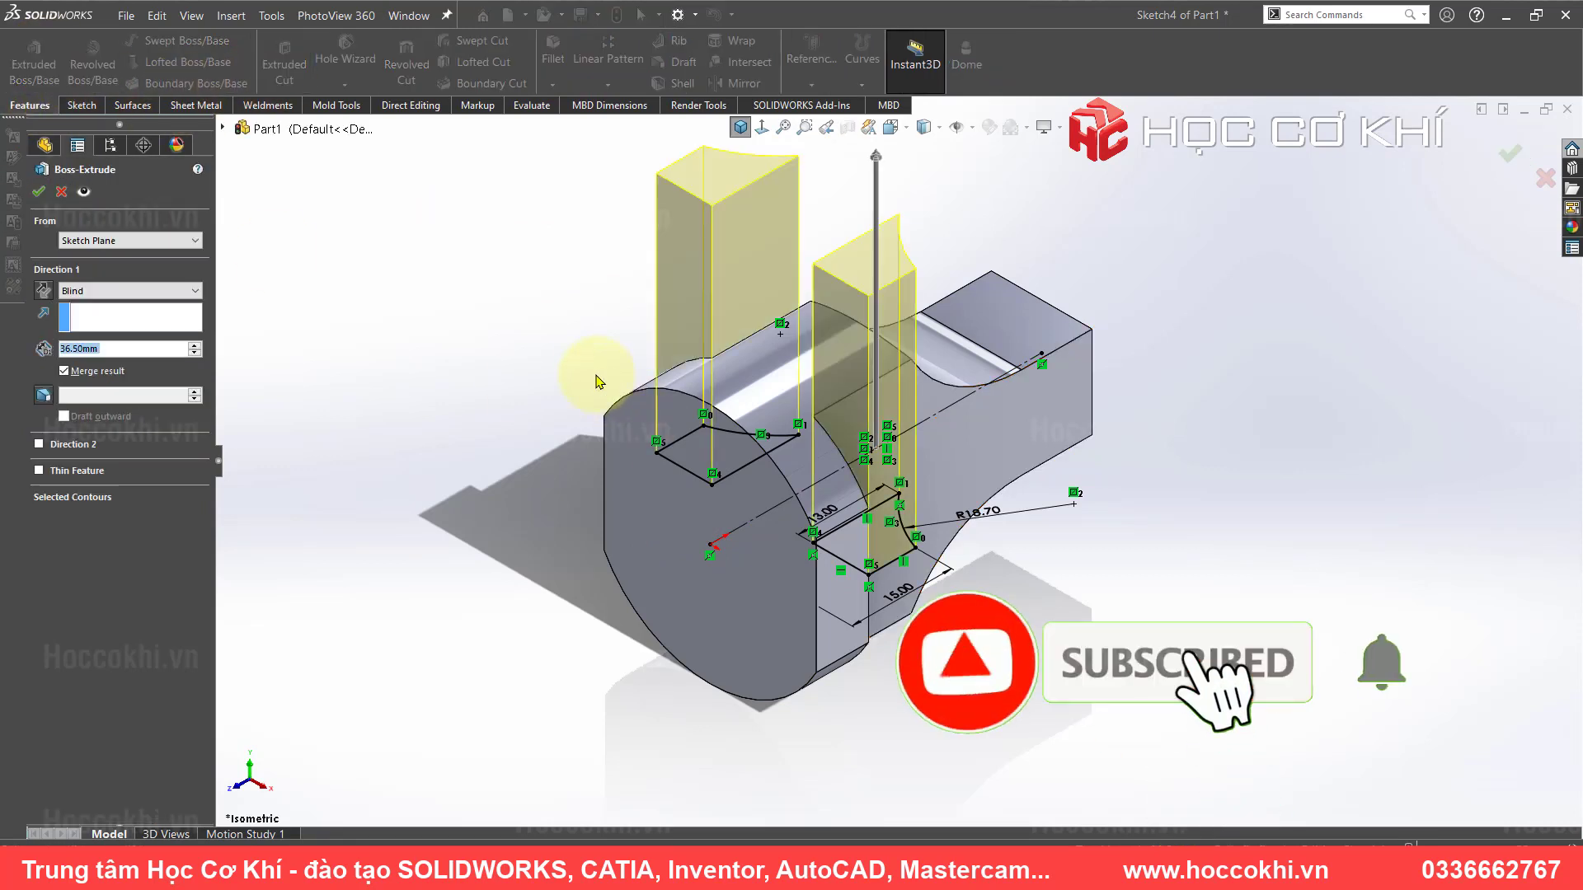
left_click(149, 290)
left_click(110, 356)
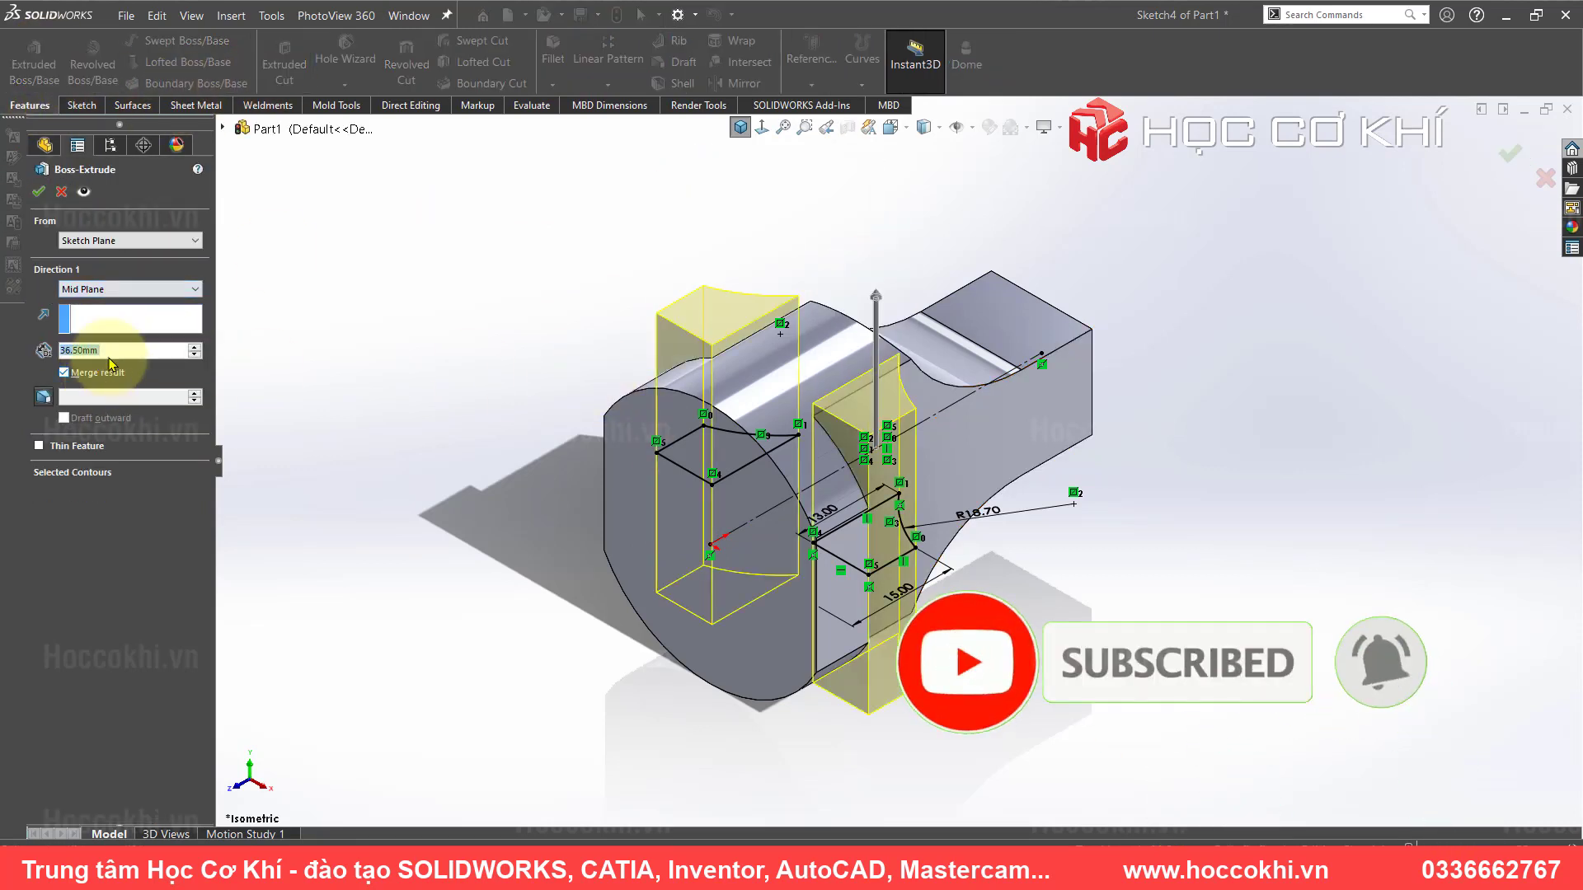
type("14")
key("Return")
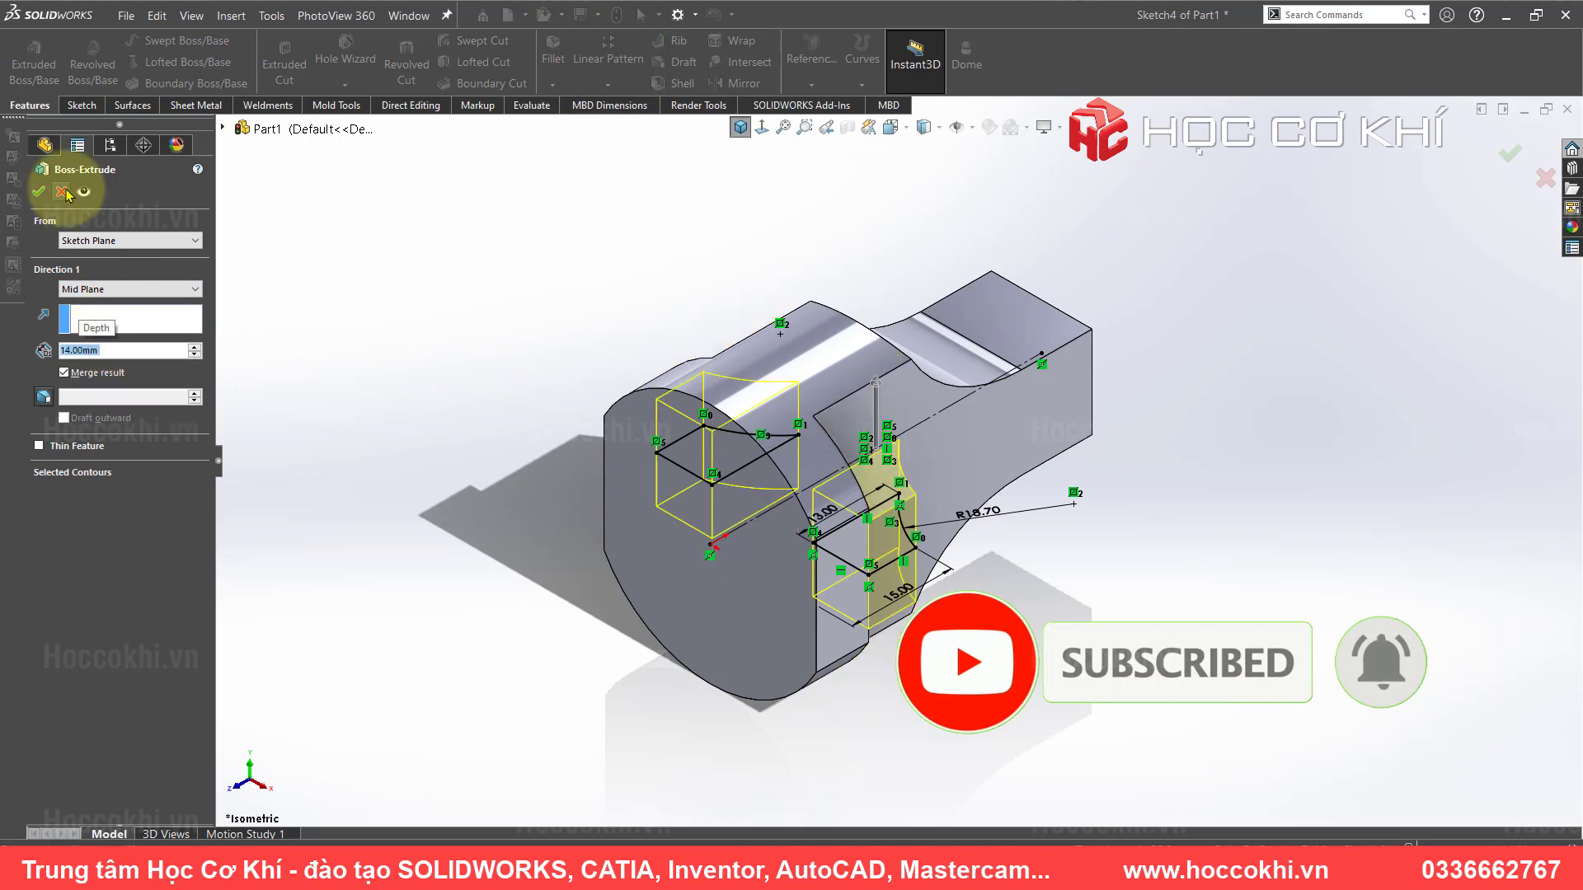
left_click(39, 192)
mouse_move(683, 325)
middle_mouse_down()
mouse_move(687, 524)
mouse_move(741, 724)
mouse_move(819, 495)
mouse_move(692, 325)
mouse_move(780, 475)
mouse_move(890, 530)
mouse_move(837, 519)
mouse_move(837, 554)
middle_mouse_up()
- Pan the Photos drawing to the lower plug views and round face view, then return to SOLIDWORKS
key("alt+Tab")
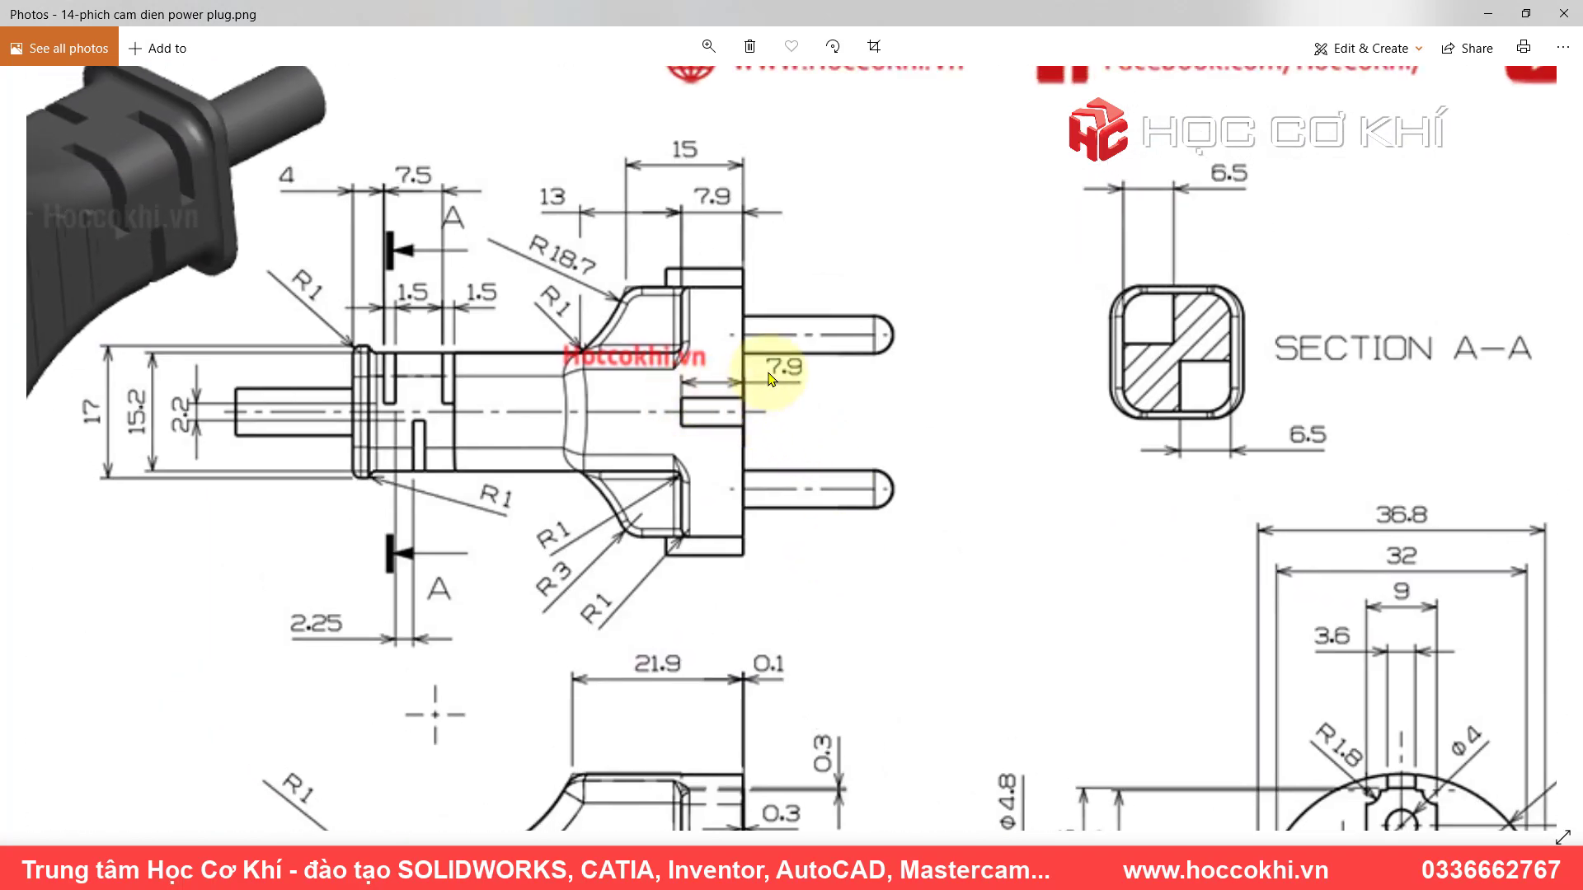
left_click_drag(1190, 546, 724, 183)
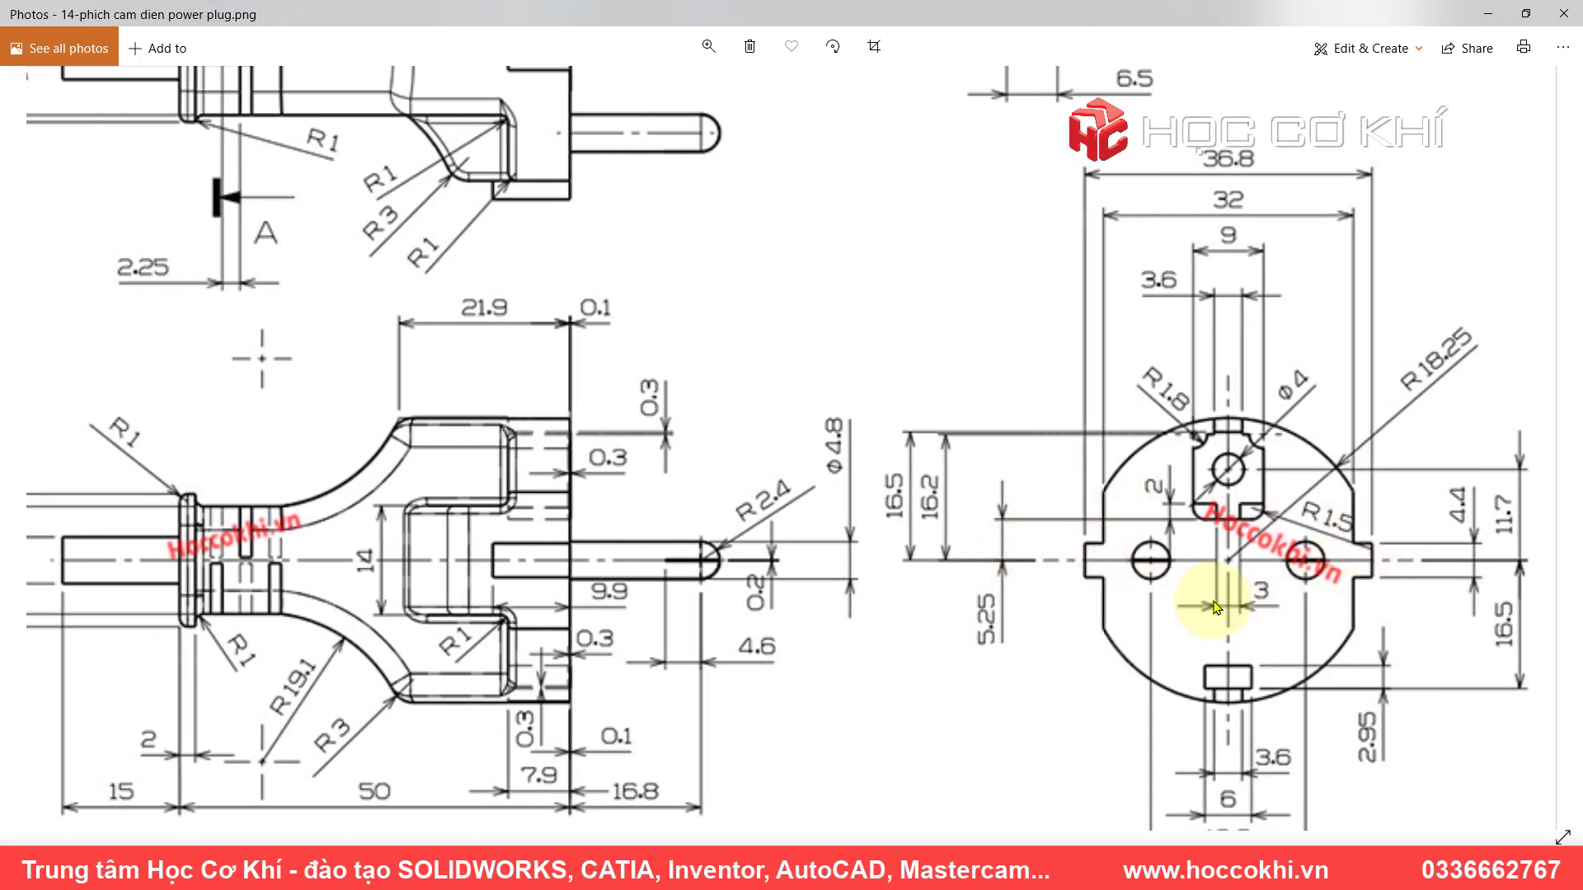
key("alt+Tab")
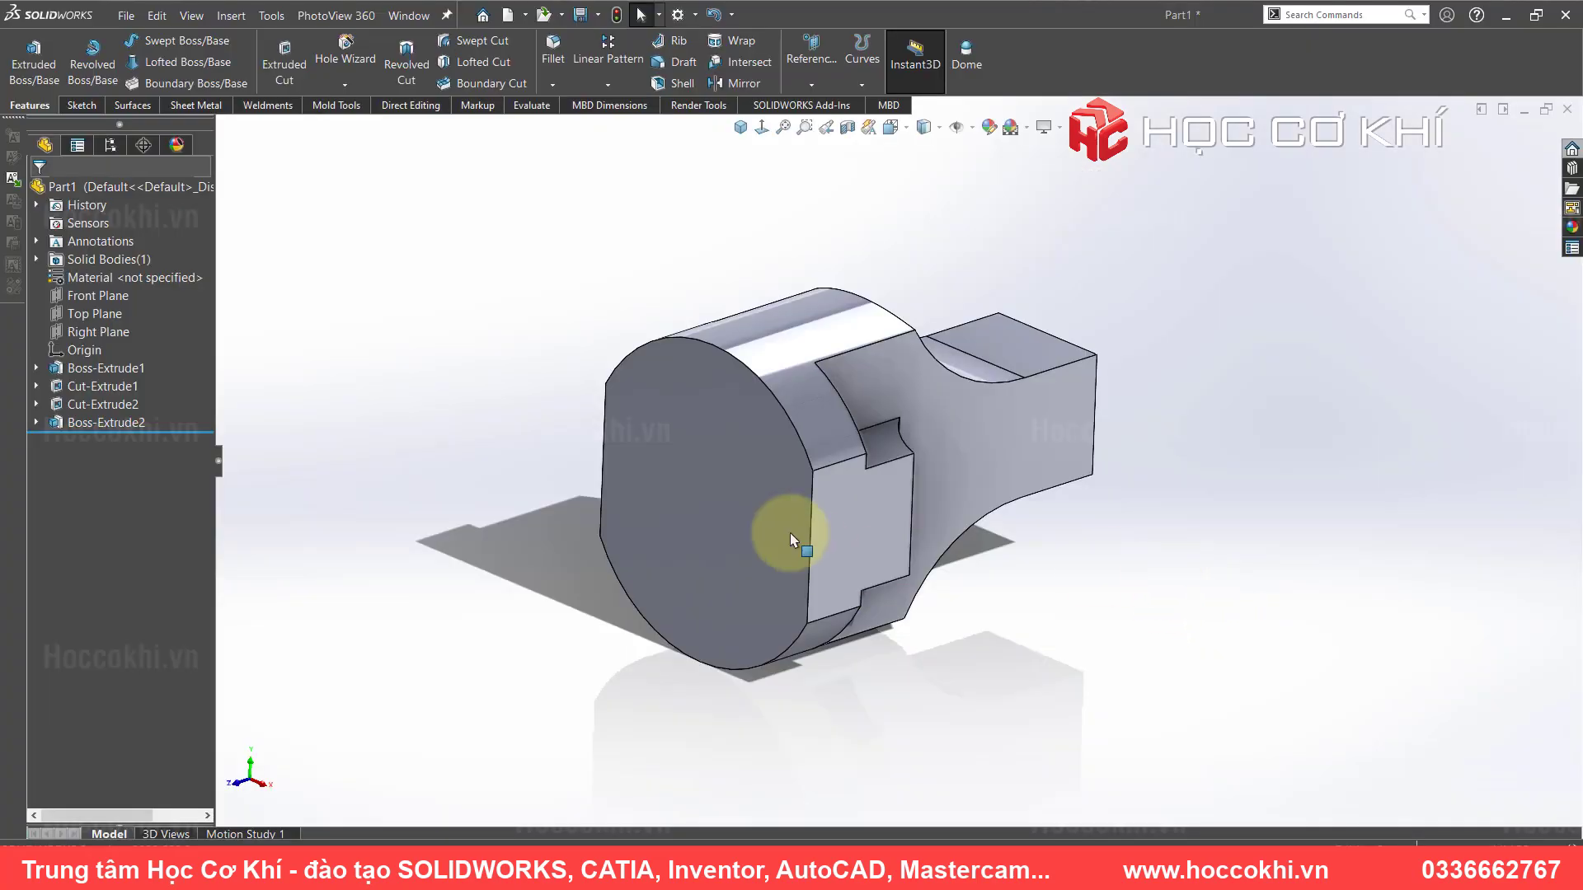
- Start a sketch on the round front face and draw a centre rectangle from the origin
left_click(726, 446)
left_click(837, 367)
left_click(762, 127)
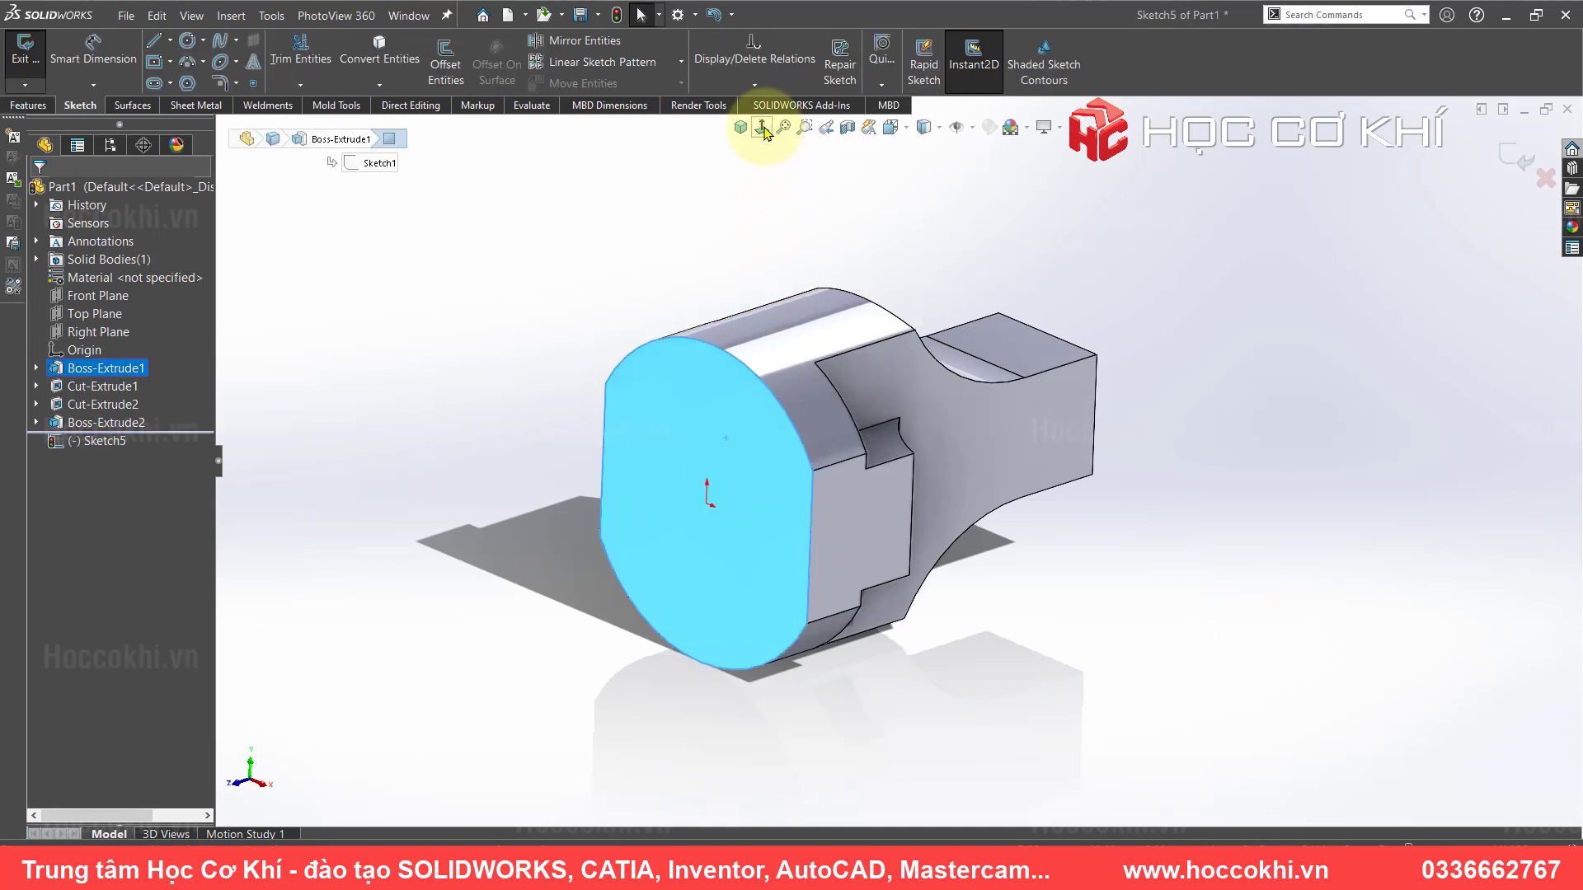
left_click(153, 61)
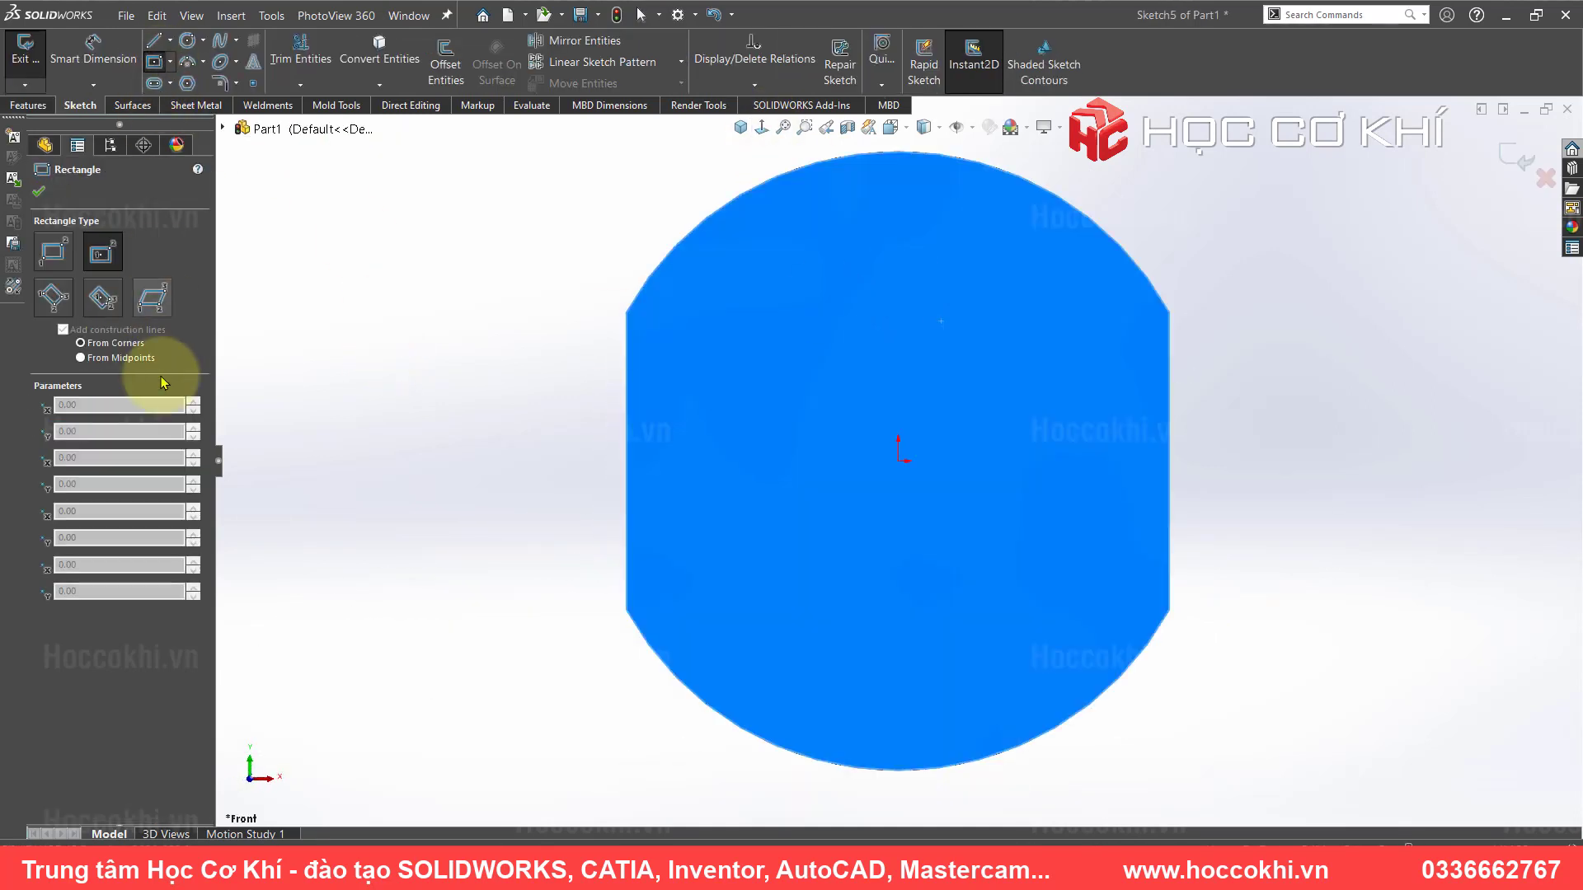
left_click(899, 461)
left_click(555, 417)
key("Escape")
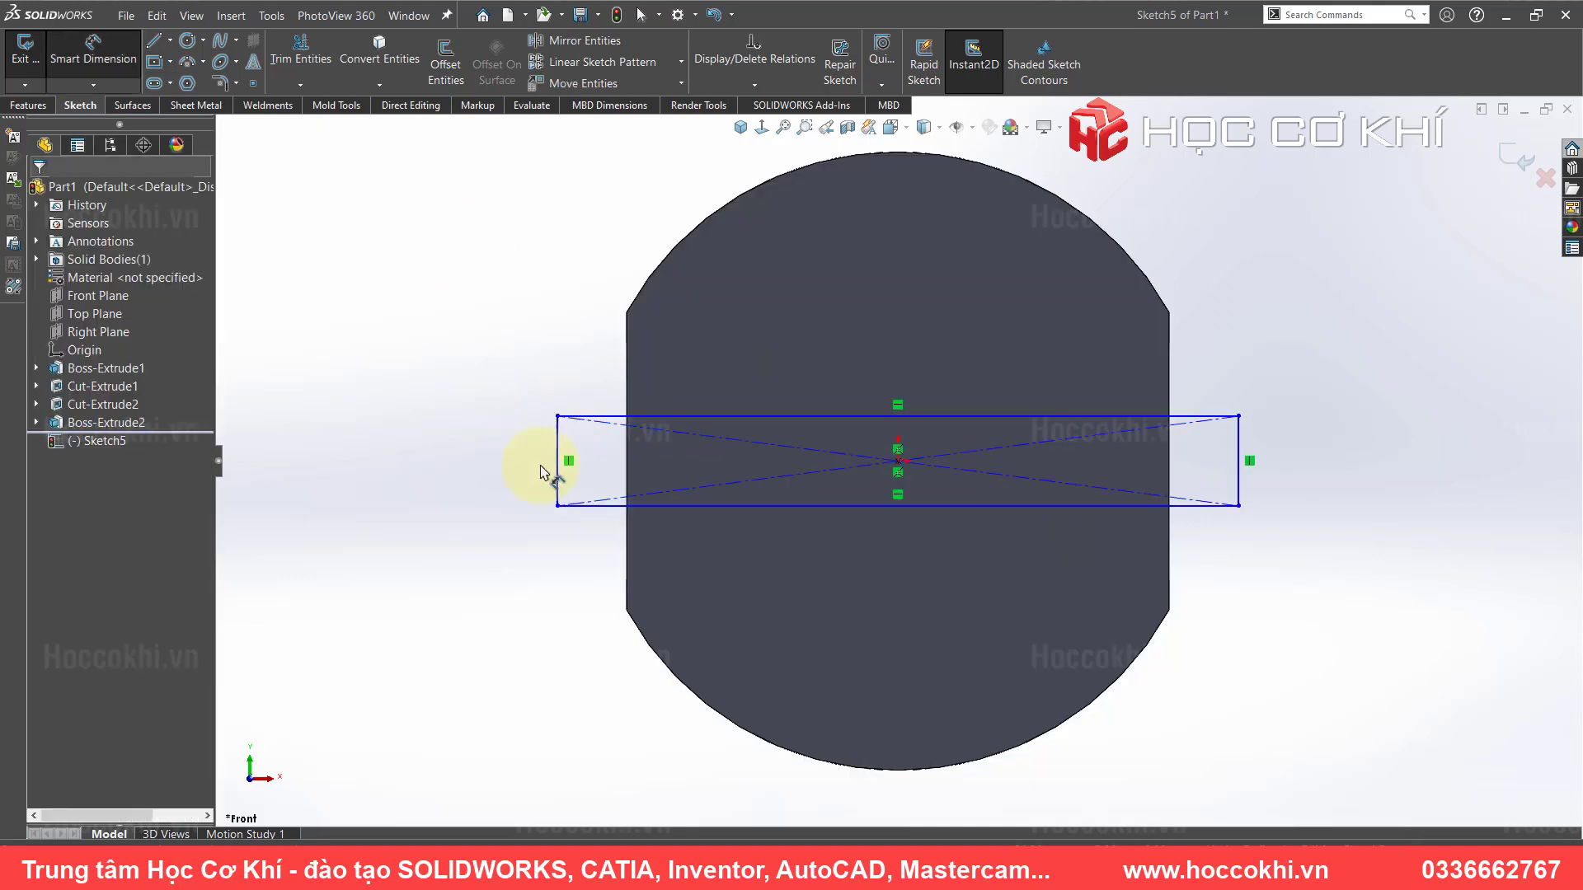
- Dimension the rectangle 4.4 mm tall and 36.8 mm wide
key("alt+Tab")
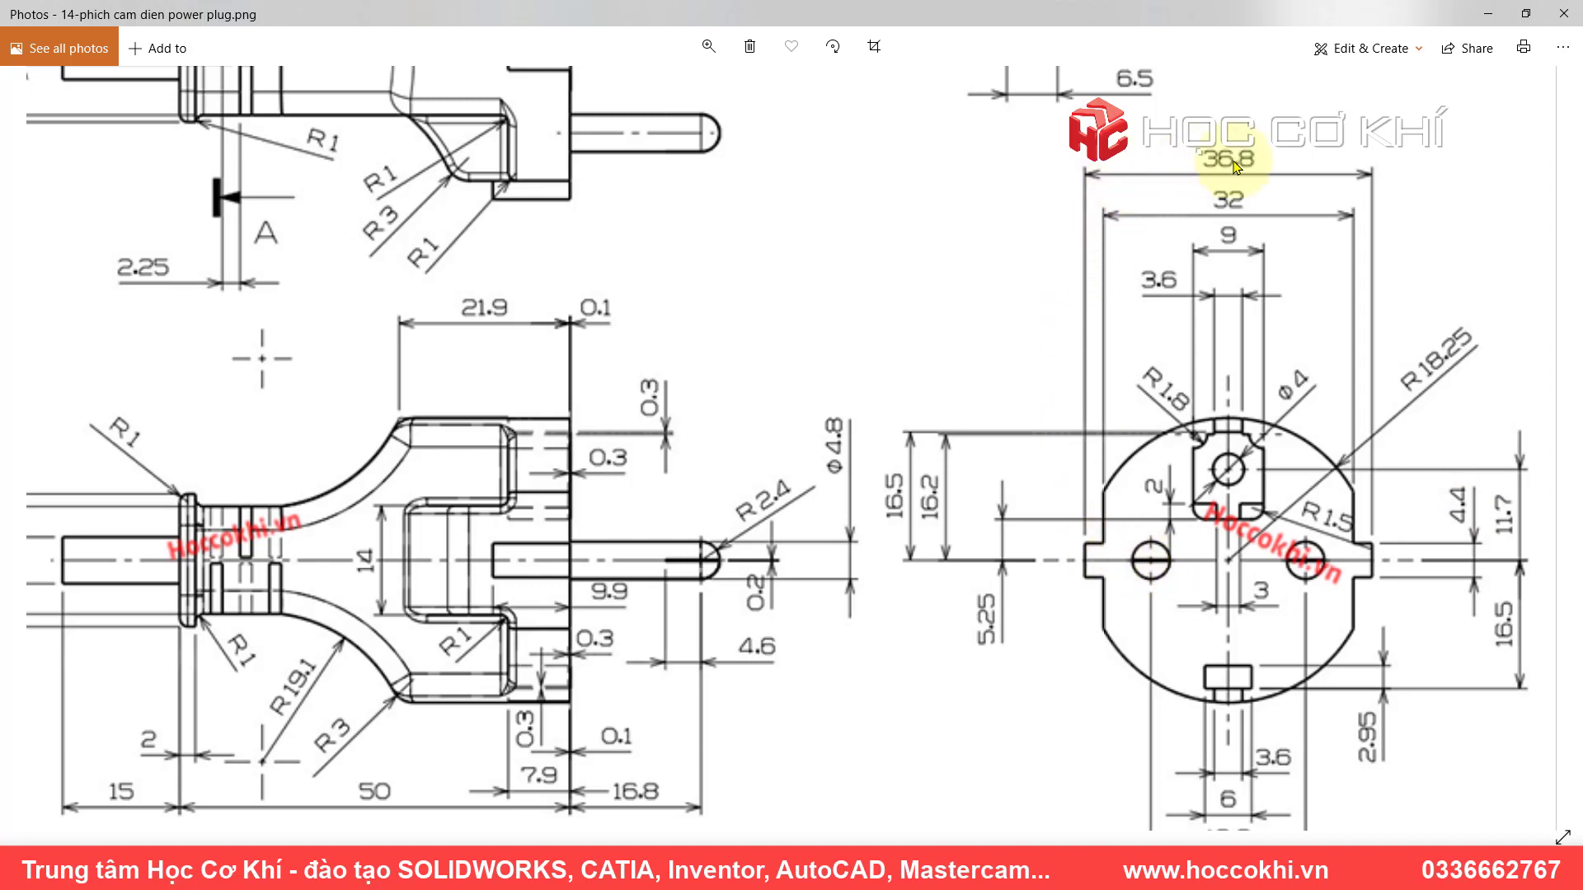
key("alt+Tab")
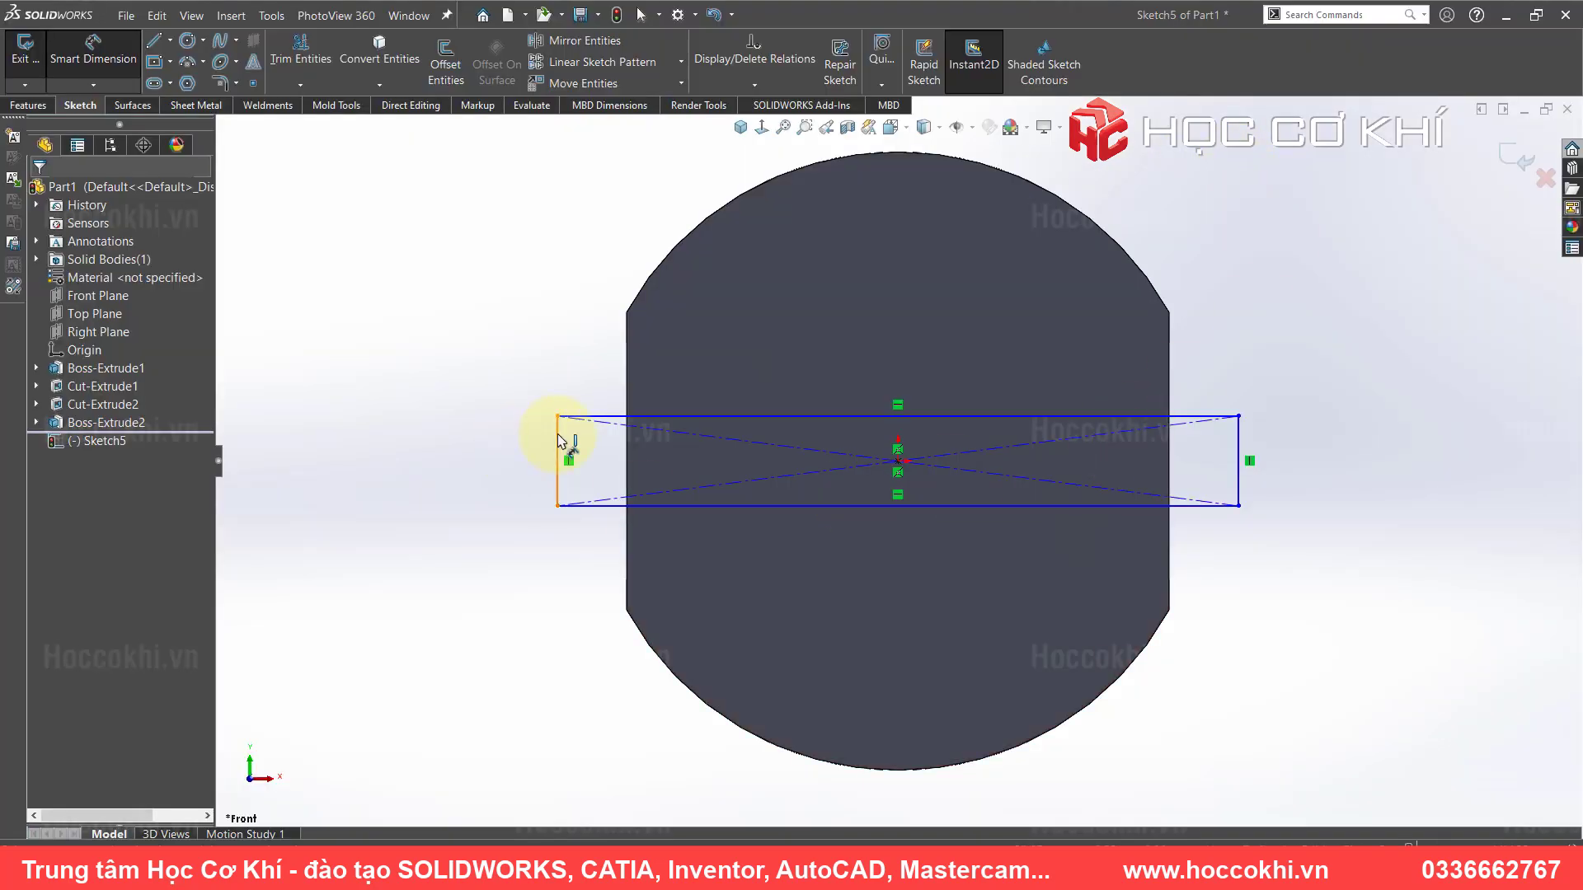
left_click(558, 441)
left_click(518, 443)
type("4.4")
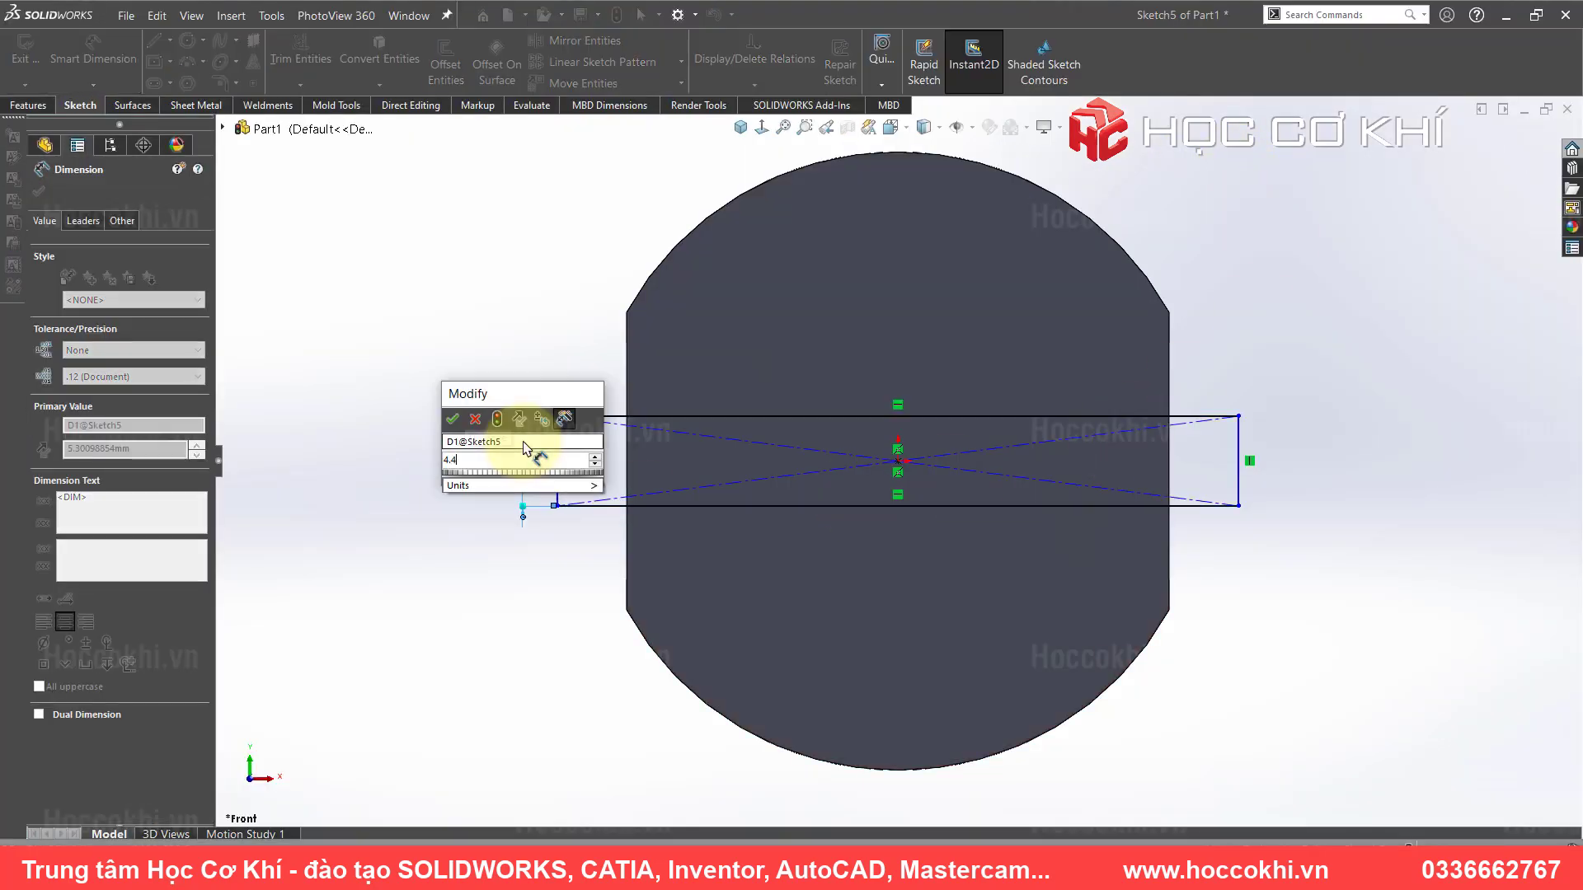
key("Return")
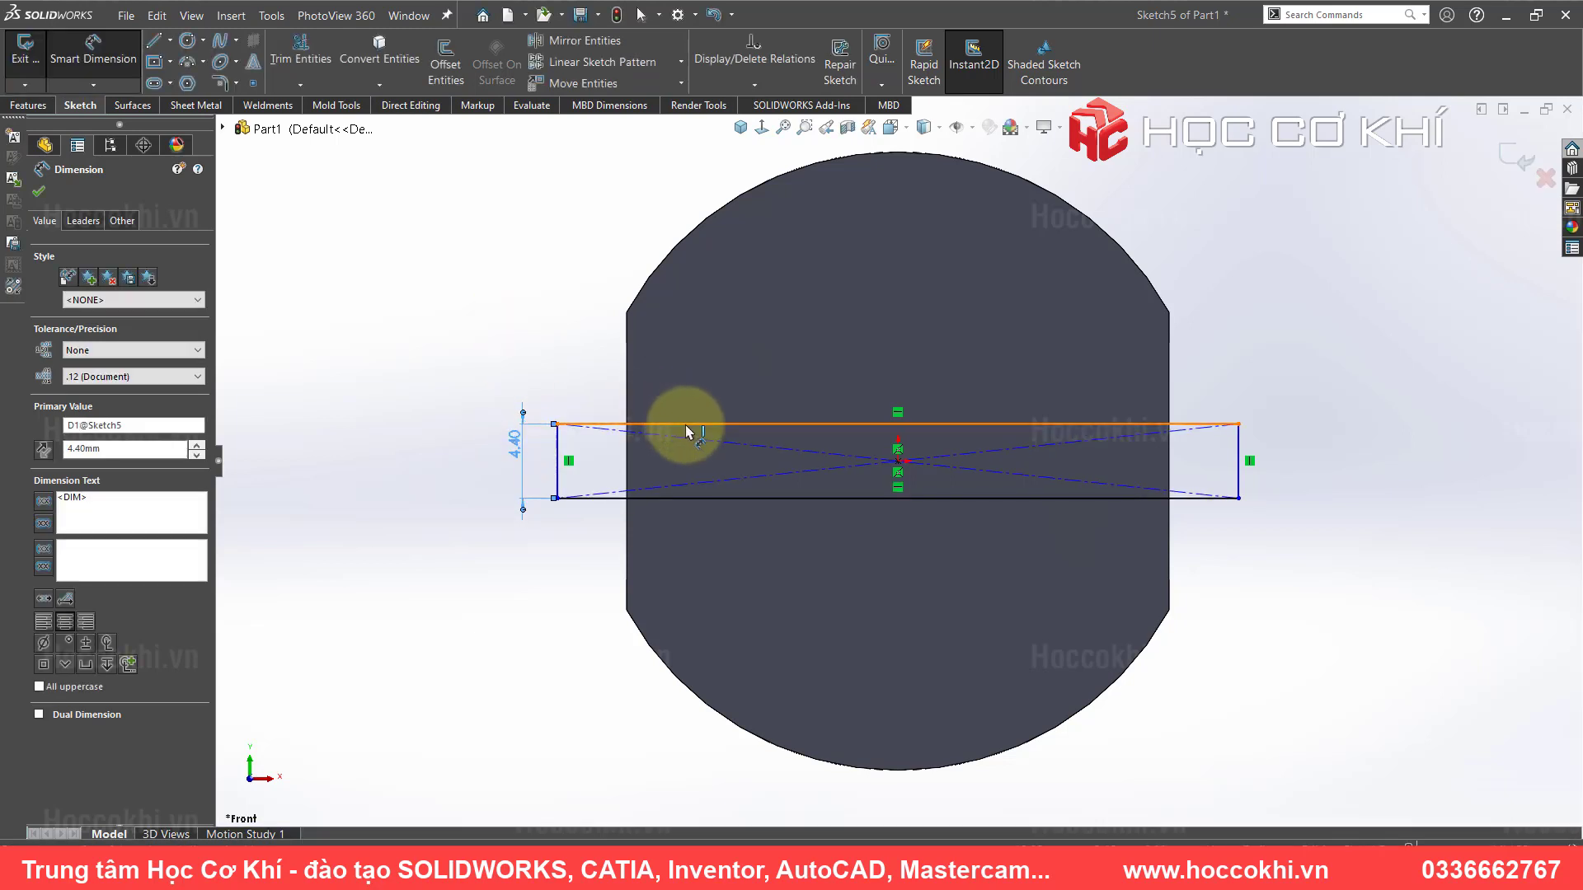
left_click(686, 428)
left_click(581, 284)
type("36")
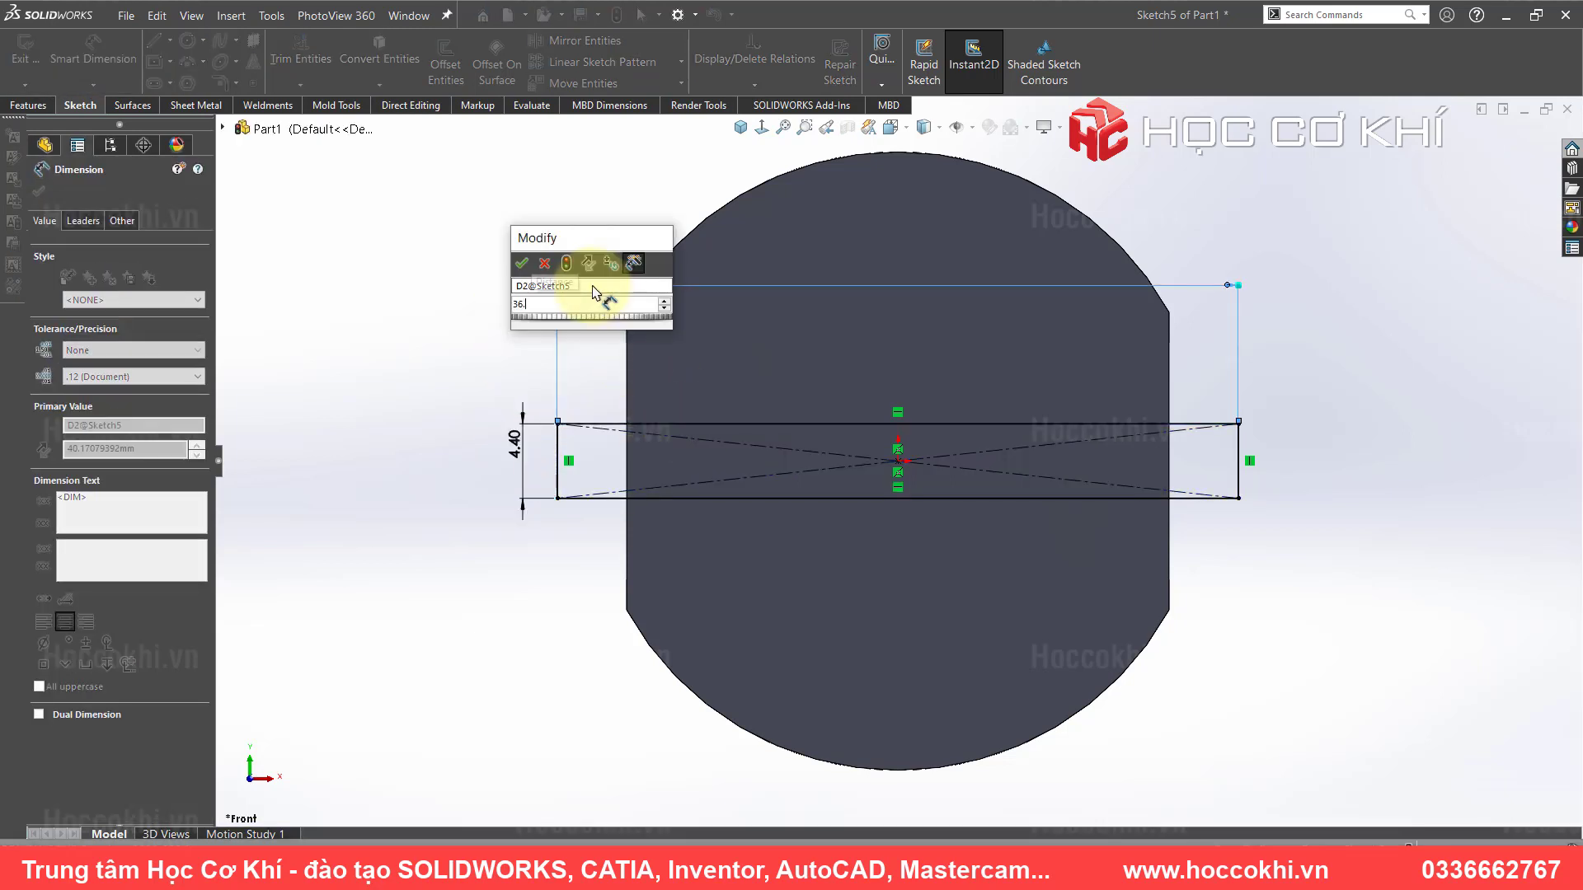
type(".8")
key("Return")
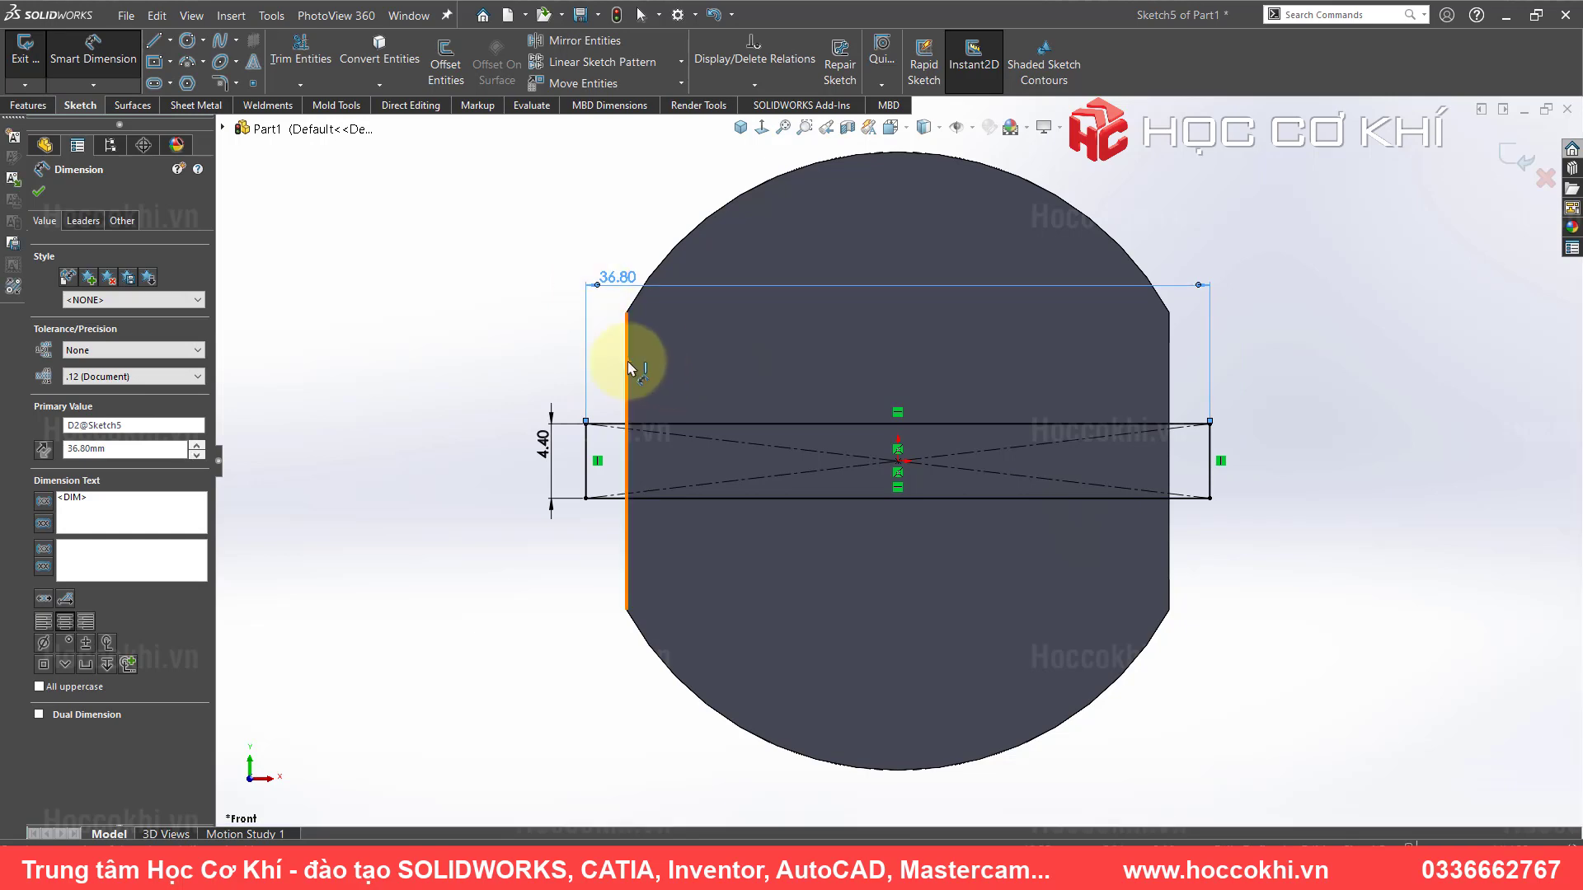
- Check the reference drawing, then turn the sketch to the isometric view
key("alt+Tab")
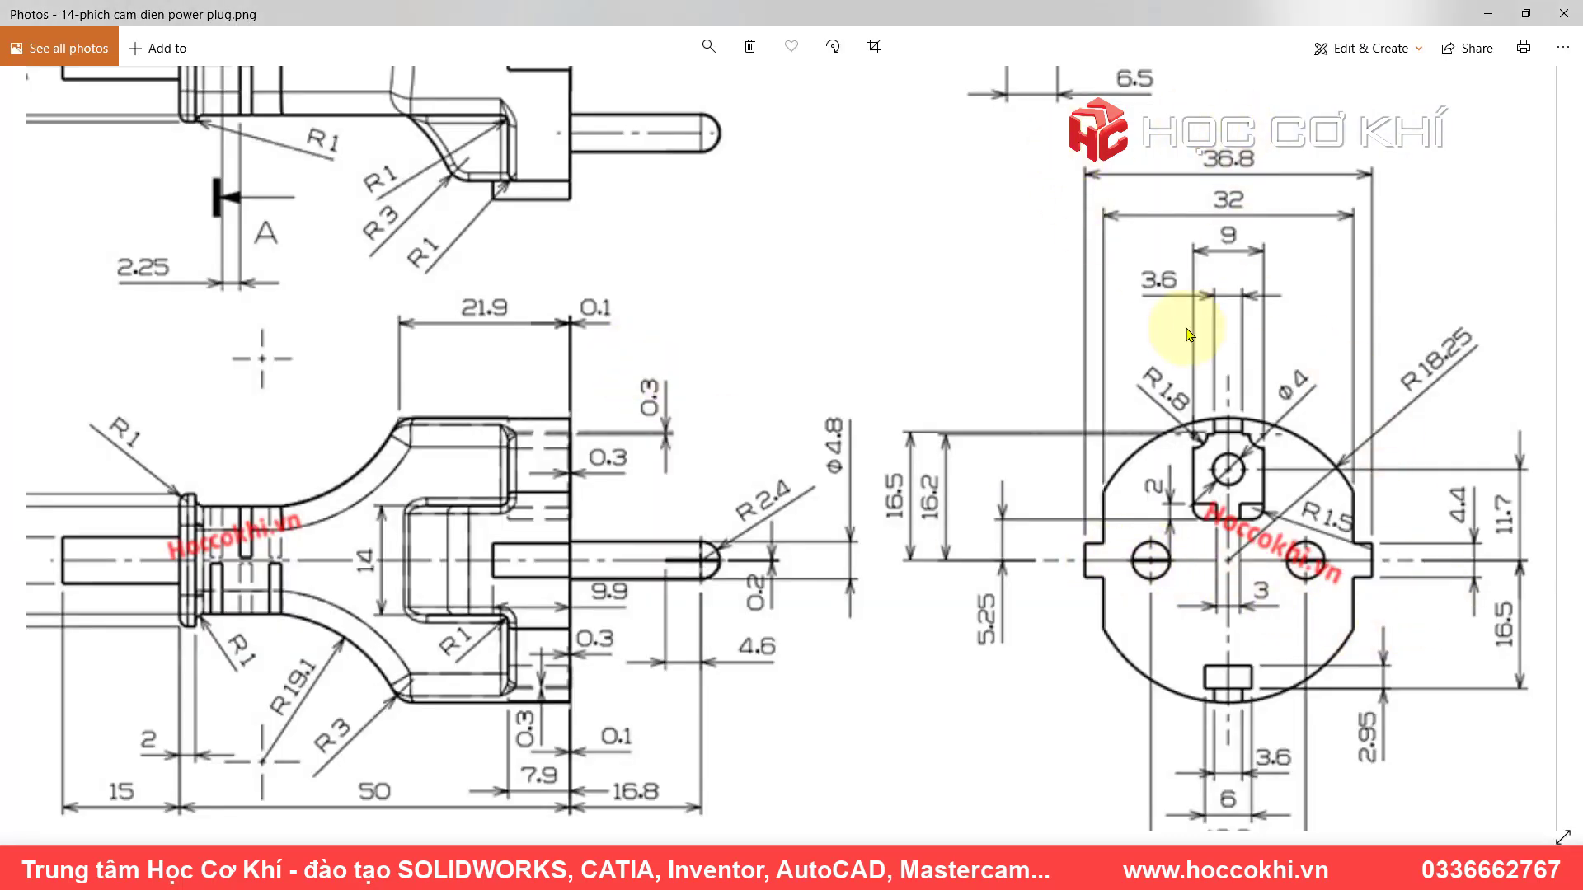
scroll(527, 244, "up", 1)
scroll(600, 285, "up", 1)
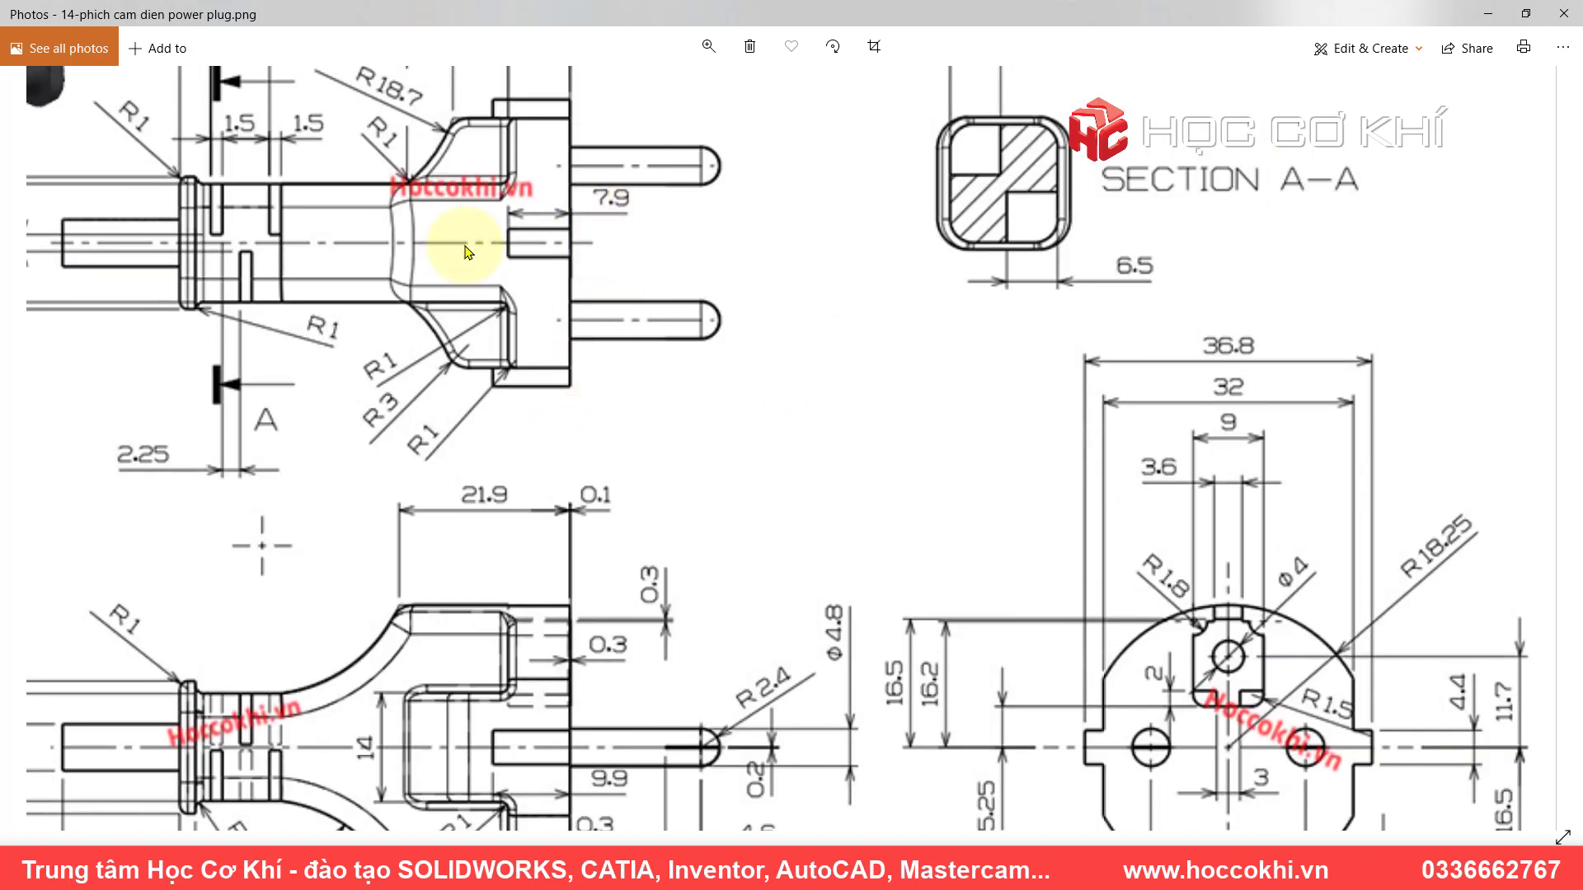
key("alt+Tab")
left_click(586, 459)
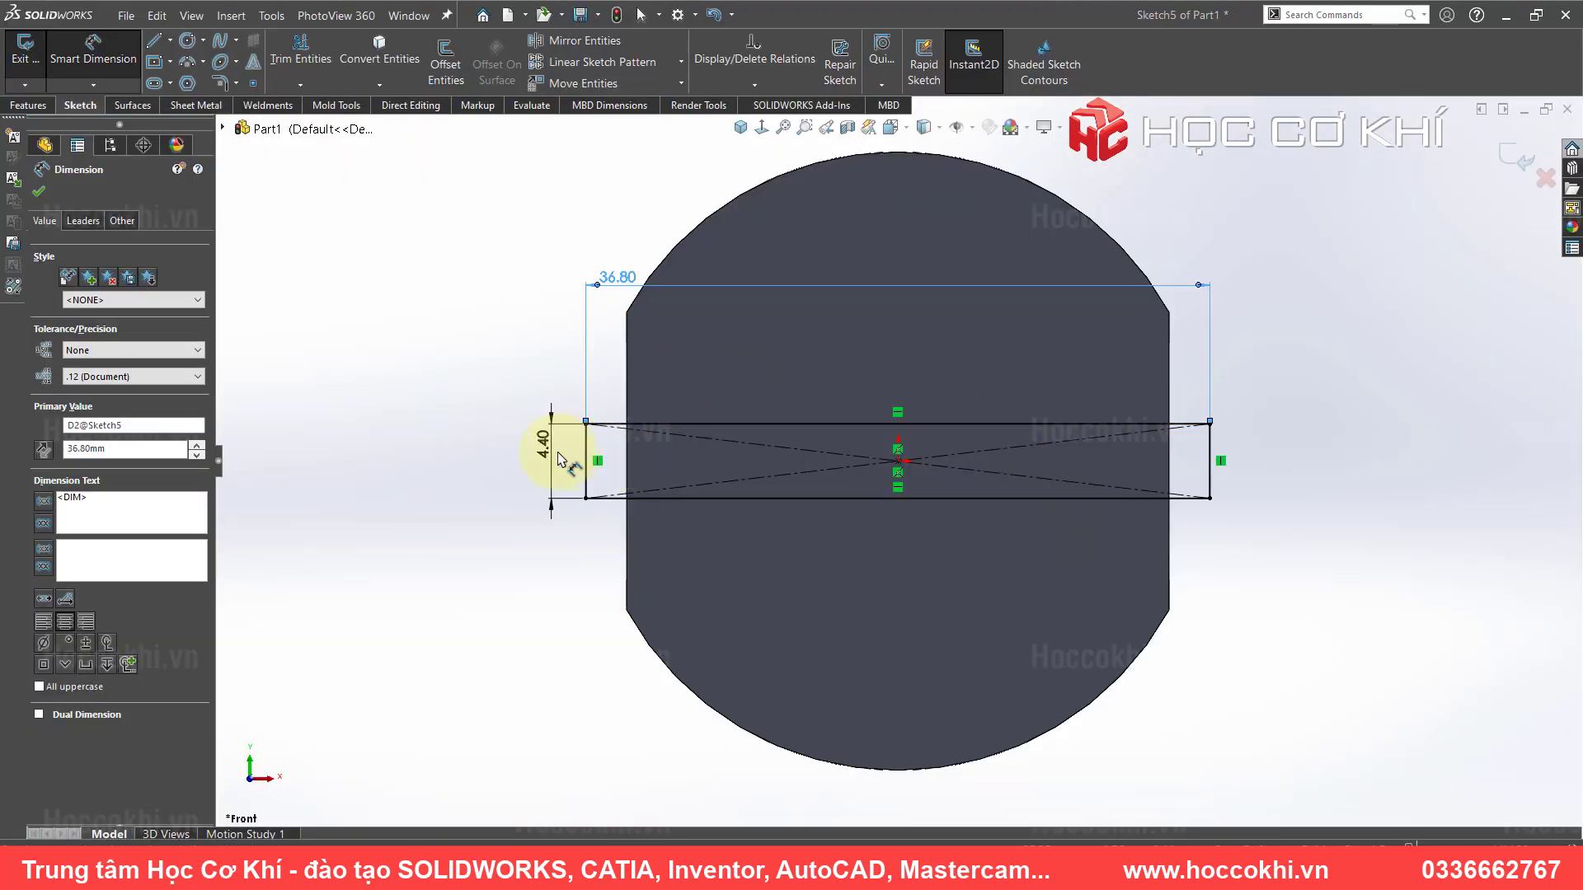
key("ctrl+7")
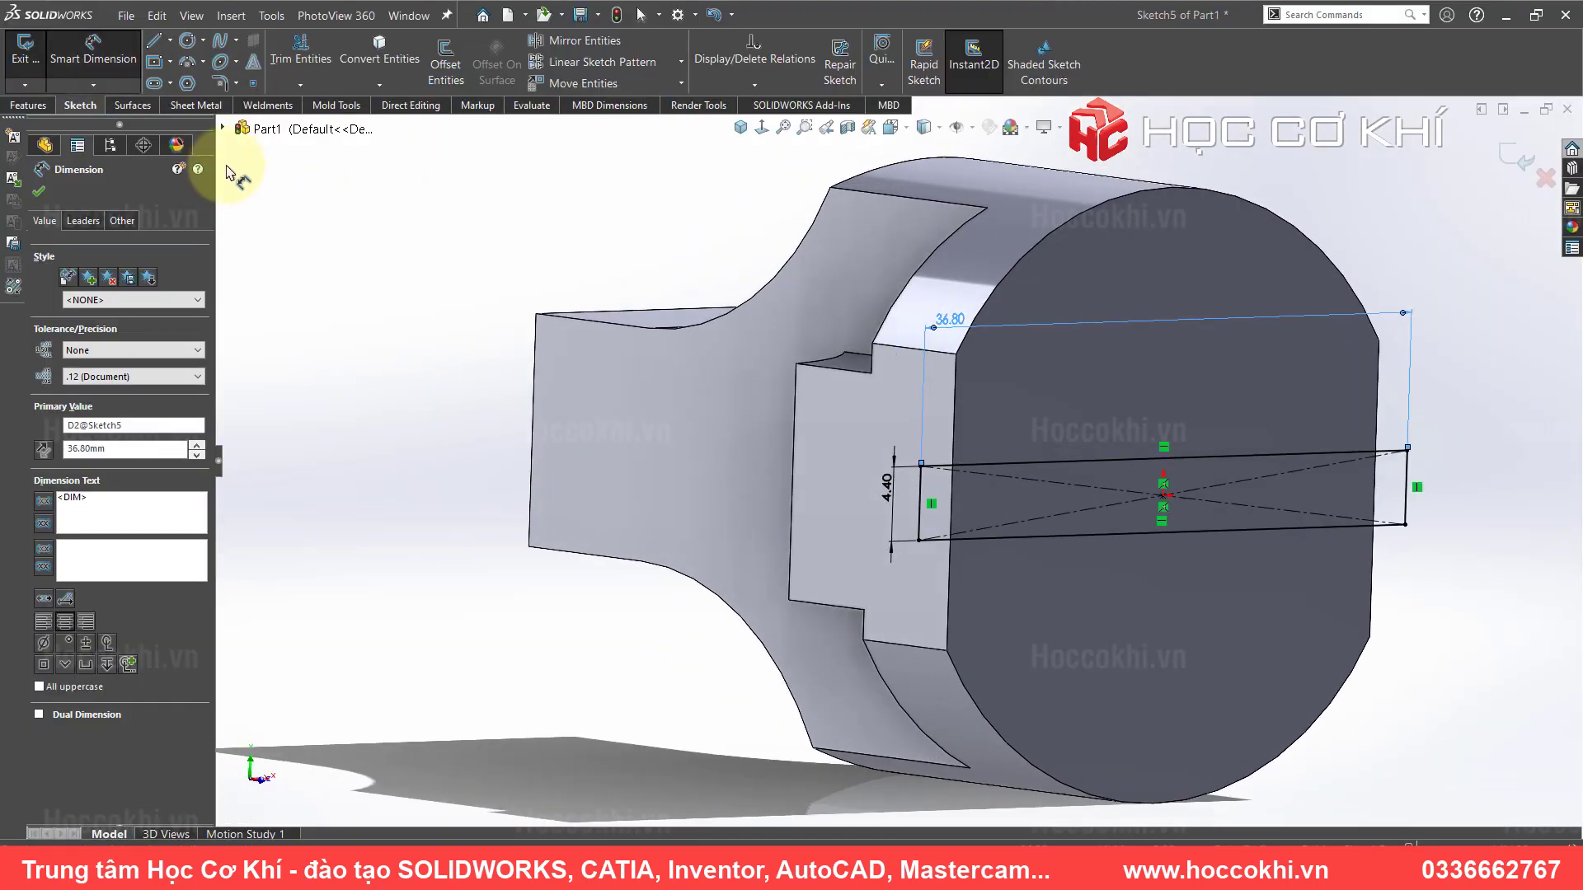
left_click(27, 105)
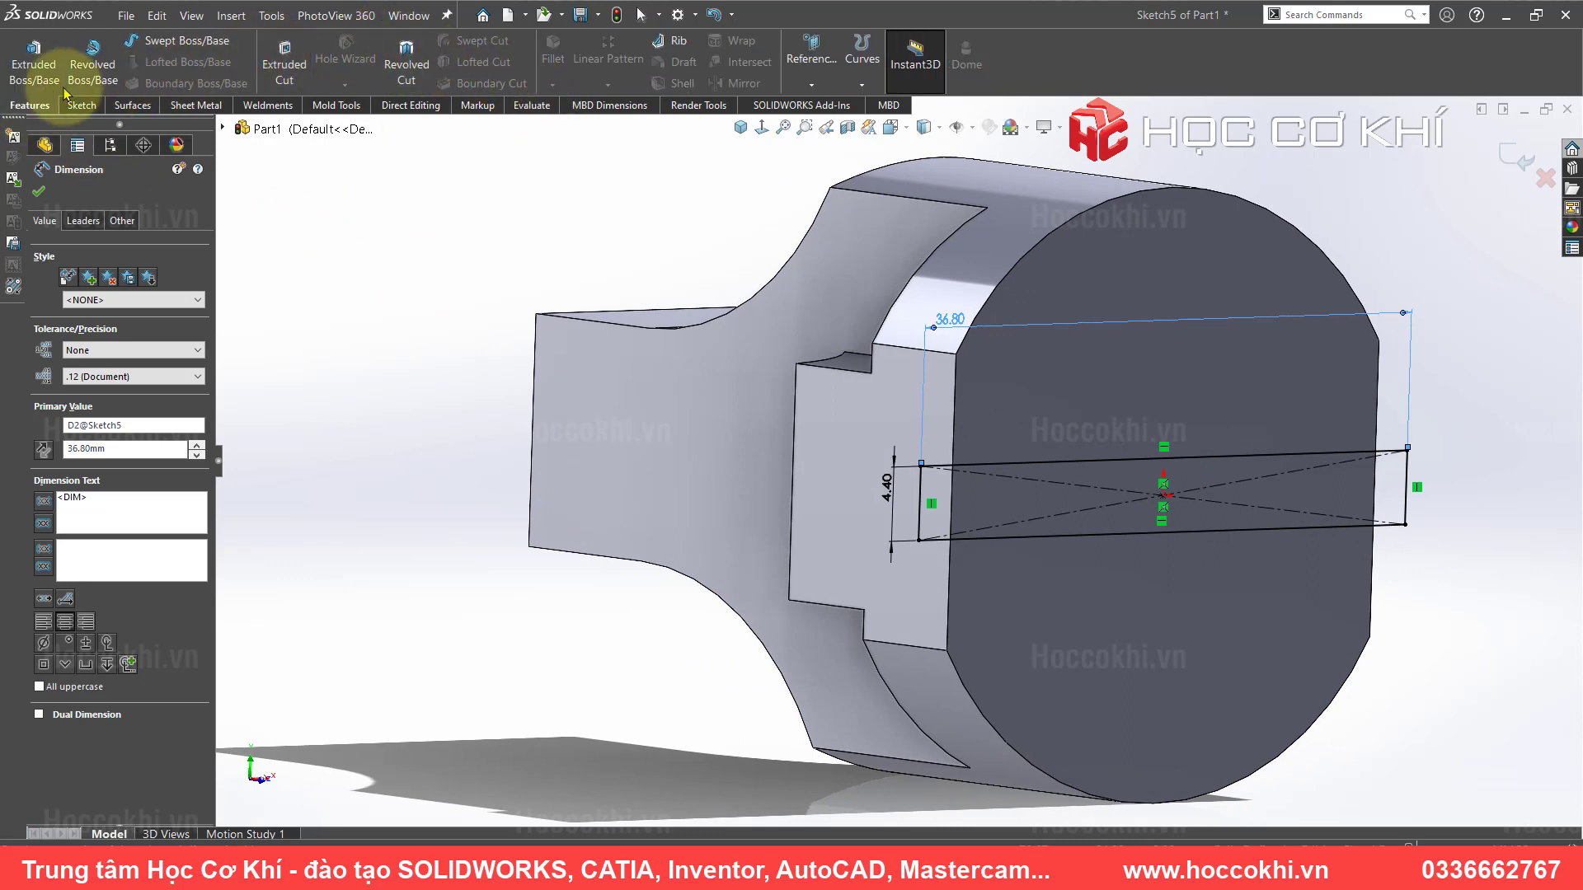
- Extrude the rectangle 7.9 mm in reverse toward the body to form the side tabs
left_click(35, 67)
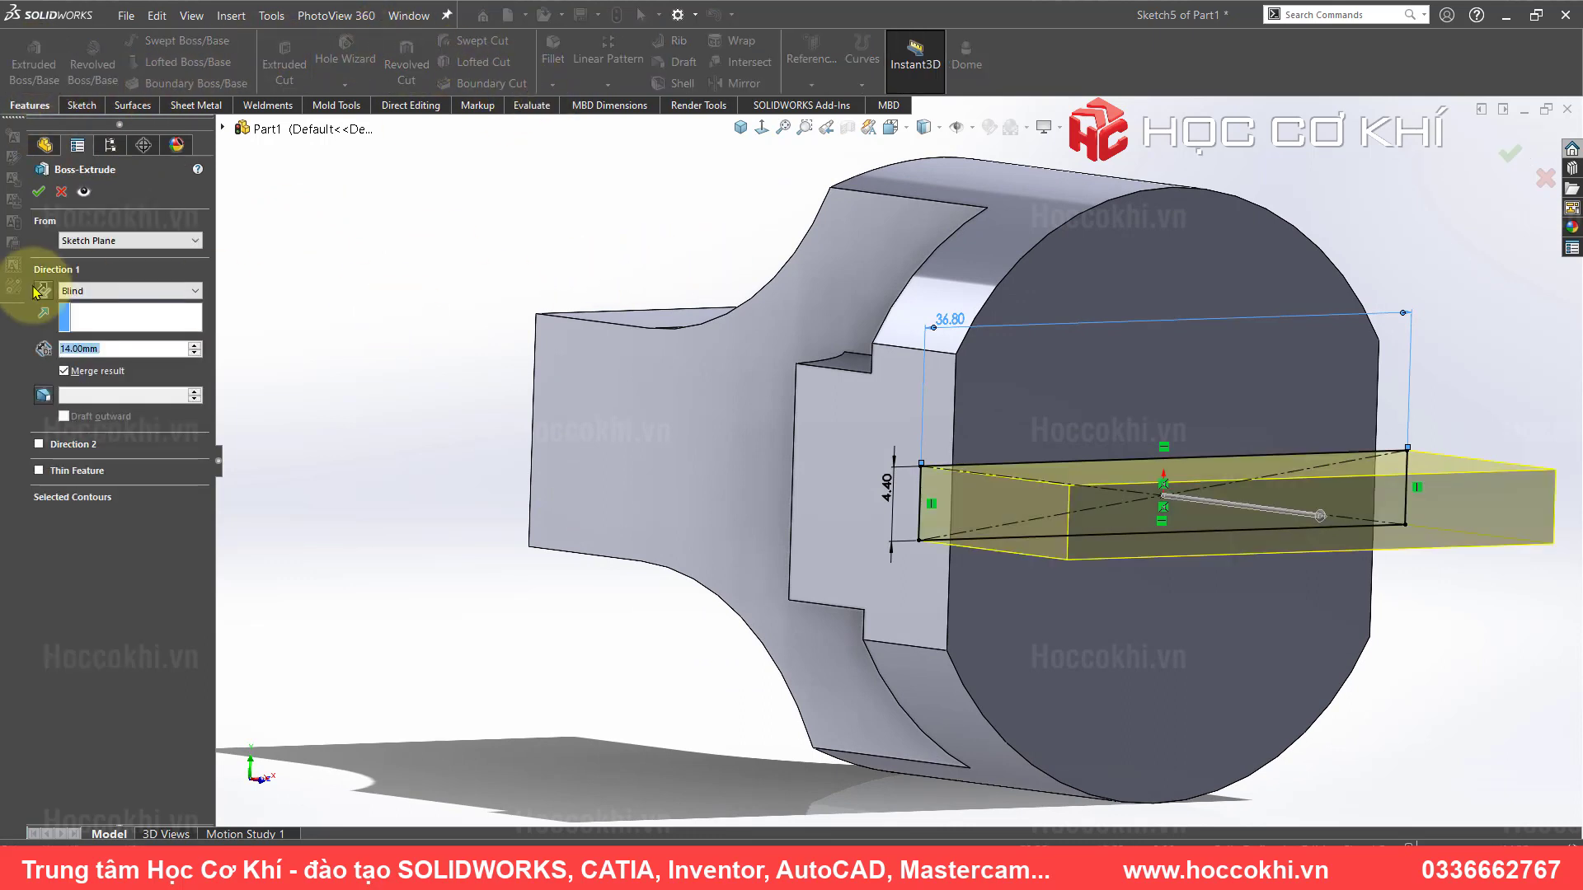
left_click(42, 292)
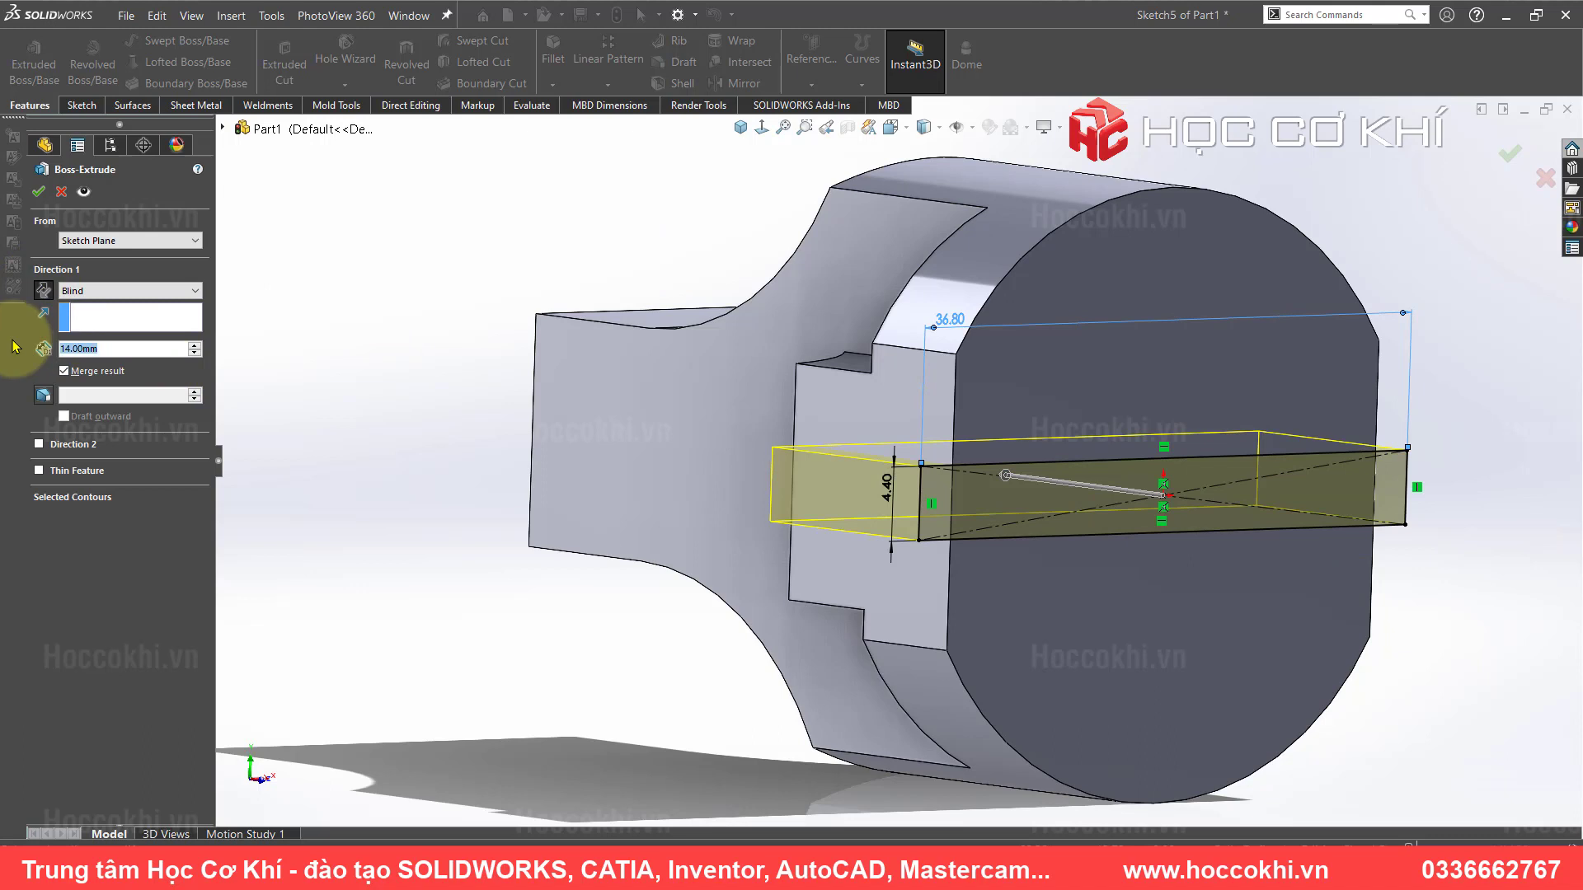
type("7.9")
key("Return")
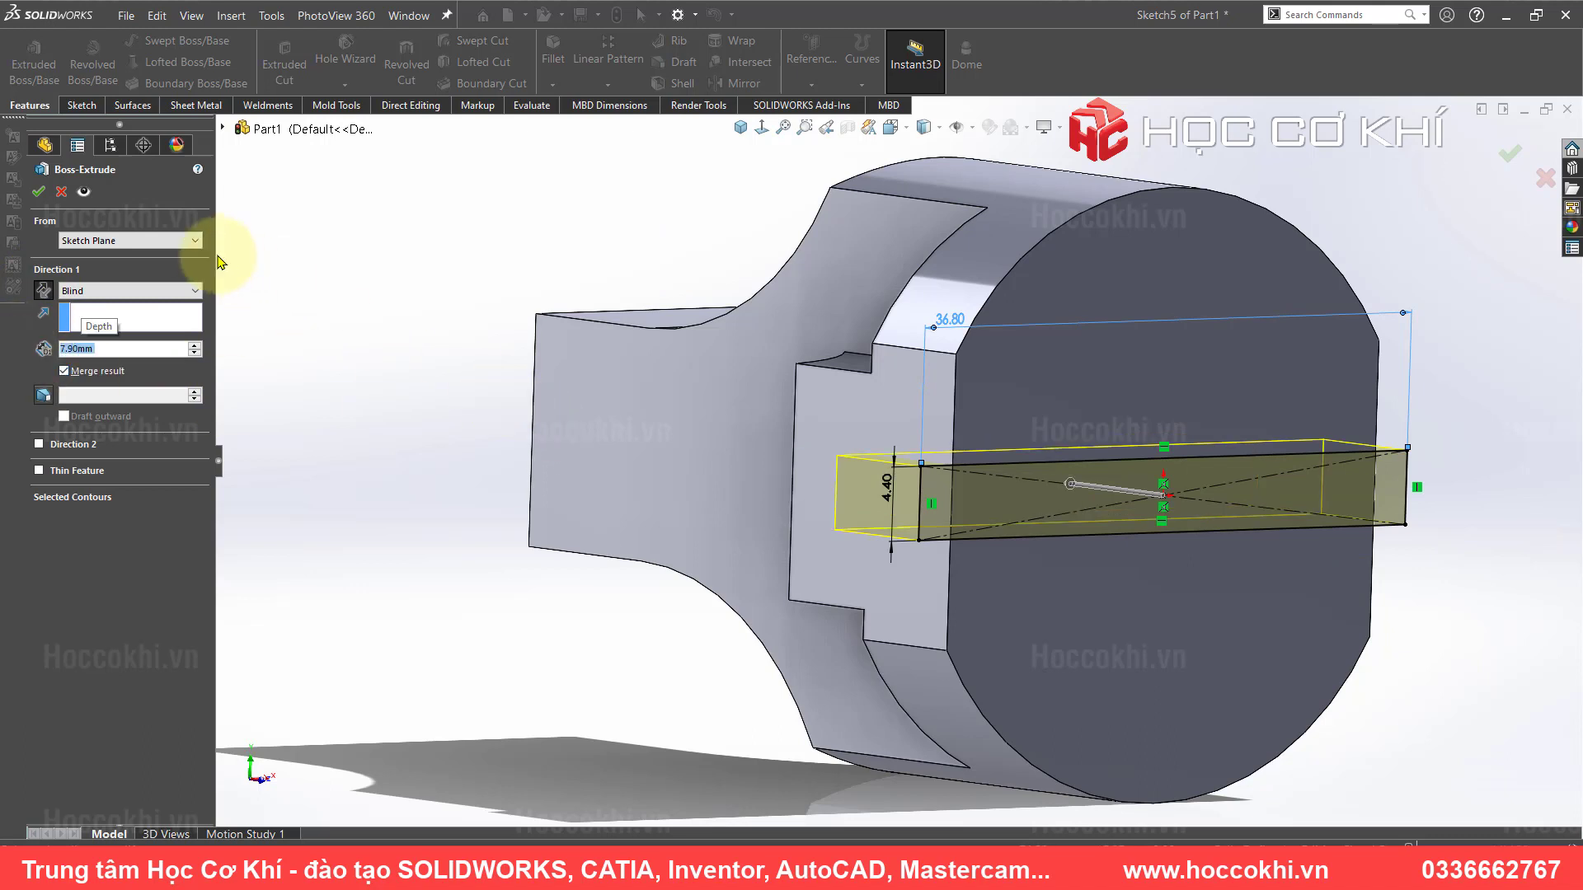
left_click(41, 193)
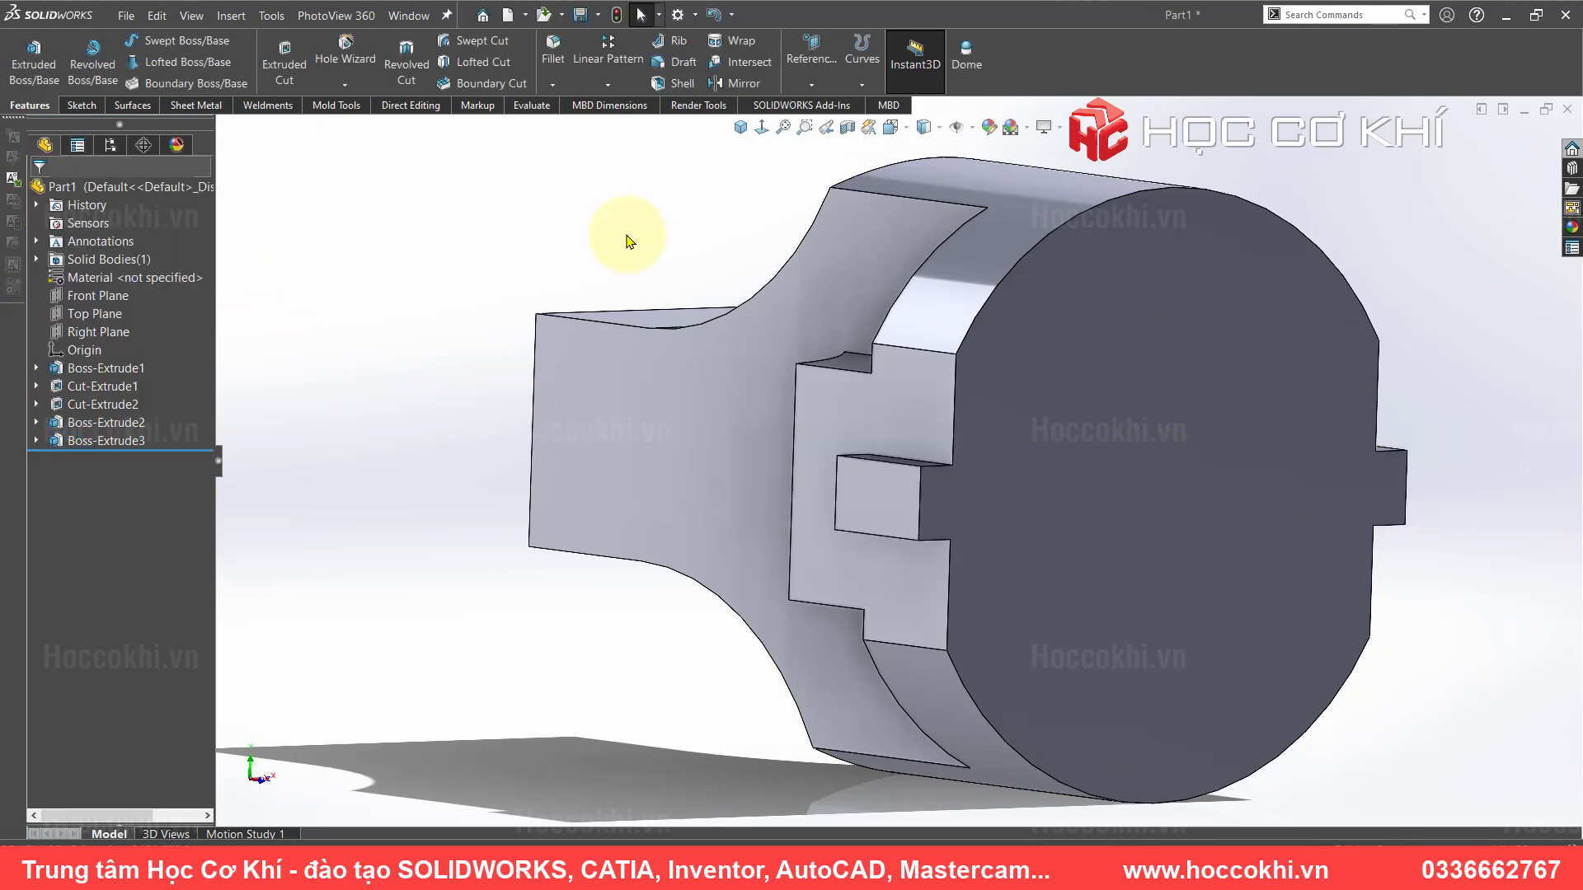
mouse_move(954, 555)
middle_mouse_down()
mouse_move(1124, 607)
mouse_move(962, 576)
middle_mouse_up()
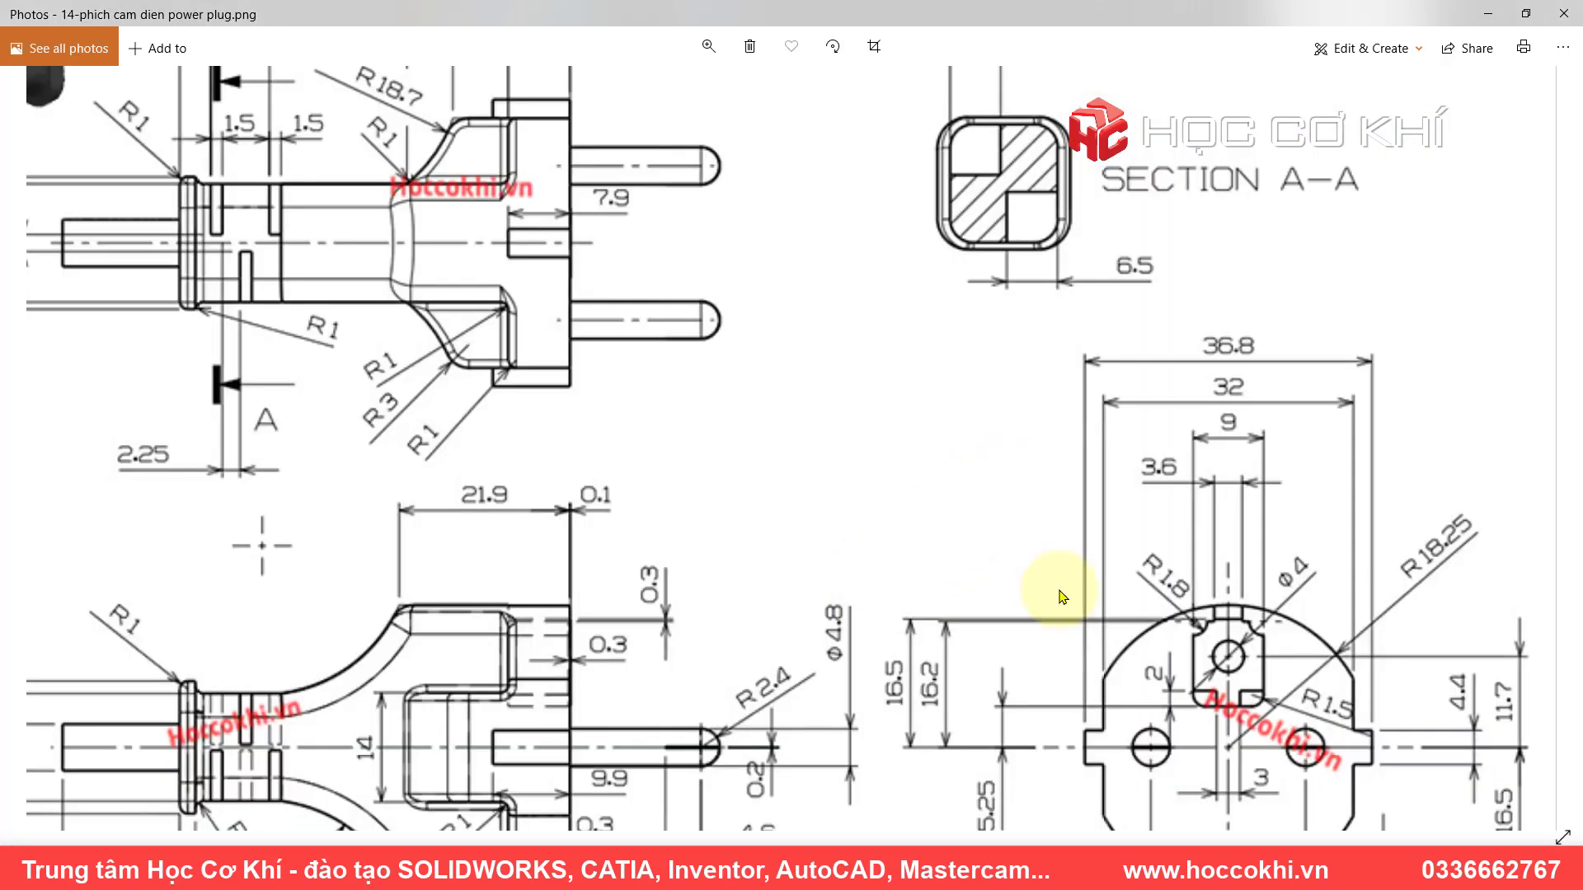
- Zoom out over the full plug drawing, then orbit the part and select its round front face
scroll(1057, 581, "down", 3)
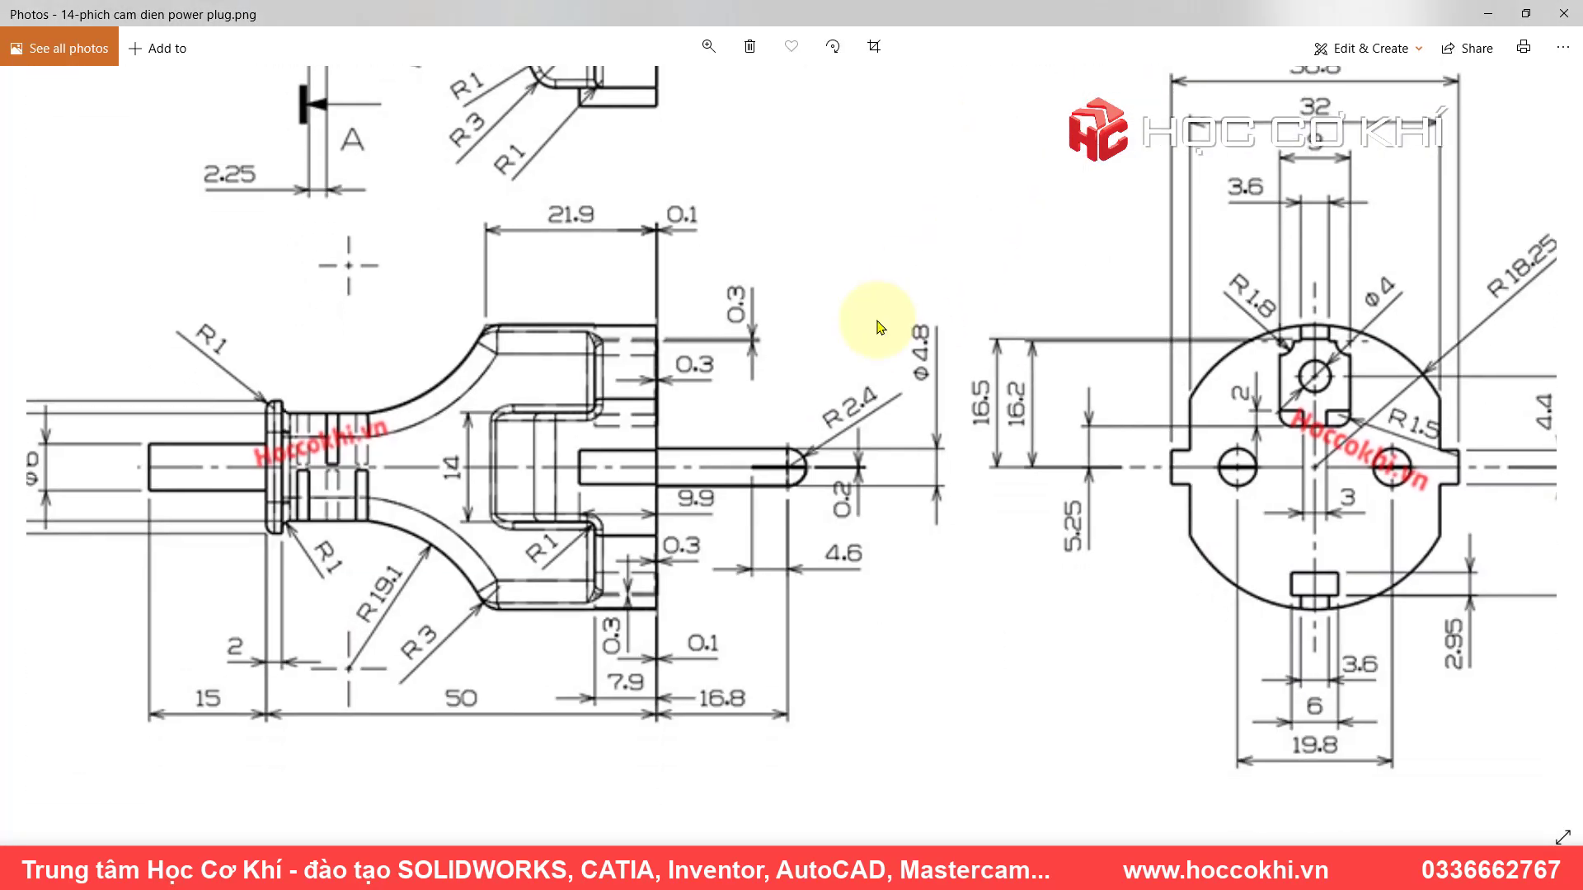
scroll(881, 327, "down", 2)
scroll(883, 334, "down", 2)
scroll(1131, 462, "down", 1)
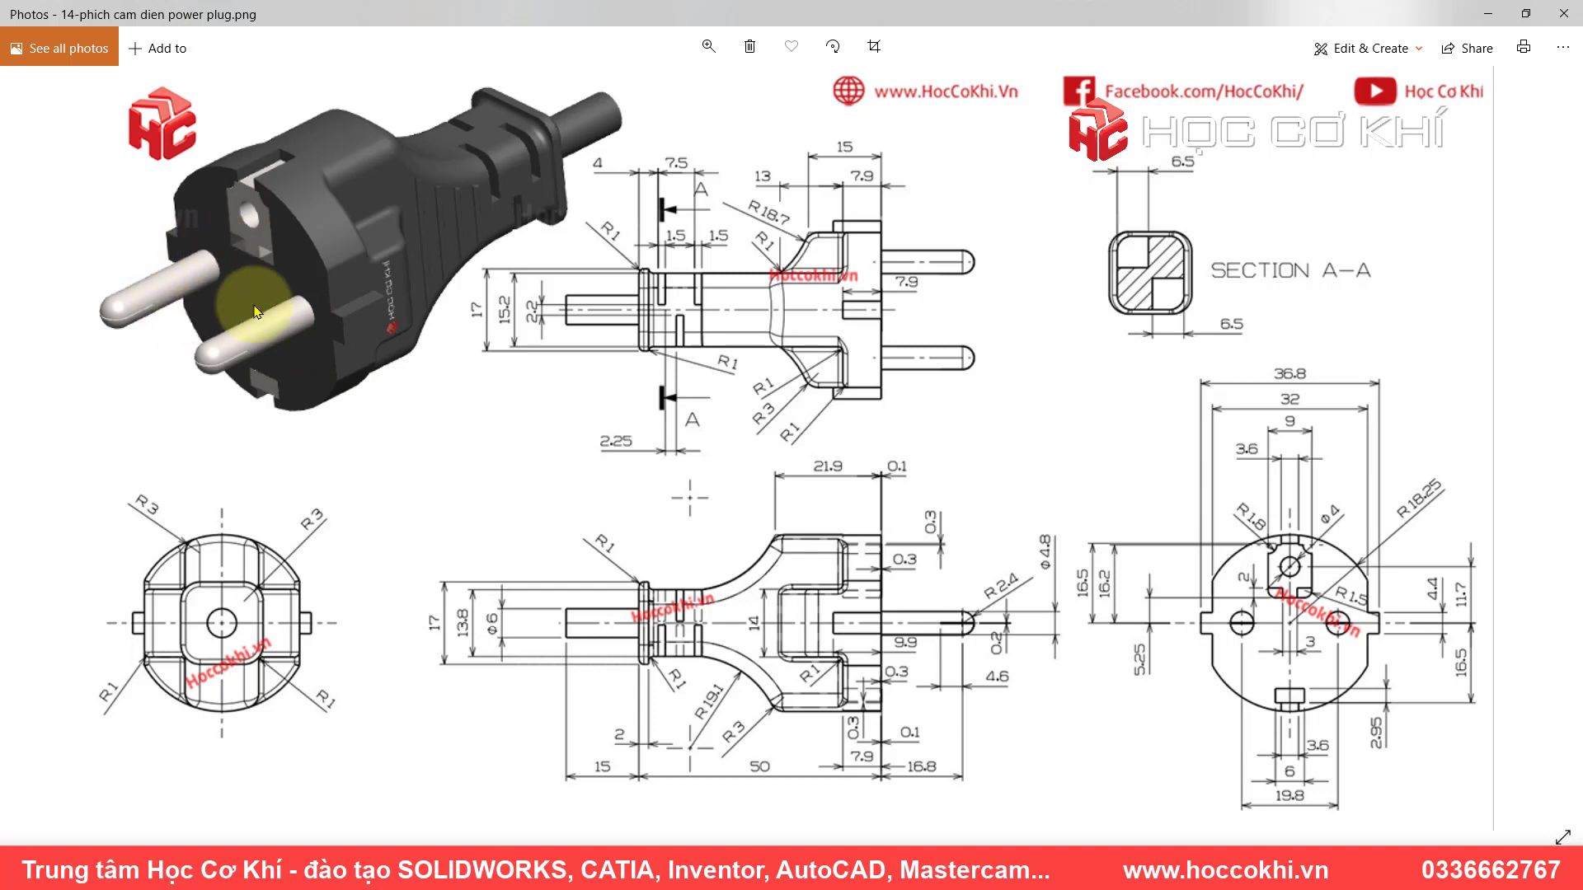
scroll(210, 258, "up", 1, "ctrl")
scroll(205, 262, "down", 1, "ctrl")
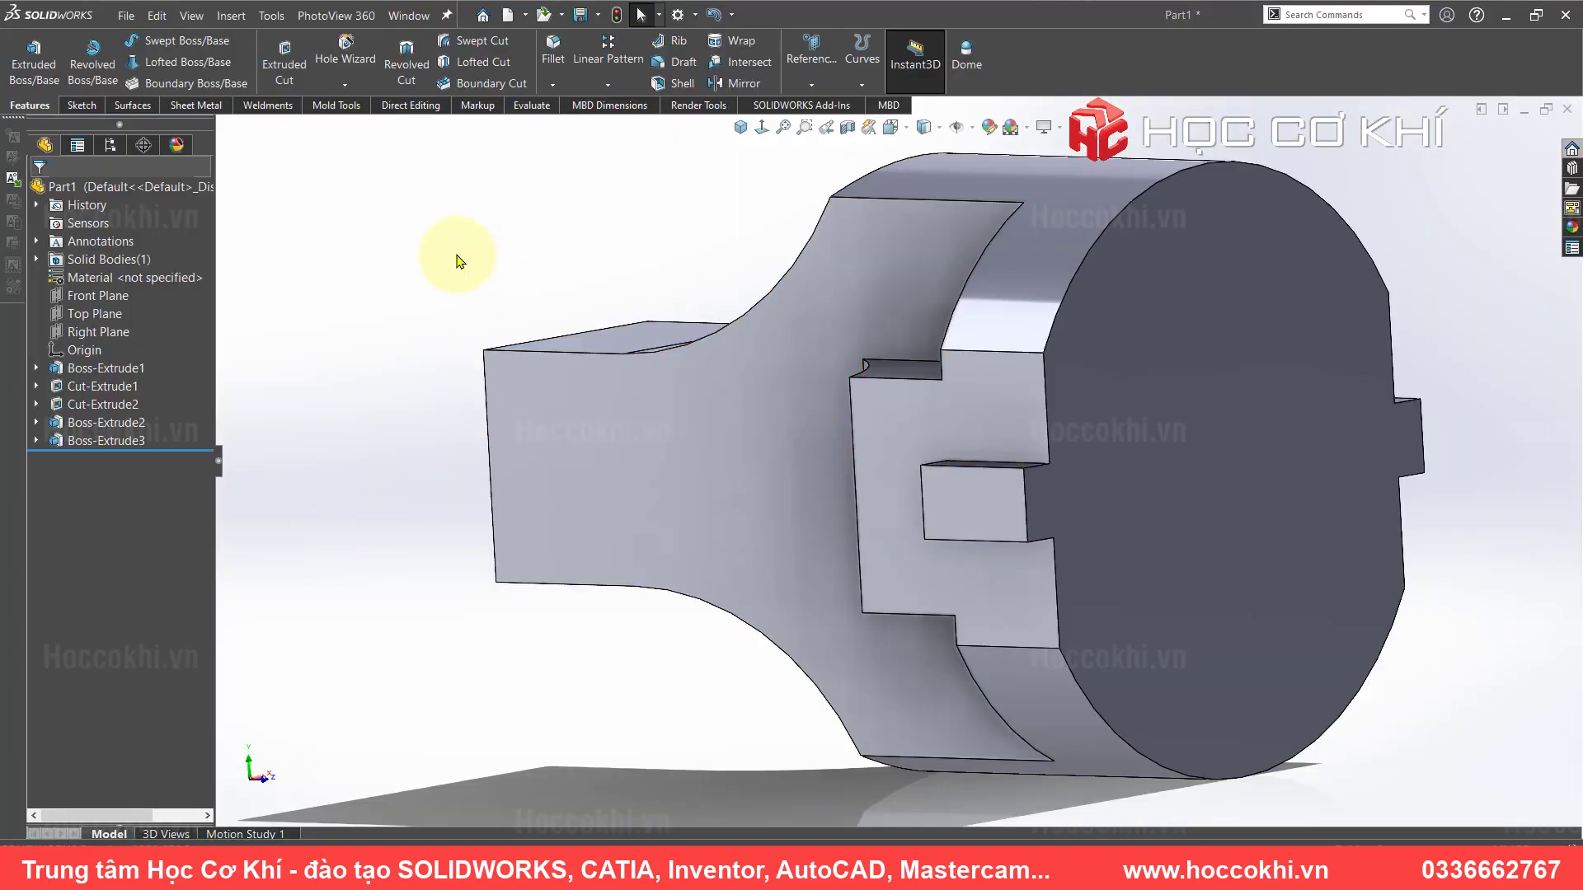
mouse_move(459, 261)
middle_mouse_down()
mouse_move(1035, 467)
mouse_move(929, 512)
mouse_move(915, 566)
mouse_move(997, 540)
middle_mouse_up()
left_click(778, 382)
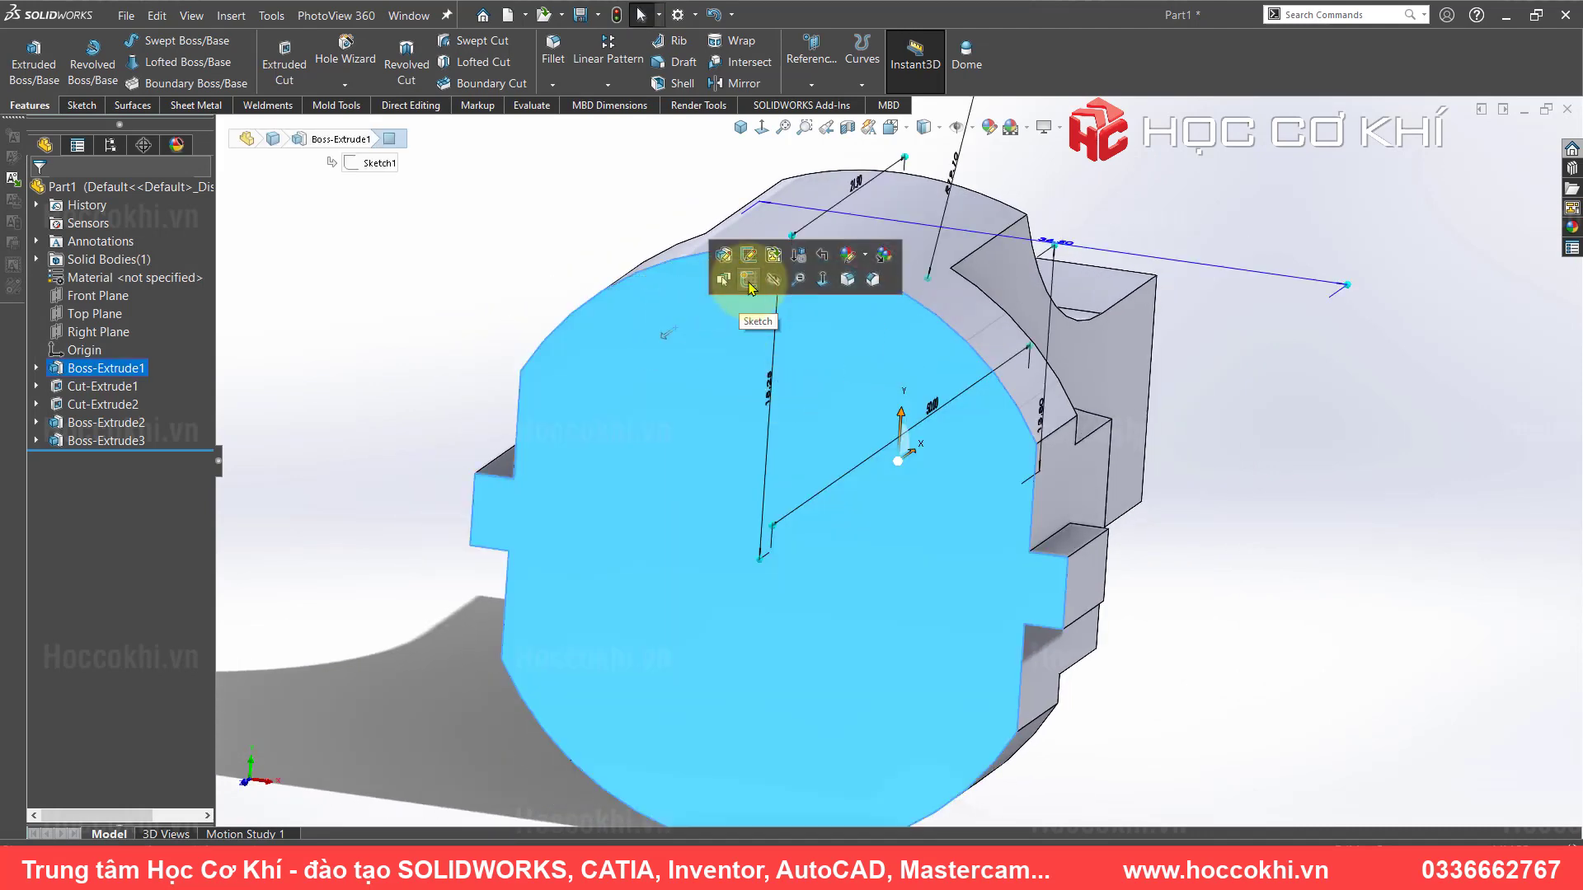
- Start a sketch on the front face with a vertical and a horizontal line from the origin
left_click(742, 295)
left_click(766, 127)
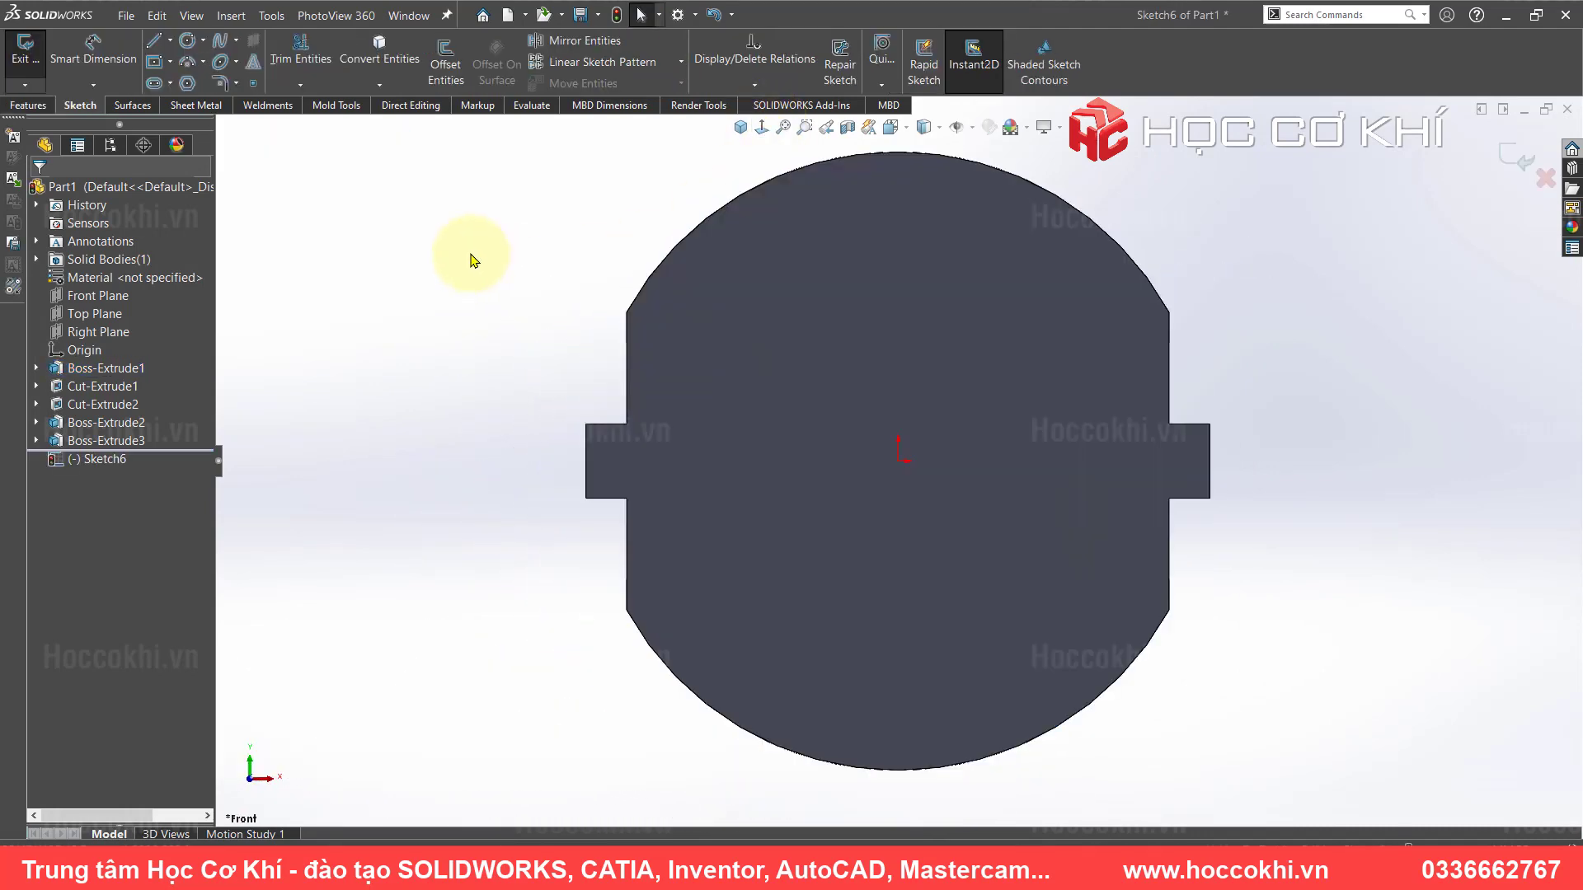
key("l")
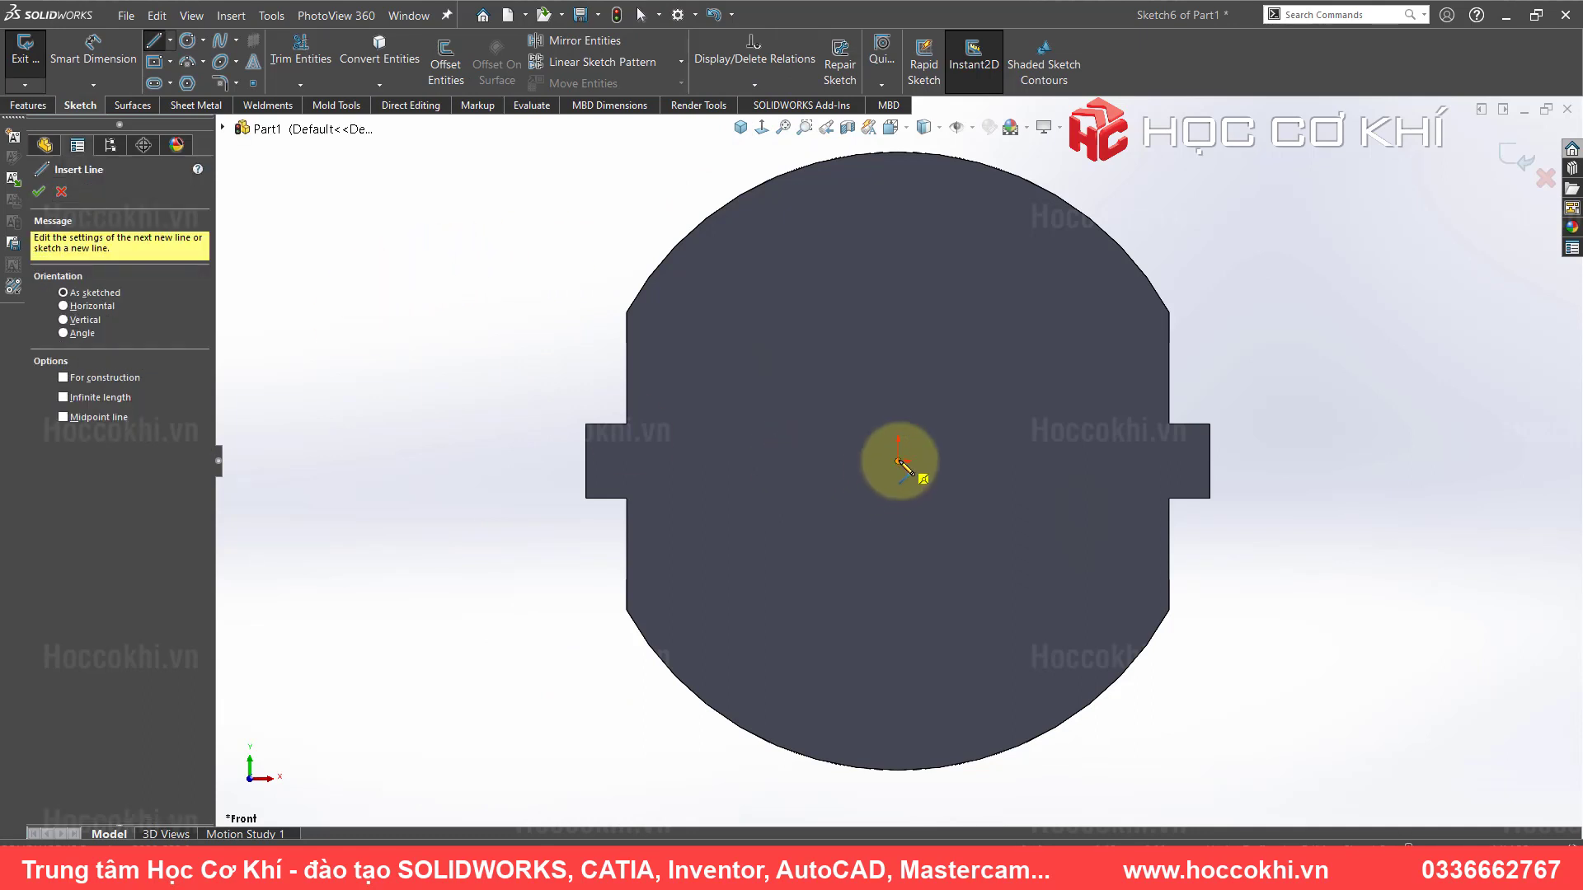
left_click(898, 460)
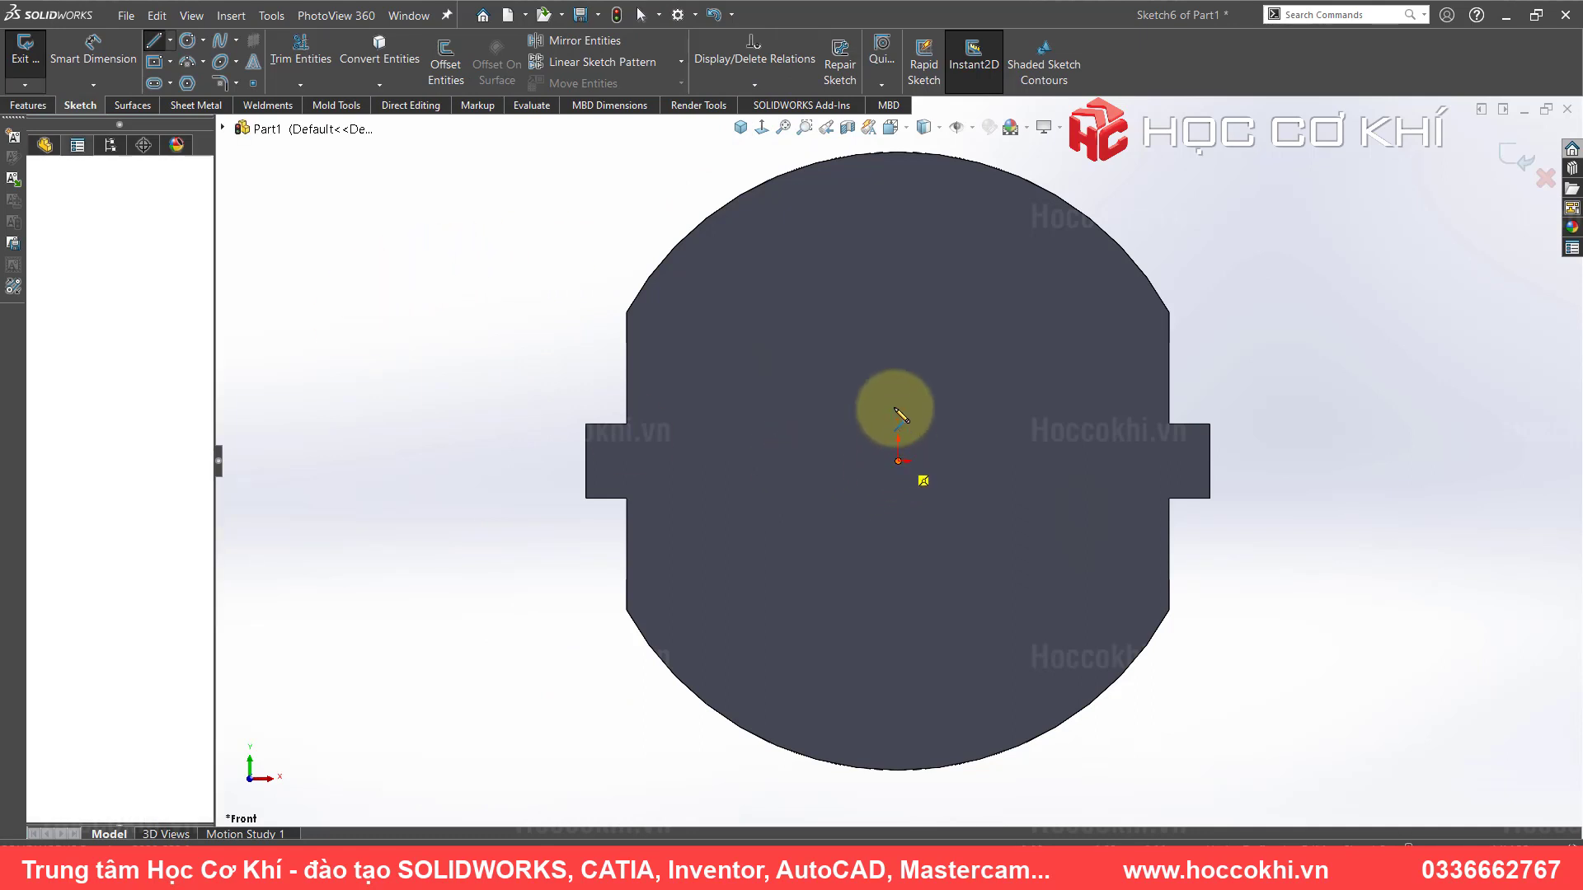
left_click(897, 261)
key("Escape")
left_click(897, 460)
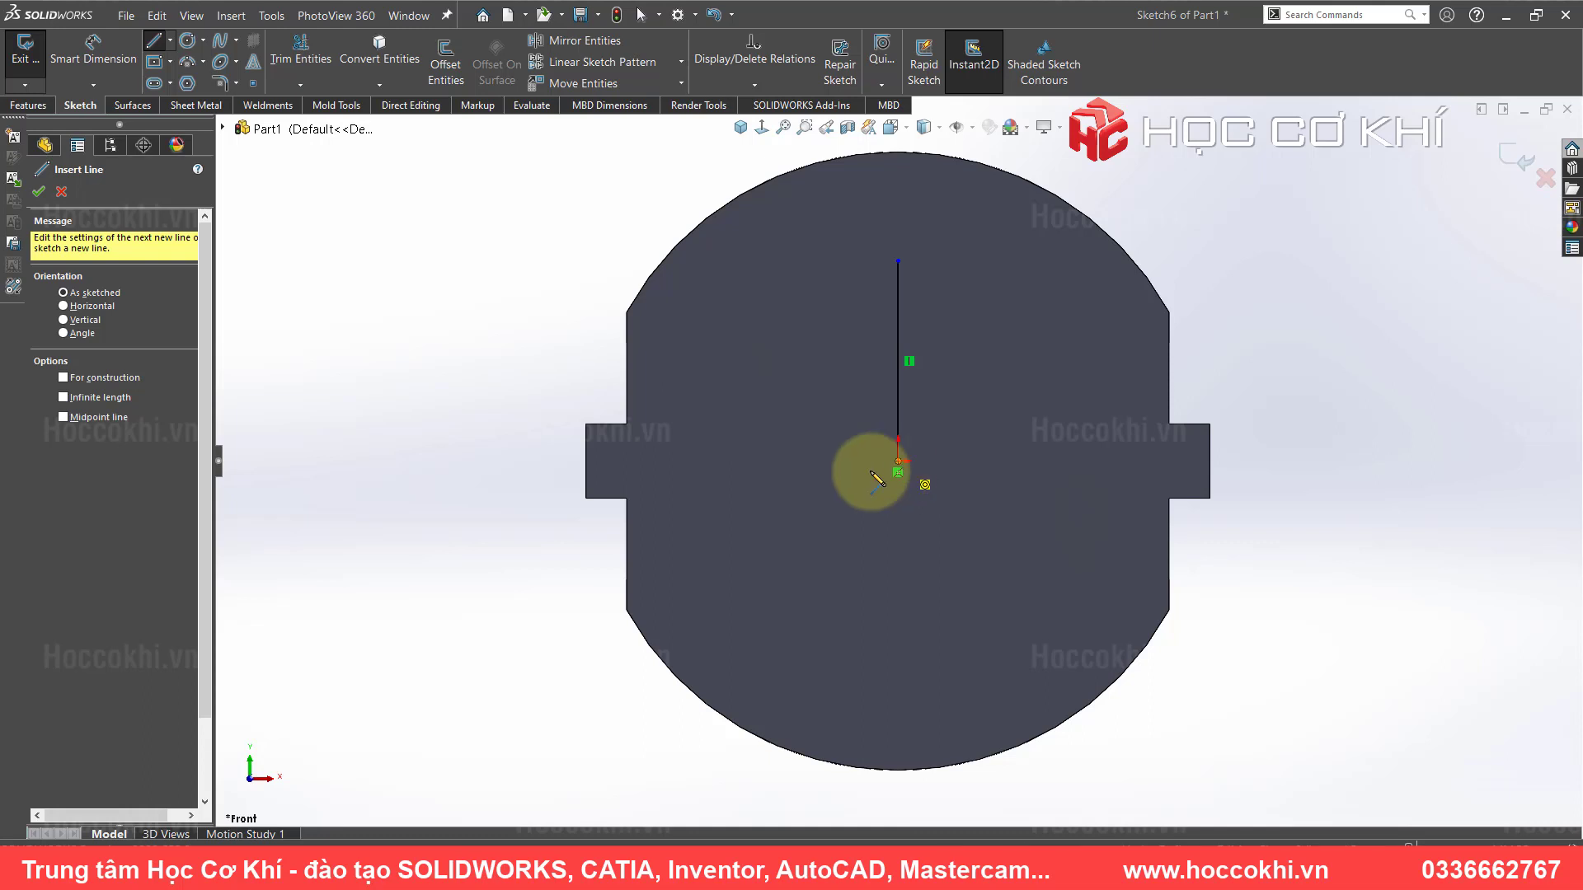
left_click(709, 462)
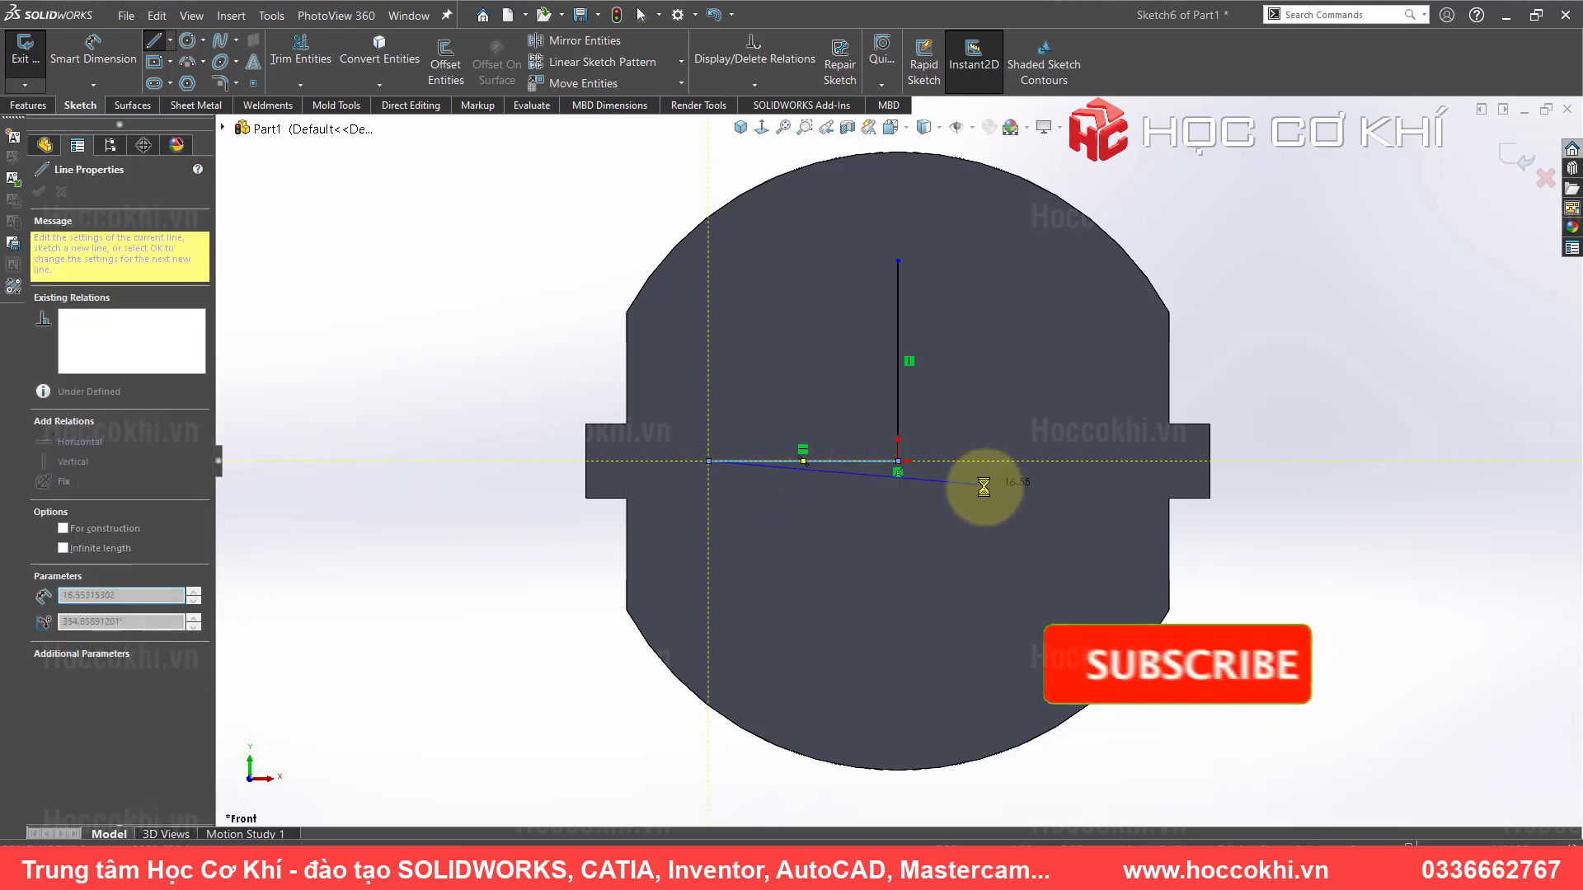
key("Escape")
- Convert both guide lines to construction geometry
left_click(804, 461)
left_click(898, 355, "ctrl")
left_click(917, 323)
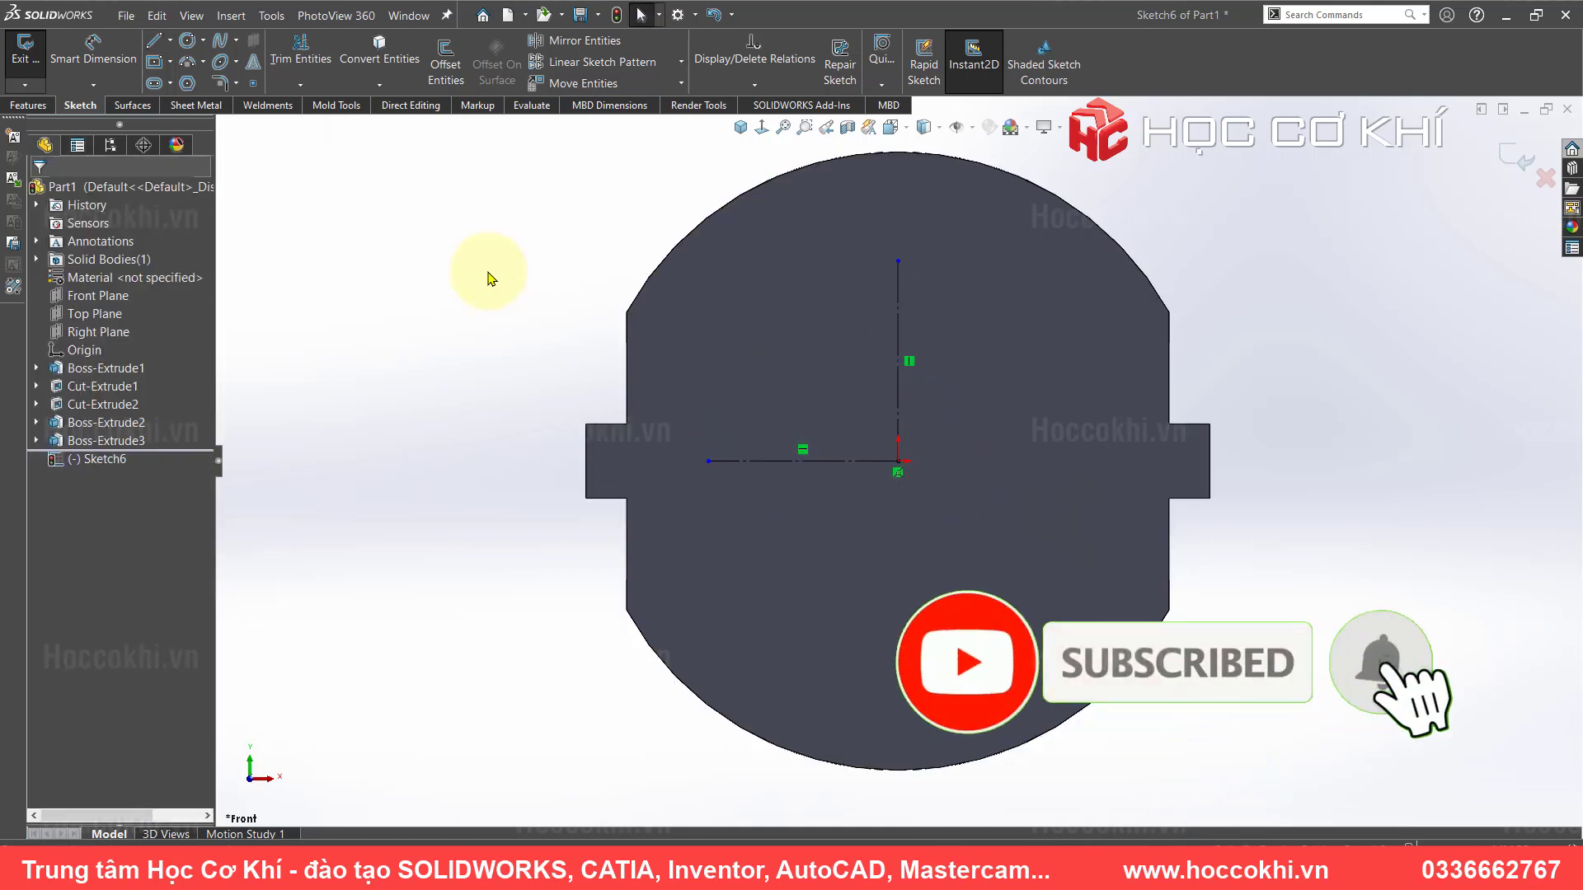
left_click(187, 39)
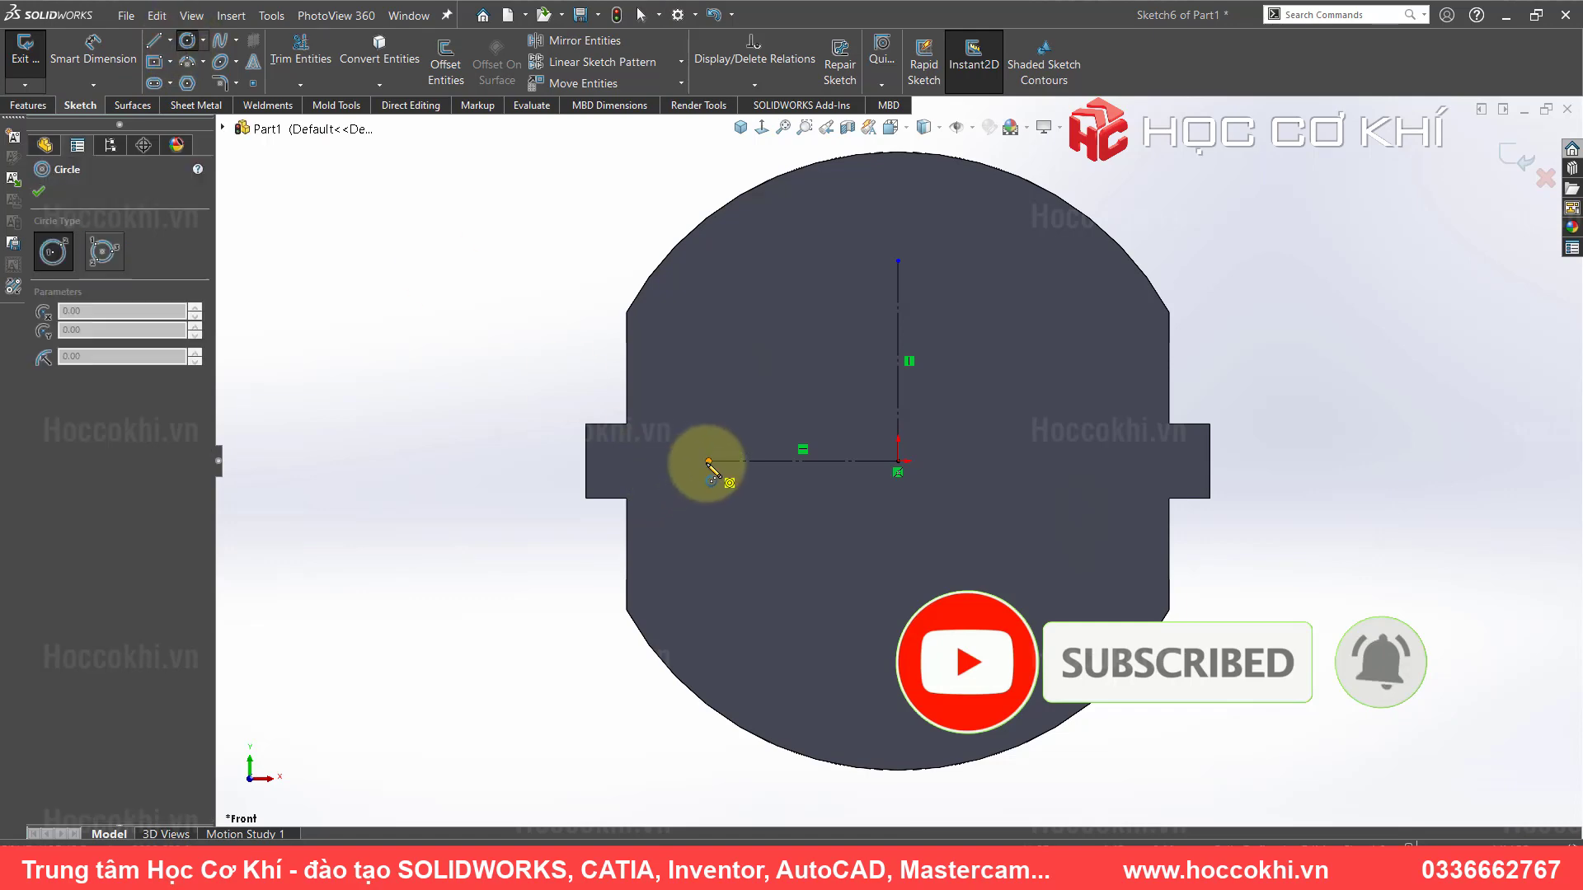
- Place a circle at the horizontal line's left end, then pan the drawing to read the pin dimensions
left_click(709, 462)
key("alt+Tab")
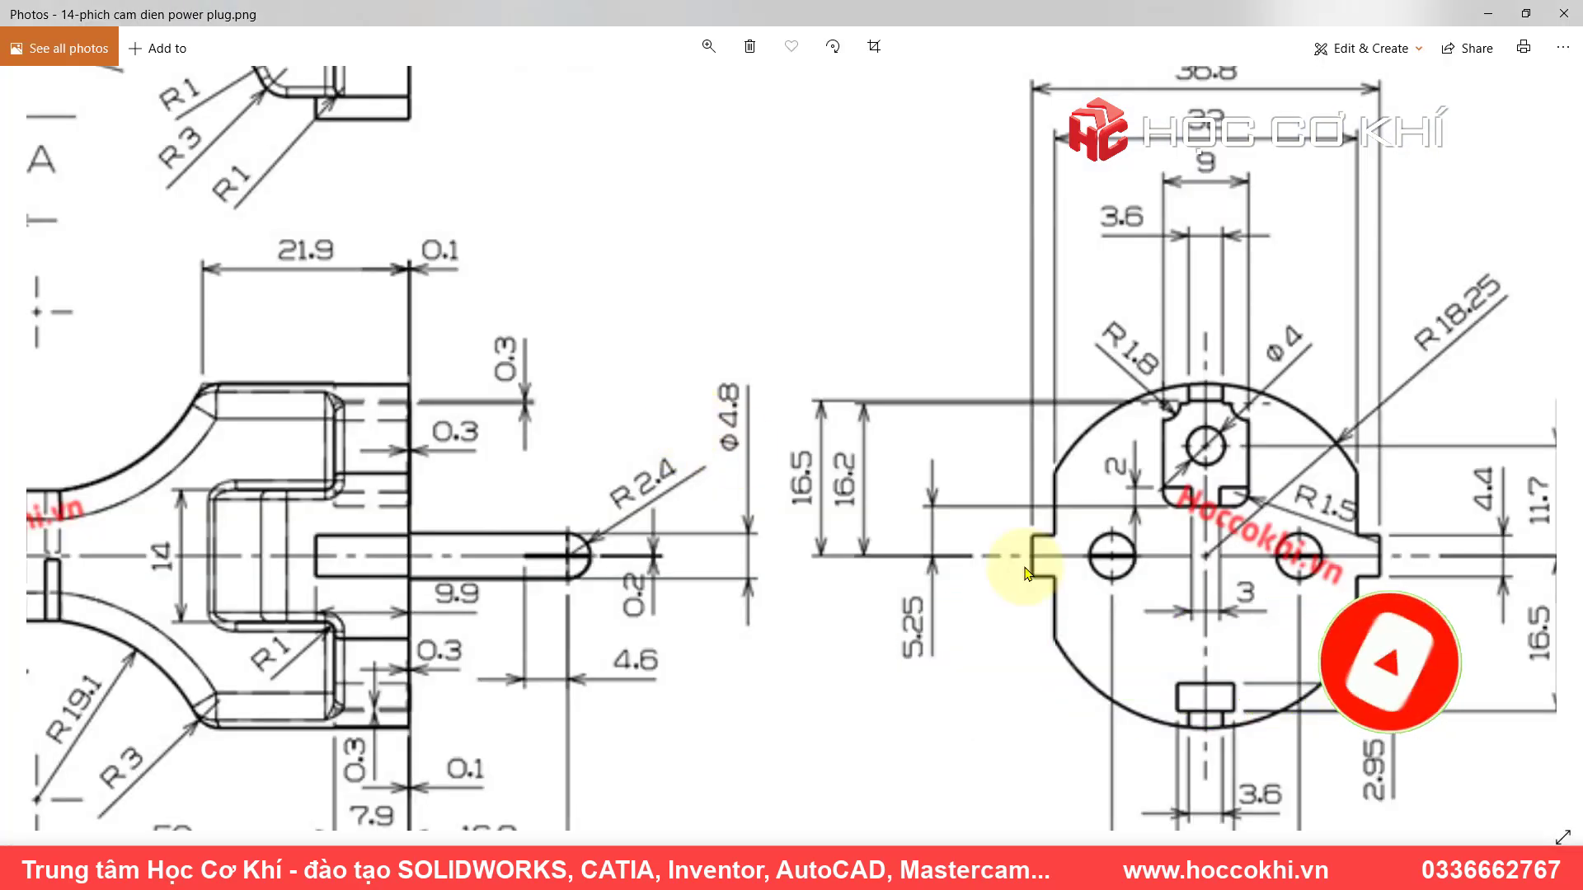
mouse_move(1123, 558)
left_mouse_down()
mouse_move(911, 499)
mouse_move(837, 512)
left_mouse_up()
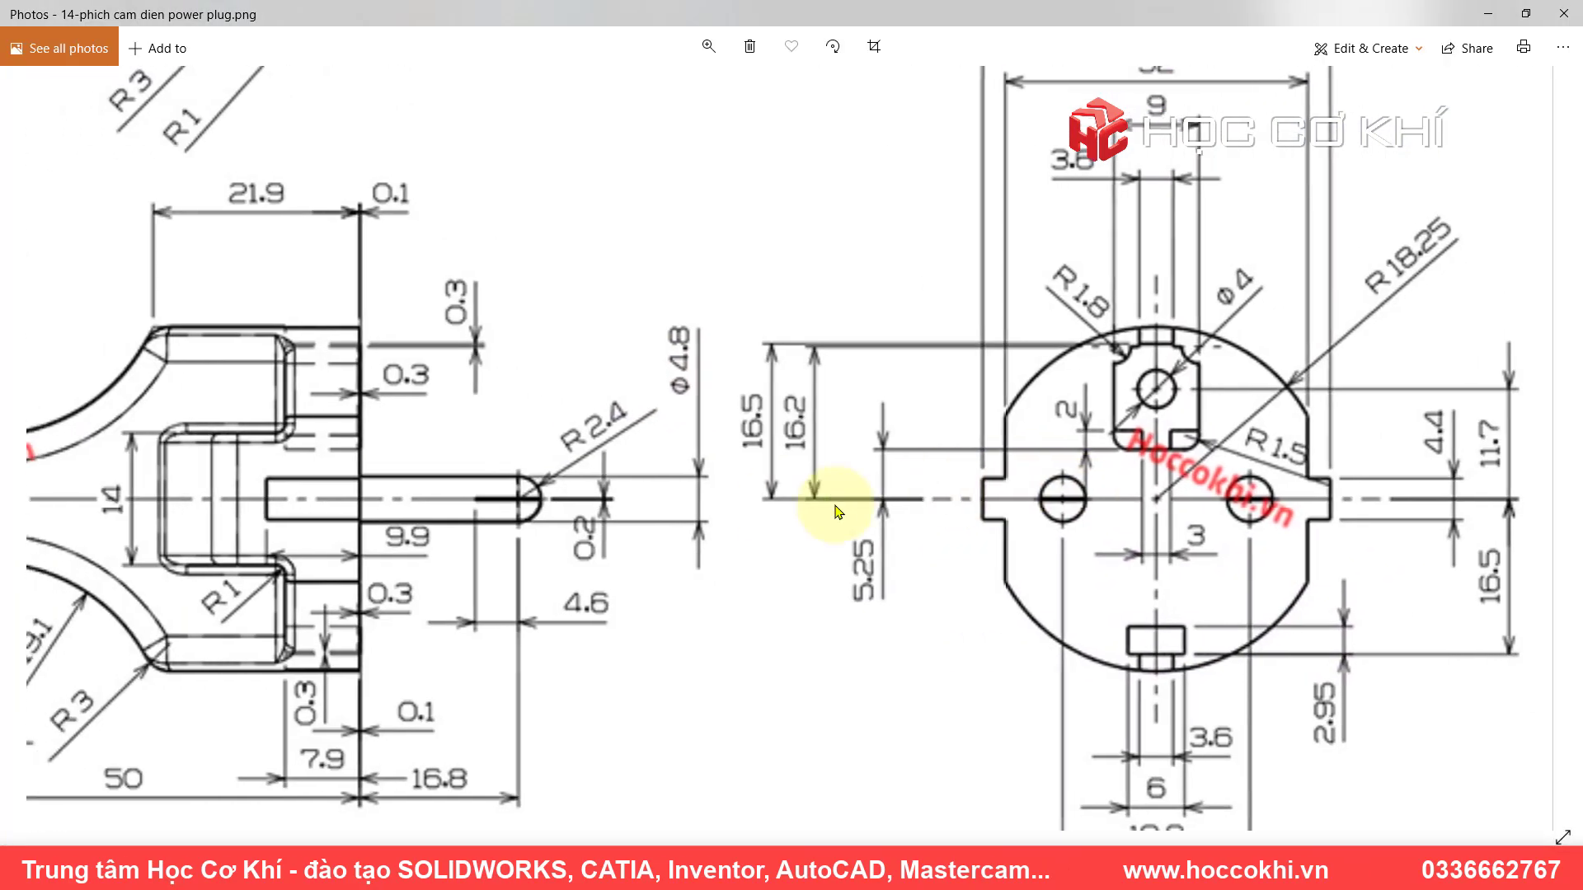
left_click_drag(399, 395, 847, 652)
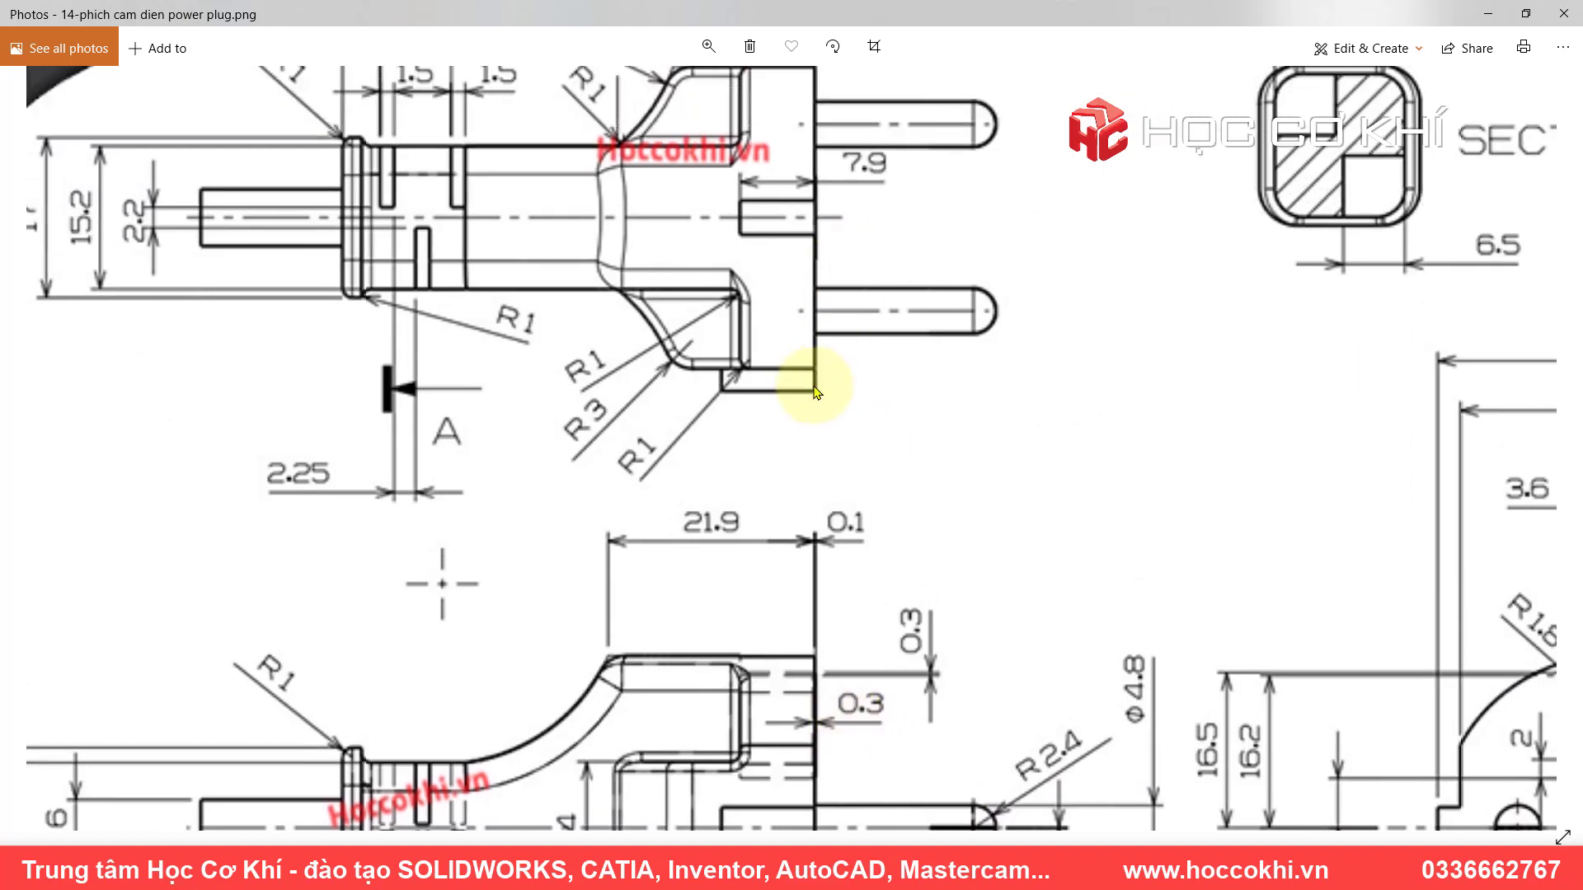
mouse_move(806, 371)
left_mouse_down()
mouse_move(805, 459)
mouse_move(901, 50)
left_mouse_up()
left_click_drag(627, 476, 557, 363)
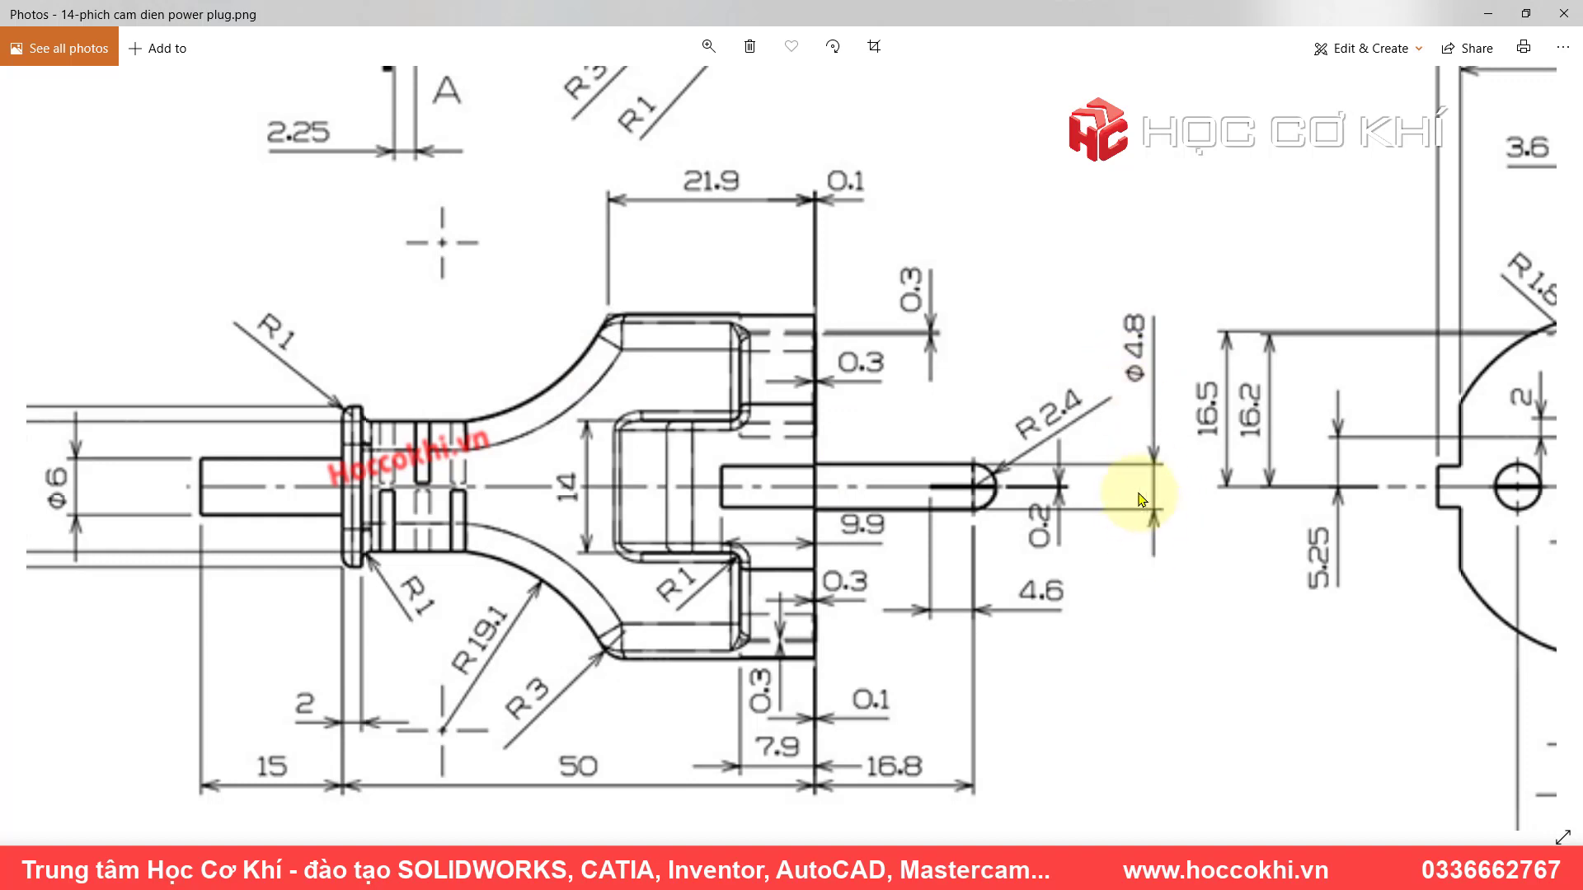
left_click_drag(1209, 521, 767, 555)
left_click_drag(1138, 667, 1060, 494)
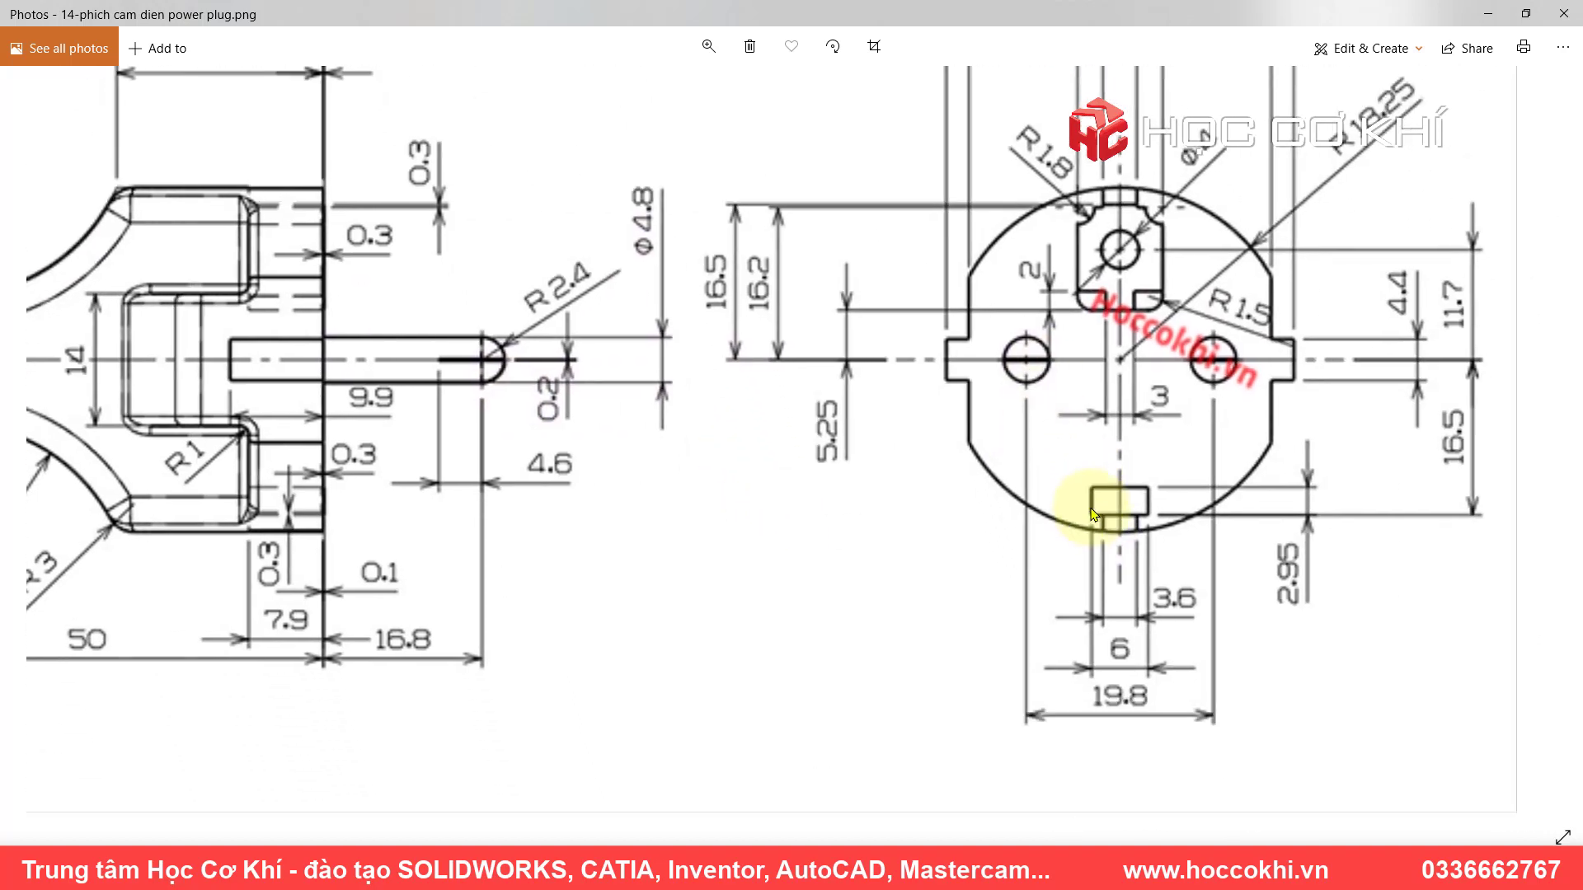
key("alt+Tab")
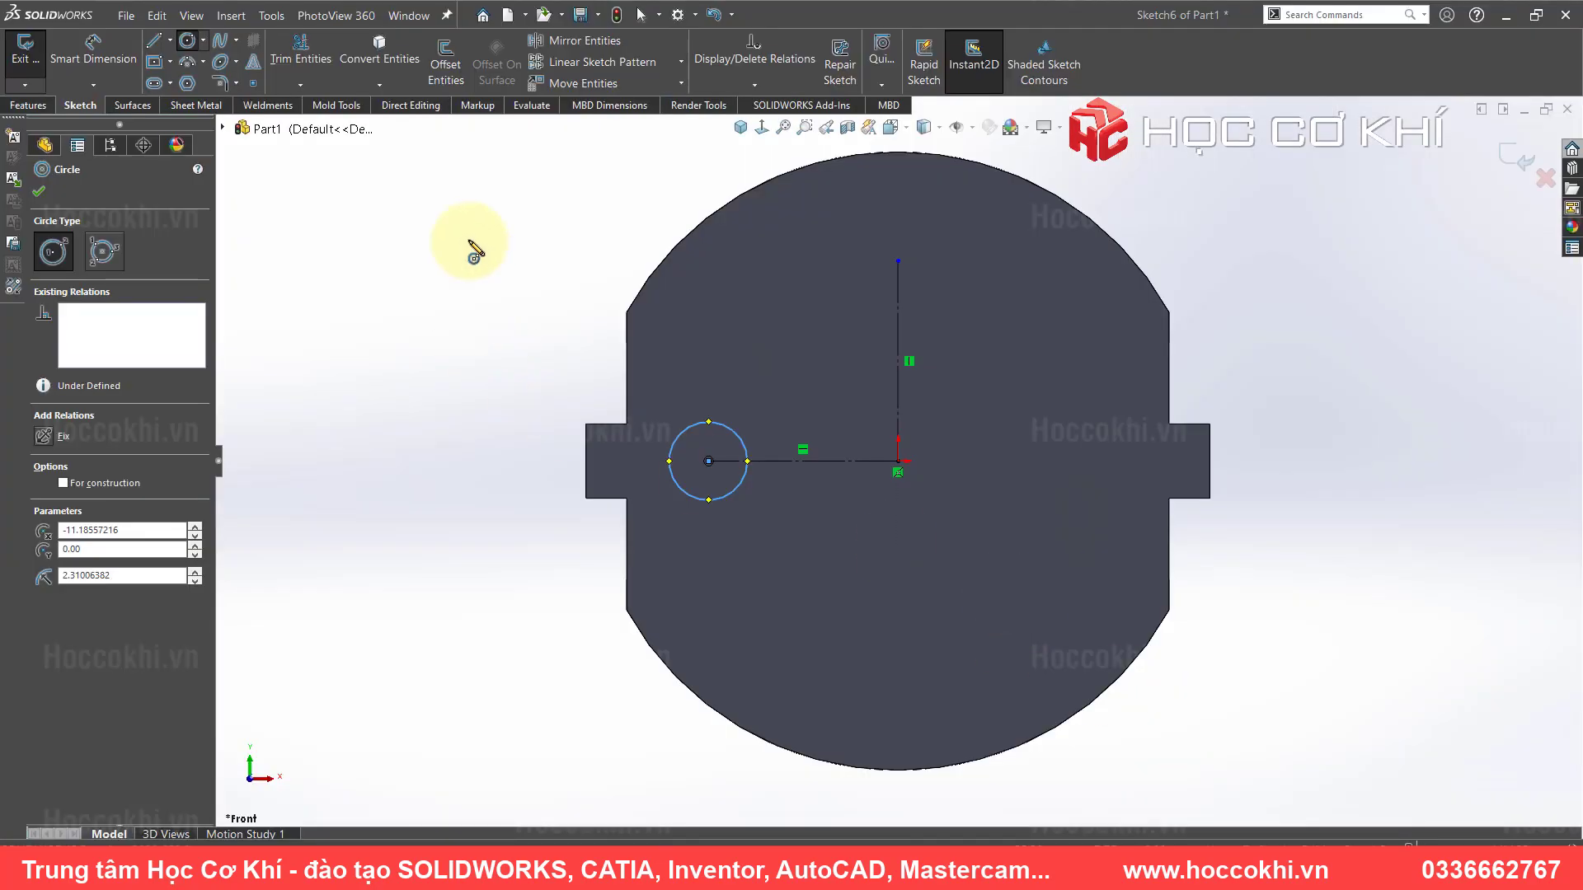
- Dimension the circle Ø4.8 and add its horizontal distance to the right-hand construction line
left_click(727, 422)
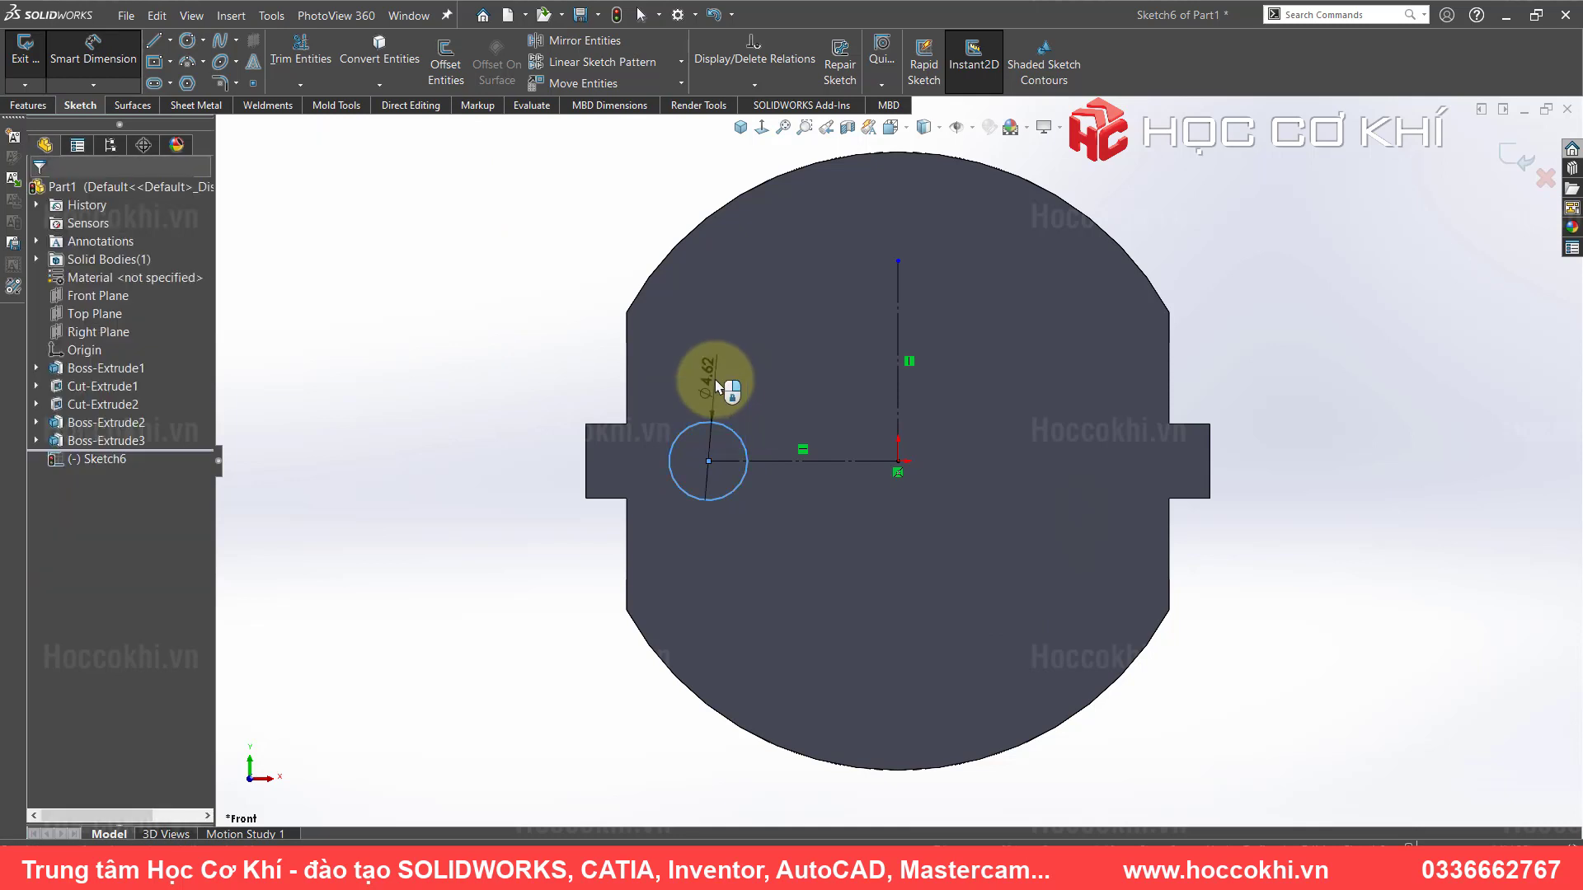
left_click(718, 381)
type("4.8")
key("Return")
key("Escape")
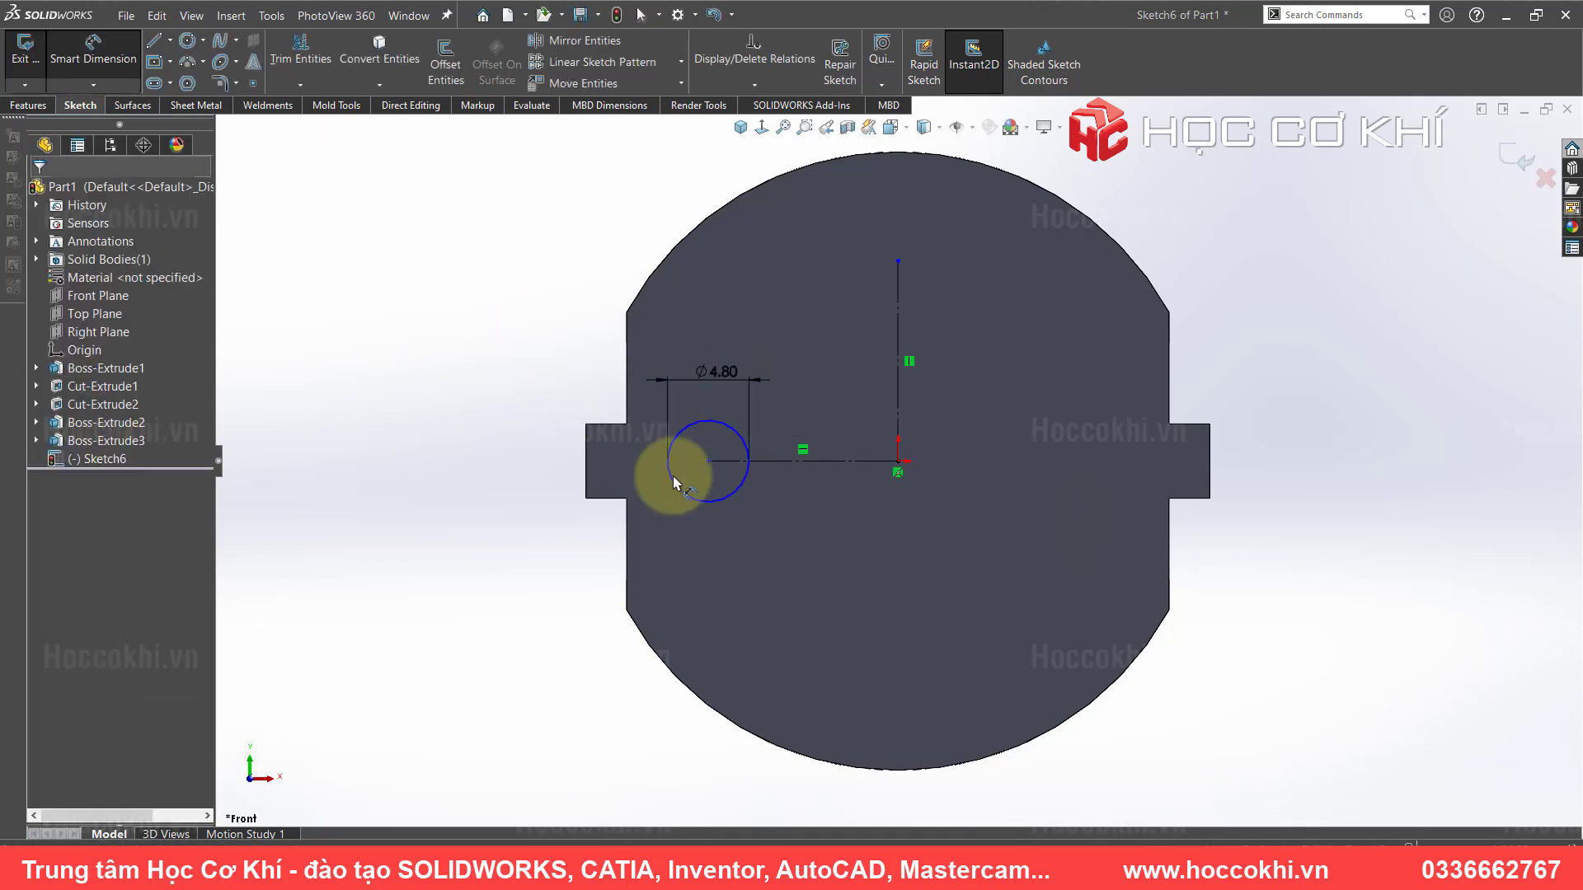
left_click(708, 461)
left_click(898, 304)
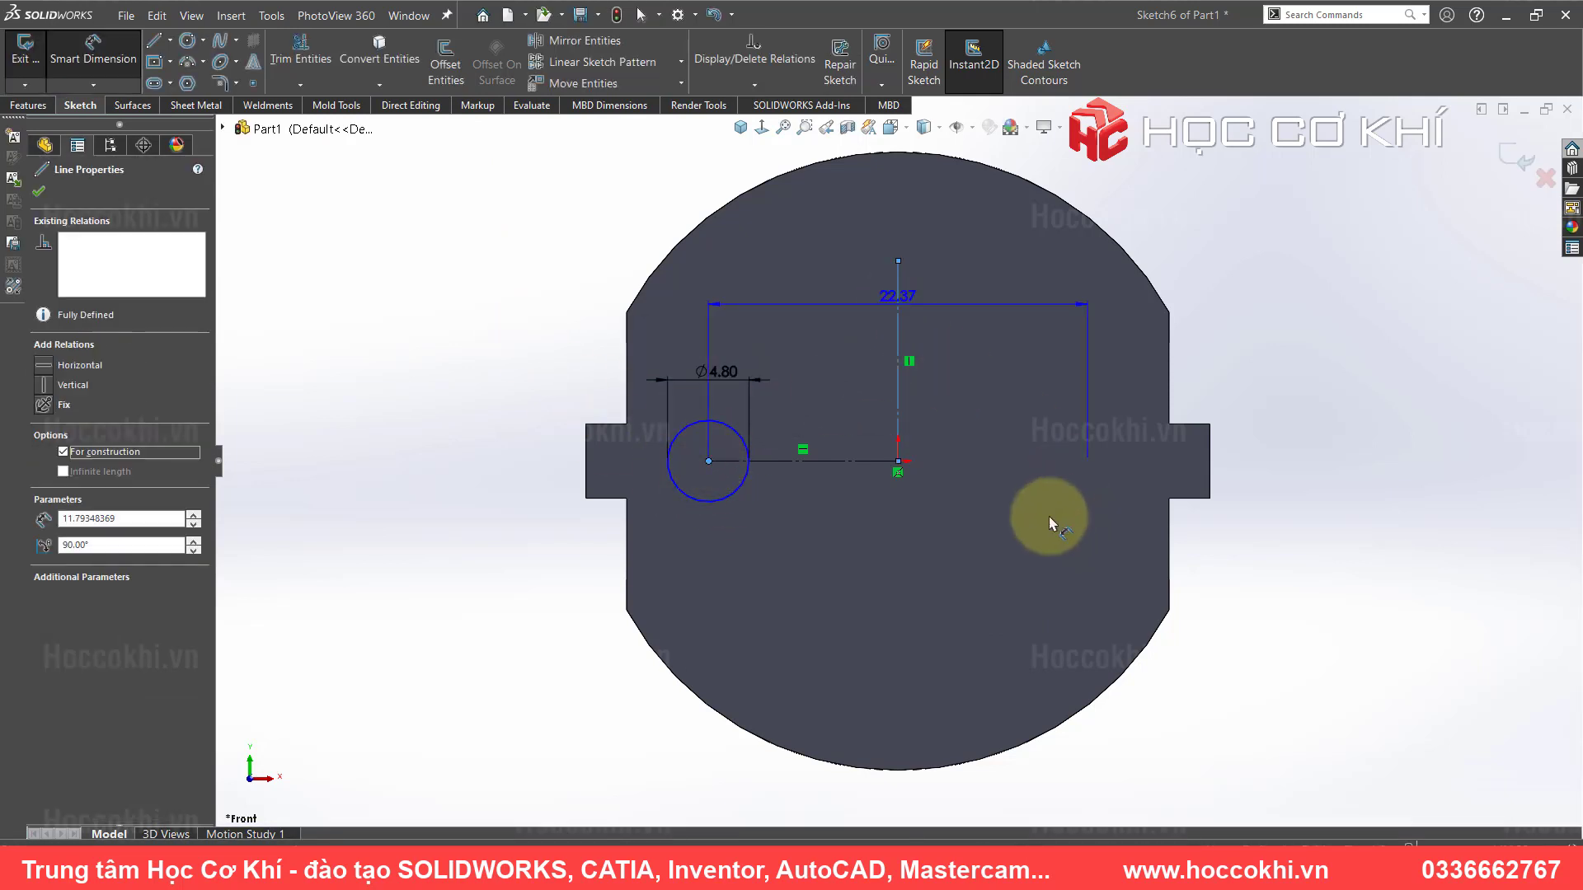
left_click(991, 534)
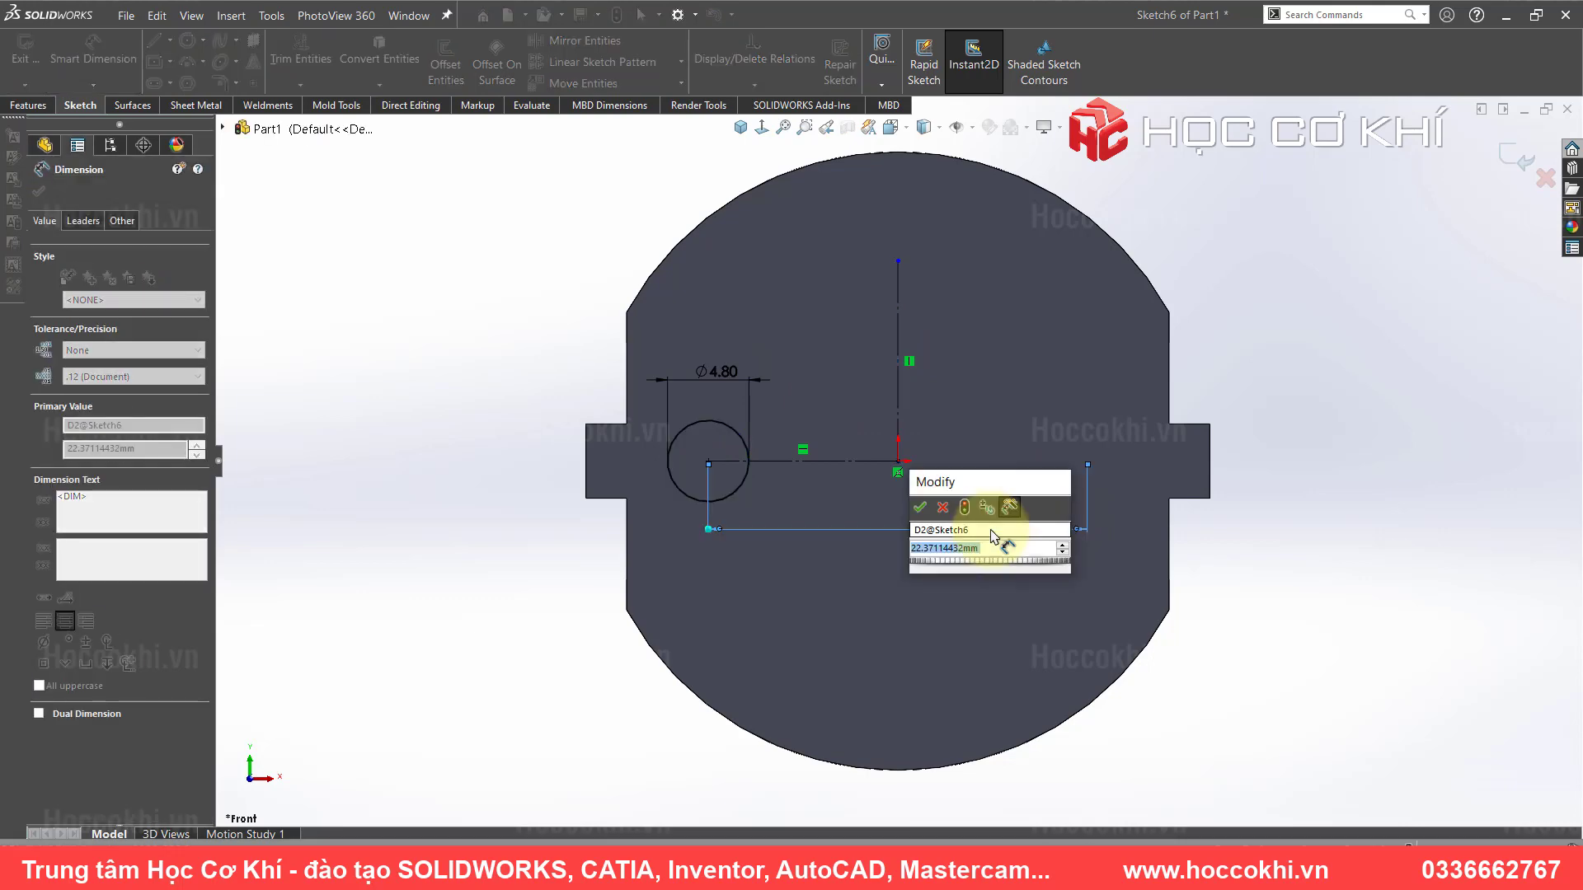
key("alt+Tab")
key("alt+Tab")
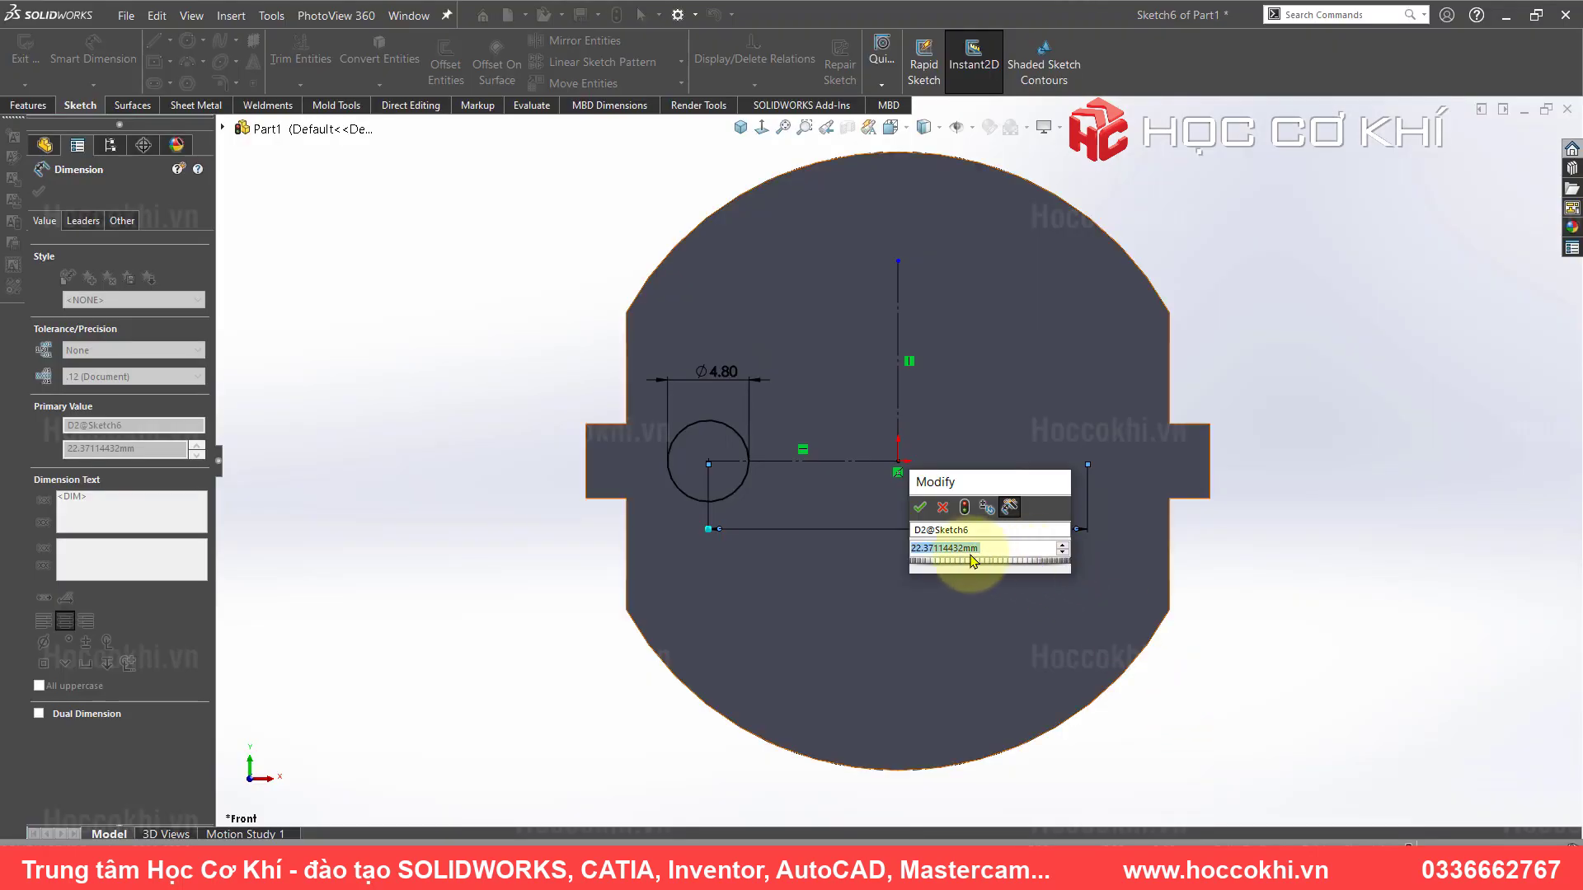
key("Return")
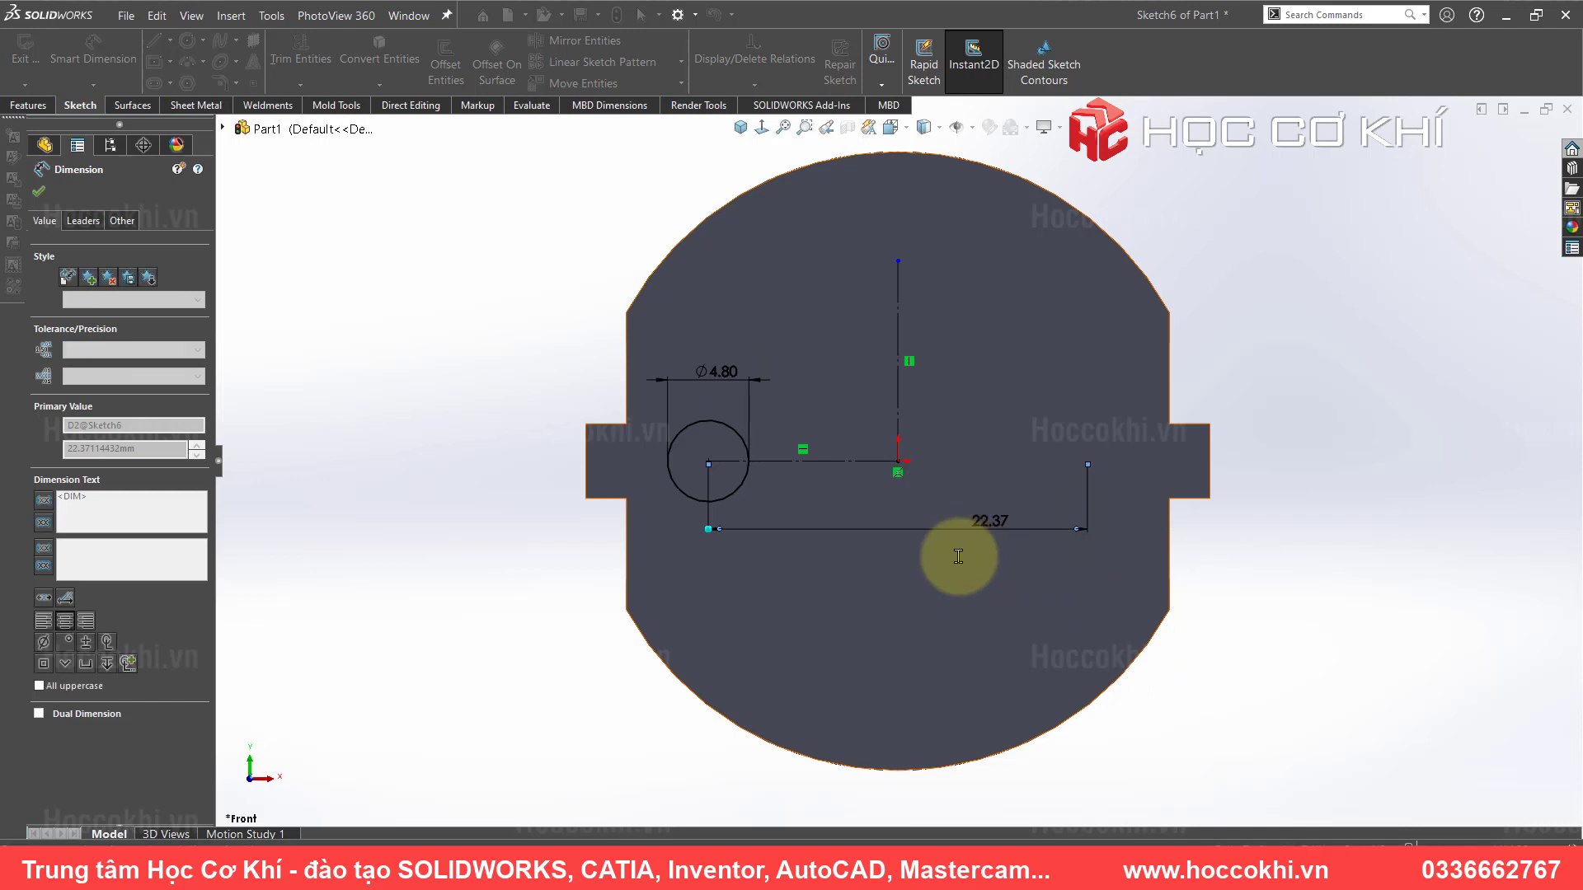
- Extrude the Ø4.8 circle 16.8 mm outward as a separate body with Merge result off
left_click(28, 105)
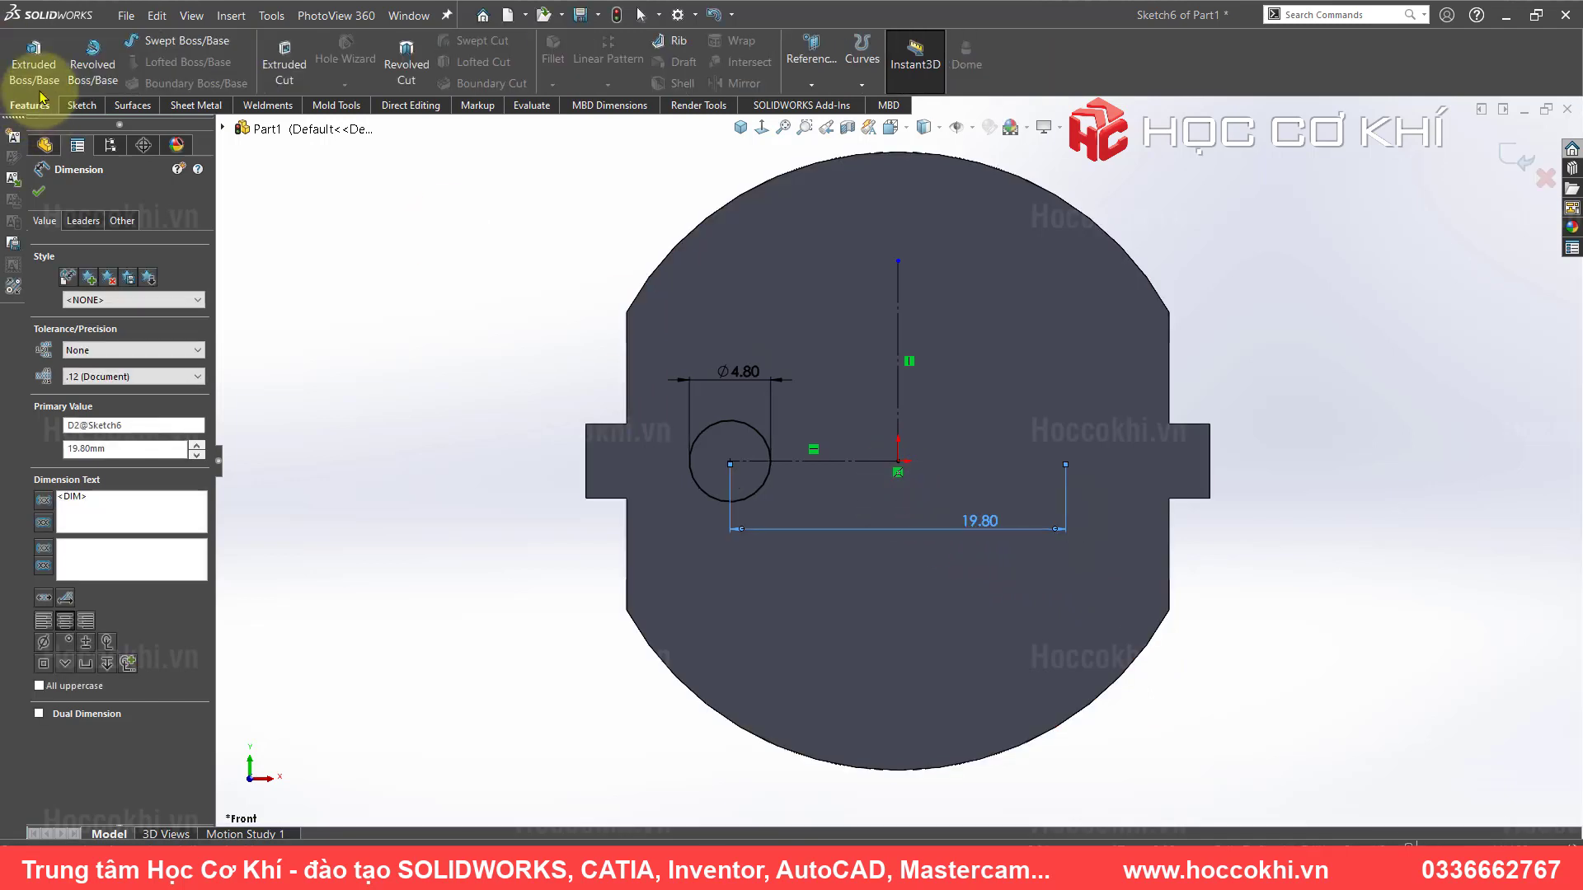
left_click(741, 128)
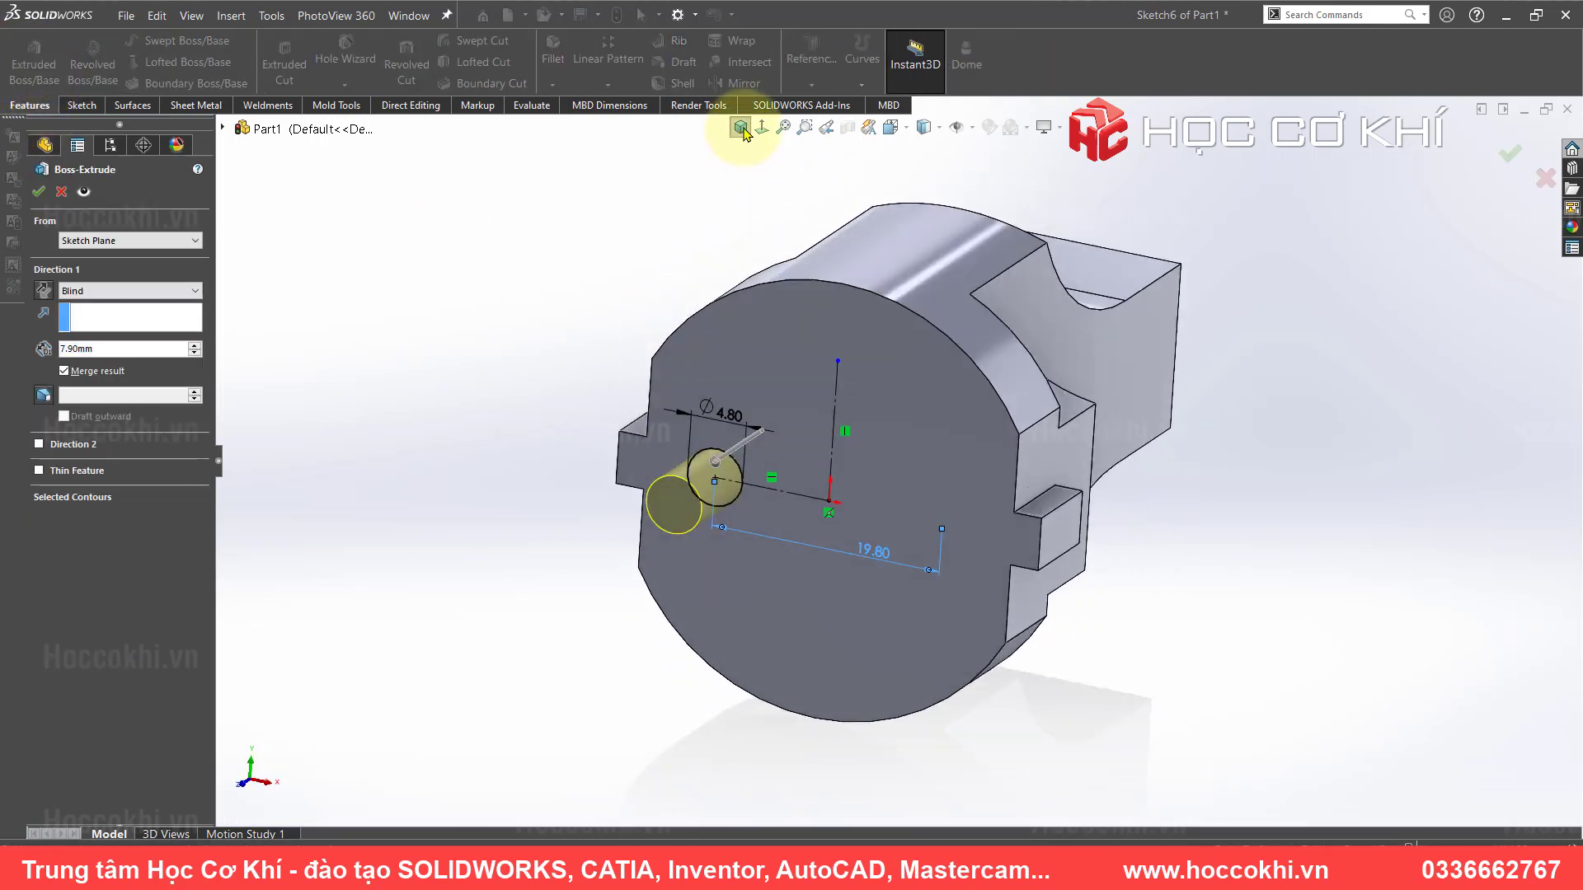
scroll(687, 528, "down", 3)
scroll(709, 530, "down", 2)
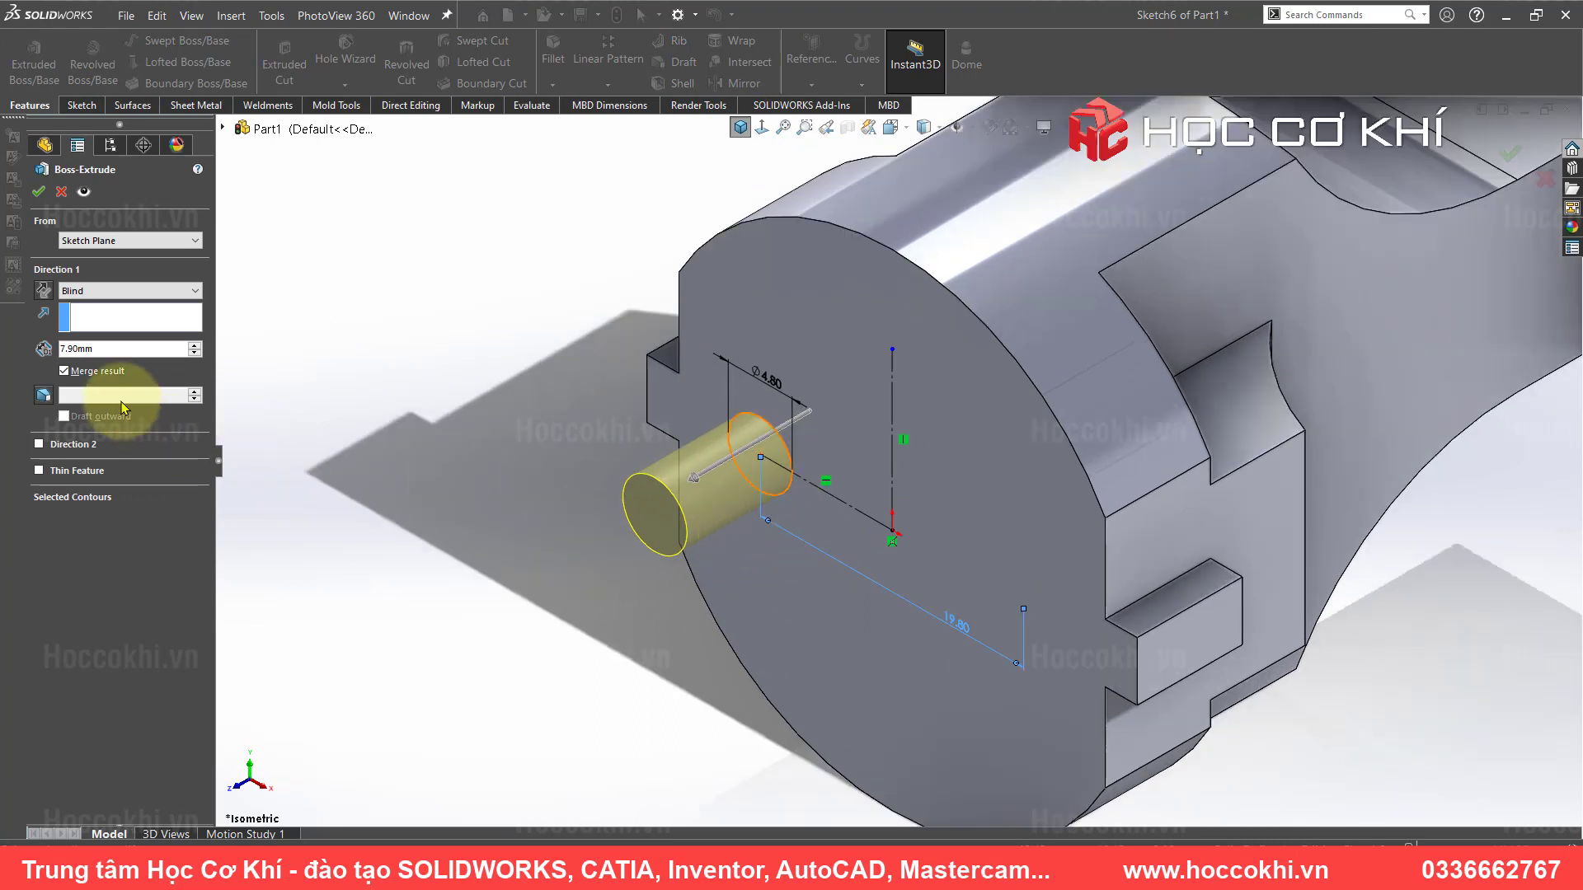
left_click(65, 372)
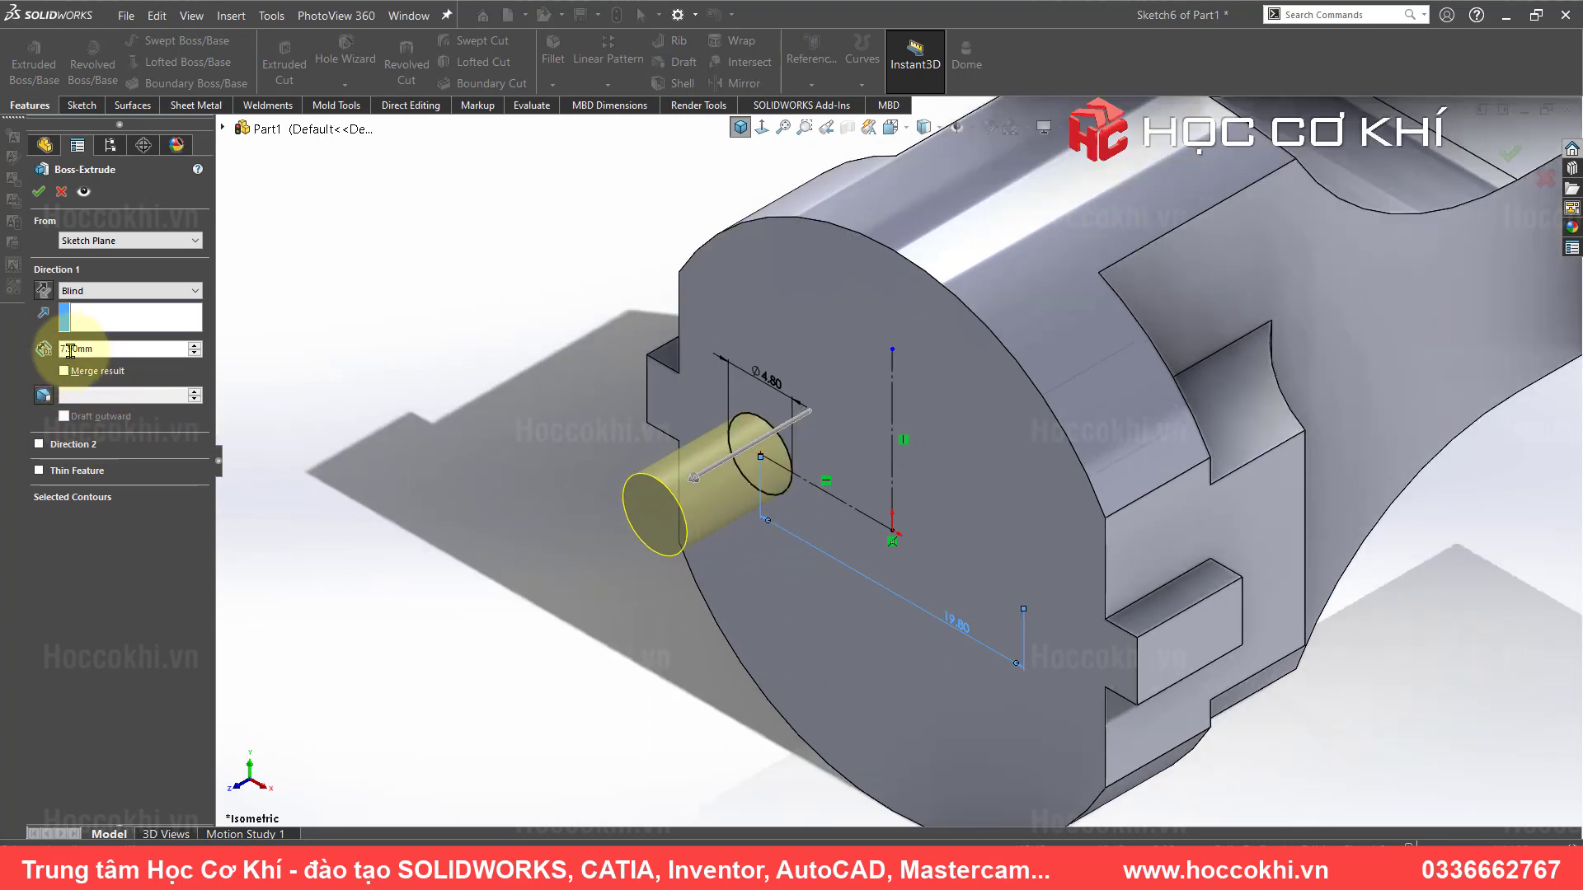
key("alt+Tab")
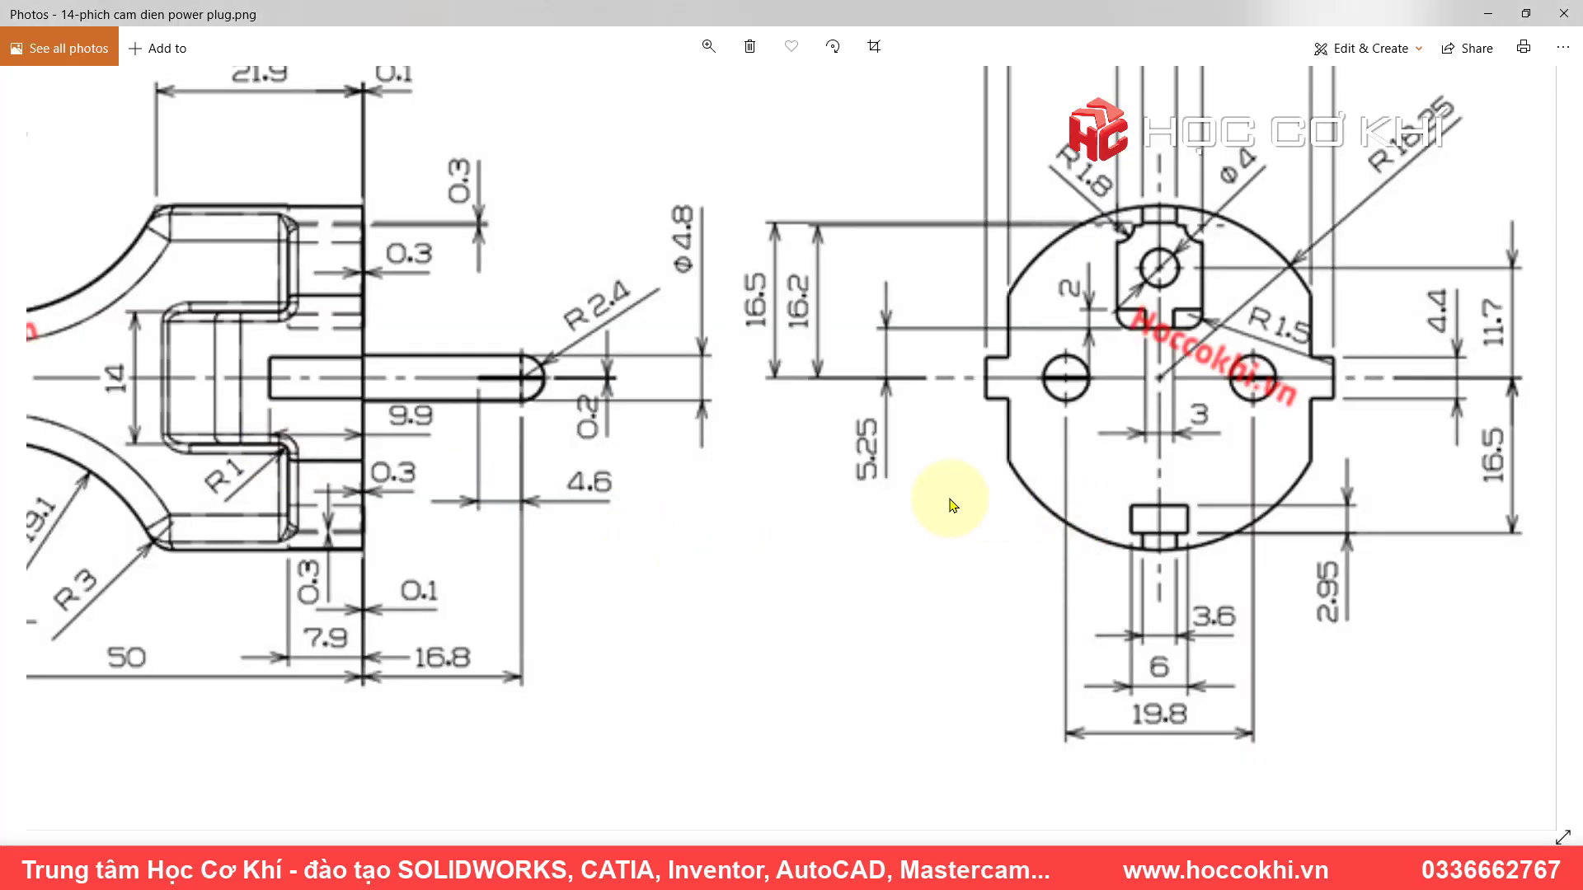
left_click_drag(822, 481, 989, 485)
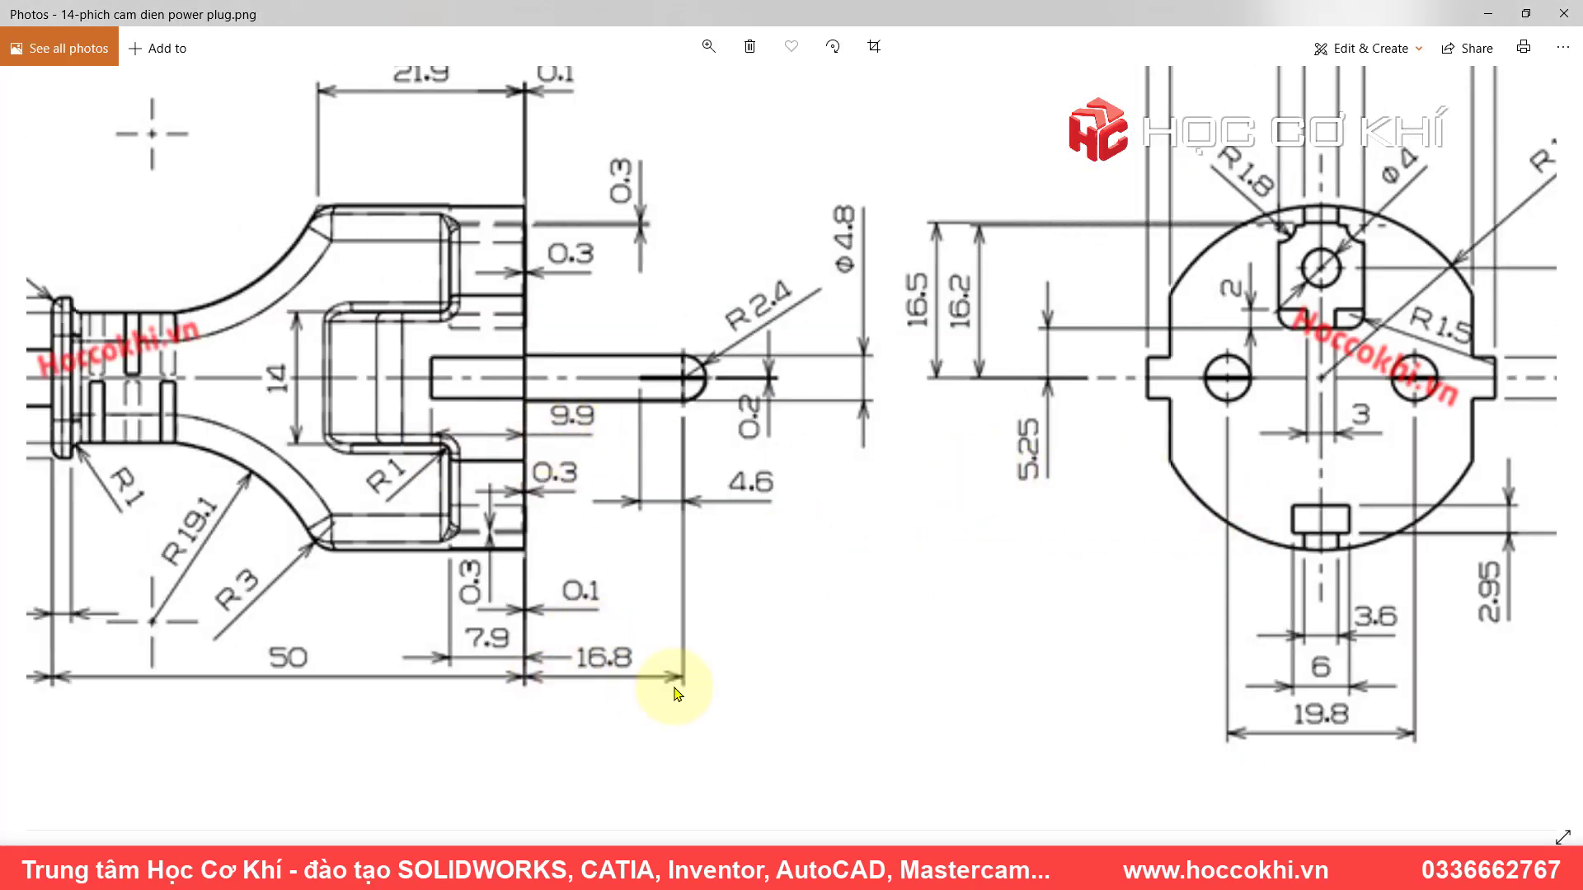
key("alt+Tab")
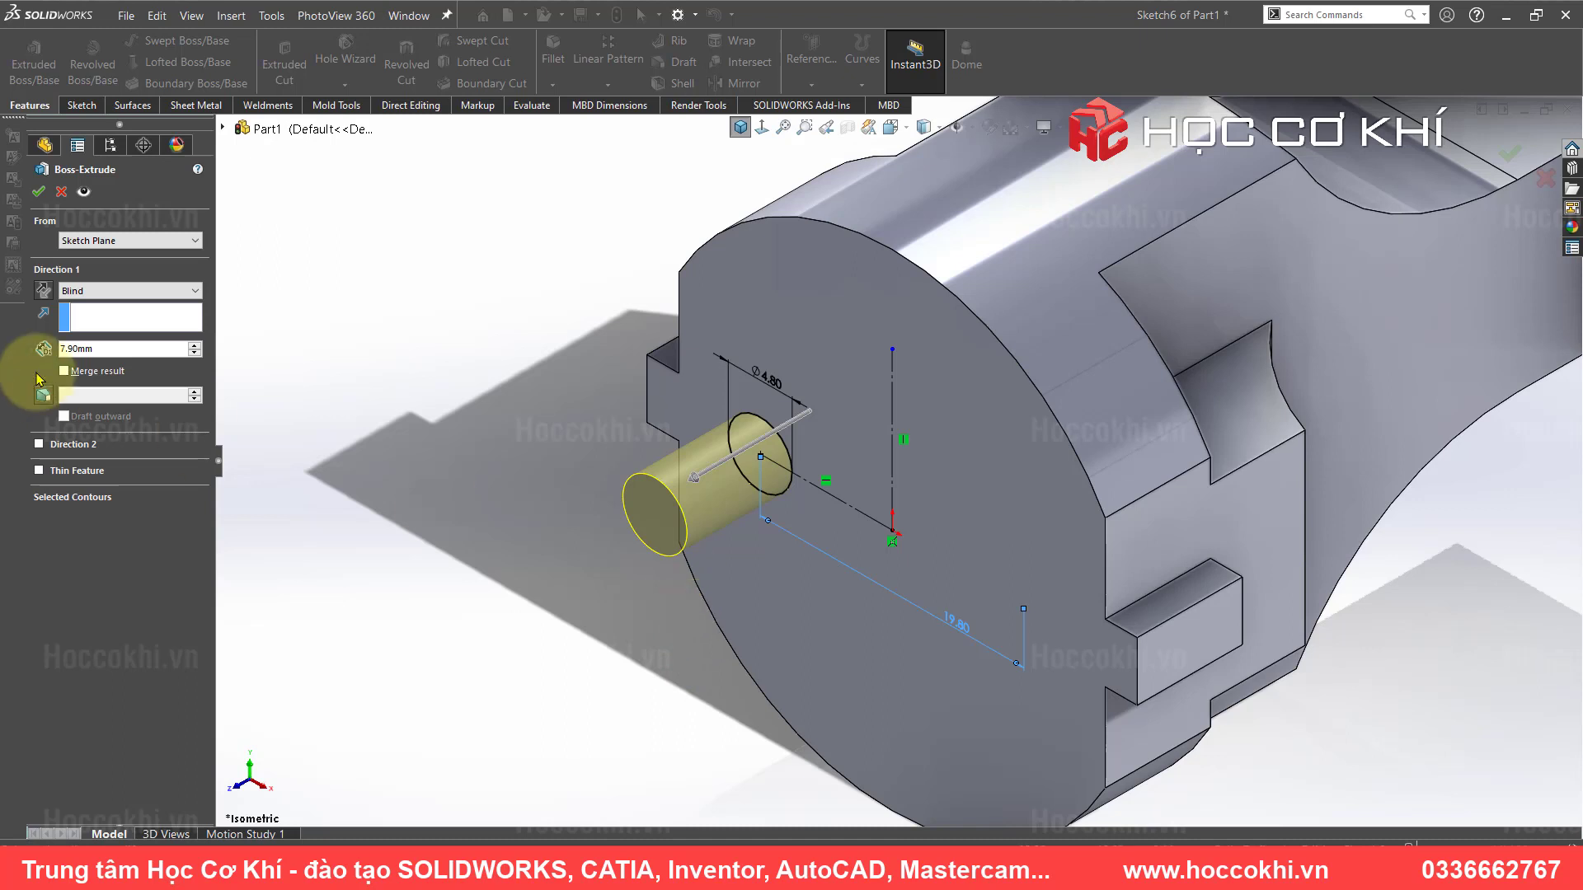
type("16.8")
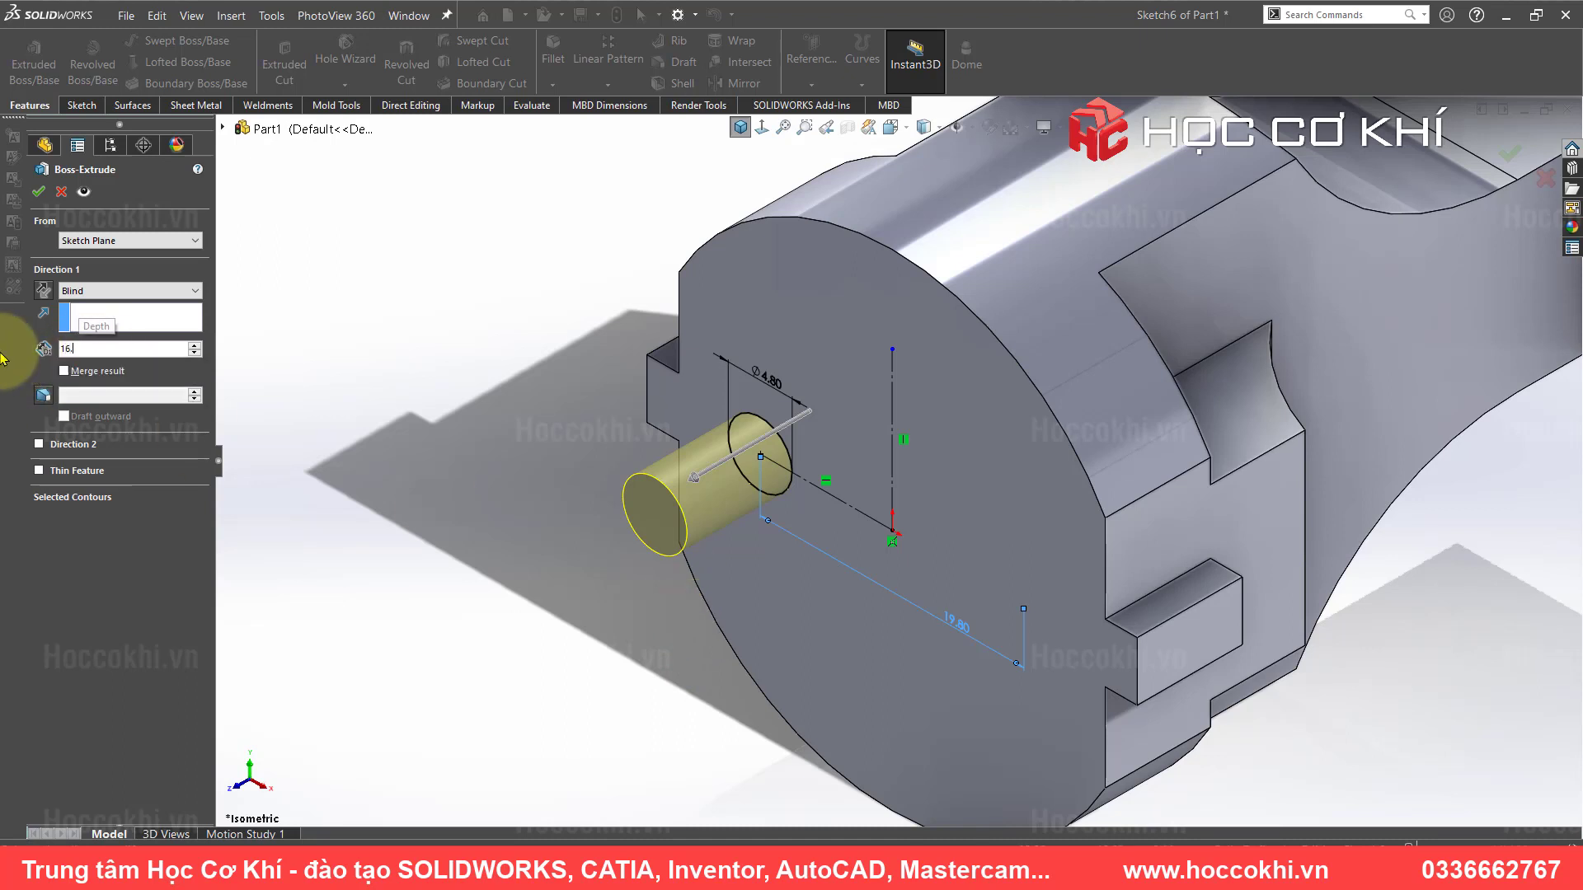
key("Return")
left_click(39, 193)
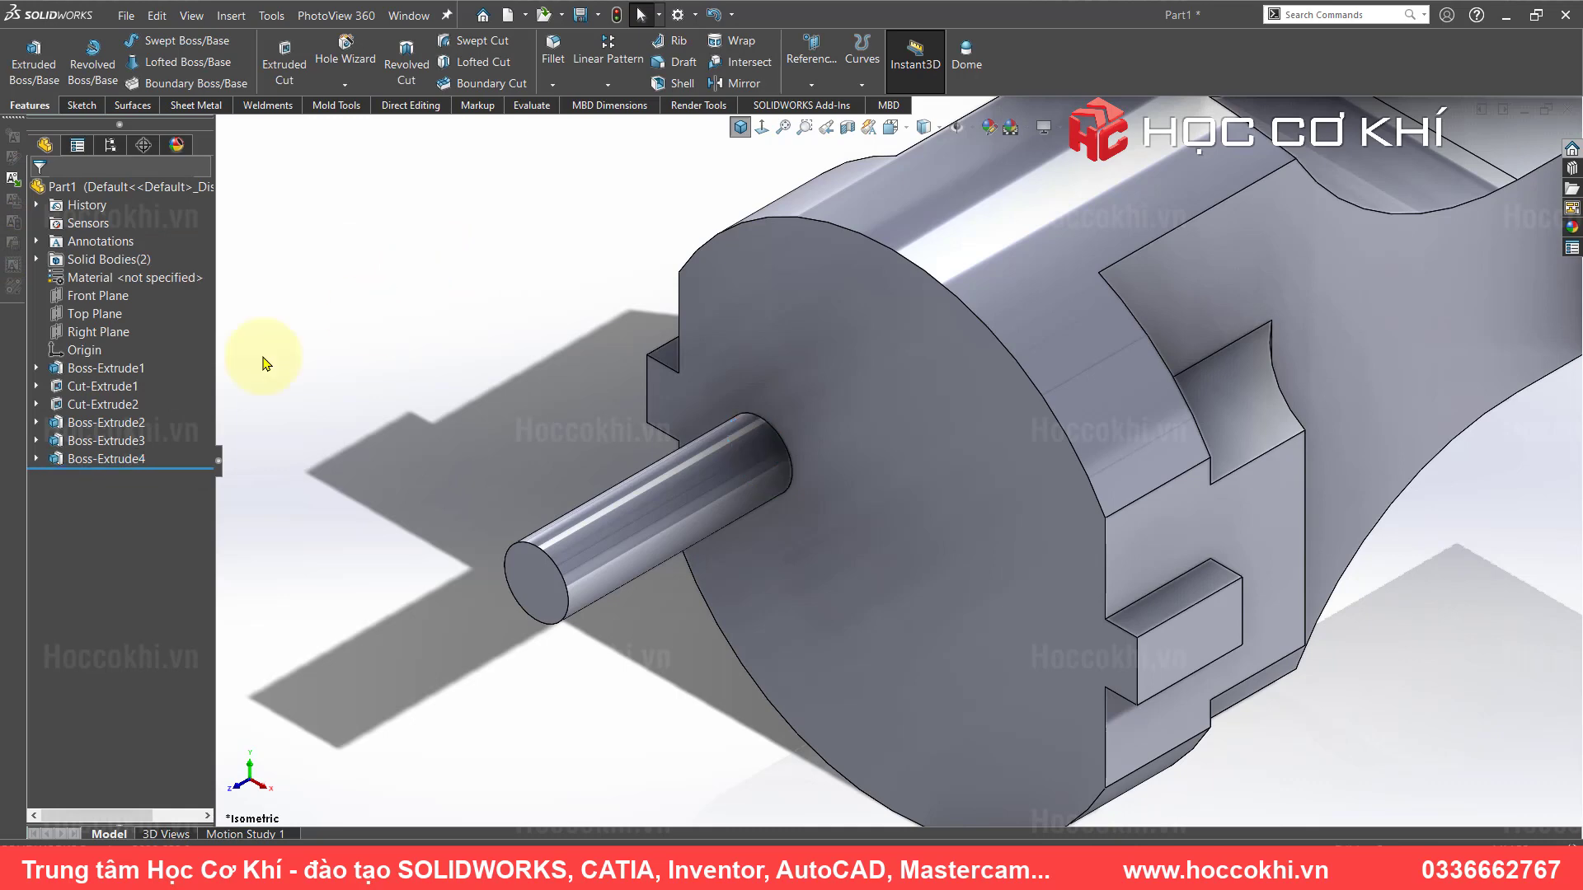
- Review the rounded pin tip on the reference drawing before modelling it
key("alt+Tab")
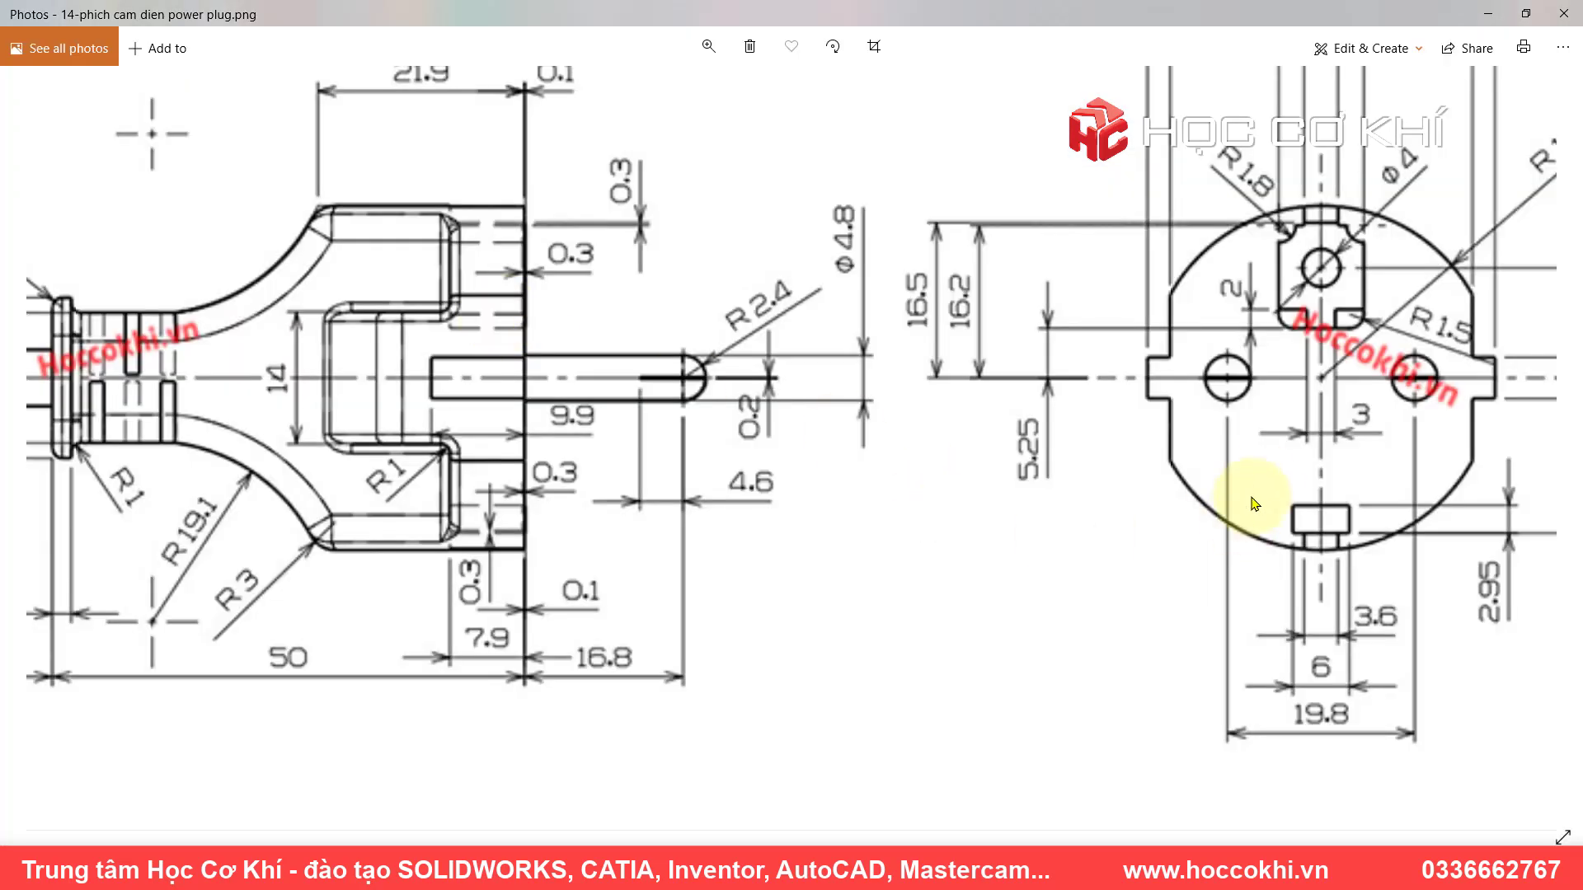
mouse_move(1254, 504)
left_mouse_down()
mouse_move(912, 470)
mouse_move(1030, 394)
left_mouse_up()
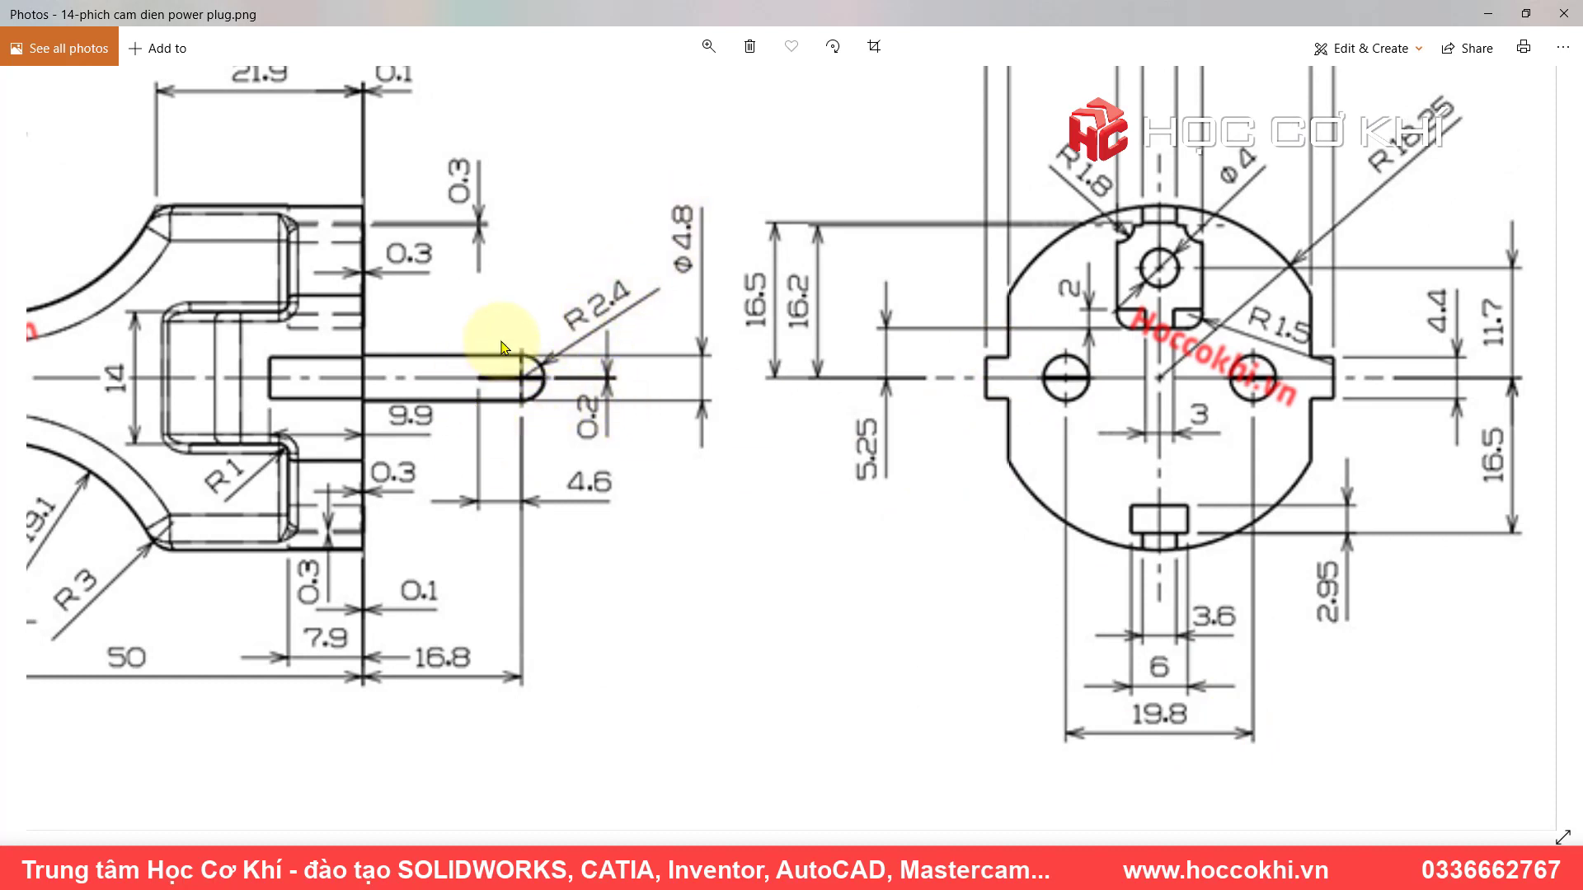
key("alt+Tab")
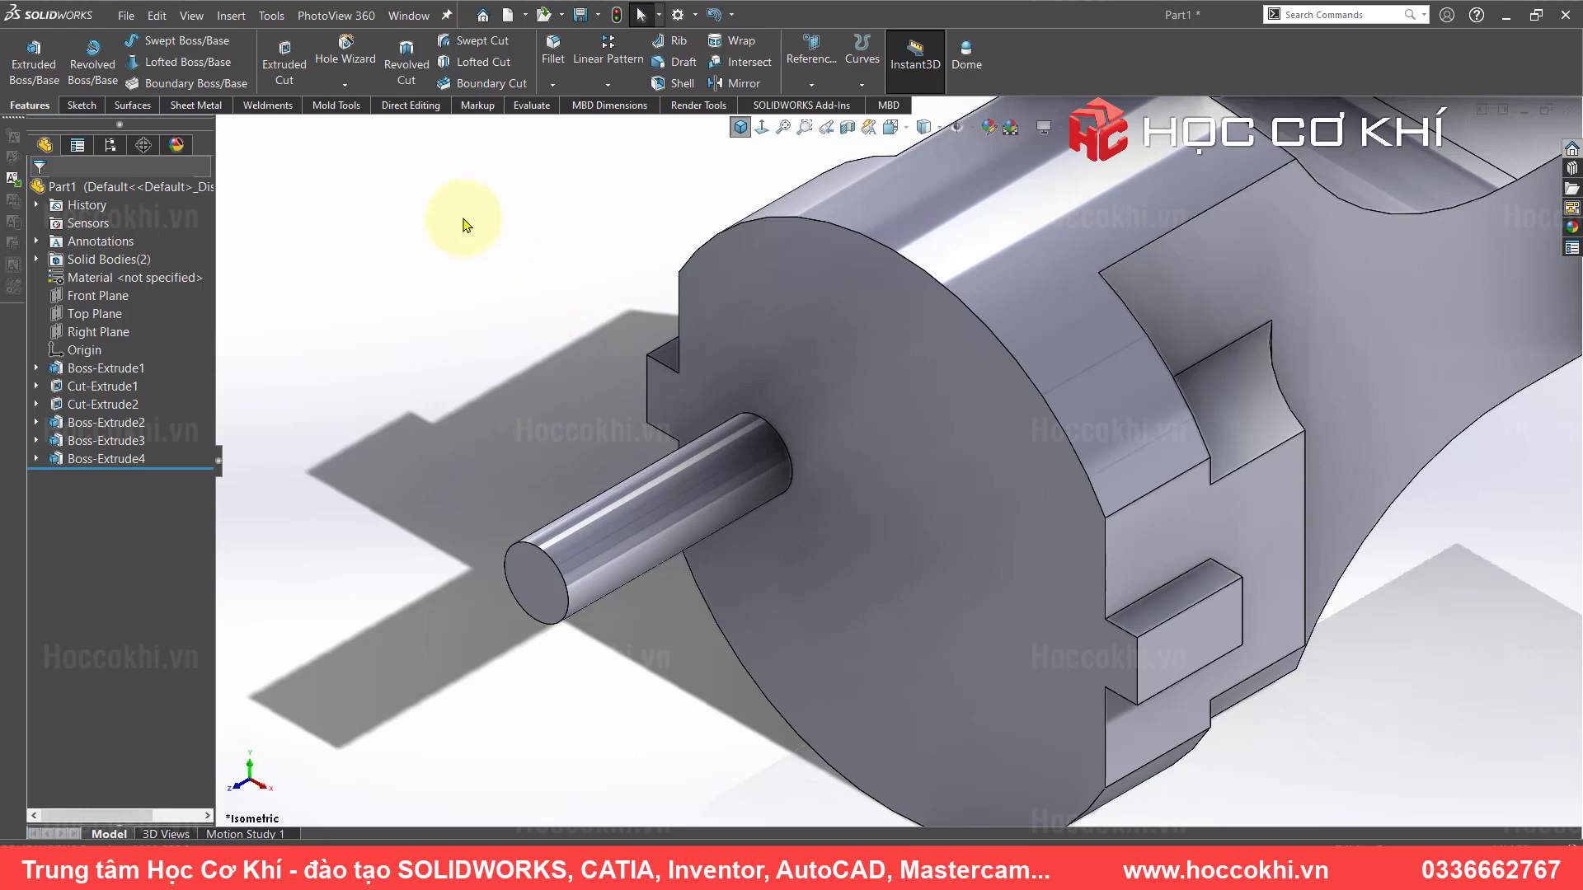
left_click(1010, 127)
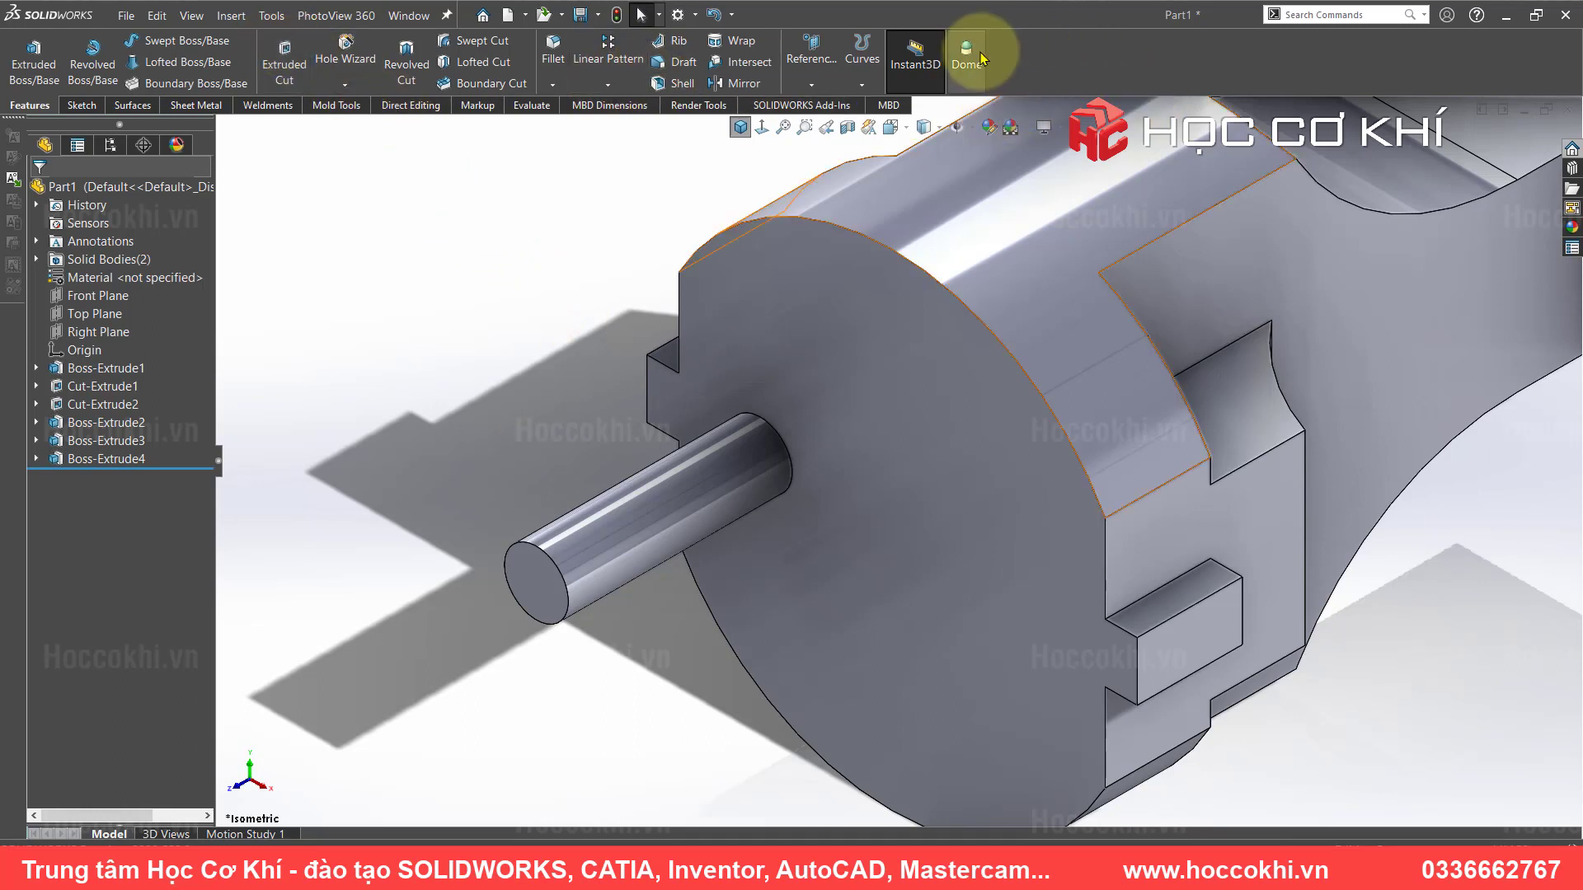
key("Escape")
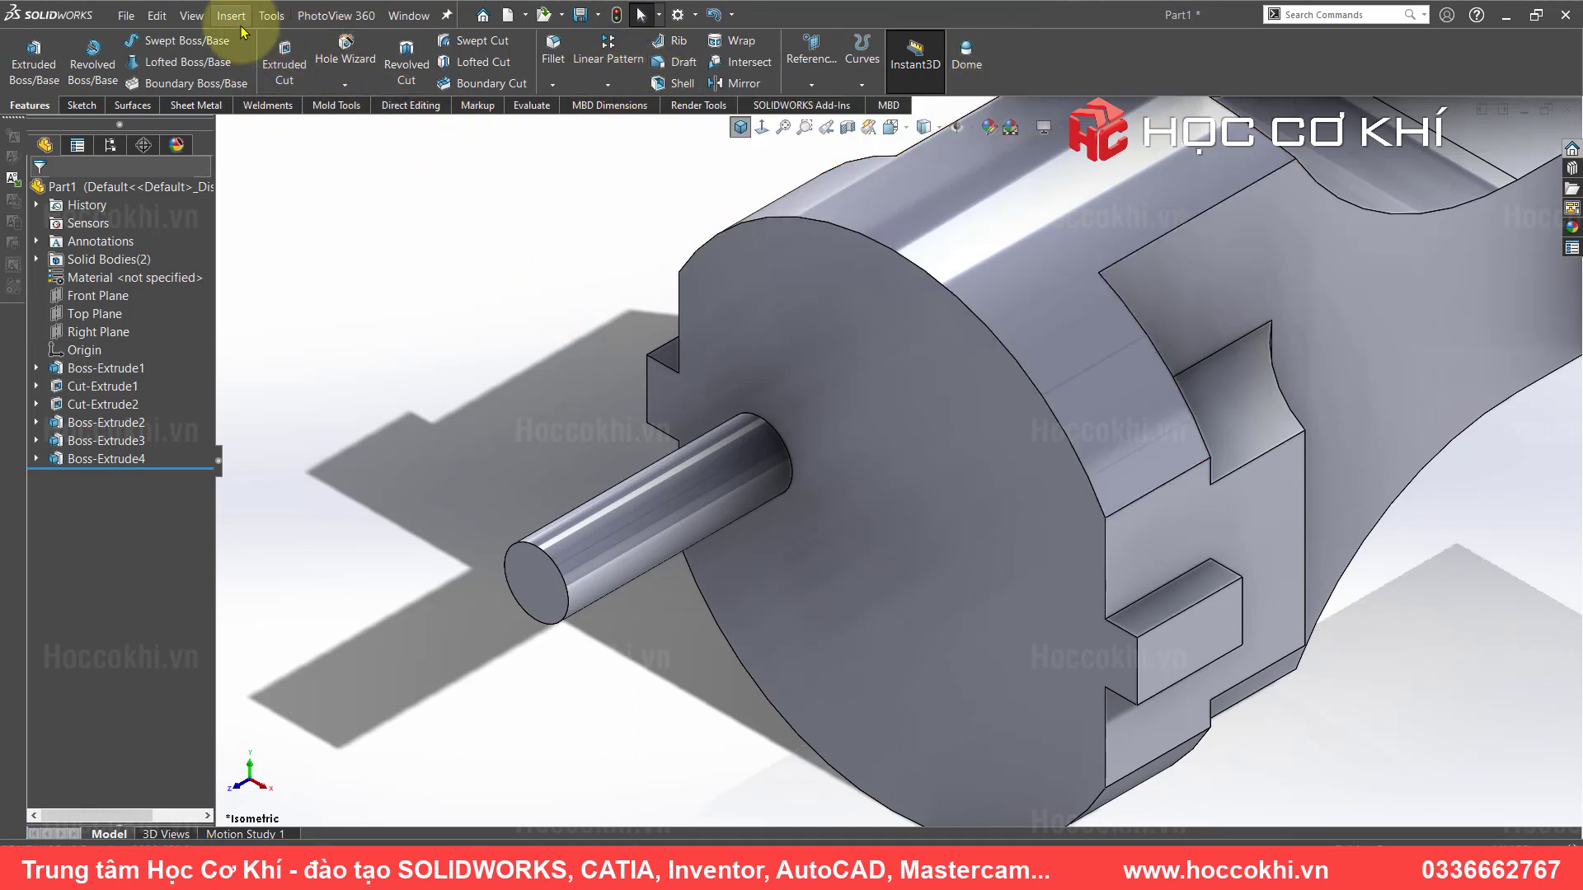
- Add a 2.40 mm Dome to the pin's end face
left_click(231, 16)
mouse_move(260, 83)
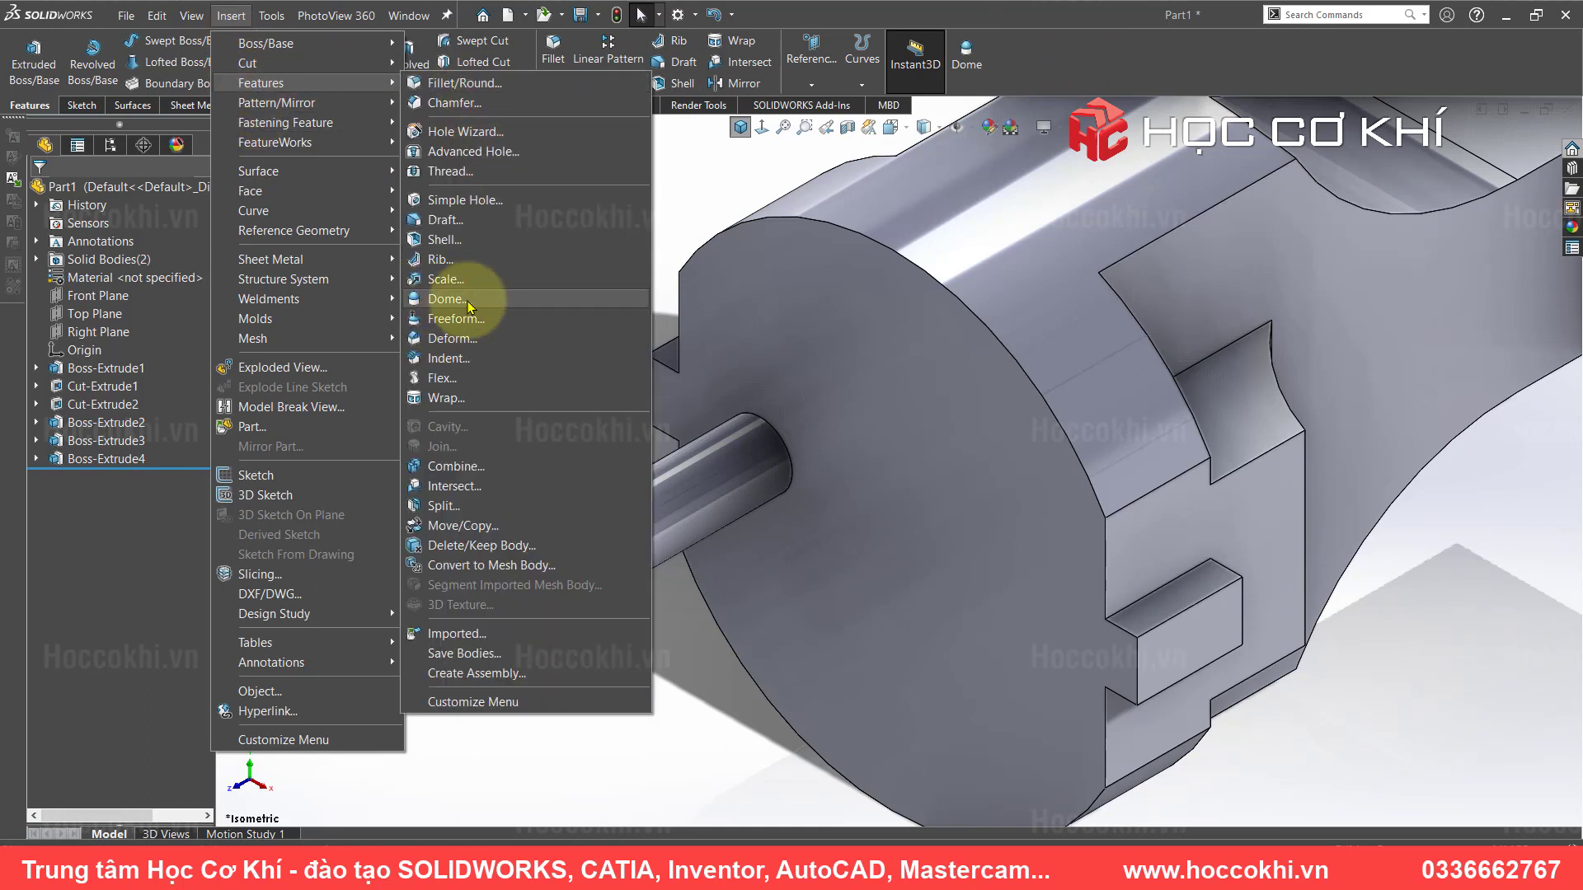
left_click(454, 300)
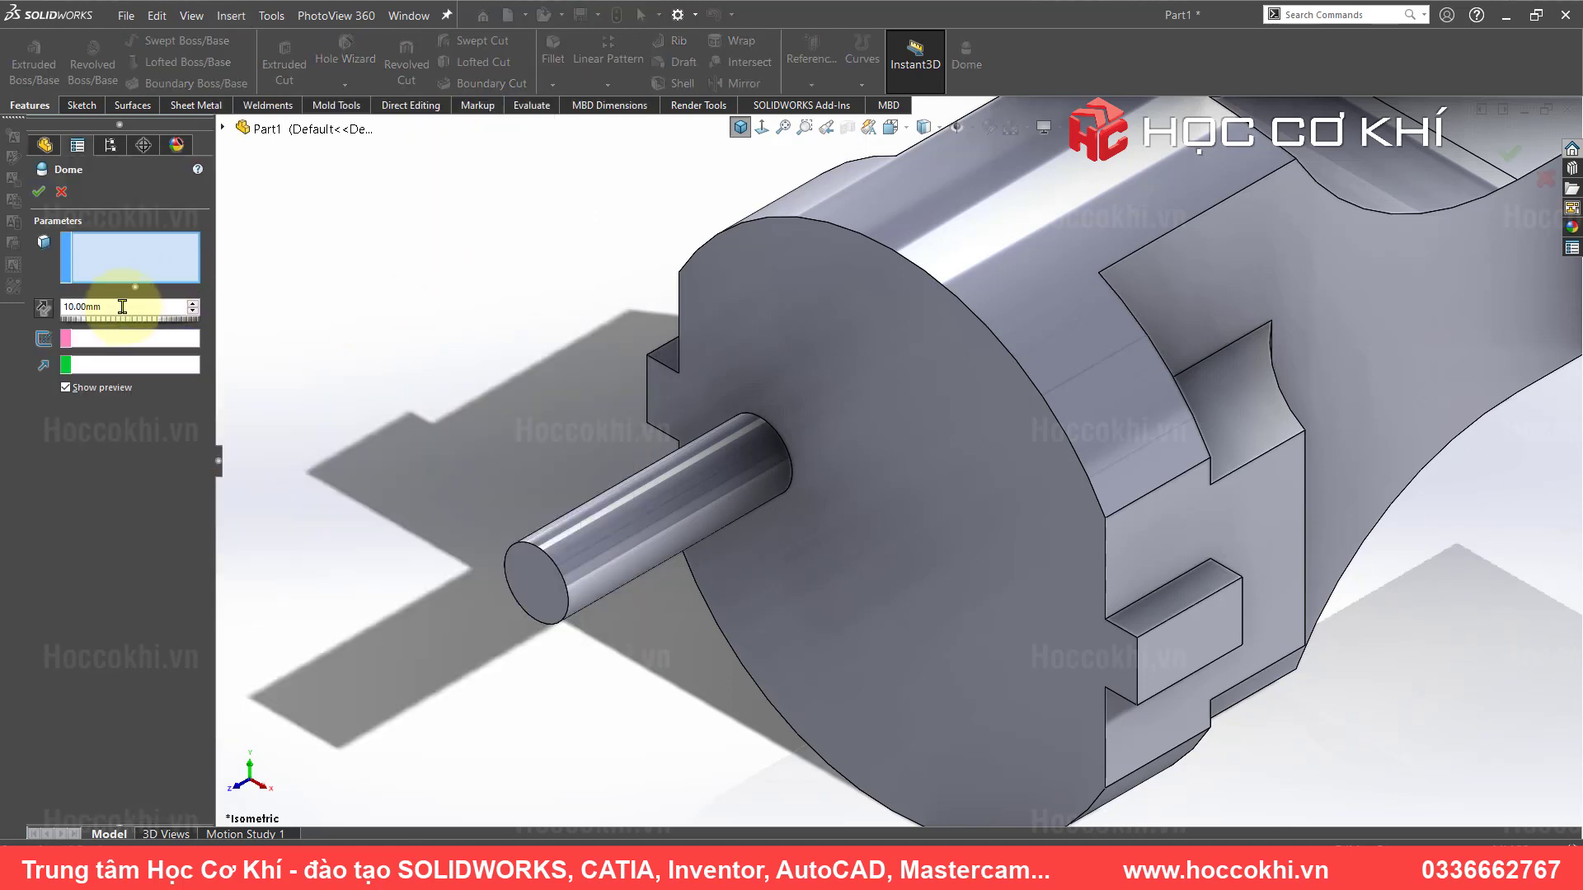
double_click(122, 307)
type("2.4")
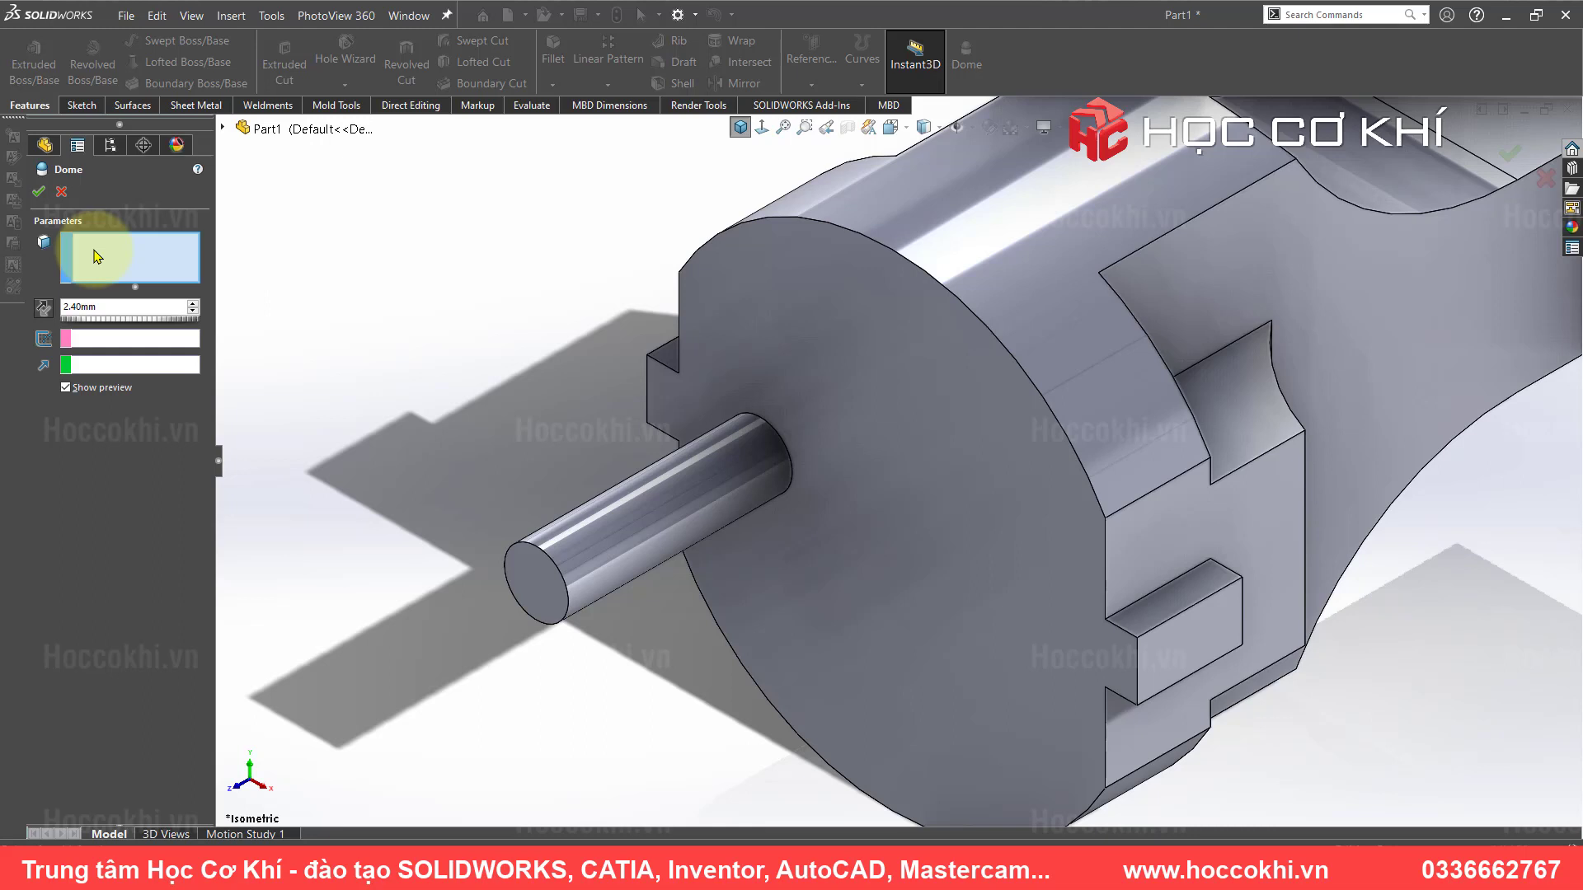
left_click(519, 566)
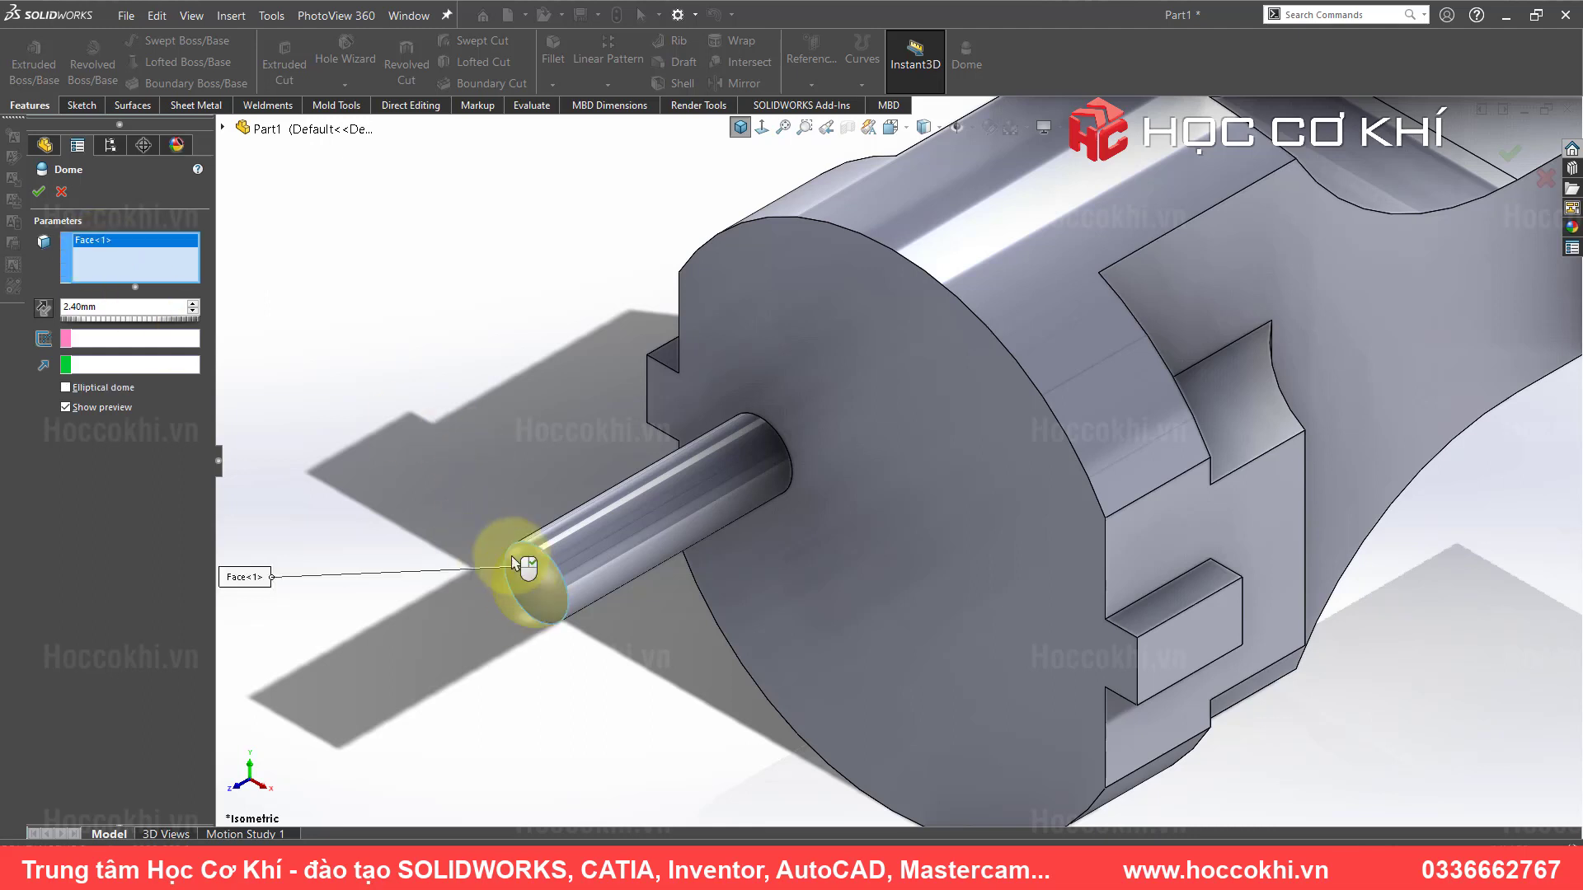
left_click(39, 196)
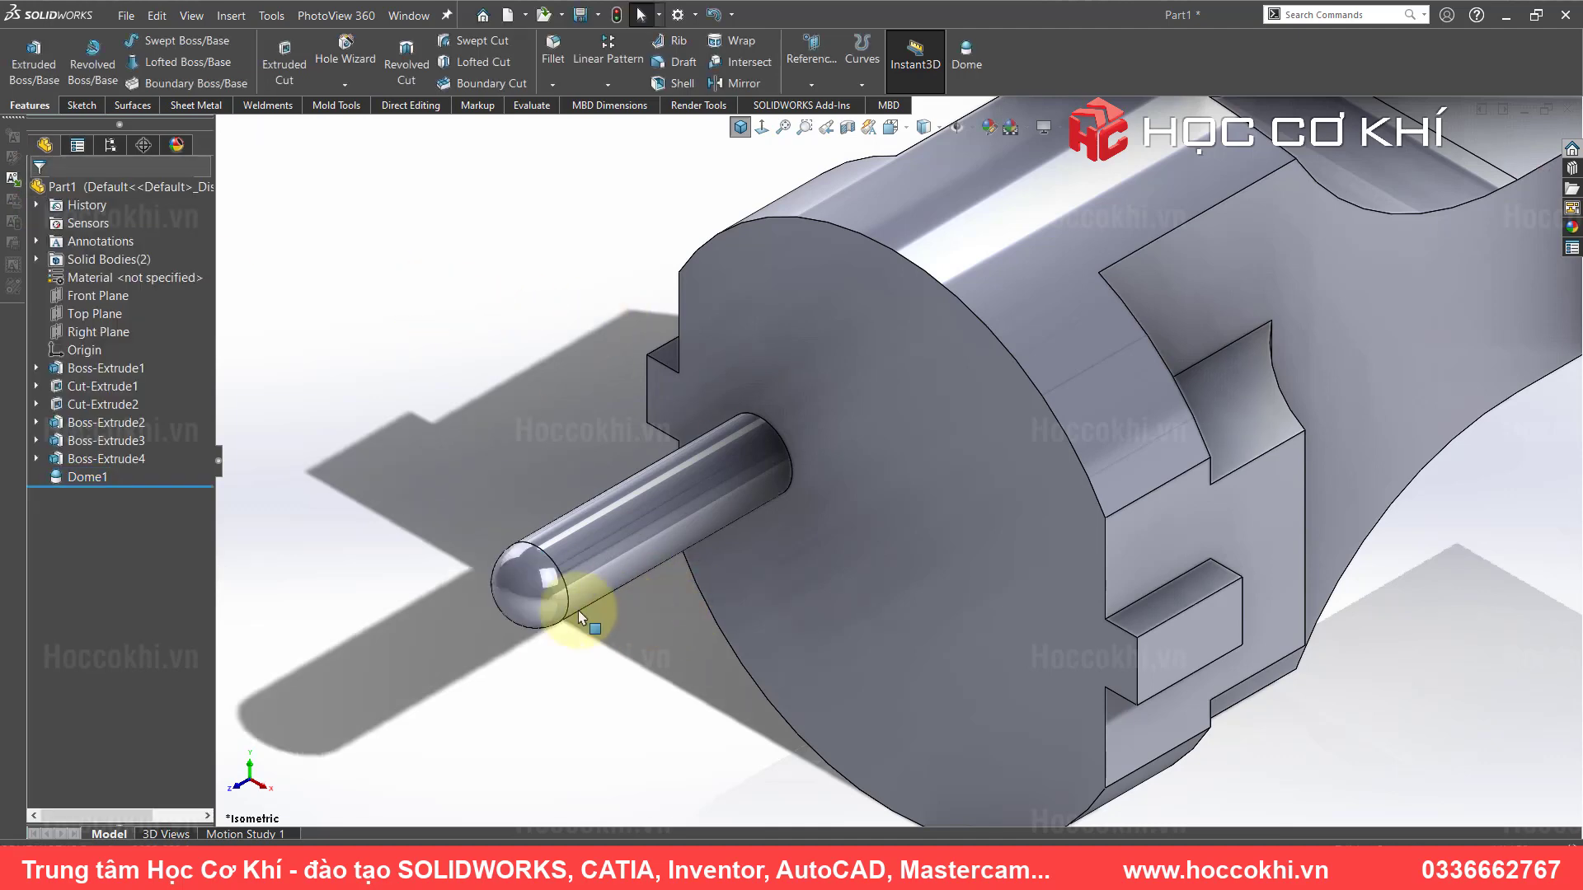
- Check the reference drawing's pin dimensions, then start a sketch on the Right Plane
key("alt+Tab")
left_click_drag(256, 470, 371, 473)
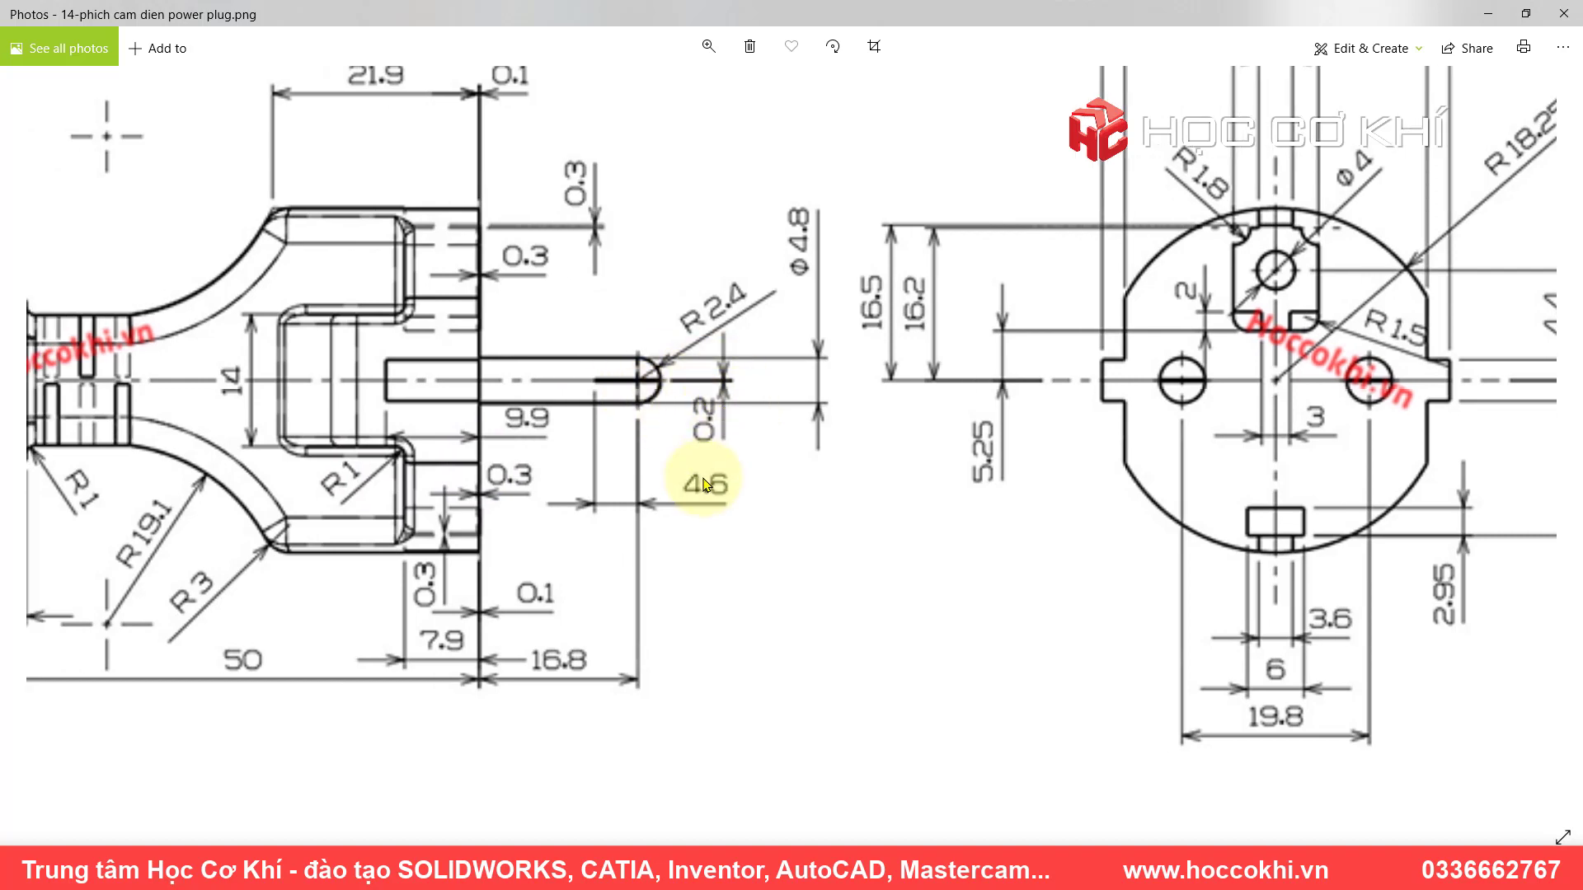
key("alt+Tab")
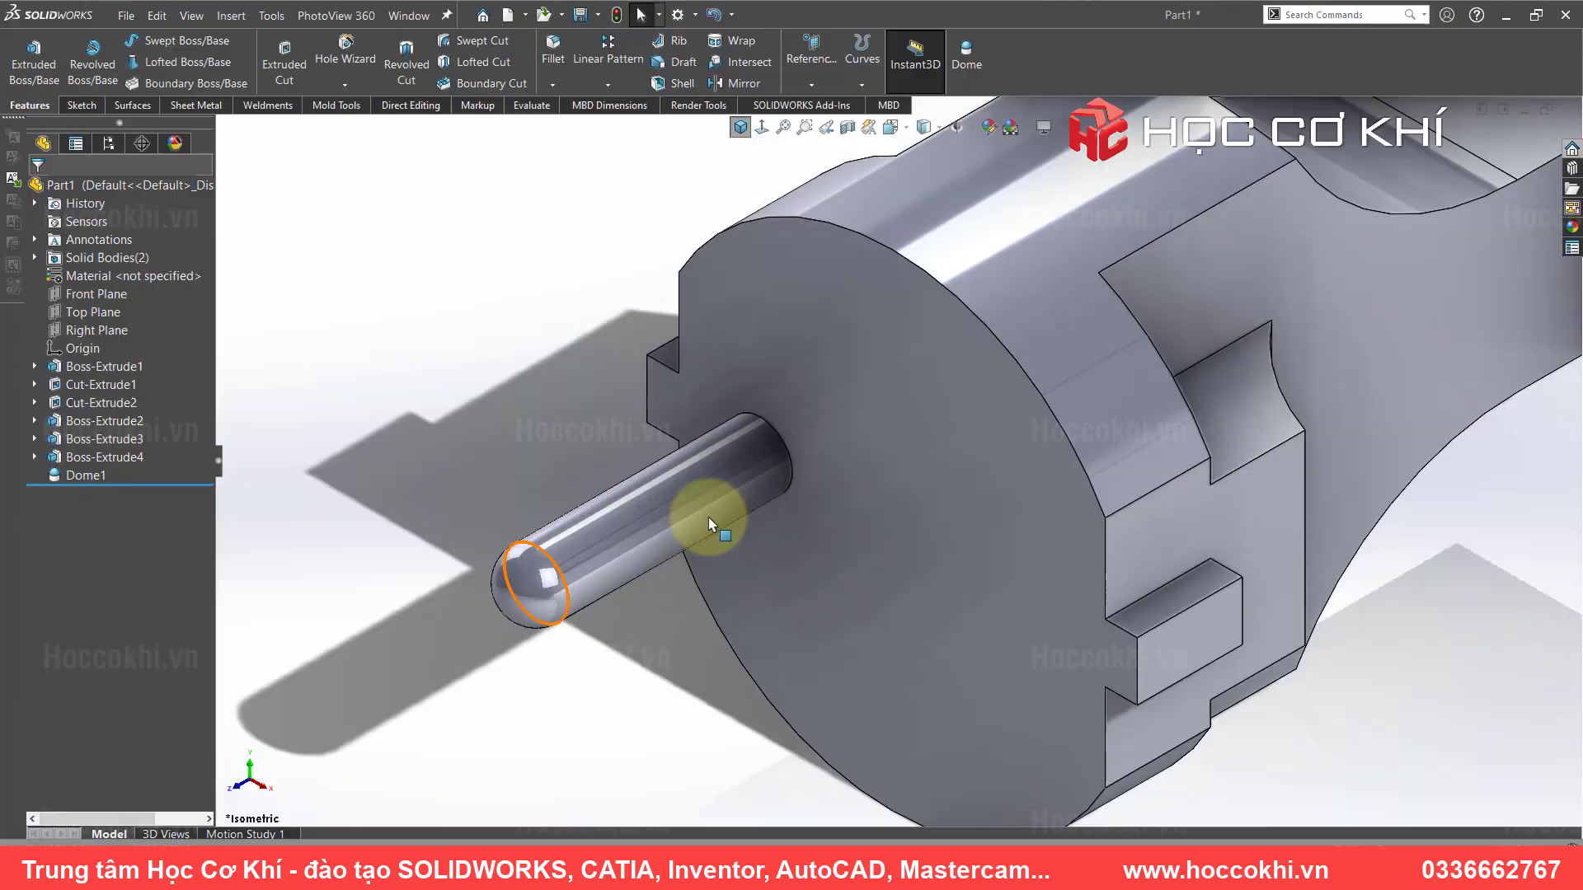
left_click(102, 331)
left_click(117, 309)
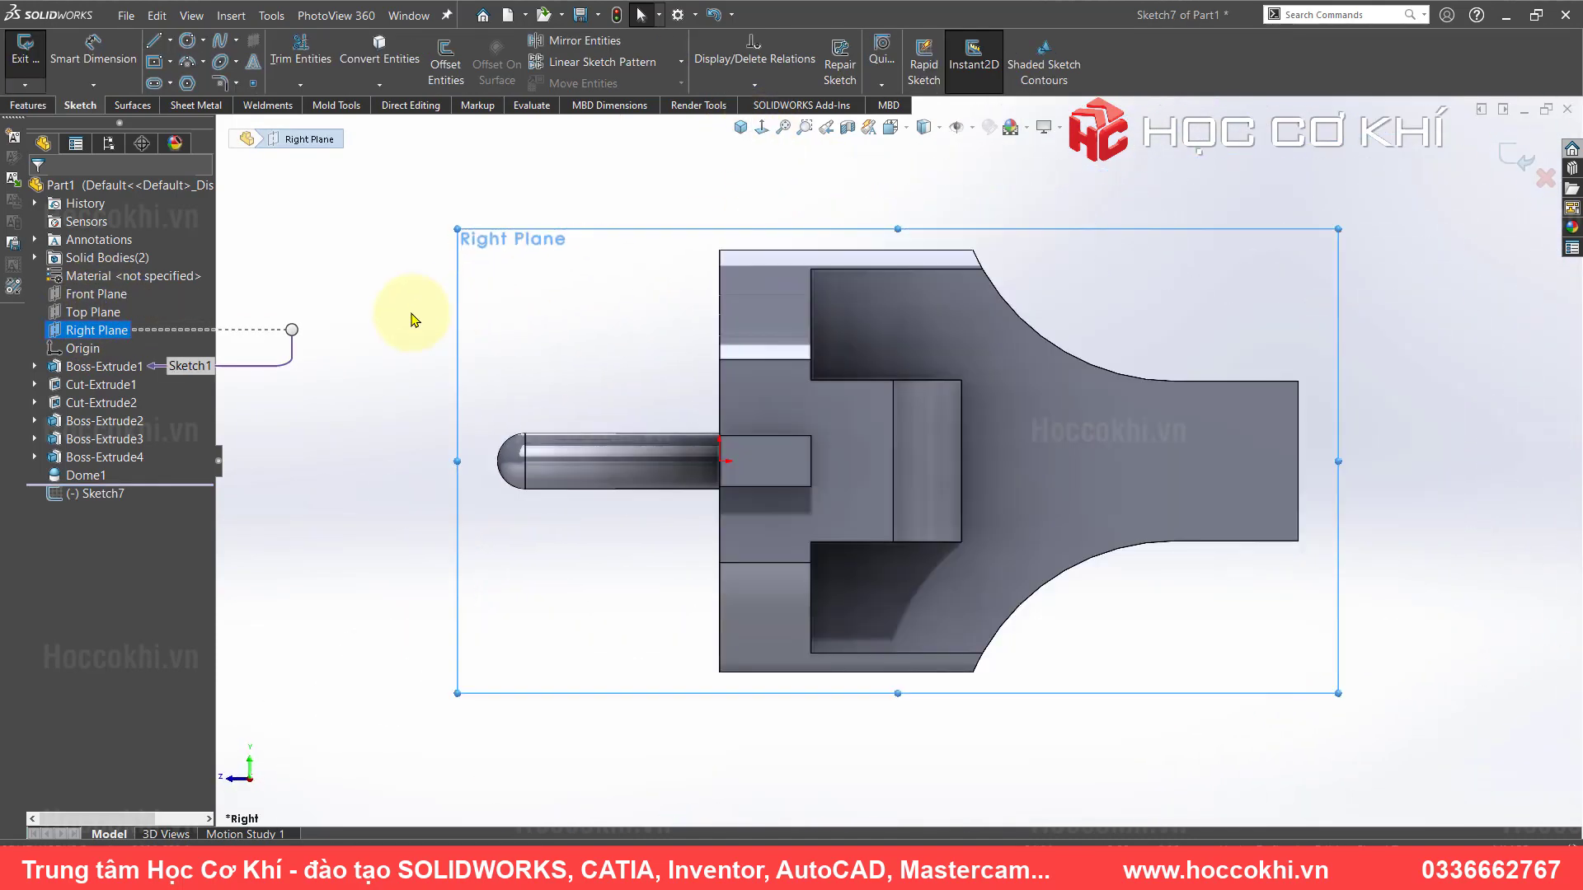
left_click(404, 318)
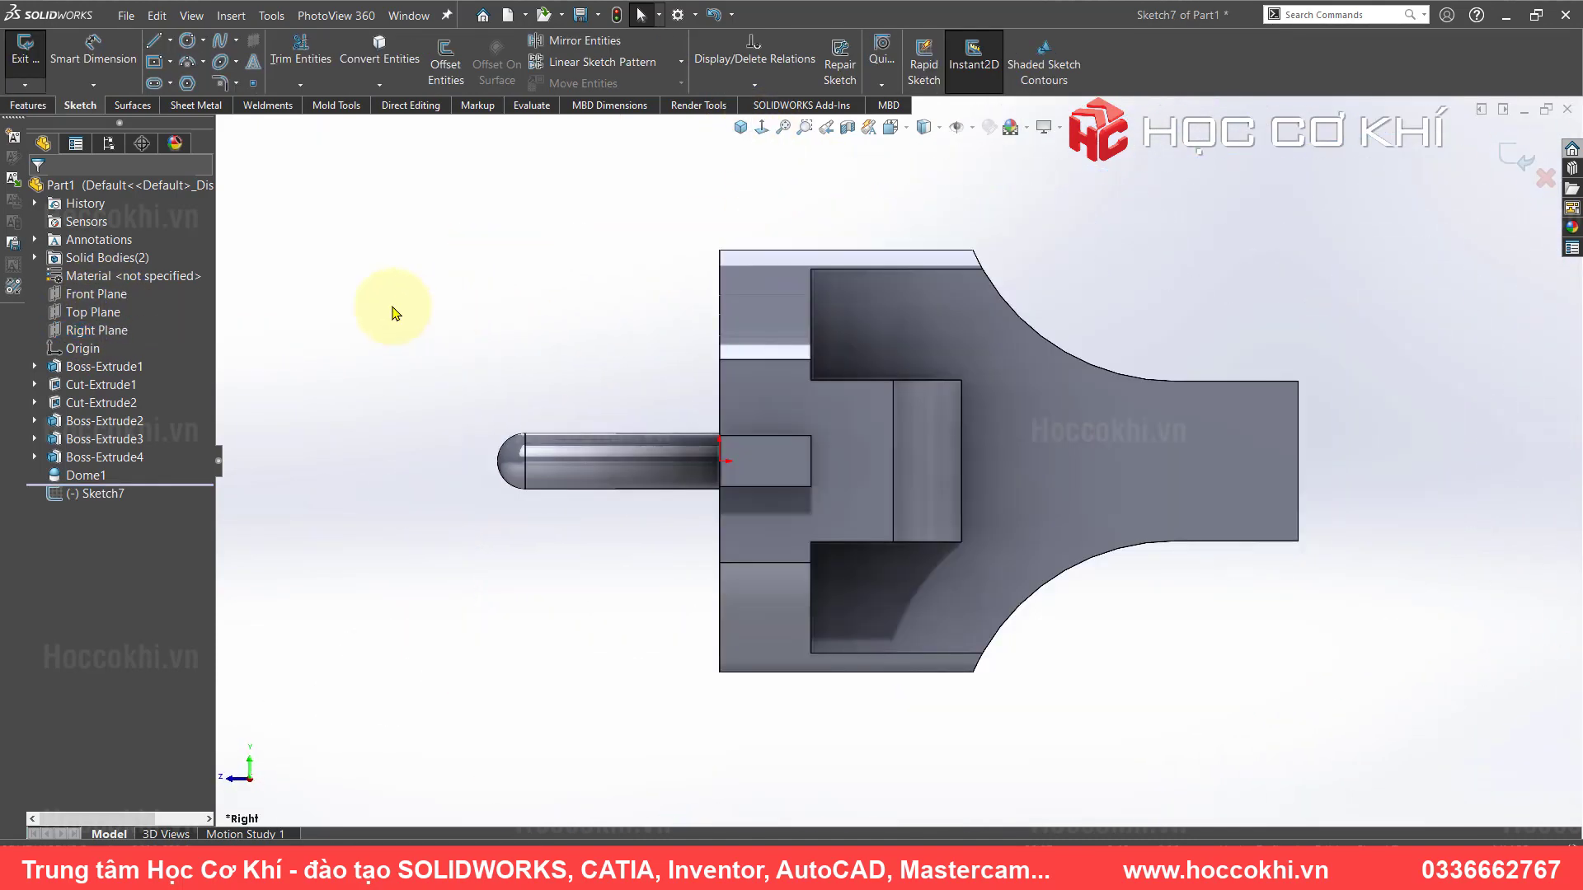
- Draw a center rectangle on the pin axis at the domed pin tip
right_click(398, 340)
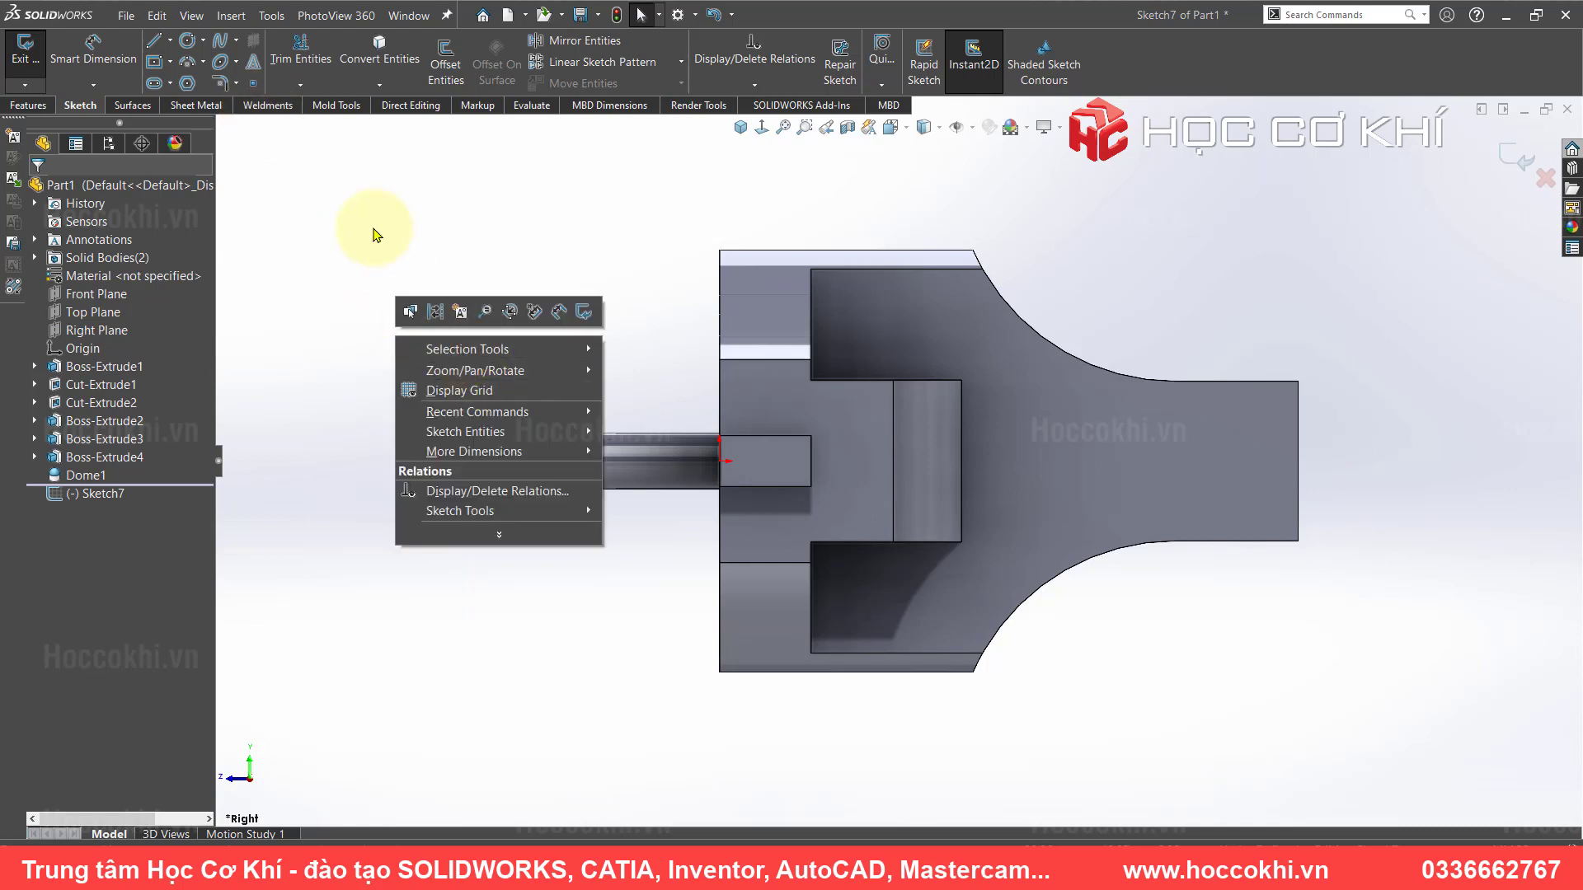
right_click_drag(376, 235, 371, 525)
left_click(99, 254)
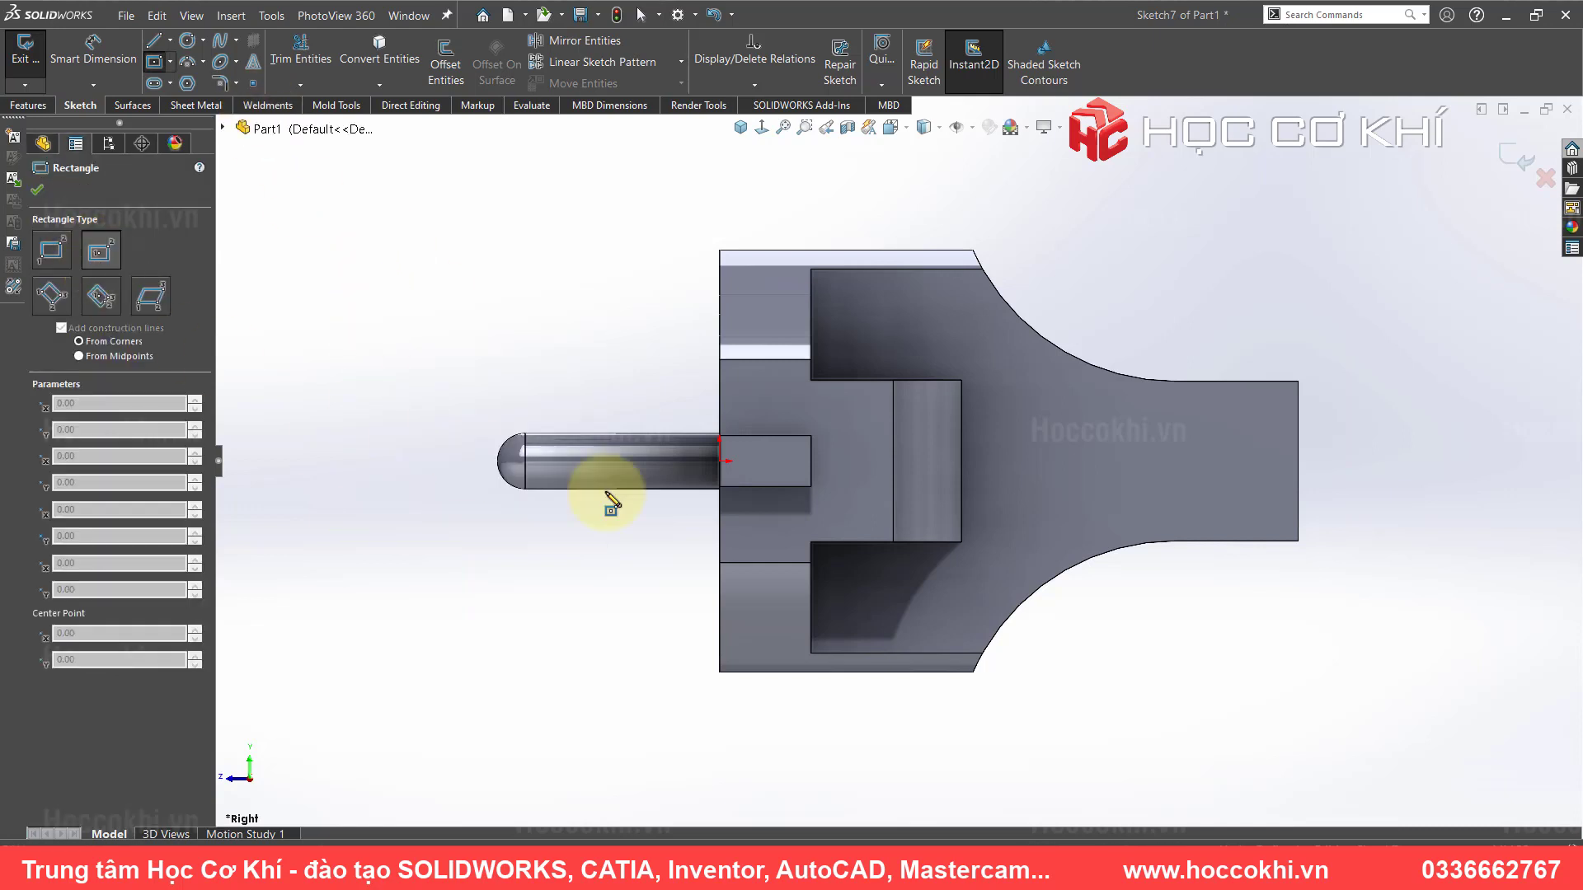
scroll(537, 442, "down", 3)
scroll(601, 495, "down", 2)
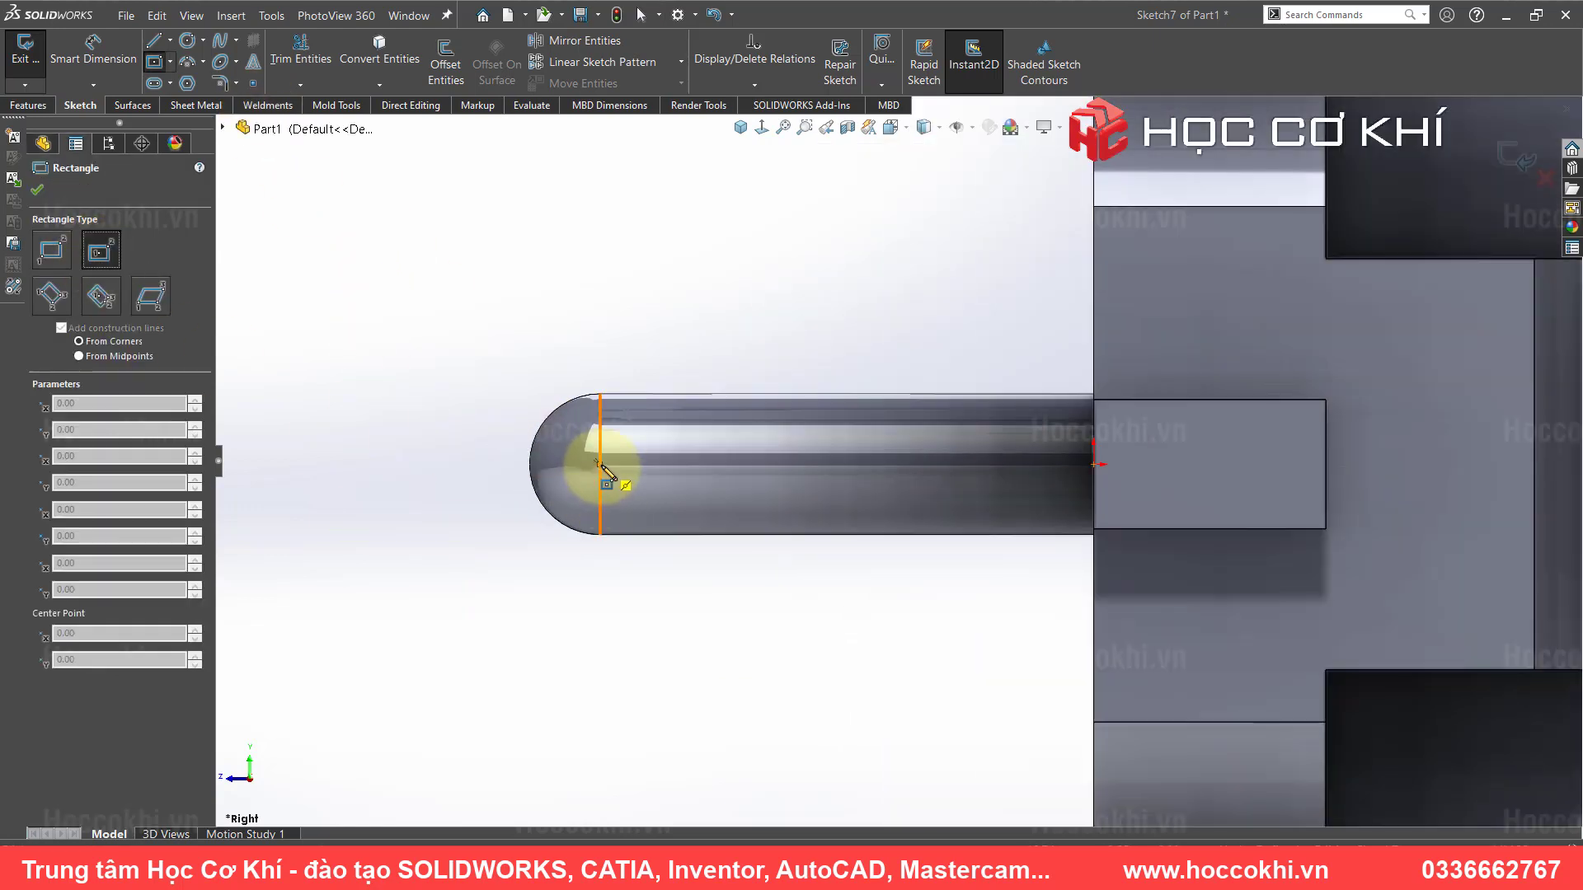
left_click(599, 463)
left_click(776, 445)
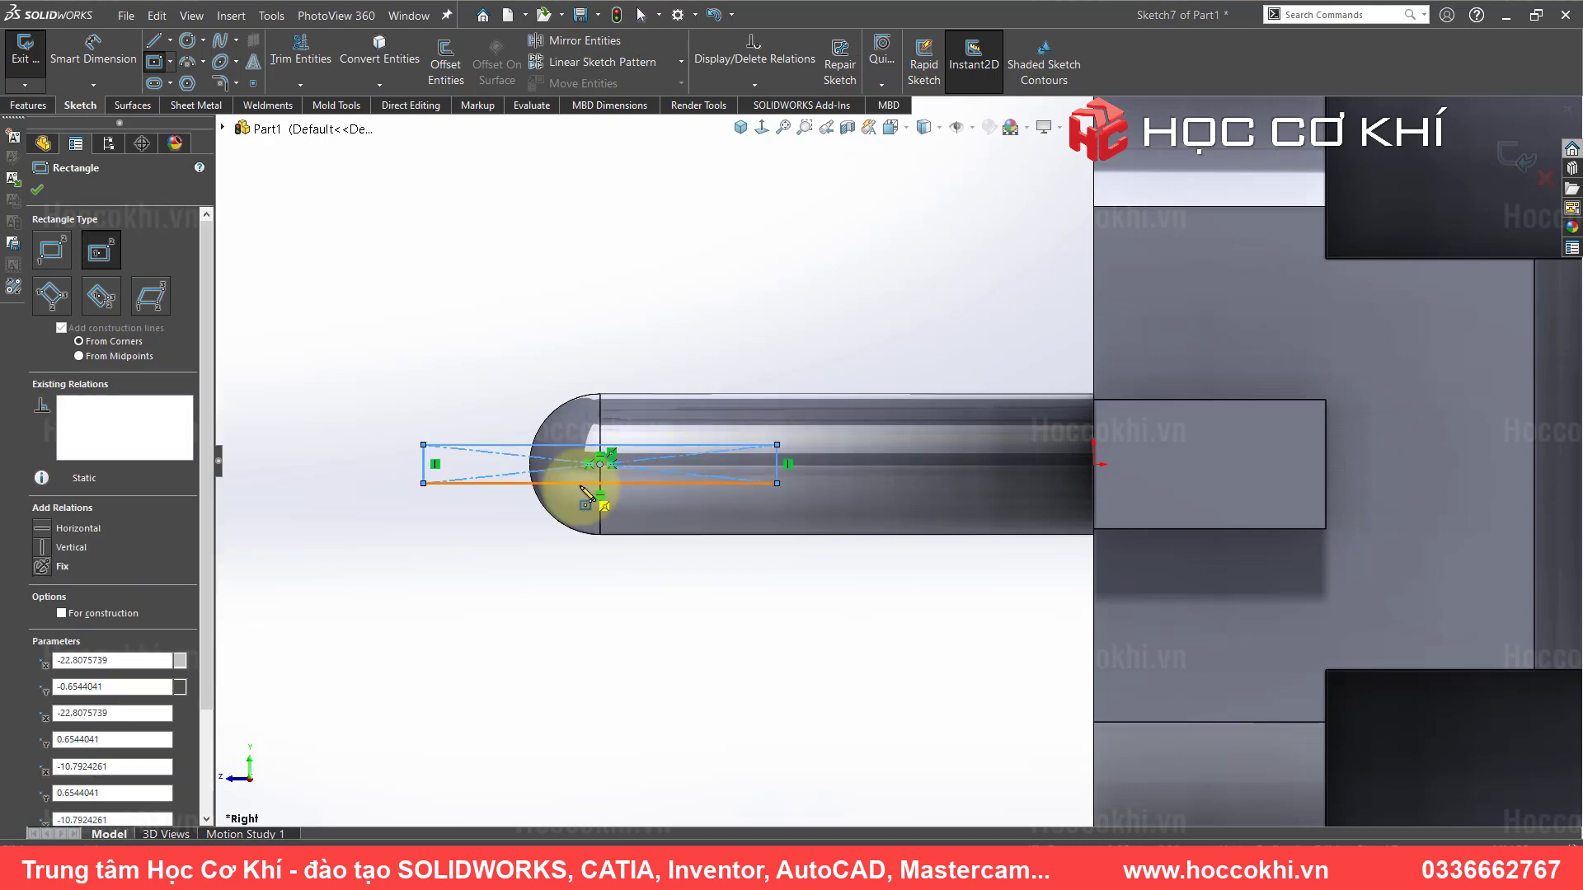
key("Escape")
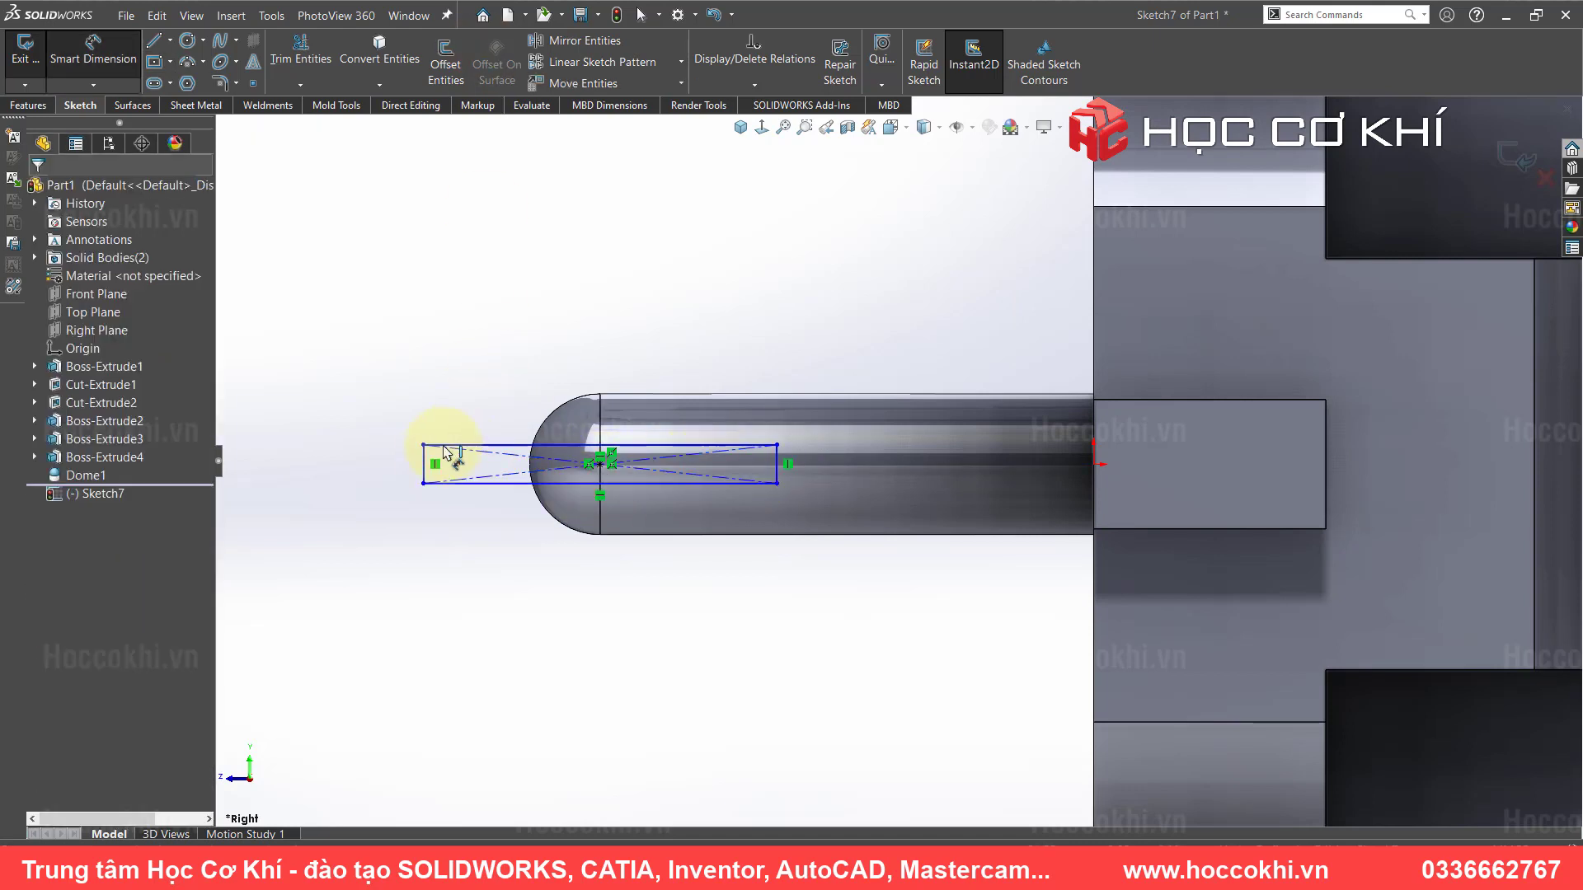
- Dimension the rectangle's short edge to a 0.20 mm slot height
left_click(427, 463)
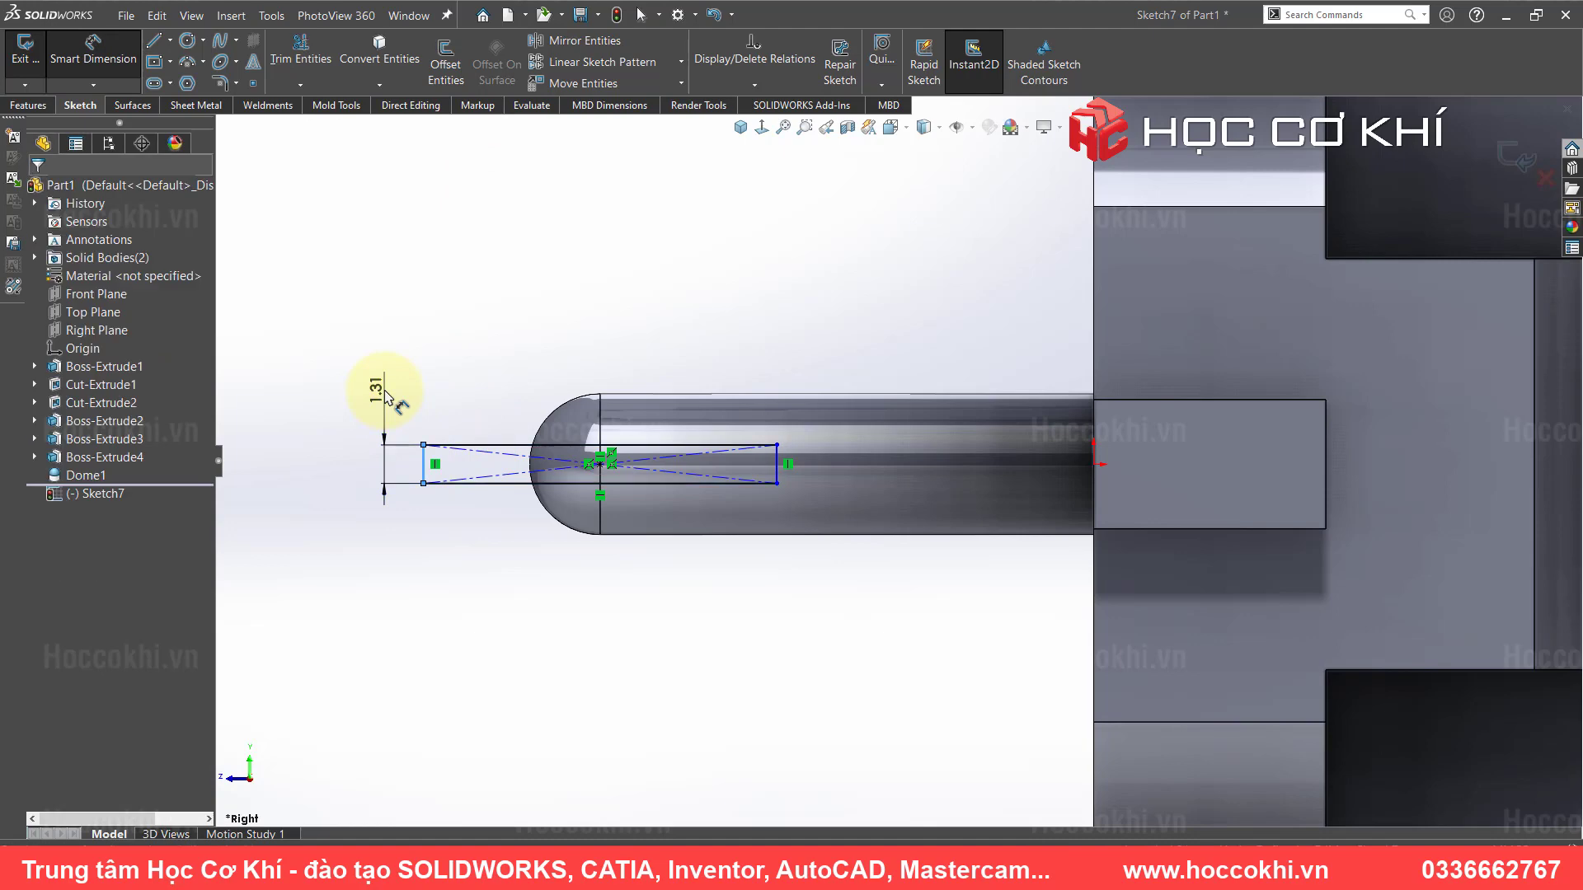
left_click(384, 396)
key("Return")
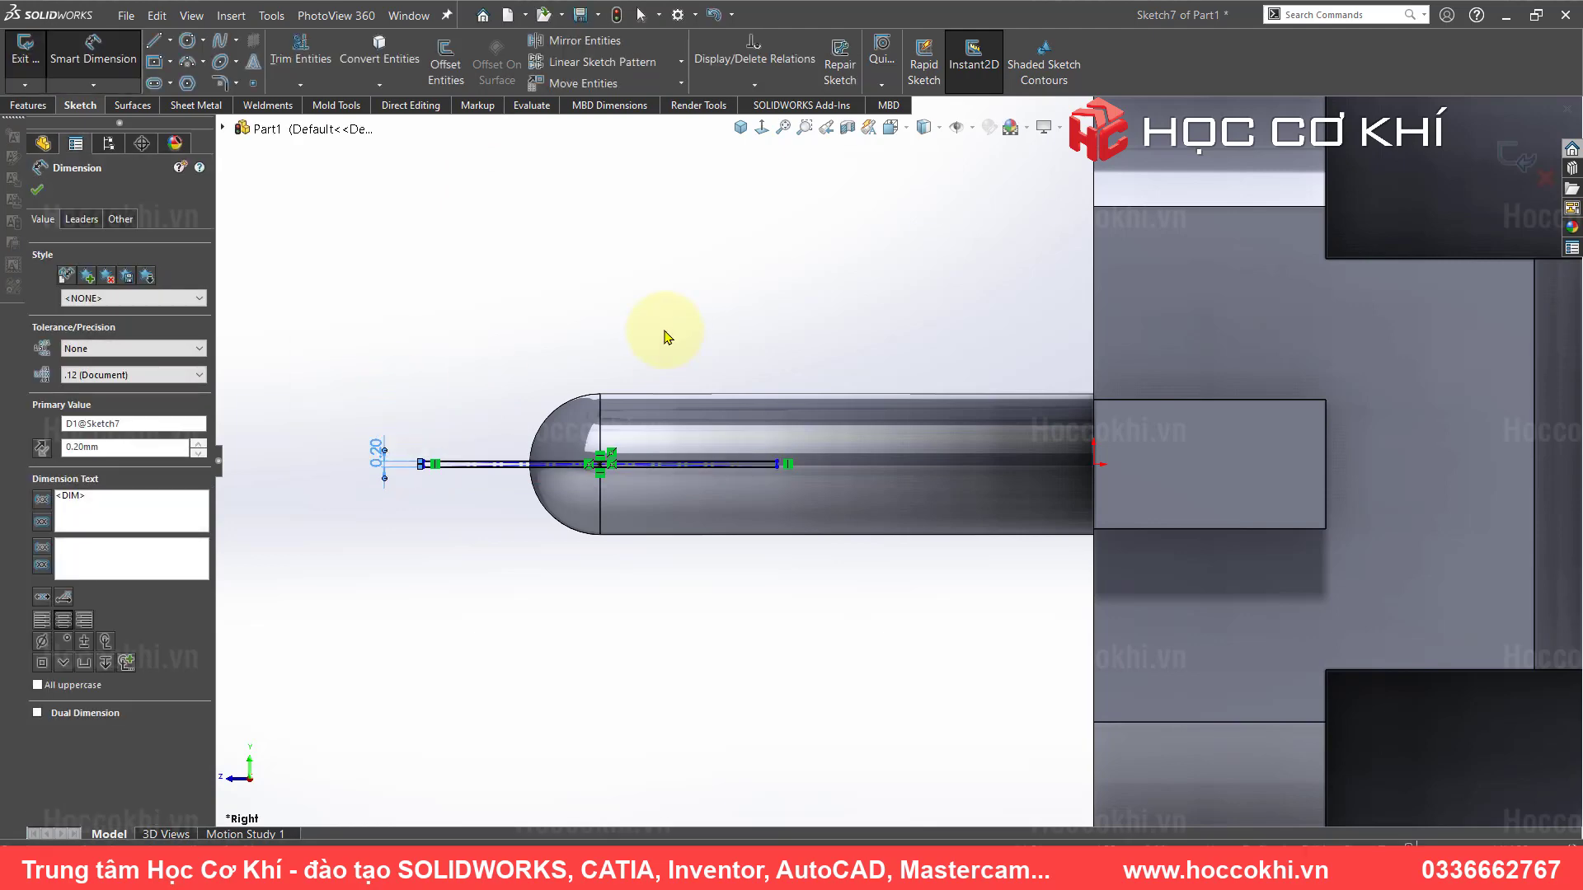
key("alt+Tab")
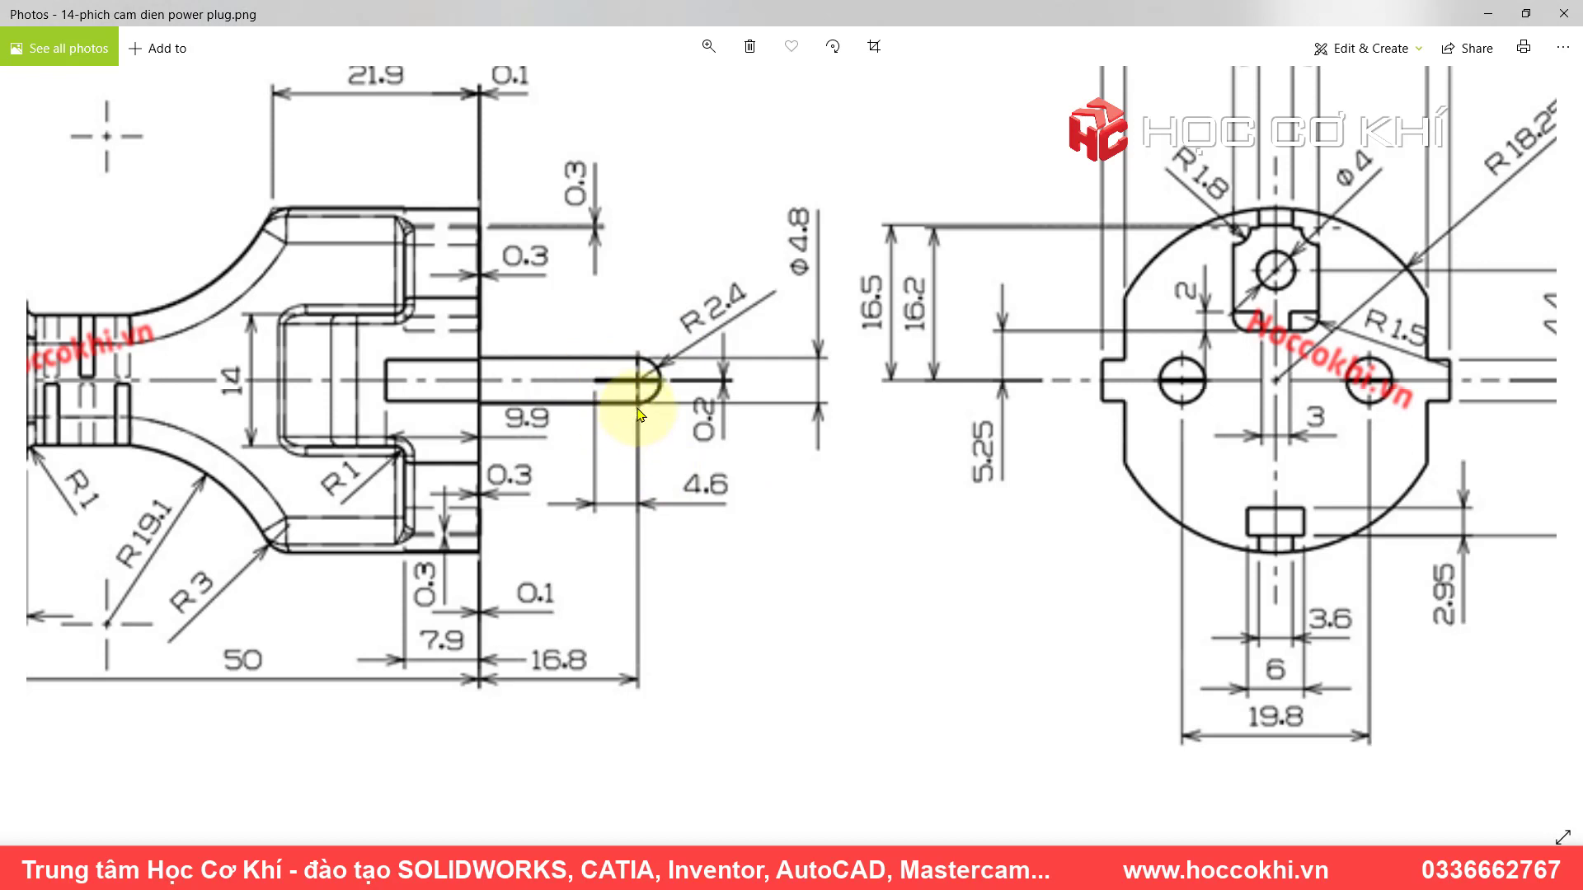
key("alt+Tab")
scroll(736, 535, "down", 3)
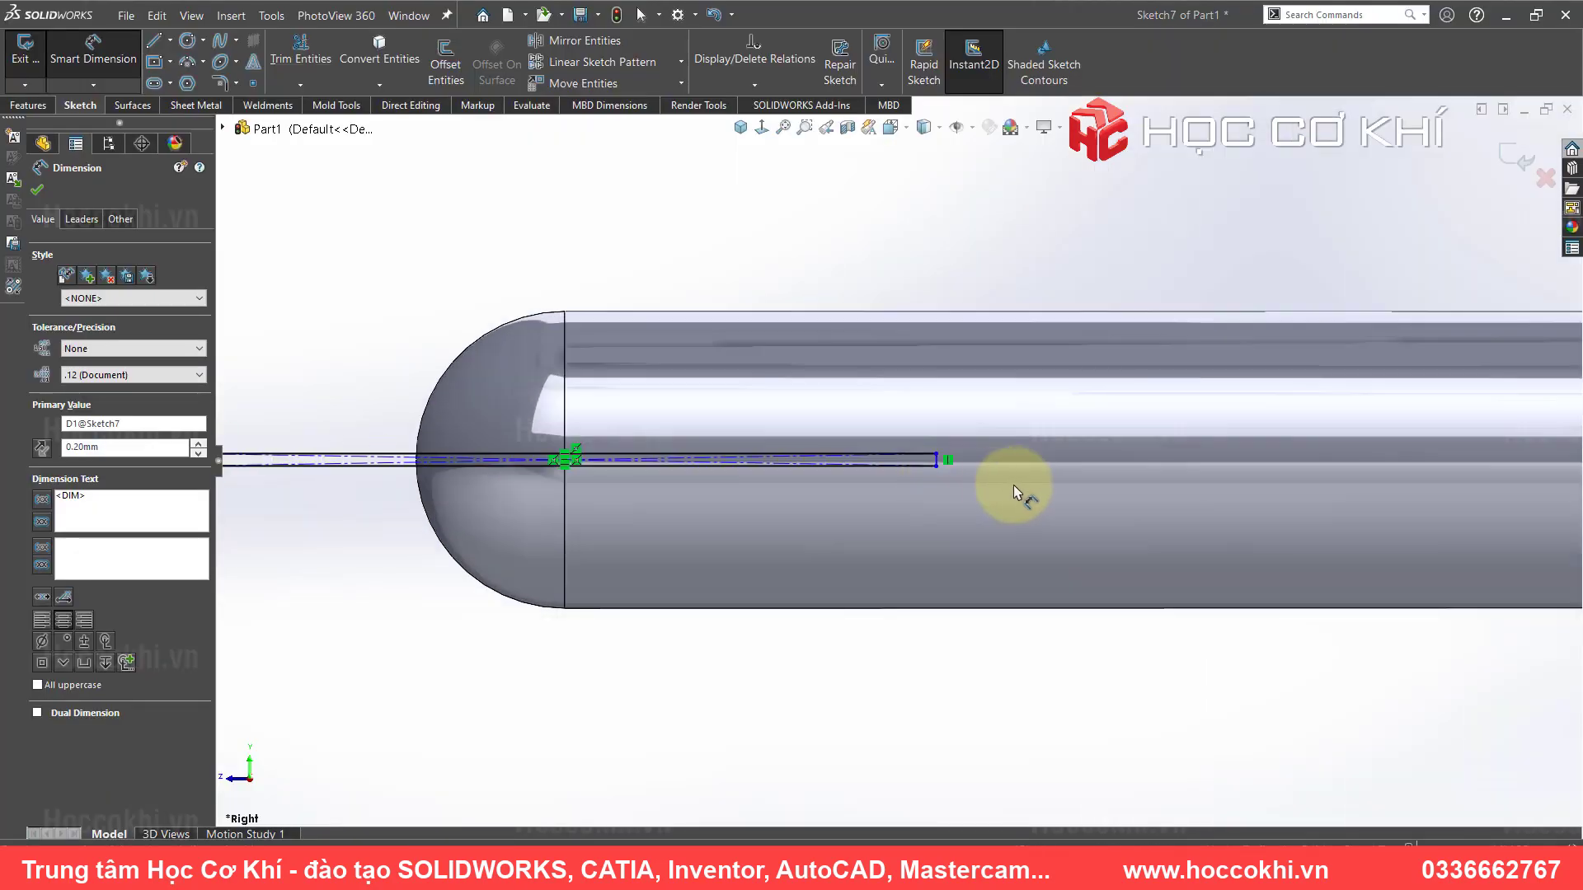
key("Escape")
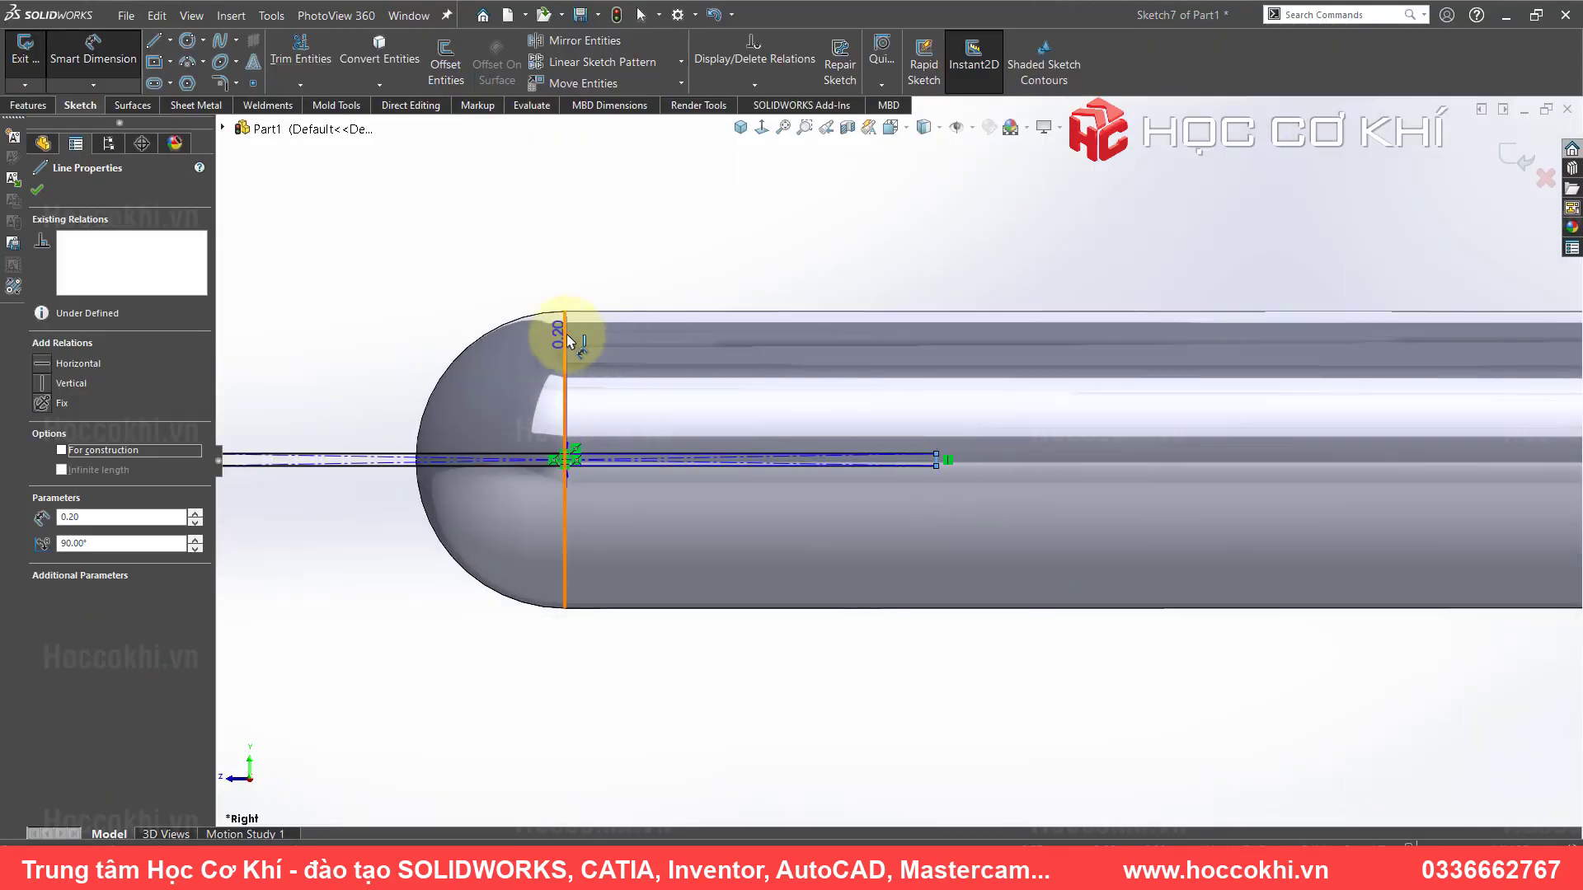
- Dimension the slot rectangle to 4.60 mm long
left_click(763, 285)
left_click(785, 262)
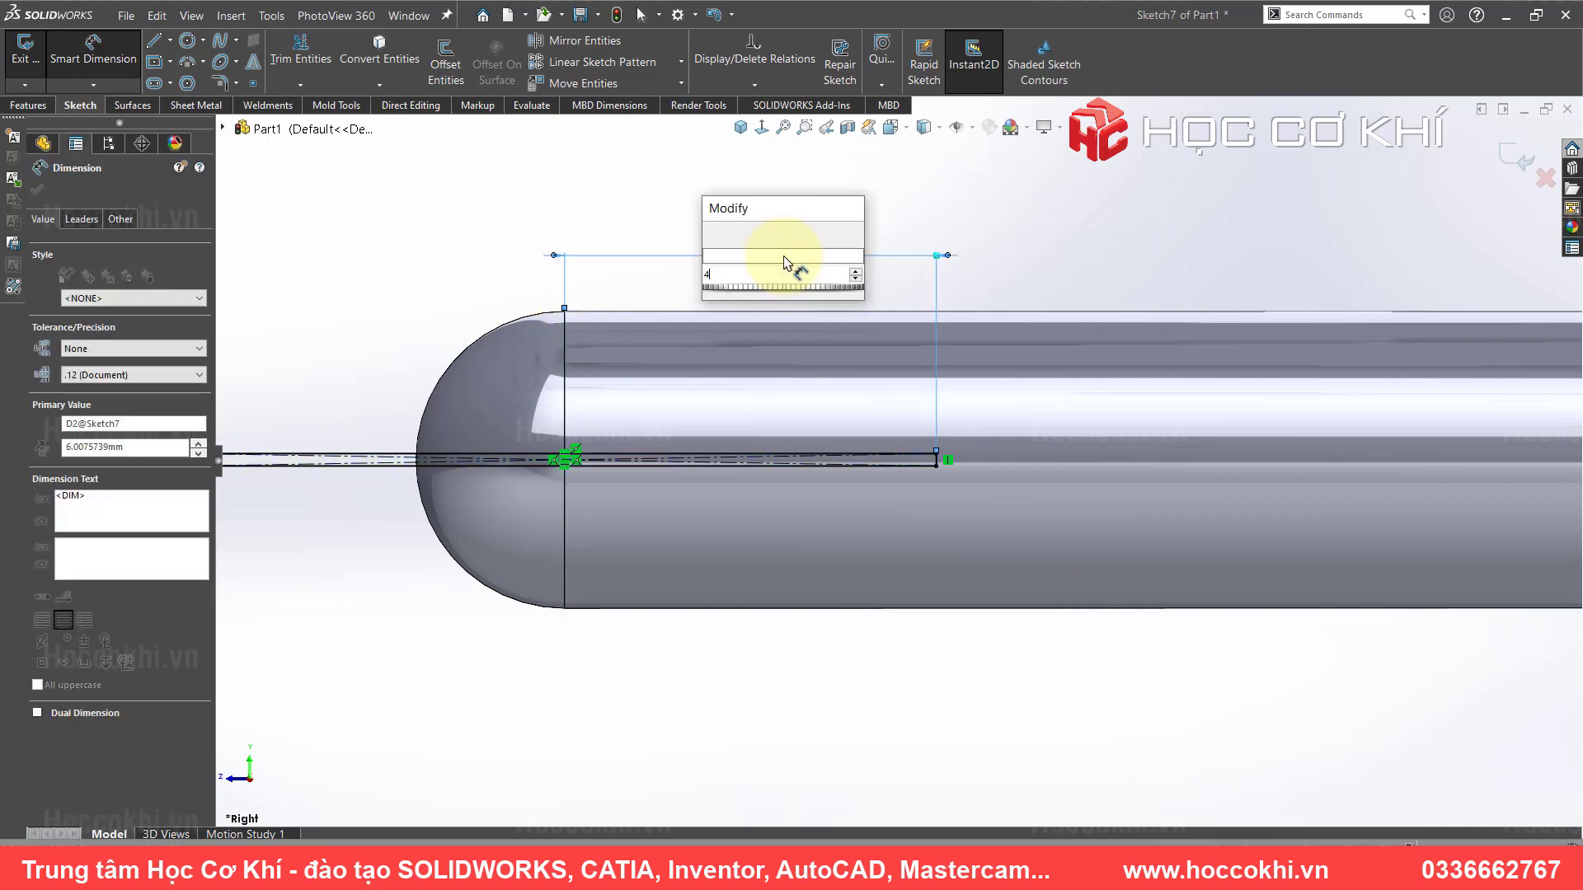
type("4.6")
key("Return")
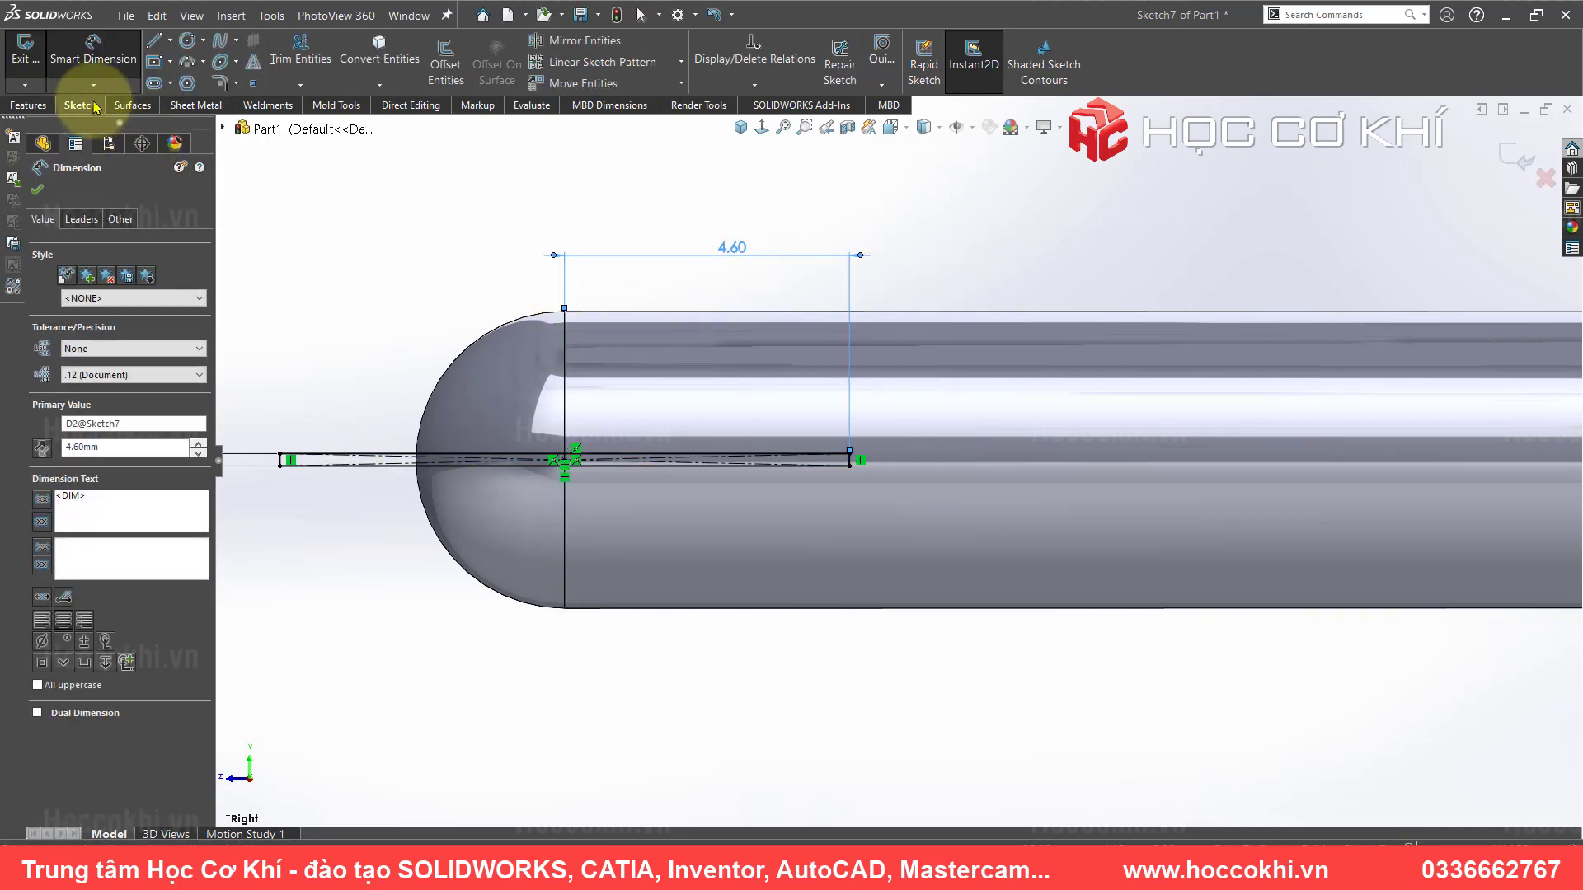
left_click(28, 104)
left_click(284, 61)
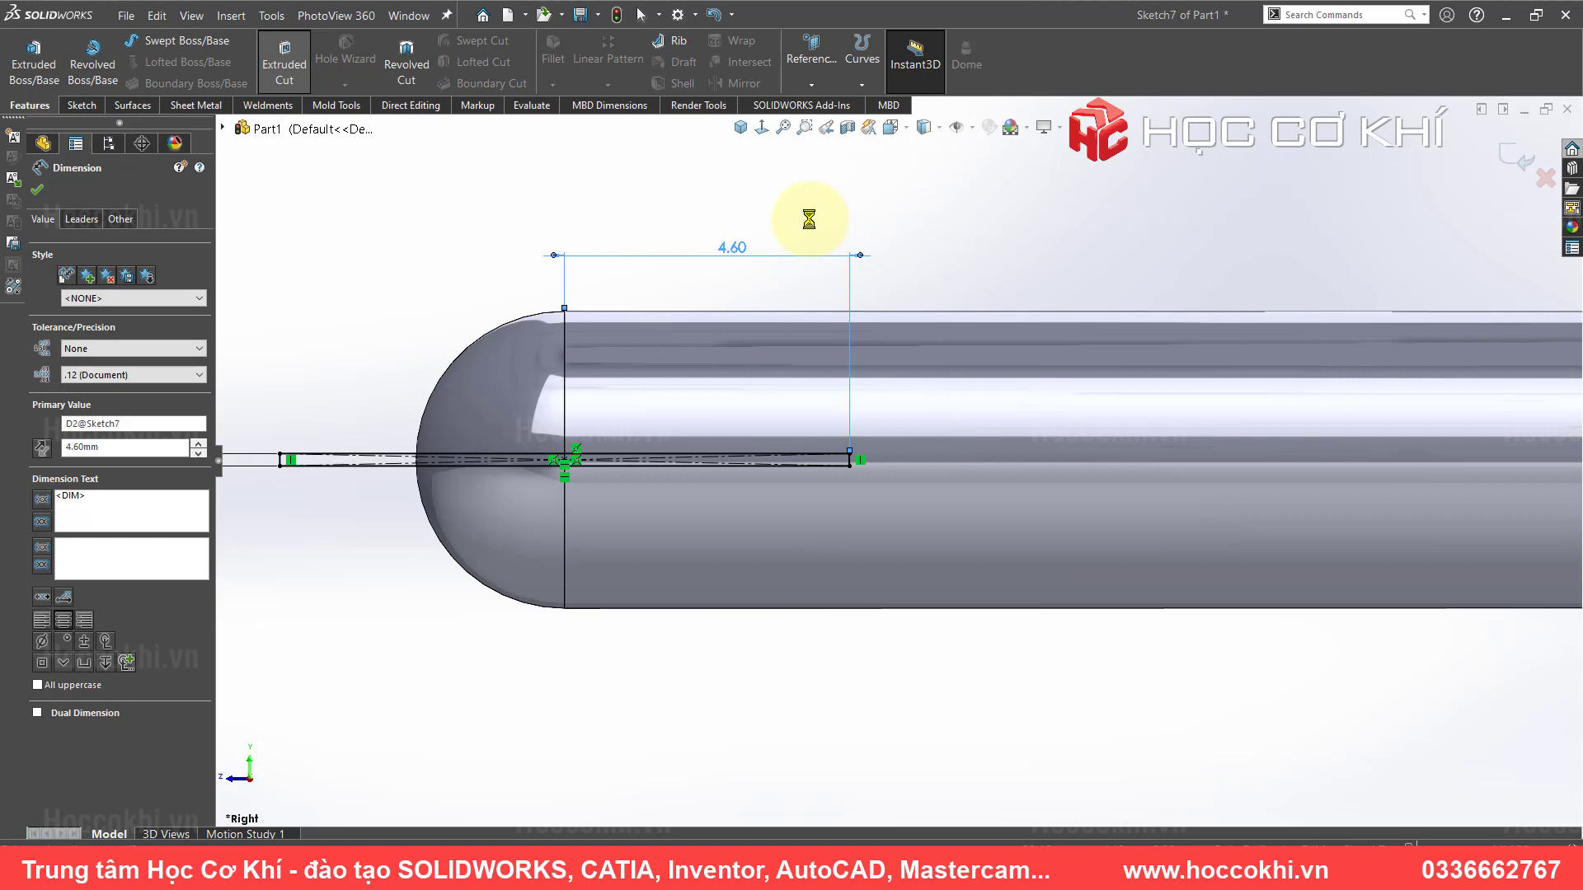
- Set the slot's Extruded Cut to Through All and preview it in isometric view
left_click(116, 290)
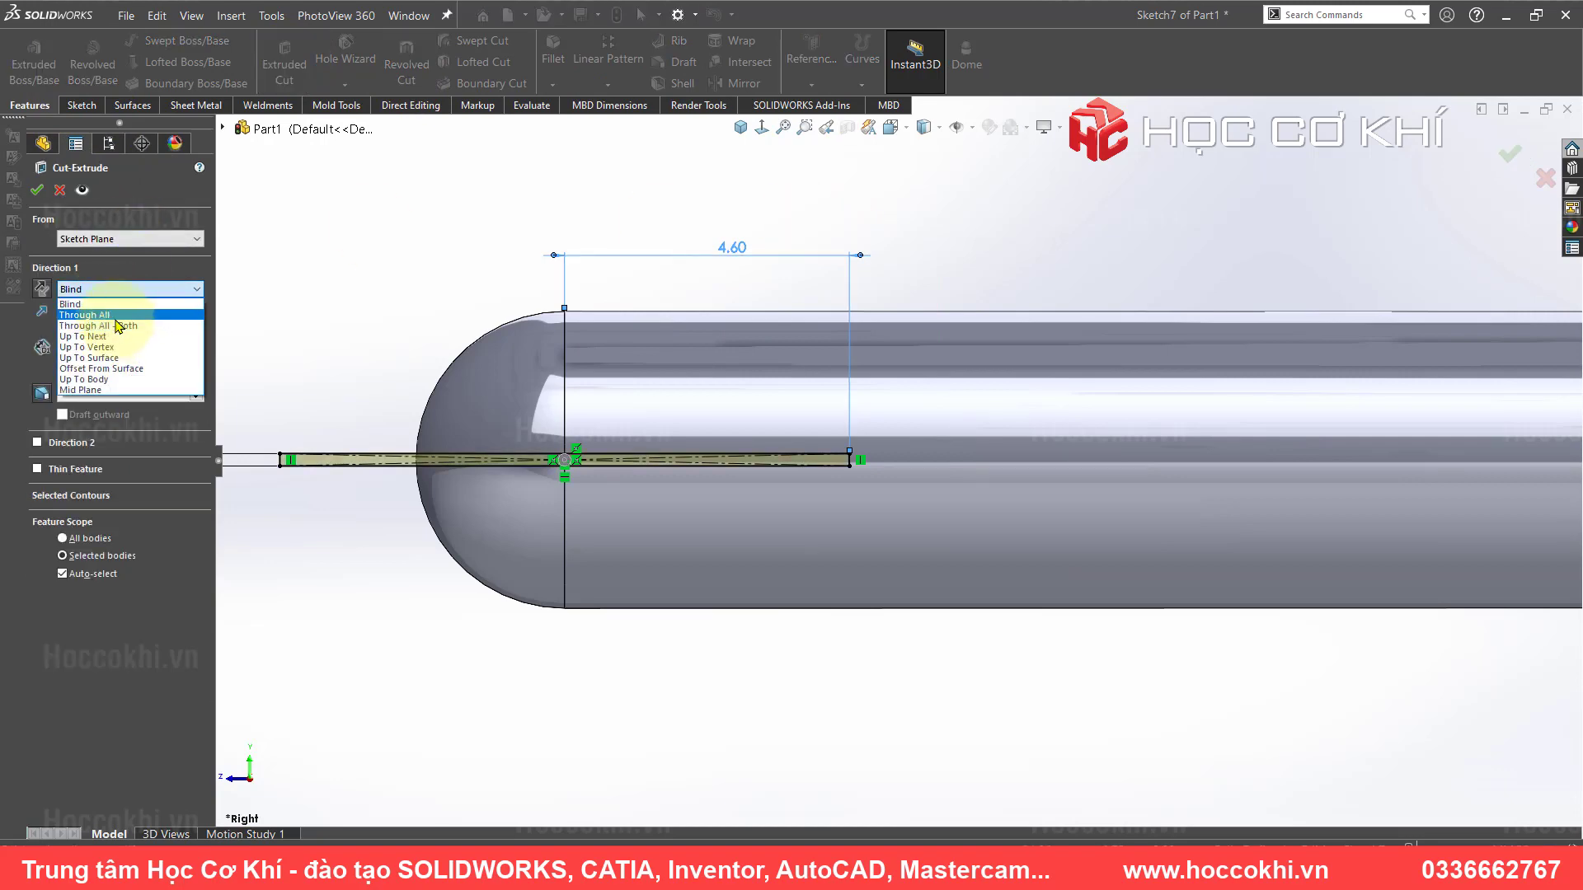
left_click(116, 317)
left_click(756, 144)
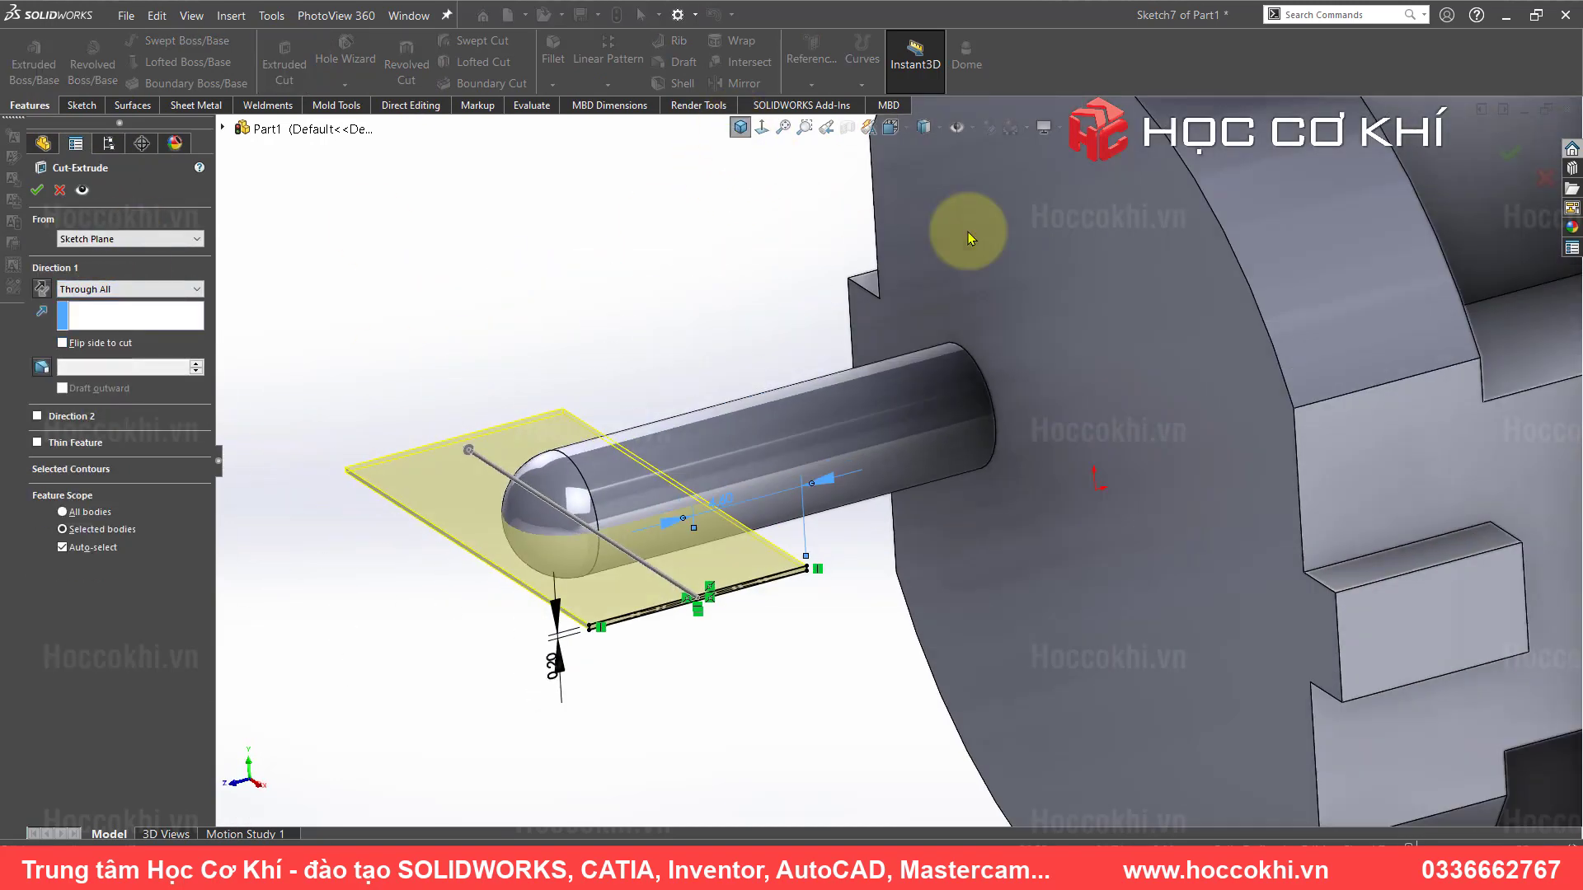
scroll(775, 548, "up", 3)
scroll(756, 609, "down", 3)
scroll(832, 381, "down", 2)
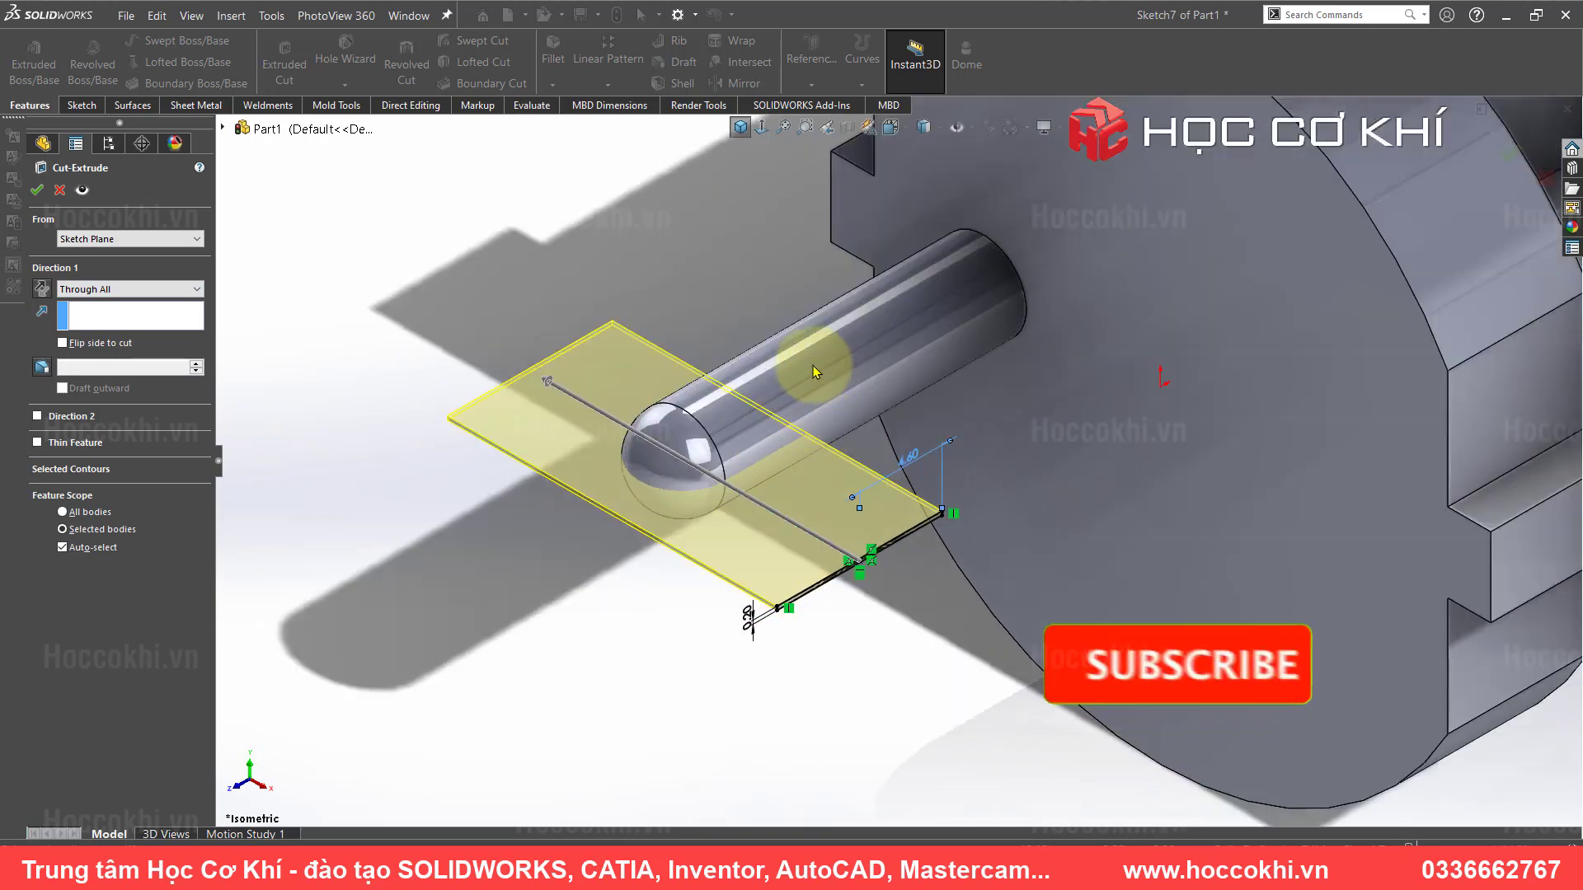
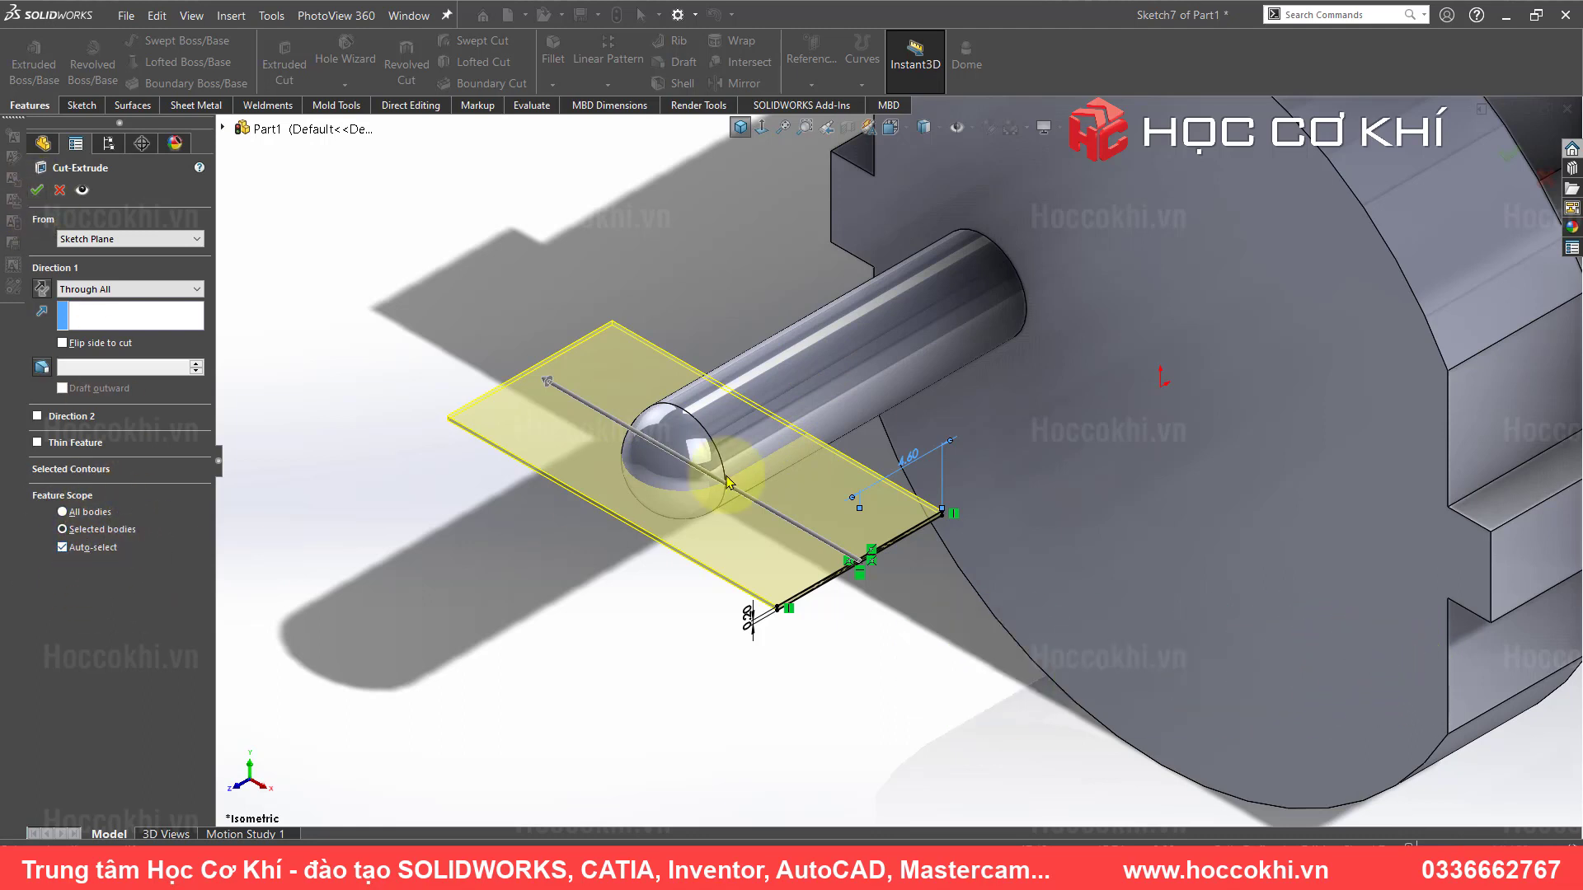
- Finish the Through All cut slotting the domed pin tip, then inspect the pin
left_click(36, 189)
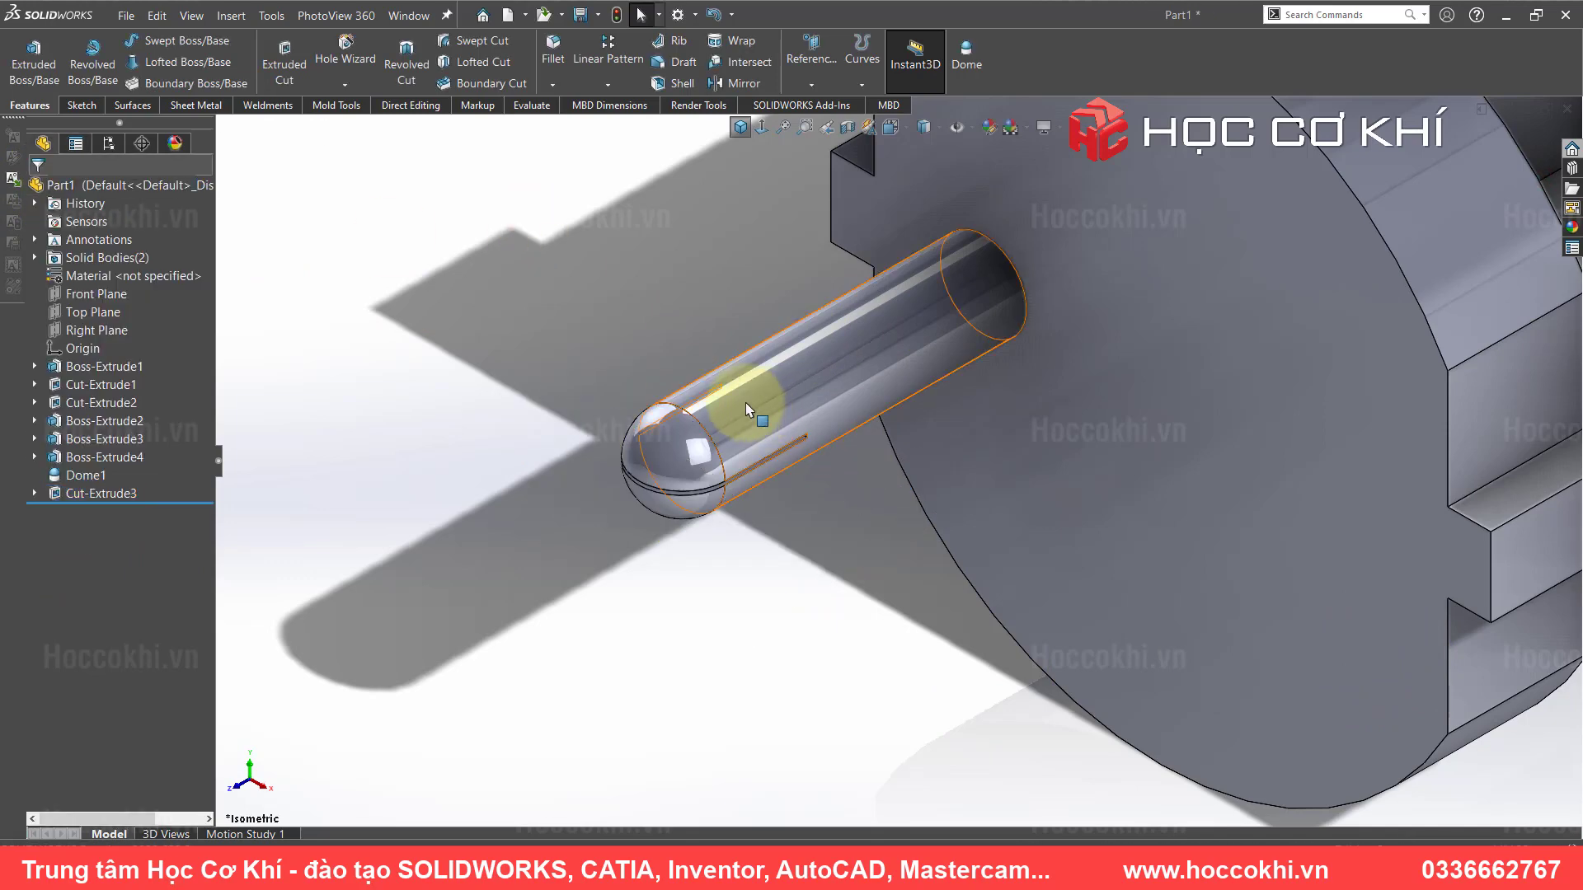
scroll(565, 399, "up", 3)
middle_click_drag(554, 406, 1031, 418)
scroll(932, 388, "down", 2)
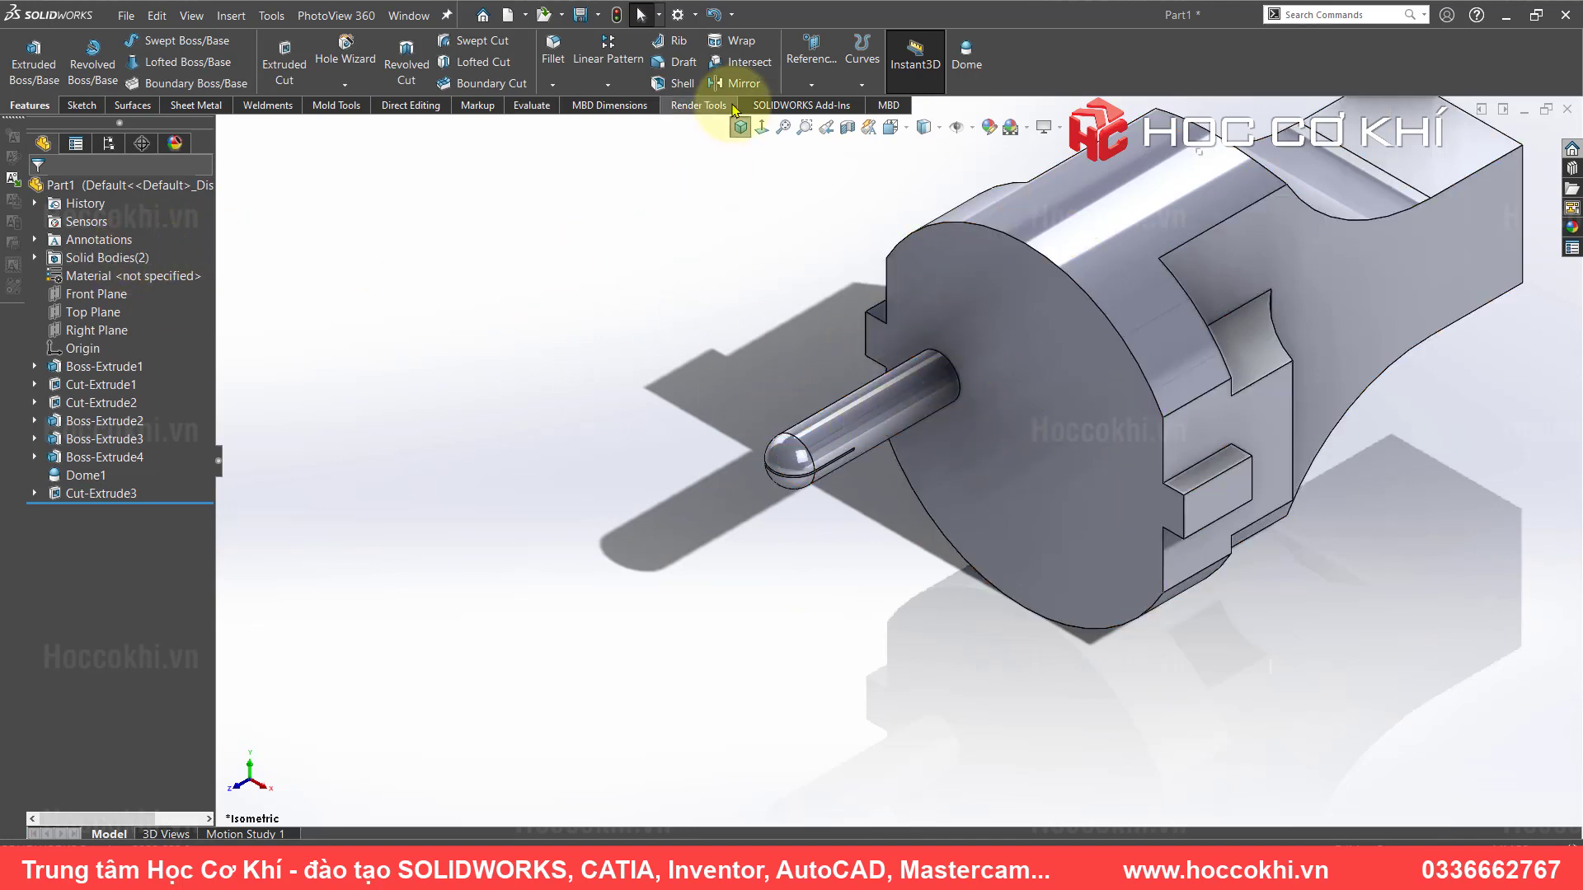
- Mirror the slotted pin body across the Right Plane to create the second pin
left_click(97, 330)
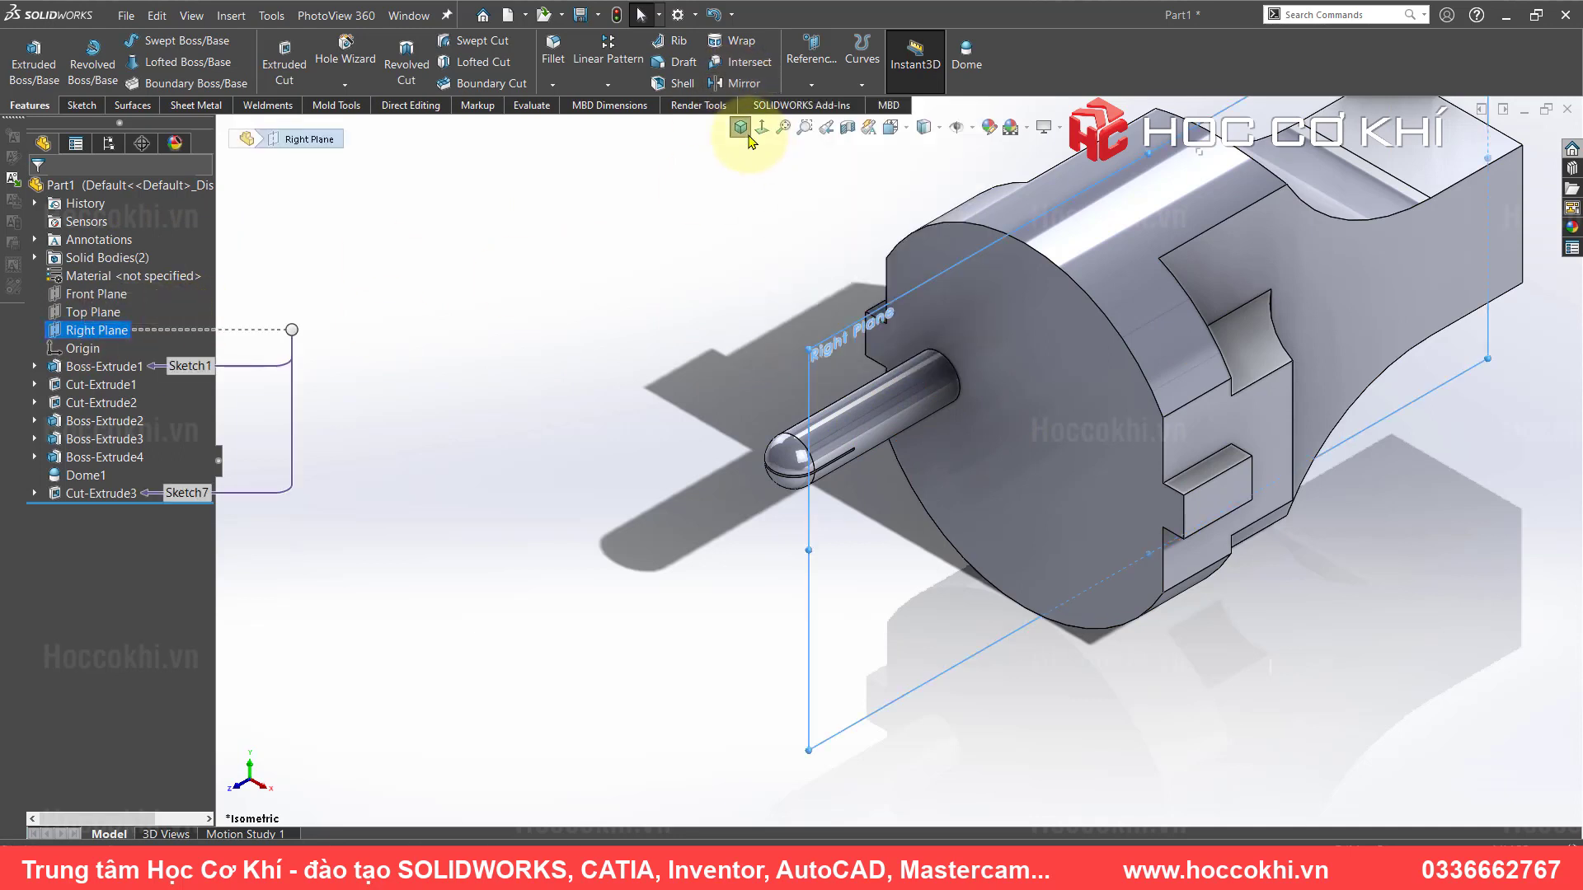
left_click(742, 82)
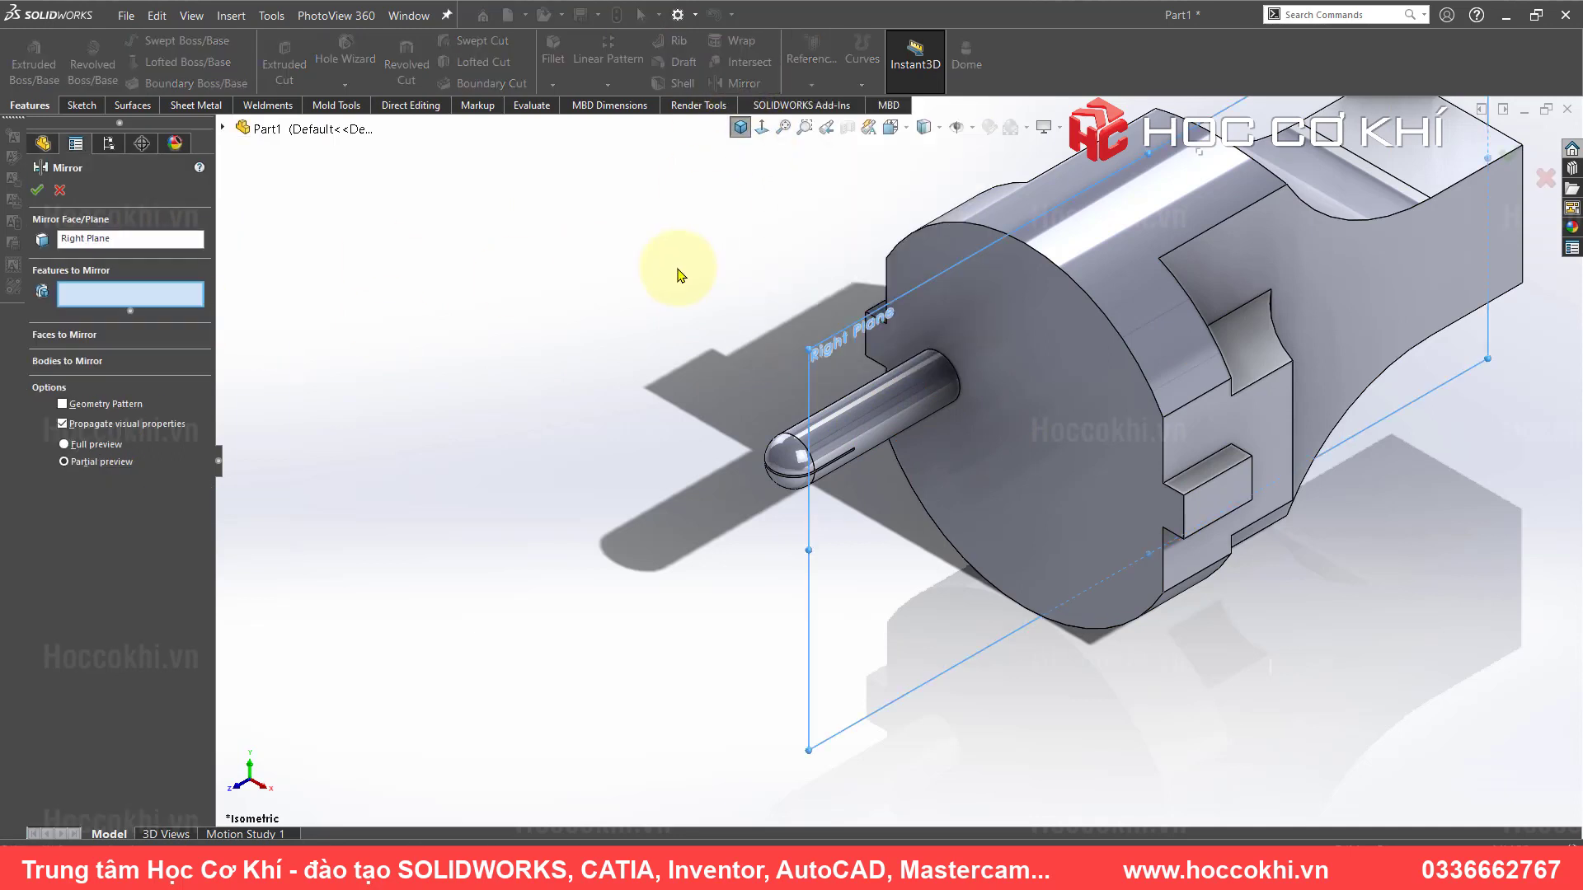
left_click(82, 361)
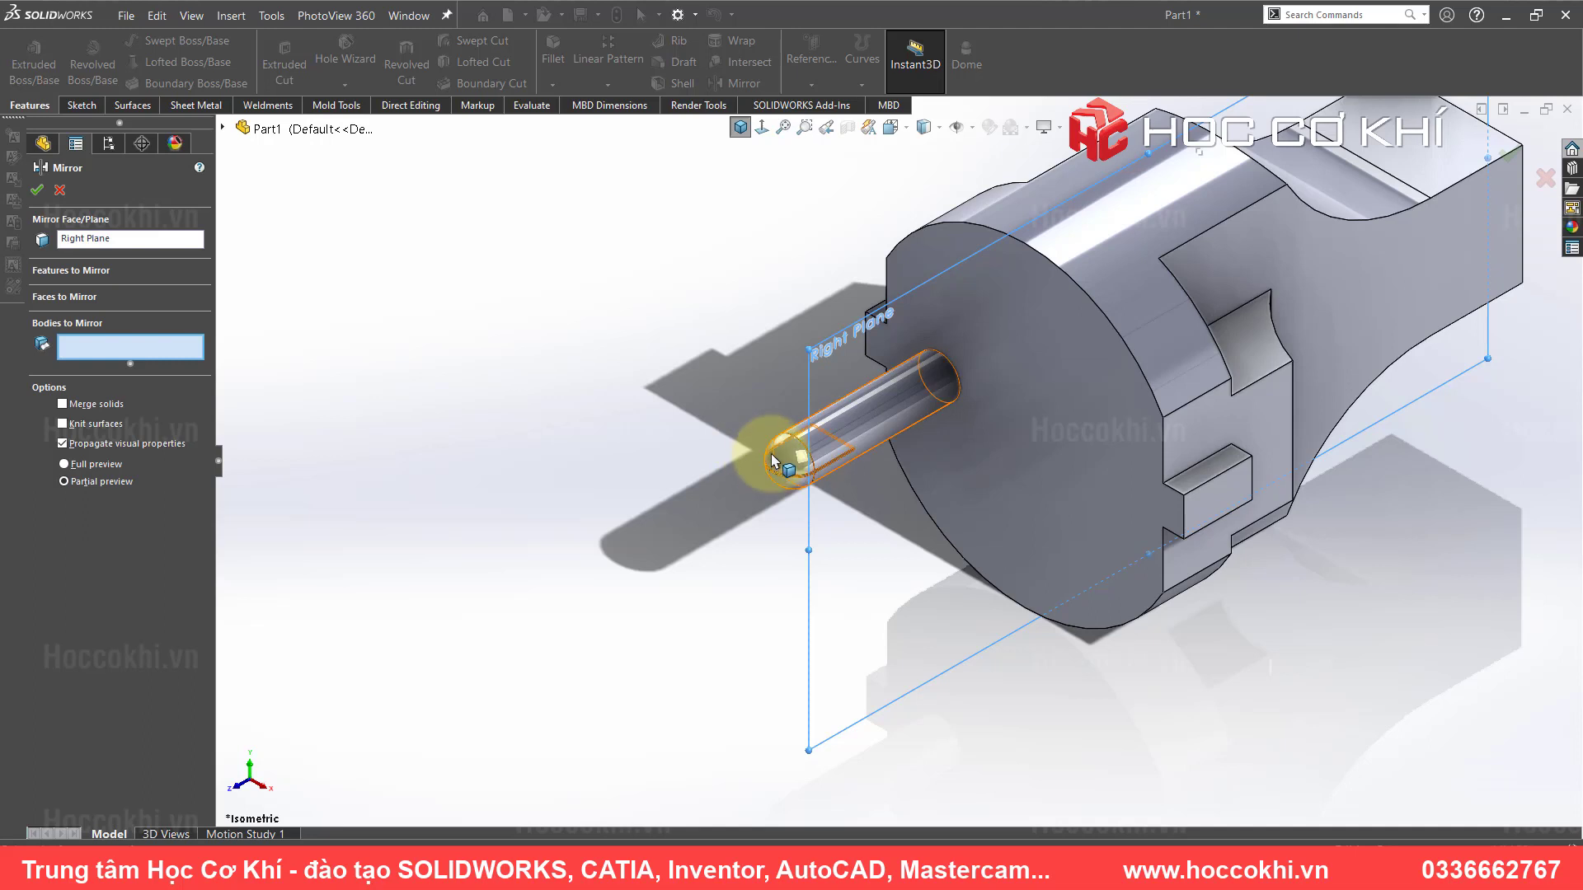
left_click(772, 460)
right_click(536, 373)
scroll(962, 435, "up", 5)
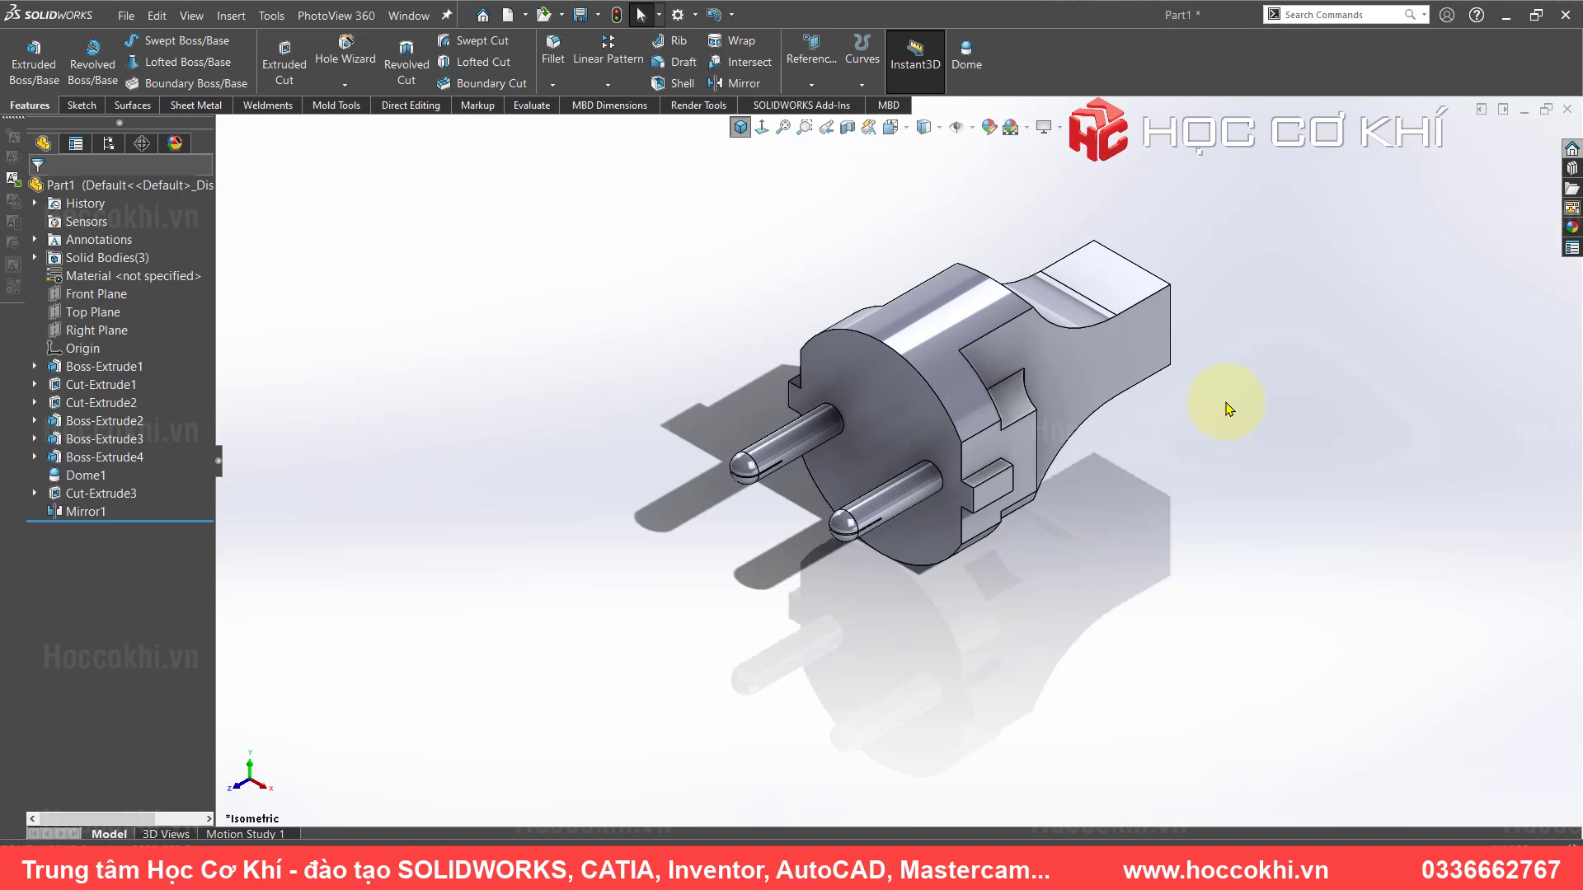
middle_click_drag(1142, 462, 1095, 423)
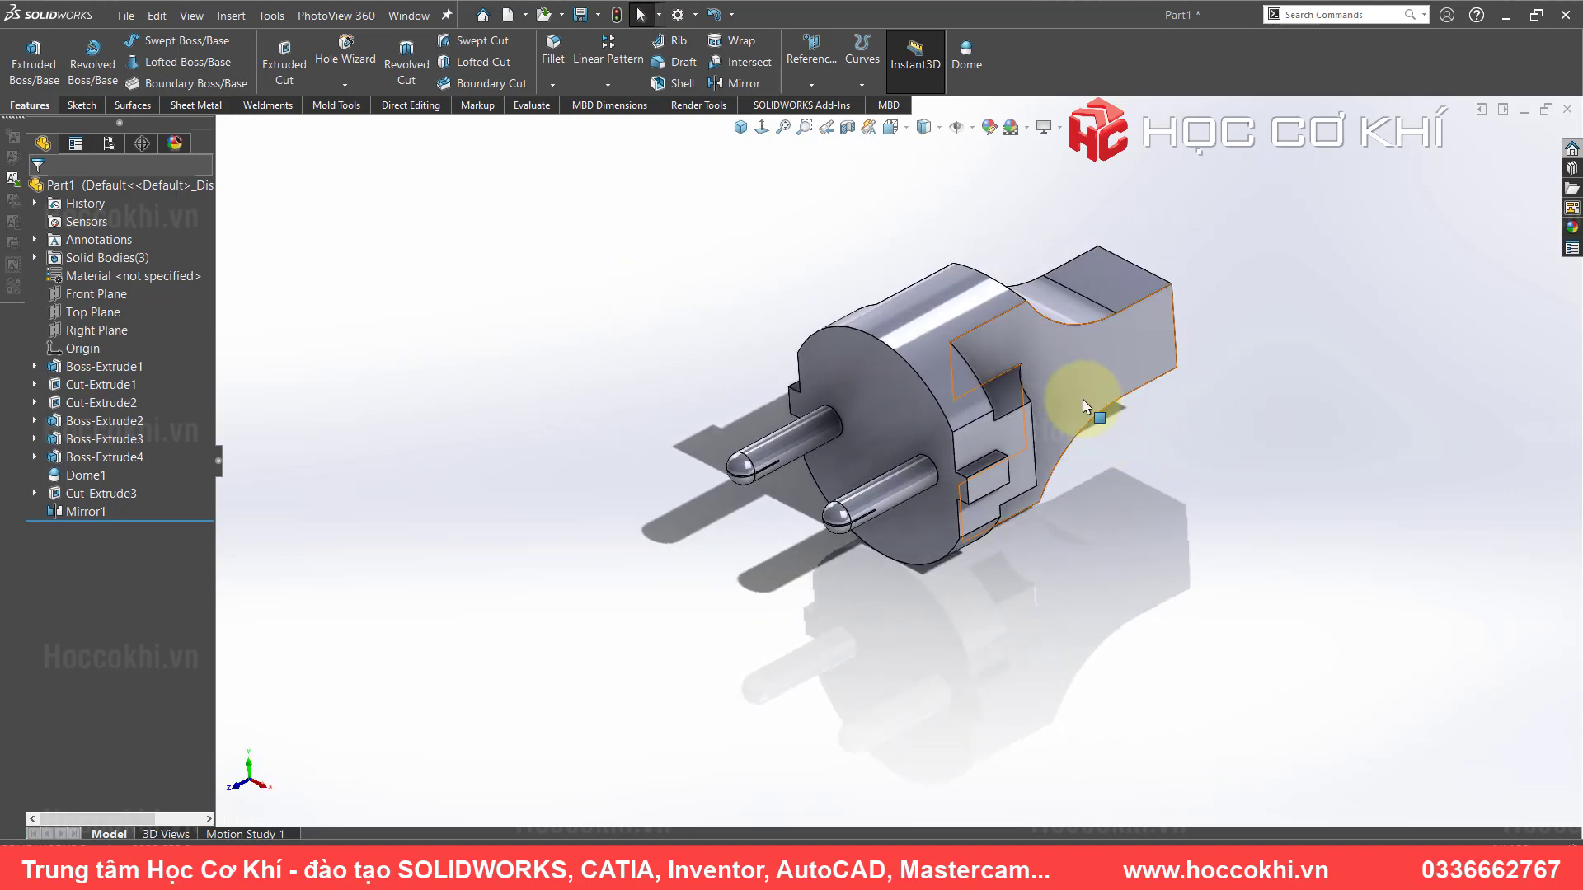
key("alt+Tab")
scroll(1096, 290, "down", 2)
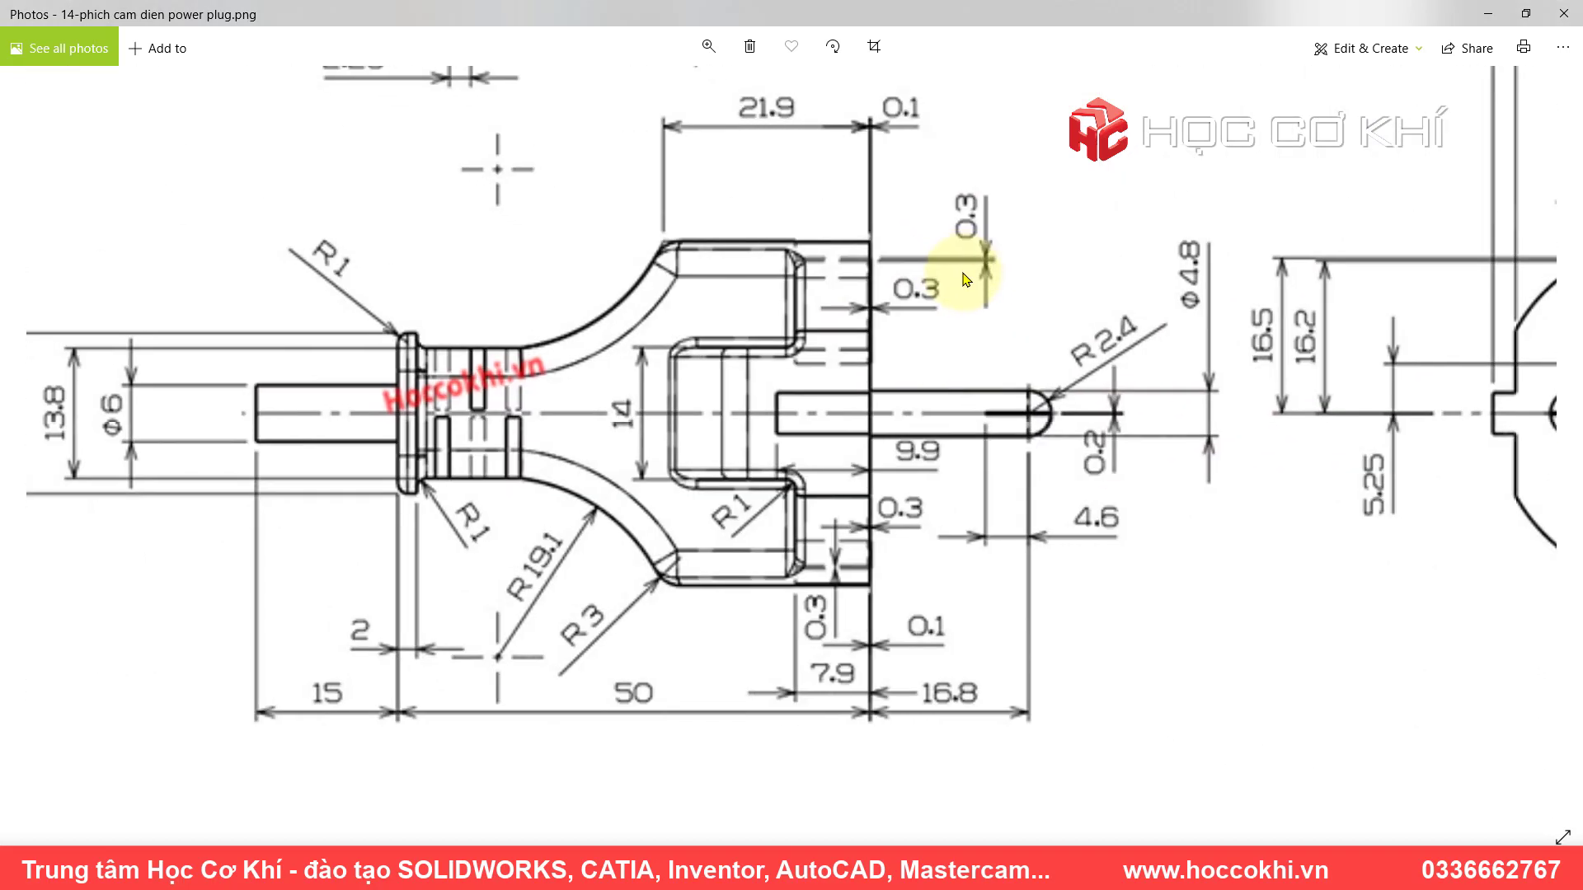
scroll(657, 268, "up", 2)
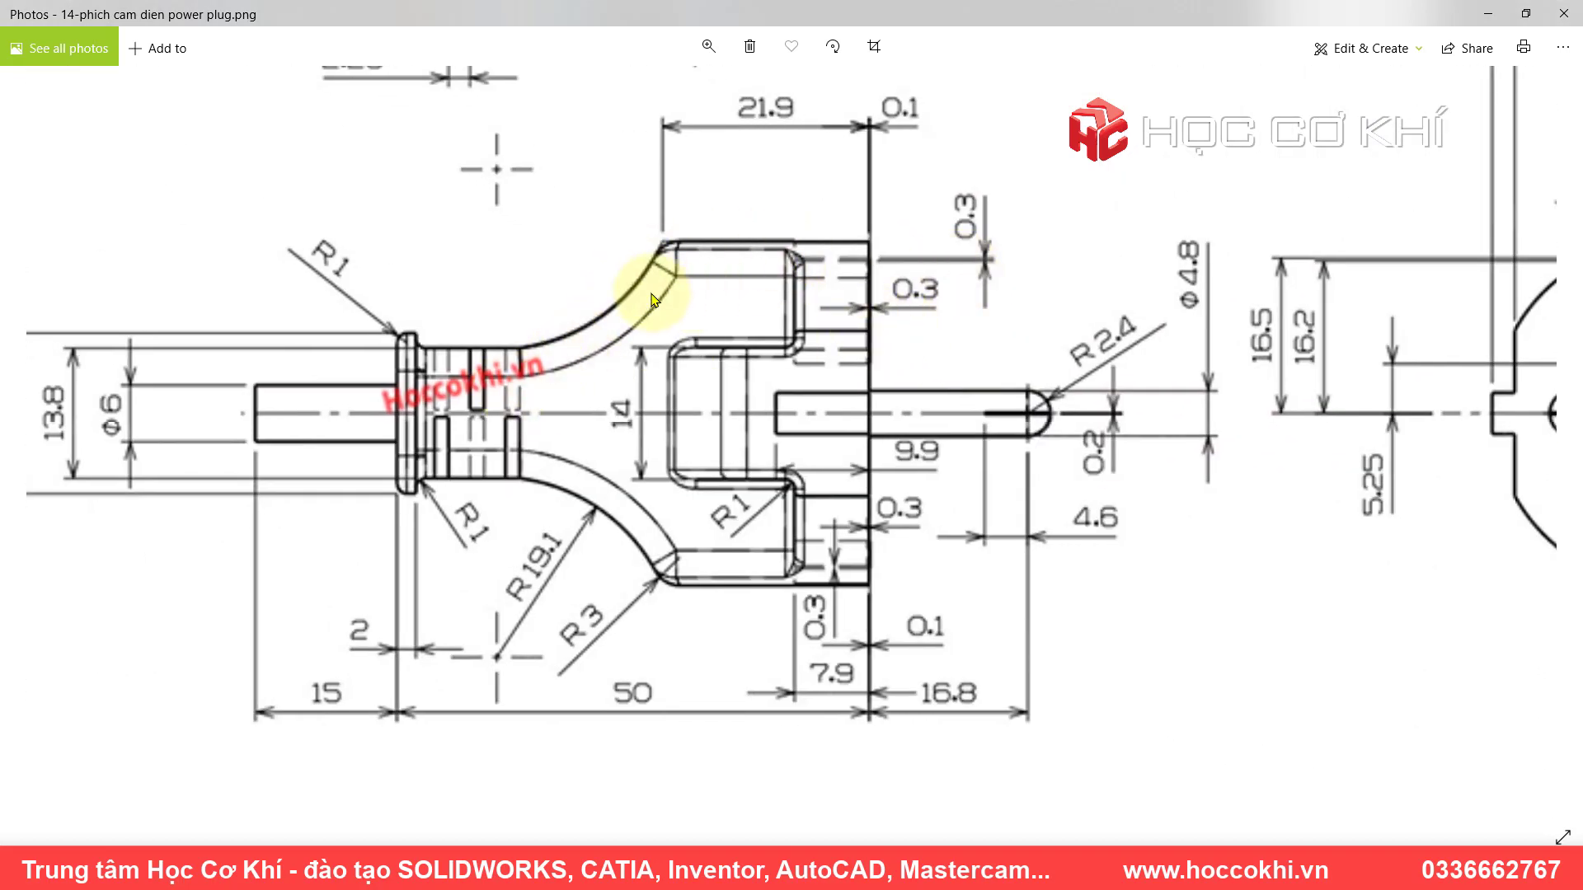
left_click_drag(997, 378, 417, 311)
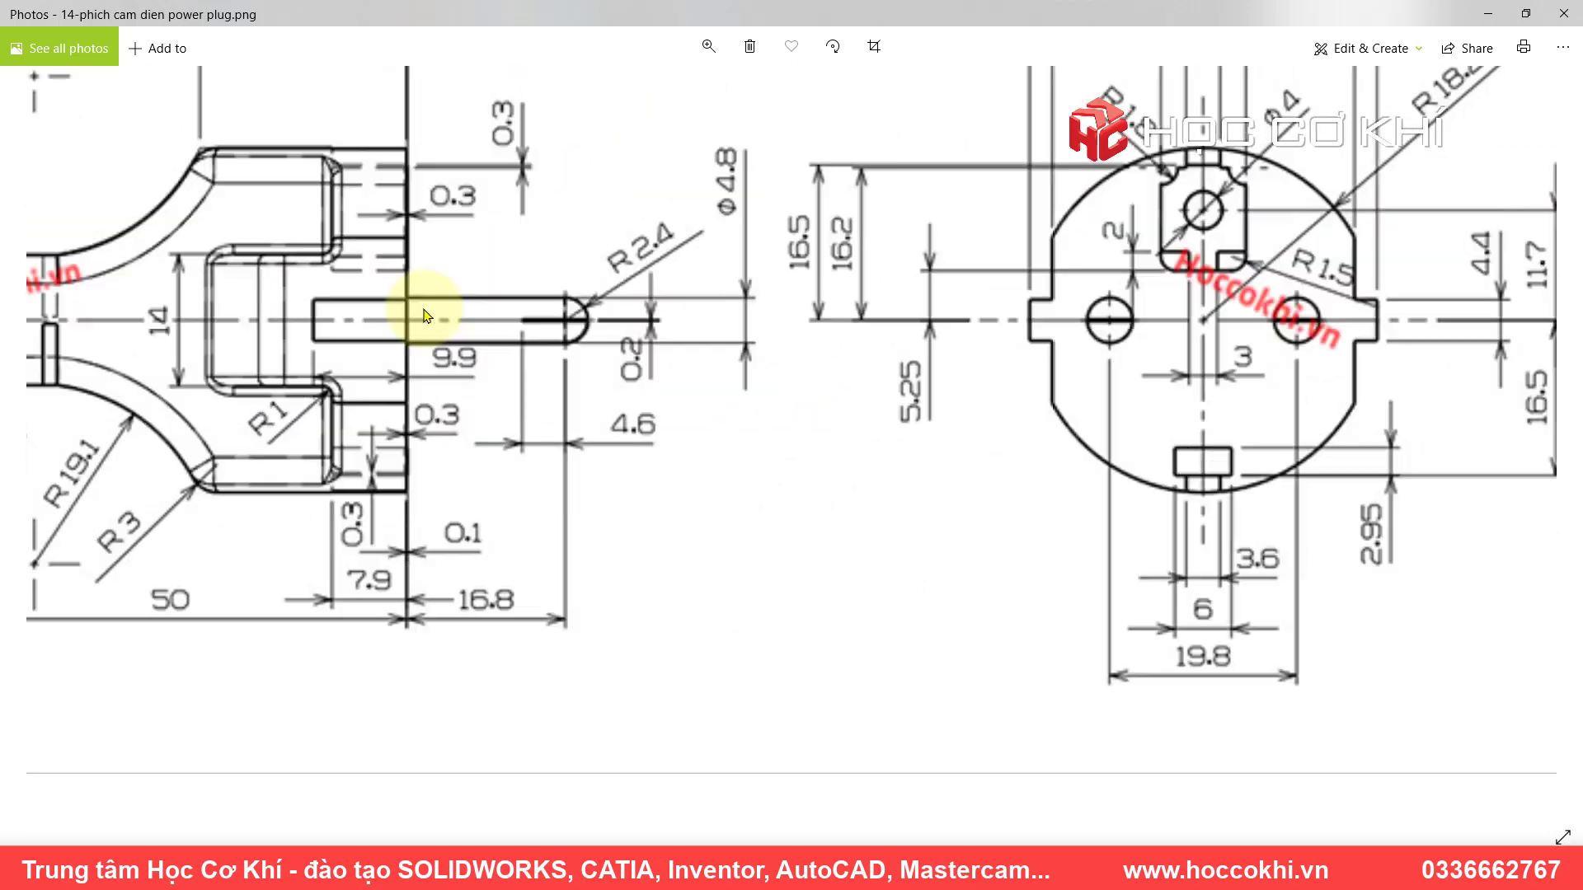
scroll(825, 523, "up", 3)
scroll(678, 420, "up", 2)
scroll(678, 421, "up", 2)
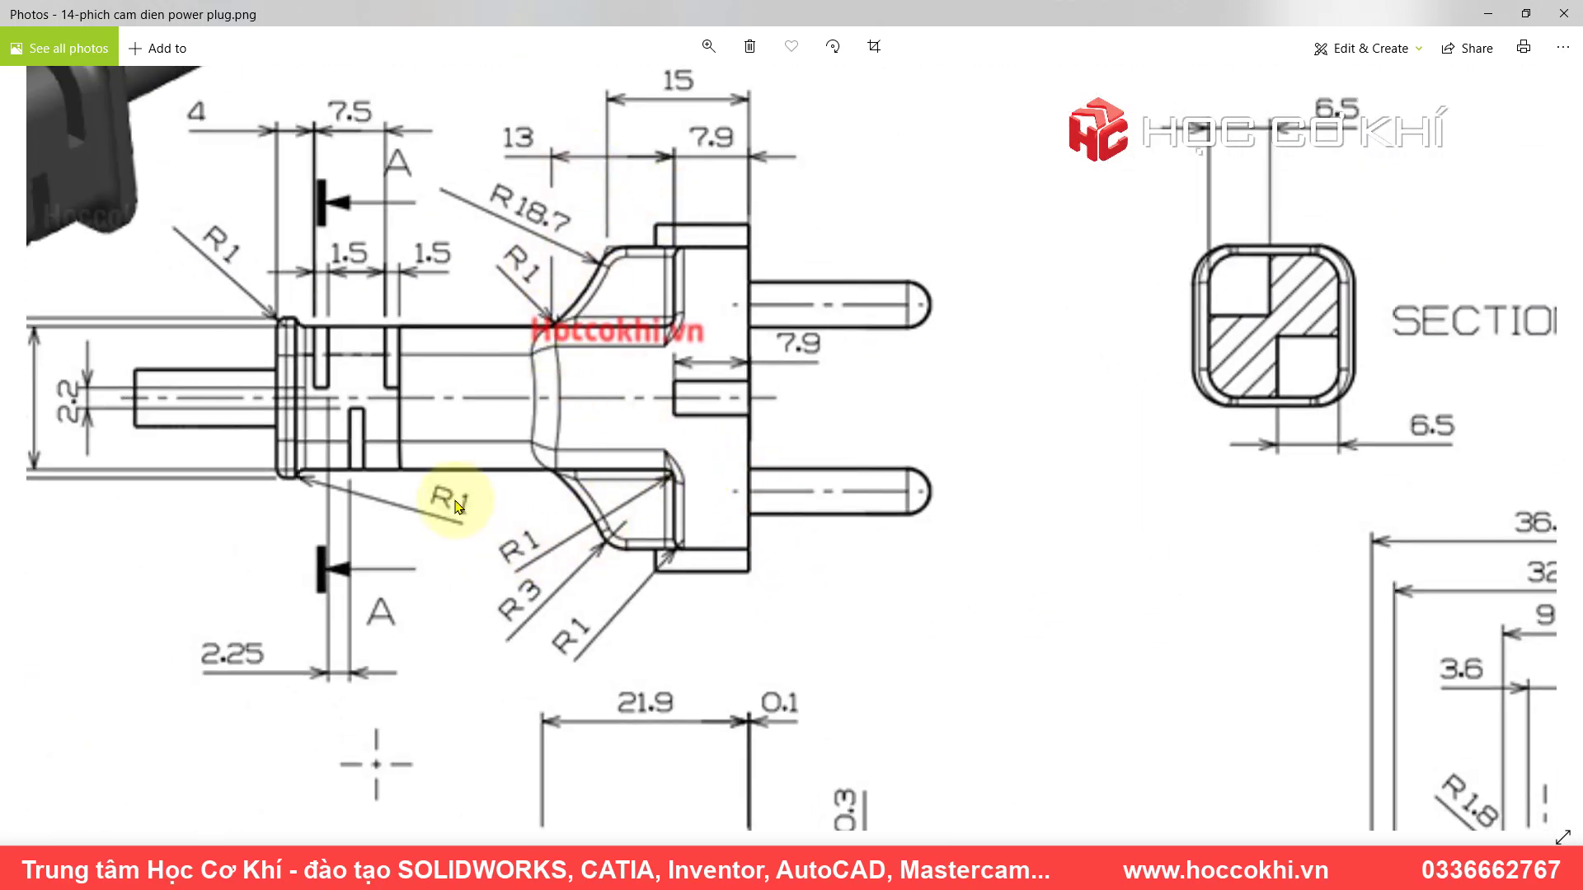
scroll(1085, 453, "down", 2)
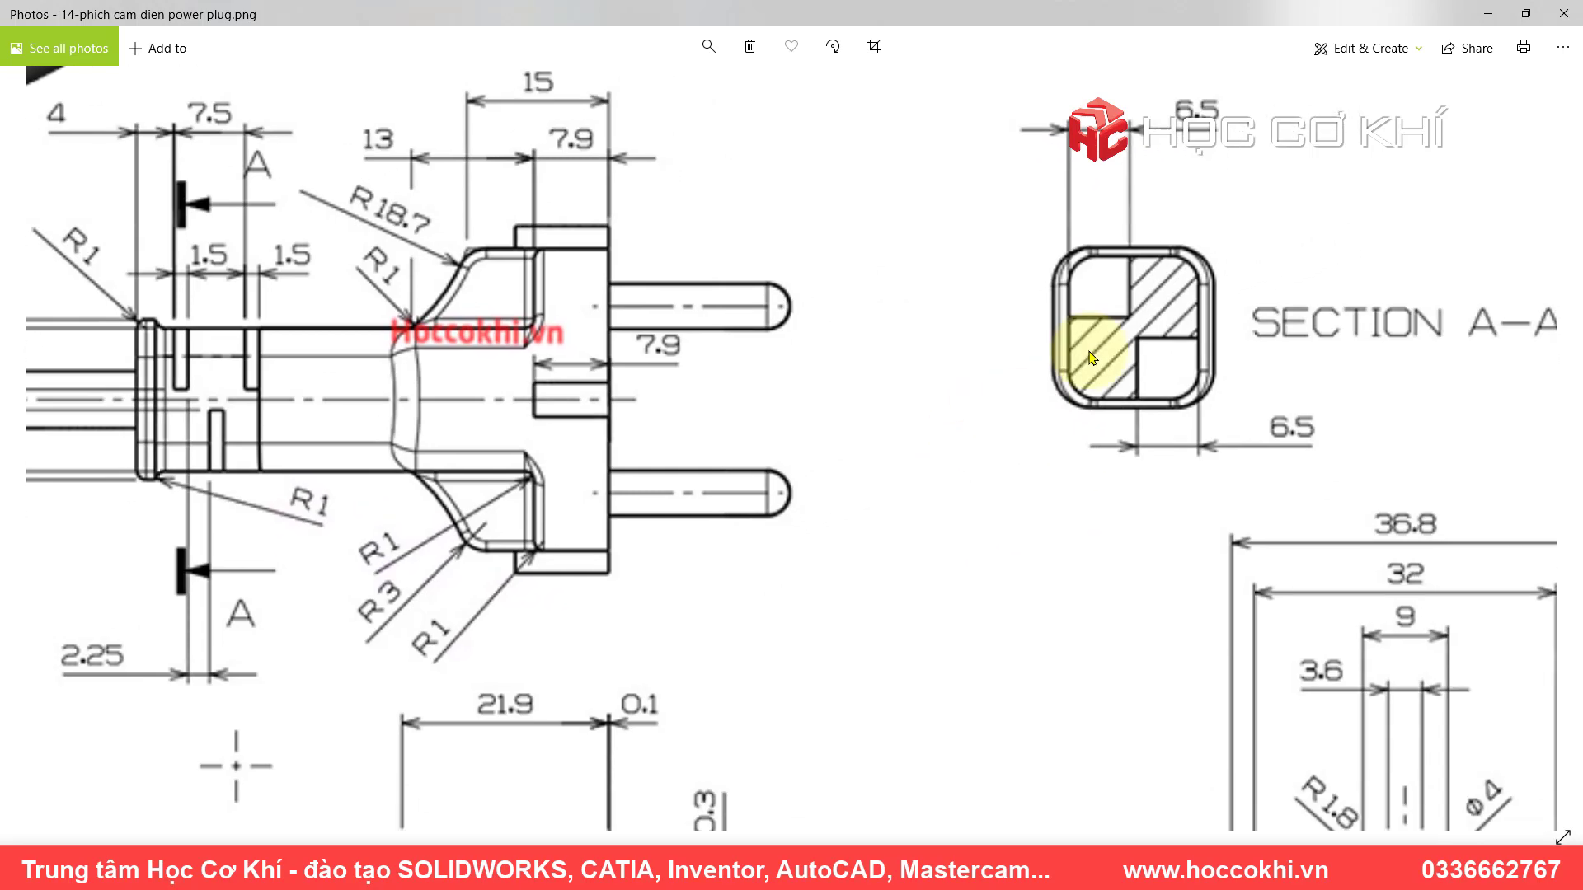
scroll(983, 410, "up", 2)
left_click_drag(646, 613, 813, 141)
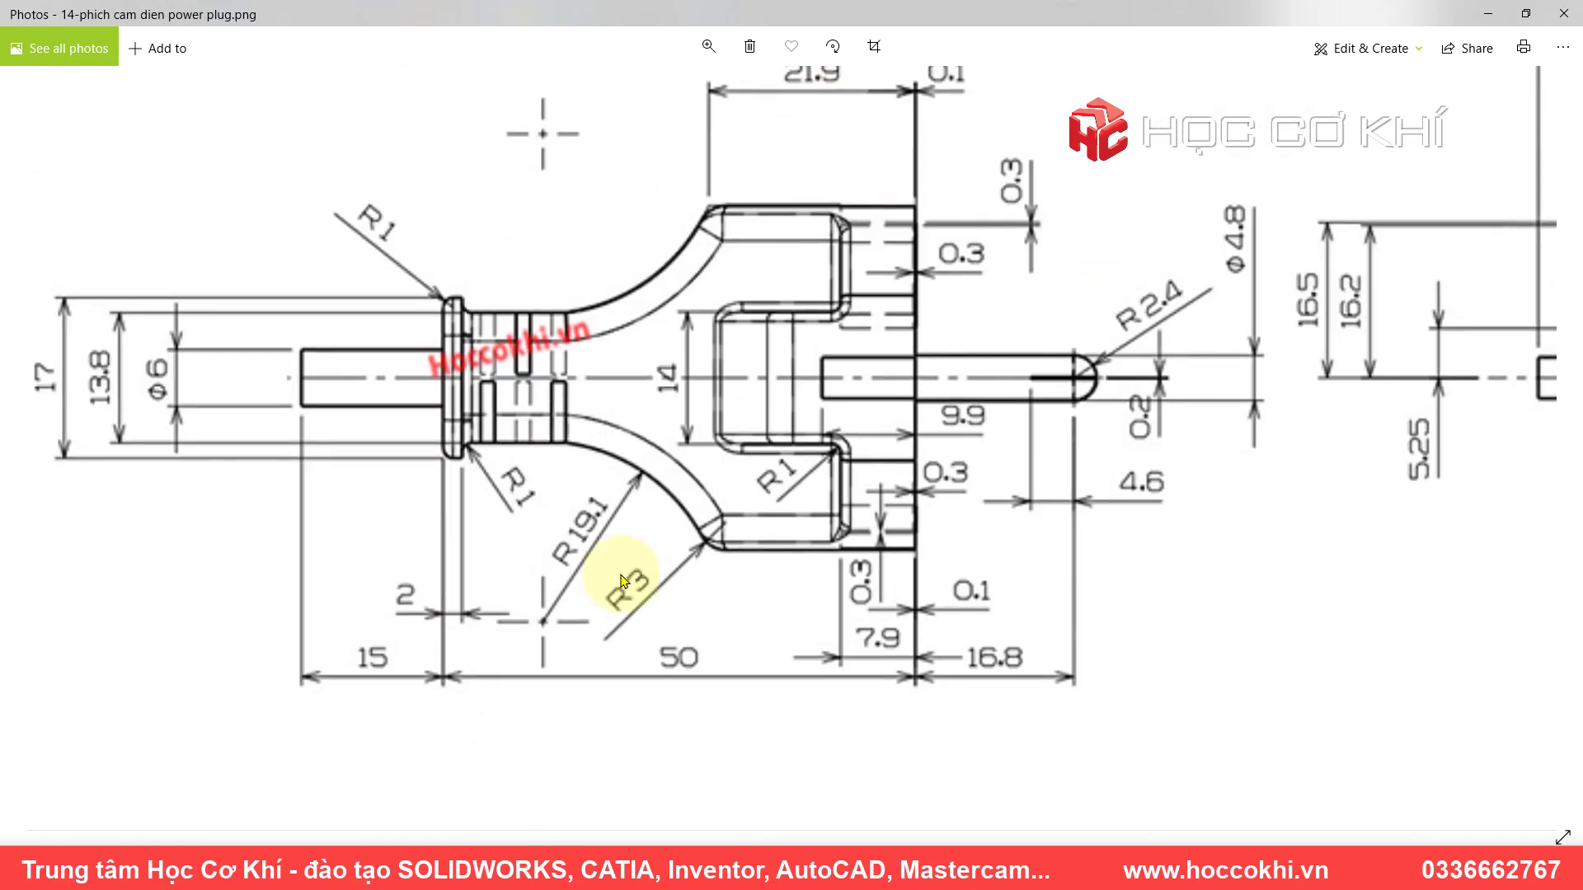
mouse_move(828, 429)
left_mouse_down()
mouse_move(828, 213)
mouse_move(849, 371)
mouse_move(305, 528)
left_mouse_up()
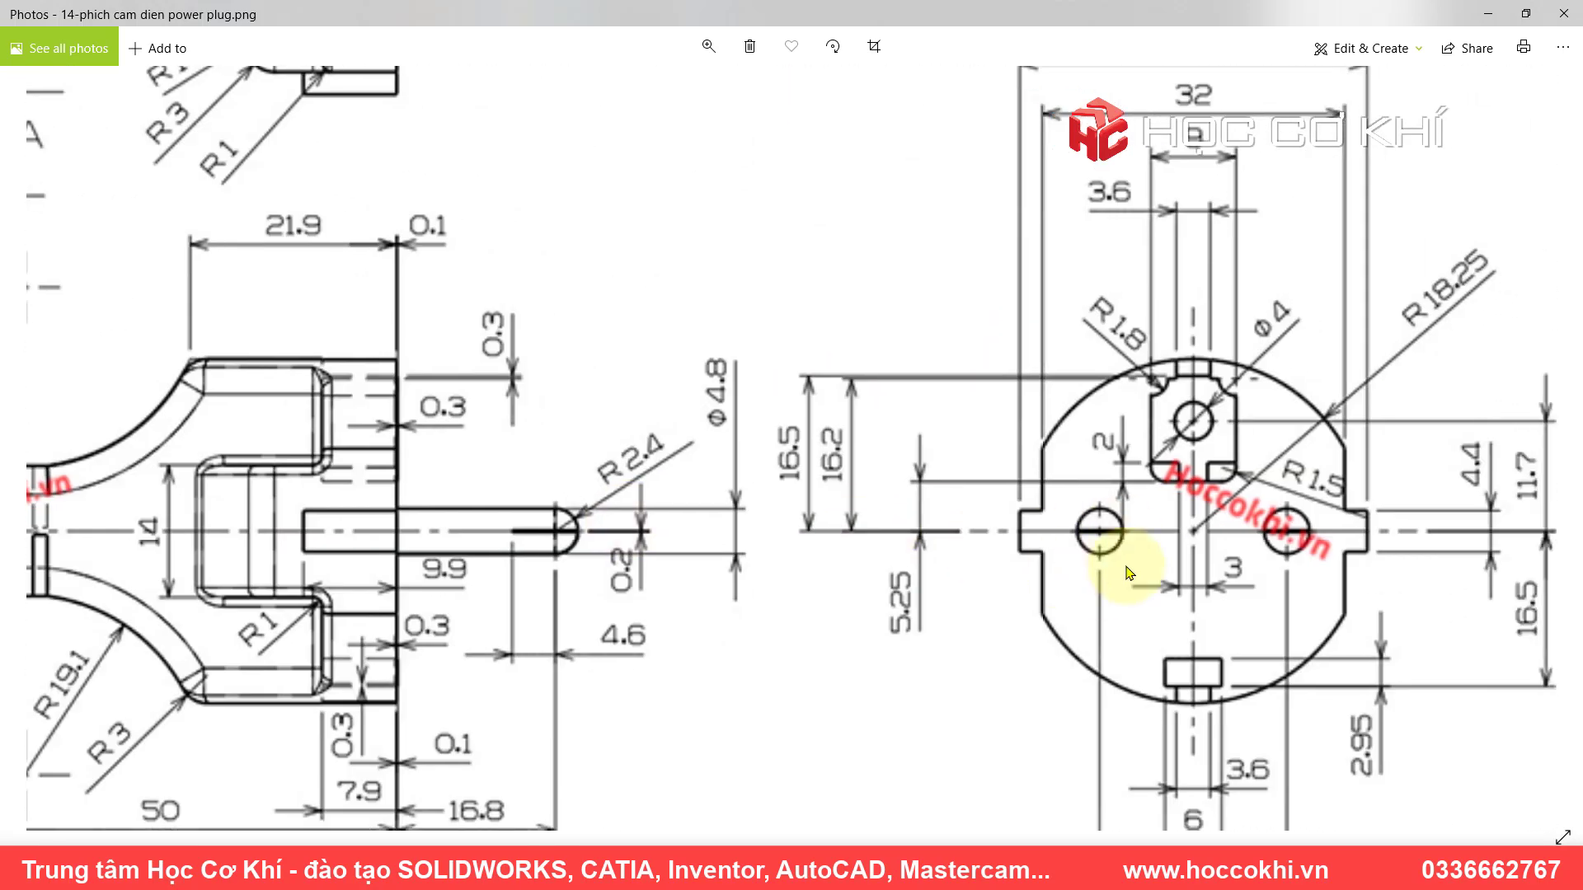
left_click_drag(1020, 521, 1043, 500)
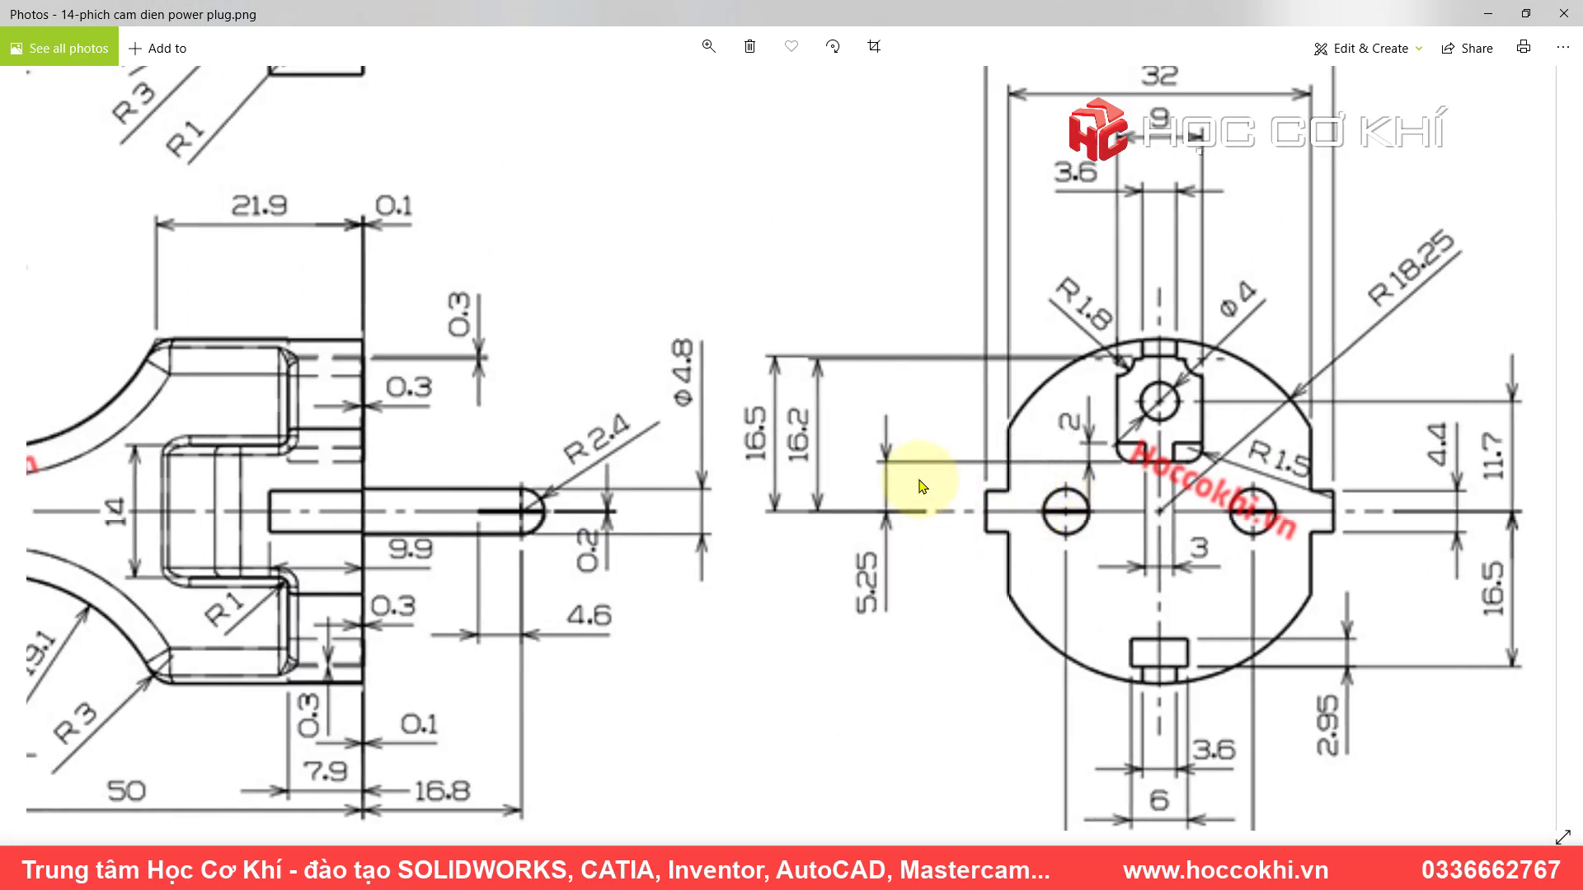
scroll(922, 486, "down", 5, "ctrl")
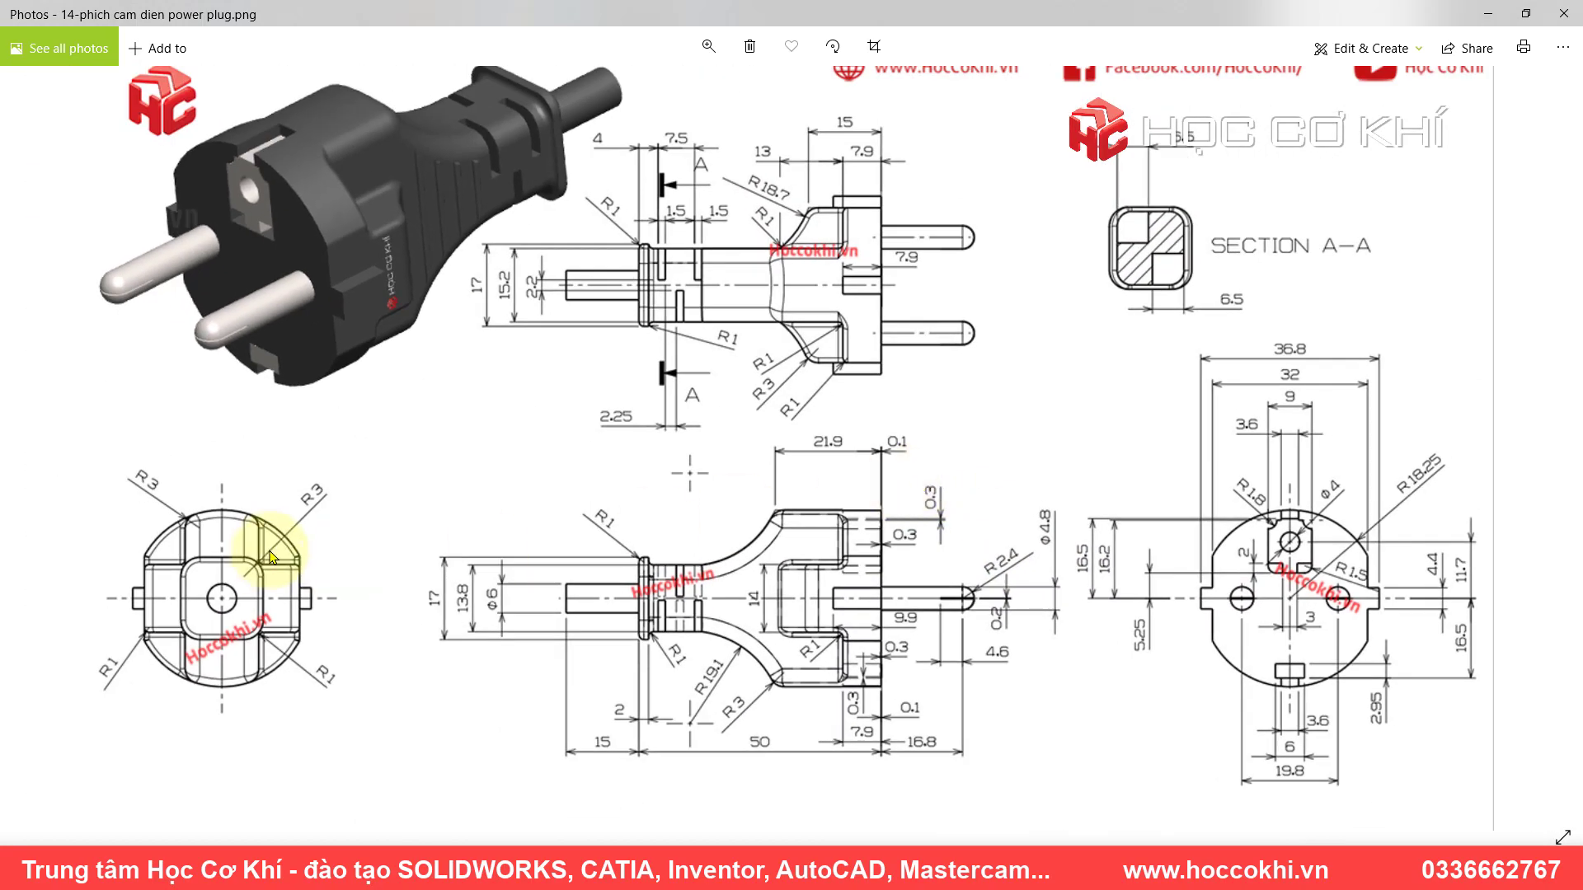
scroll(272, 557, "up", 2, "ctrl")
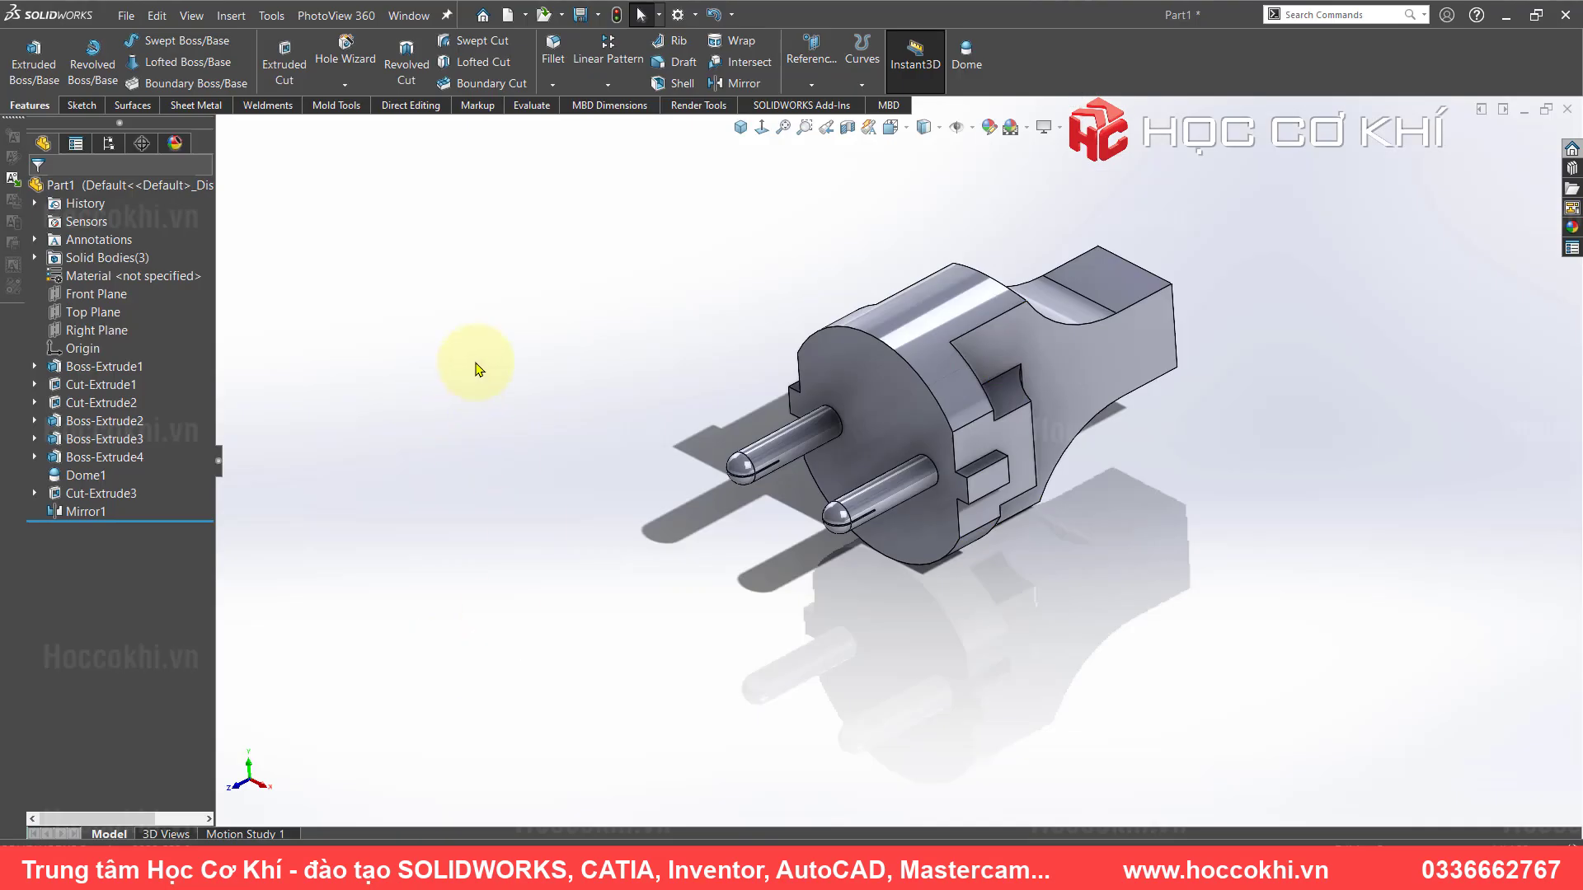
- Start a 3 mm fillet and pick the first side-cutout and curved neck edges
left_click(553, 51)
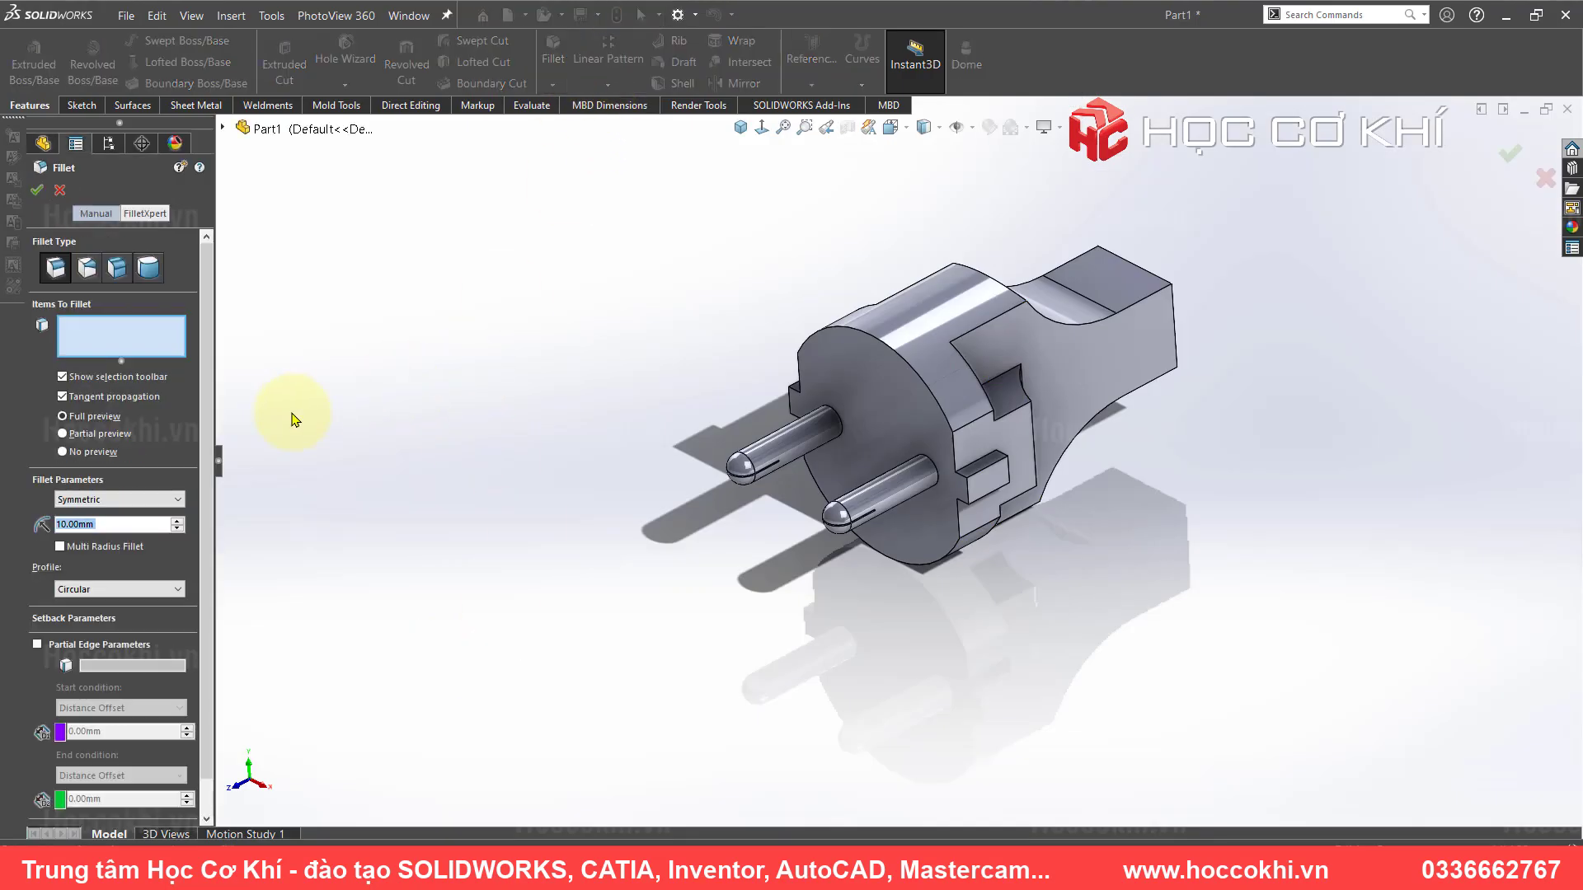
type("3")
scroll(961, 510, "down", 3)
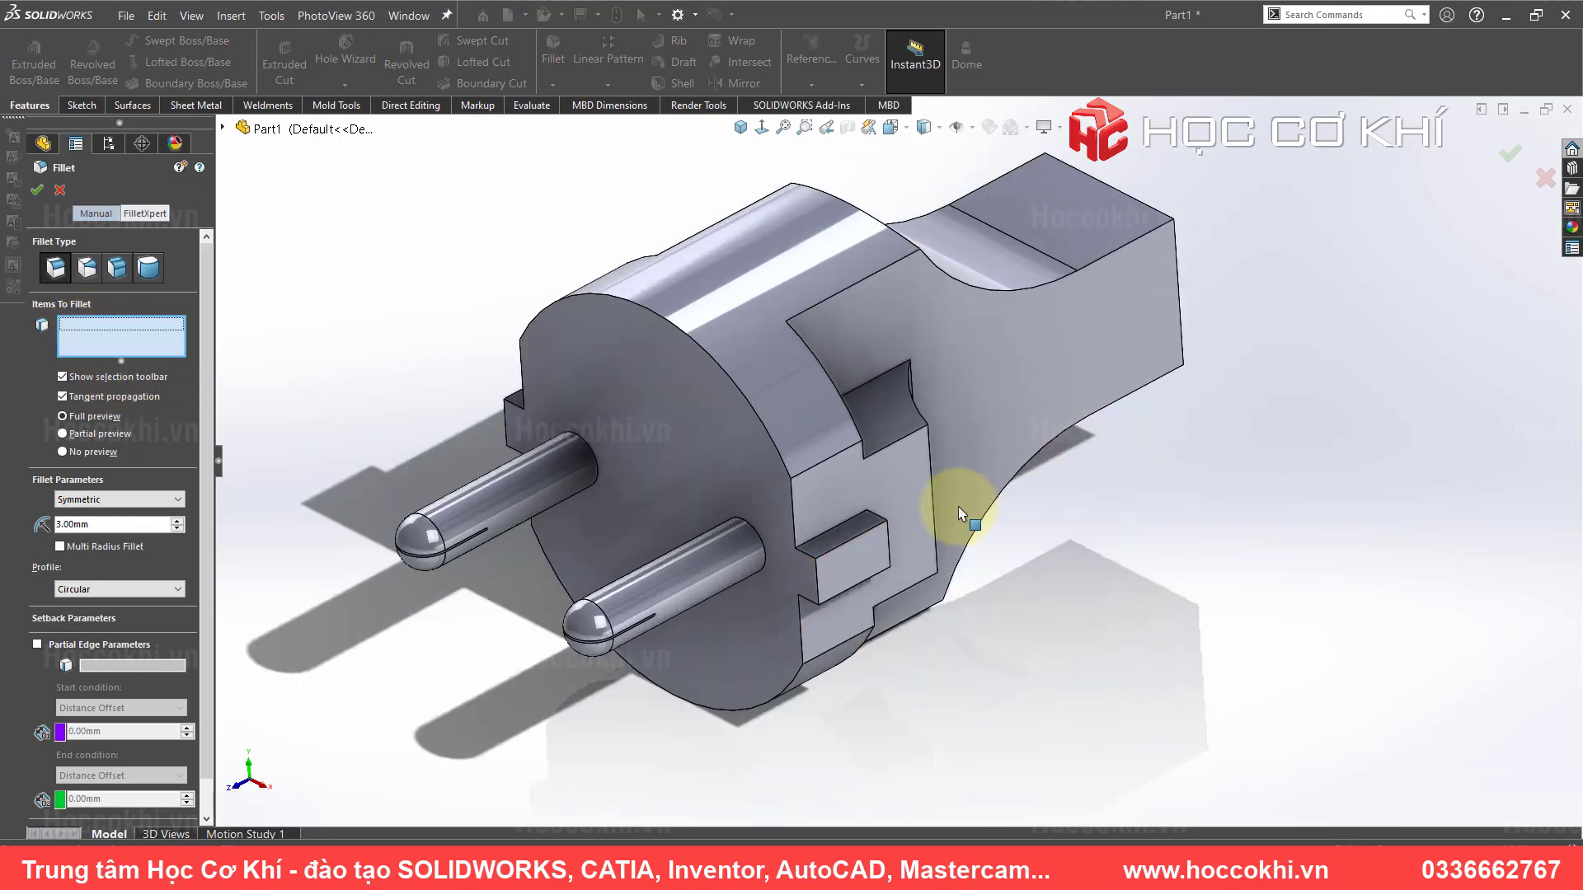
scroll(792, 456, "down", 3)
middle_click_drag(791, 455, 709, 458)
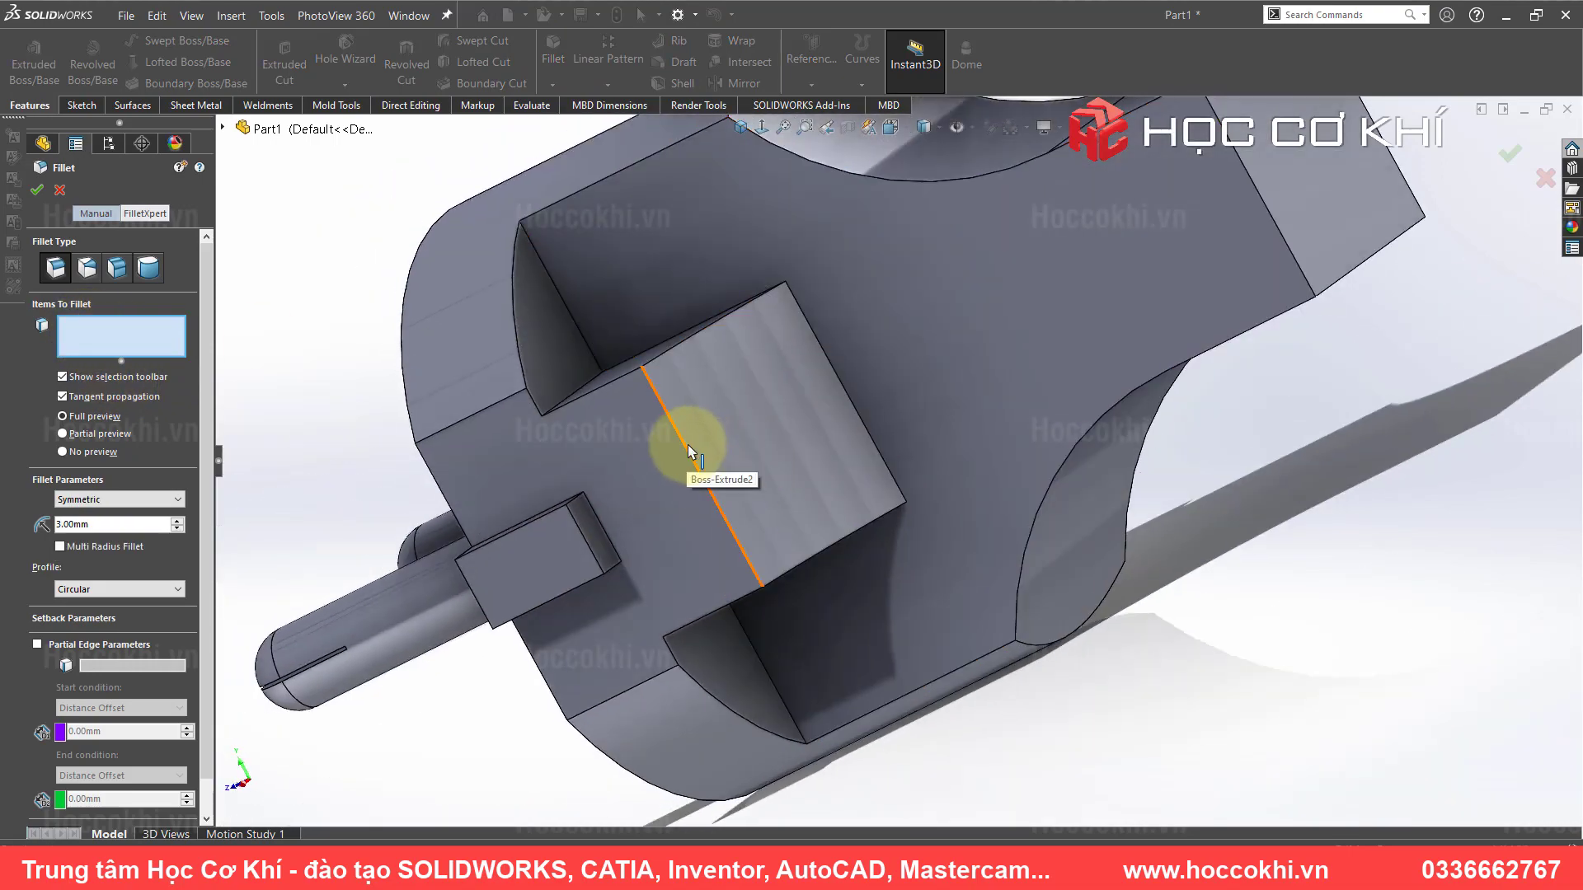
left_click(691, 452)
mouse_move(753, 300)
middle_mouse_down()
mouse_move(837, 275)
mouse_move(800, 239)
middle_mouse_up()
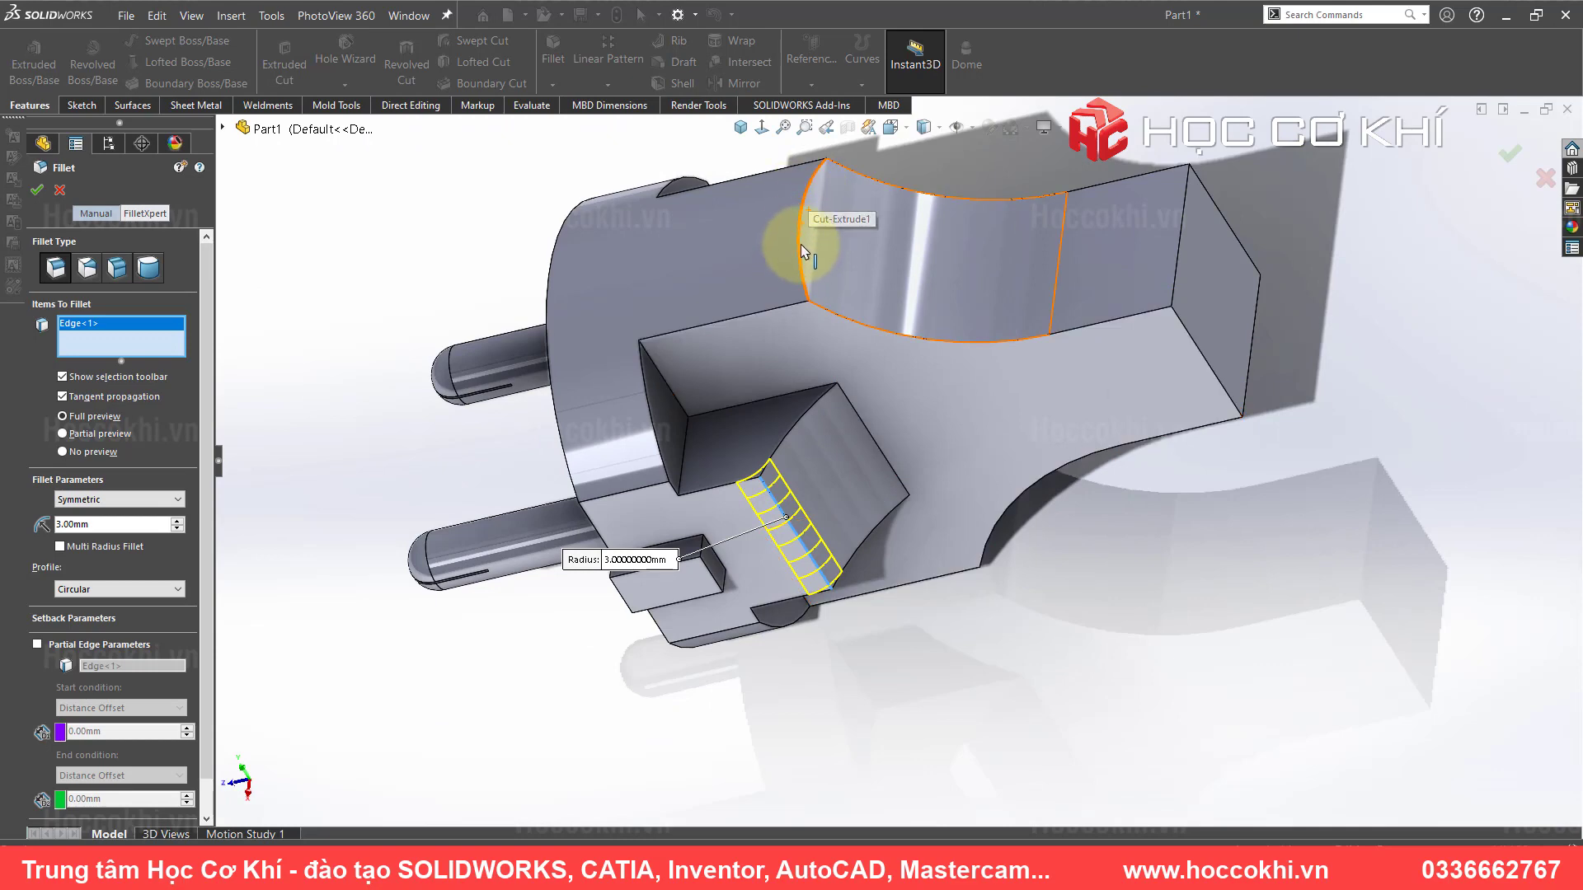
left_click(798, 226)
mouse_move(912, 398)
middle_mouse_down()
mouse_move(926, 155)
mouse_move(992, 657)
middle_mouse_up()
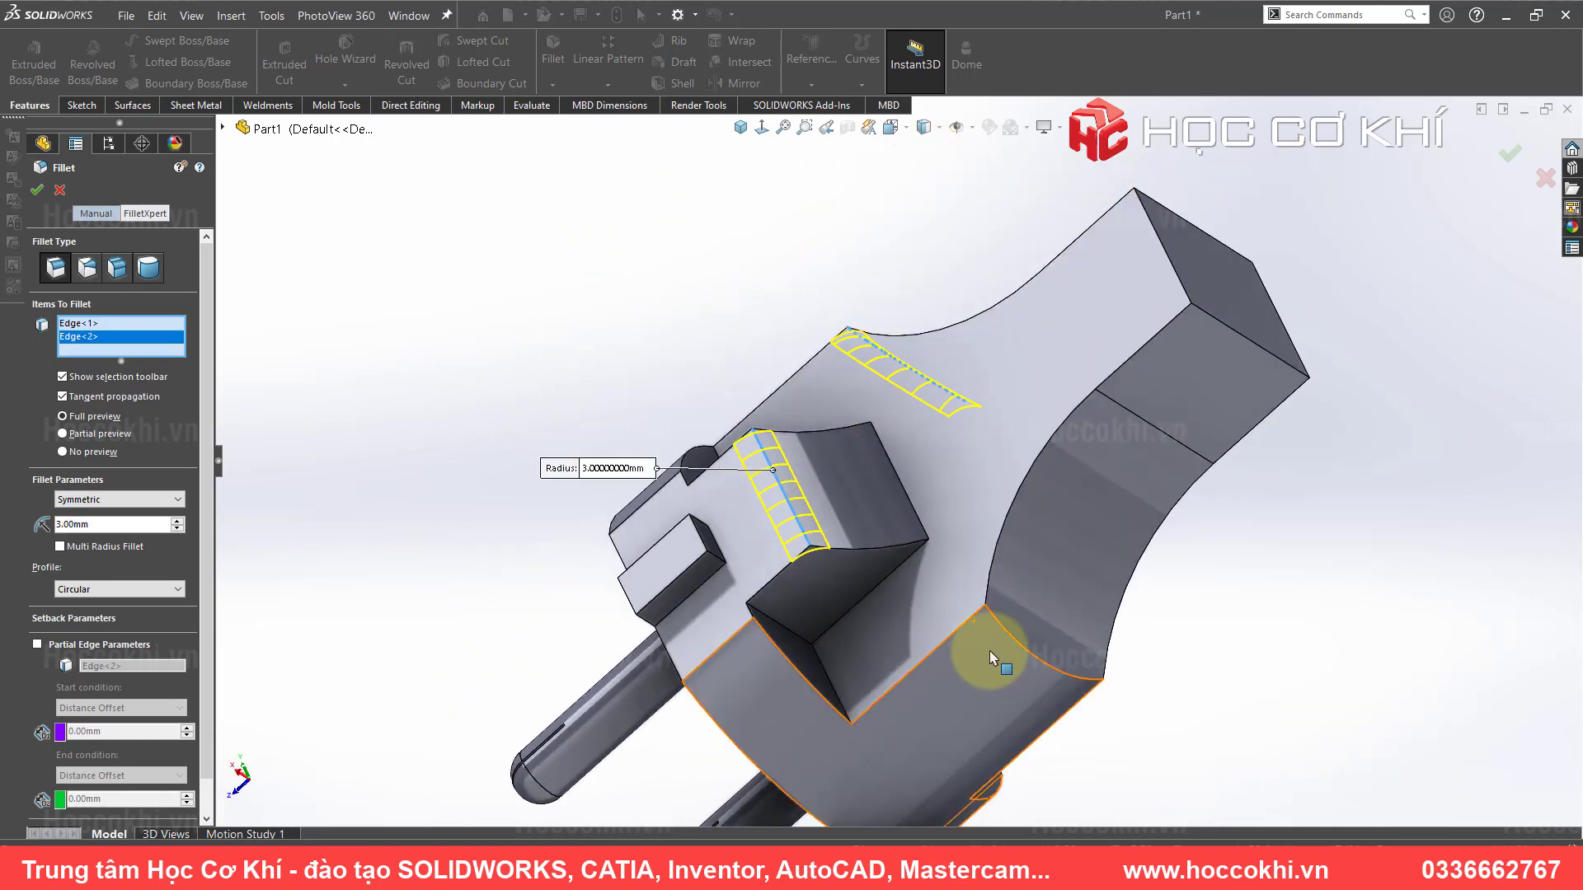
left_click(1005, 633)
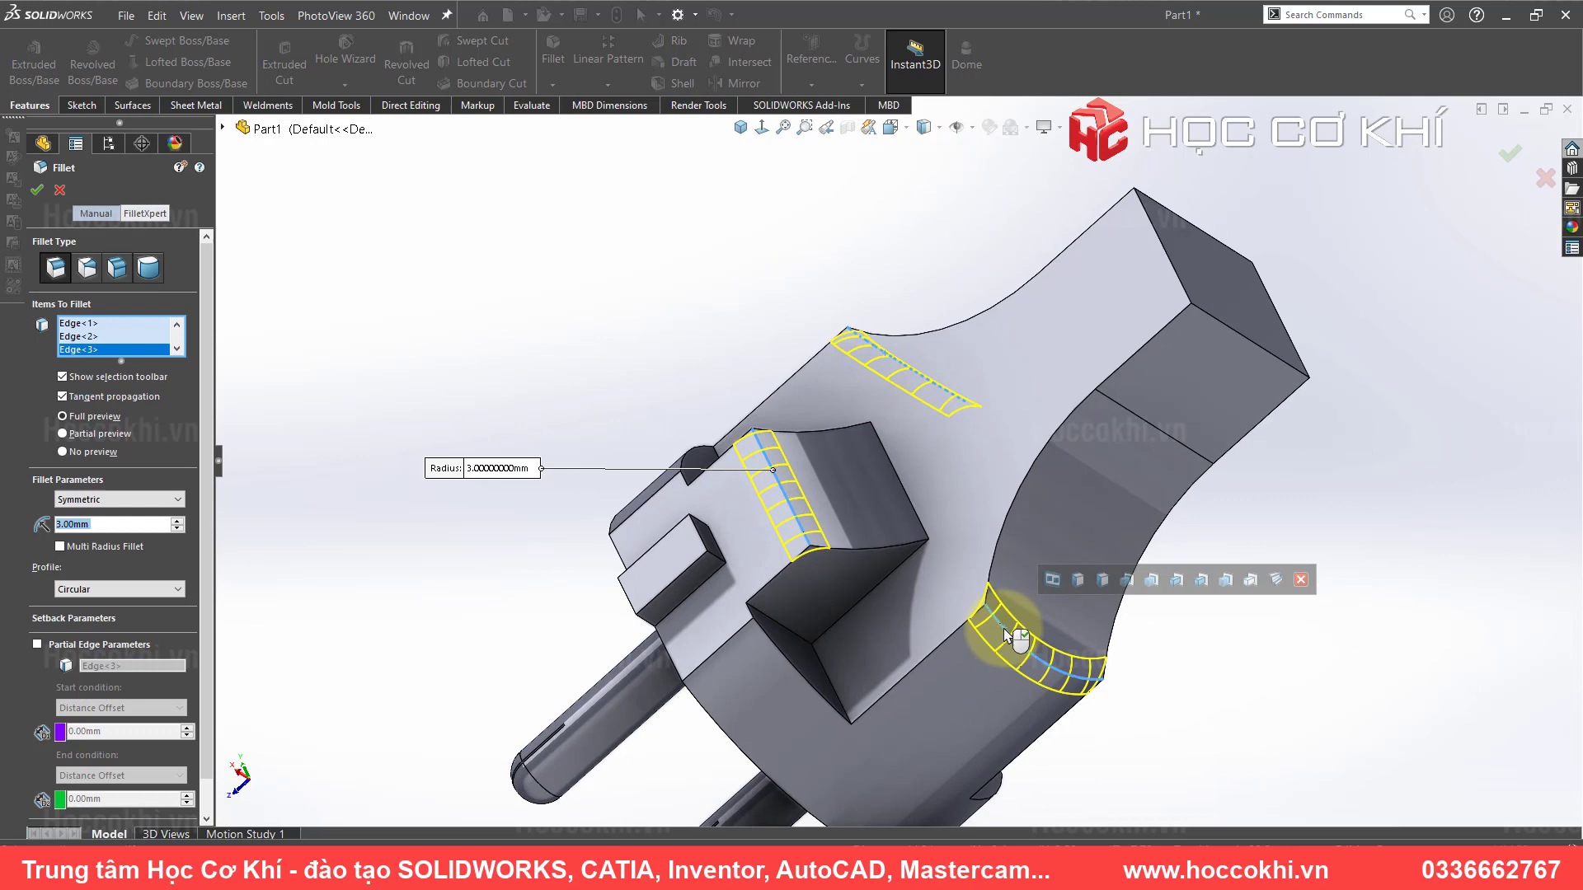
- Add the remaining cutout and neck edges and apply the 3 mm fillet to all ten
left_click(949, 635)
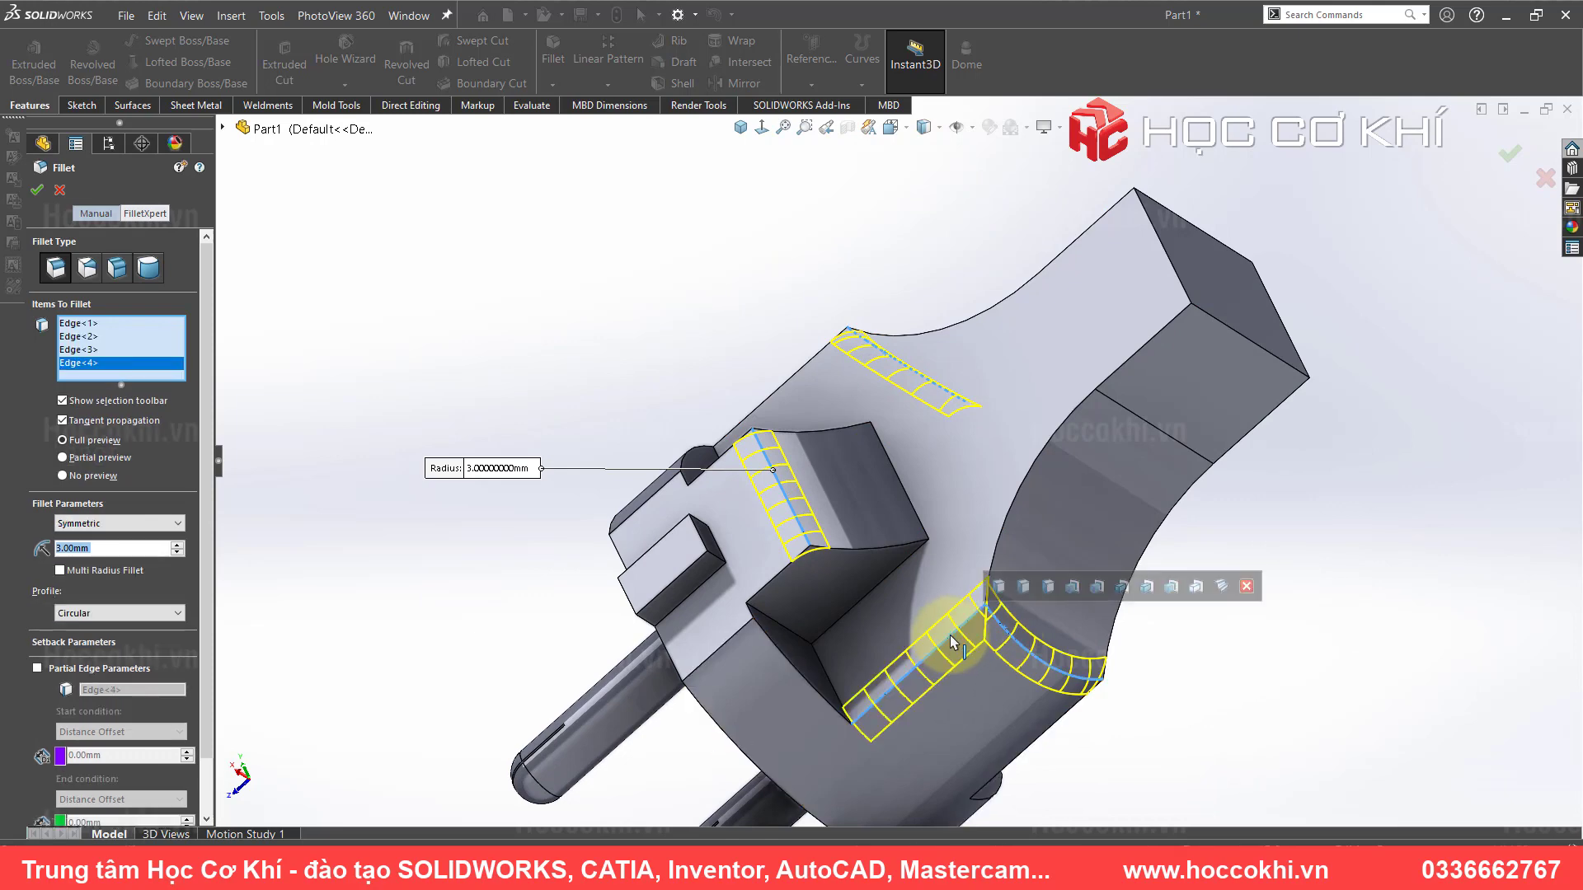
left_click(1003, 532)
mouse_move(1003, 528)
middle_mouse_down()
mouse_move(891, 417)
mouse_move(932, 592)
middle_mouse_up()
left_click(922, 583)
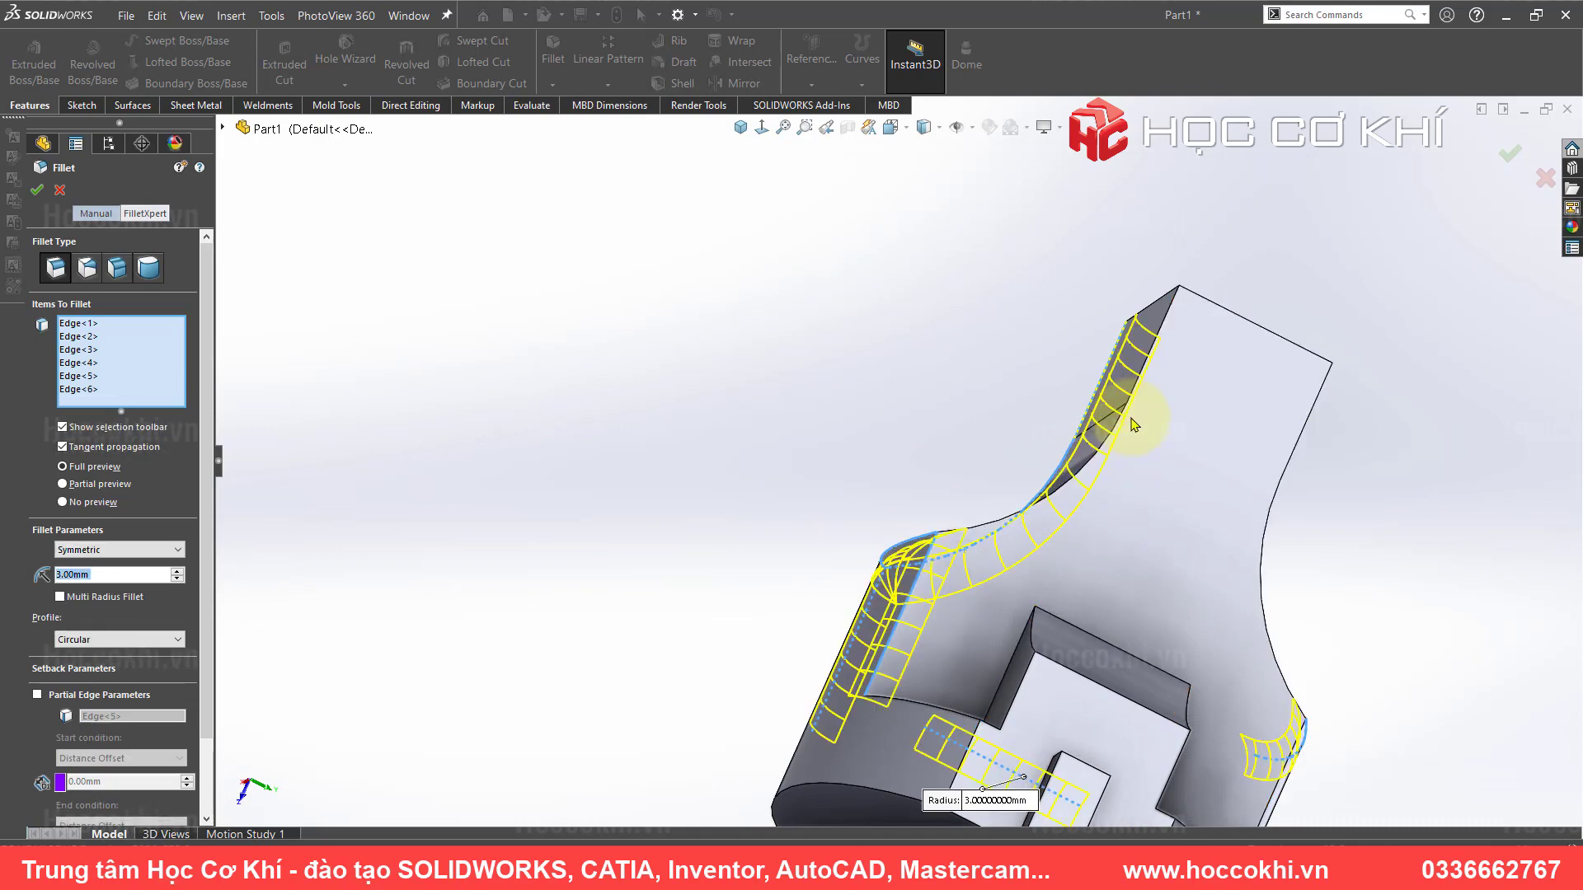
left_click(1124, 418)
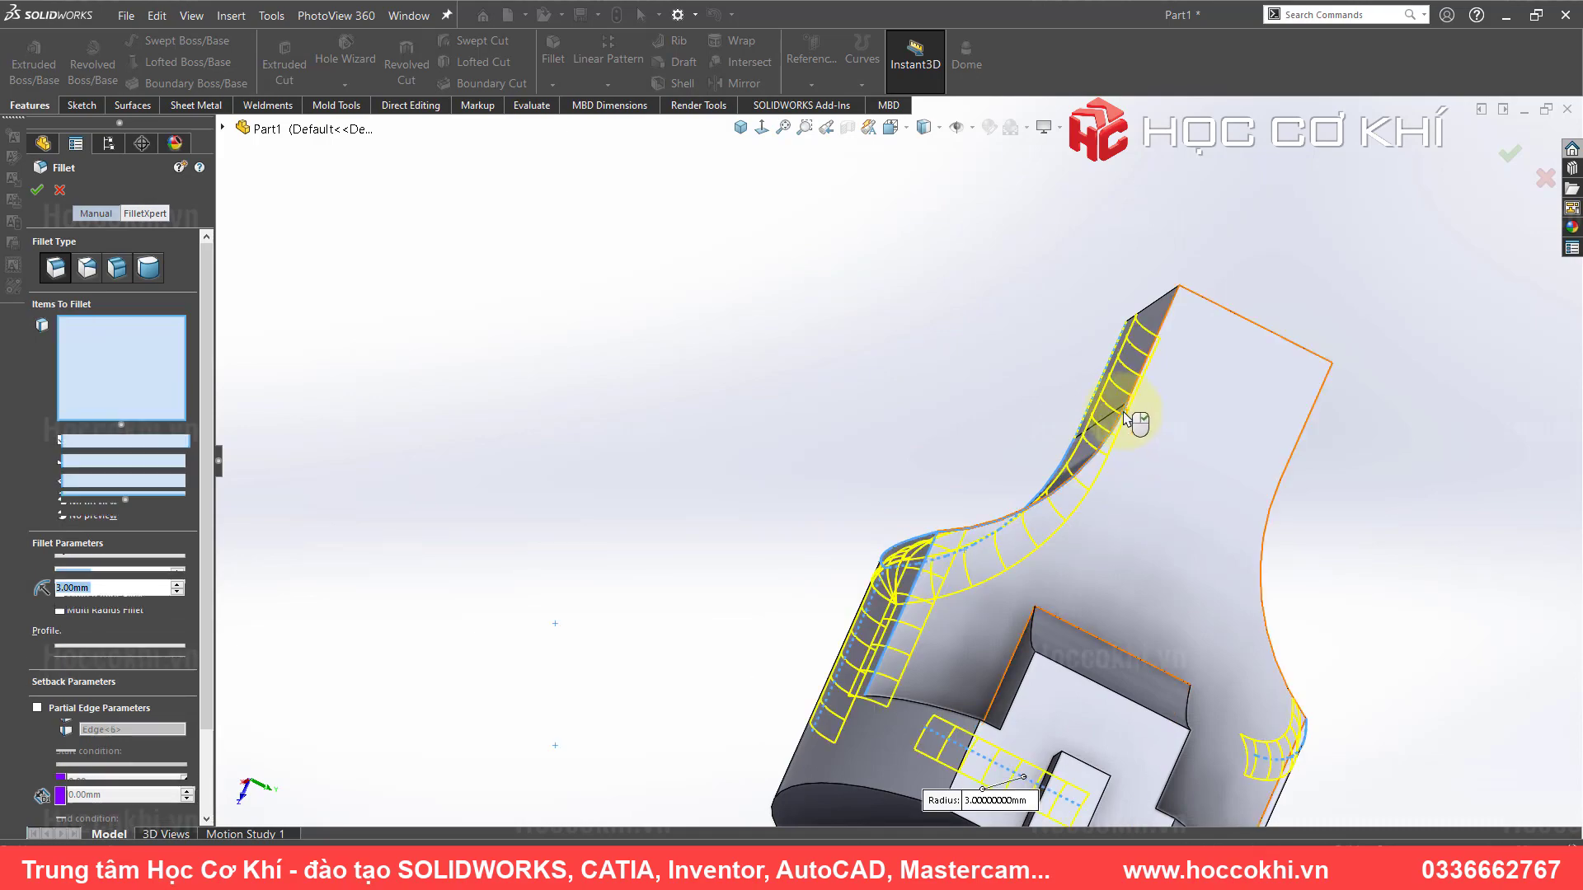
mouse_move(1138, 417)
middle_mouse_down()
mouse_move(1160, 619)
mouse_move(1511, 582)
mouse_move(1201, 548)
mouse_move(922, 302)
middle_mouse_up()
left_click(929, 265)
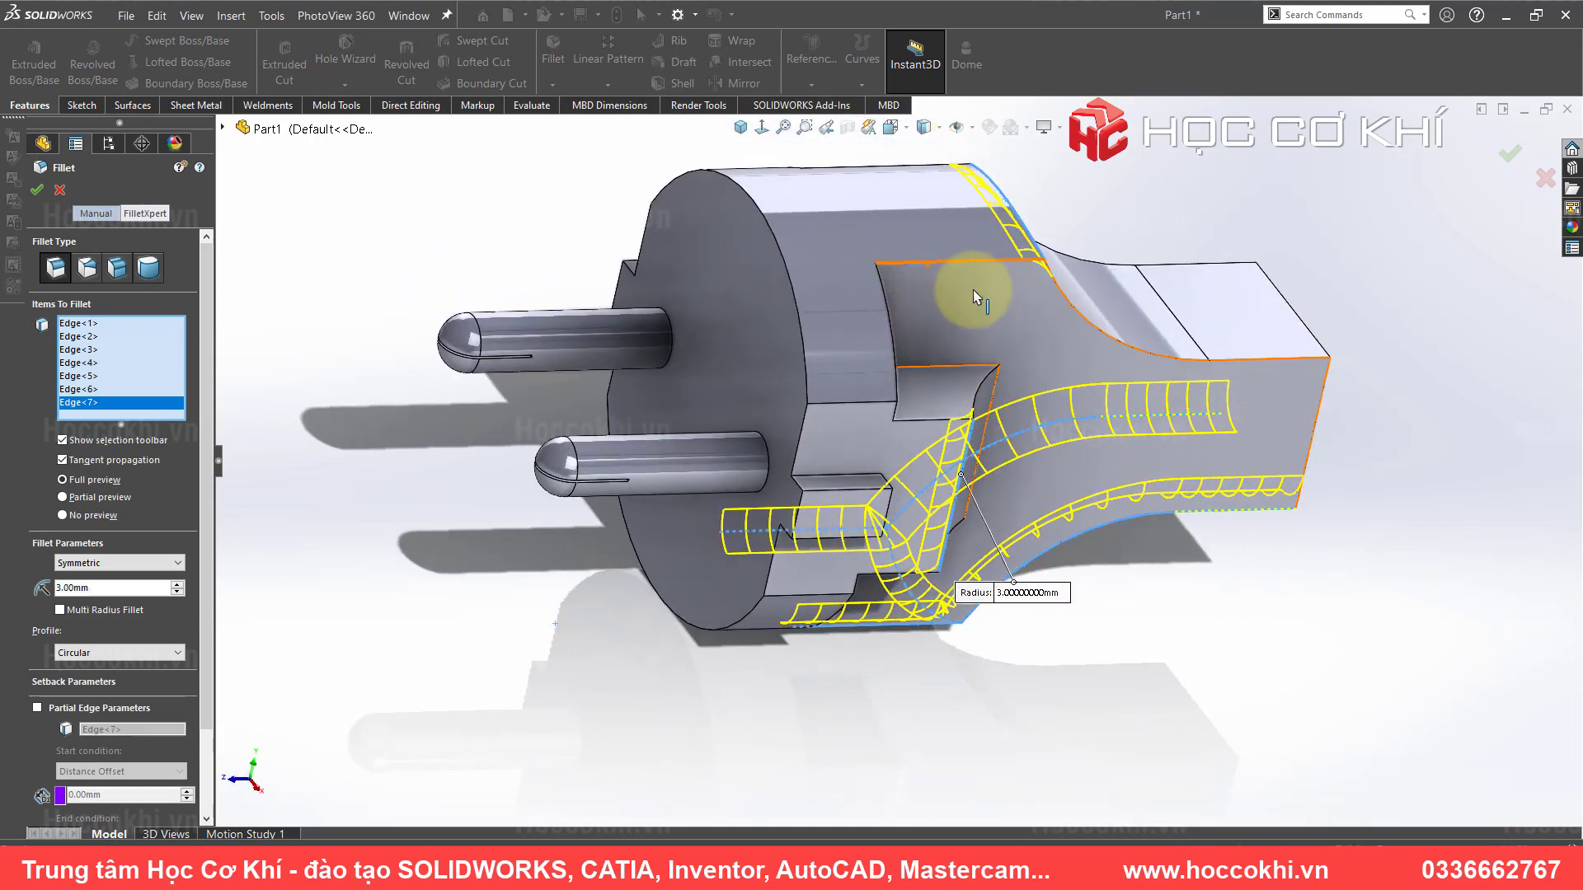
left_click(1093, 332)
mouse_move(1092, 332)
middle_mouse_down()
mouse_move(1053, 629)
mouse_move(958, 374)
middle_mouse_up()
key("Return")
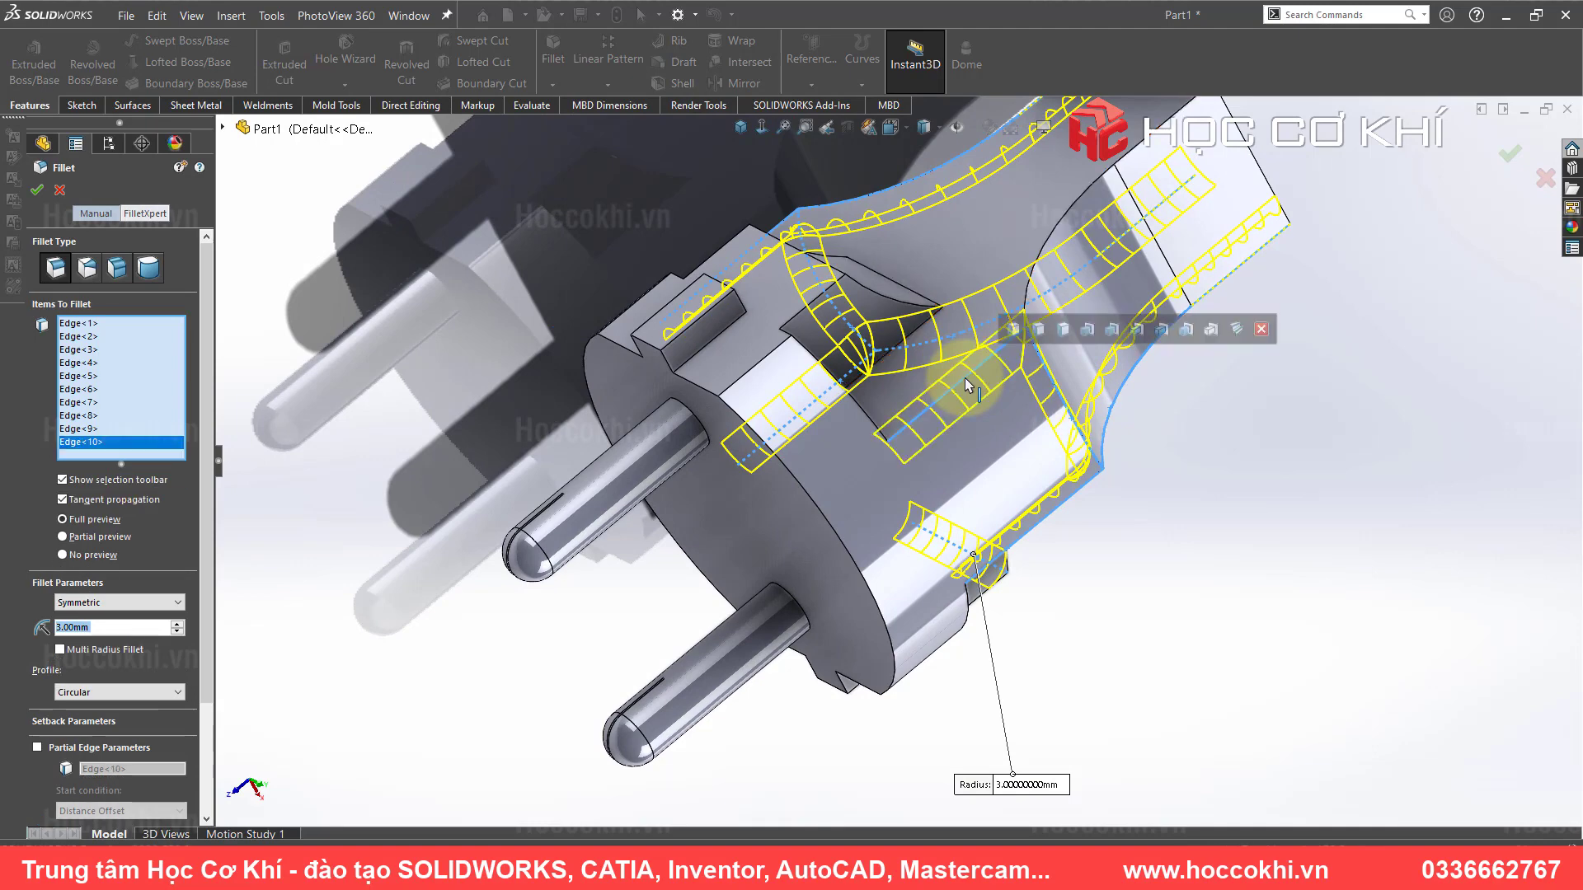
scroll(1045, 480, "up", 3)
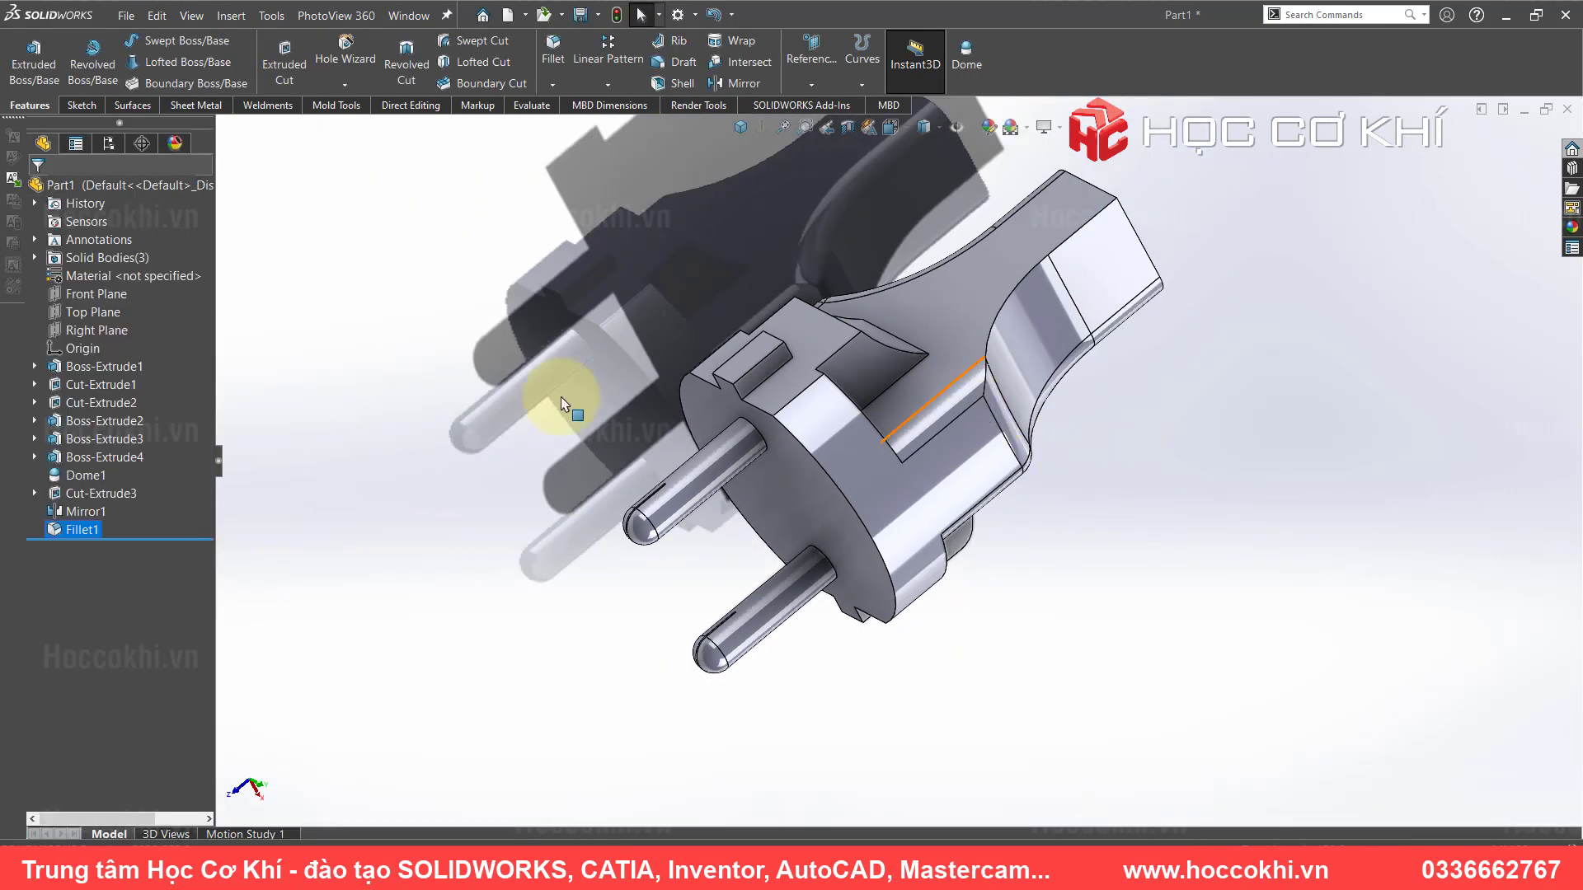
- Edit Fillet1 to include an eleventh neck edge at the same 3 mm radius
left_click(83, 530)
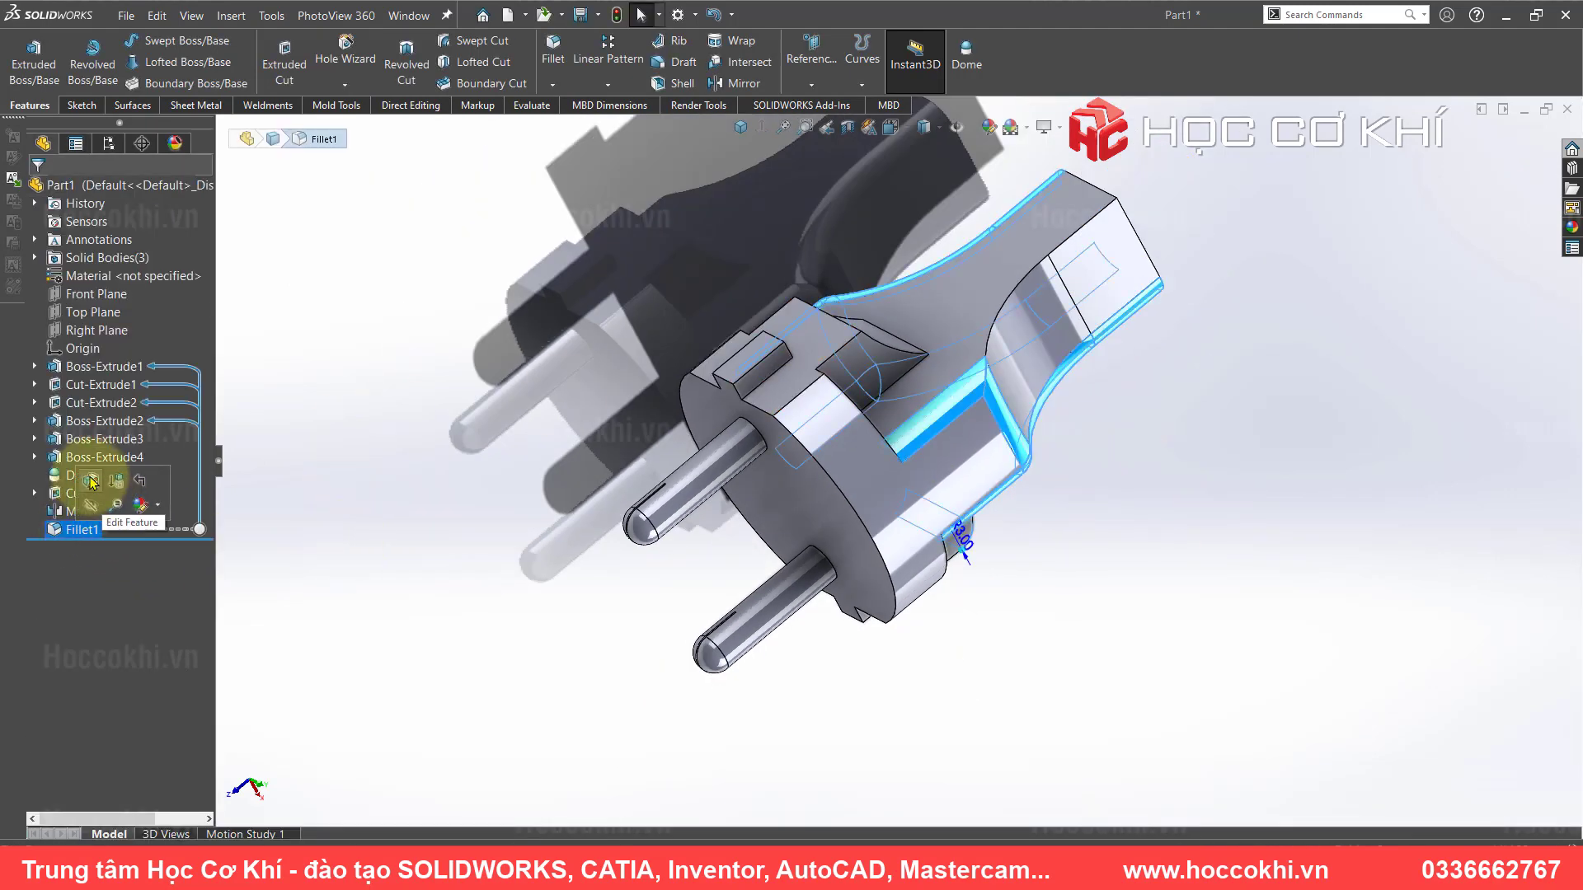
double_click(1014, 297)
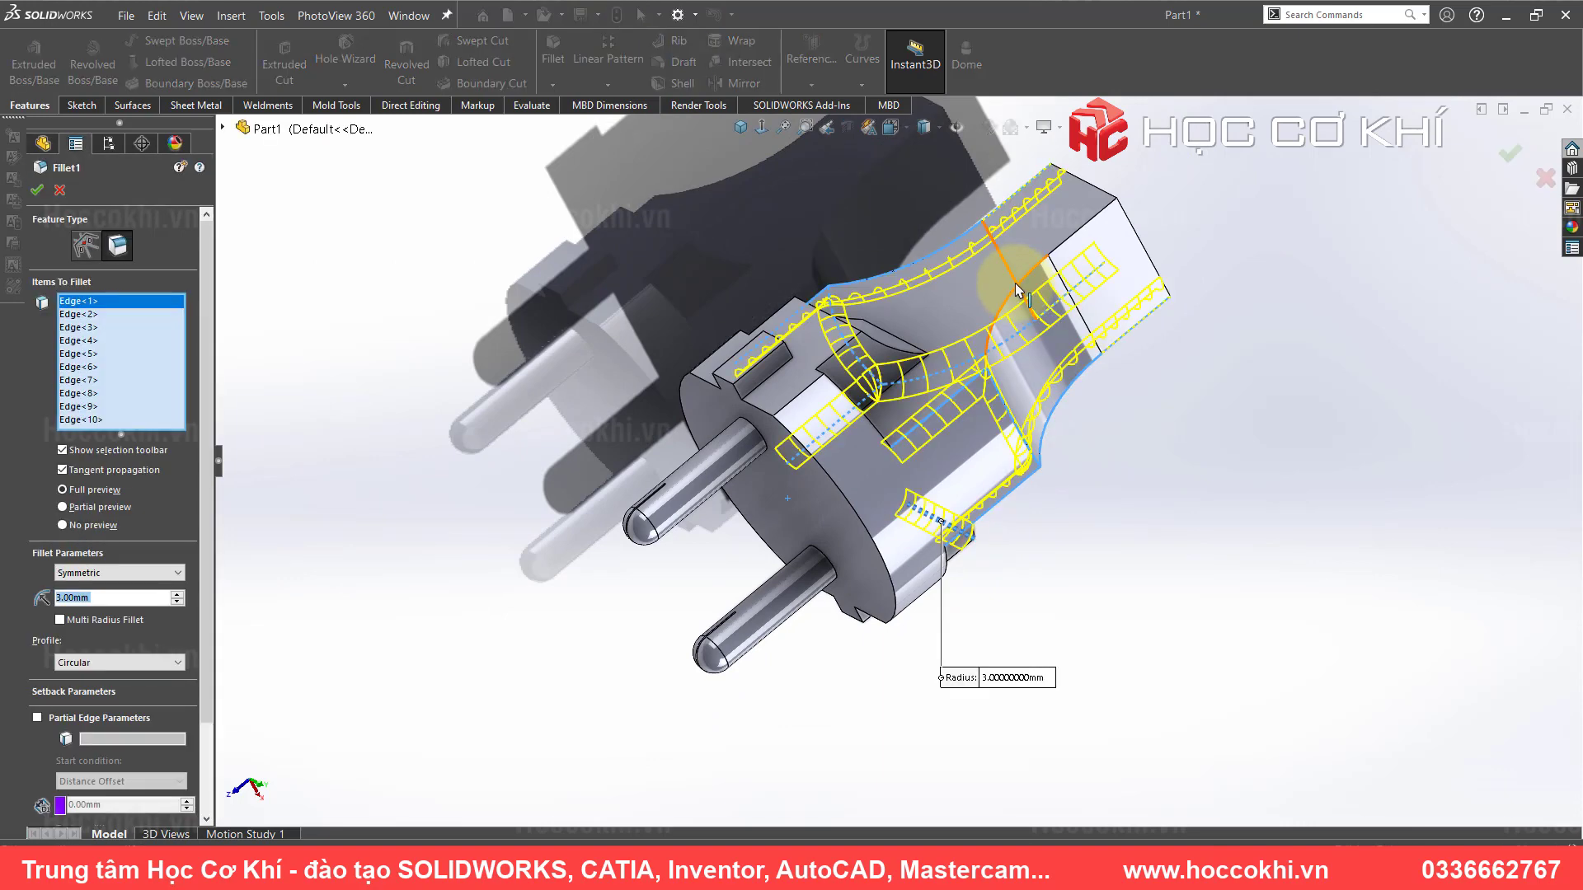
left_click(1012, 291)
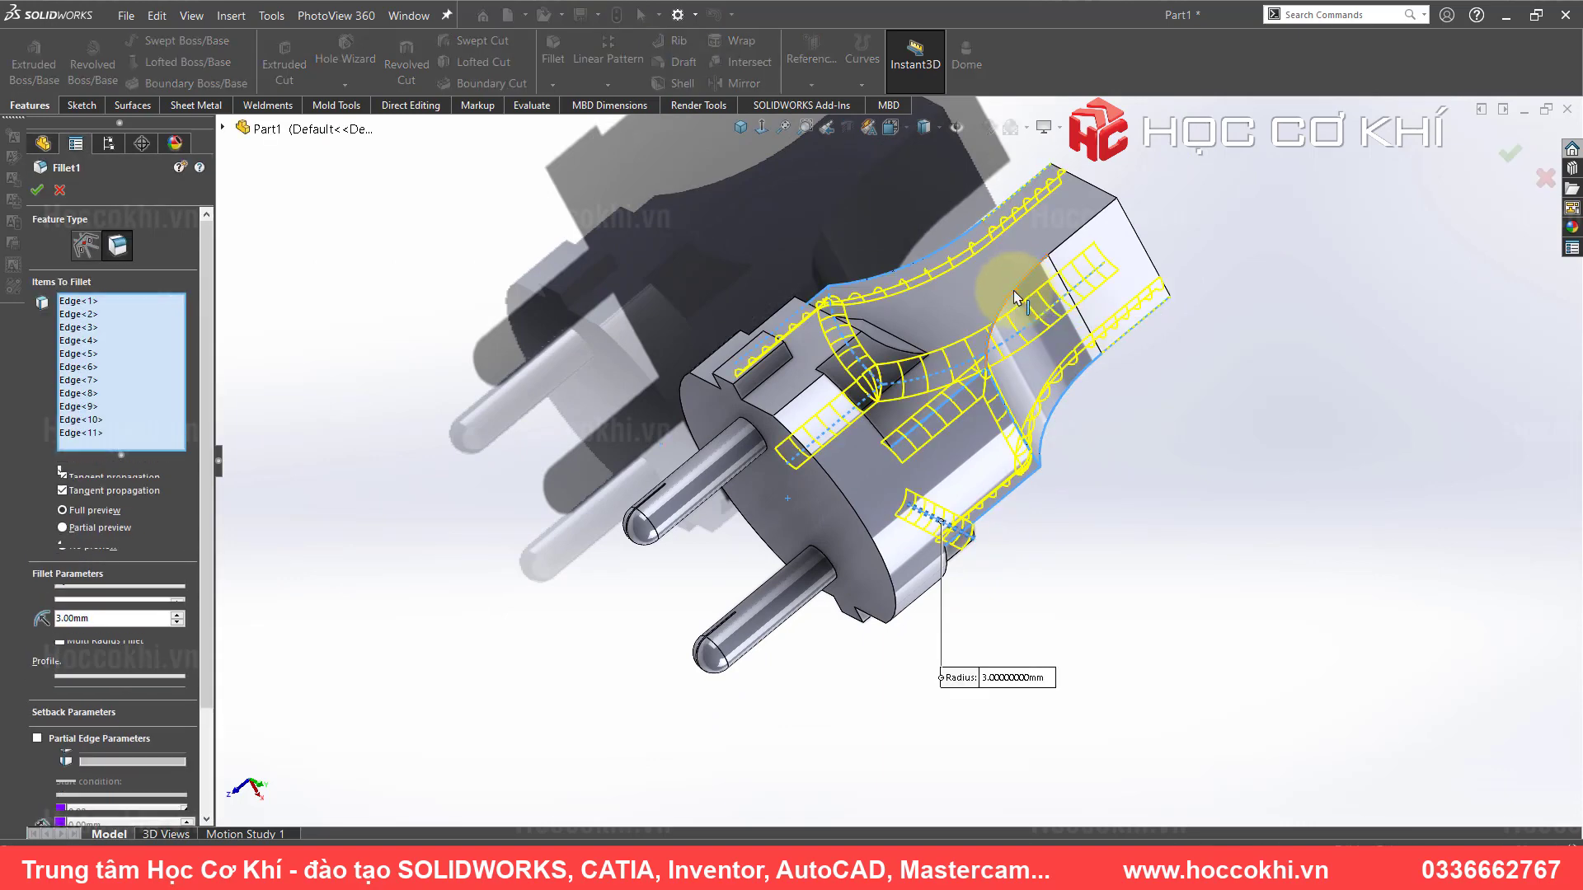
right_click(1013, 290)
mouse_move(1077, 371)
middle_mouse_down()
mouse_move(802, 381)
mouse_move(717, 459)
mouse_move(799, 731)
mouse_move(1023, 562)
mouse_move(1025, 258)
mouse_move(1061, 269)
mouse_move(986, 516)
mouse_move(774, 557)
mouse_move(1149, 577)
mouse_move(1110, 632)
mouse_move(1074, 544)
mouse_move(1154, 593)
mouse_move(1124, 629)
middle_mouse_up()
scroll(1162, 312, "down", 5)
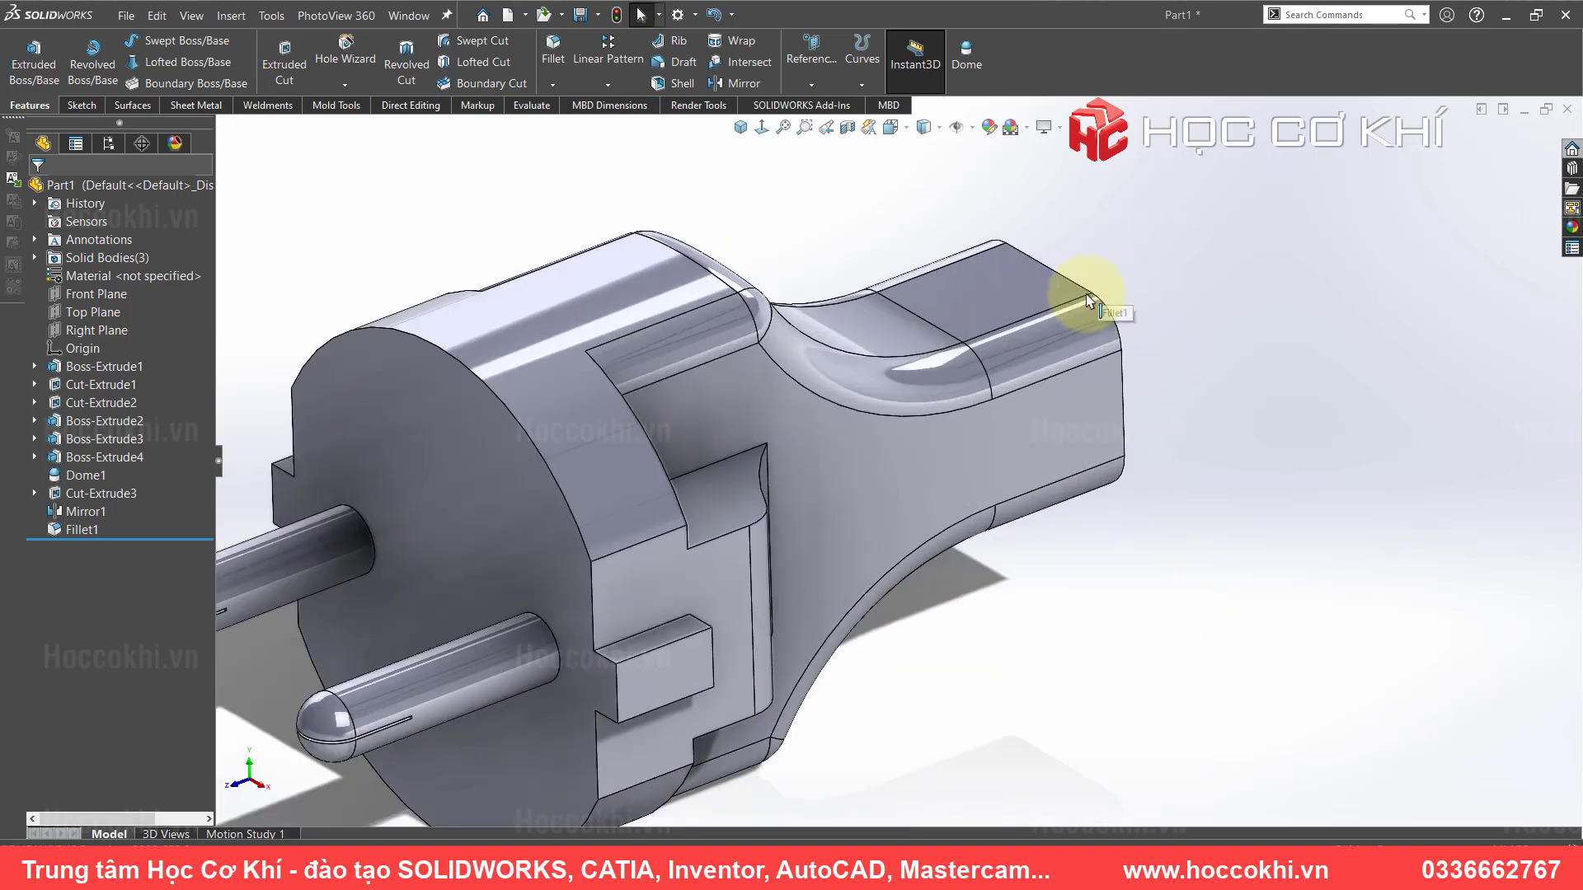
- Pan and zoom the reference drawing to the plug's side and circular front views
key("alt+Tab")
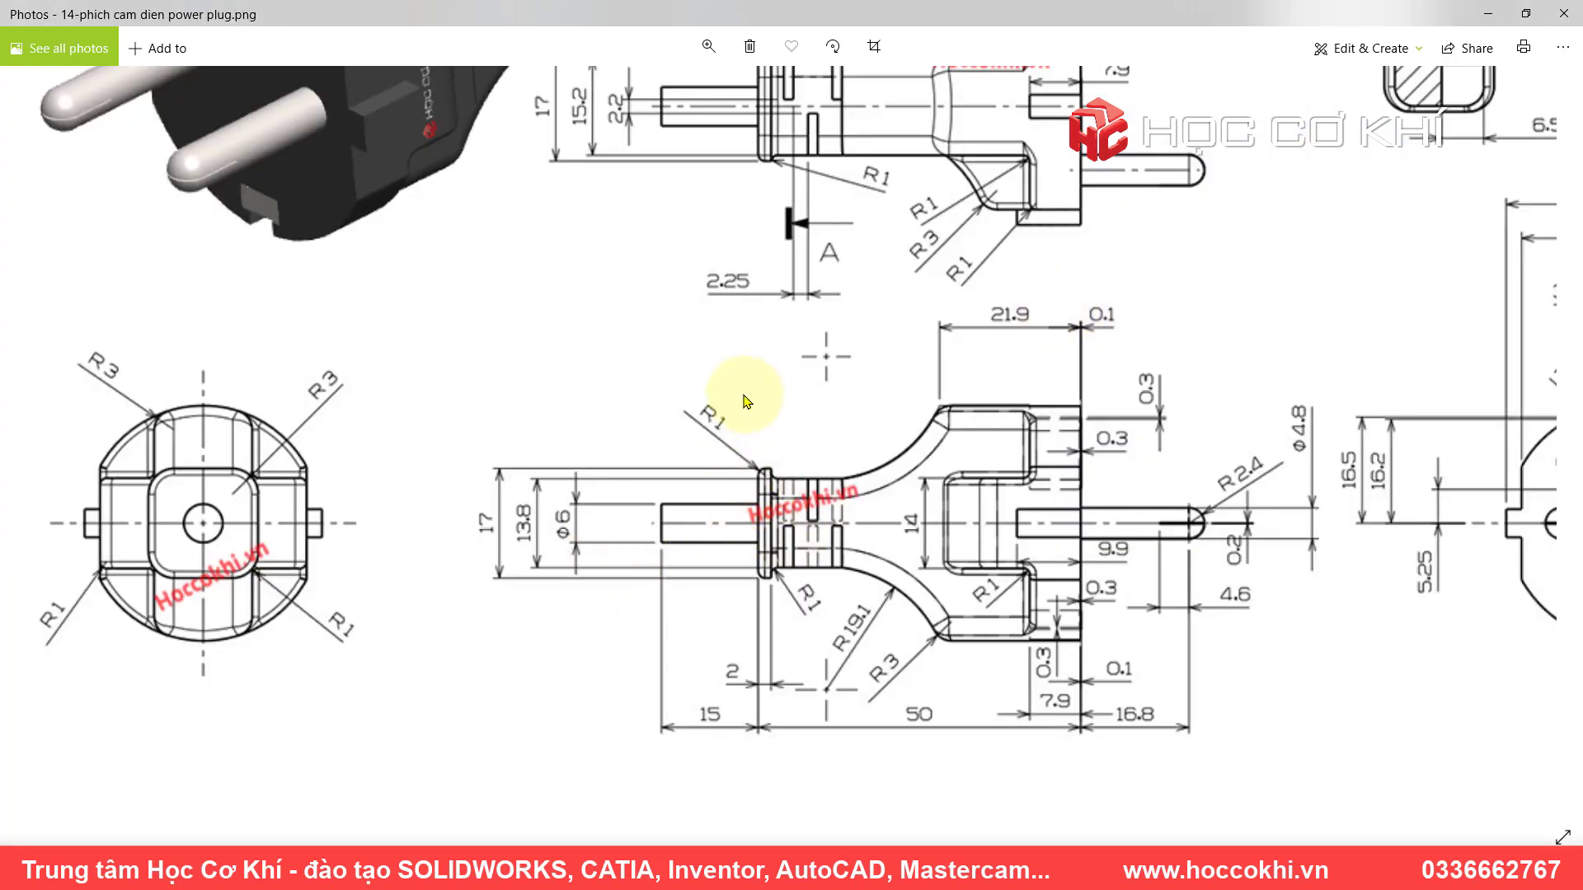
scroll(876, 353, "down", 2)
scroll(1215, 316, "up", 2)
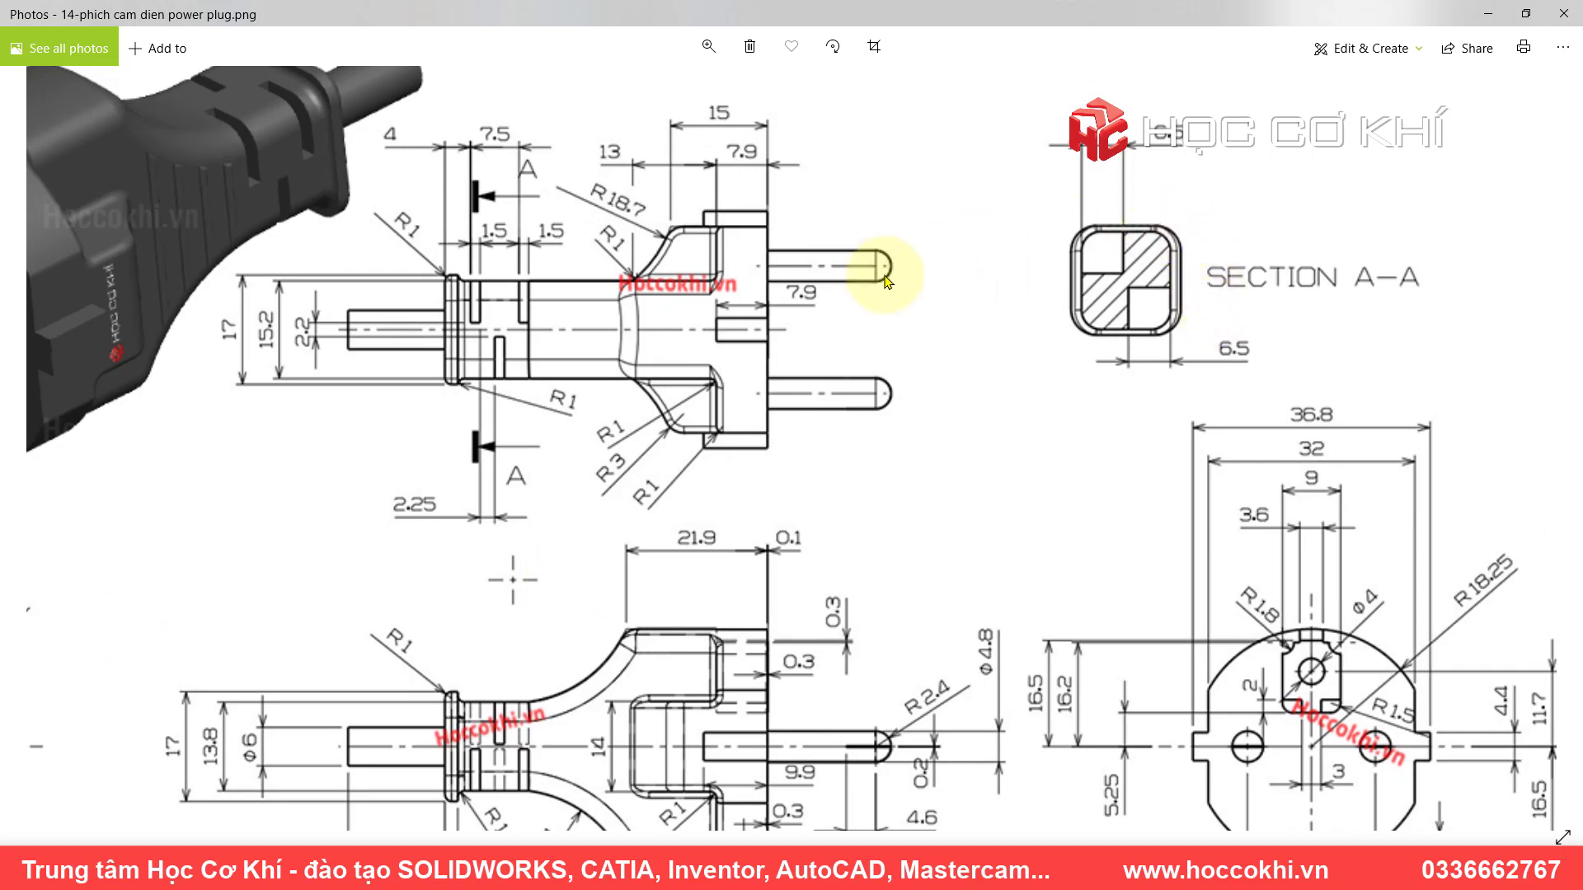
mouse_move(478, 525)
left_mouse_down()
mouse_move(622, 230)
mouse_move(152, 293)
mouse_move(846, 202)
mouse_move(677, 202)
left_mouse_up()
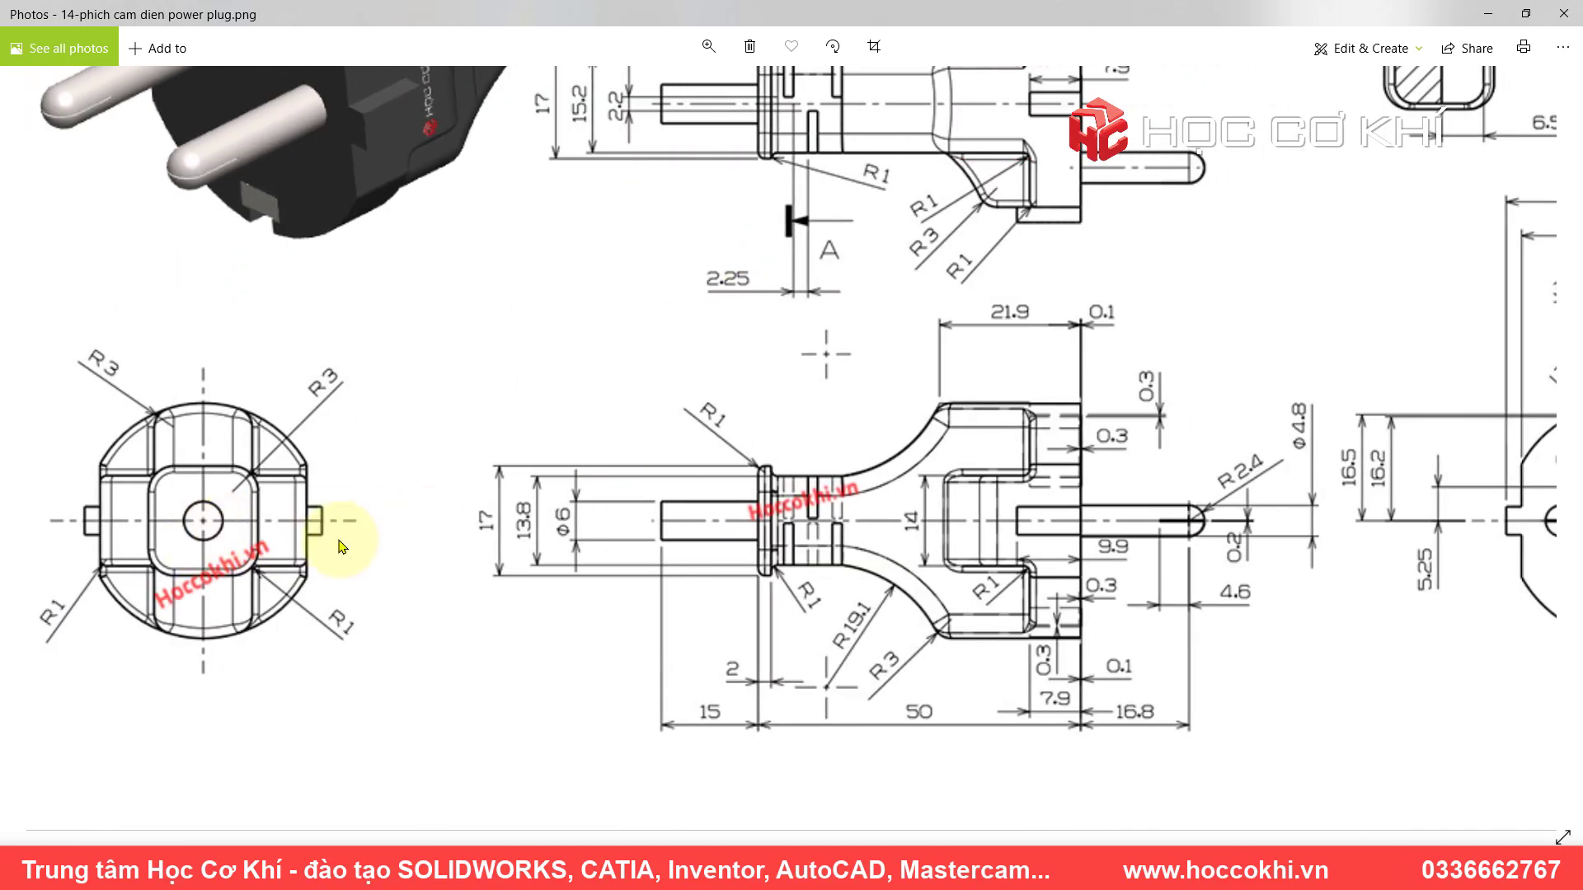
scroll(692, 524, "up", 2)
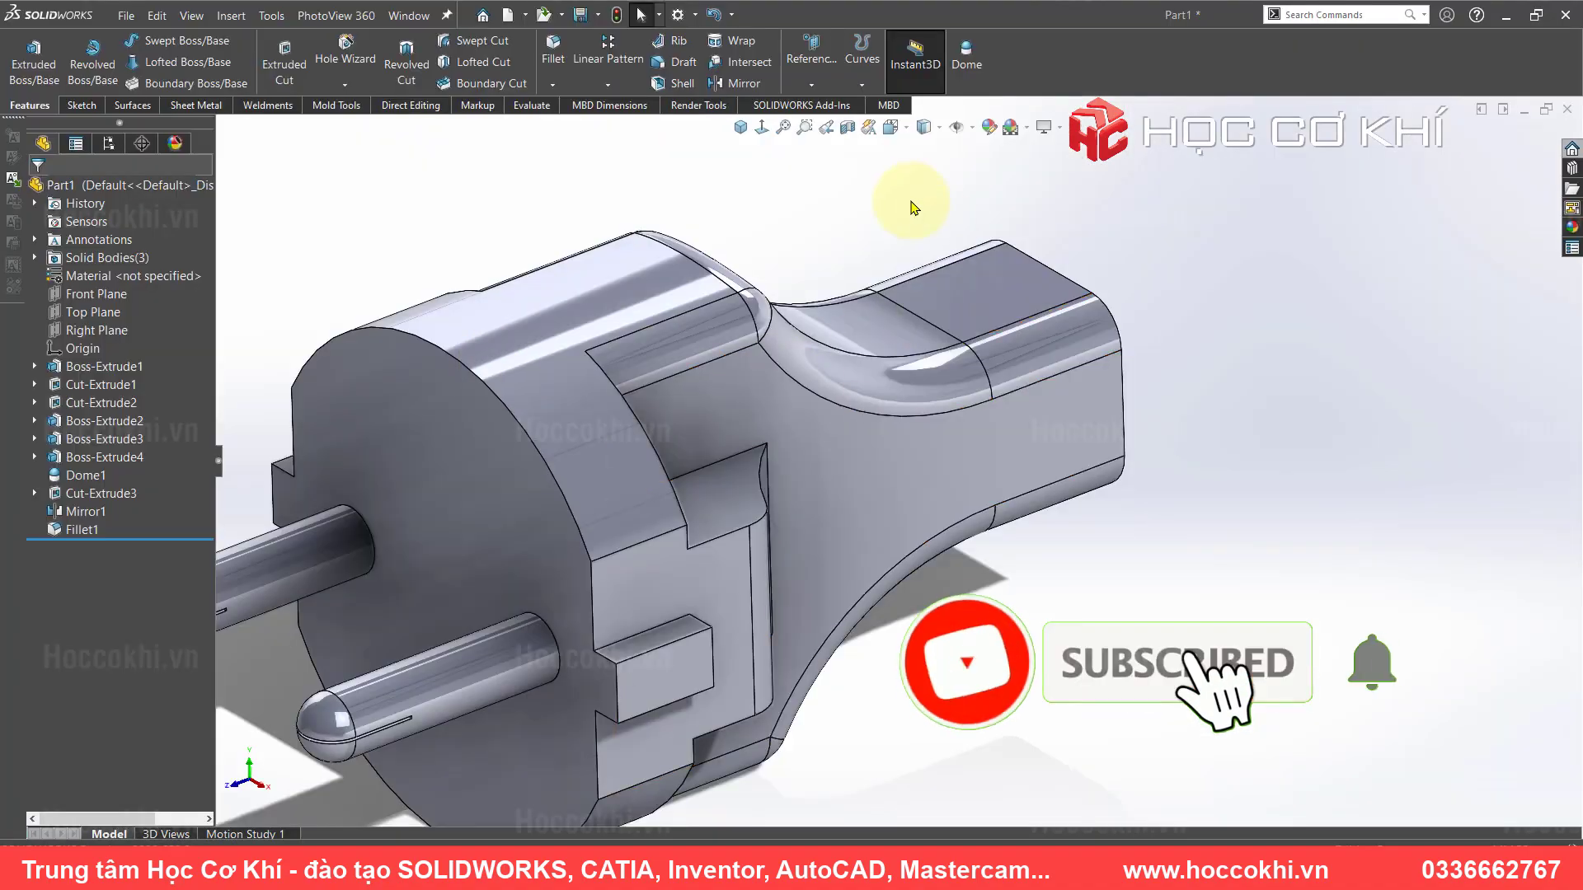
- Start a sketch on the plug's rear face and draw a center rectangle from the origin
middle_click_drag(1050, 343, 1180, 377)
left_click(1188, 371)
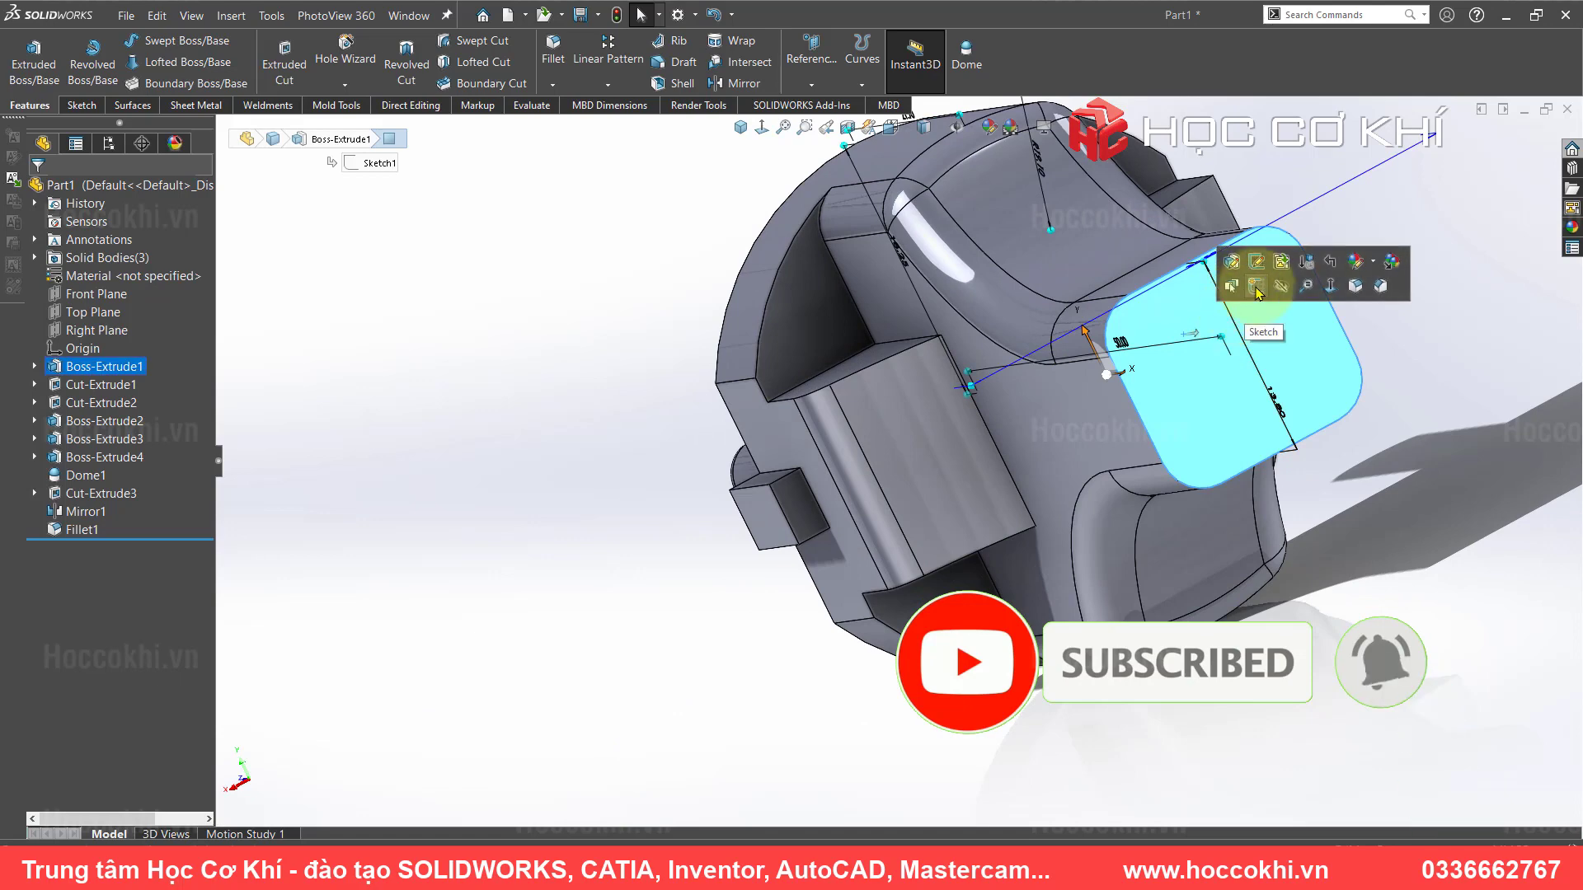
left_click(1255, 288)
left_click(762, 126)
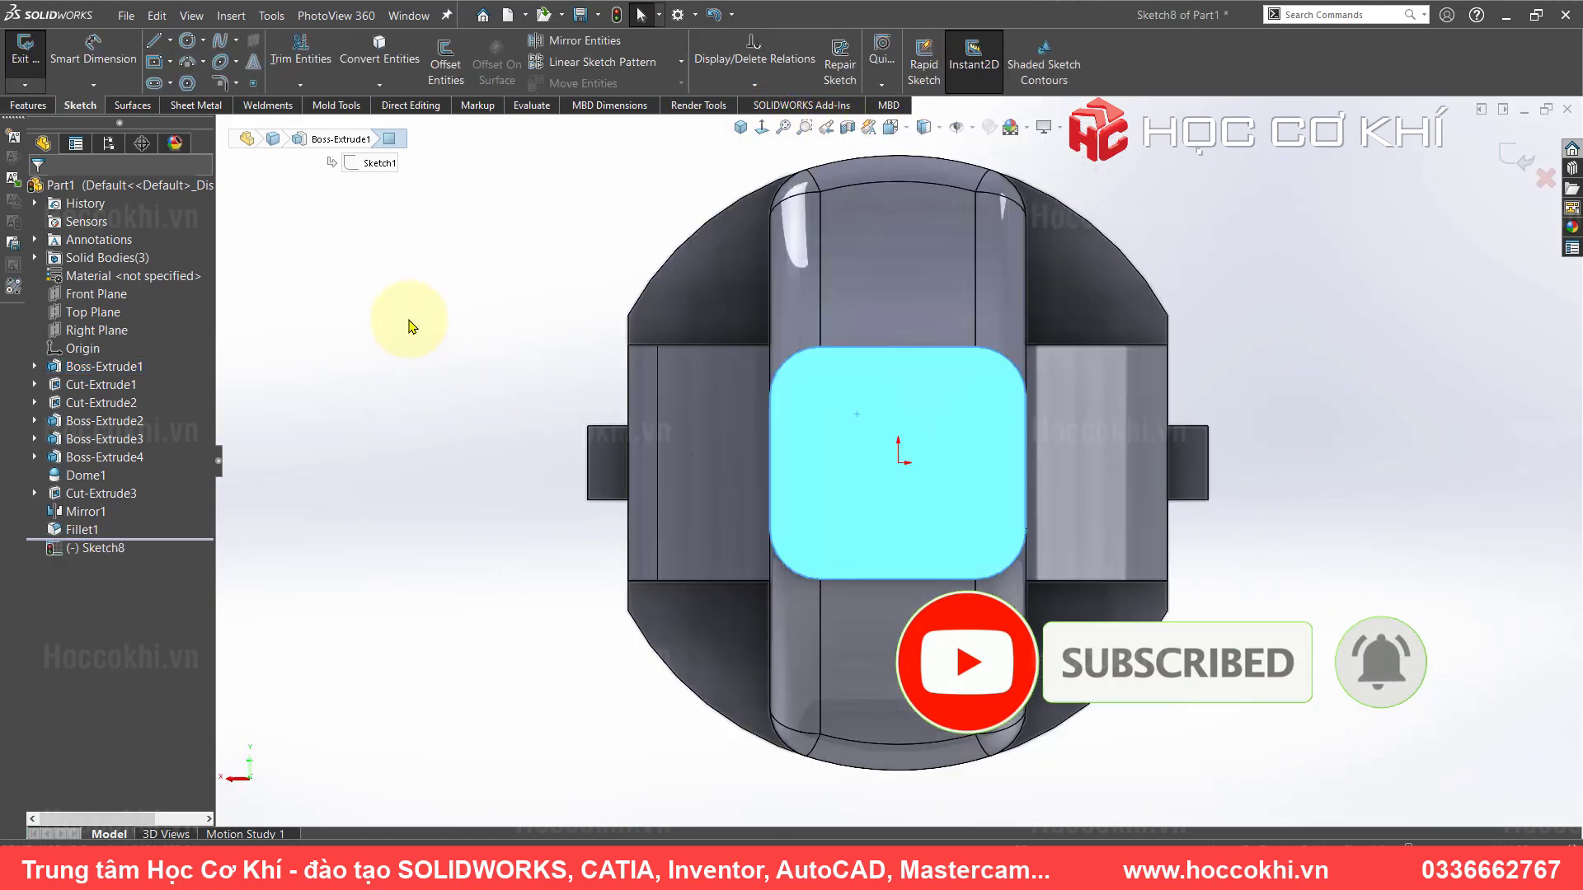
left_click(413, 339)
right_click_drag(410, 350, 324, 442)
left_click(100, 250)
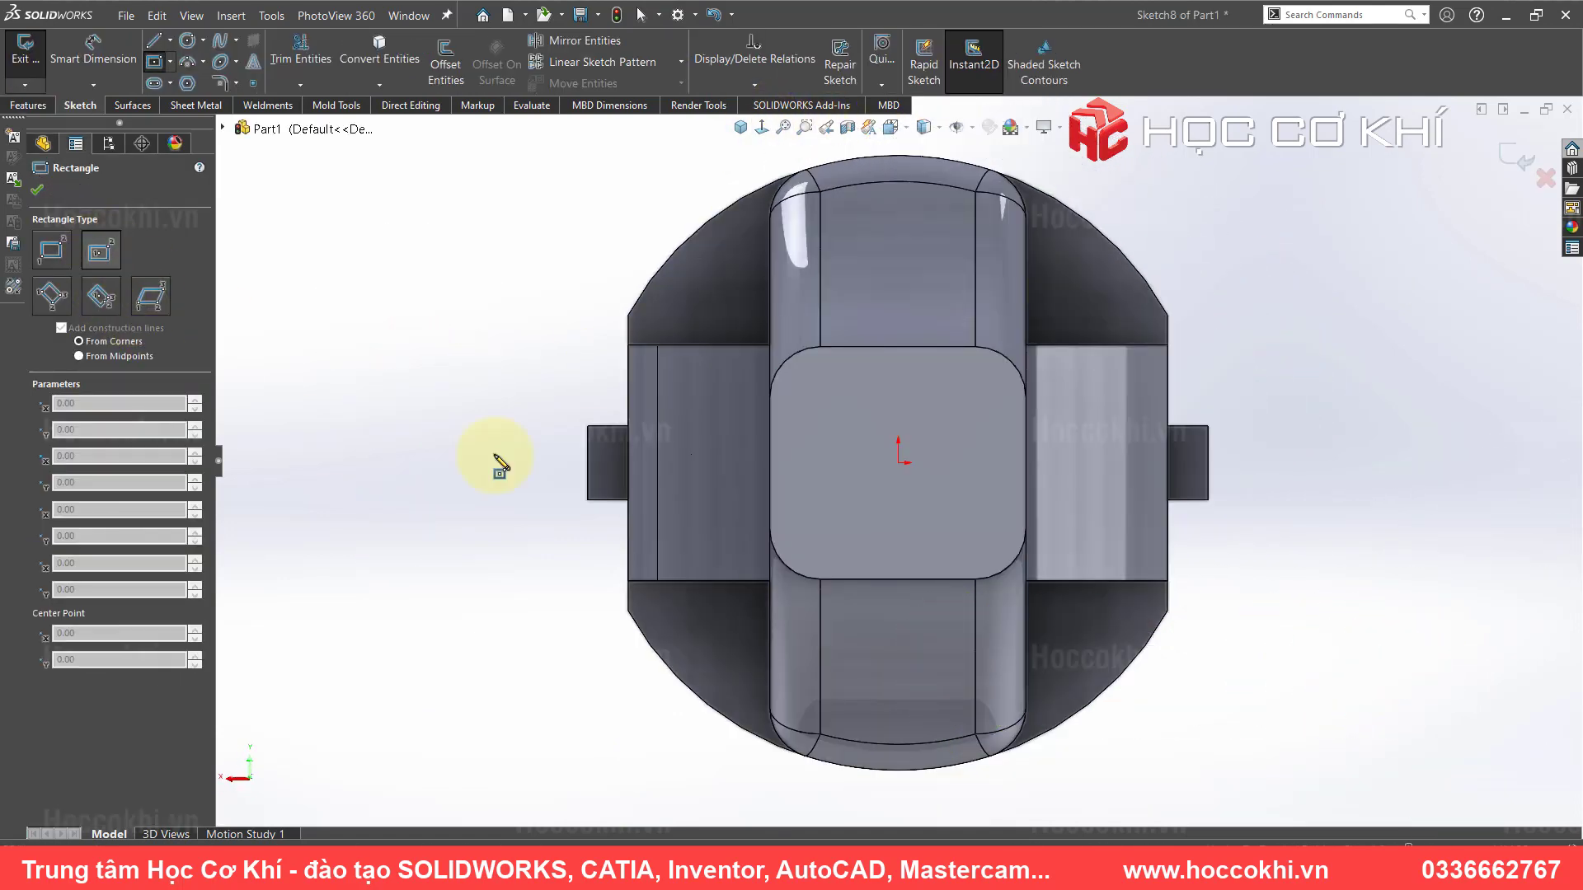
left_click(898, 462)
left_click(741, 314)
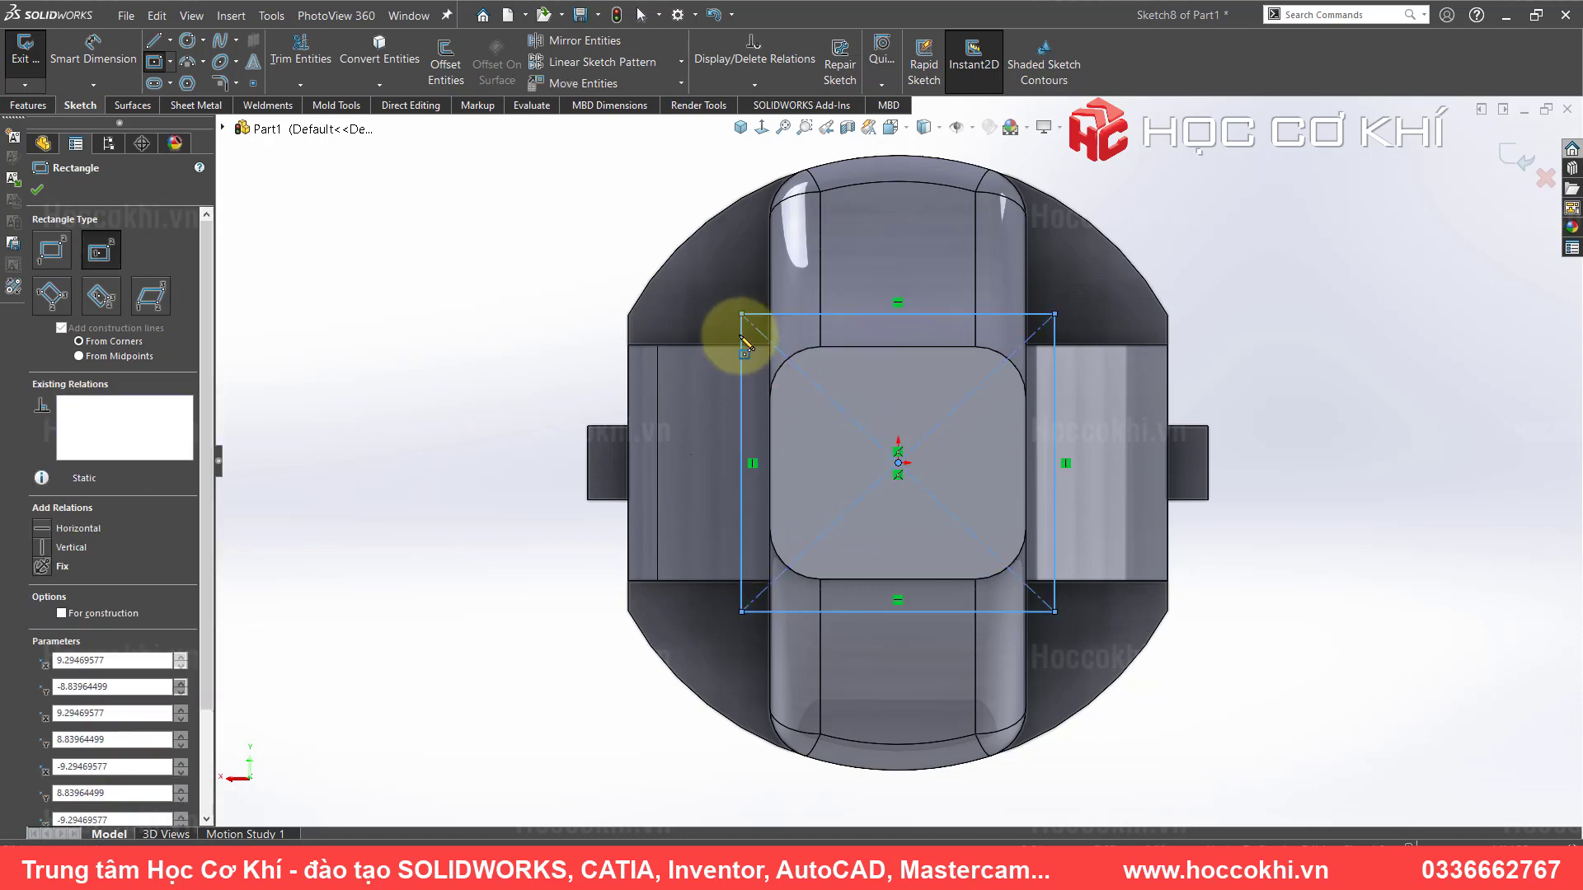
key("Escape")
- Make the rectangle's top and left sides equal and dimension the top line 17 mm
left_click(854, 314)
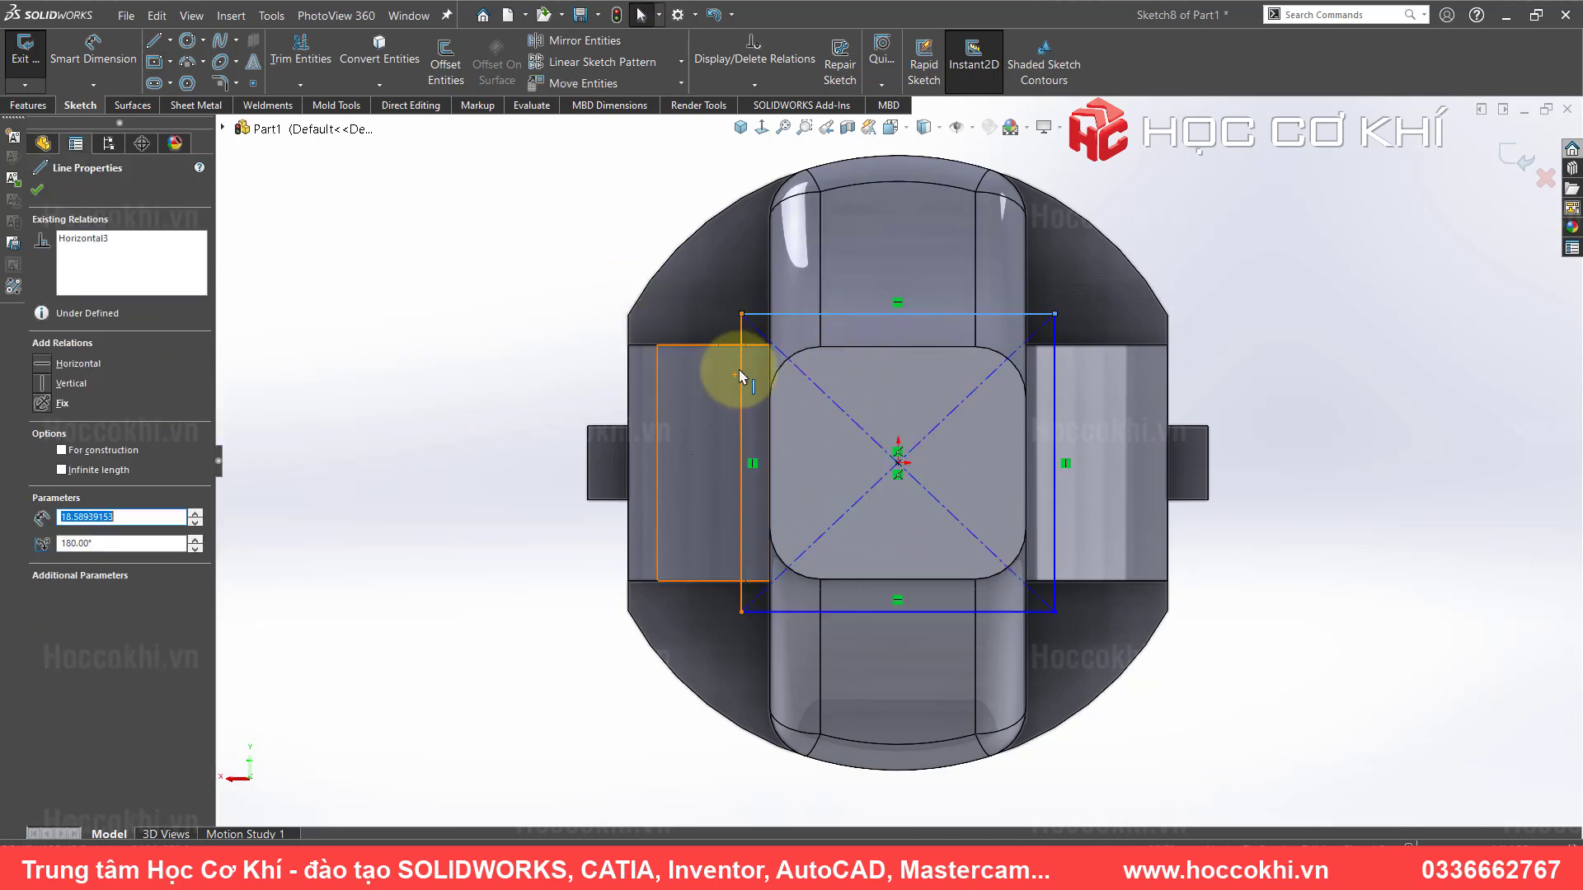
left_click(740, 370, "ctrl")
left_click(913, 299)
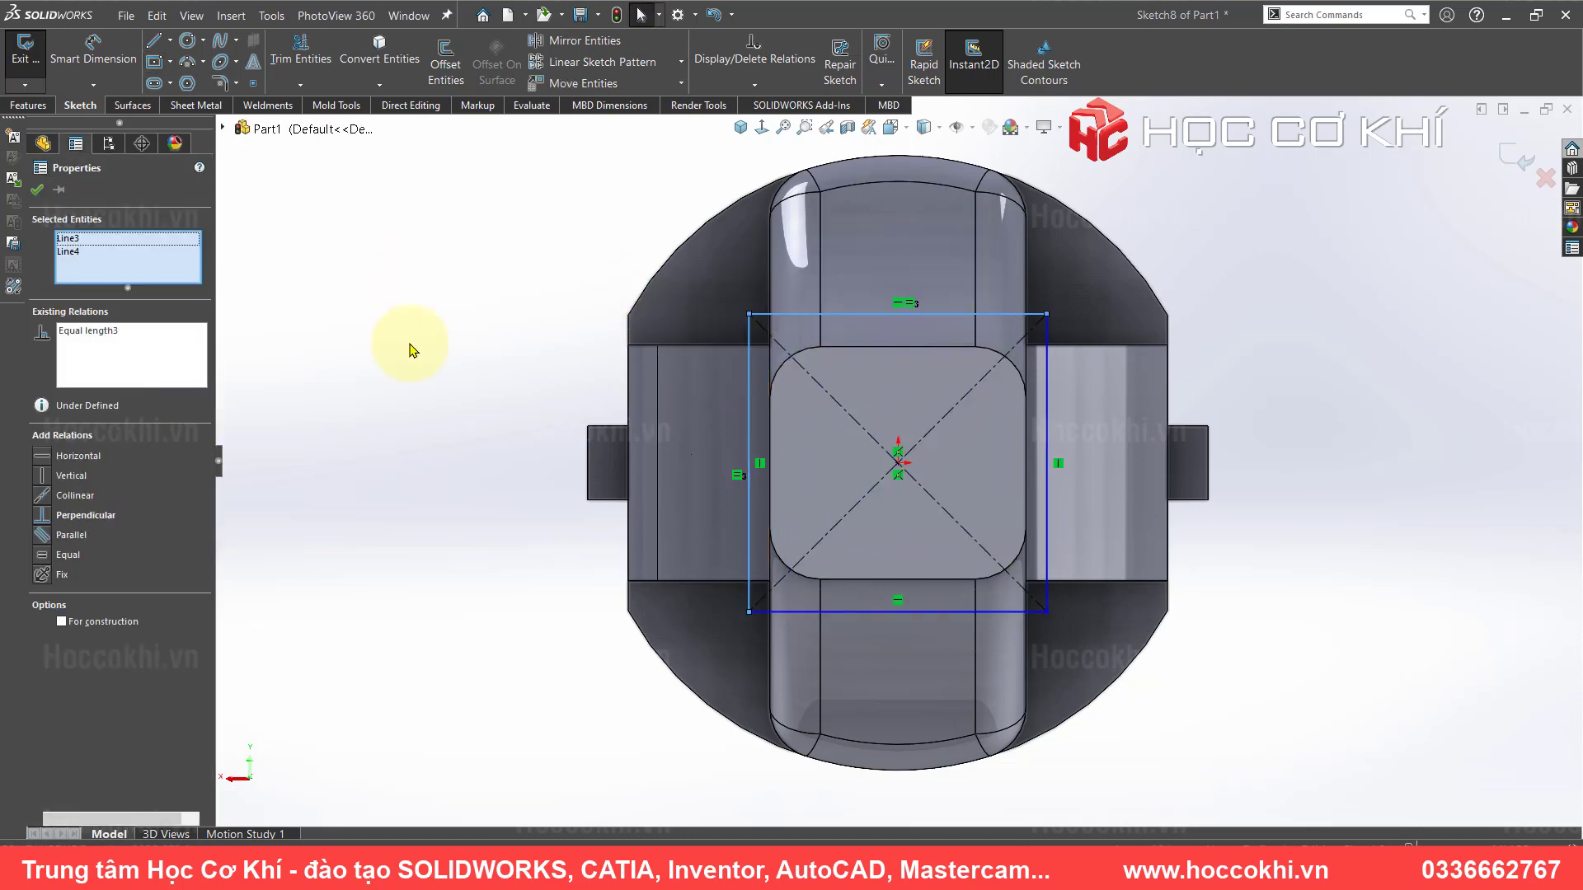
left_click(410, 339)
left_click(870, 299)
key("d")
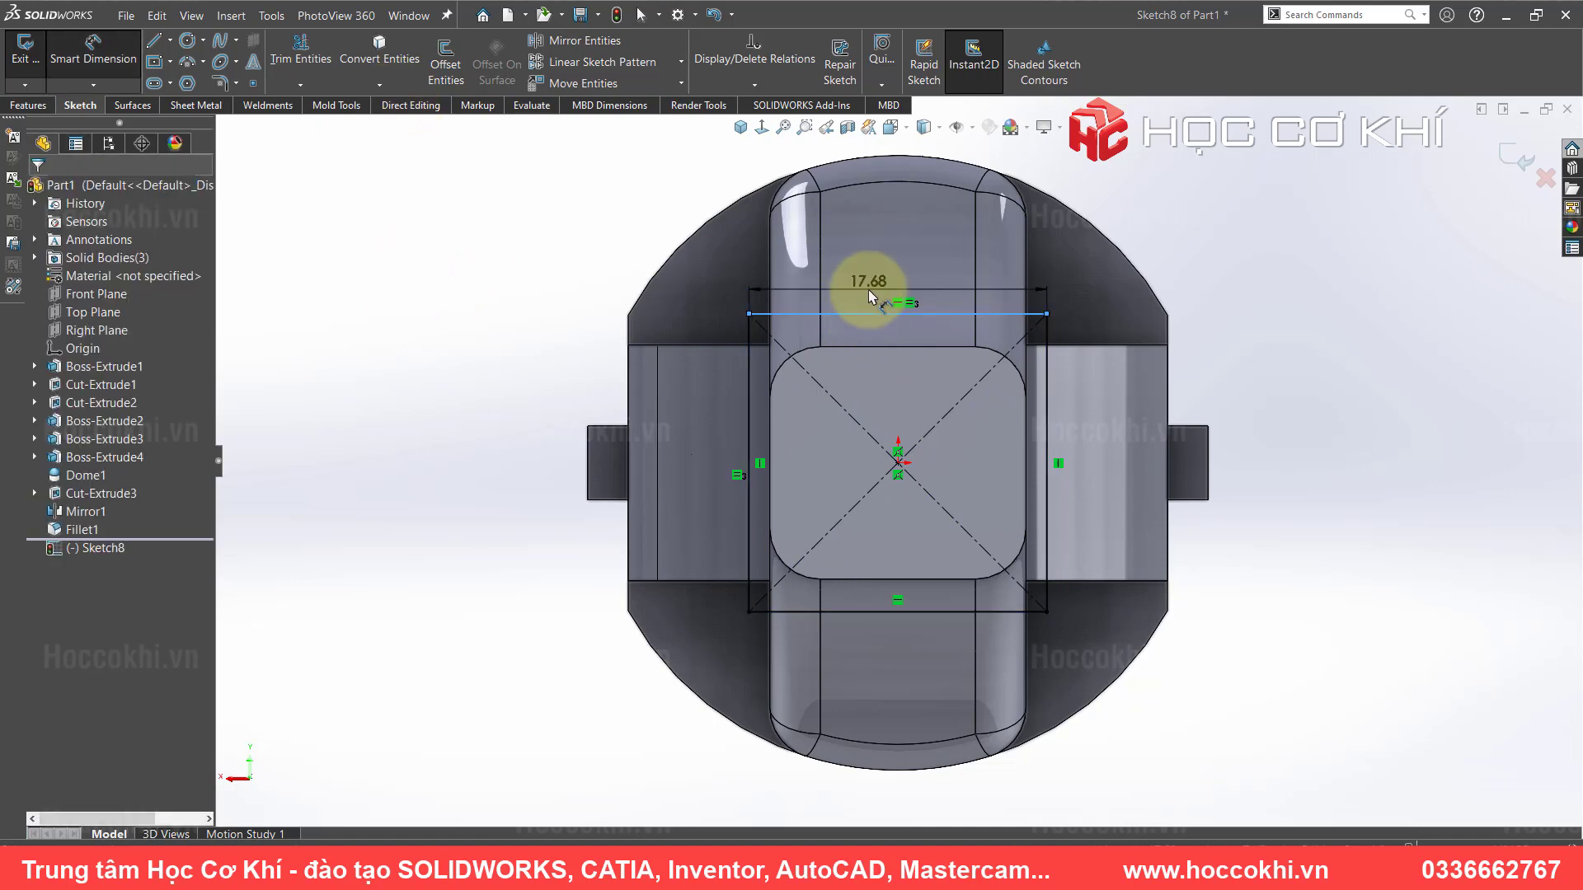
left_click(868, 295)
- Check sizes against the reference drawing's circular front view, then face the square sketch again
key("alt+Tab")
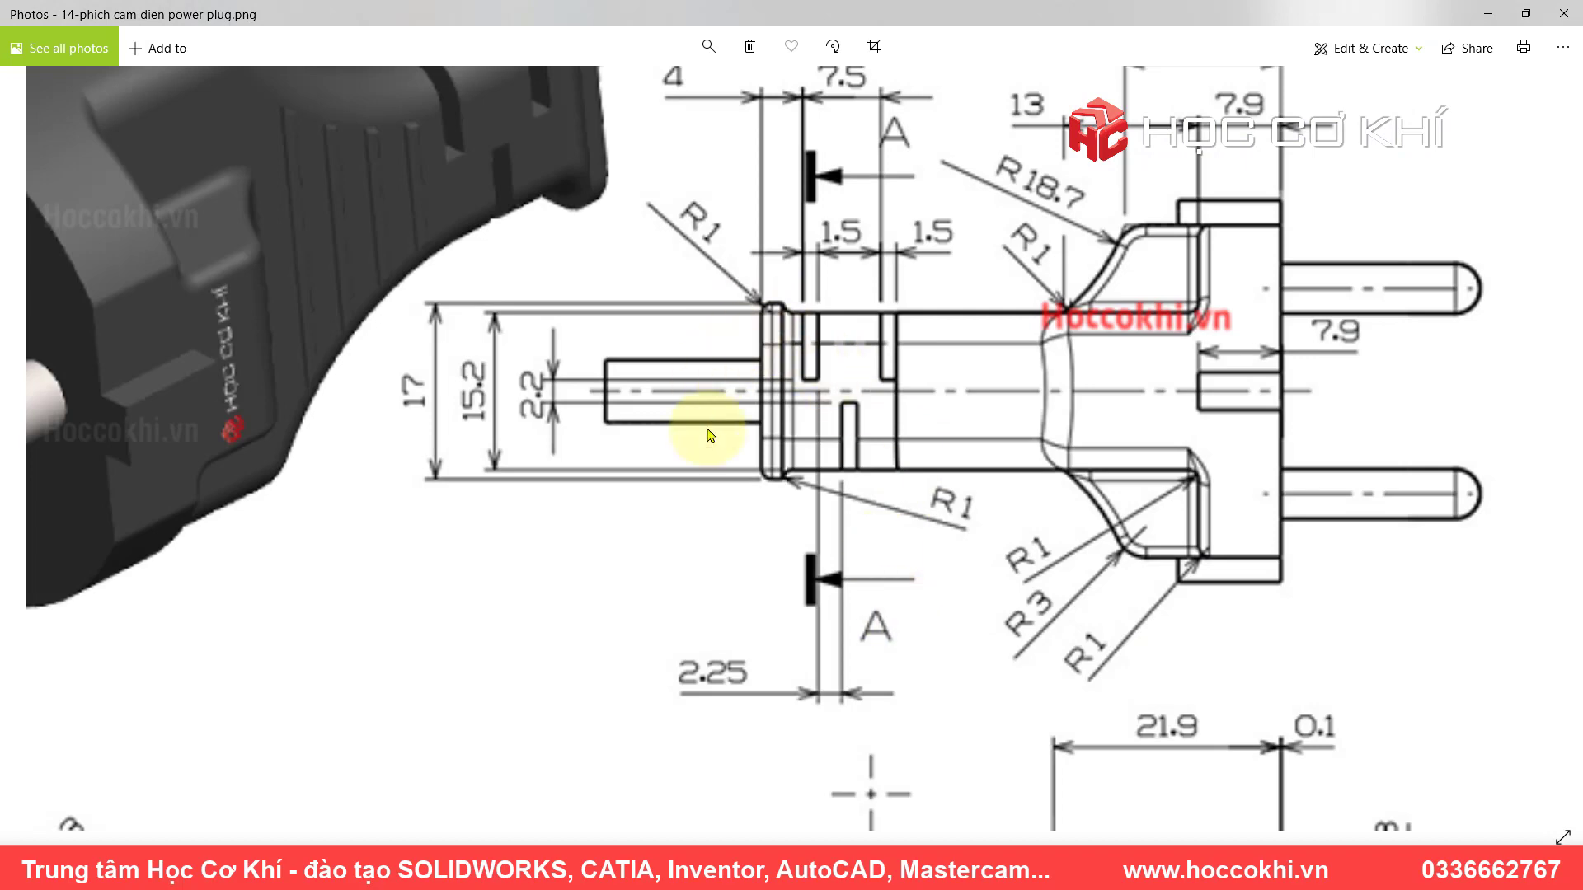
scroll(711, 435, "down", 5)
scroll(833, 594, "down", 3)
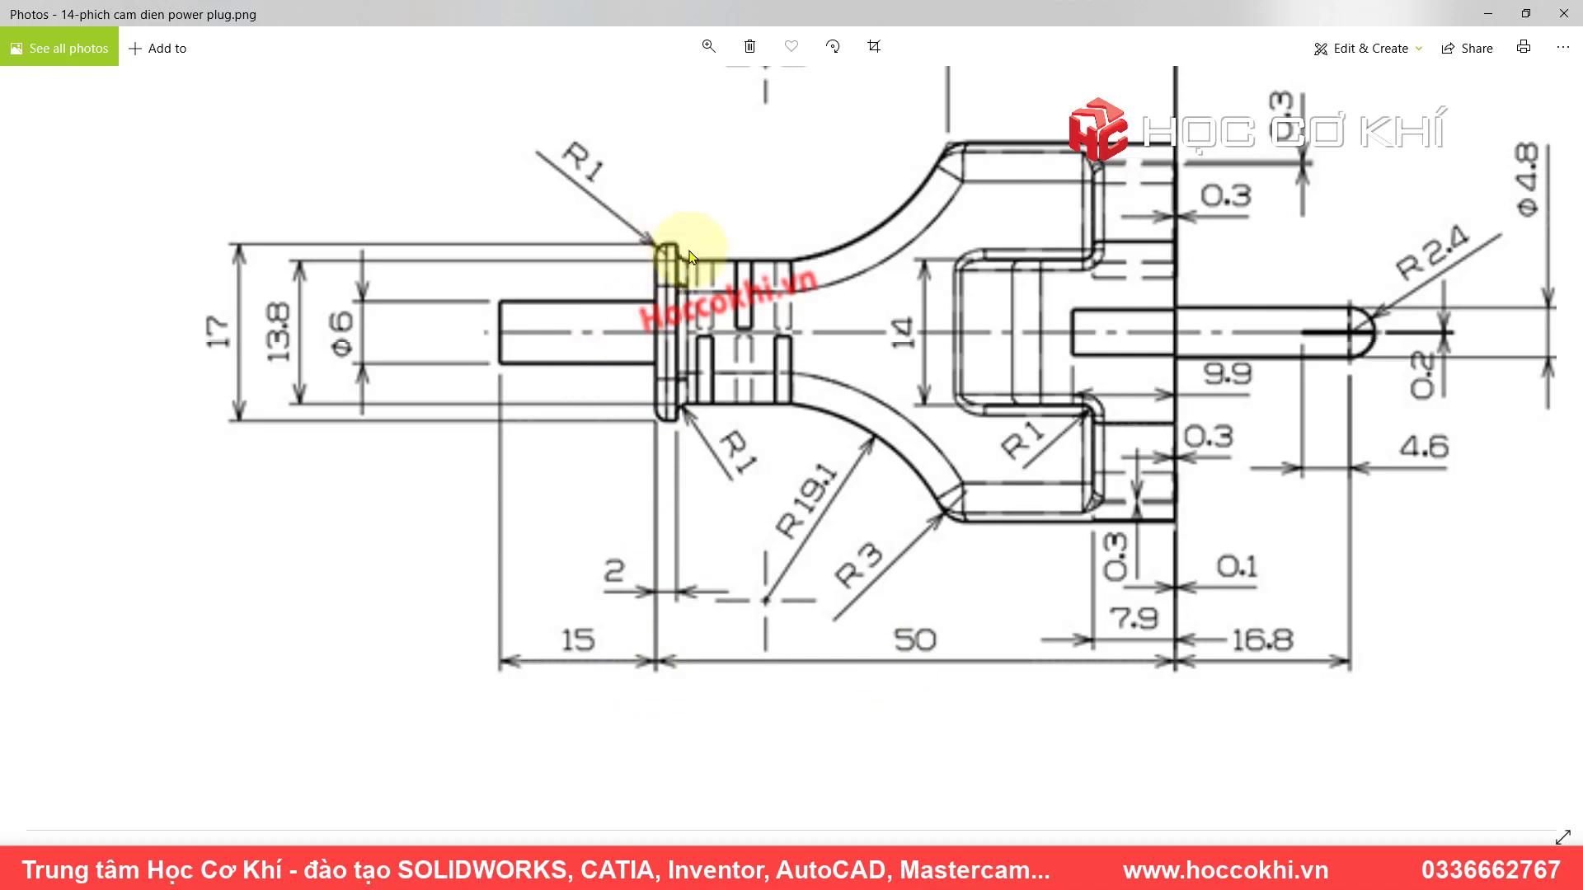
key("alt+Tab")
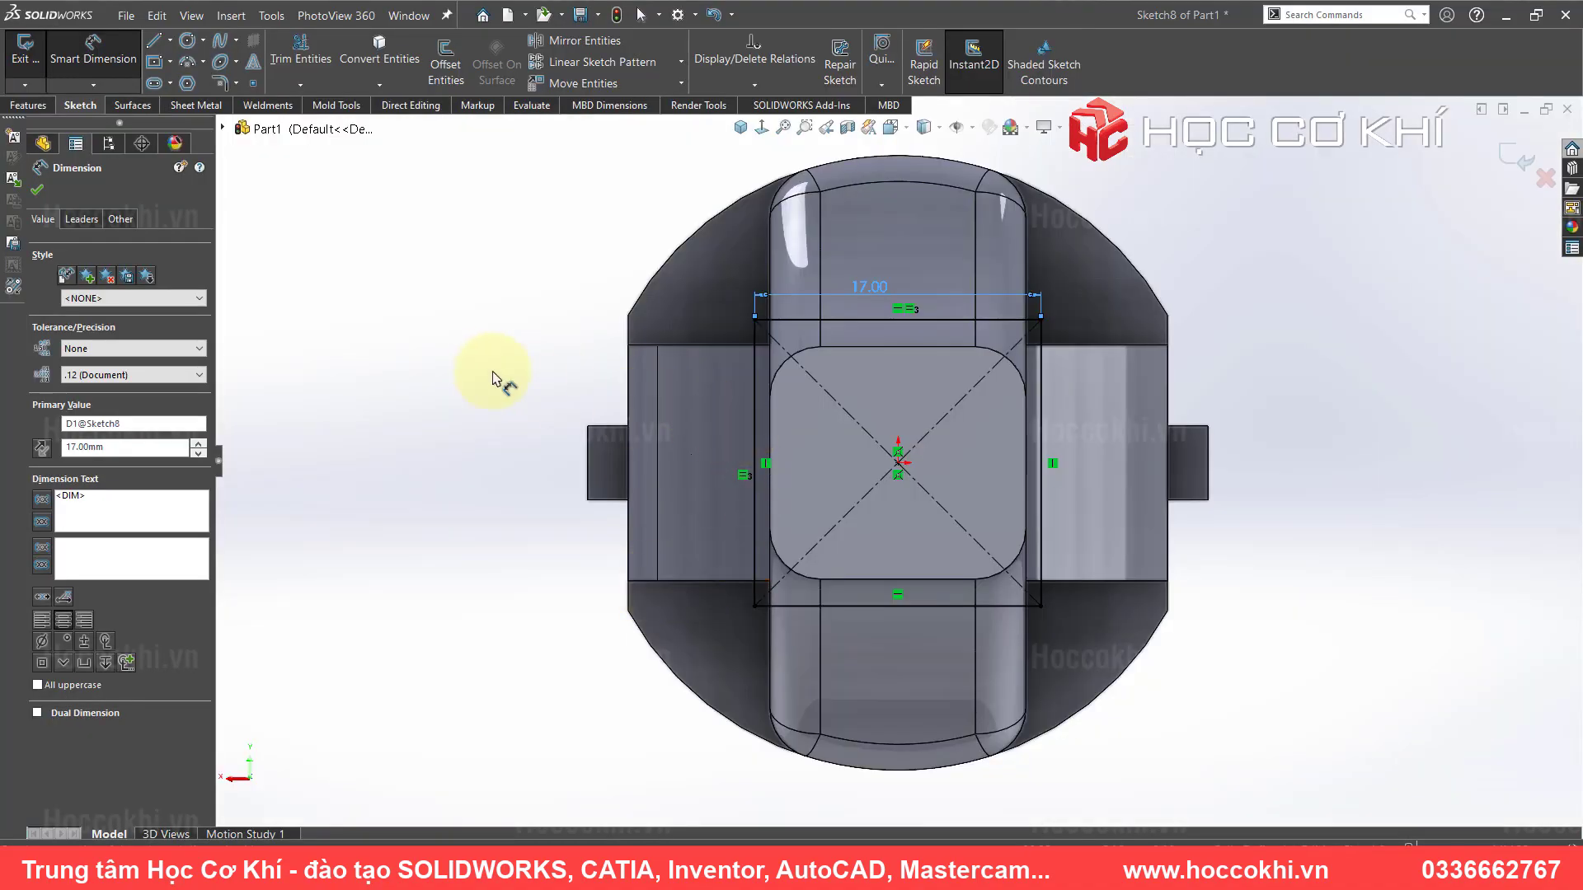
mouse_move(674, 480)
middle_mouse_down()
mouse_move(805, 477)
mouse_move(890, 530)
mouse_move(876, 601)
mouse_move(777, 437)
mouse_move(696, 505)
middle_mouse_up()
key("alt+Tab")
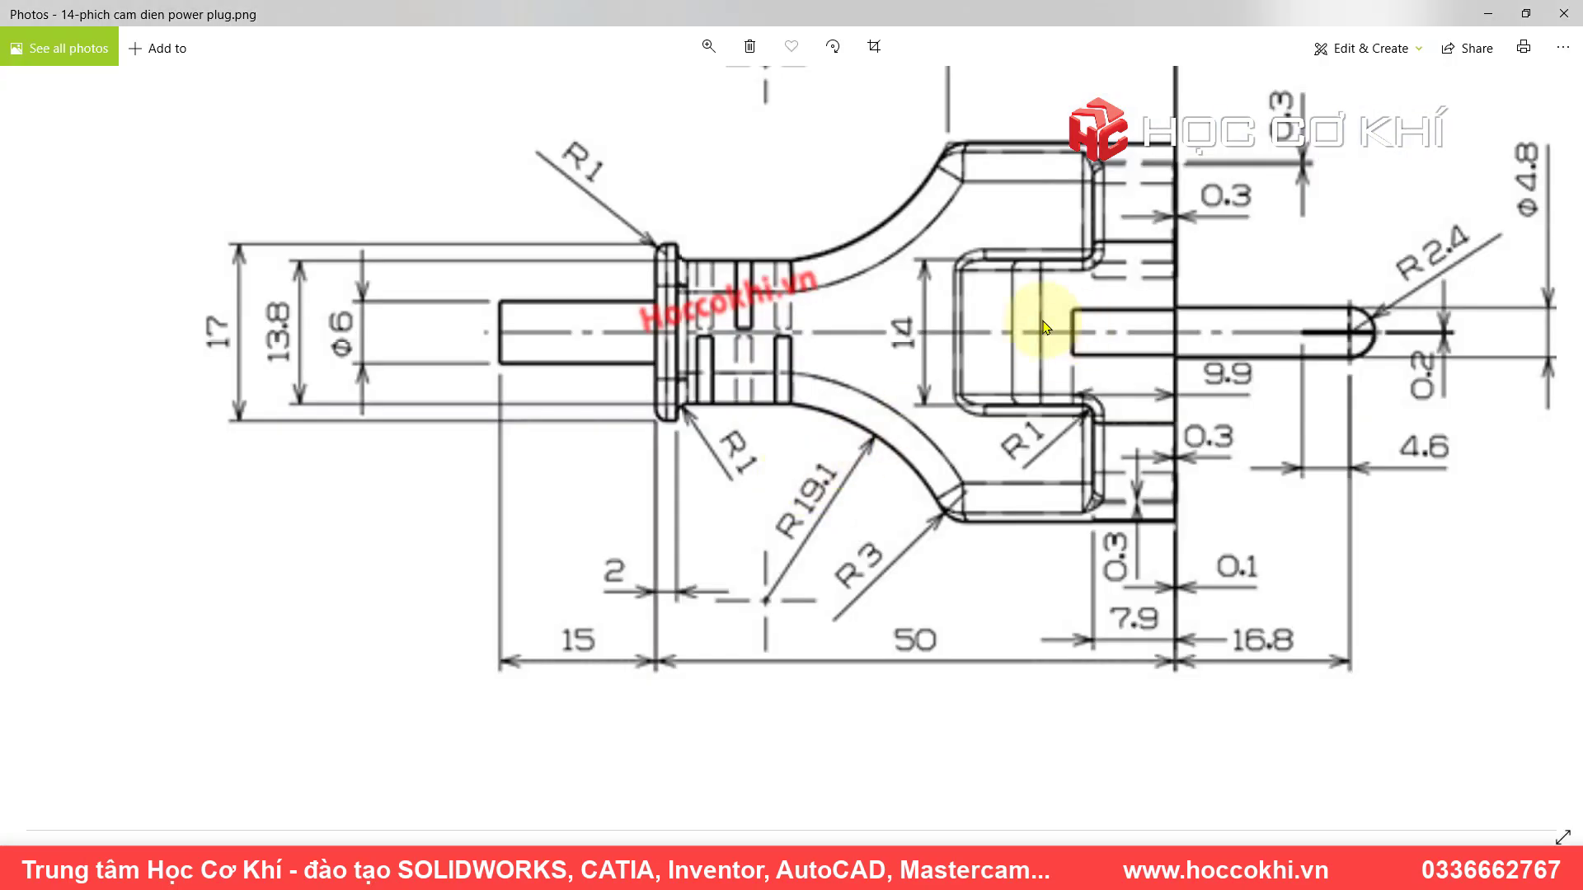
left_click_drag(681, 264, 653, 681)
mouse_move(431, 502)
left_mouse_down()
mouse_move(629, 519)
mouse_move(780, 474)
mouse_move(753, 474)
left_mouse_up()
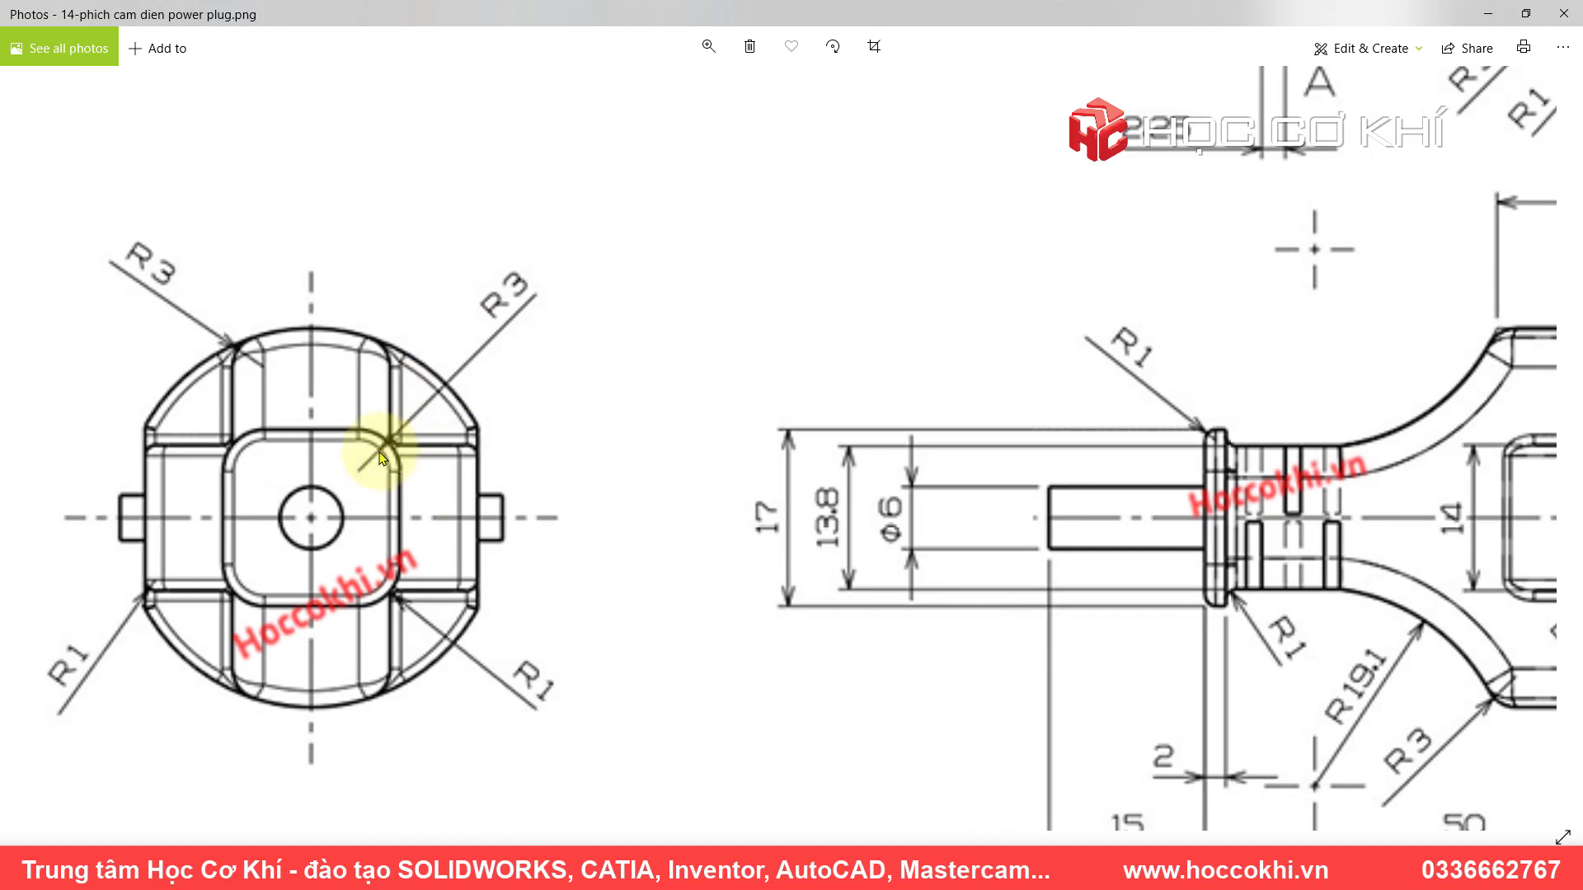
key("alt+Tab")
left_click(761, 128)
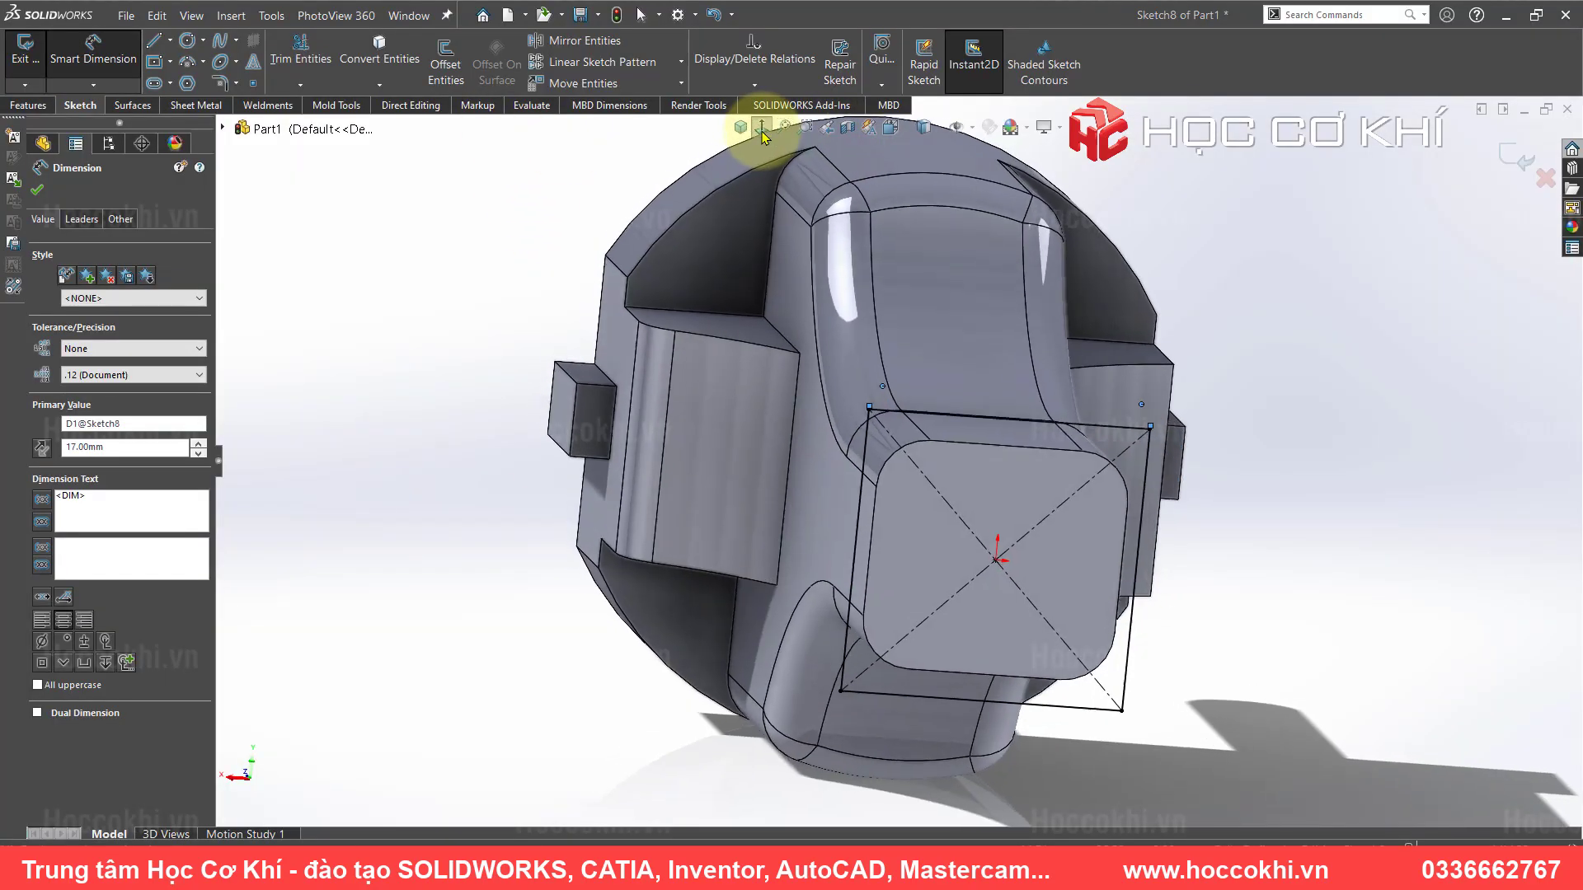
key("Escape")
left_click(220, 83)
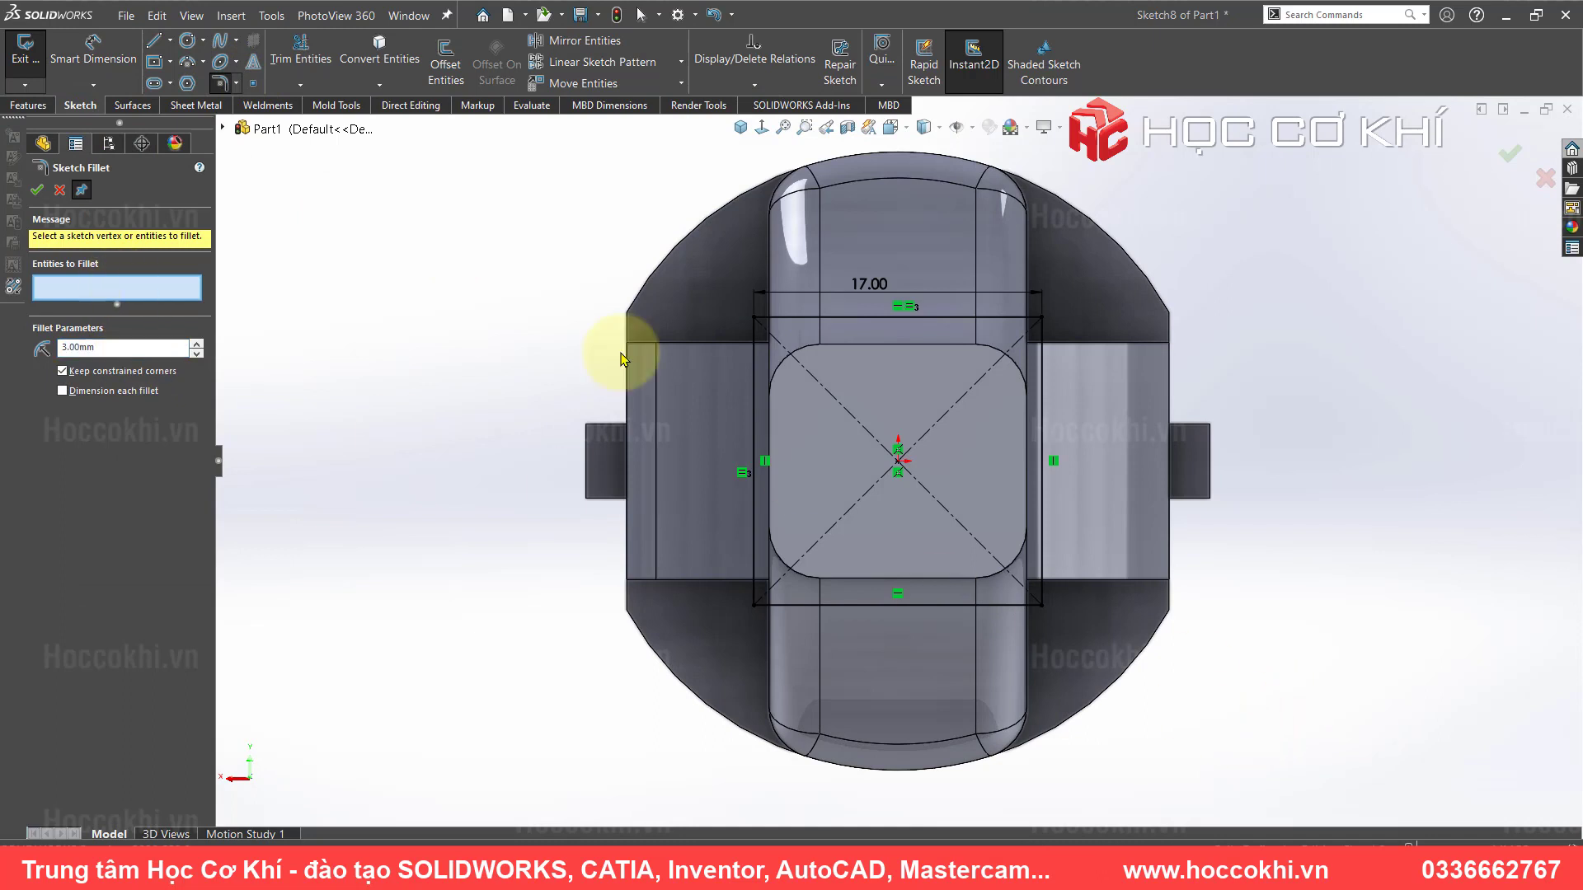
- Round all four corners of the 17 mm square with 3 mm sketch fillets
key("ctrl+a")
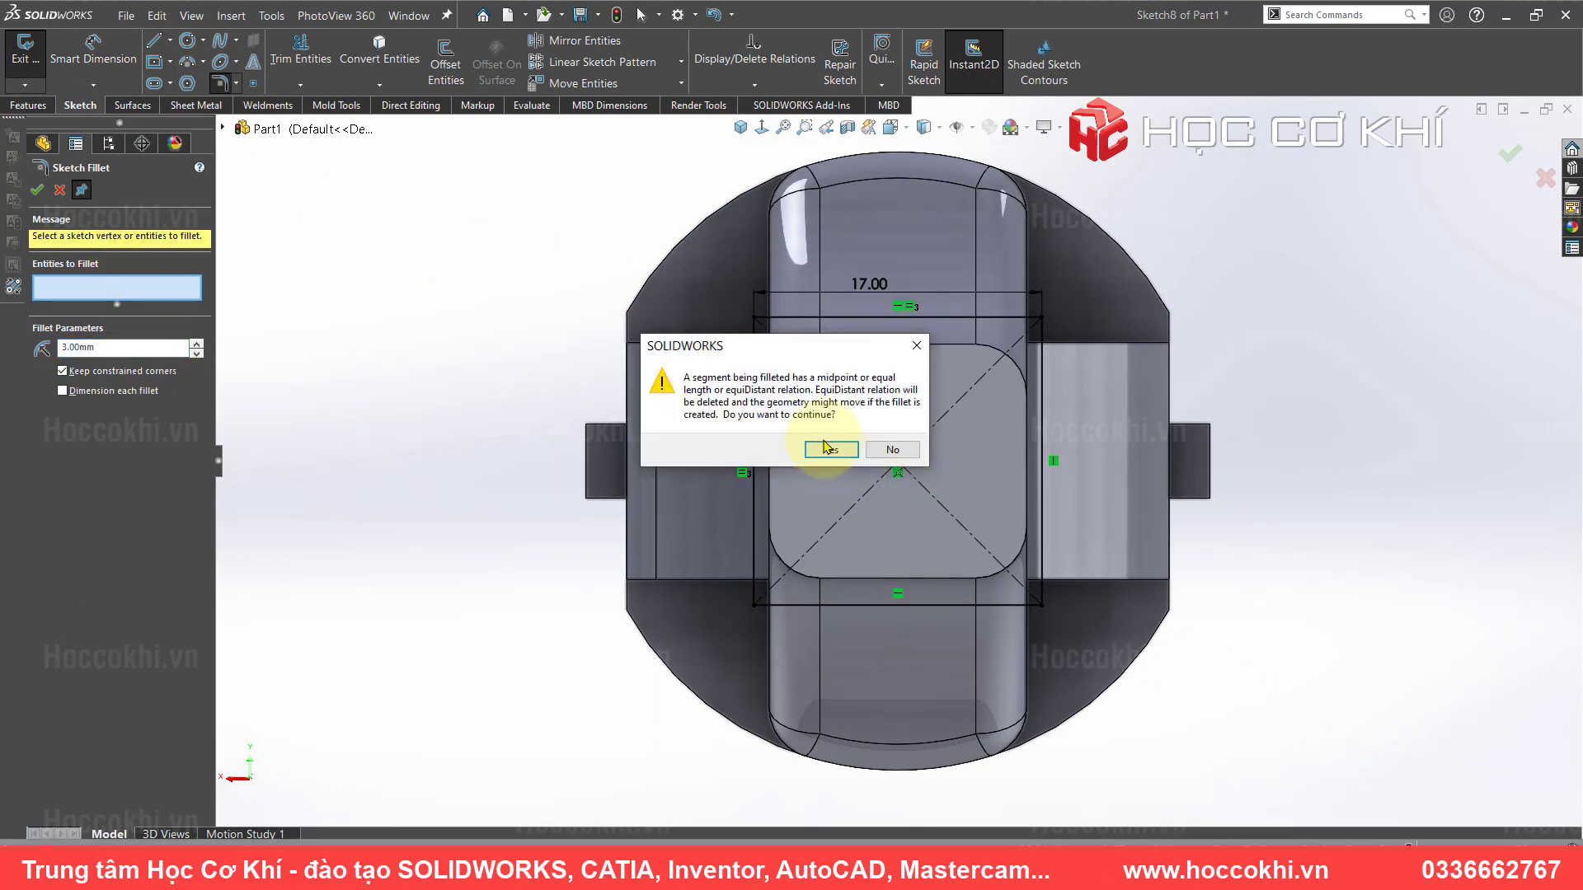
left_click(822, 446)
left_click(821, 454)
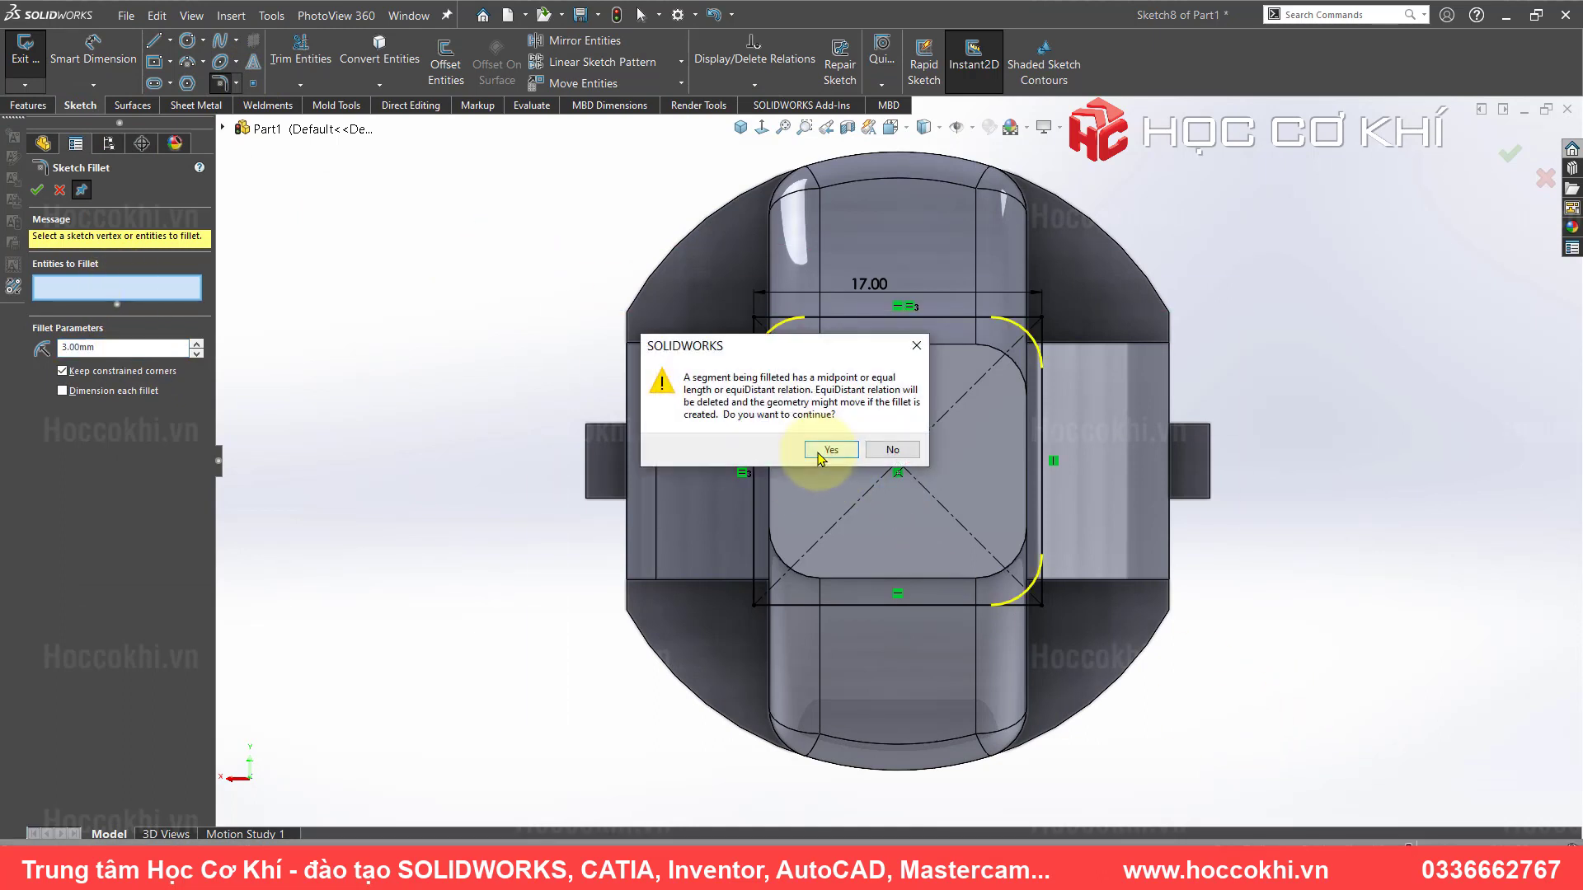
left_click(820, 451)
left_click(37, 190)
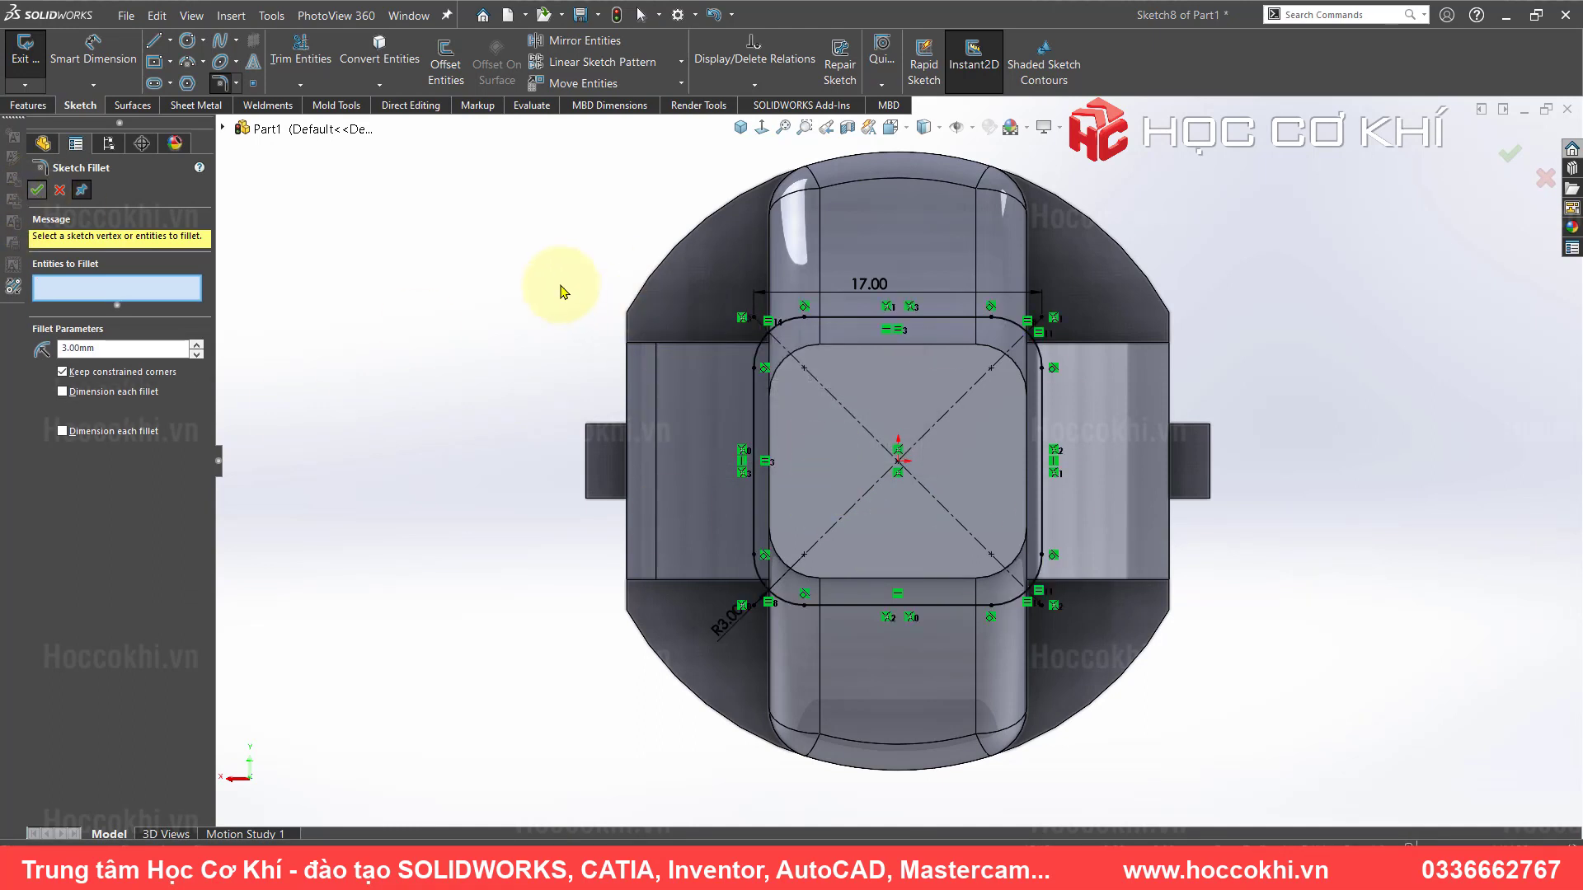
left_click(26, 105)
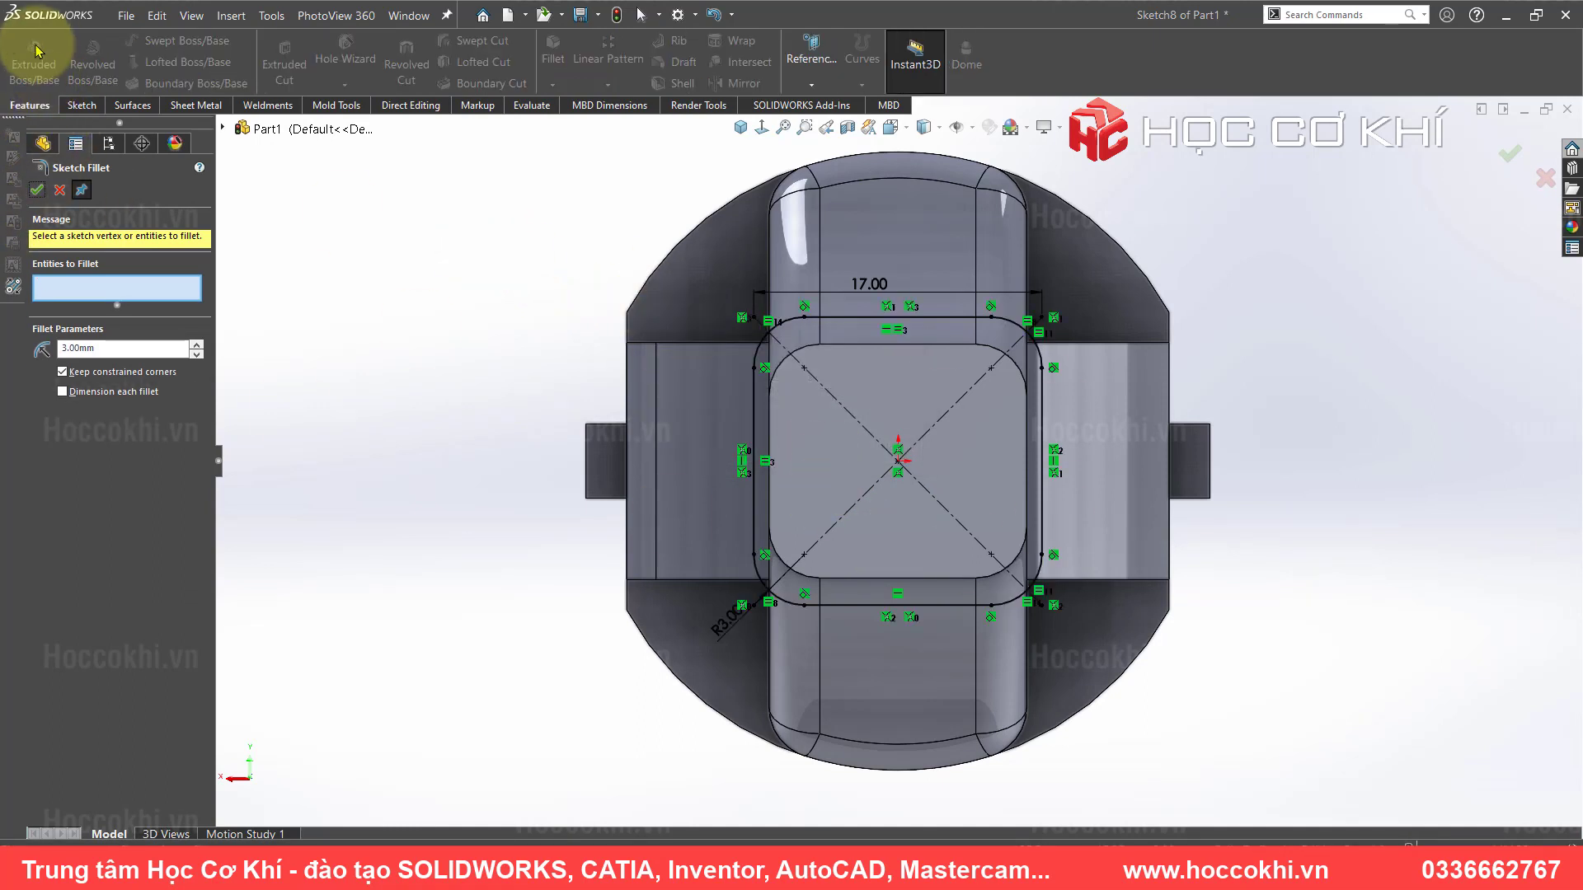
- Extrude the rounded square in reverse back over the neck as a 16.80 mm end collar
left_click(37, 189)
left_click(34, 63)
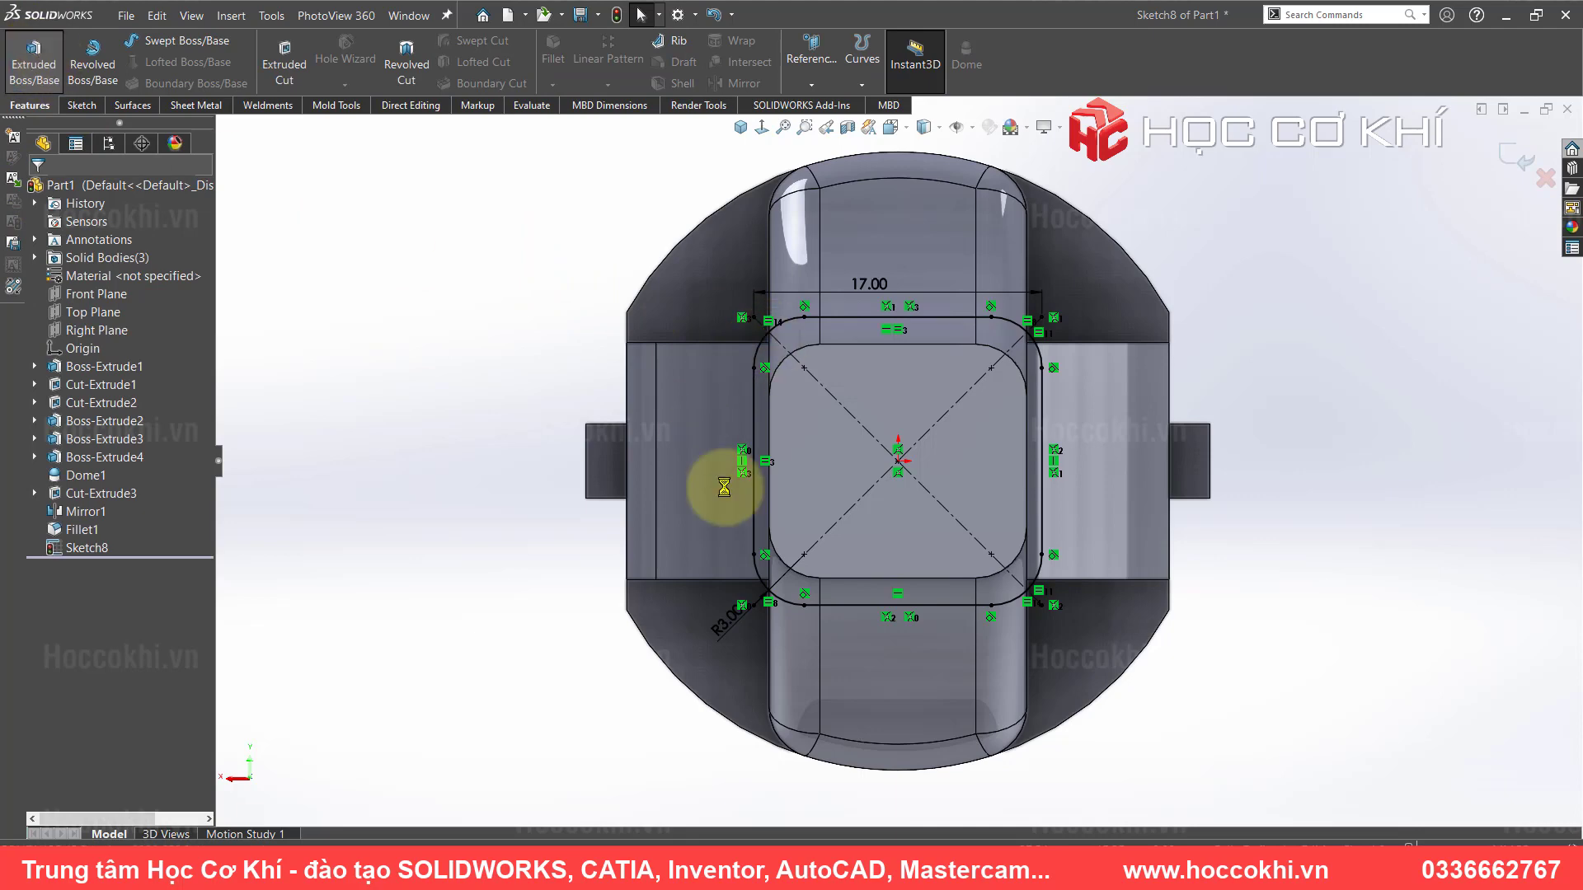
middle_click_drag(982, 523, 1148, 547)
key("f")
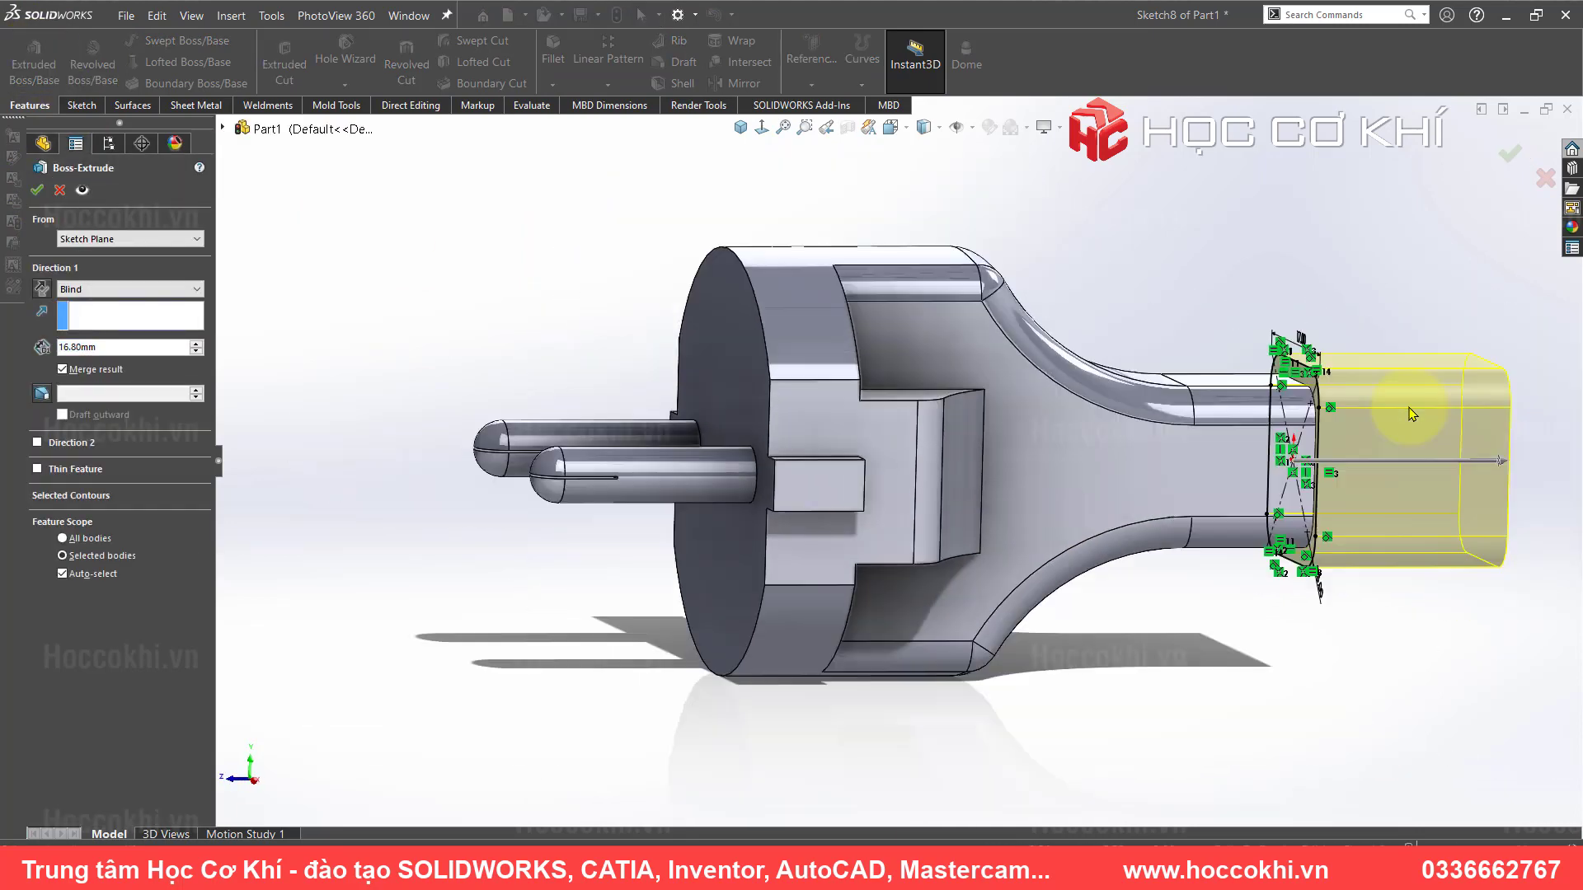
left_click(42, 289)
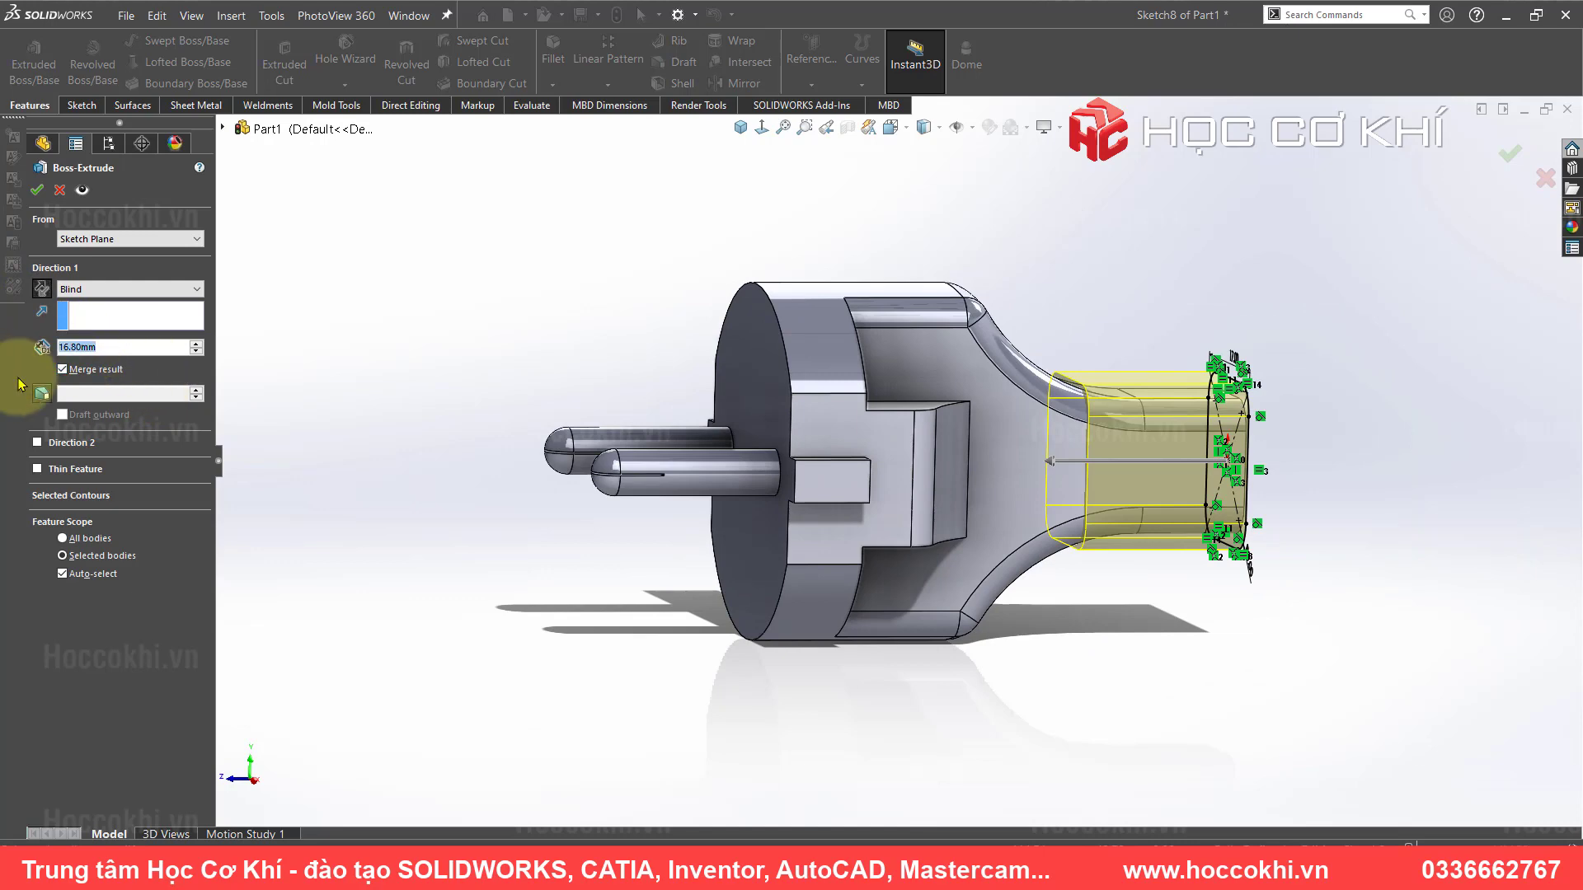
type("5")
left_click(37, 189)
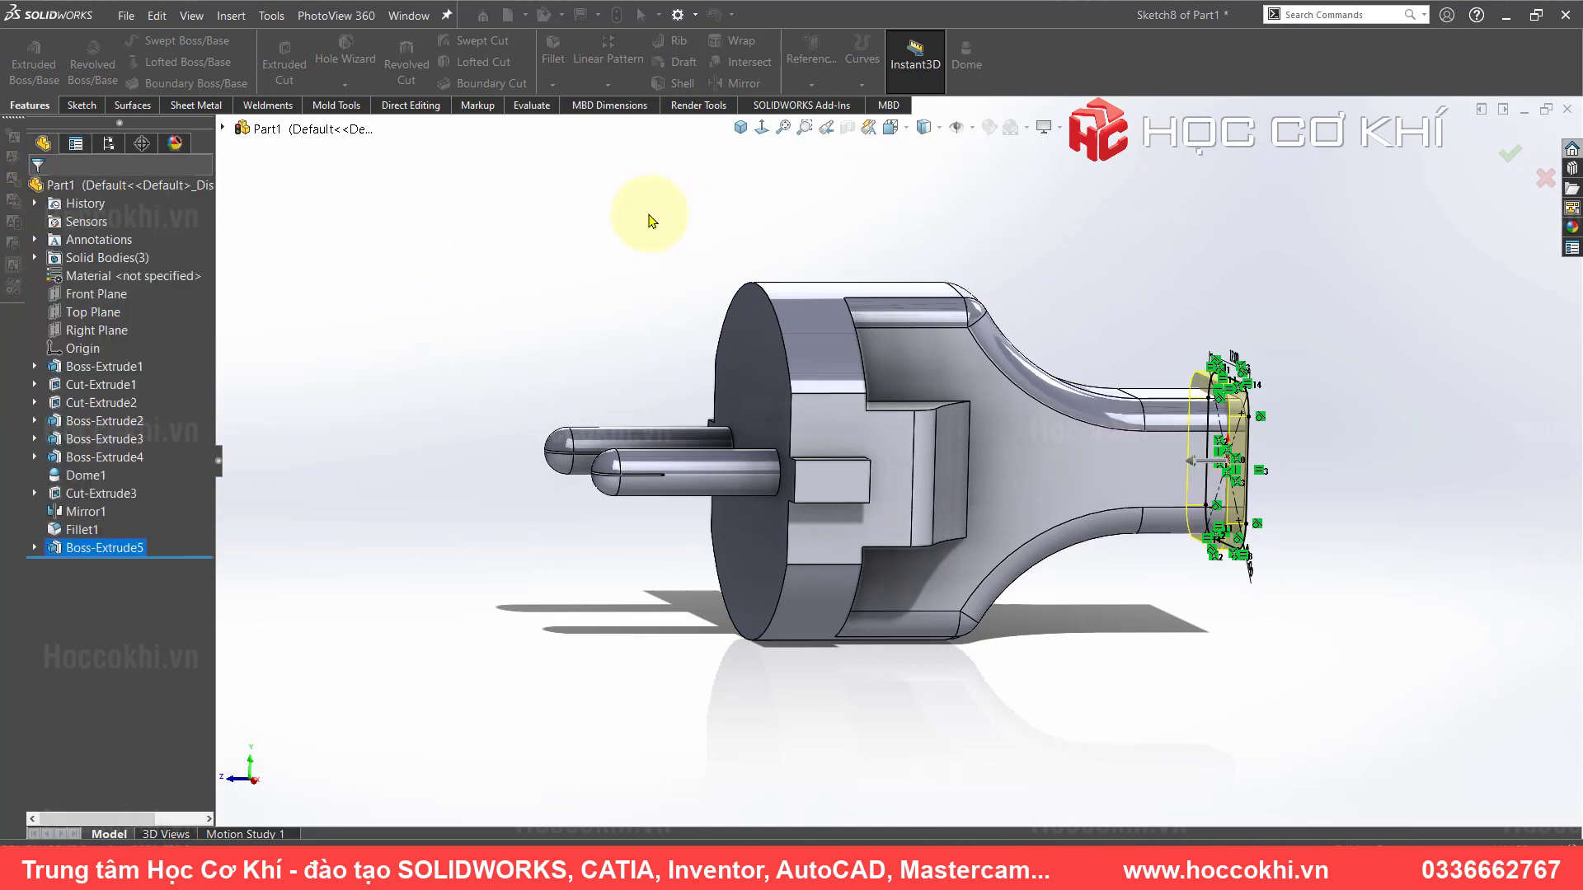
scroll(1183, 452, "down", 2)
scroll(1060, 431, "down", 3)
scroll(1068, 476, "down", 2)
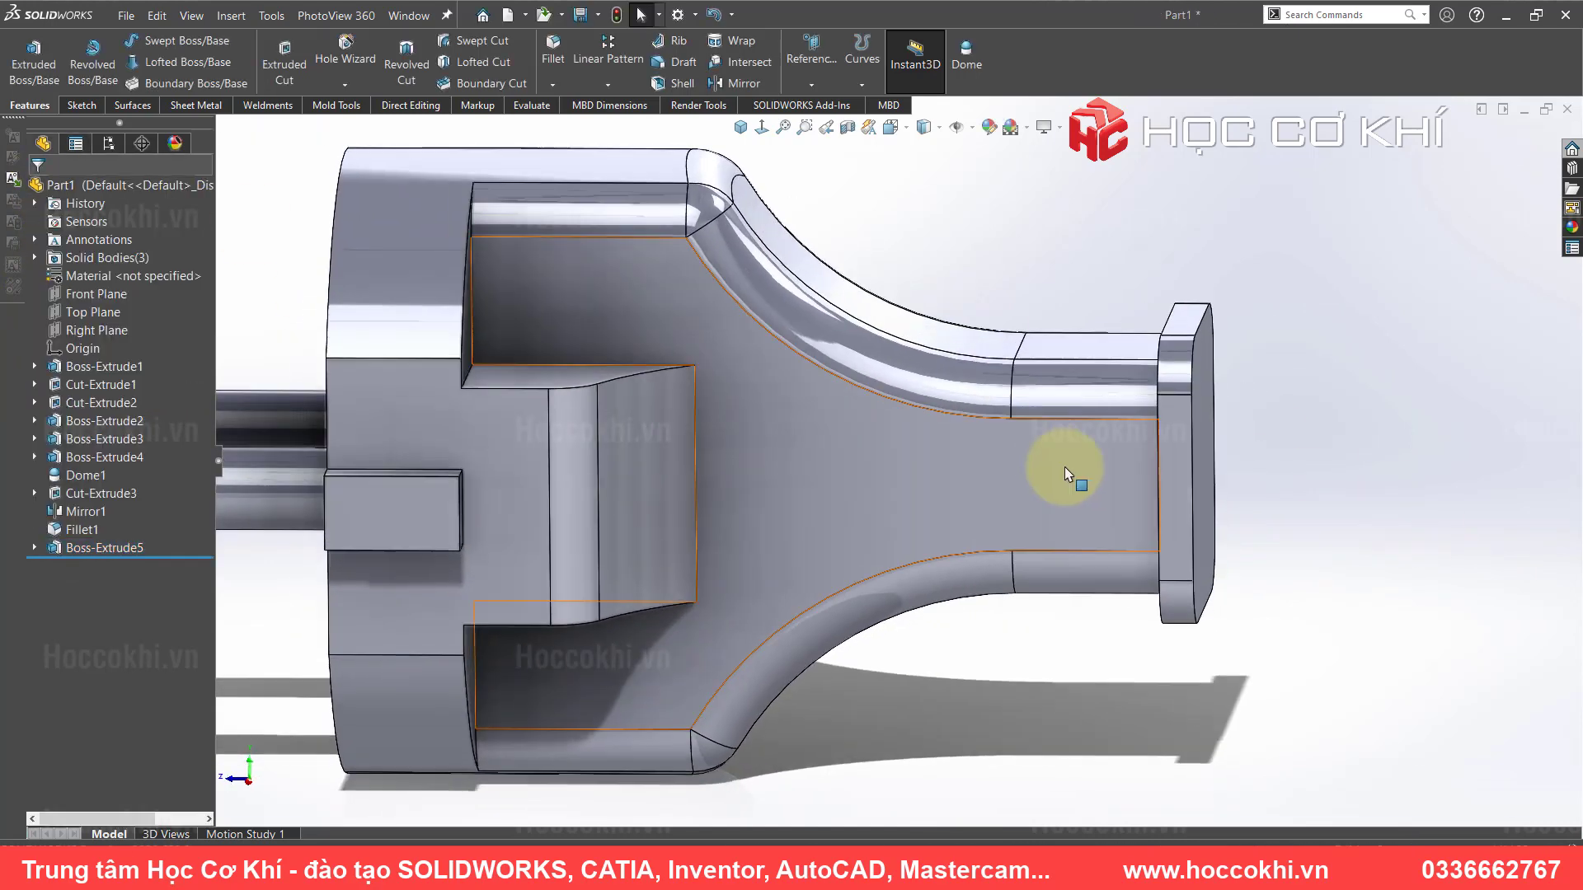
- Scroll the reference drawing to the side view showing the 21.9 and 14 dimensions
key("alt+Tab")
scroll(671, 311, "down", 2)
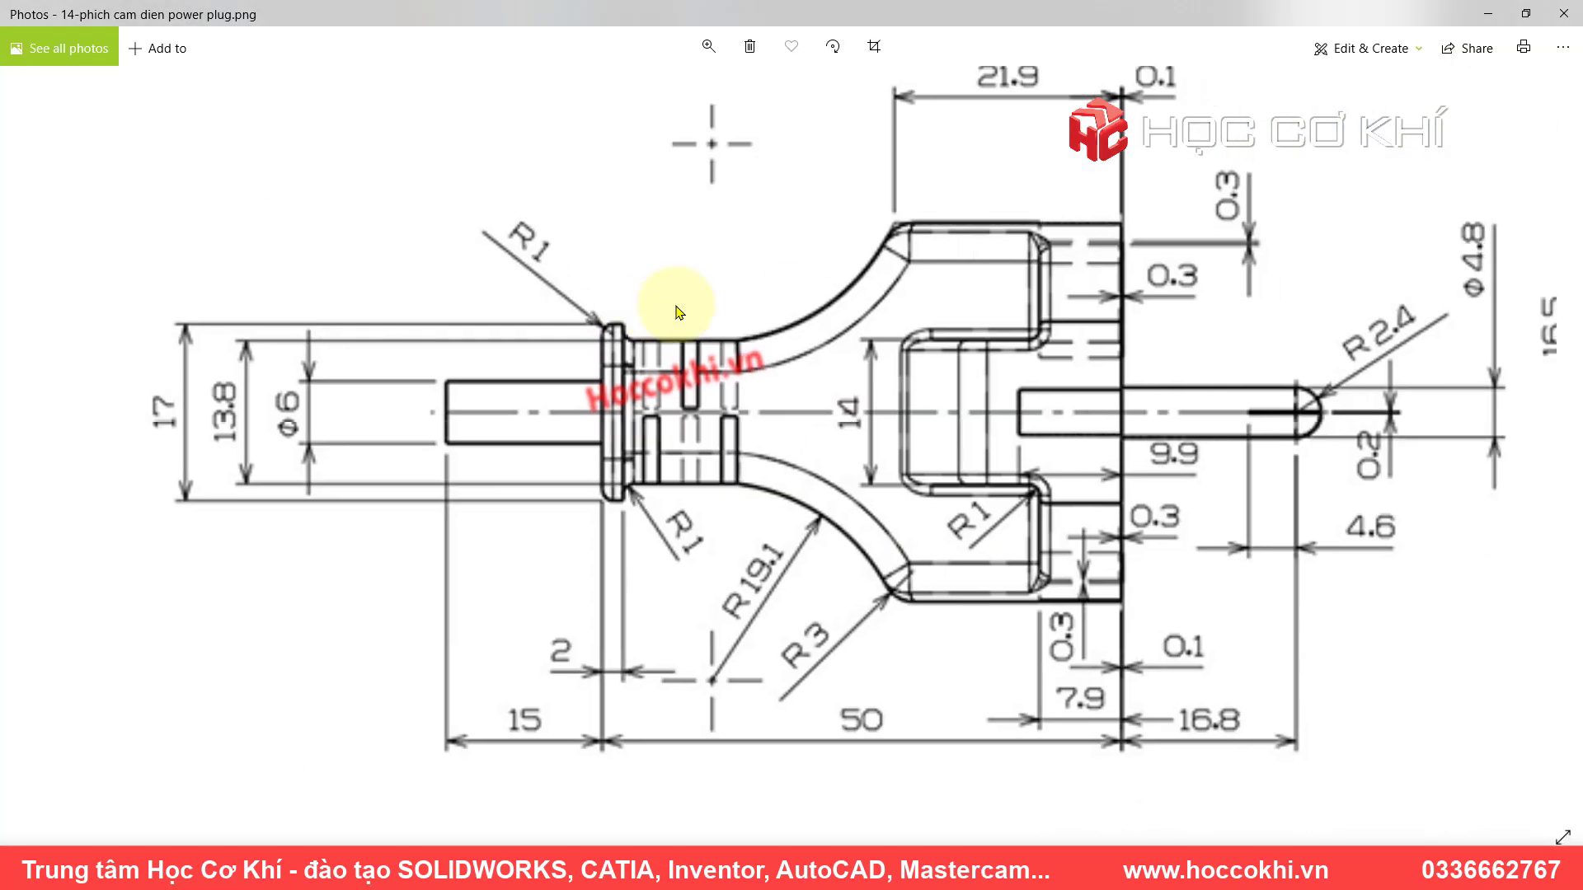
scroll(1165, 441, "up", 2)
scroll(626, 512, "up", 5)
scroll(627, 513, "up", 3)
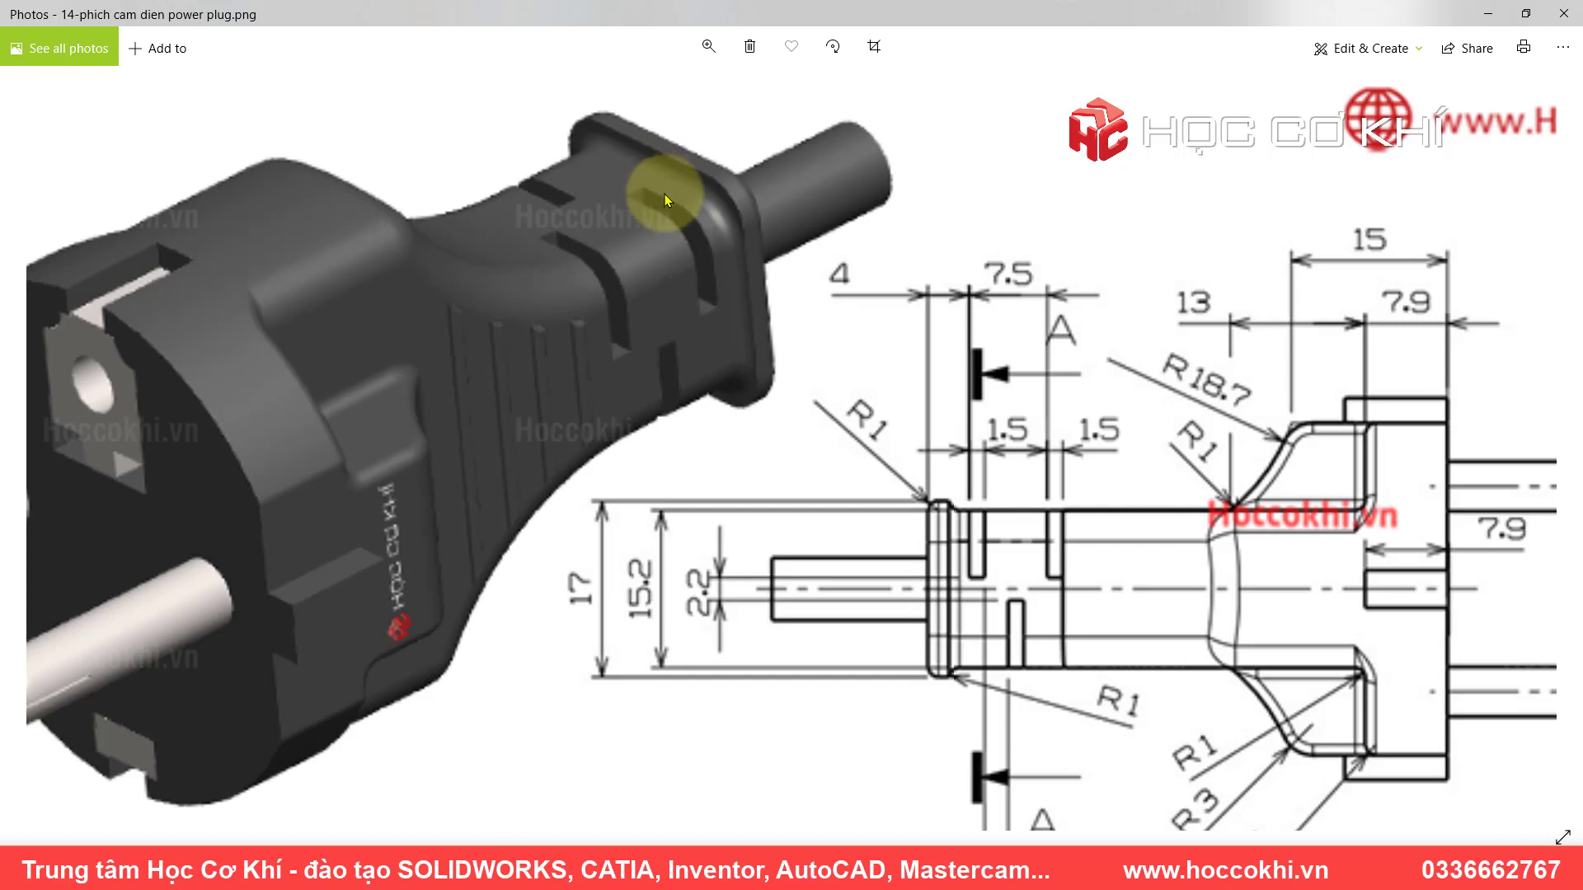
scroll(740, 295, "down", 3)
scroll(646, 258, "down", 2)
scroll(1035, 671, "down", 2)
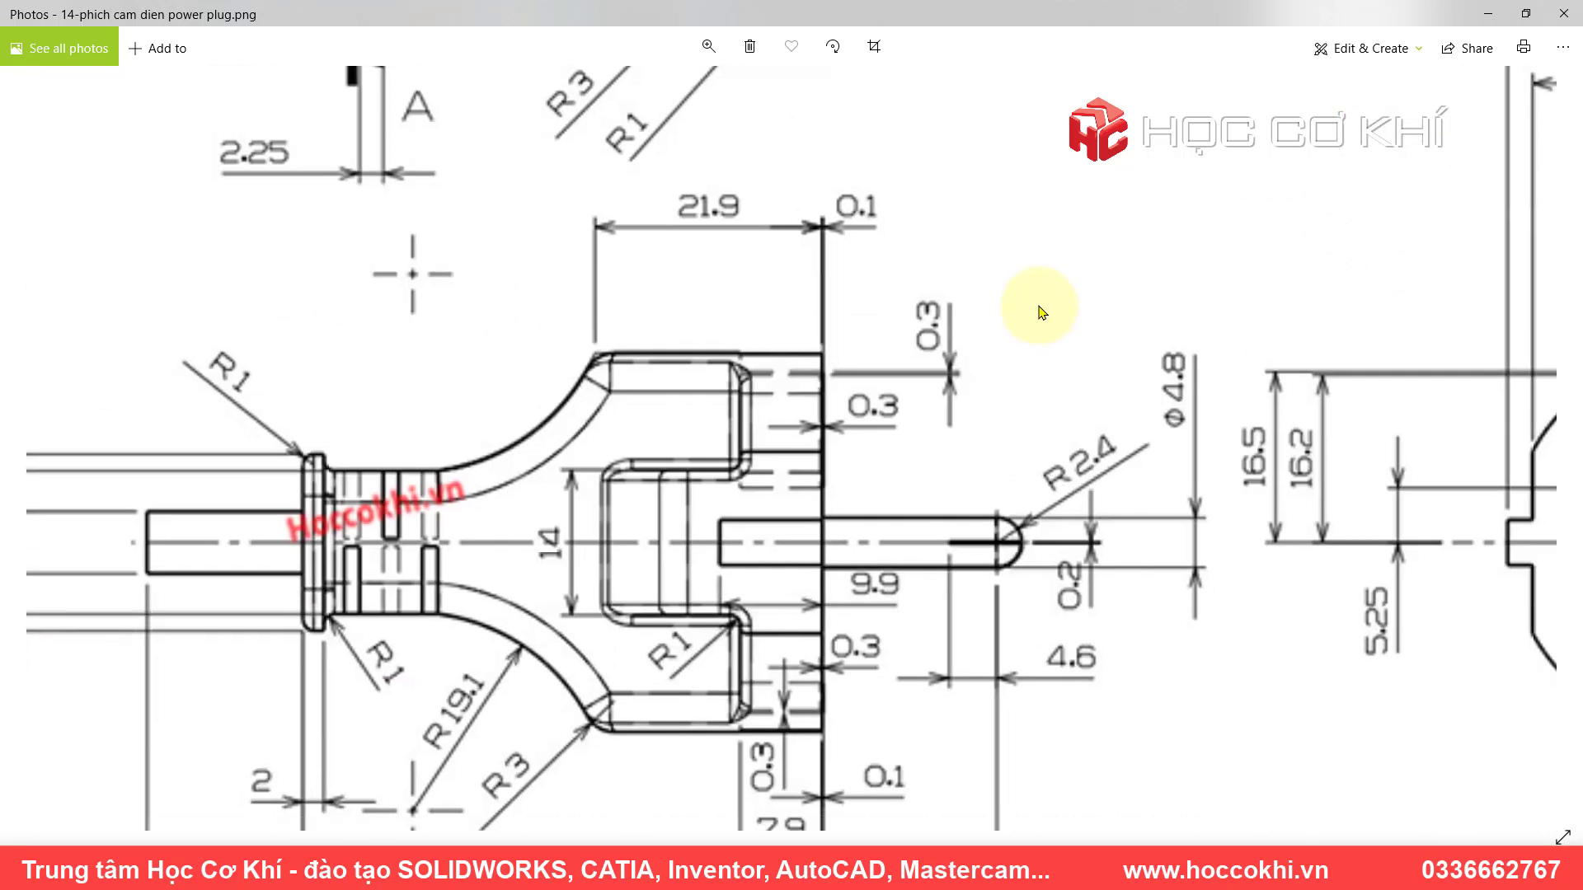
scroll(1396, 505, "up", 5)
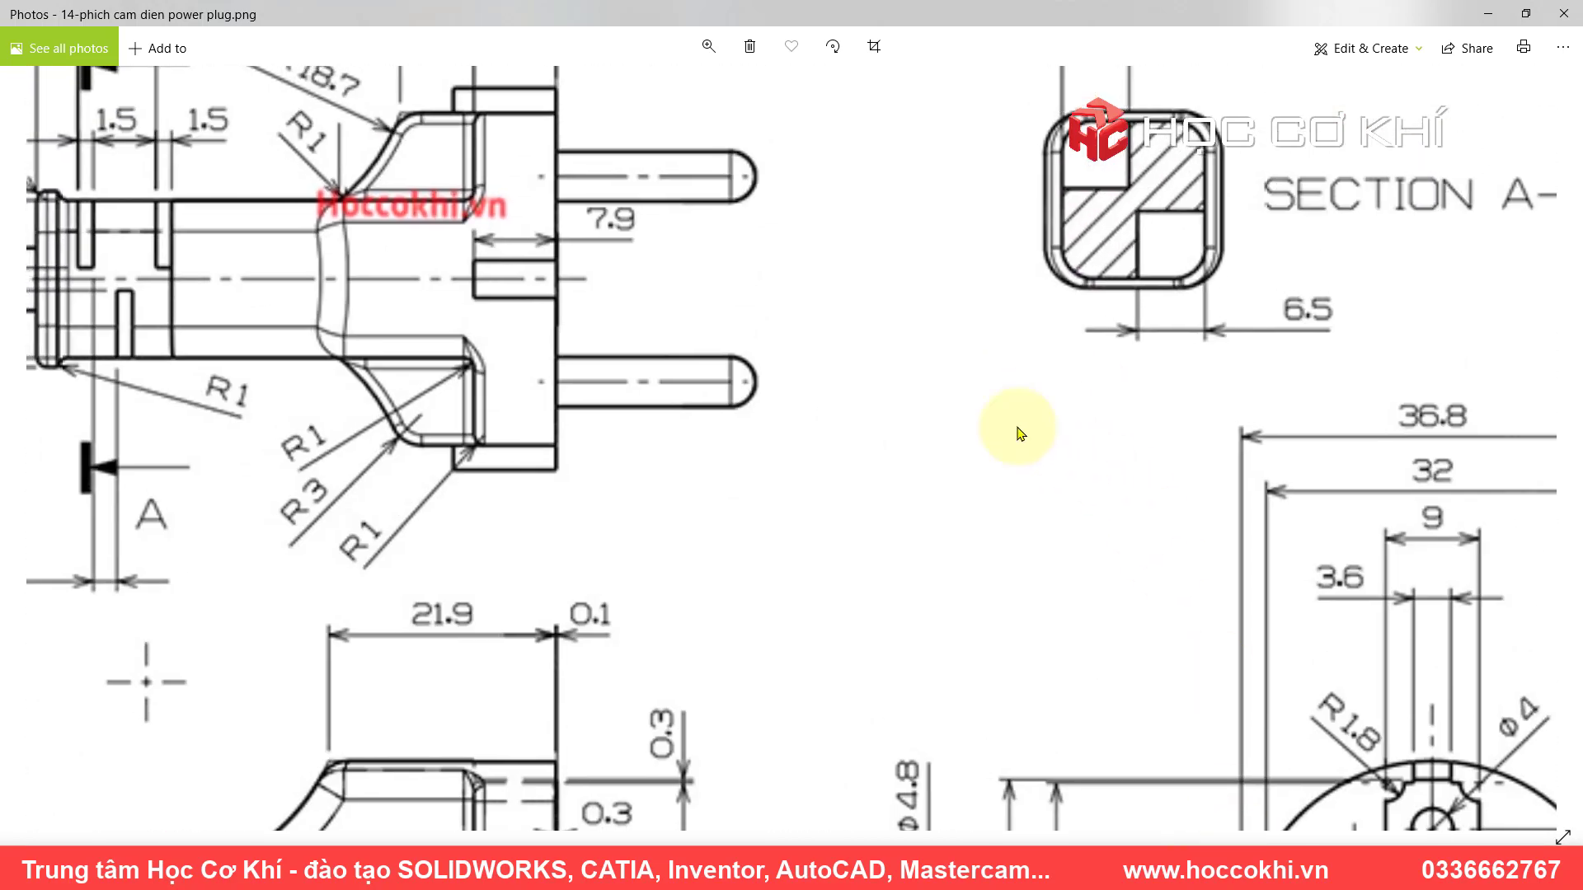
left_click_drag(412, 610, 907, 213)
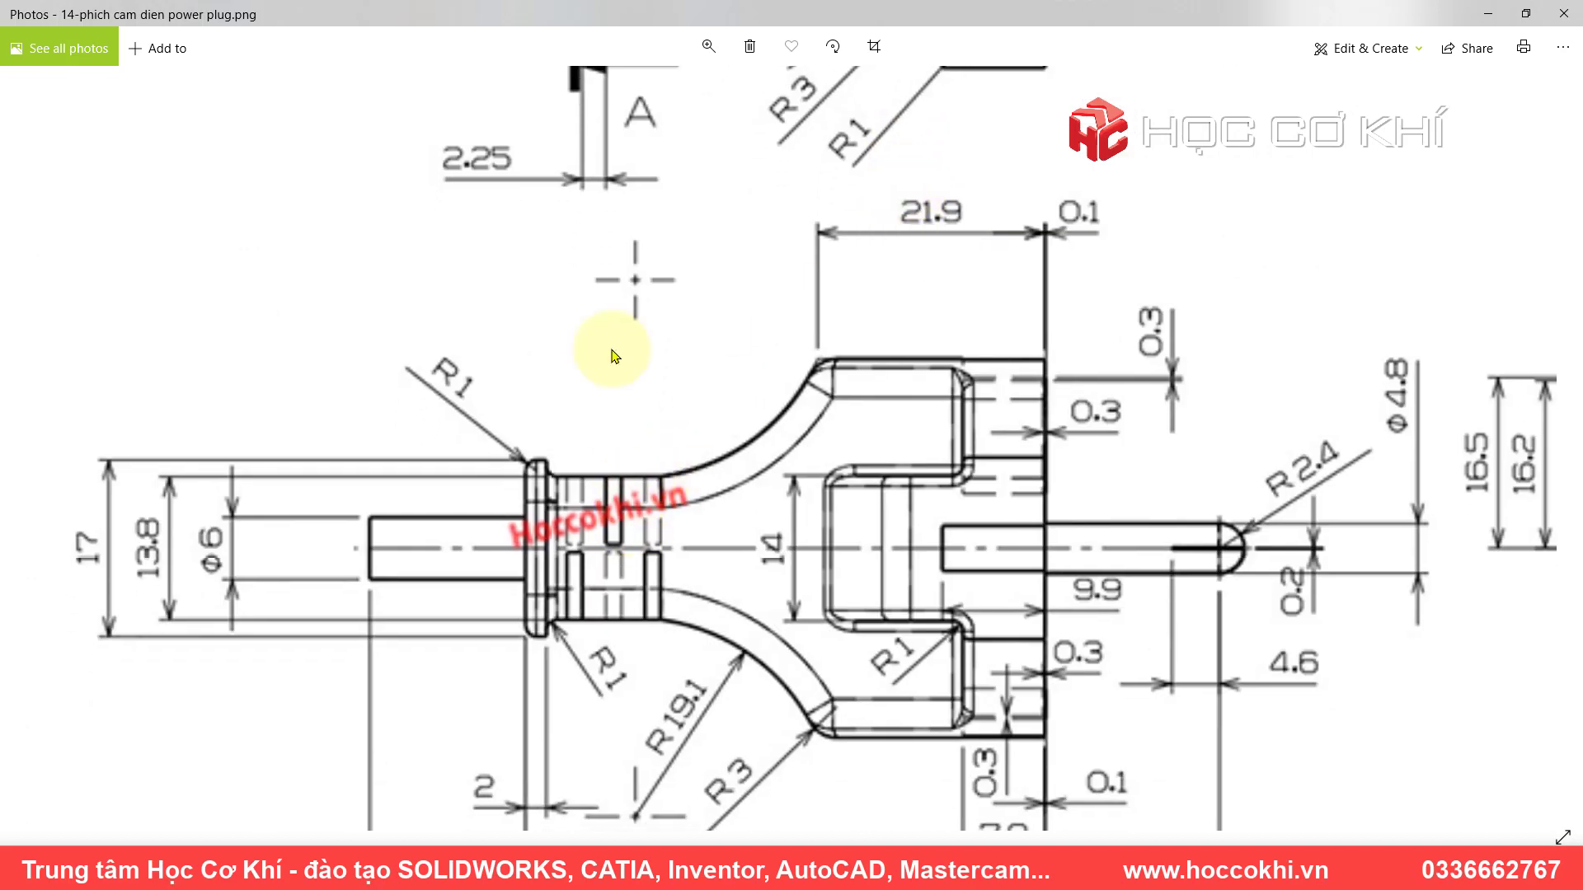
- Zoom in on the cord-end detail (17, 15.2, R1), then orbit the model toward its cord end
scroll(742, 429, "up", 3)
scroll(742, 429, "right", 4)
scroll(1131, 414, "up", 1)
scroll(1048, 253, "up", 1)
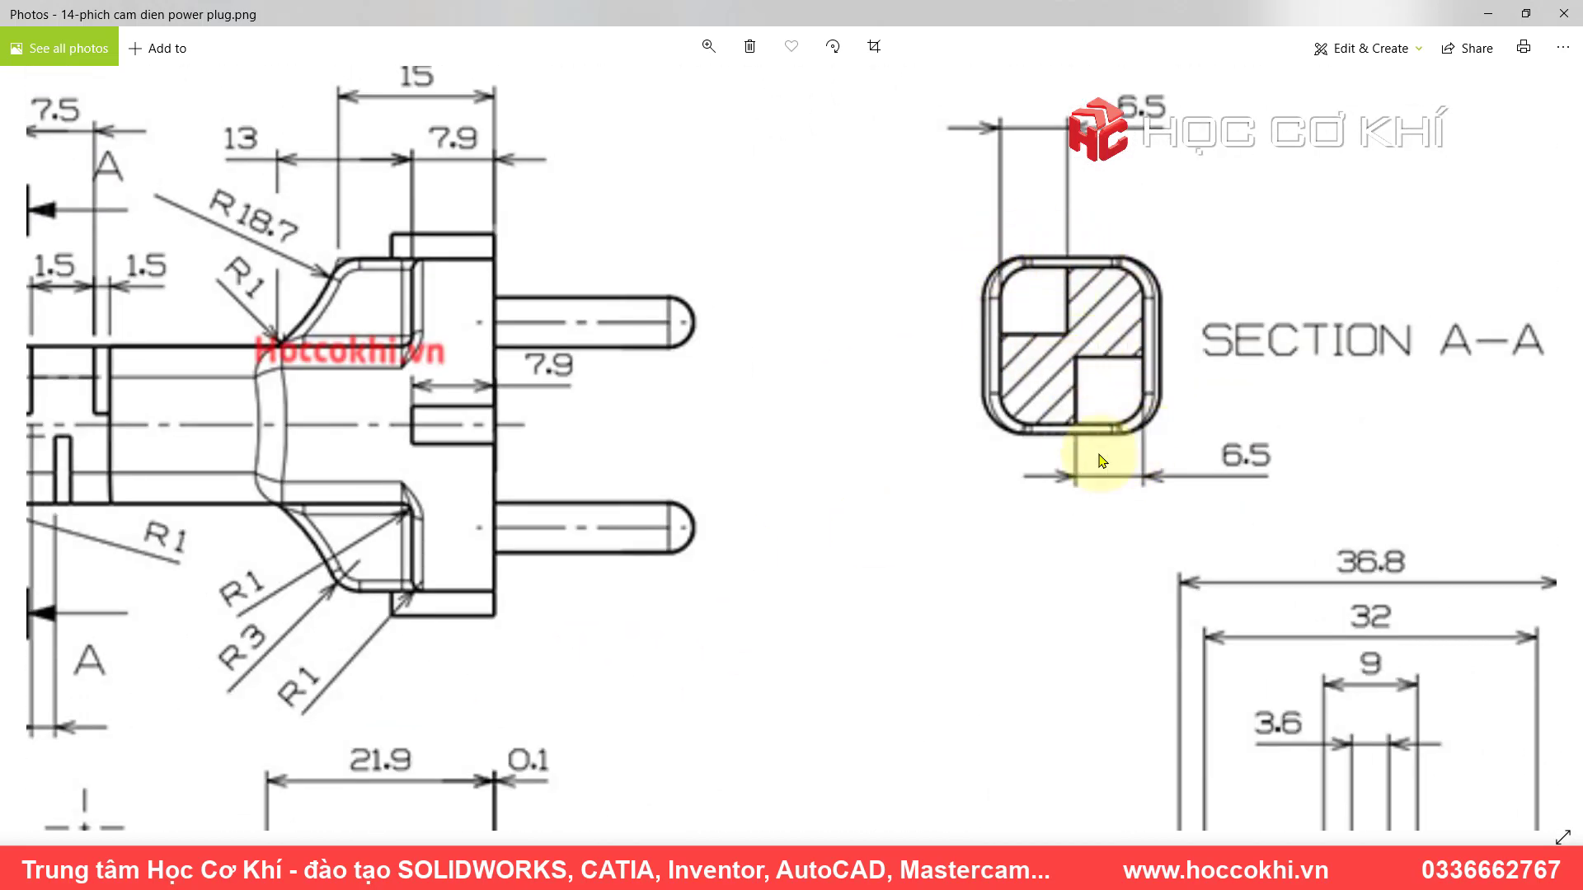
scroll(725, 417, "left", 5)
scroll(783, 230, "down", 3)
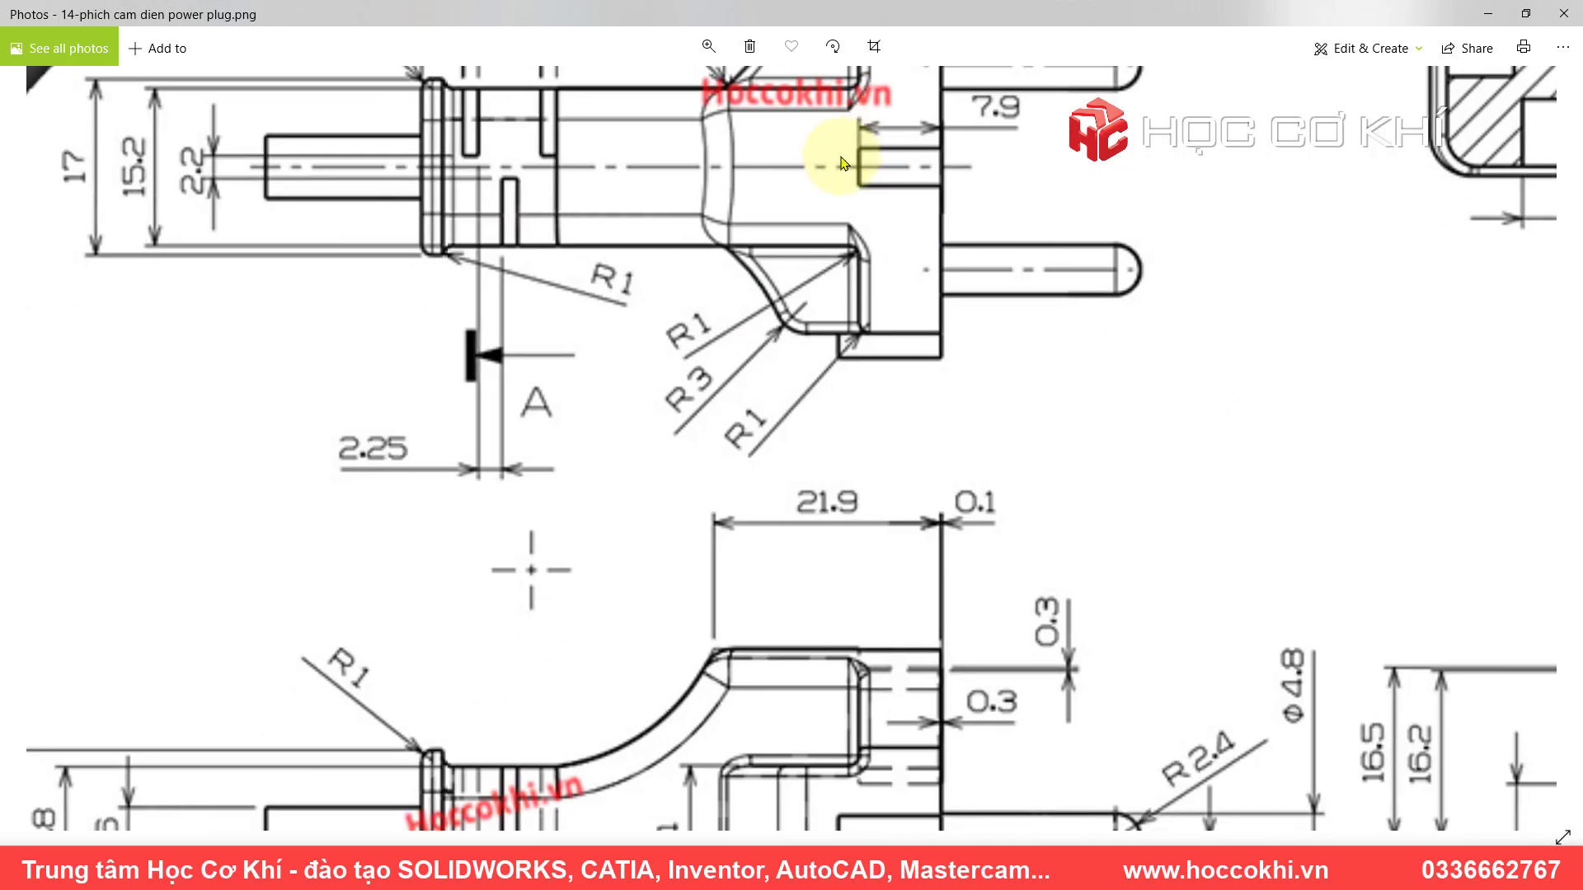
scroll(931, 283, "up", 2)
scroll(937, 325, "left", 2)
scroll(1014, 470, "up", 2)
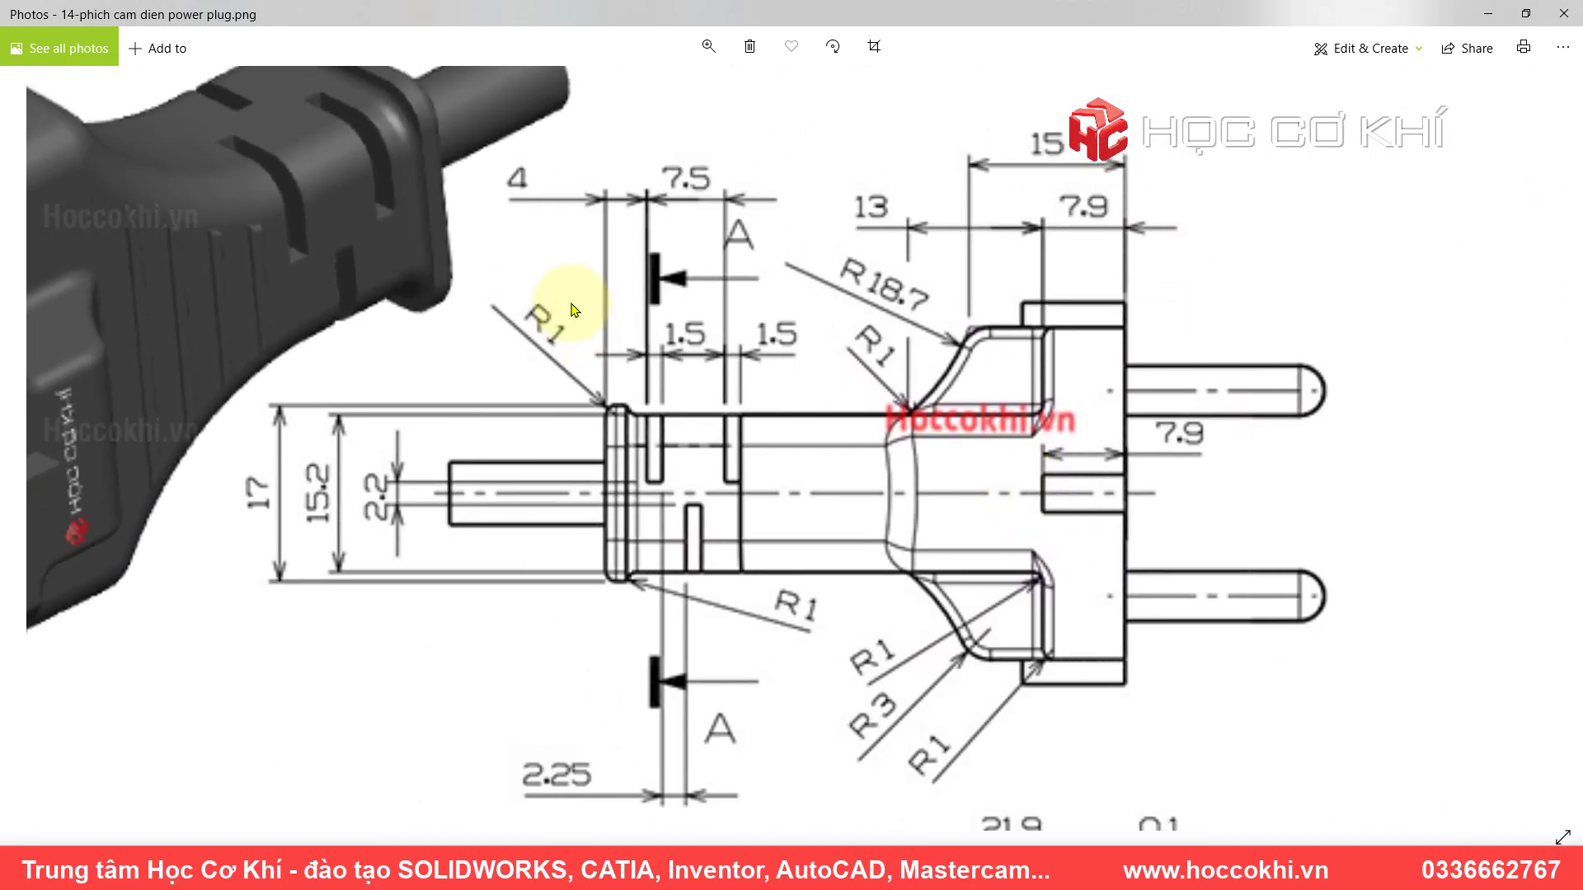
scroll(629, 336, "up", 2)
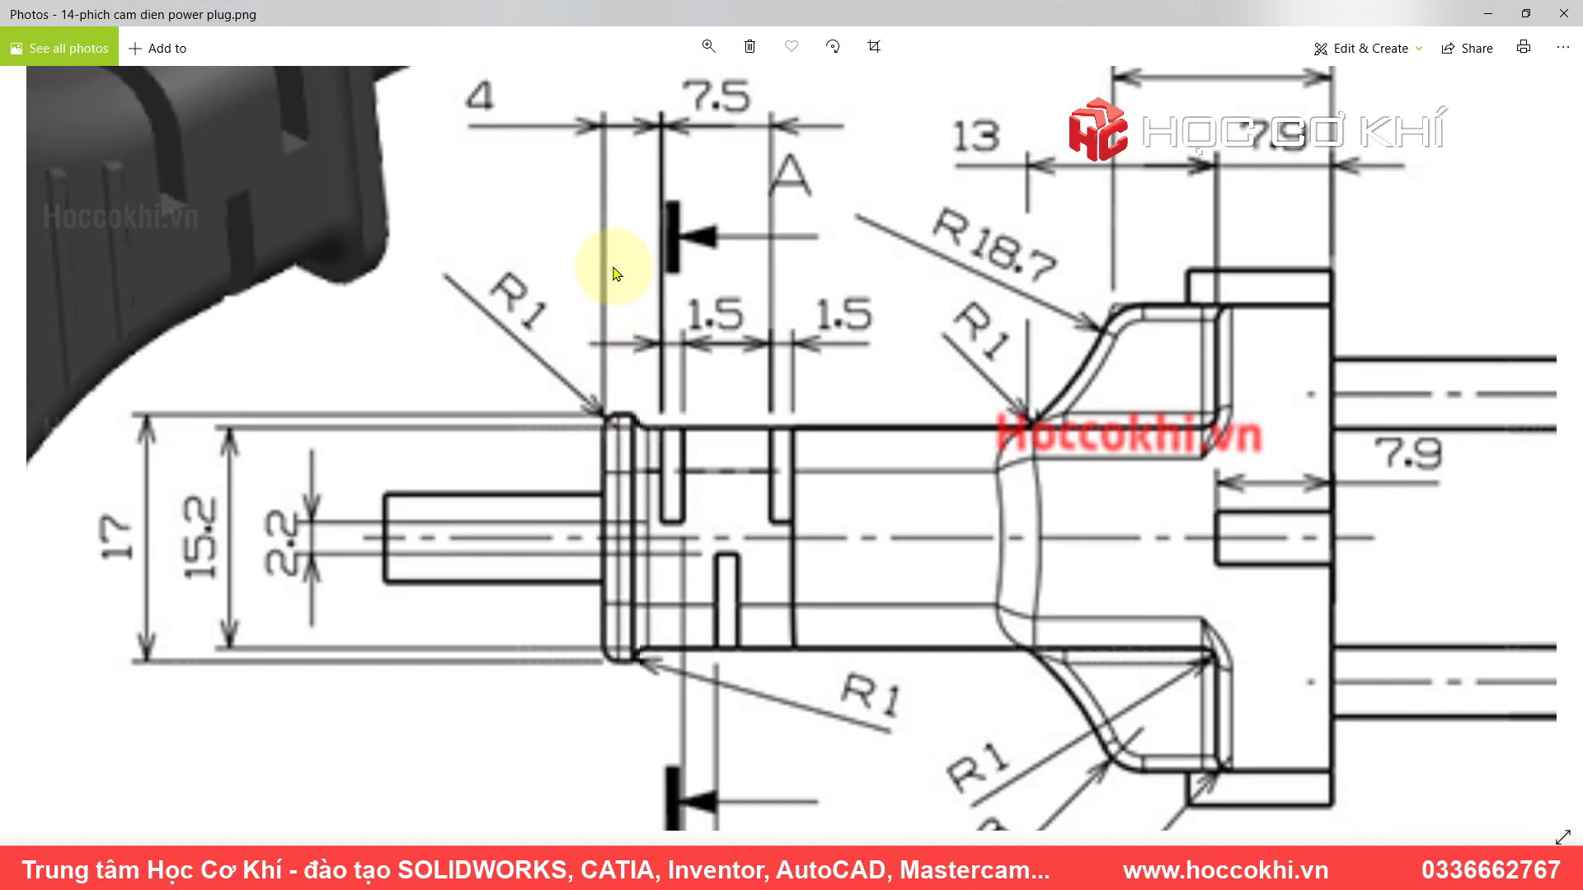
scroll(615, 272, "up", 1)
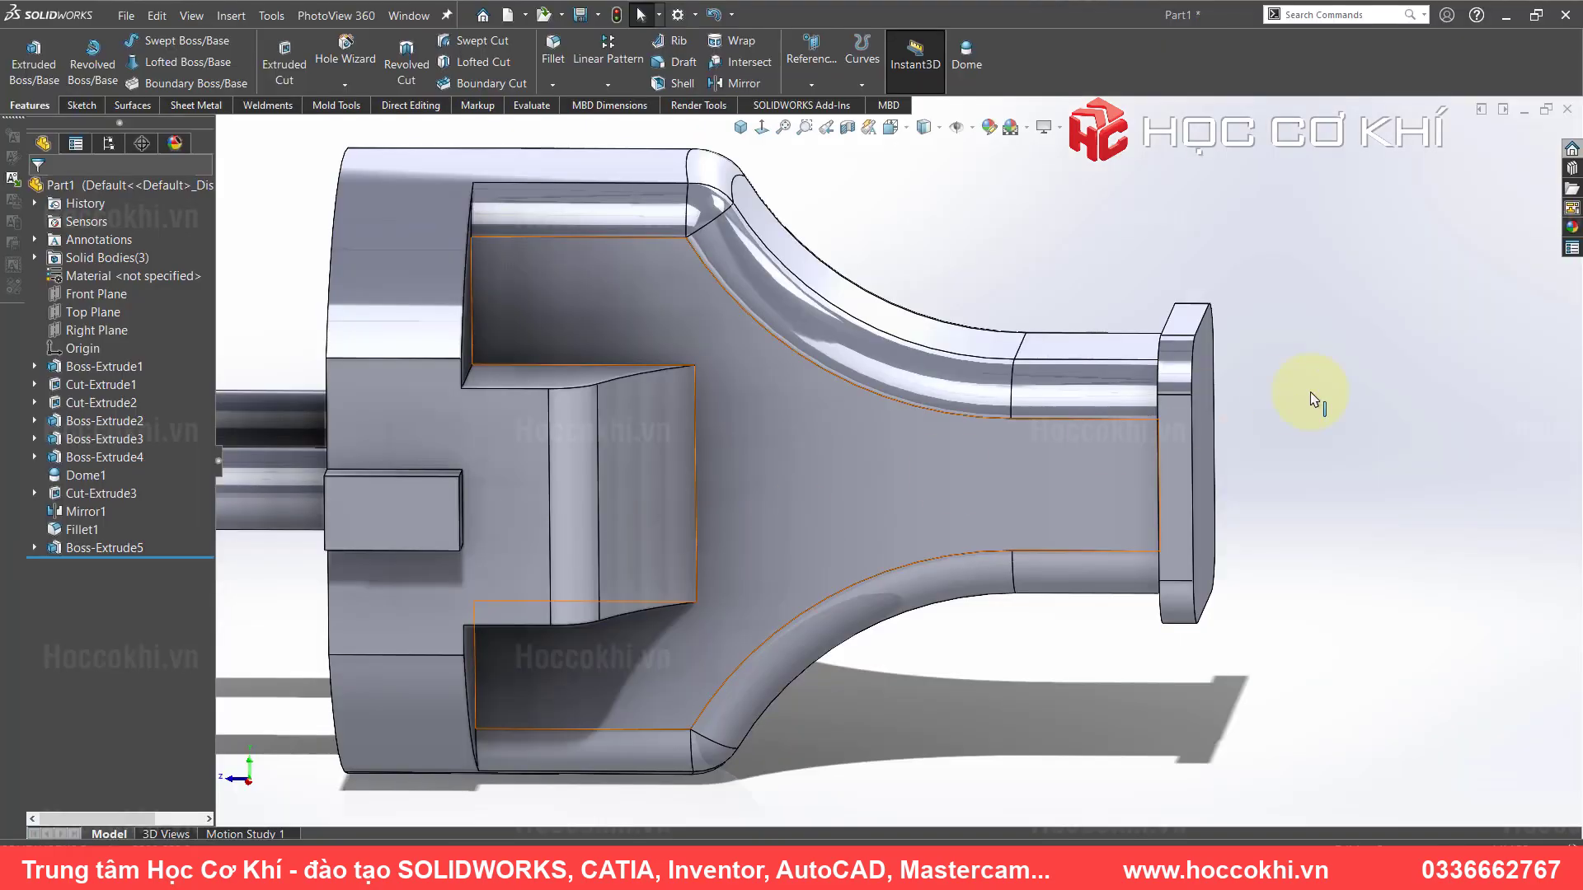
mouse_move(1308, 399)
middle_mouse_down()
mouse_move(1212, 388)
mouse_move(1035, 413)
middle_mouse_up()
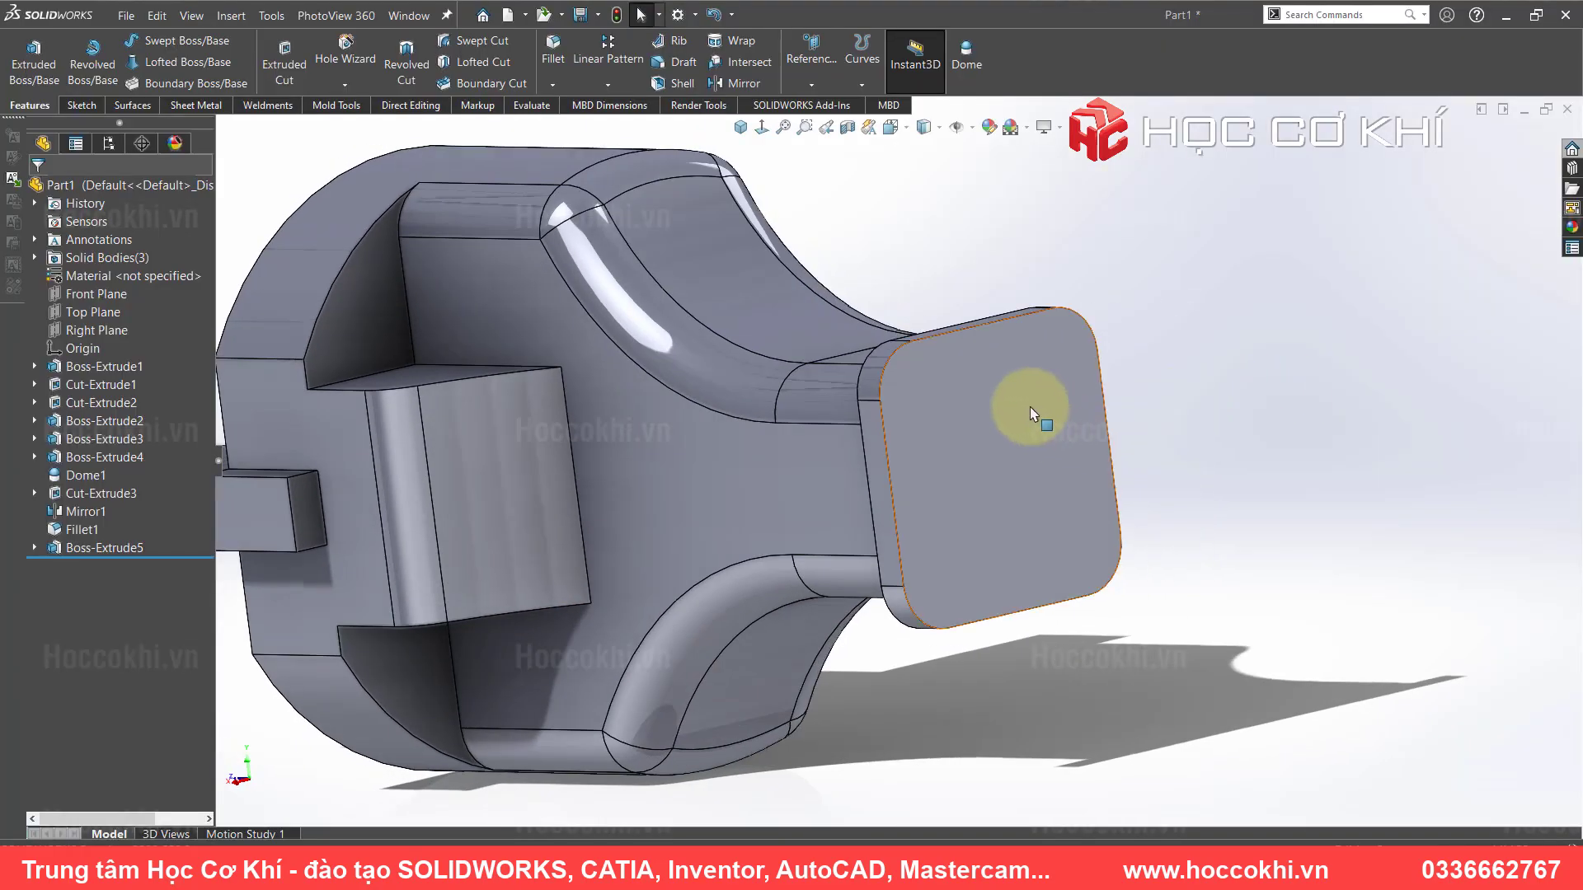
- Sketch two corner-rectangle squares on the cord-stub end face, upper-left and lower-right
left_click(1065, 375)
left_click(1055, 344)
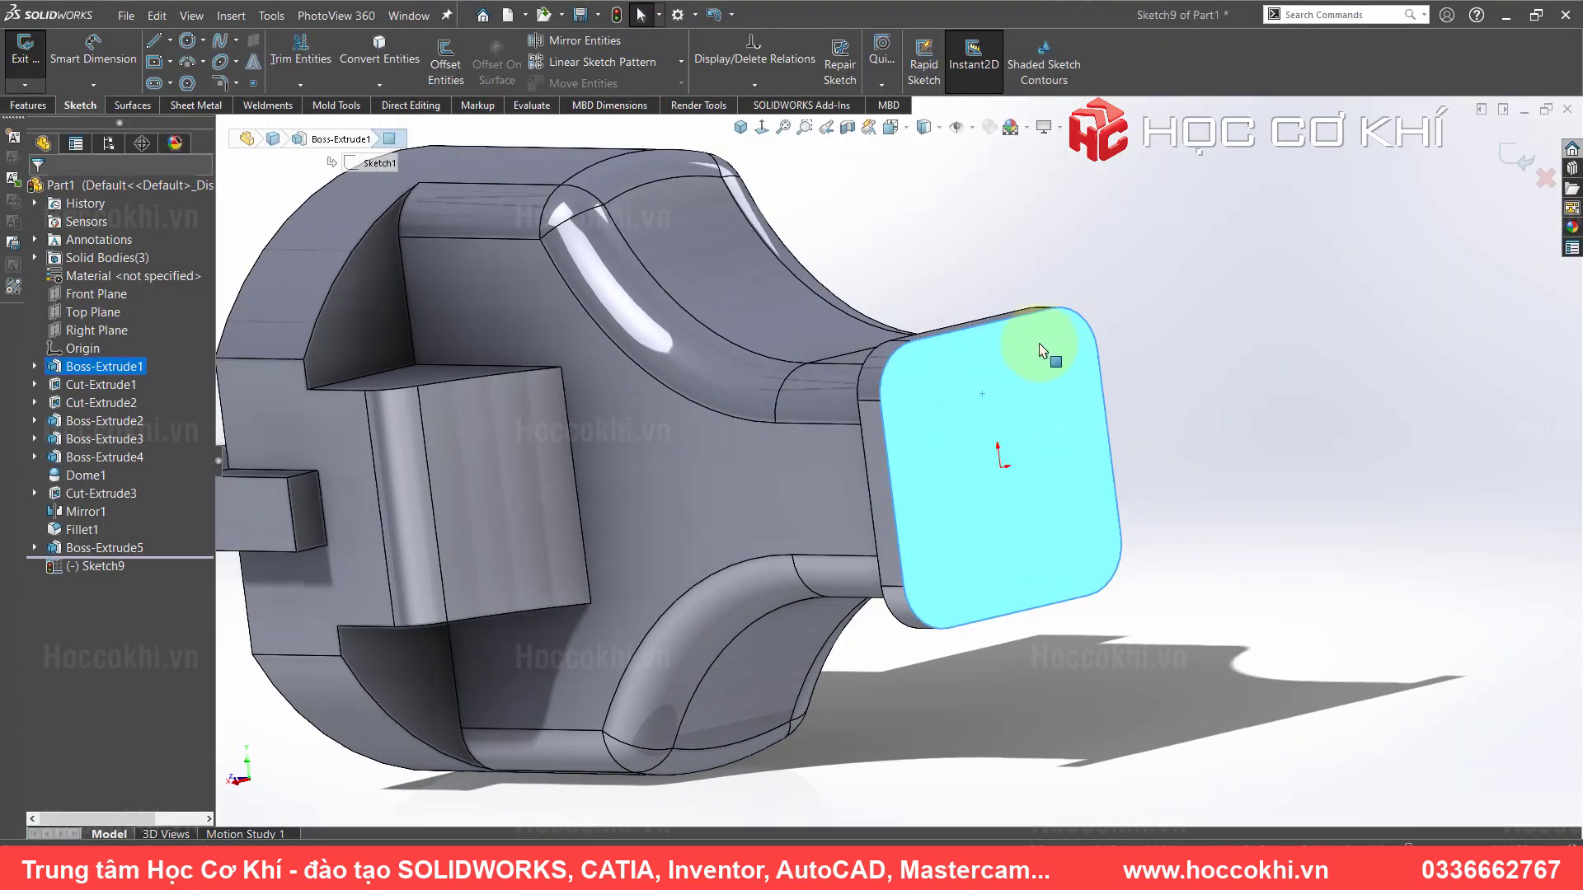
left_click(768, 131)
left_click(443, 316)
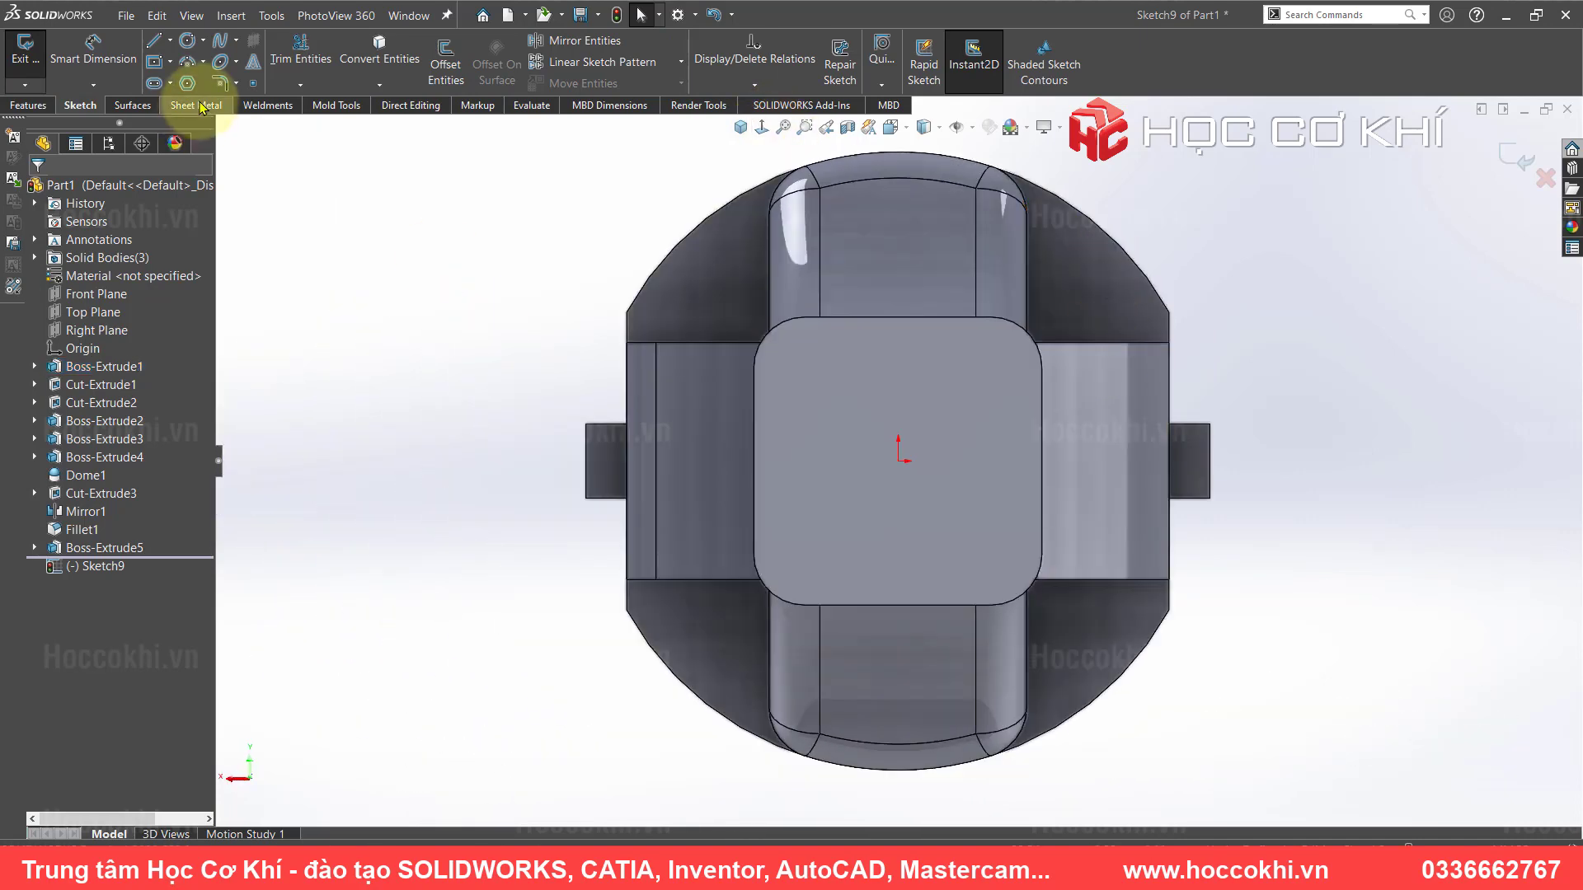
left_click(152, 63)
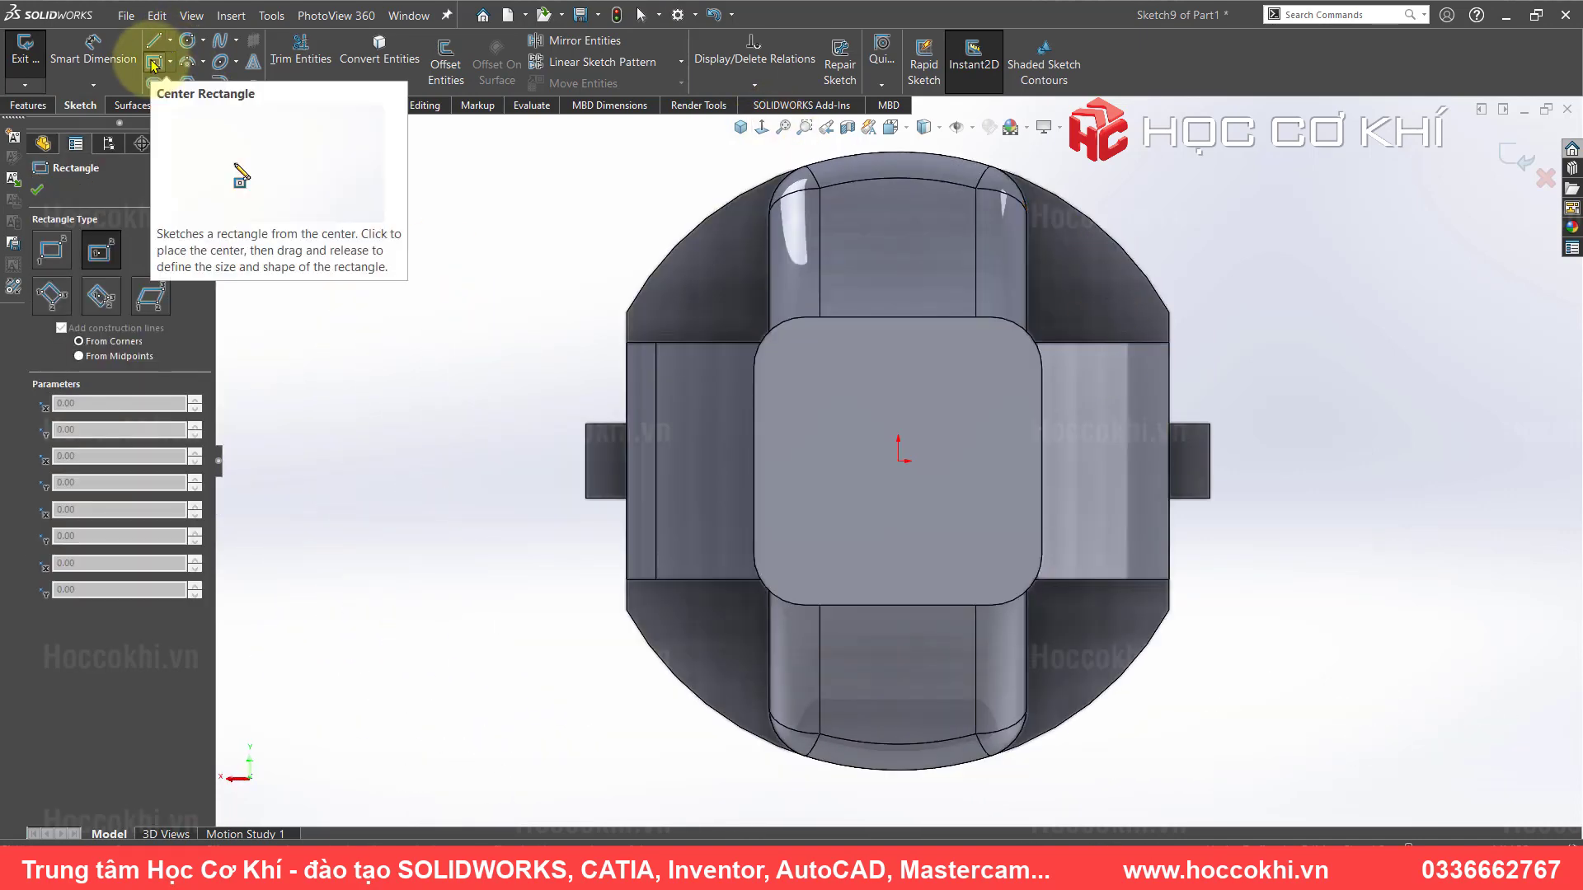
left_click(53, 255)
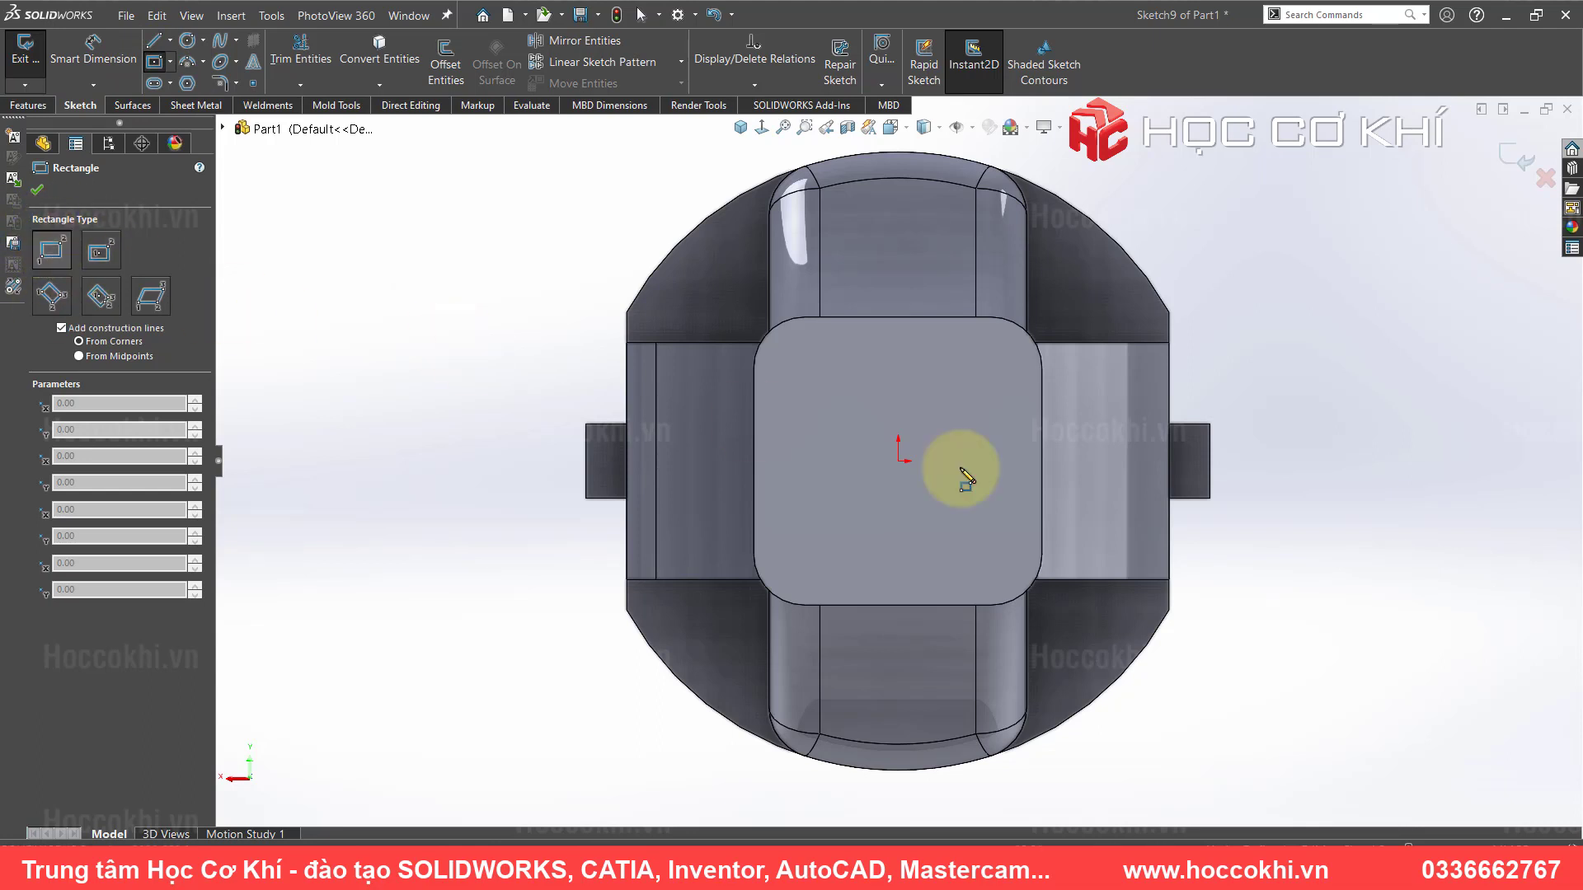
left_click_drag(874, 435, 710, 283)
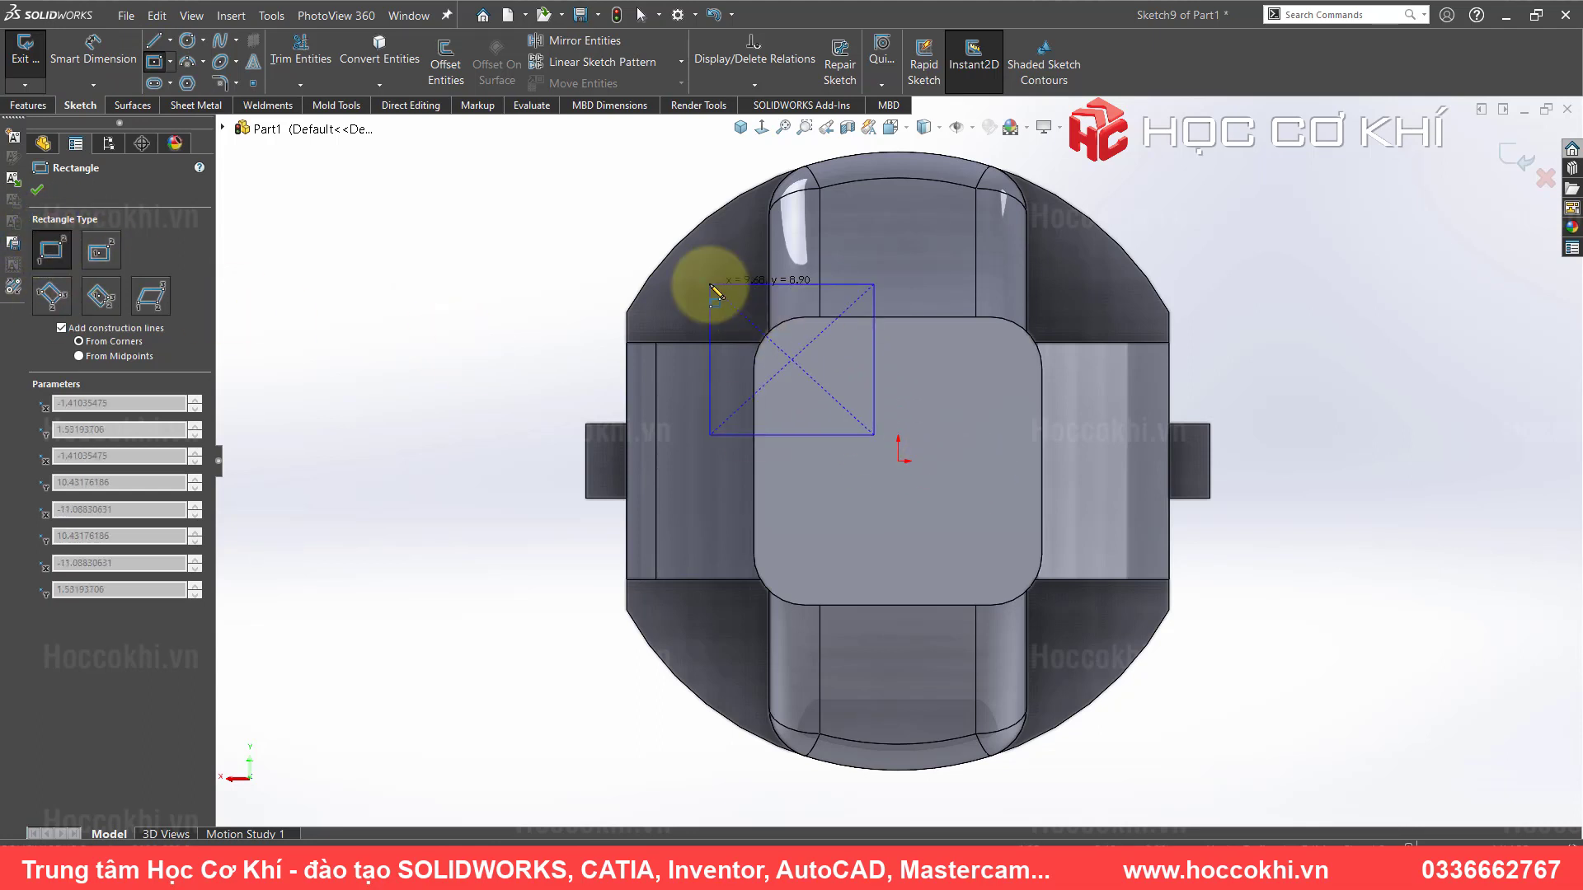
left_click_drag(930, 476, 1095, 636)
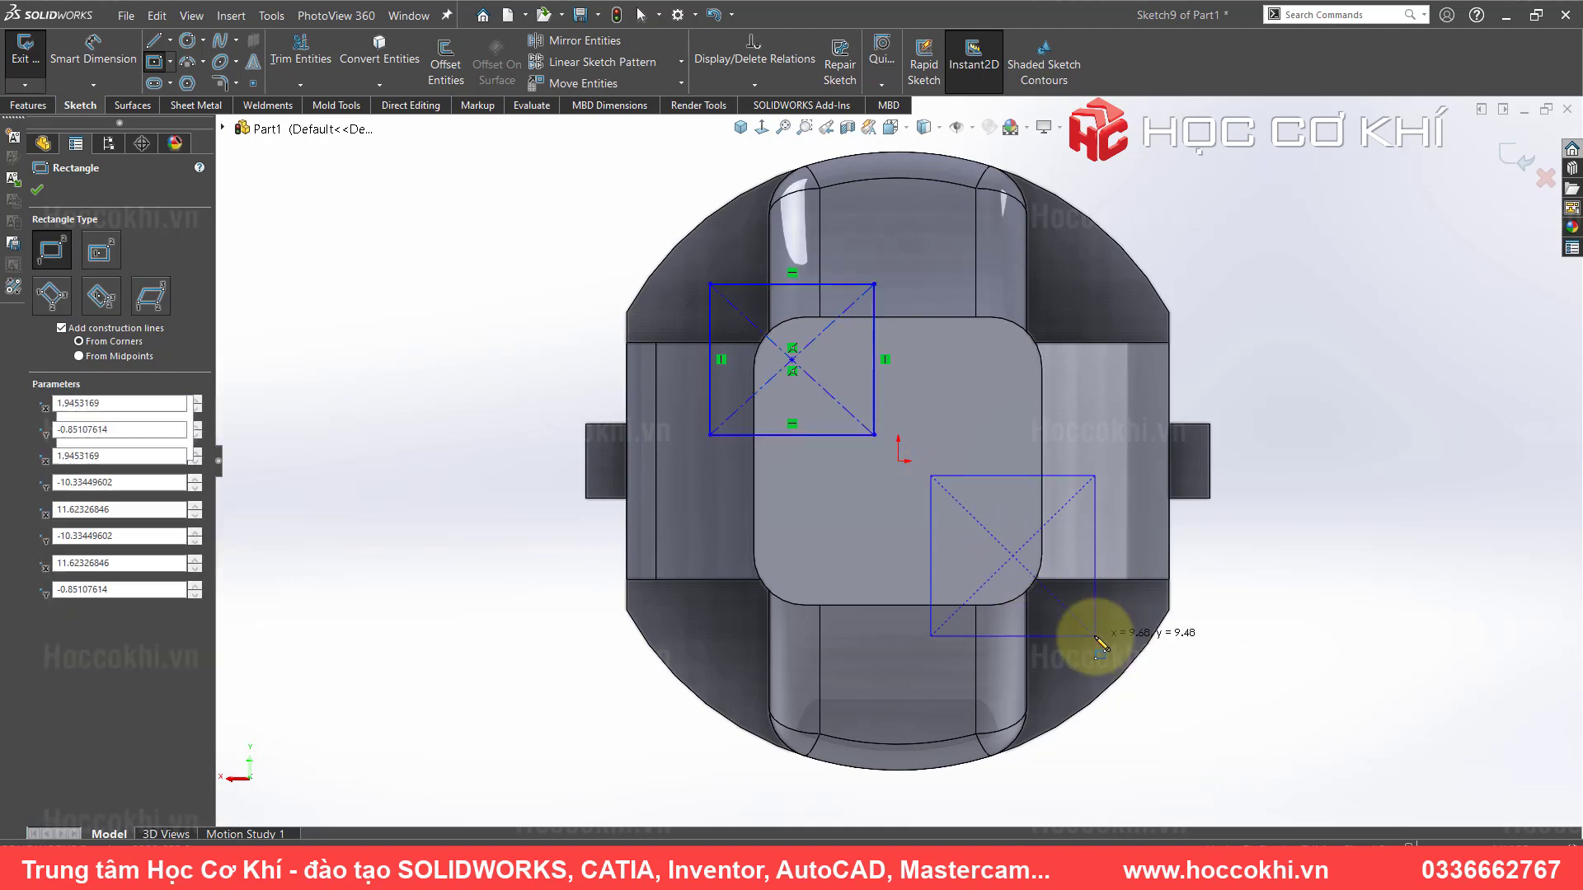
key("Escape")
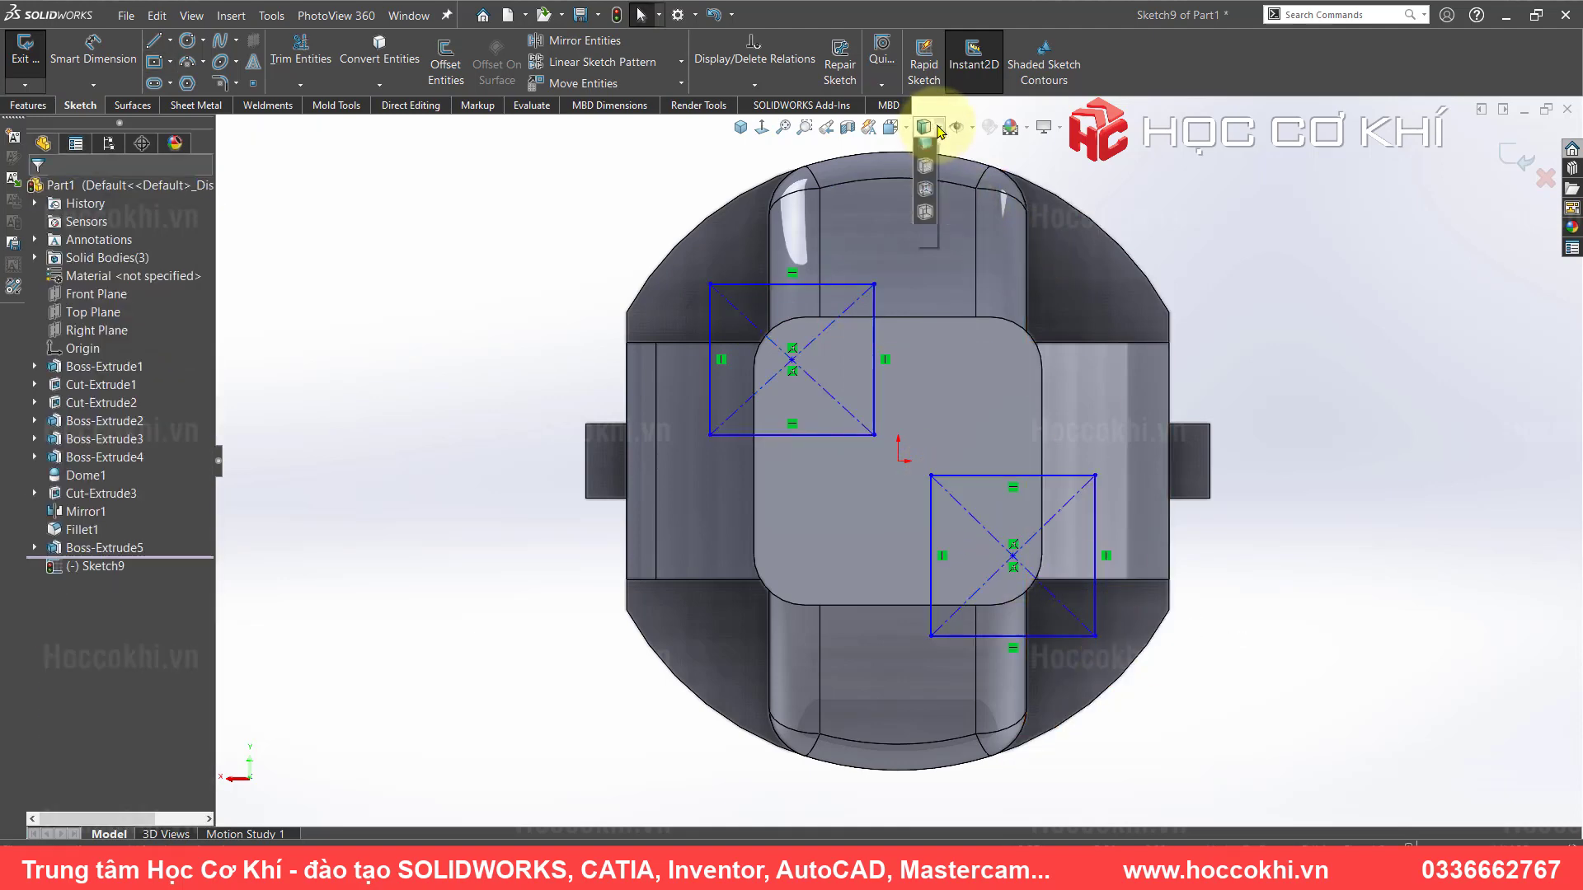
- Switch to hidden-lines wireframe and check SECTION A-A on the reference drawing
left_click(925, 211)
scroll(940, 409, "down", 2)
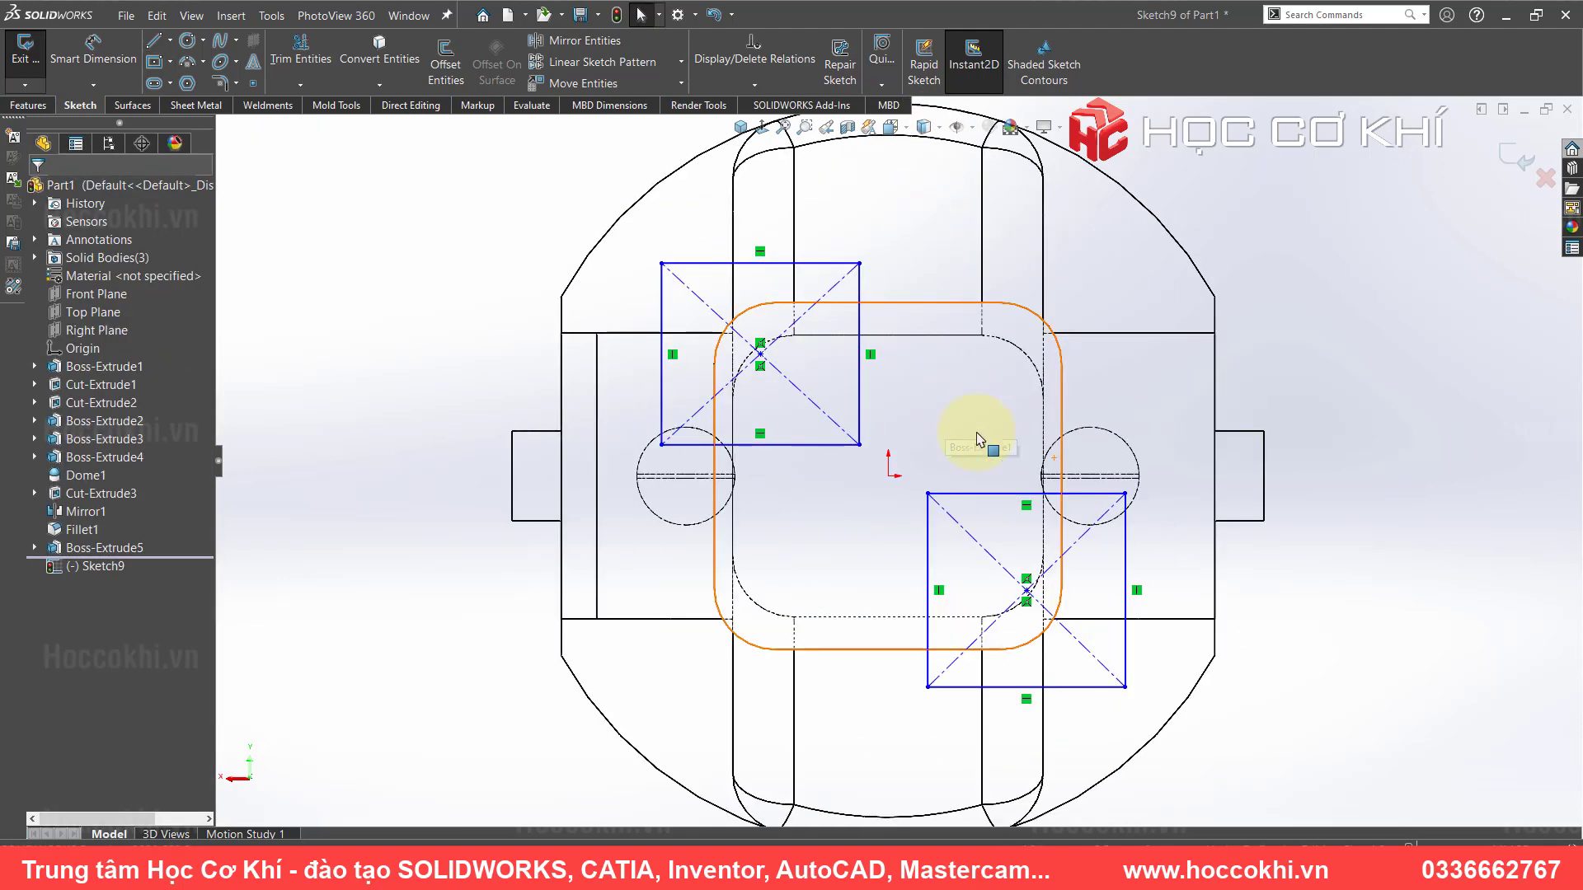
key("alt+Tab")
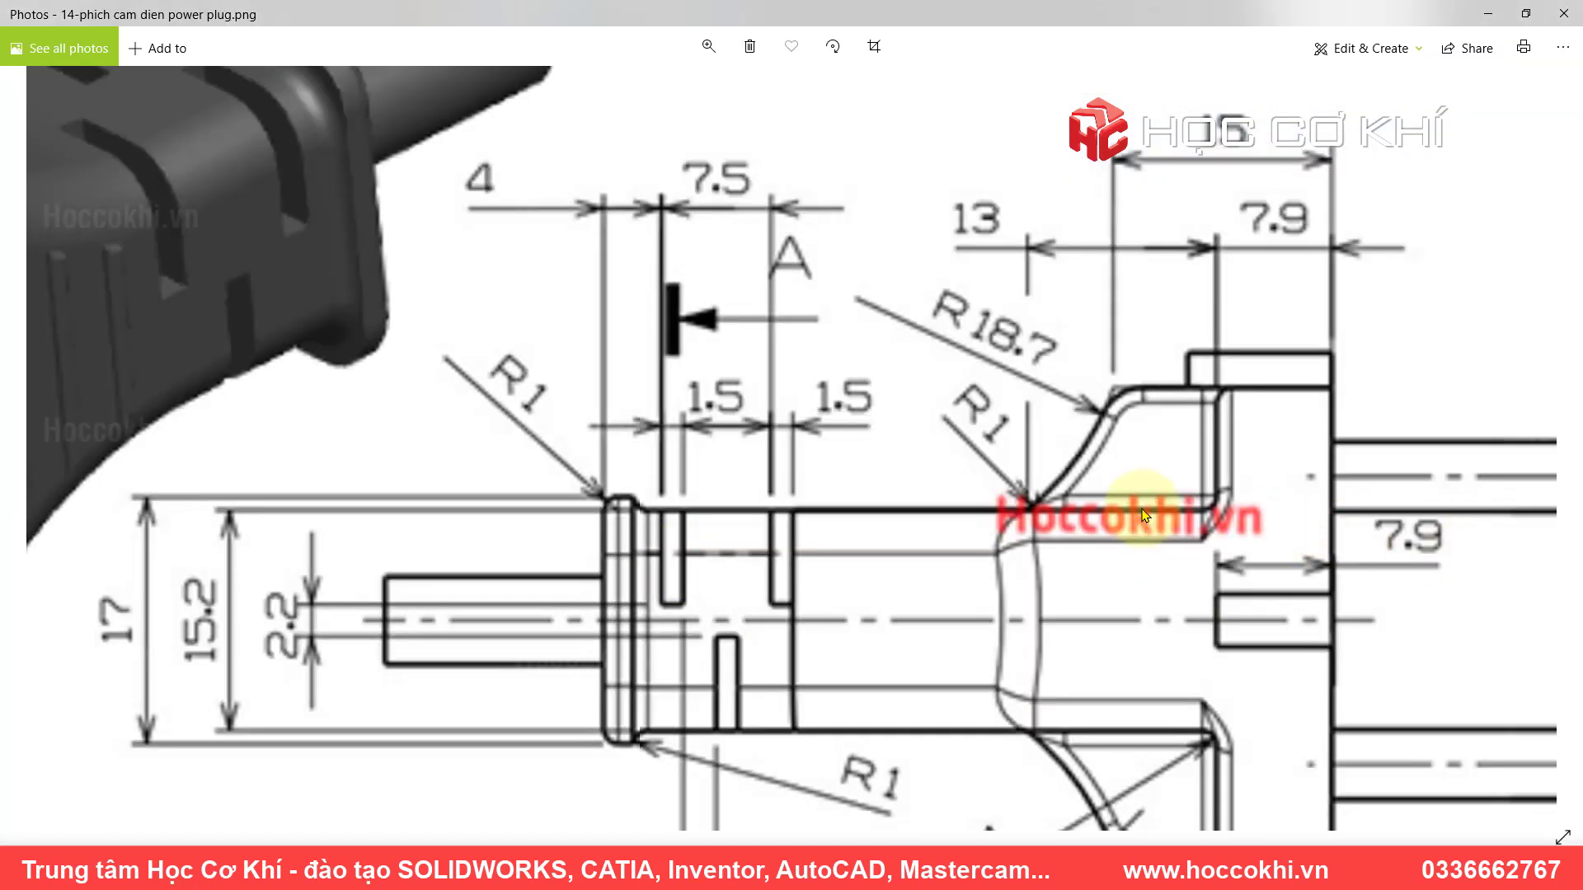
scroll(1029, 344, "up", 2)
left_click_drag(1029, 345, 418, 481)
left_click_drag(972, 502, 584, 389)
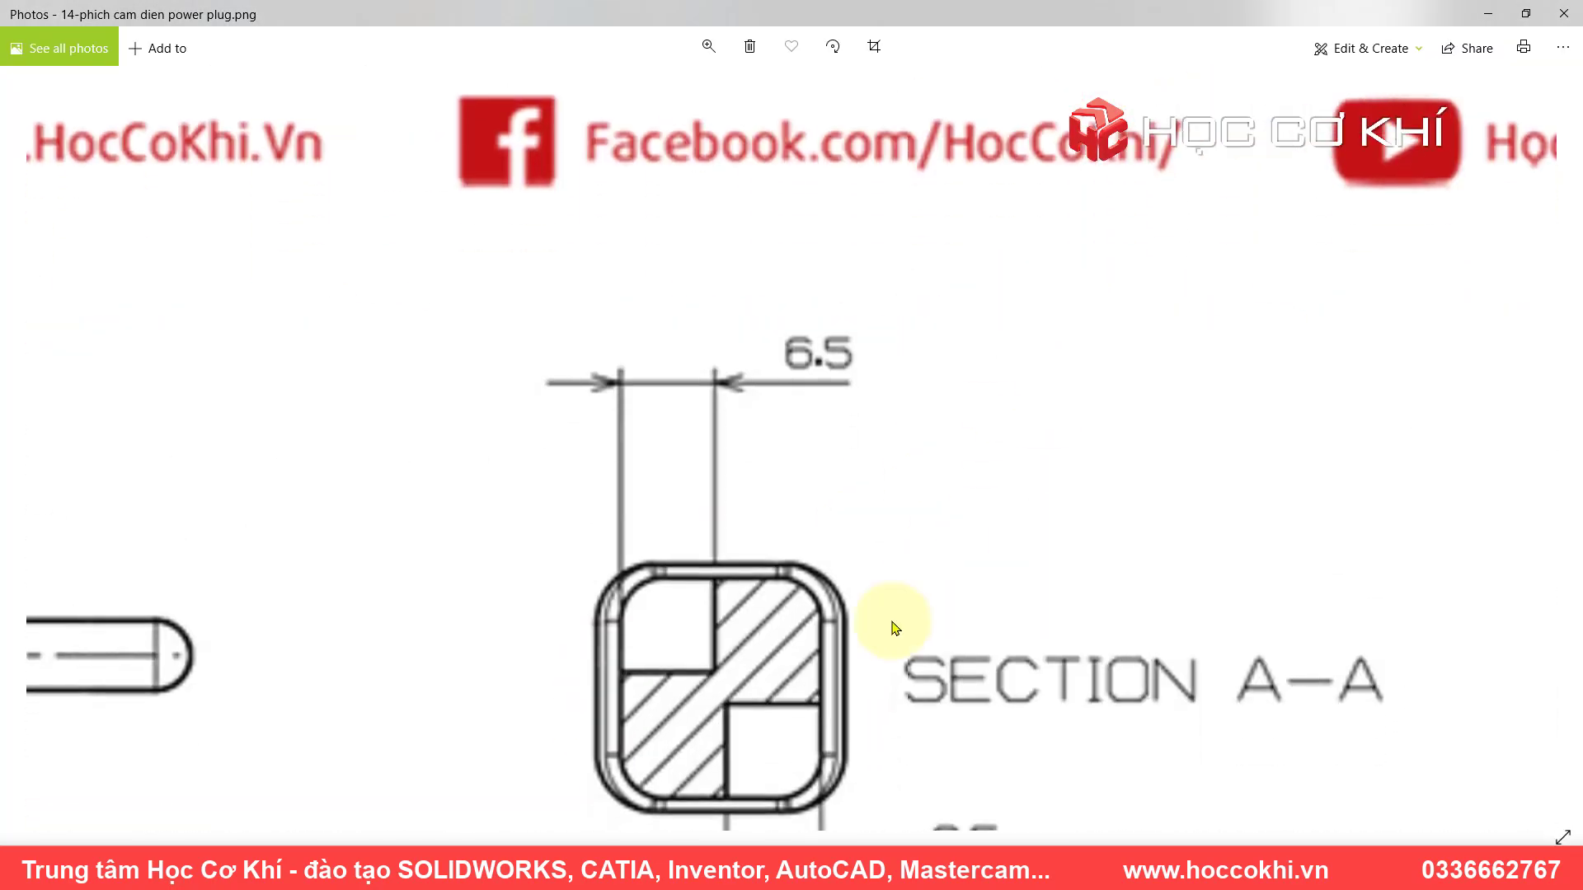
left_click_drag(894, 626, 1007, 319)
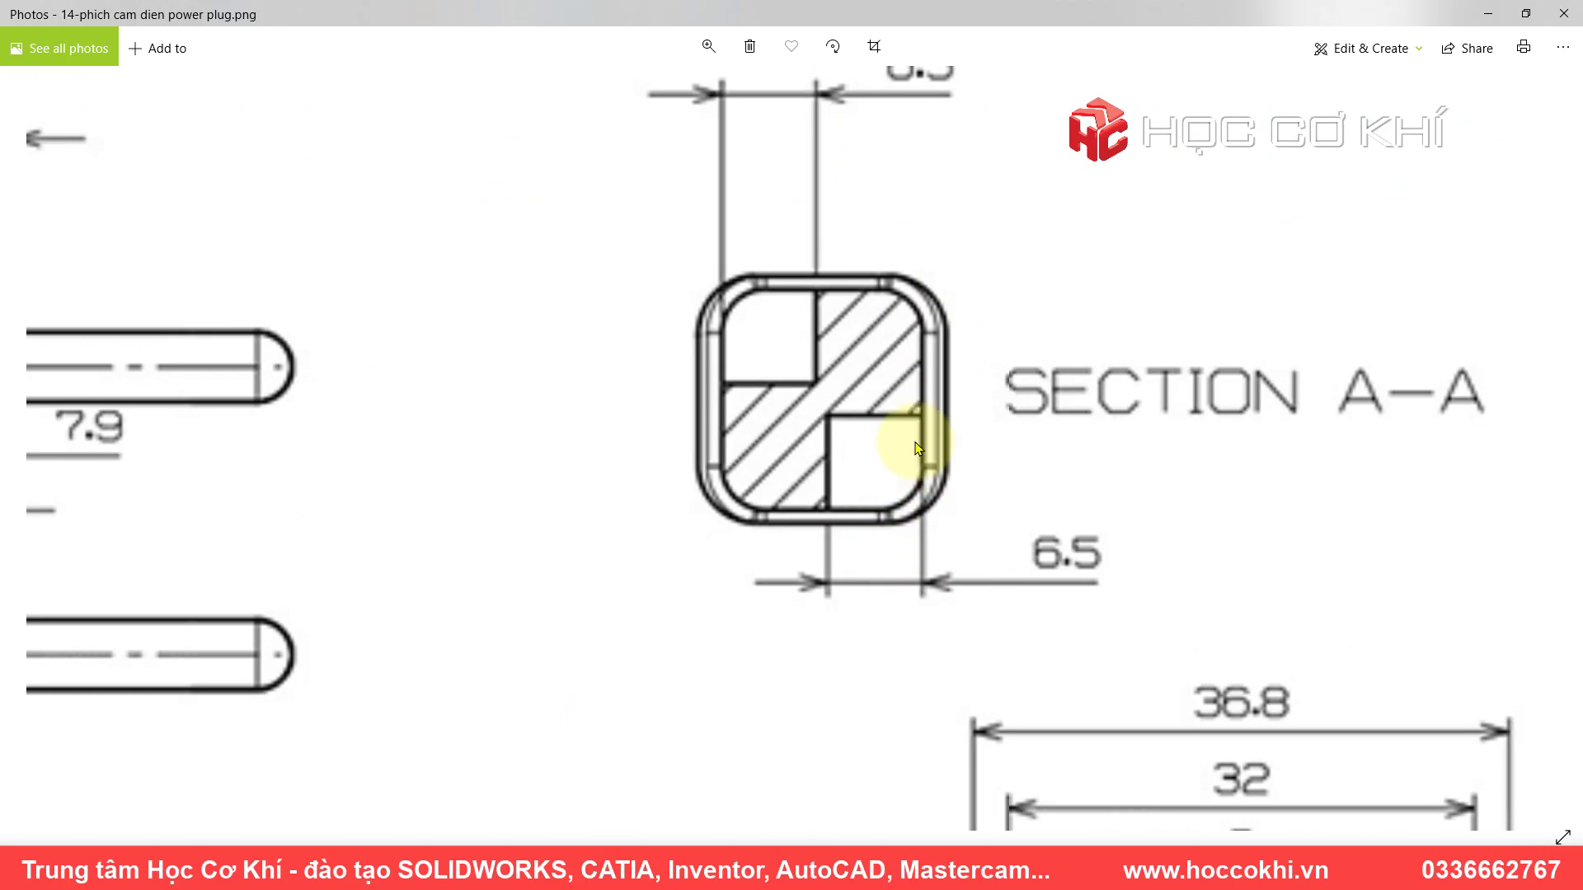
scroll(918, 447, "down", 2)
key("alt+Tab")
scroll(857, 420, "down", 1)
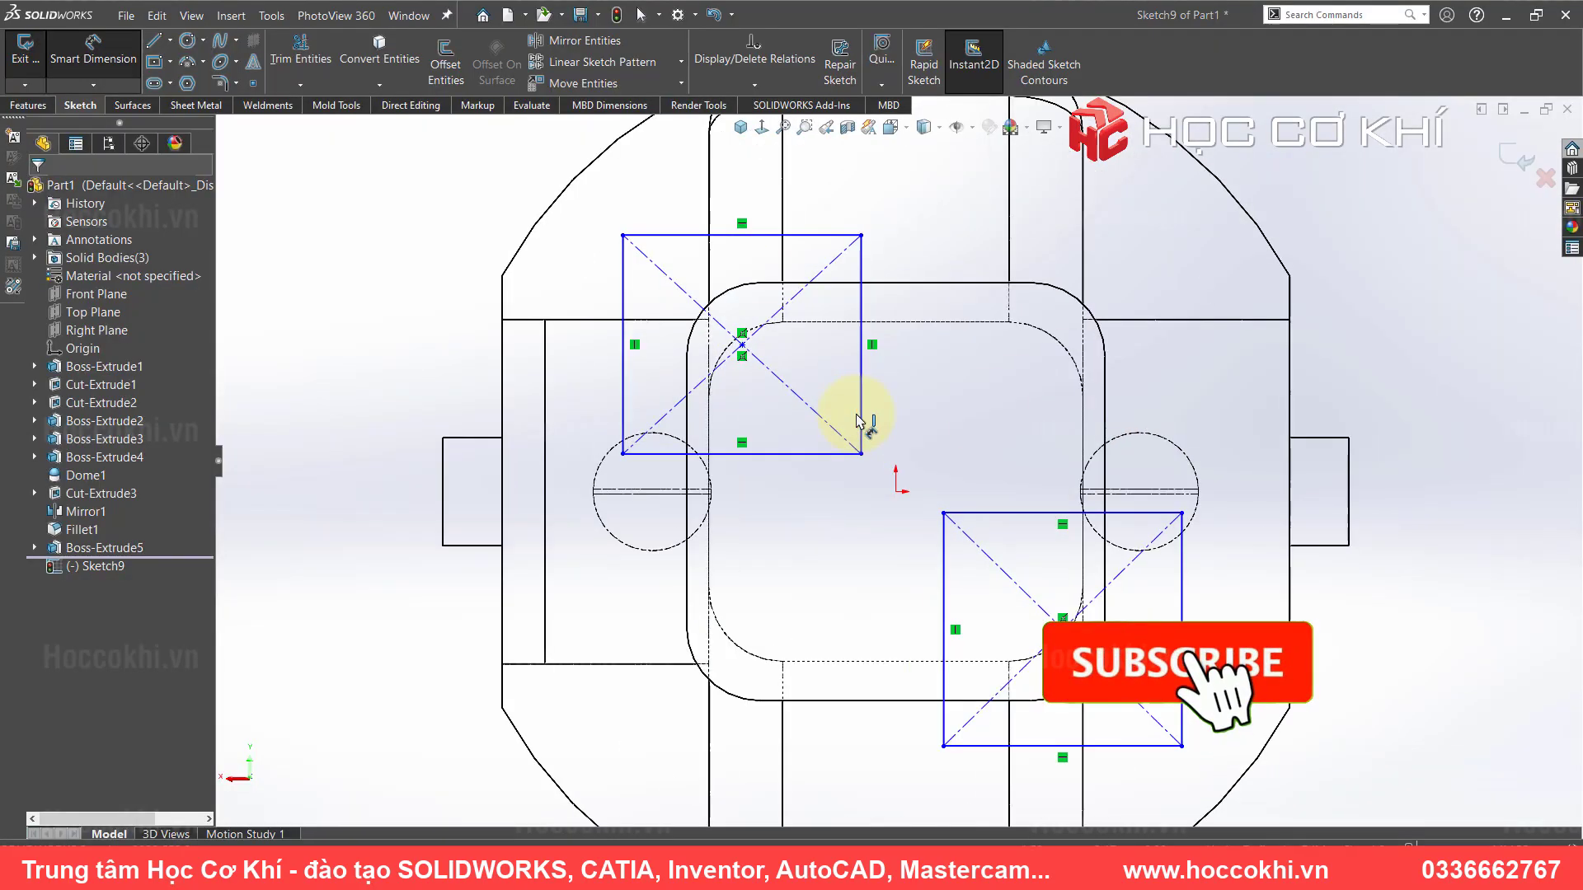
- Locate the upper square from the origin vertically and with a 6.50 mm horizontal distance
left_click(910, 322)
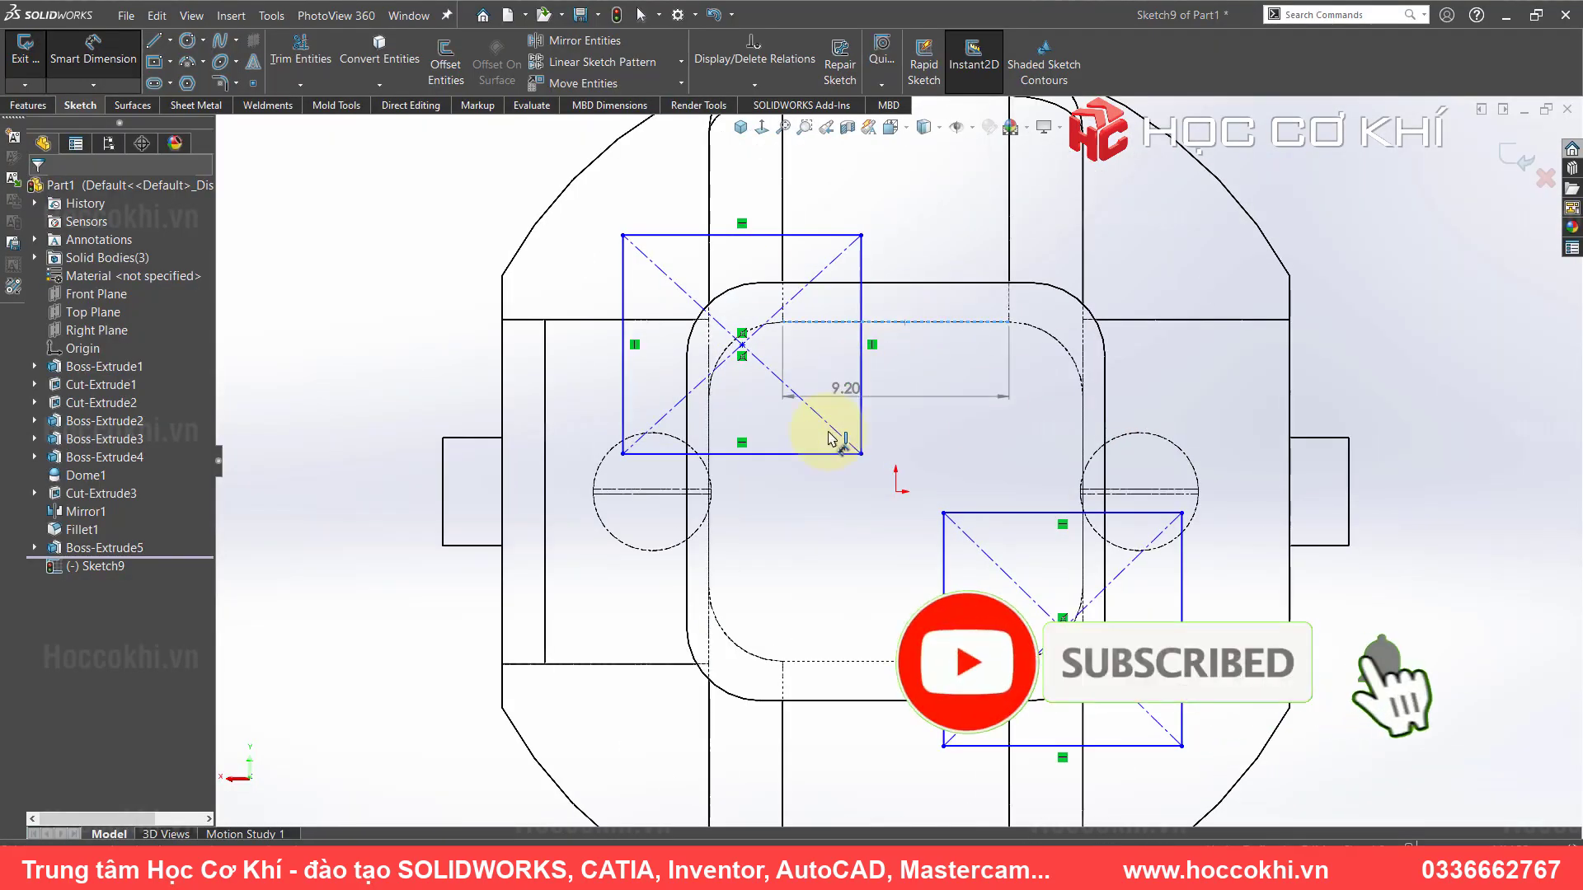
left_click(929, 379)
key("Return")
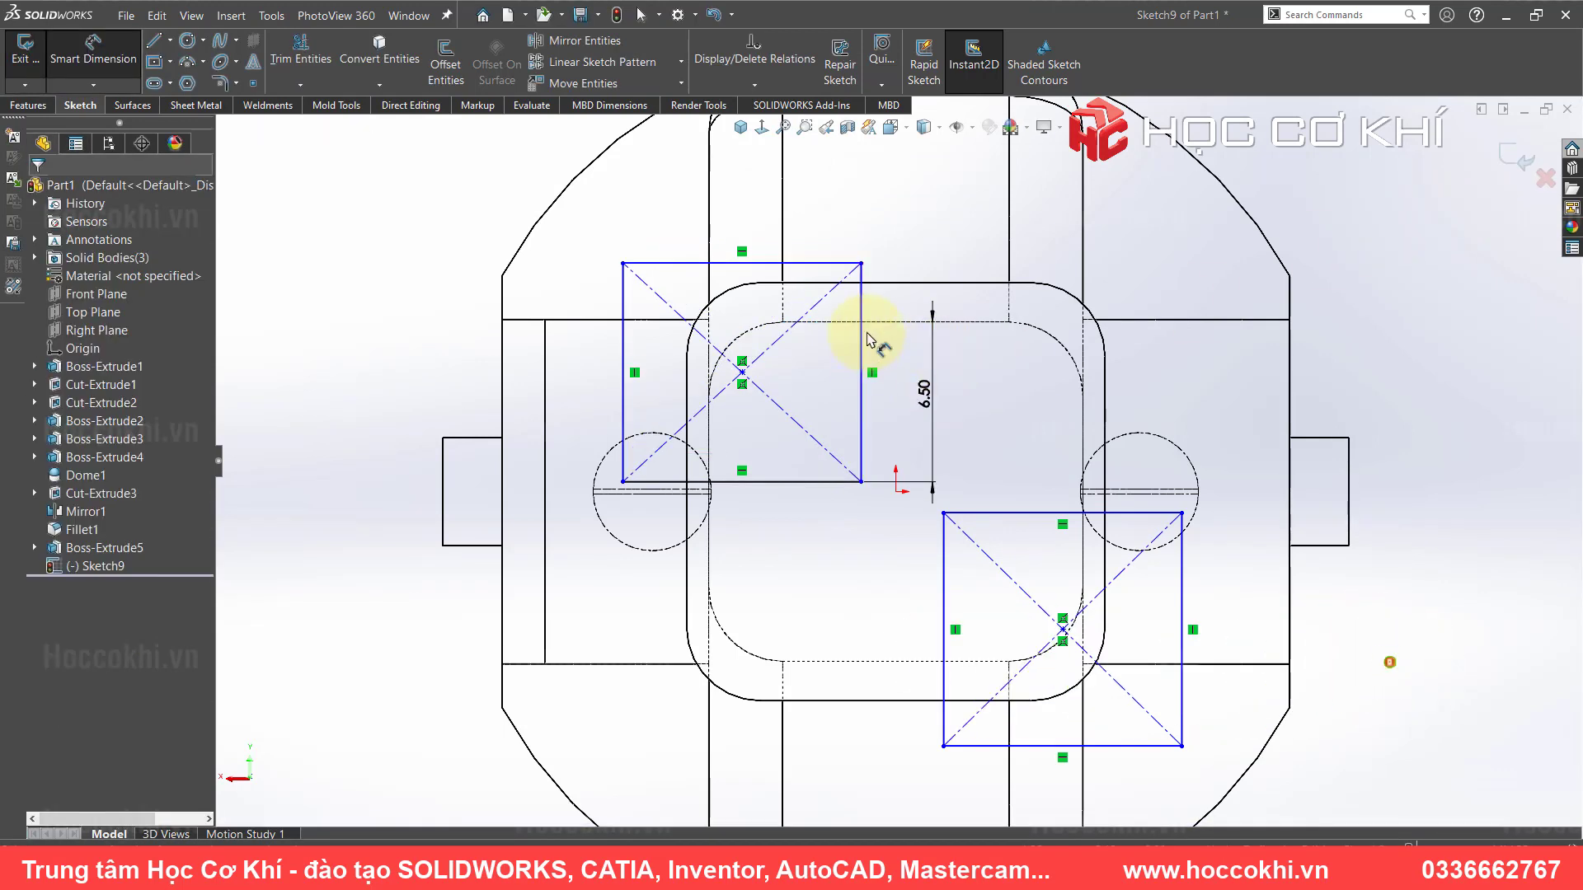
left_click(709, 515)
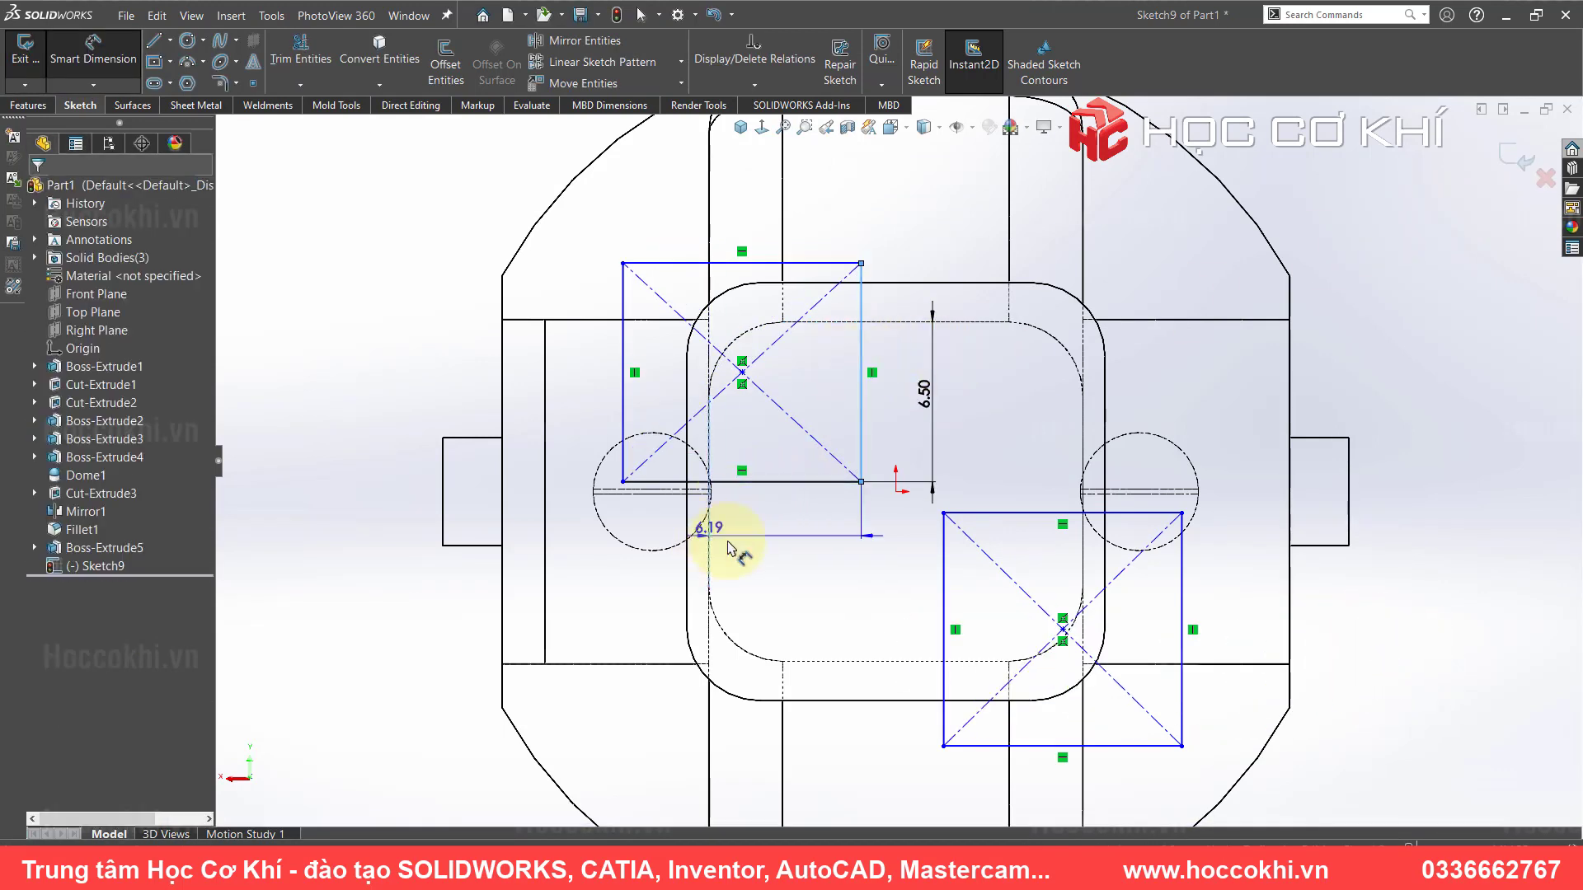
left_click(812, 564)
type("6.5")
key("Return")
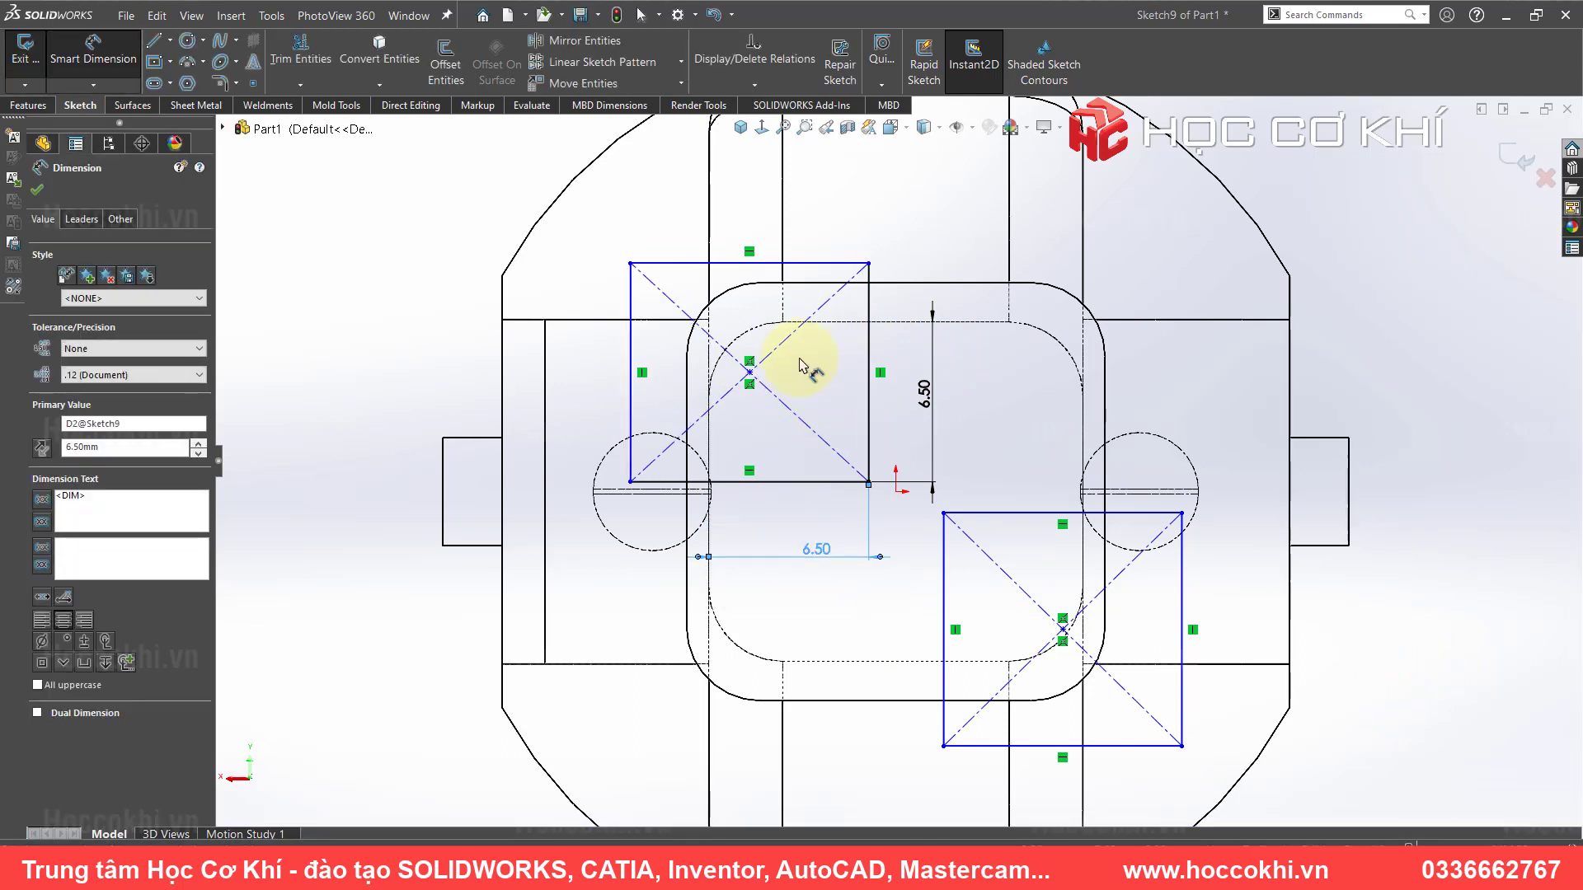
key("Escape")
left_click_drag(630, 264, 604, 237)
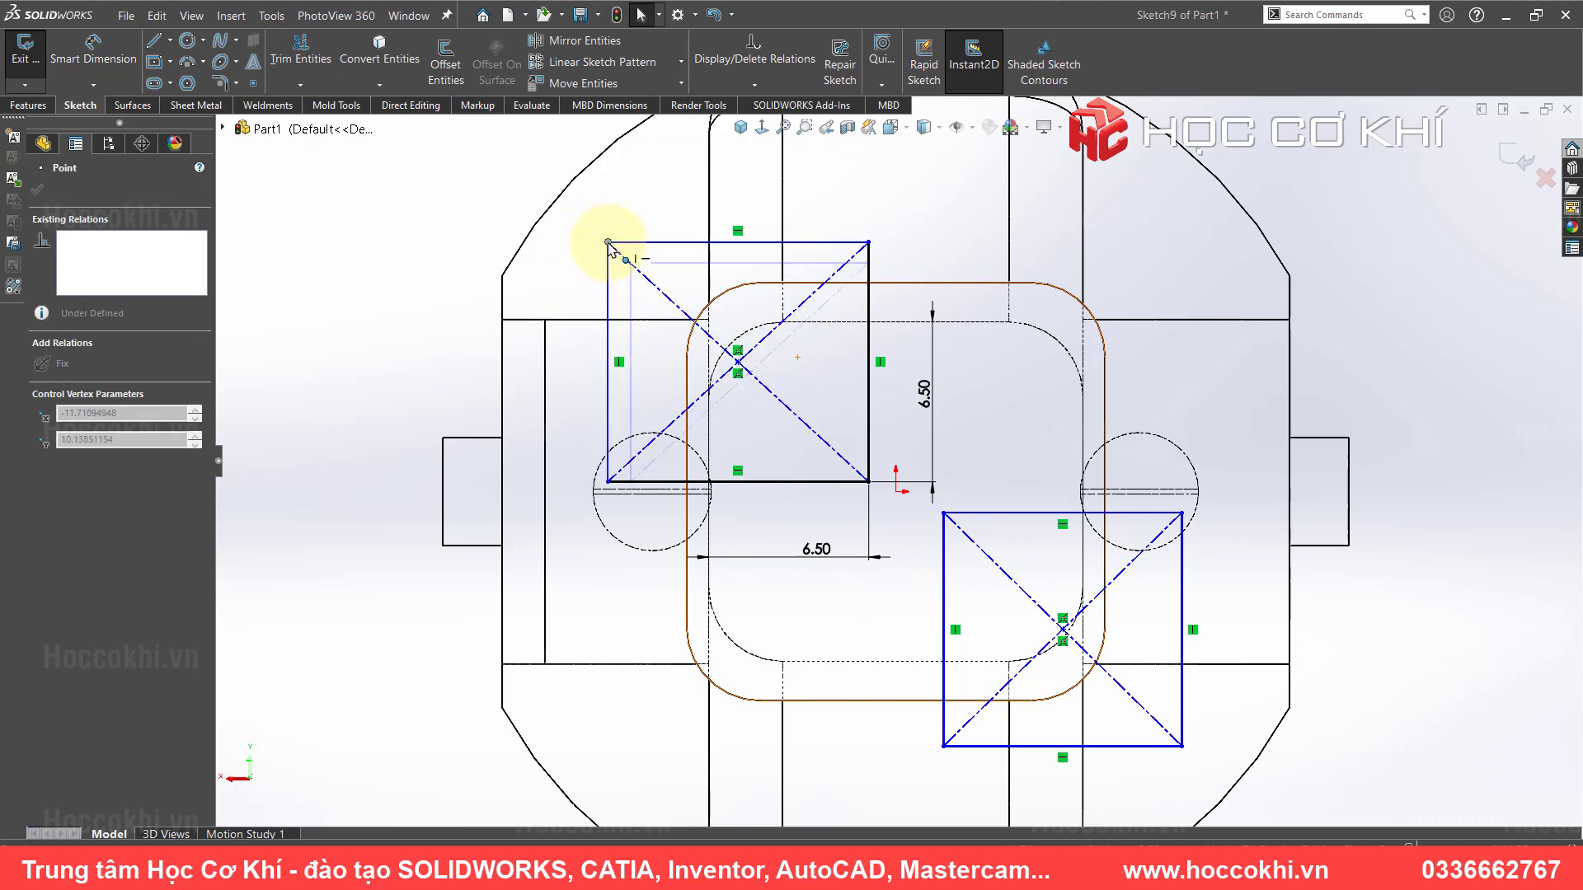
left_click(391, 287)
- Give the lower square a 6.50 mm vertical distance and a horizontal offset dimension, then orbit
scroll(956, 429, "up", 2)
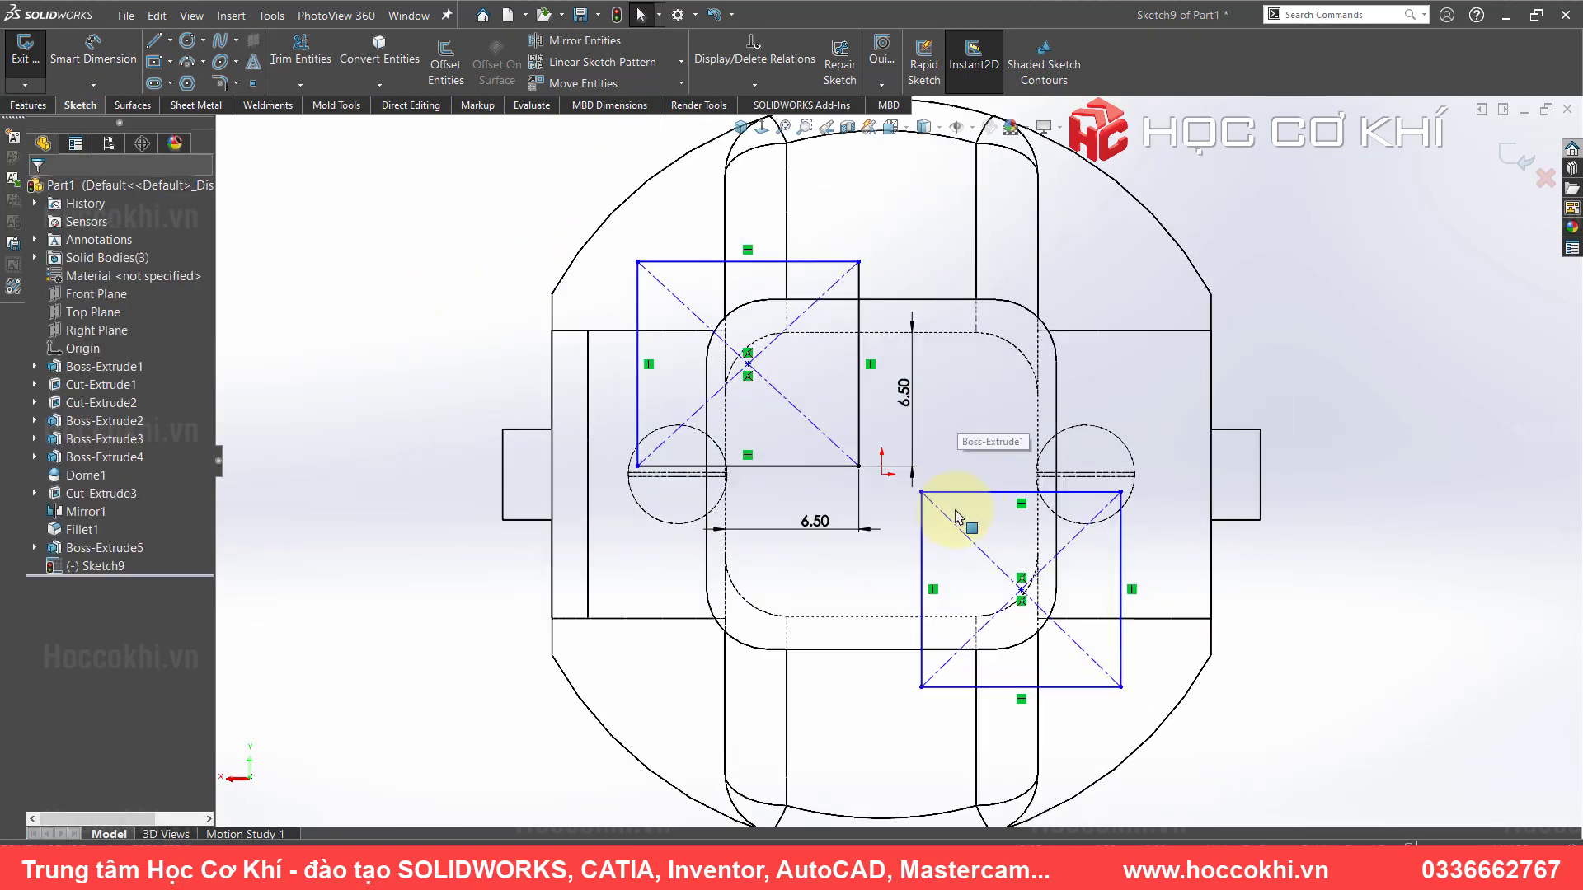
scroll(990, 511, "down", 2)
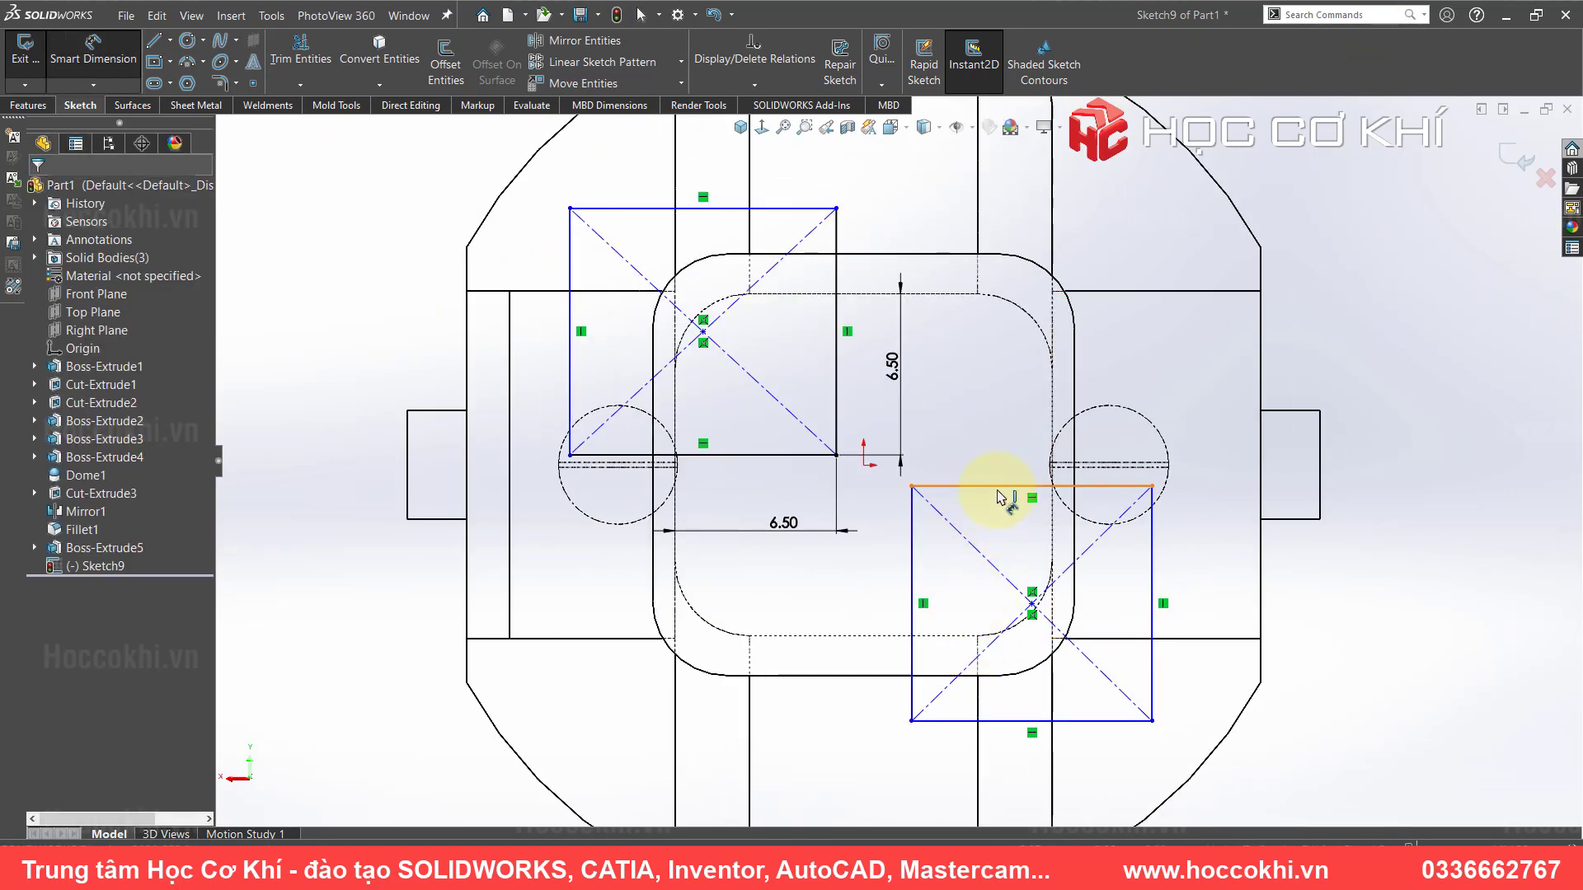
left_click(879, 634)
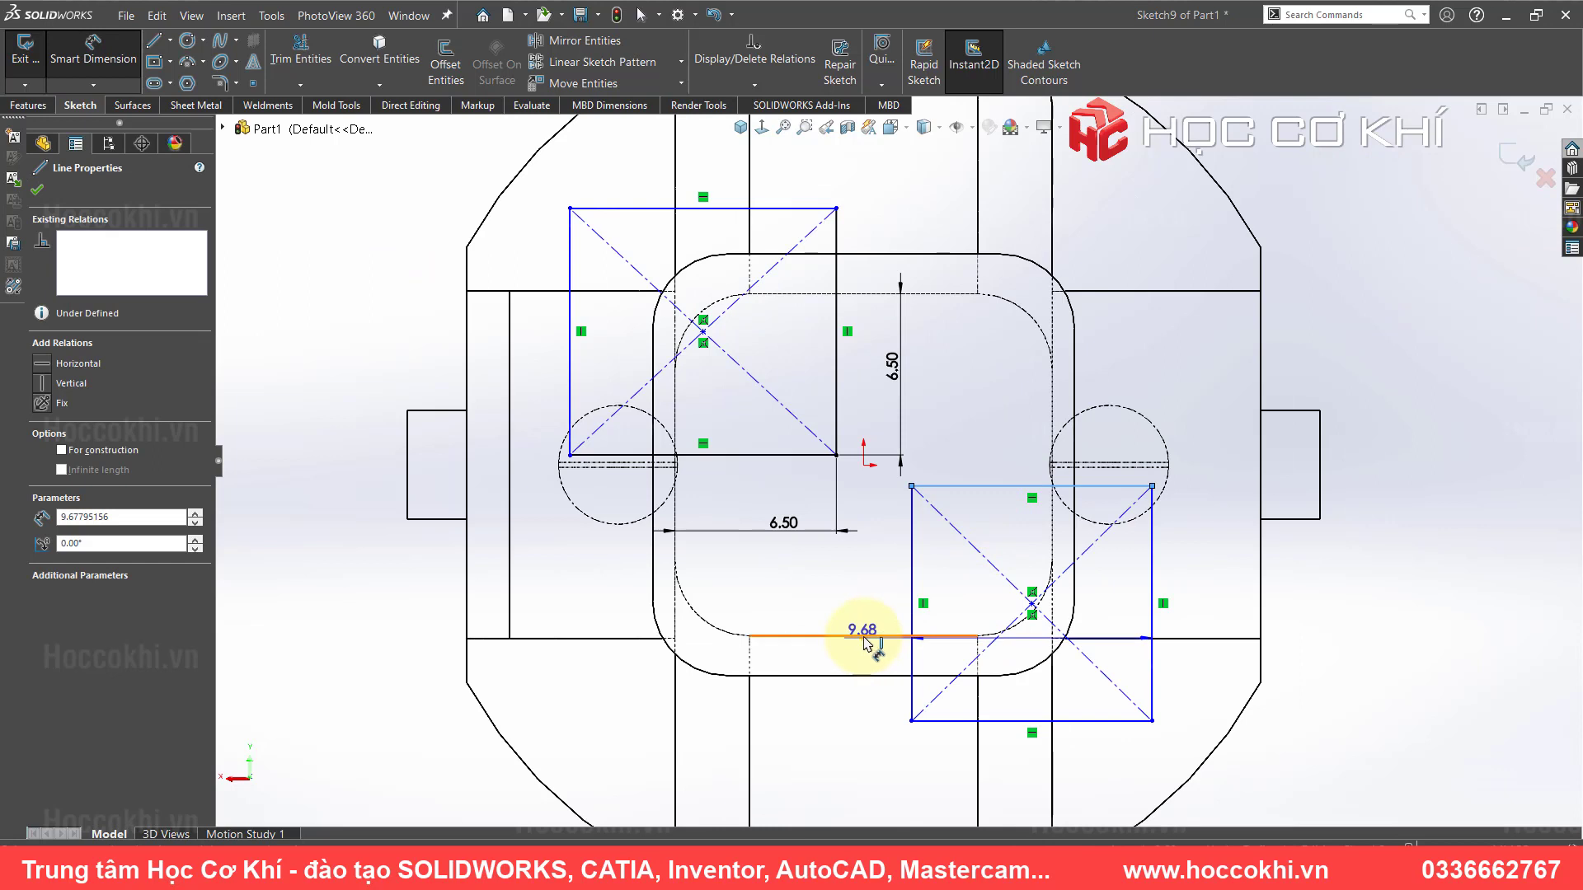
left_click(876, 595)
type("6.5")
key("Return")
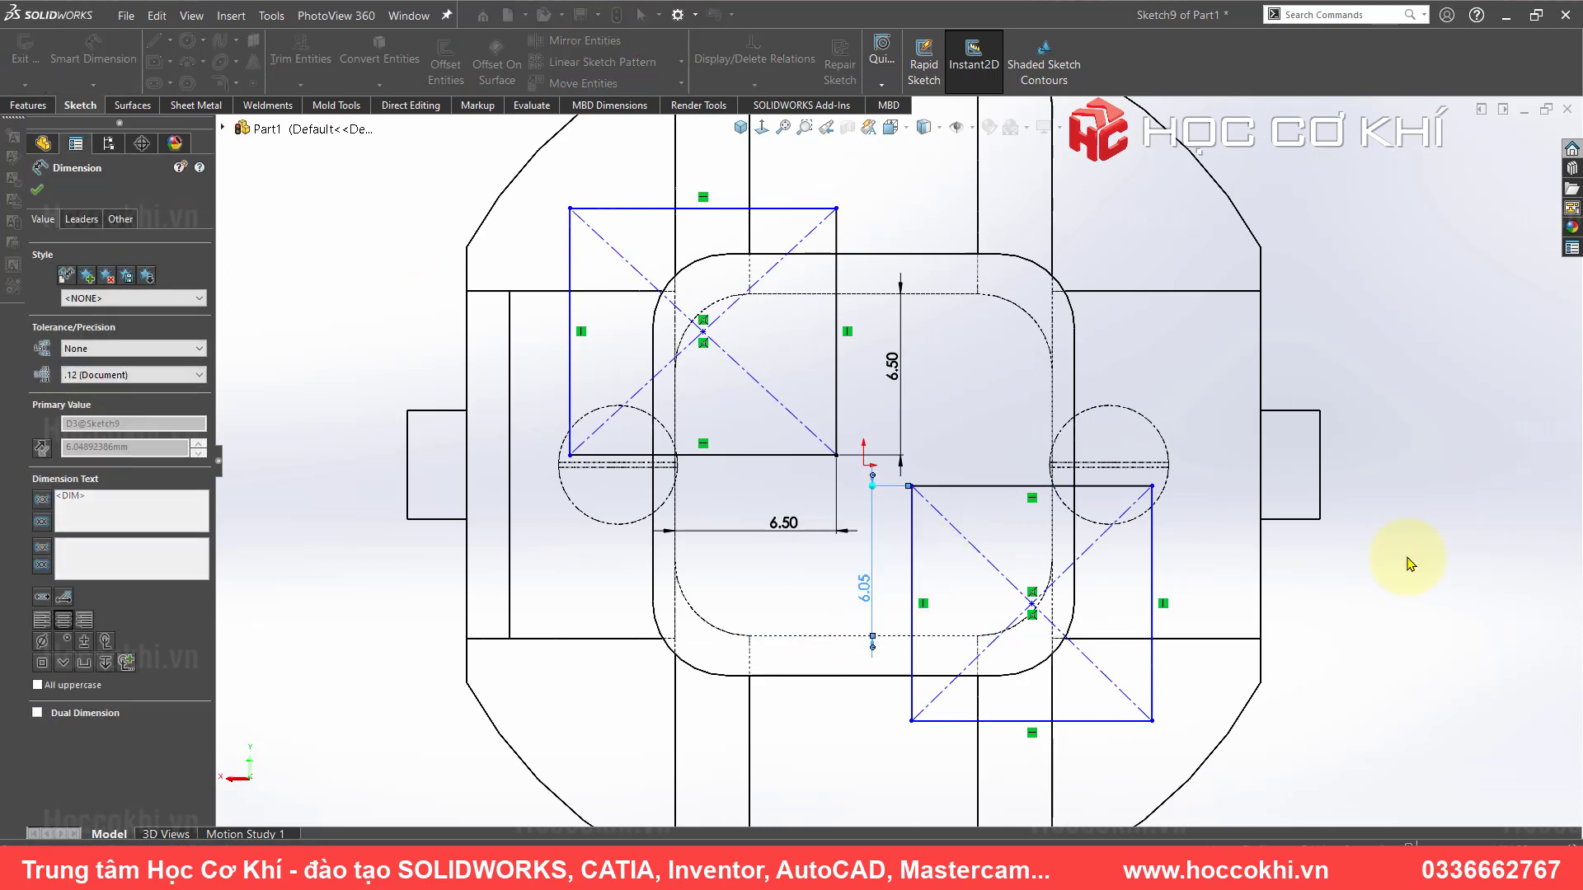
key("Escape")
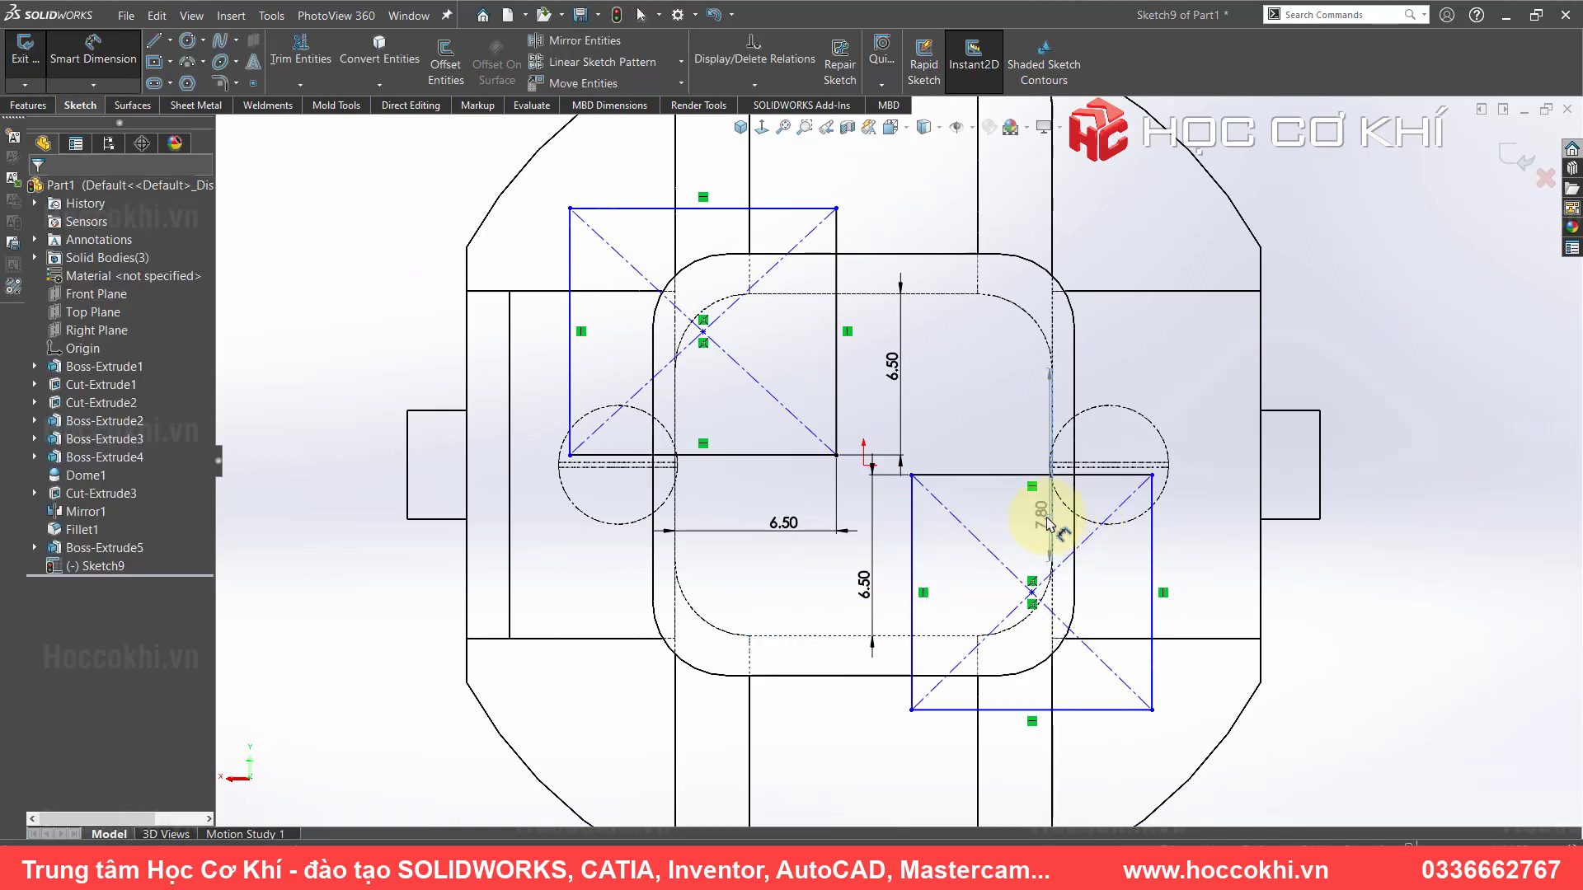
left_click(1052, 486)
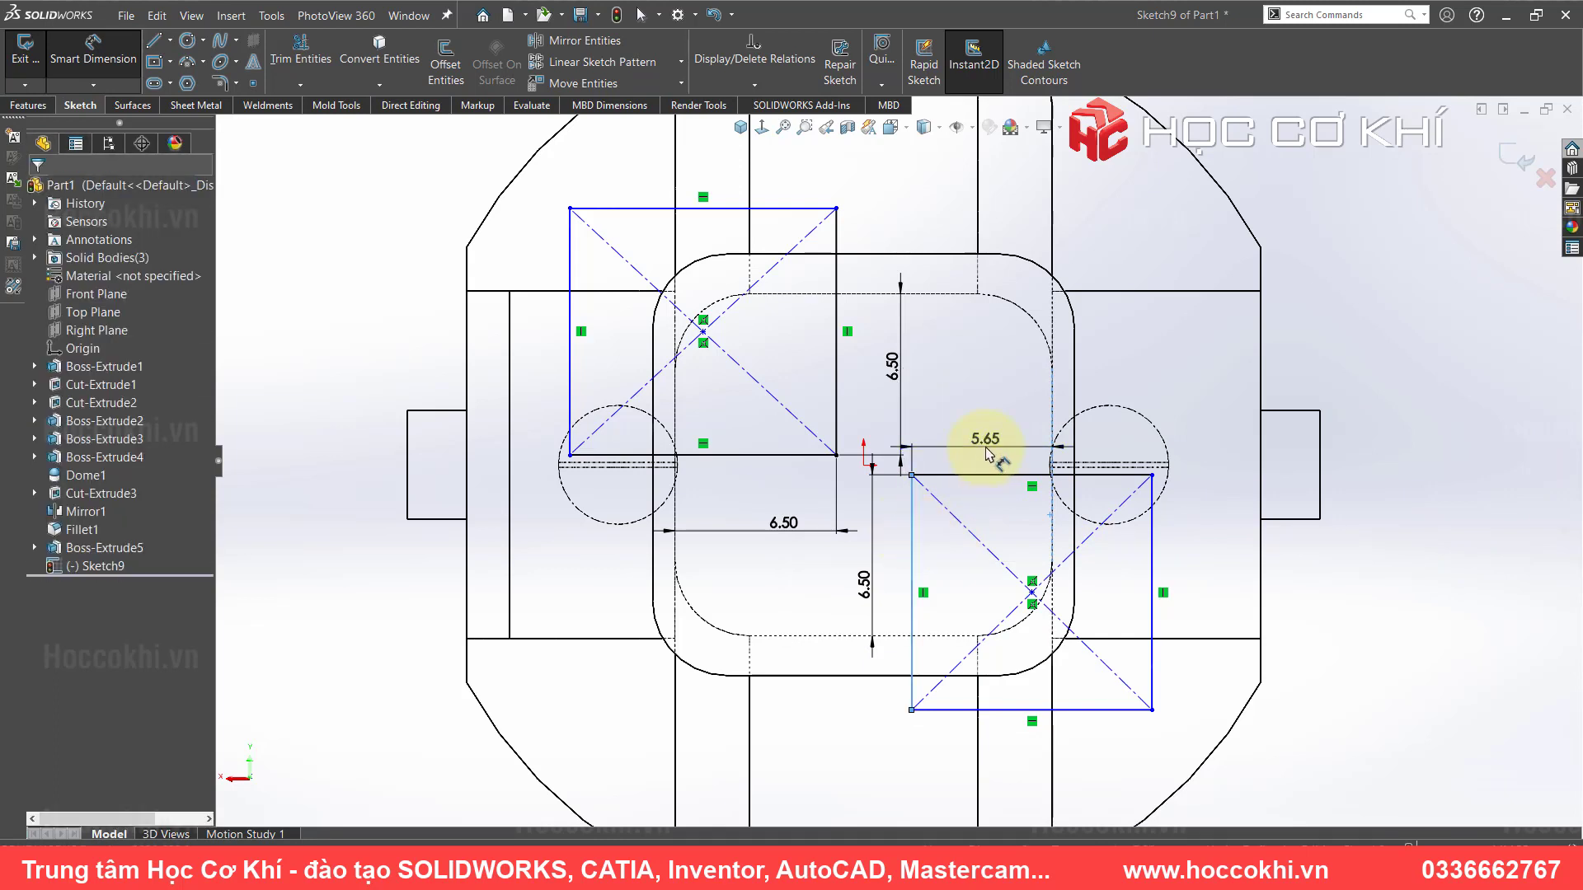
left_click(996, 452)
type("6.5")
key("Return")
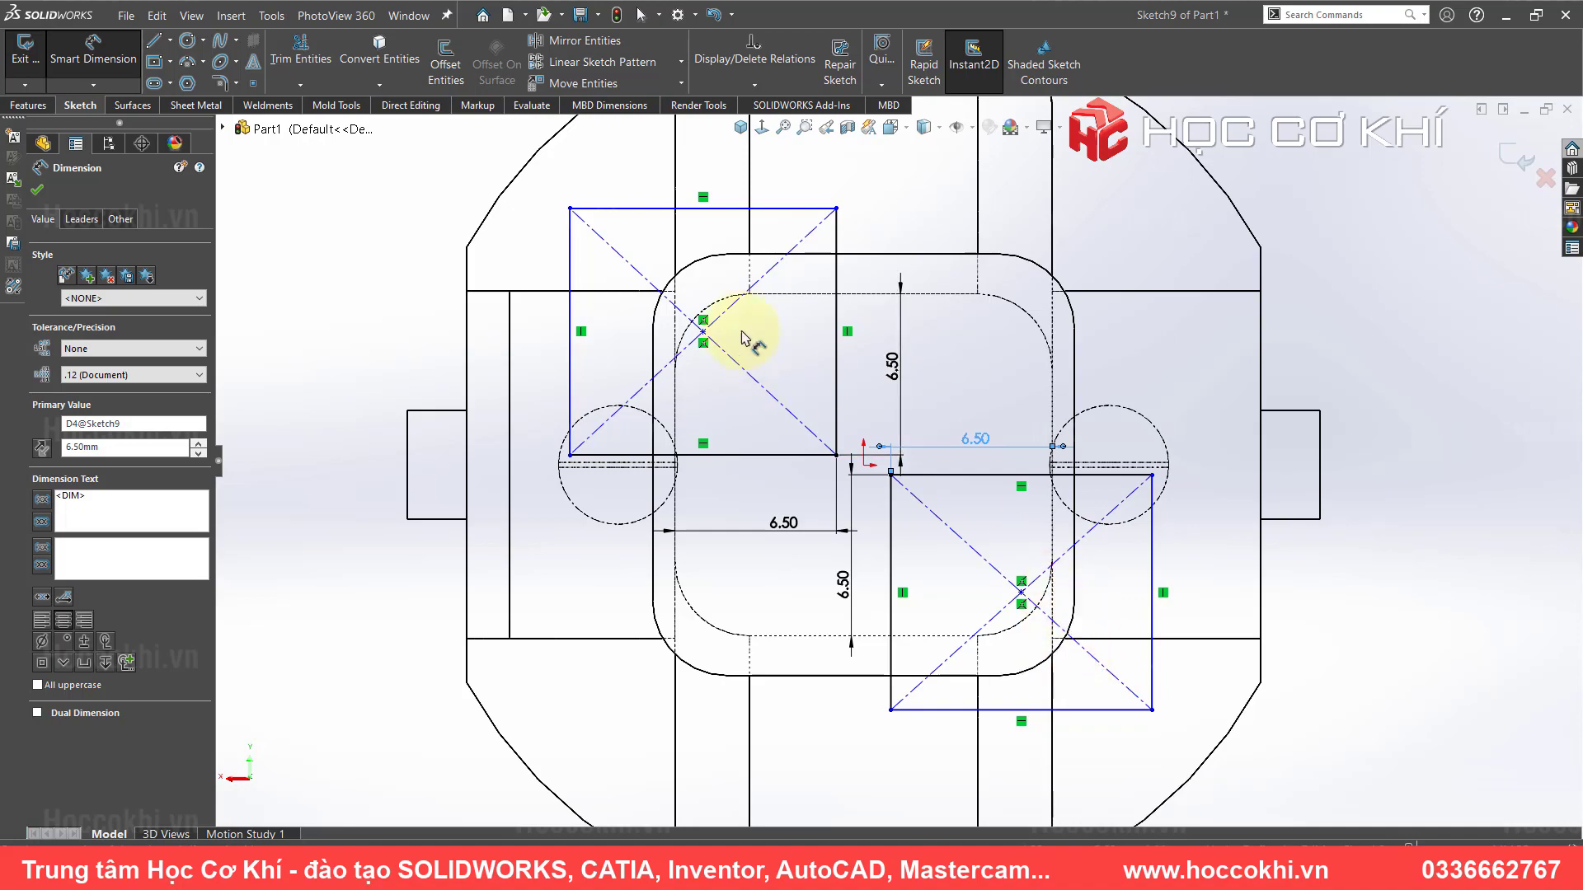
scroll(858, 363, "up", 3)
middle_click_drag(836, 395, 946, 118)
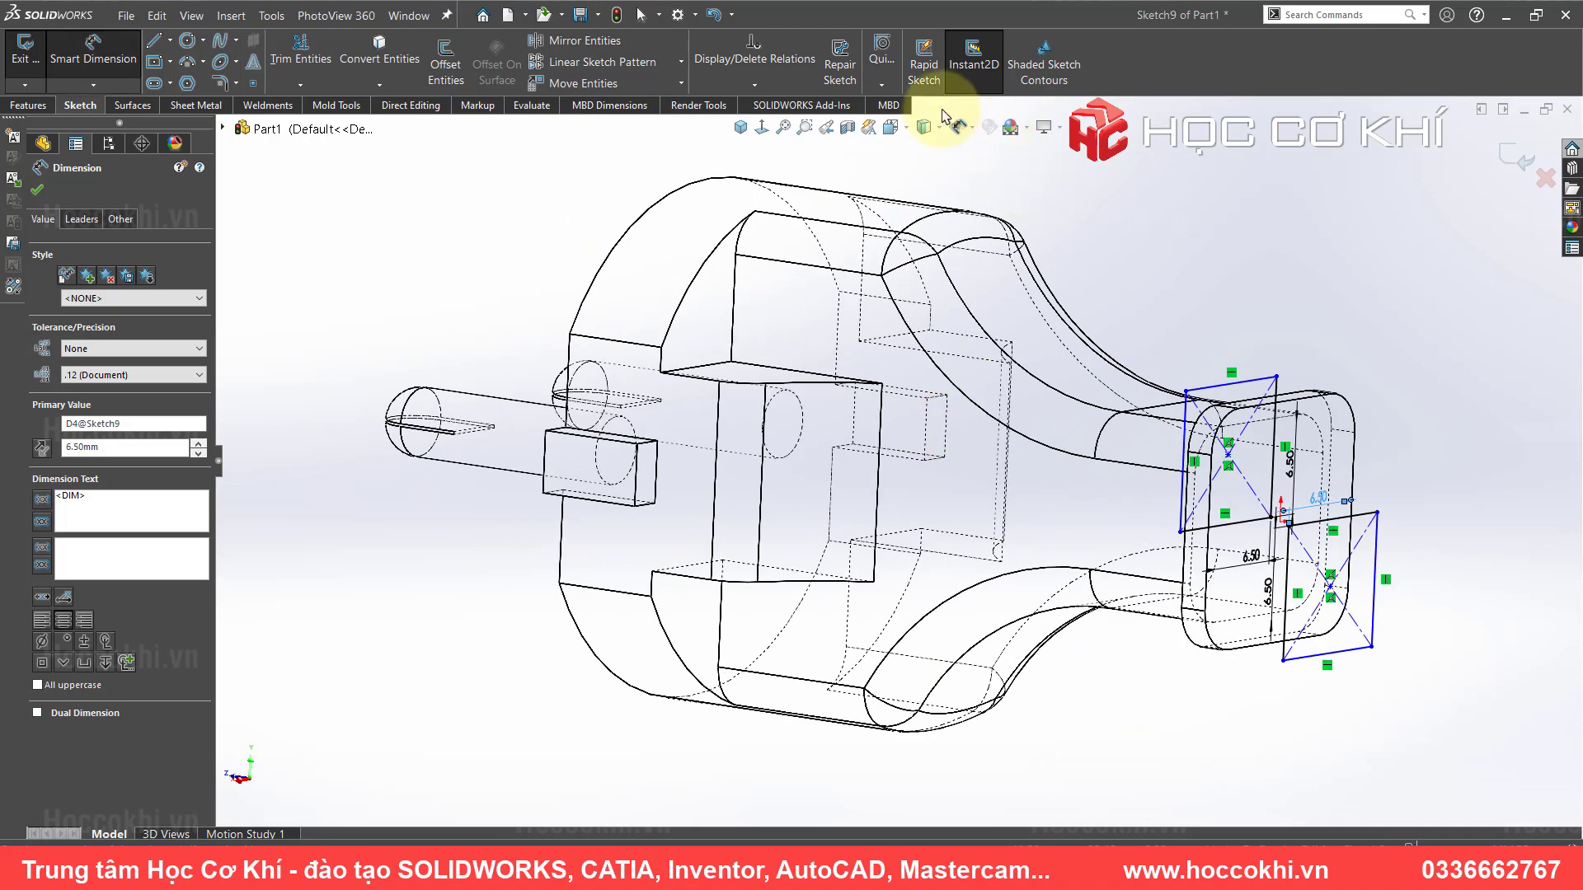
- Use Shaded With Edges and begin an Extruded Cut starting at a 4.00 mm offset
left_click(930, 125)
left_click(930, 155)
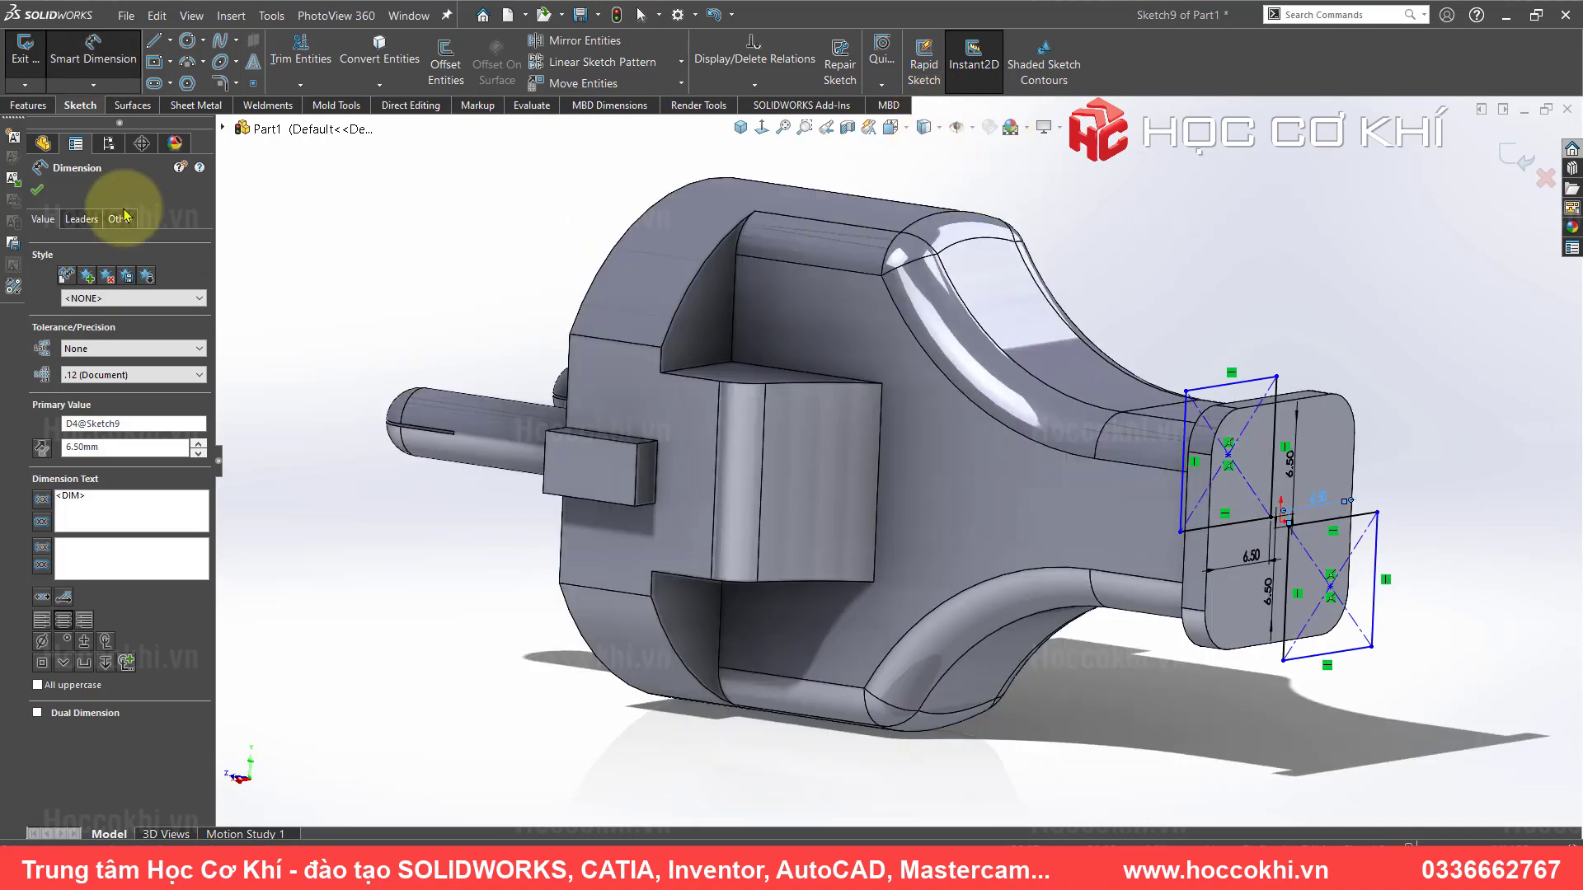
left_click(31, 107)
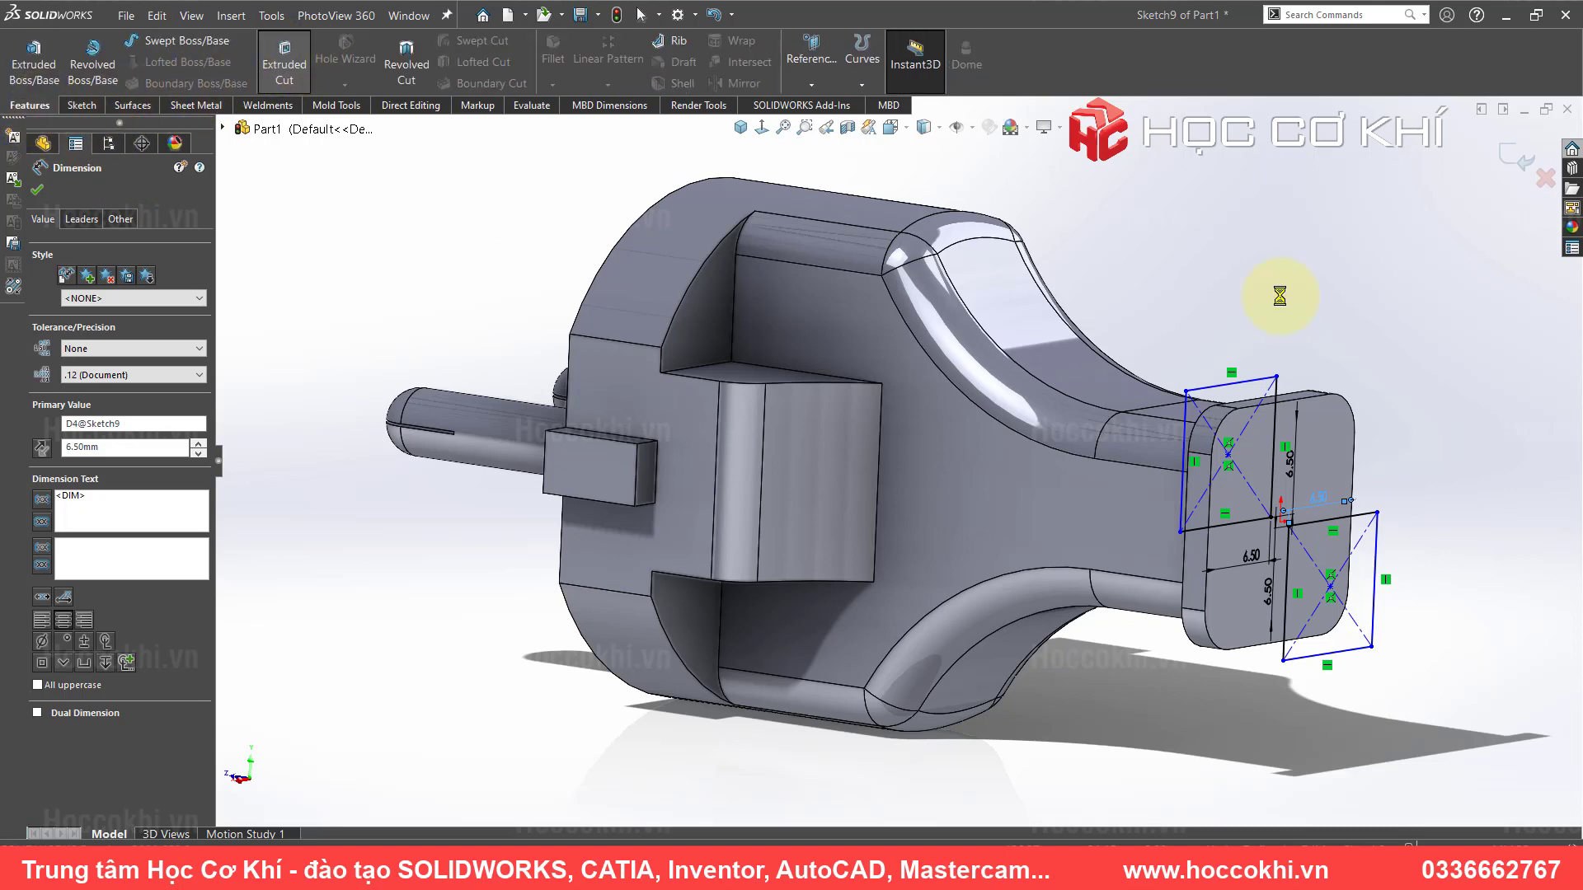
left_click(196, 242)
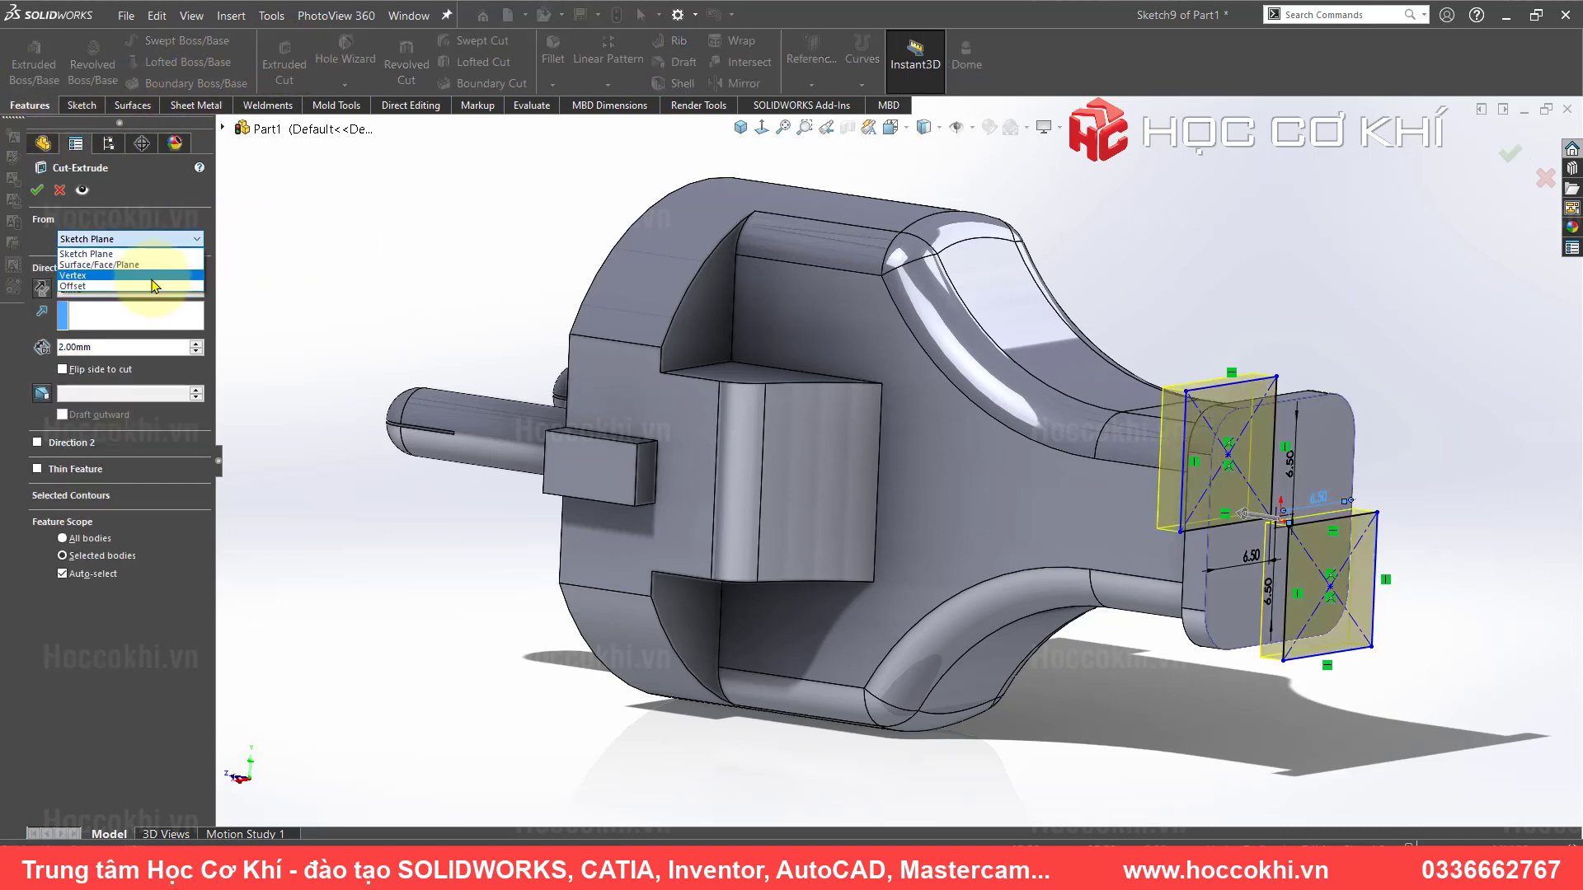
left_click(143, 289)
type("4")
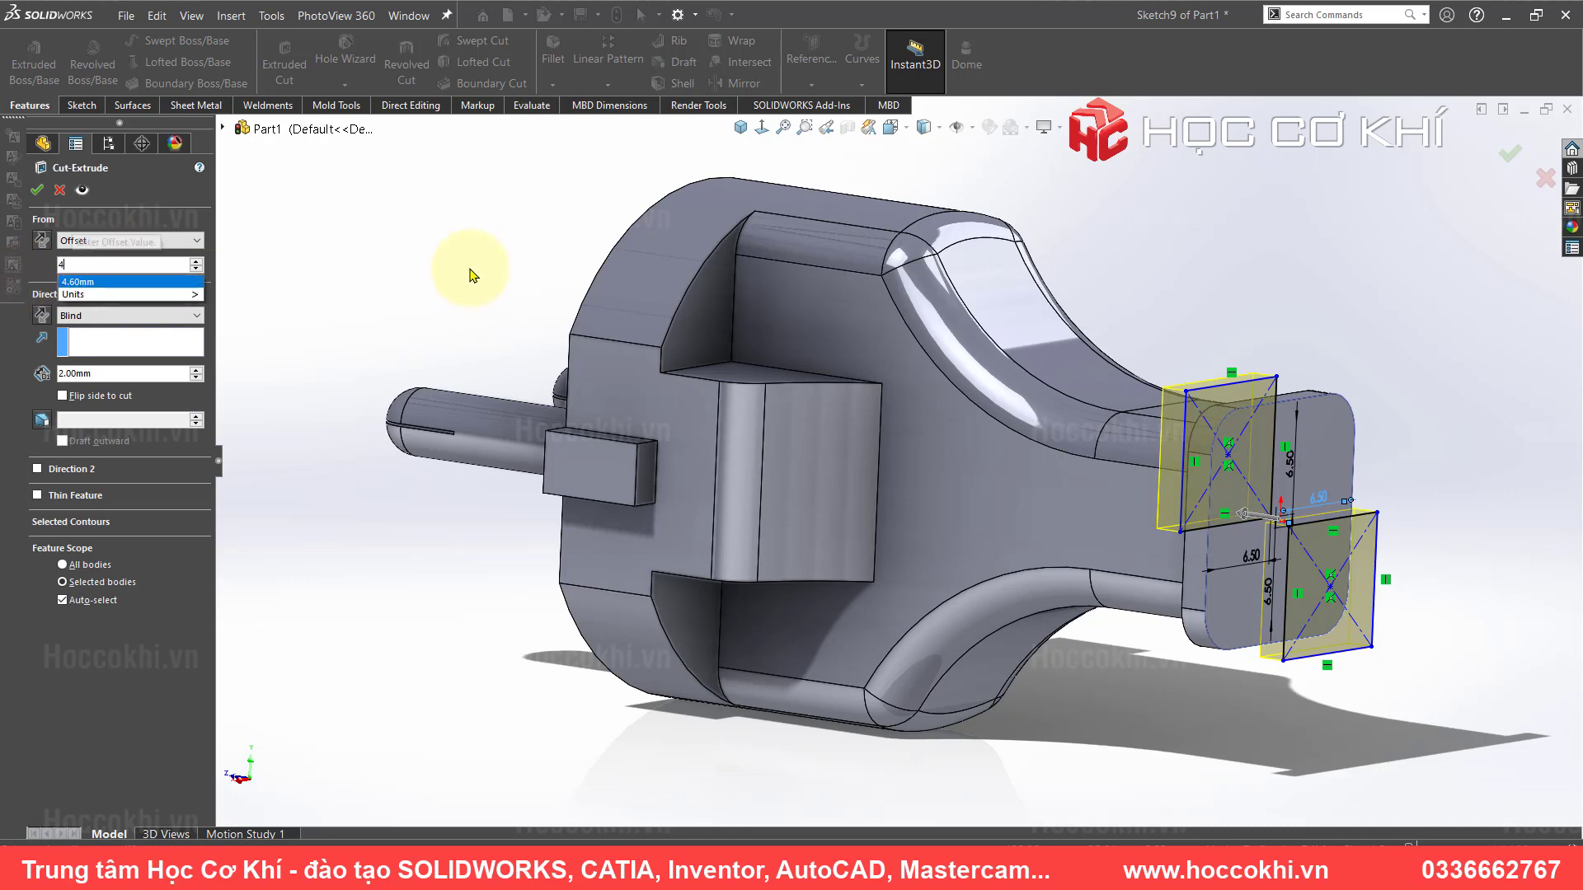
- Check the drawing, set the blind cut depth to 1.50 mm, and apply the slot cut
mouse_move(1096, 589)
middle_mouse_down()
mouse_move(1113, 565)
mouse_move(1148, 595)
mouse_move(1243, 734)
middle_mouse_up()
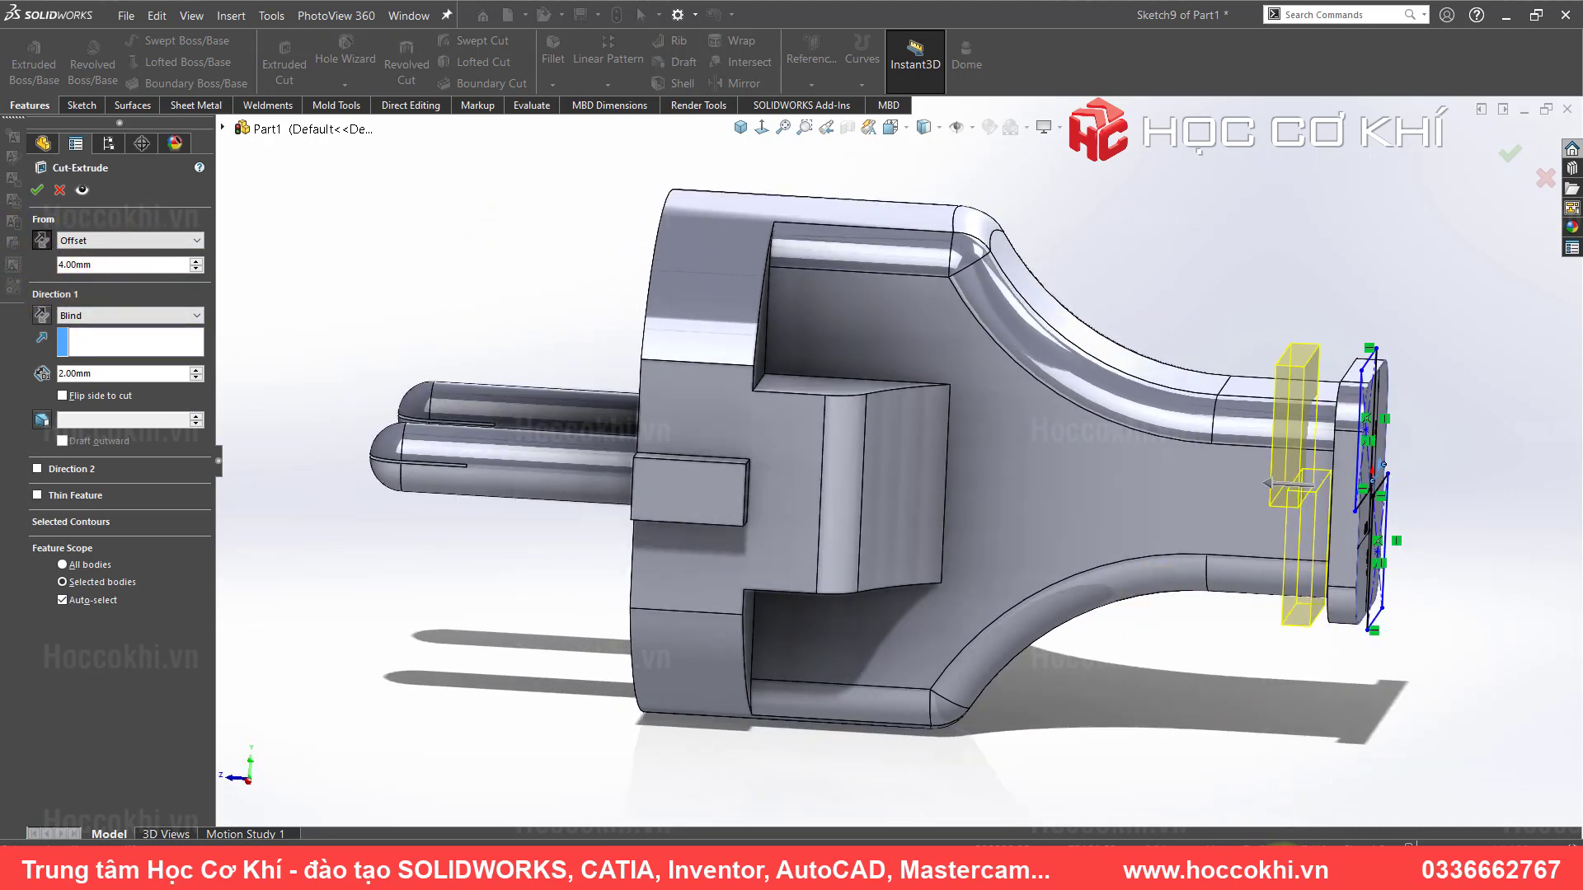
left_click(1368, 808)
scroll(1212, 390, "up", 3)
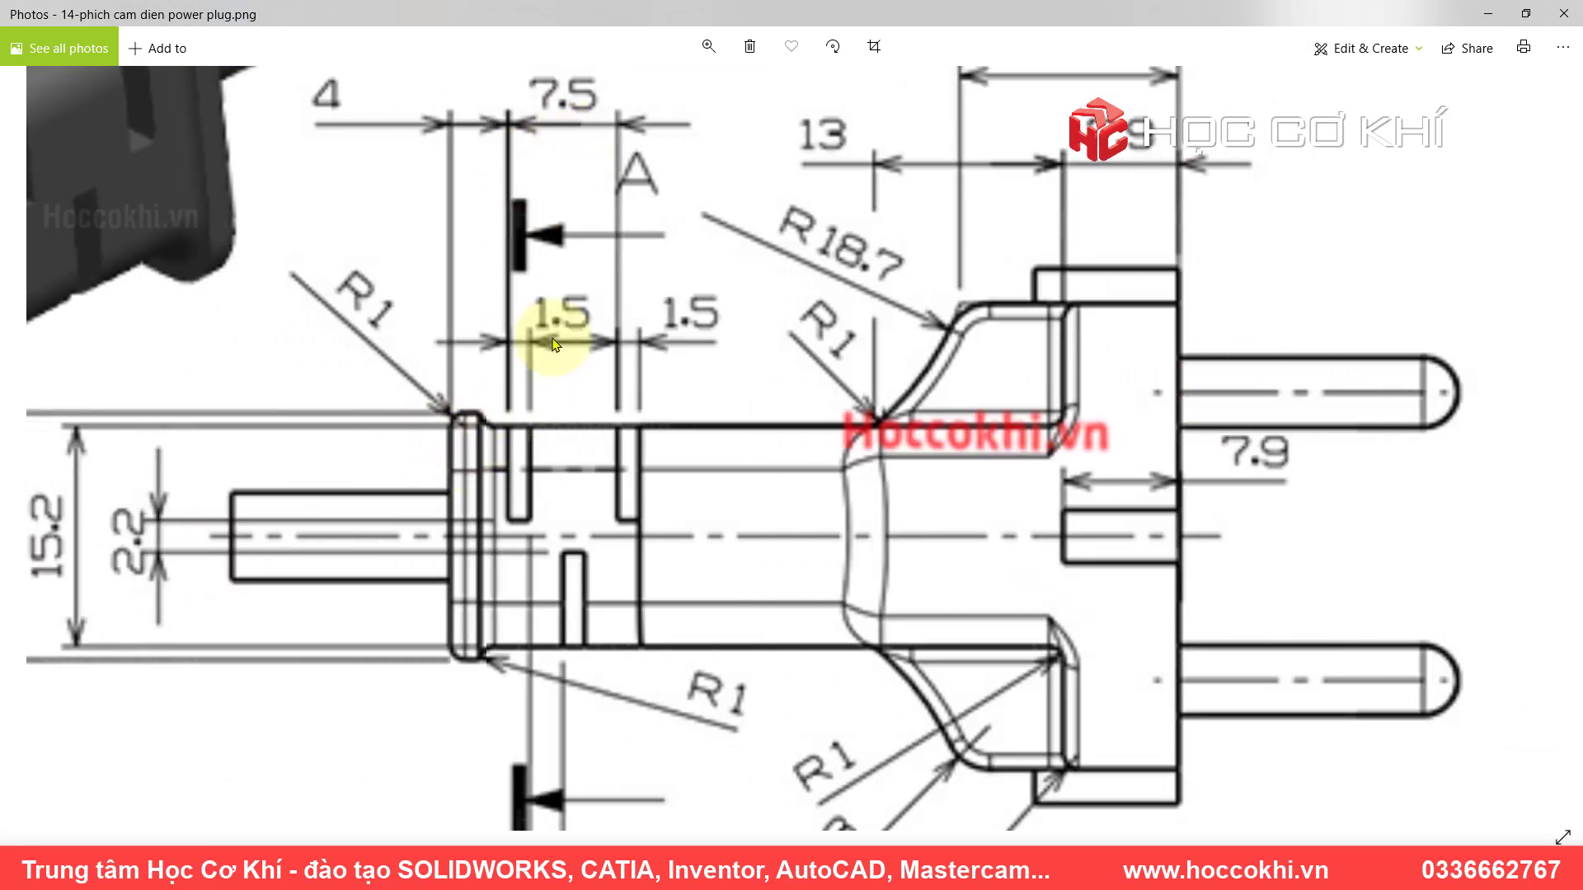
key("alt+Tab")
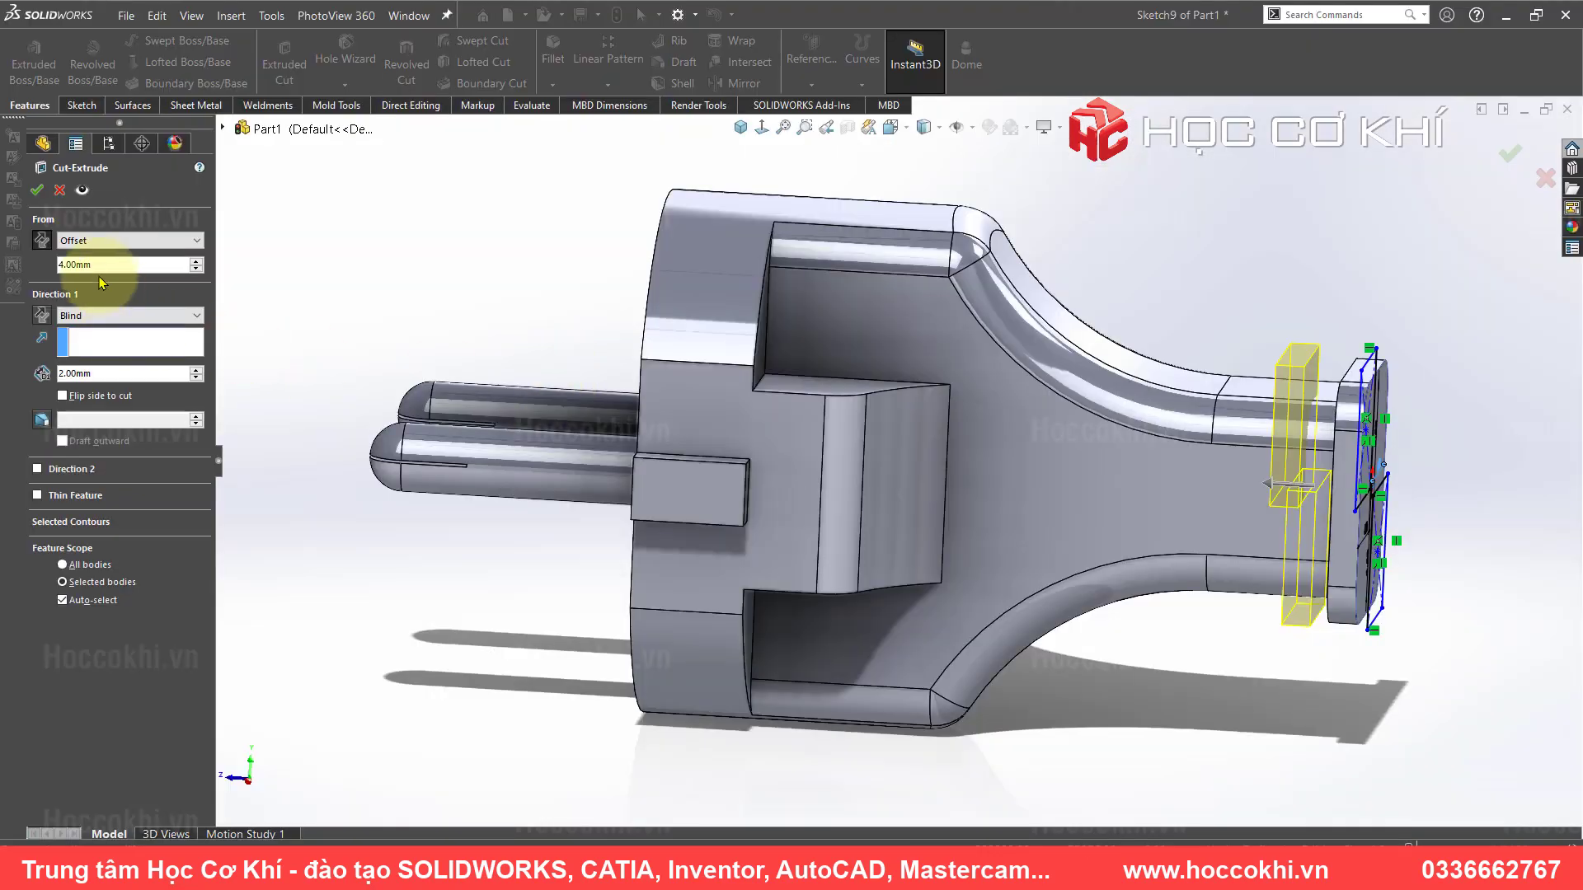
double_click(120, 372)
type("1.5")
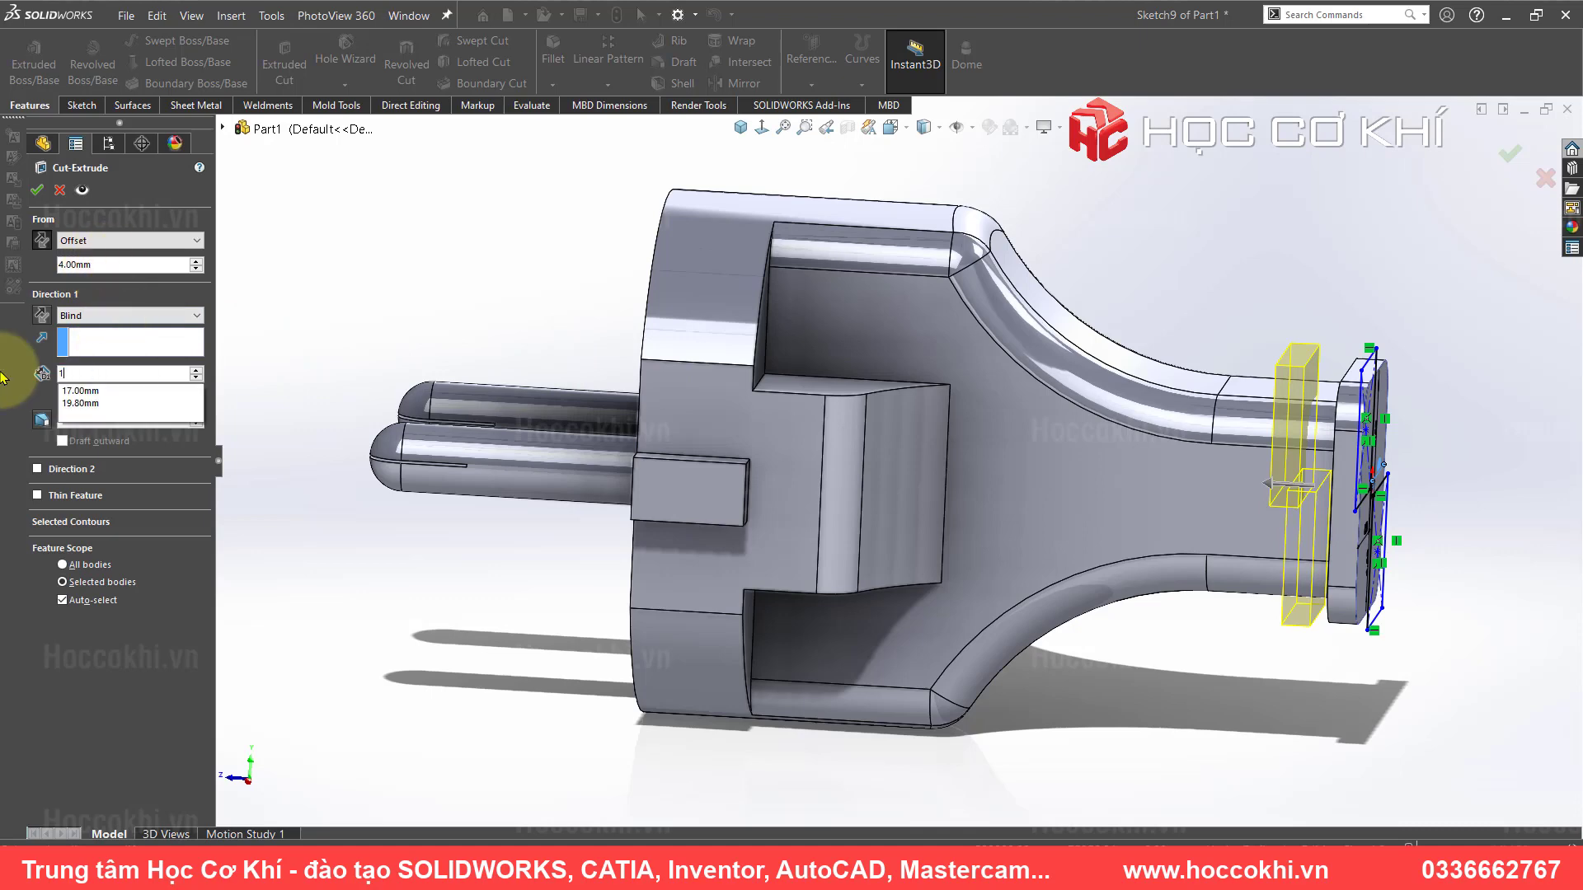
key("Return")
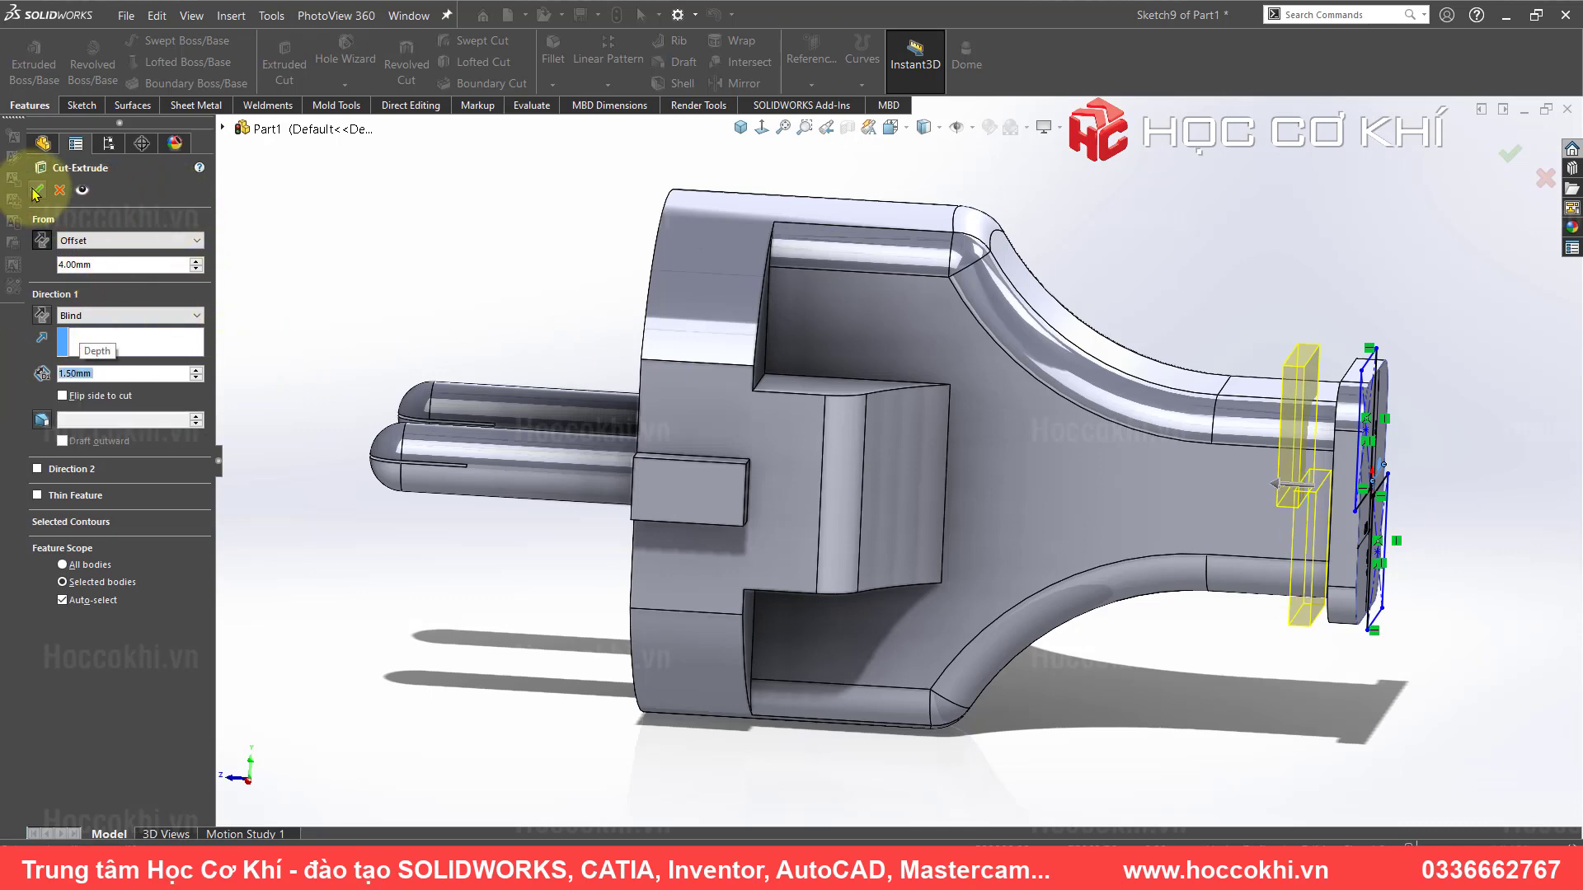
key("alt+Tab")
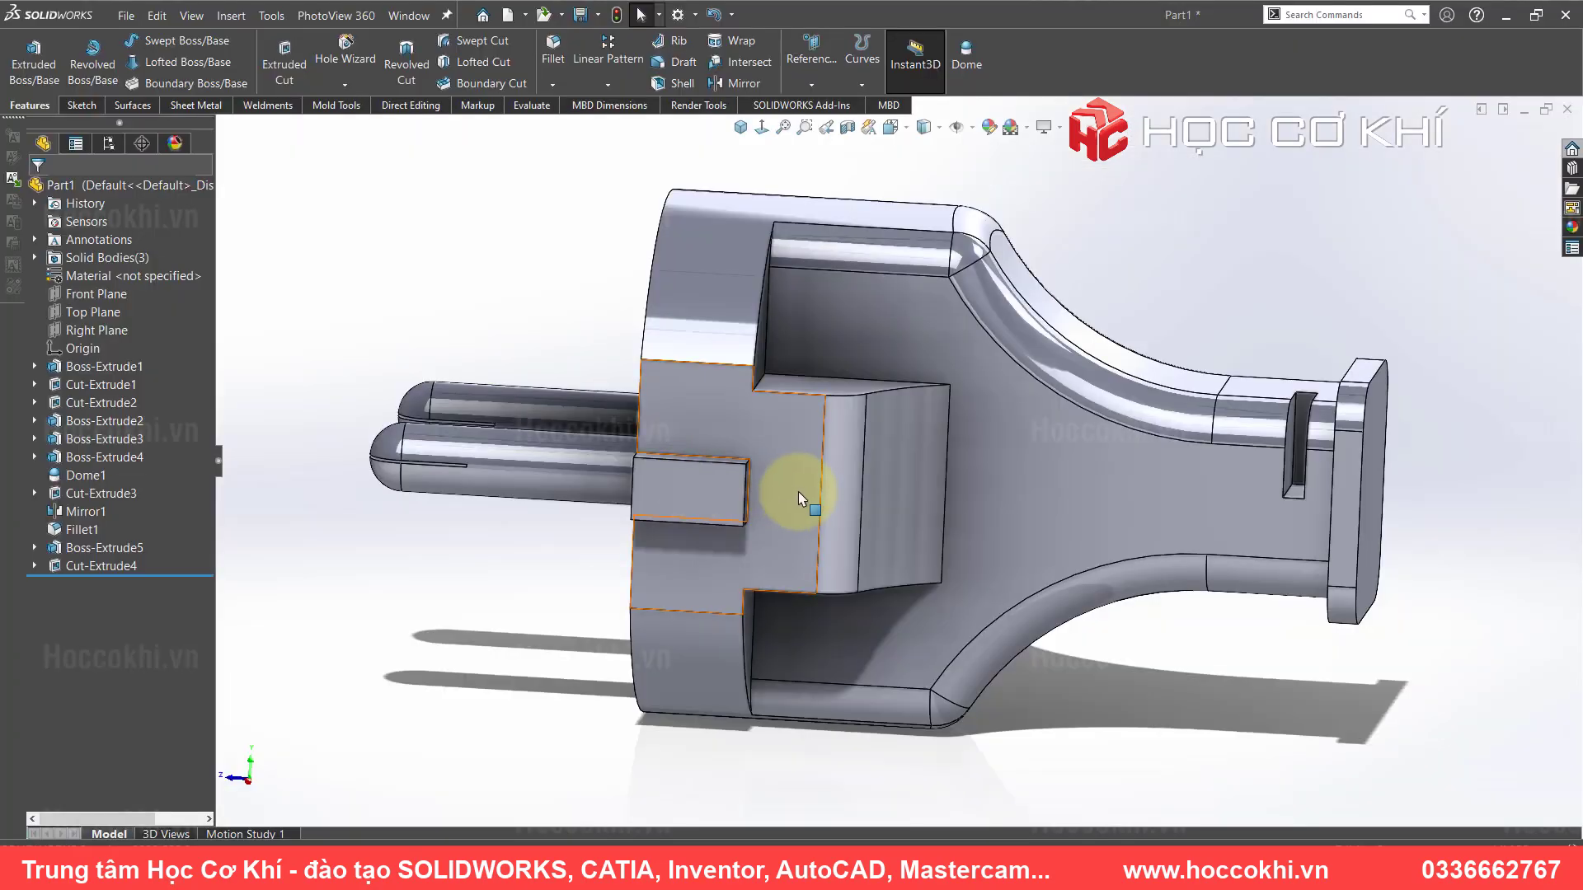
- Linear-pattern Cut-Extrude4 along the end-face direction: 2 instances at 7.50 mm spacing
mouse_move(1096, 523)
middle_mouse_down()
mouse_move(1077, 576)
mouse_move(1072, 530)
middle_mouse_up()
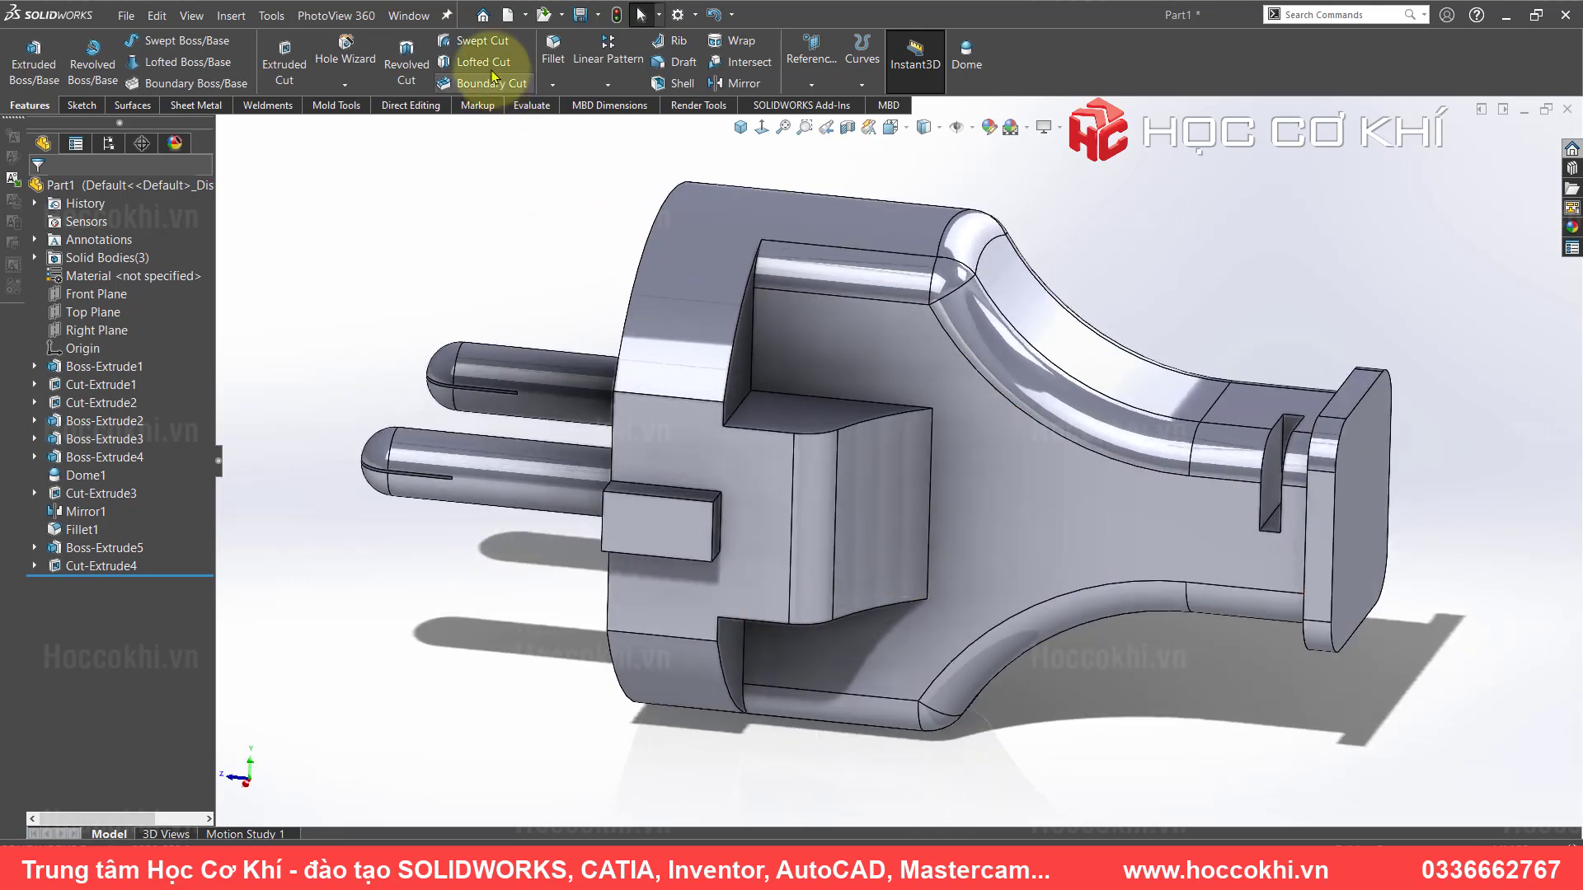
left_click(607, 45)
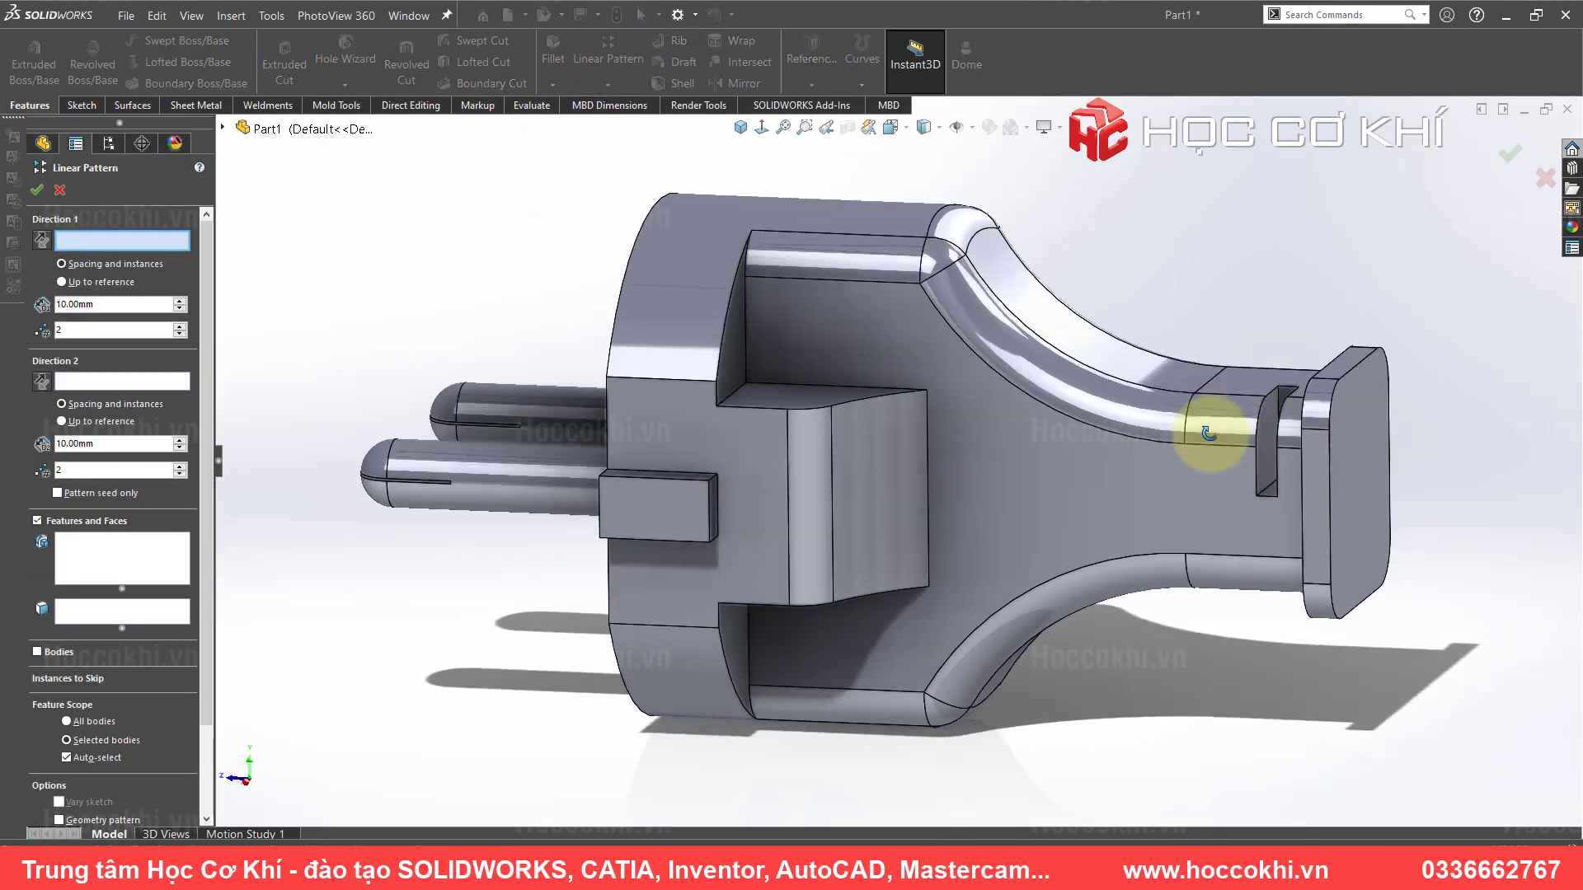
scroll(1201, 434, "down", 4)
scroll(1265, 453, "down", 3)
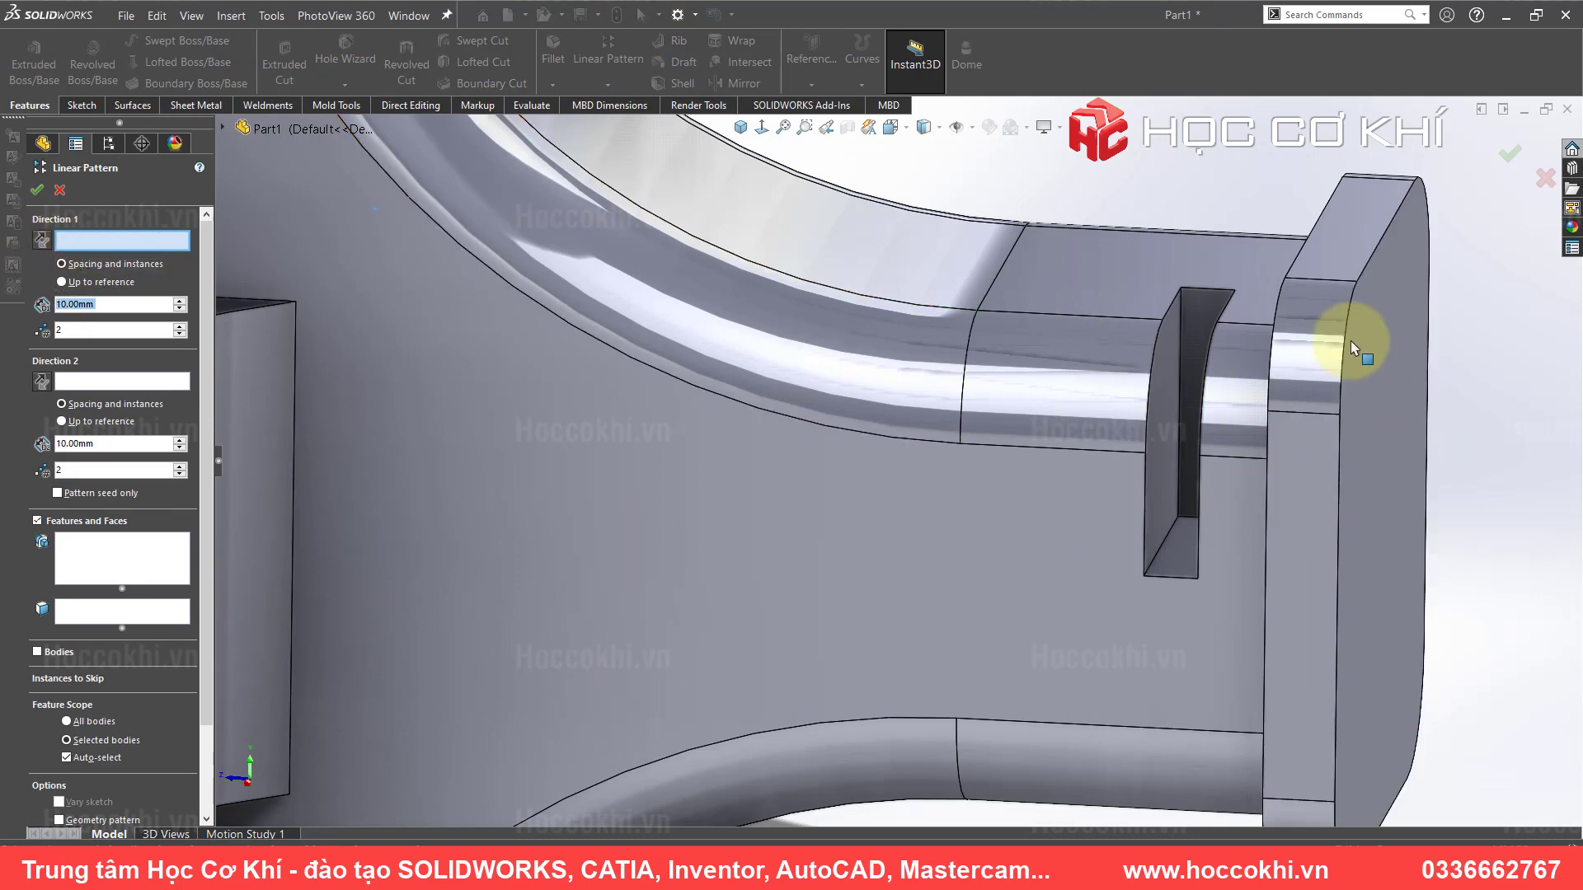
left_click(1398, 425)
middle_click_drag(1398, 425, 1364, 394)
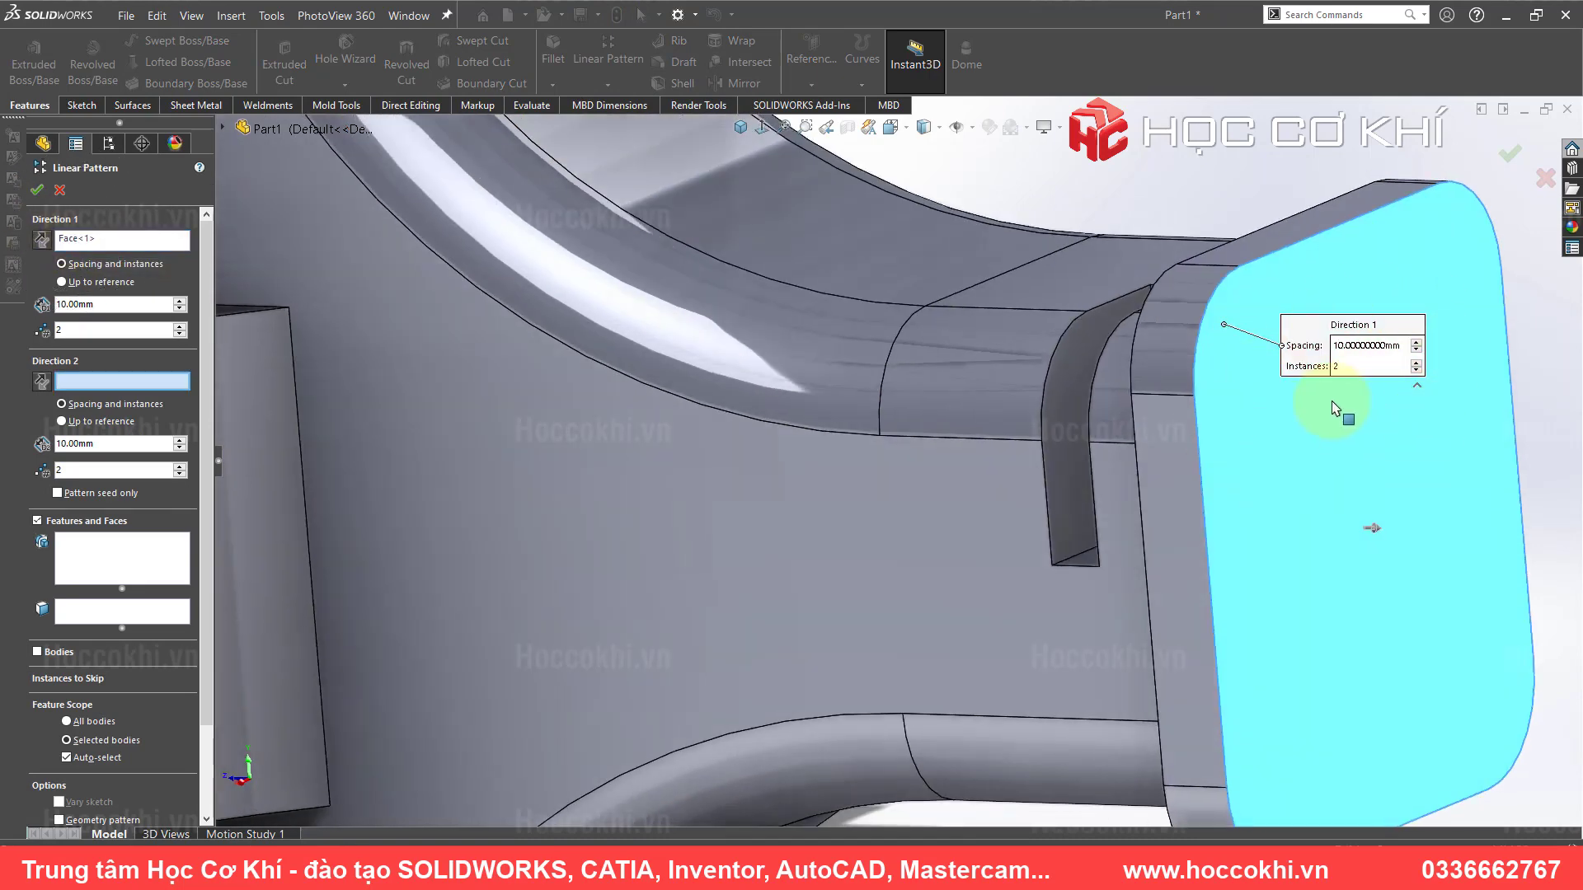
middle_click_drag(1229, 437, 1224, 401)
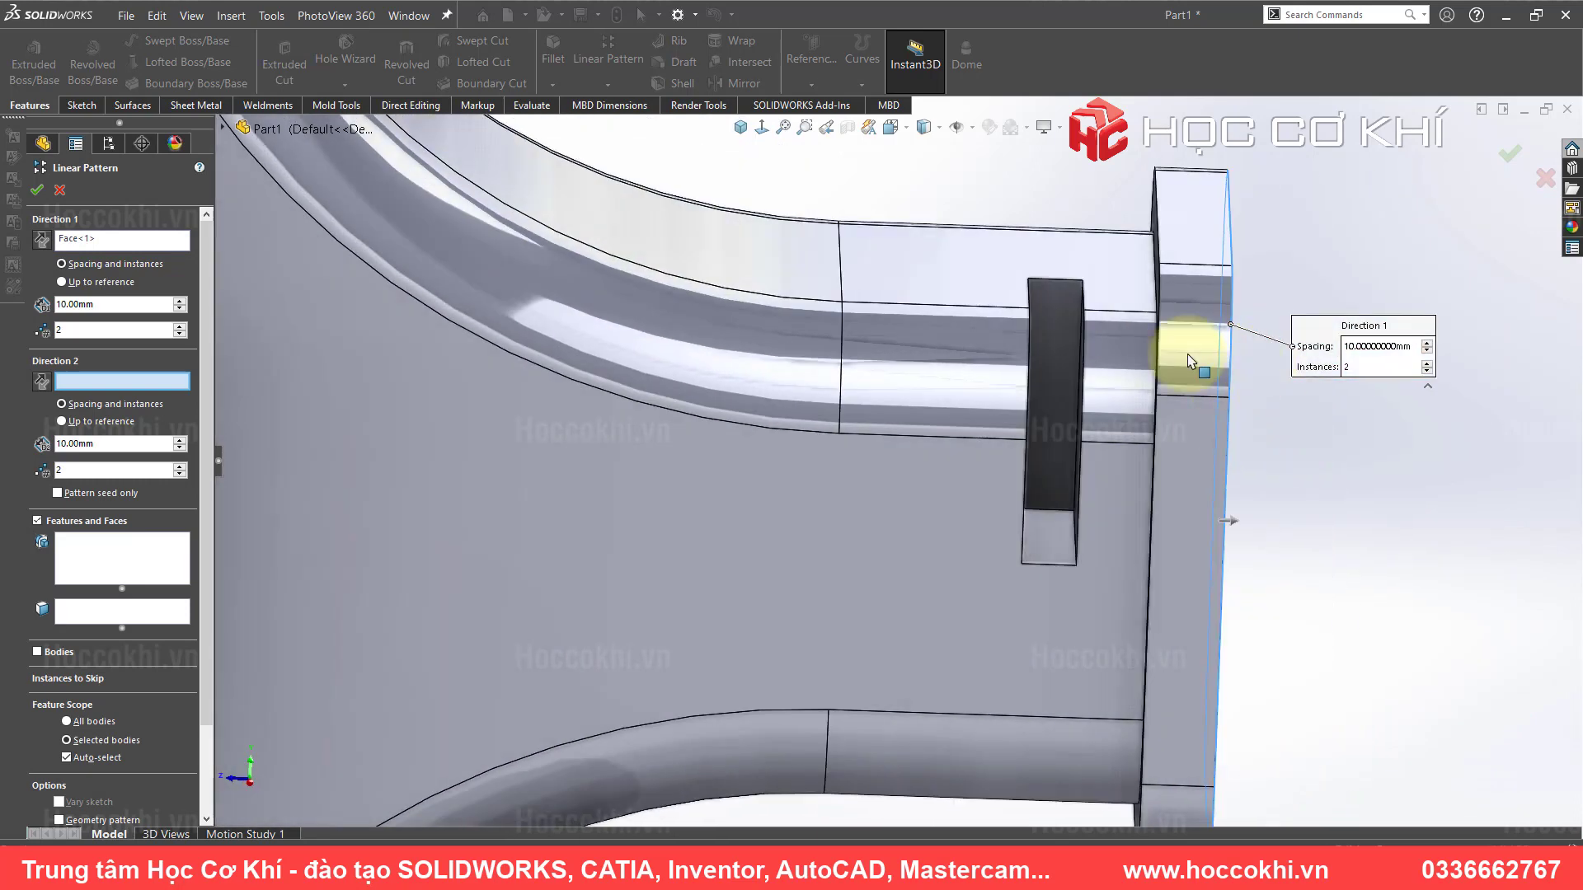
left_click(86, 327)
double_click(106, 305)
type("7.5")
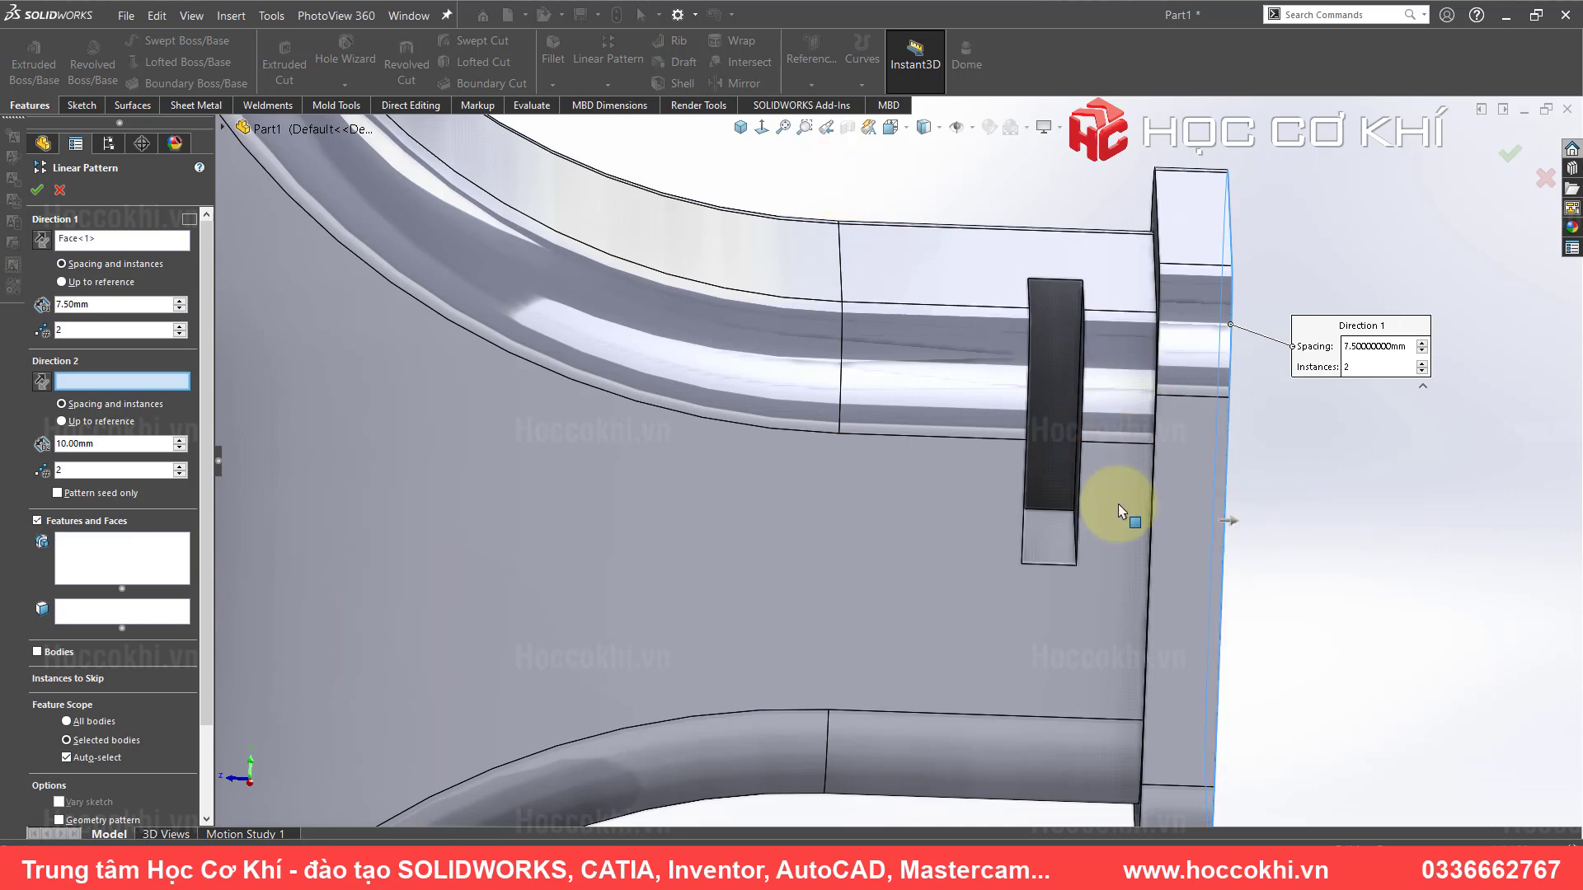
left_click(93, 551)
left_click(1059, 342)
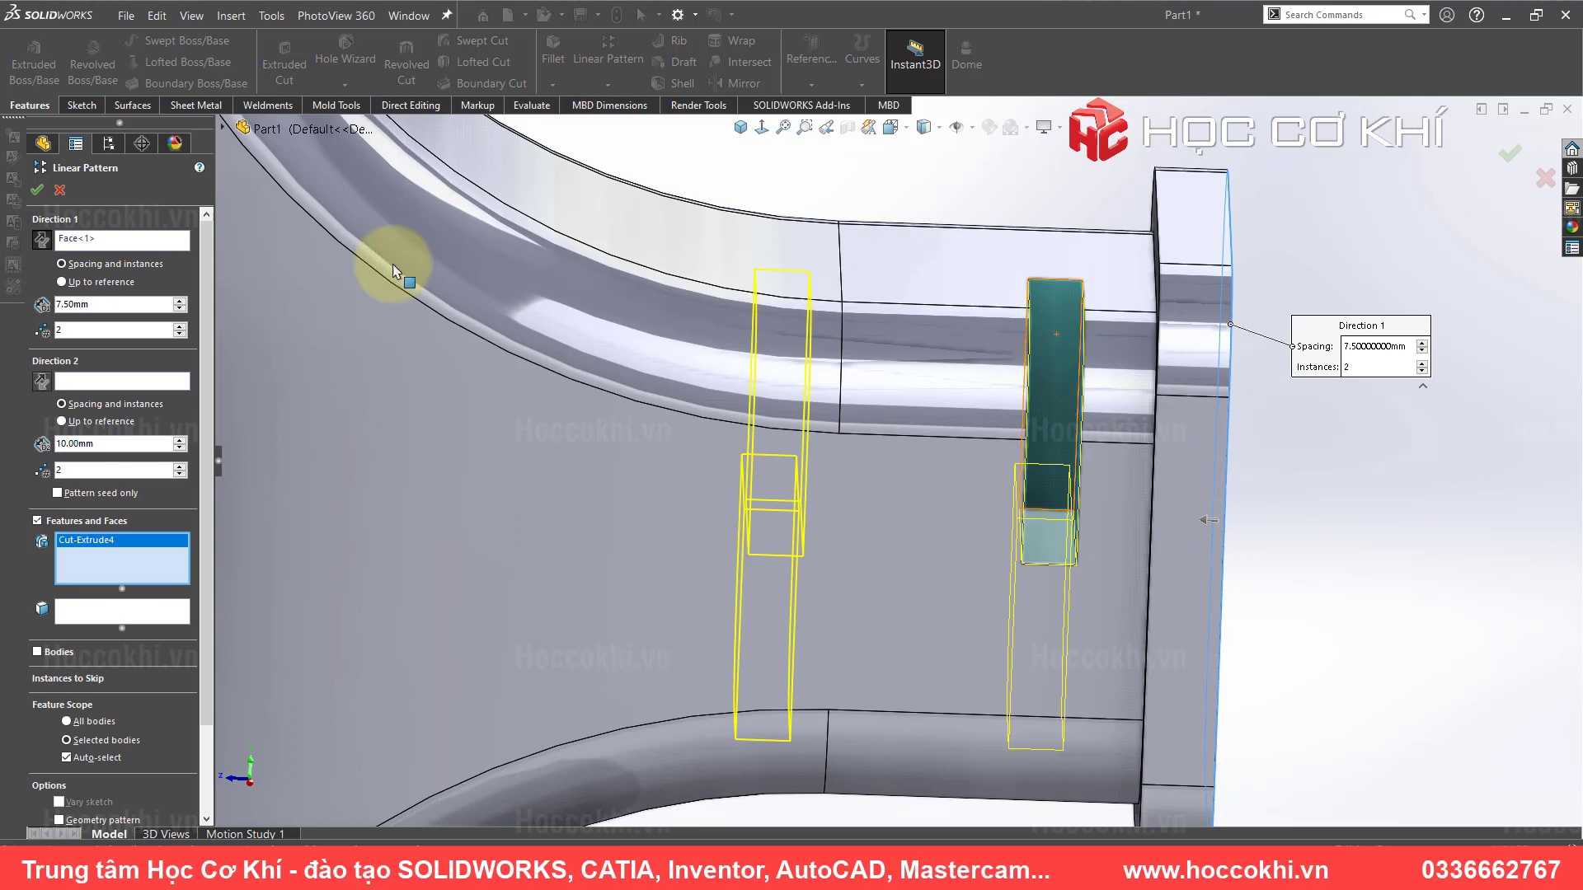
key("Return")
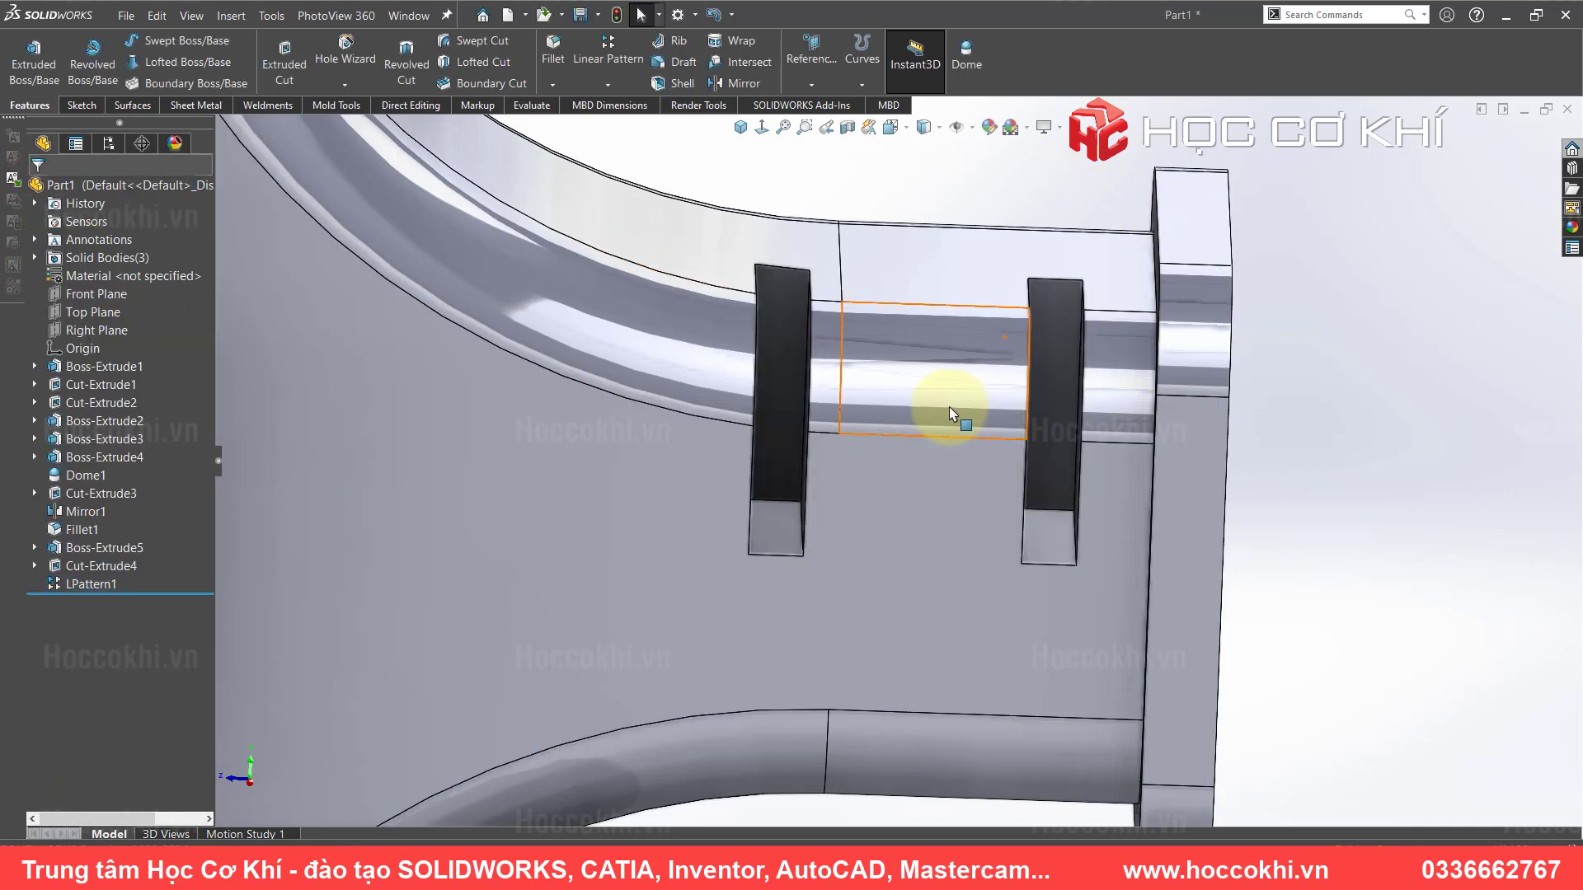
mouse_move(948, 413)
middle_mouse_down()
mouse_move(865, 452)
mouse_move(822, 441)
mouse_move(901, 523)
middle_mouse_up()
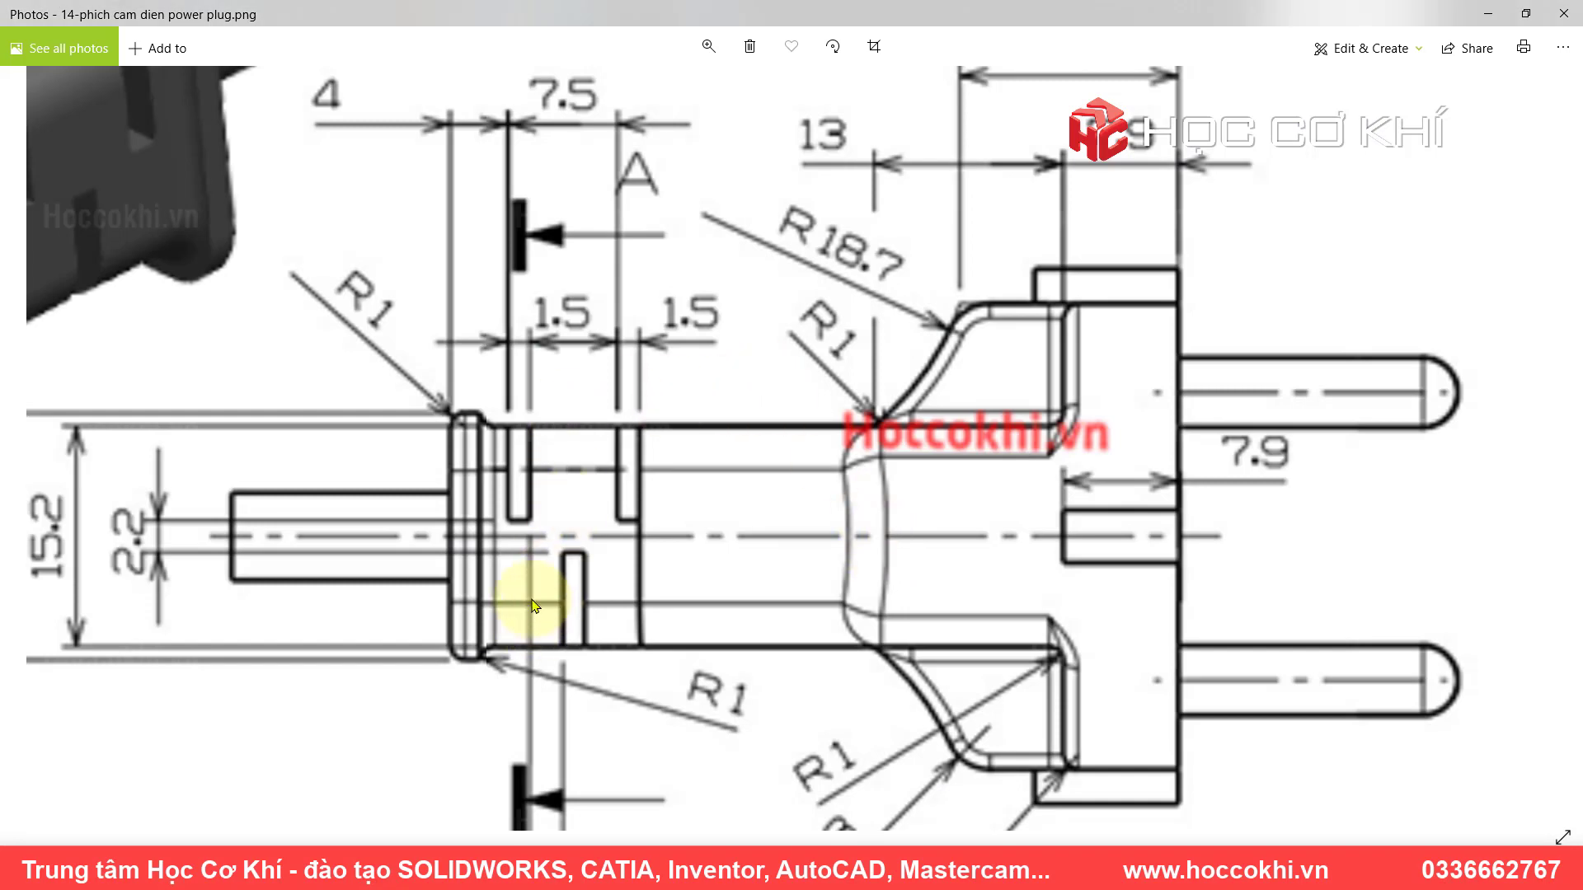
left_click_drag(532, 606, 565, 459)
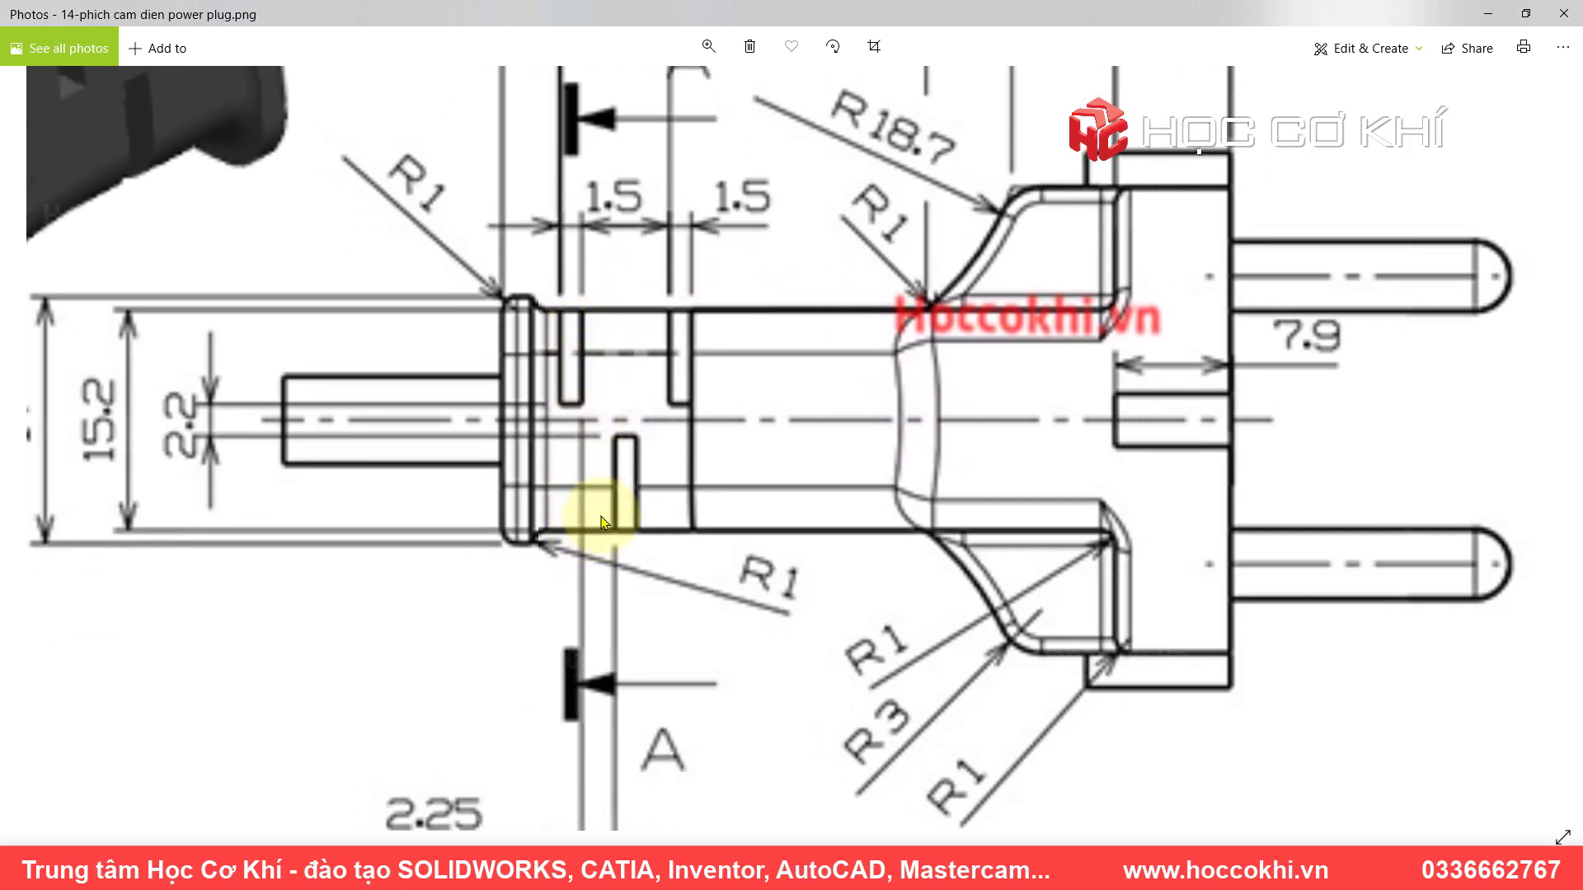
left_click_drag(619, 555, 613, 388)
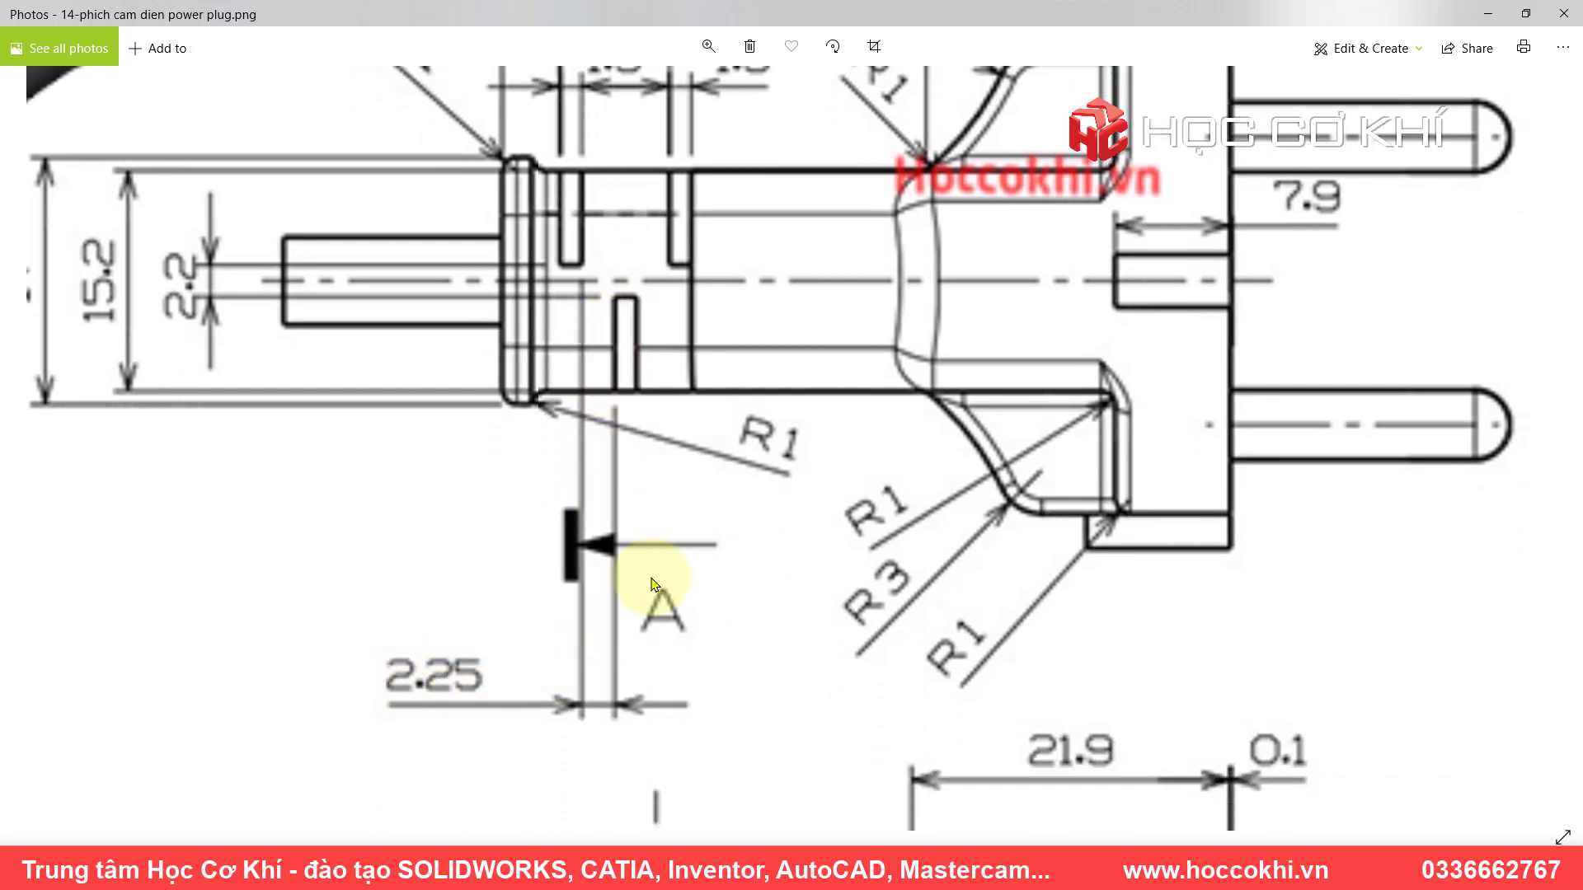
left_click_drag(613, 401, 626, 542)
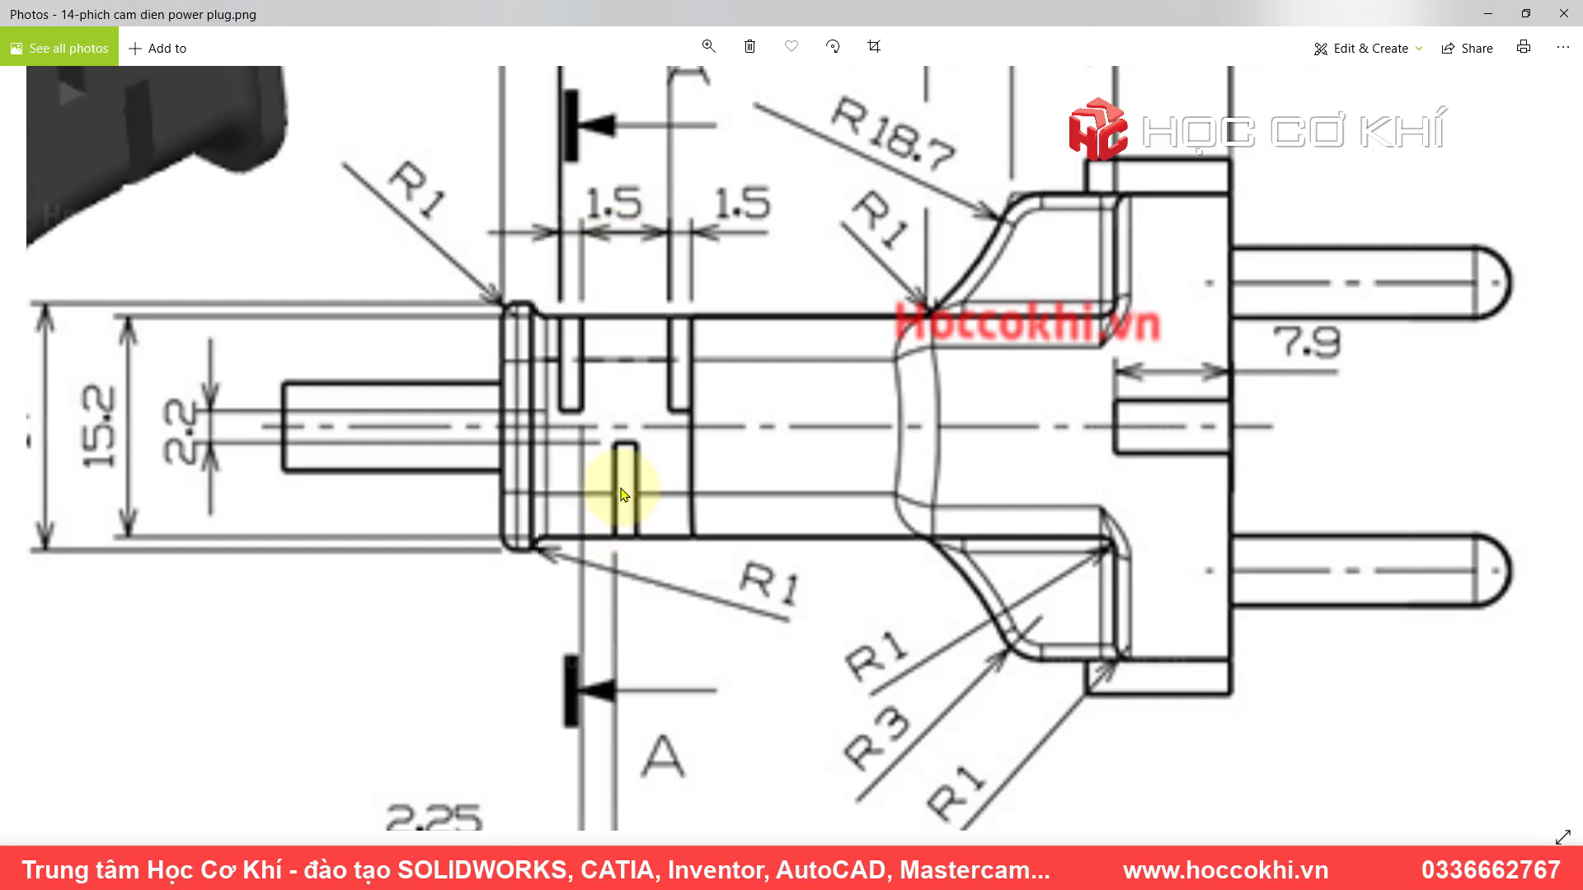
left_click_drag(636, 616, 649, 504)
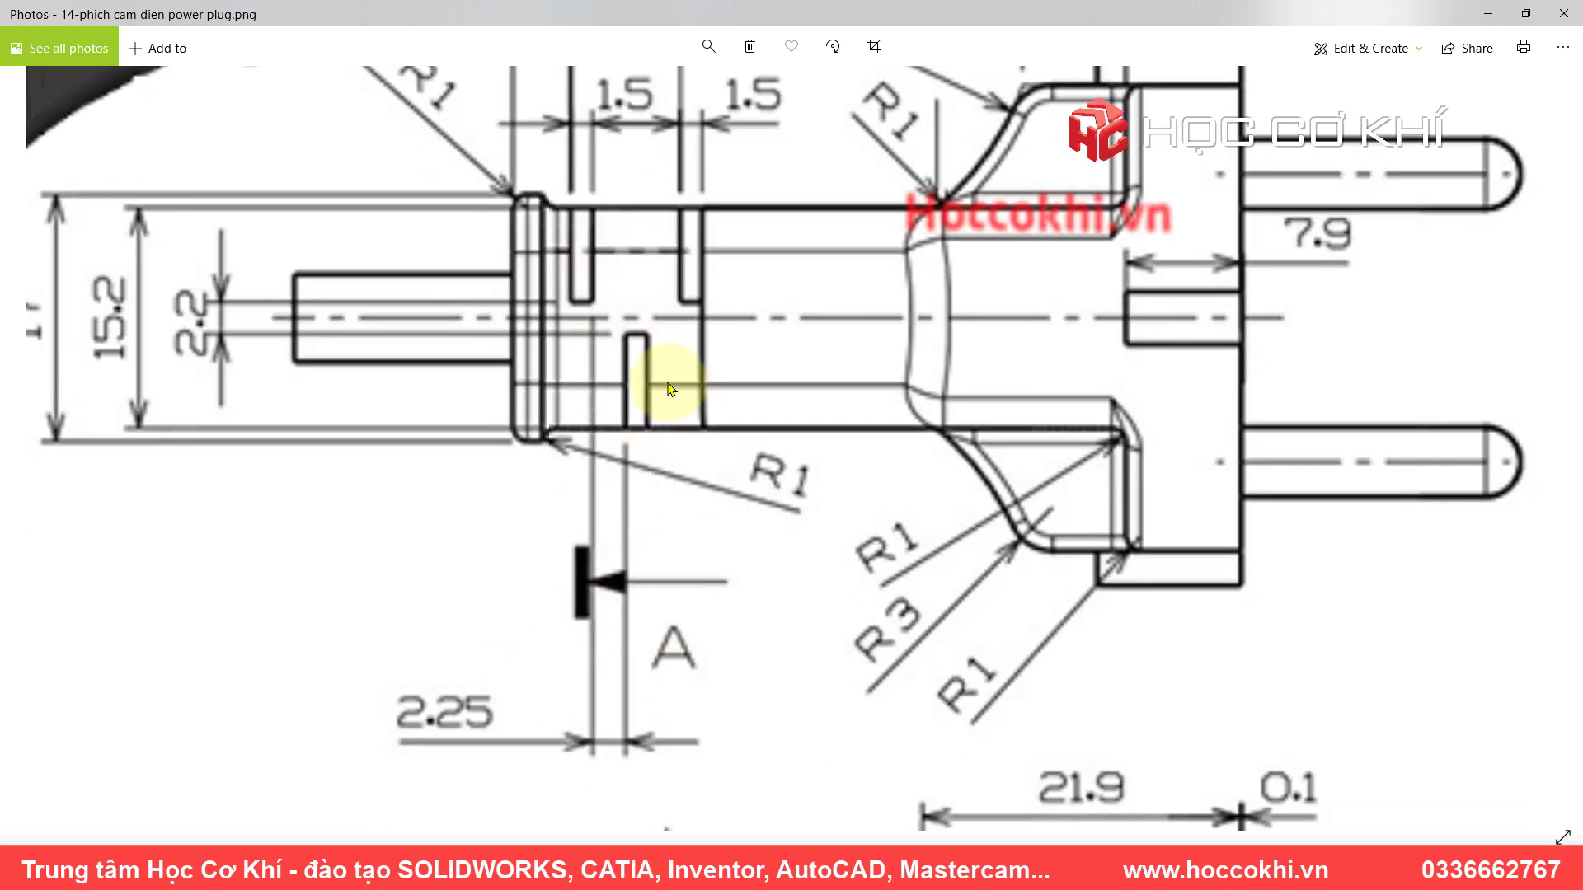
key("alt+Tab")
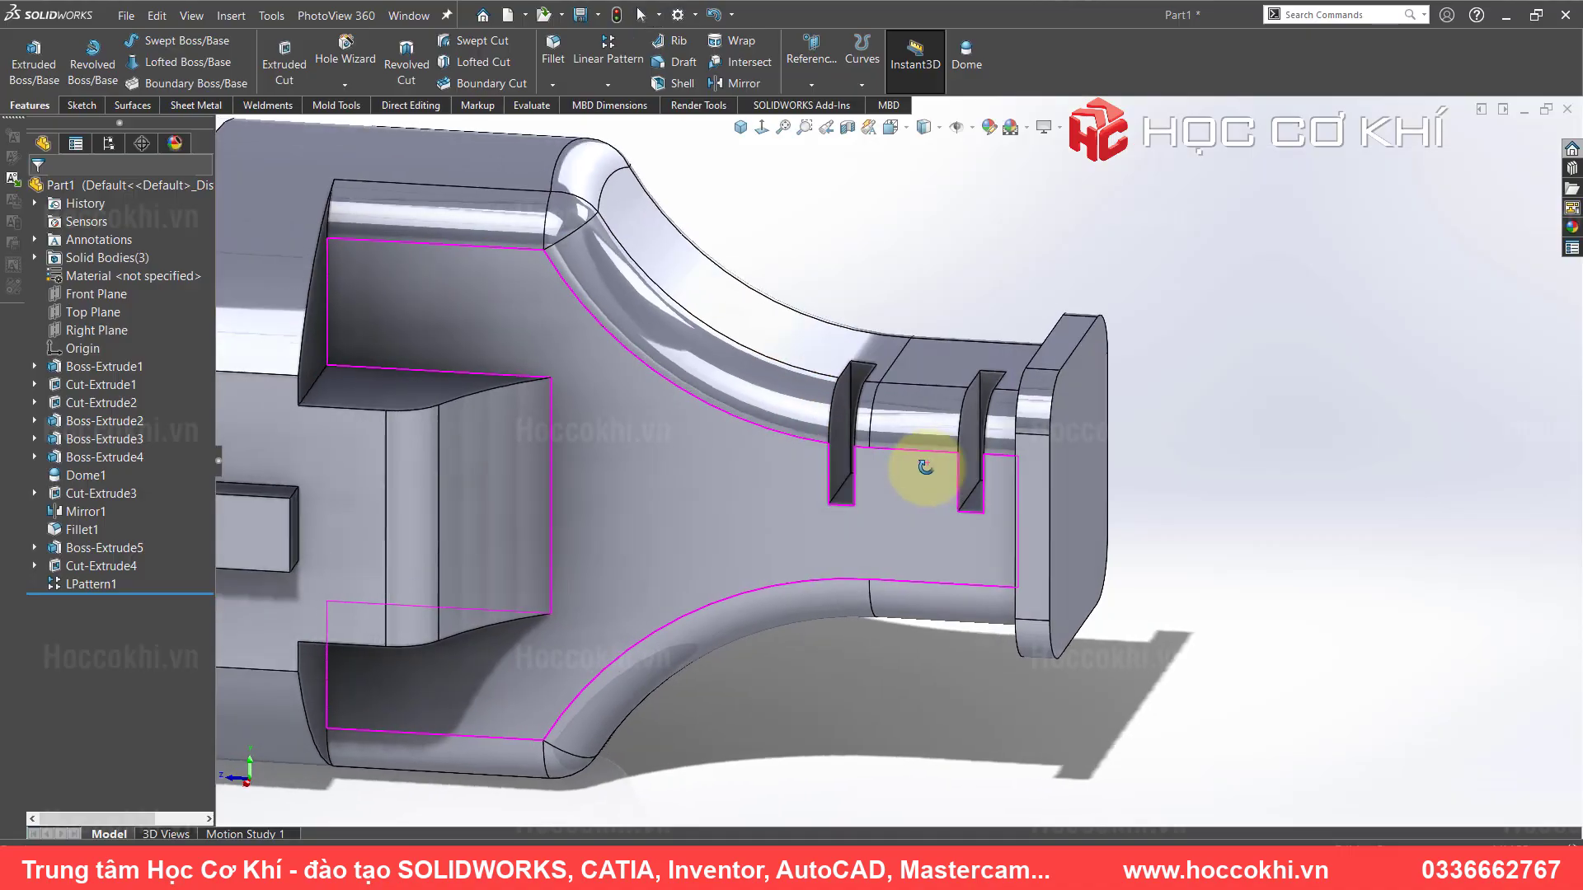
- Start a sketch on the second slot's face, viewed normal with hidden lines visible
scroll(956, 450, "up", 5)
left_click(969, 441)
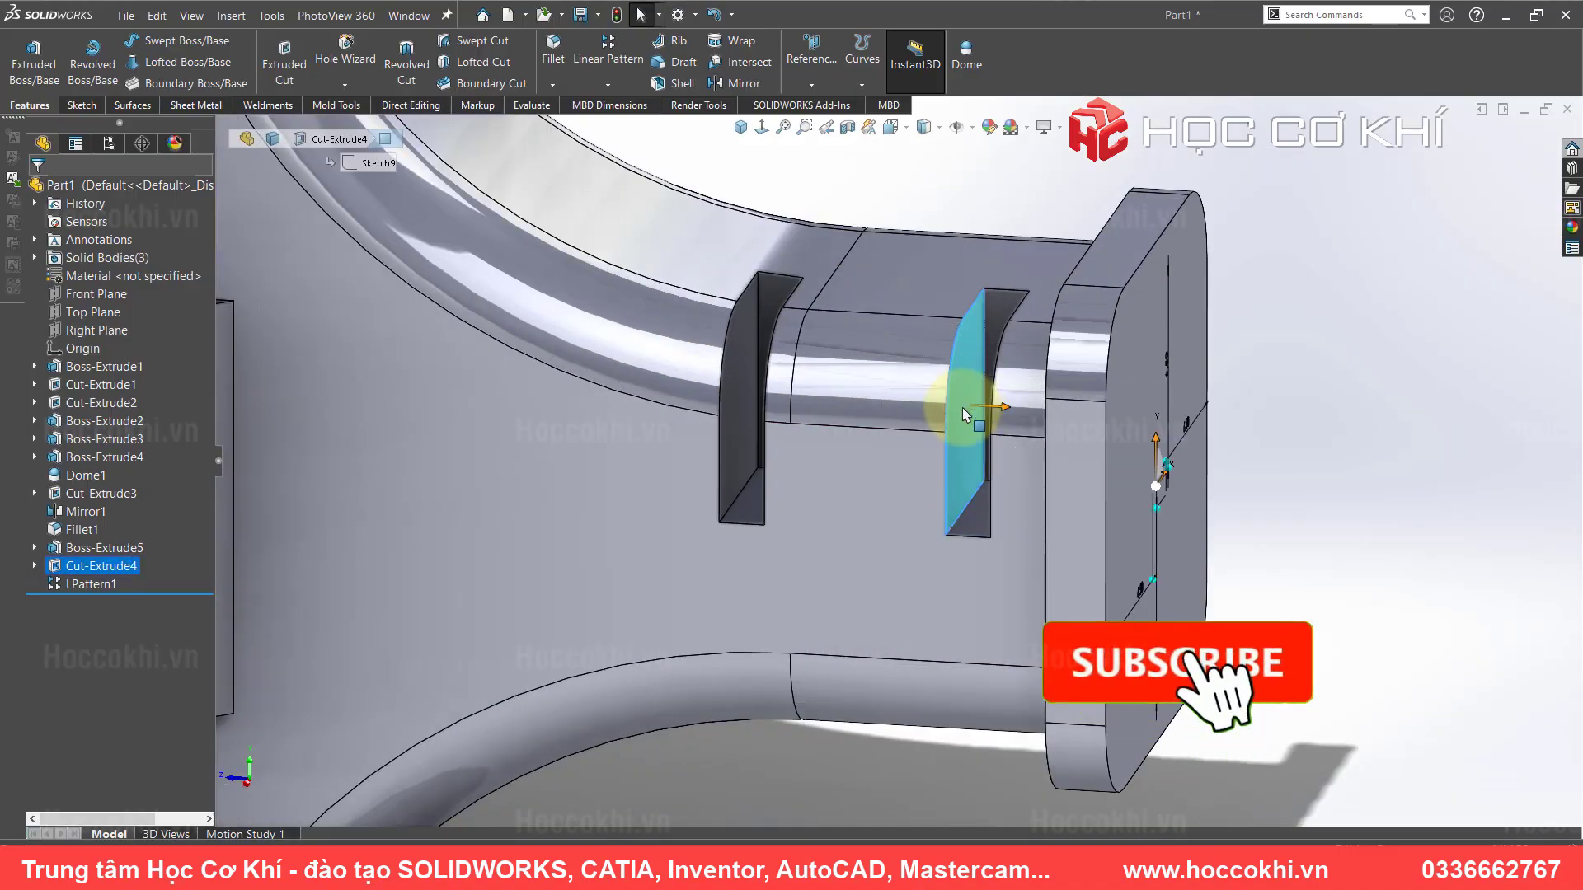
mouse_move(960, 416)
middle_mouse_down()
mouse_move(1049, 437)
mouse_move(1025, 389)
mouse_move(937, 389)
mouse_move(990, 424)
middle_mouse_up()
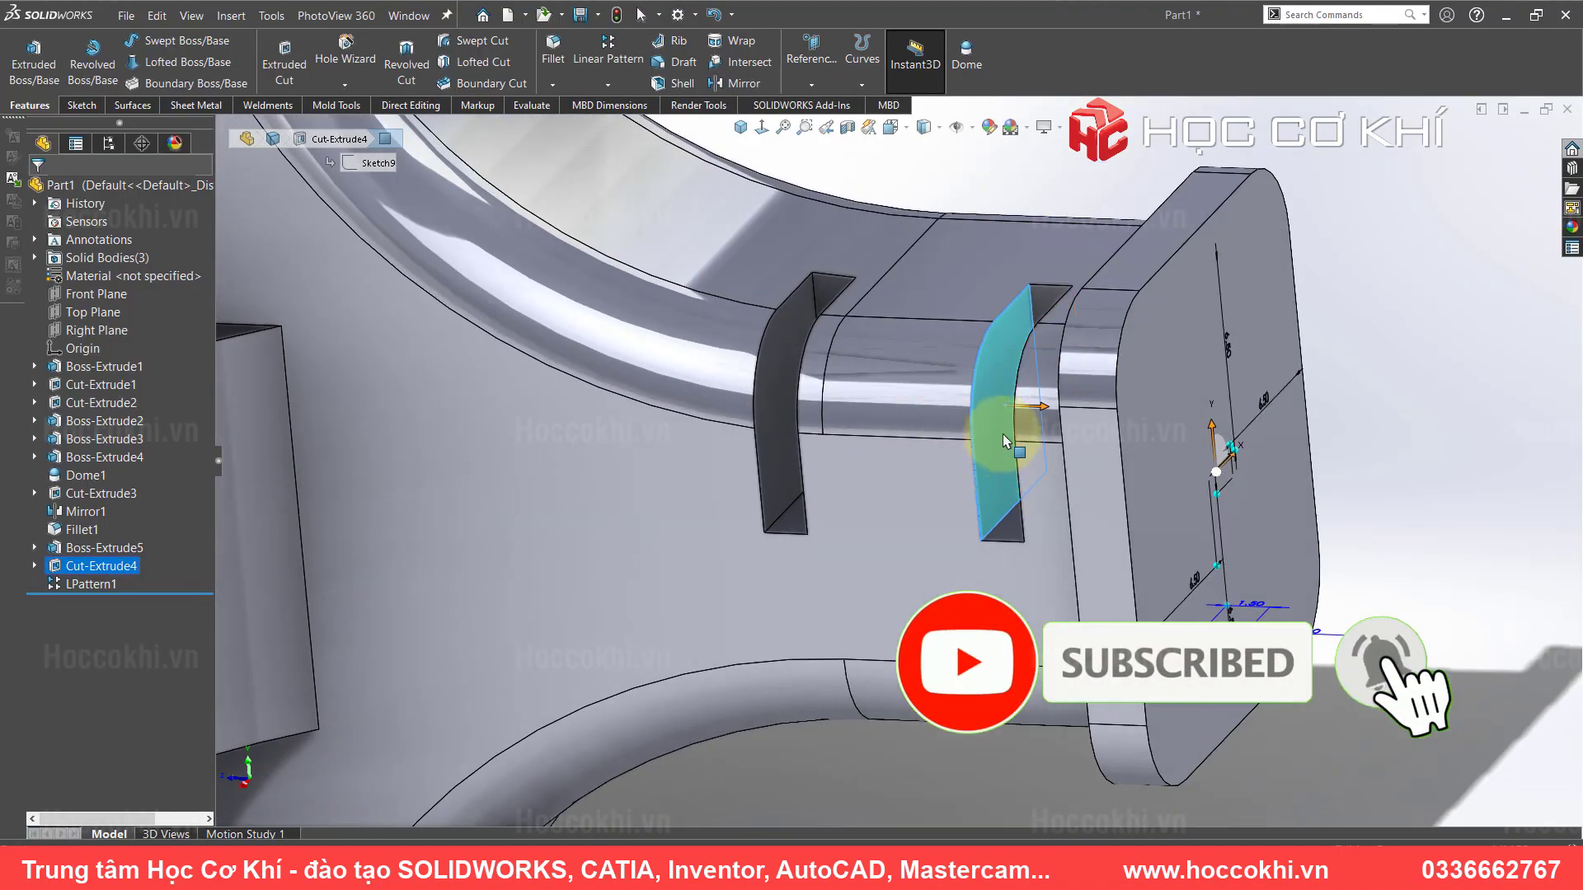
left_click(995, 413)
left_click(1060, 371)
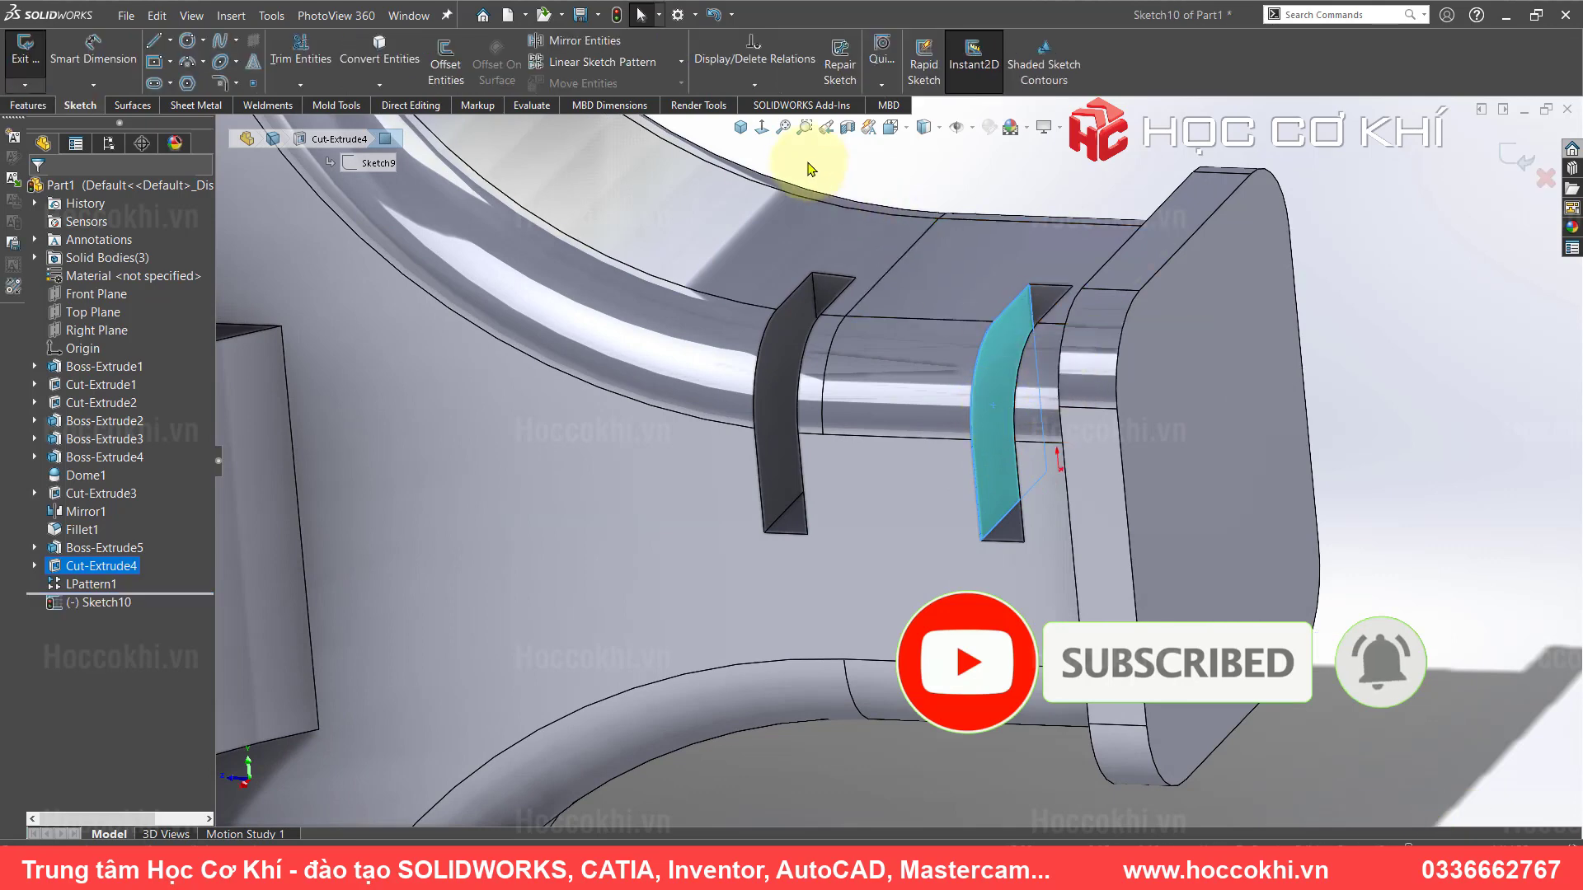
left_click(763, 129)
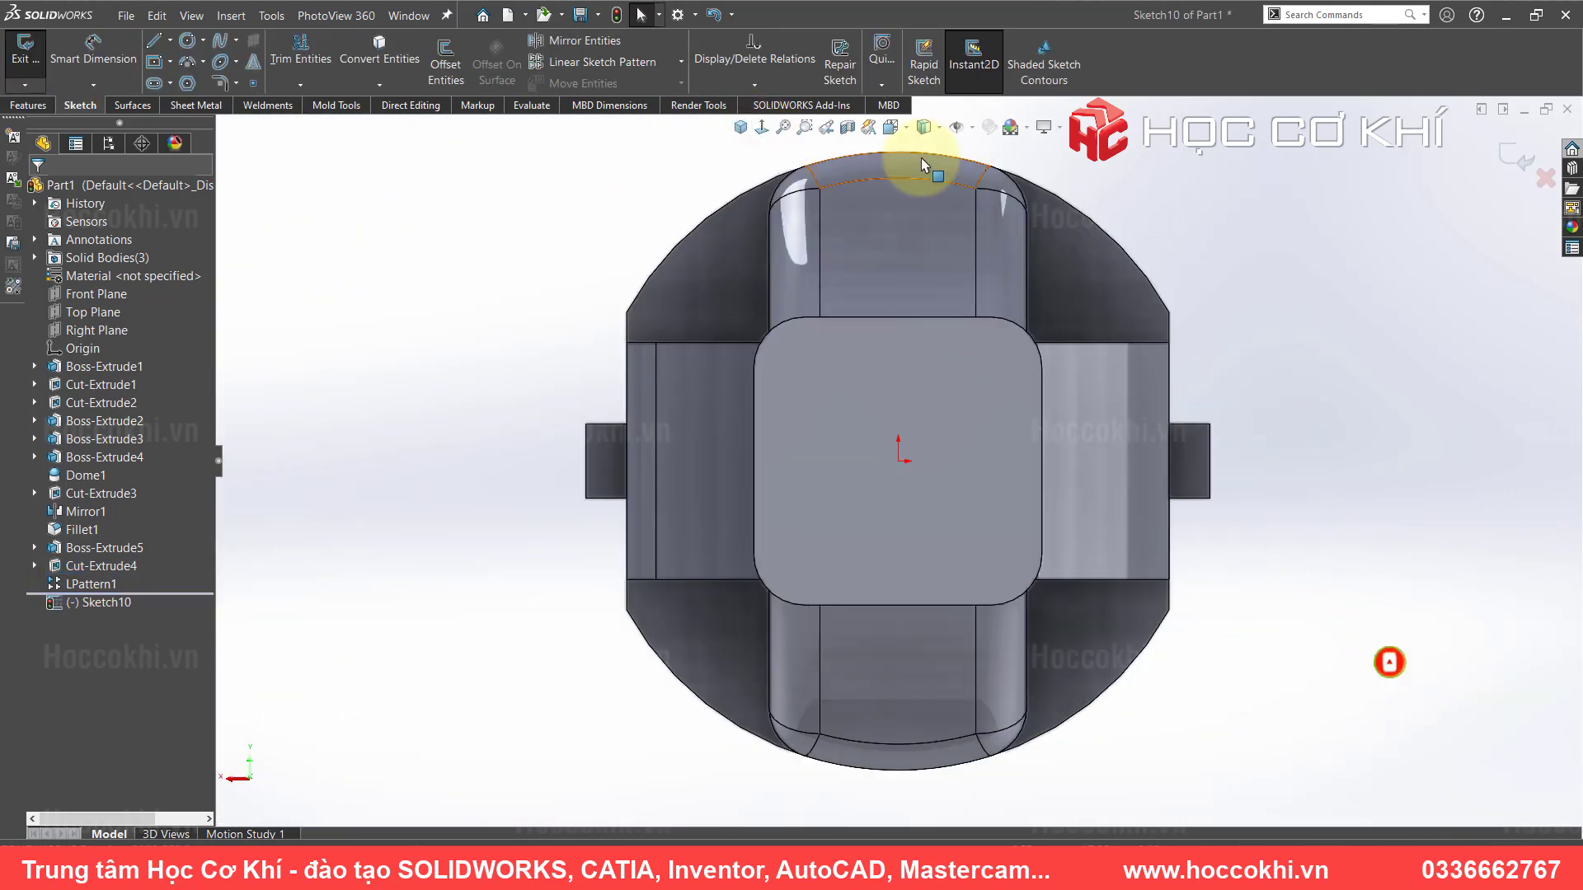
left_click(941, 127)
left_click(926, 221)
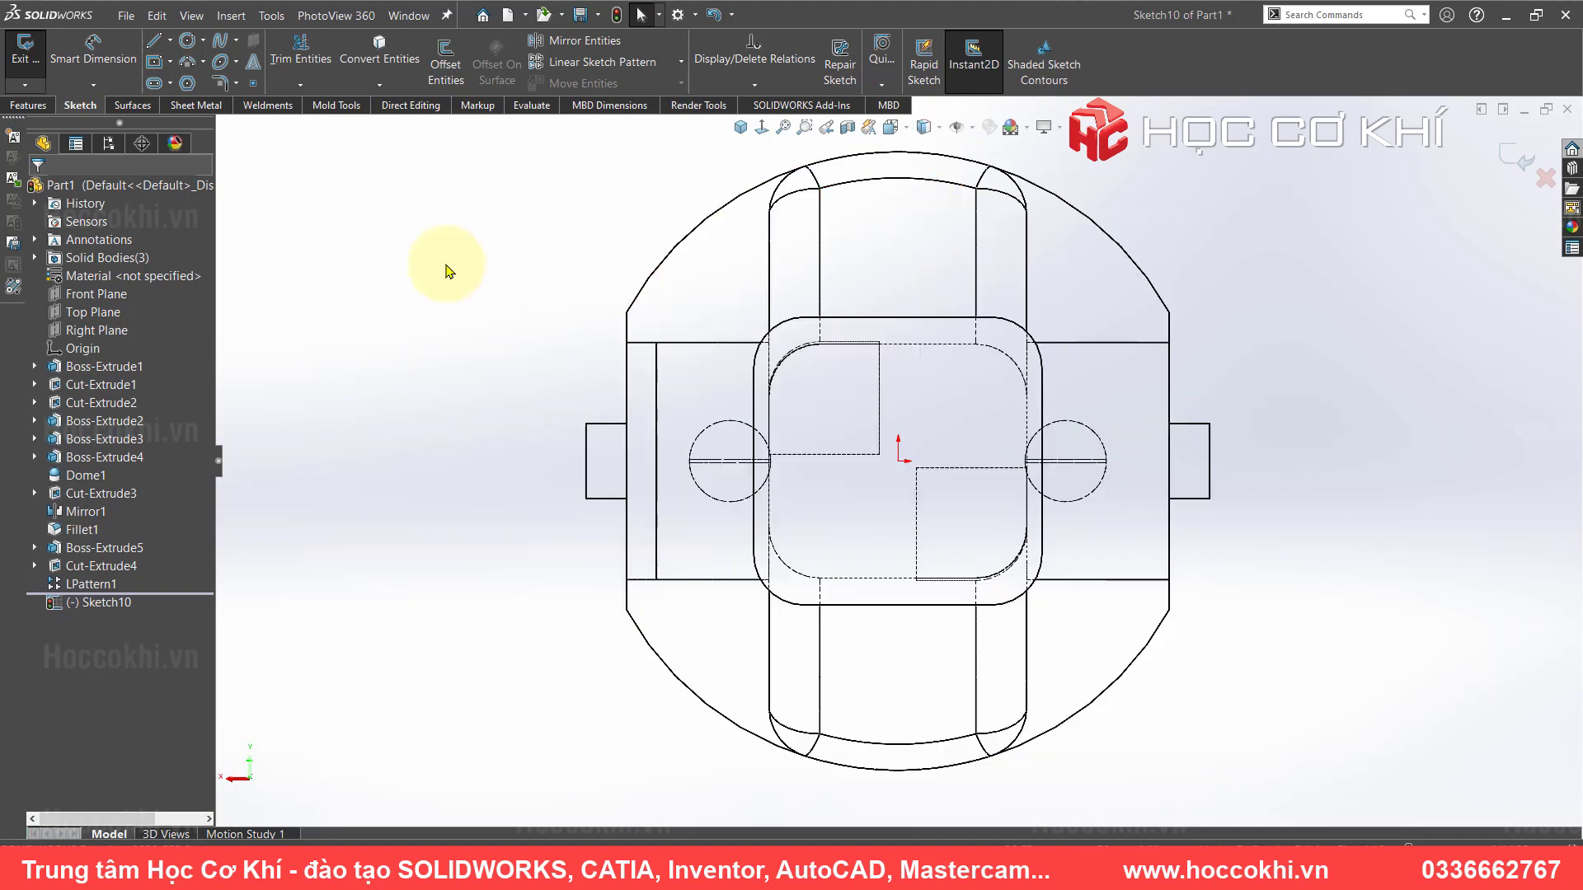
scroll(874, 635, "down", 2)
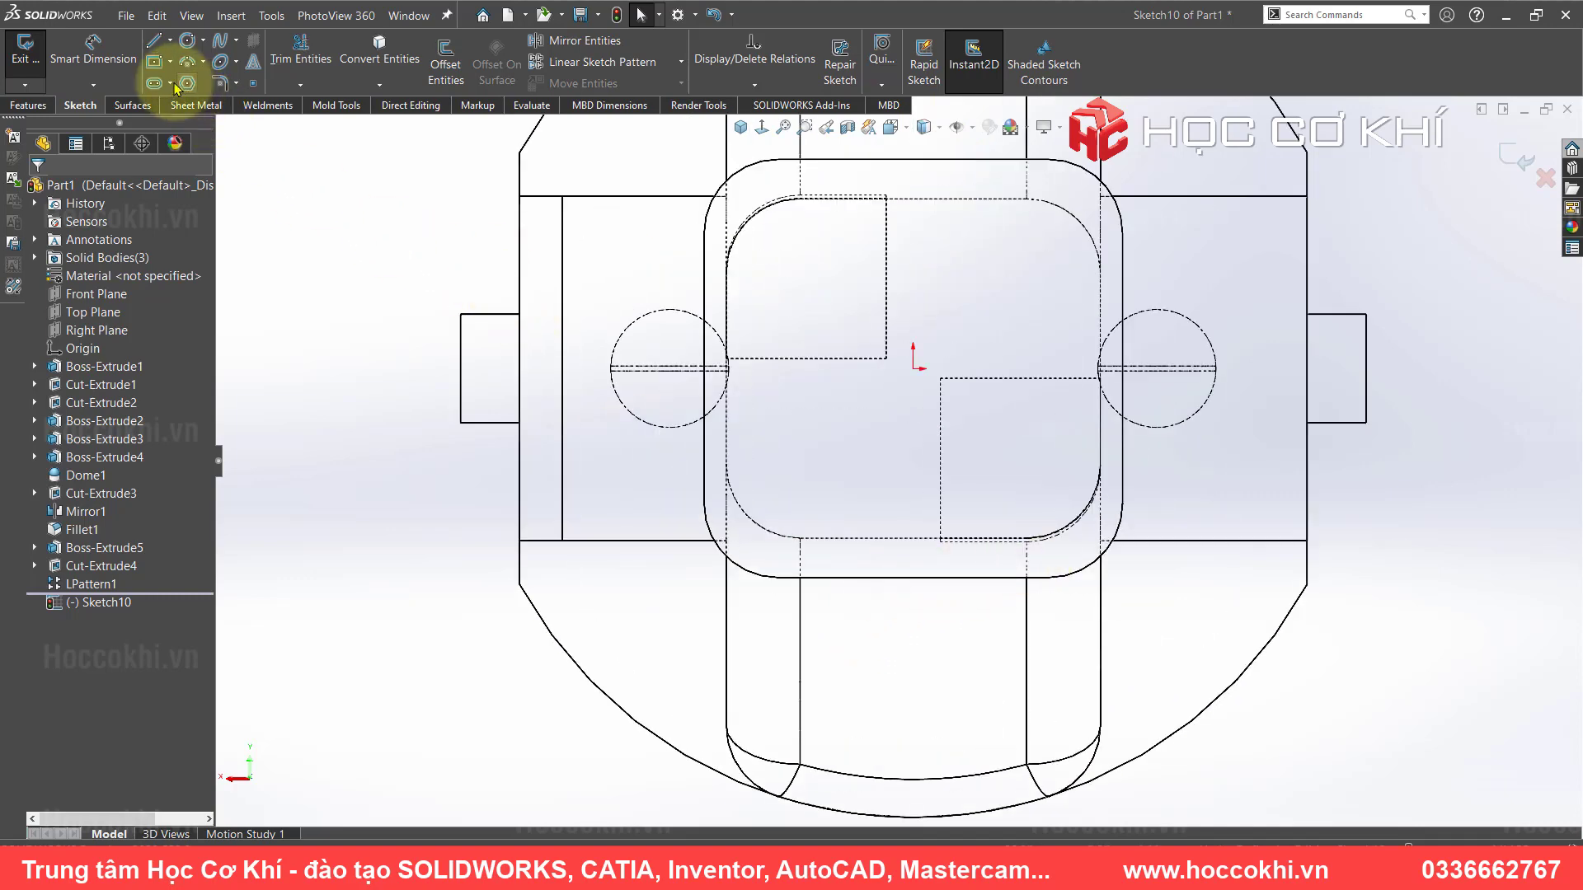
- Draw corner rectangles lower-left and upper-right of the origin
left_click(154, 61)
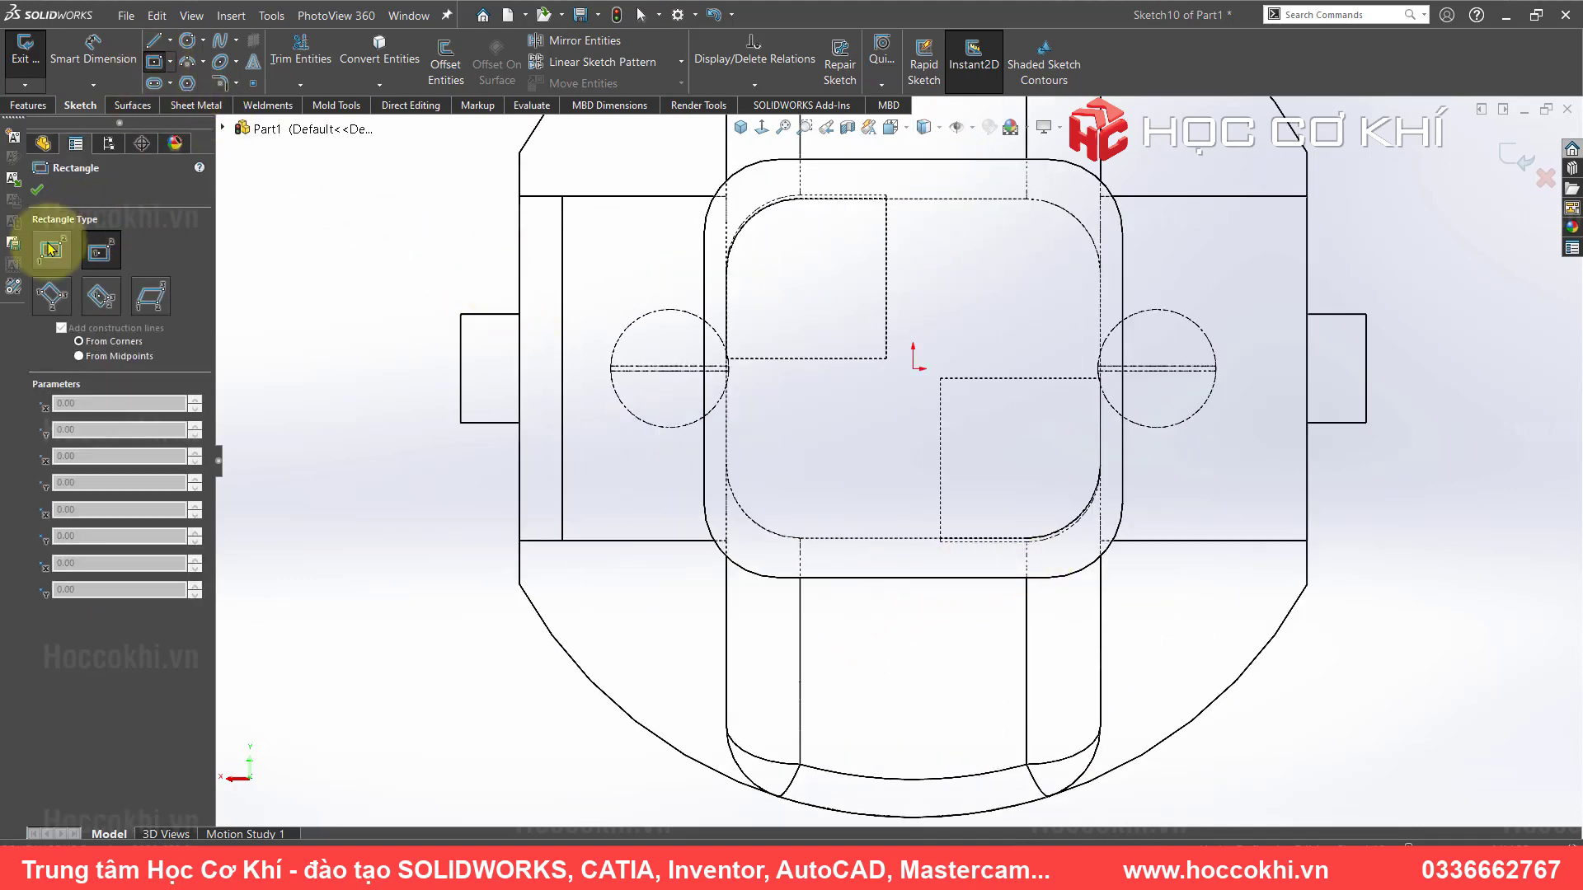
left_click(896, 400)
left_click(639, 648)
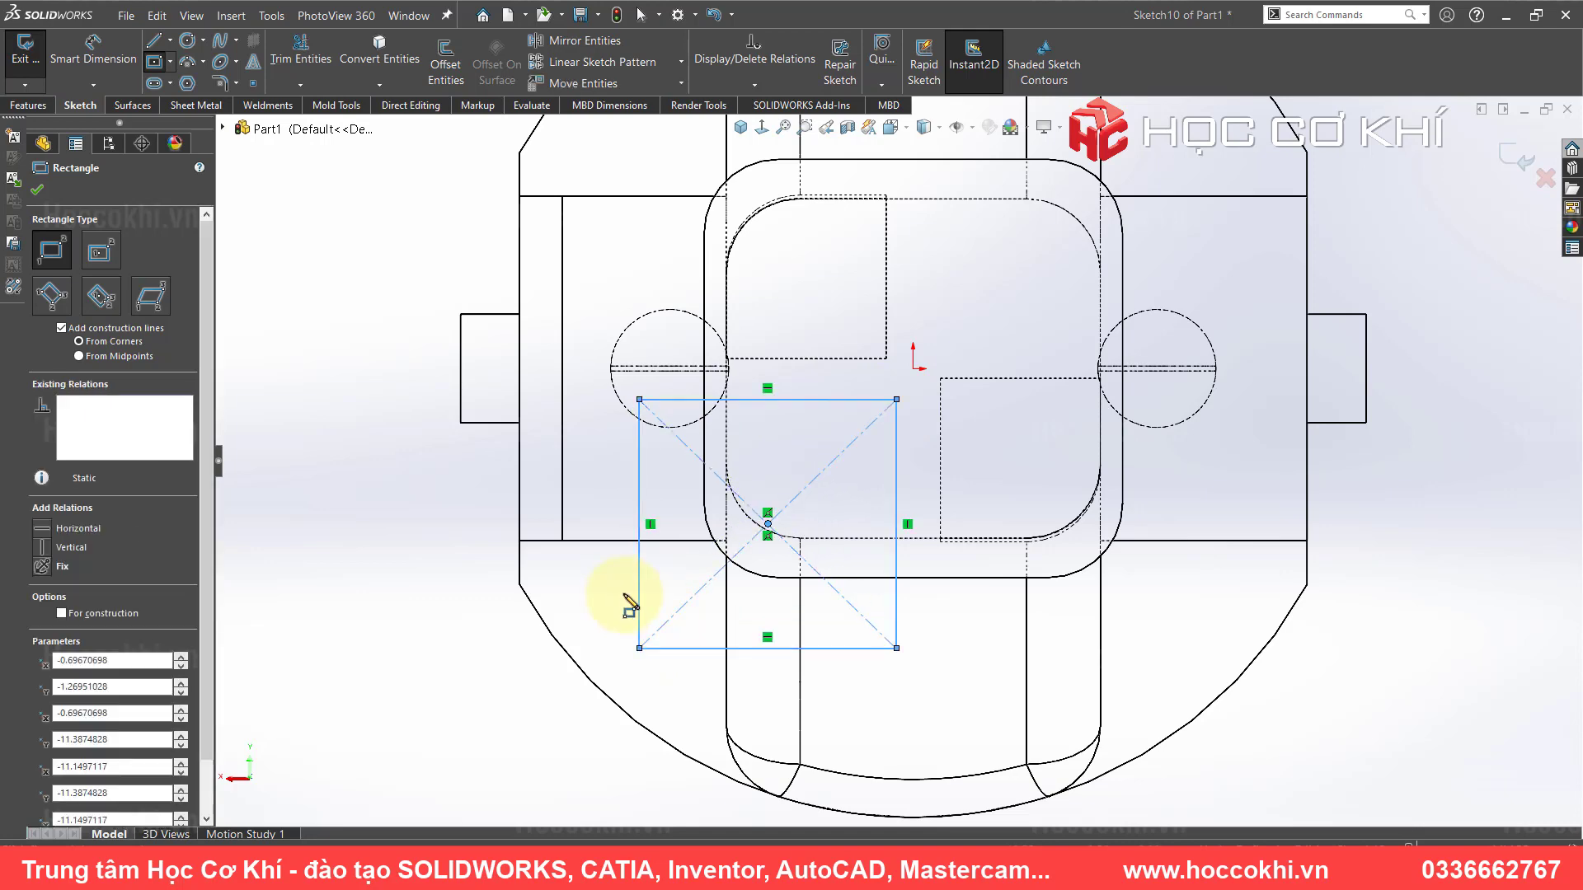
scroll(883, 477, "up", 1)
left_click(894, 381)
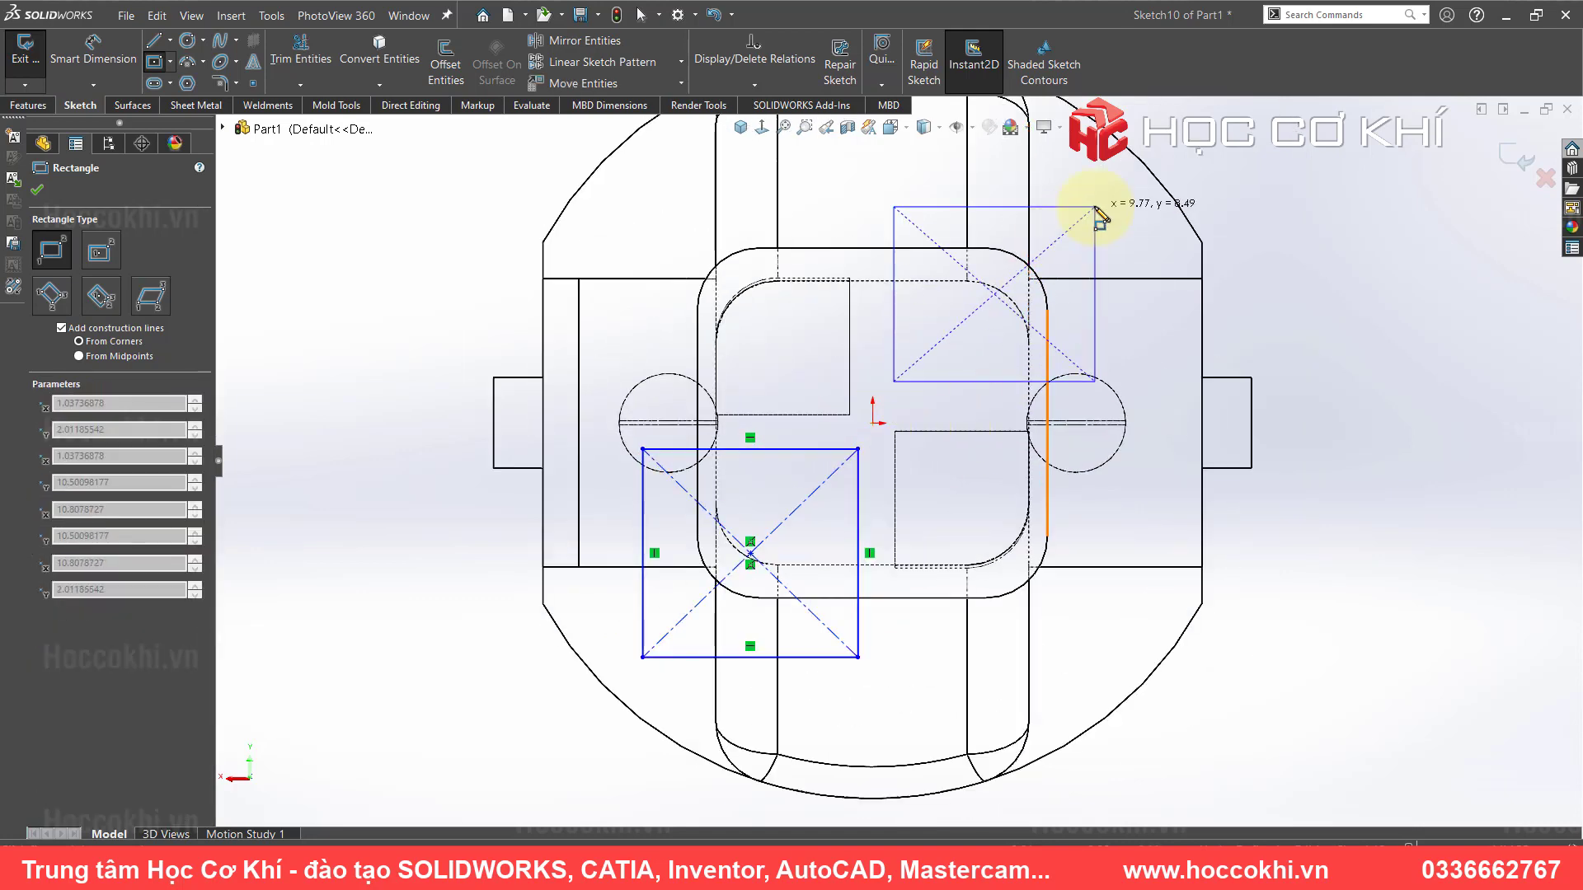
left_click(1091, 201)
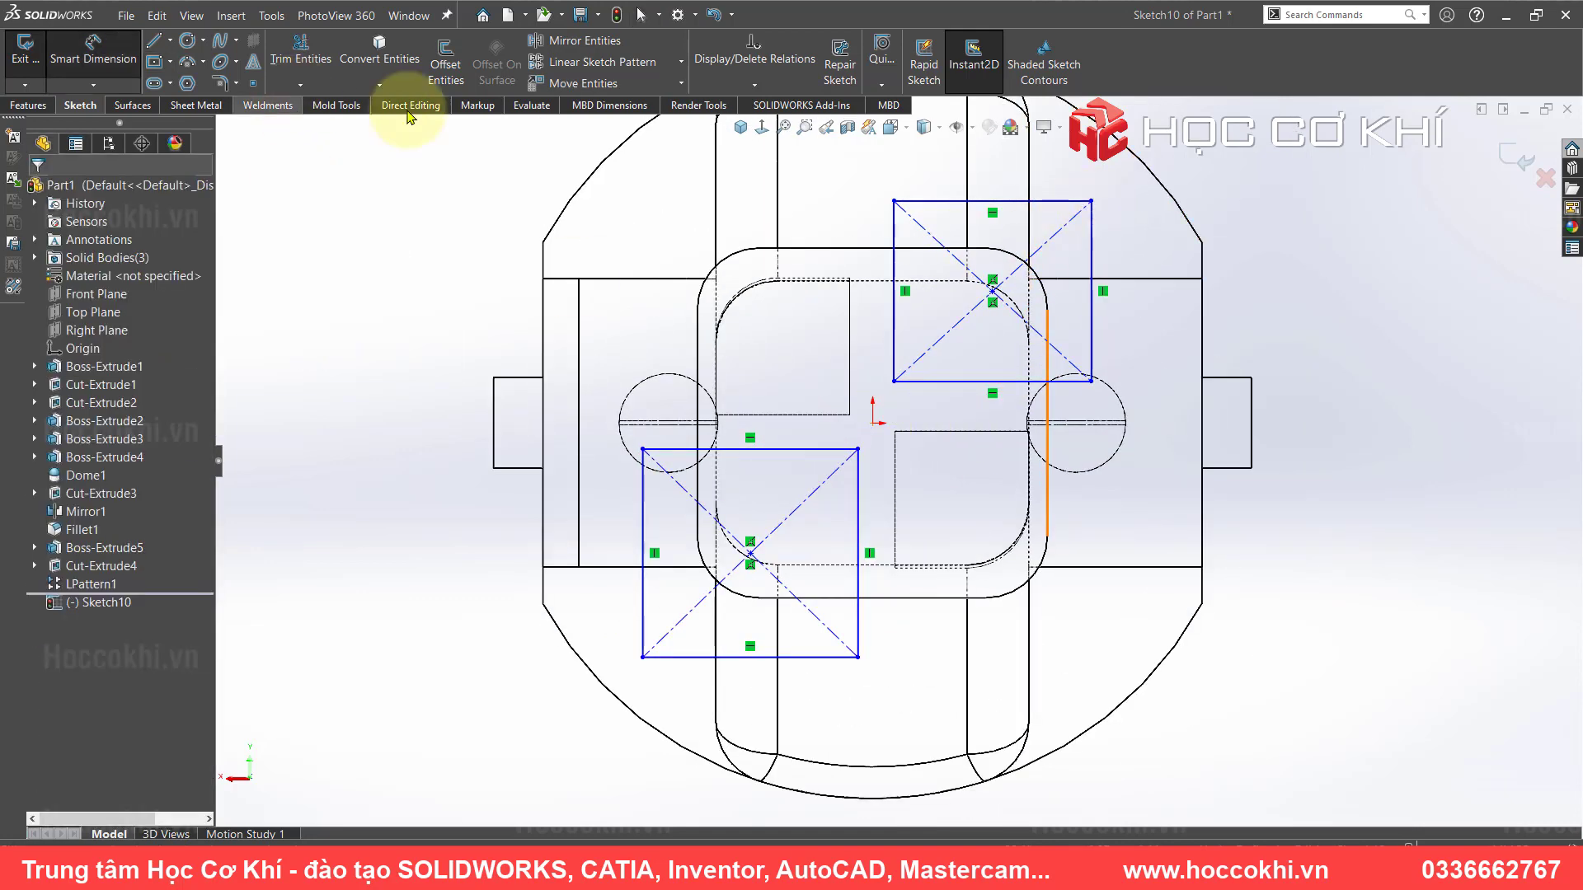
scroll(921, 350, "down", 3)
- Add a 6.5 mm width dimension to the lower rectangle, then delete it
left_click(561, 587)
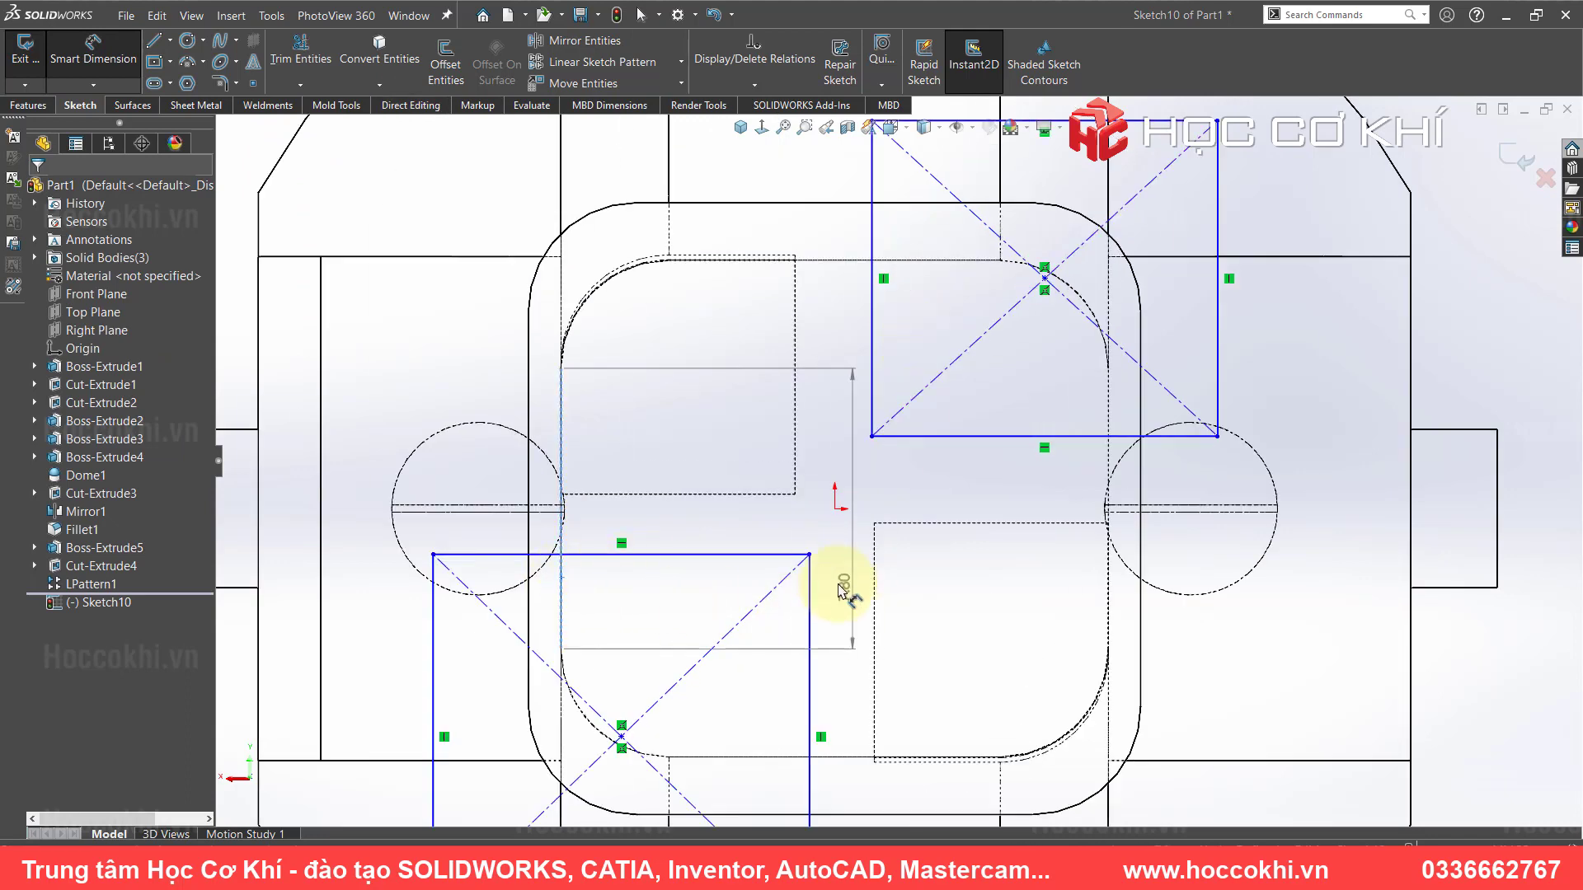
left_click(812, 600)
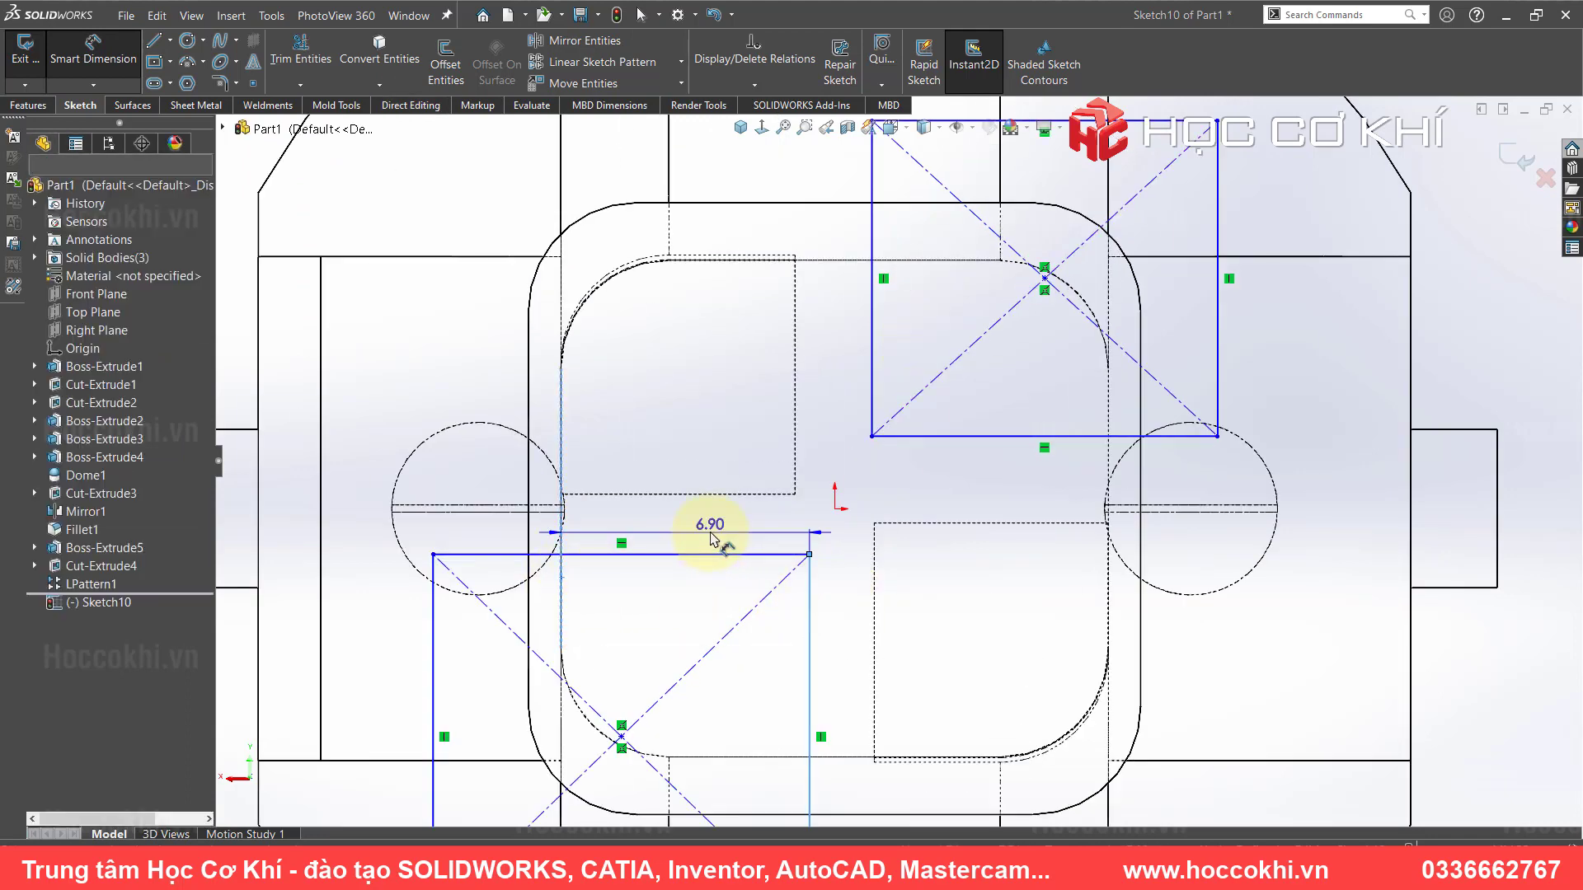
left_click(710, 537)
type("6.5")
key("Return")
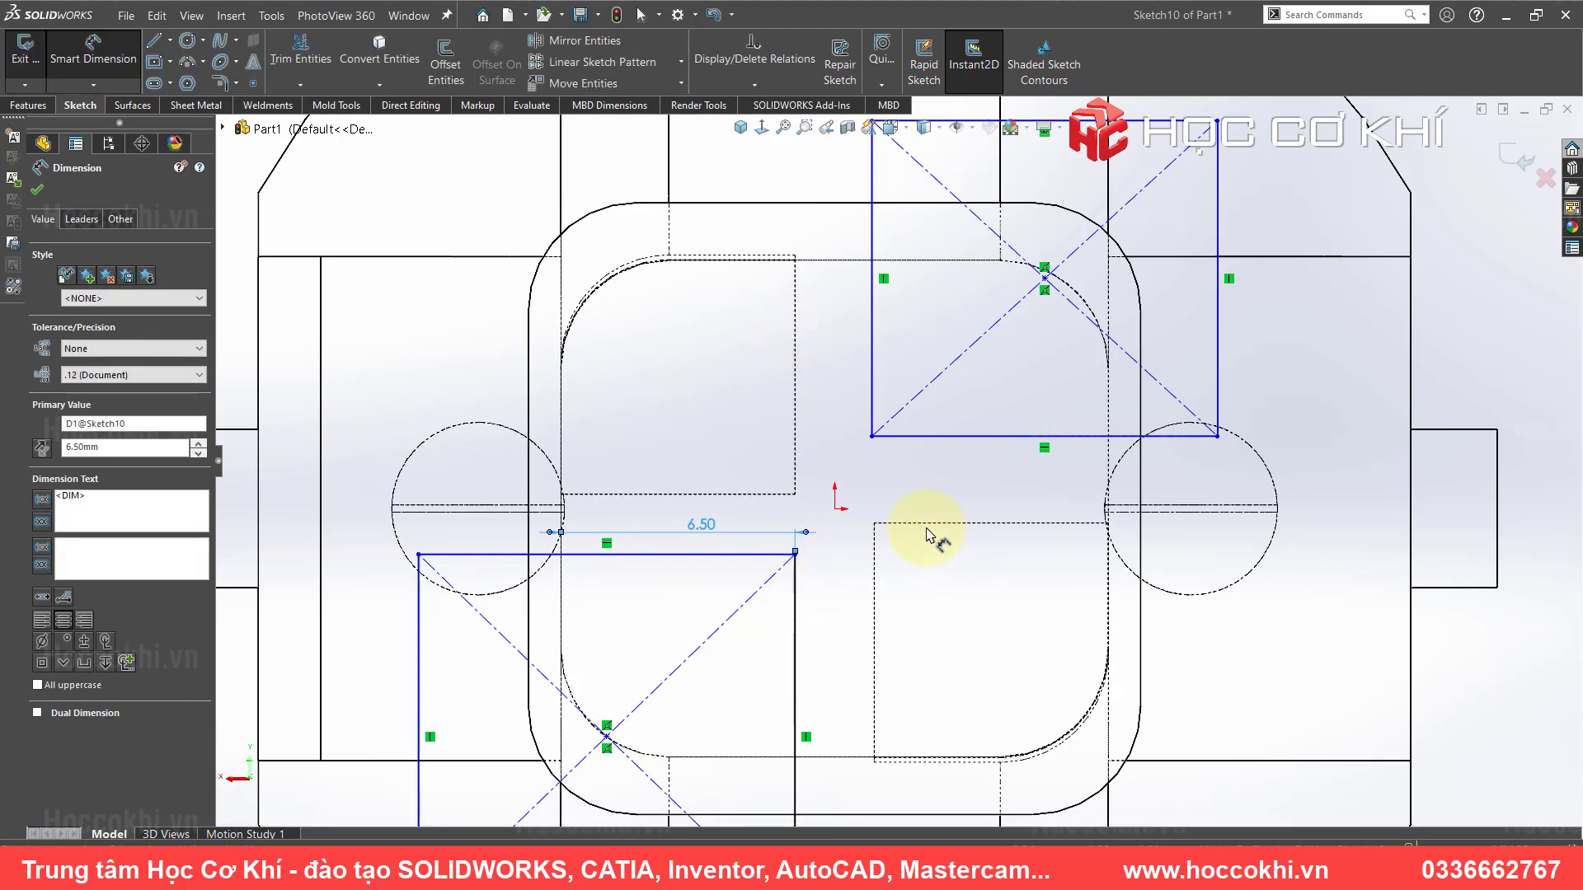
key("Escape")
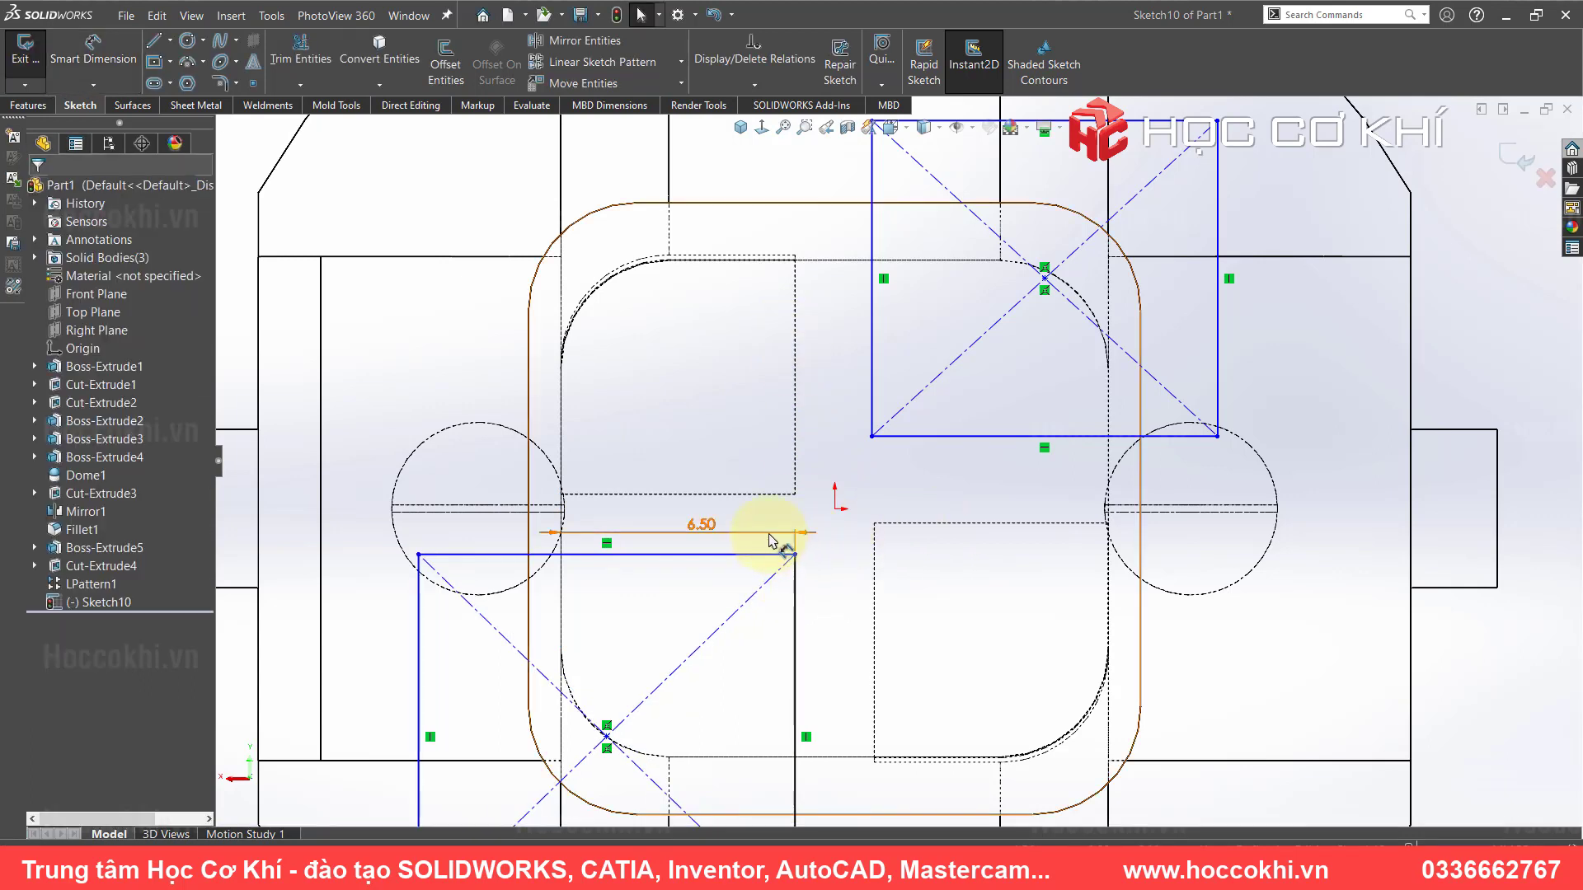
left_click(787, 540)
key("Delete")
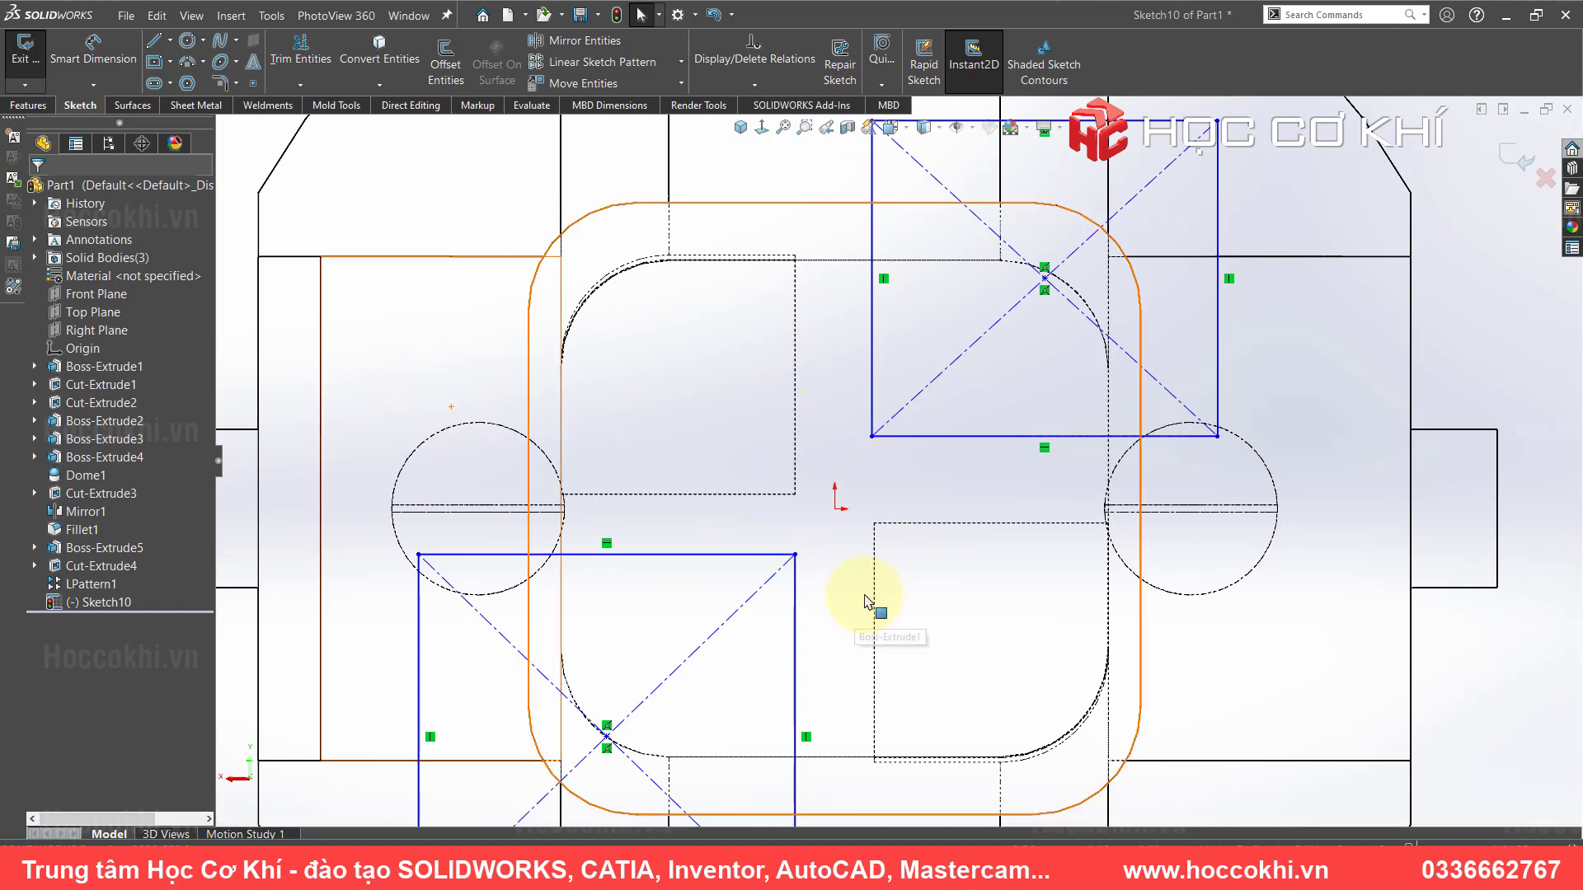
- Make the lower rectangle's top edge and upper rectangle's left edge collinear with model edges
left_click(730, 555)
left_click(816, 522, "ctrl")
left_click(775, 499)
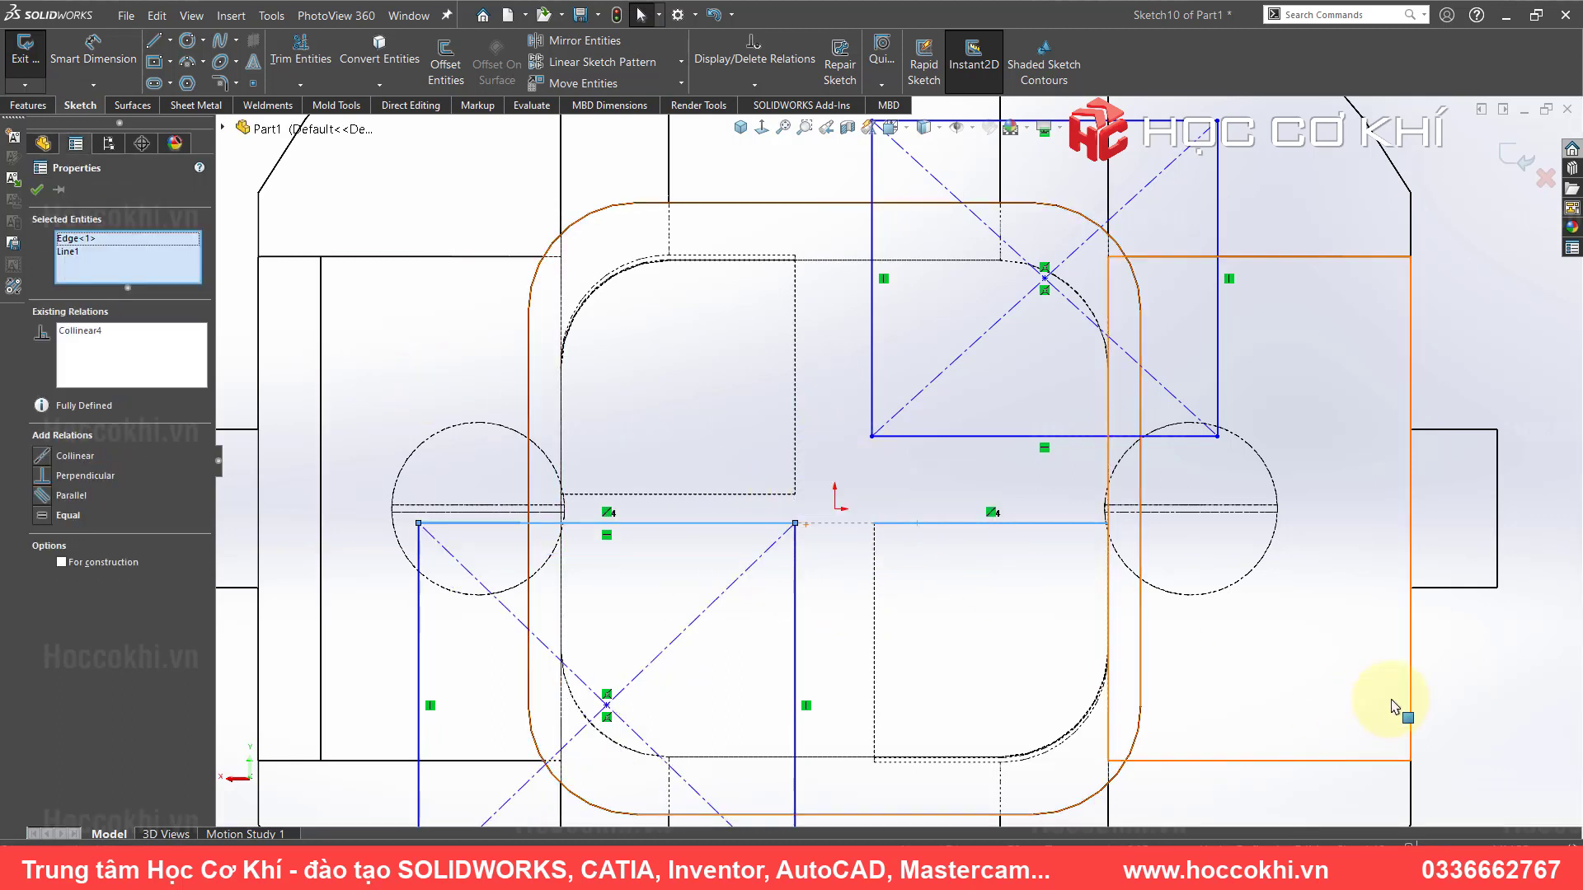
key("Escape")
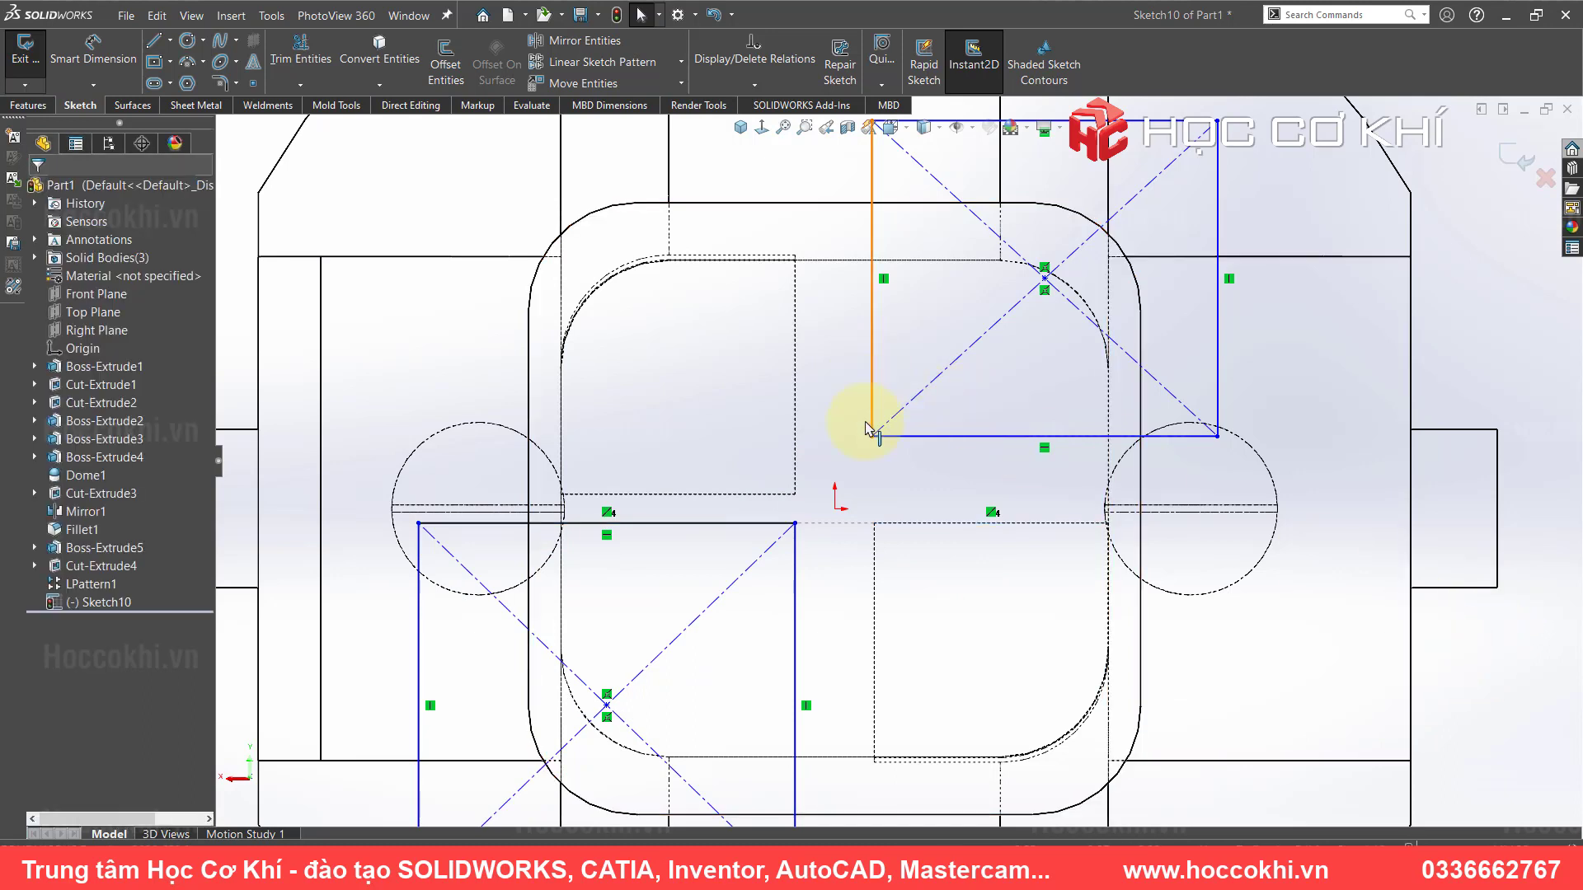
left_click(872, 429)
left_click(875, 563, "ctrl")
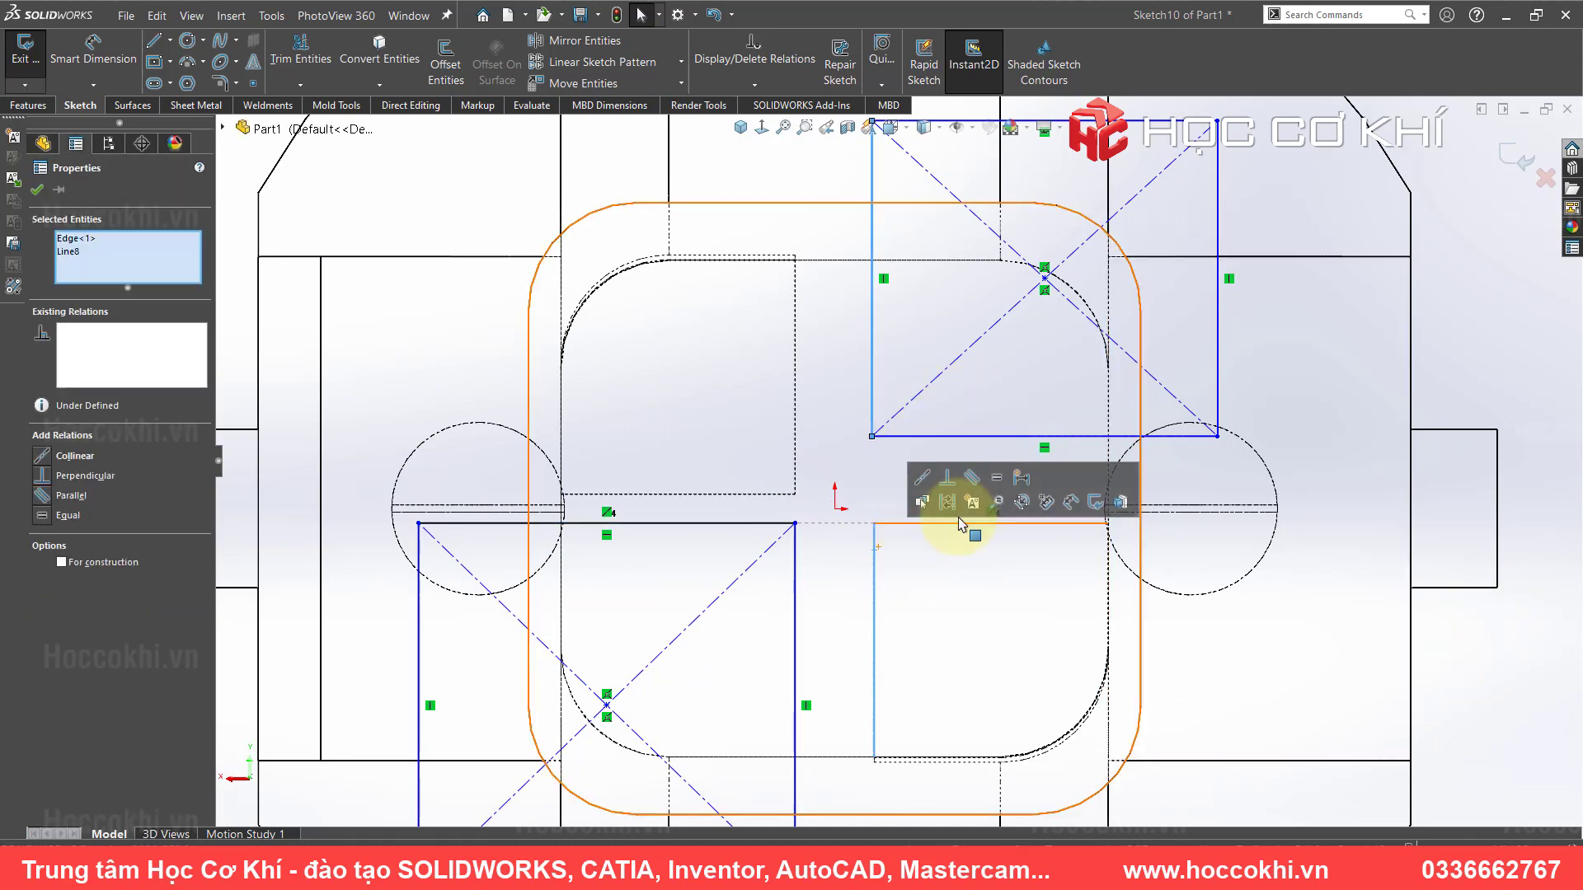
left_click(924, 480)
left_click(1506, 651)
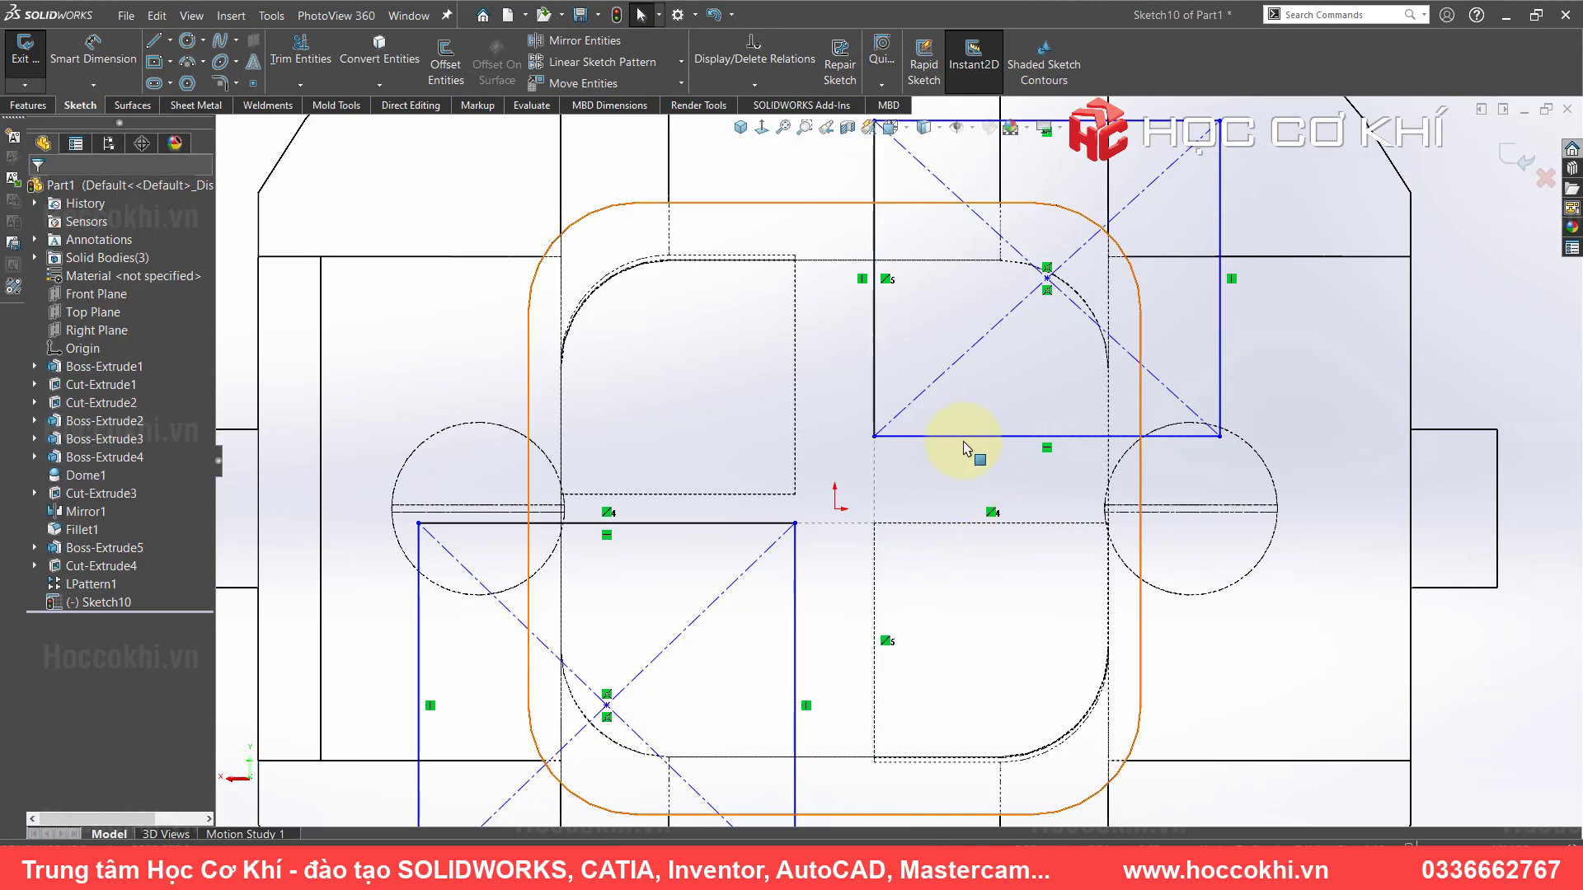
- Make the upper bottom and lower right edges collinear, then orbit and shade the model
left_click(924, 437)
left_click(775, 493, "ctrl")
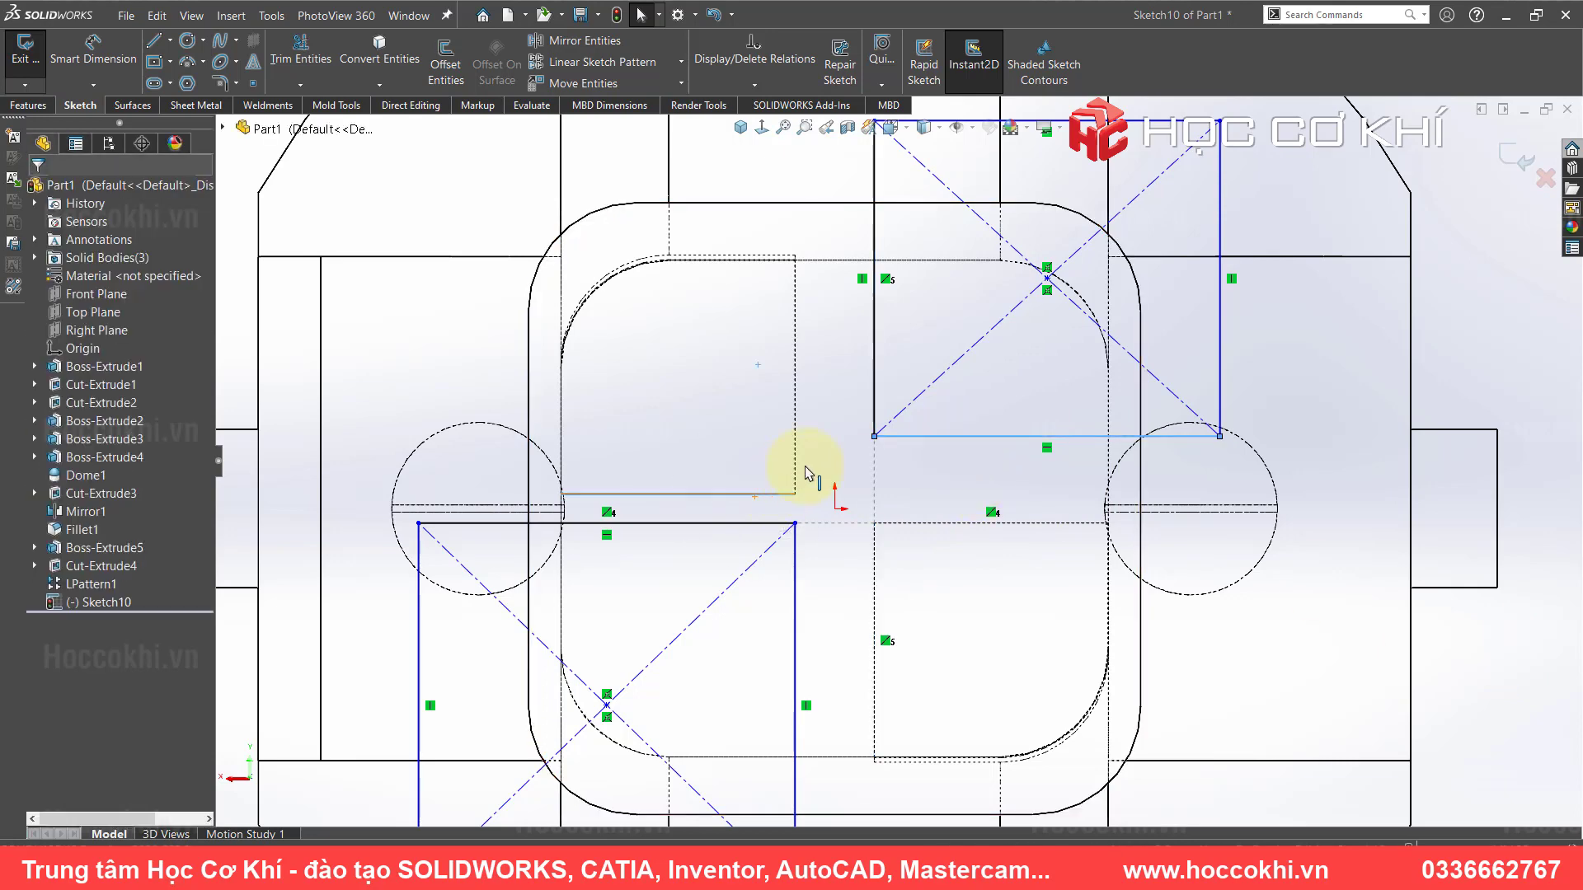
left_click(812, 450)
left_click(1455, 684)
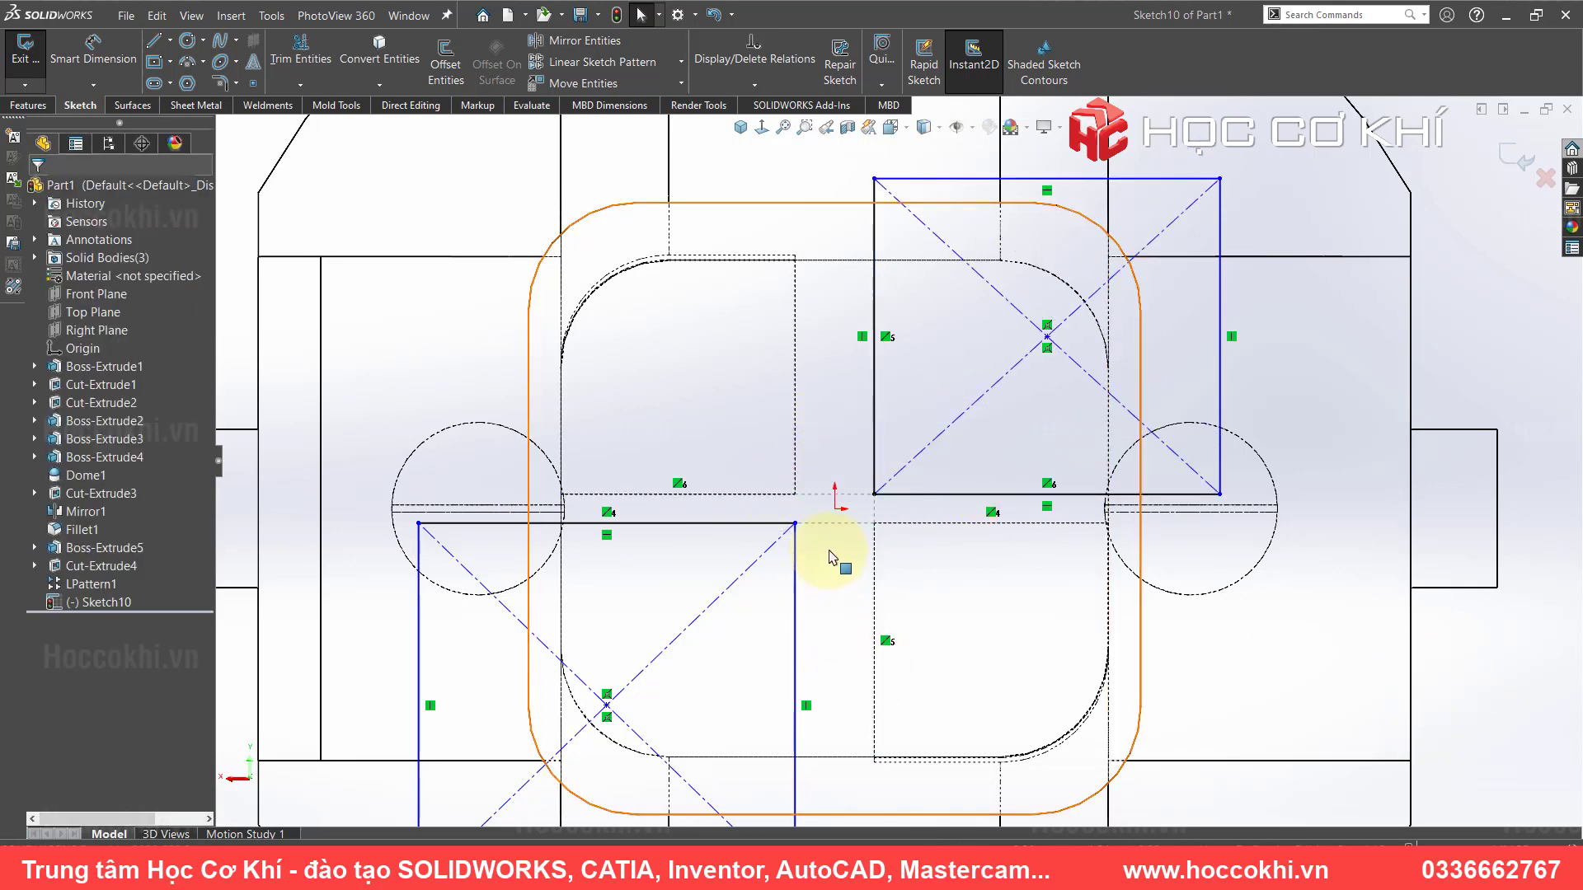
left_click(797, 599)
left_click(799, 436, "ctrl")
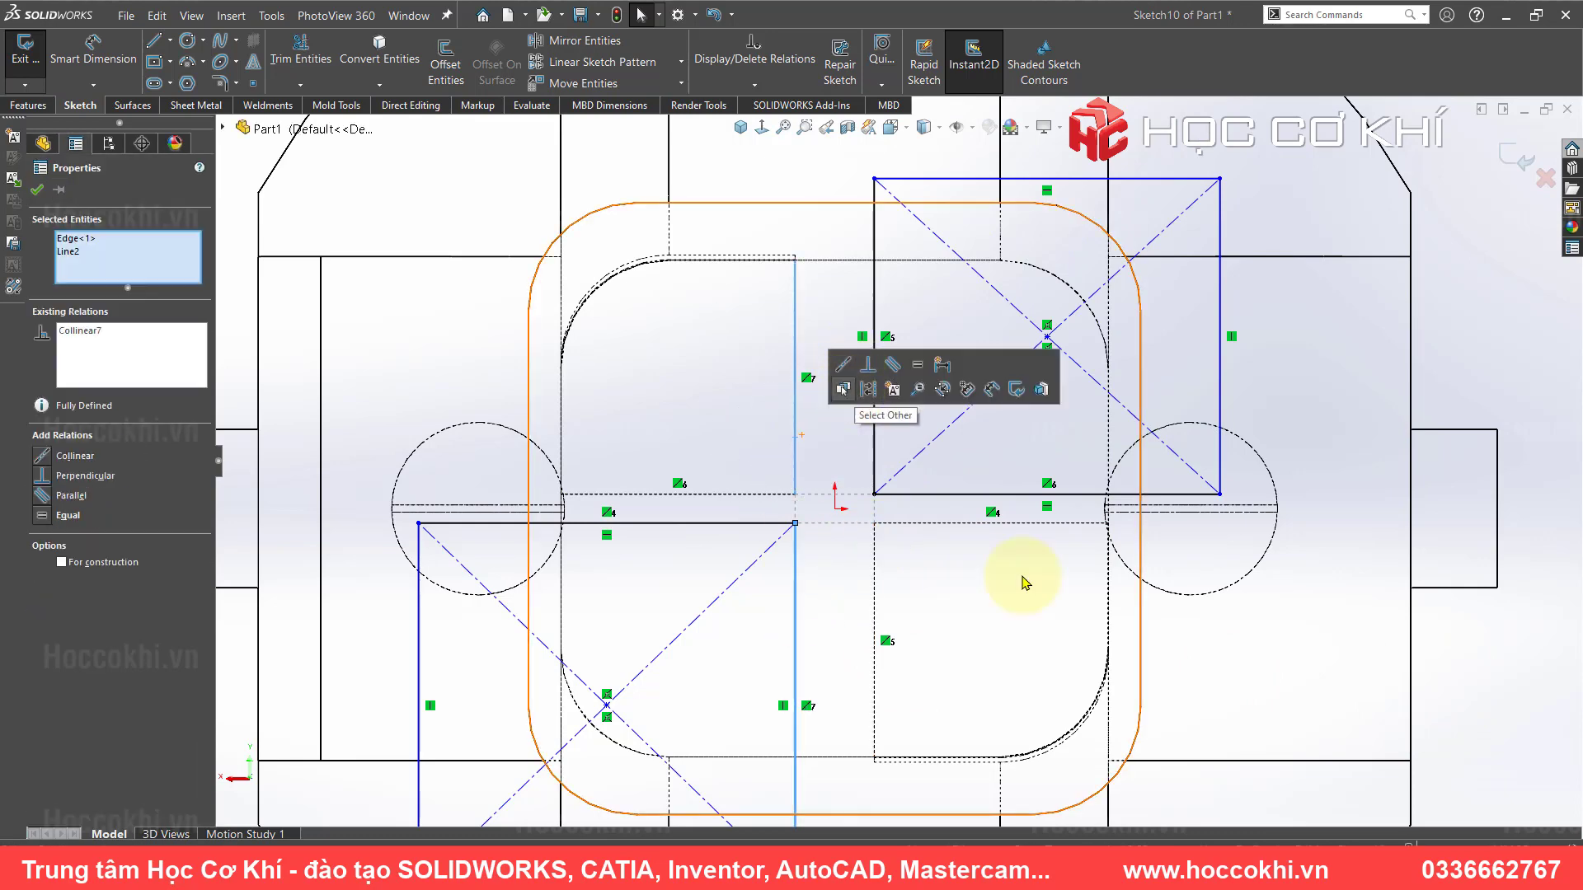
left_click(1448, 640)
scroll(931, 544, "up", 2)
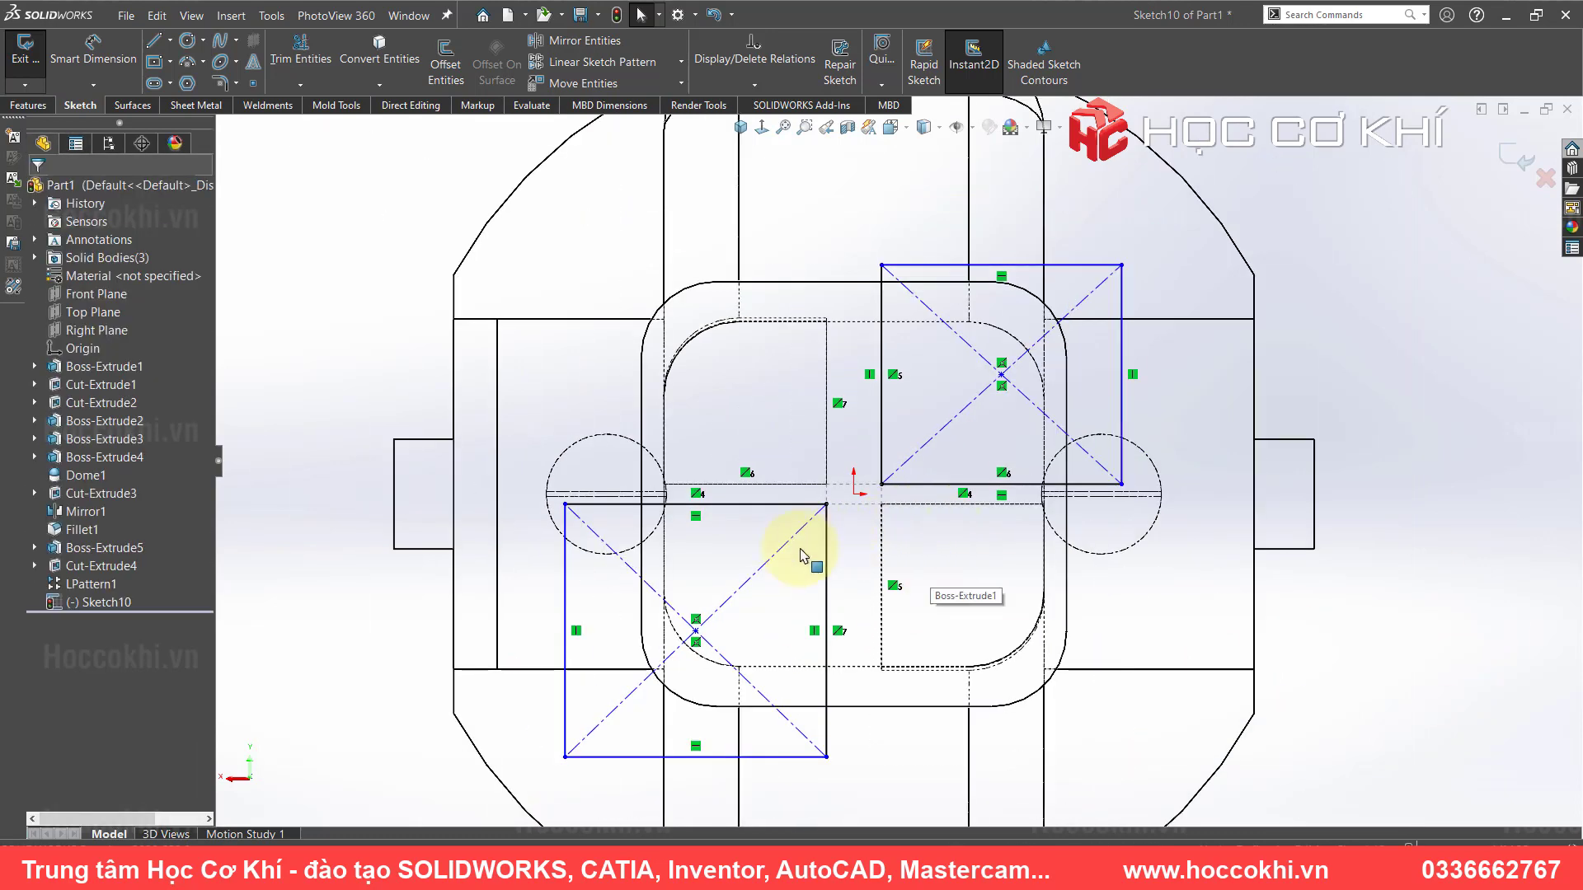
middle_click_drag(880, 353, 1006, 410)
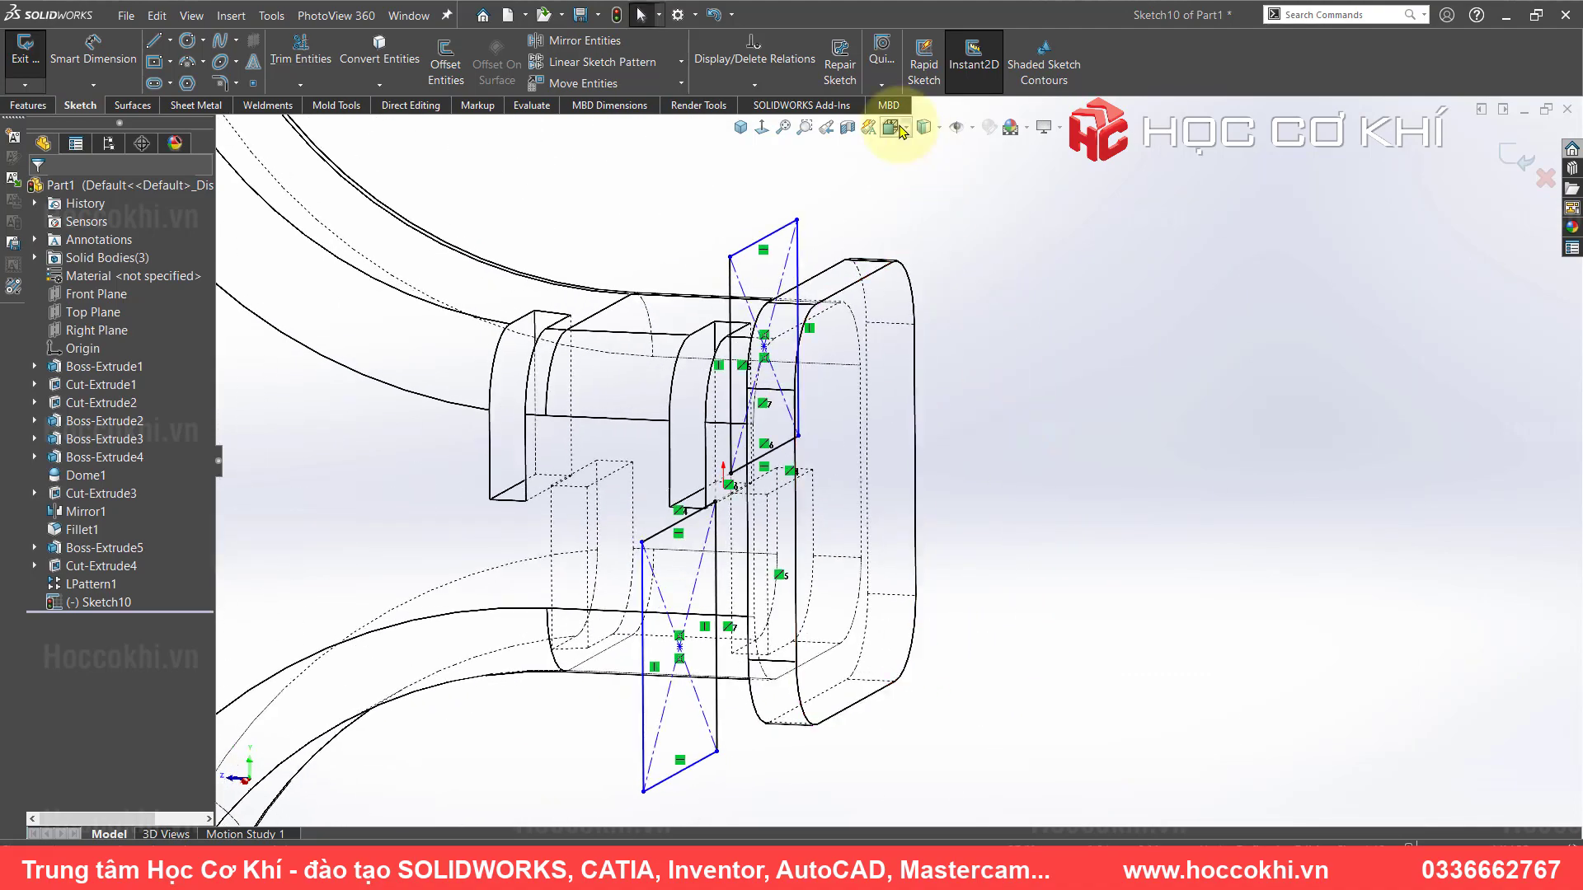
left_click(922, 142)
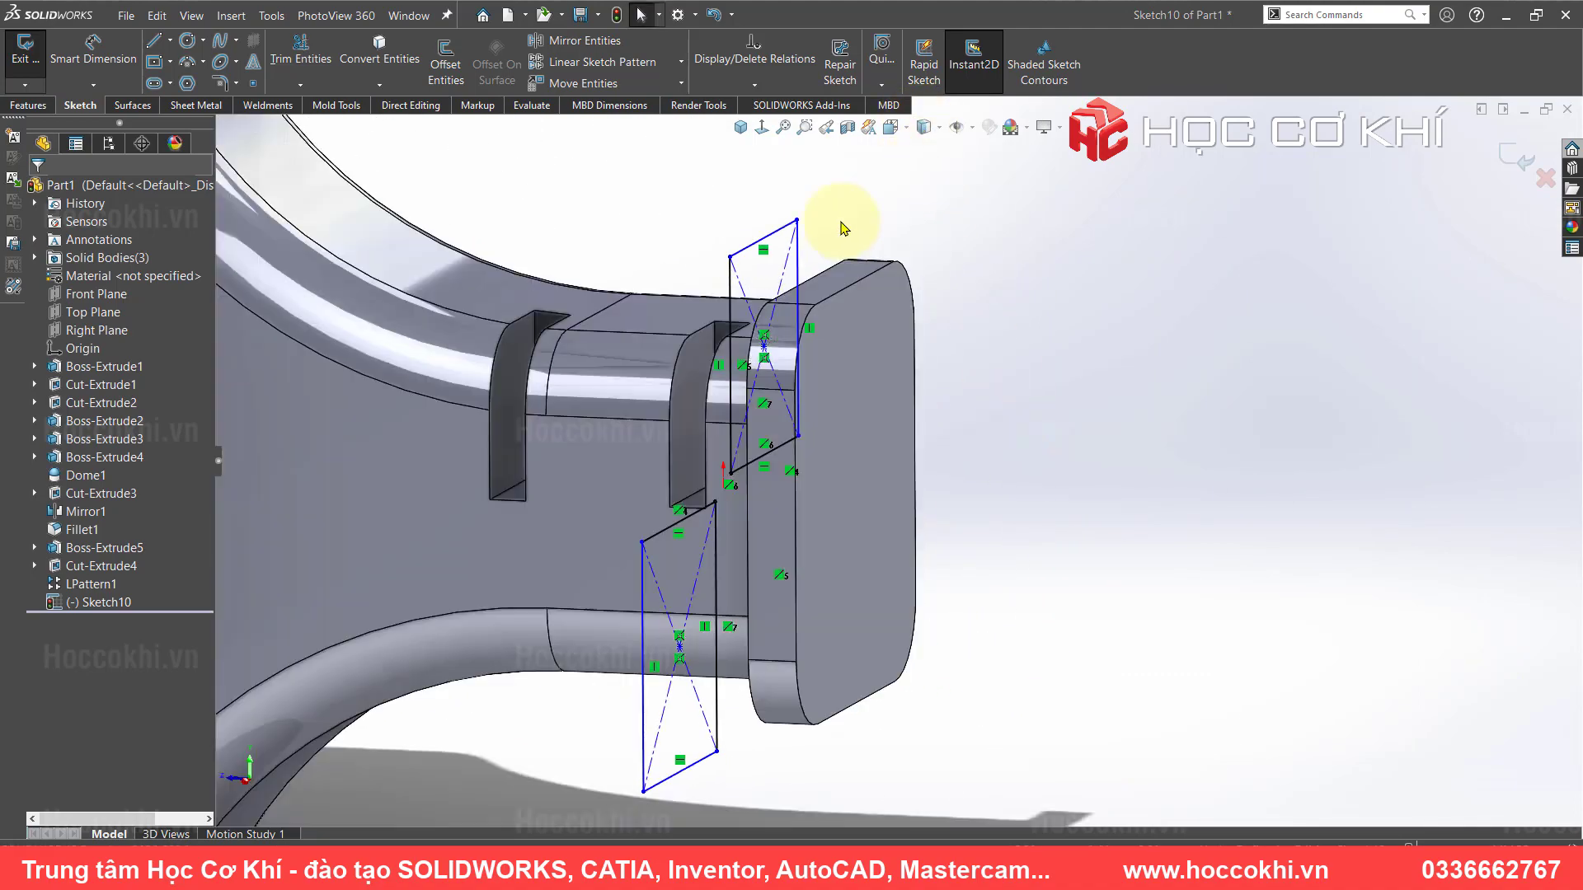
- Extruded-cut Sketch10 1.50 mm deep from a 2.25 mm offset, then orbit to inspect the slots
left_click(28, 104)
left_click(283, 56)
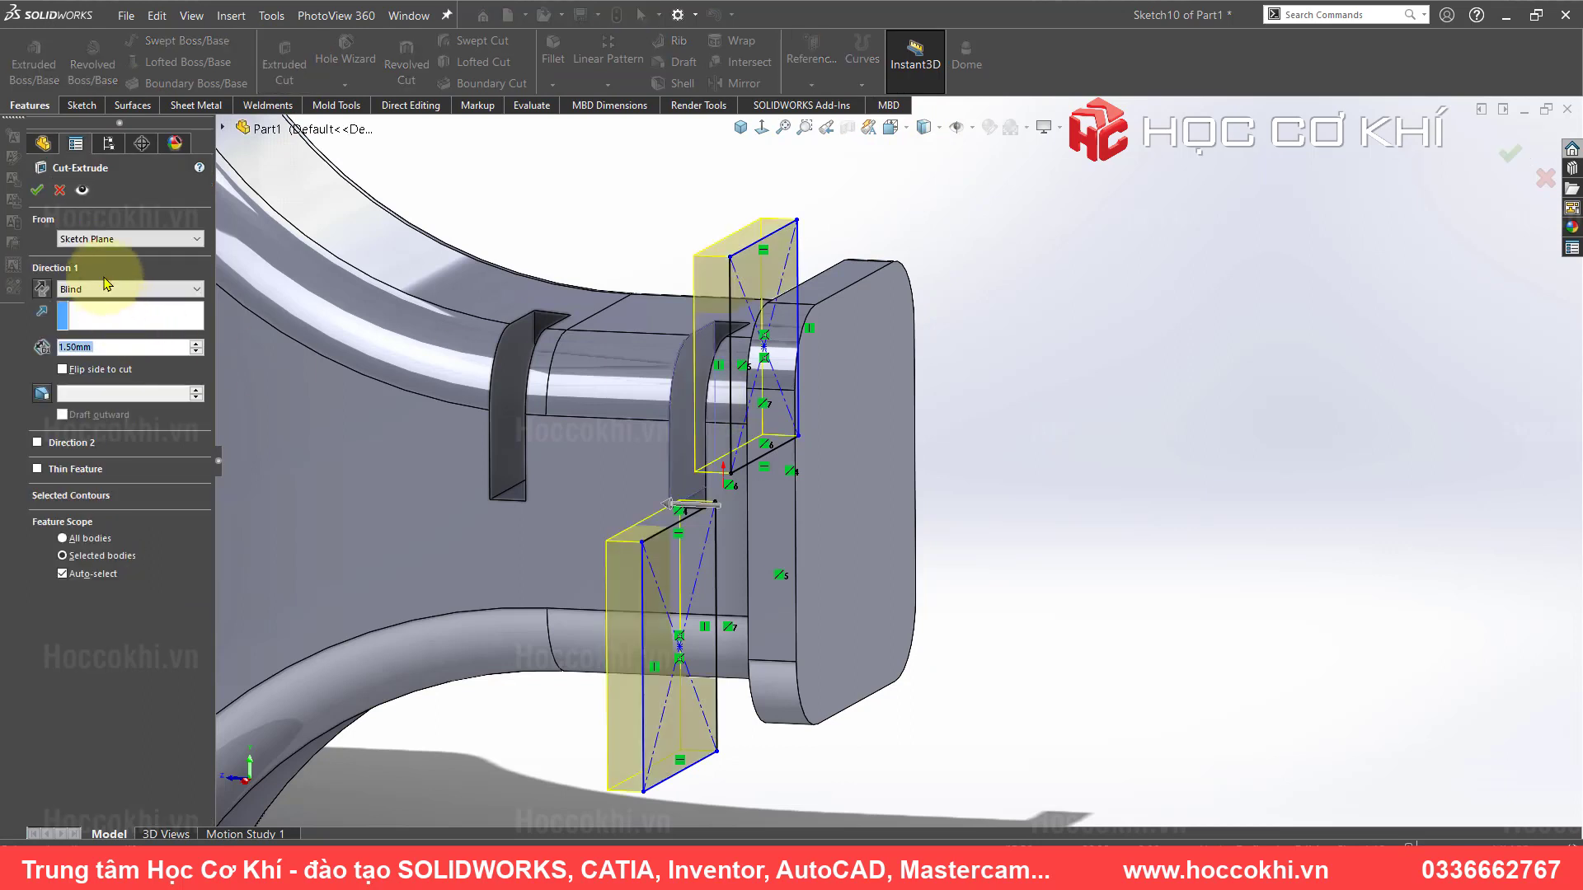
left_click(91, 241)
left_click(82, 280)
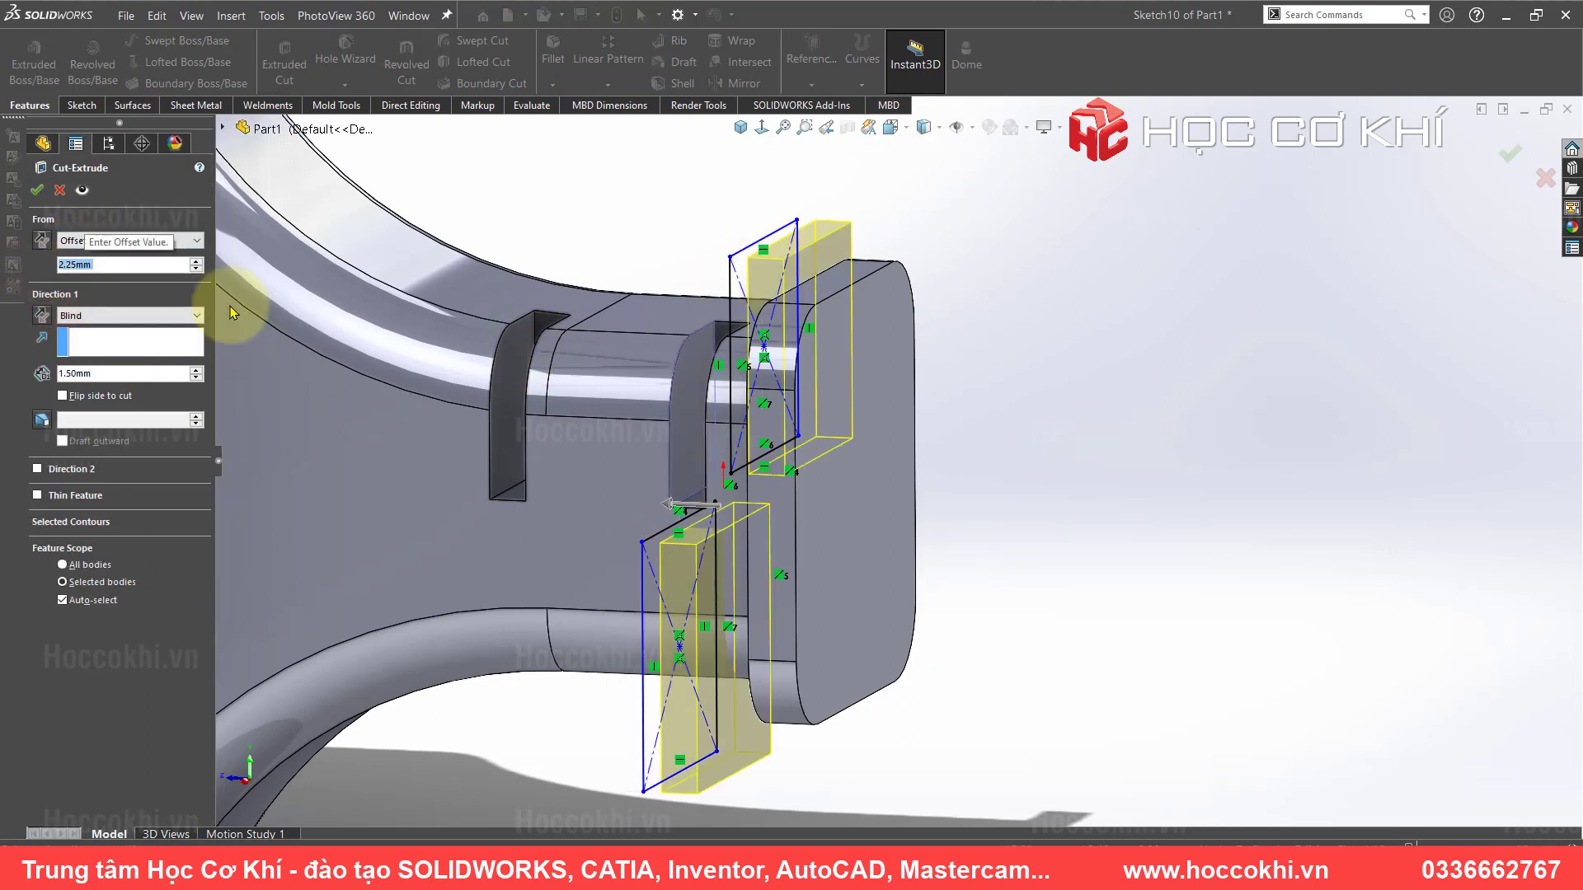
key("Return")
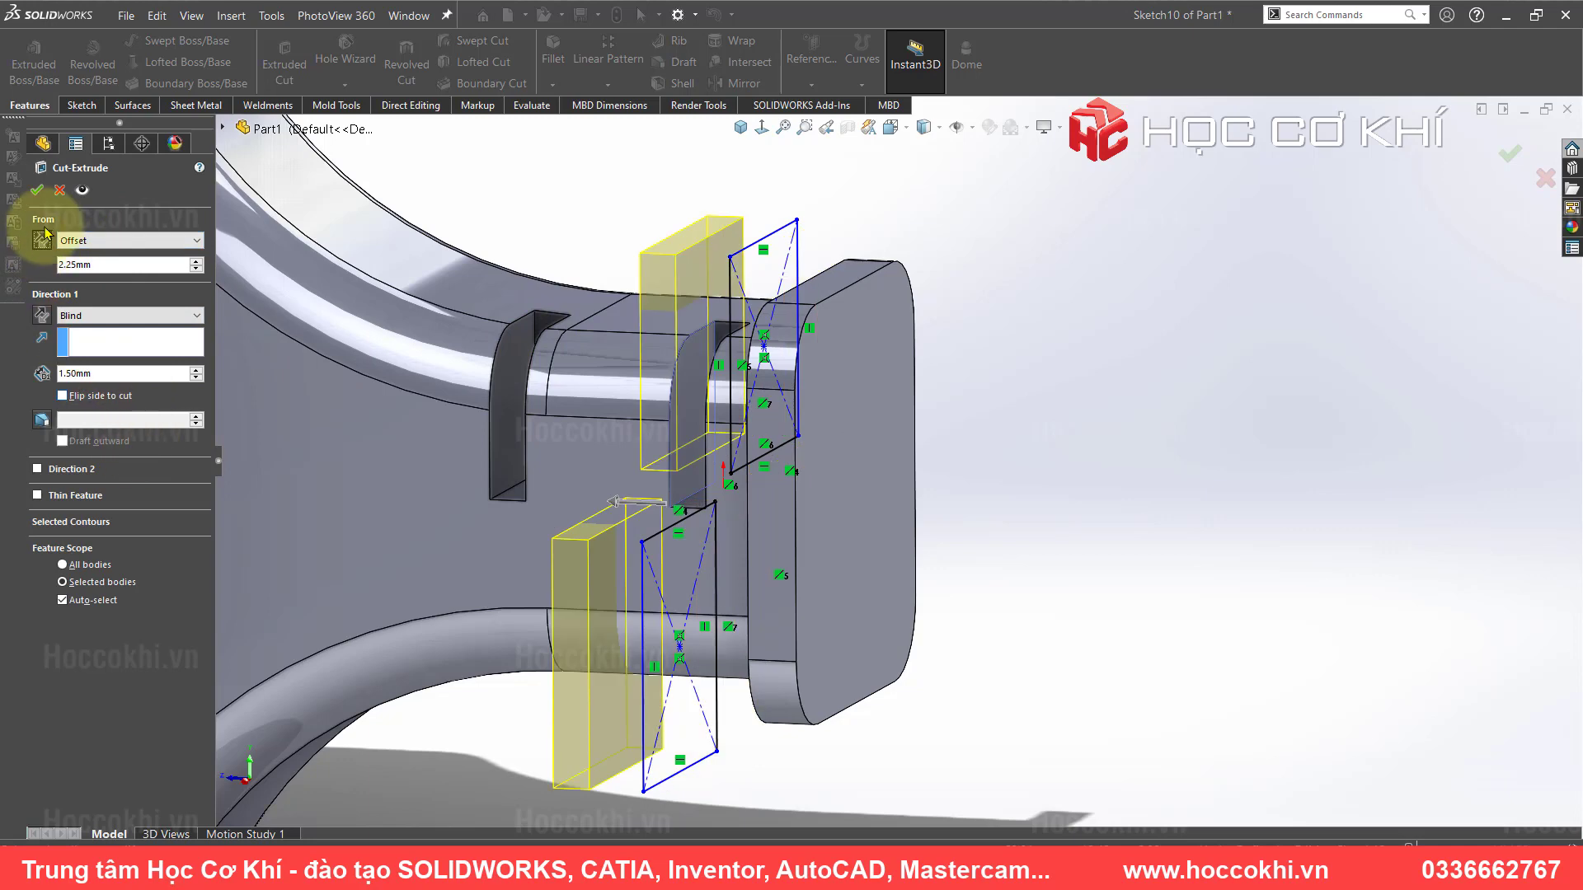
left_click(37, 190)
scroll(636, 406, "up", 3)
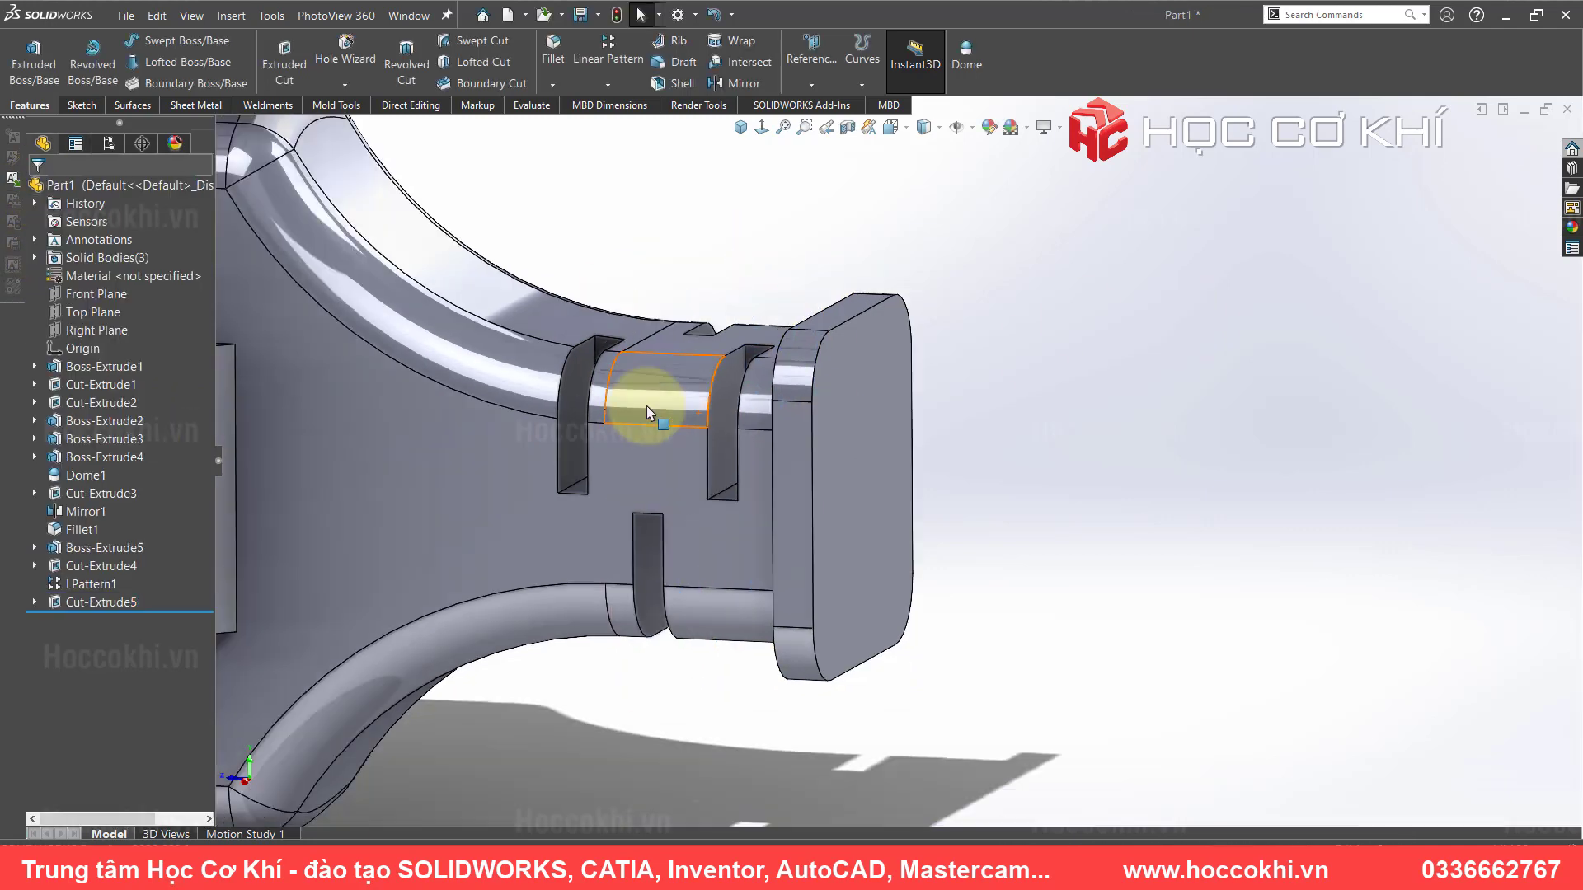
mouse_move(636, 406)
middle_mouse_down()
mouse_move(835, 482)
mouse_move(760, 513)
mouse_move(813, 565)
mouse_move(766, 486)
middle_mouse_up()
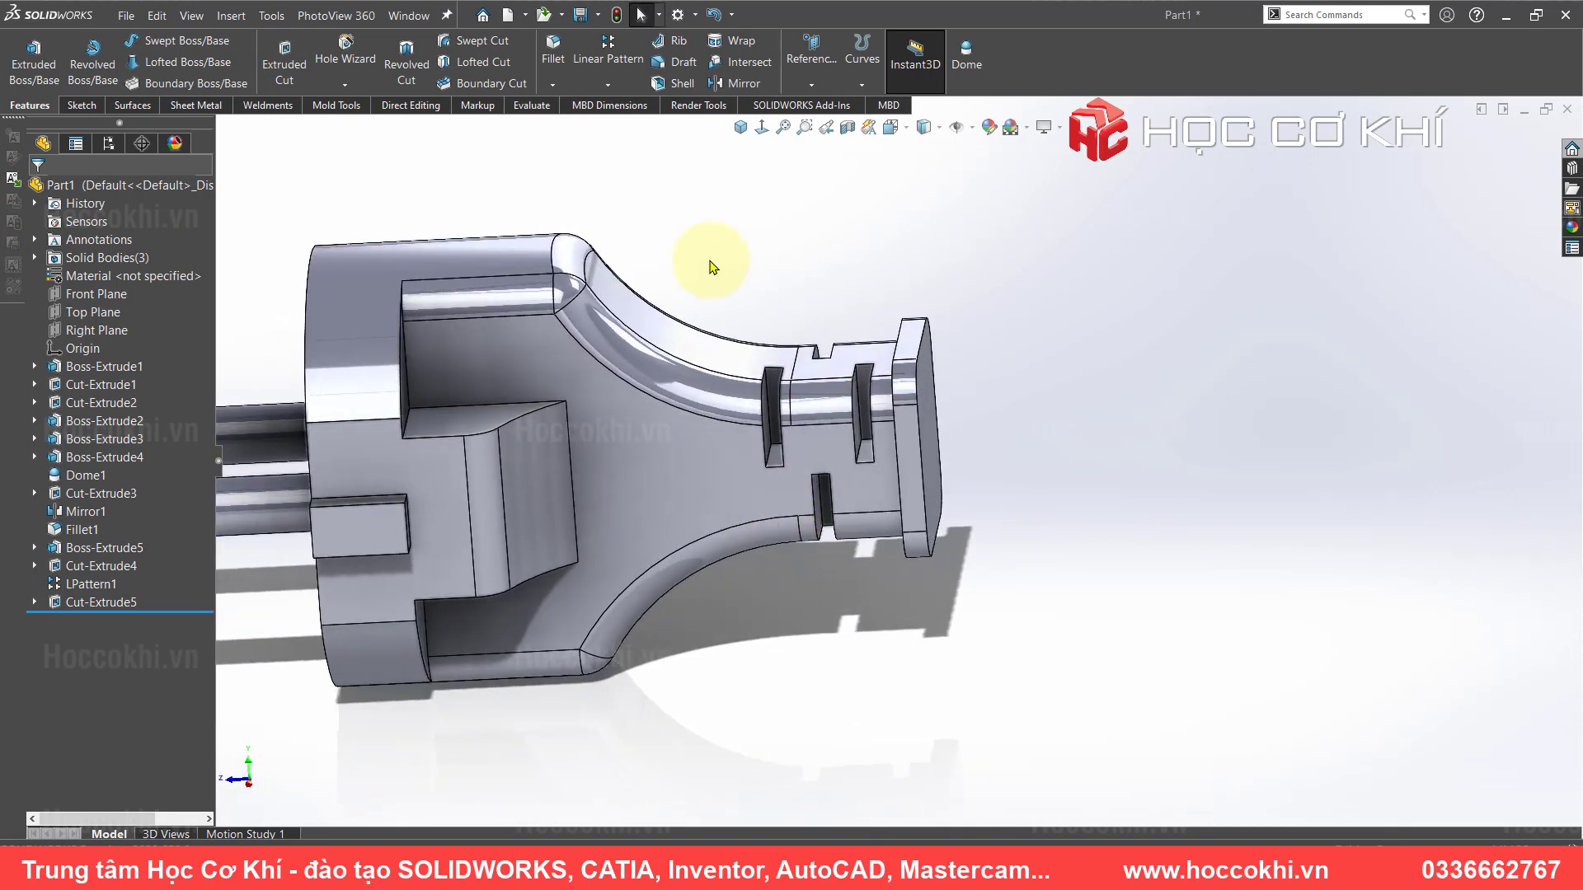
mouse_move(926, 406)
middle_mouse_down()
mouse_move(834, 381)
mouse_move(756, 459)
middle_mouse_up()
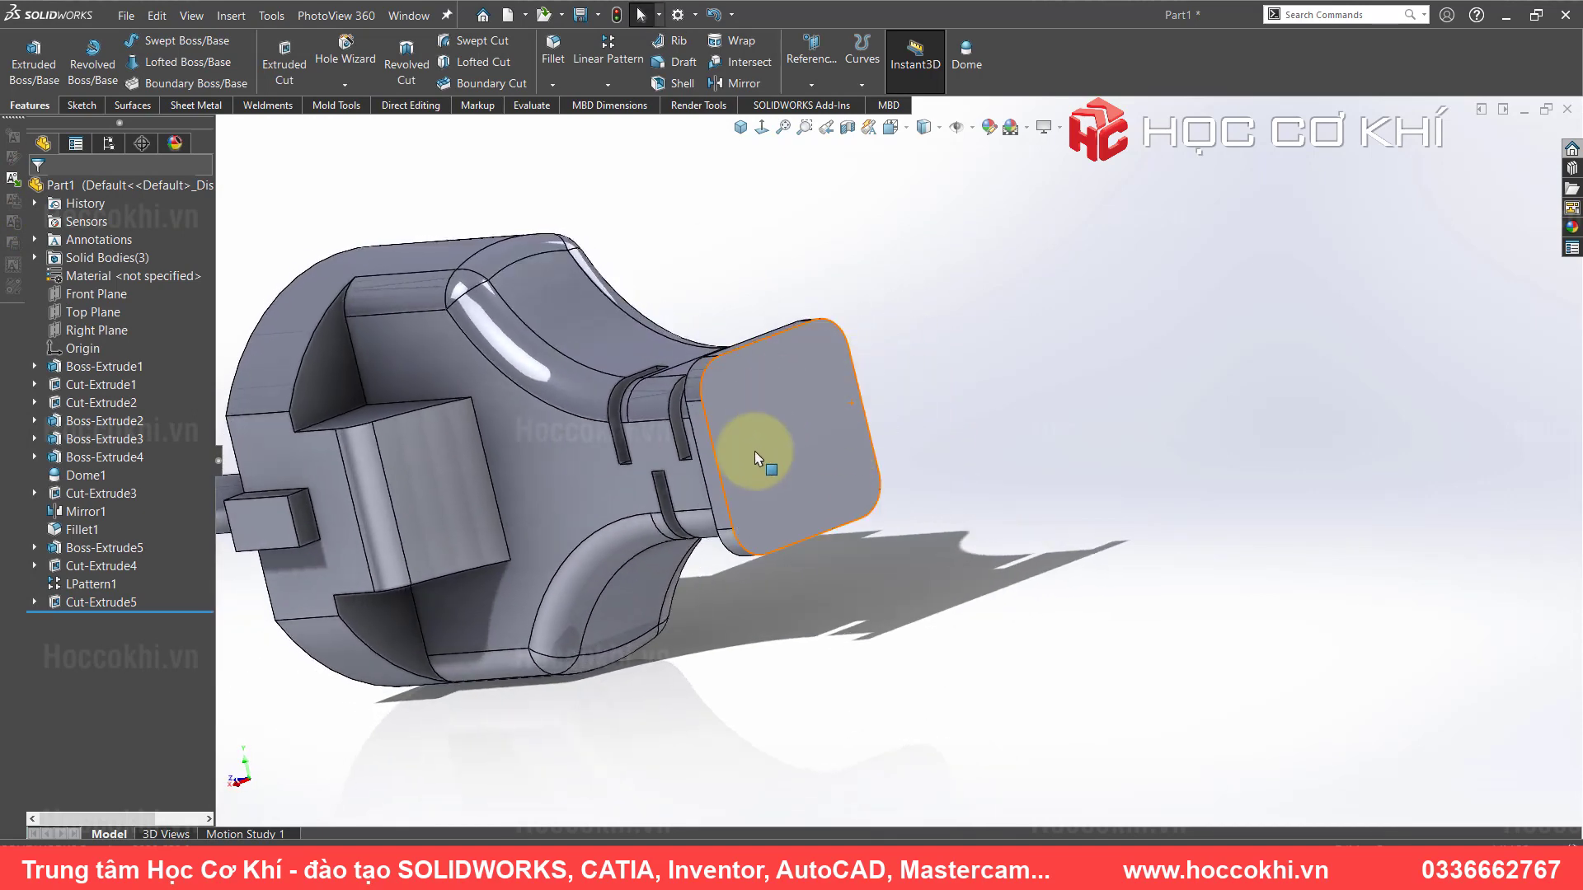
key("alt+Tab")
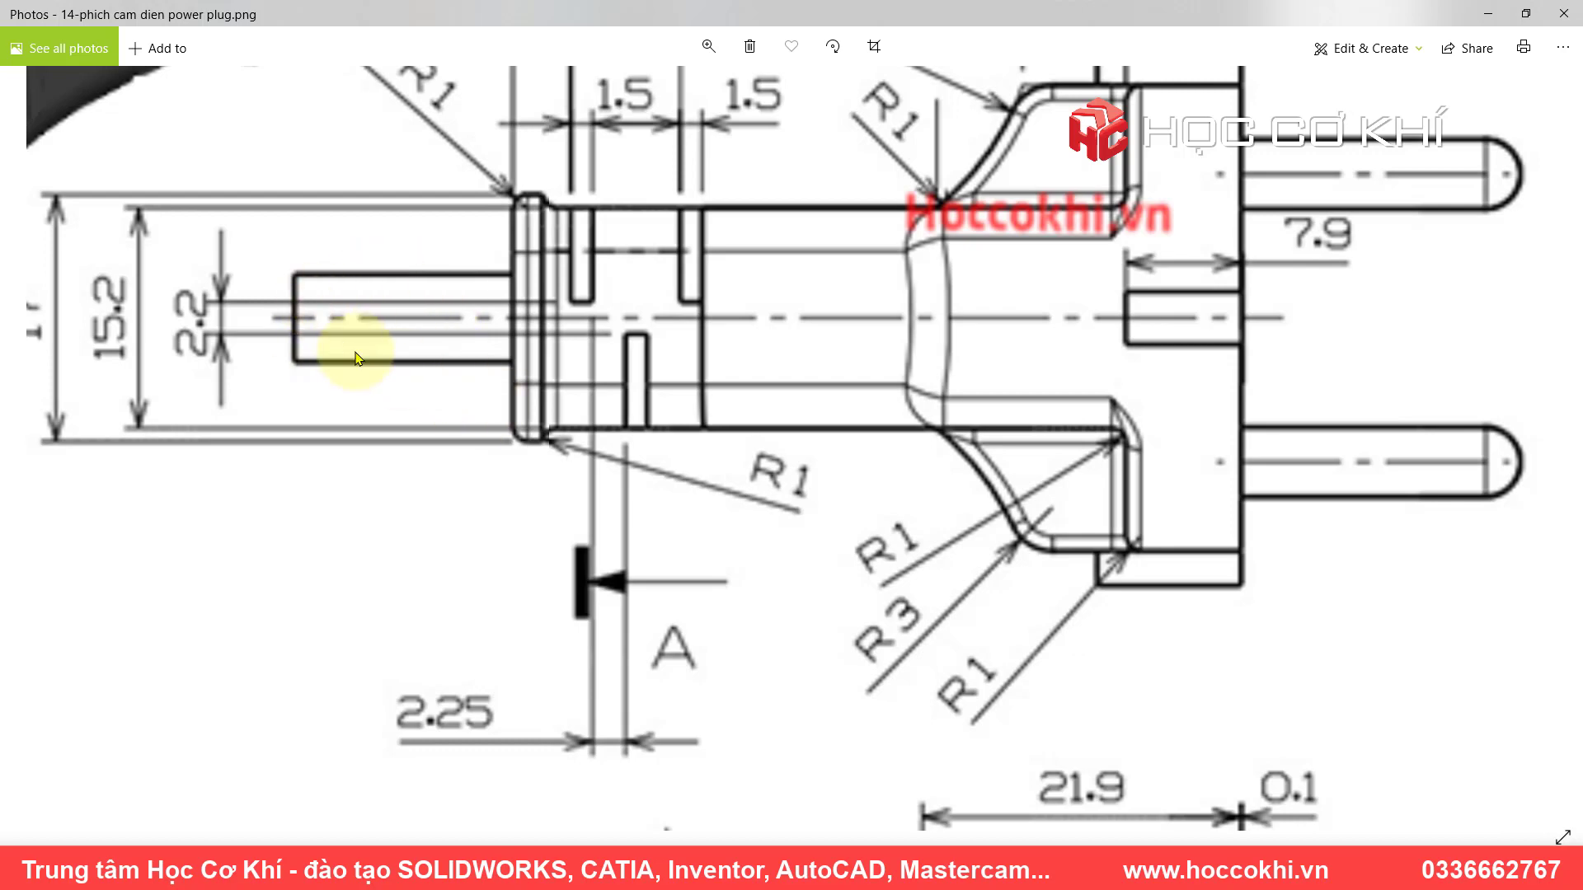
- Zoom around the plug drawing to read the Φ6 and 15 mm cord-stub dimensions
mouse_move(357, 357)
left_mouse_down()
mouse_move(565, 442)
mouse_move(594, 484)
left_mouse_up()
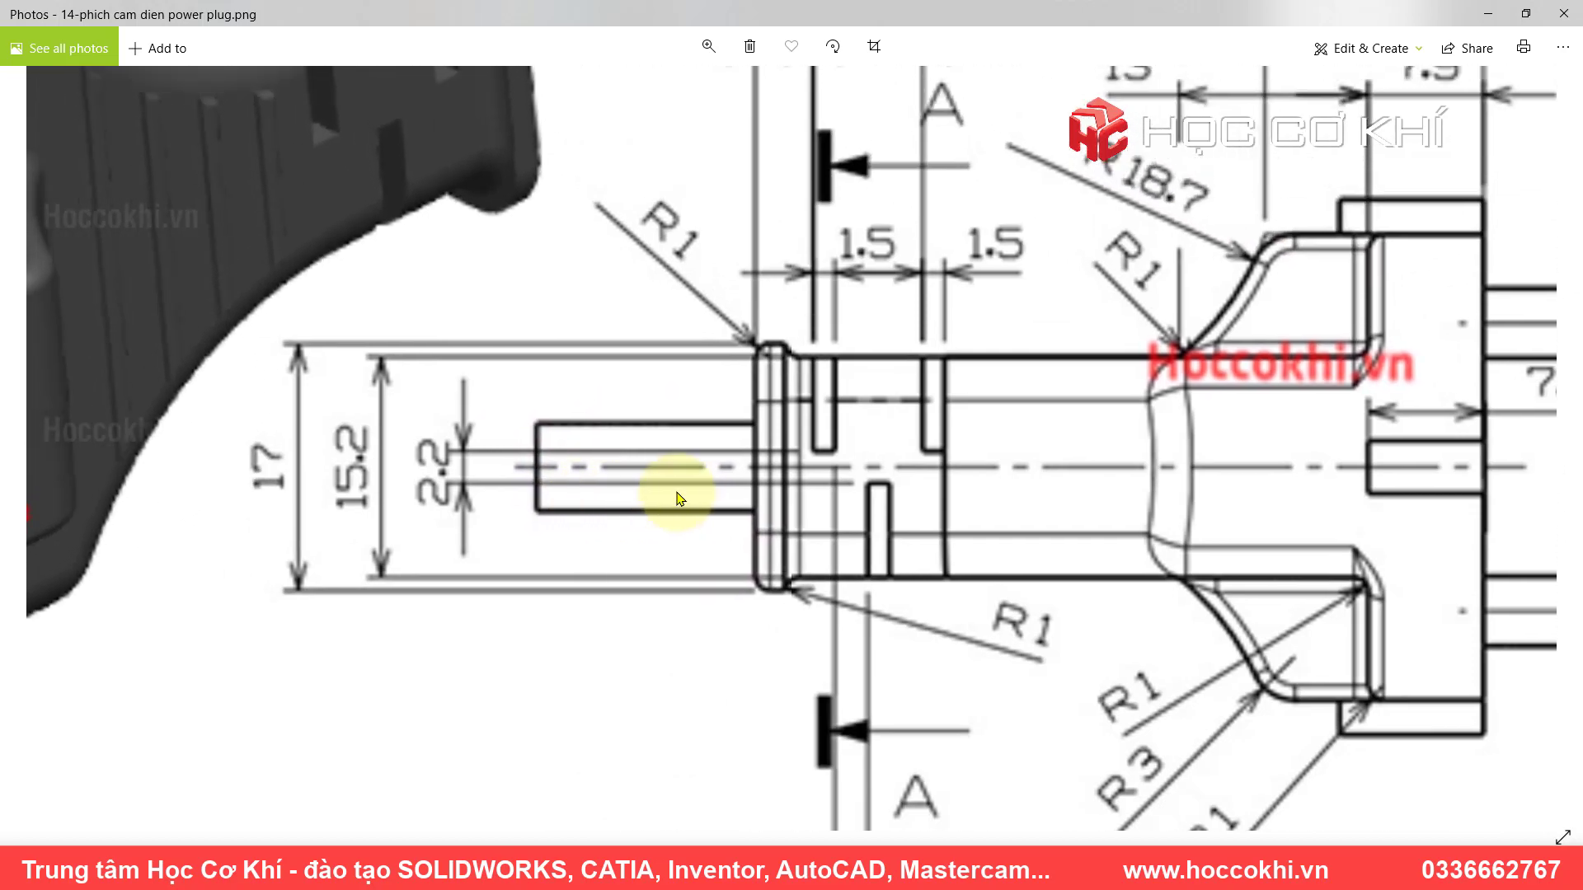
scroll(678, 498, "down", 5)
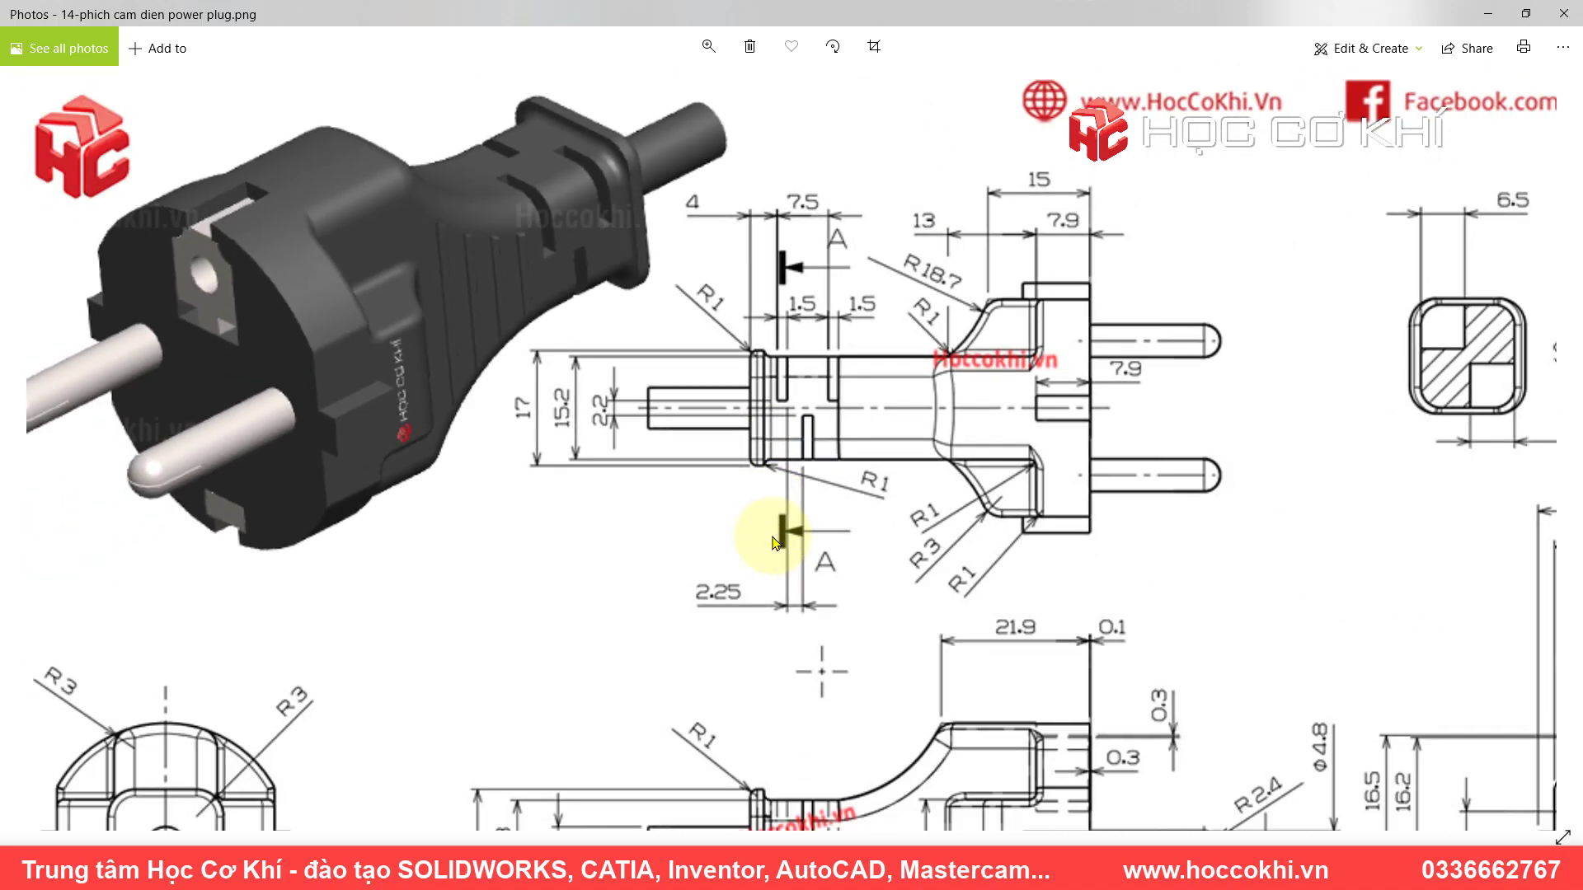
scroll(775, 543, "down", 1)
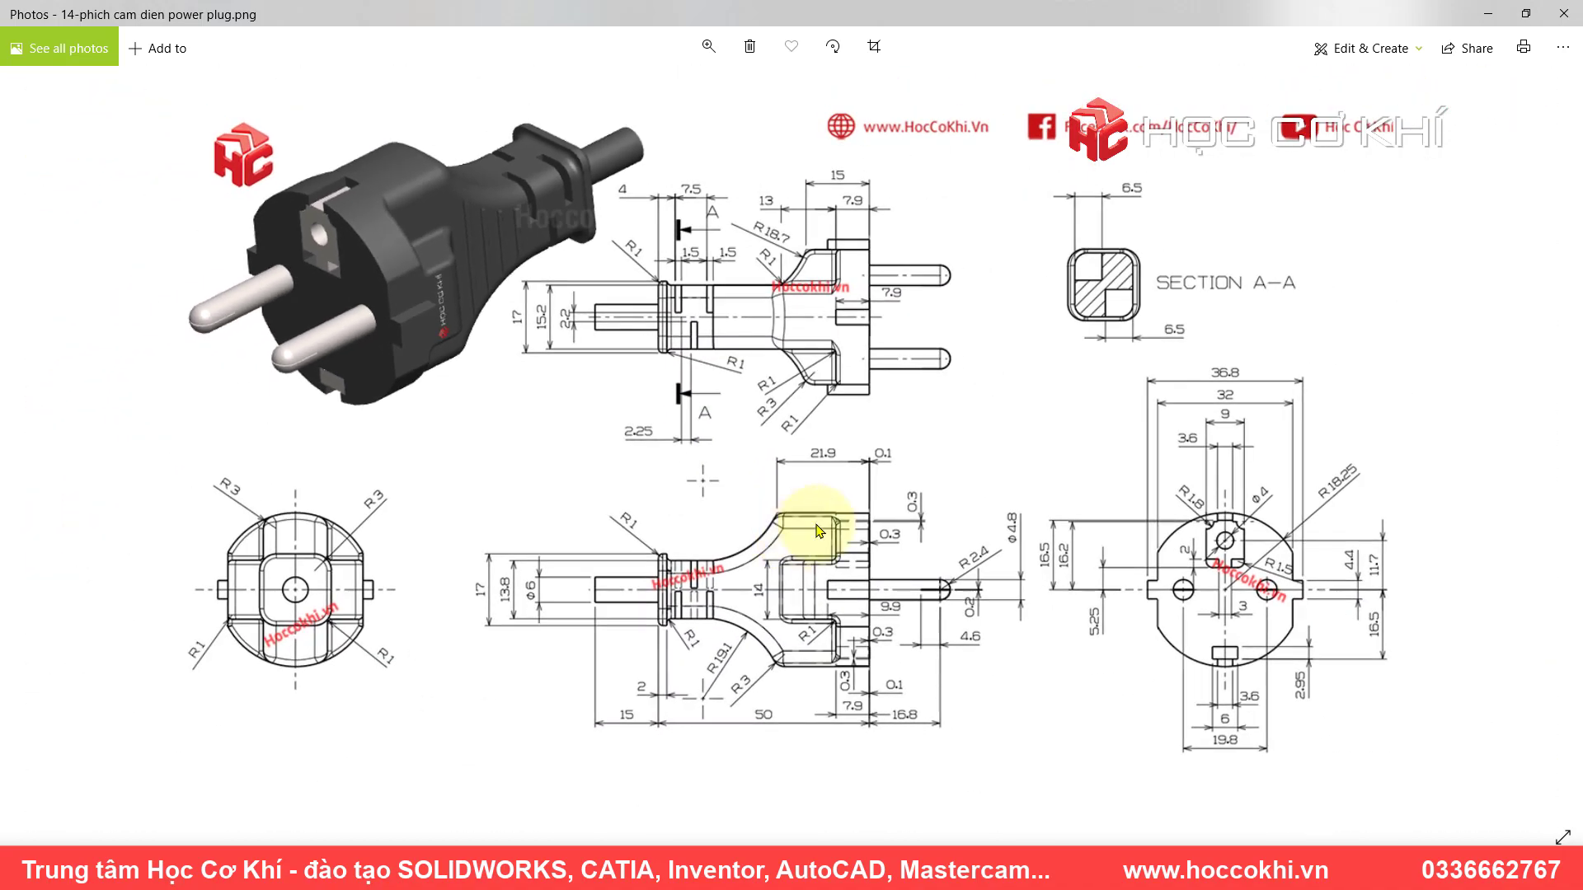
scroll(649, 336, "up", 2)
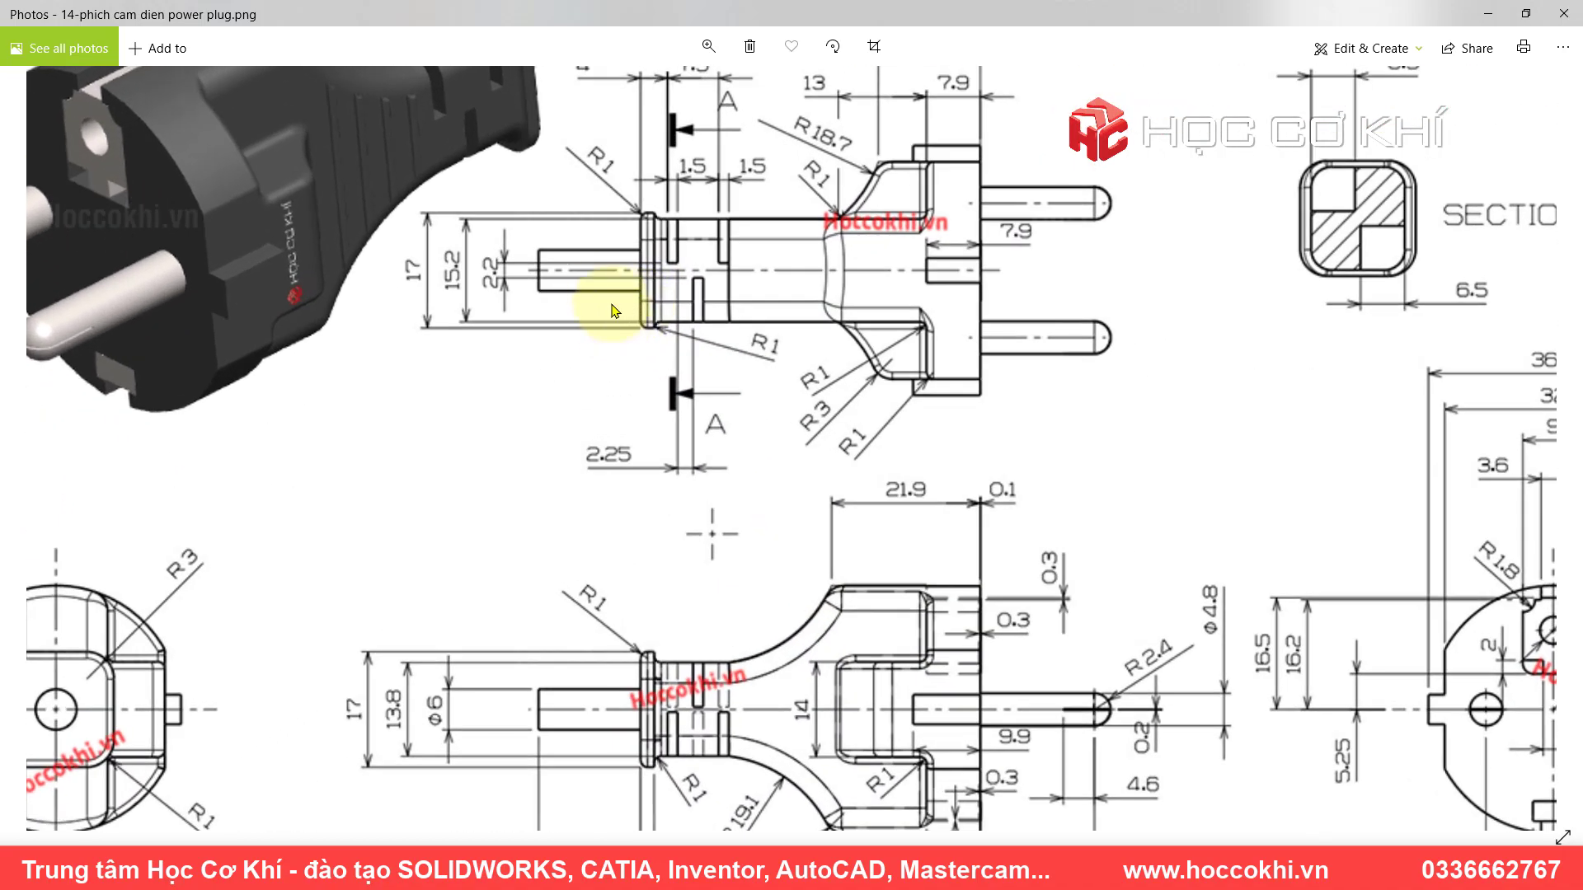
scroll(653, 273, "up", 2)
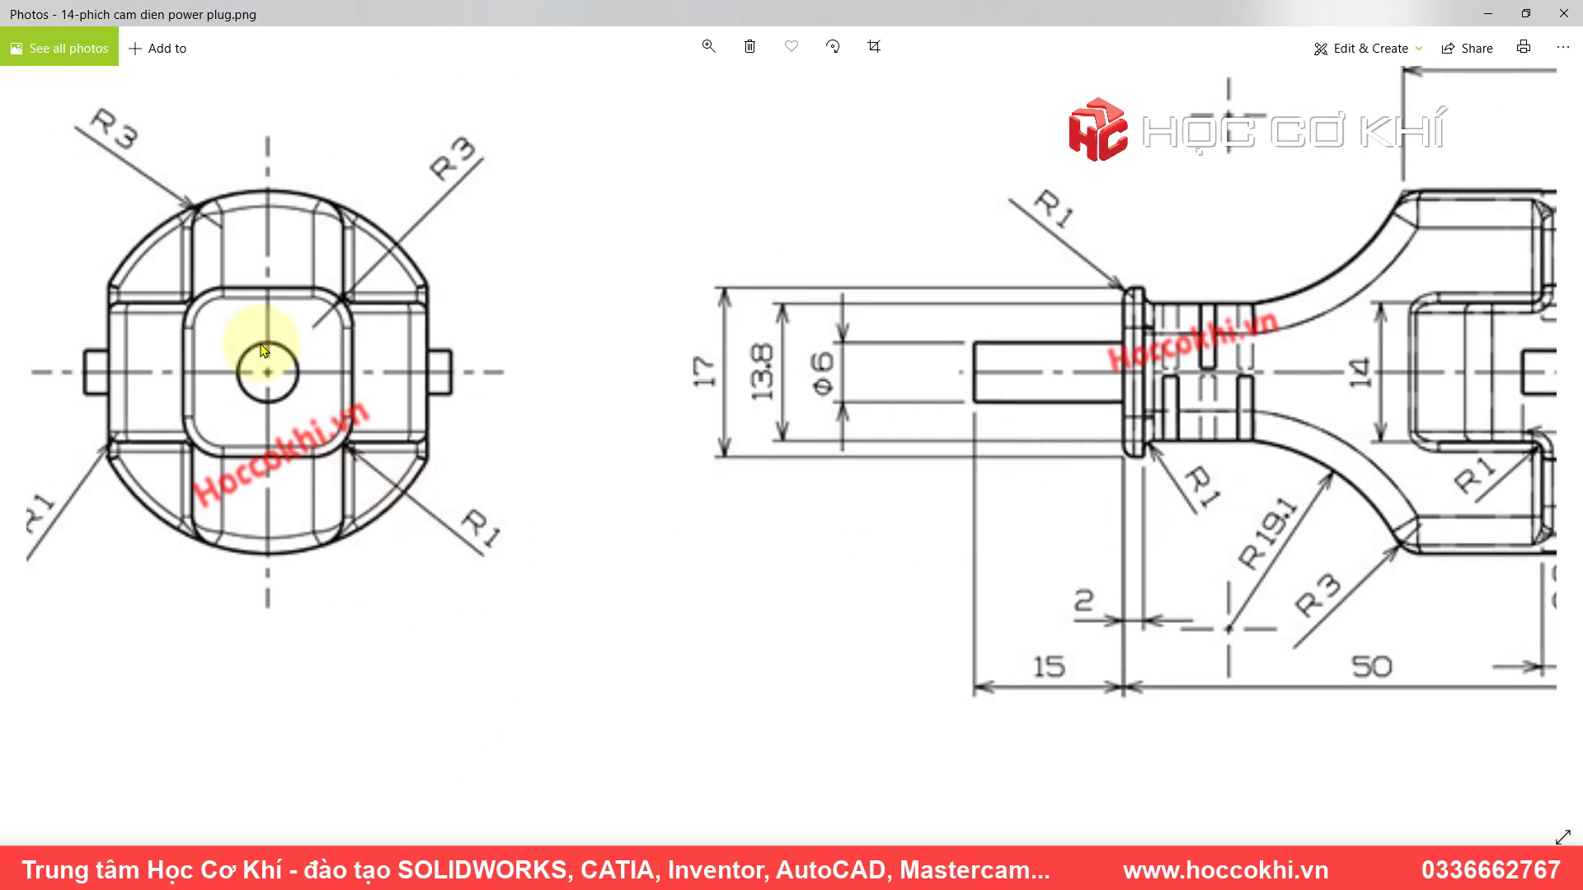
scroll(781, 424, "down", 4)
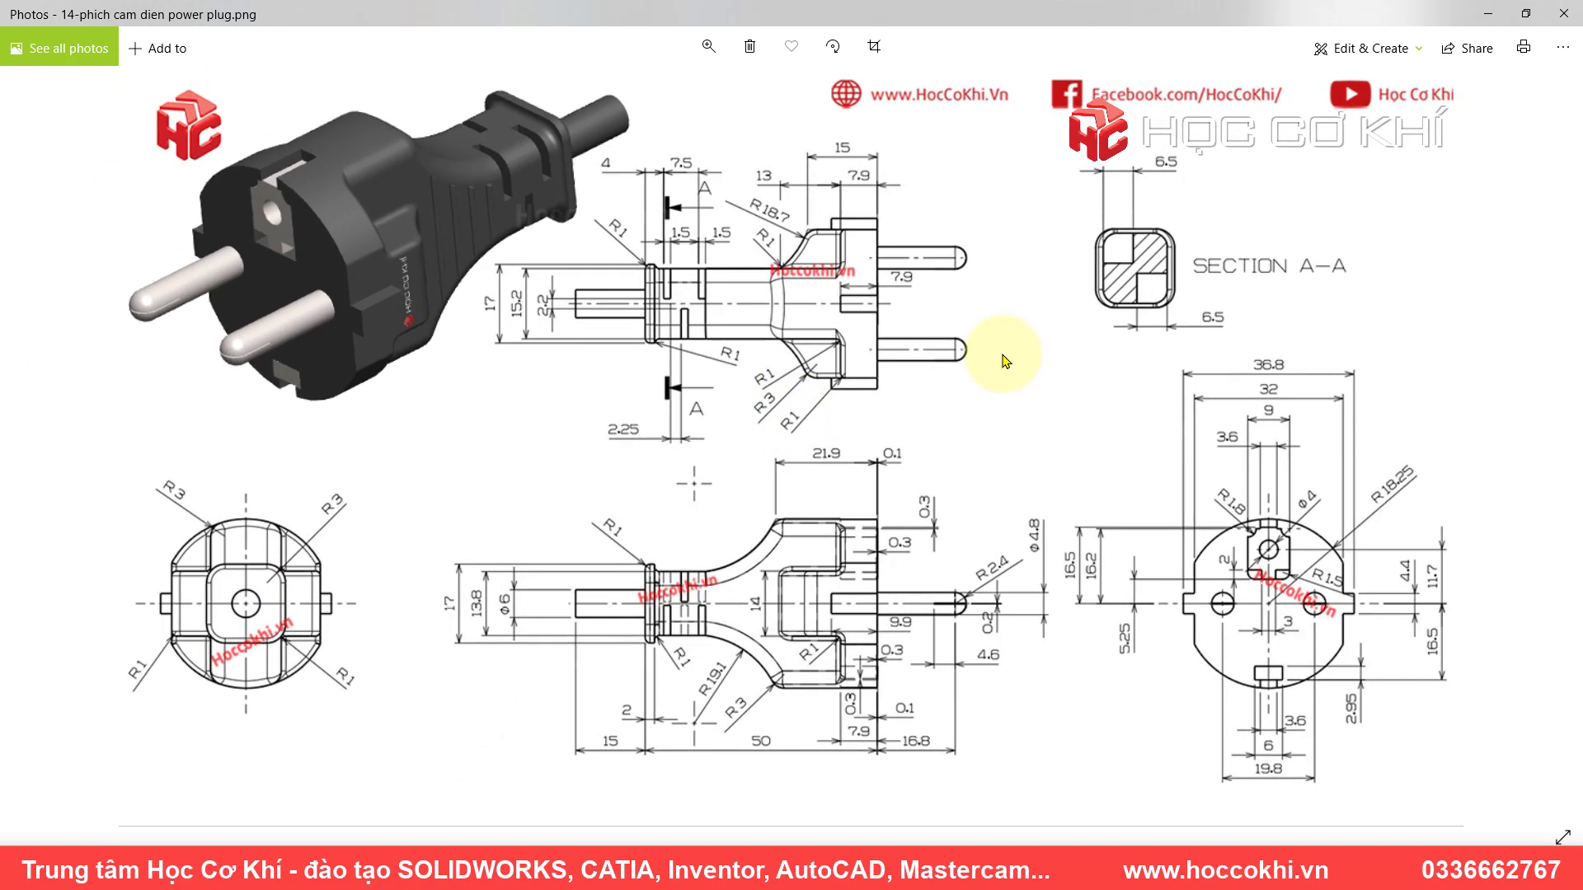
scroll(1005, 361, "up", 1)
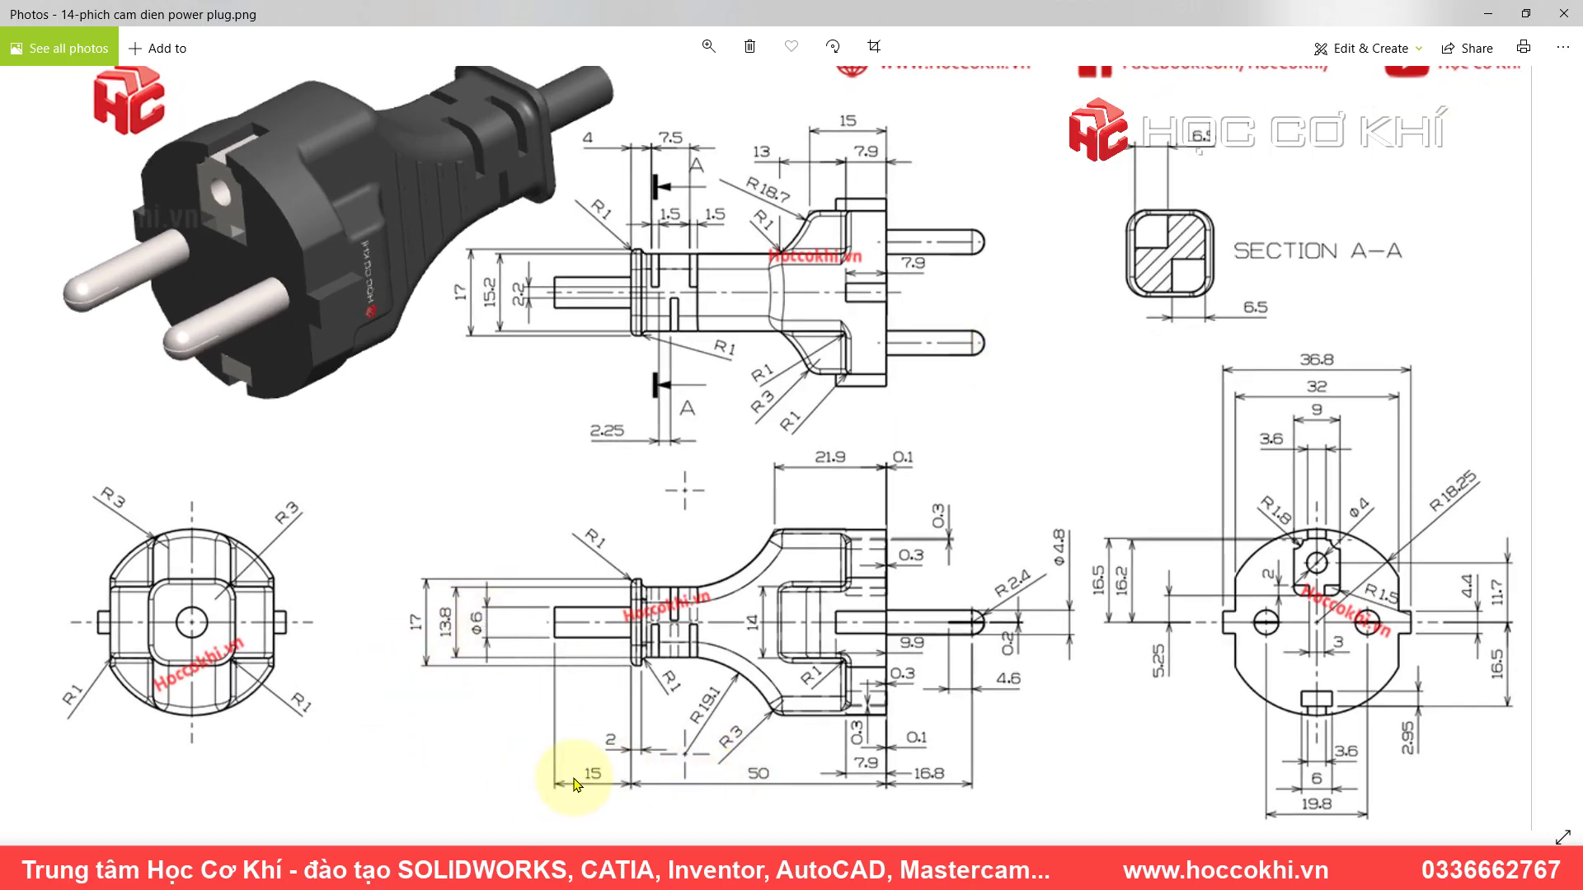
key("alt+Tab")
left_click(877, 399)
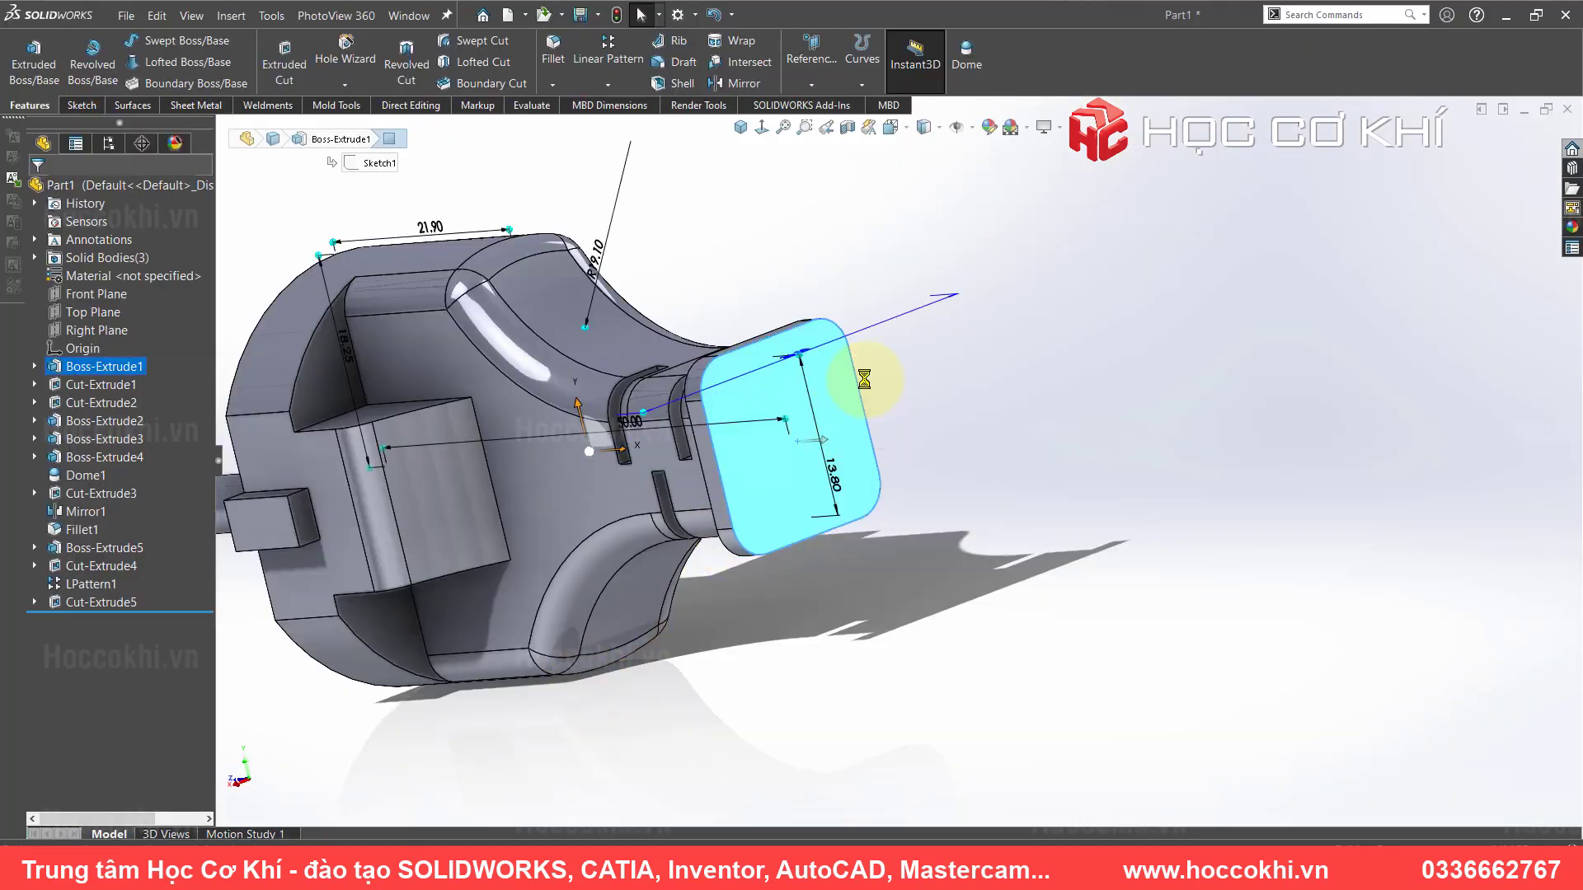
- Sketch an origin-centred circle on the cord-end face, dimensioned 6.00 mm diameter
left_click(883, 371)
left_click(768, 134)
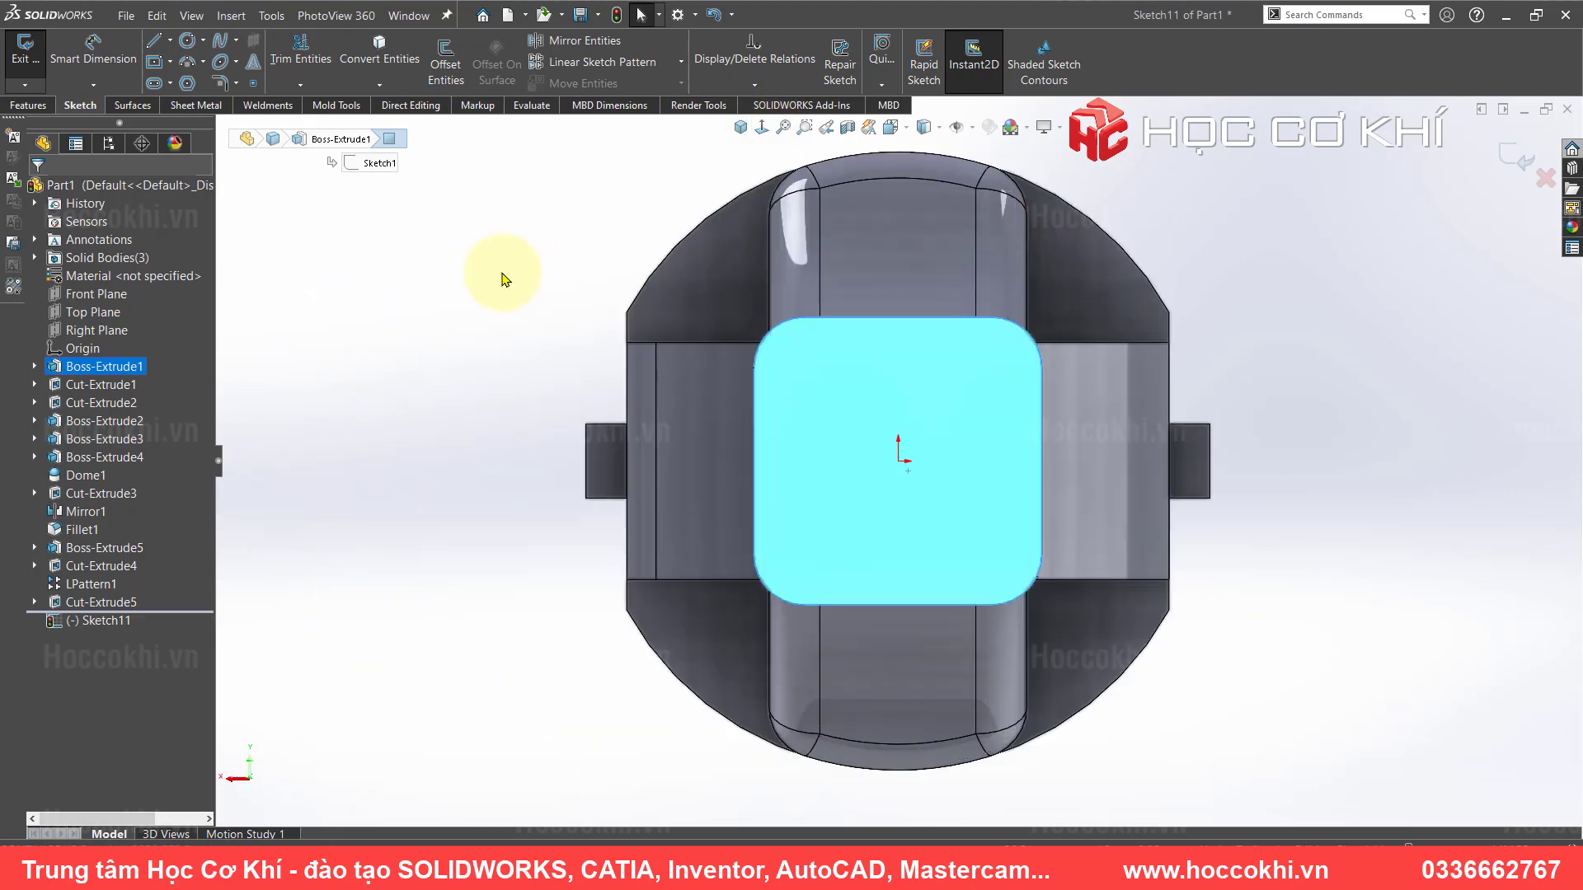
right_click_drag(505, 275, 831, 261)
left_click_drag(898, 462, 887, 421)
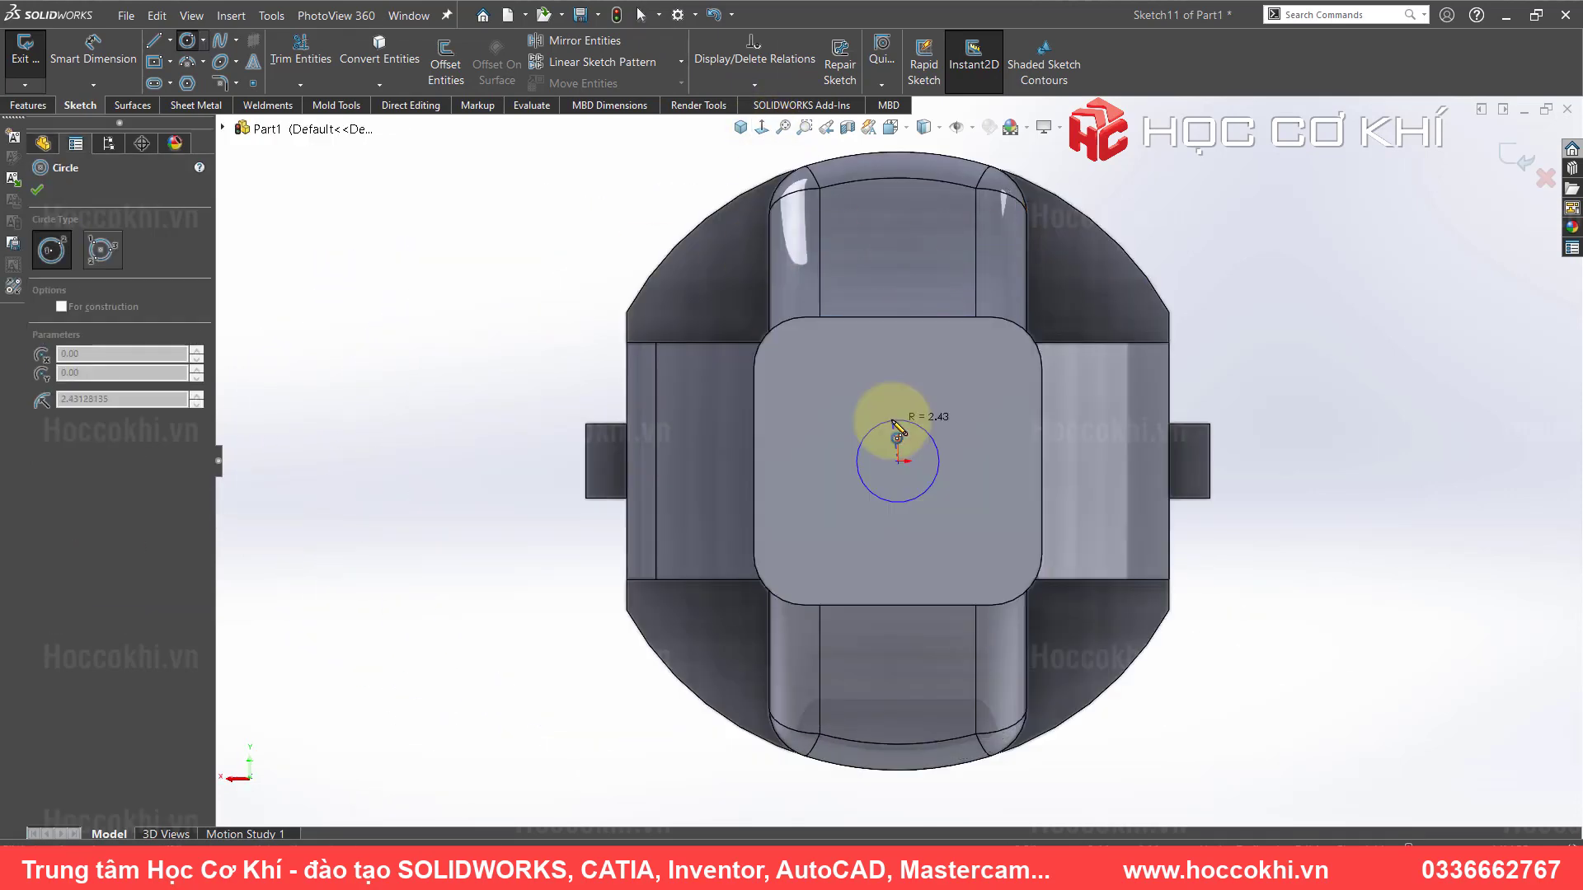
key("Escape")
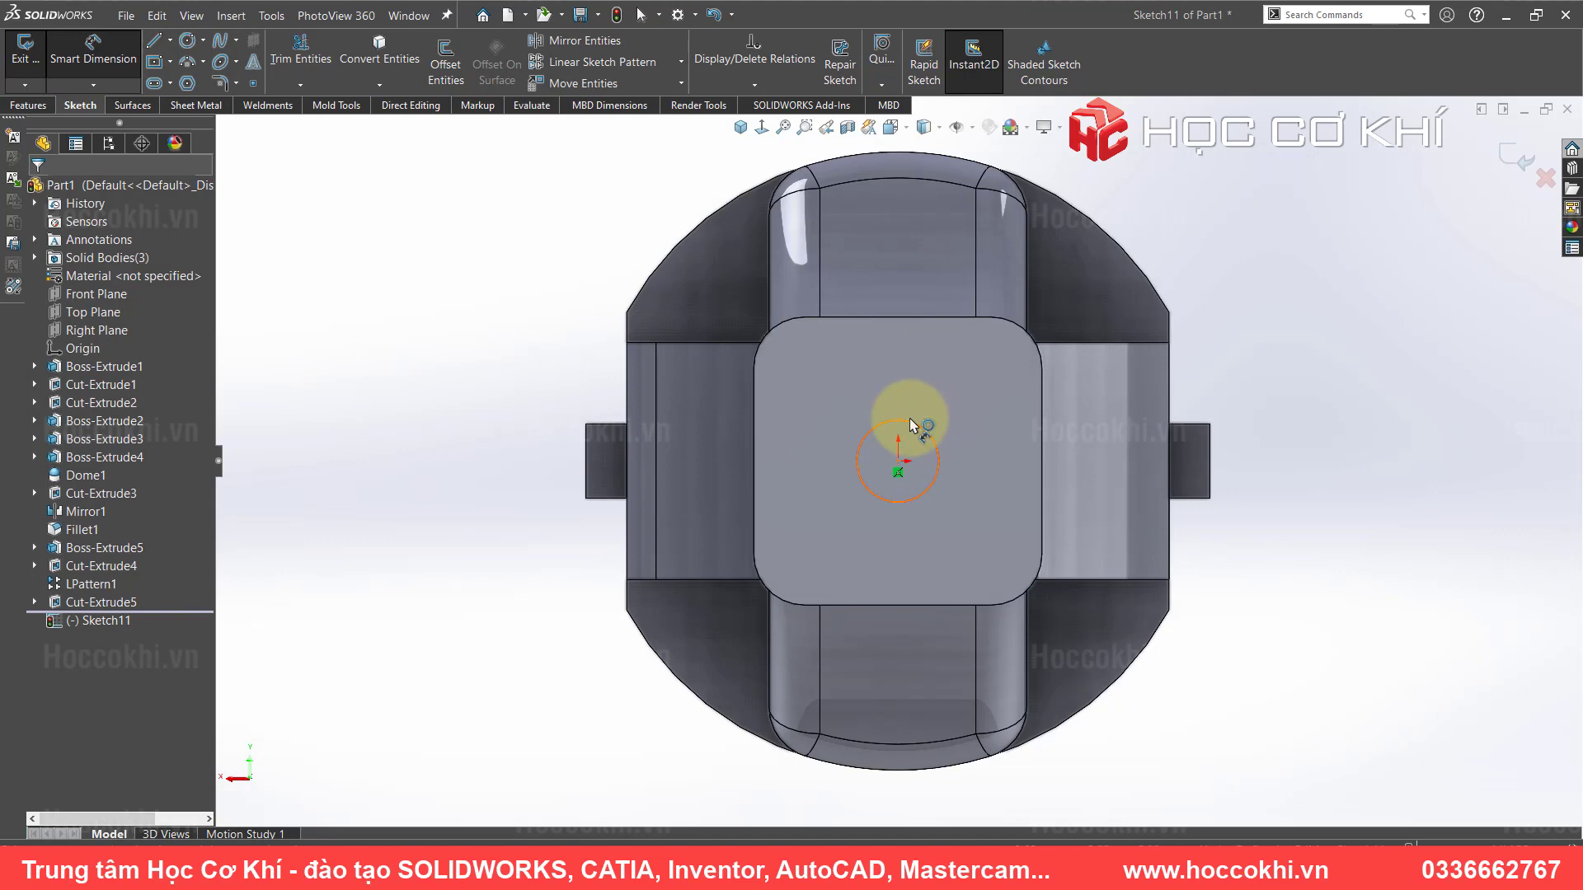
left_click(911, 425)
left_click(911, 378)
key("Return")
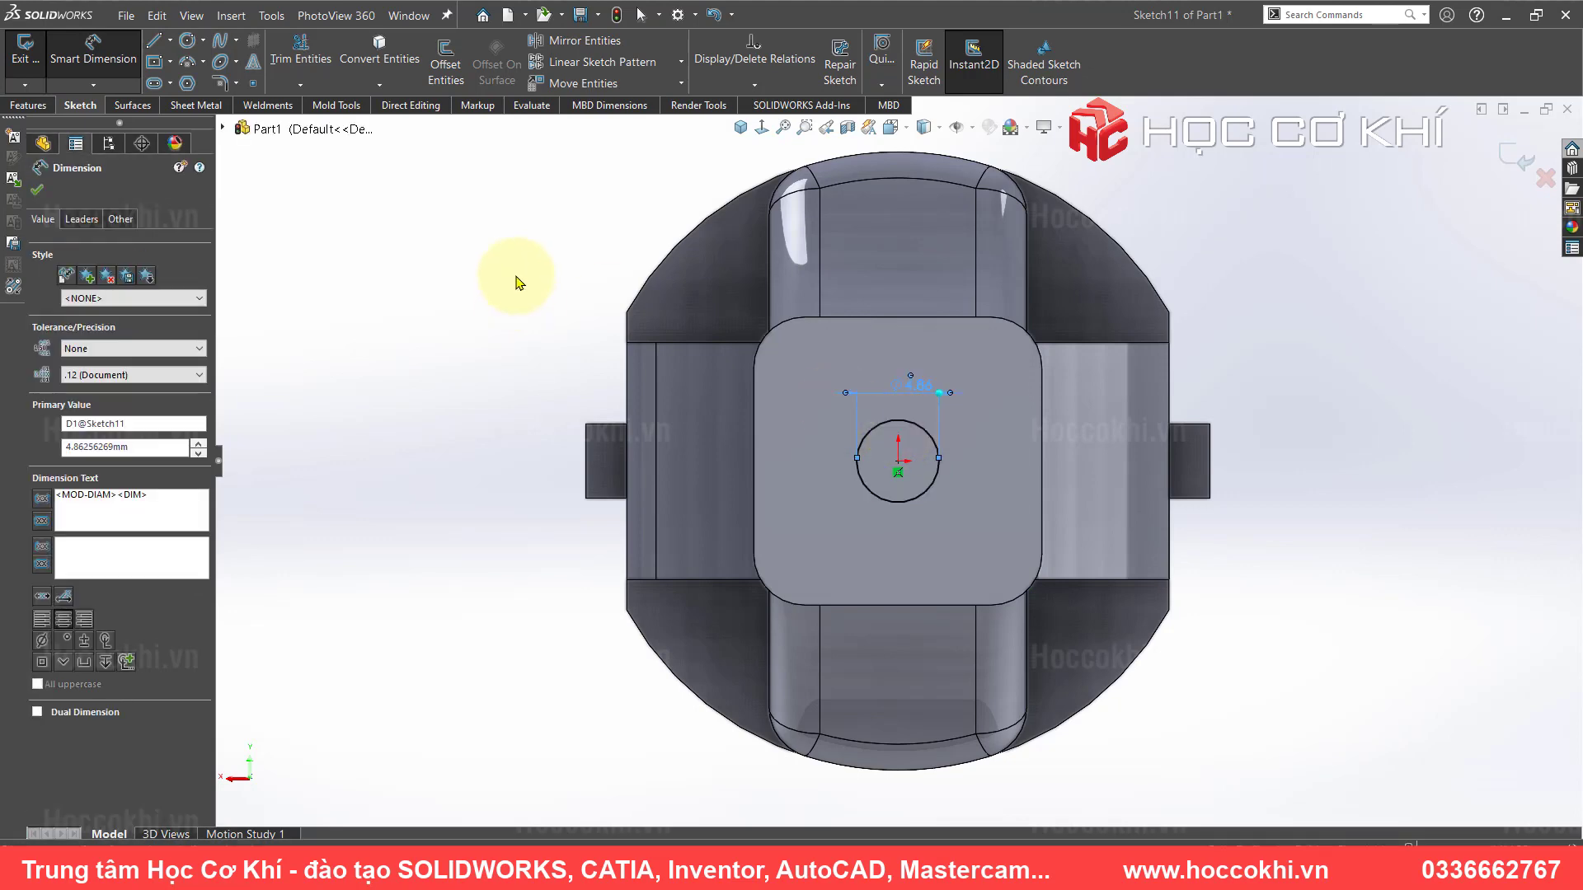
scroll(164, 52, "up", 1)
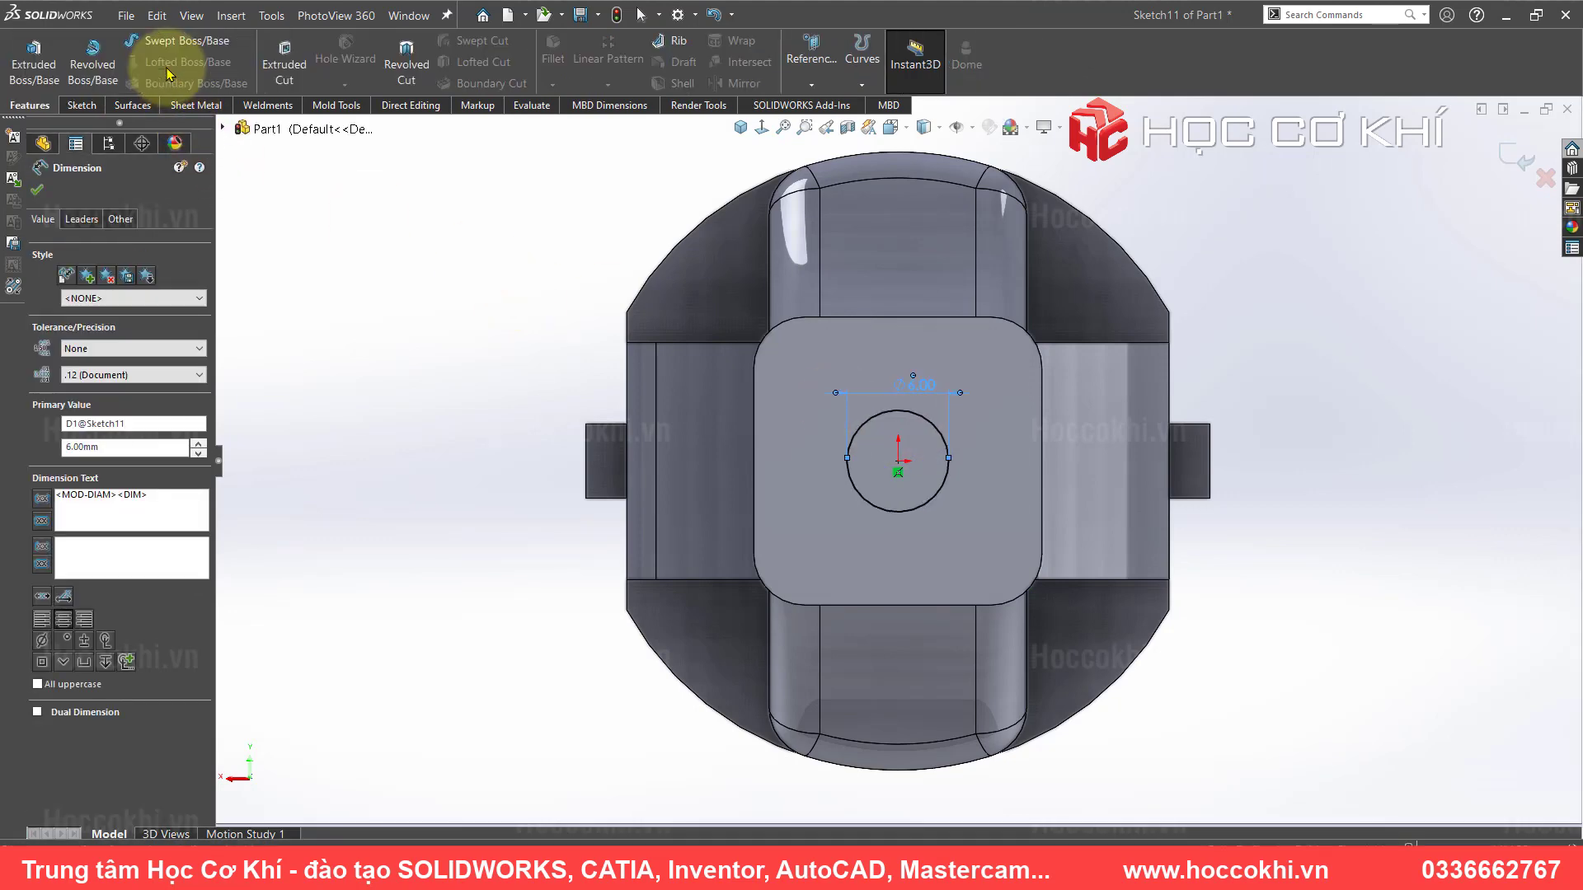
- Extrude Sketch11's 6 mm circle blind 15 mm outward as Boss-Extrude6
left_click(31, 56)
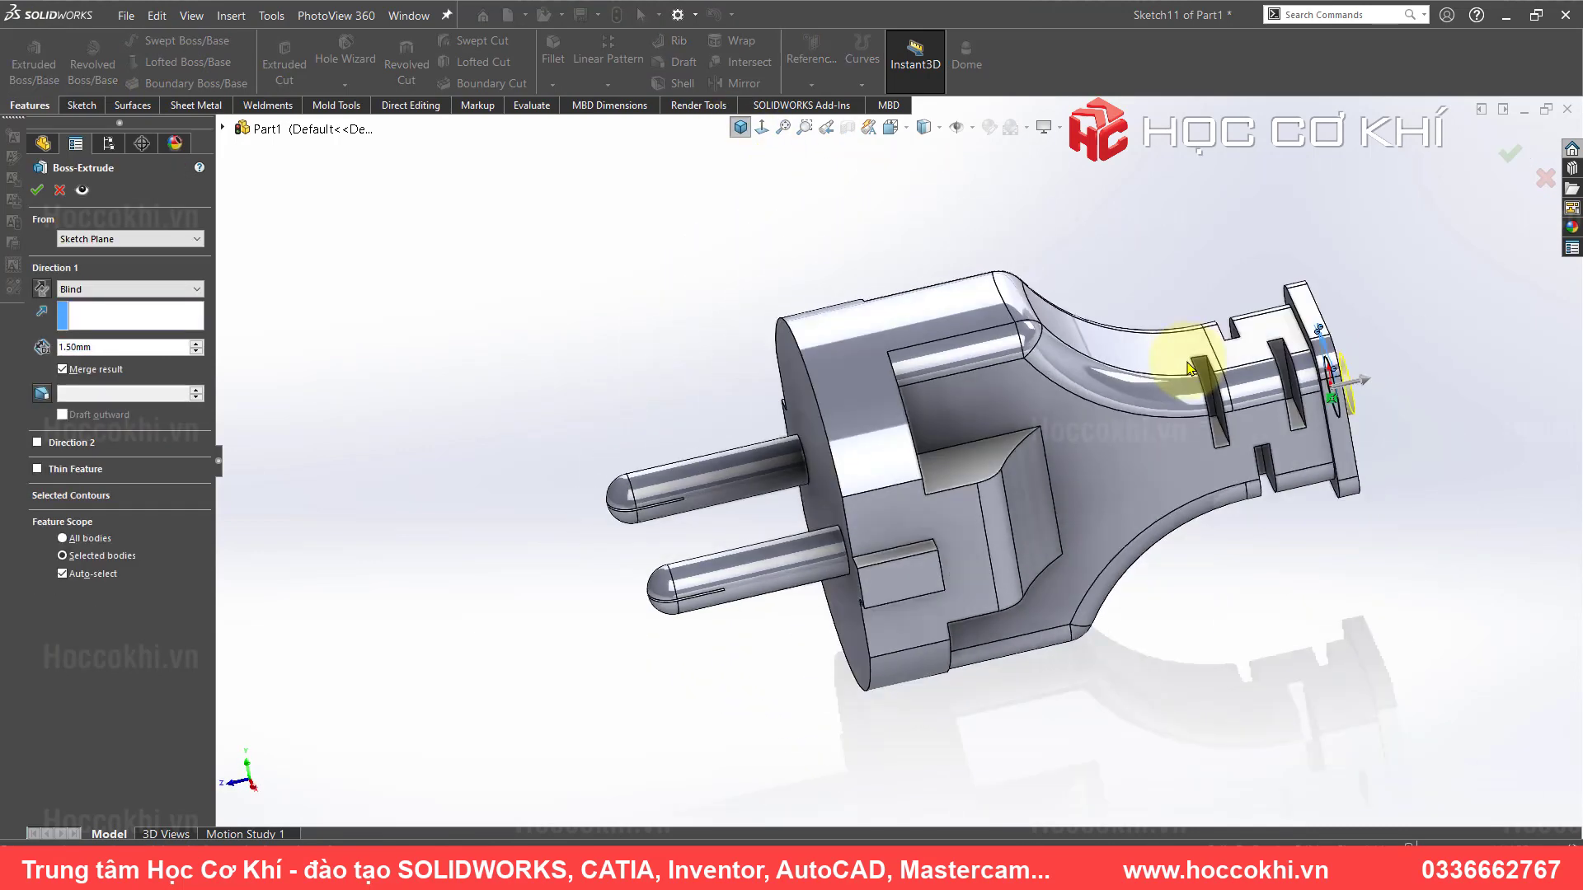
double_click(105, 347)
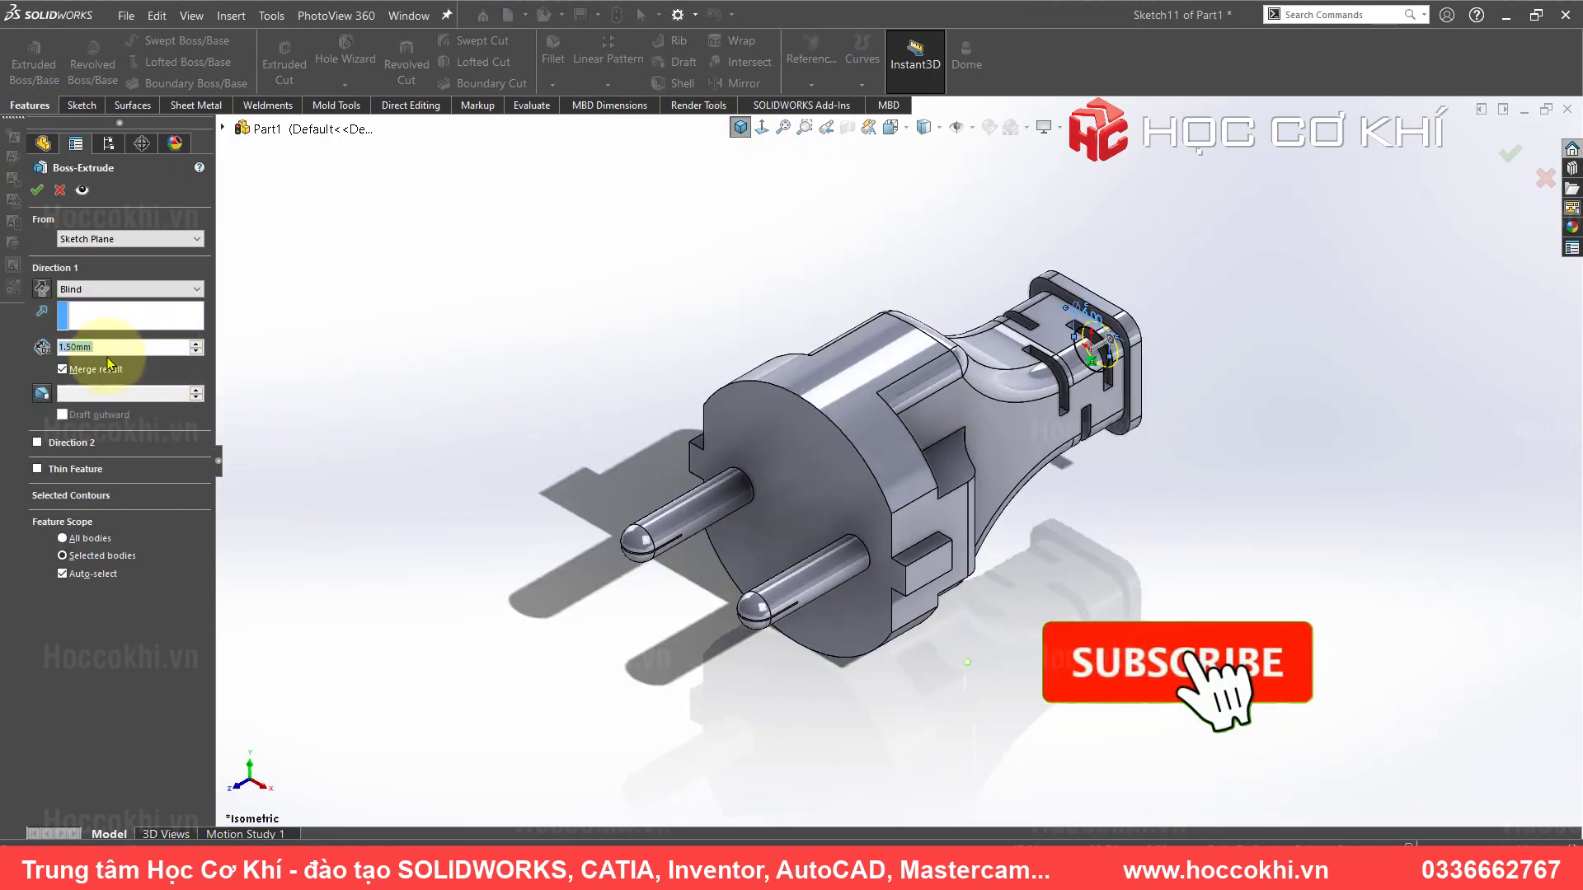
type("15")
key("Return")
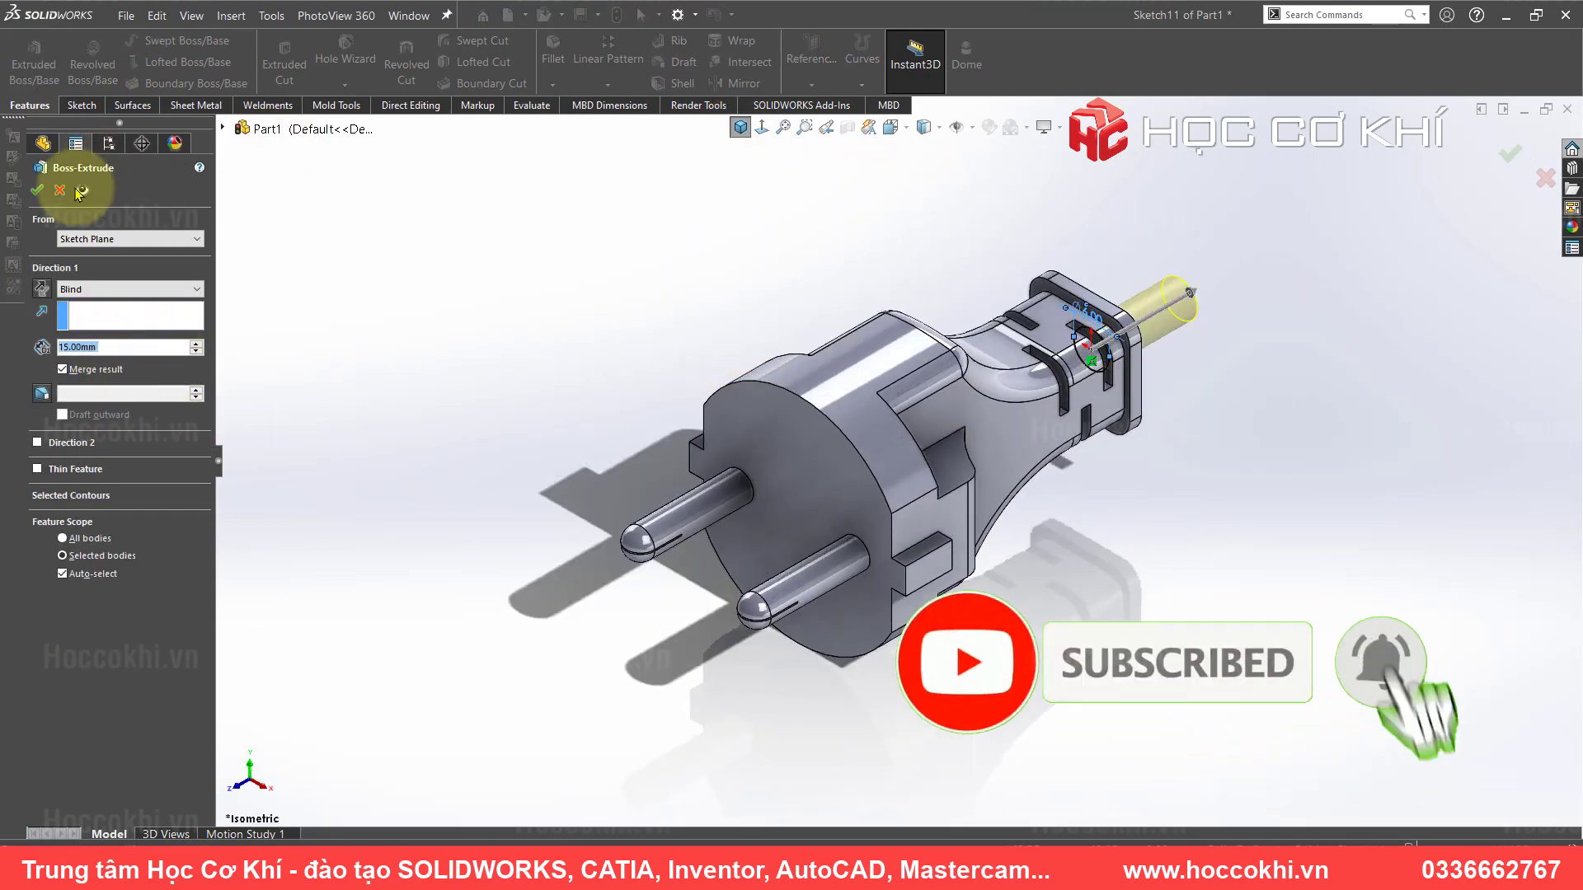
left_click(38, 190)
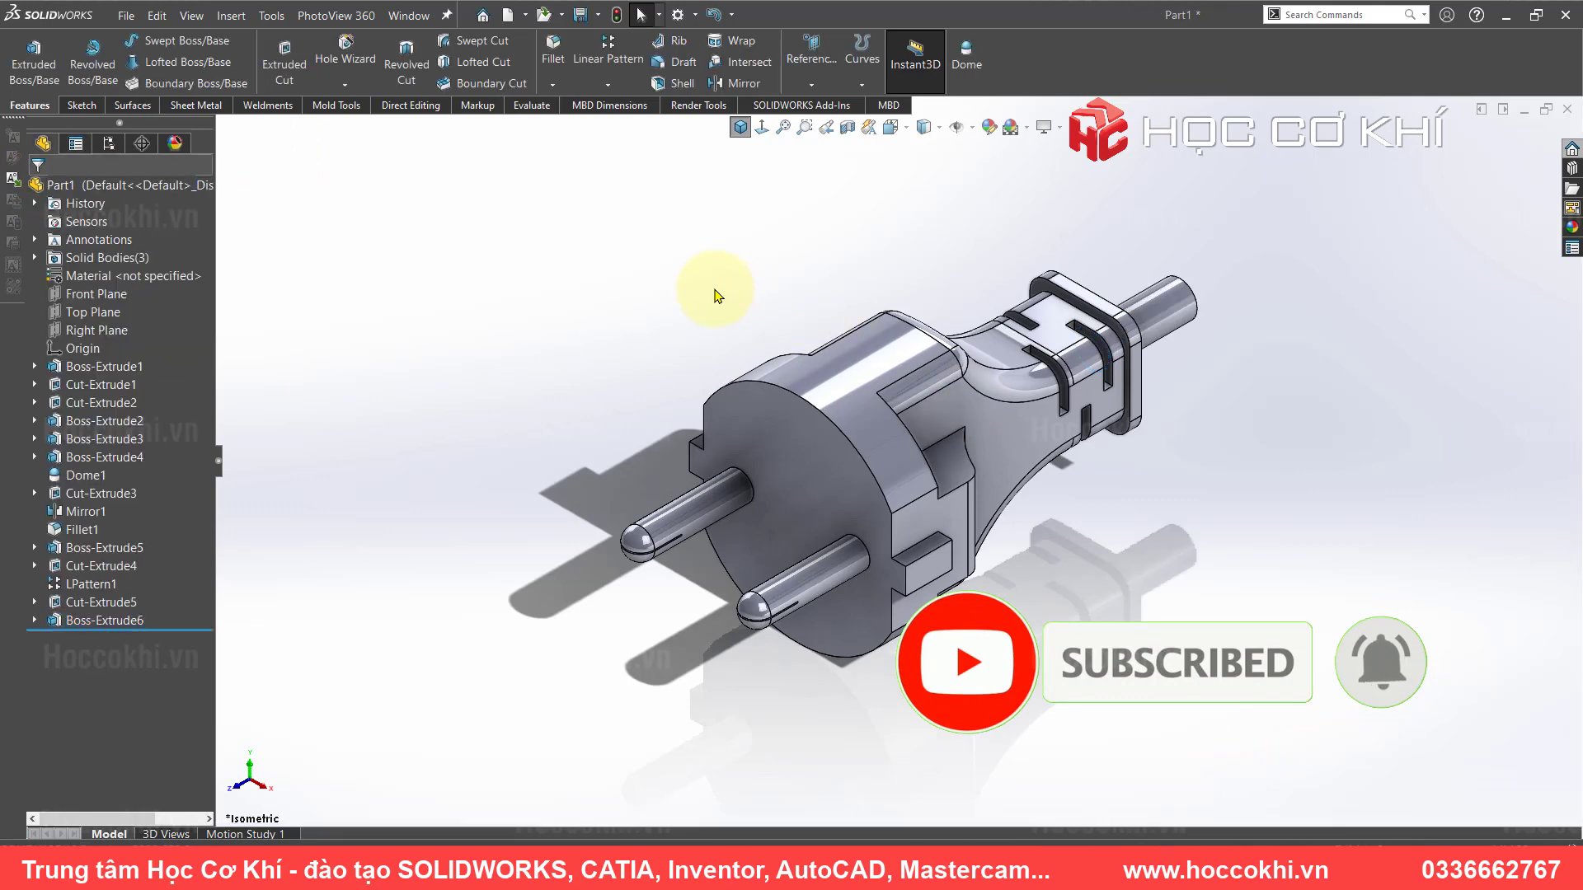
scroll(734, 388, "down", 3)
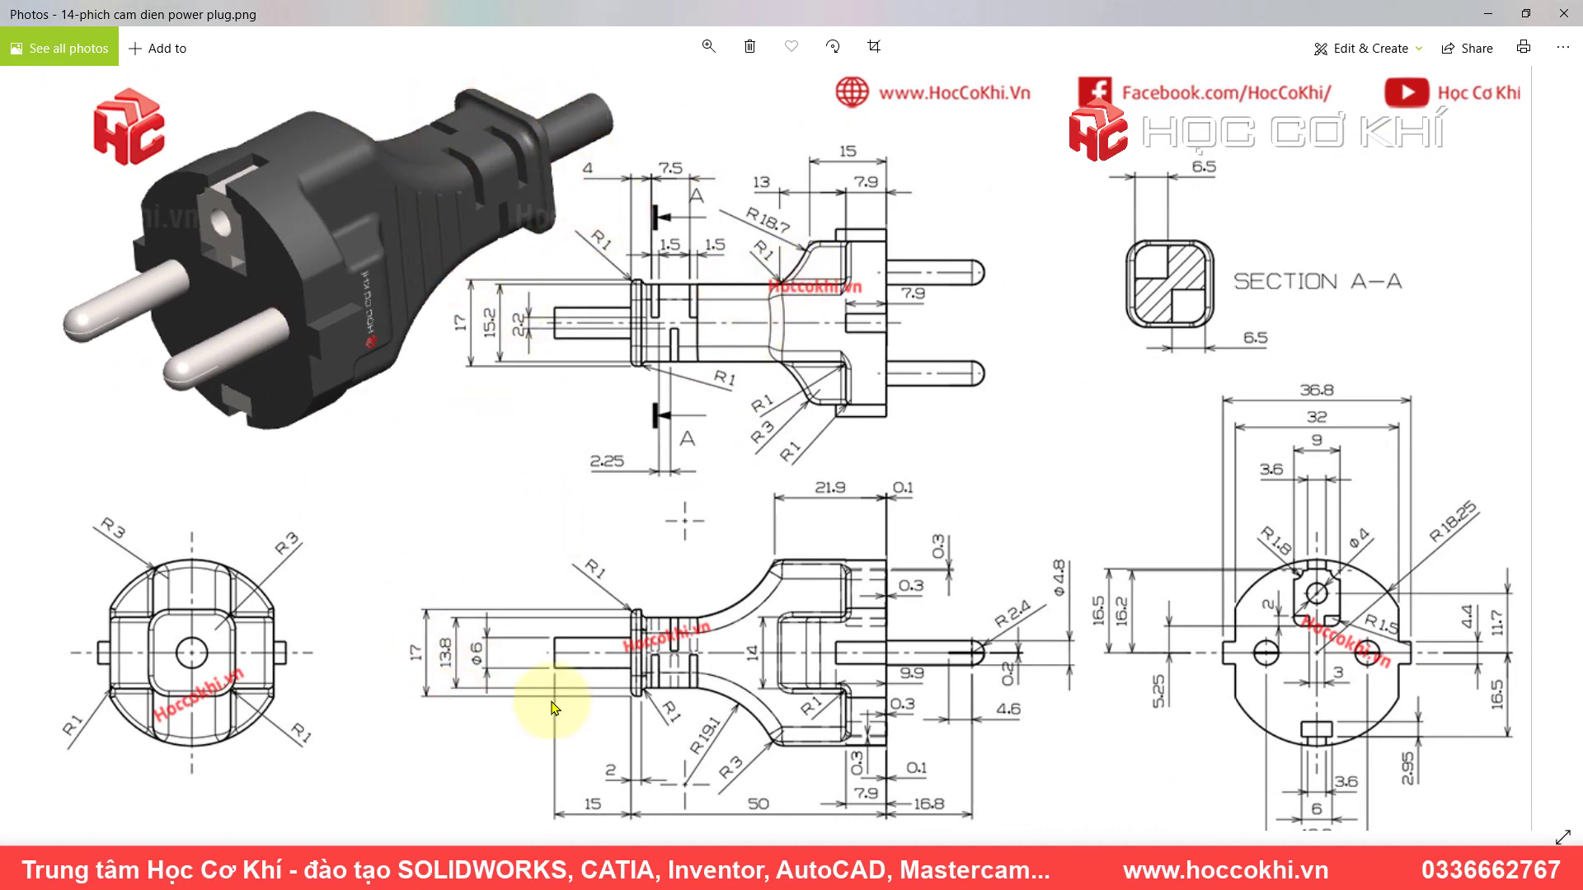
key("alt+Tab")
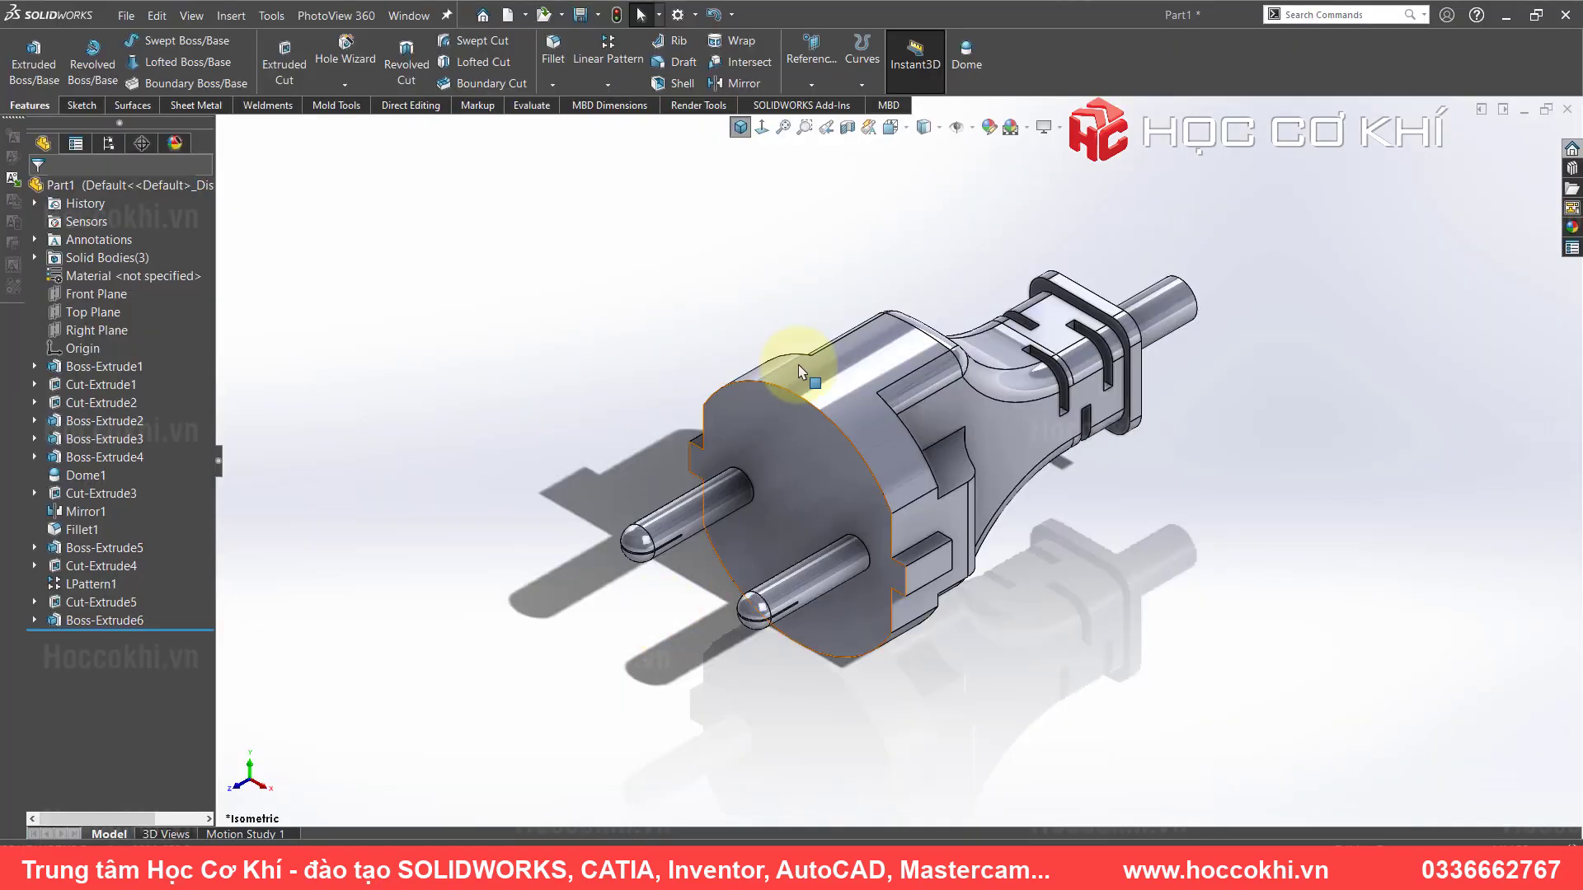
- Fillet the collar's inner and outer edge loops at 1 mm radius as Fillet2
left_click(558, 60)
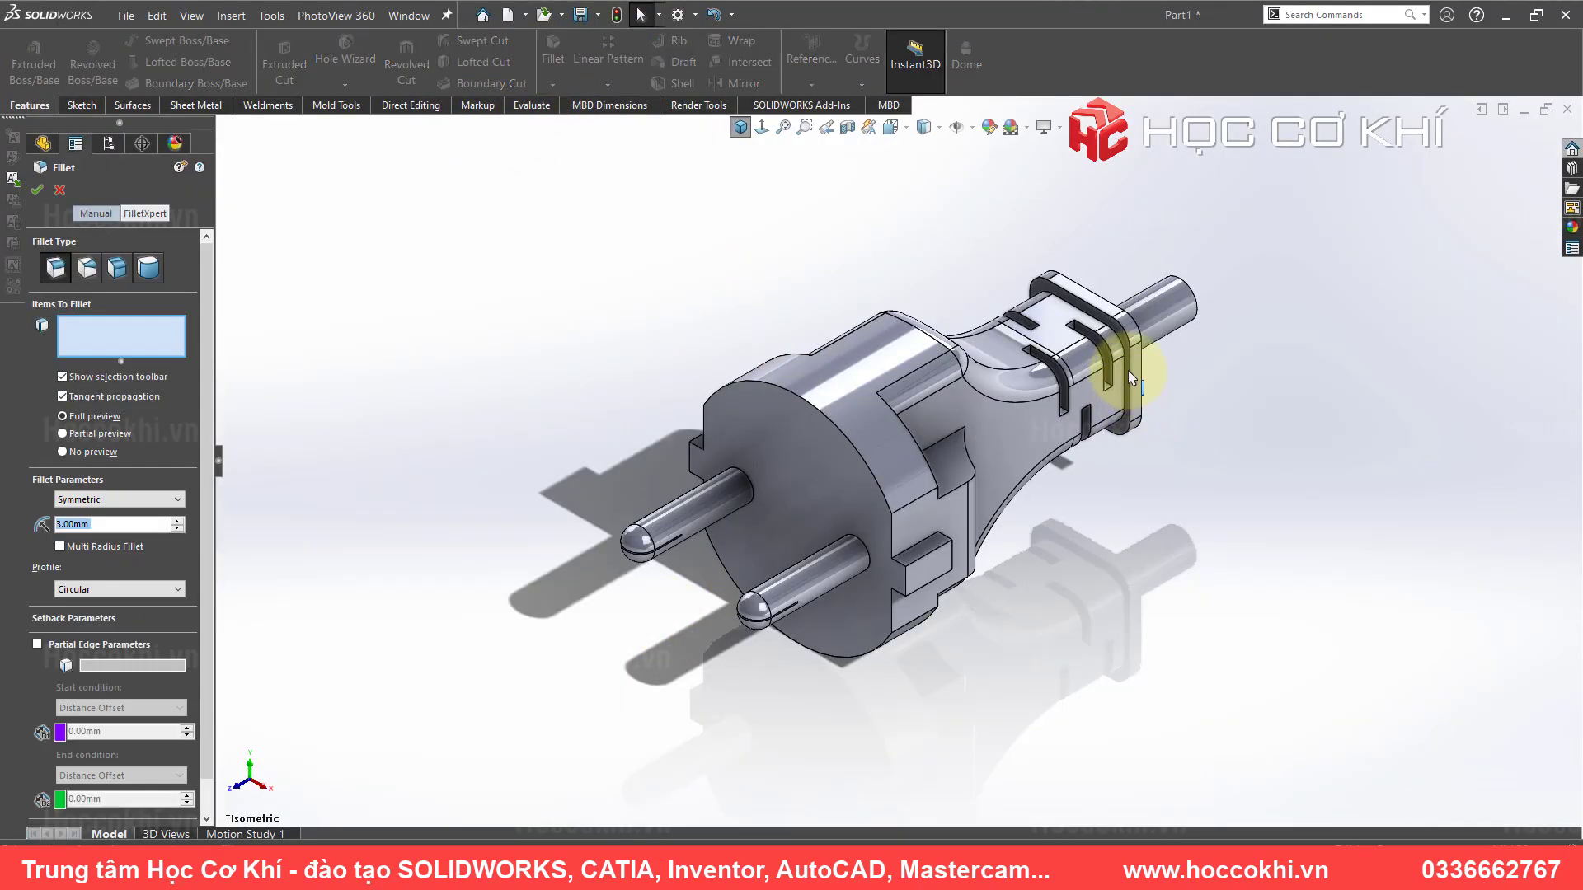
scroll(1128, 369, "down", 5)
scroll(1033, 330, "down", 3)
key("alt+Tab")
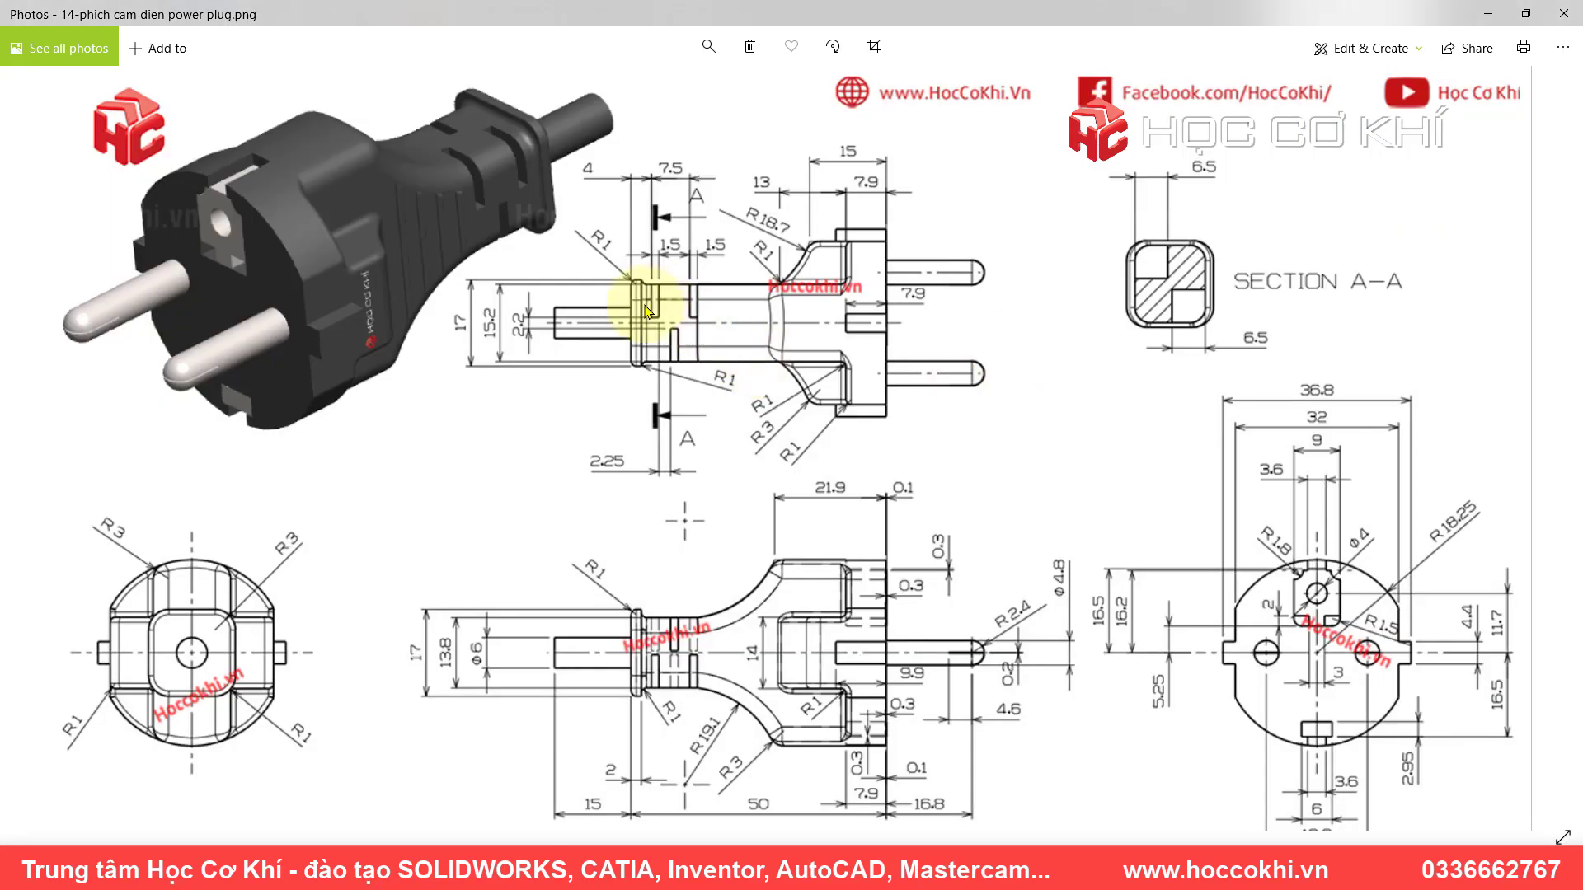
key("alt+Tab")
mouse_move(968, 367)
middle_mouse_down()
mouse_move(961, 340)
mouse_move(937, 341)
mouse_move(912, 384)
middle_mouse_up()
left_click(967, 334)
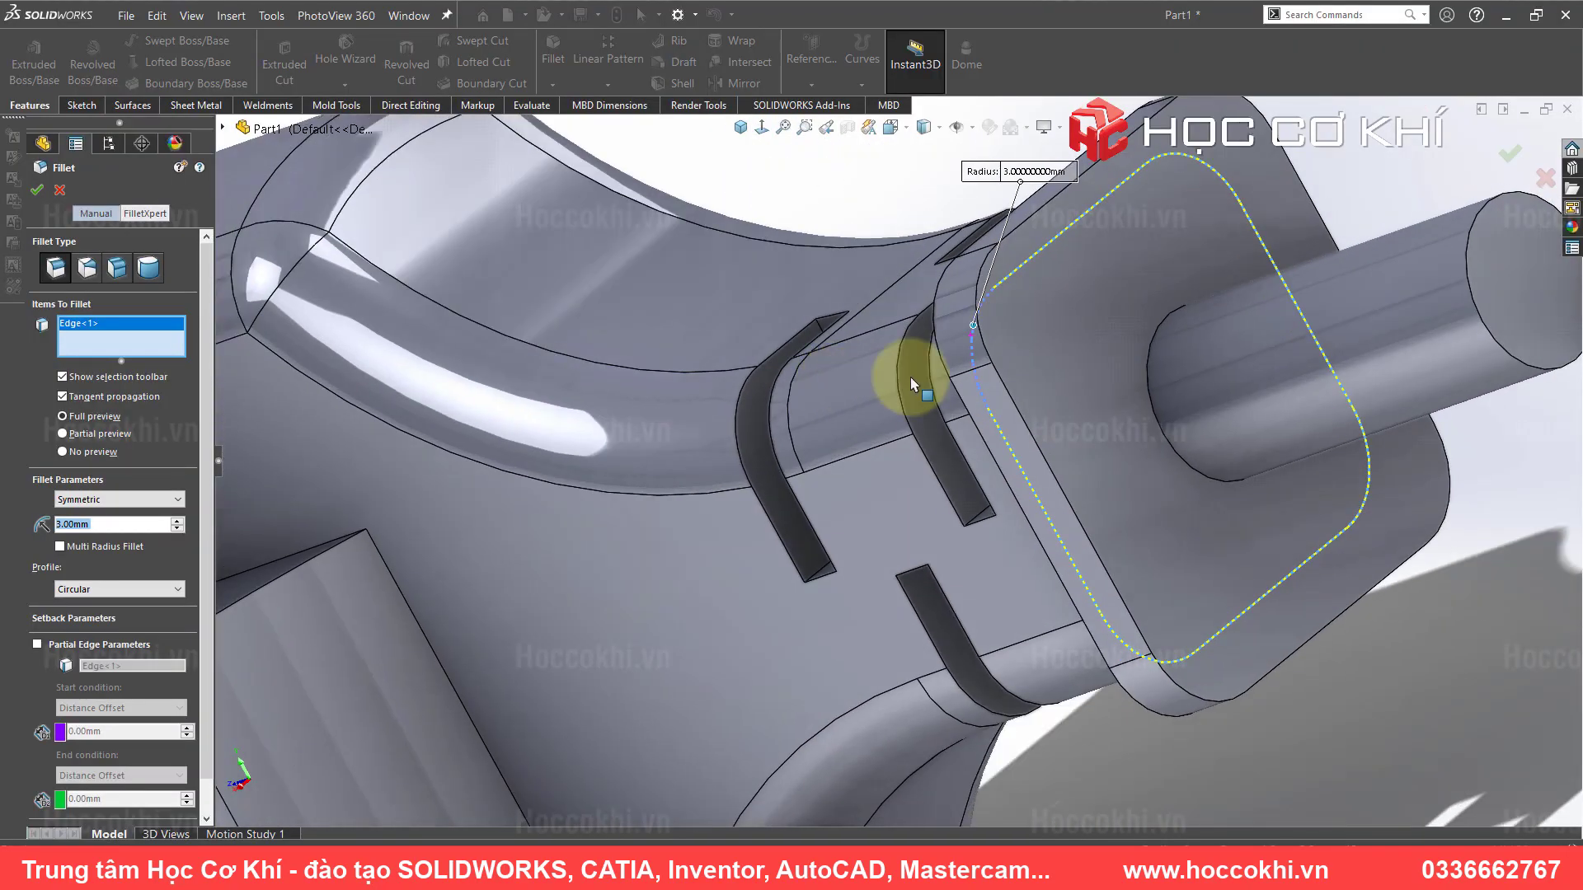
left_click(984, 276)
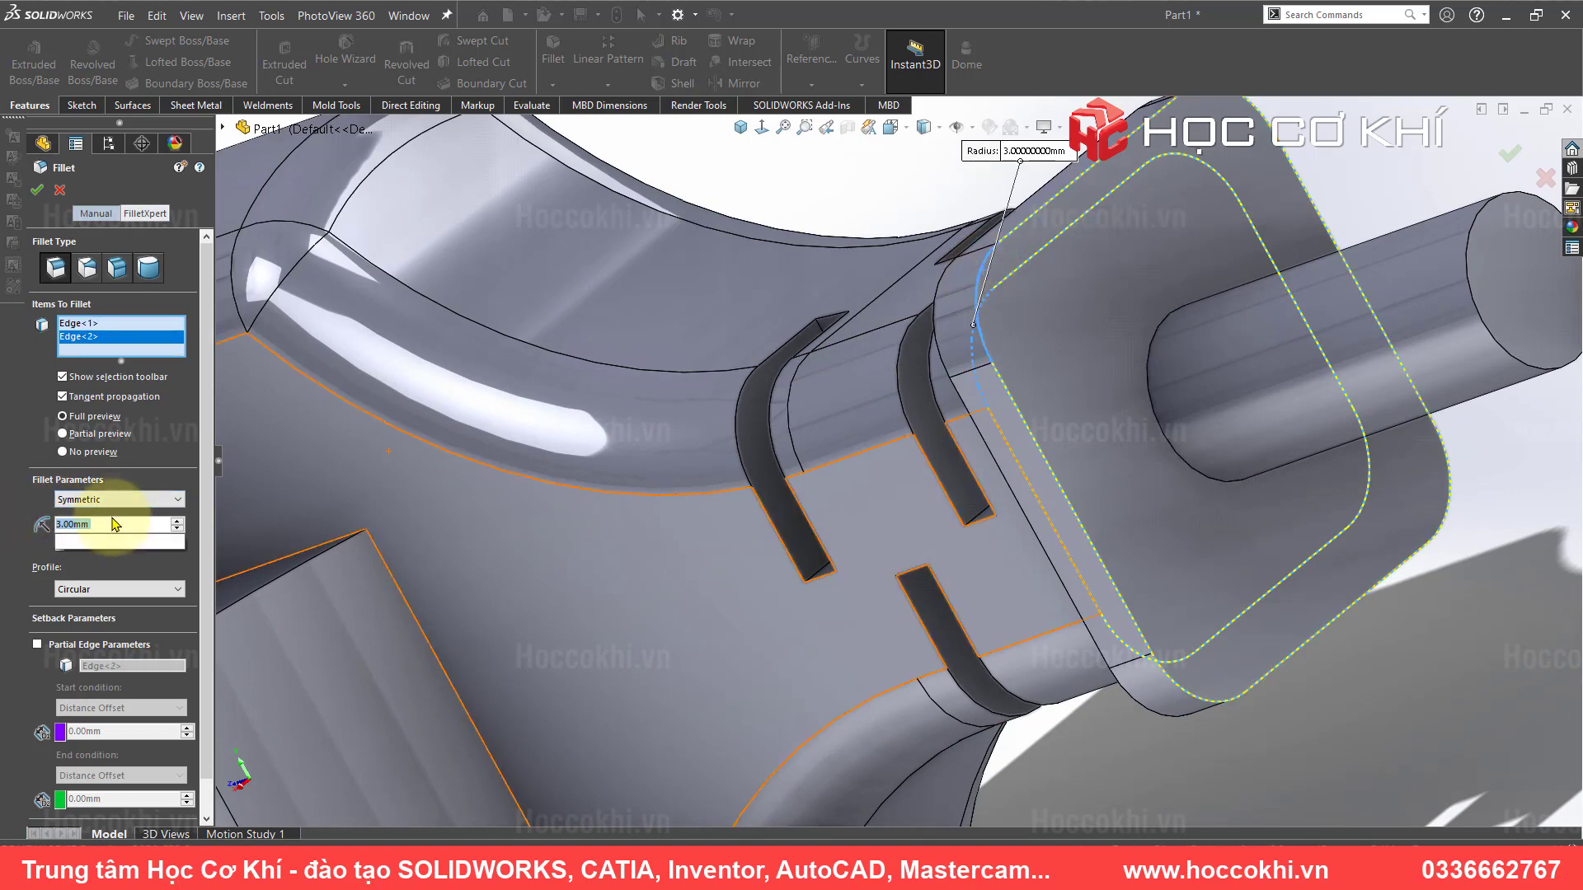
type("1")
right_click(751, 176)
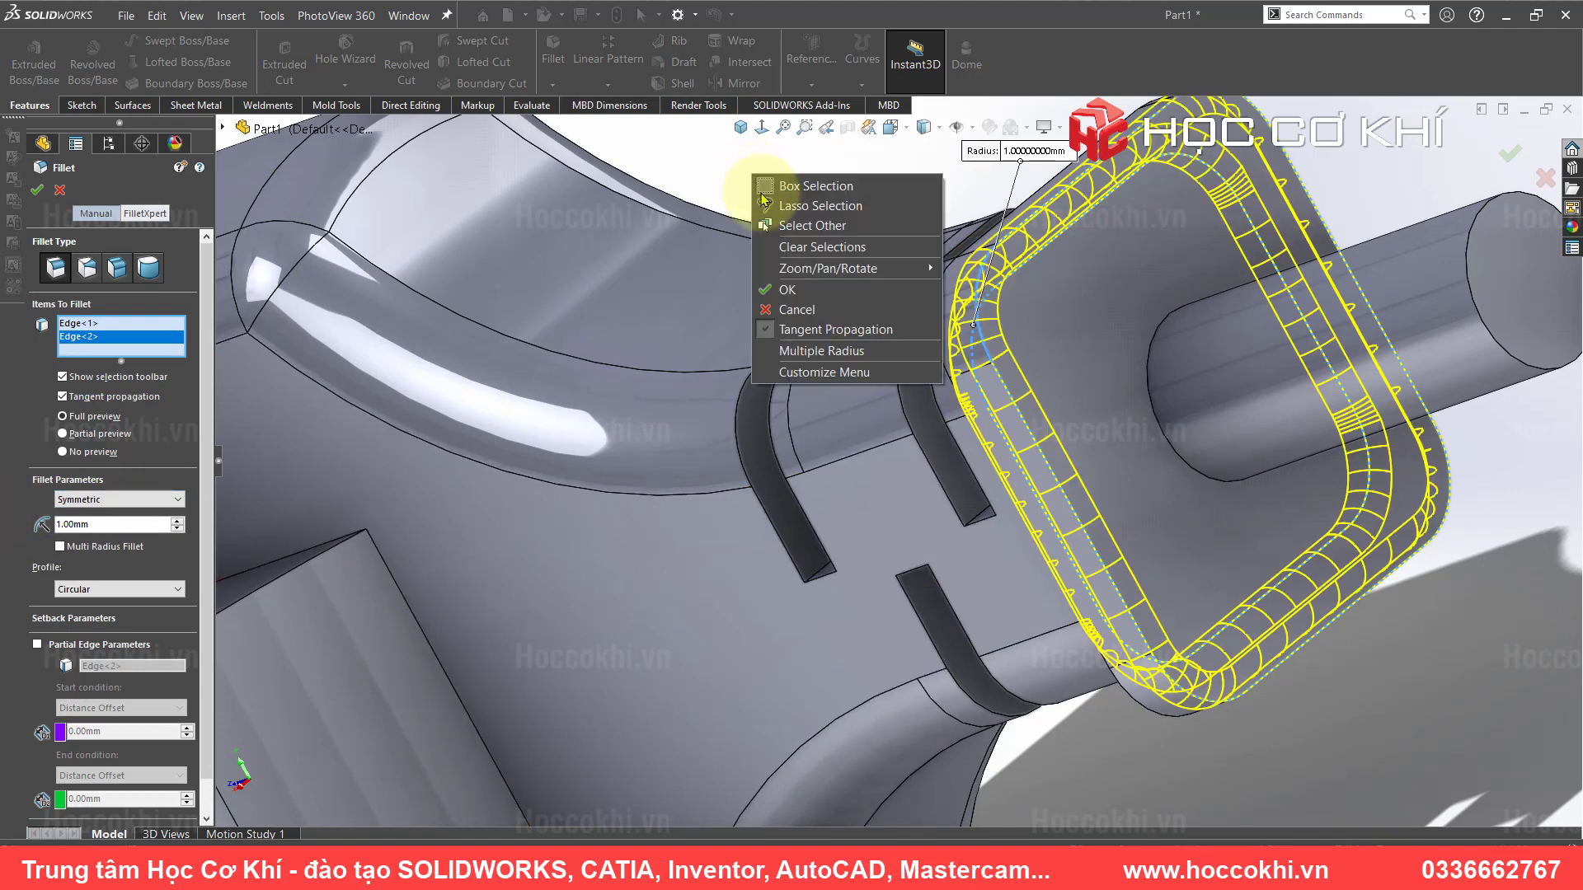
left_click(787, 289)
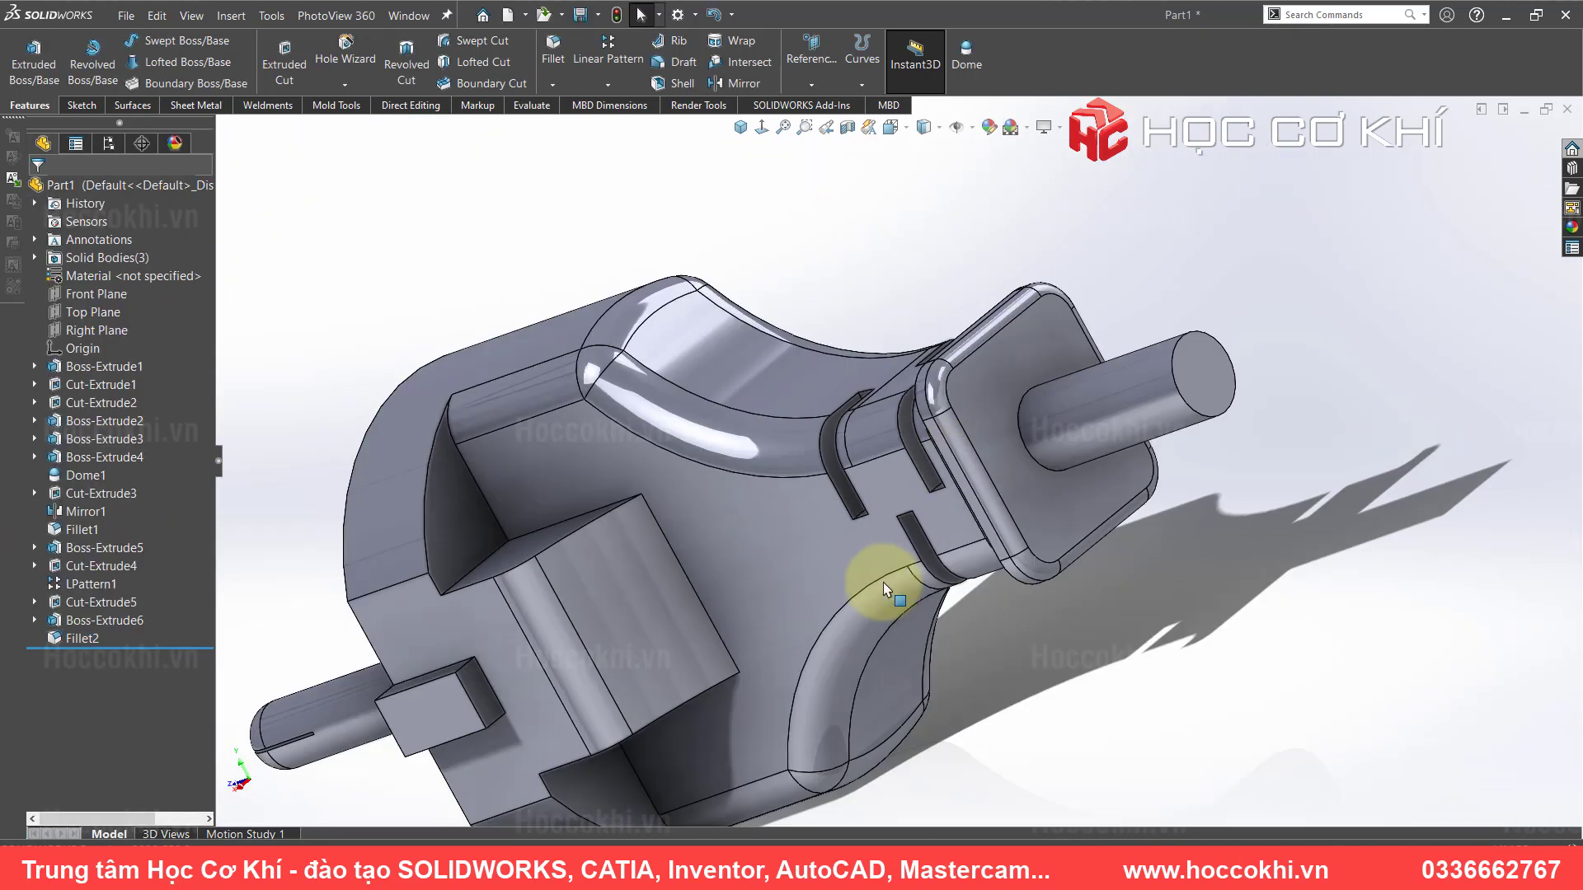
mouse_move(886, 590)
middle_mouse_down()
mouse_move(982, 555)
mouse_move(636, 512)
middle_mouse_up()
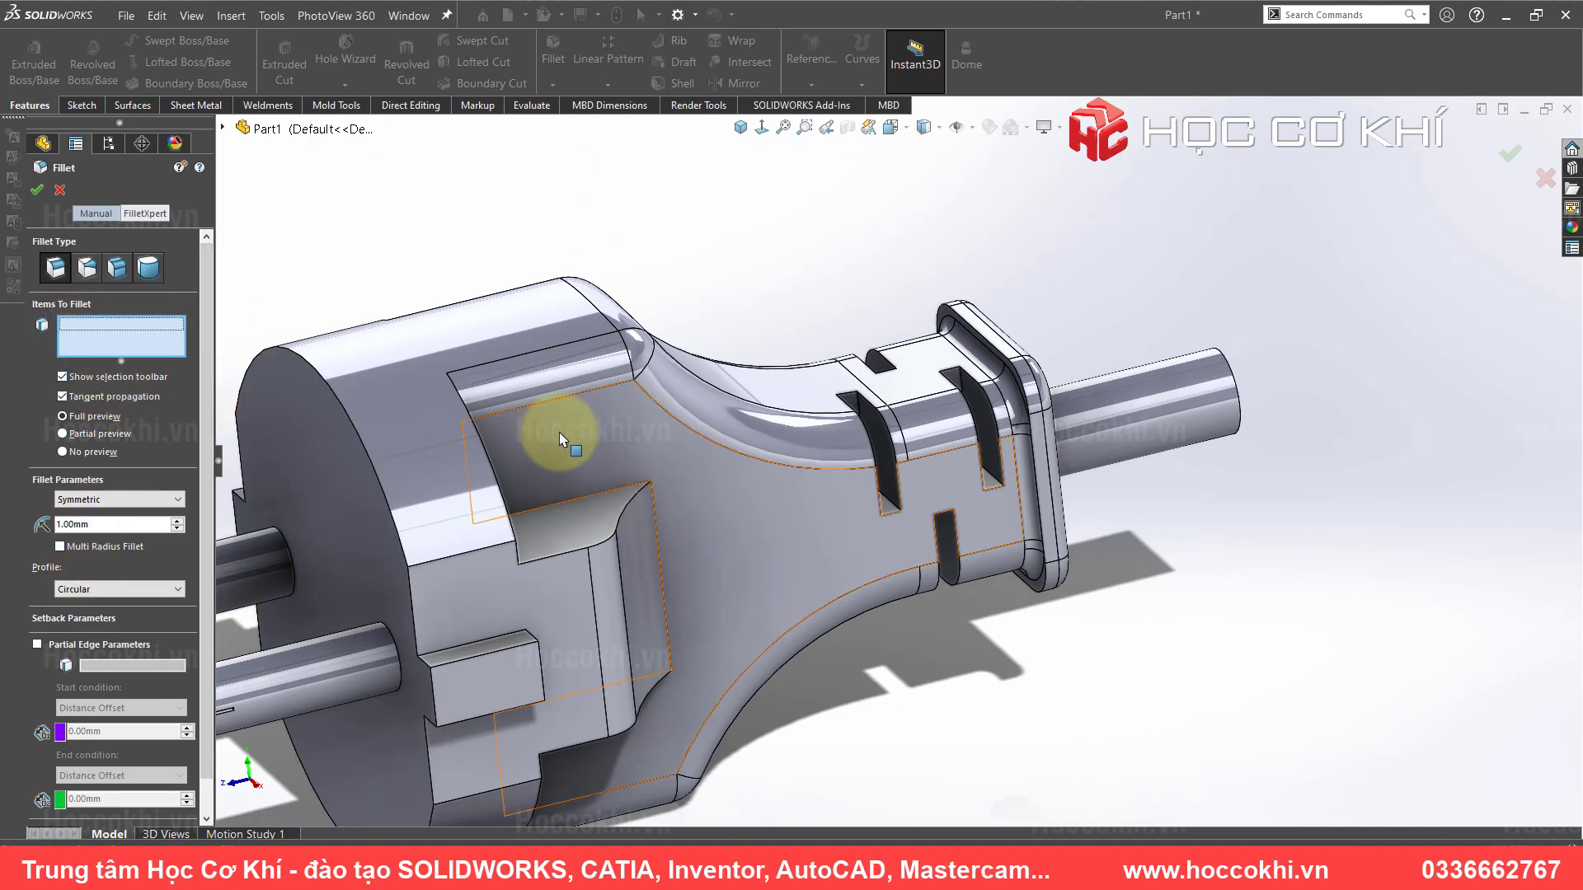
- Select four recess faces on the plug body for a 1 mm fillet
left_click(571, 498)
middle_click_drag(571, 498, 442, 501)
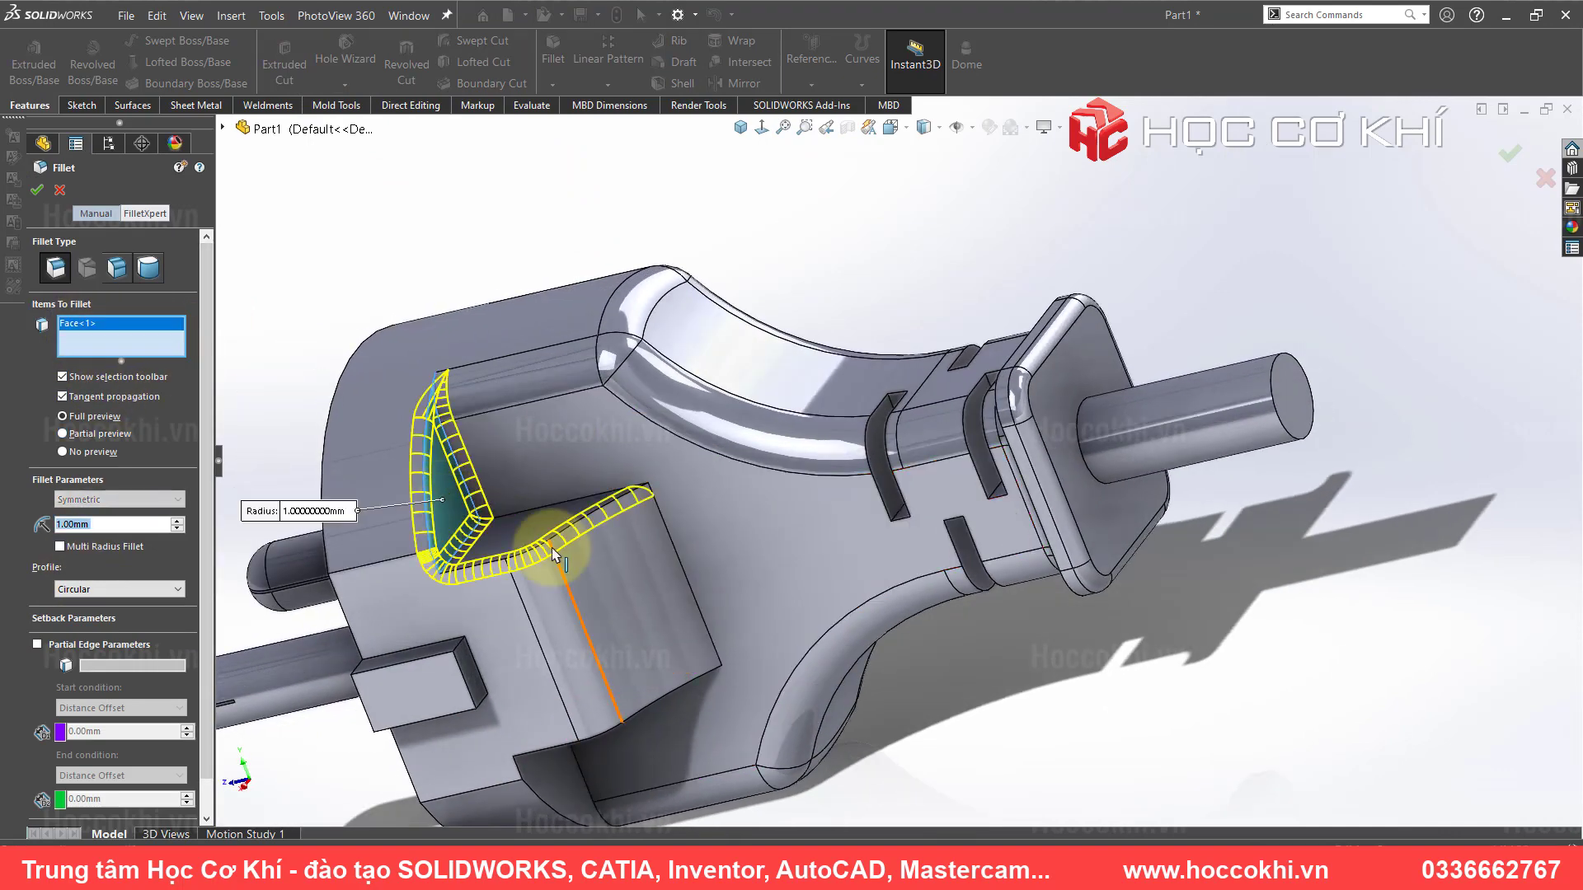
left_click(640, 643)
mouse_move(640, 643)
middle_mouse_down()
mouse_move(608, 368)
mouse_move(626, 721)
middle_mouse_up()
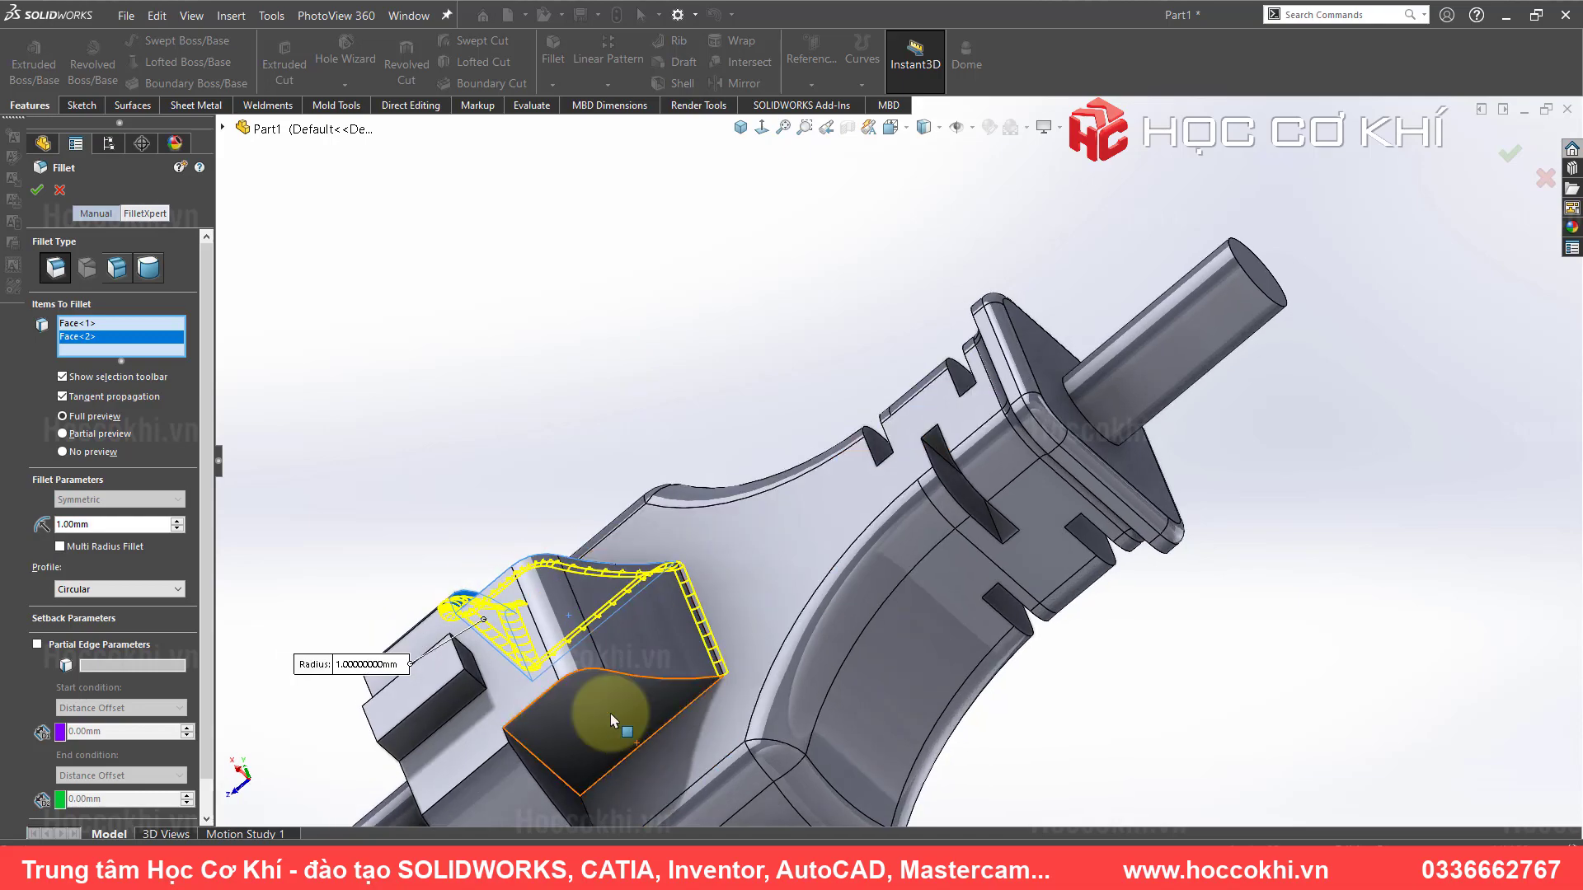
left_click(626, 720)
left_click(588, 784)
- Add the side-block faces and the dark pocket face to the 1 mm fillet
mouse_move(587, 783)
middle_mouse_down()
mouse_move(683, 573)
mouse_move(702, 721)
middle_mouse_up()
scroll(704, 651, "down", 5)
left_click(708, 577)
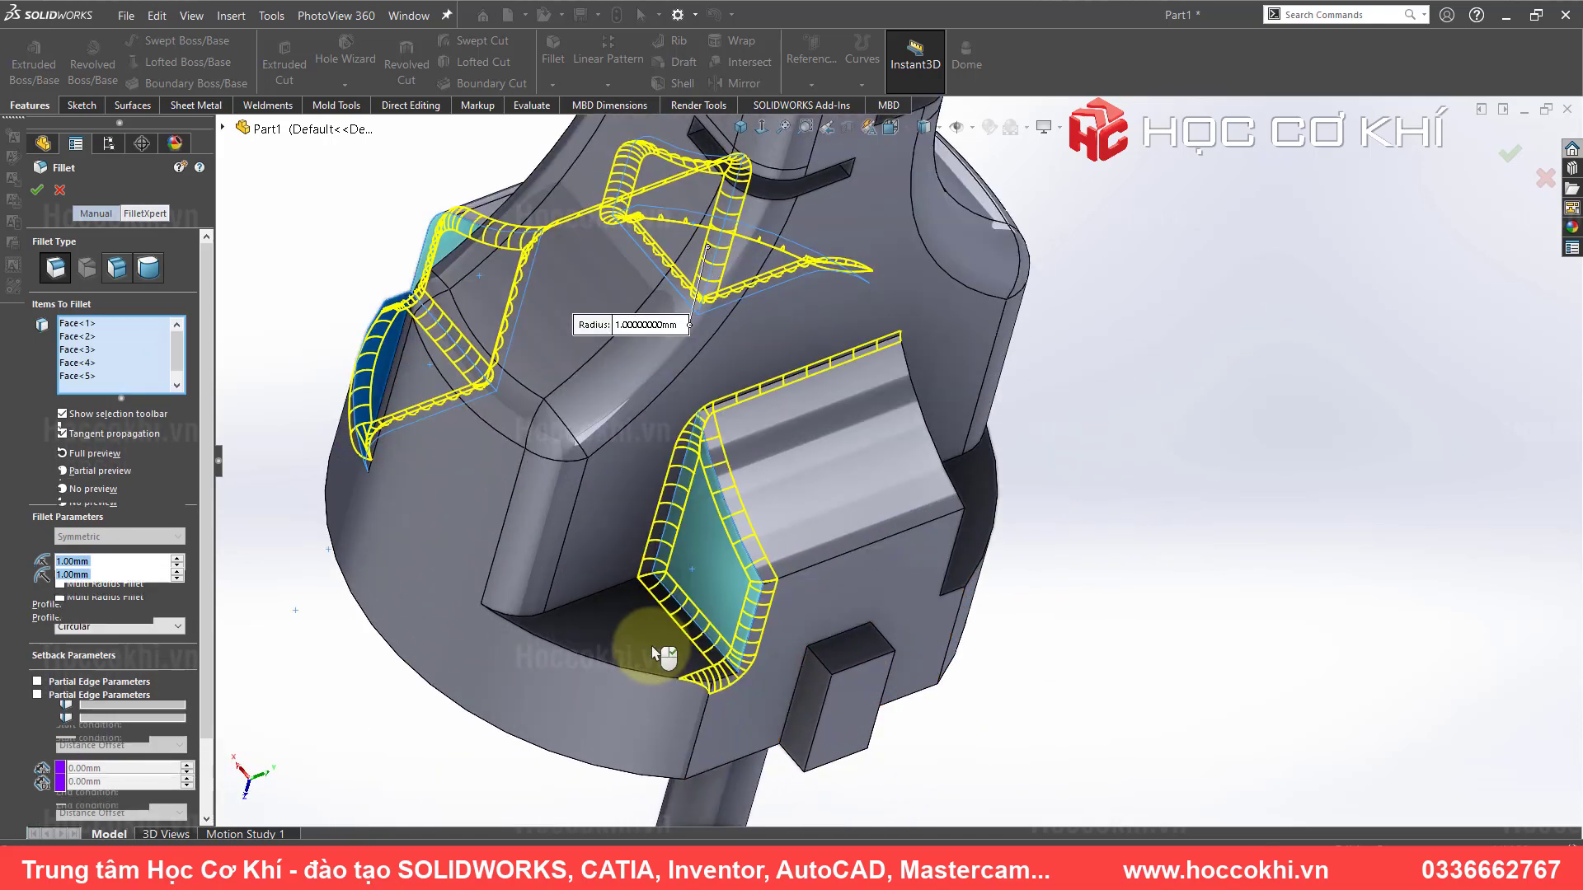
left_click(654, 649)
middle_click_drag(654, 649, 537, 661)
left_click(931, 504)
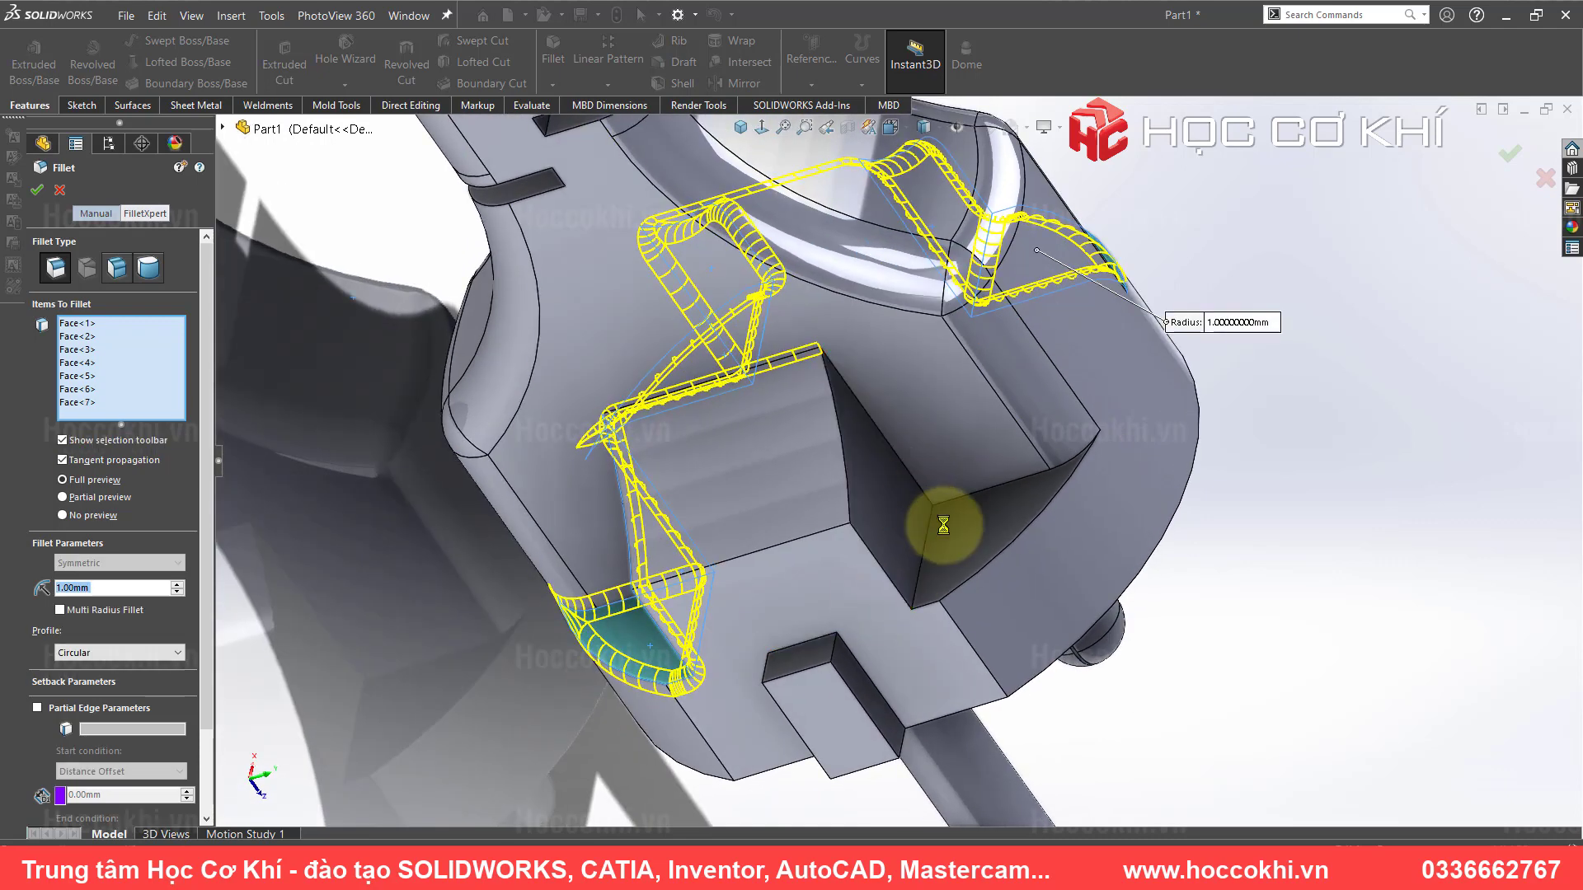
left_click(971, 536)
- Accept the 1 mm recess fillet as Fillet3 and inspect the new rounds
right_click(970, 532)
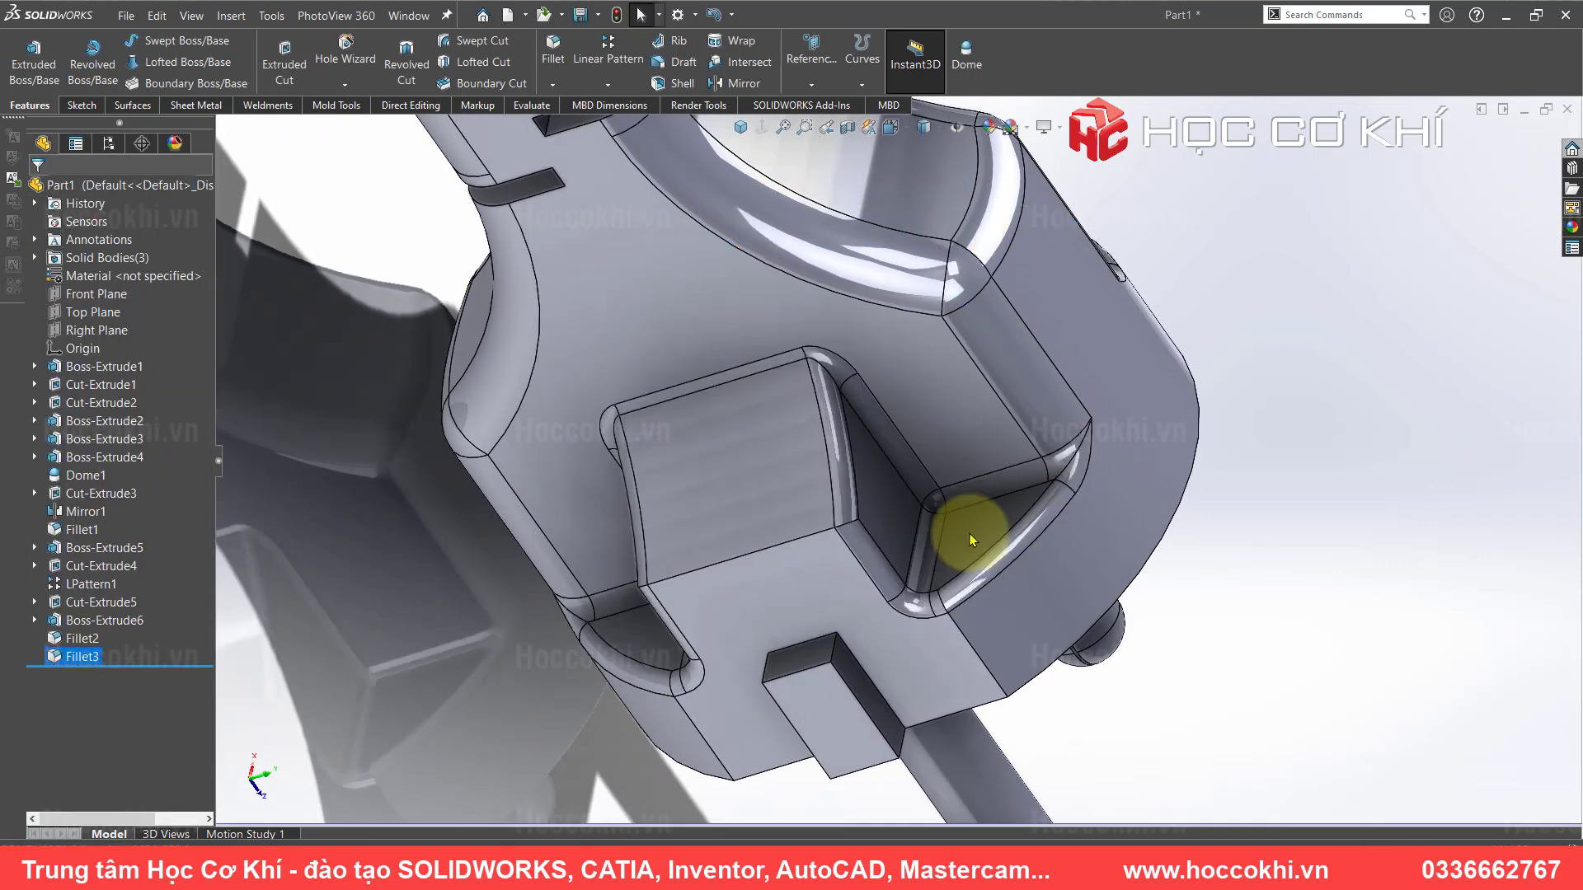
scroll(962, 531, "up", 5)
mouse_move(962, 530)
middle_mouse_down()
mouse_move(972, 405)
mouse_move(1105, 495)
mouse_move(1006, 487)
mouse_move(929, 447)
middle_mouse_up()
scroll(929, 446, "down", 5)
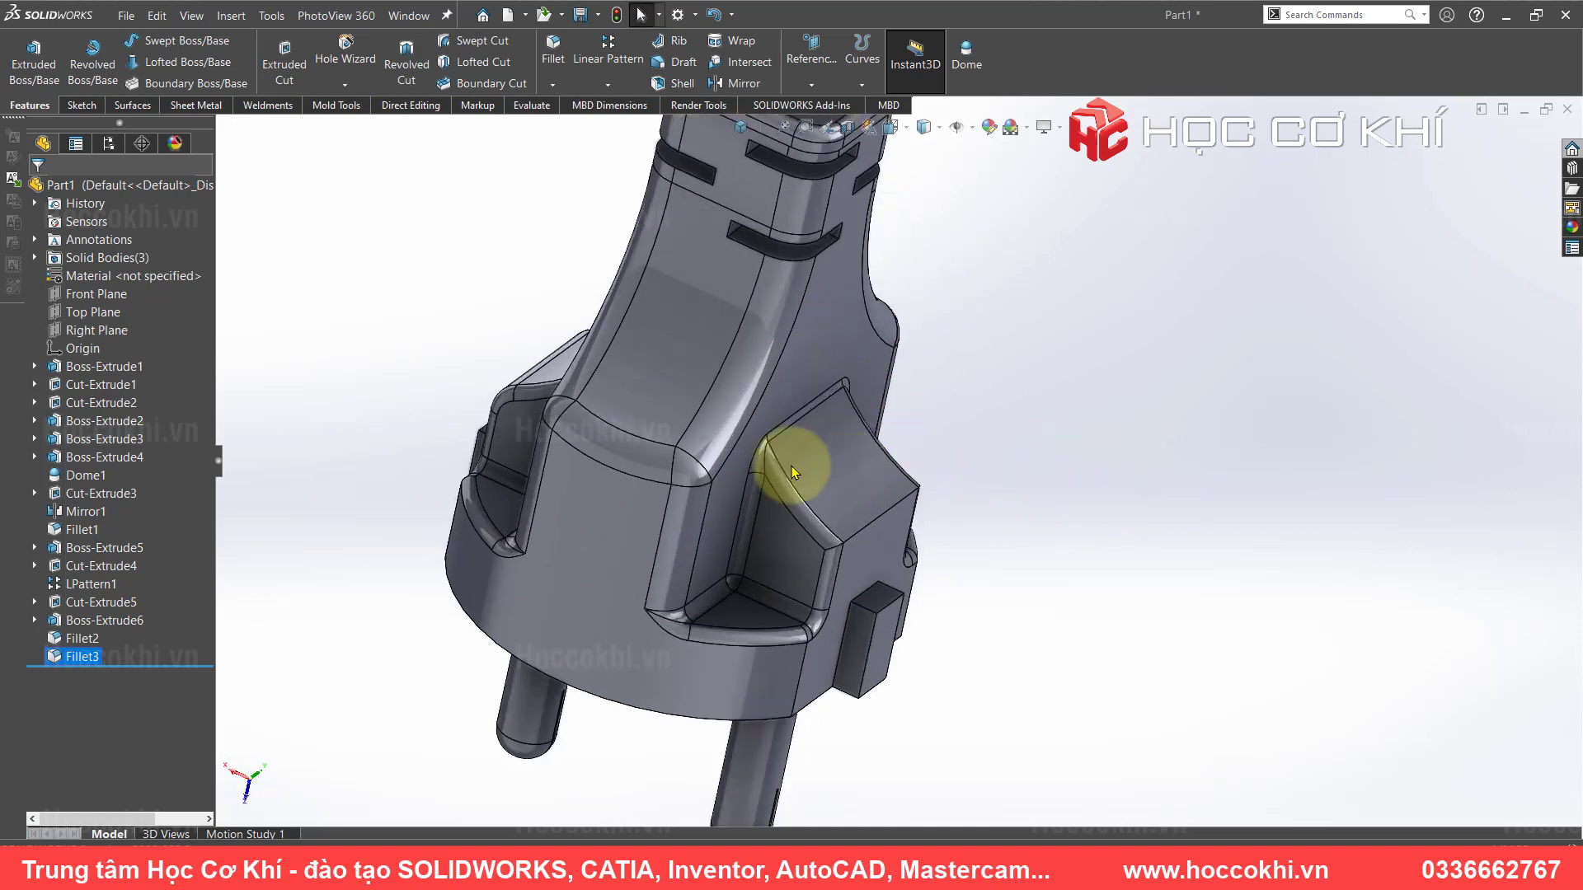
middle_click_drag(809, 541, 883, 530)
scroll(883, 530, "down", 3)
scroll(892, 481, "up", 3)
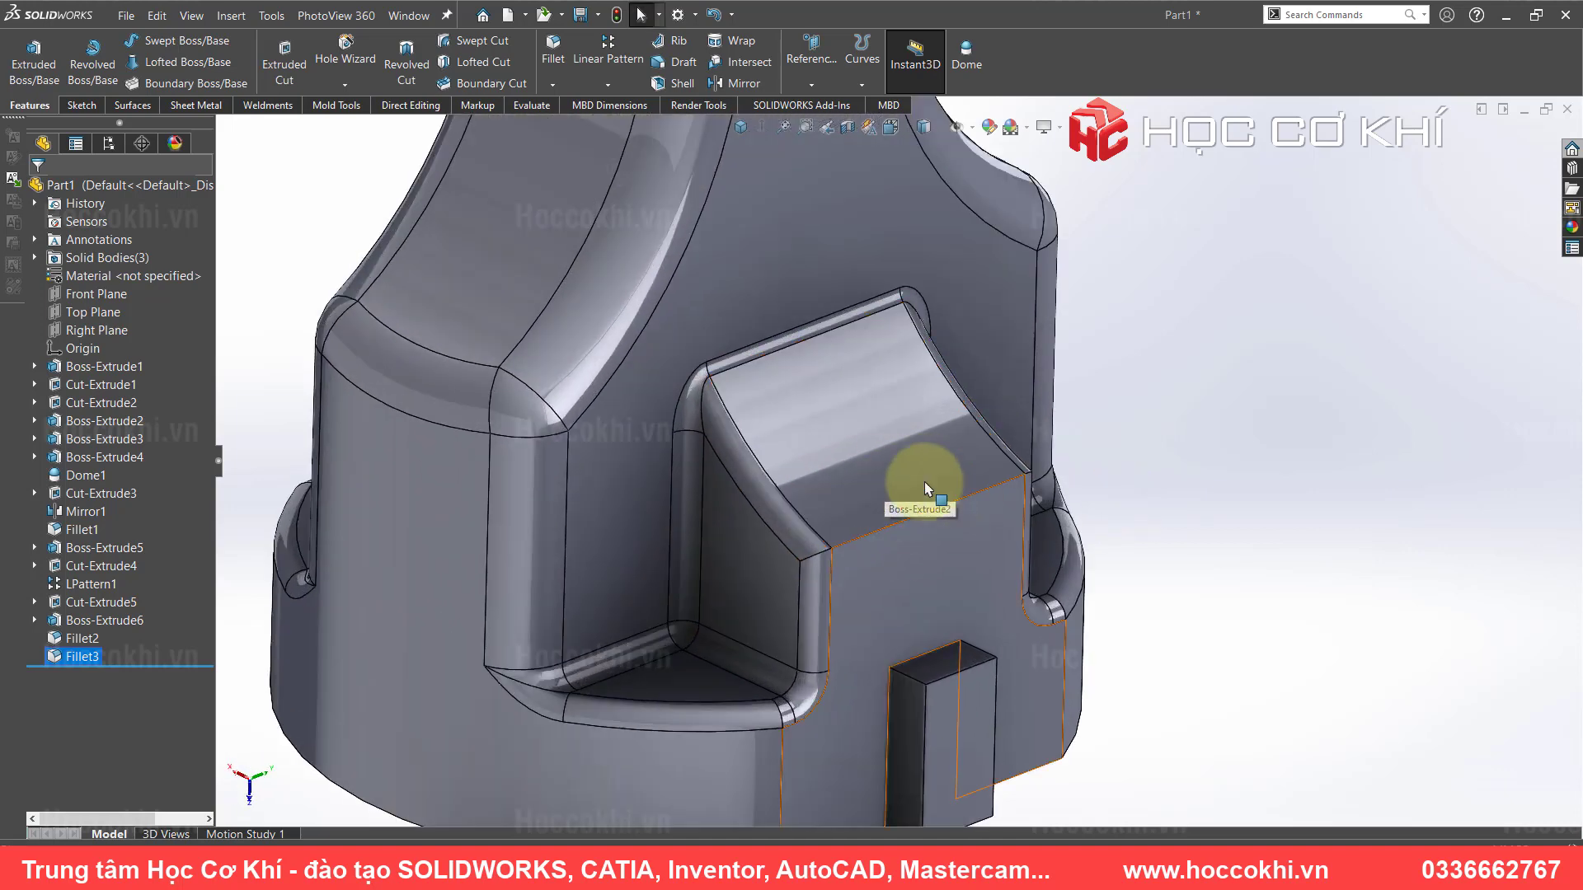
middle_click_drag(725, 459, 795, 449)
scroll(338, 356, "down", 3)
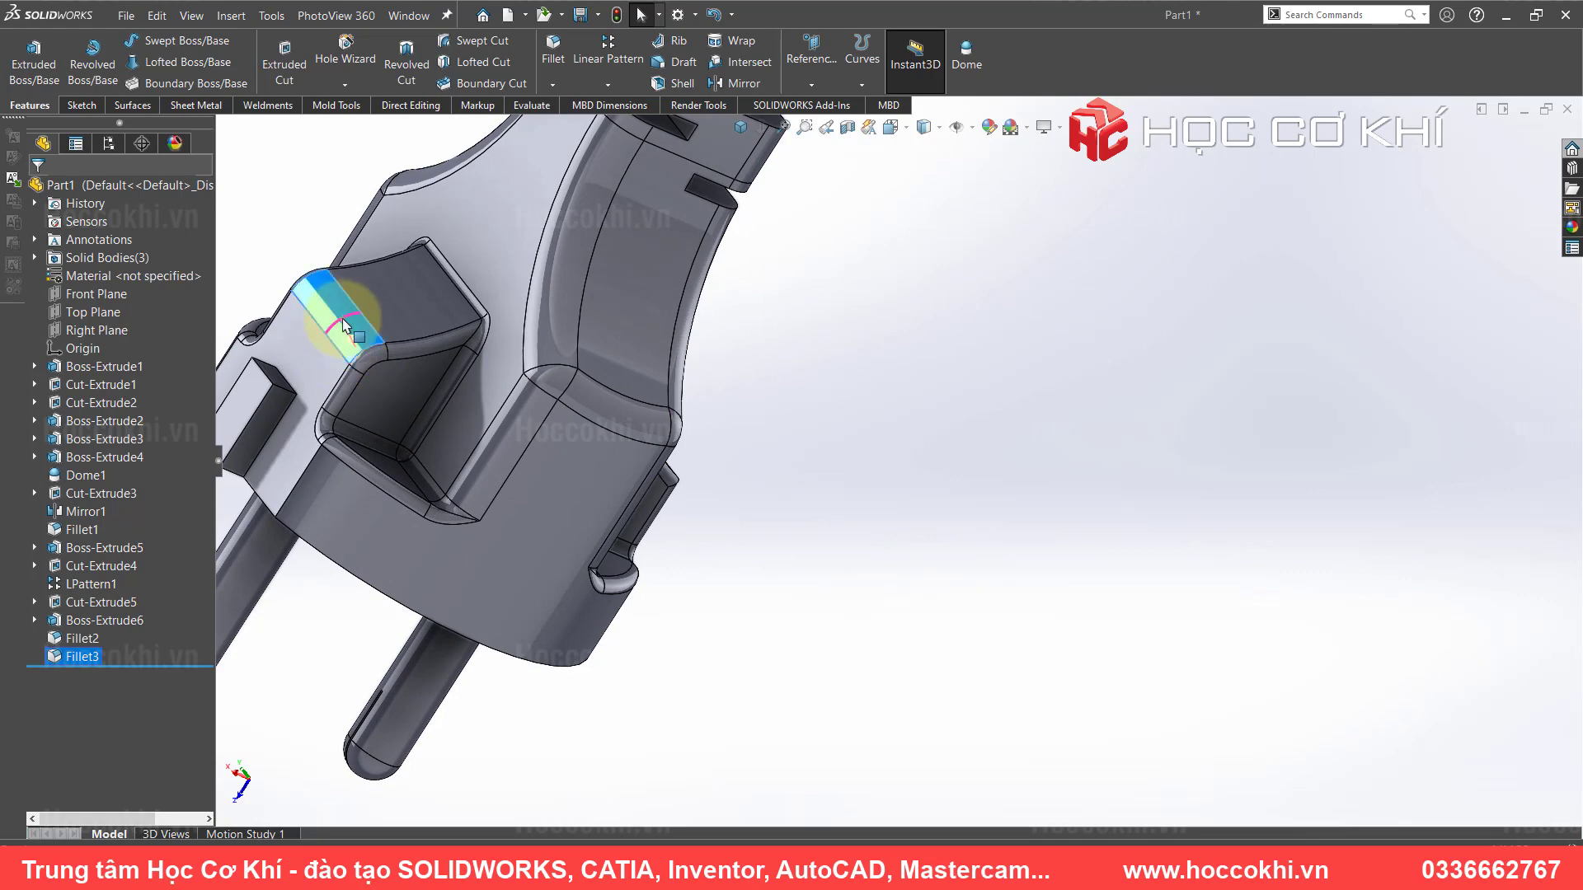
- Edit Fillet1 to add one more plug-body edge at 3 mm
left_click(335, 286)
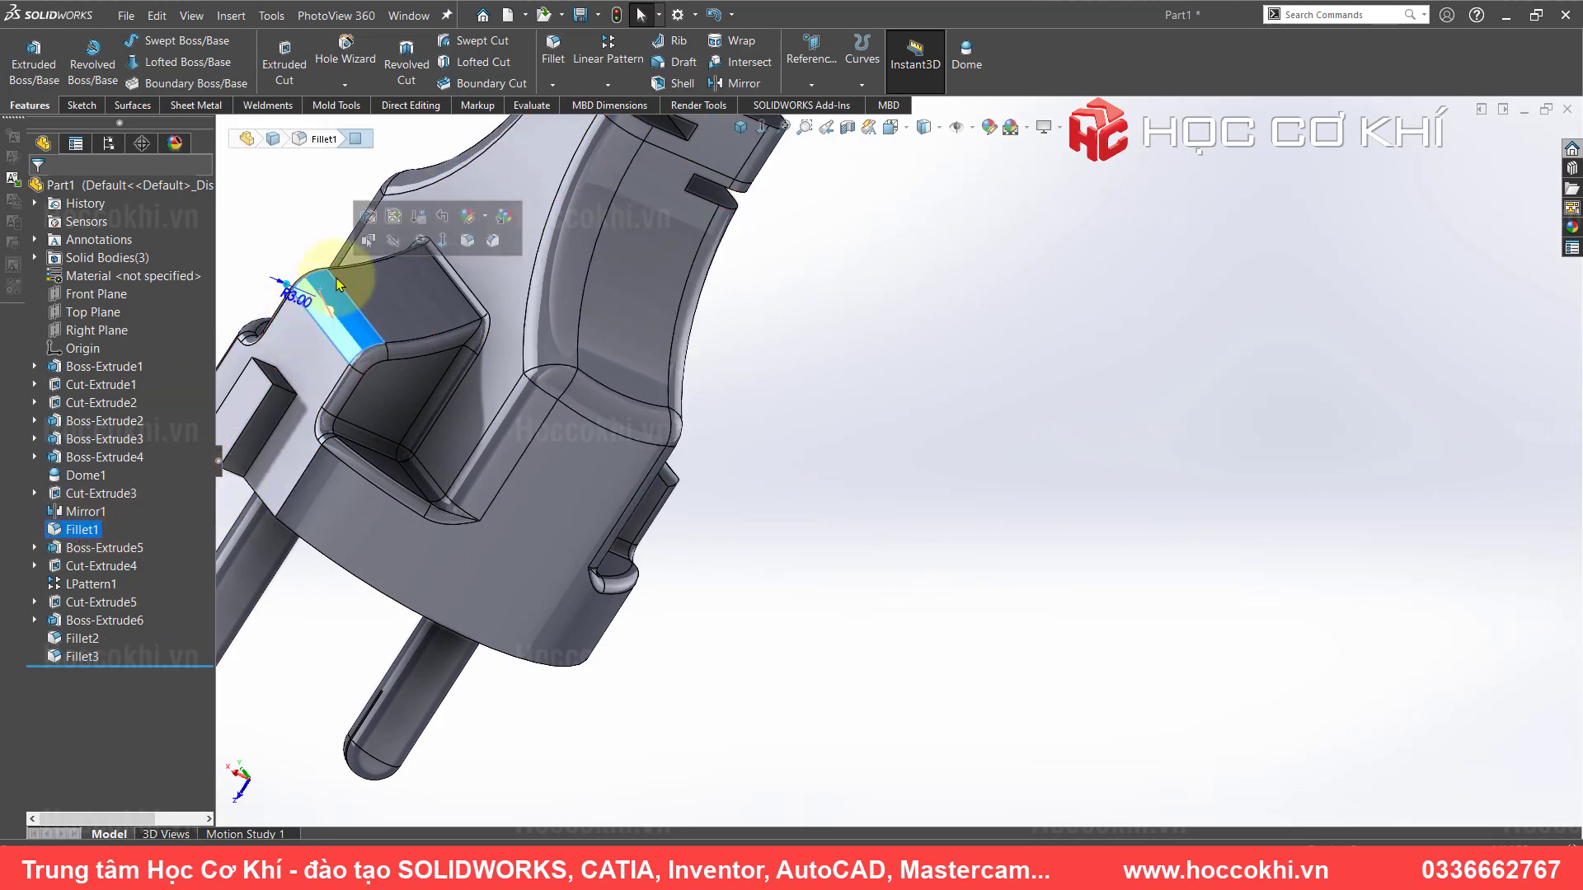
left_click(368, 216)
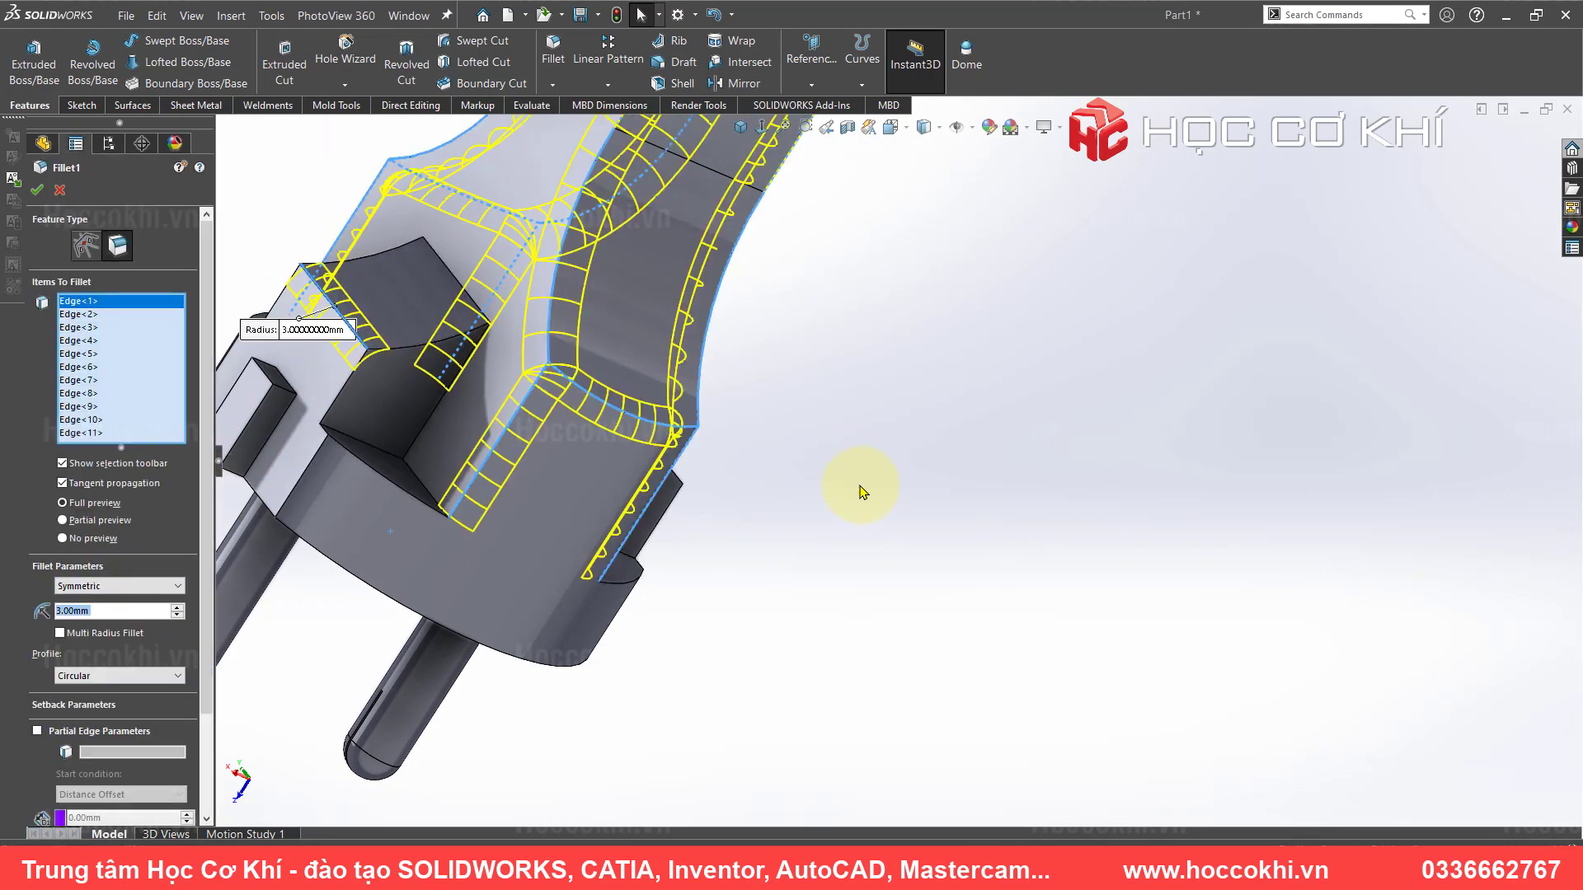
middle_click_drag(862, 492, 735, 483)
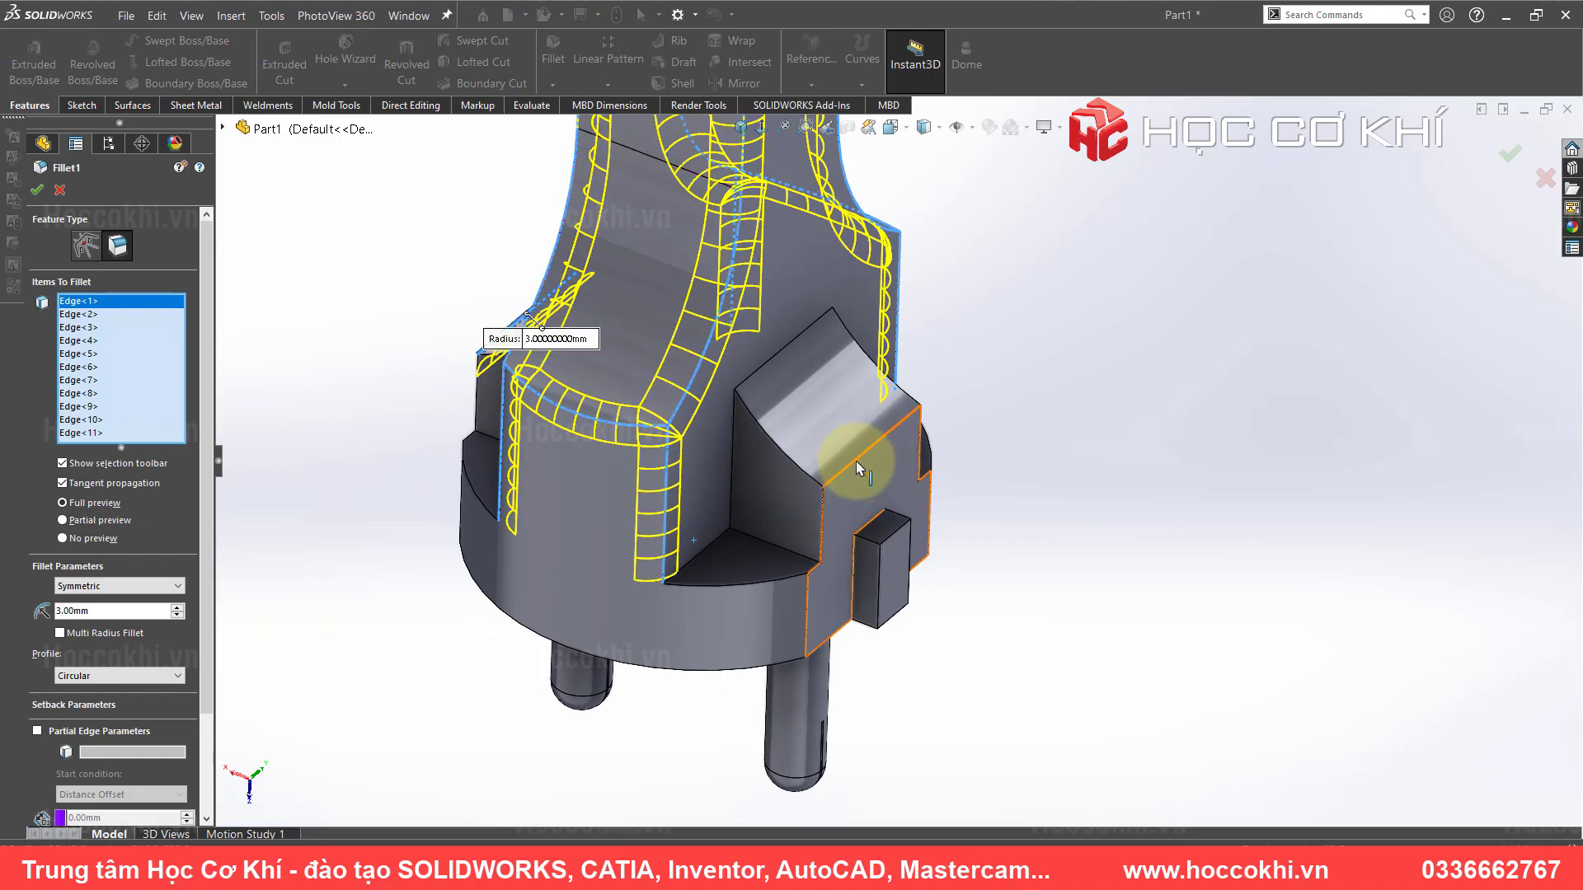
left_click(859, 470)
scroll(824, 445, "up", 3)
mouse_move(741, 424)
middle_mouse_down()
mouse_move(700, 429)
mouse_move(601, 530)
middle_mouse_up()
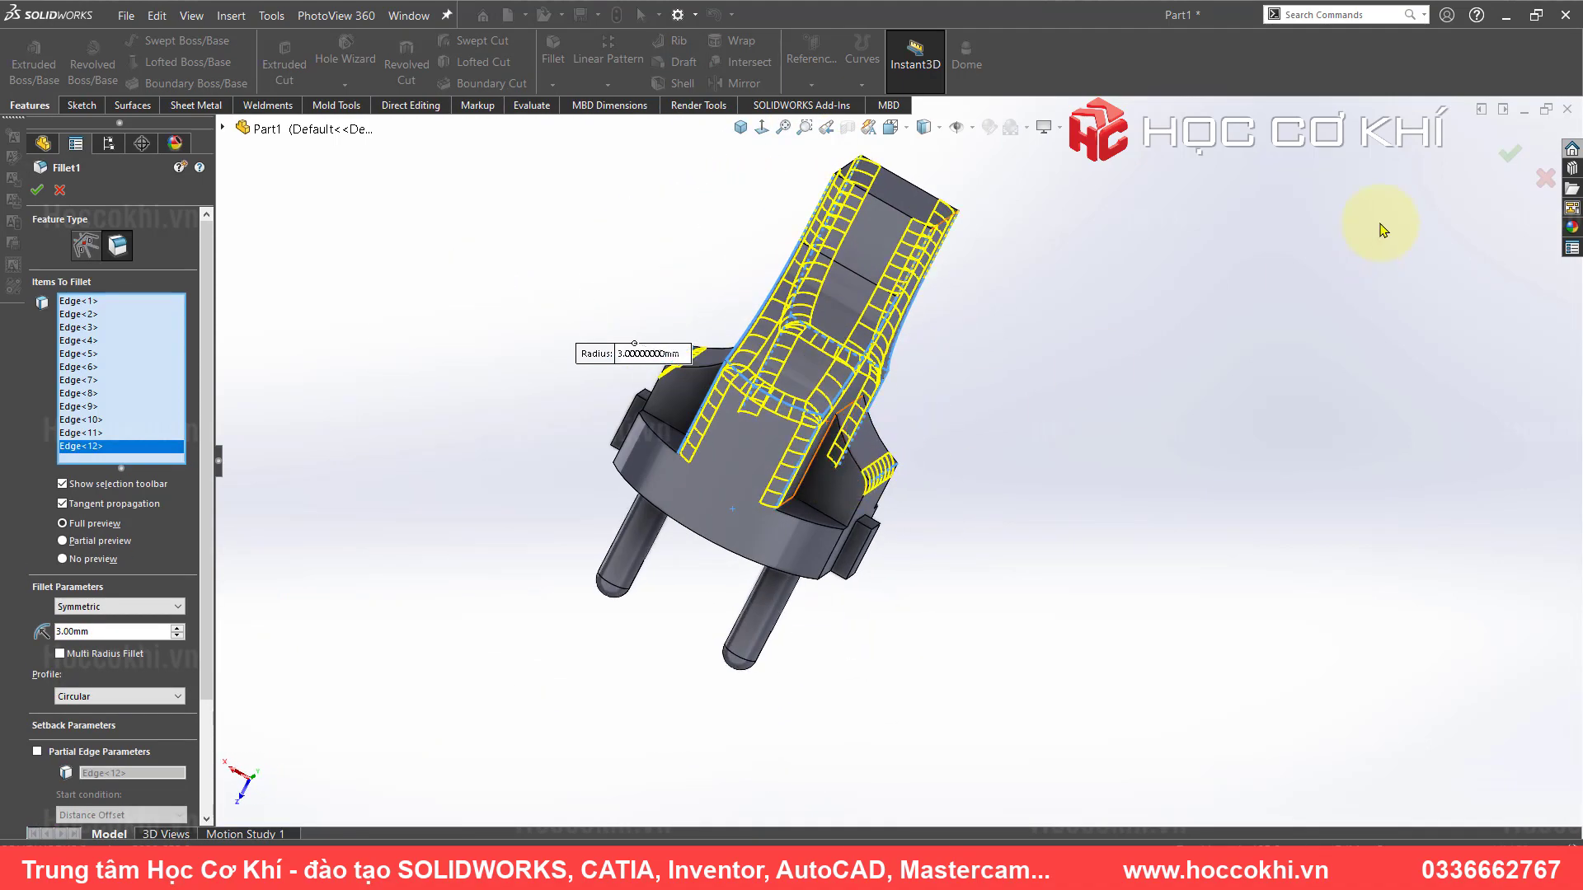
left_click(1504, 151)
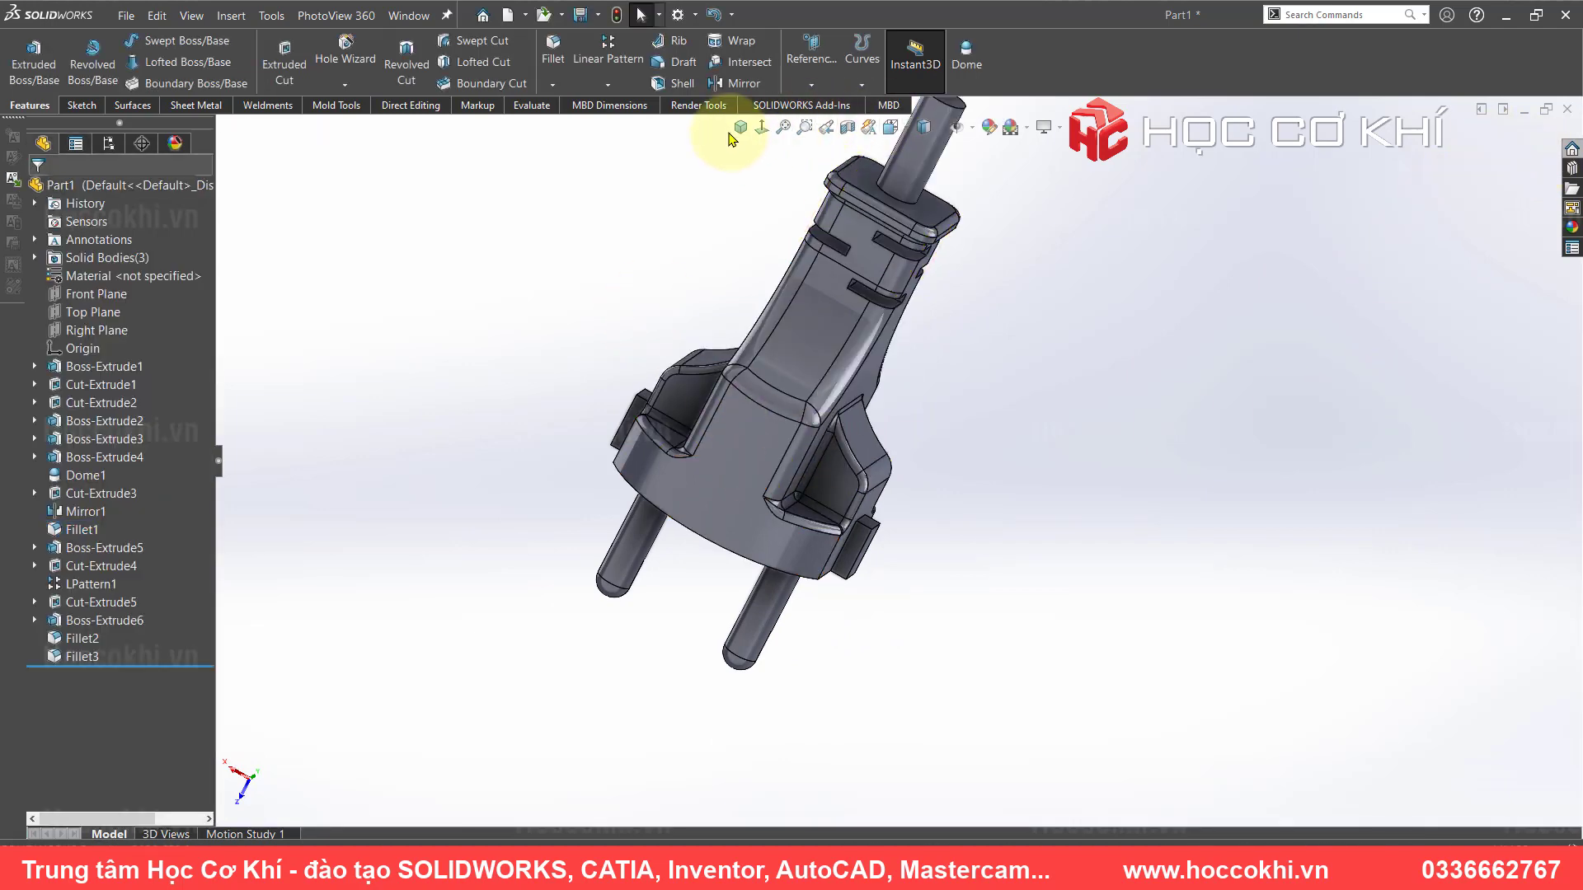
- Return to isometric, check the reference drawing, and select the plug's pin face
left_click(739, 129)
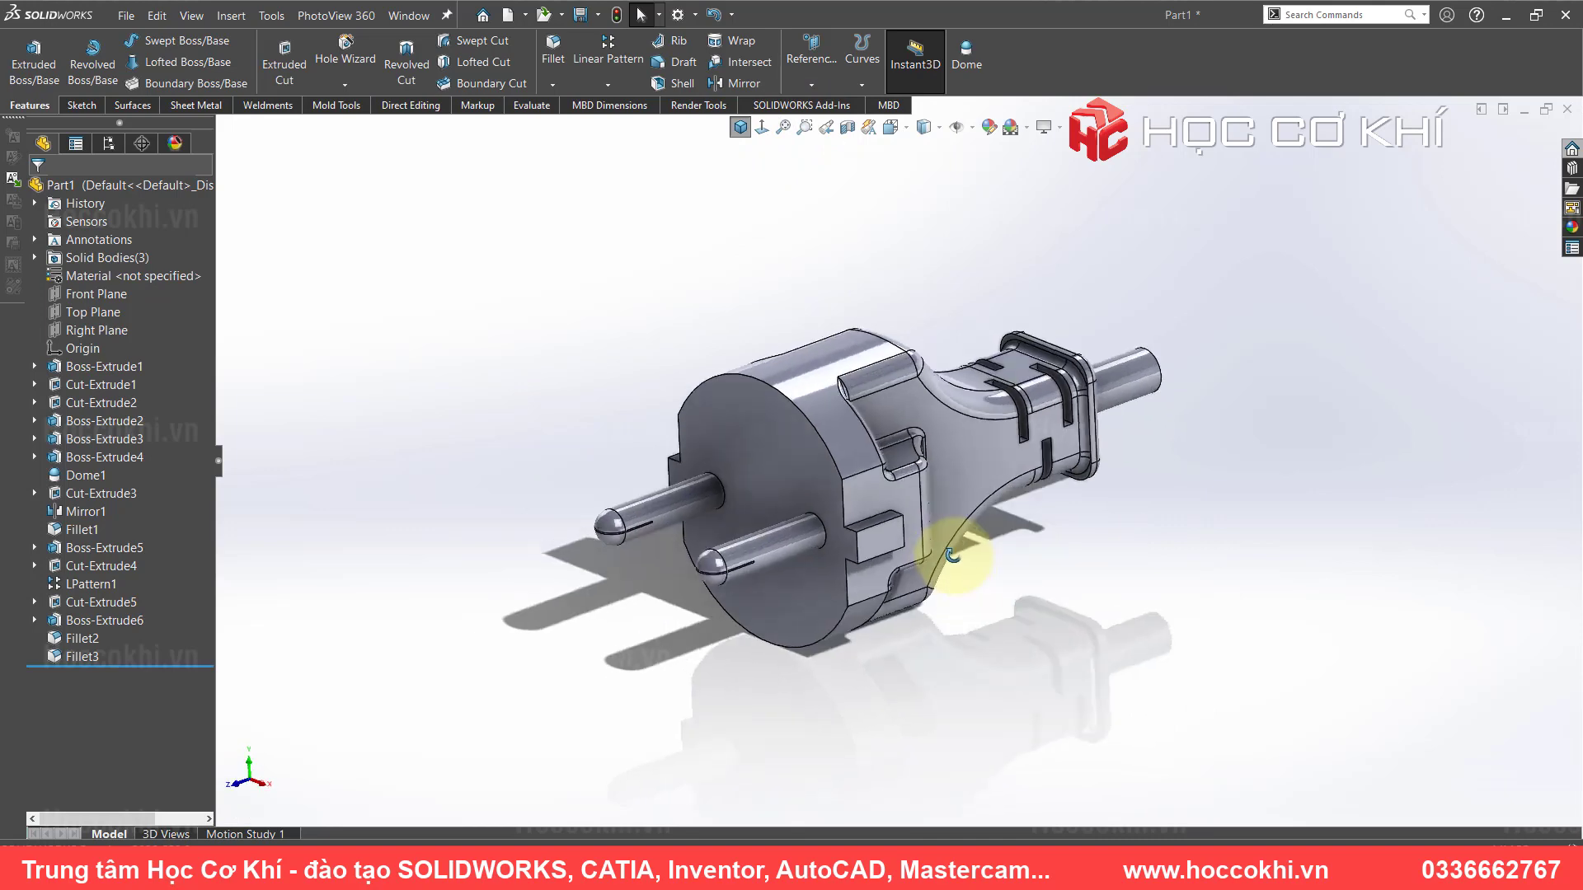
middle_click_drag(954, 519, 1261, 404)
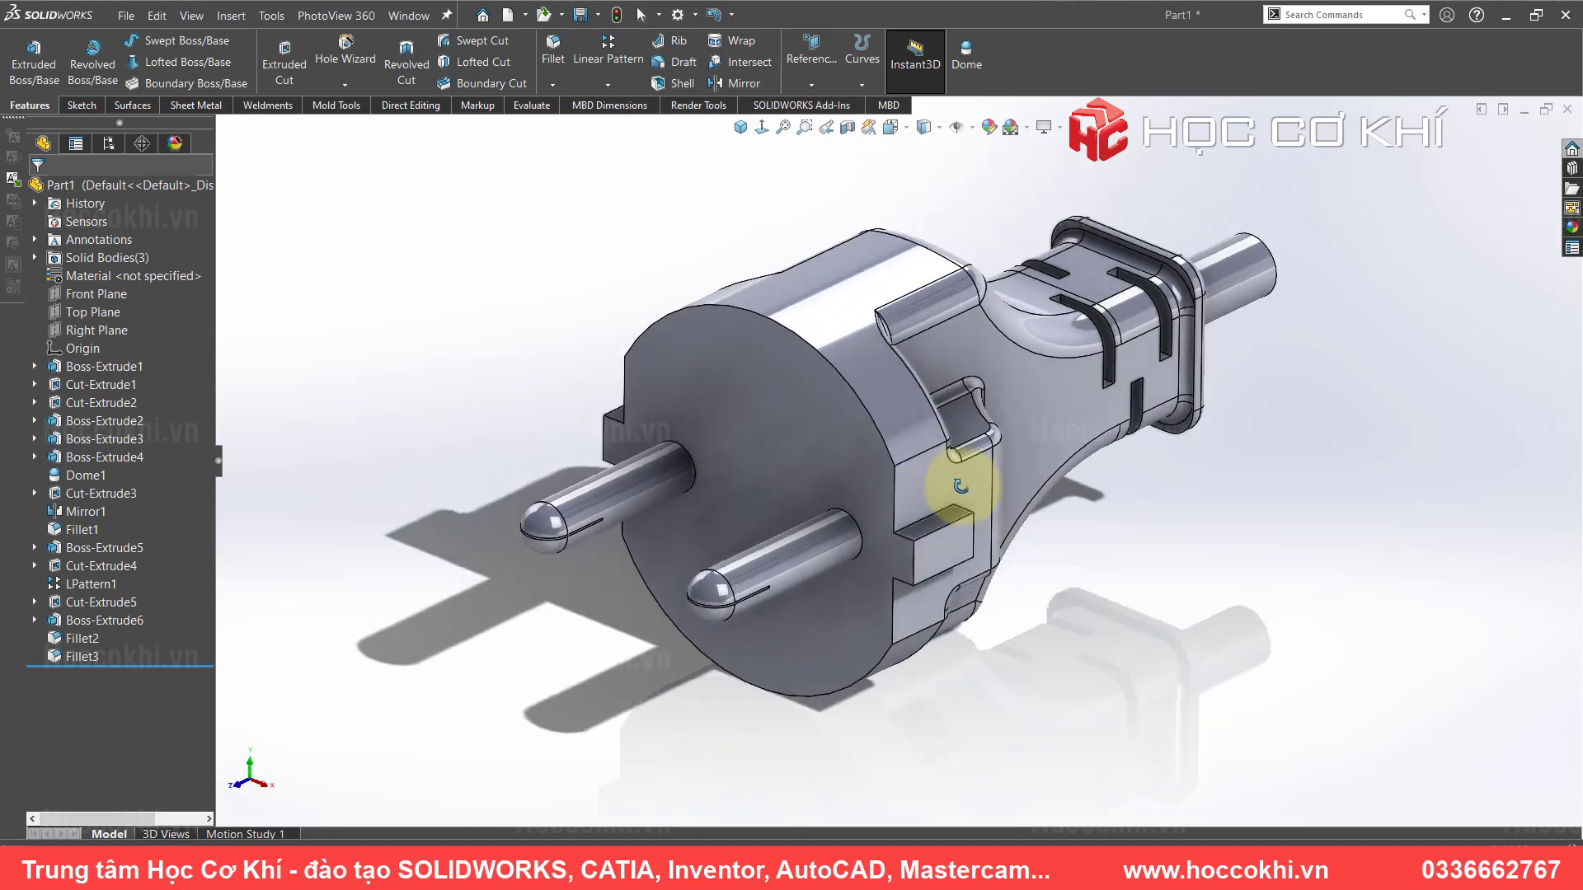
key("alt+Tab")
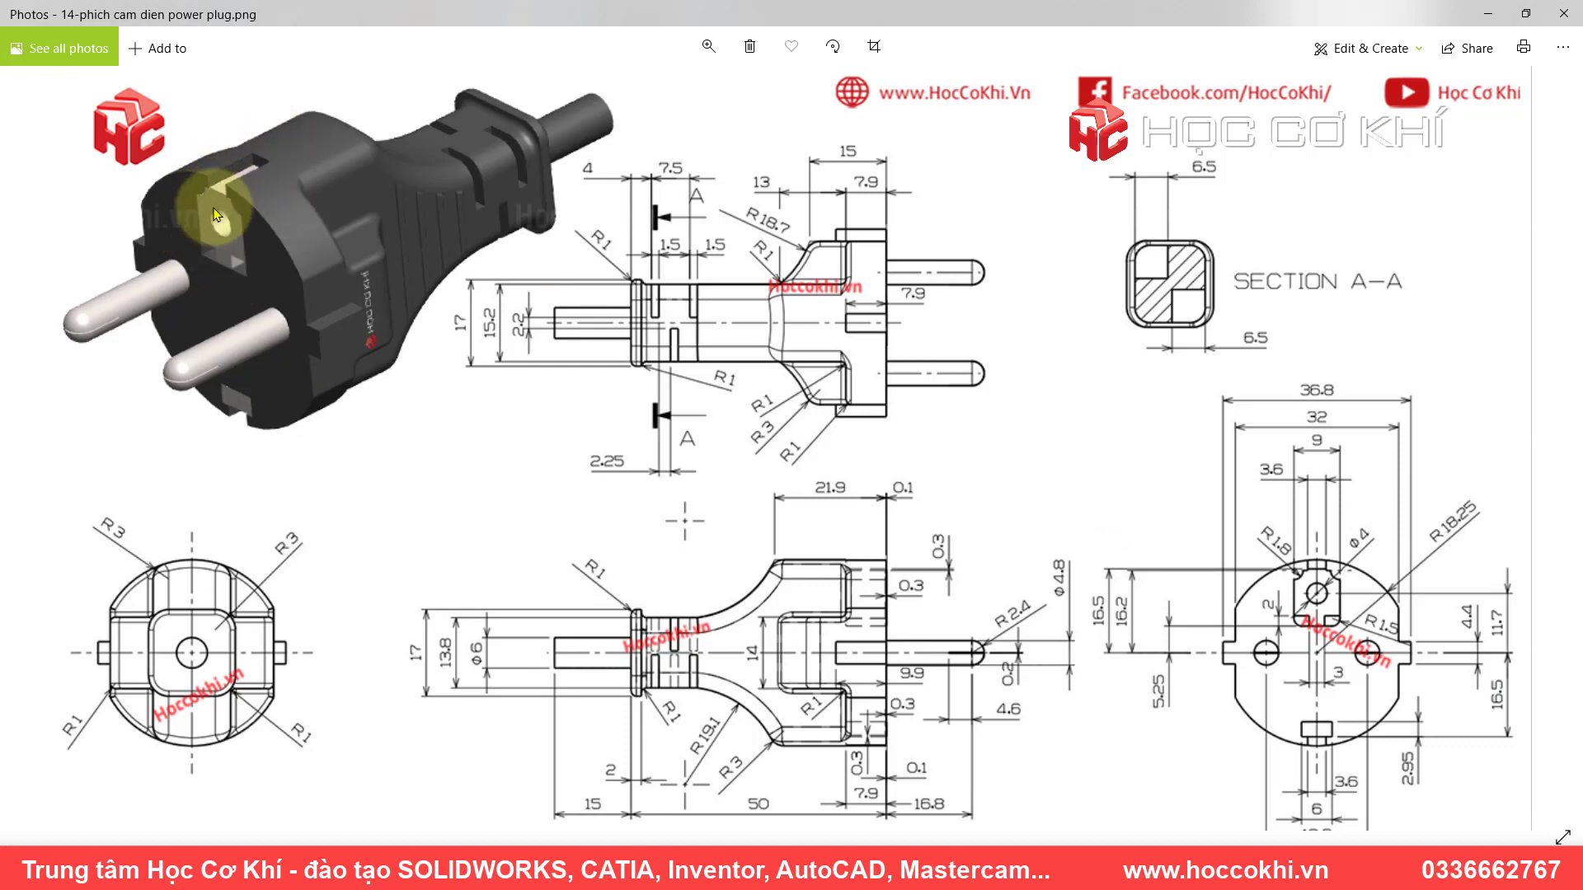
key("alt+Tab")
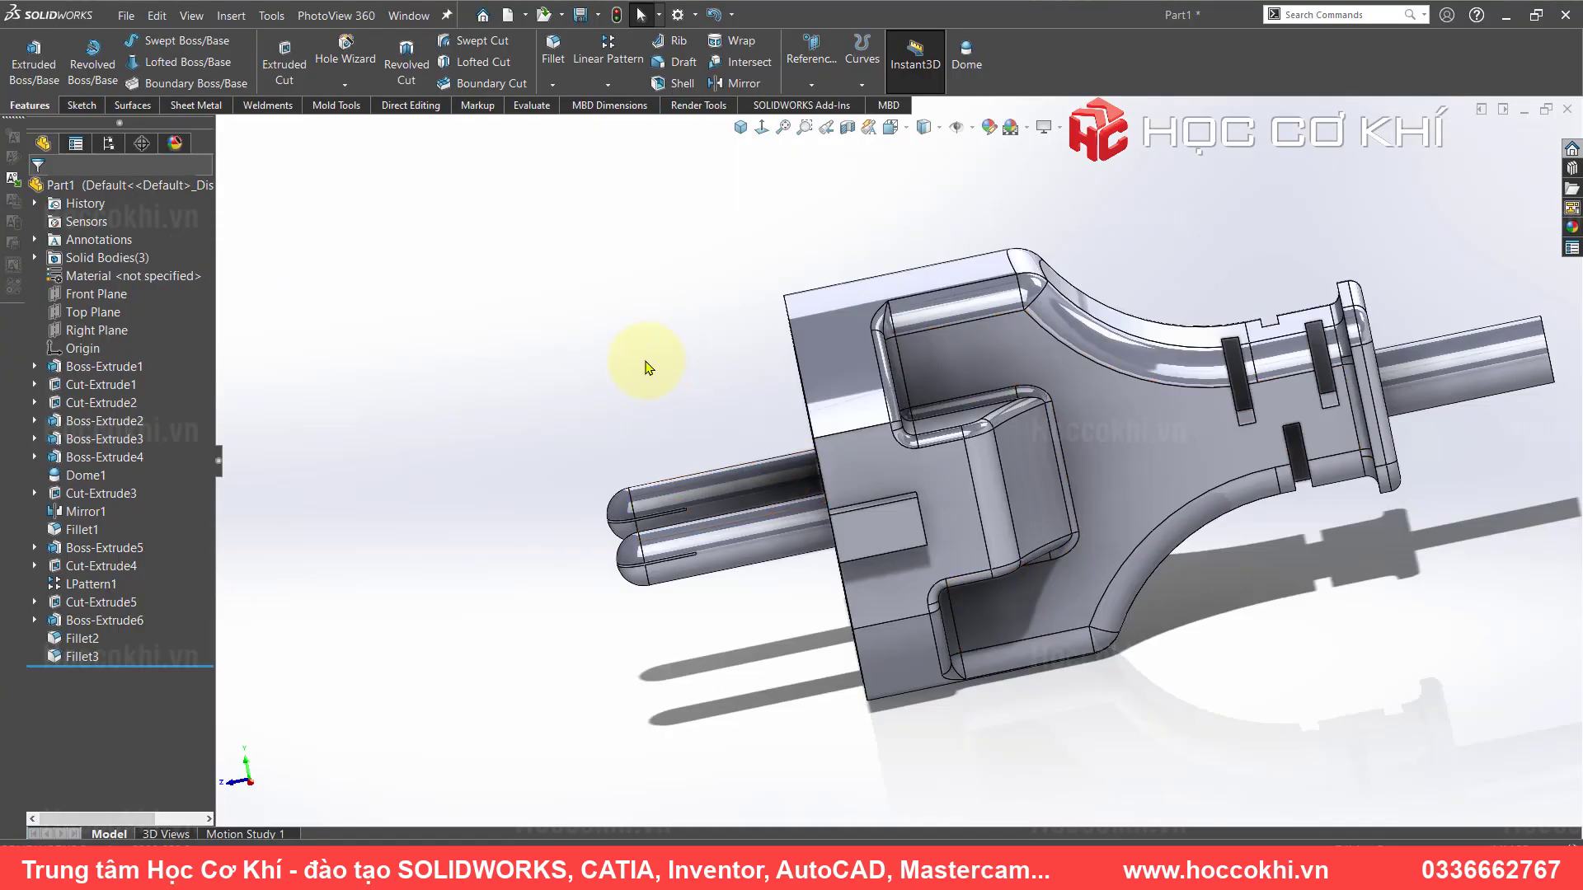
mouse_move(639, 353)
middle_mouse_down()
mouse_move(883, 399)
mouse_move(957, 389)
middle_mouse_up()
left_click(956, 389)
- Begin a sketch on the pin face, view it normal-to, and study the reference drawing
left_click(1026, 313)
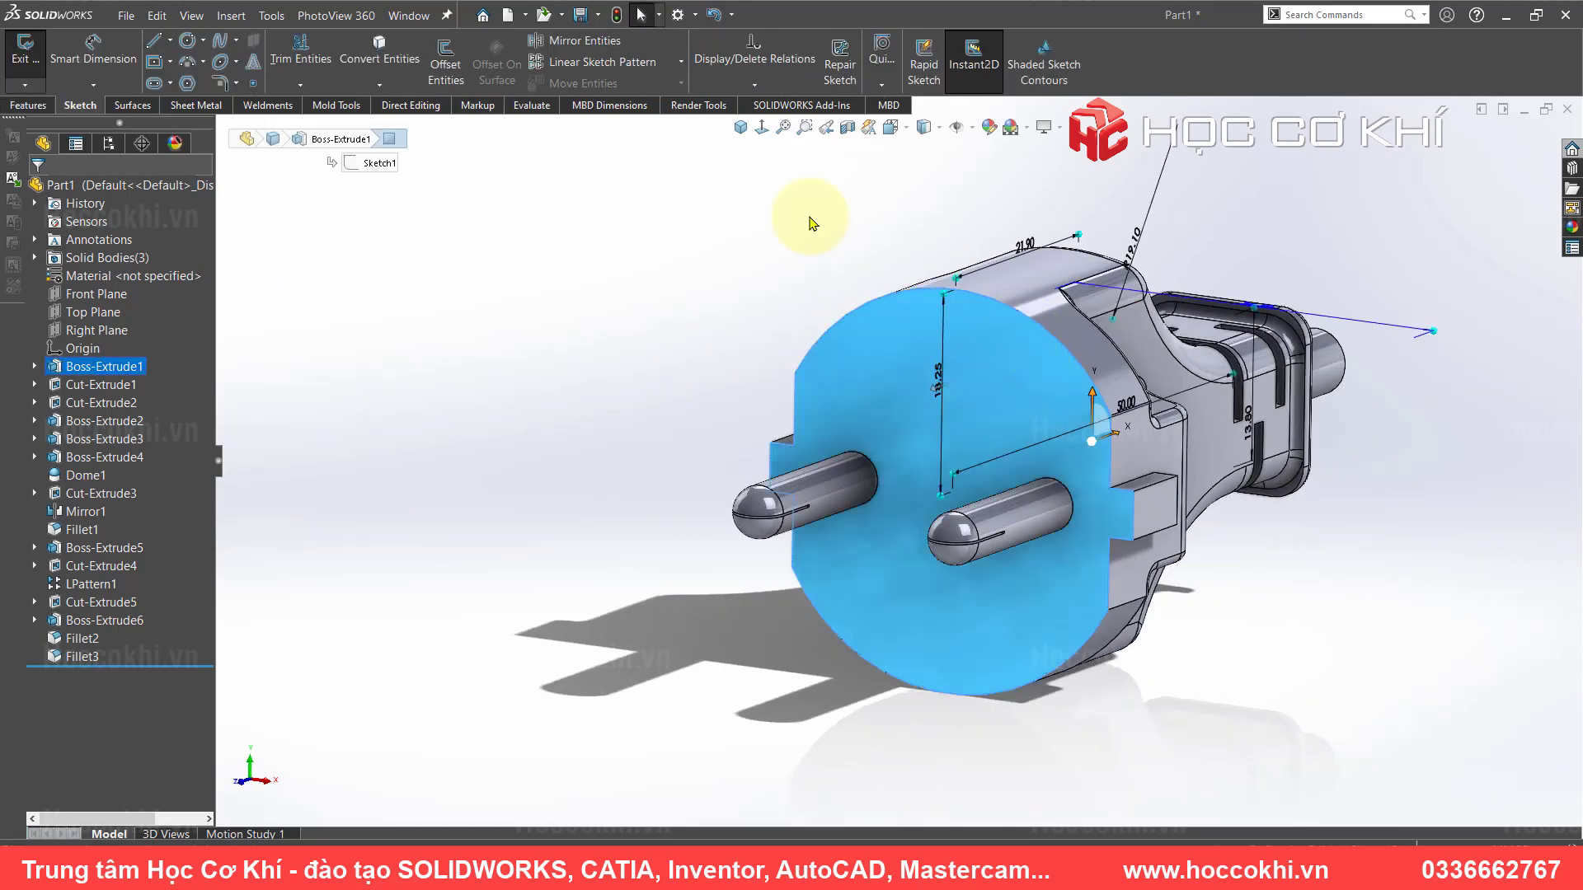
left_click(760, 127)
left_click(565, 339)
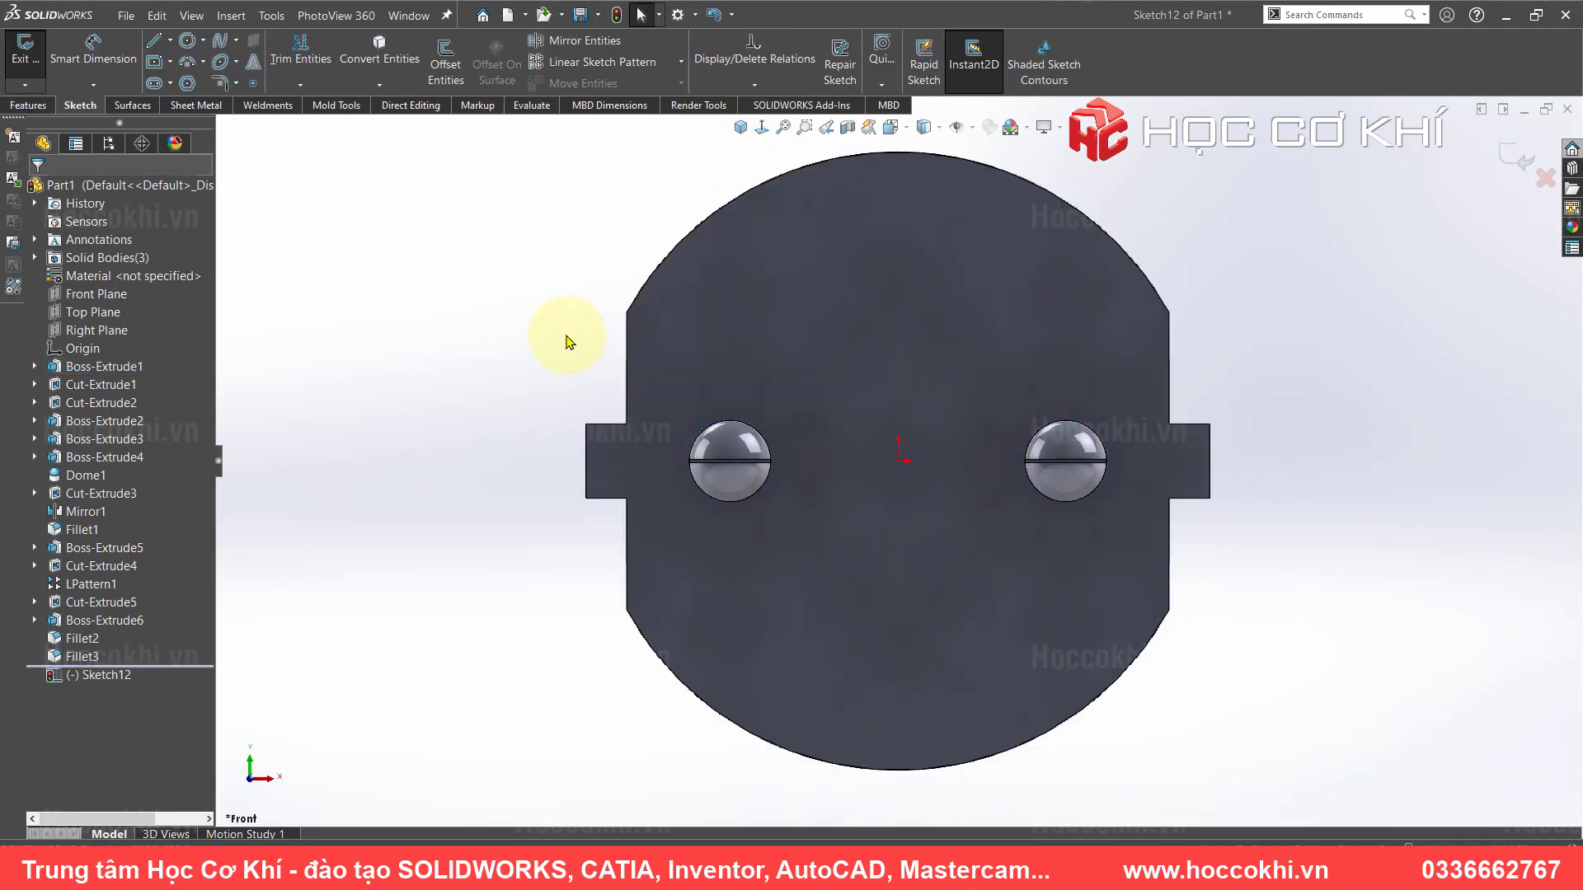
key("alt+Tab")
scroll(1456, 728, "up", 2)
scroll(1023, 602, "up", 2)
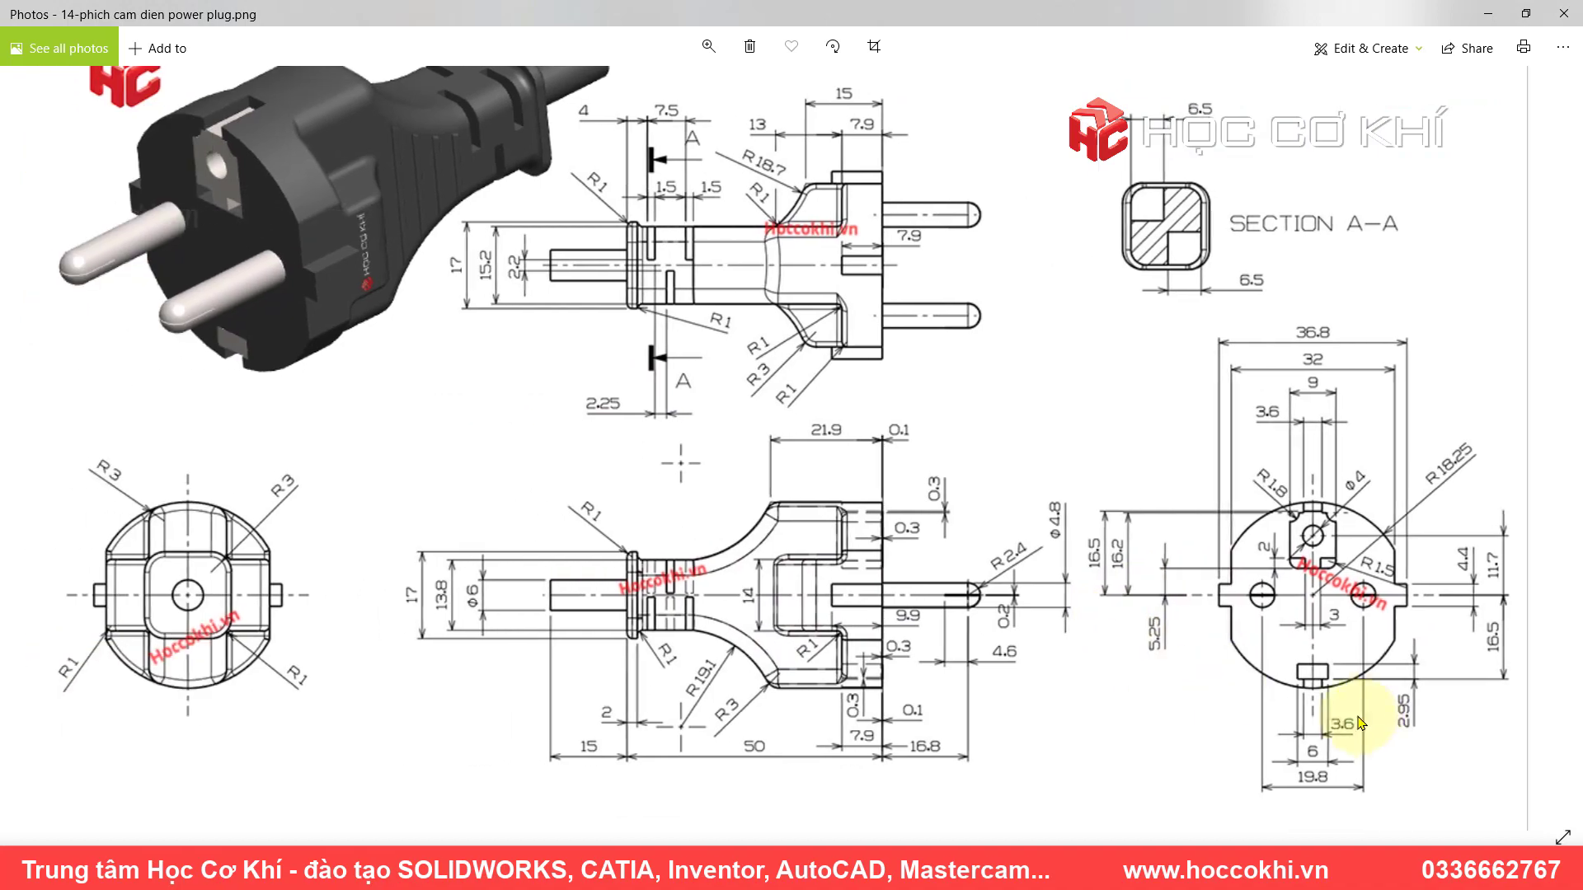
scroll(1342, 724, "up", 2)
scroll(1398, 629, "up", 2)
scroll(1327, 631, "up", 2)
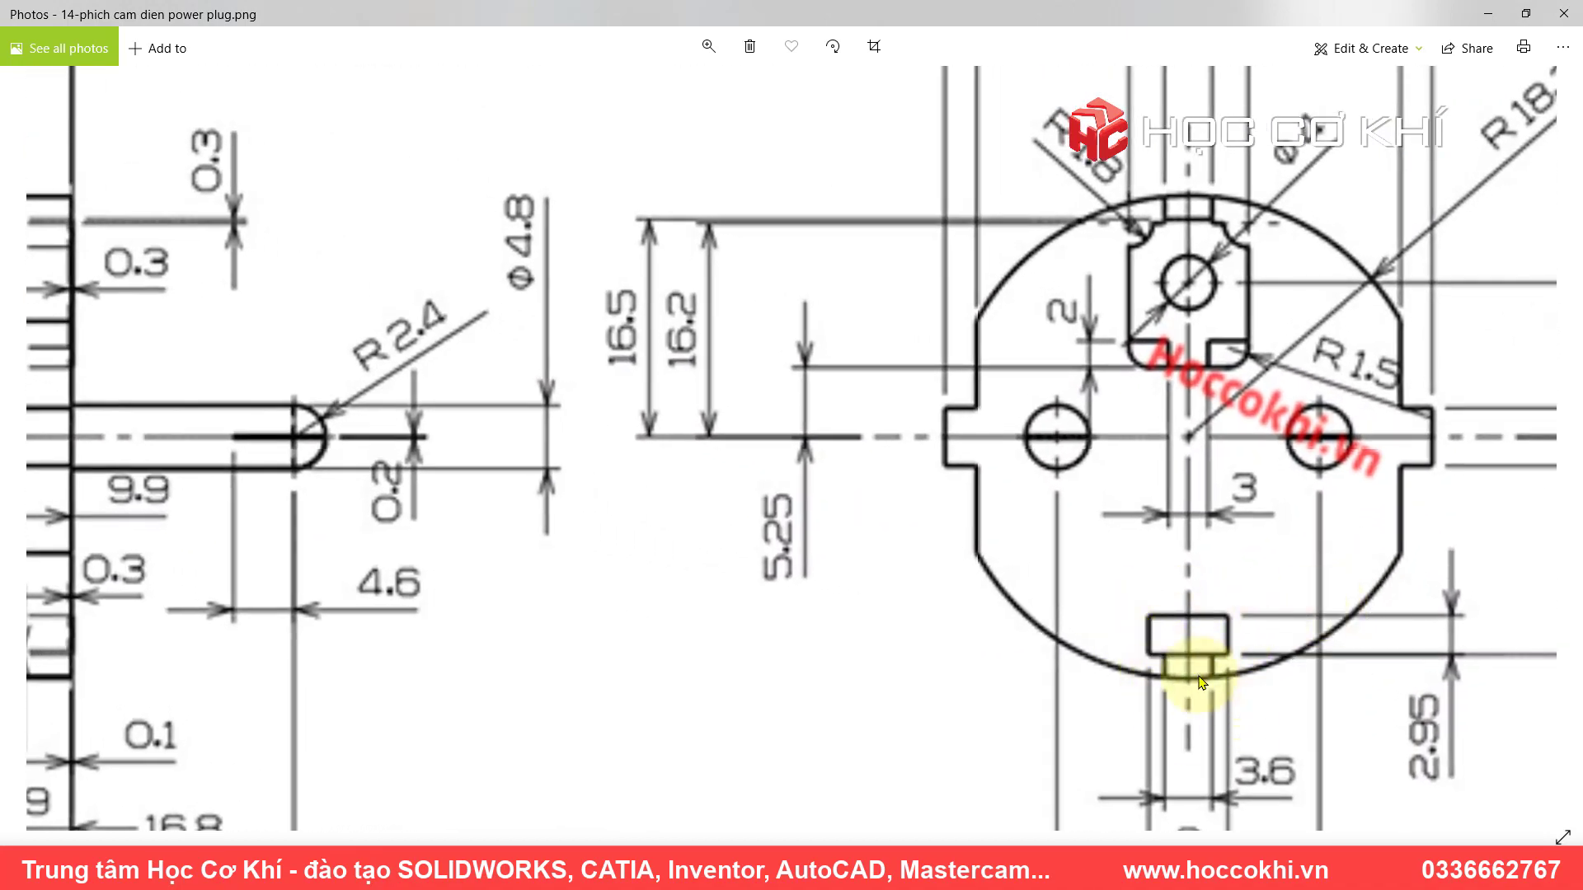
key("alt+Tab")
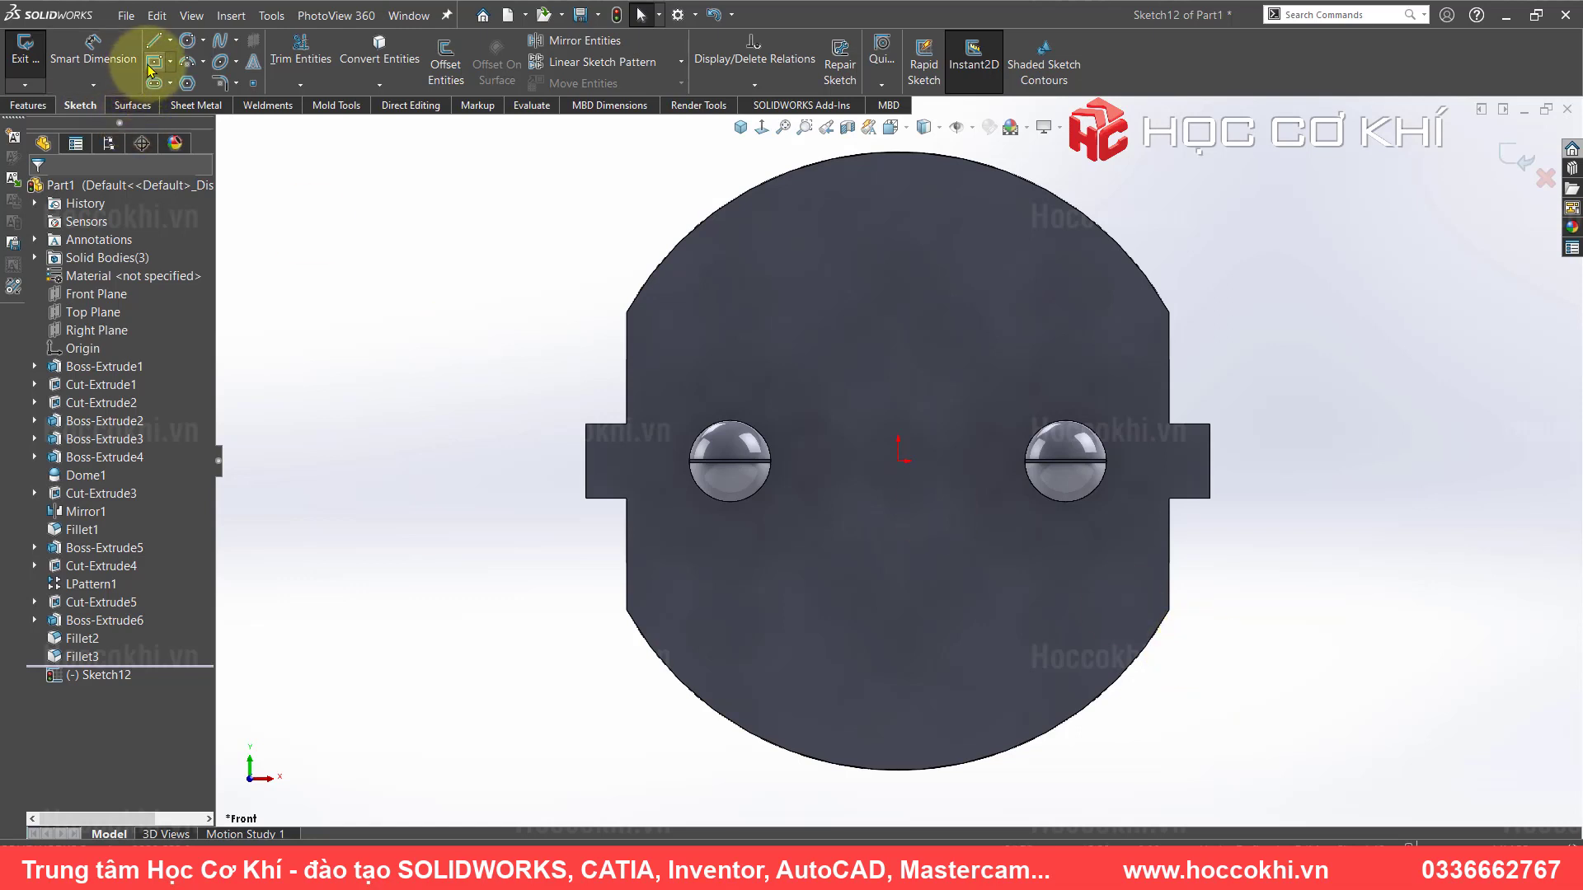
- Draw a wide and a tall narrow centre rectangle sharing a centre below the origin
left_click(154, 61)
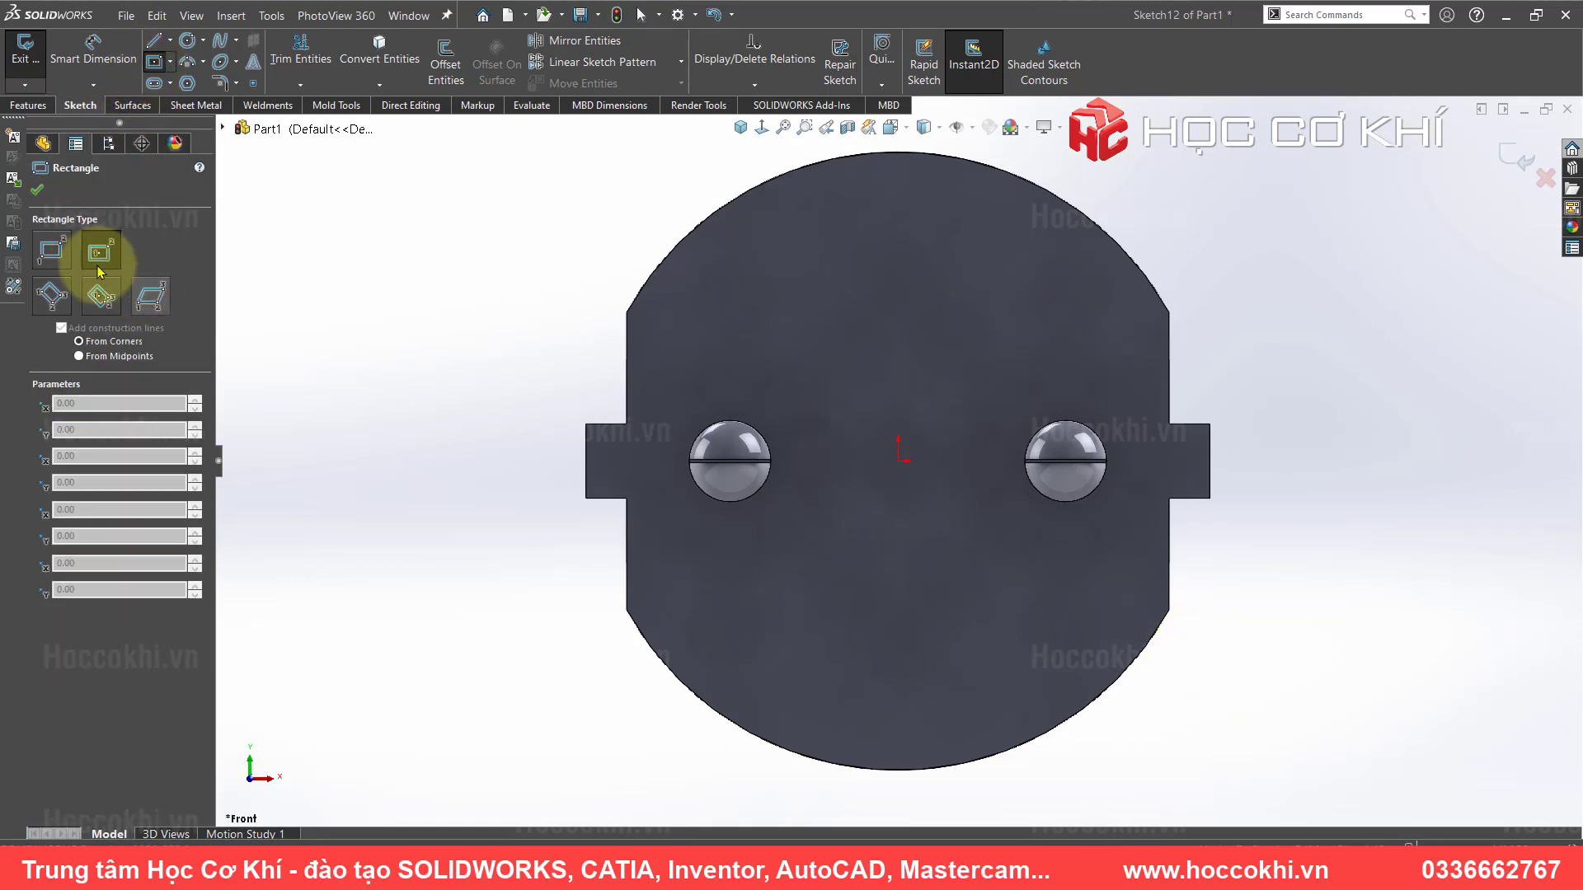
left_click(898, 665)
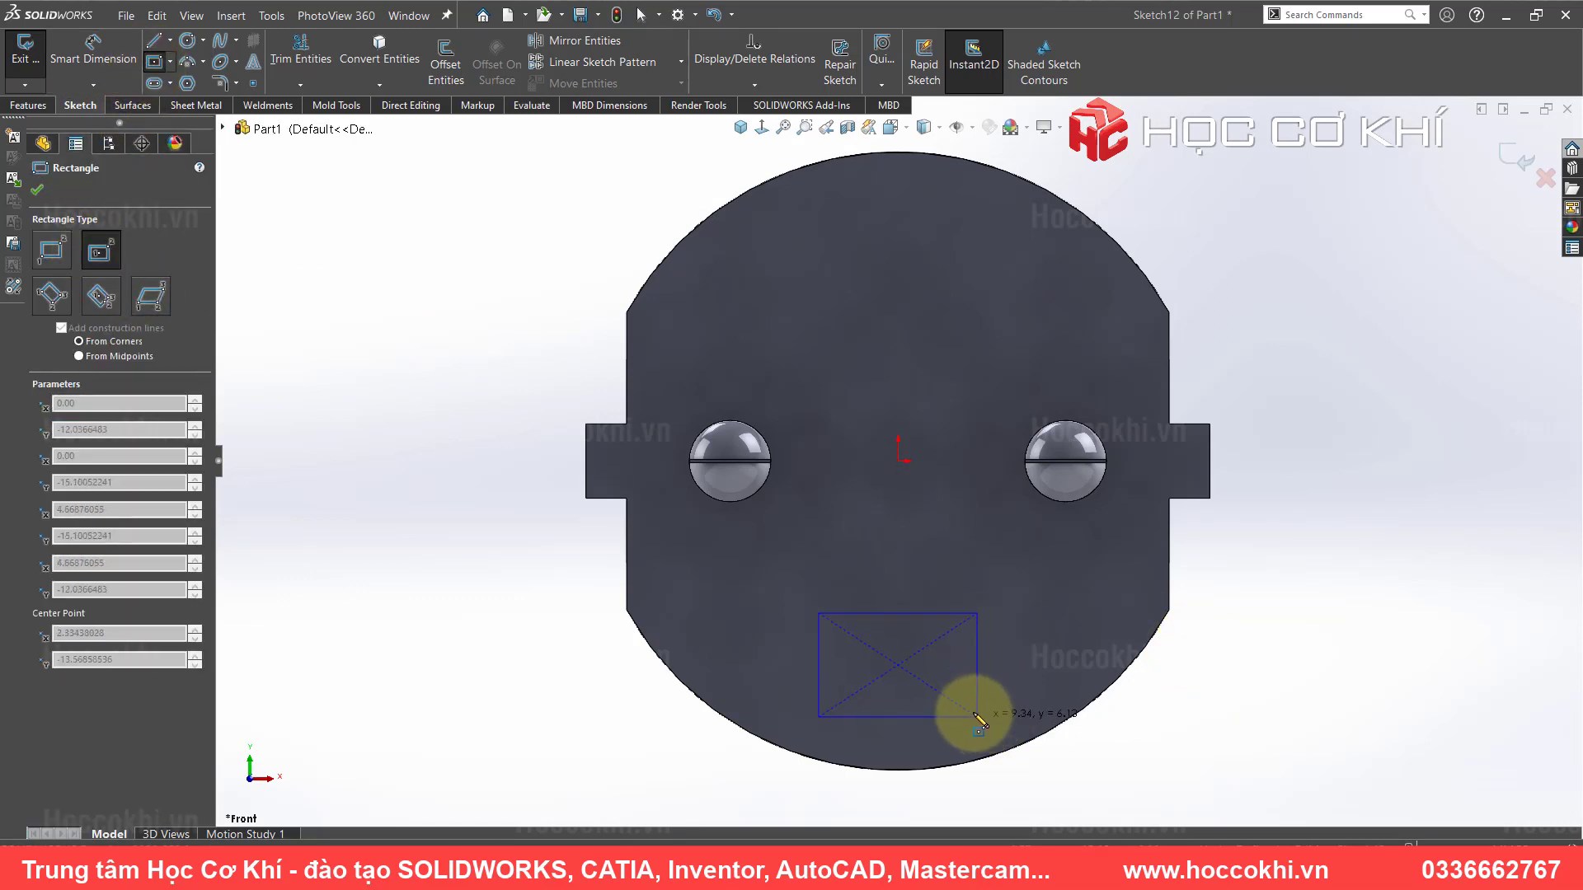
left_click(971, 701)
scroll(907, 684, "down", 3)
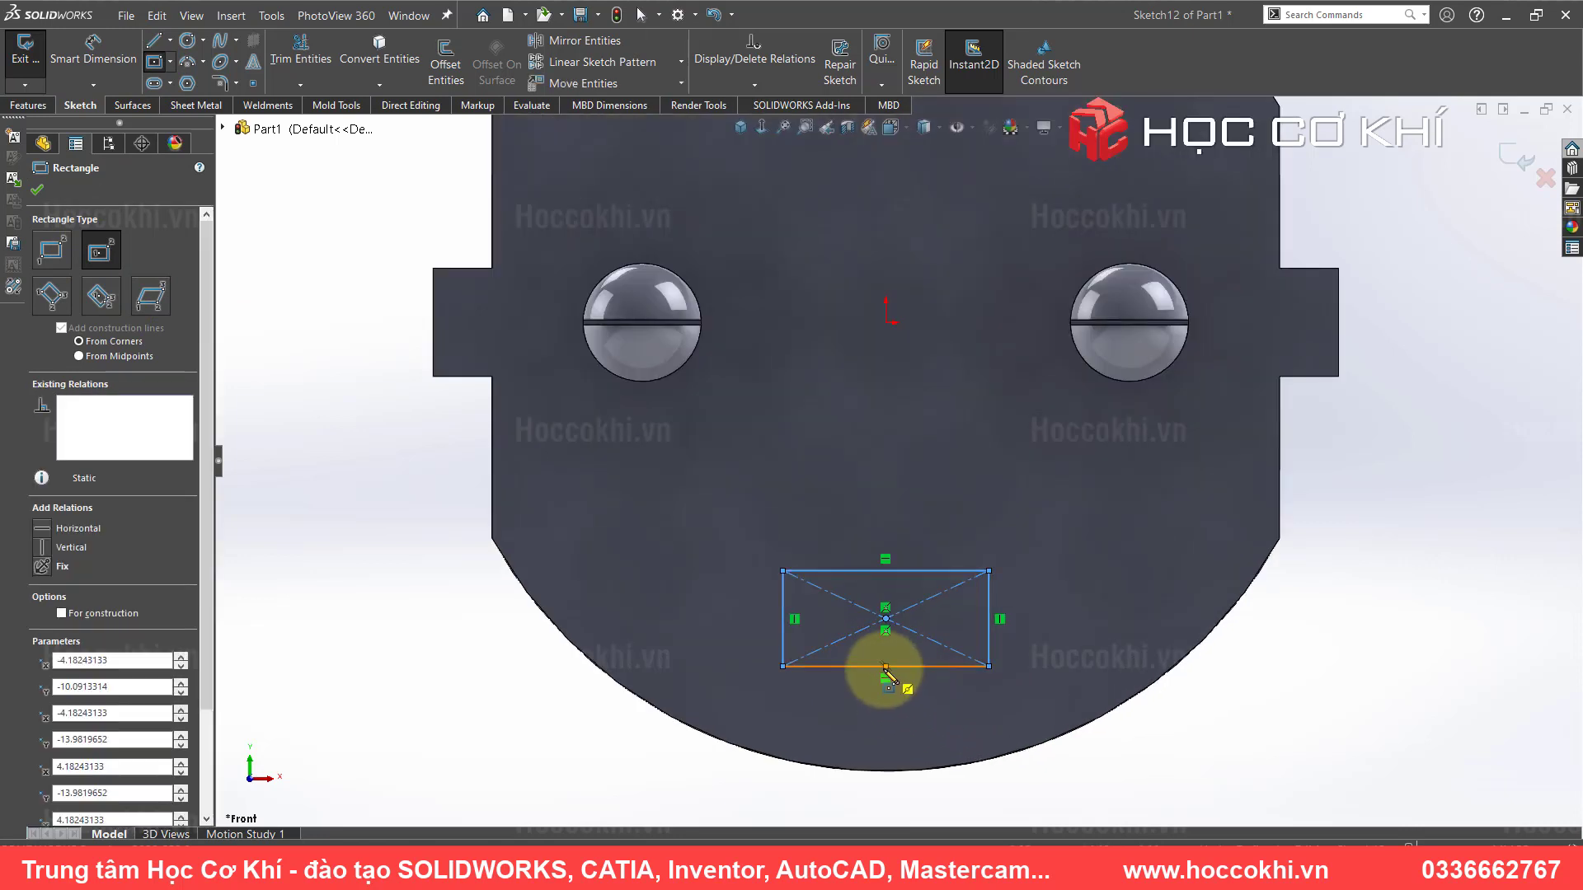
left_click(886, 666)
left_click(922, 781)
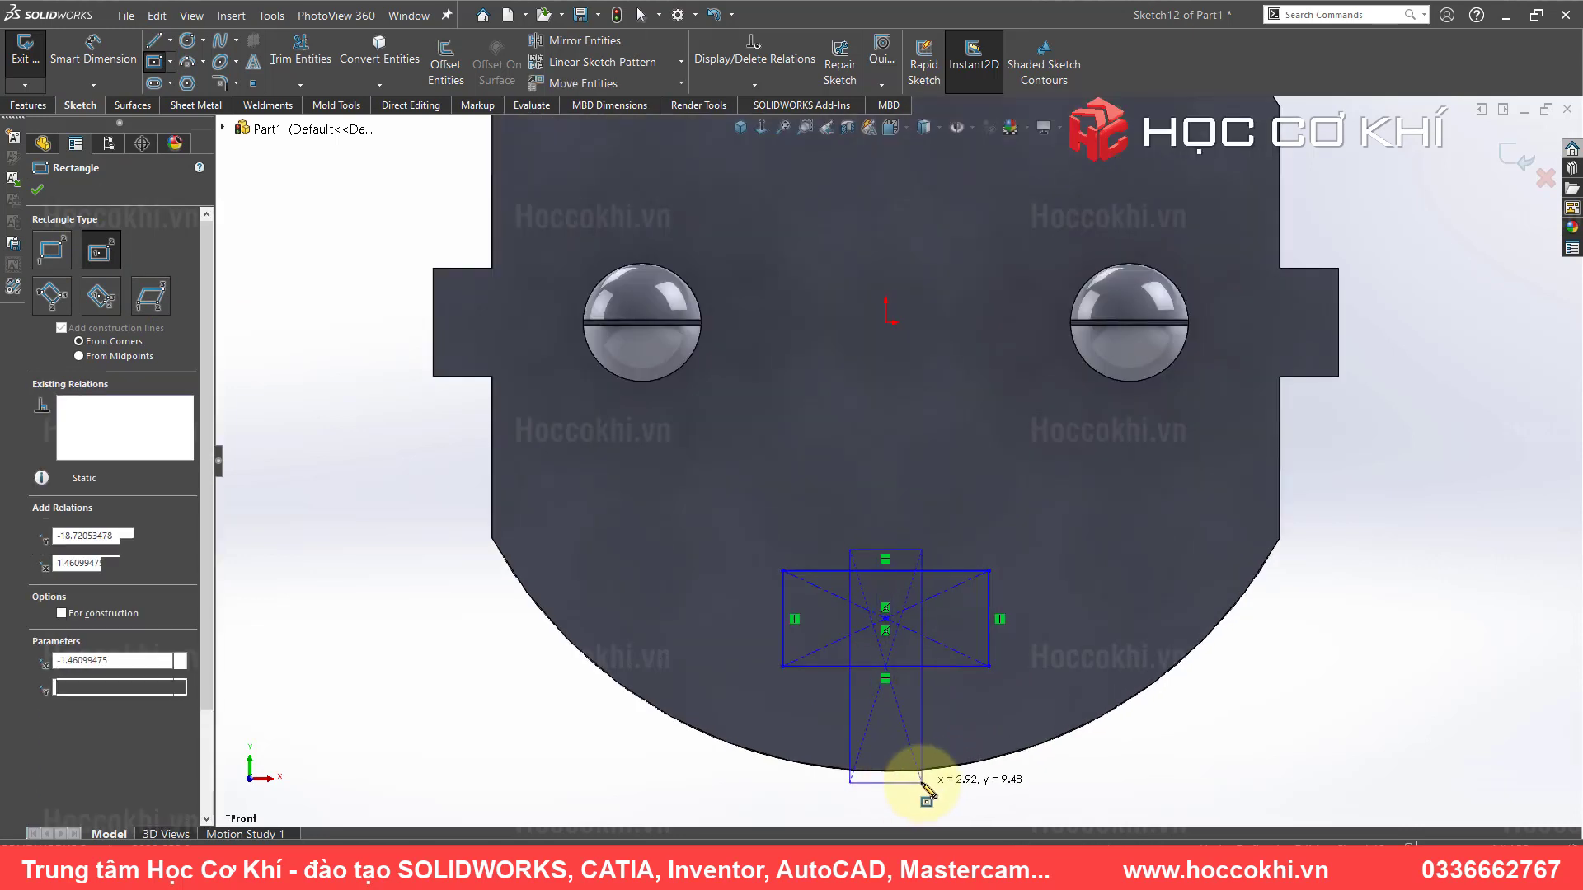
key("Escape")
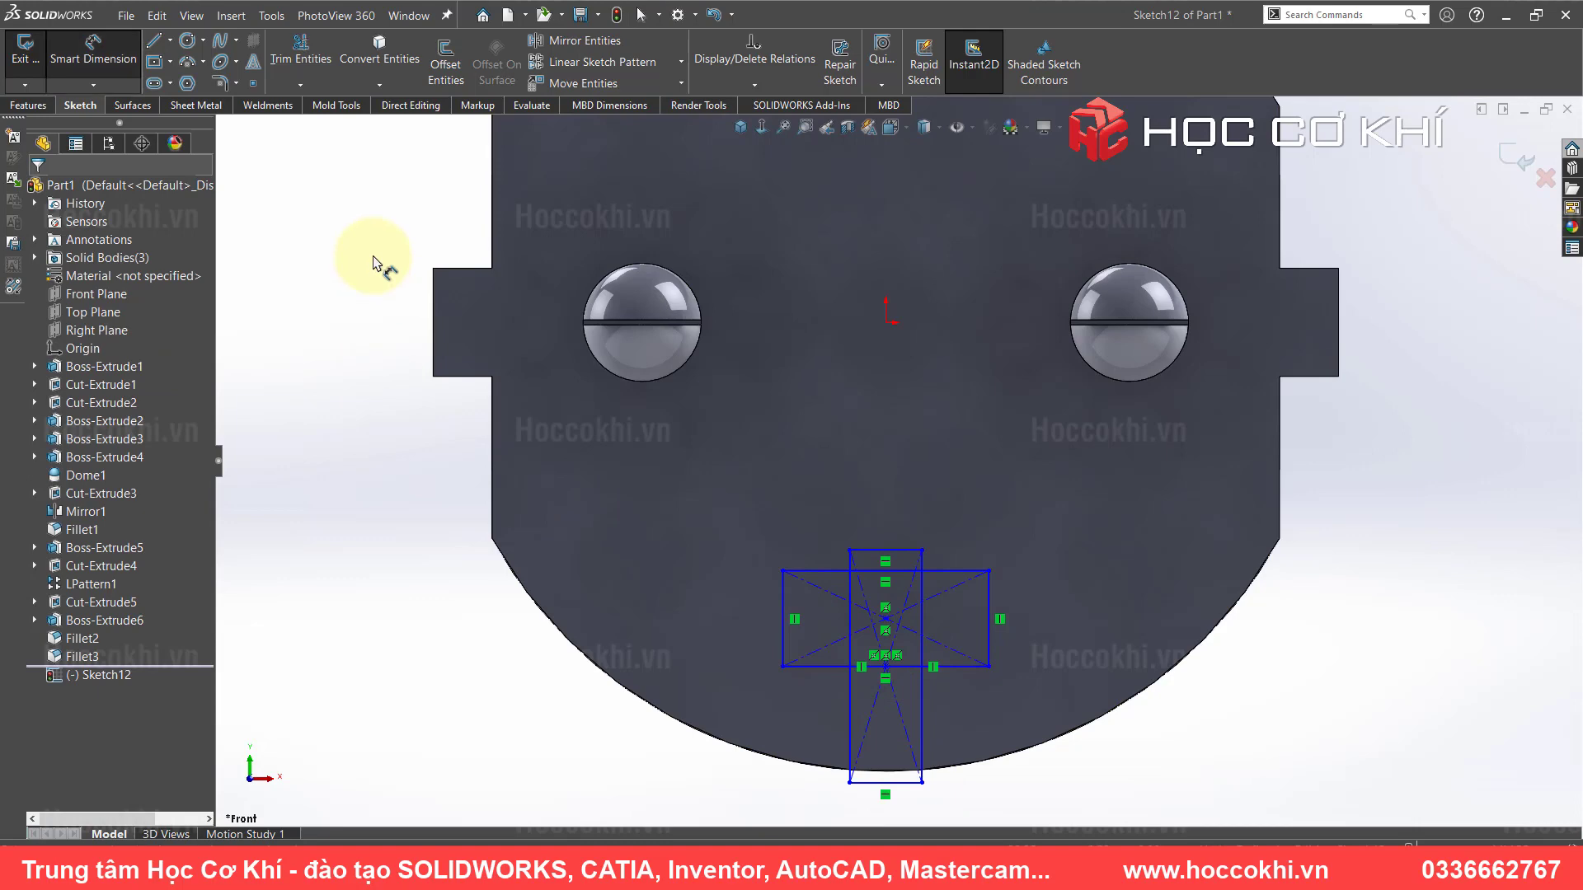
- Make the rectangles' centre vertical with the origin, then view the drawing's slot dimensions
key("alt+Tab")
key("alt+Tab")
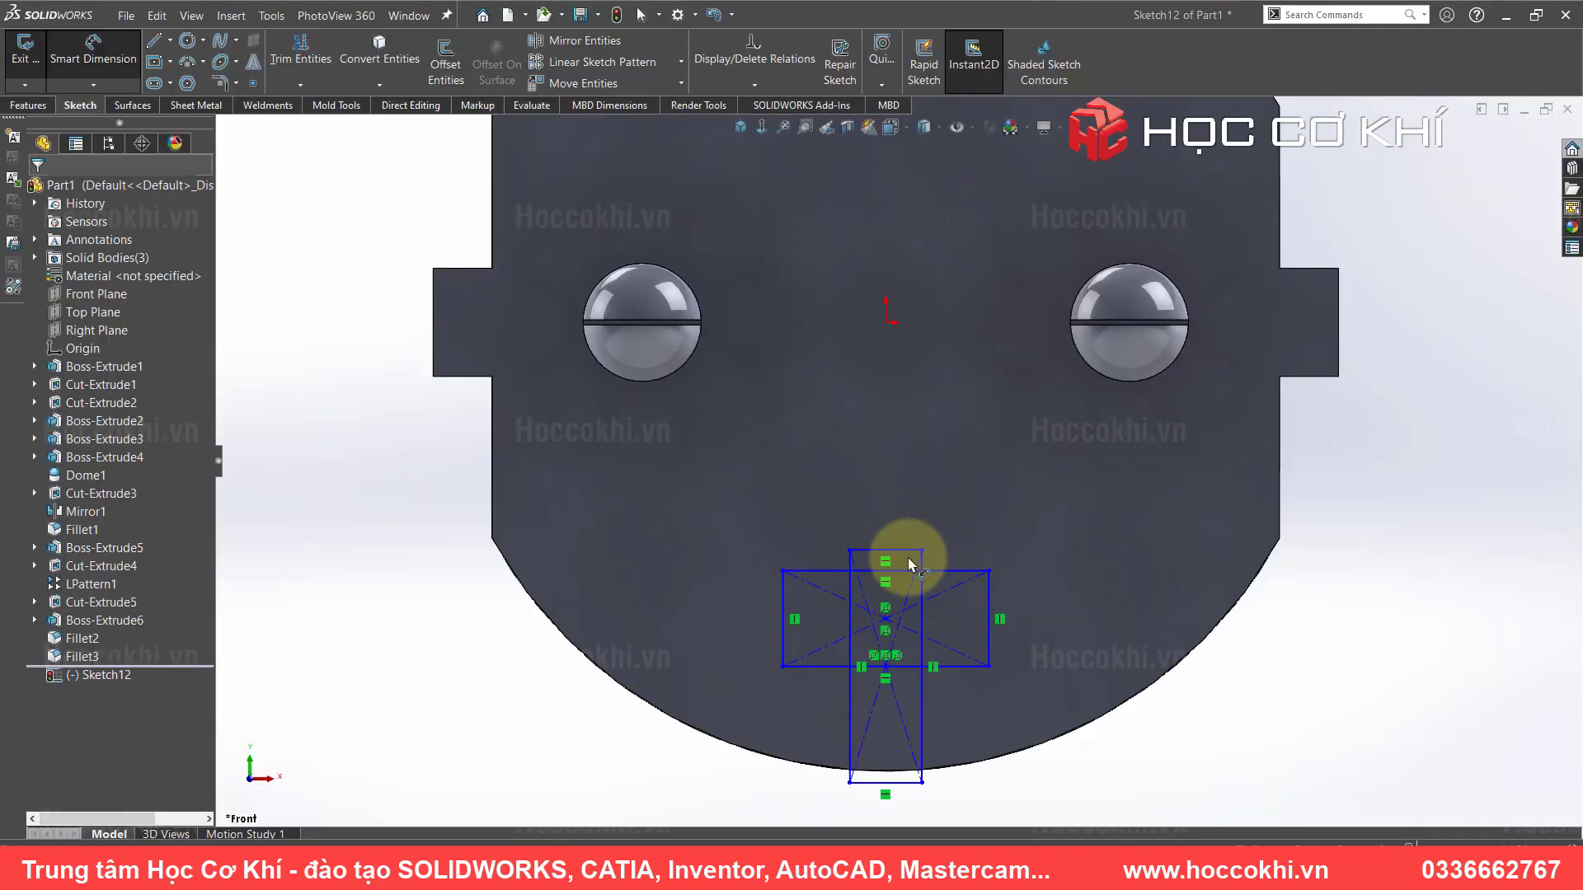
left_click(886, 619)
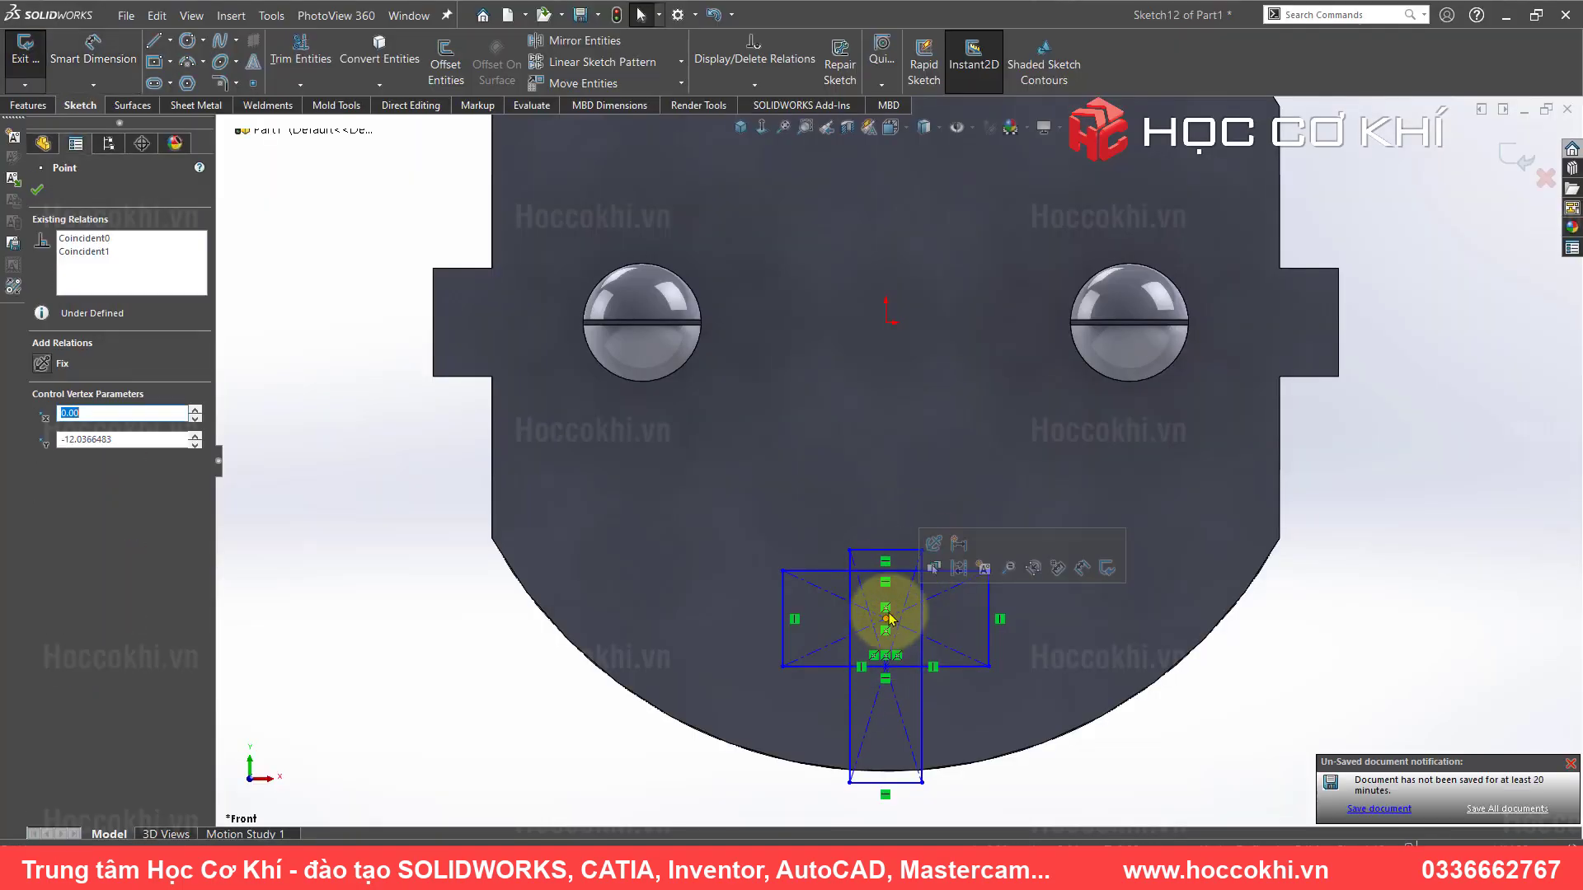
left_click(887, 322, "ctrl")
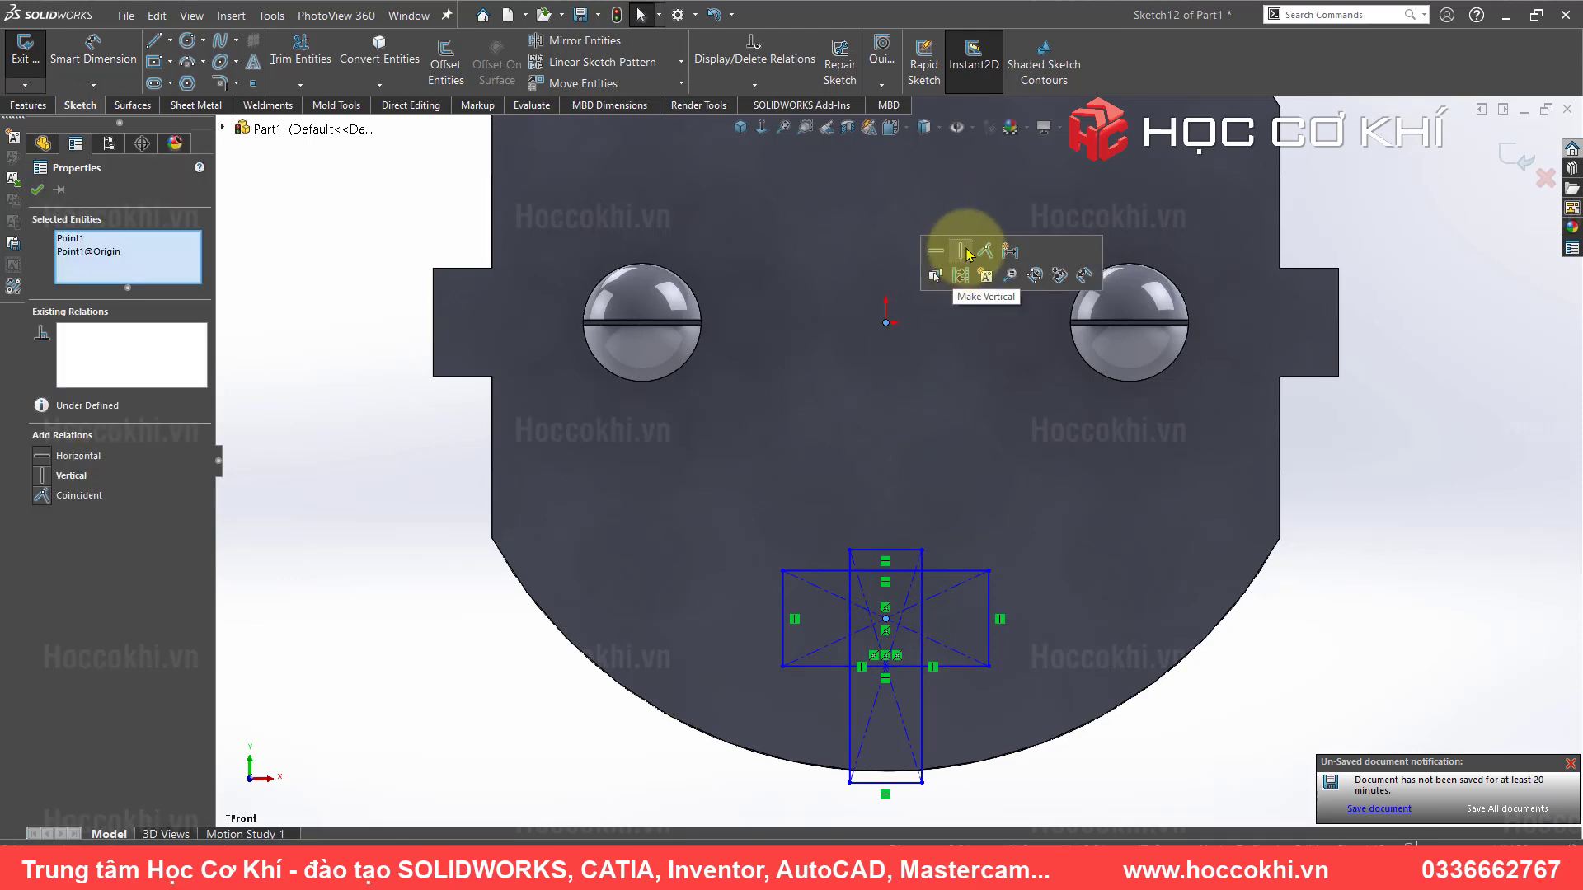
left_click(1497, 491)
key("alt+Tab")
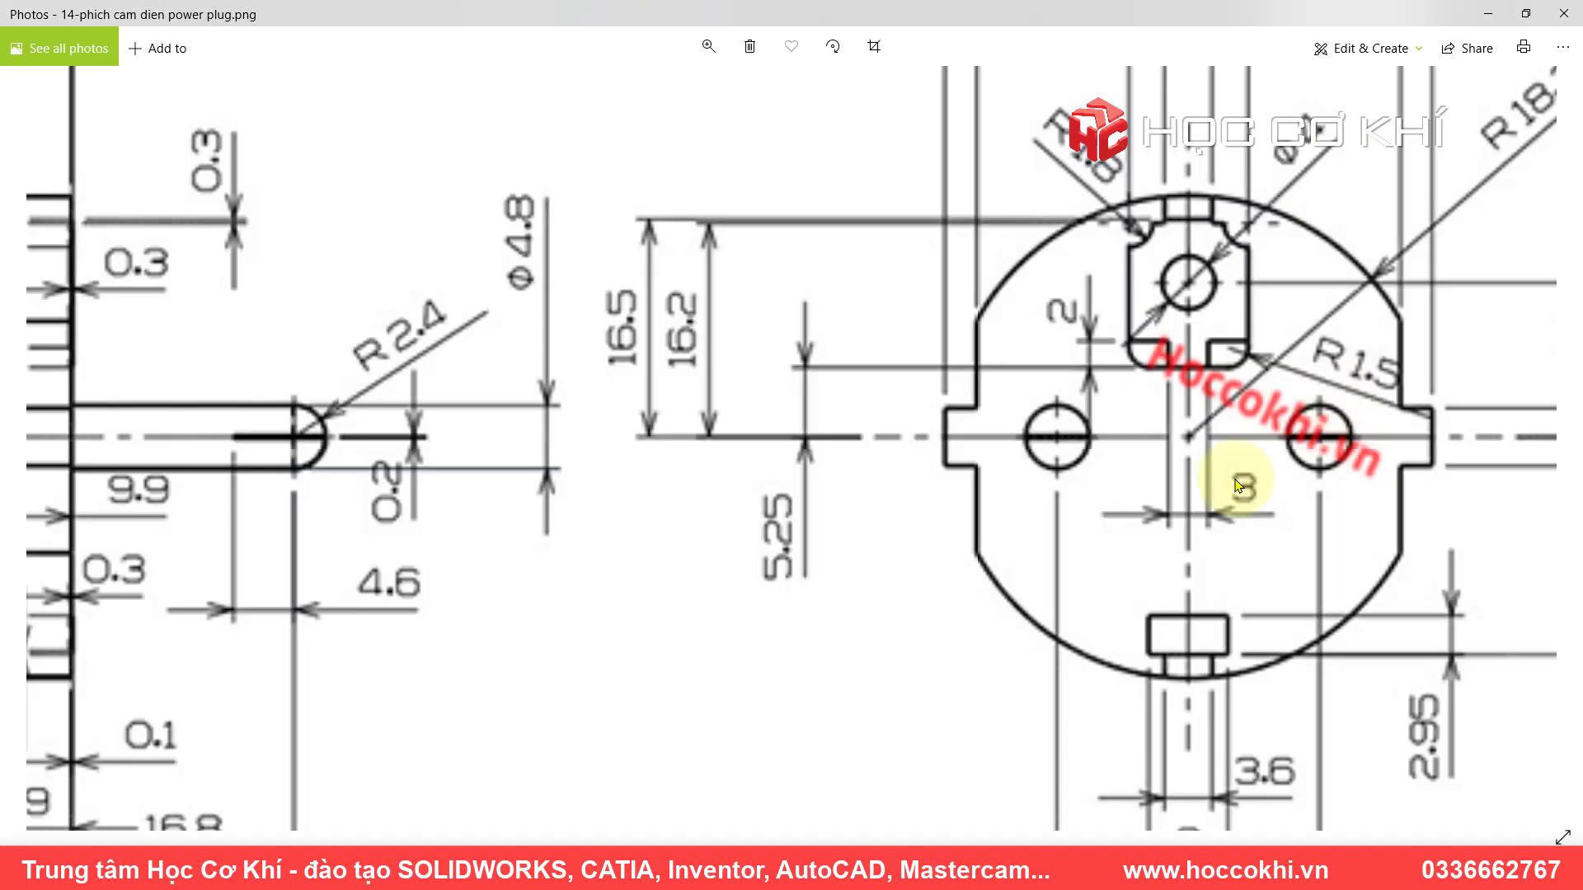
left_click_drag(1165, 635, 1138, 531)
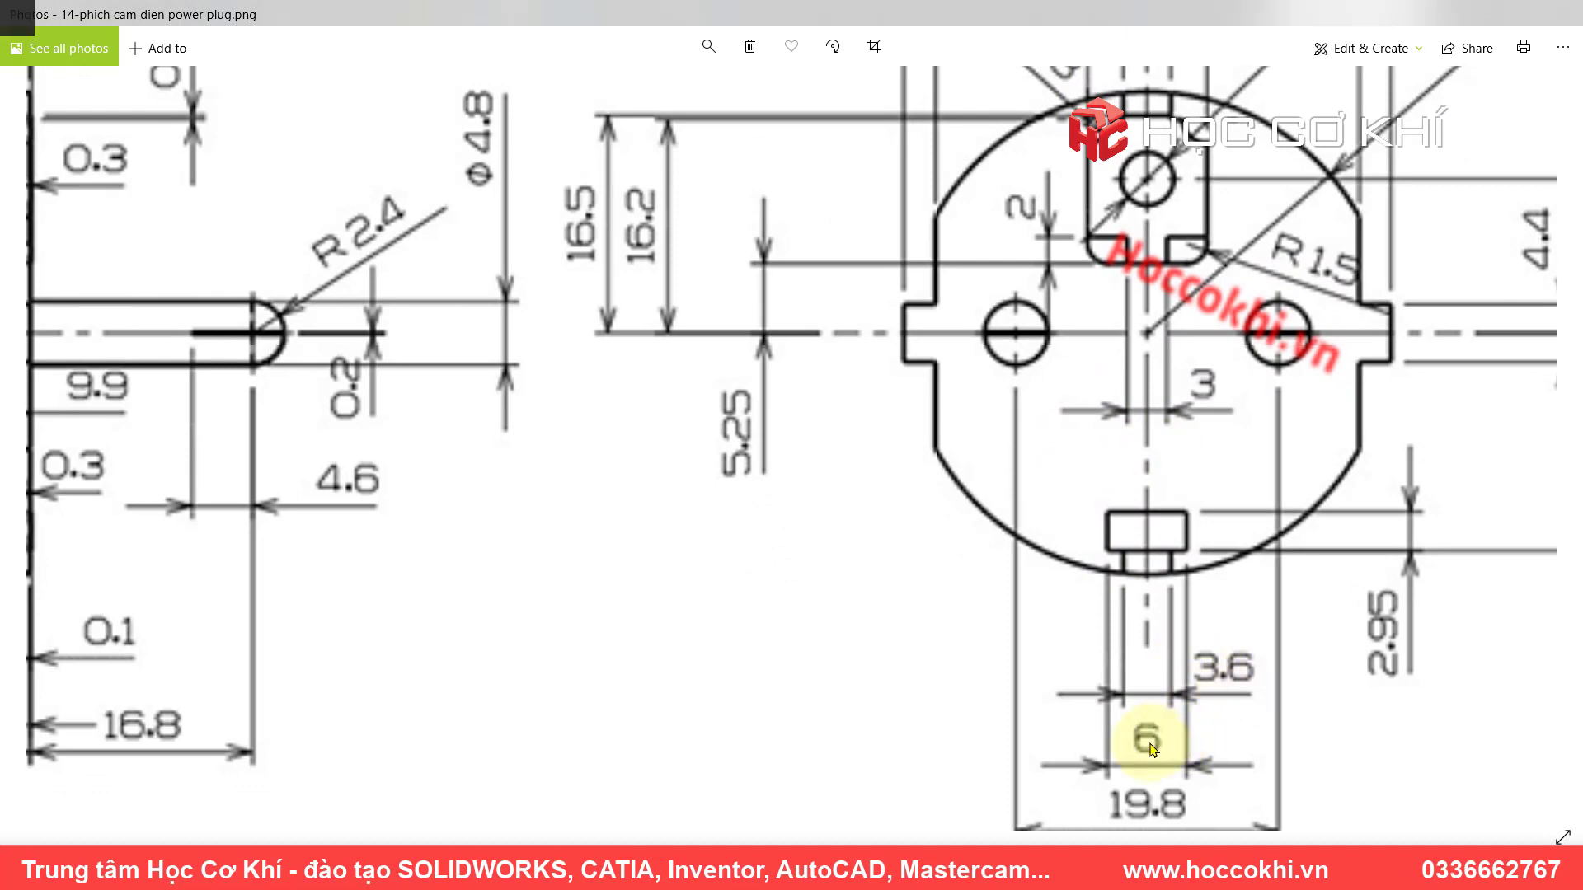
- Dimension both rectangle widths, 3.60 for the narrow one and 6.00 for the wide one
key("alt+Tab")
left_click(892, 550)
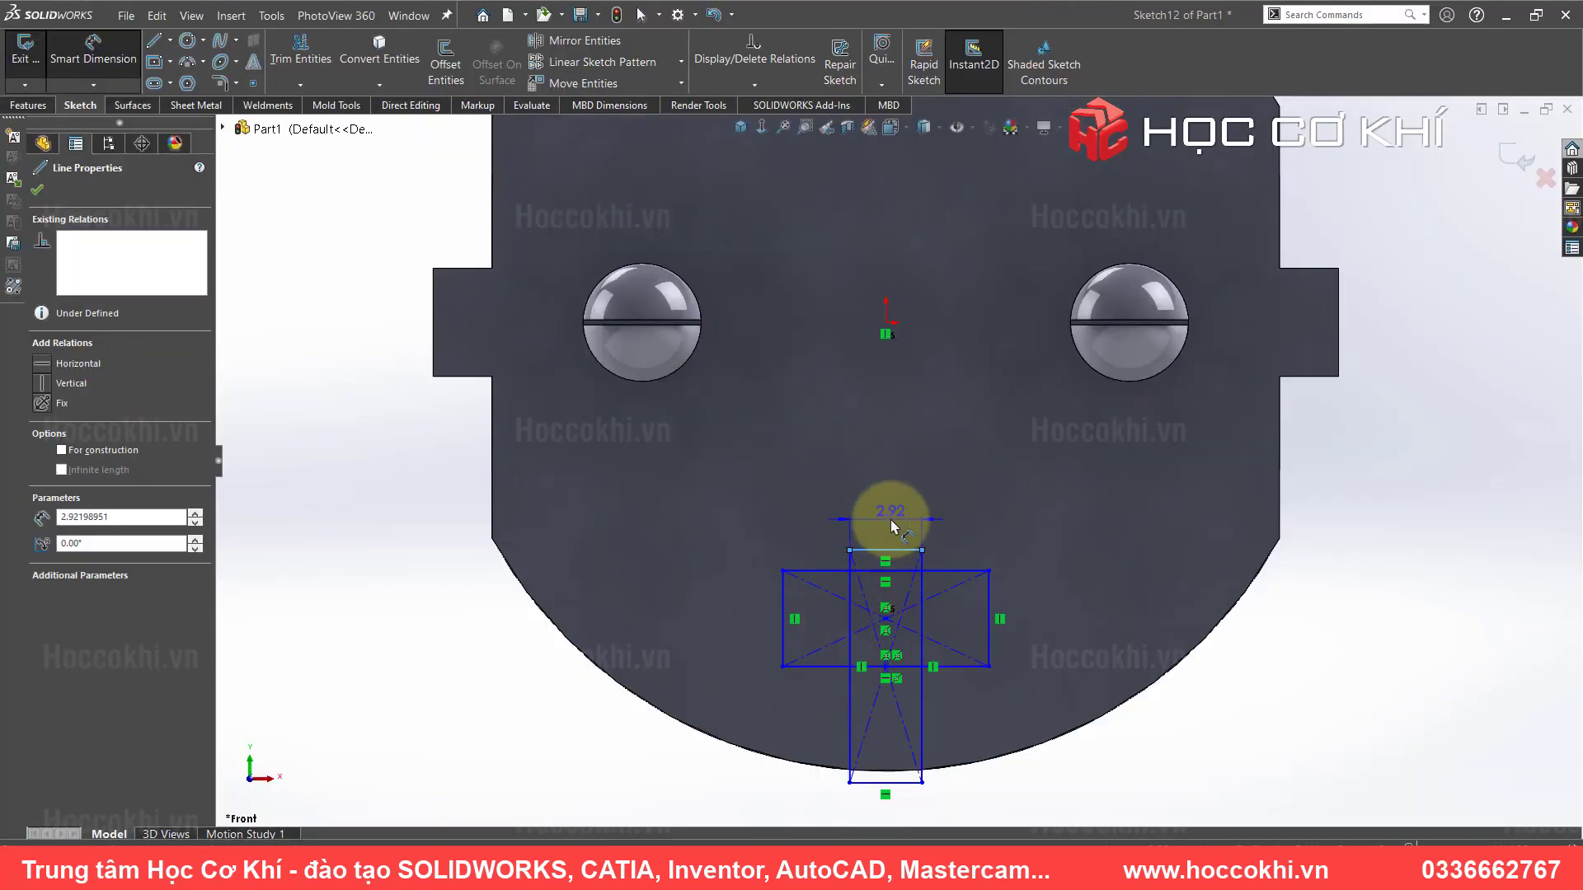
left_click(890, 519)
key("Return")
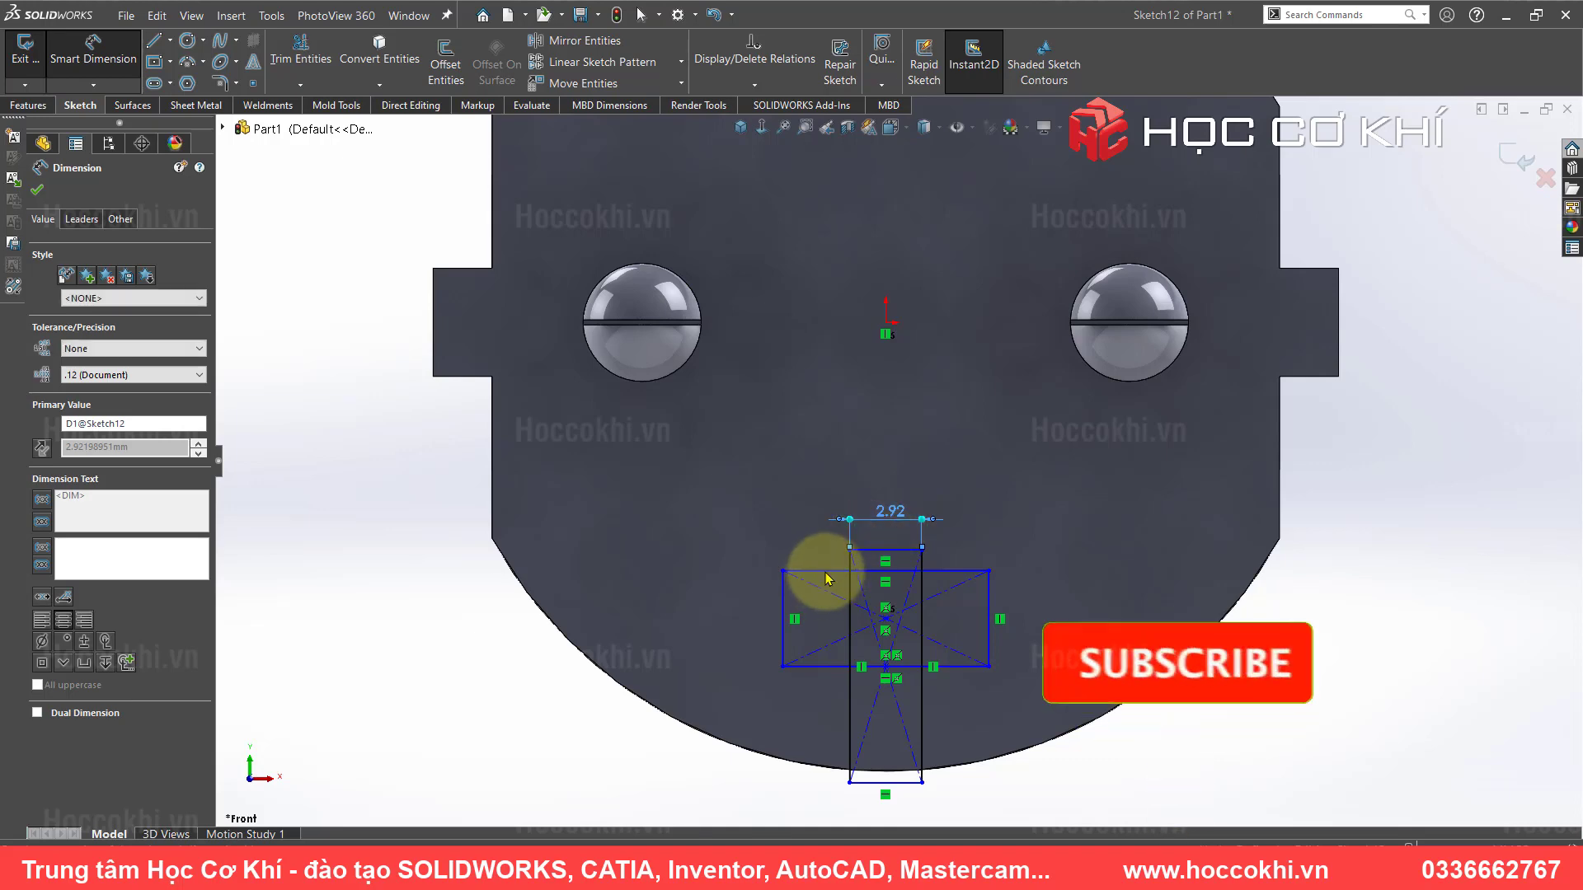
left_click(822, 571)
left_click(843, 491)
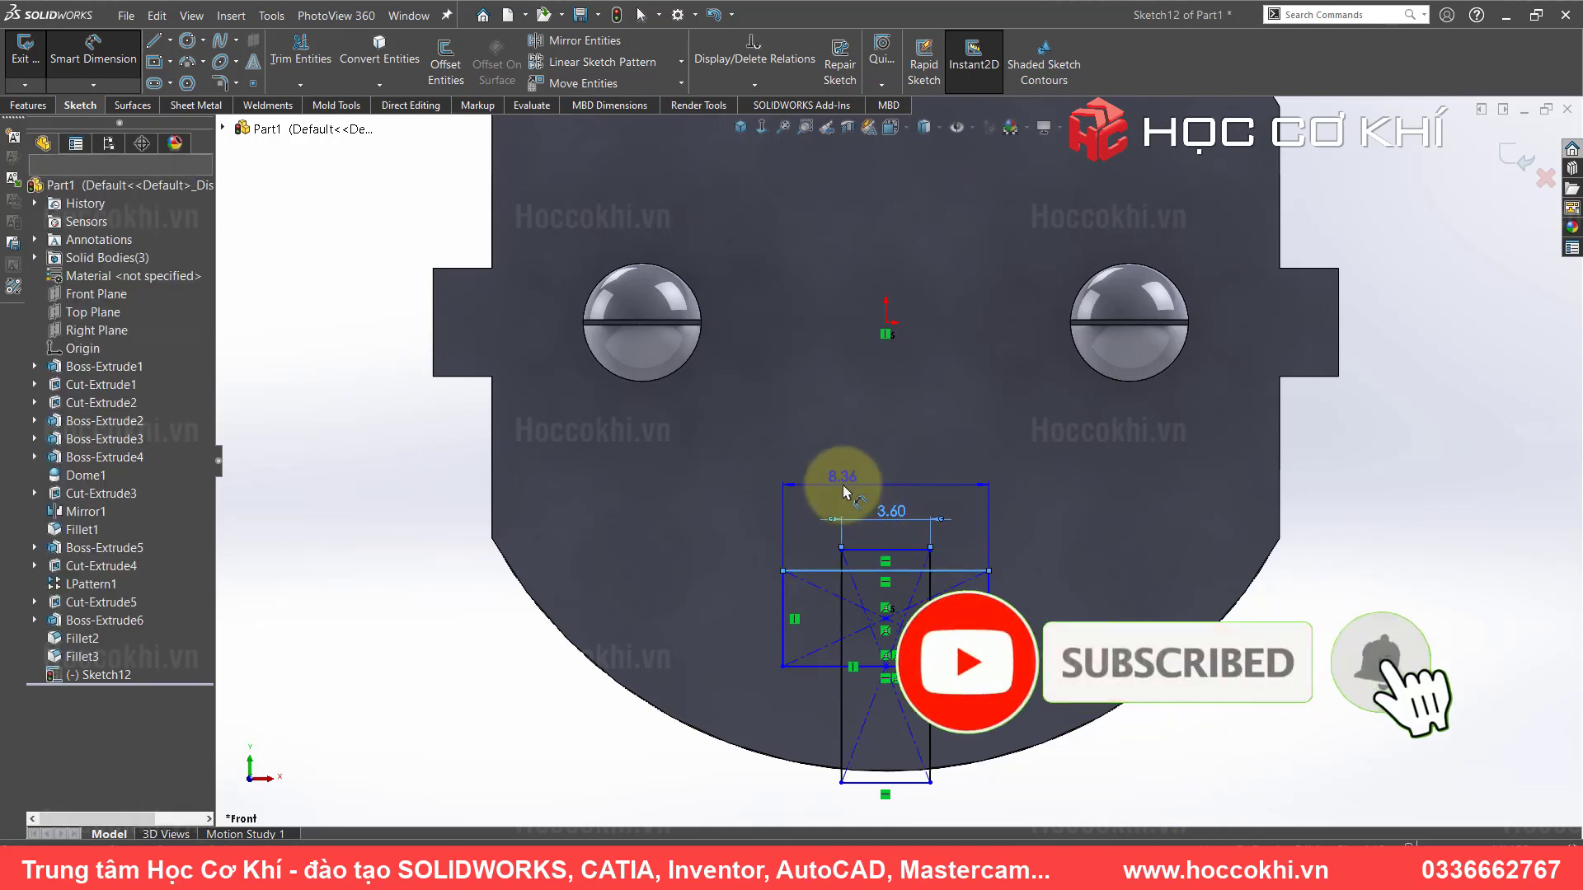
type("6")
key("Return")
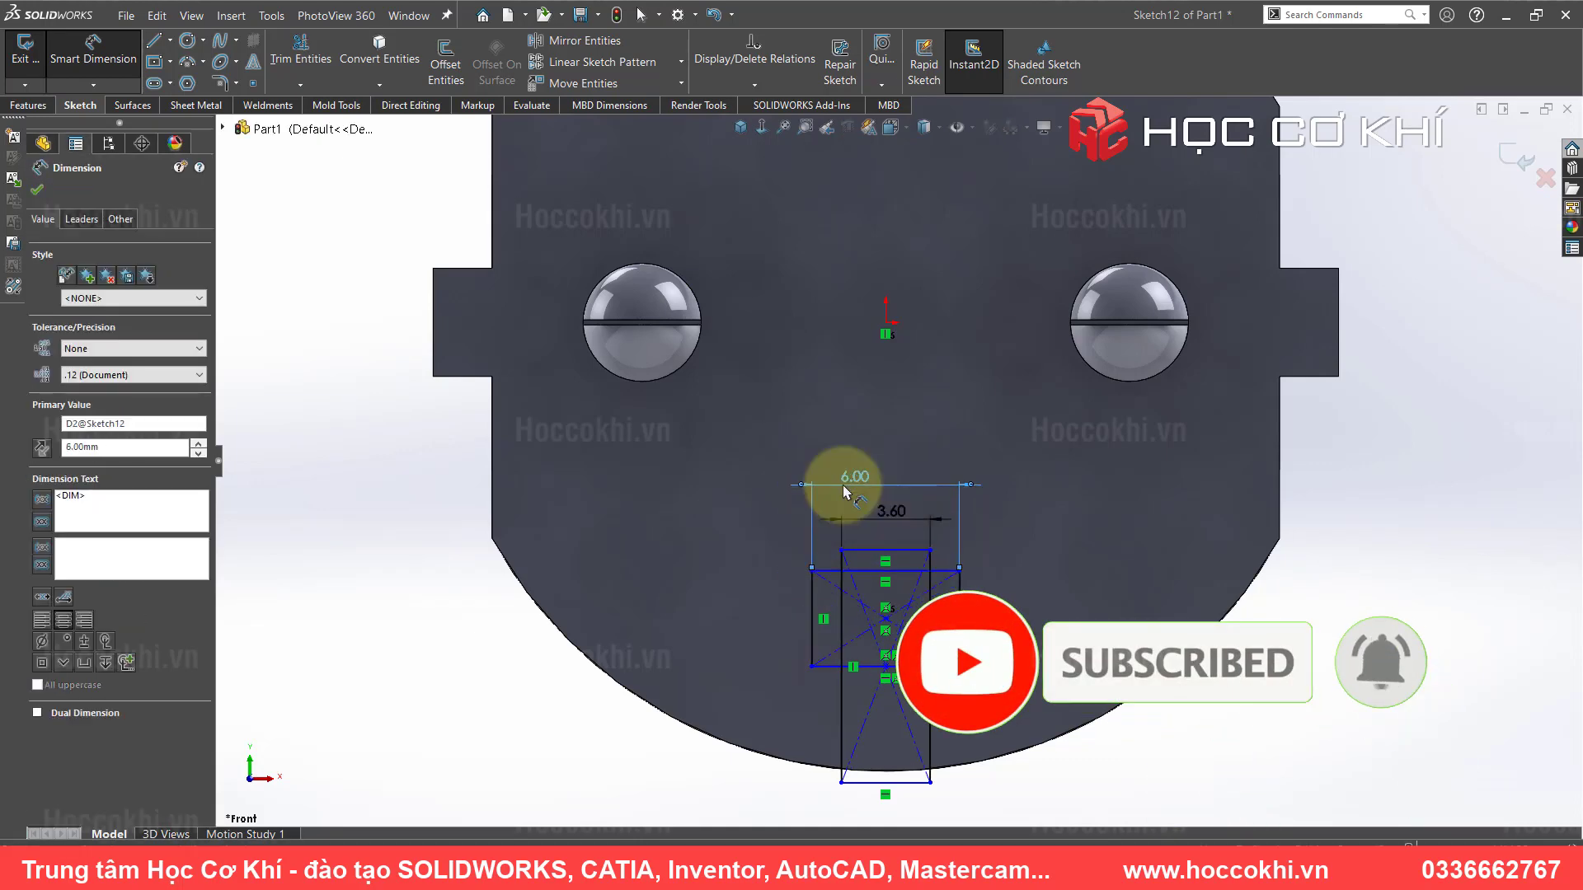
- Set the lower rectangle's height to 2.95, checking against the reference drawing
key("alt+Tab")
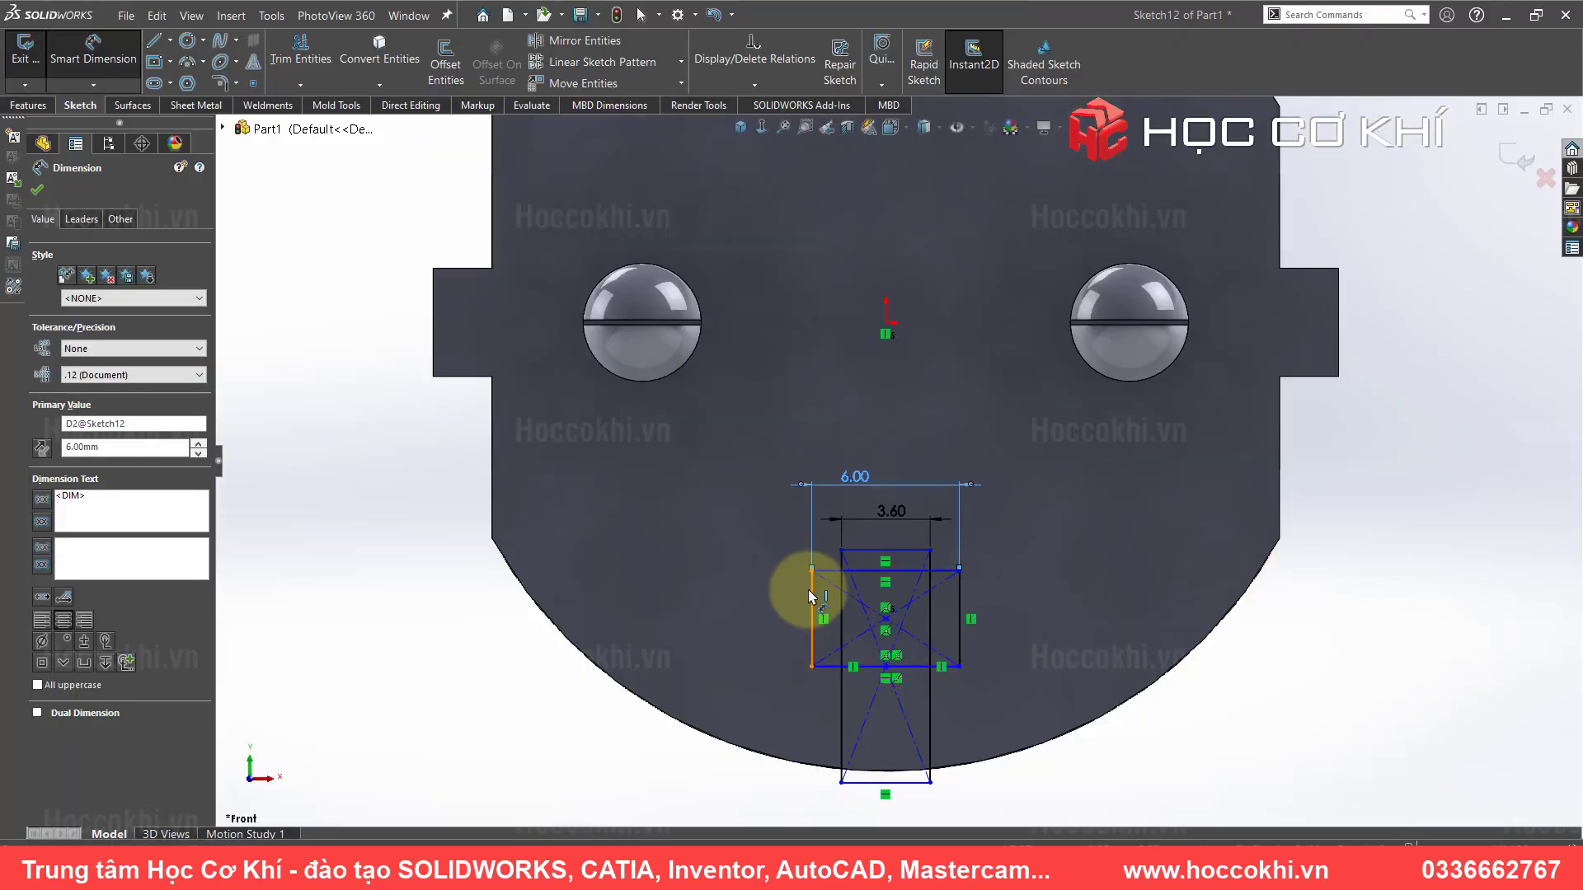
left_click(810, 595)
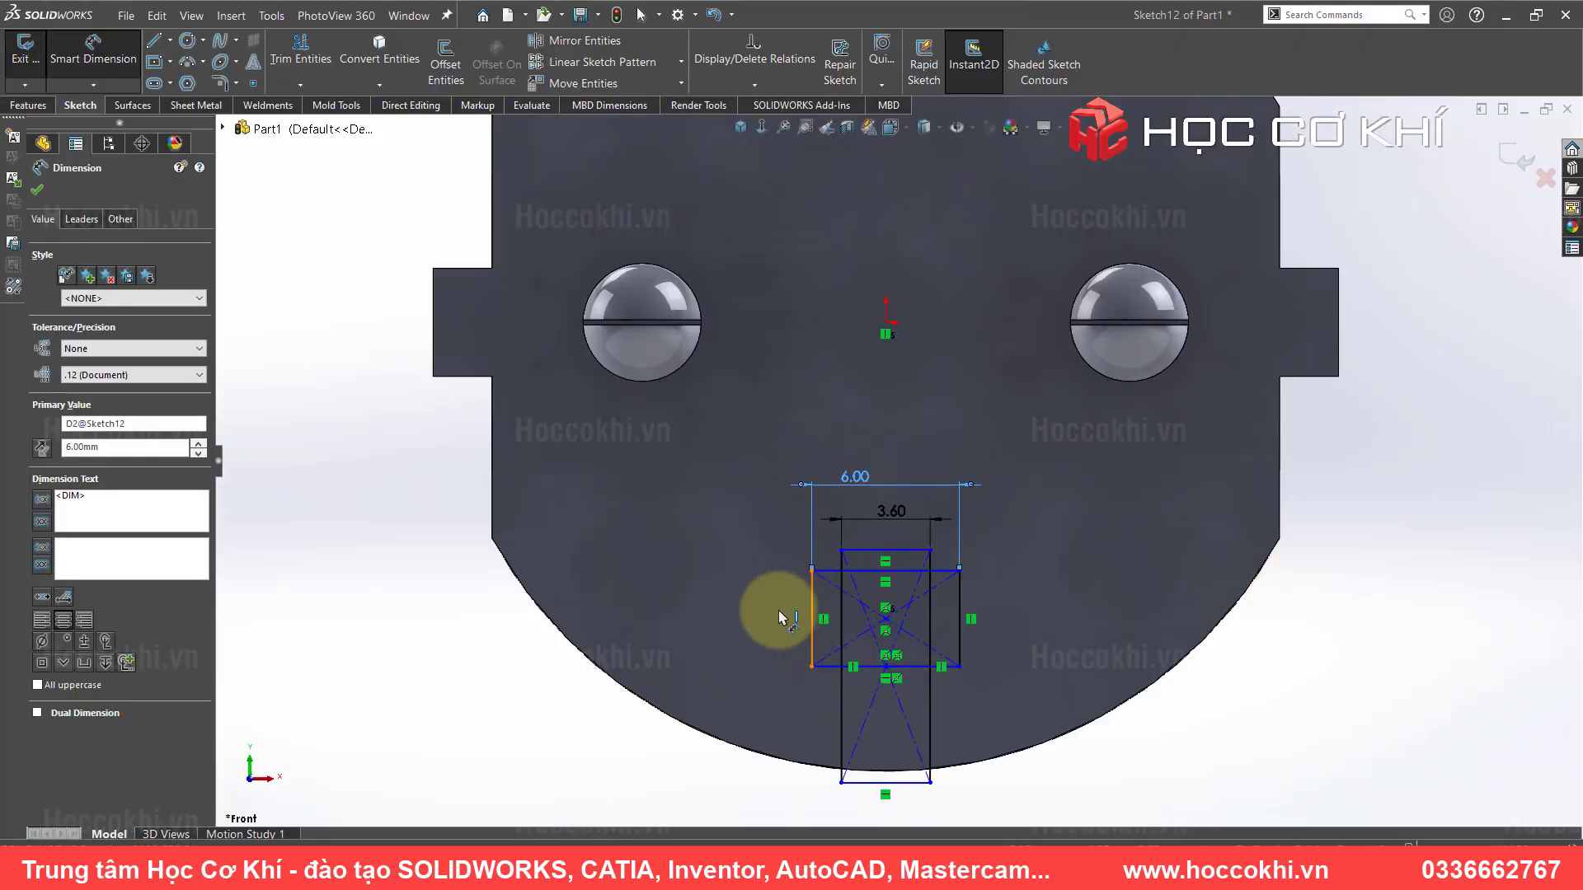
left_click(775, 618)
type("2.95")
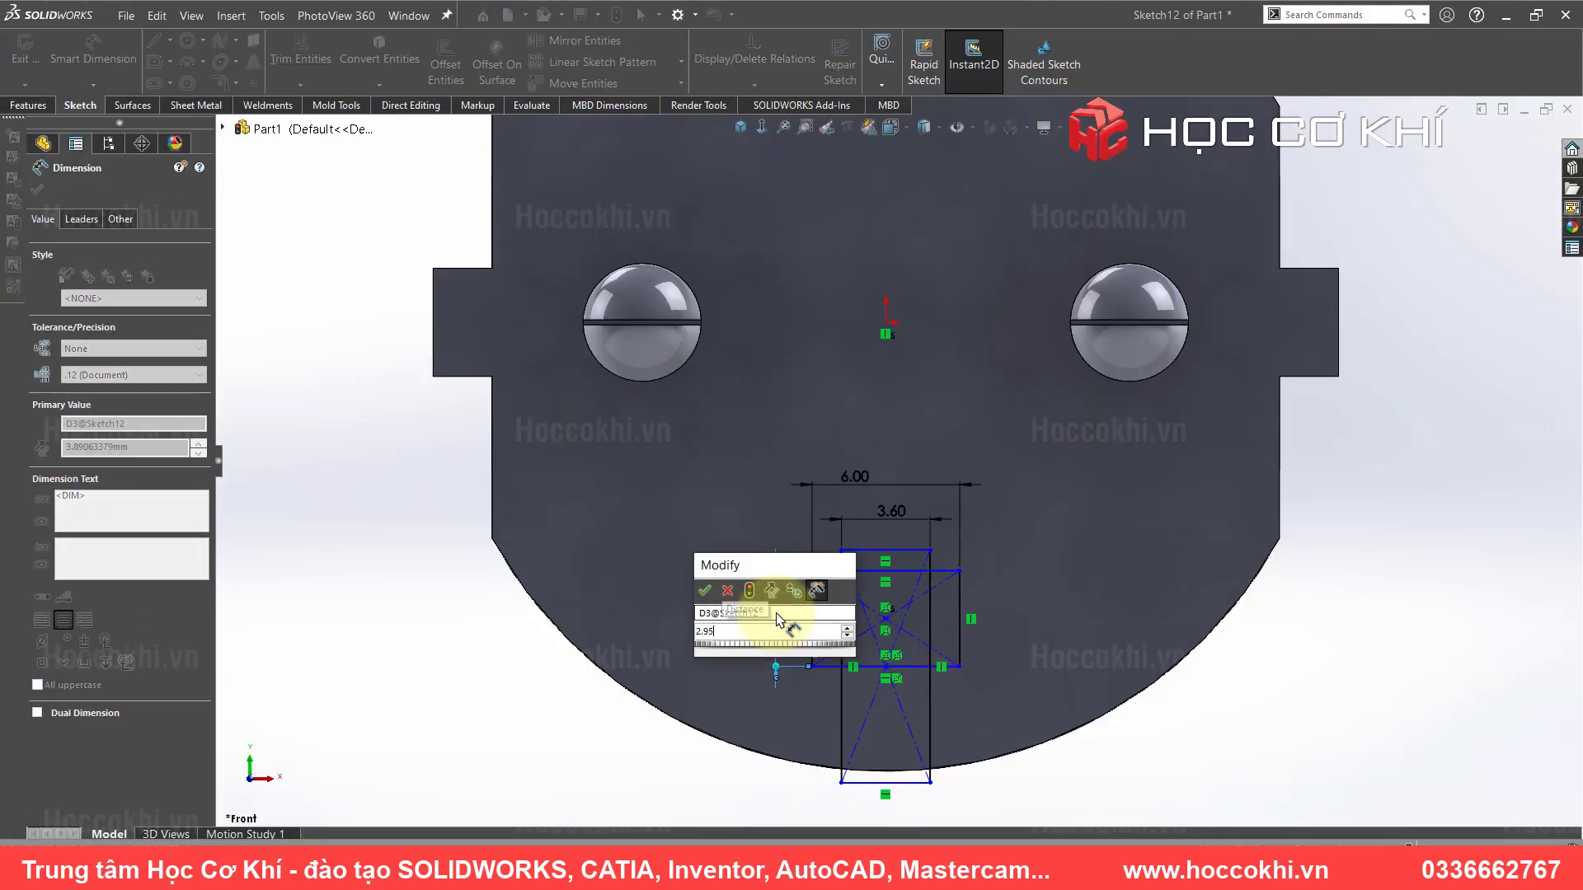
key("Return")
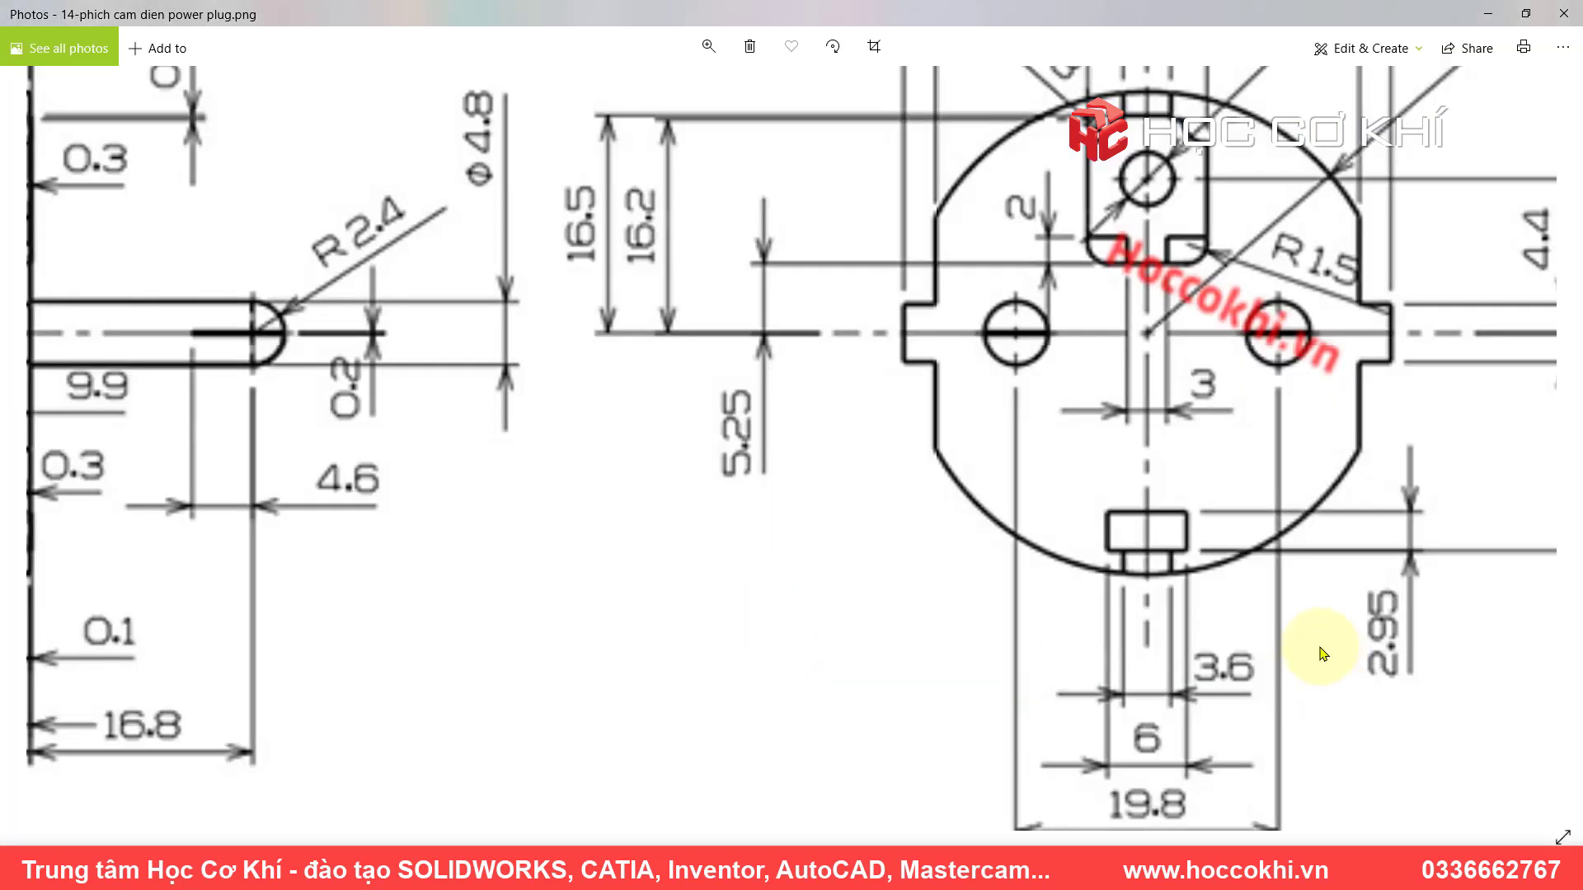
left_click_drag(1138, 576, 837, 601)
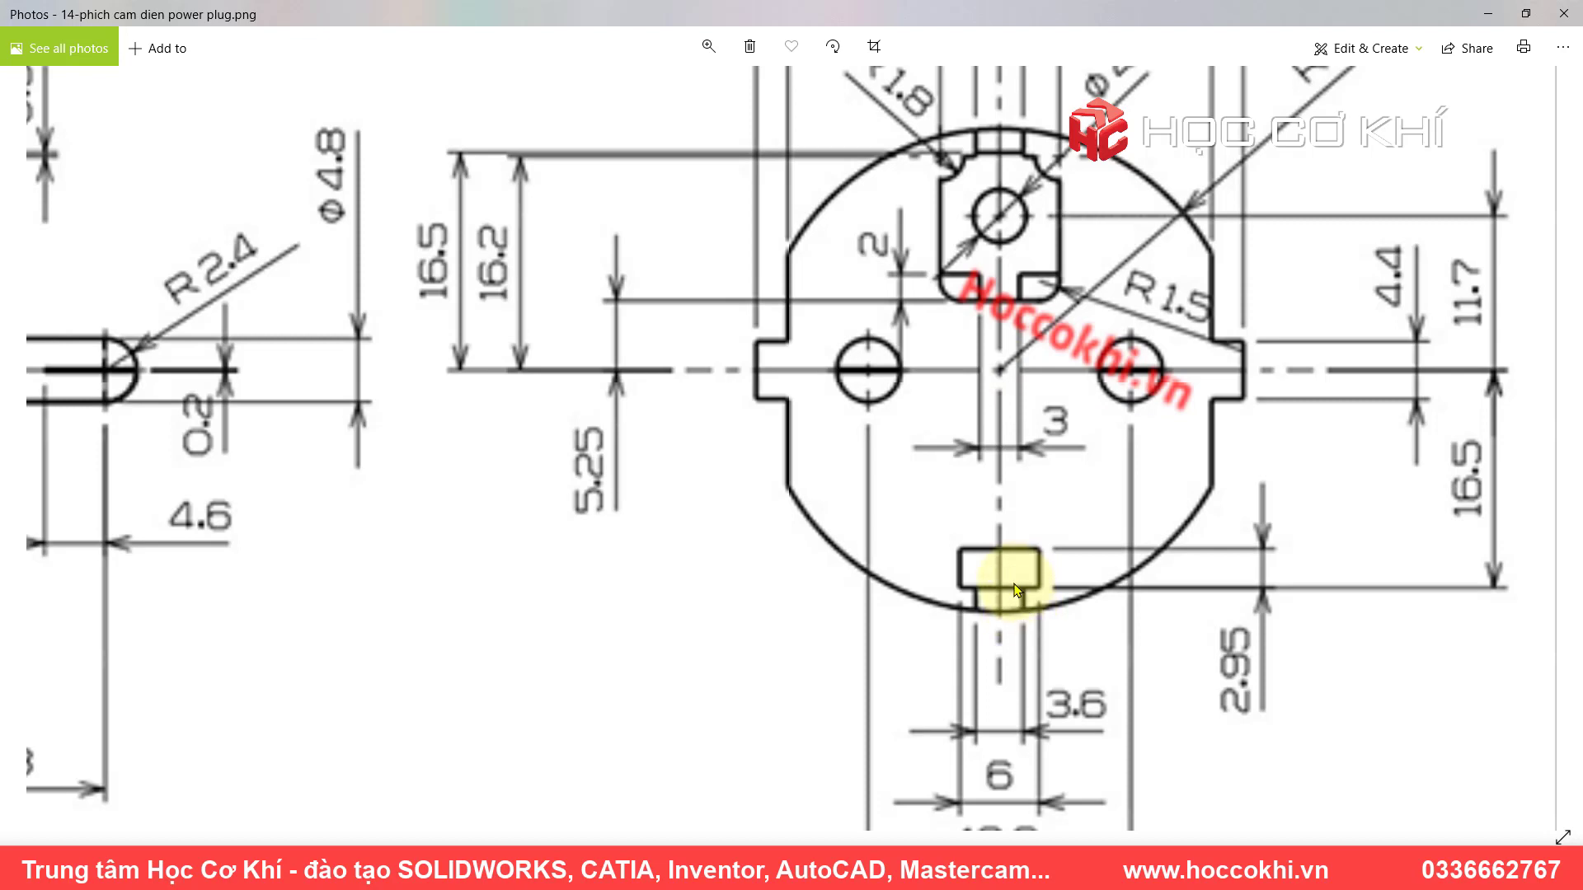
key("alt+Tab")
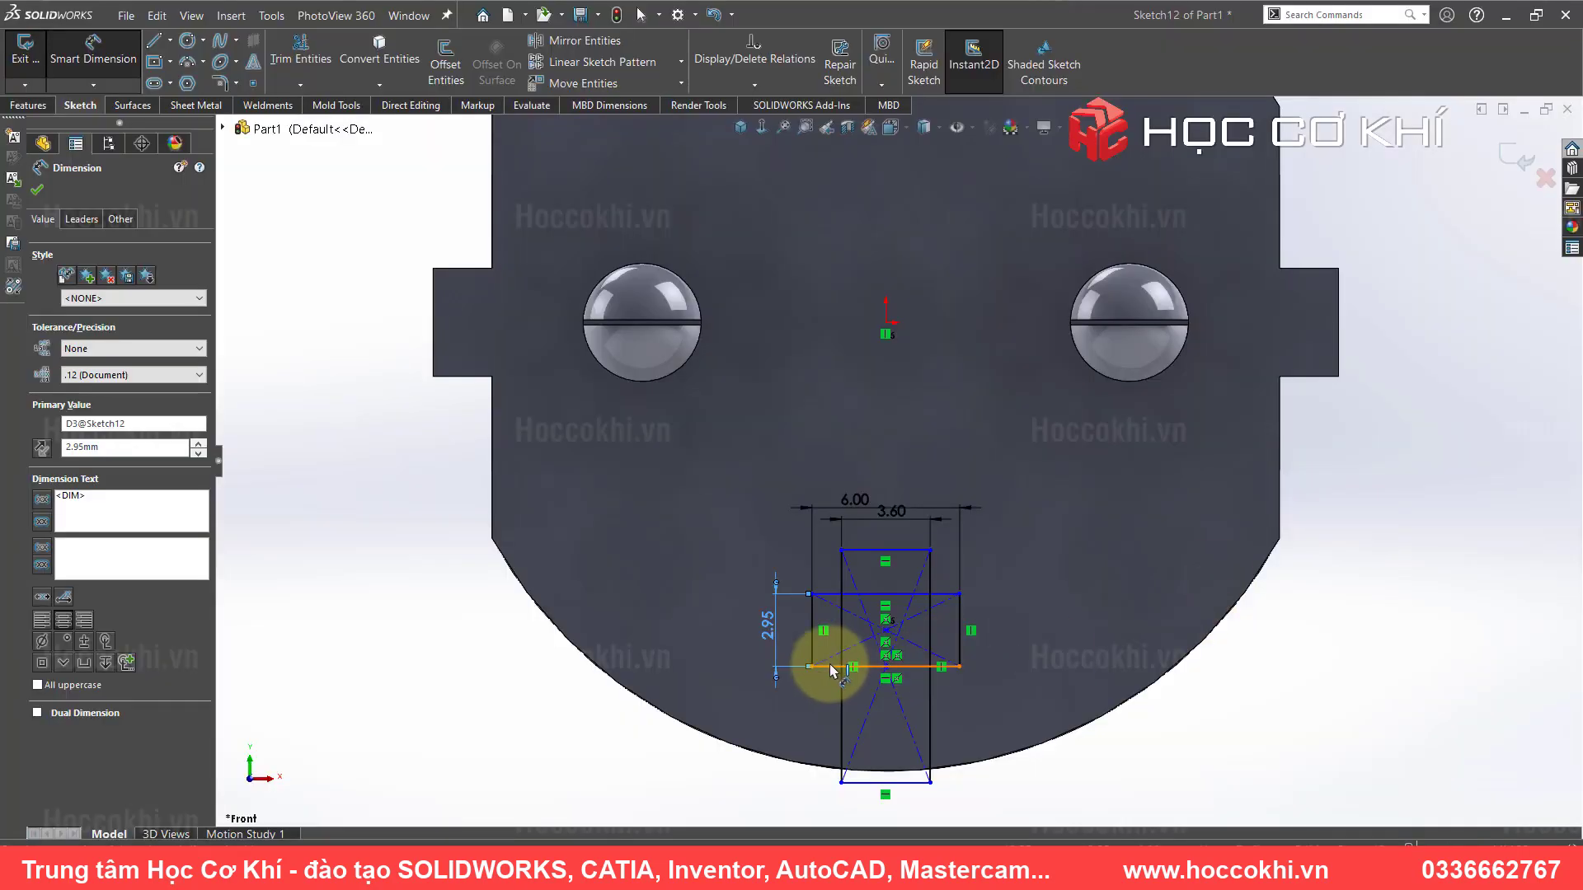
- Dimension the rectangle's bottom line 16.5 below the origin
left_click(832, 666)
left_click(886, 323)
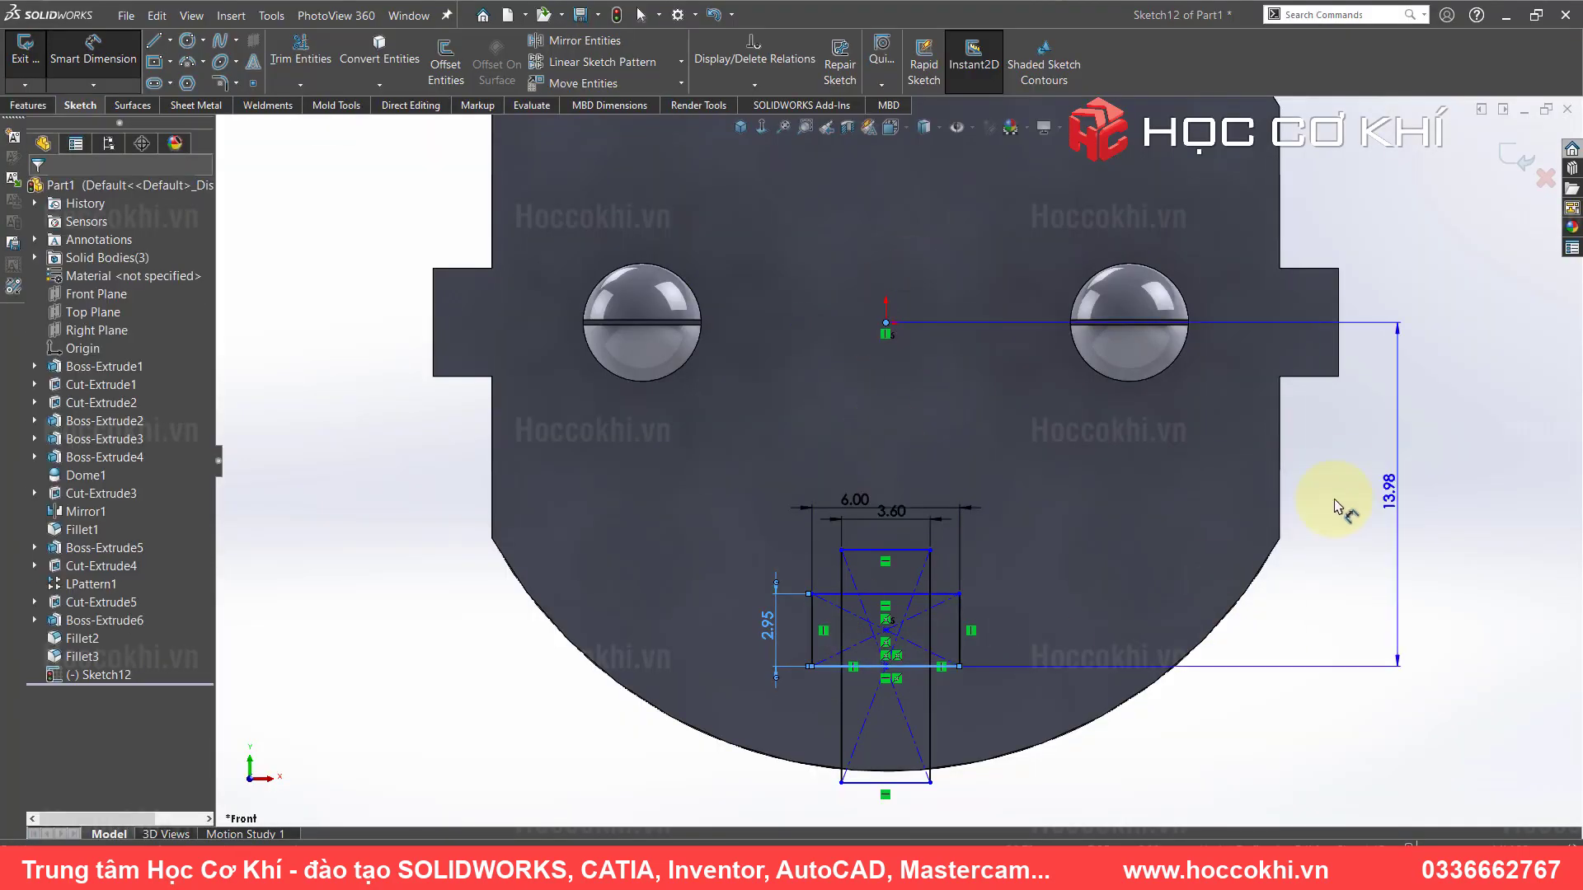
left_click(1050, 500)
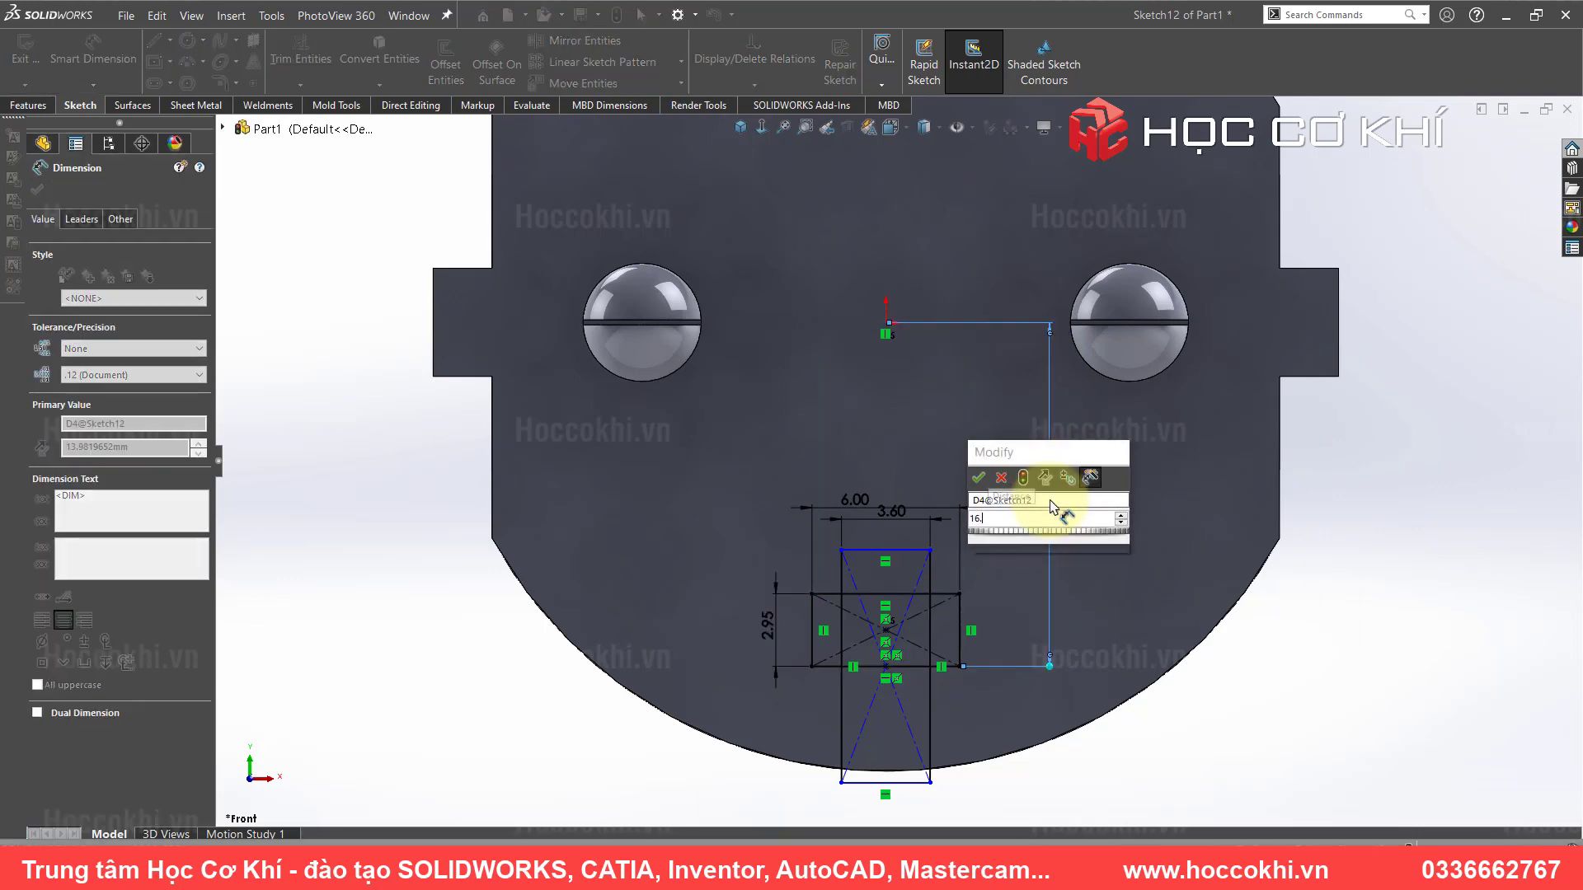
type("16.5")
key("Return")
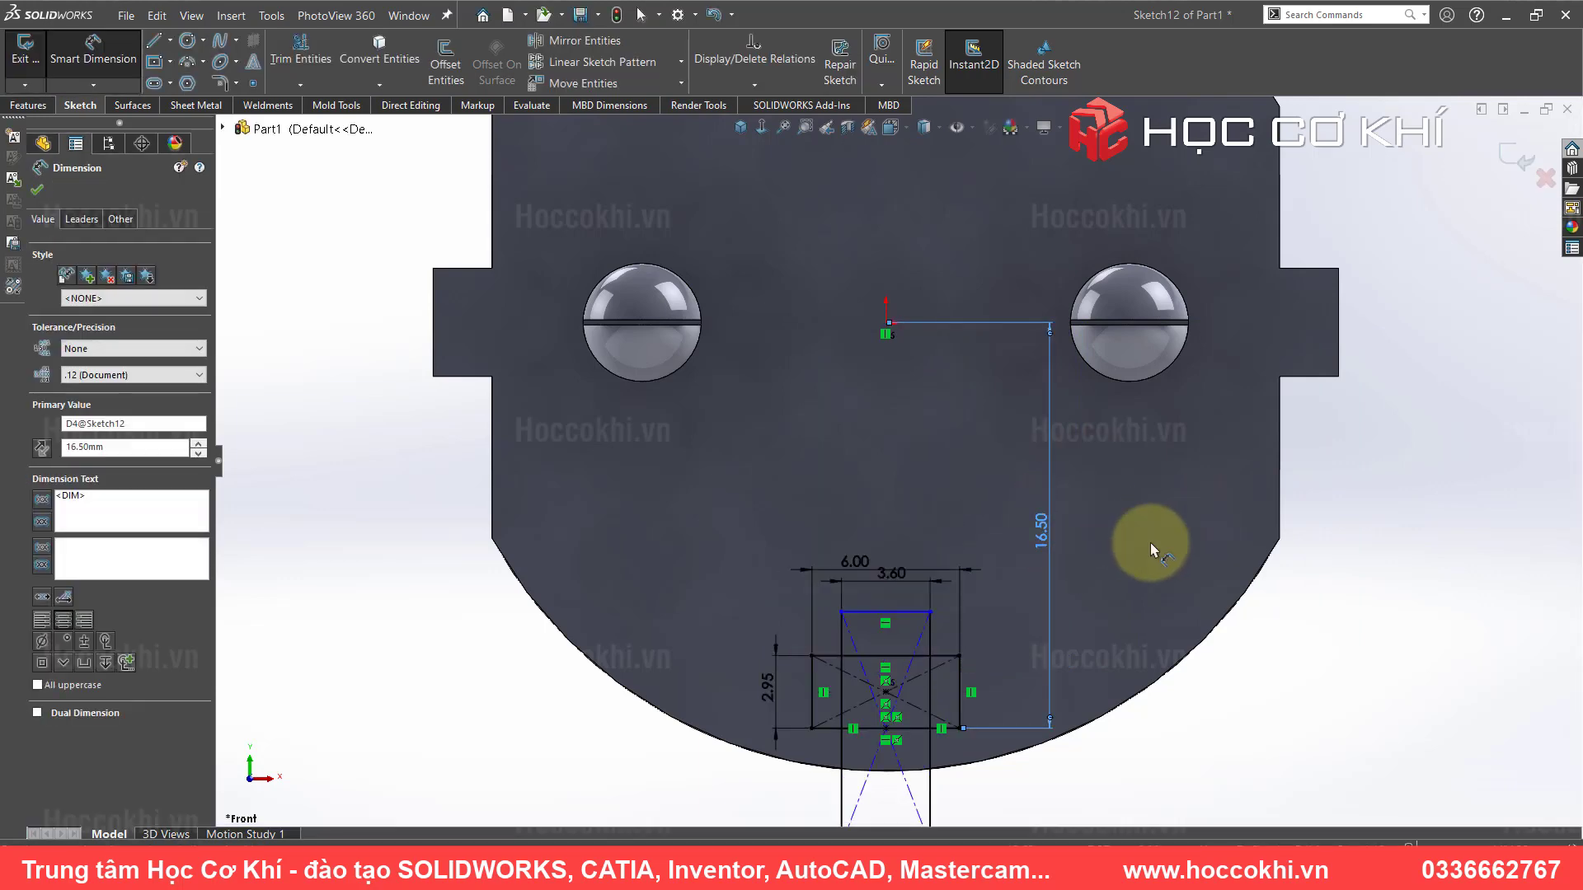
scroll(927, 748, "up", 2)
scroll(927, 747, "down", 1)
key("Escape")
scroll(876, 654, "down", 2)
scroll(883, 548, "down", 2)
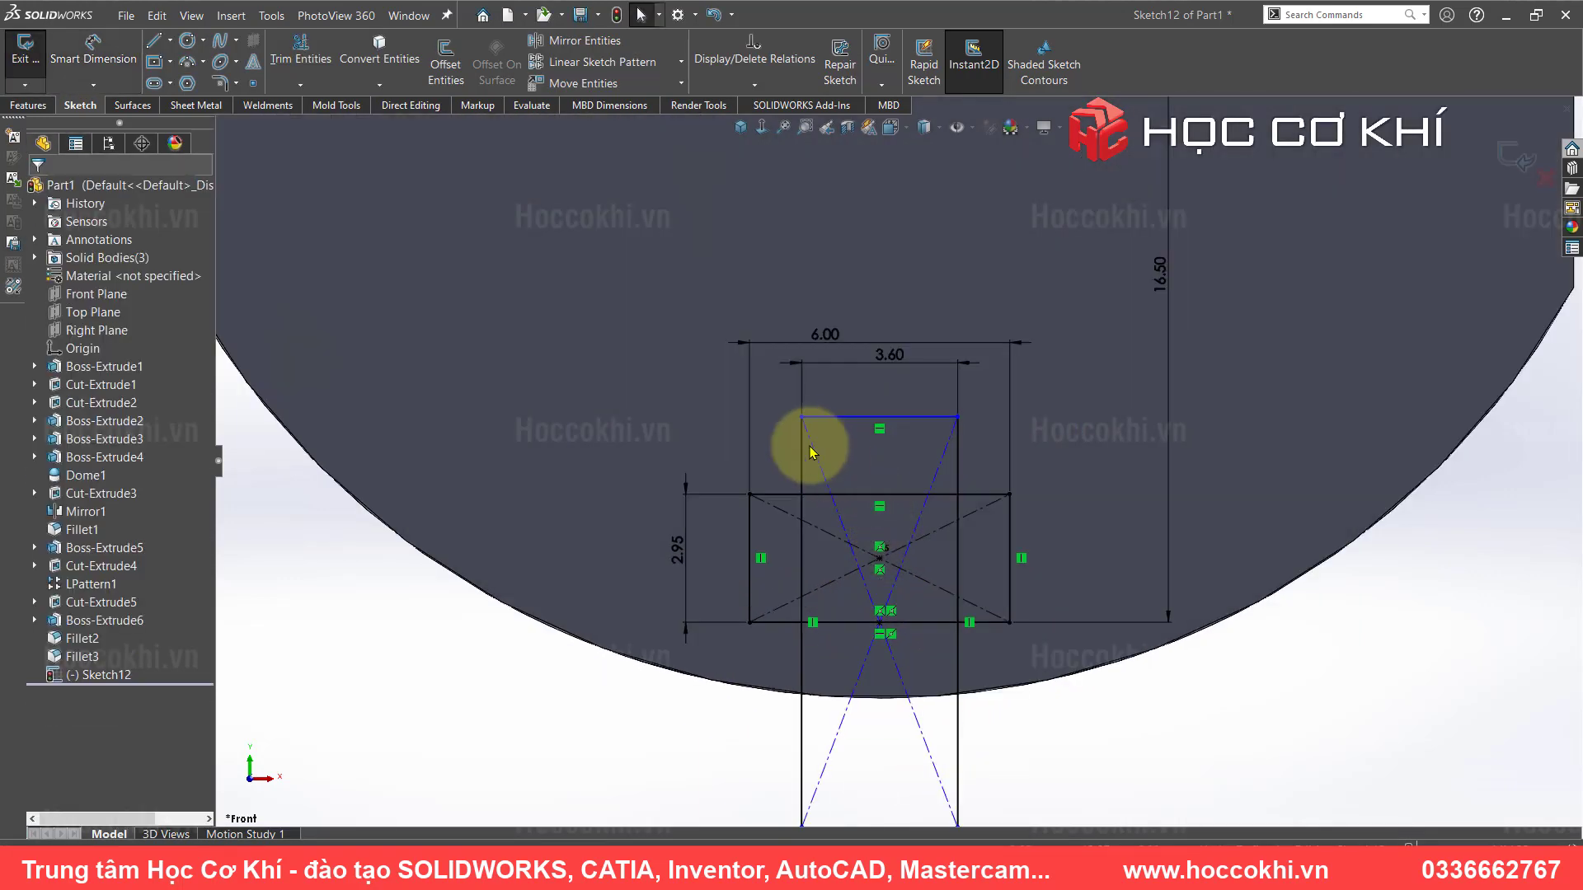
- Drag the blue rectangle's top corner lower and dismiss the point properties
left_click_drag(801, 419, 800, 550)
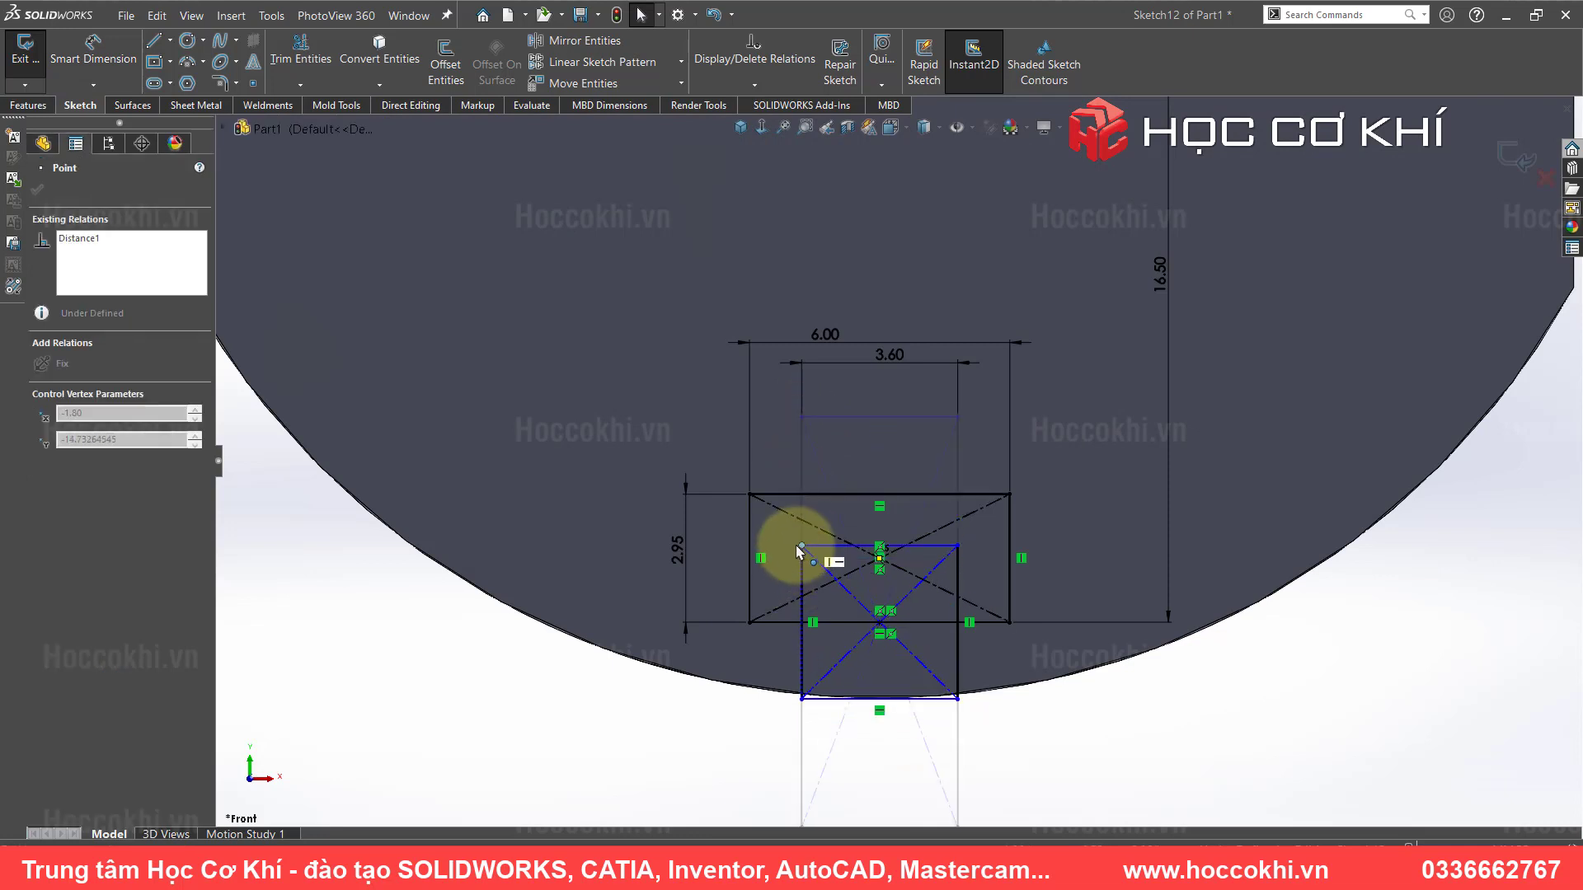
scroll(928, 700, "down", 2)
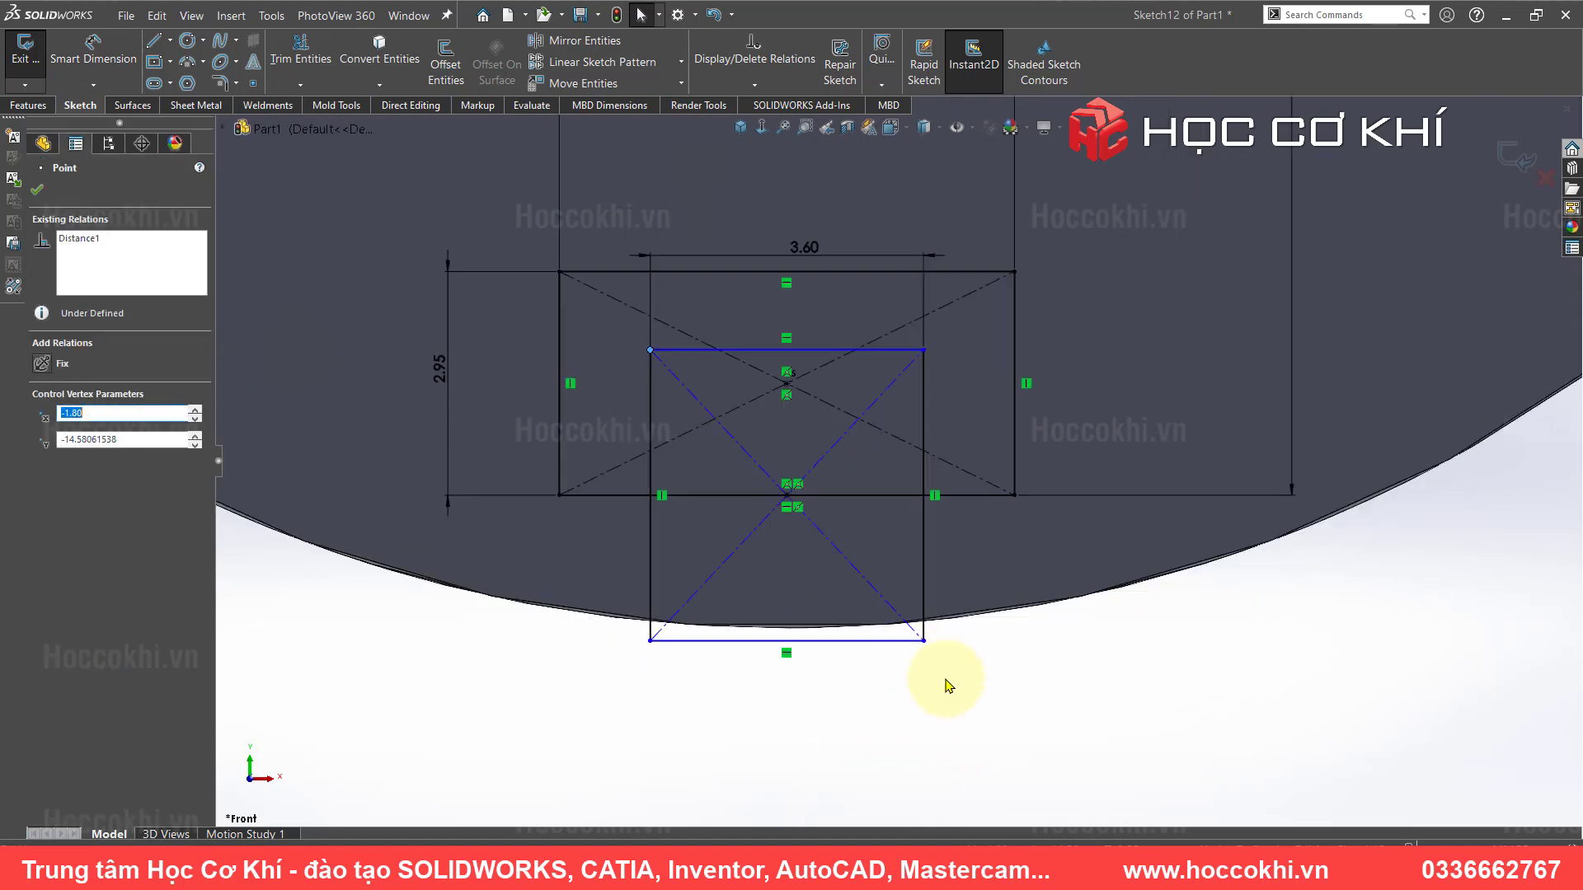
key("Escape")
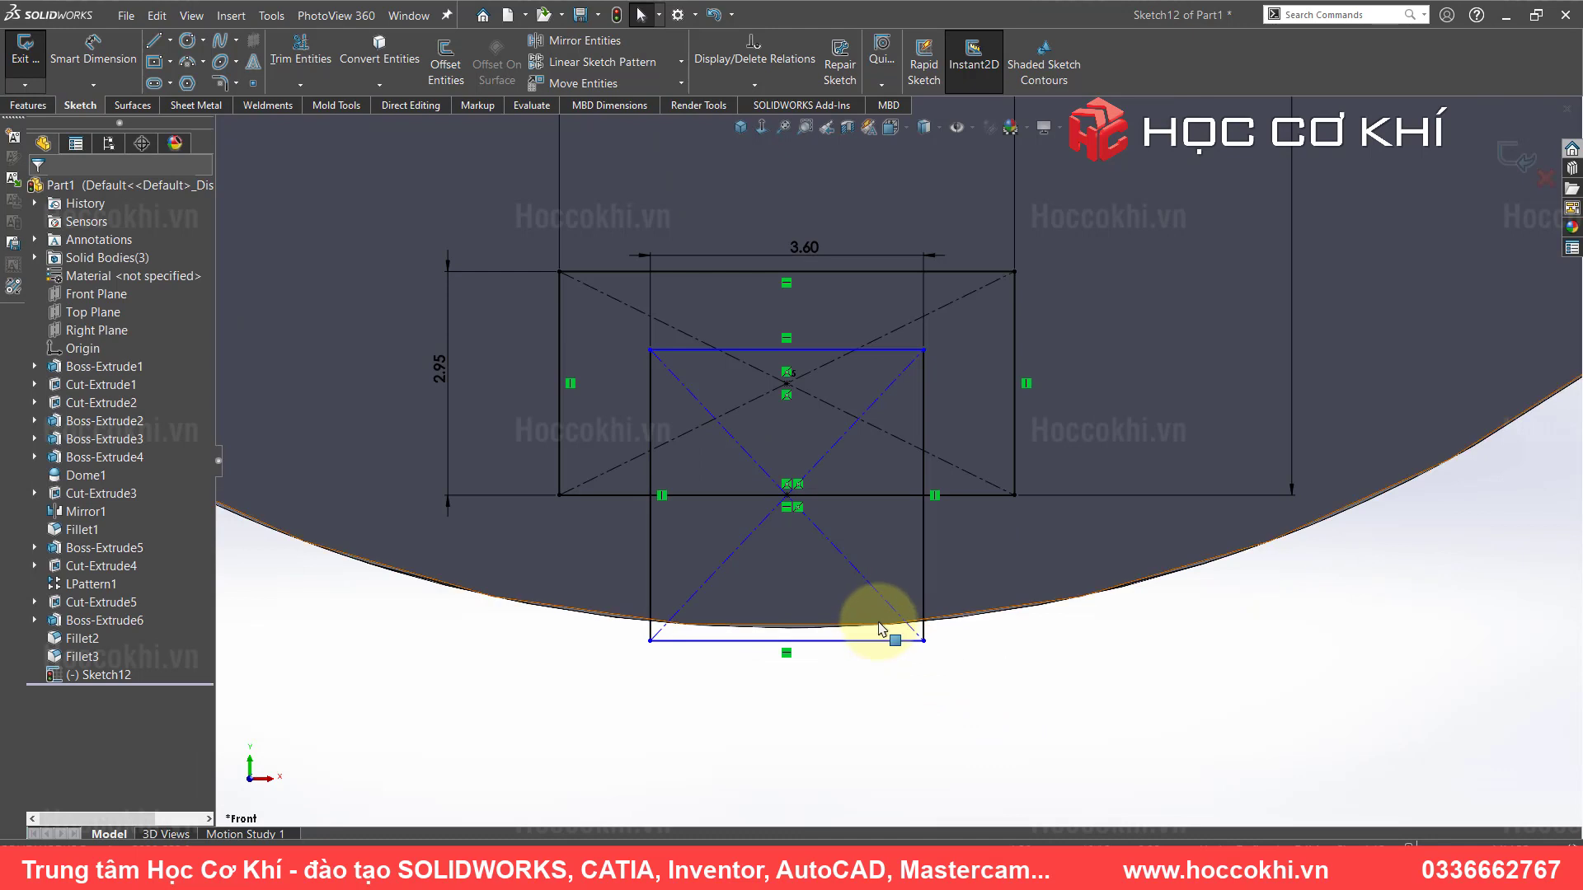
scroll(870, 495, "up", 5)
scroll(874, 330, "up", 3)
scroll(895, 231, "down", 2)
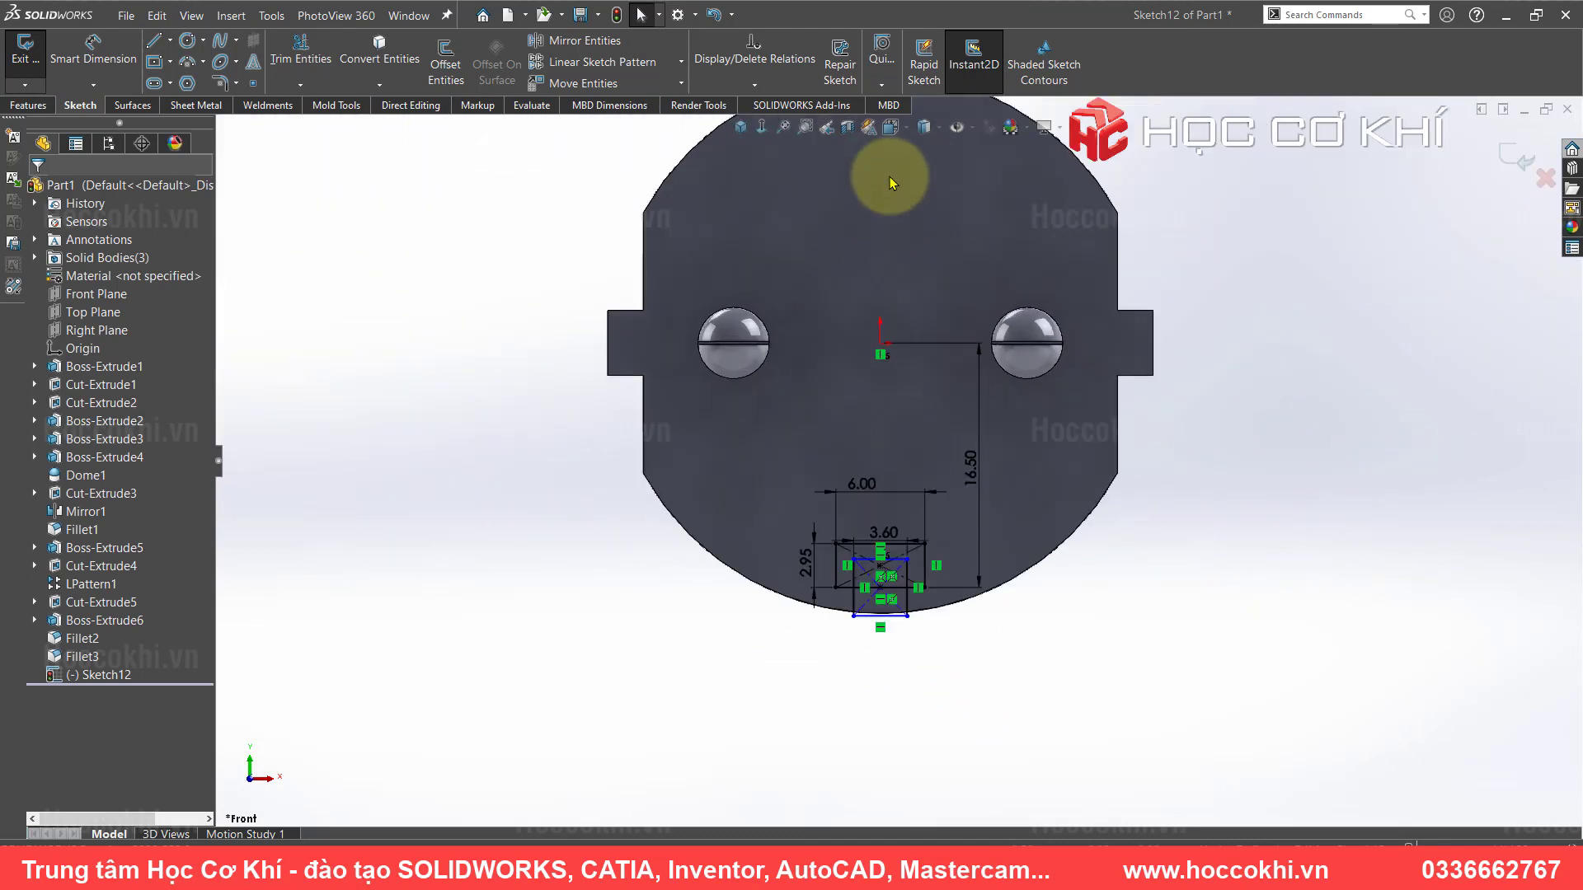
scroll(894, 194, "up", 2)
scroll(890, 210, "down", 1)
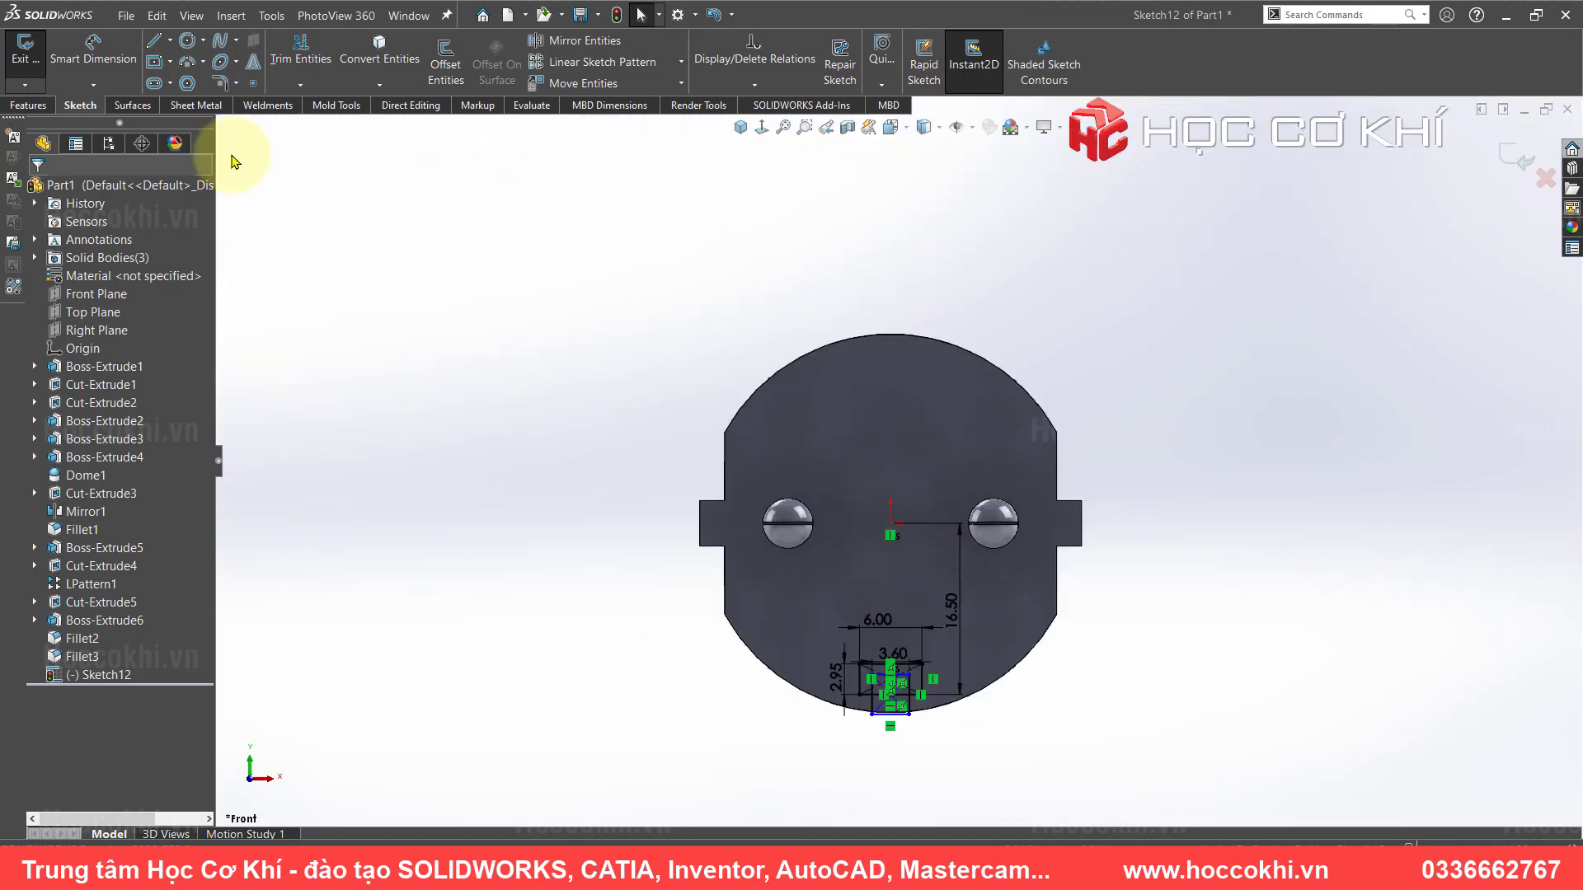
- Draw three stacked centre rectangles above the origin, each starting on the previous top-edge midpoint
left_click(161, 64)
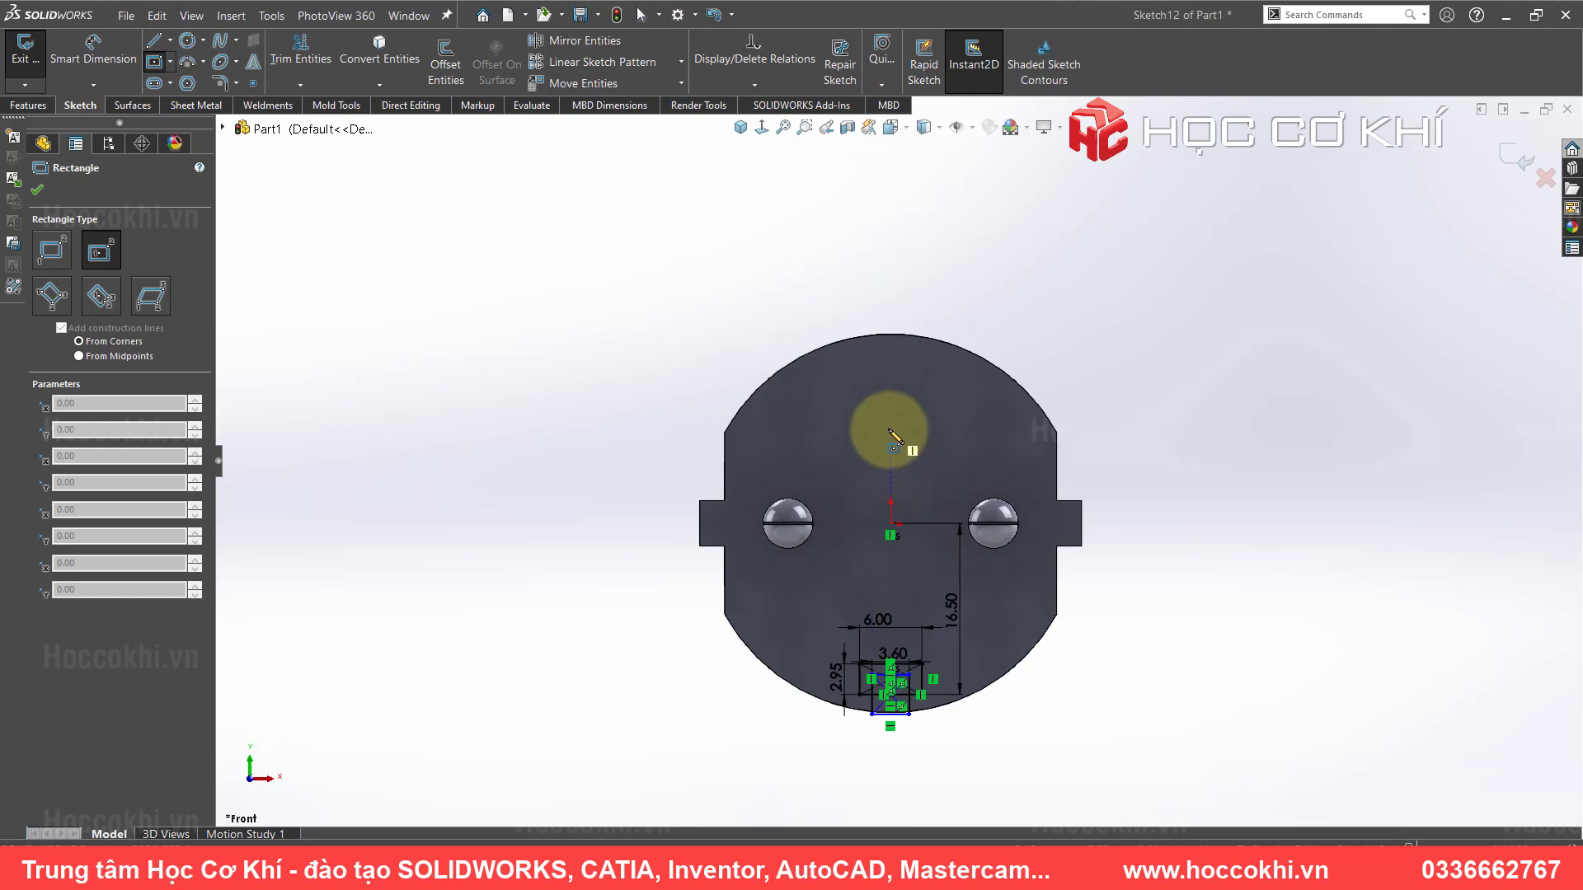
left_click(891, 416)
left_click(930, 364)
scroll(907, 396, "down", 4)
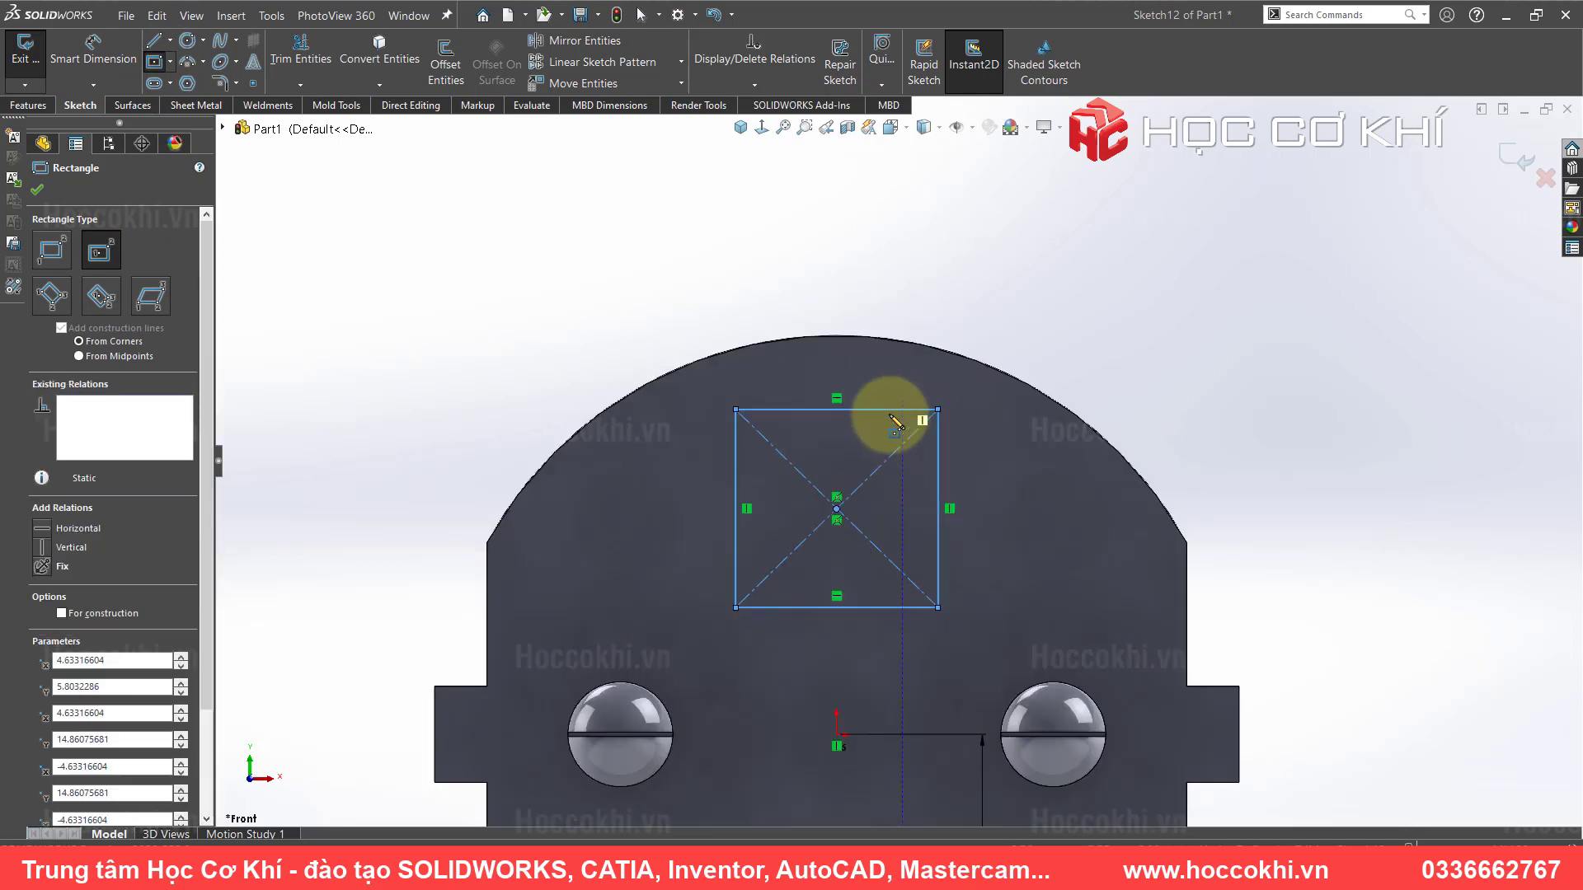
left_click(826, 413)
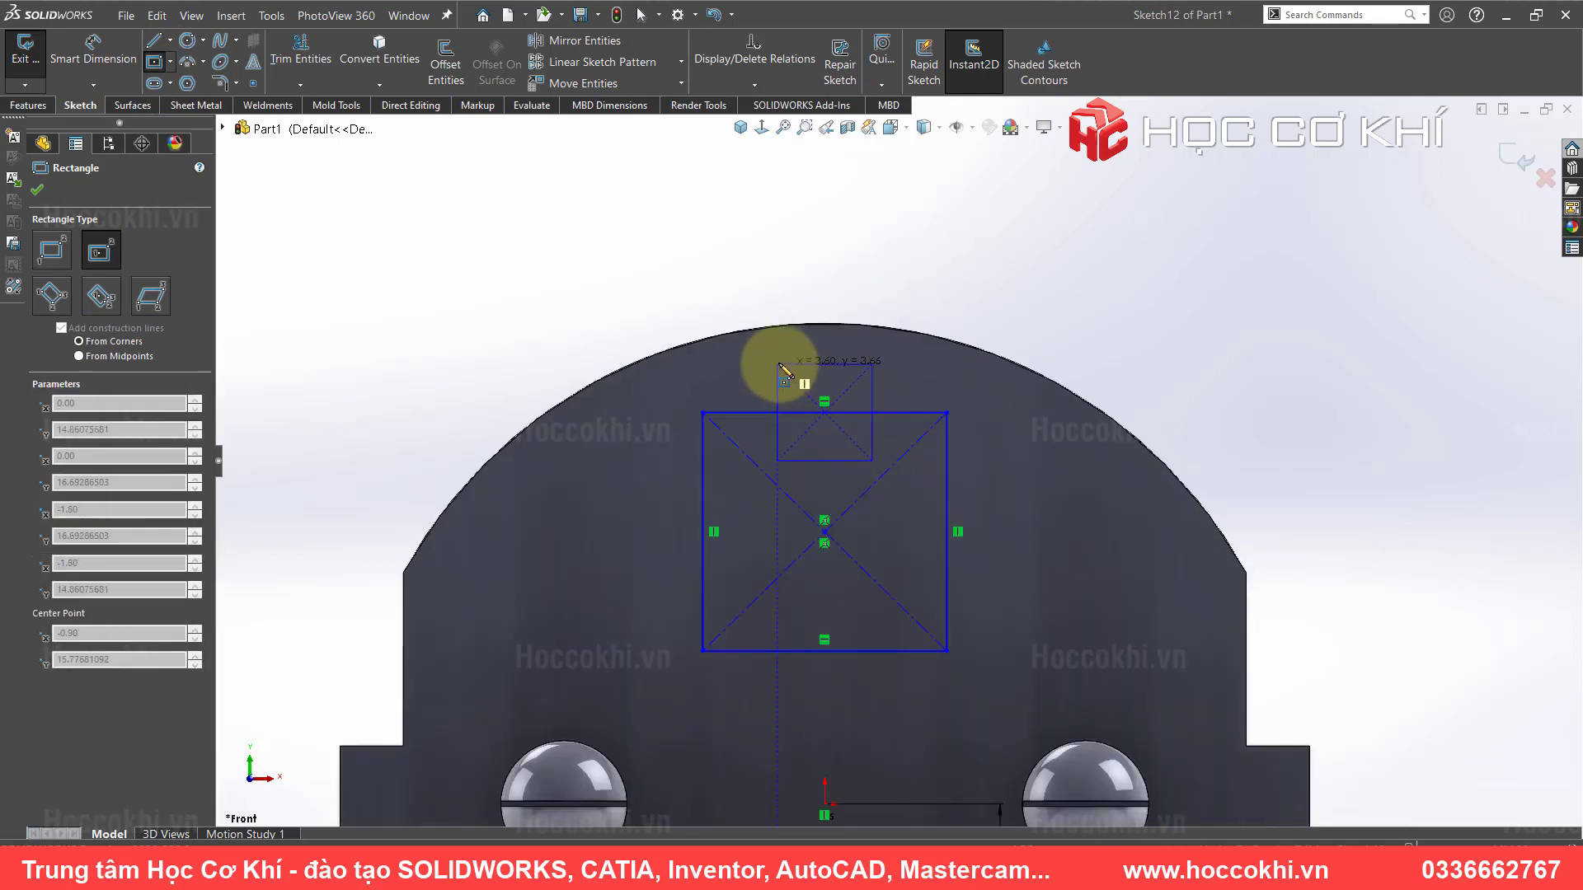
left_click(824, 364)
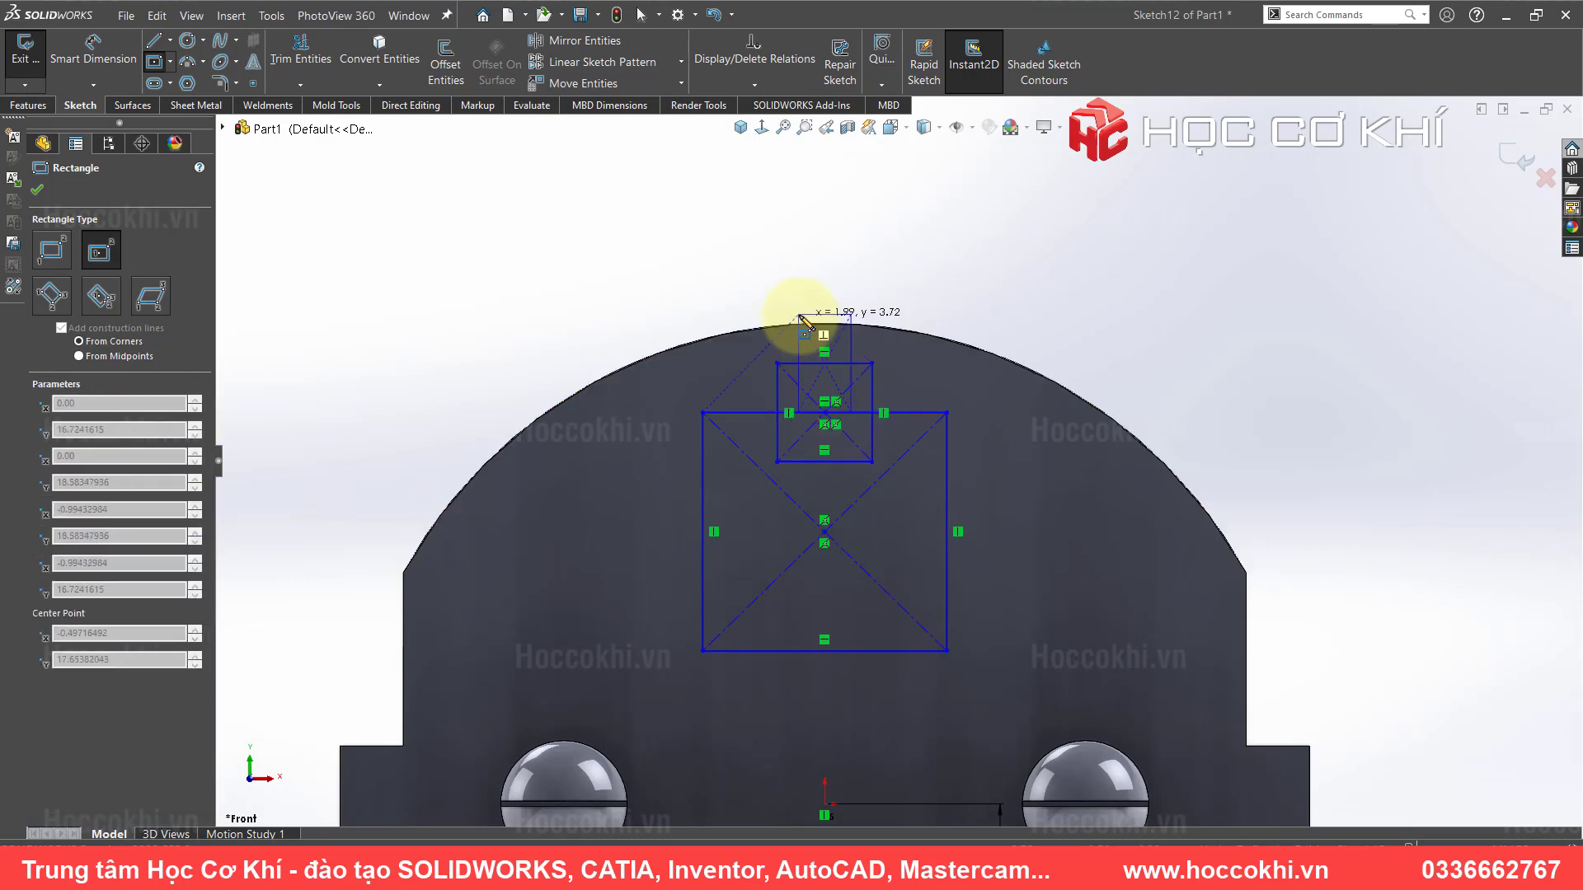
left_click(799, 315)
key("Escape")
scroll(828, 400, "down", 2)
scroll(833, 407, "down", 1)
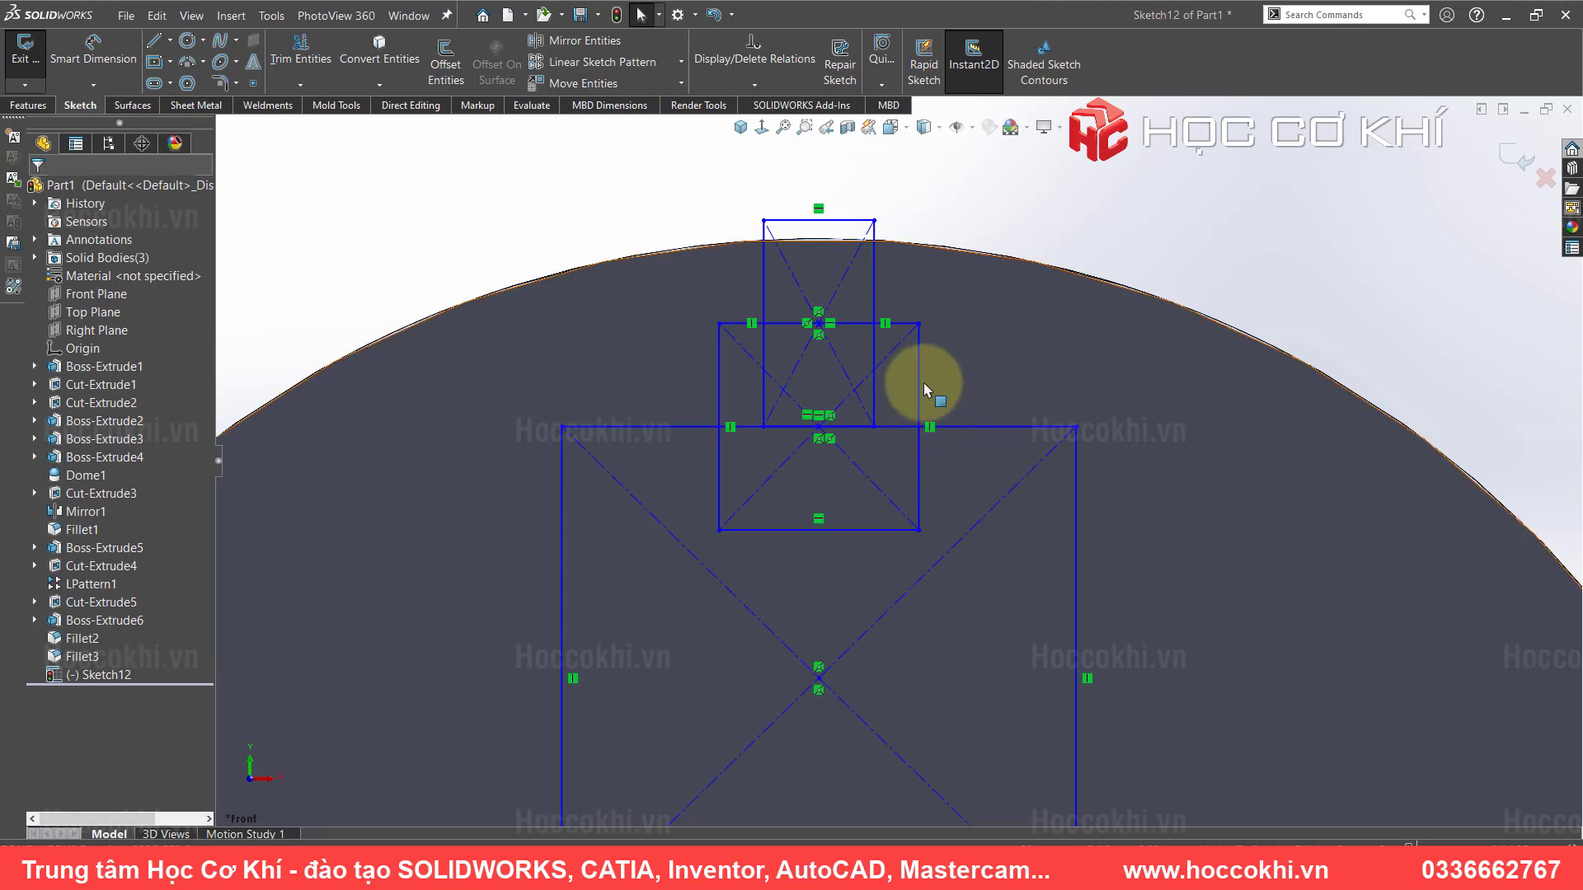
- Stretch the middle rectangle's top edge upward to make it taller
left_click_drag(919, 323, 918, 291)
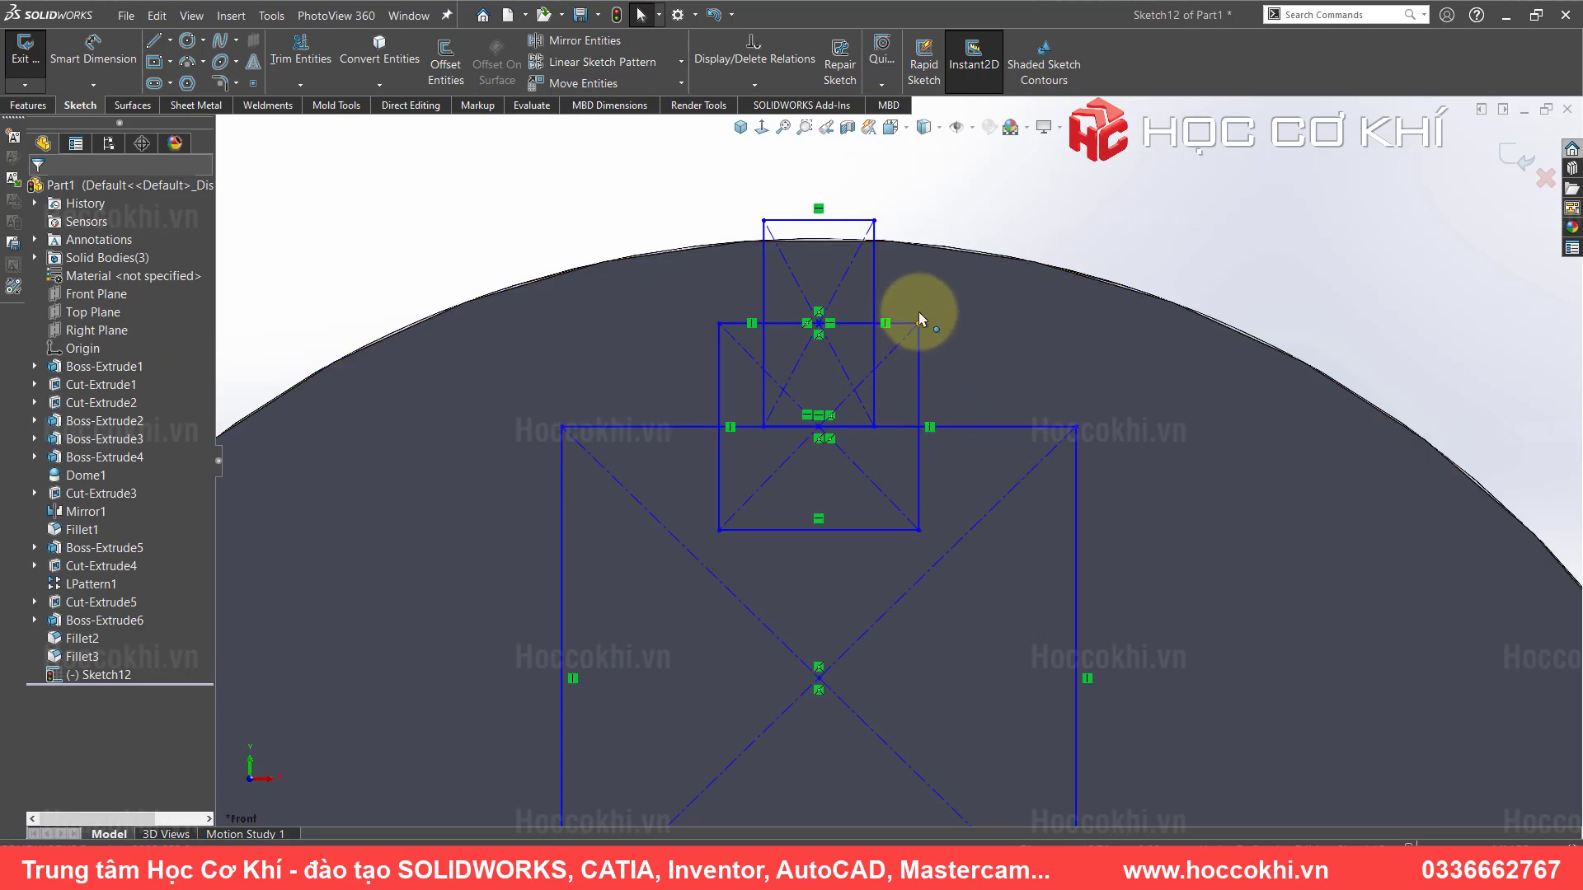
left_click(642, 216)
scroll(834, 671, "up", 3)
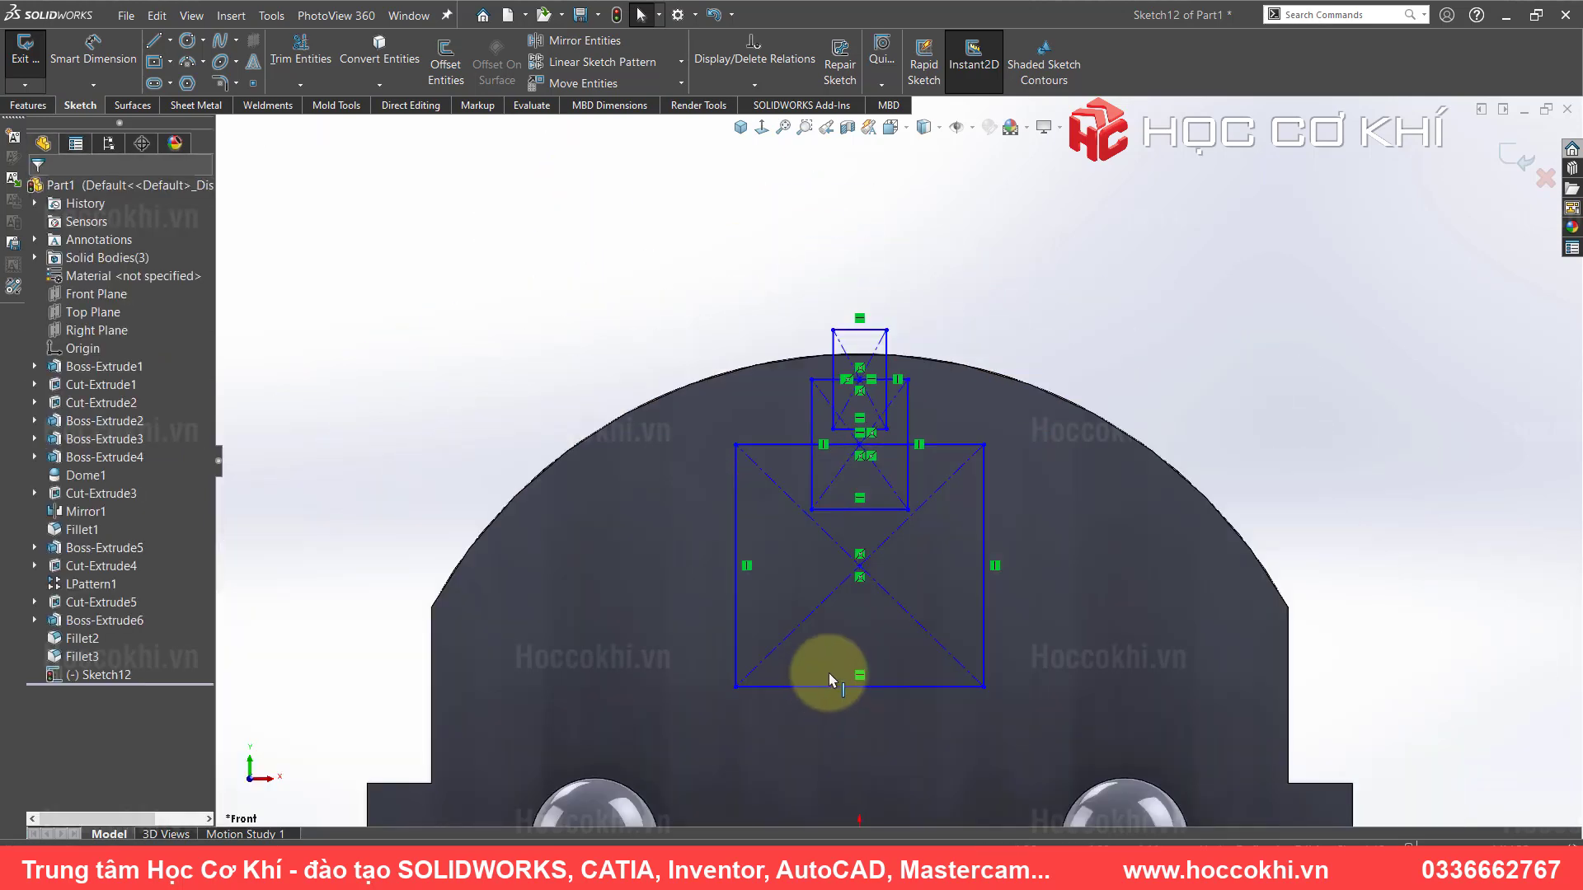
scroll(885, 701, "up", 3)
scroll(874, 663, "down", 1)
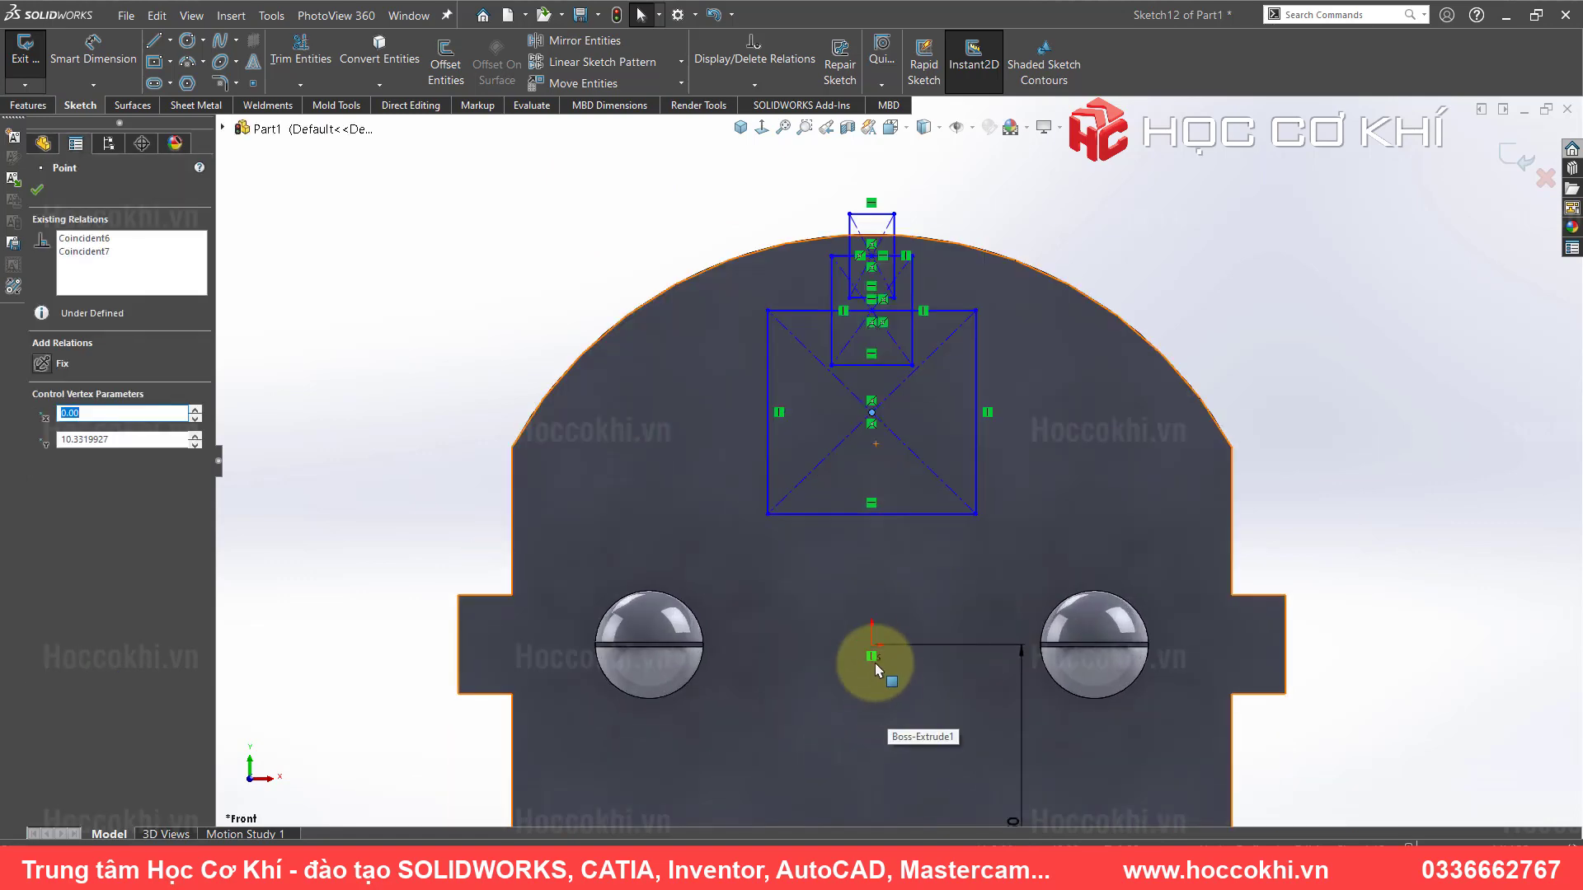
- Center the large rectangle vertically on the origin, then check the drawing's top dimensions
left_click(928, 569)
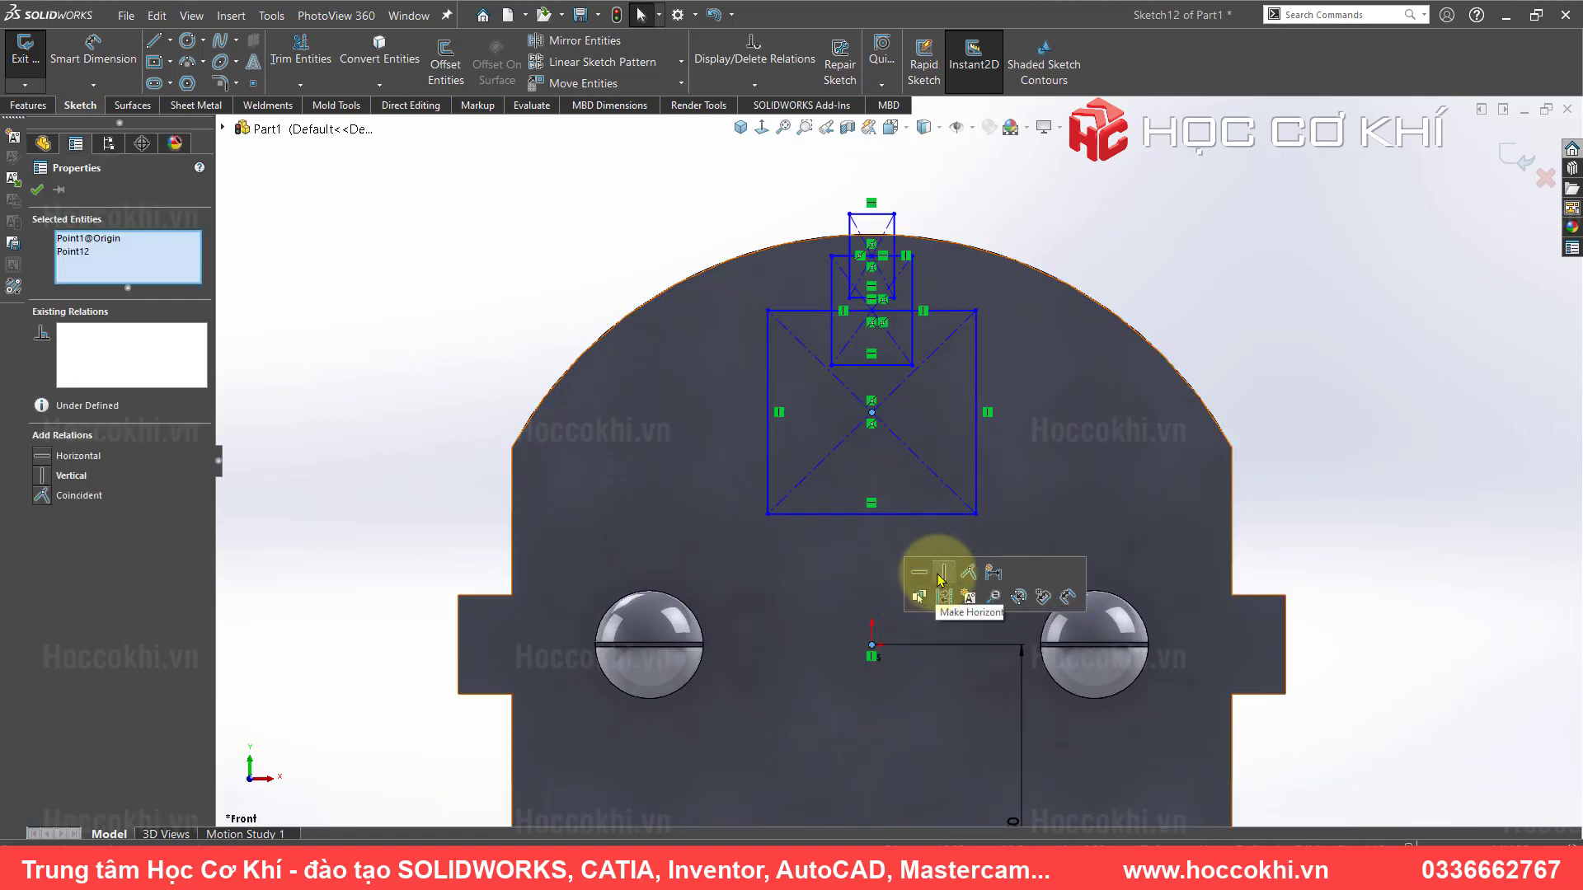
left_click(635, 417)
key("alt+Tab")
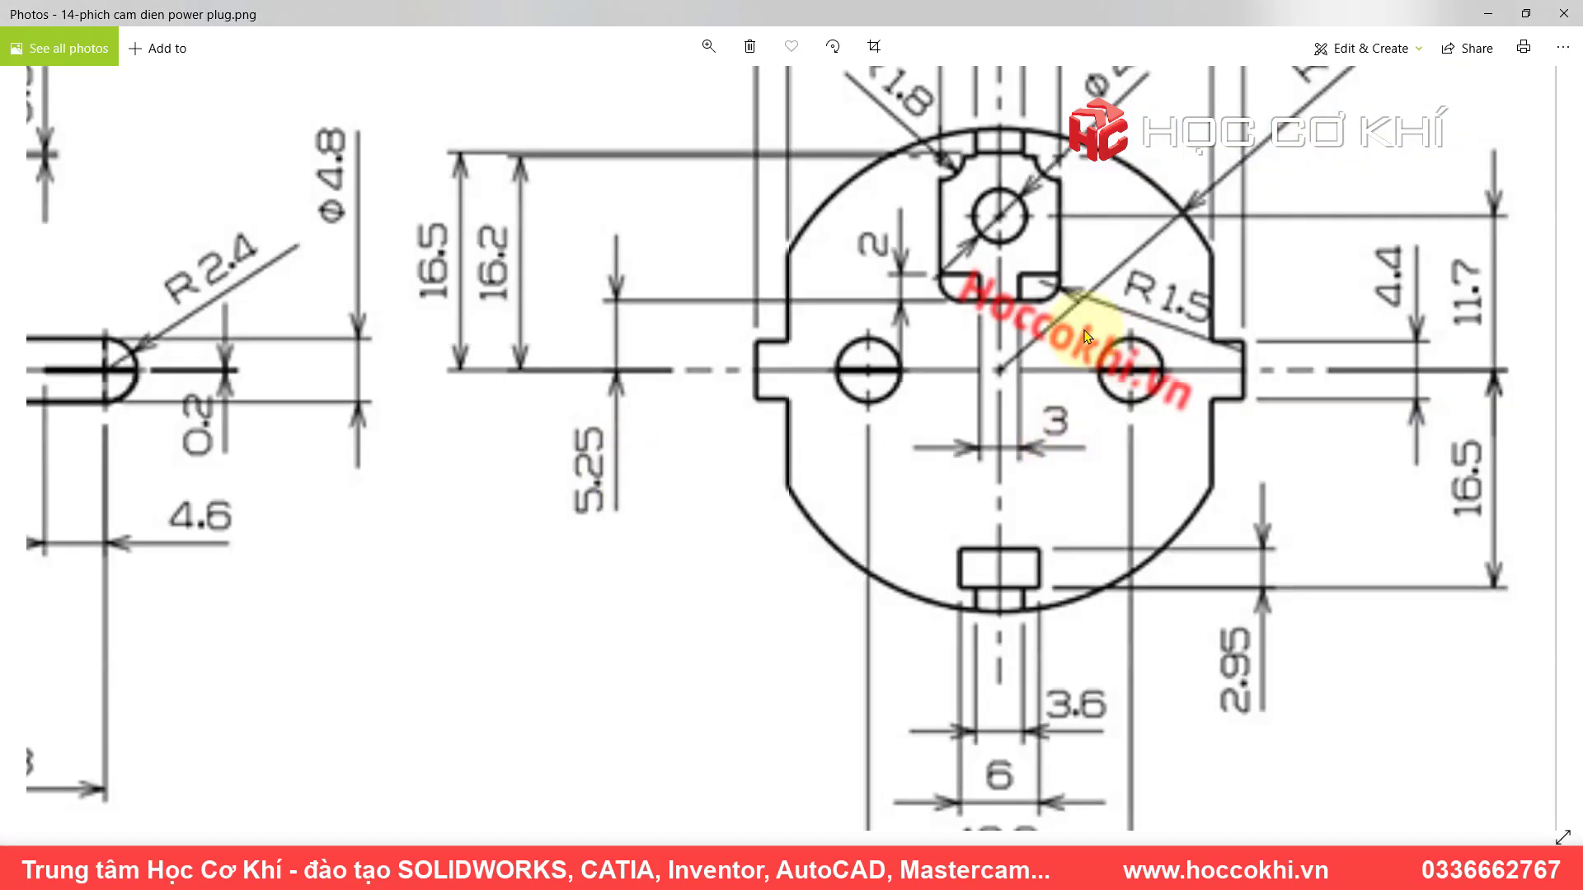
scroll(926, 348, "up", 2)
left_click_drag(926, 348, 899, 491)
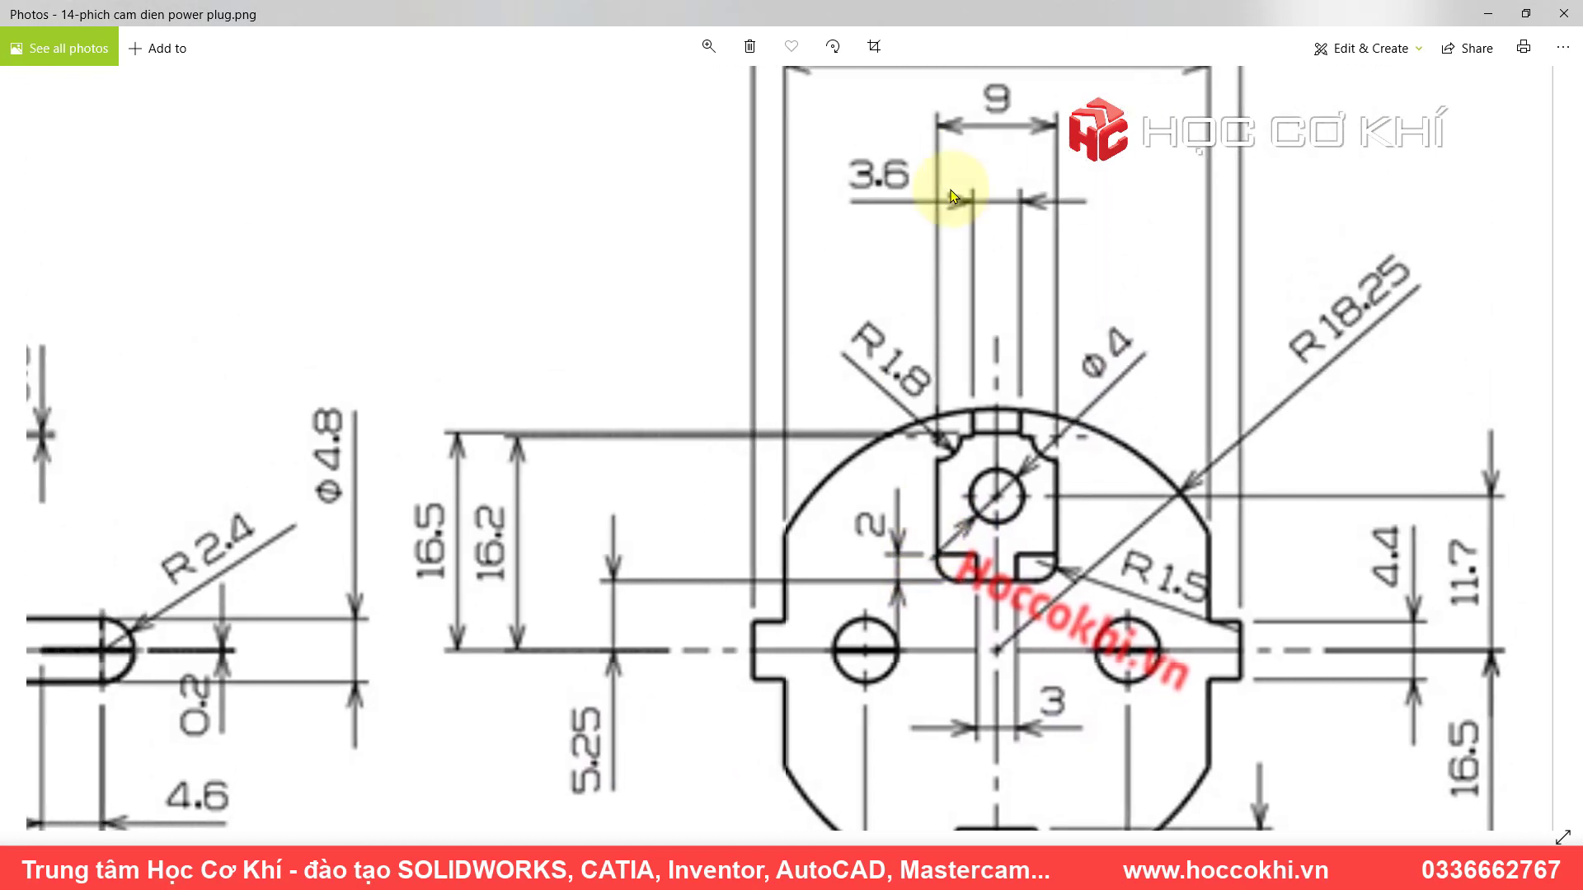
key("alt+Tab")
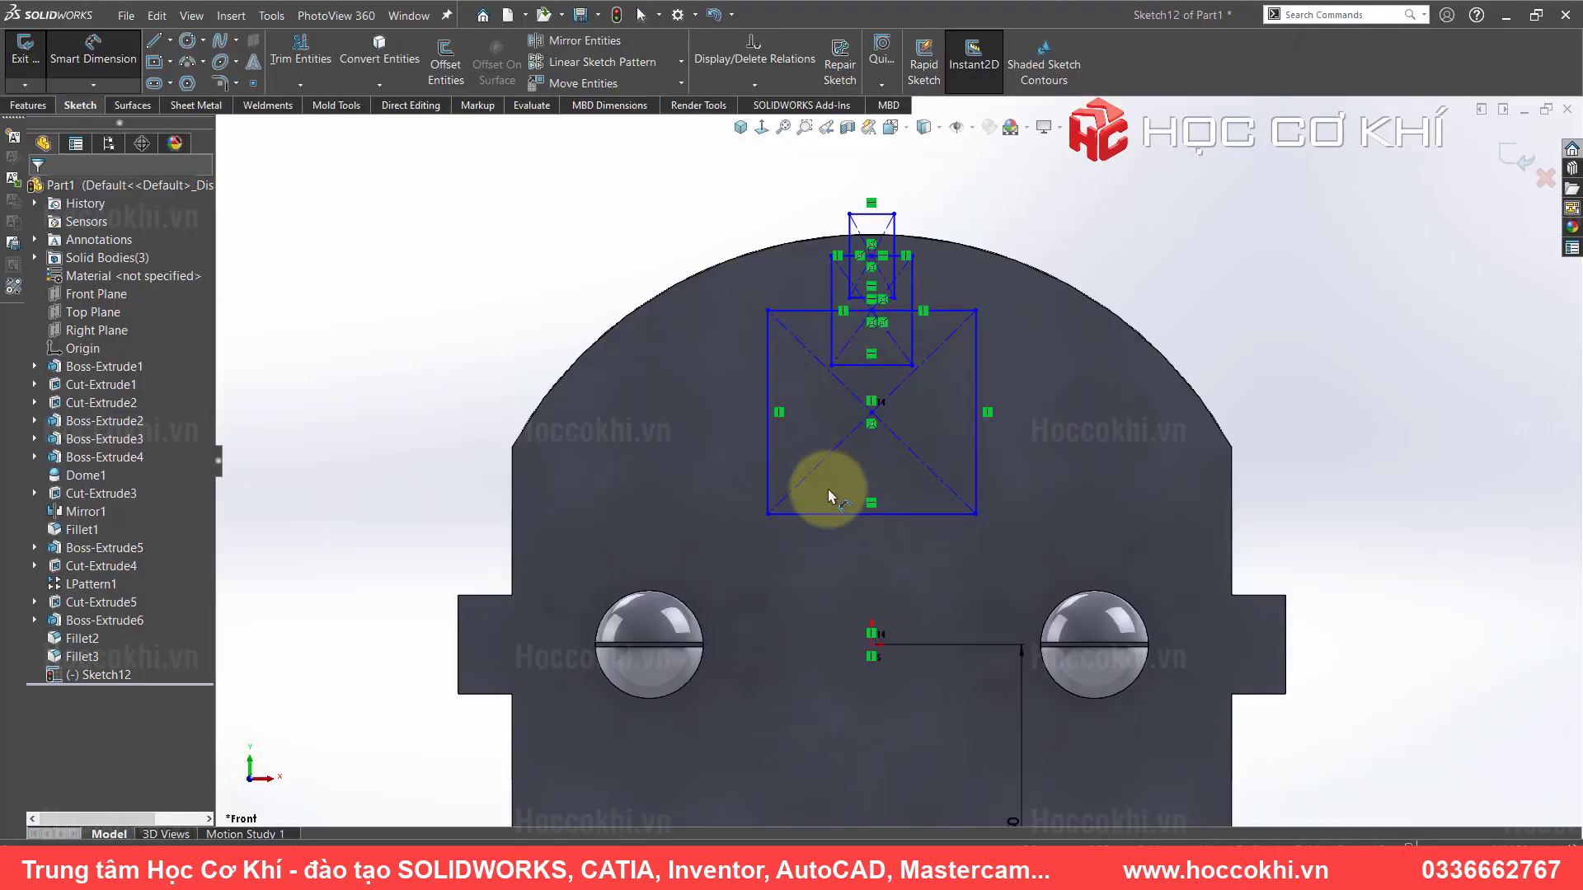
- Dimension the large rectangle's width to 9 mm
left_click(830, 516)
left_click(825, 549)
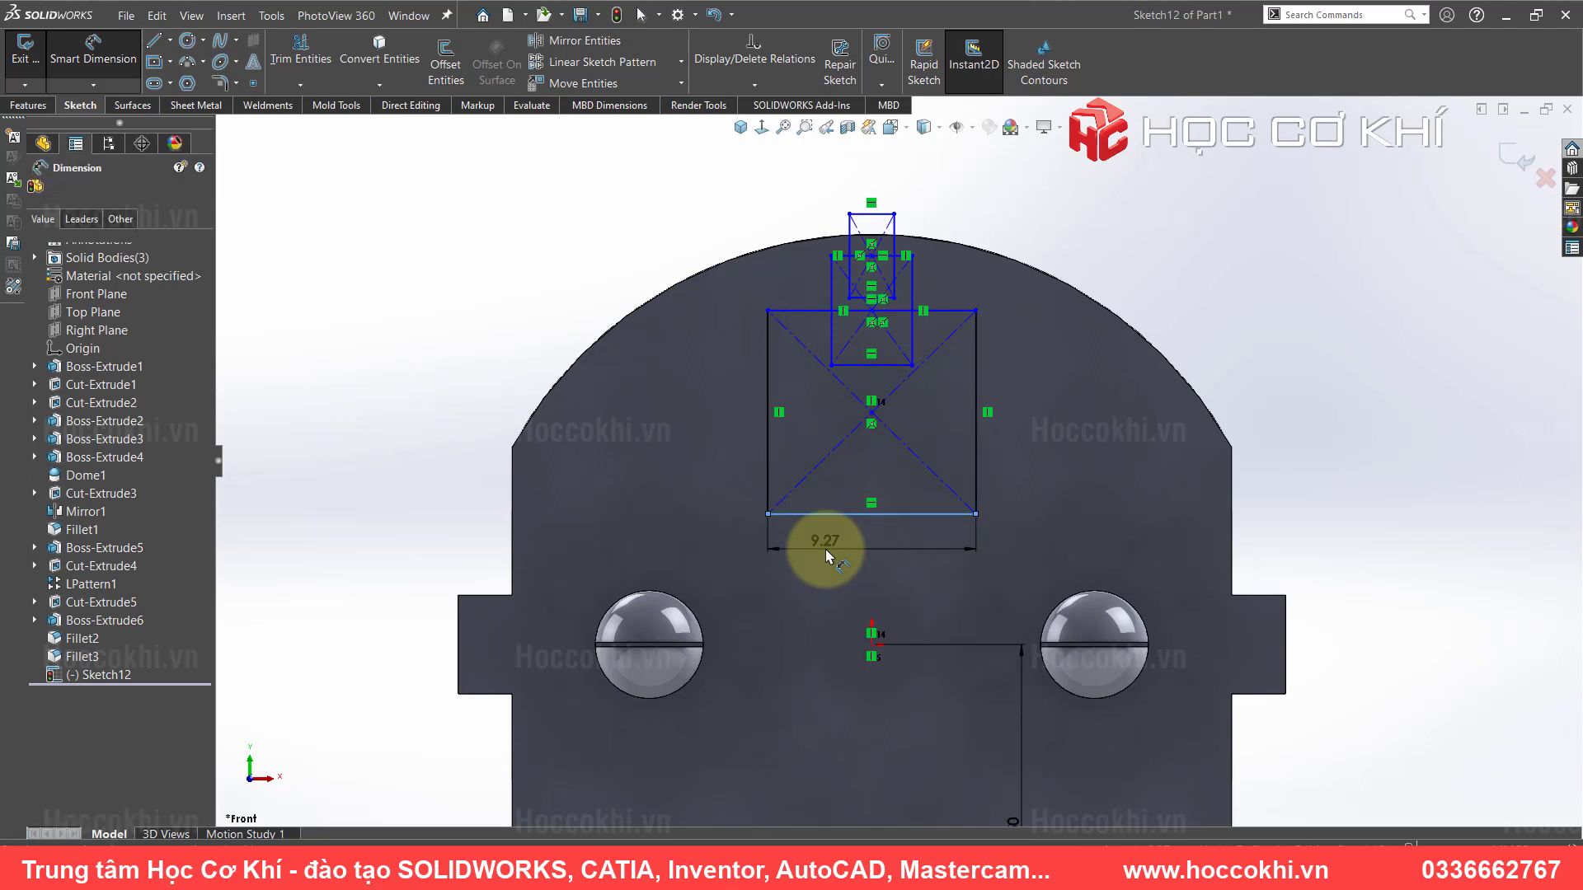
type("9")
key("Return")
key("alt+Tab")
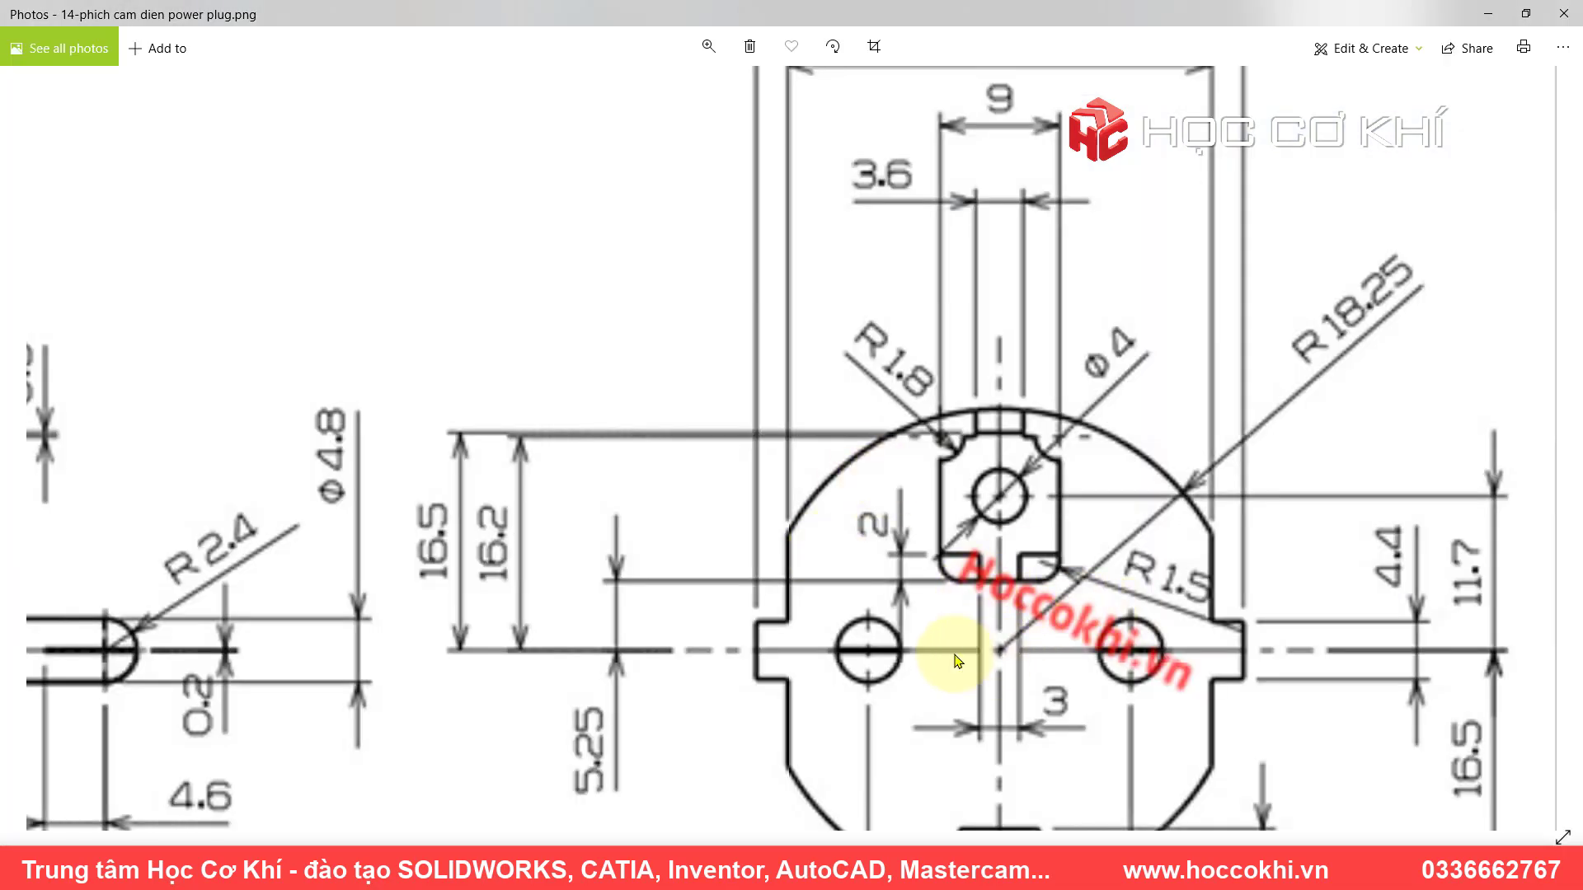
key("alt+Tab")
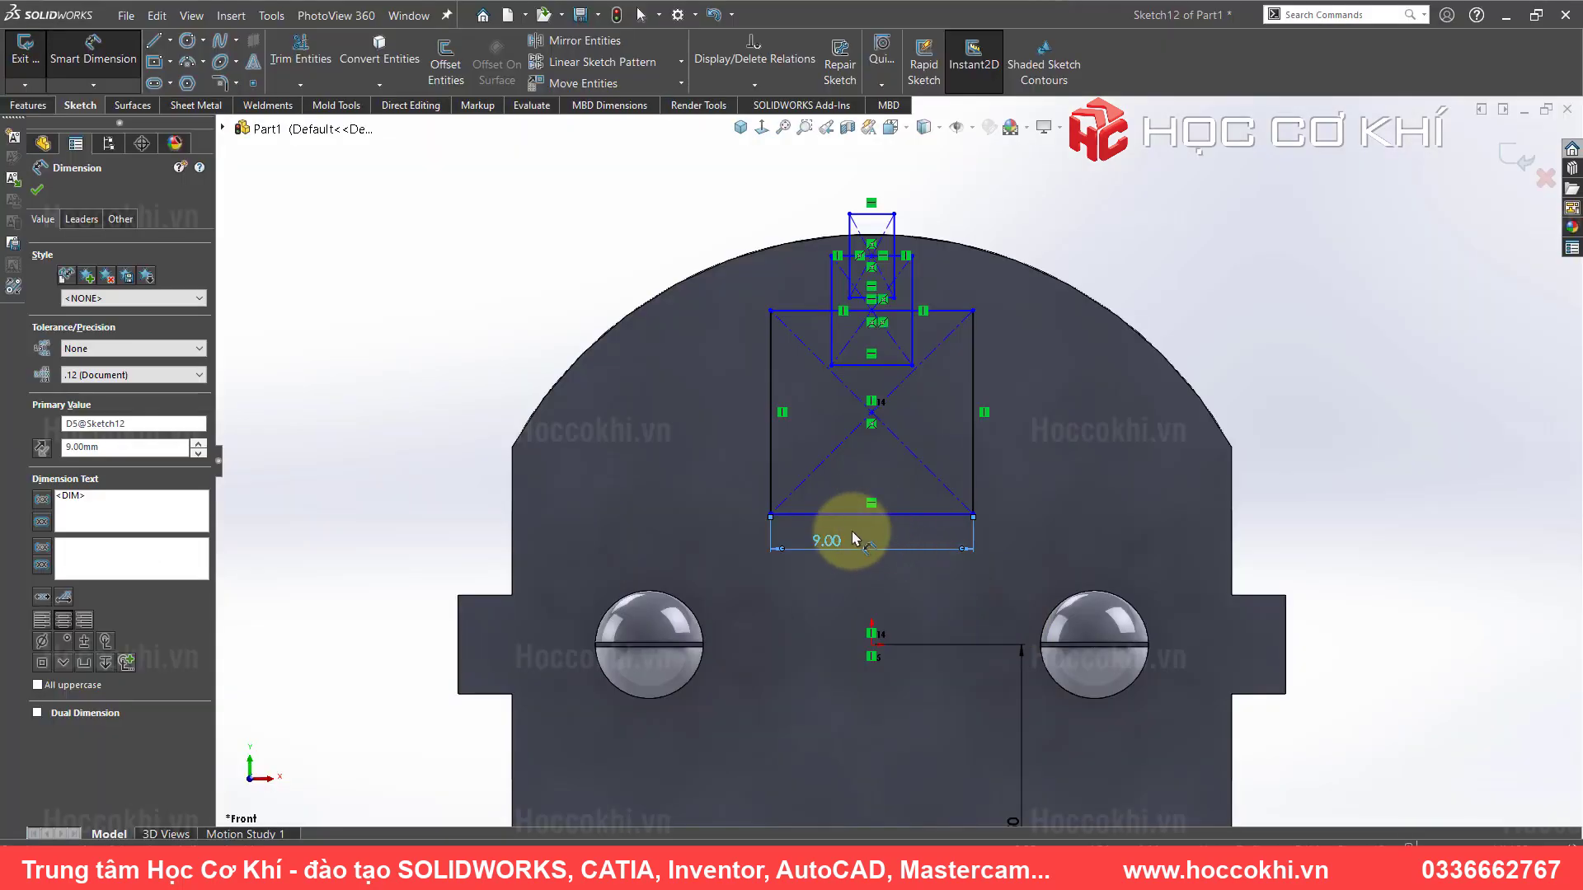
- Place the rectangle's bottom edge 5.25 mm above the origin and view the reference drawing
left_click_drag(854, 522, 874, 655)
left_click(872, 648)
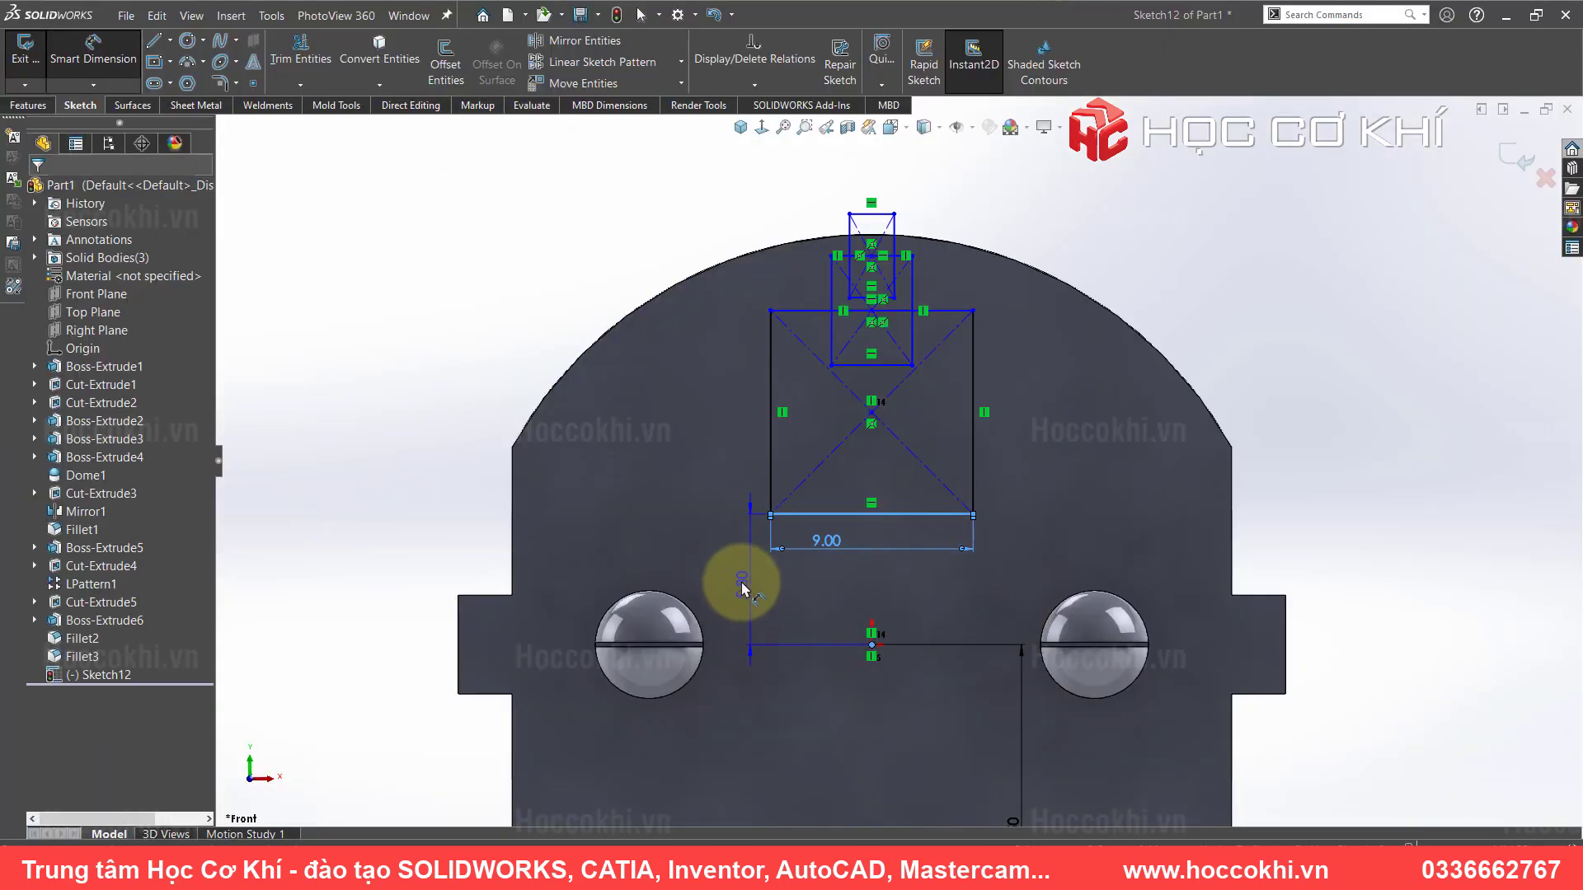
left_click(734, 581)
type("5.25")
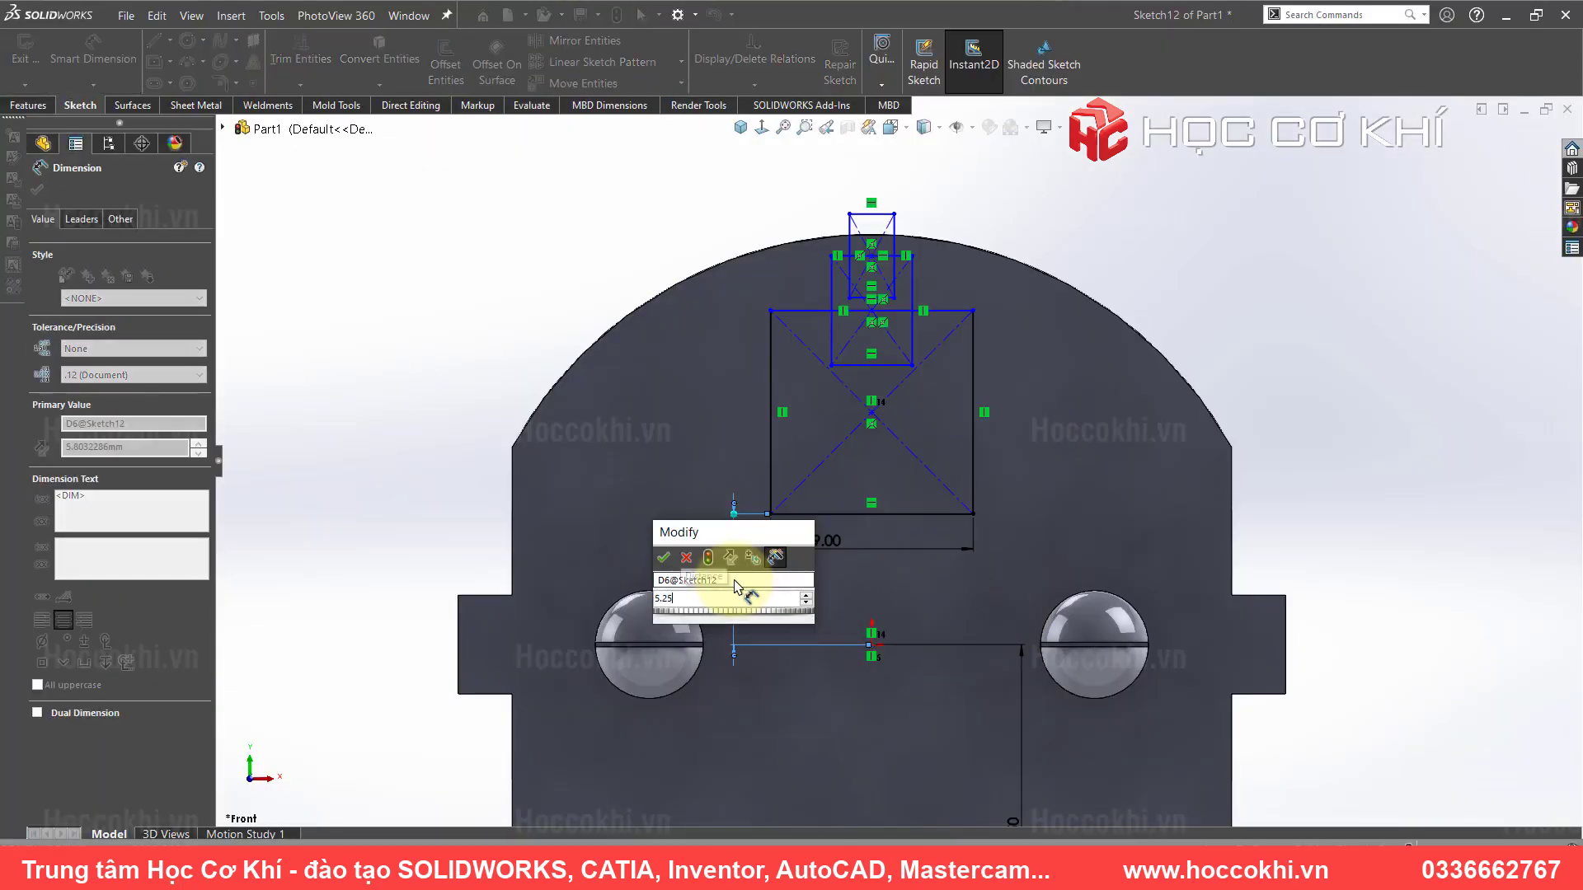
key("Return")
key("alt+Tab")
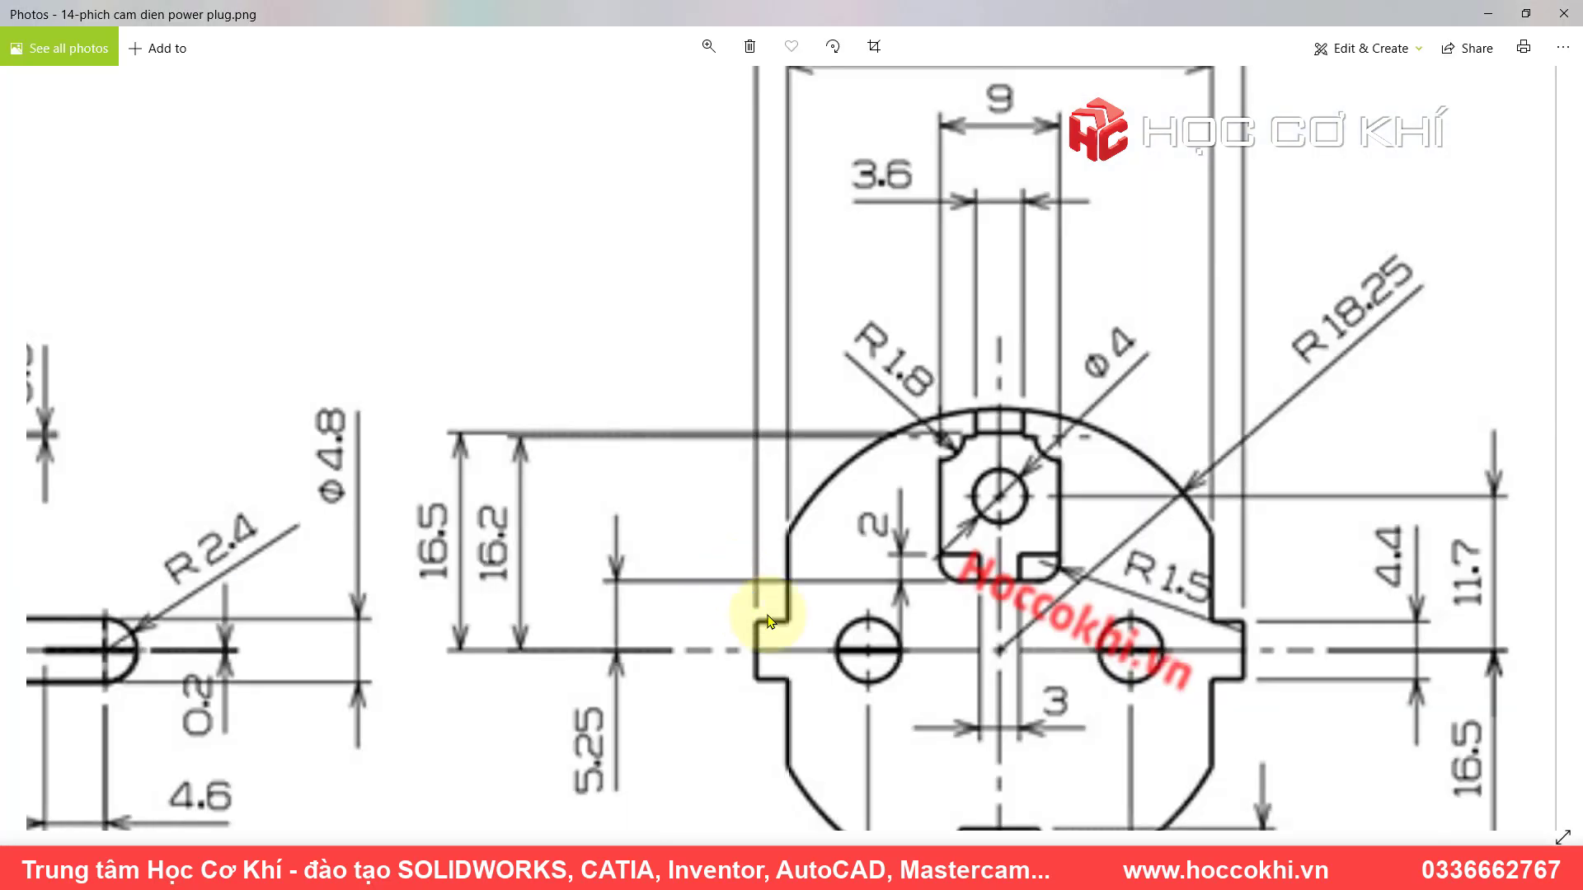
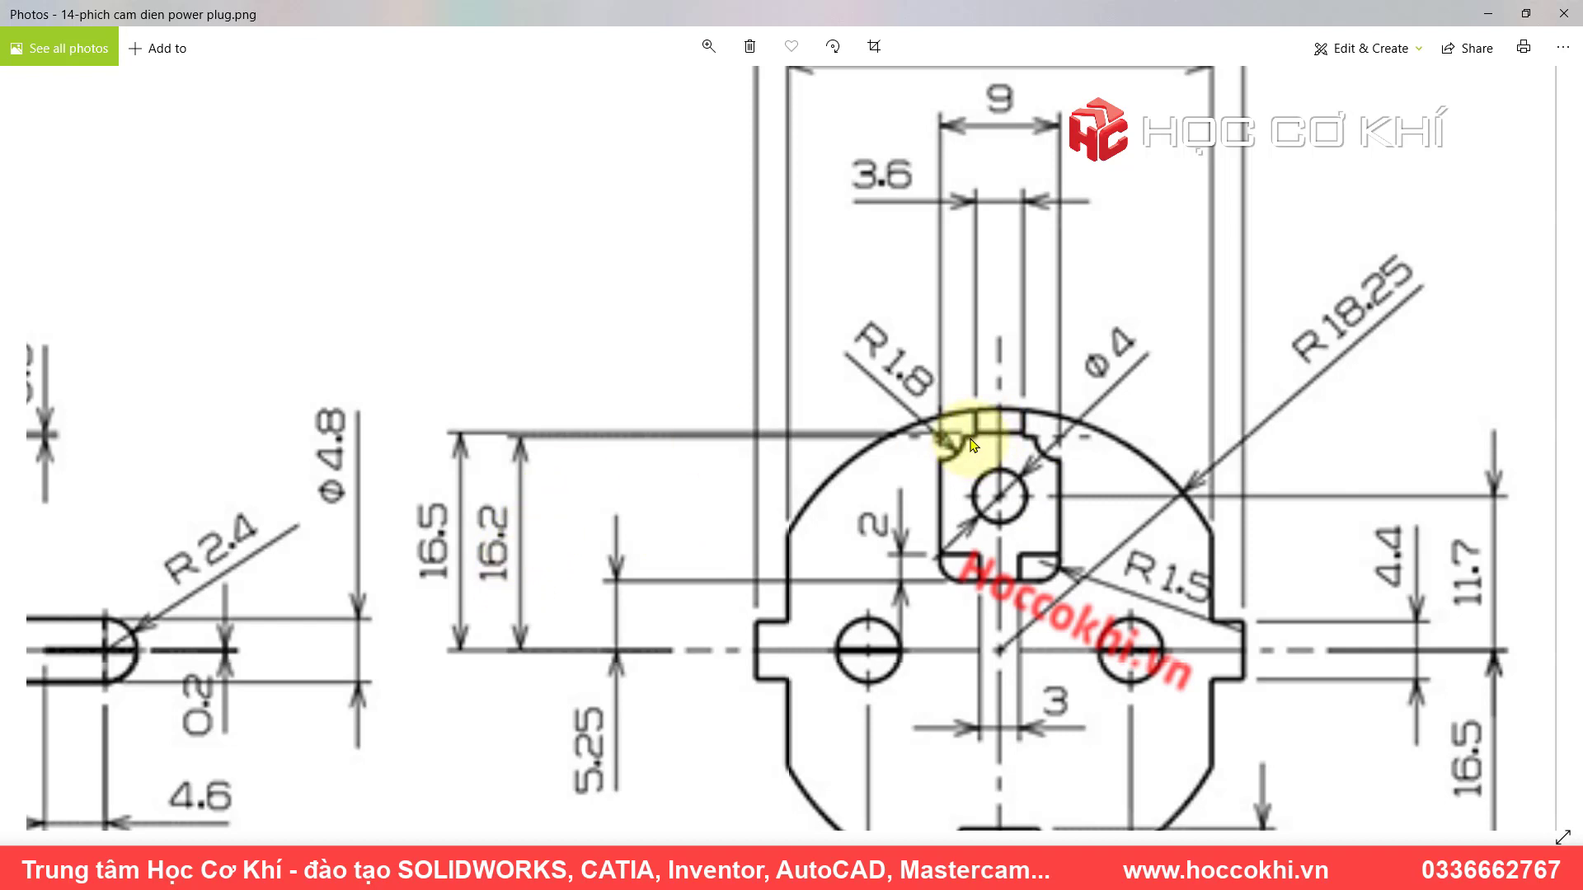
- Dimension the middle rectangle's top line 16.2 mm above the origin, then return to the reference drawing
key("alt+Tab")
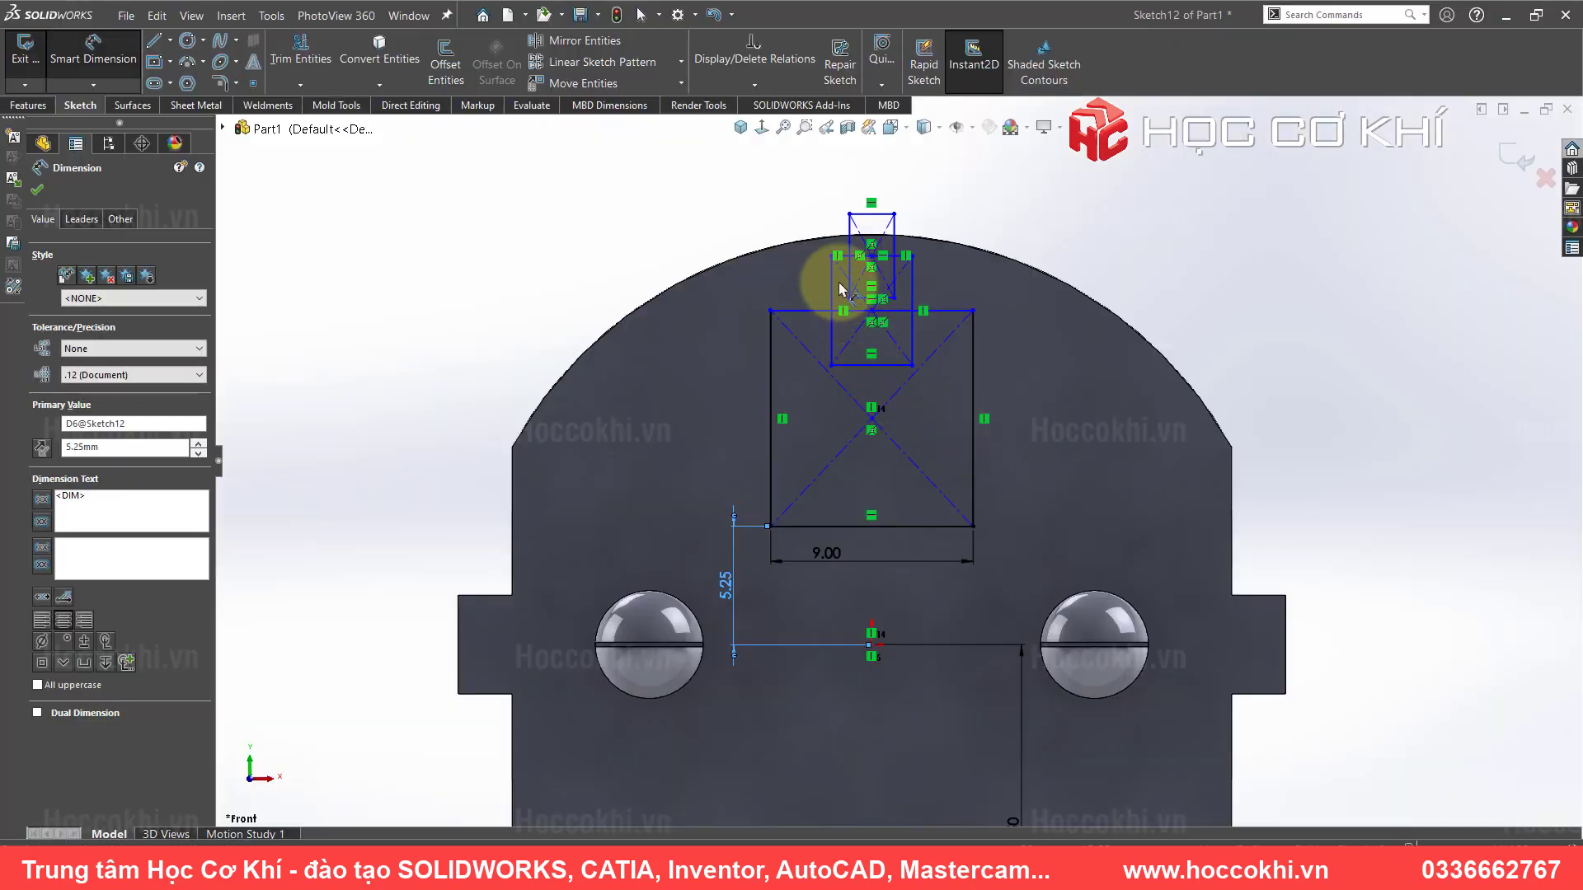
scroll(845, 264, "down", 2)
scroll(861, 305, "down", 2)
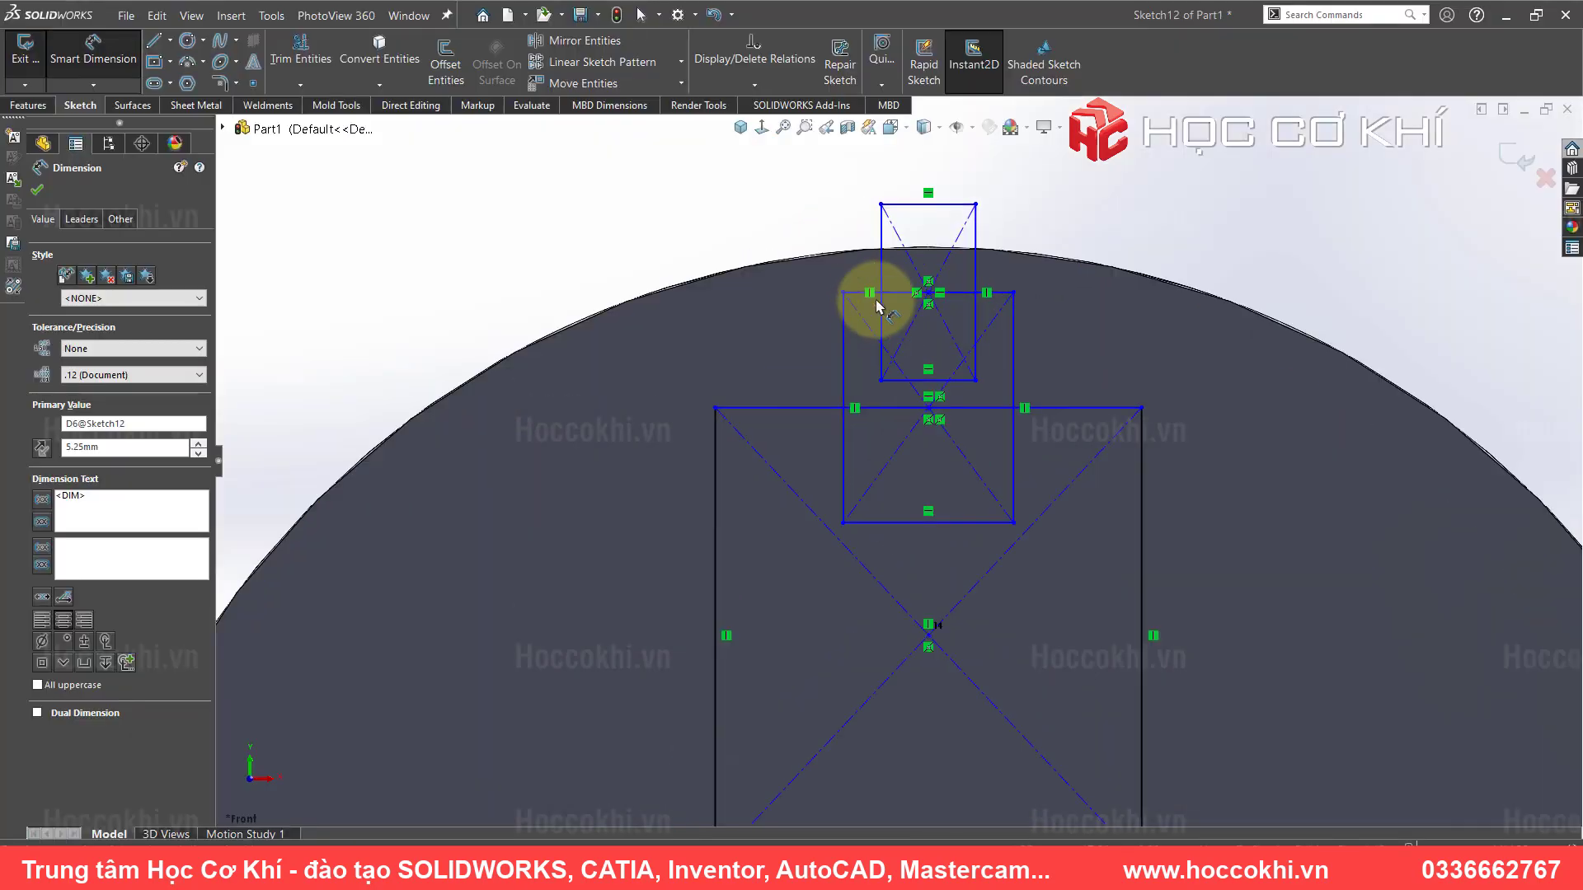
scroll(817, 527, "up", 3)
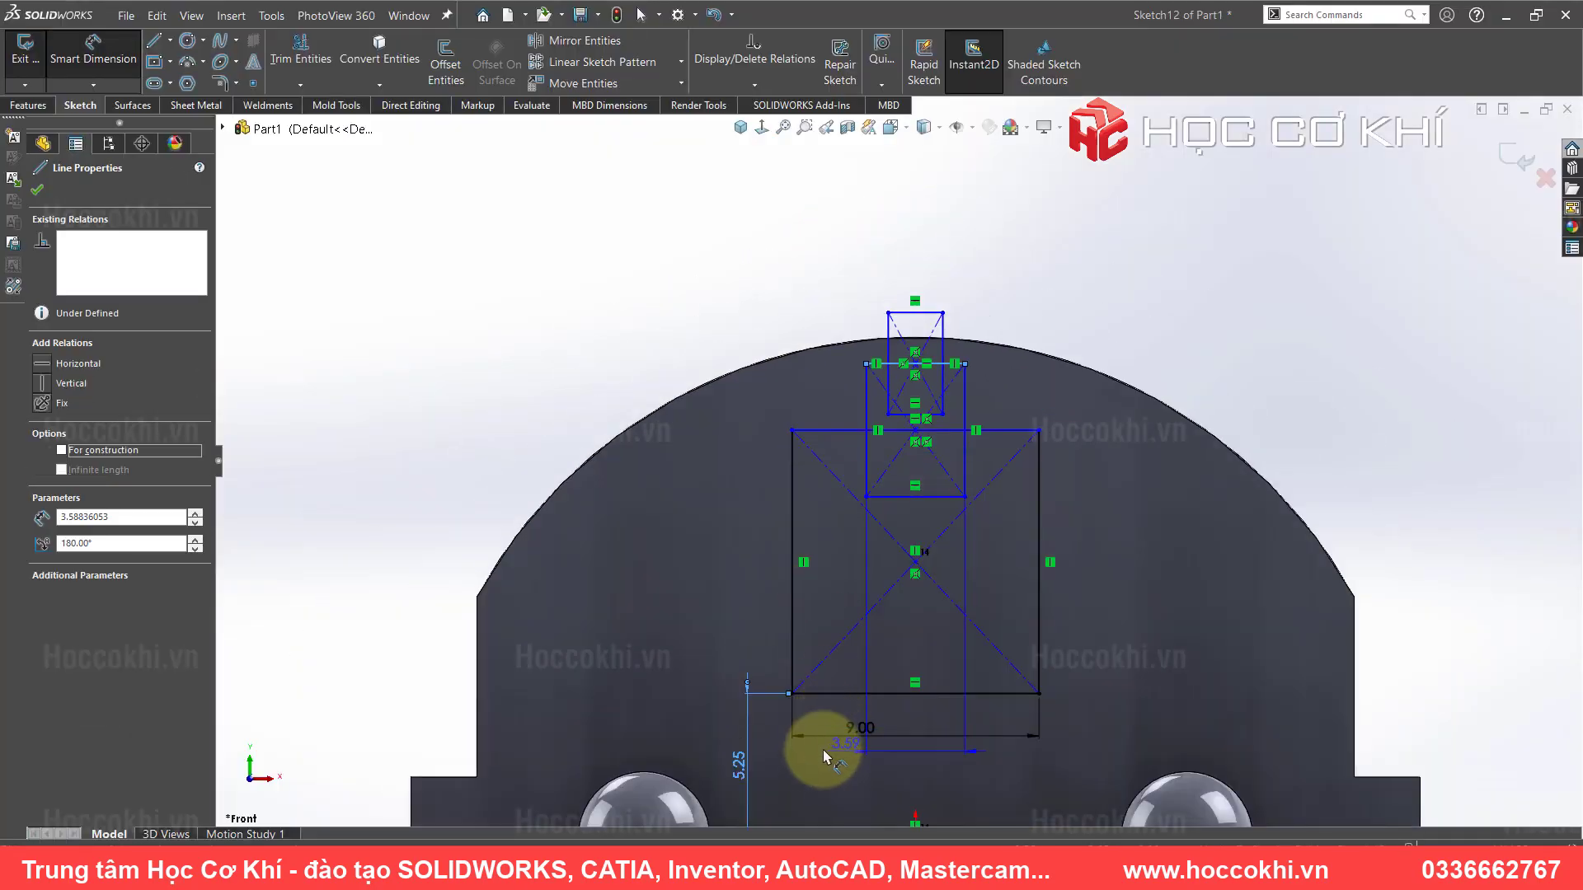
scroll(858, 759, "up", 2)
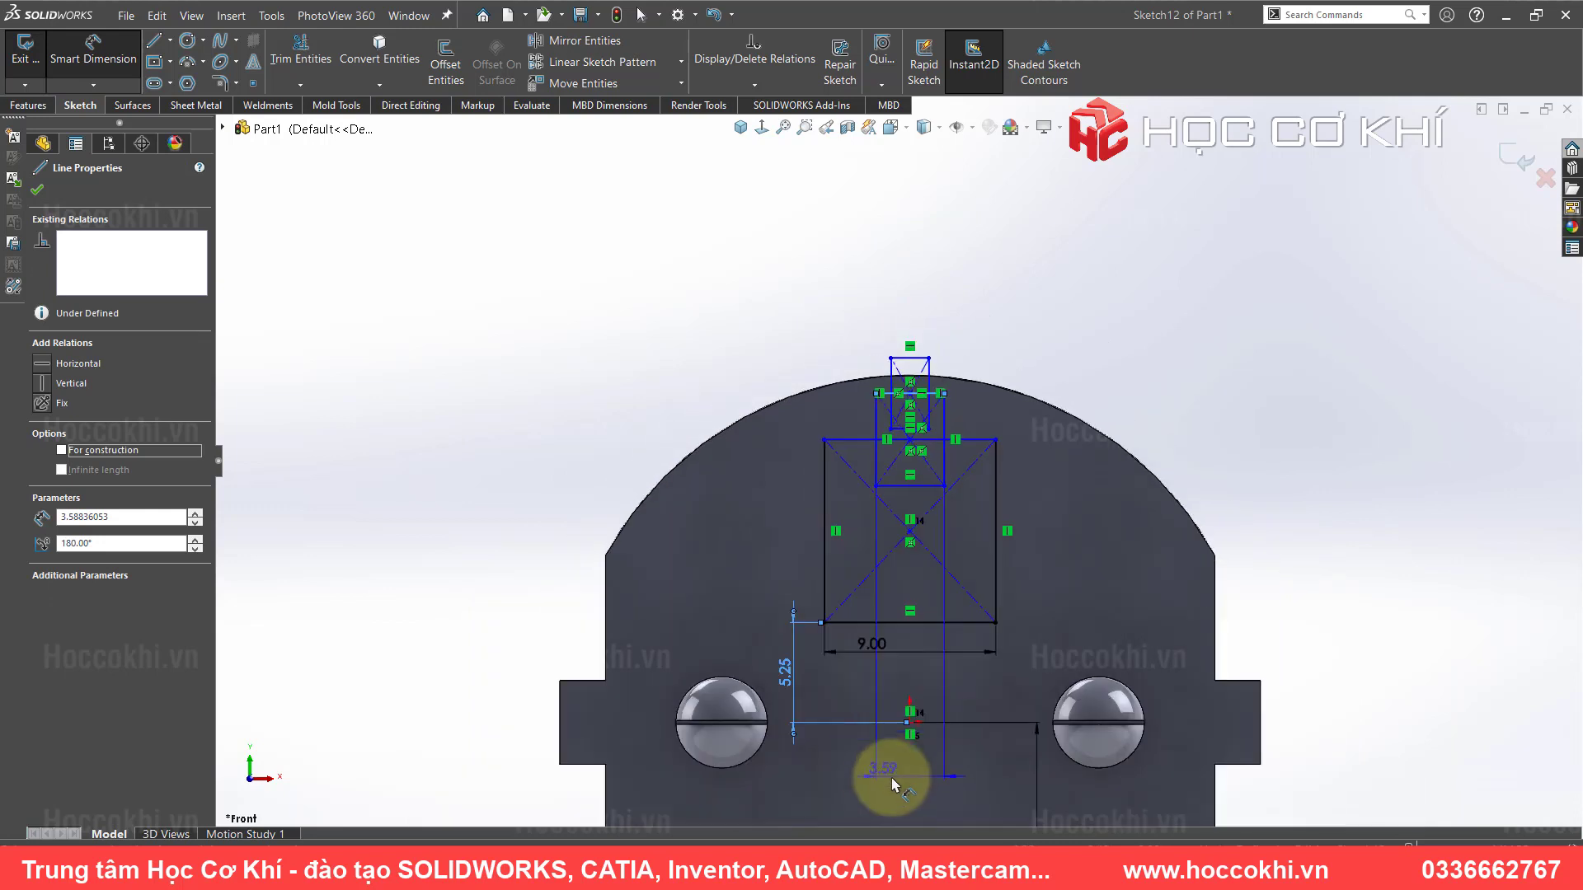
left_click(909, 724)
left_click(752, 594)
type("16.2")
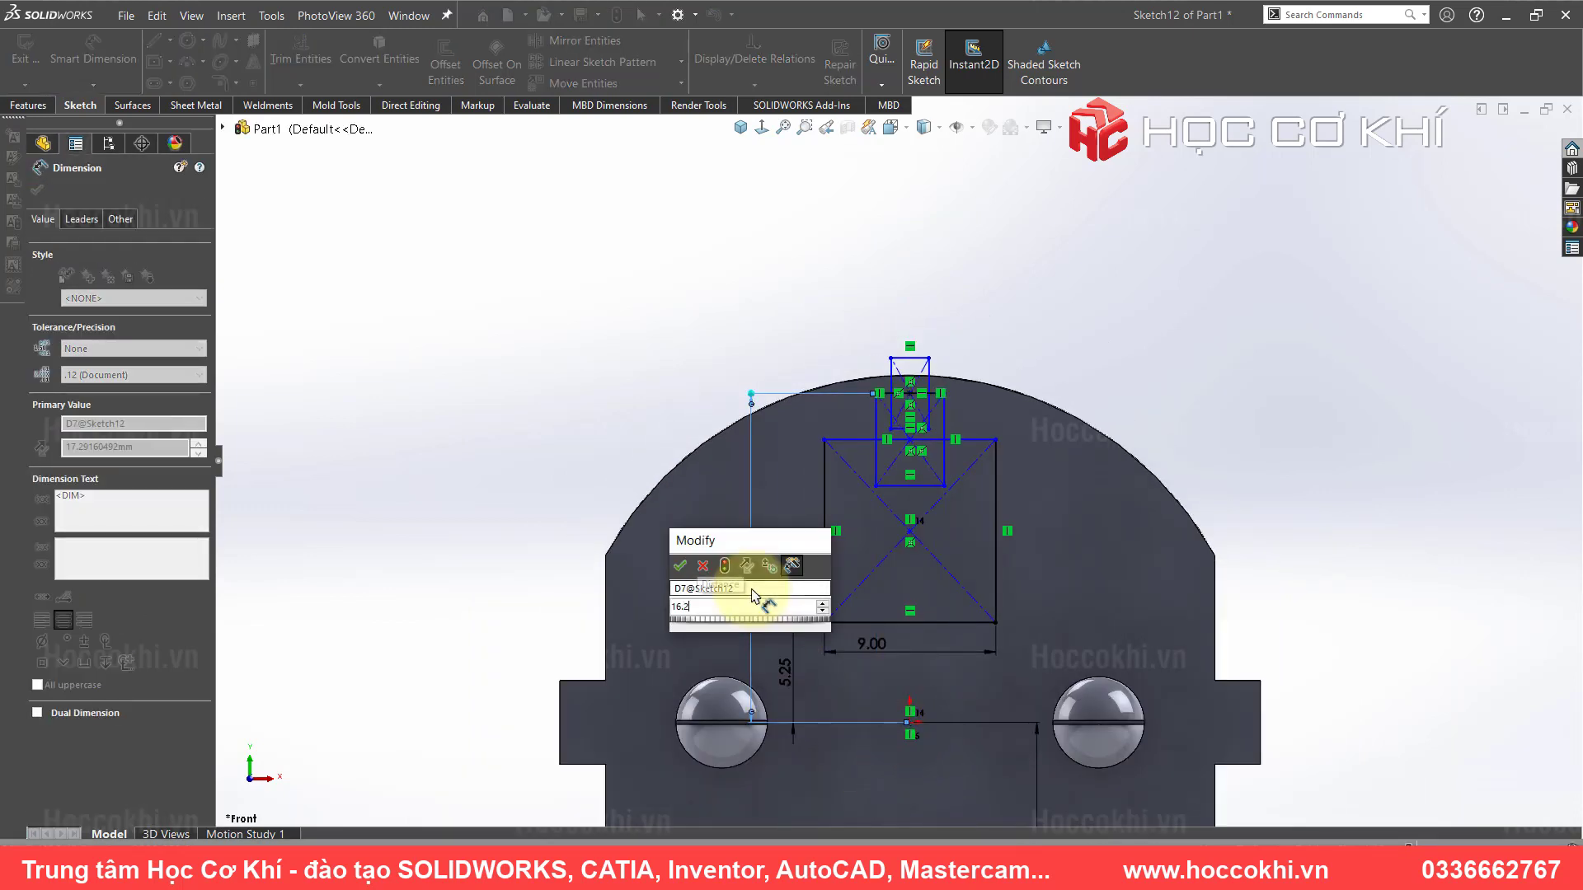
key("Return")
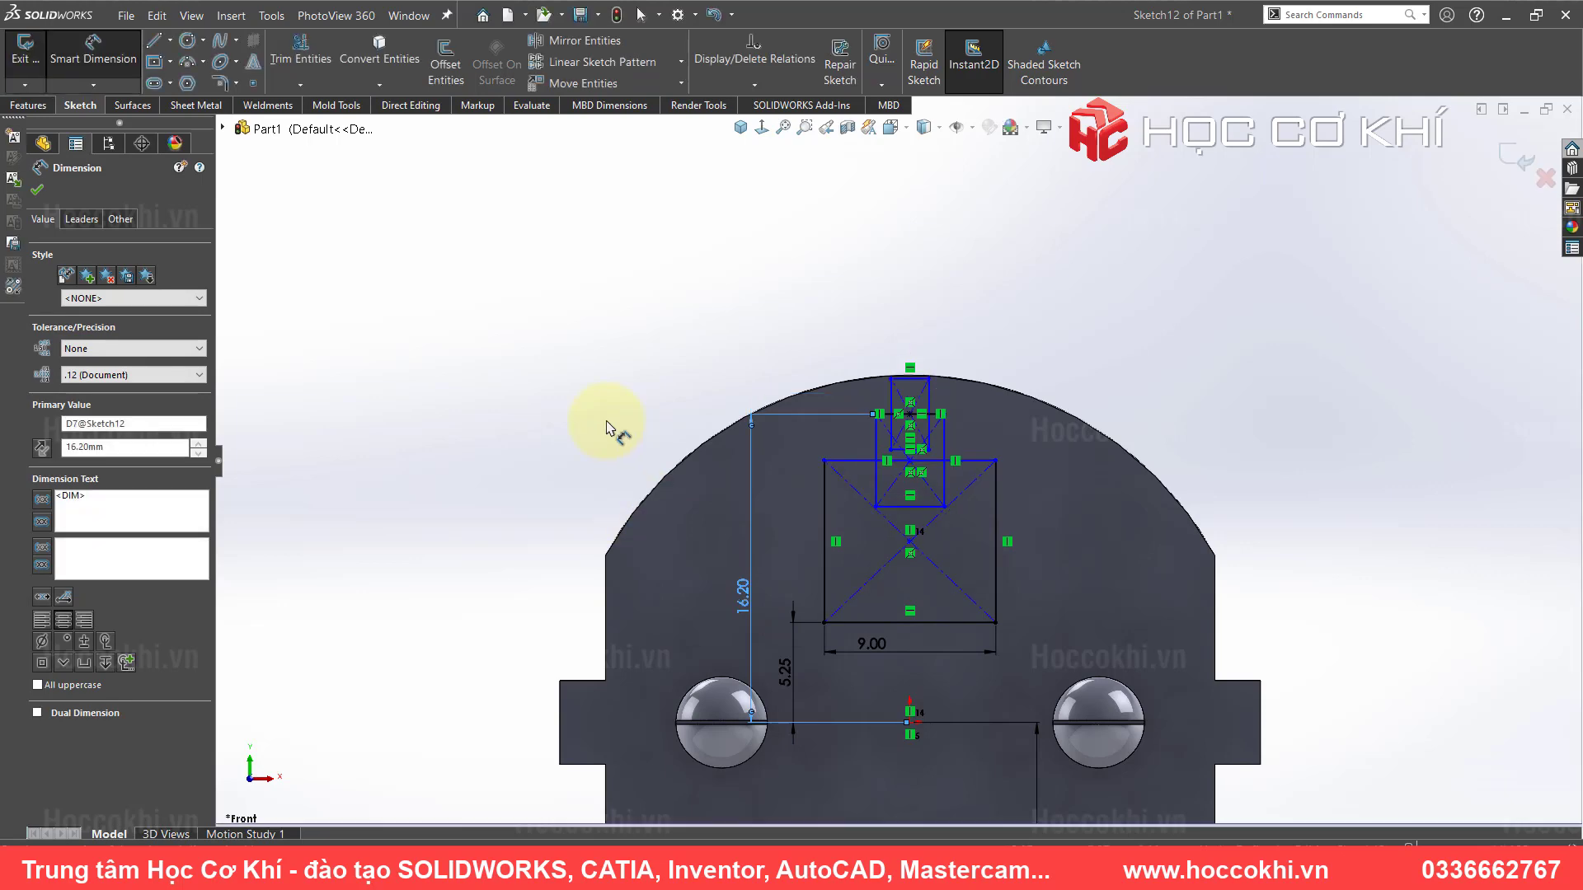
key("alt+Tab")
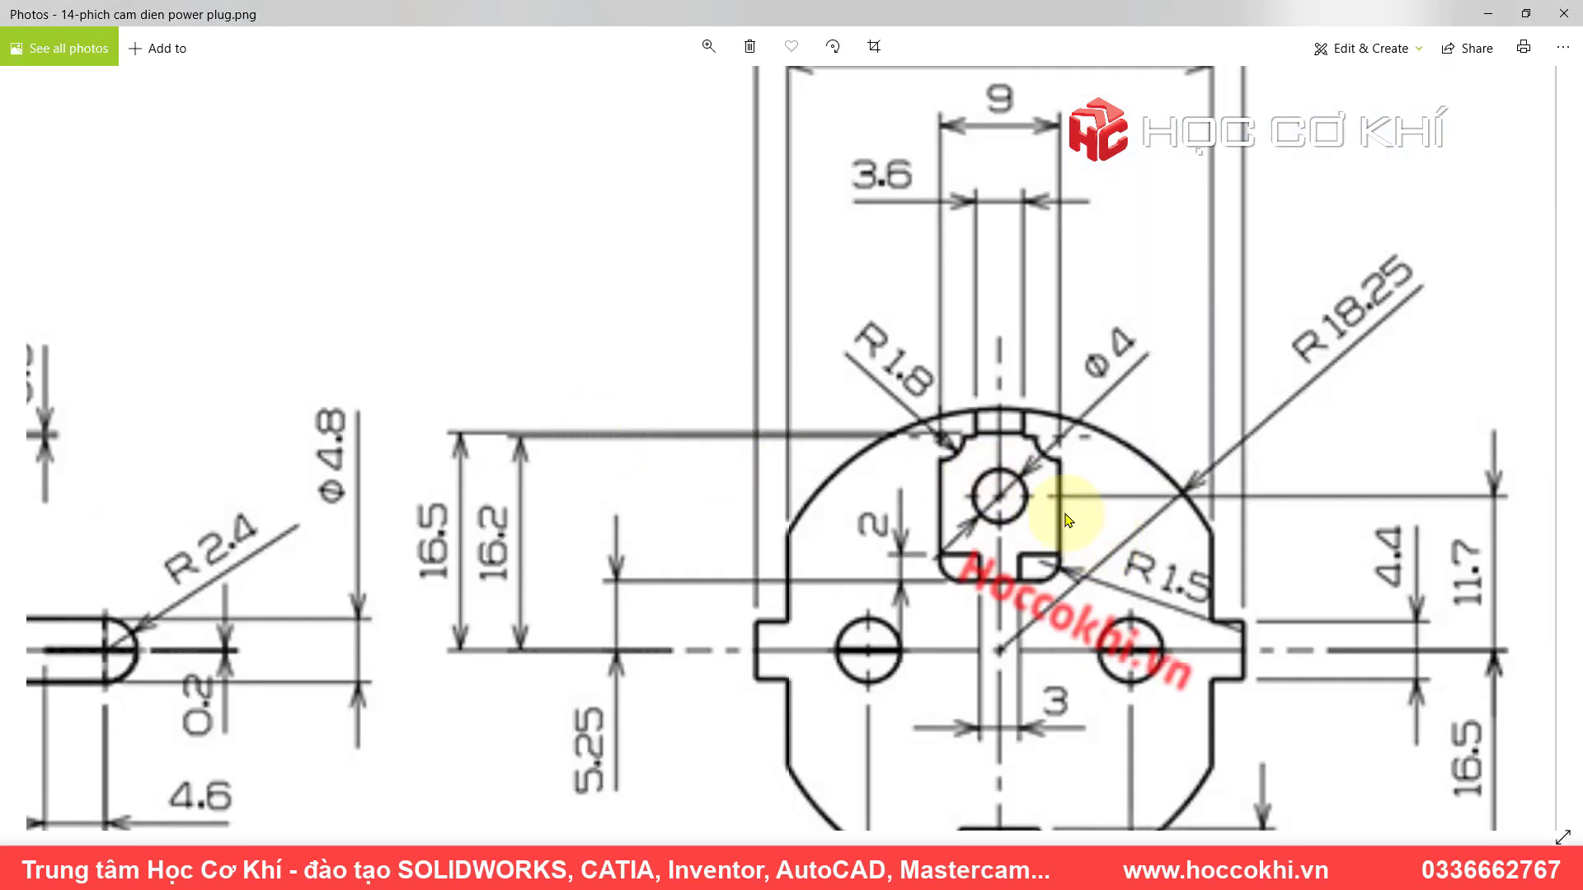
- Pan and zoom the plug drawing to read the slot's R1.8, Φ4 and 16.2 dimensions
left_click_drag(900, 574, 765, 538)
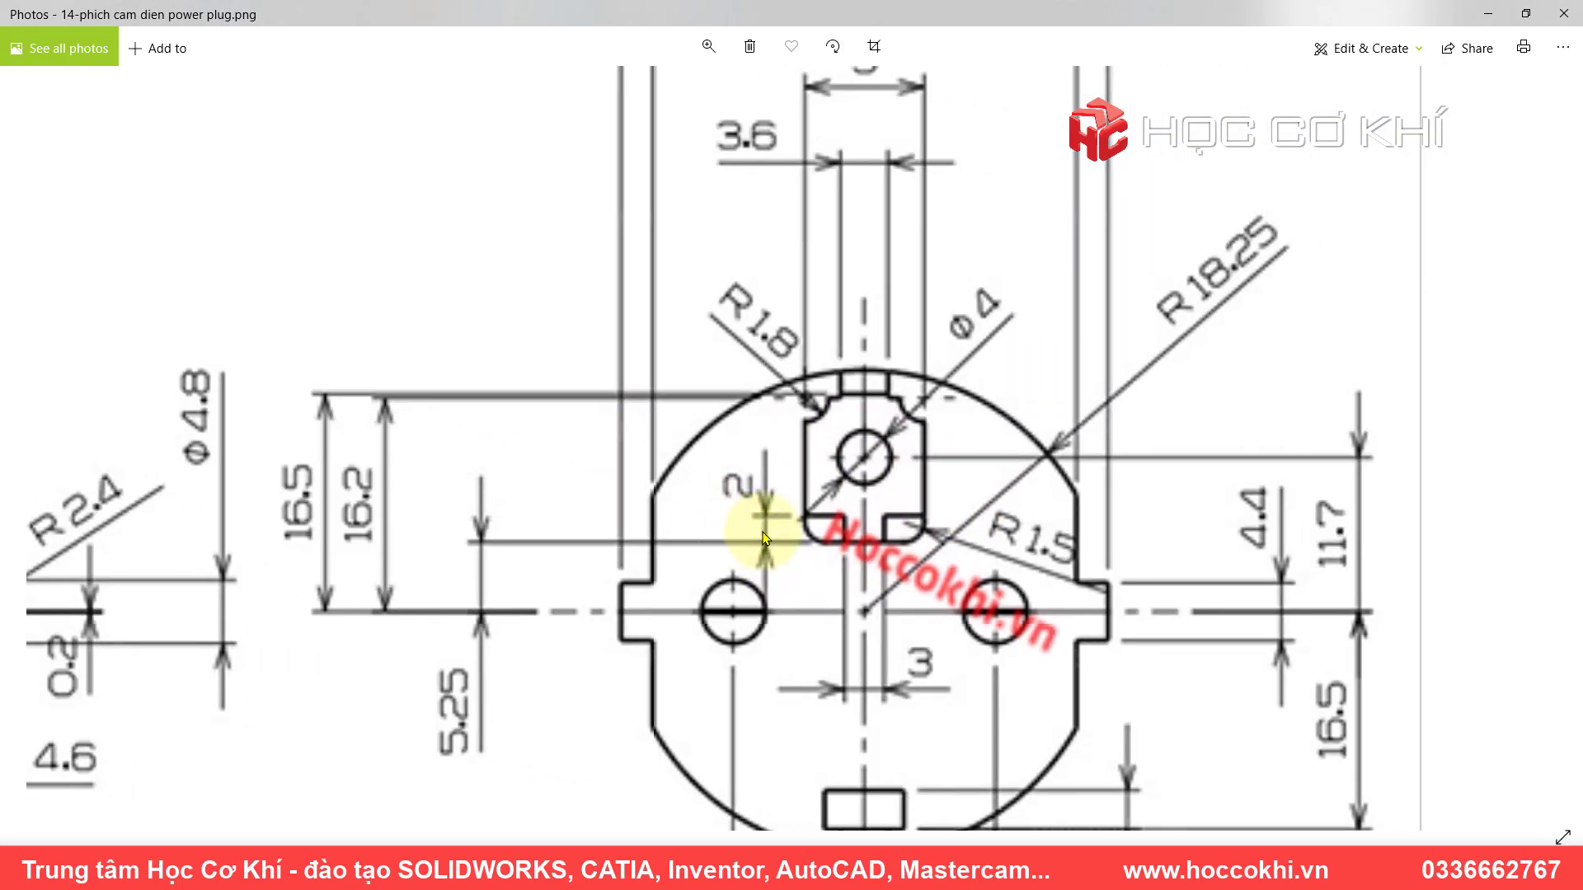
scroll(764, 538, "left", 2)
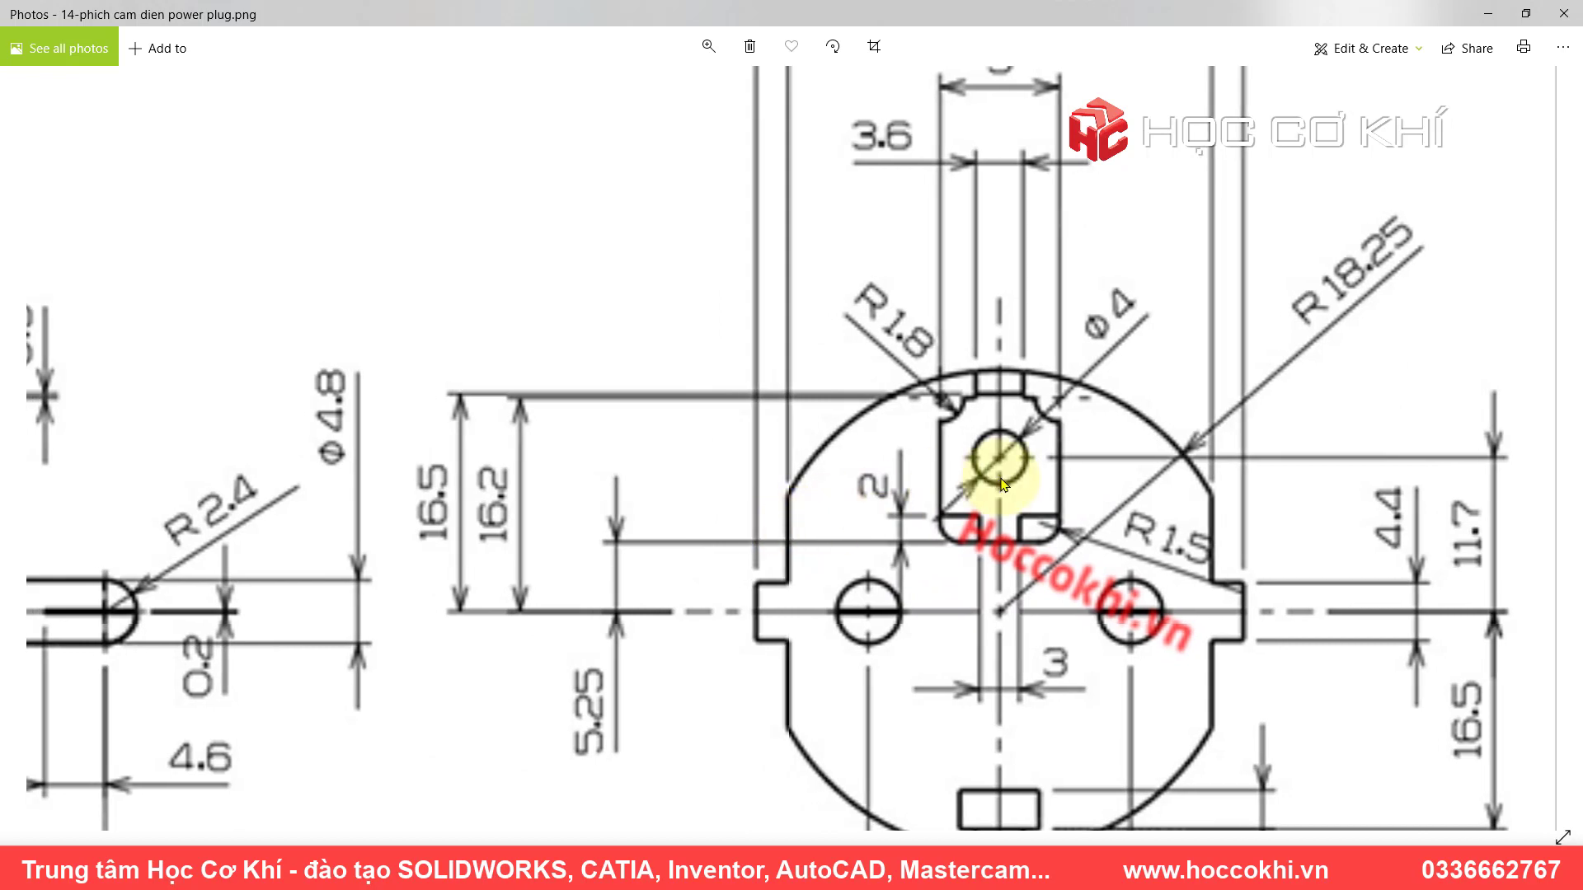
left_click_drag(994, 346, 985, 418)
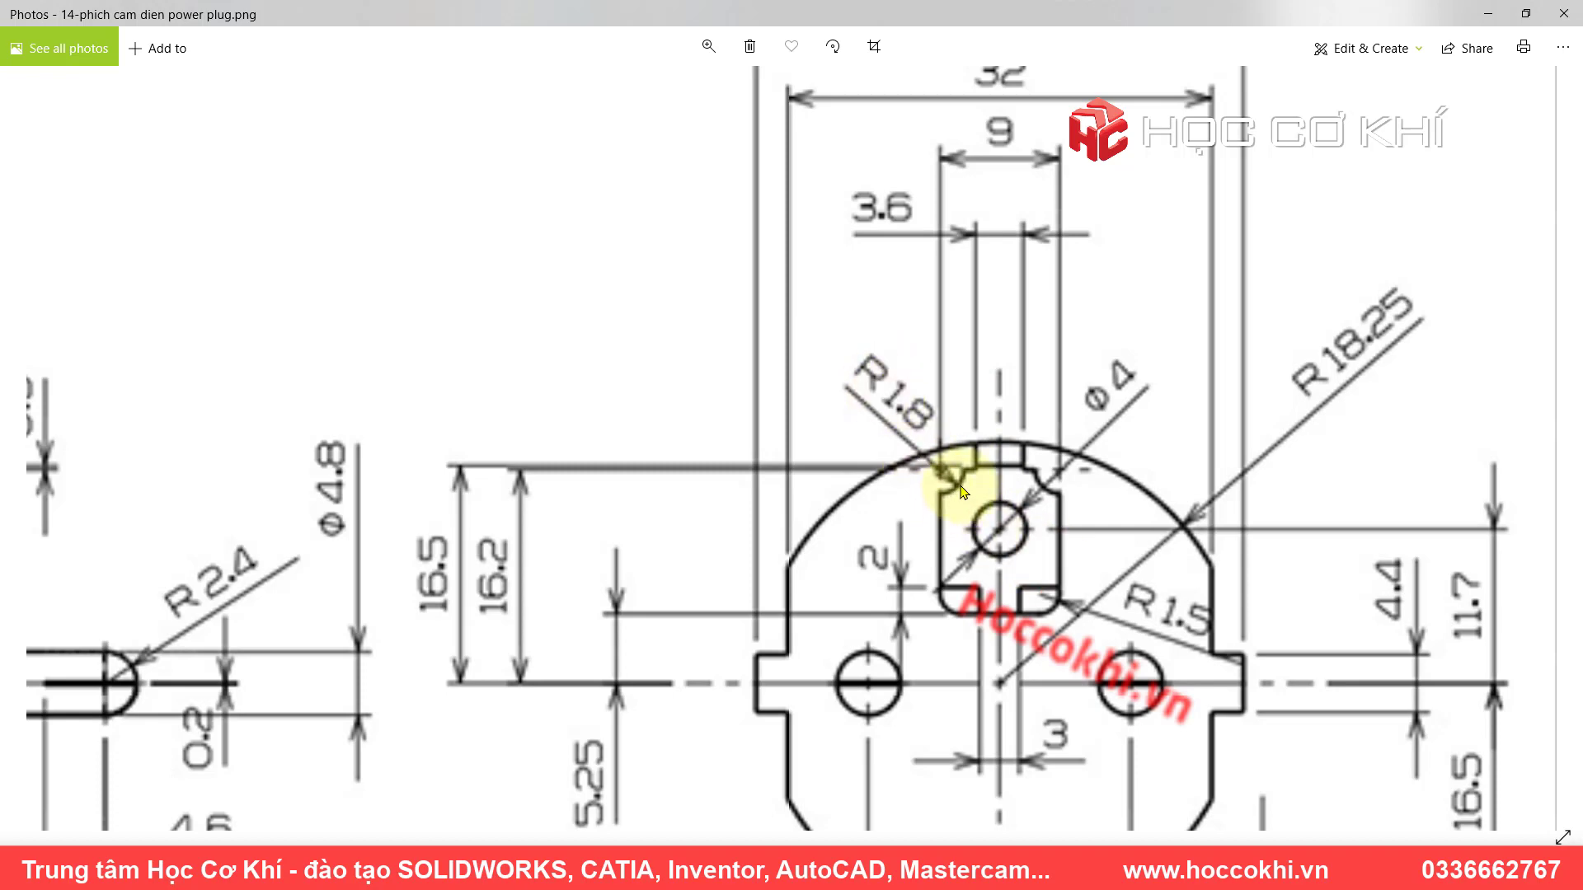
scroll(961, 491, "up", 3, "ctrl")
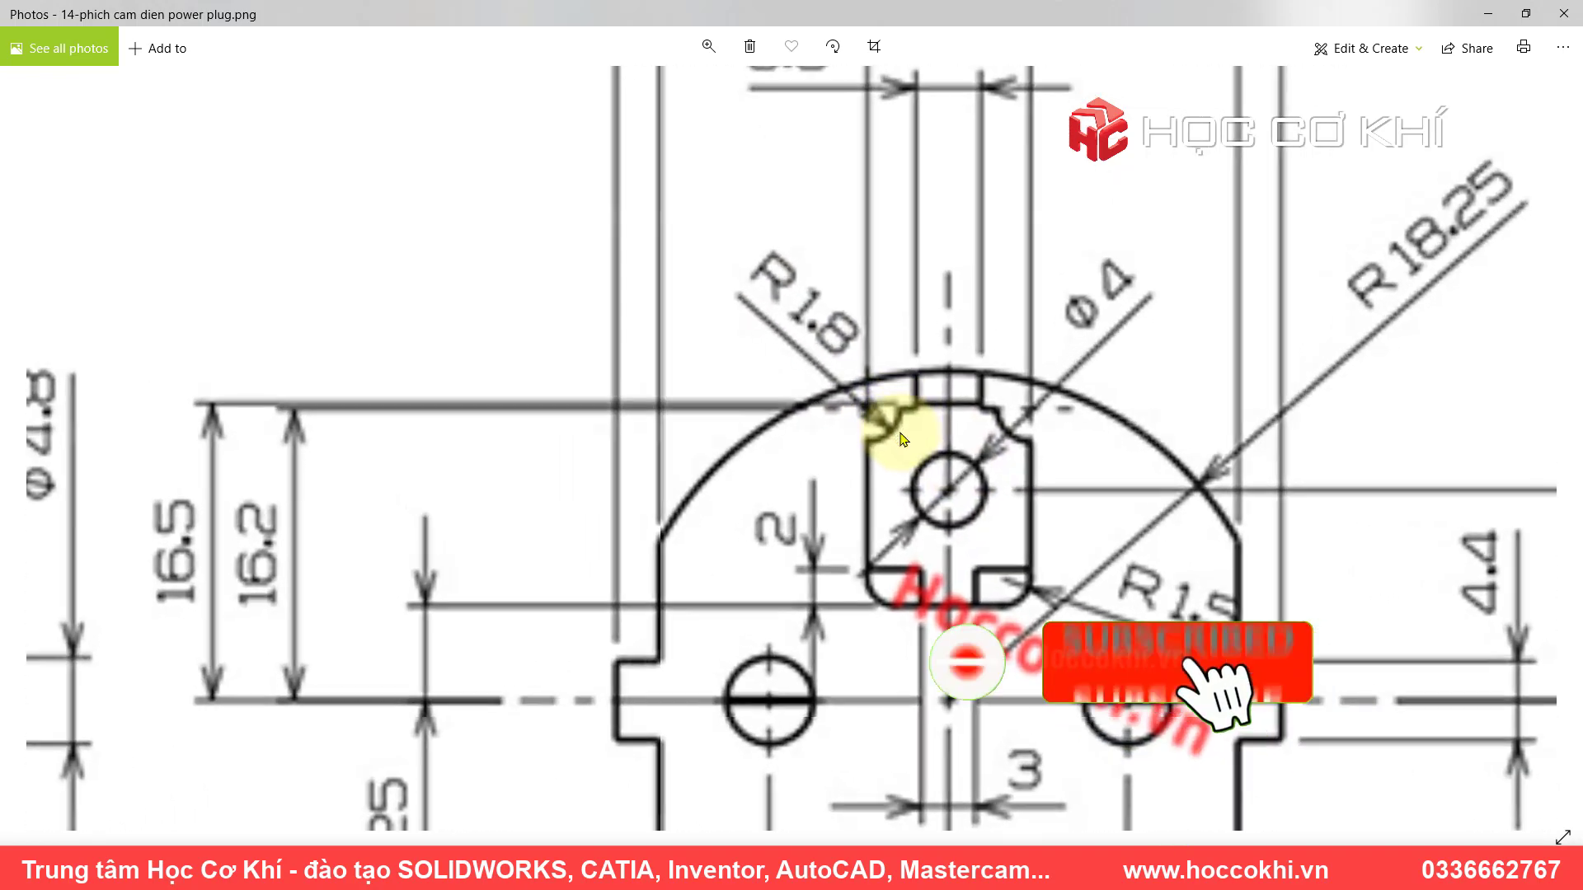
scroll(901, 437, "down", 2, "ctrl")
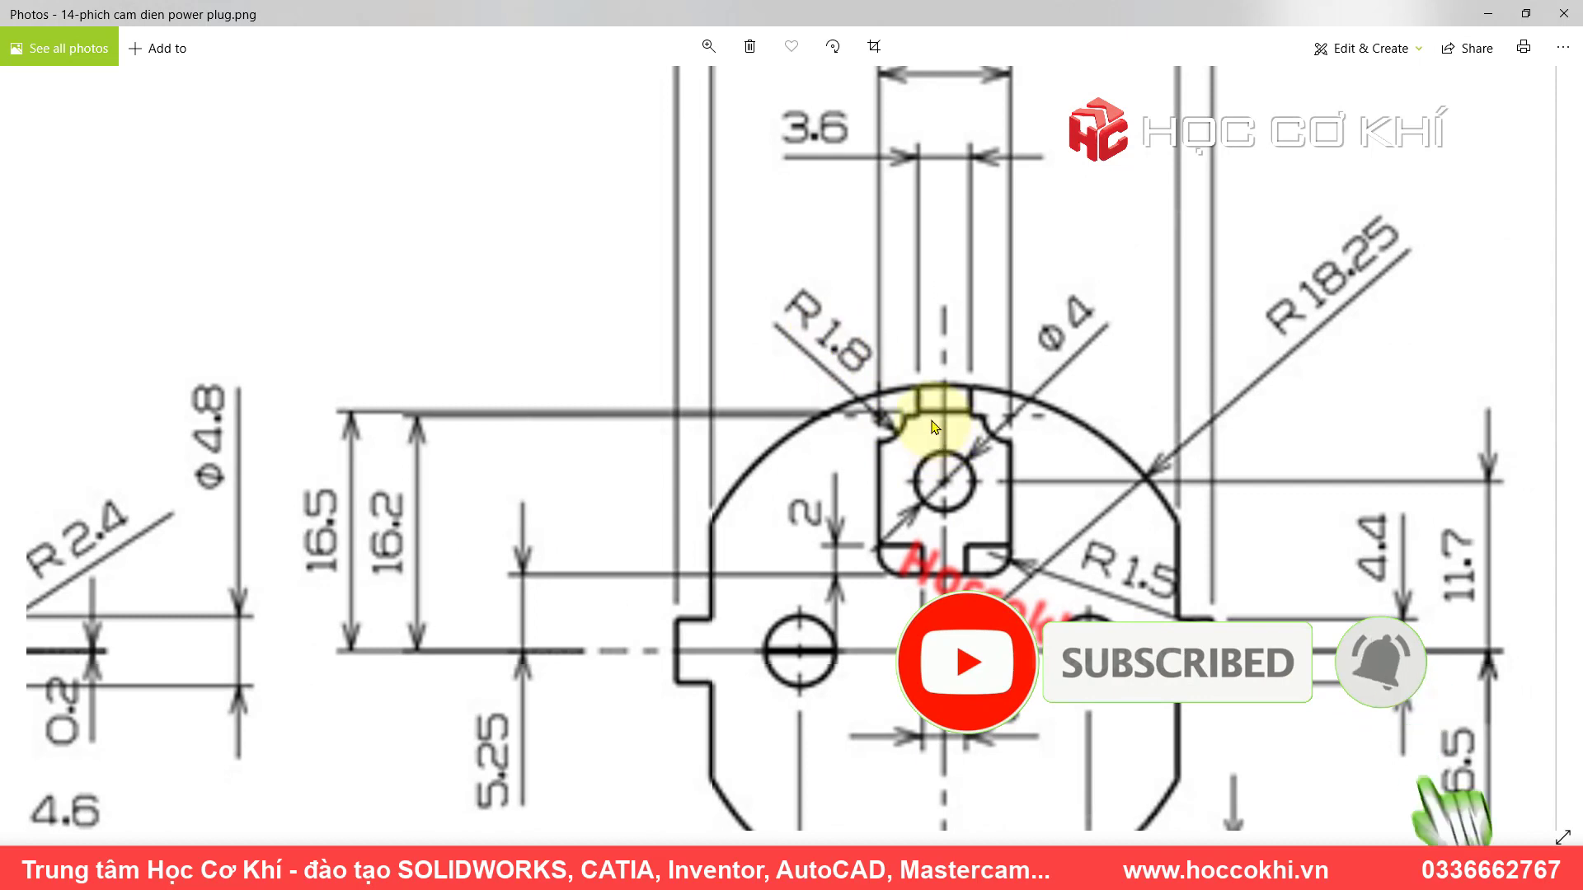
scroll(936, 417, "up", 1, "ctrl")
scroll(928, 404, "down", 1, "ctrl")
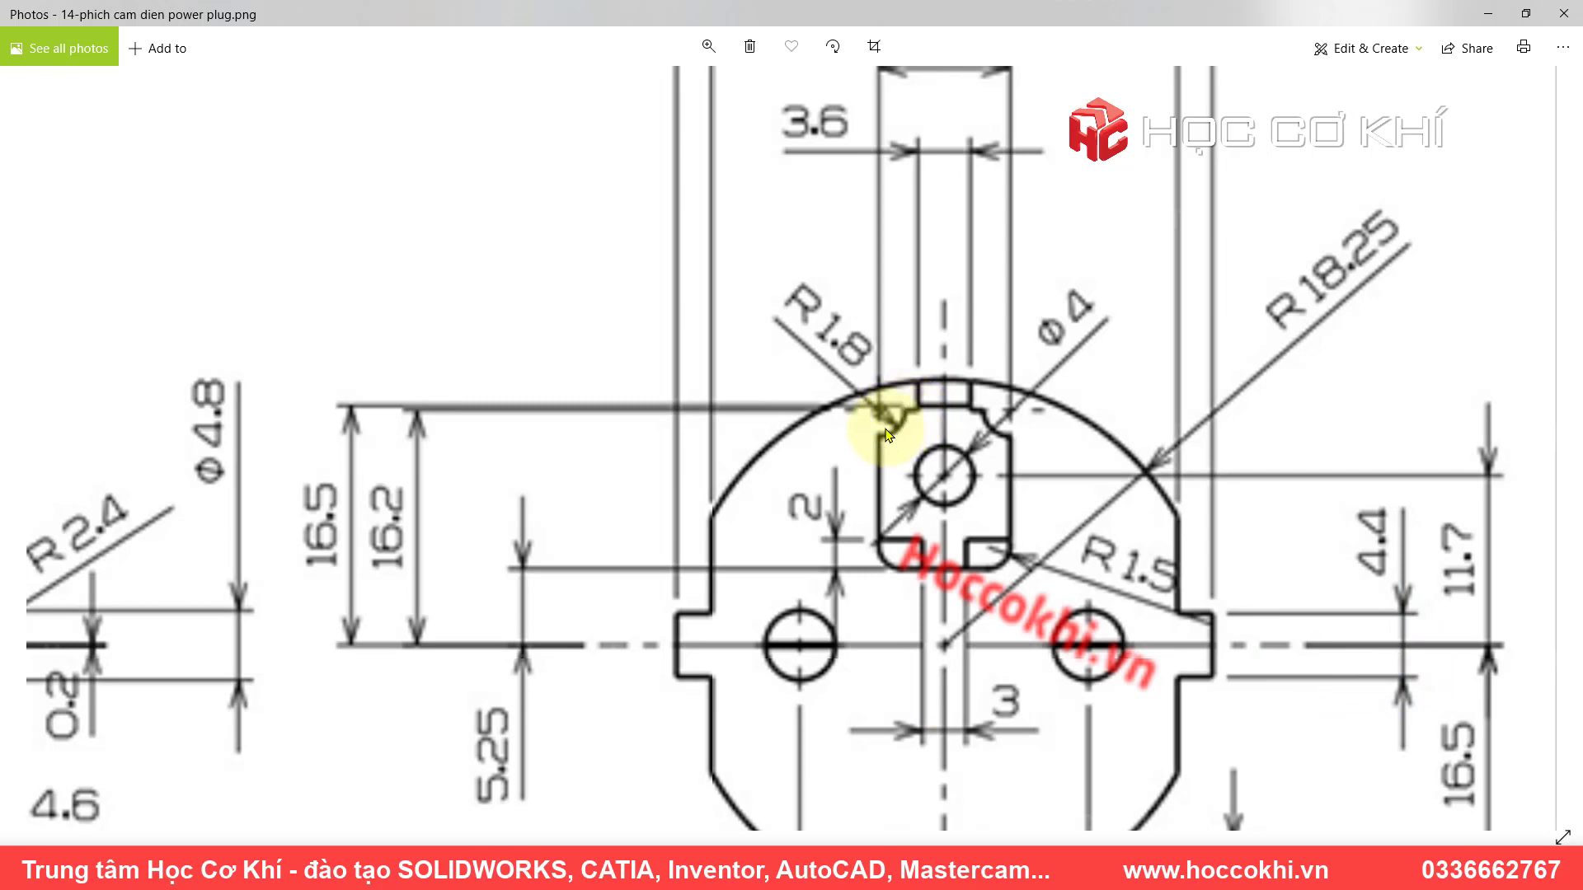
- Dimension a 1.8 mm gap between the two slot lines
scroll(865, 487, "down", 2)
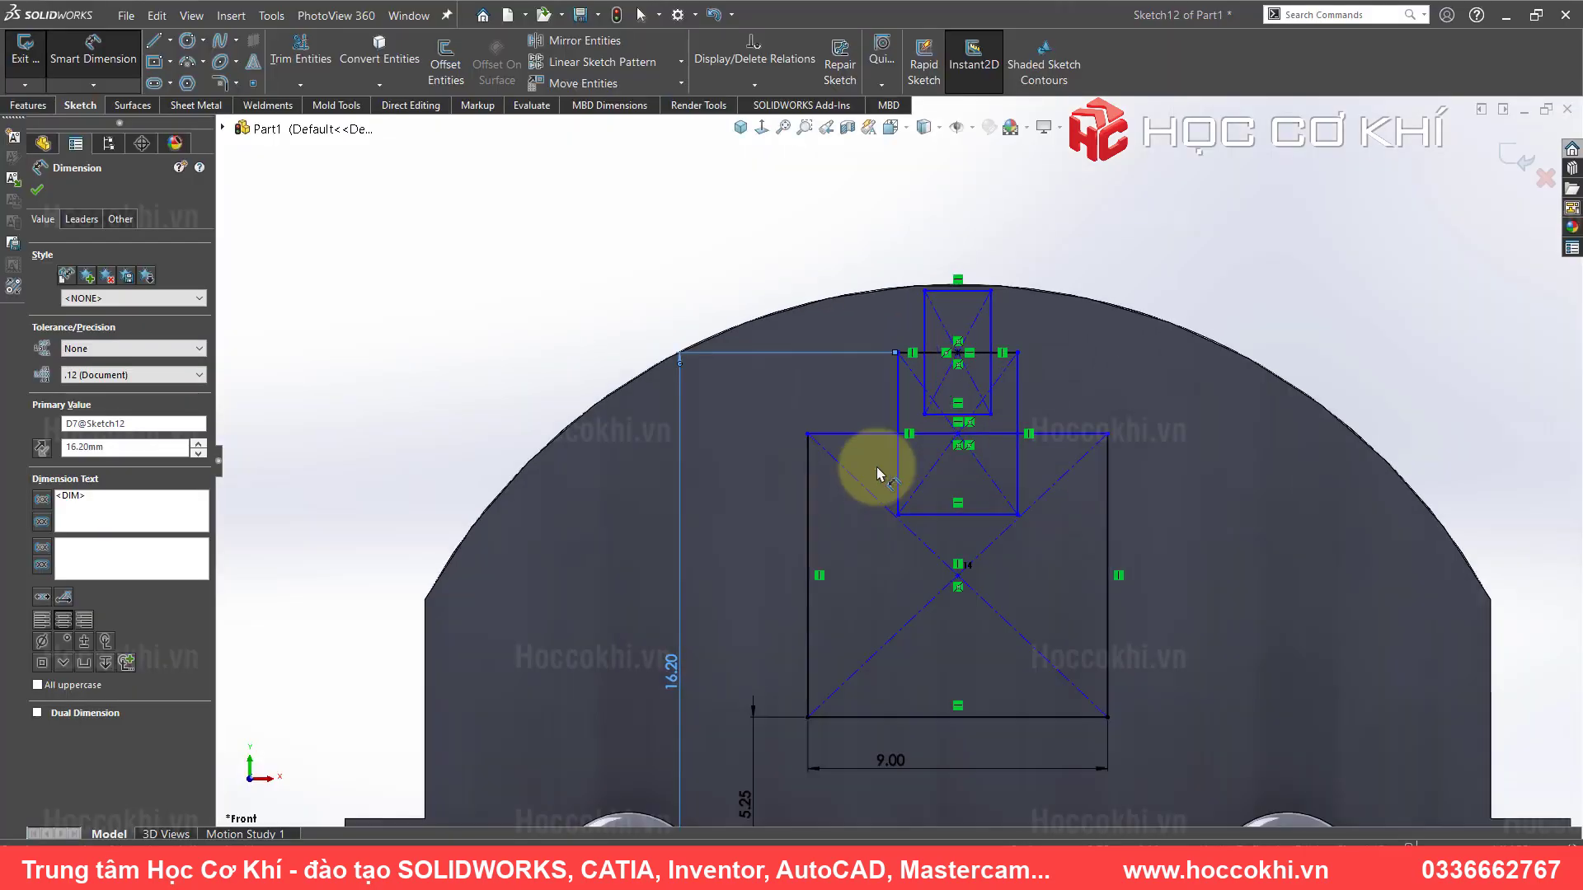
scroll(865, 459, "down", 2)
left_click(929, 303)
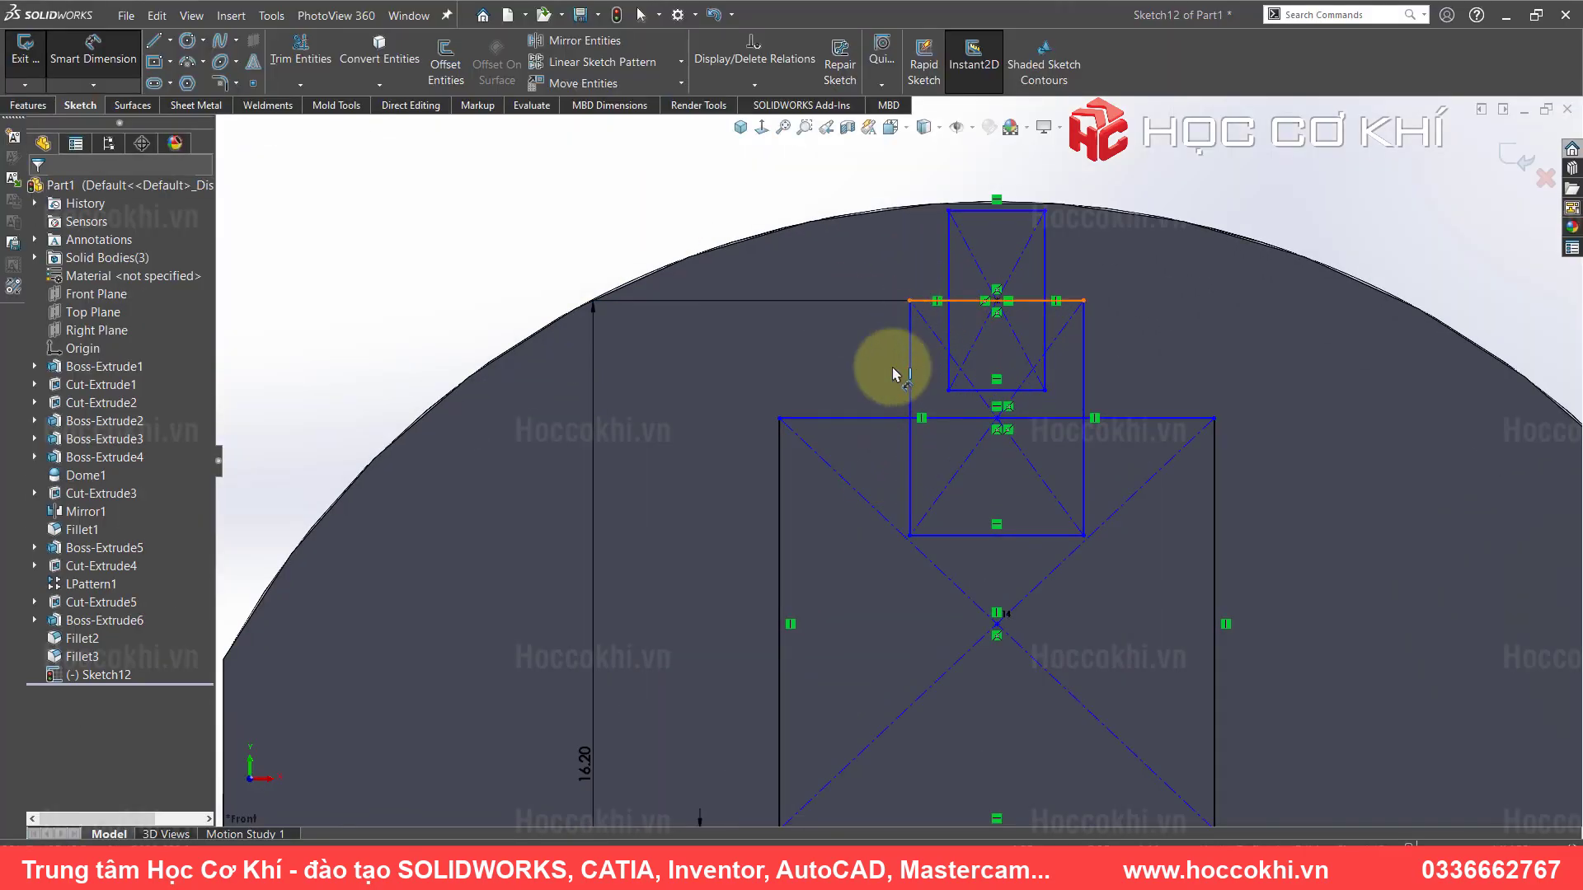
left_click(866, 418)
left_click(706, 363)
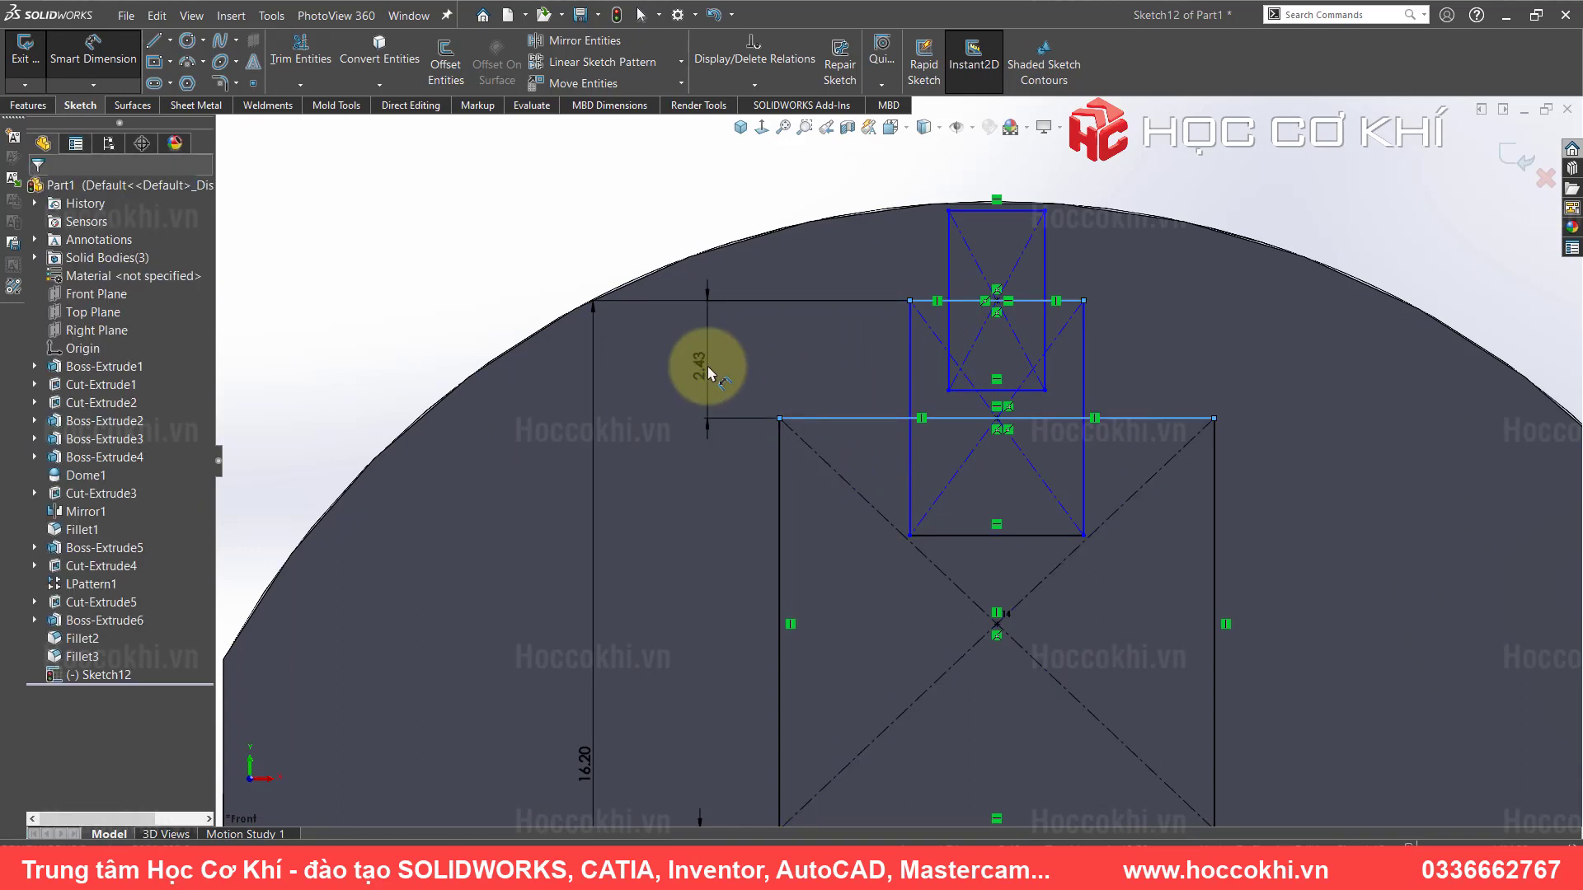
type("1.8")
key("Return")
type("1.8")
key("Return")
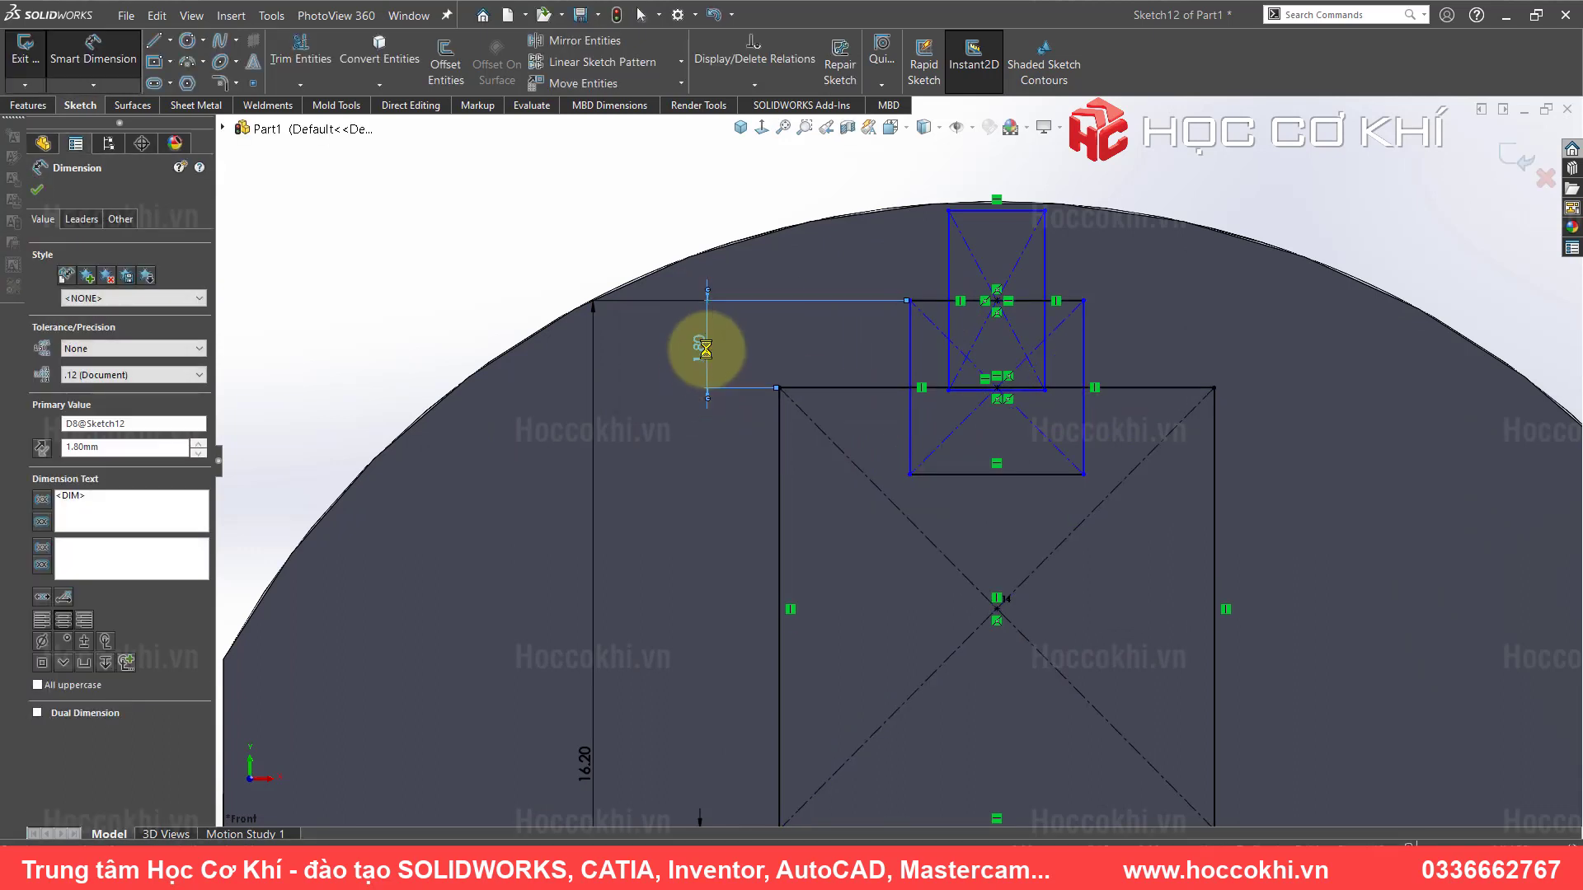
key("Escape")
scroll(927, 323, "down", 3)
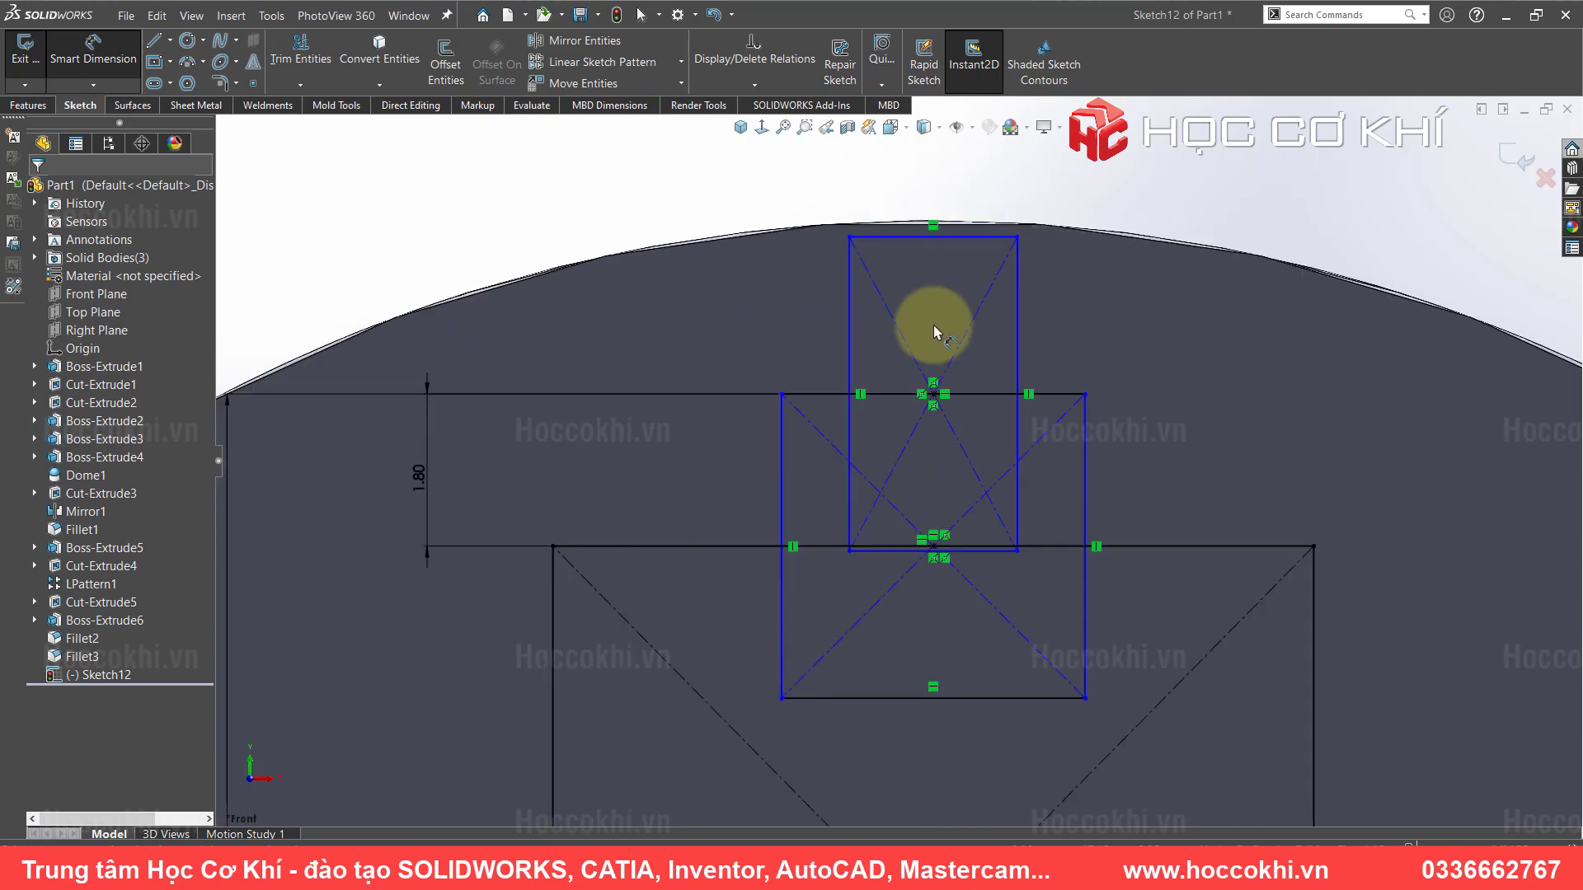
key("Escape")
left_click(850, 239)
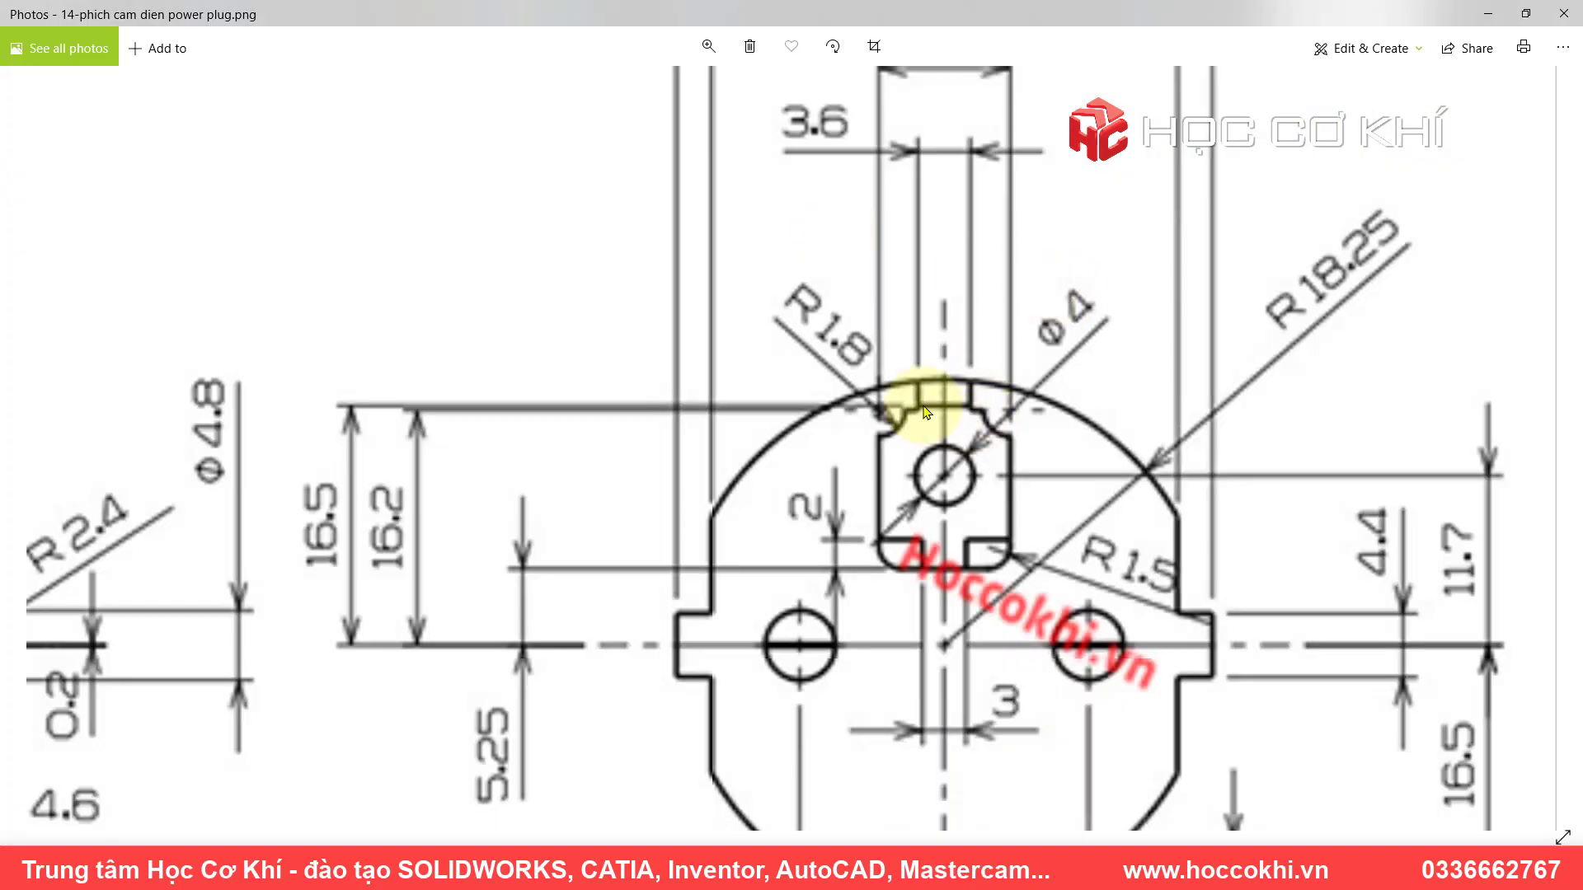
- Make the small top rectangle 3.6 mm wide
key("alt+Tab")
right_click_drag(744, 178, 745, 159)
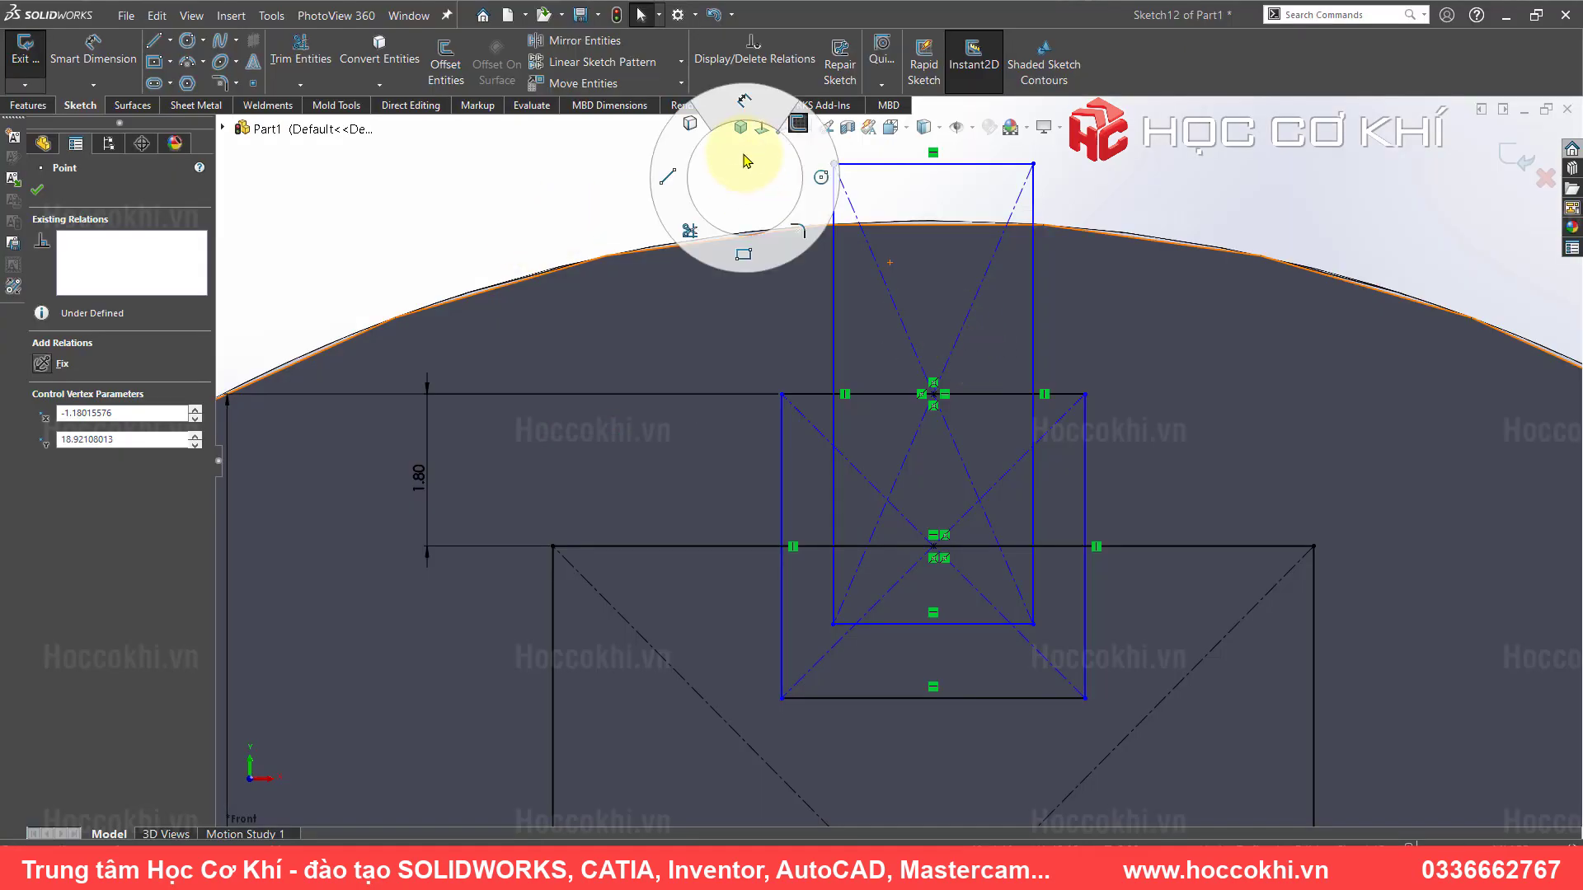
left_click(924, 171)
scroll(924, 170, "down", 2)
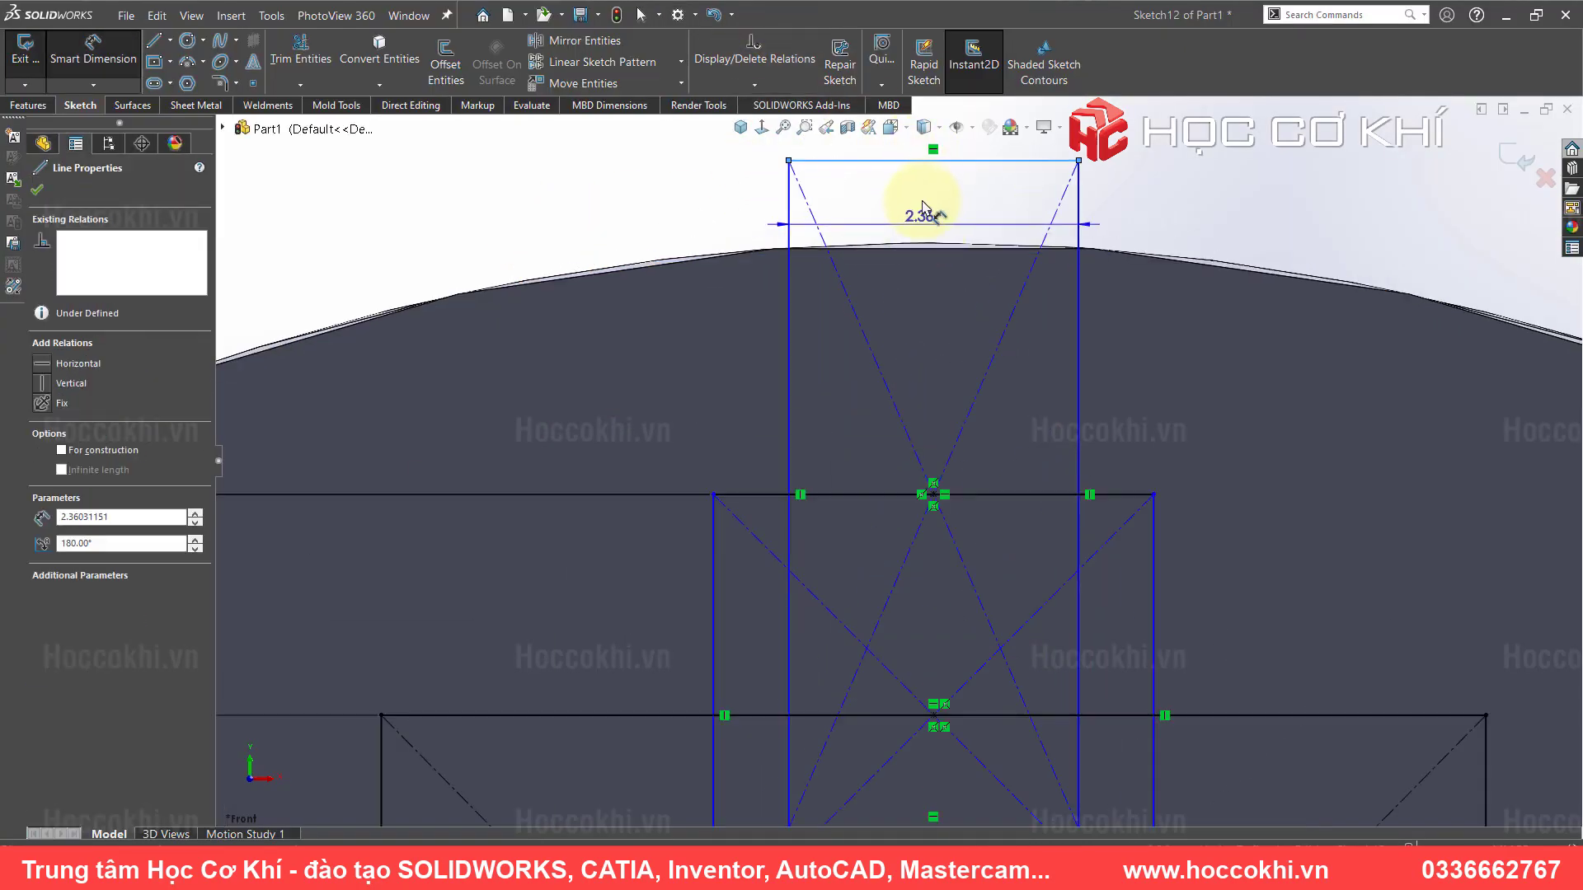
scroll(921, 206, "up", 3)
left_click(921, 205)
type("3.6")
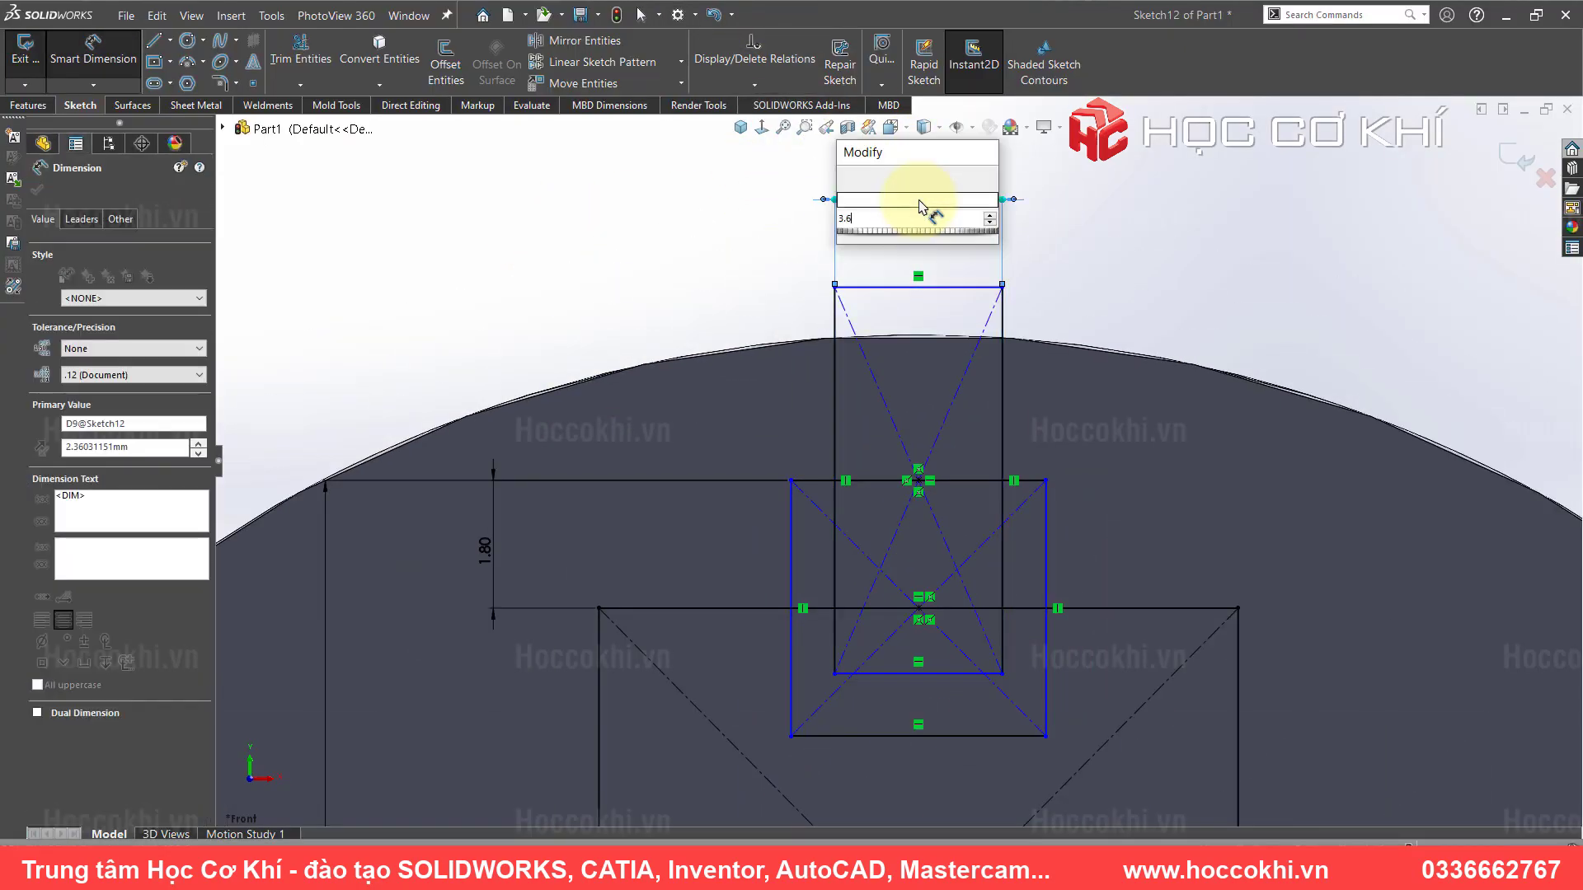
key("Return")
- Check widths on the drawing, then make the middle rectangle 5.4 mm wide
key("alt+Tab")
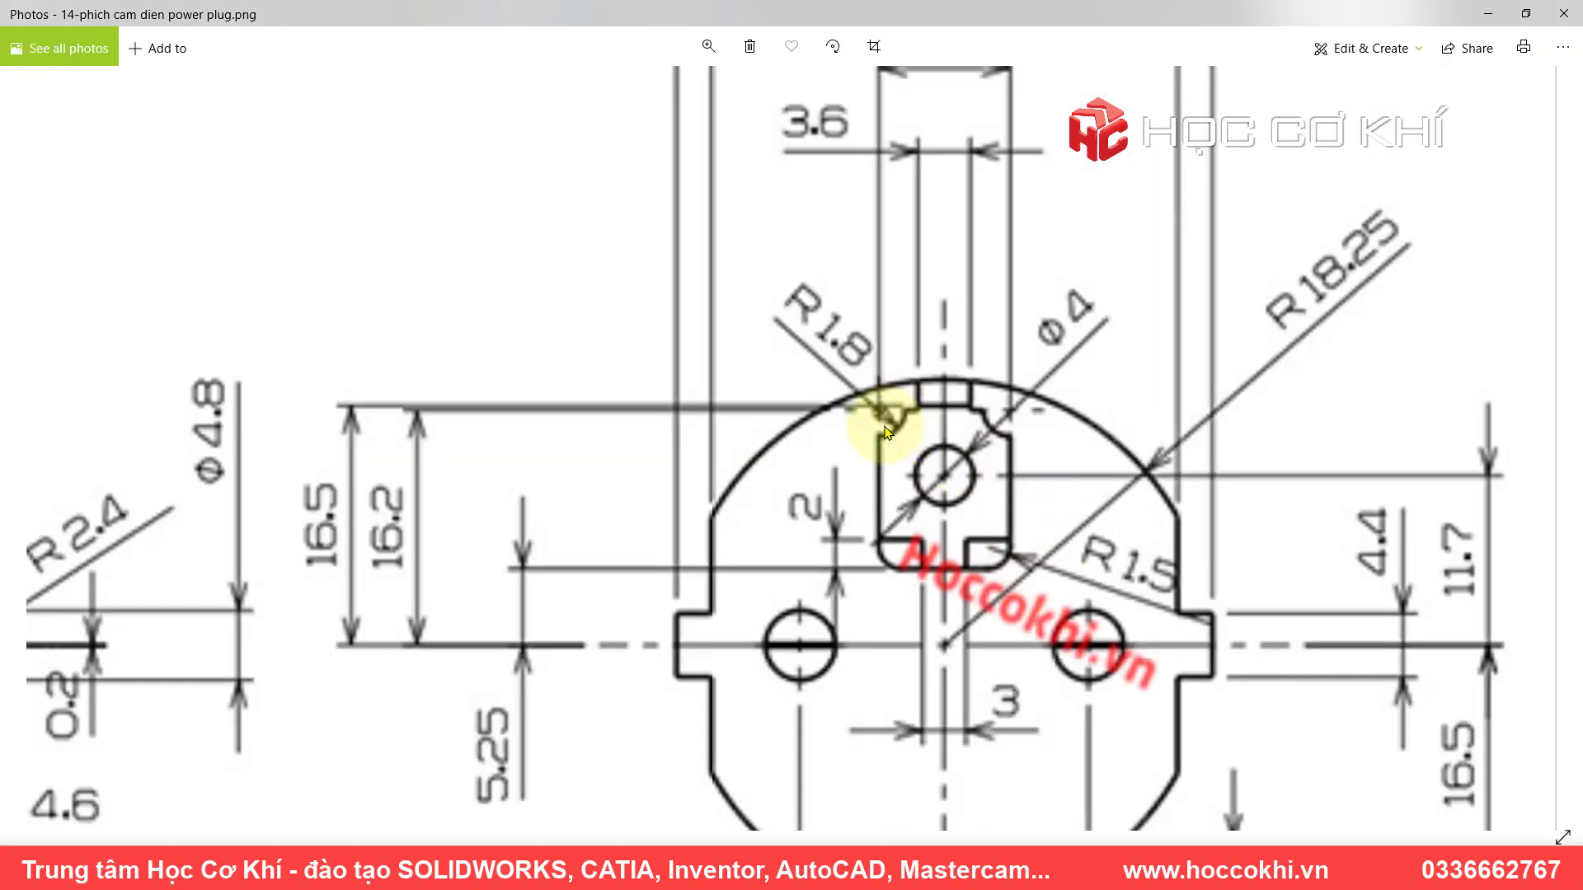
scroll(890, 177, "up", 2)
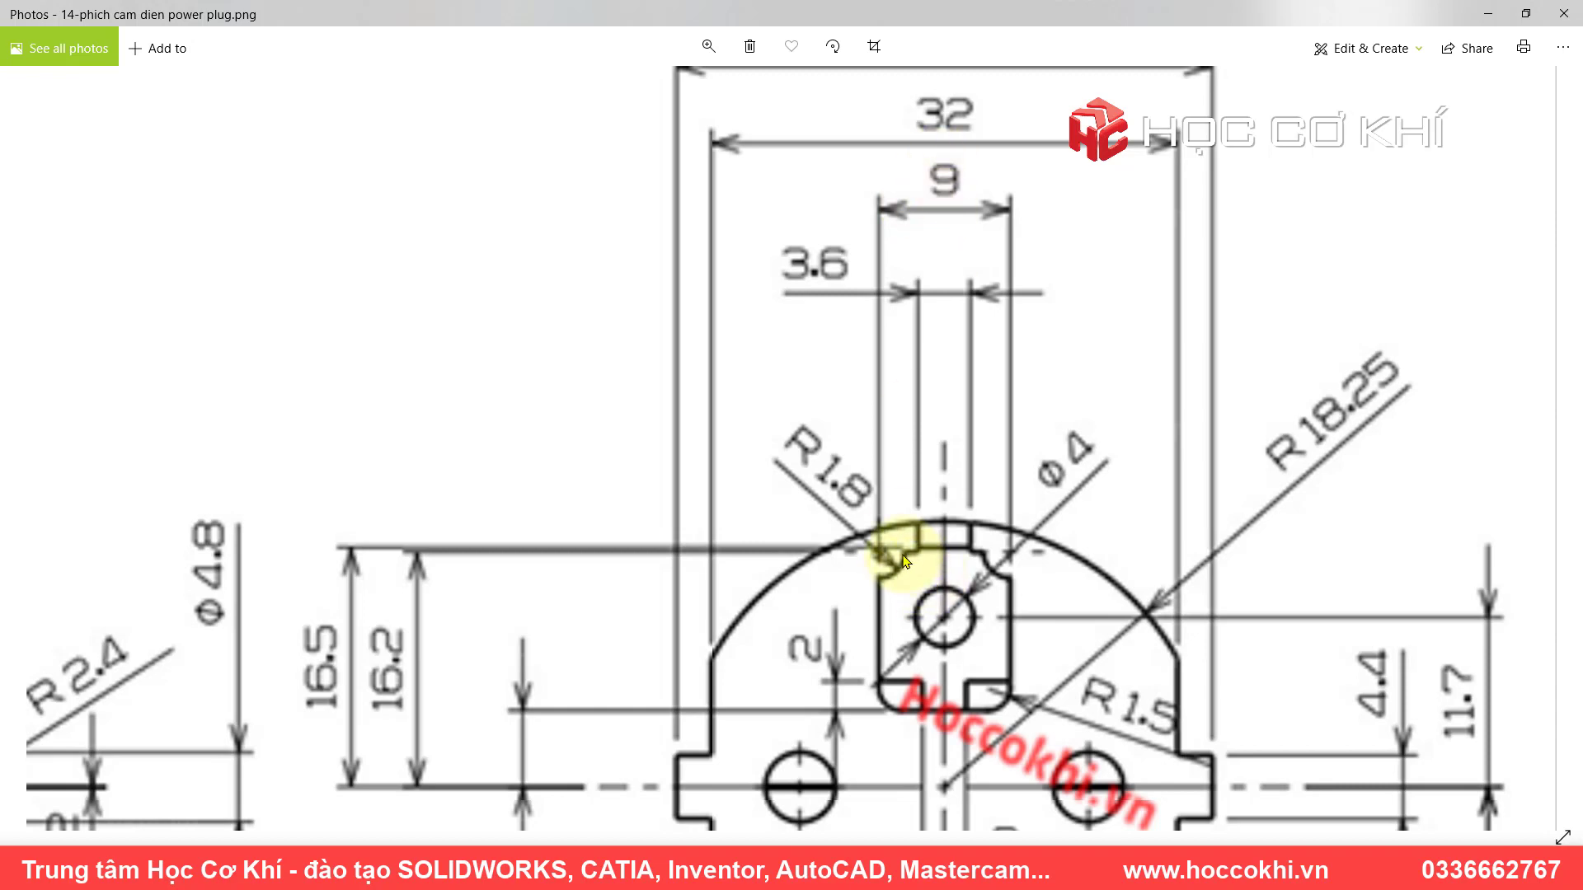
key("alt+Tab")
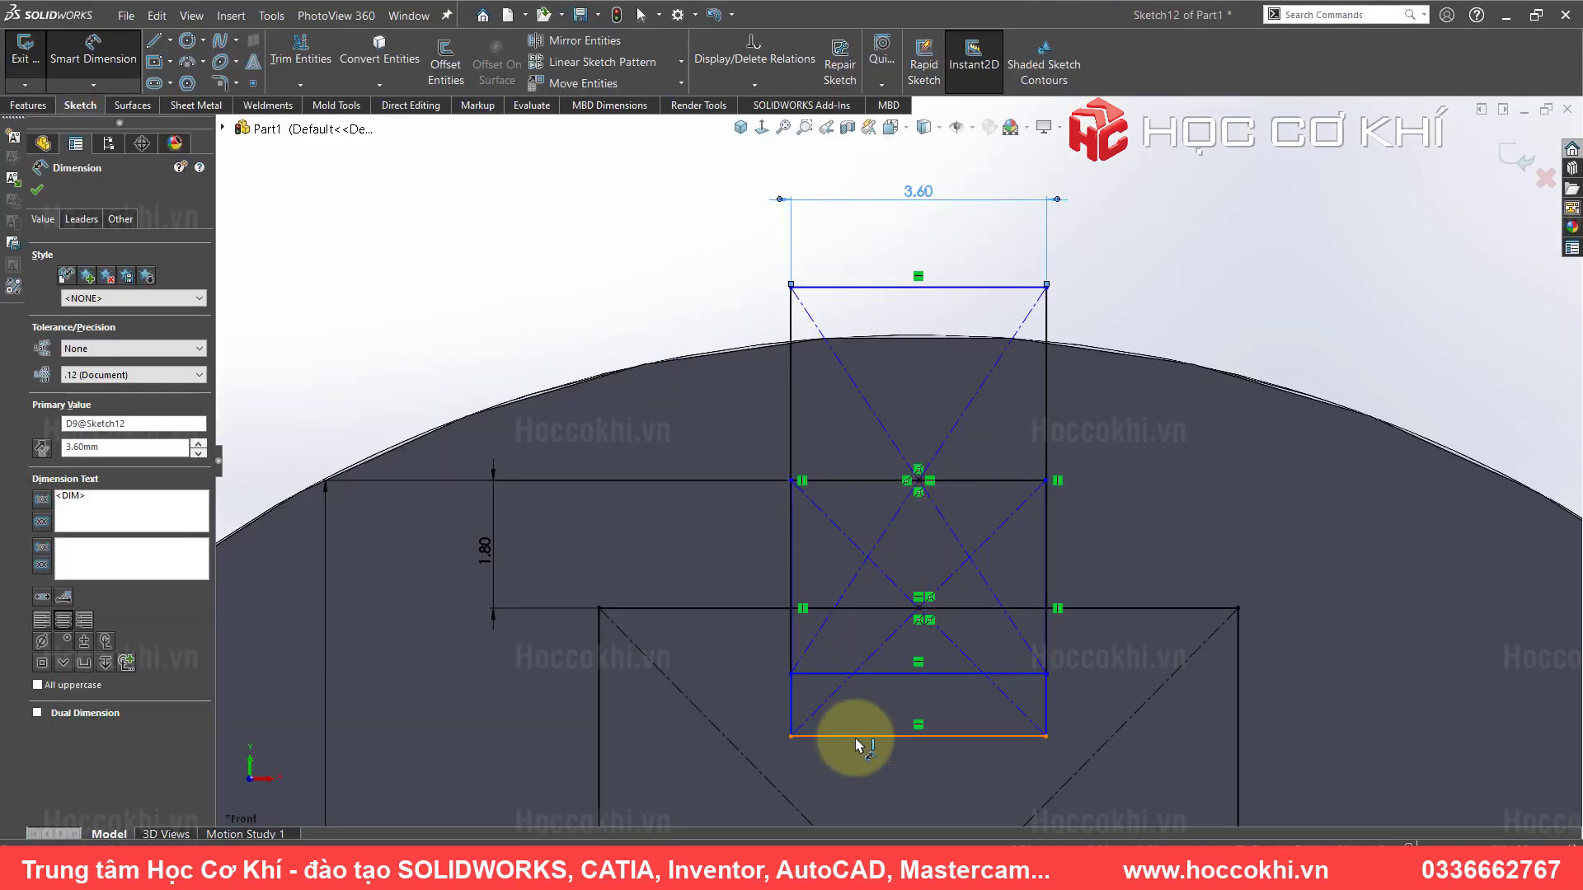
left_click(882, 764)
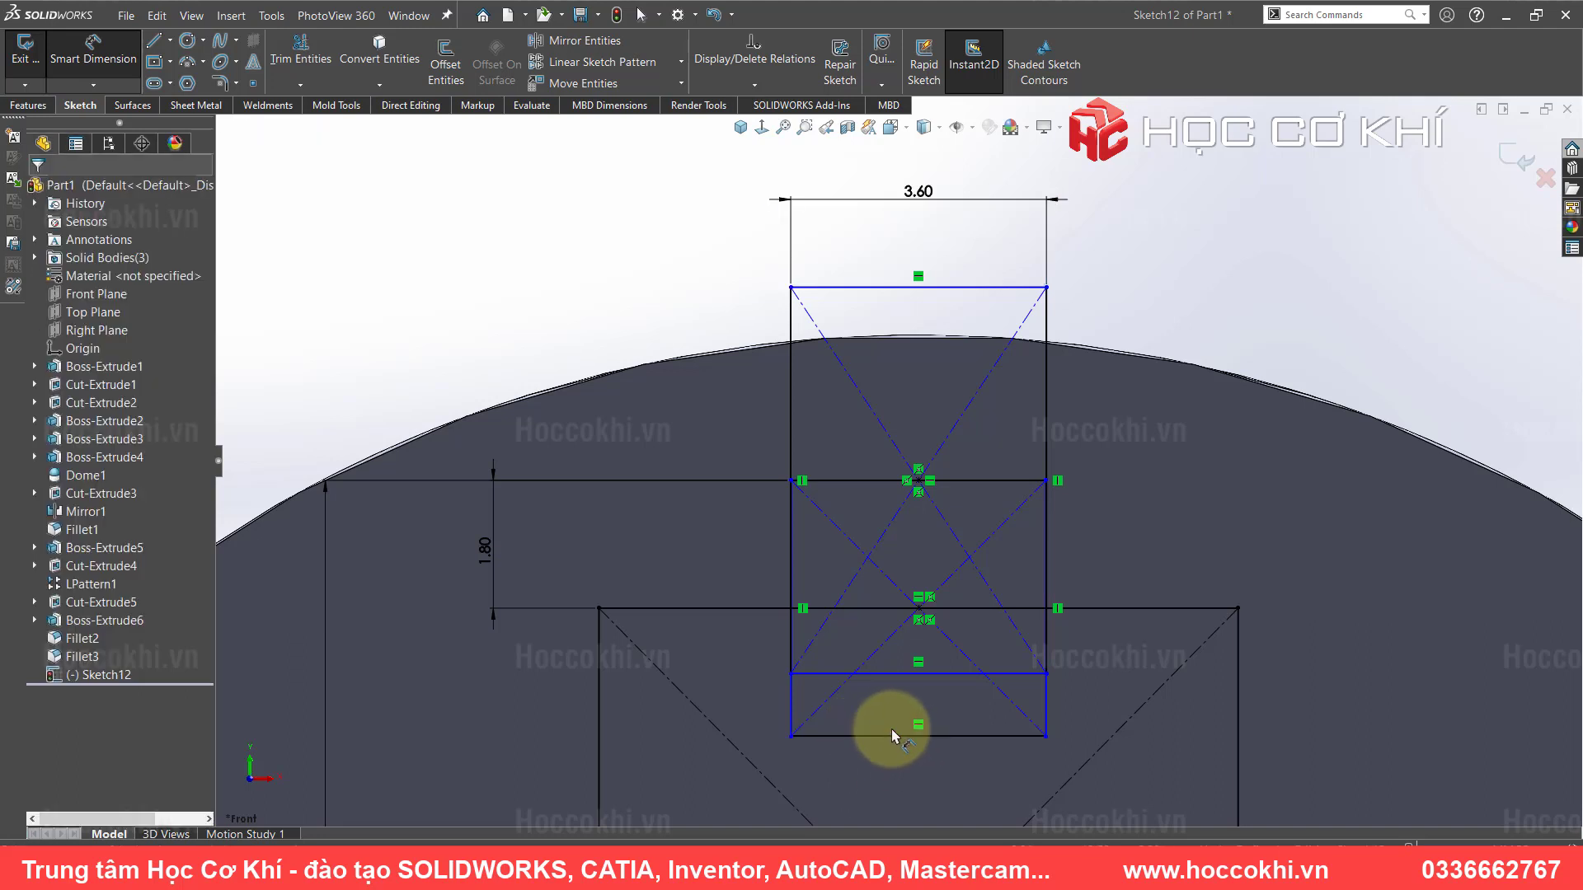
left_click(892, 738)
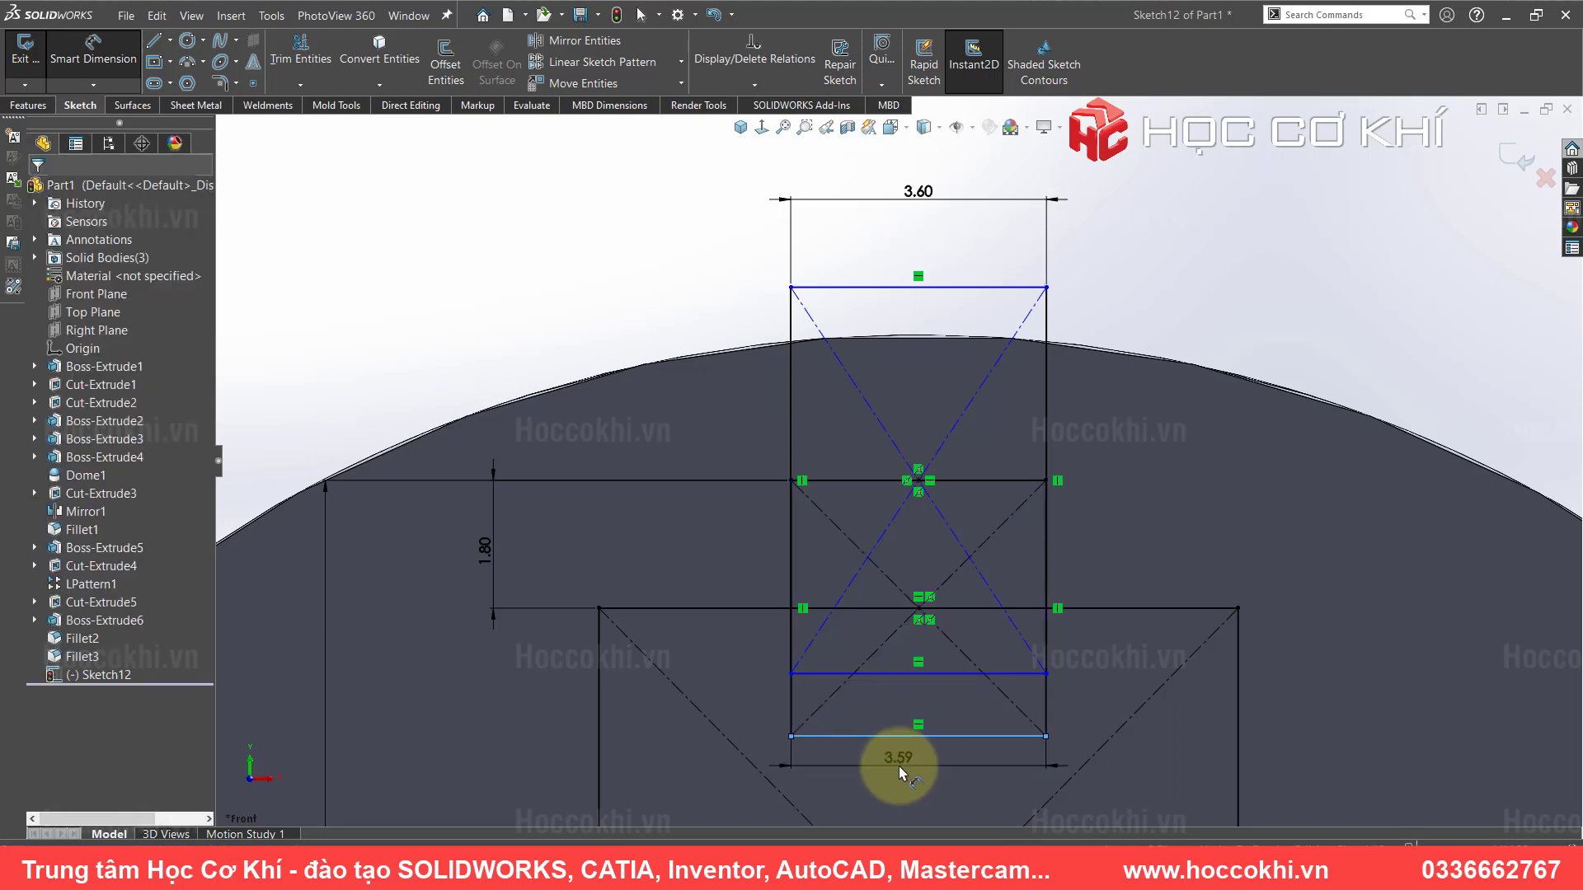
left_click(898, 765)
type("9-3.6")
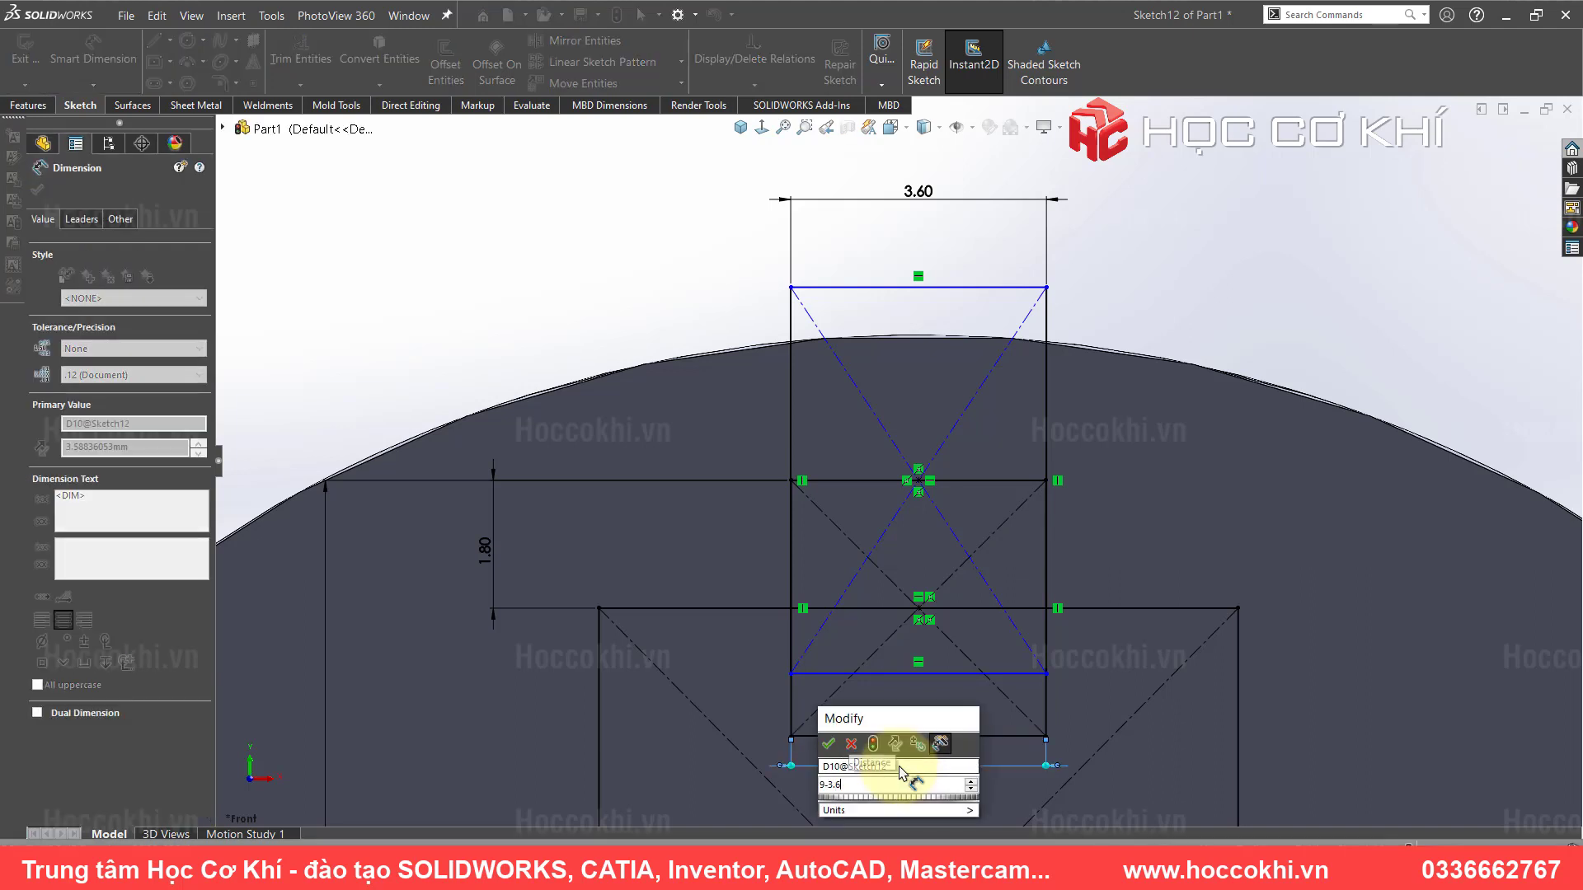
key("Return")
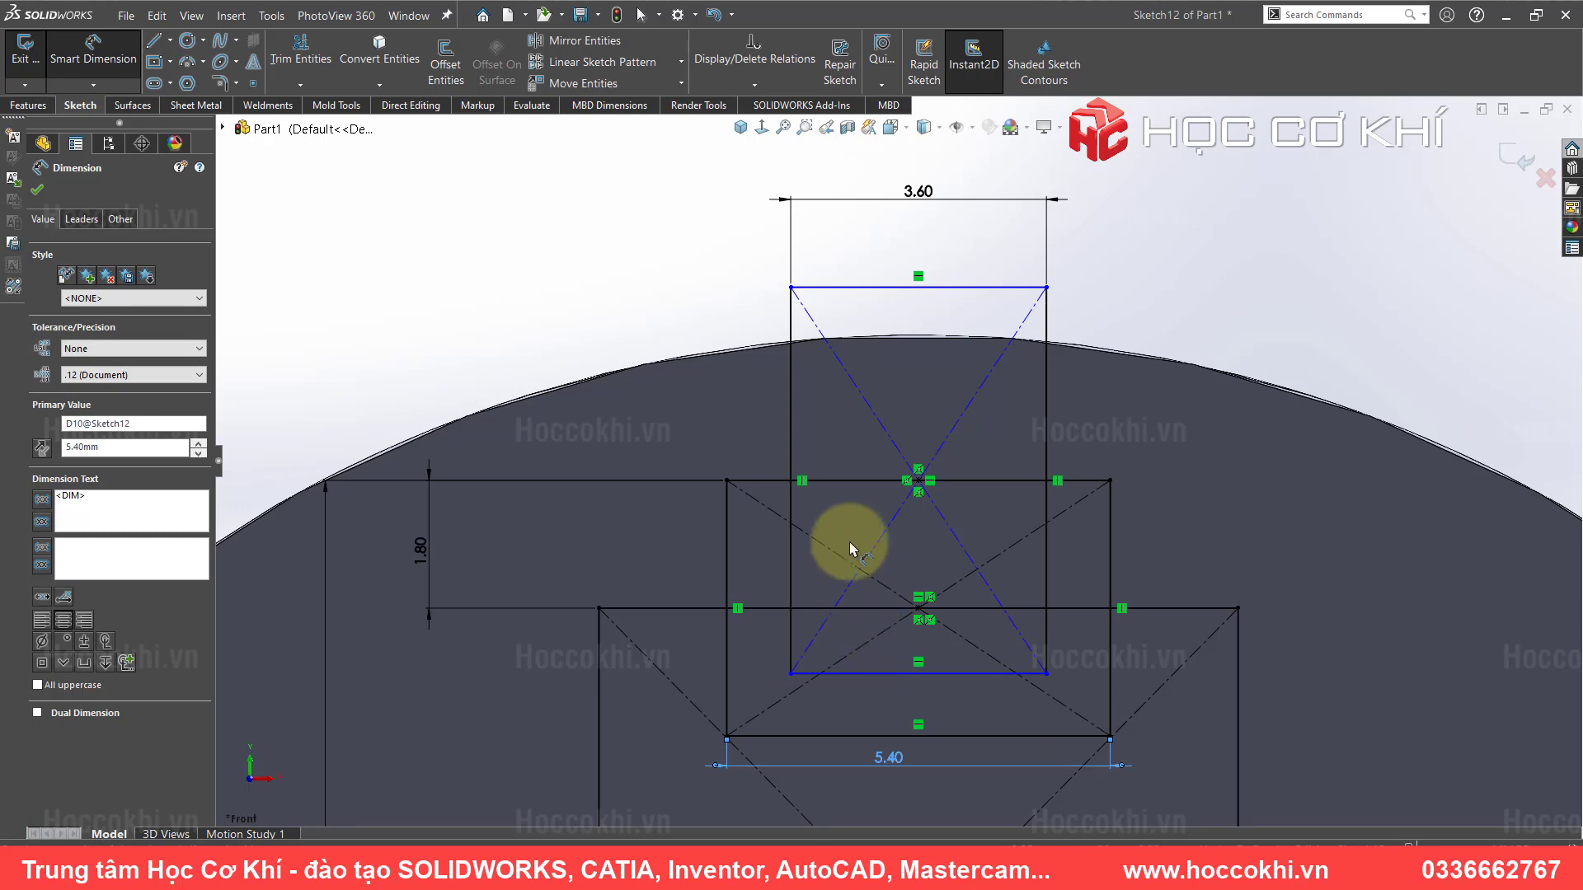
- Accept the 5.40 dimension, zoom out to the whole part, and show the Features commands
scroll(927, 376, "up", 2)
scroll(960, 512, "up", 3)
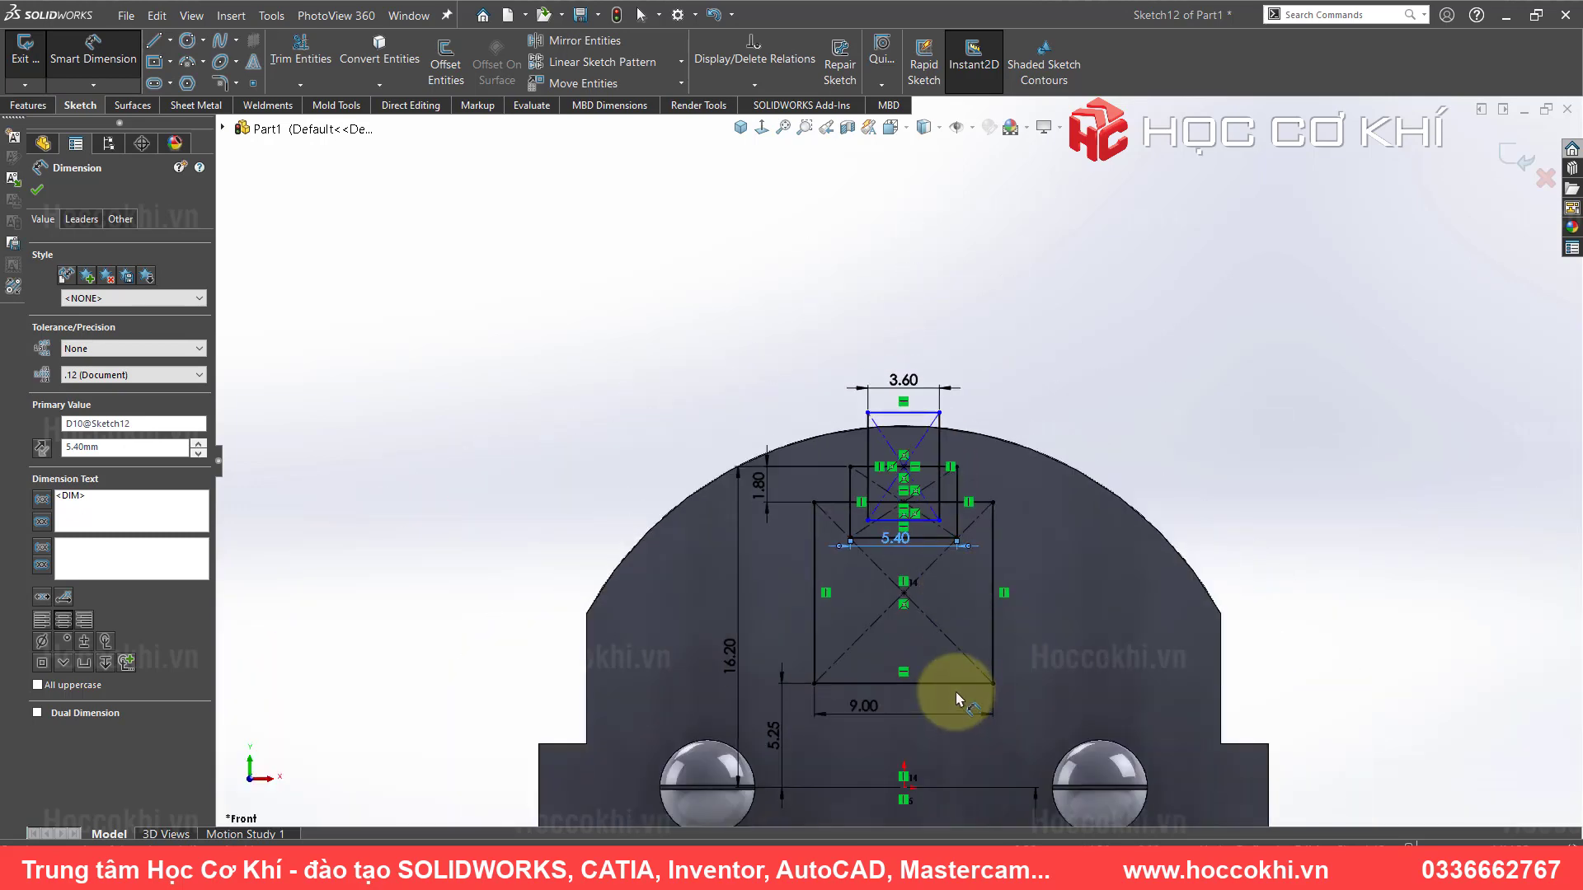
scroll(955, 659, "down", 2)
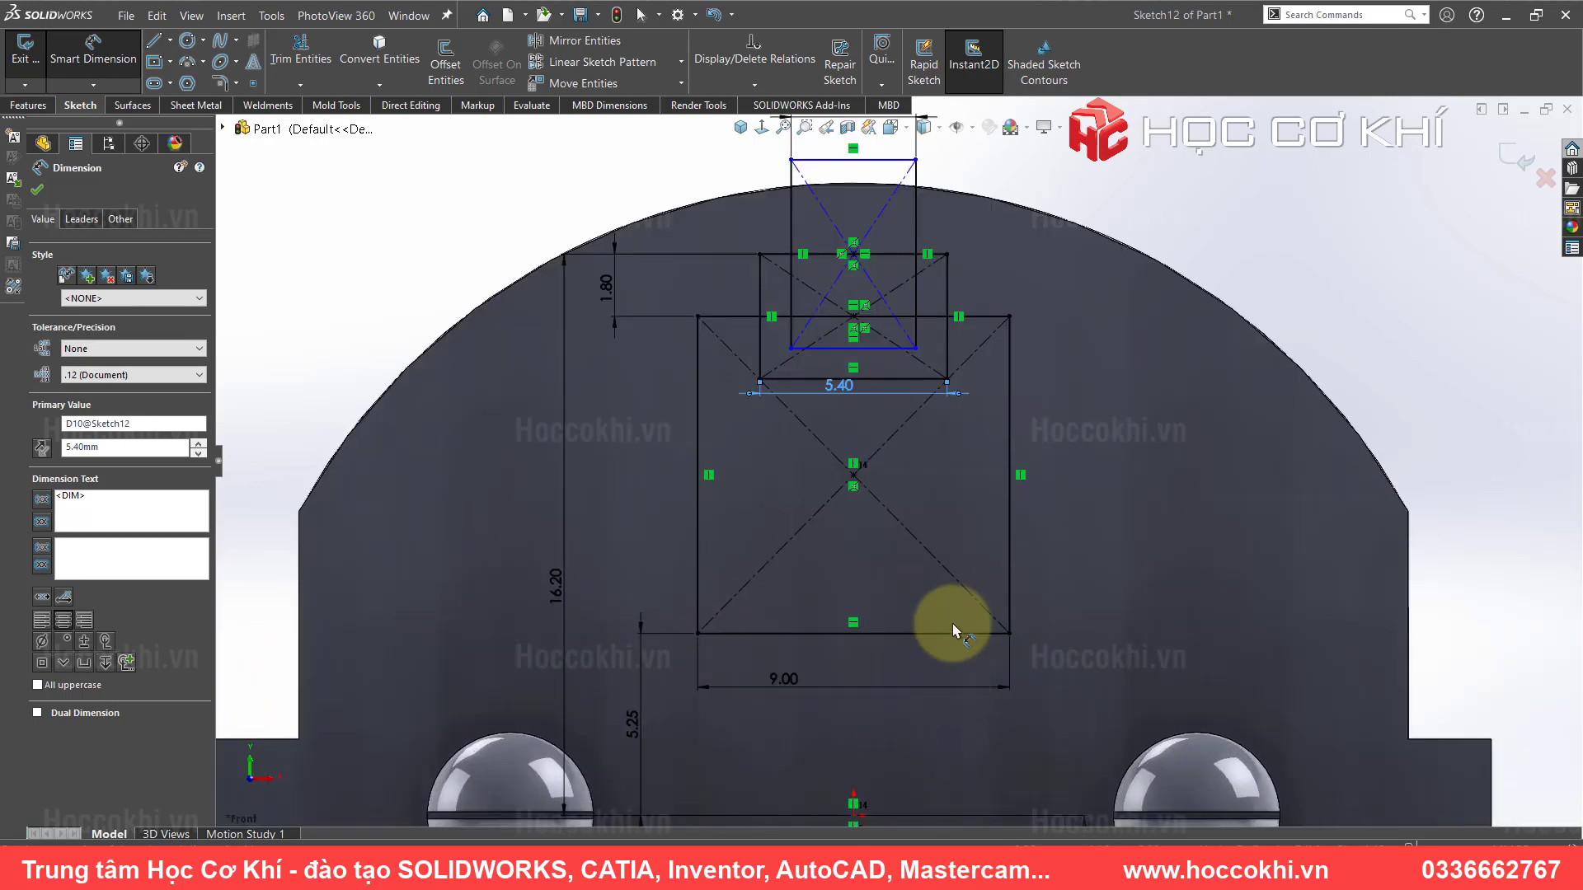
left_click(1184, 245)
scroll(1061, 417, "up", 2)
scroll(1061, 420, "up", 2)
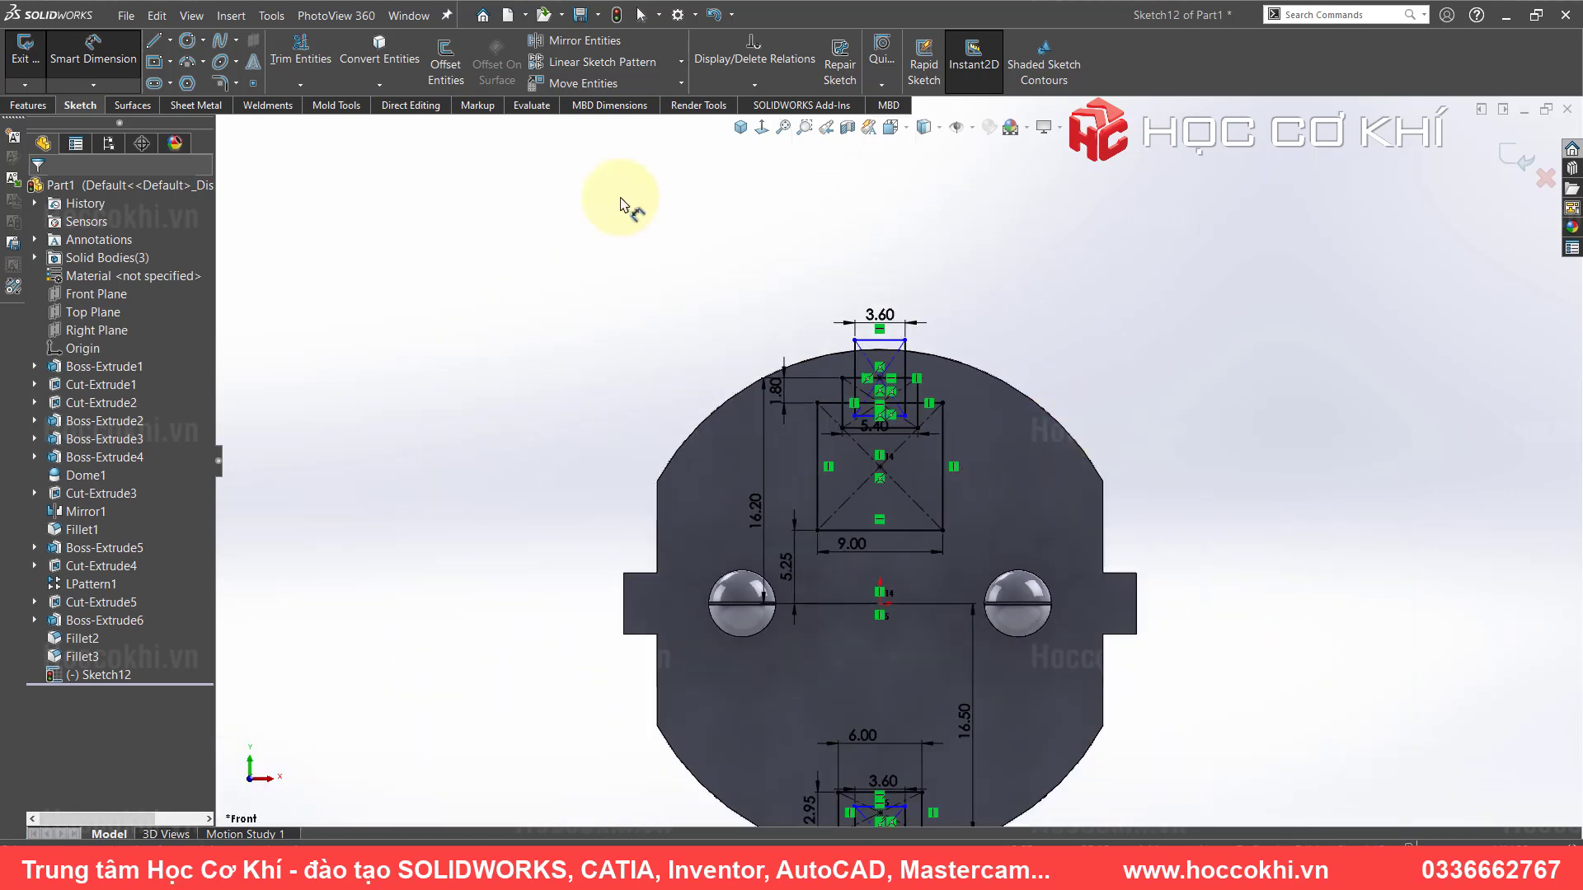
left_click(28, 105)
- Start an Extruded Cut, then pan the drawing to the side view's 9.9, 4.6, 7.9 and 16.8 pin dimensions
left_click(284, 62)
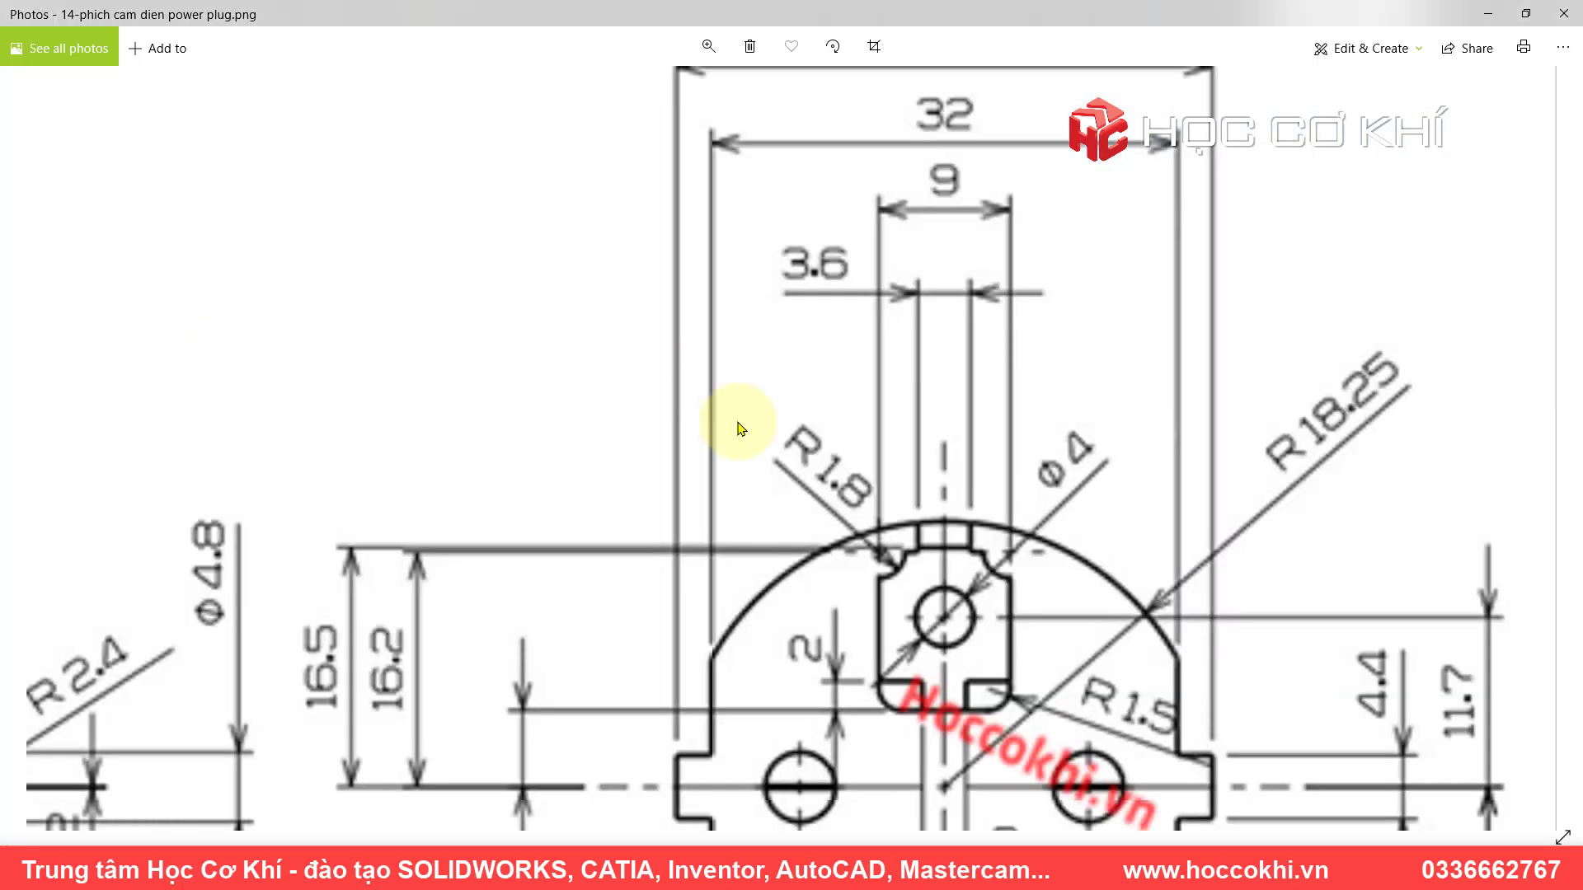
left_click_drag(611, 617, 1014, 141)
left_click_drag(784, 512, 912, 484)
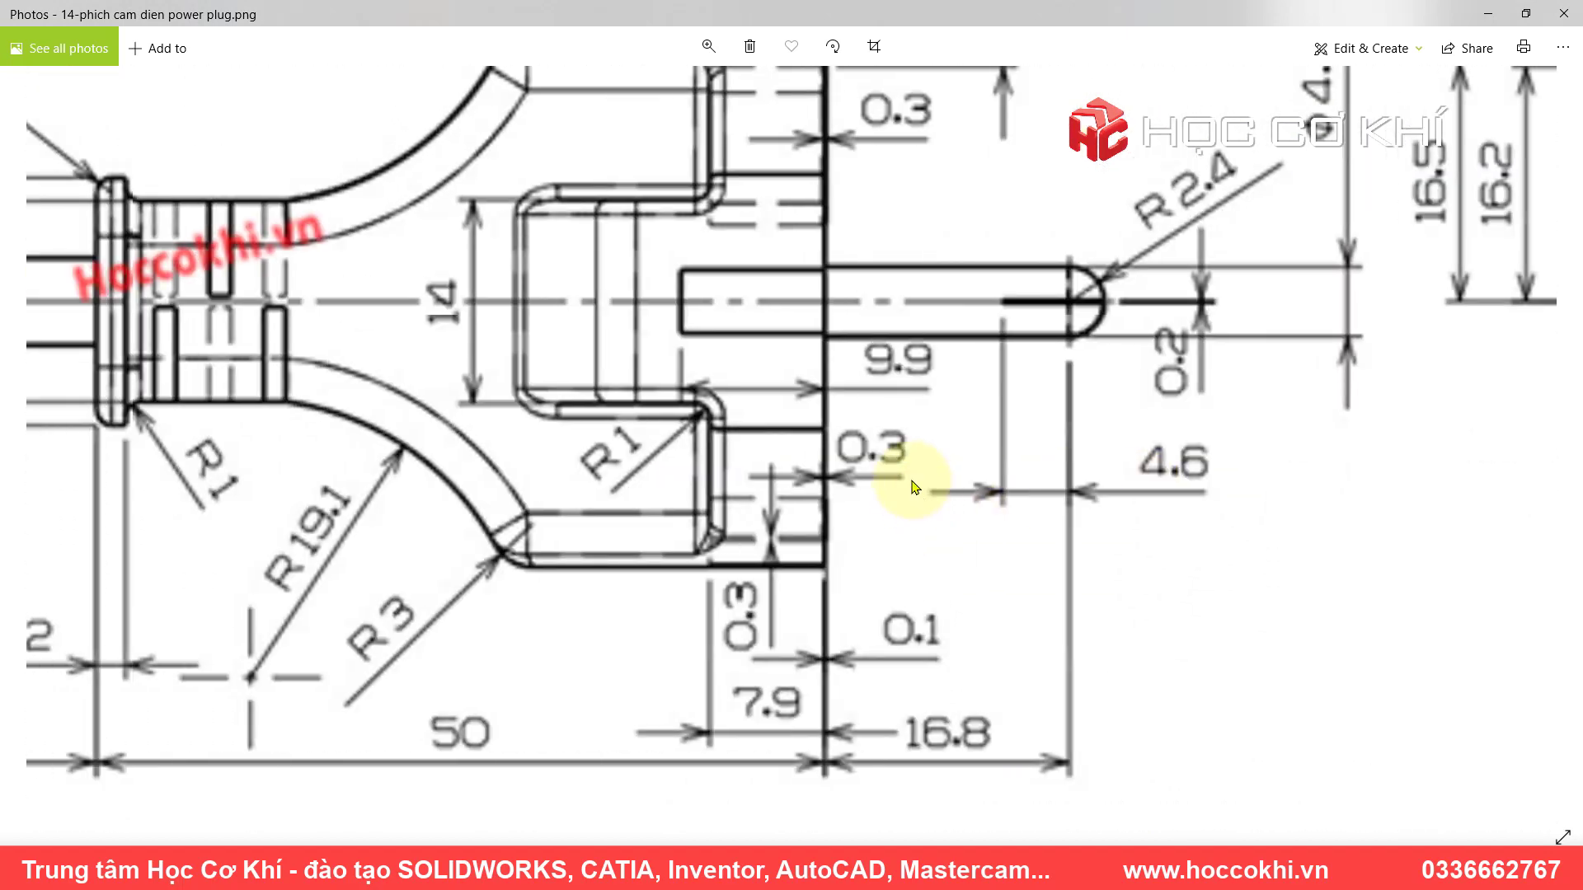
left_click_drag(718, 406, 723, 448)
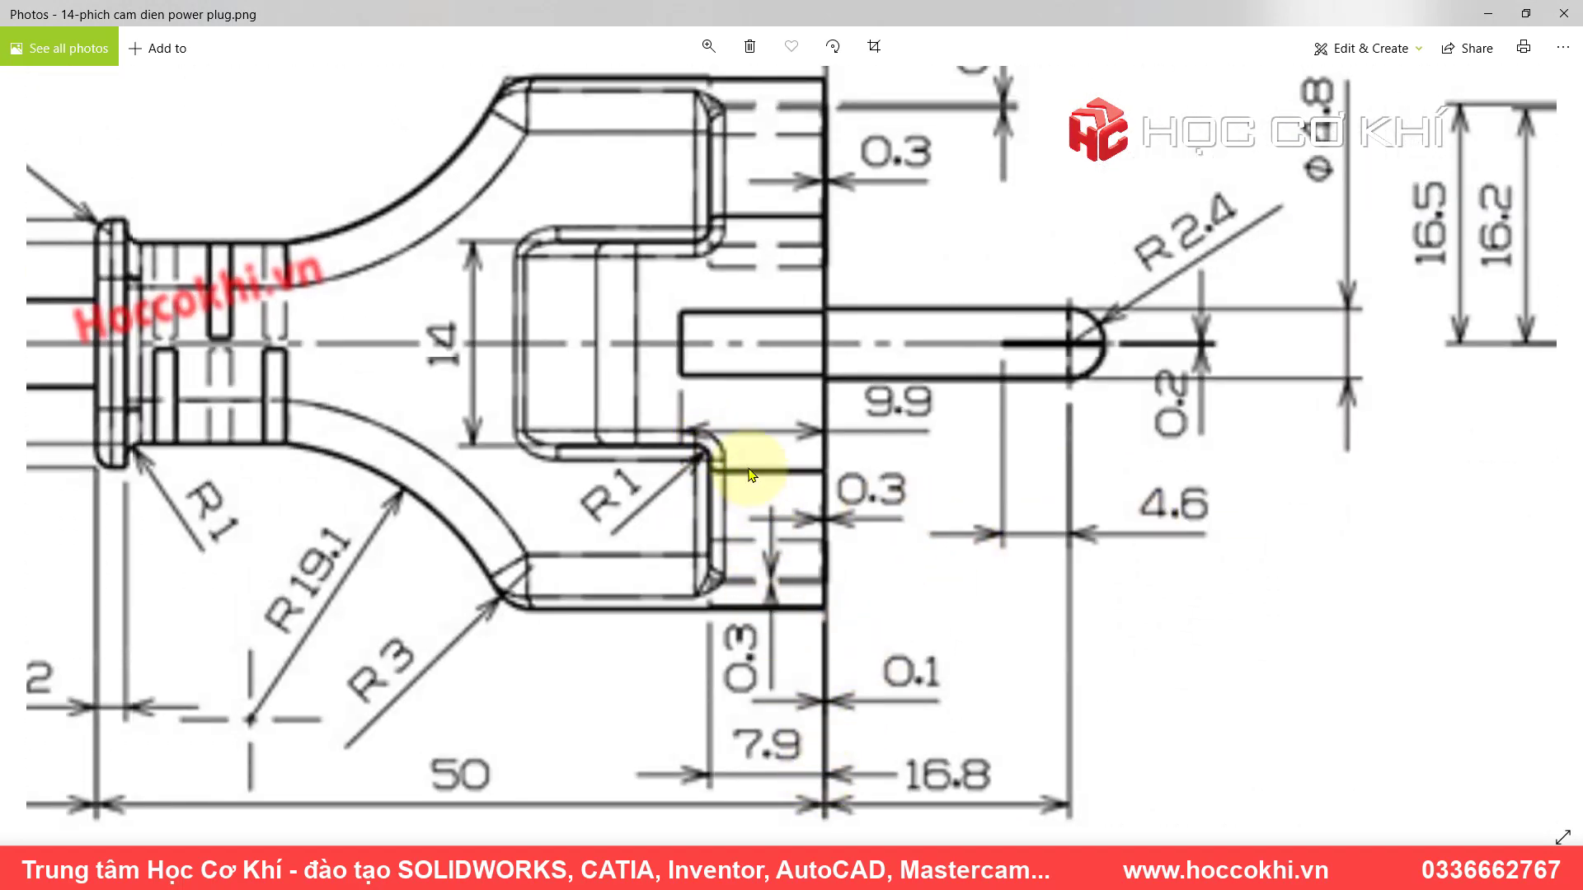
left_click_drag(726, 301, 796, 474)
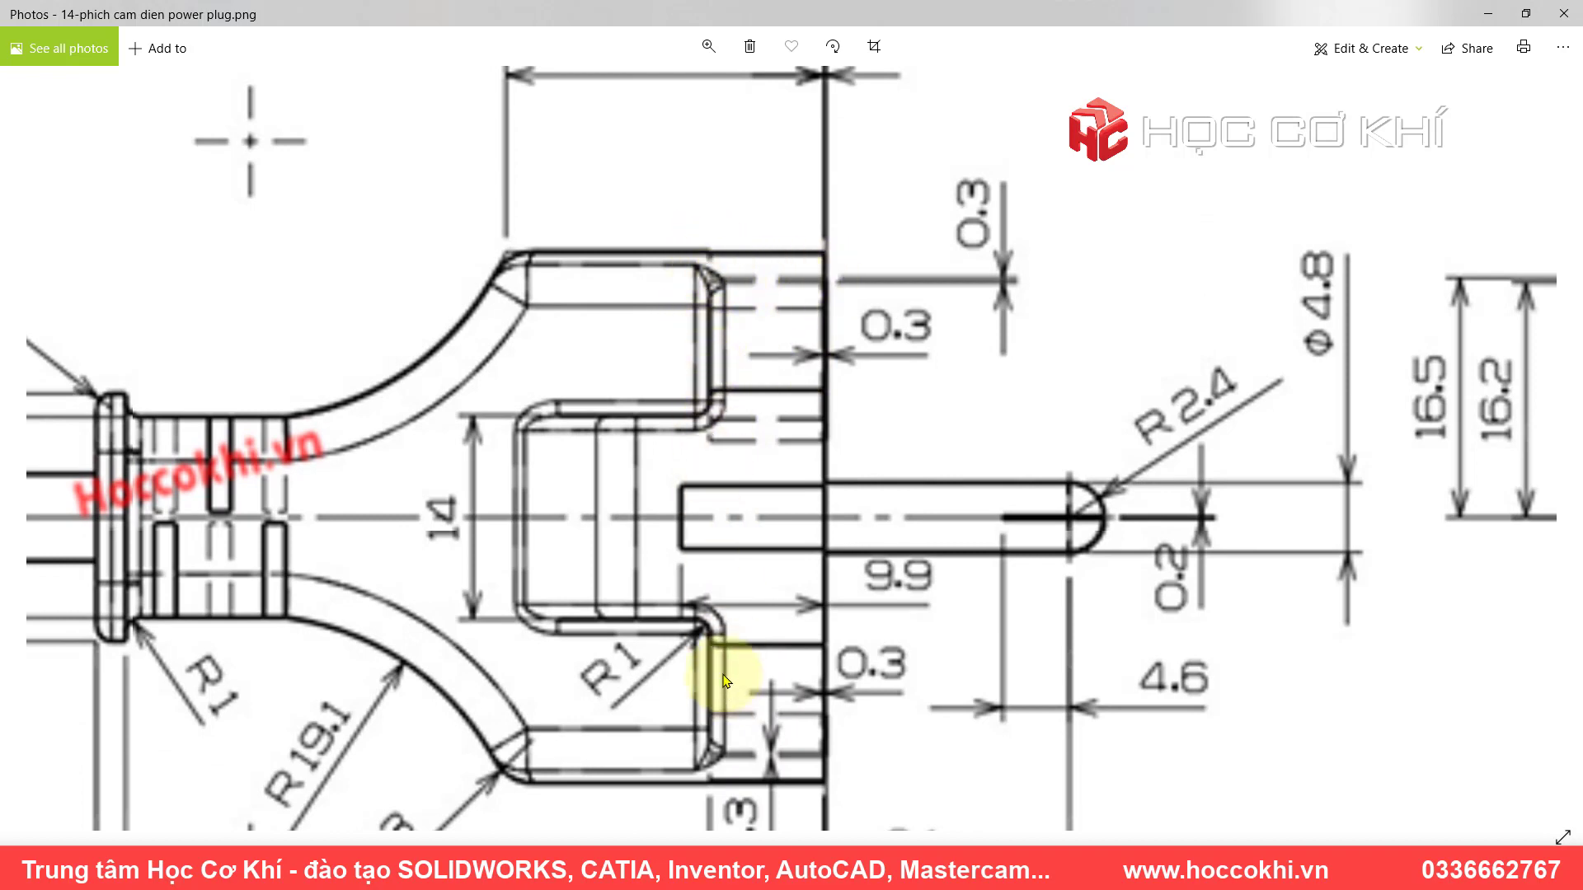
left_click_drag(742, 671, 710, 458)
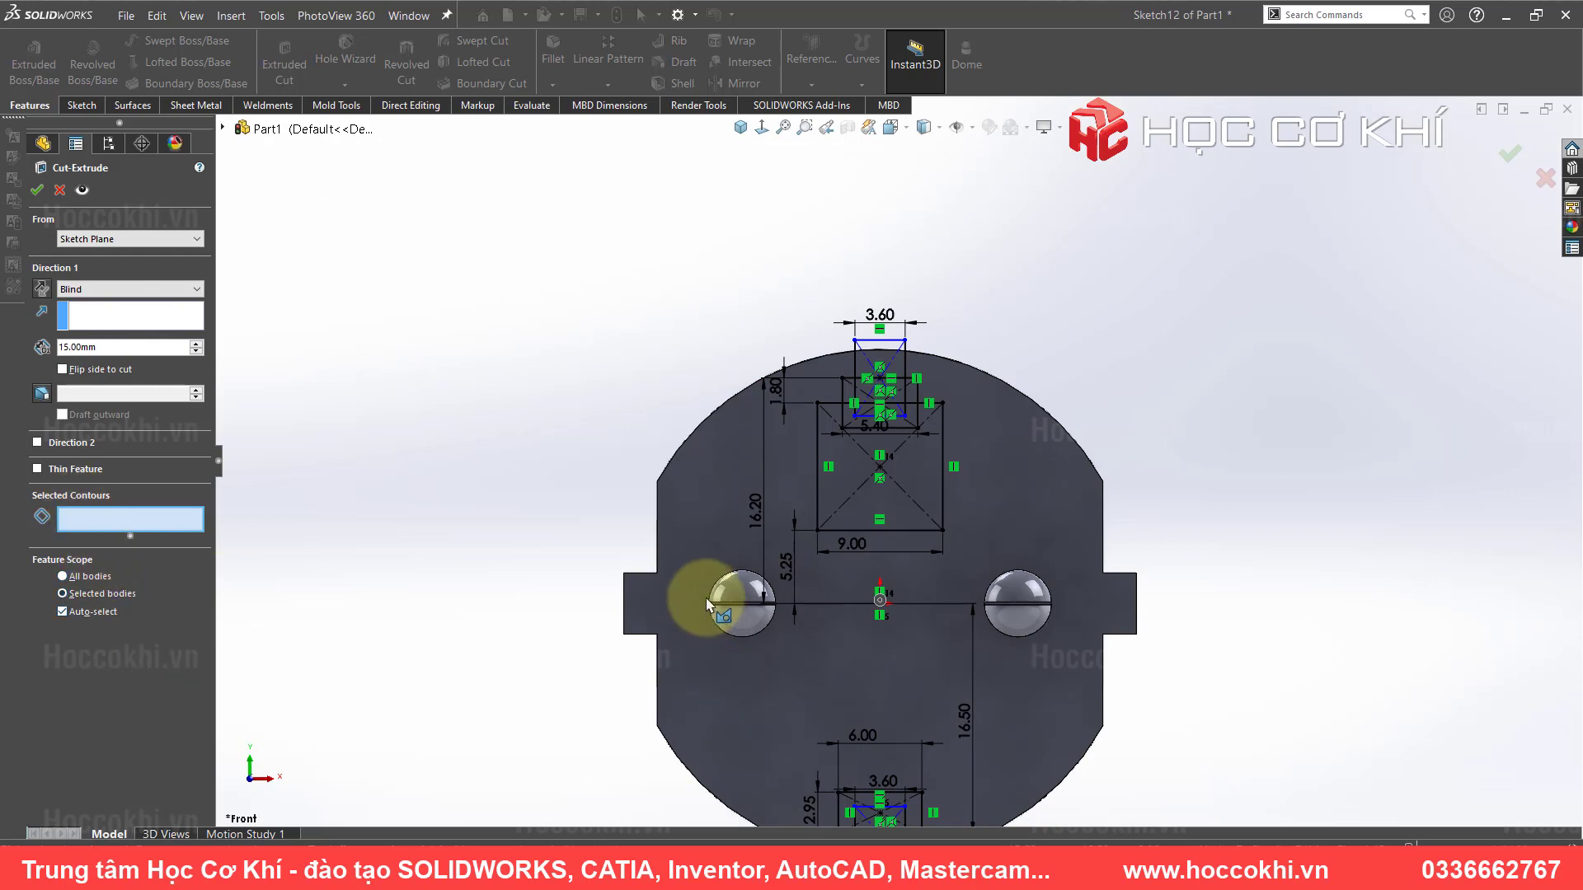
- Select the 9.00 square, 5.40 and top 3.60 rectangles as cut contours, removing a wrongly picked region
scroll(925, 445, "down", 3)
left_click(928, 455)
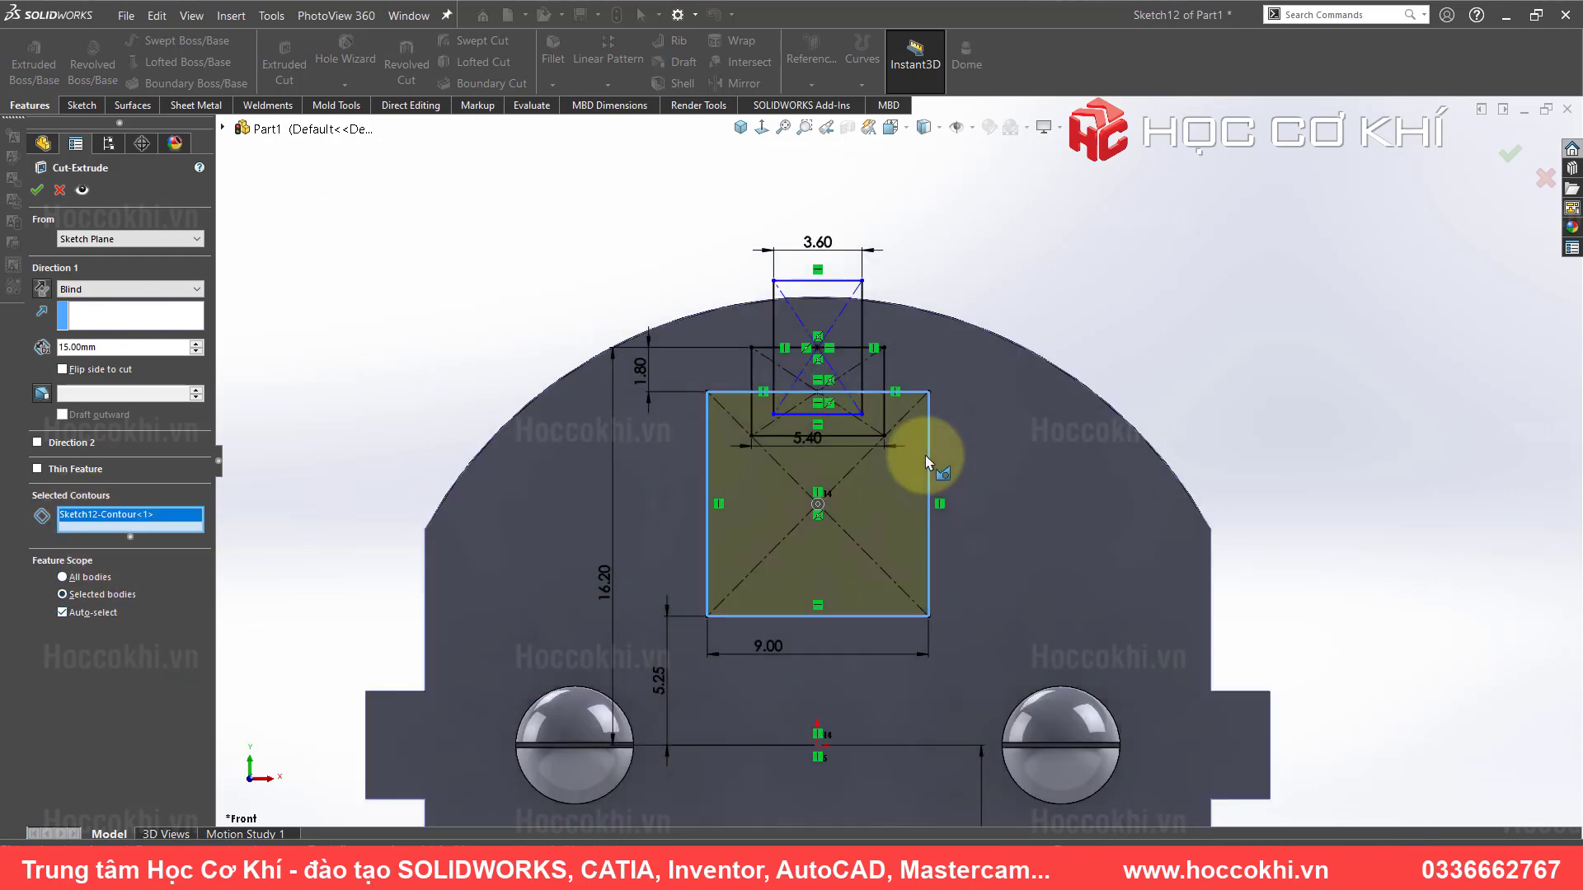
scroll(871, 381, "down", 2)
left_click(893, 364)
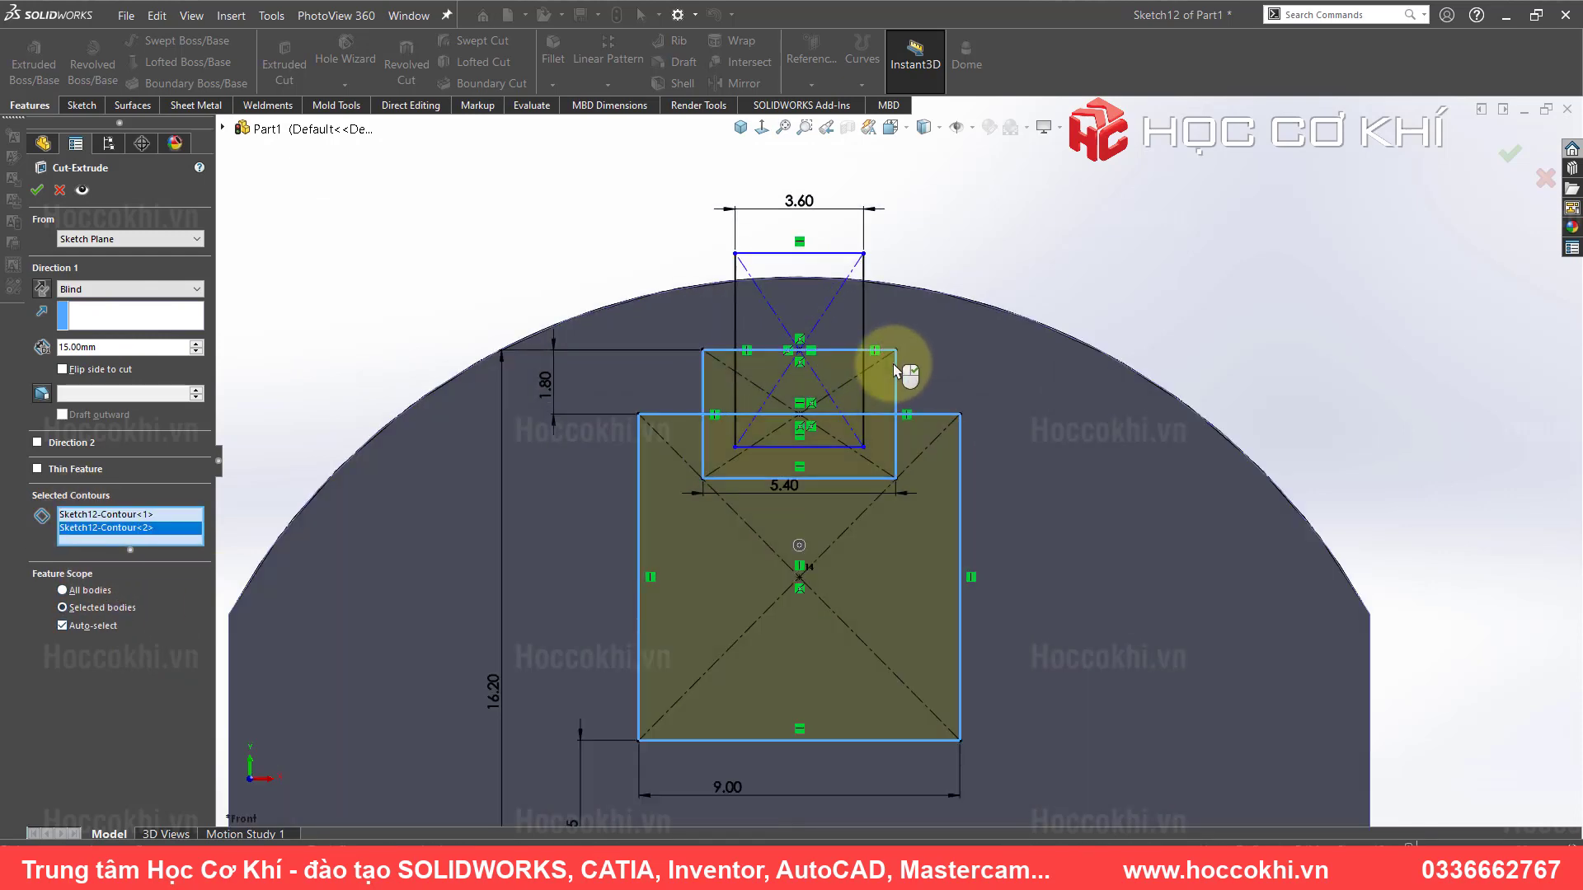
left_click(864, 297)
scroll(845, 453, "up", 2)
scroll(898, 686, "up", 2)
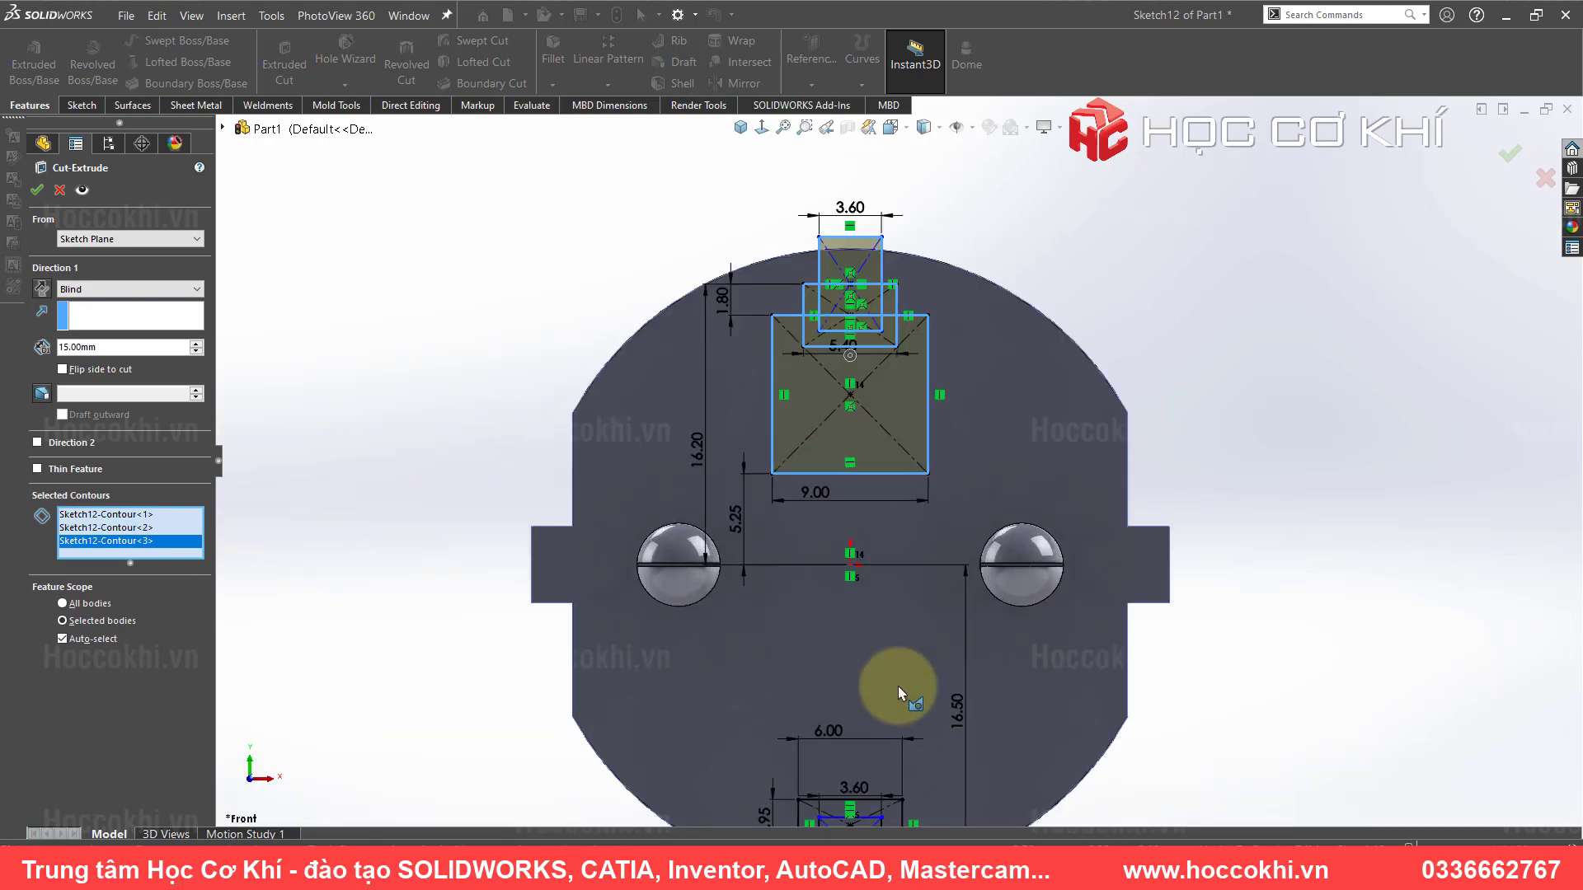
scroll(894, 820, "down", 1)
scroll(858, 742, "up", 1)
scroll(845, 586, "down", 4)
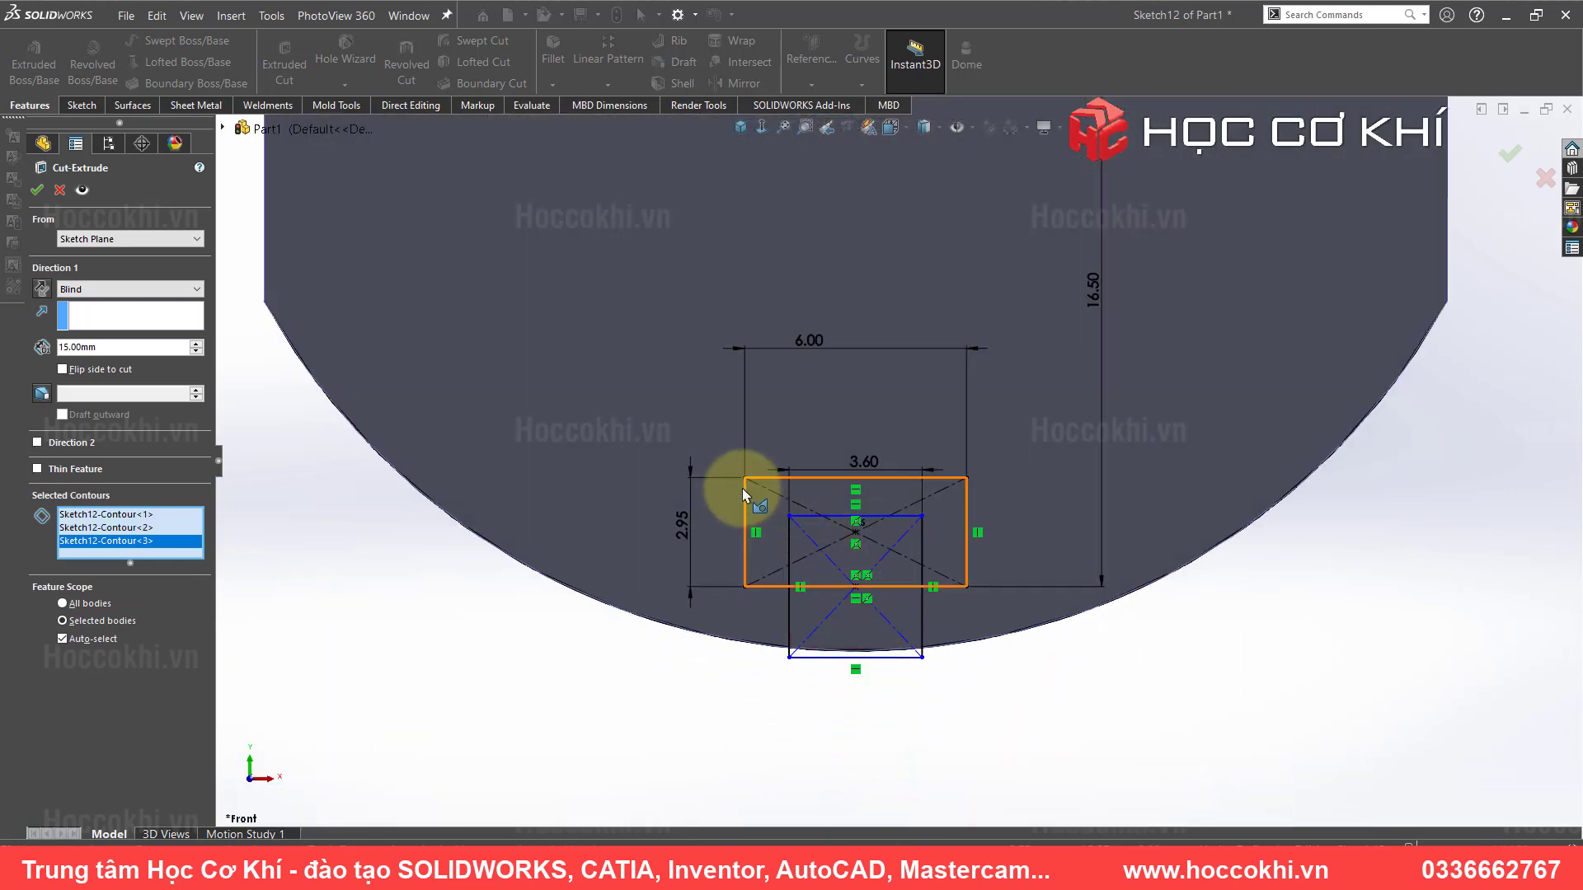
left_click(766, 565)
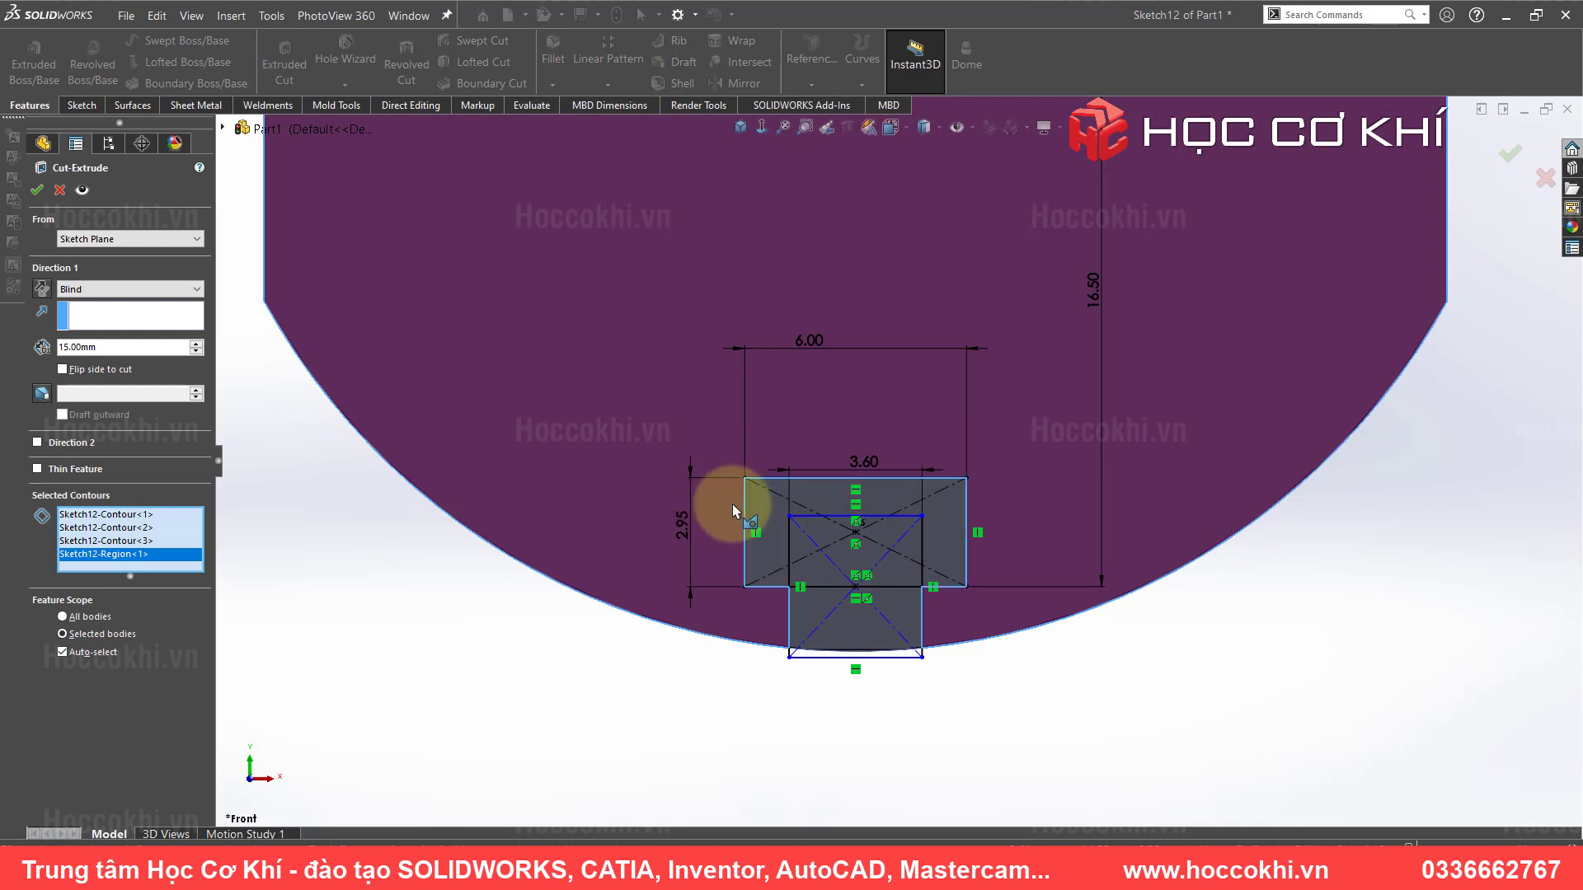
right_click(122, 560)
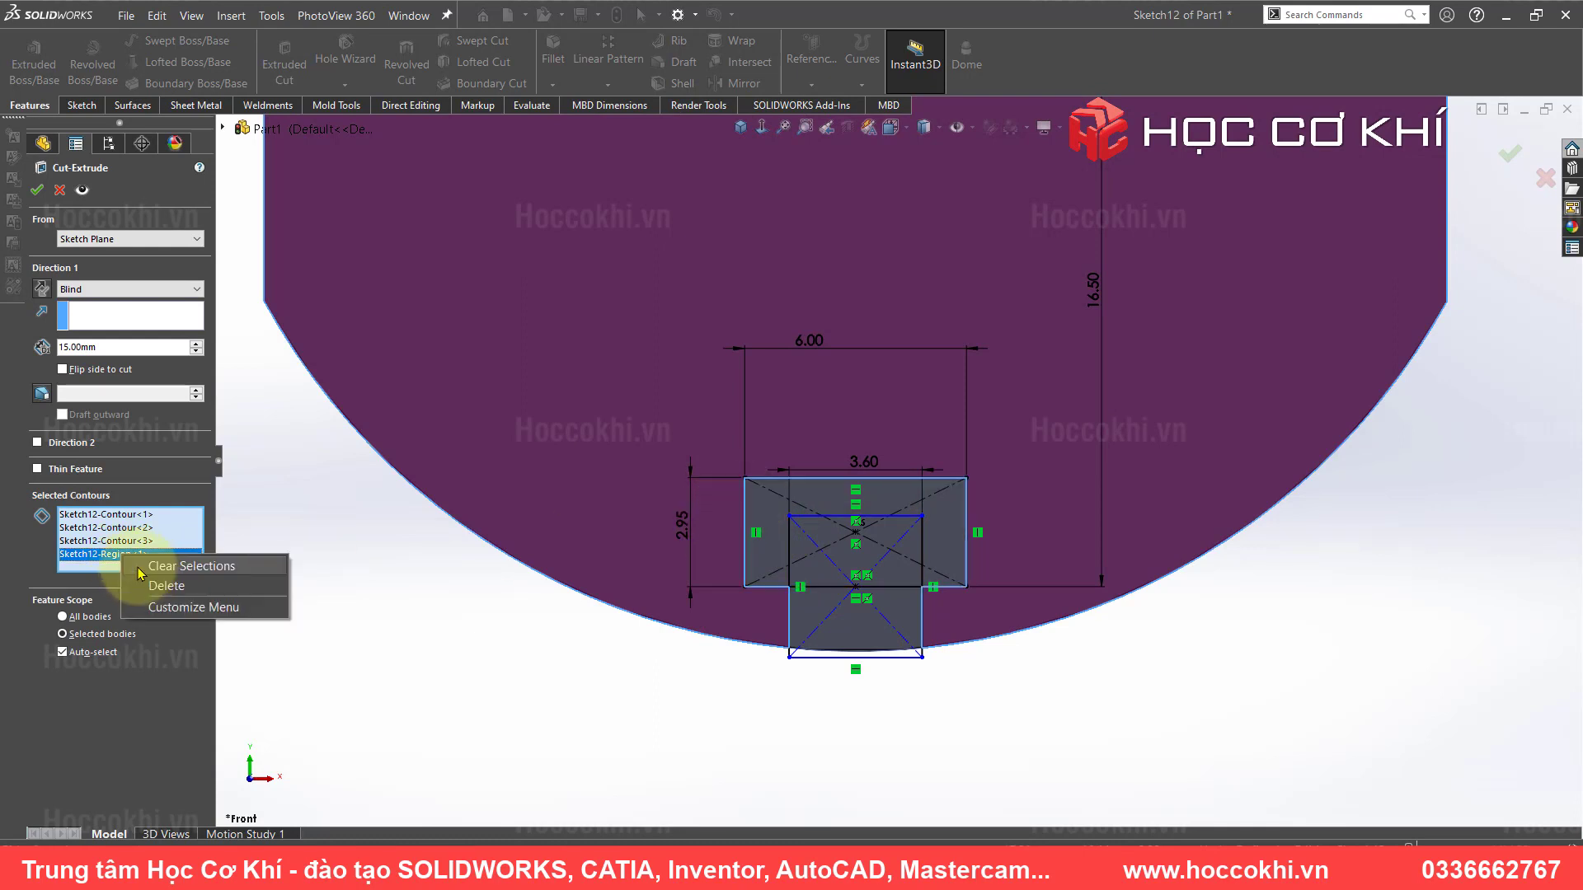
left_click(154, 588)
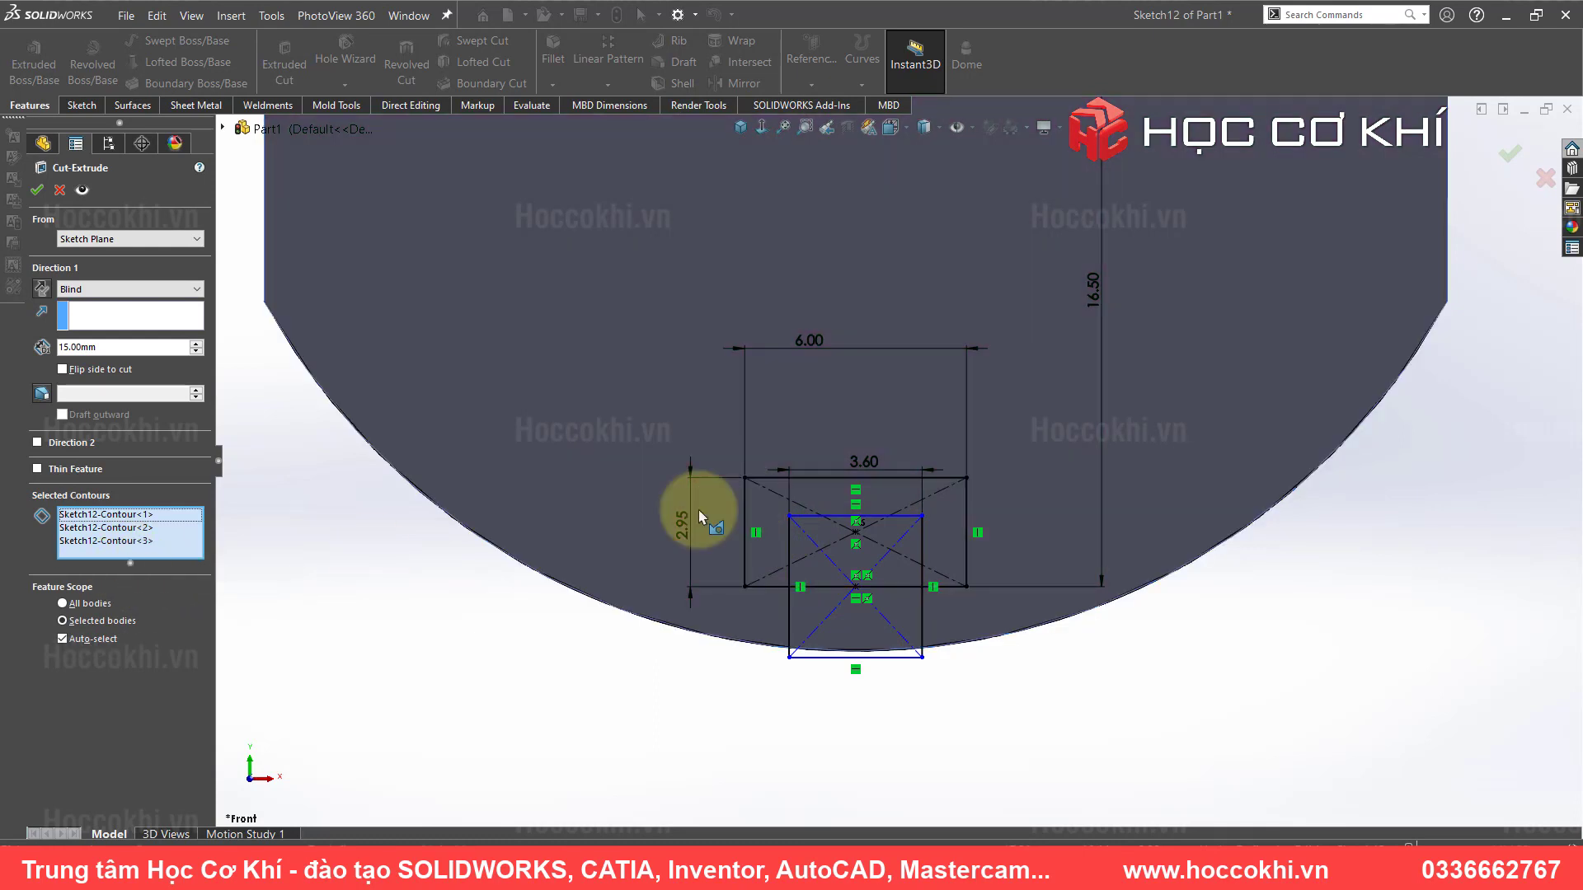
- Add the 6.00 and lower 3.60 rectangles and cut the slots 7.9 mm deep
left_click(749, 507)
left_click(792, 618)
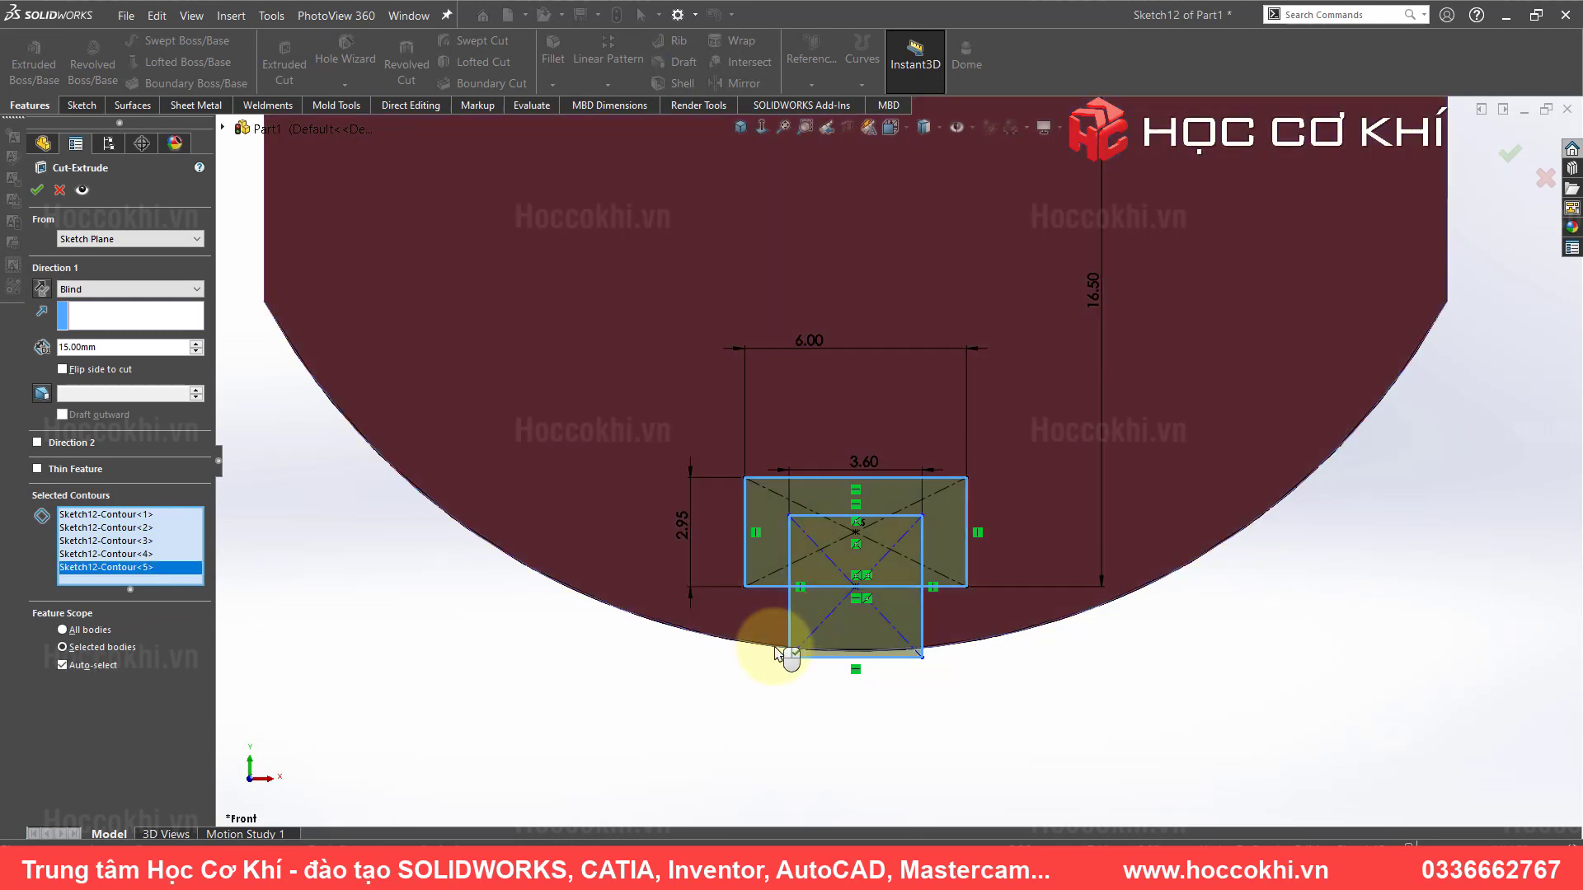
left_click(82, 347)
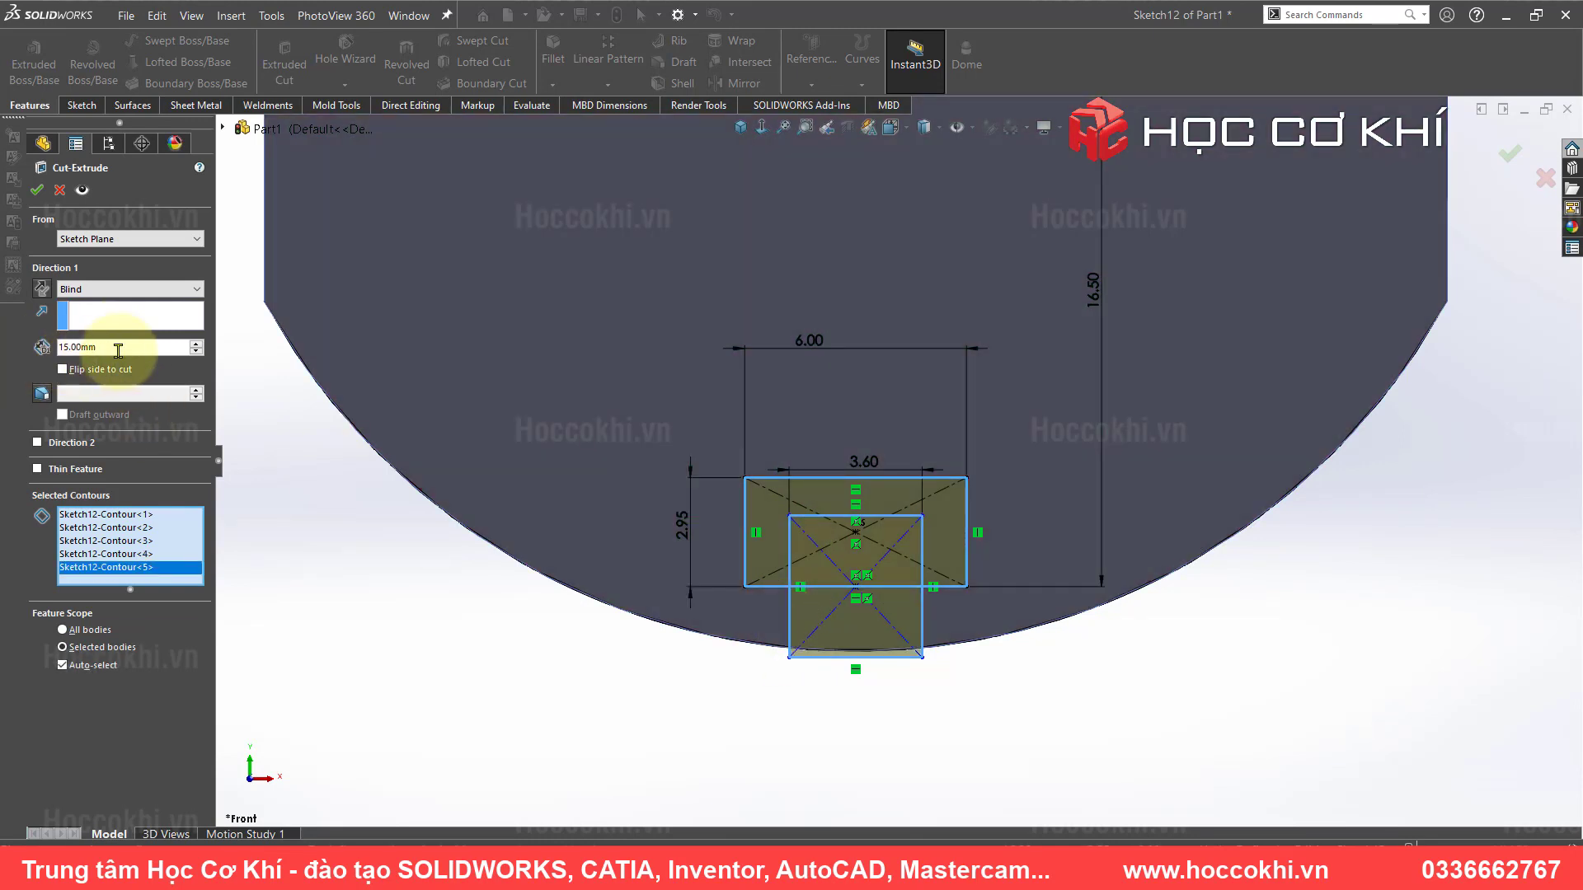
type("7.9")
key("Return")
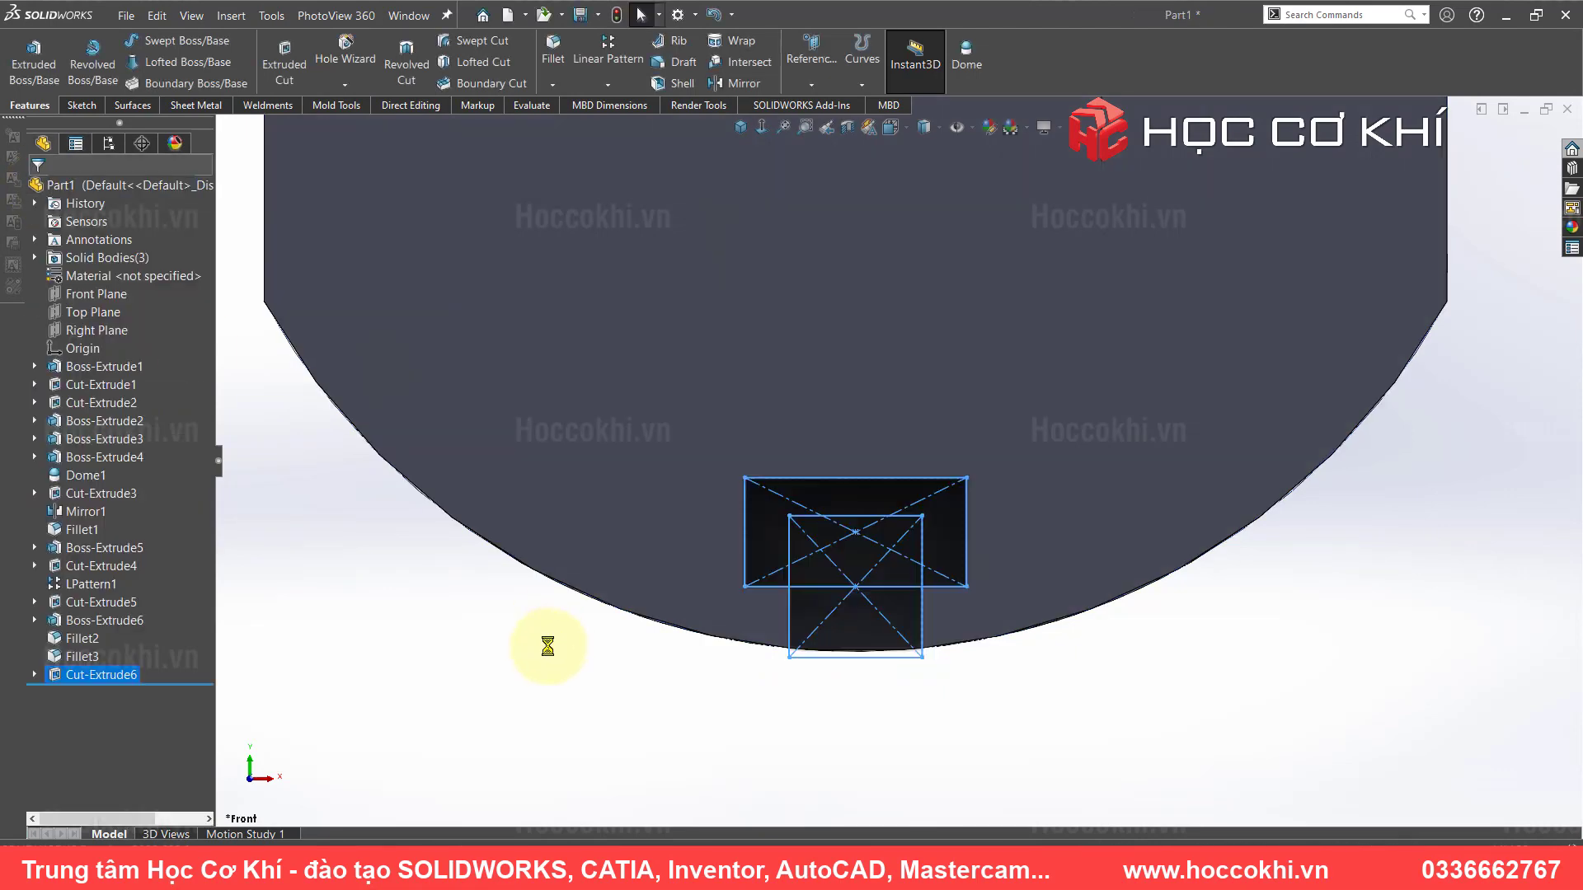
scroll(959, 418, "up", 5)
mouse_move(901, 318)
middle_mouse_down()
mouse_move(1024, 442)
mouse_move(849, 283)
middle_mouse_up()
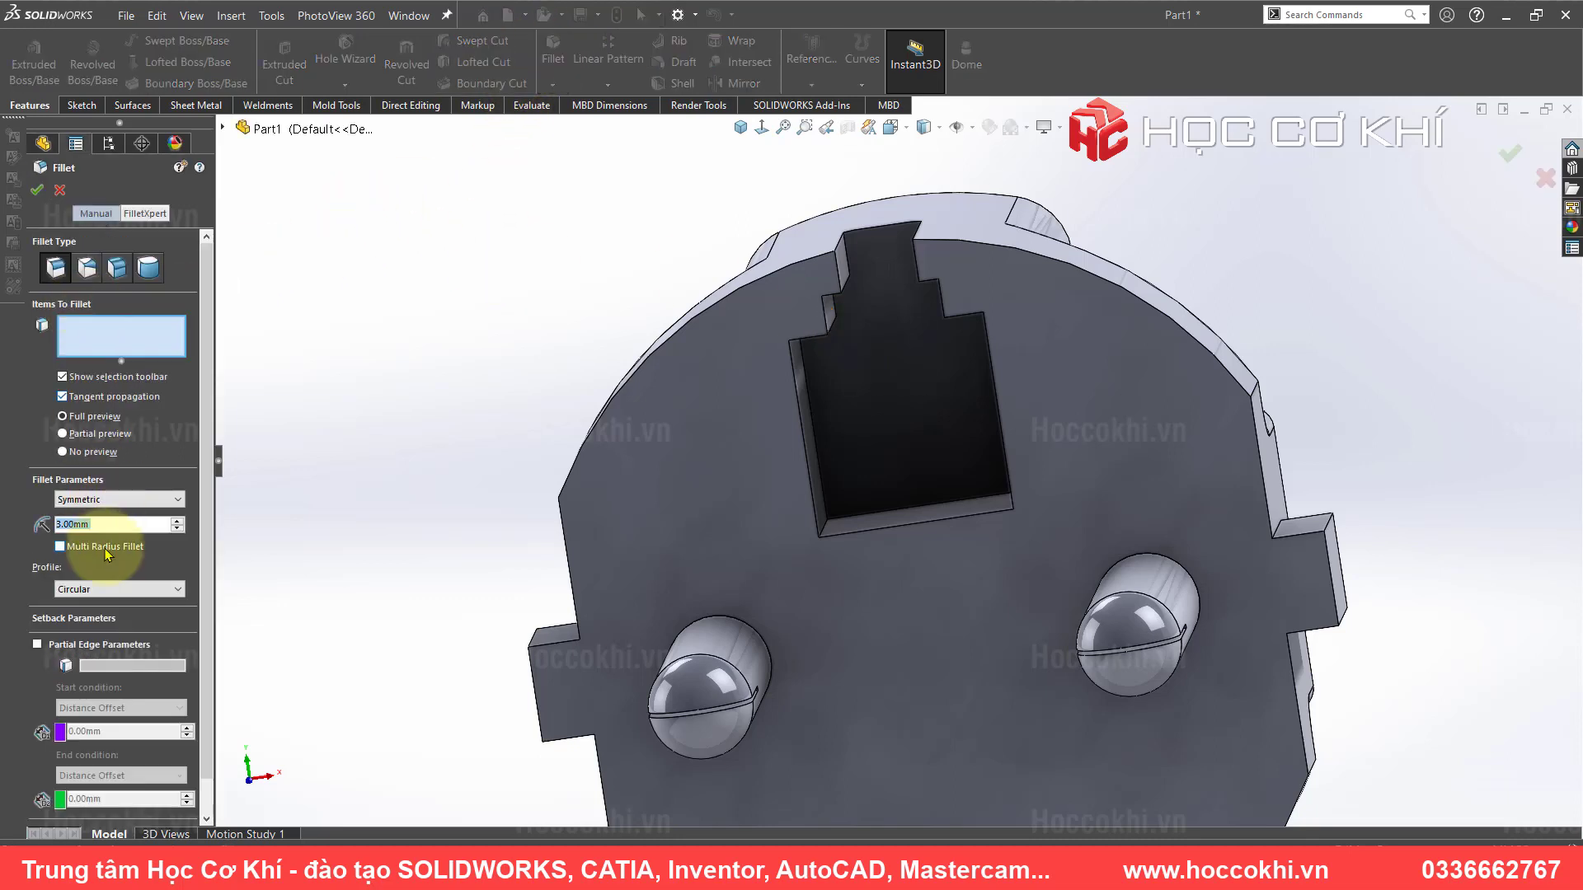
- Create Fillet4 with a 1.8 mm radius on the two notch edges in the top slot
type("1.")
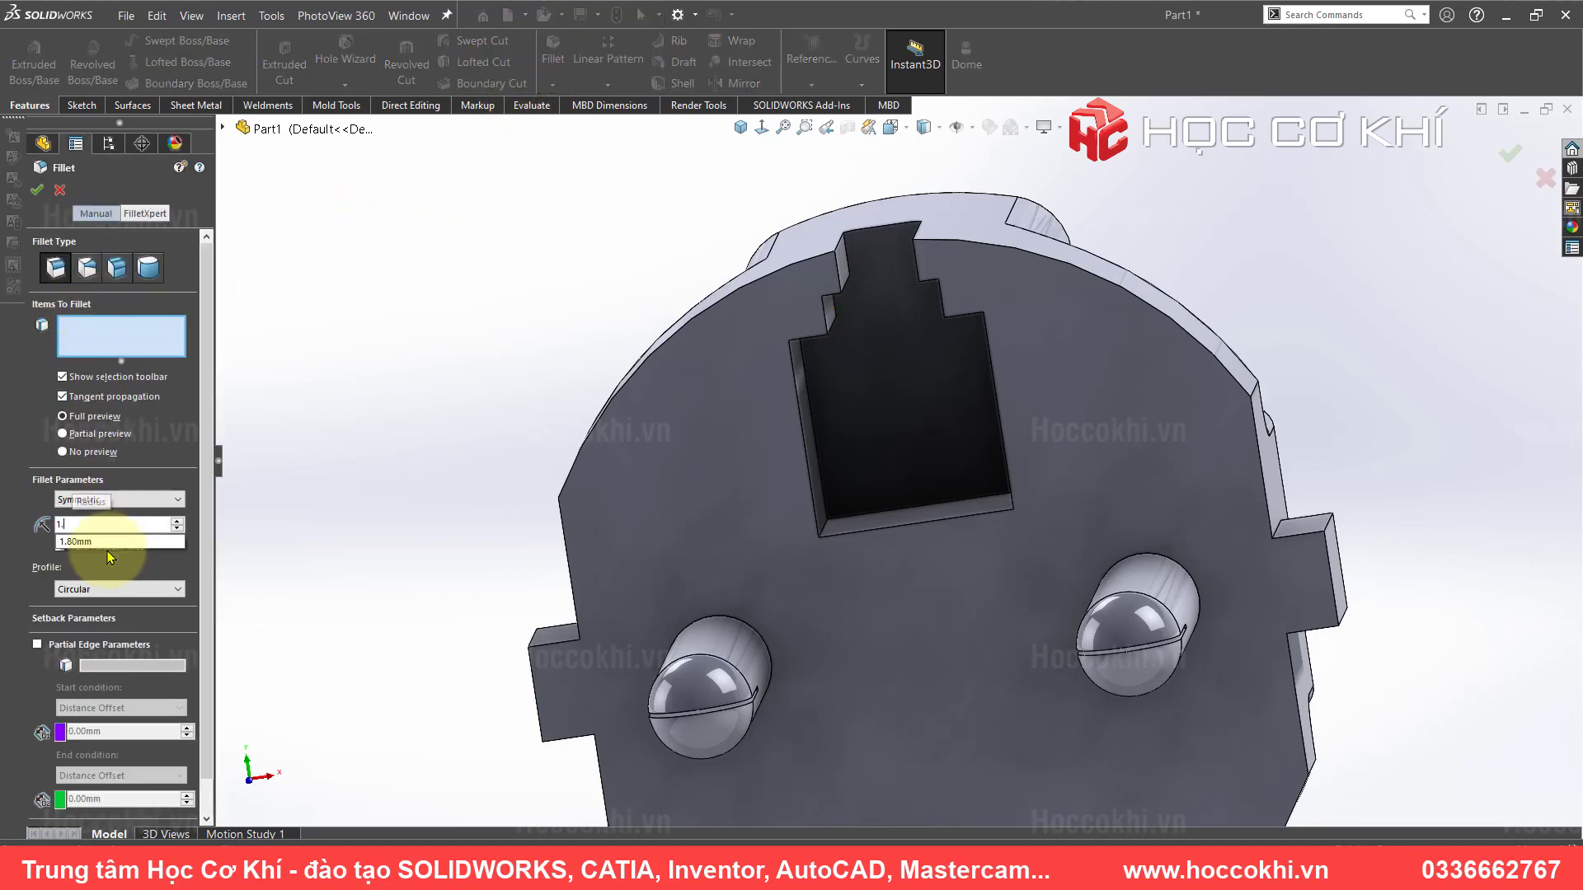
left_click(76, 542)
scroll(911, 311, "down", 3)
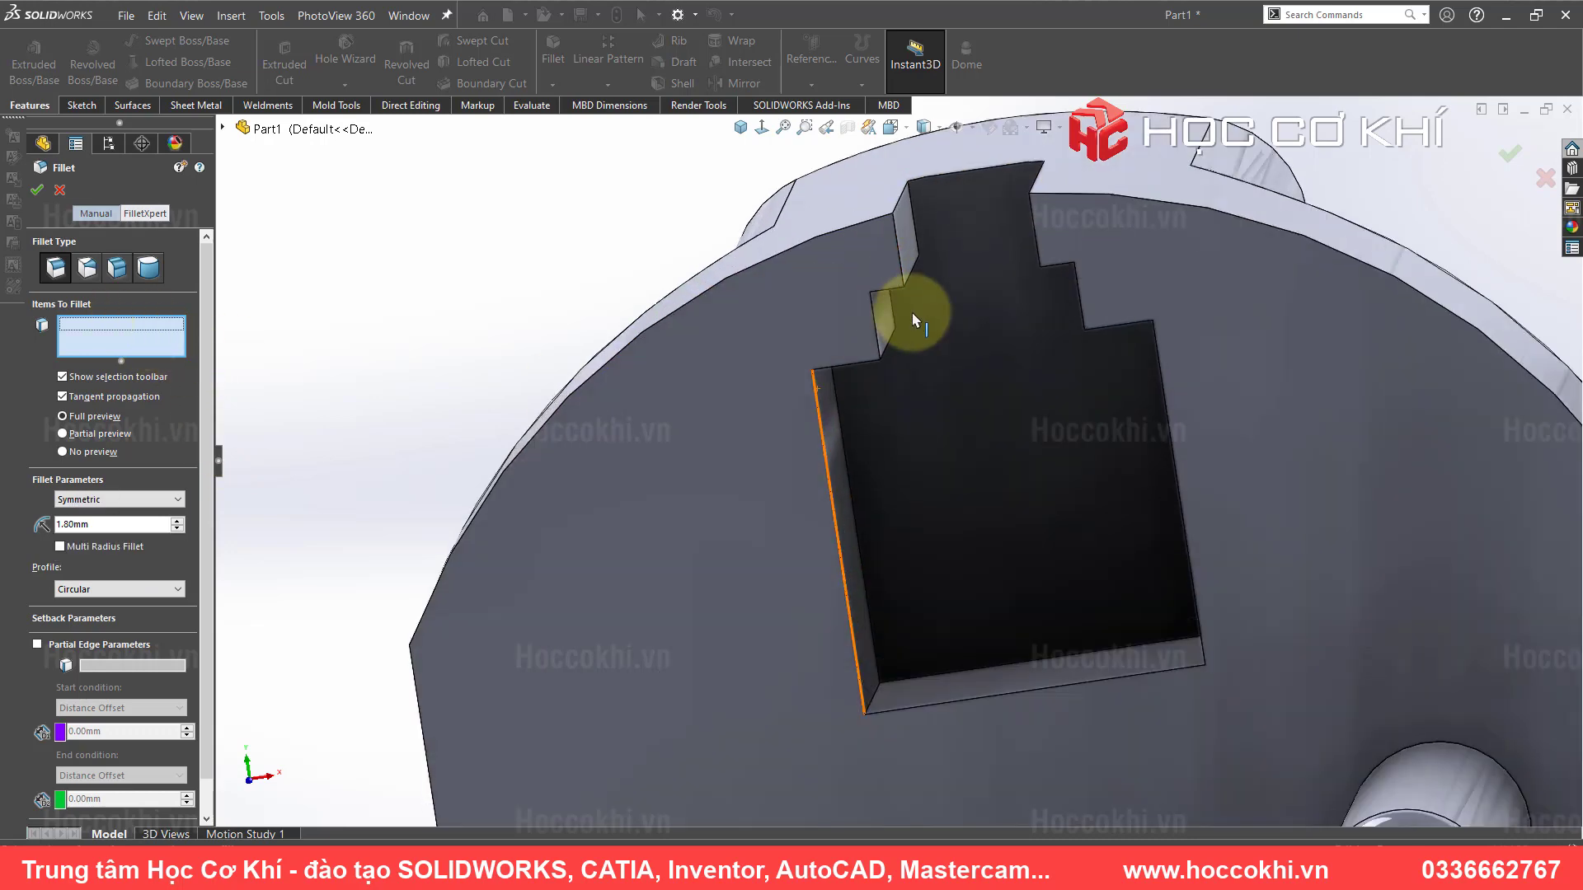
scroll(816, 351, "down", 3)
middle_click_drag(816, 350, 883, 413)
left_click(887, 404)
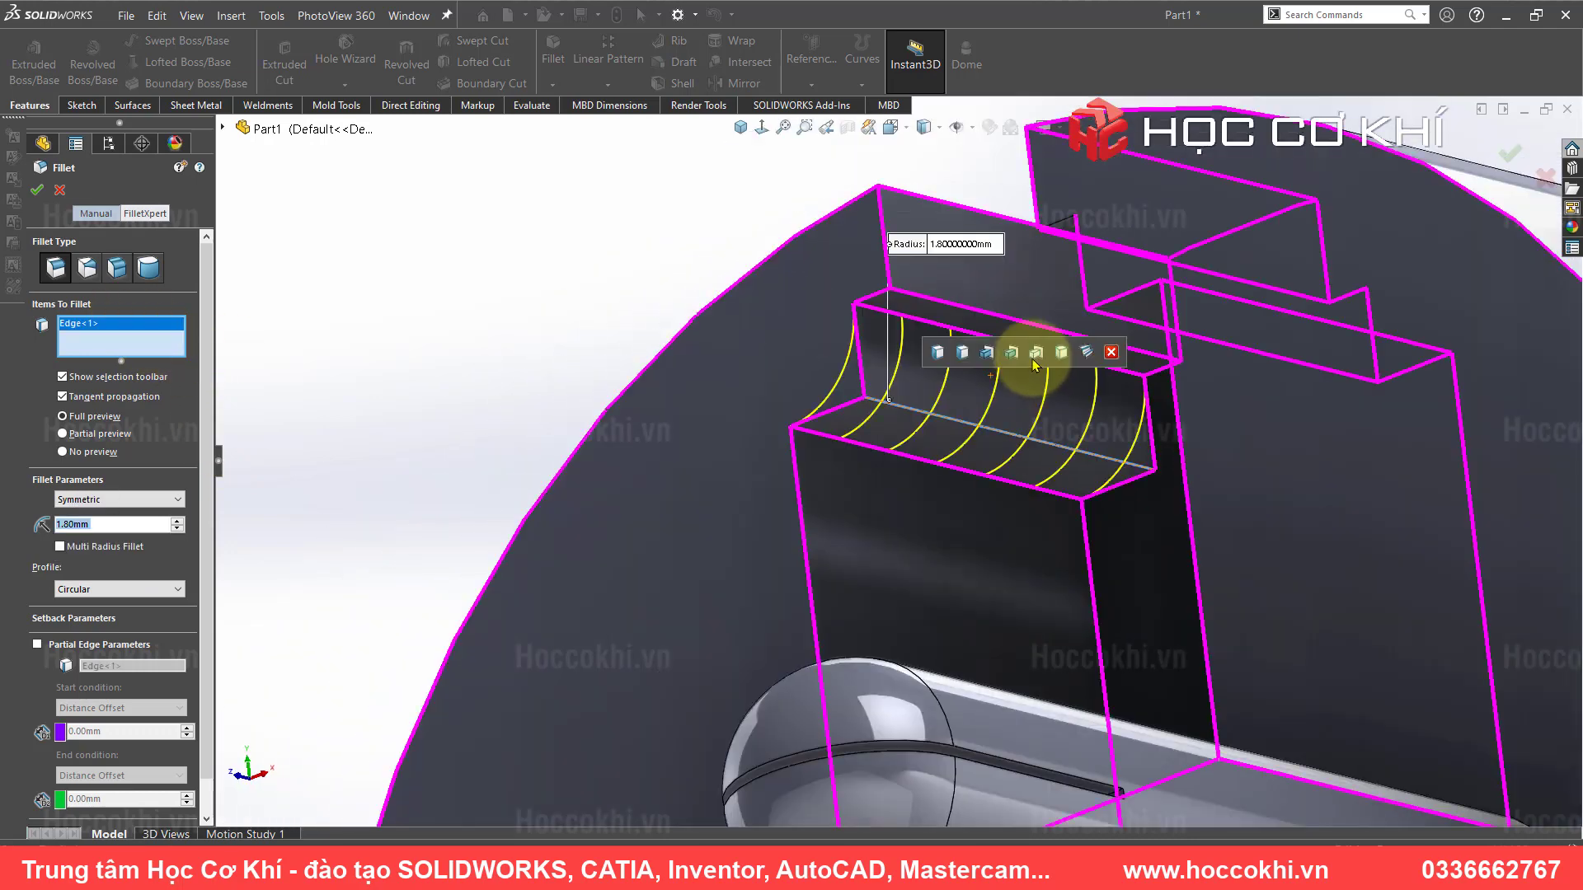
left_click(1115, 324)
key("Return")
scroll(1043, 381, "up", 3)
scroll(913, 459, "up", 3)
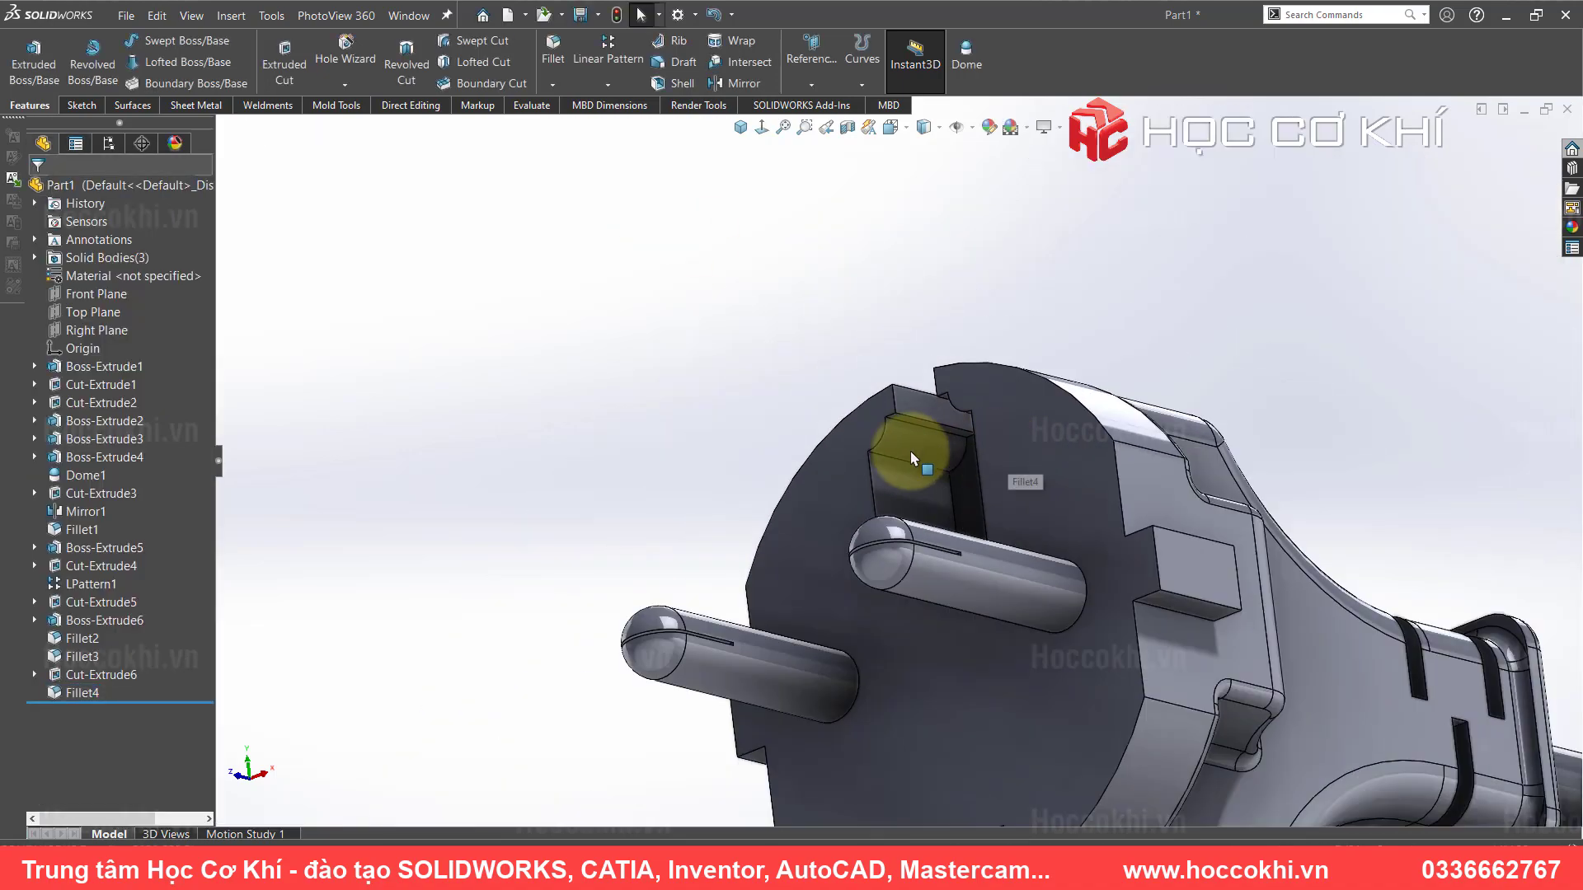
mouse_move(913, 459)
middle_mouse_down()
mouse_move(1060, 565)
mouse_move(1025, 505)
mouse_move(947, 516)
middle_mouse_up()
- Pan the plug drawing from the side view to the front face's bottom slot dimensions 6, 3.6 and 2.95
key("alt+Tab")
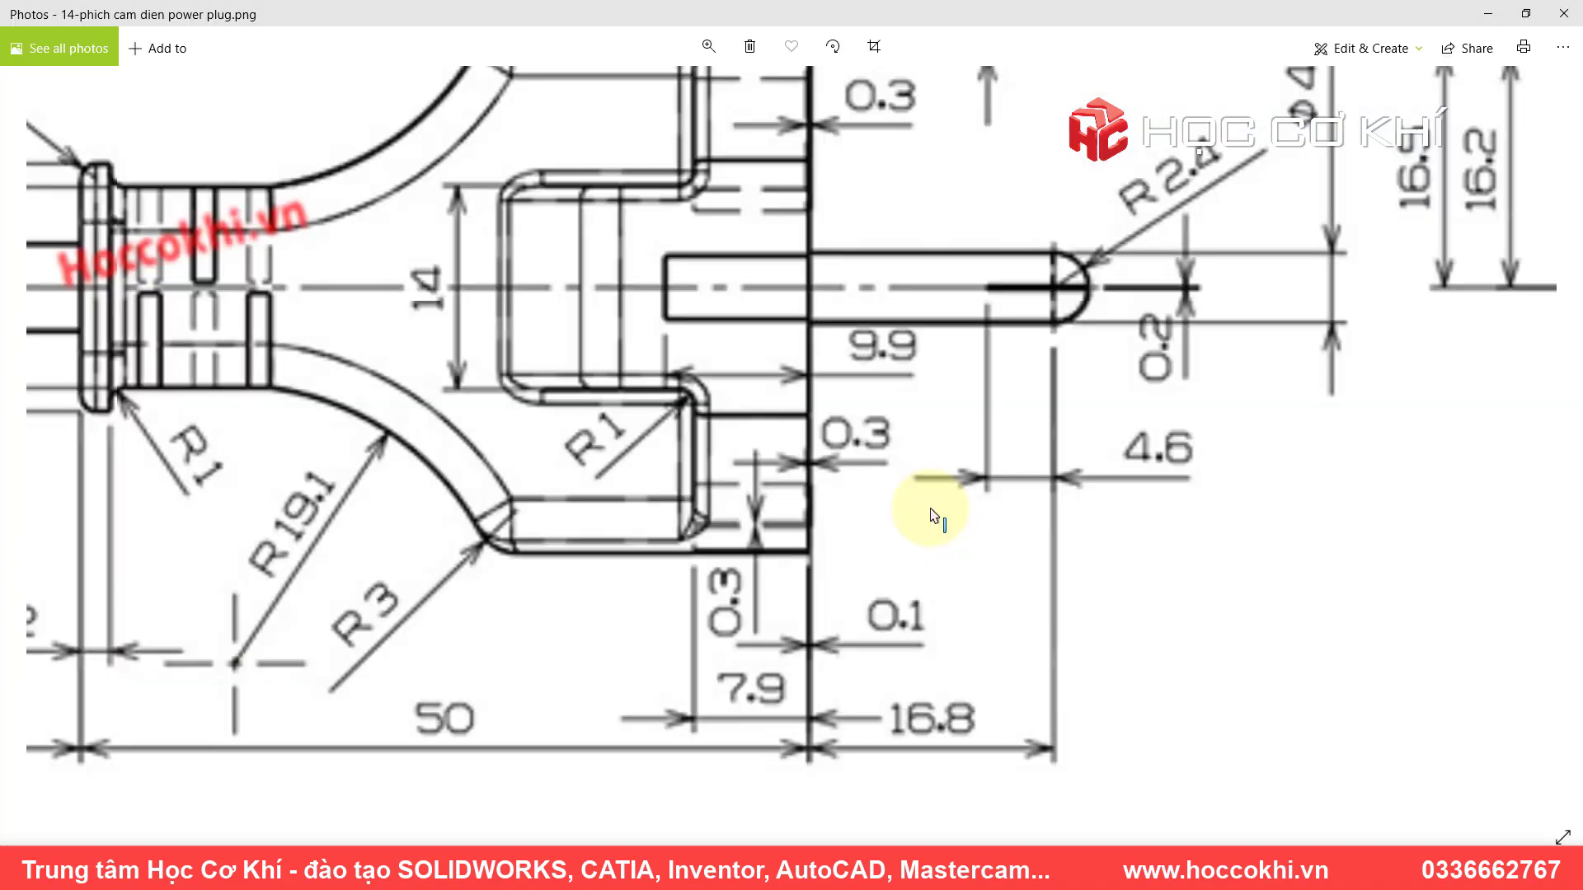
mouse_move(347, 329)
left_mouse_down()
mouse_move(784, 272)
mouse_move(904, 640)
mouse_move(575, 209)
mouse_move(526, 292)
mouse_move(532, 432)
left_mouse_up()
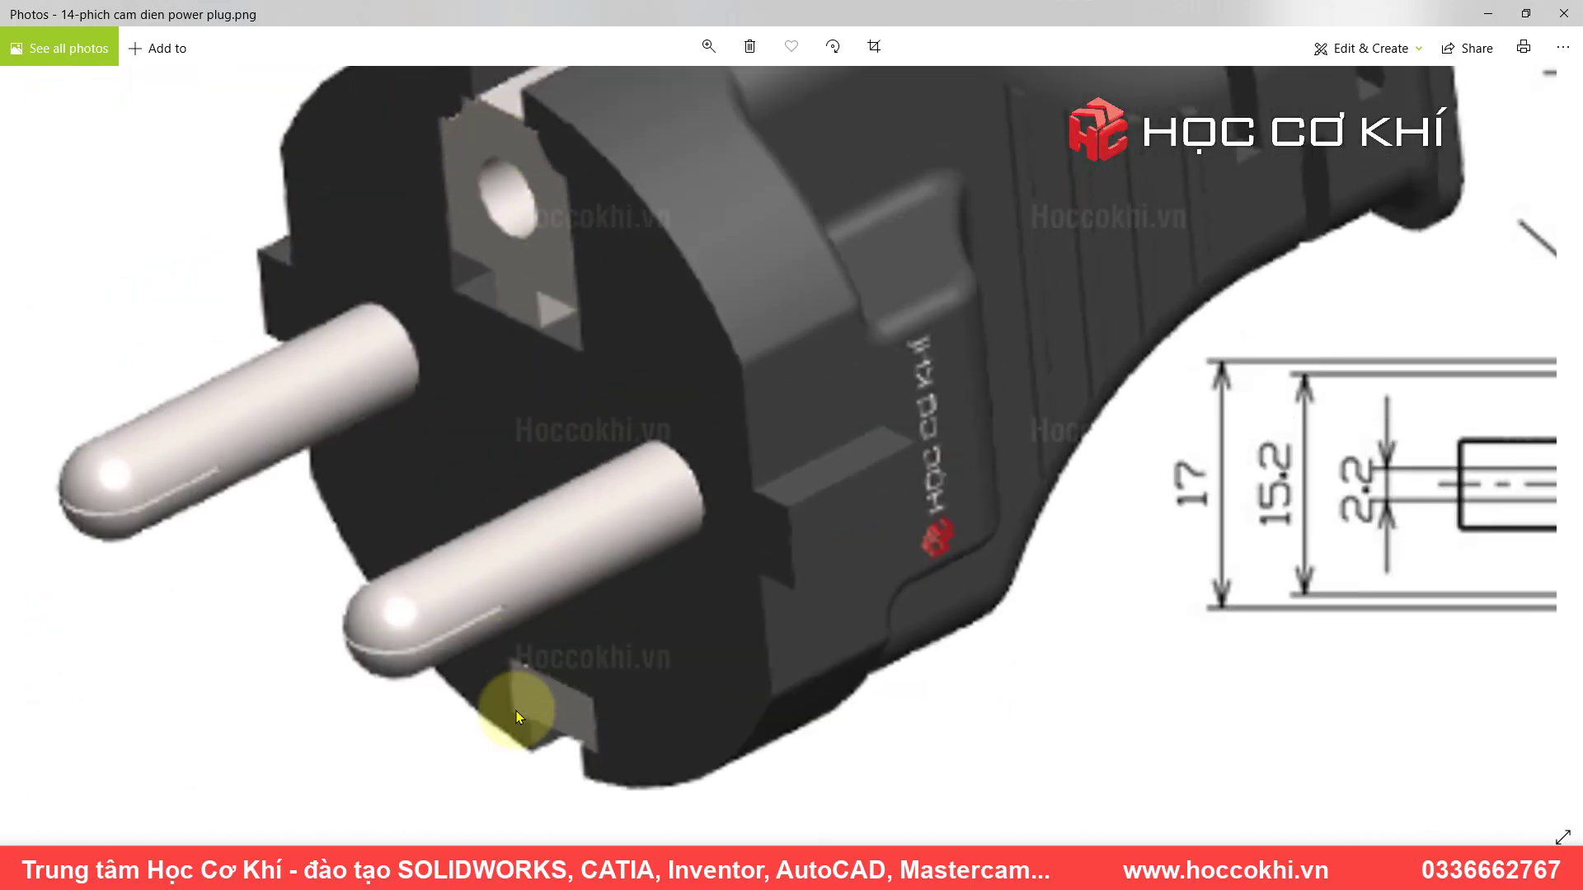
scroll(1057, 598, "down", 1)
left_click_drag(1184, 608, 682, 576)
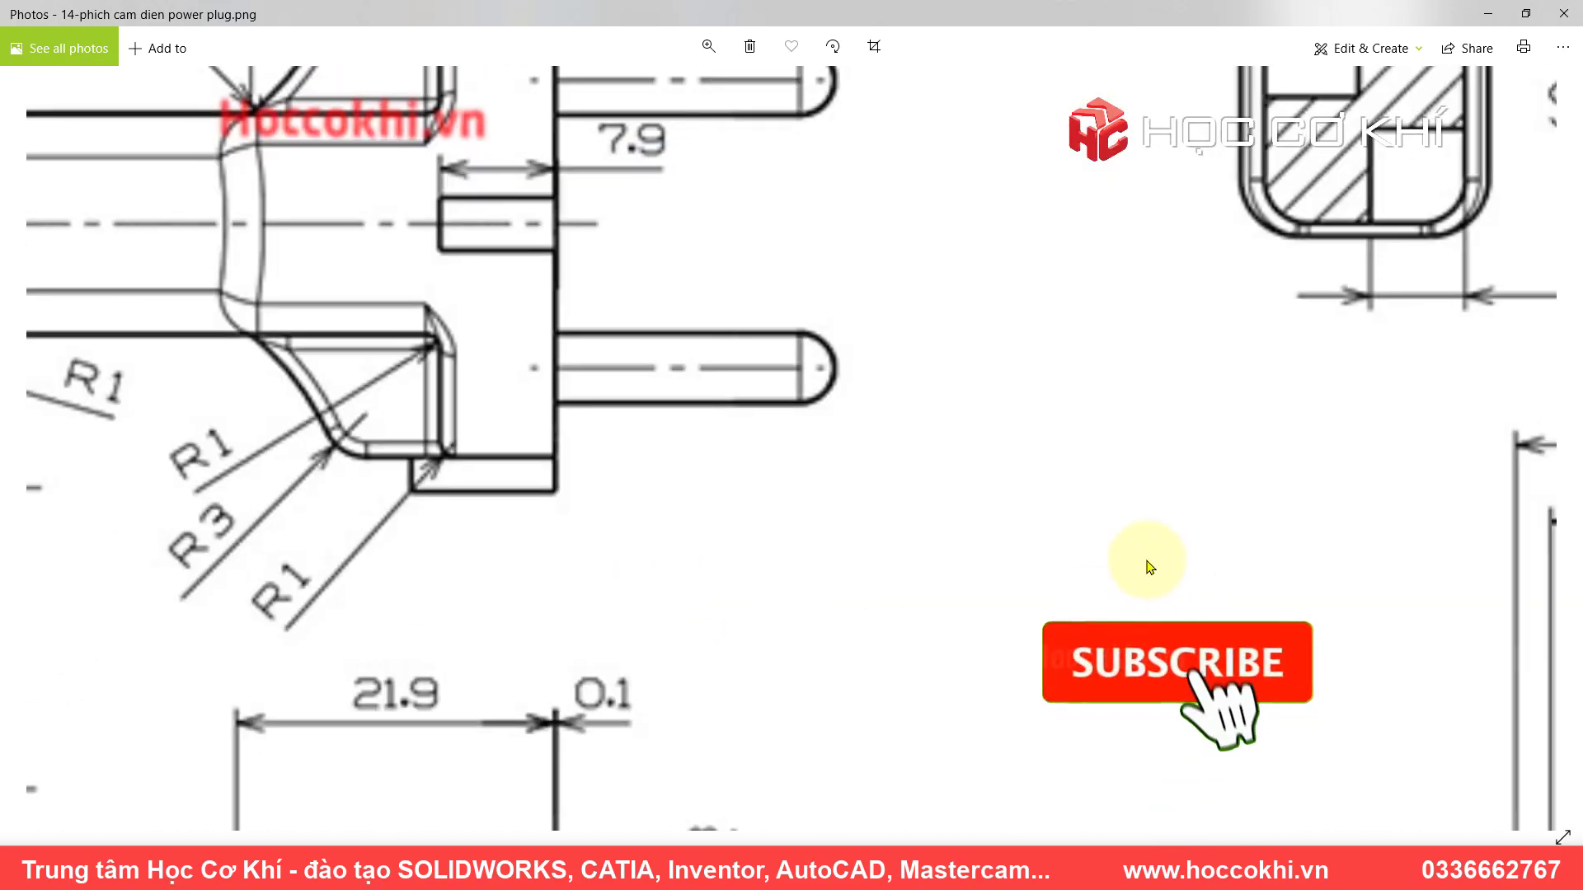
mouse_move(1149, 558)
left_mouse_down()
mouse_move(795, 555)
mouse_move(689, 114)
left_mouse_up()
left_click_drag(954, 519, 871, 297)
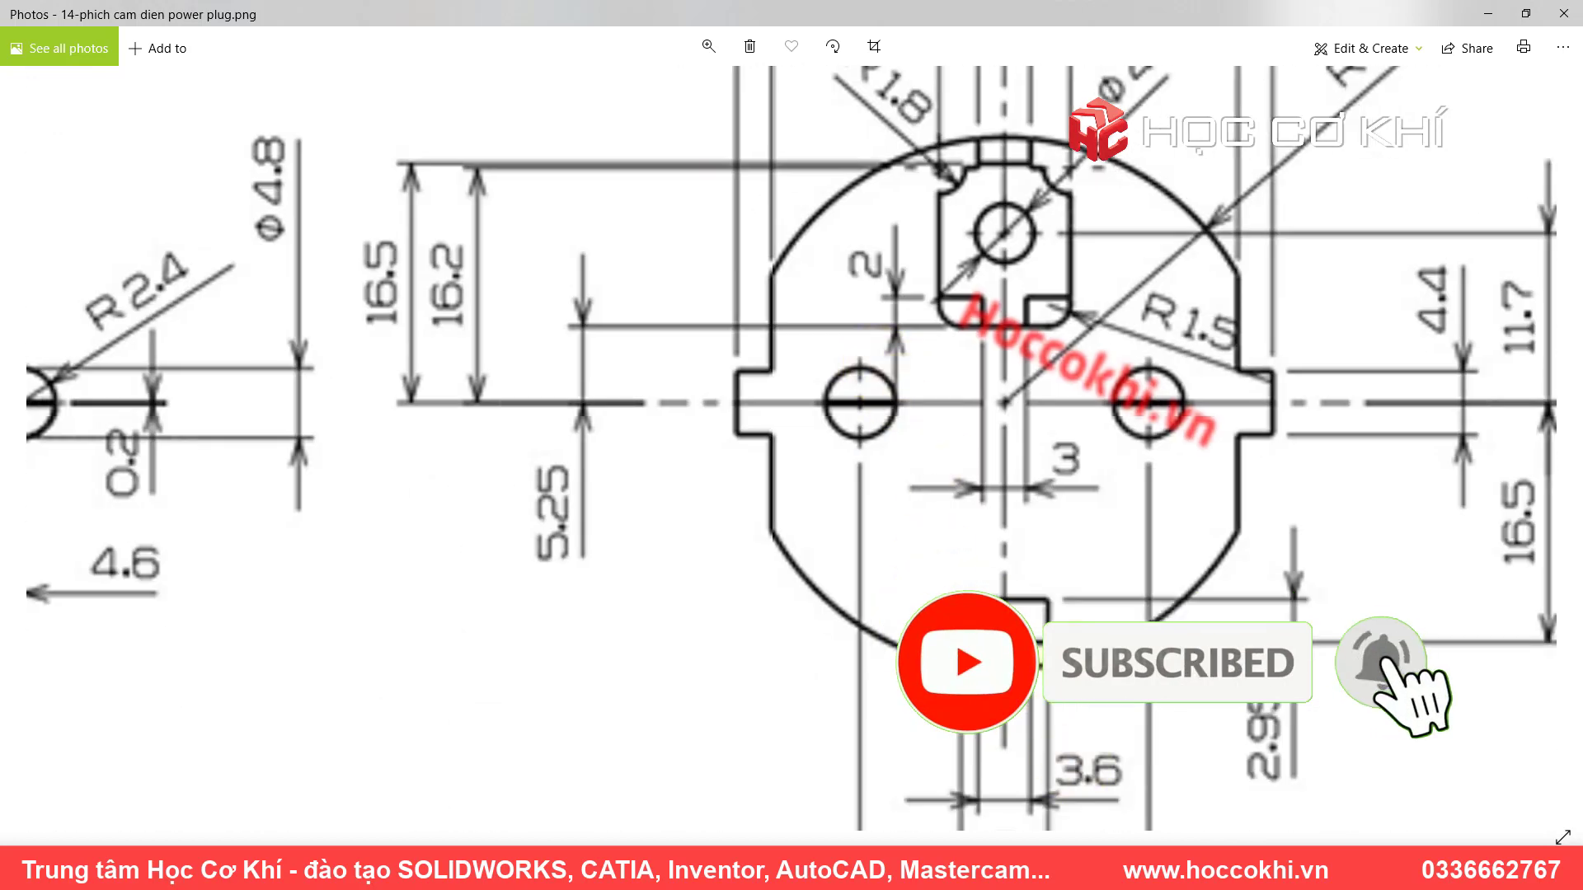
left_click_drag(964, 587, 911, 516)
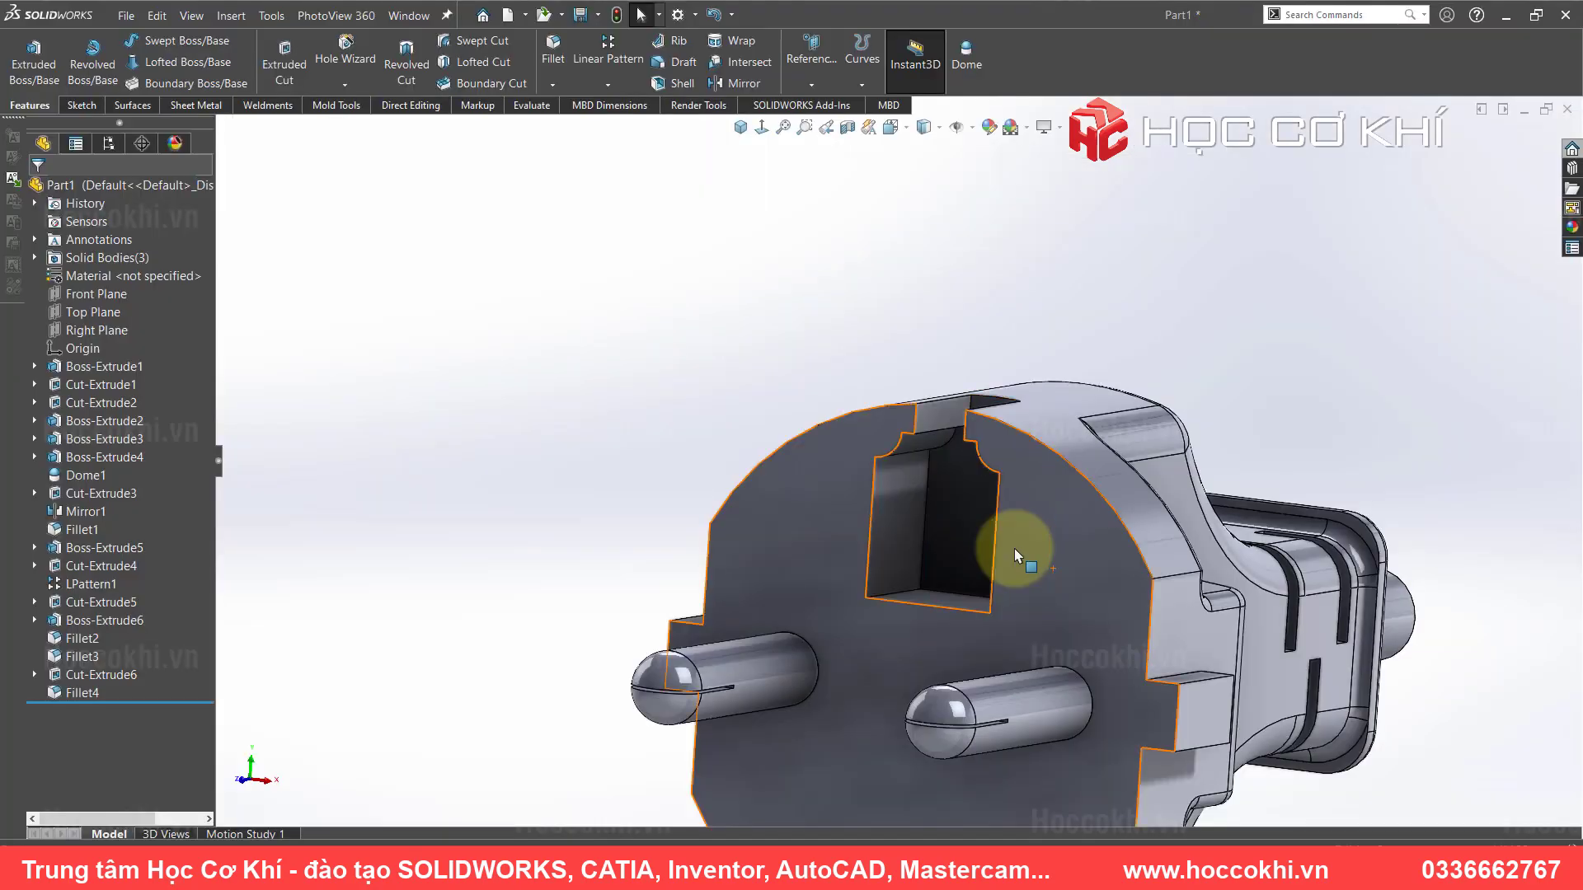
- Start a new sketch on the plug's flat front face, viewed normal to it
left_click(800, 519)
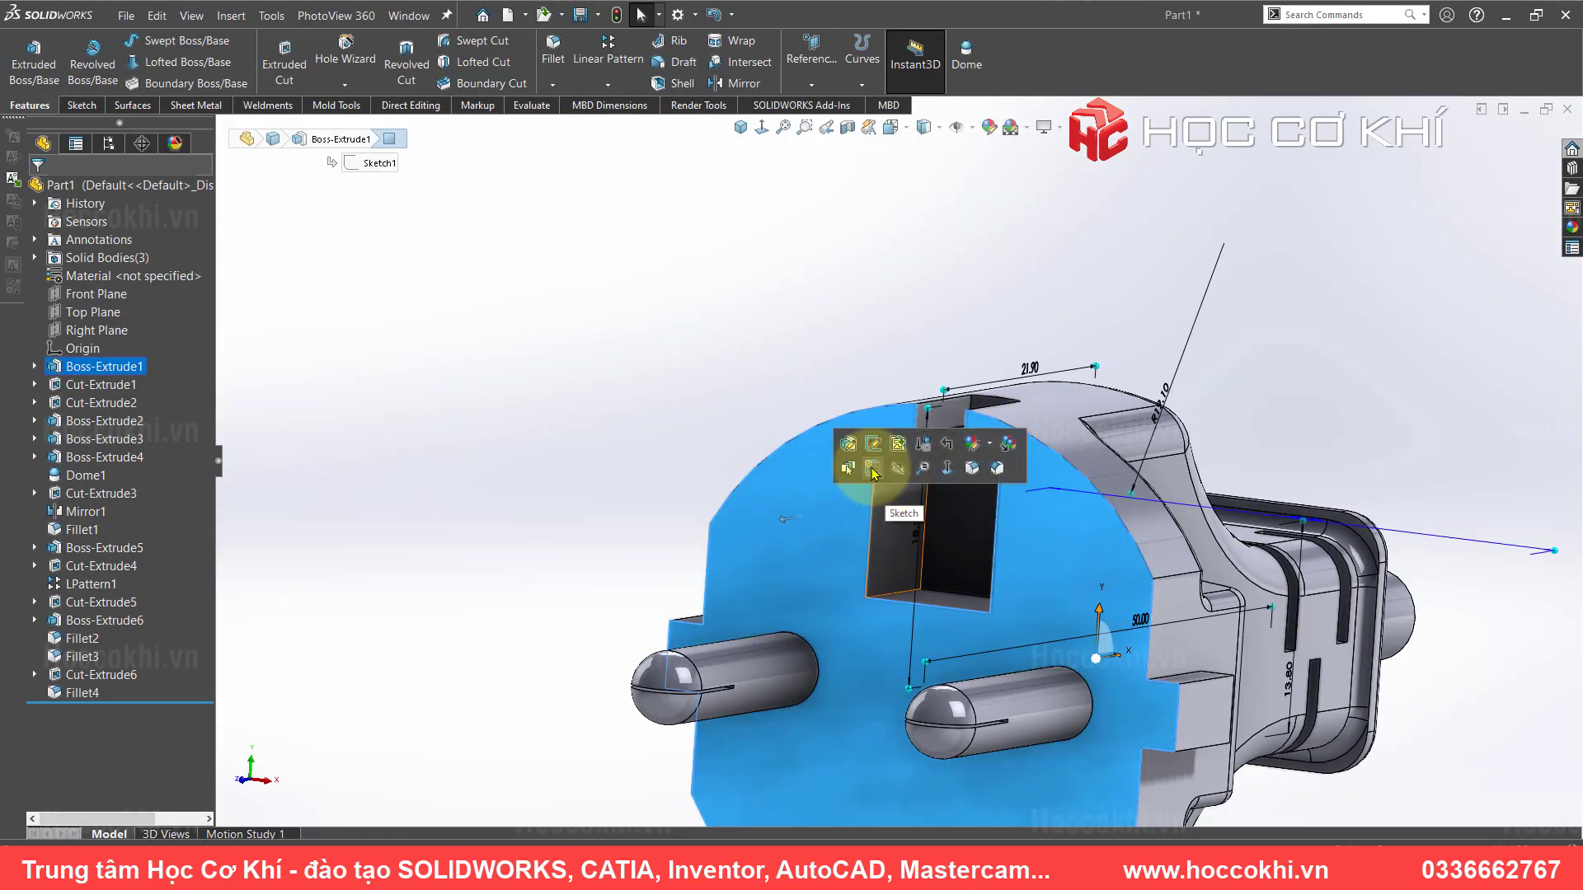
left_click(872, 471)
key("ctrl+7")
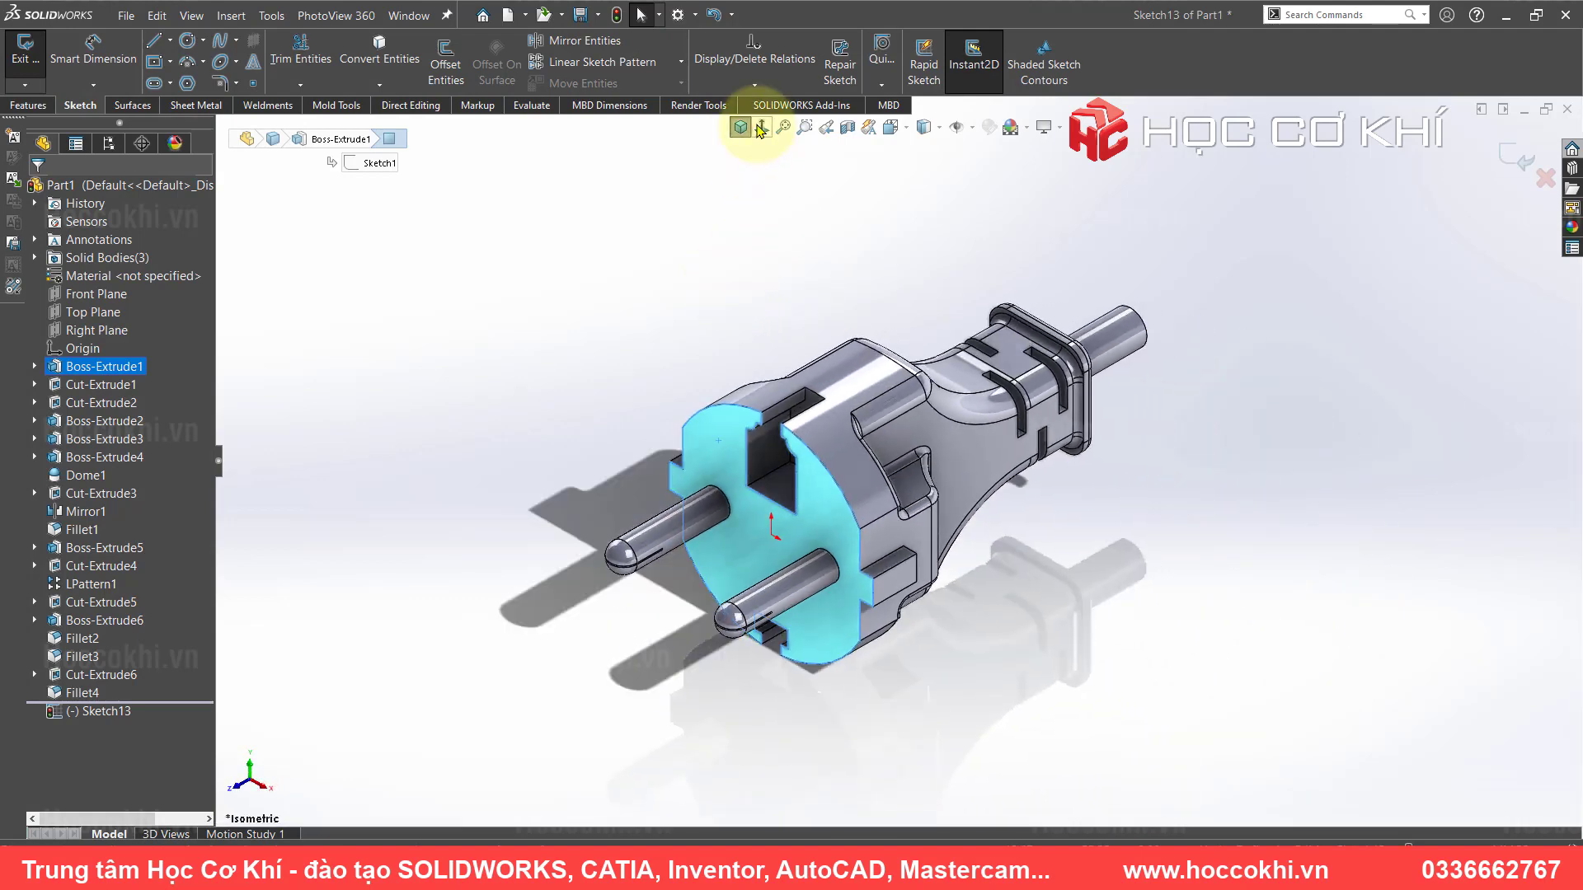
left_click(760, 130)
scroll(831, 707, "down", 5)
scroll(816, 662, "down", 3)
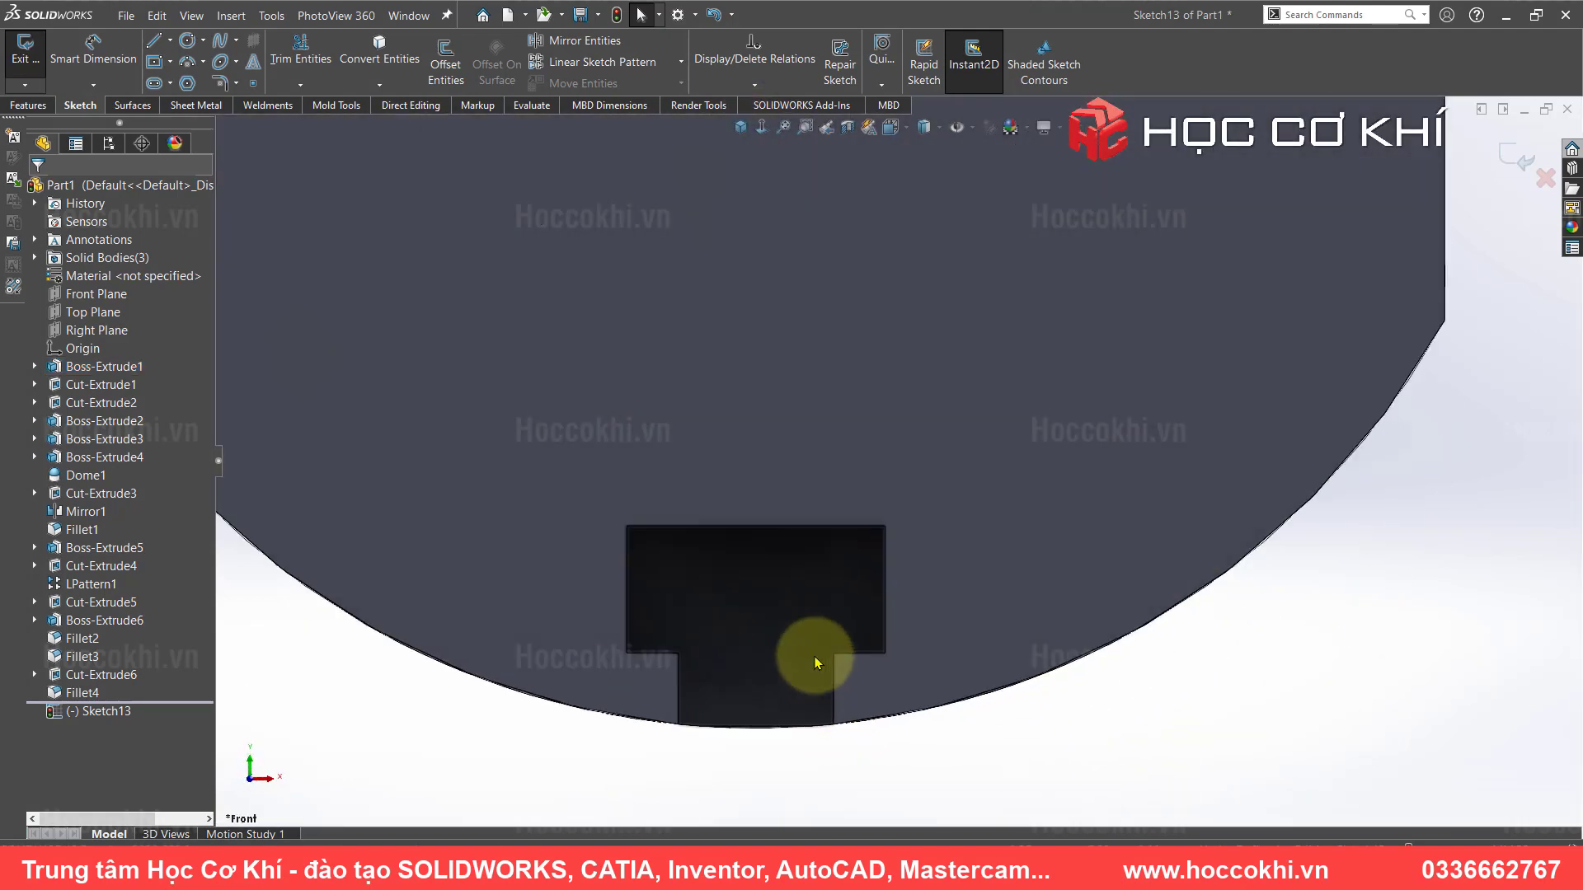
- Draw a 6 × 2.95 mm corner rectangle over the bottom slot
left_click(155, 62)
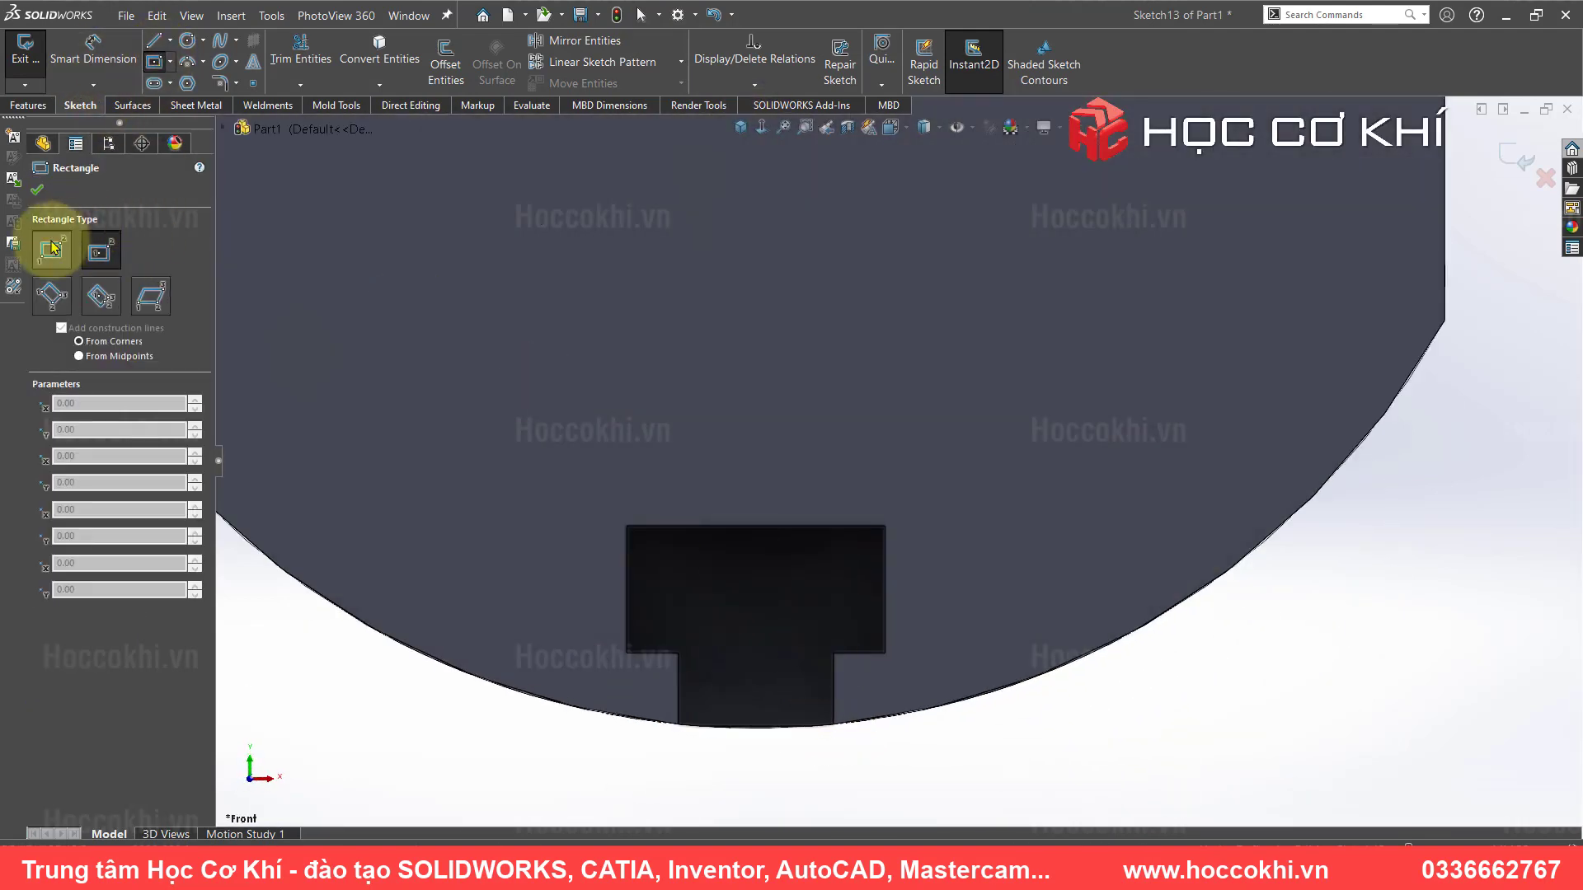
left_click(51, 248)
scroll(791, 636, "down", 2)
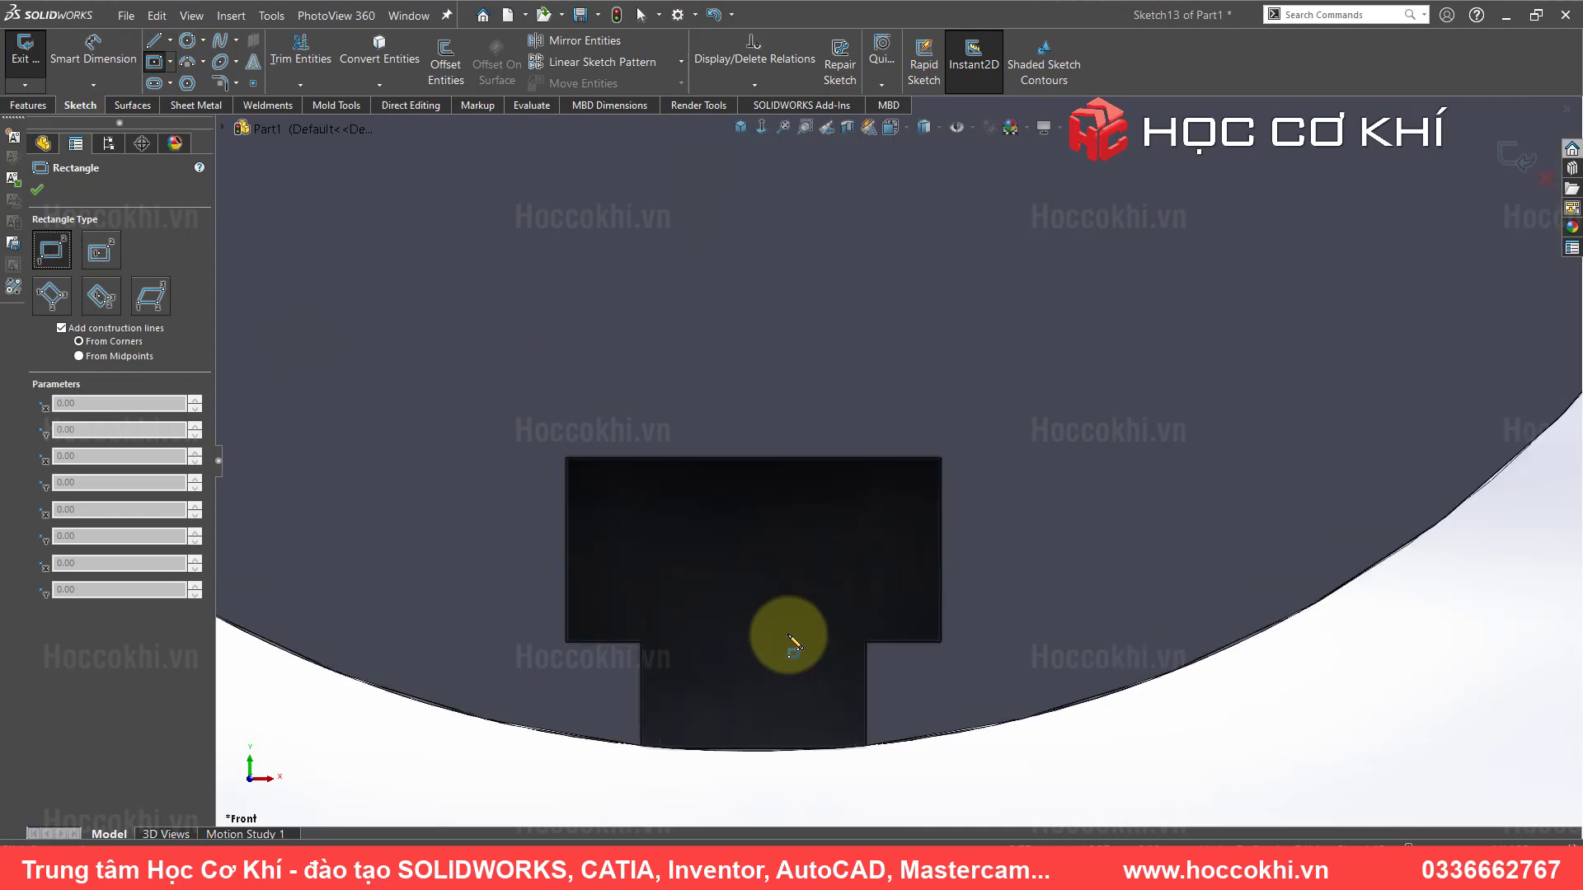
left_click(565, 458)
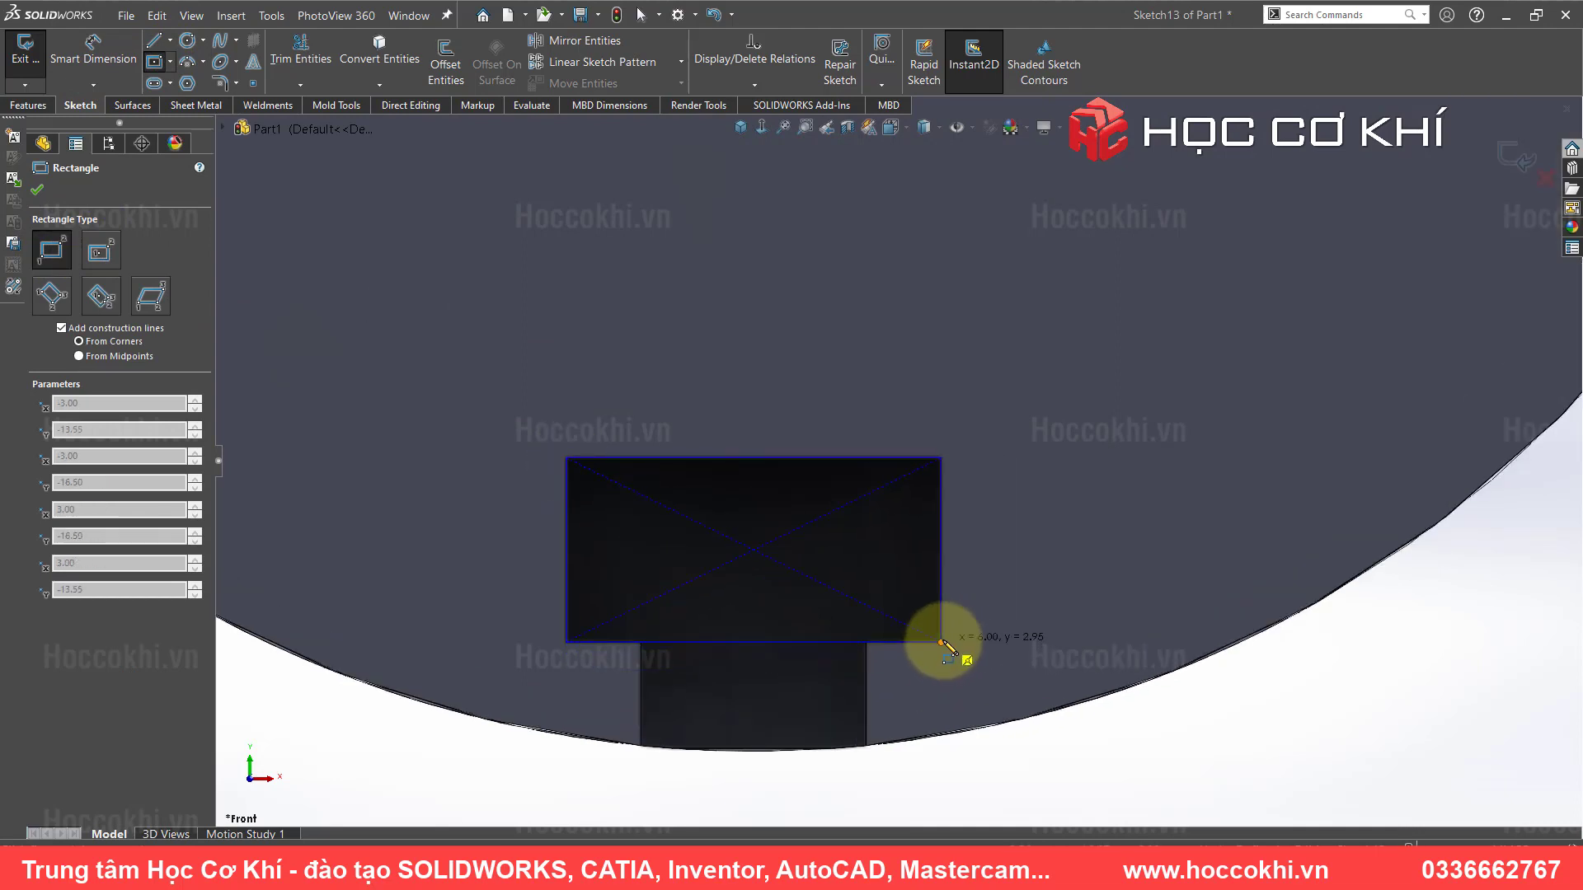
left_click(941, 642)
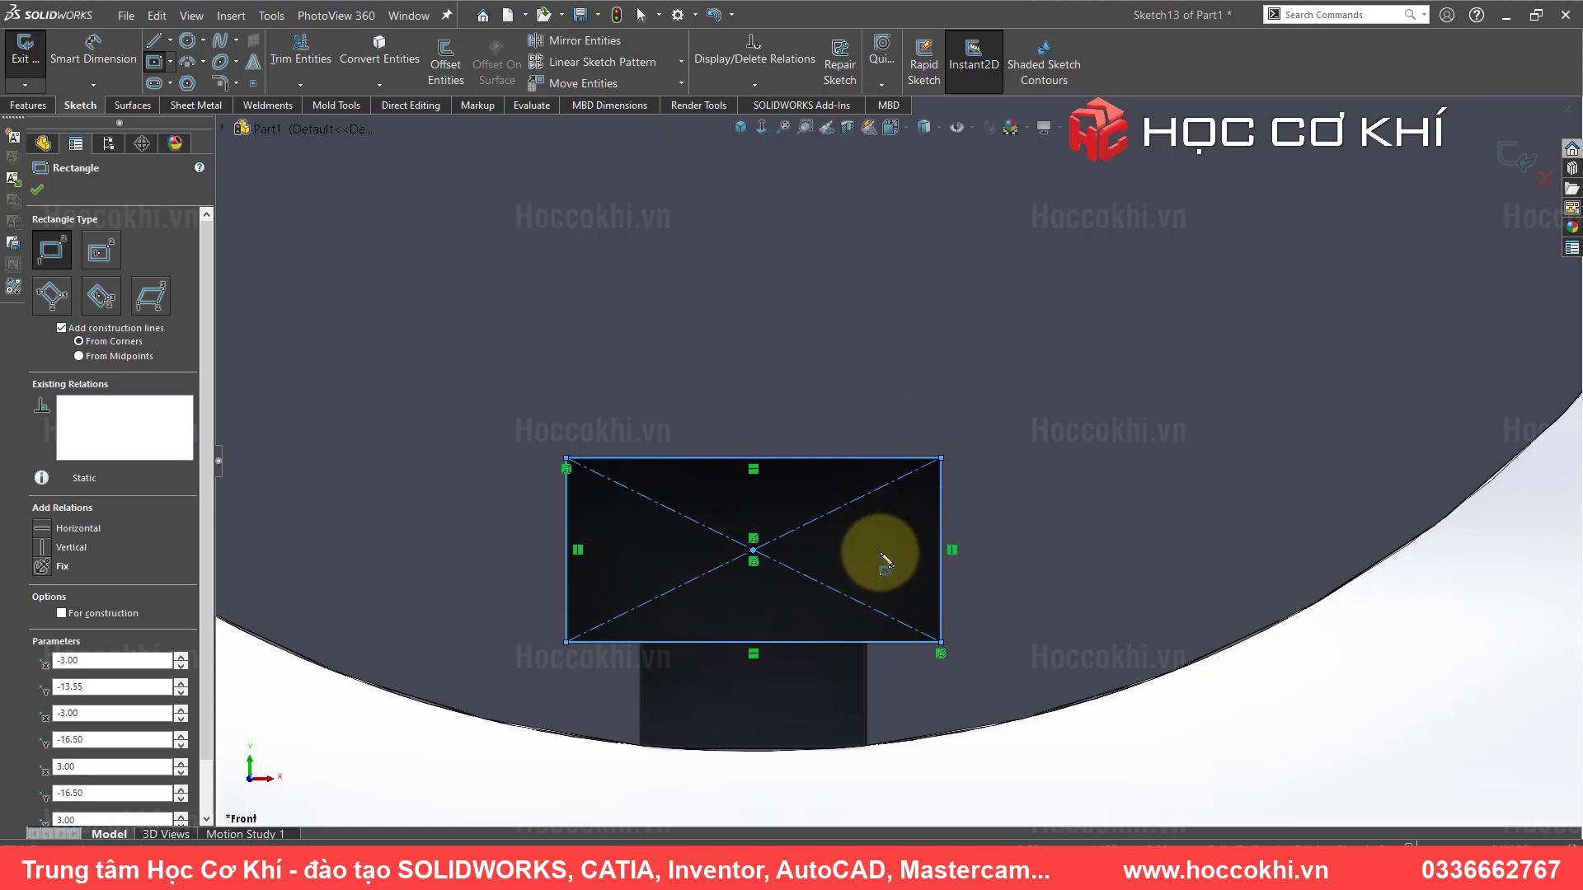
scroll(897, 313, "up", 3)
scroll(899, 321, "up", 2)
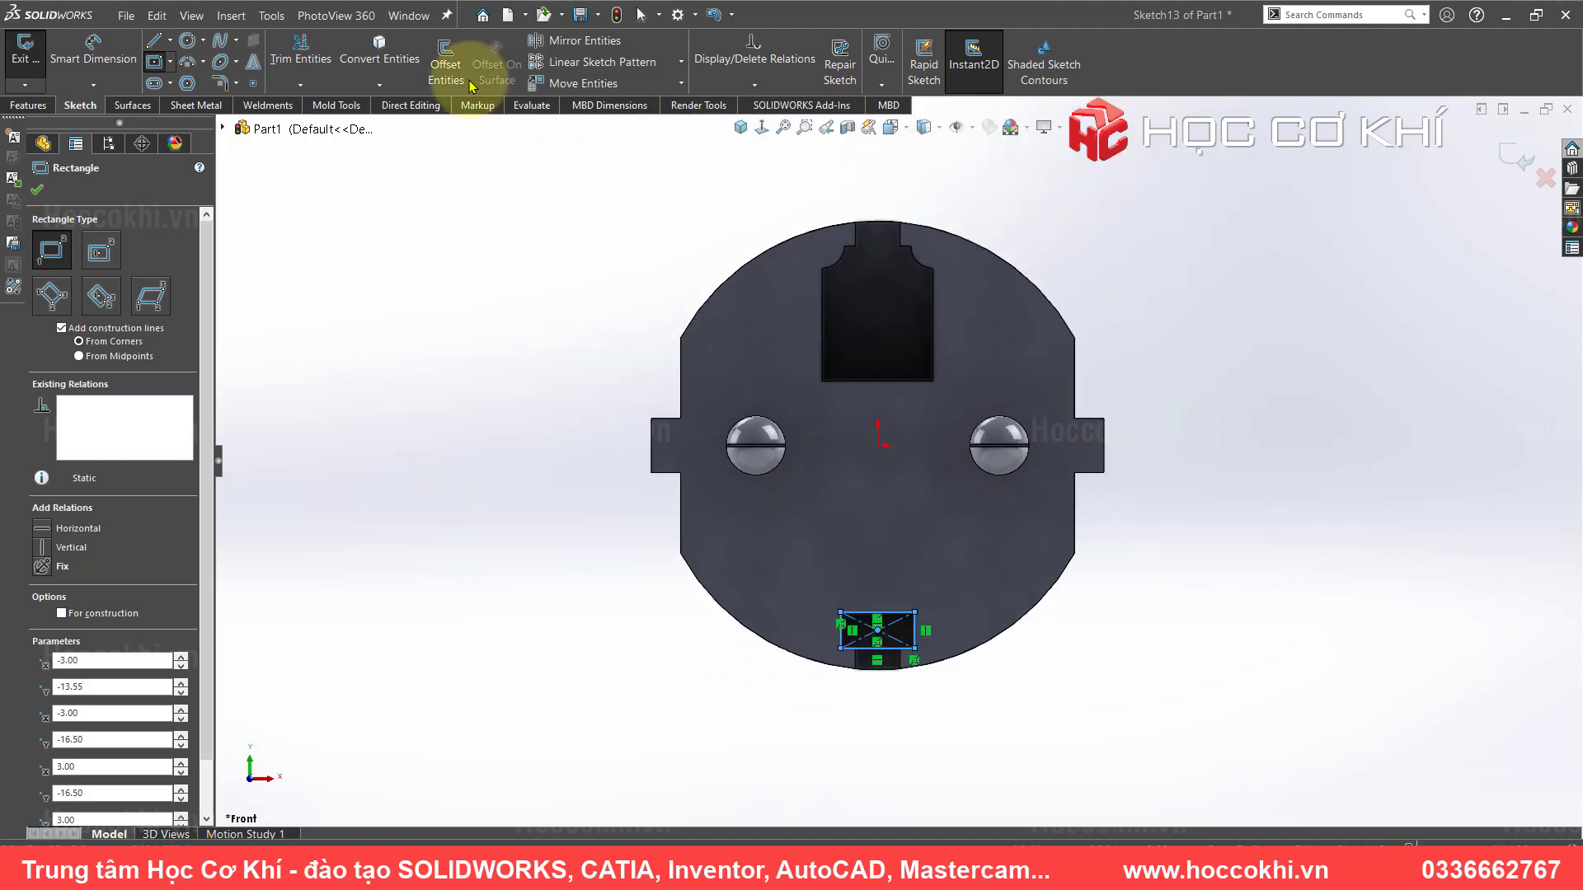
left_click(379, 50)
scroll(865, 272, "down", 2)
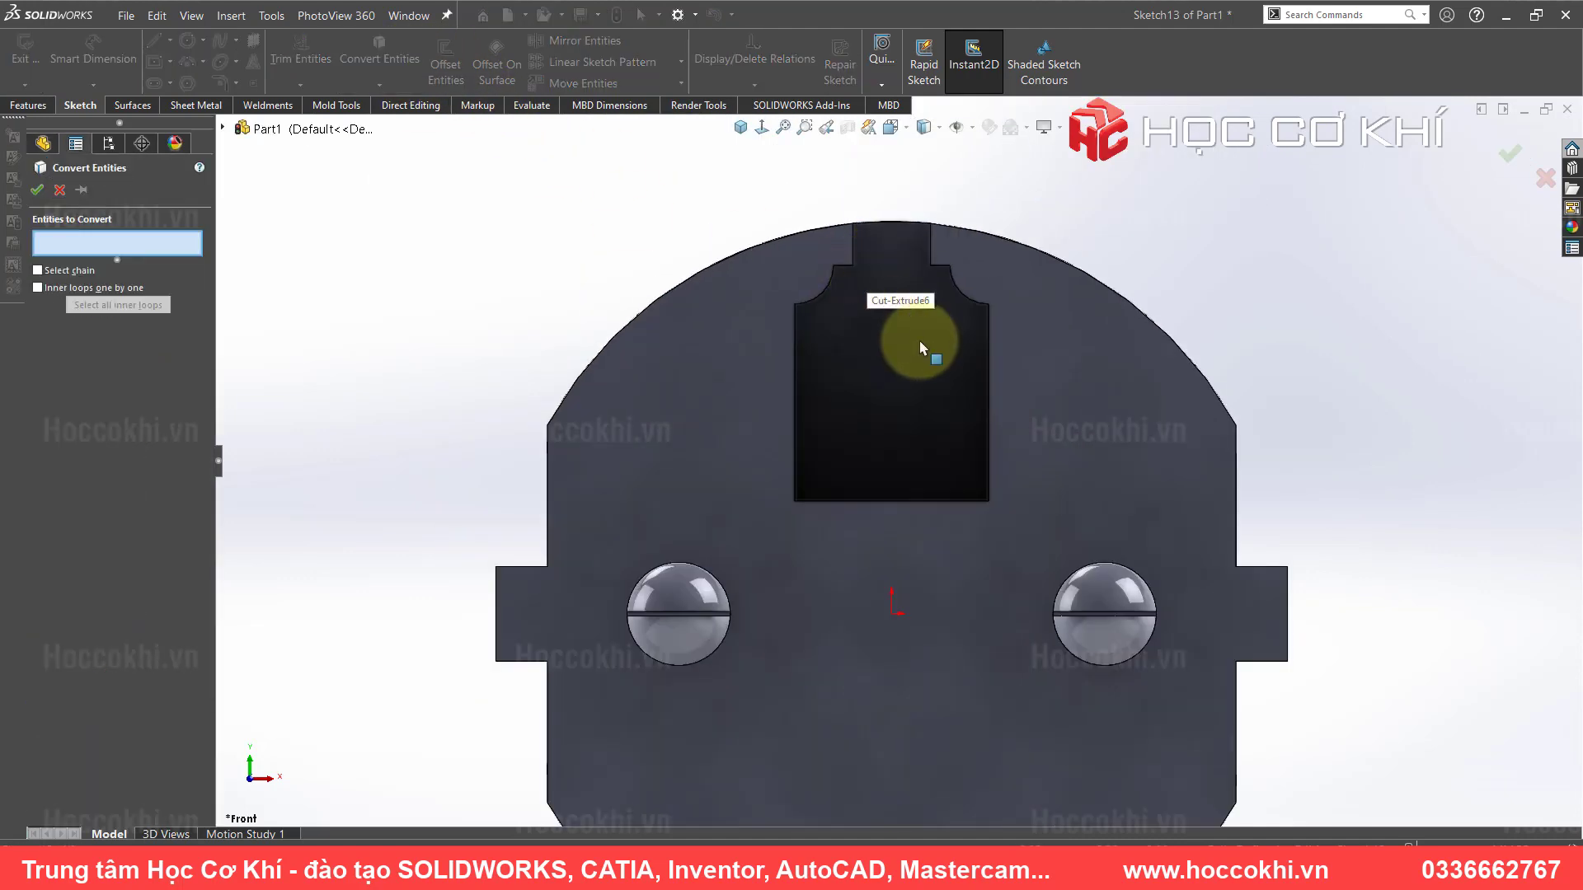
- Convert the top slot's whole face outline into Sketch13, replacing the individually picked edges
key("alt+Tab")
left_click_drag(918, 188, 870, 355)
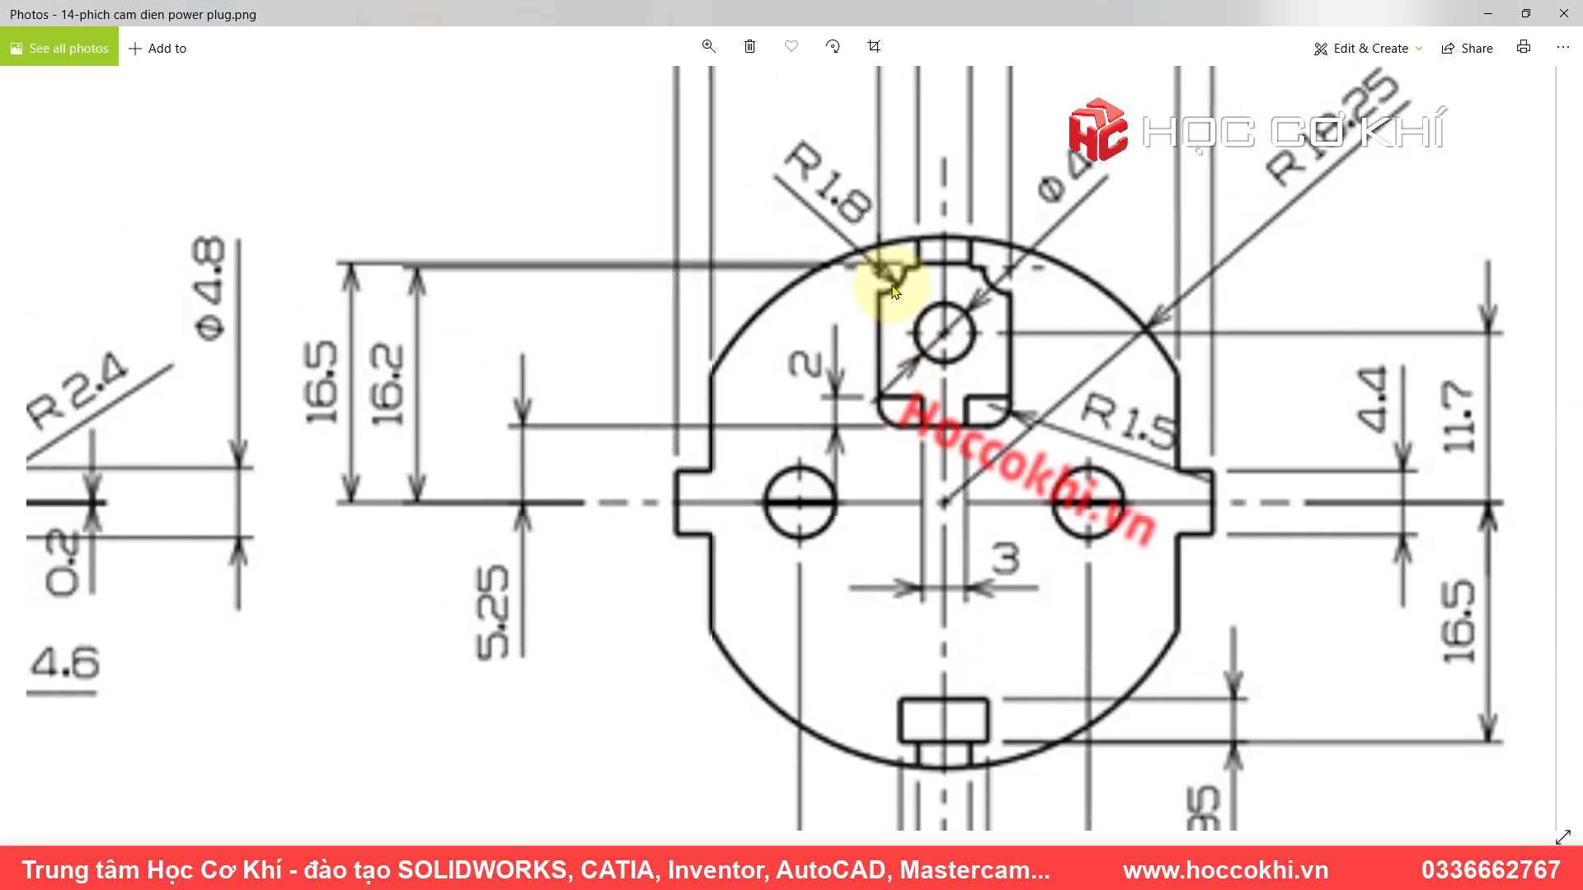
key("alt+Tab")
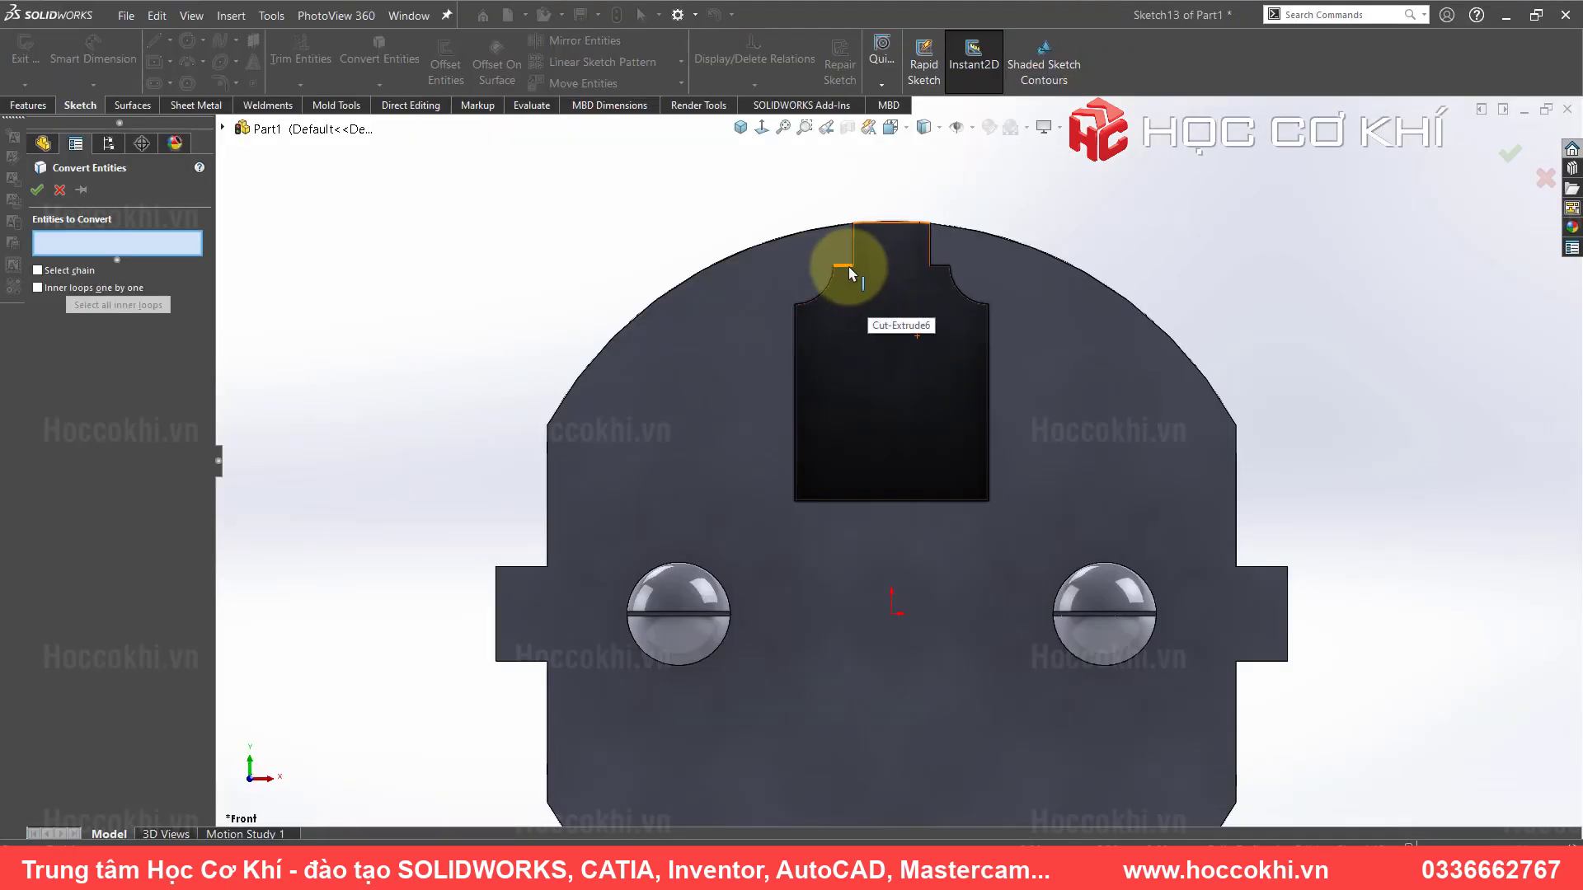
scroll(869, 294, "down", 3)
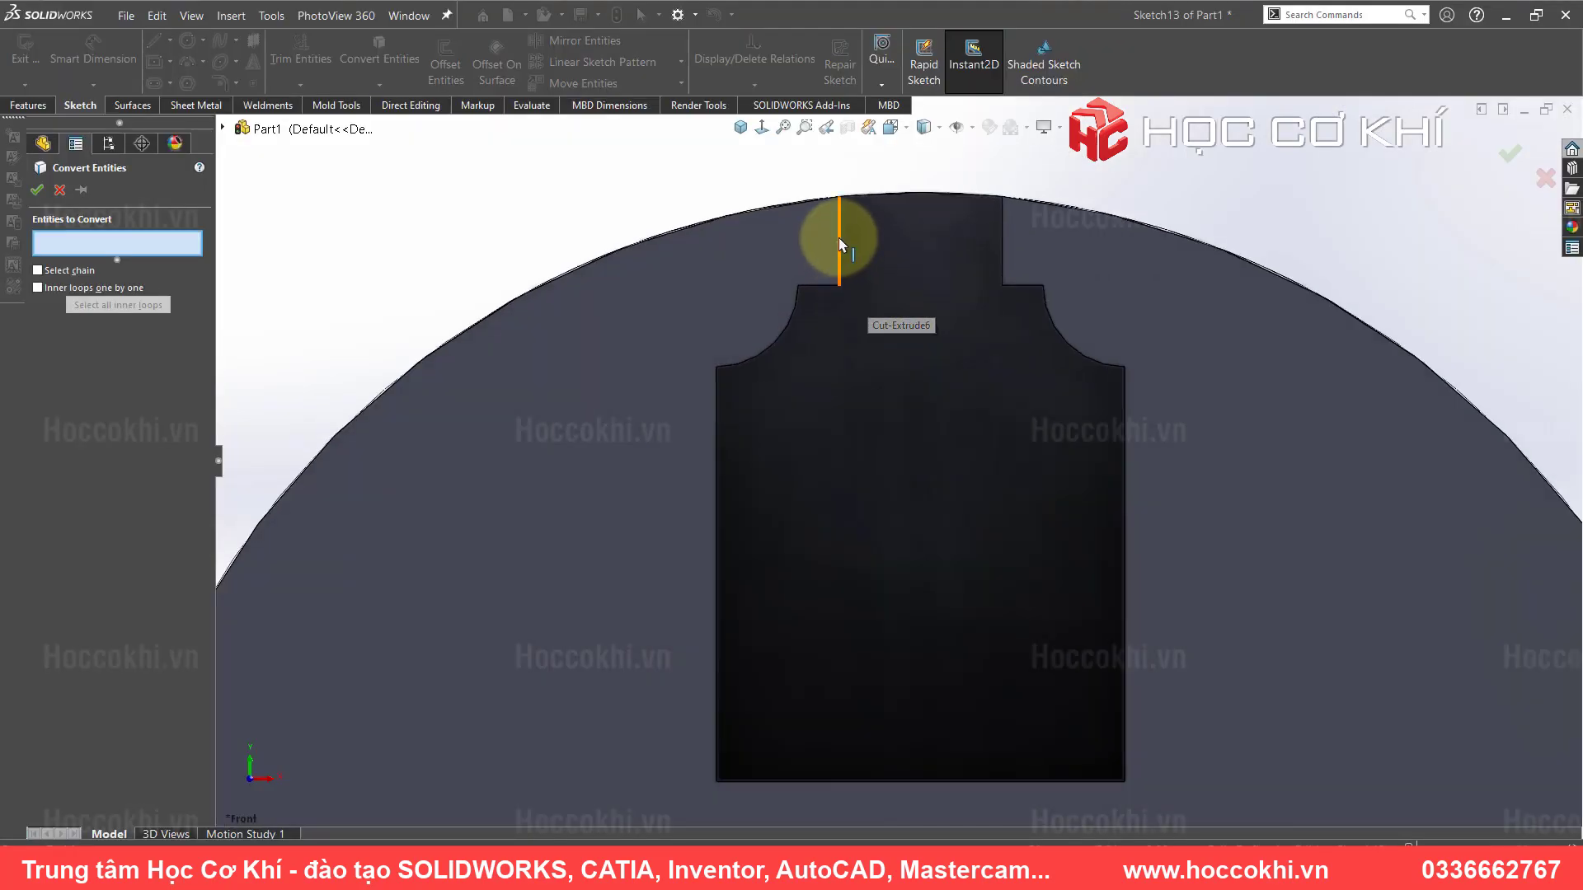
left_click(839, 244)
left_click(818, 286)
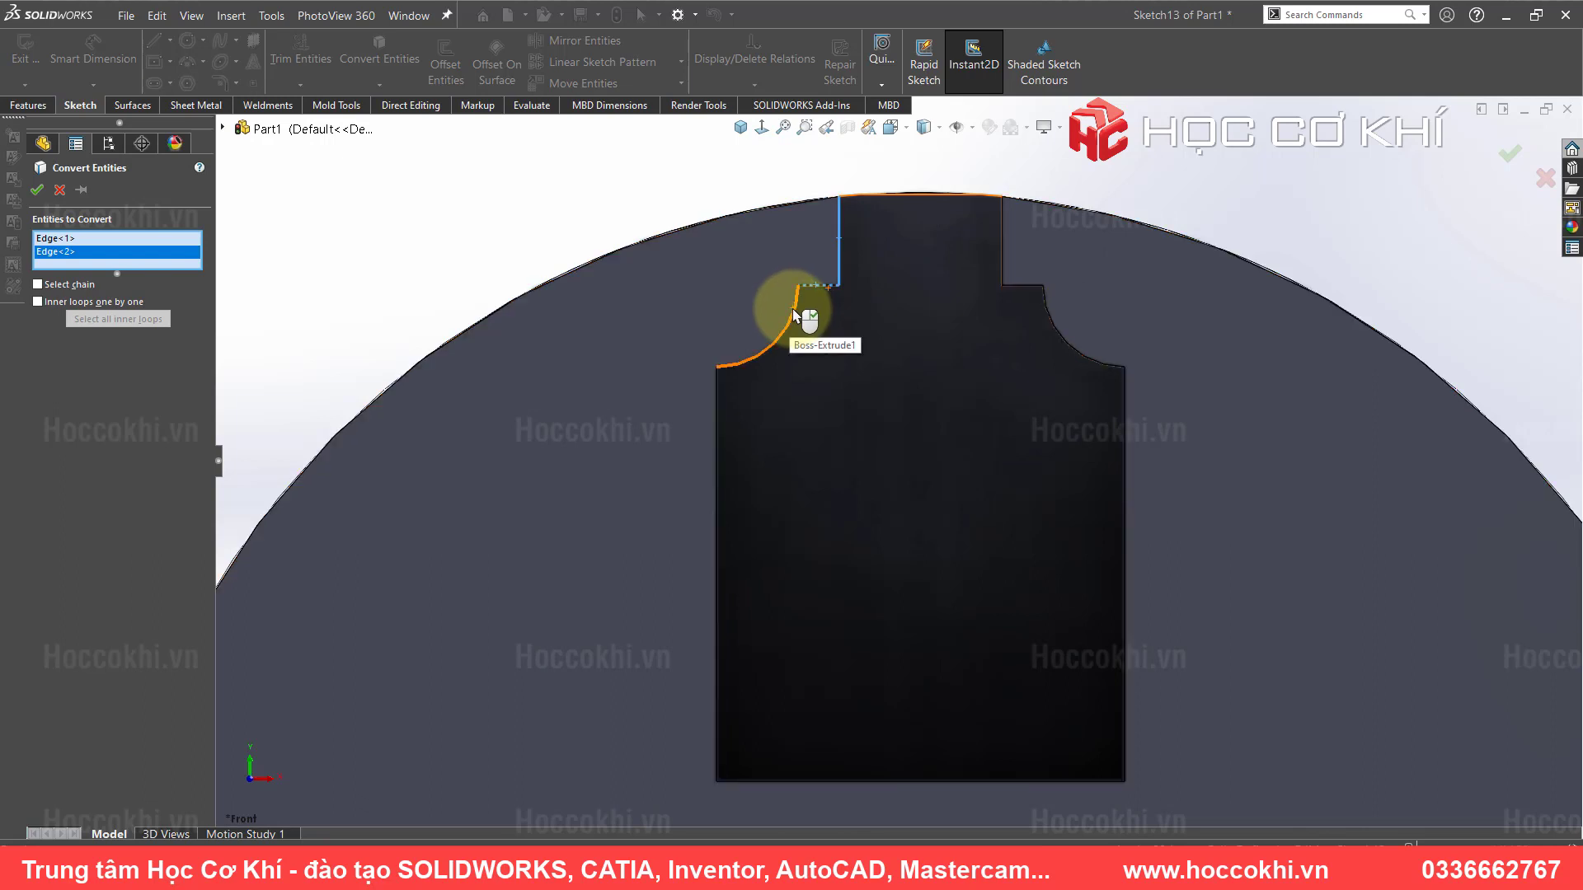
left_click(779, 326)
left_click(717, 396)
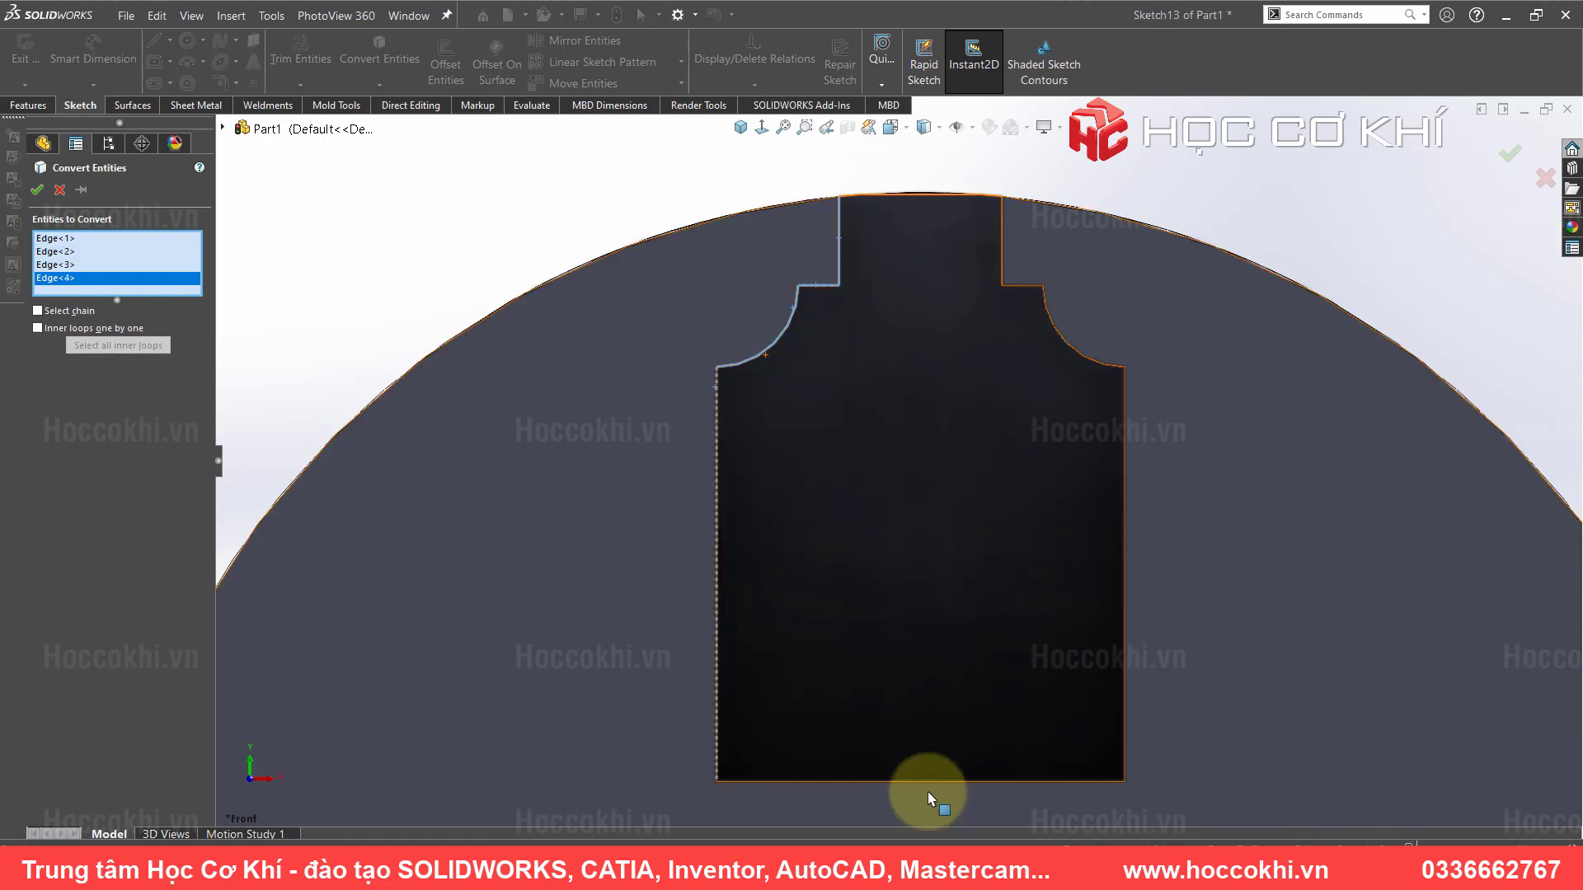
right_click(96, 251)
left_click(96, 253)
left_click(887, 370)
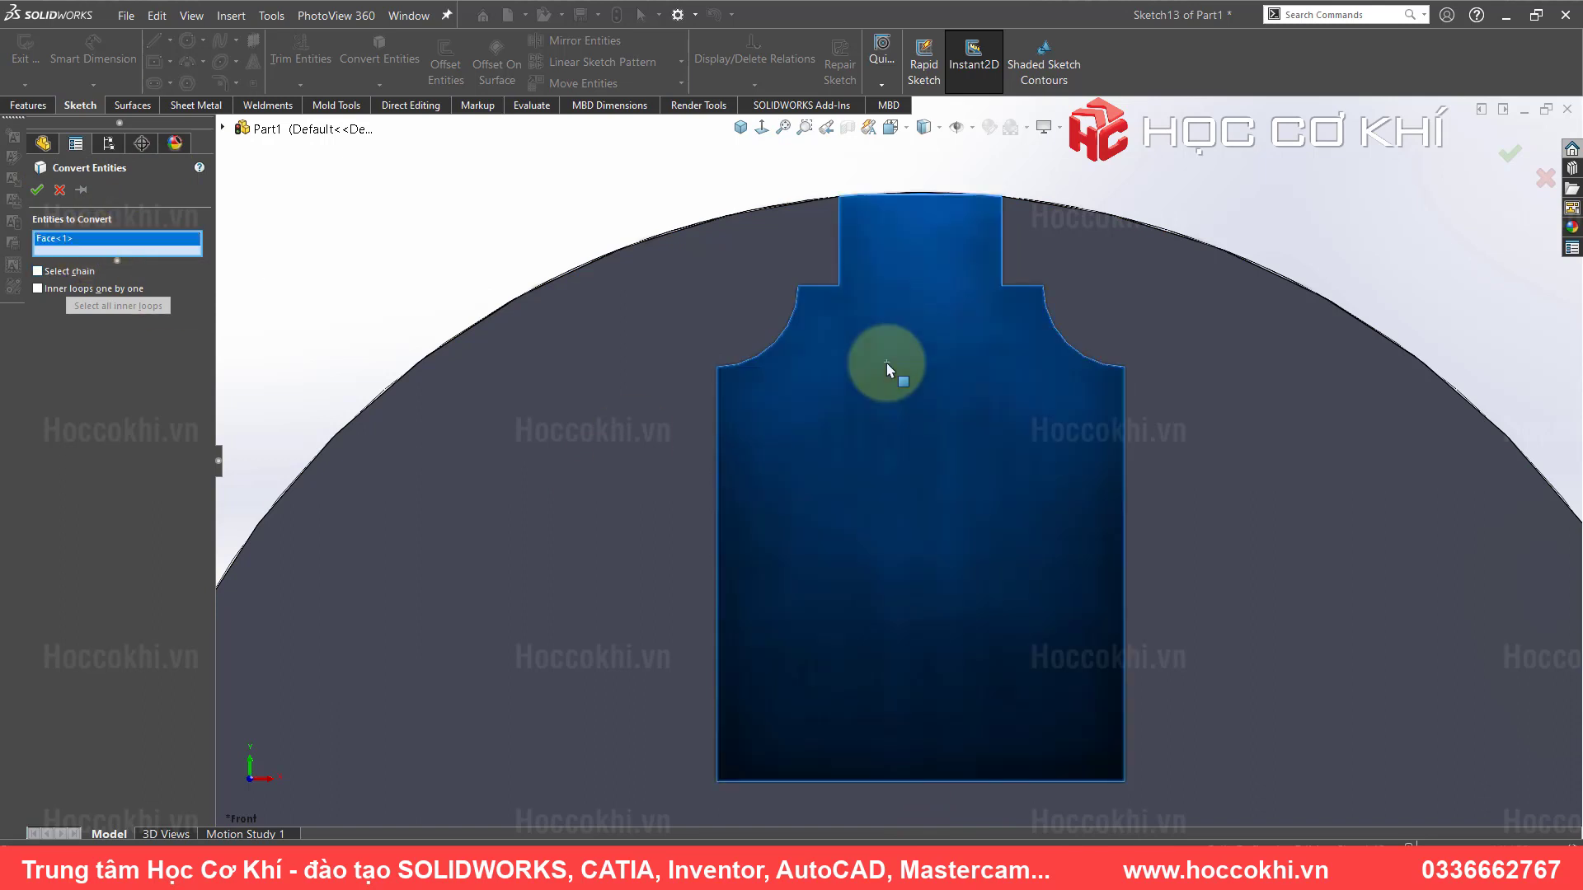
right_click(887, 370)
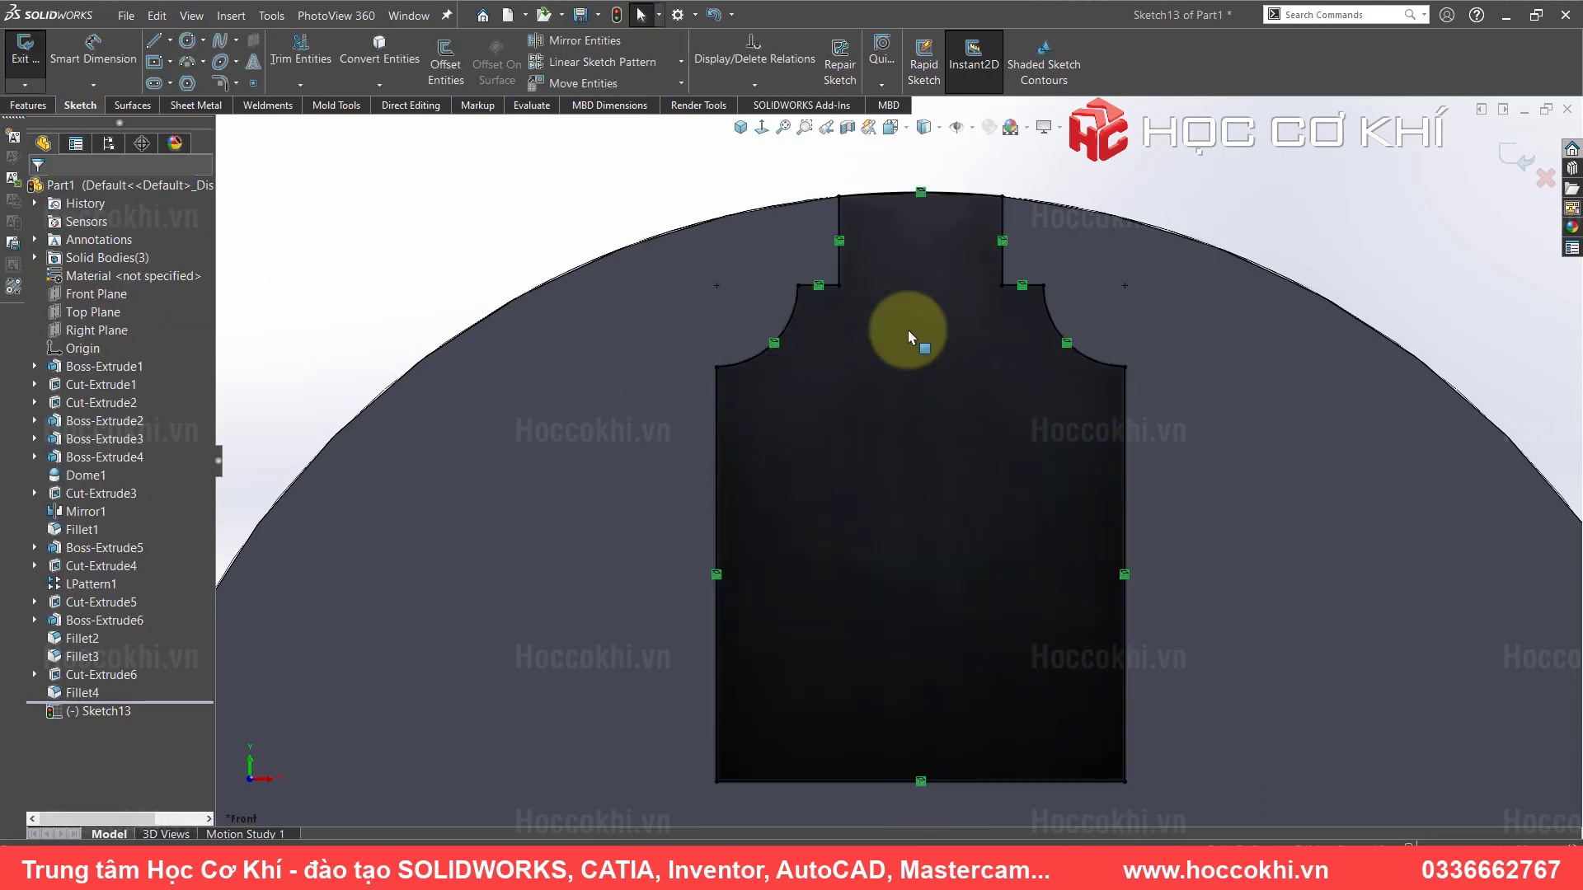
- Draw a vertical centerline from the bottom edge midpoint up into the slot
scroll(908, 330, "down", 2)
left_click(861, 216)
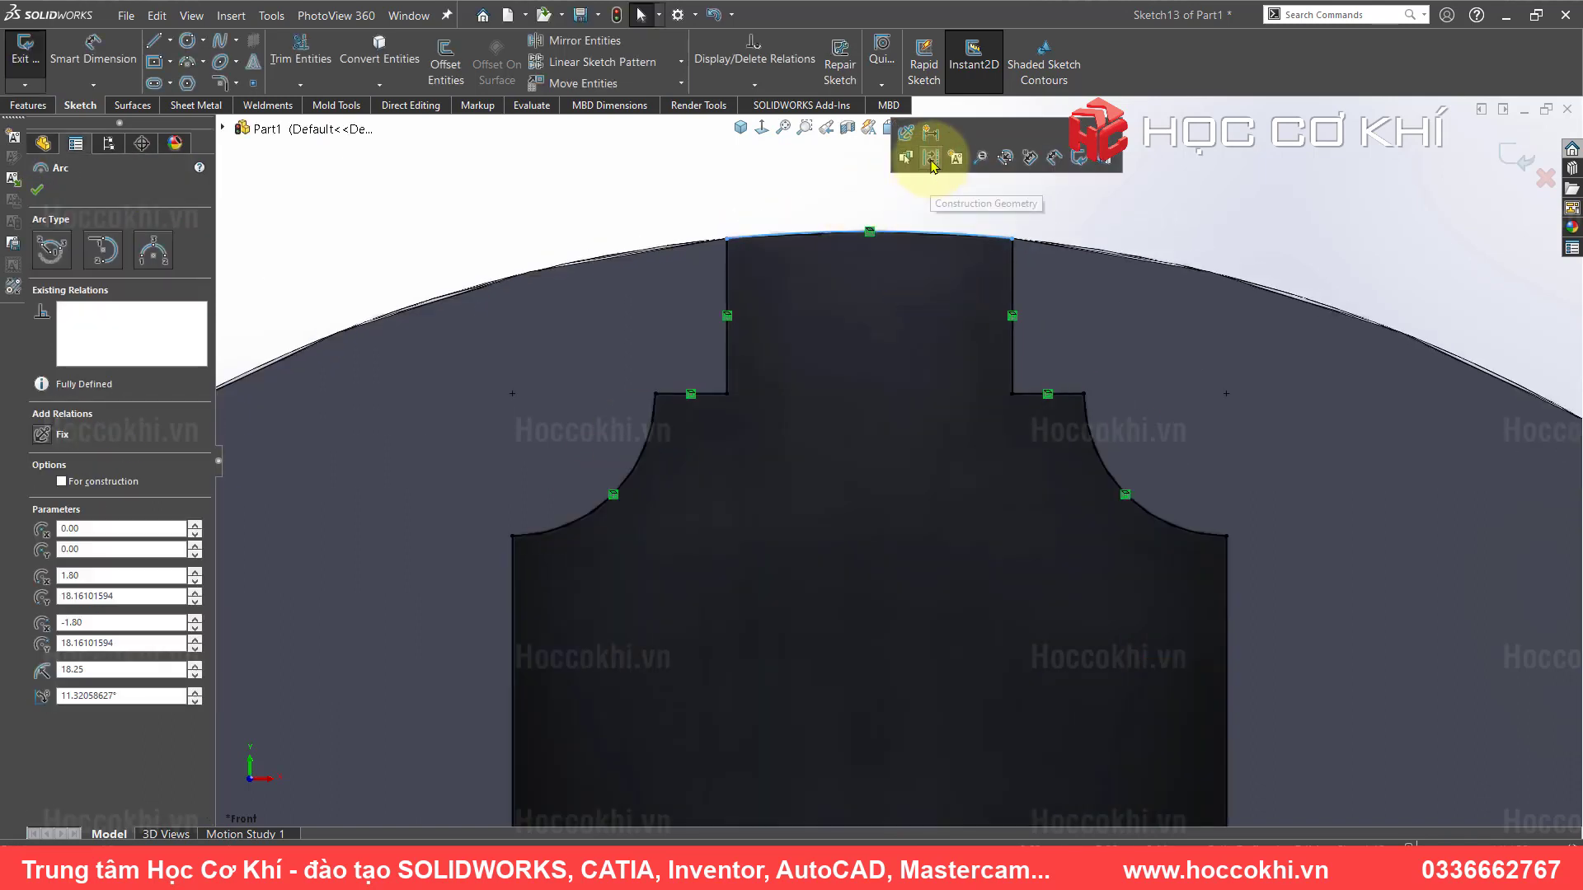
left_click(933, 163)
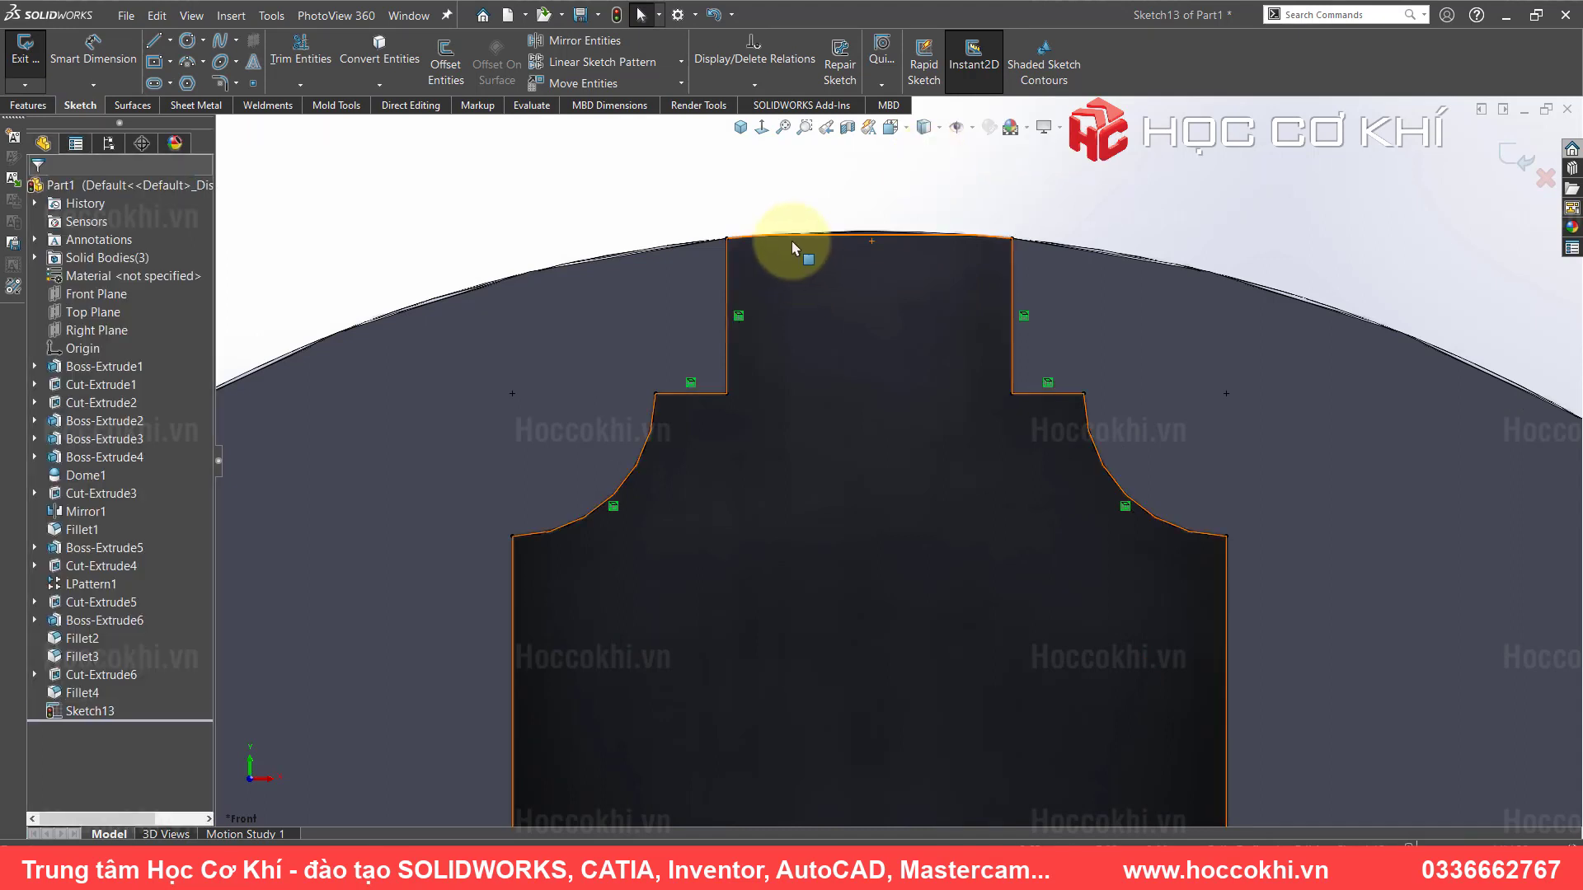
scroll(954, 716, "up", 3)
scroll(940, 687, "up", 1)
scroll(938, 686, "down", 1)
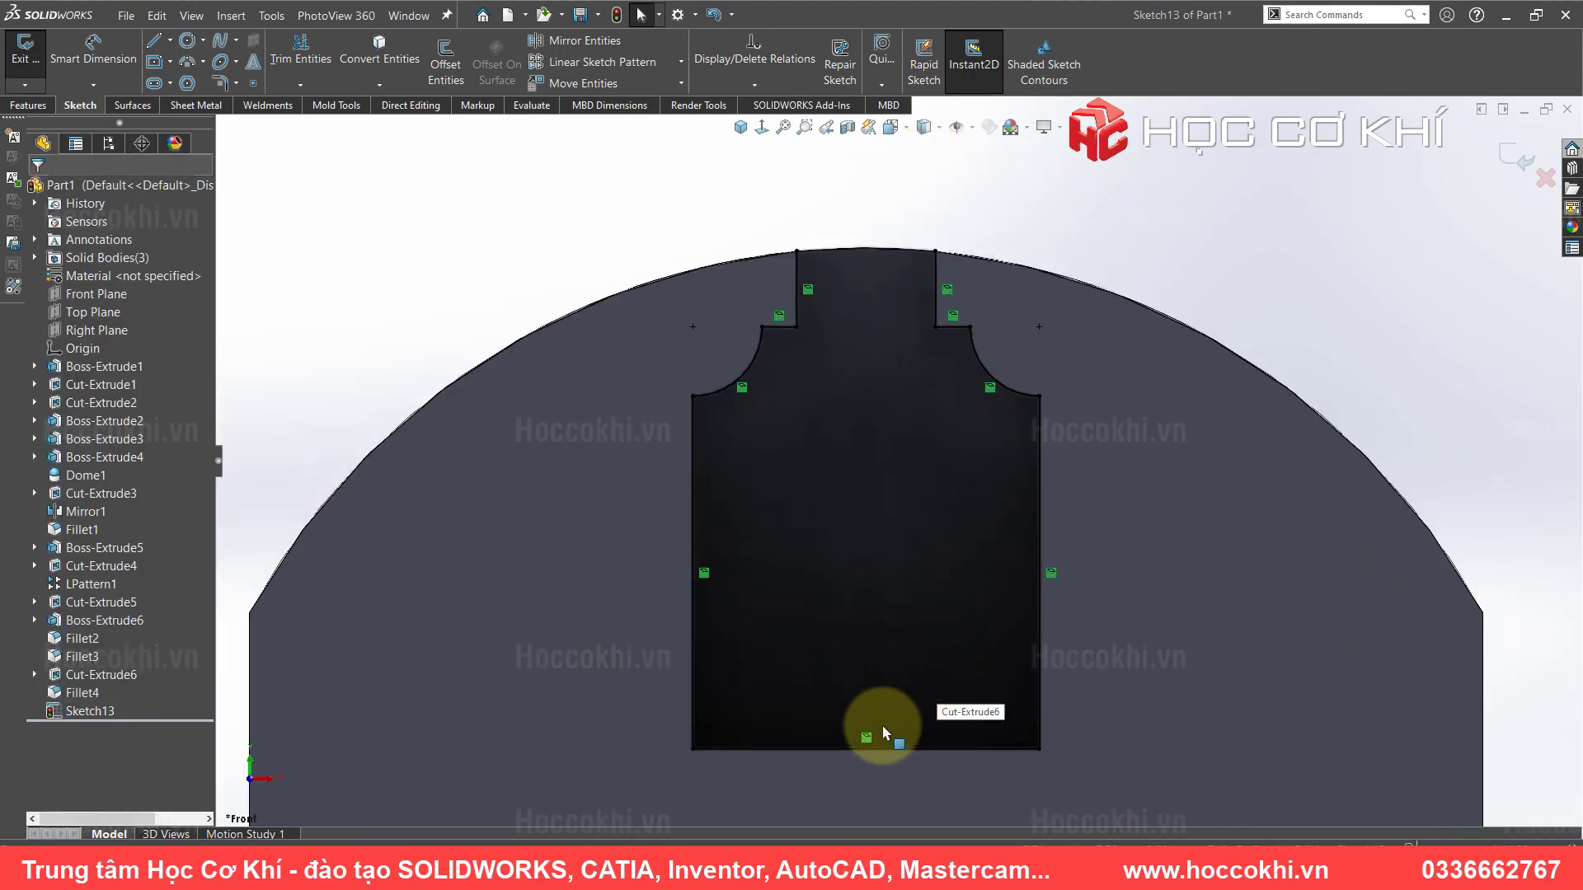
left_click(169, 41)
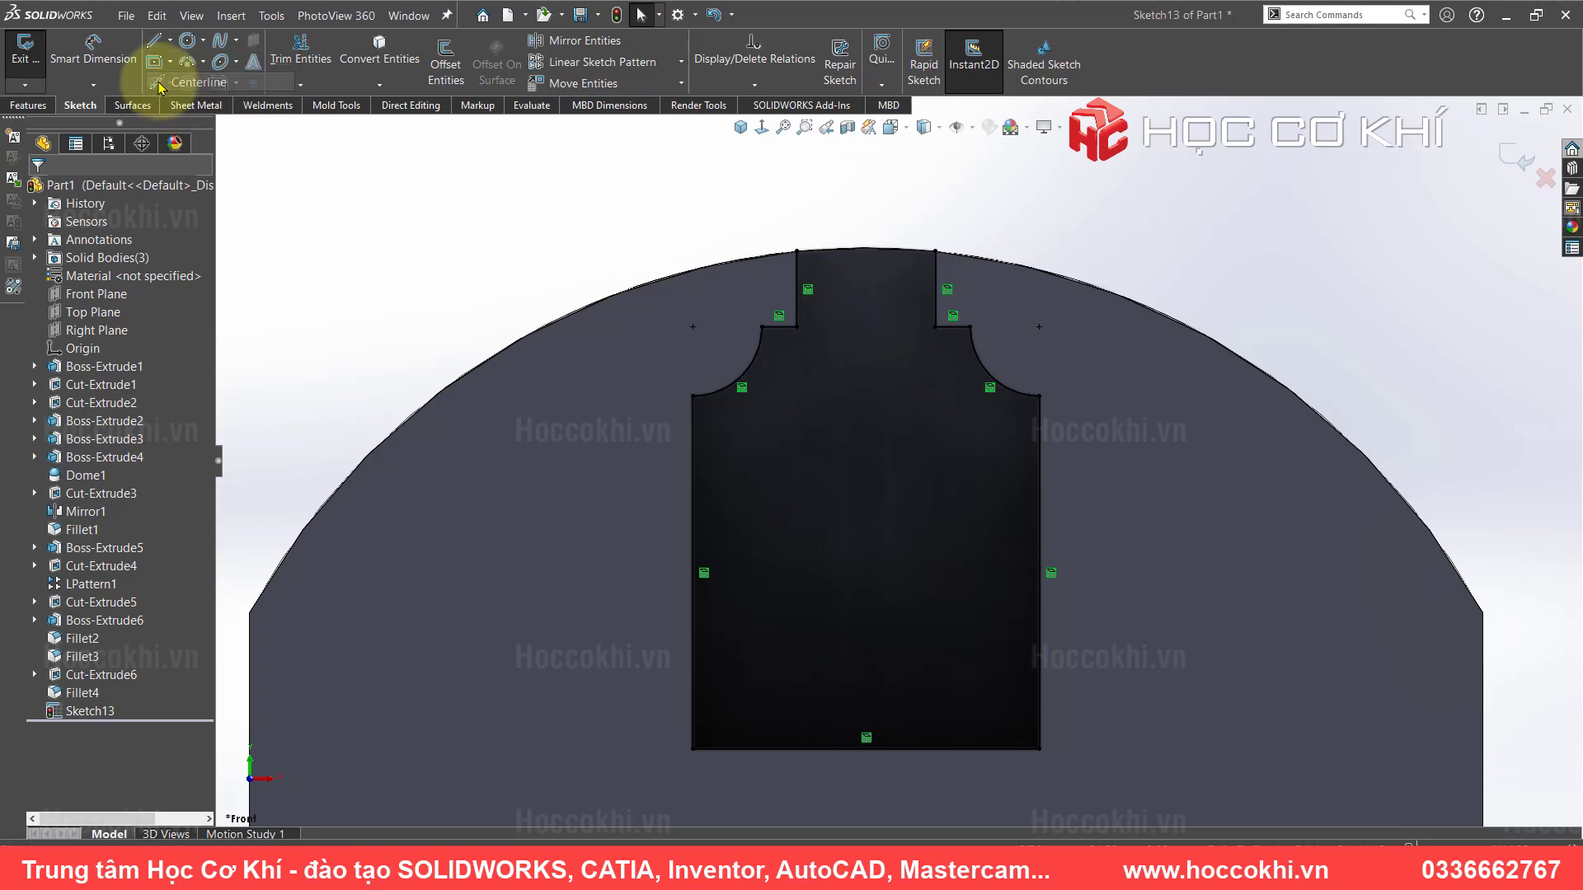
left_click(173, 75)
left_click(865, 749)
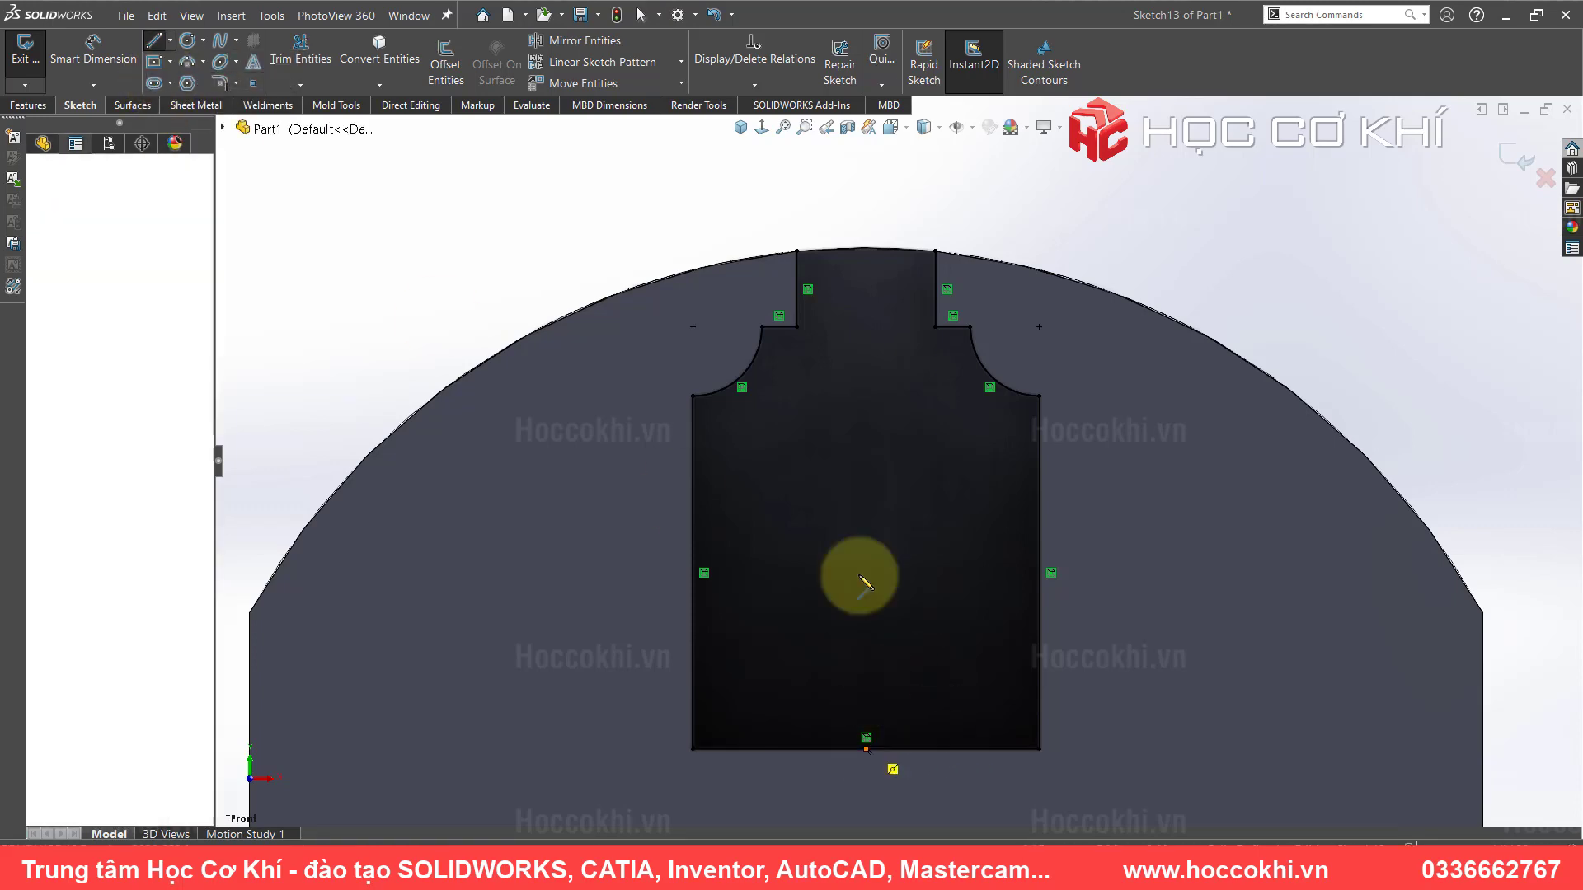
left_click(865, 444)
key("Escape")
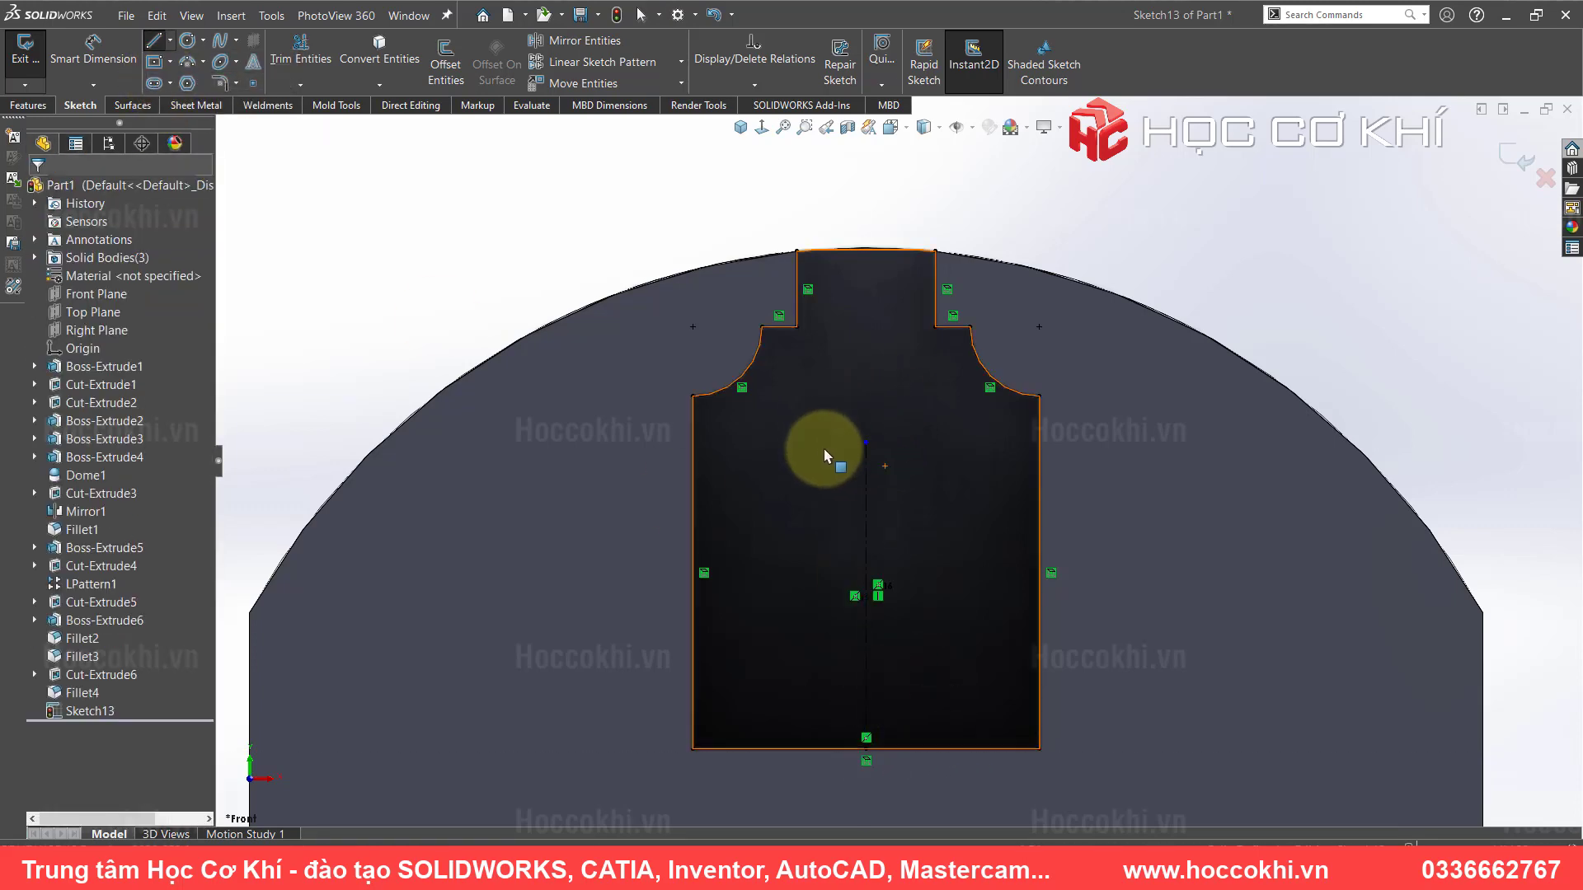
- Check the reference drawing, then draw a Ø4 mm circle at the centerline's top end
key("alt+Tab")
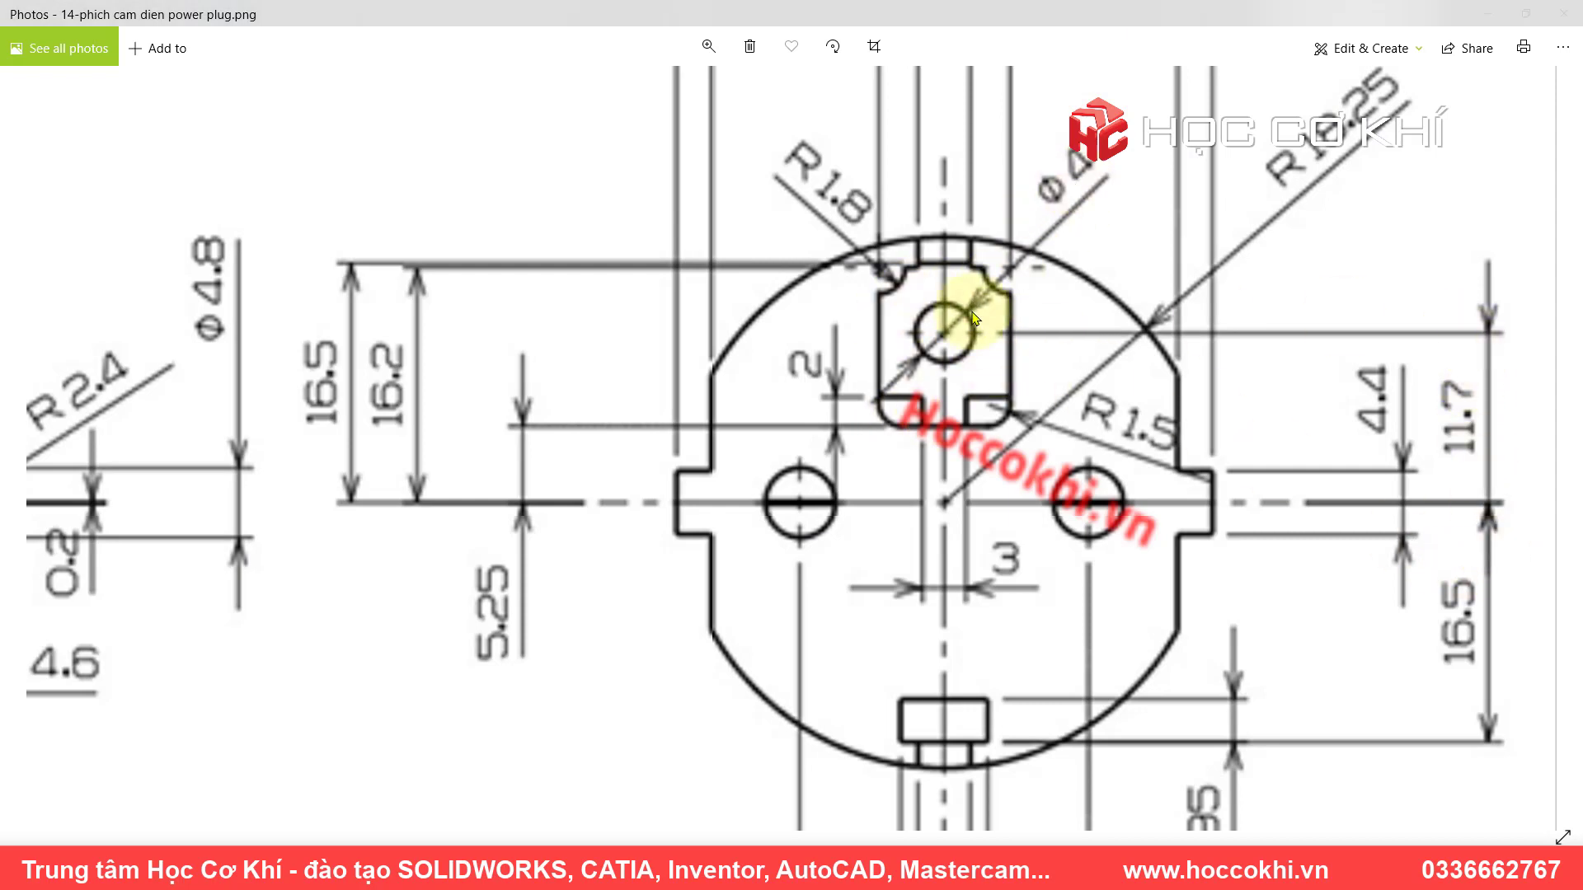
key("alt+Tab")
right_click_drag(459, 198, 530, 212)
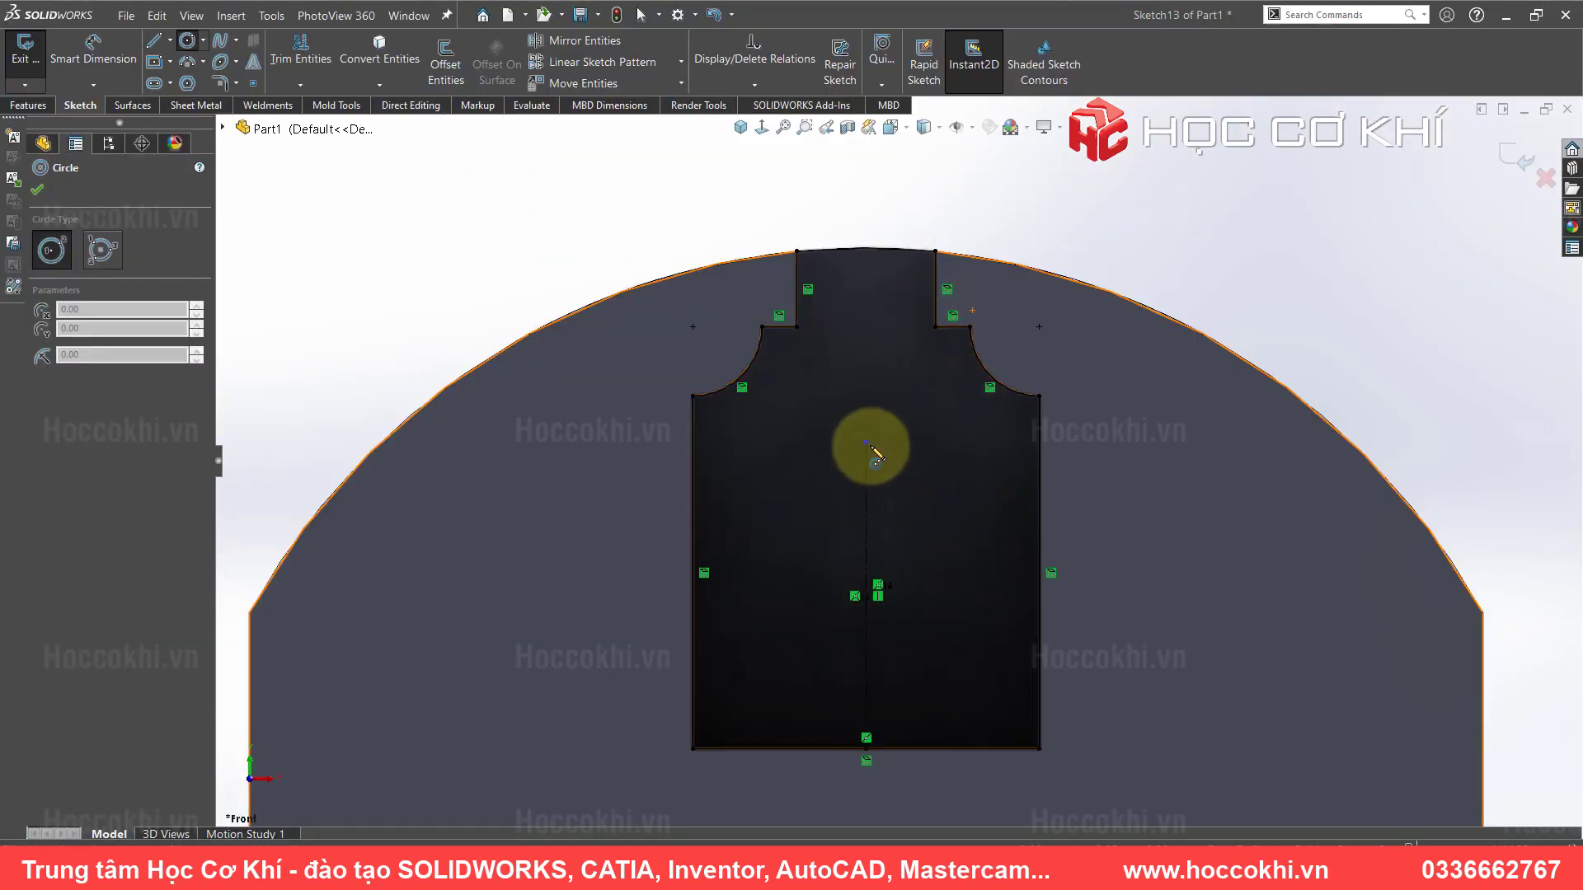
left_click(866, 444)
left_click(875, 414)
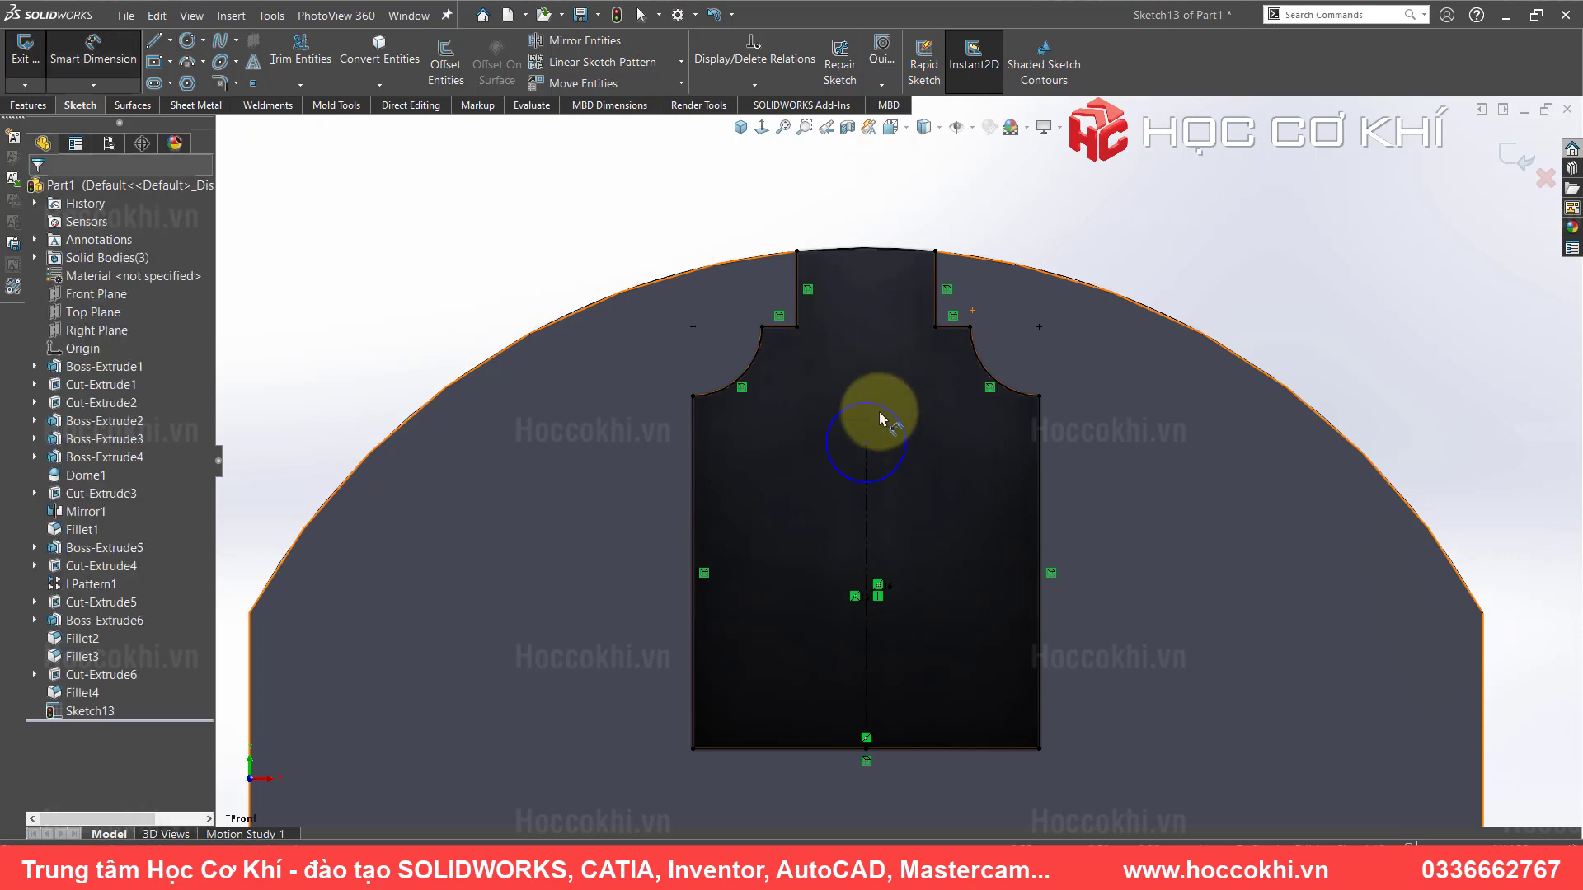
left_click(873, 385)
left_click(879, 376)
type("4")
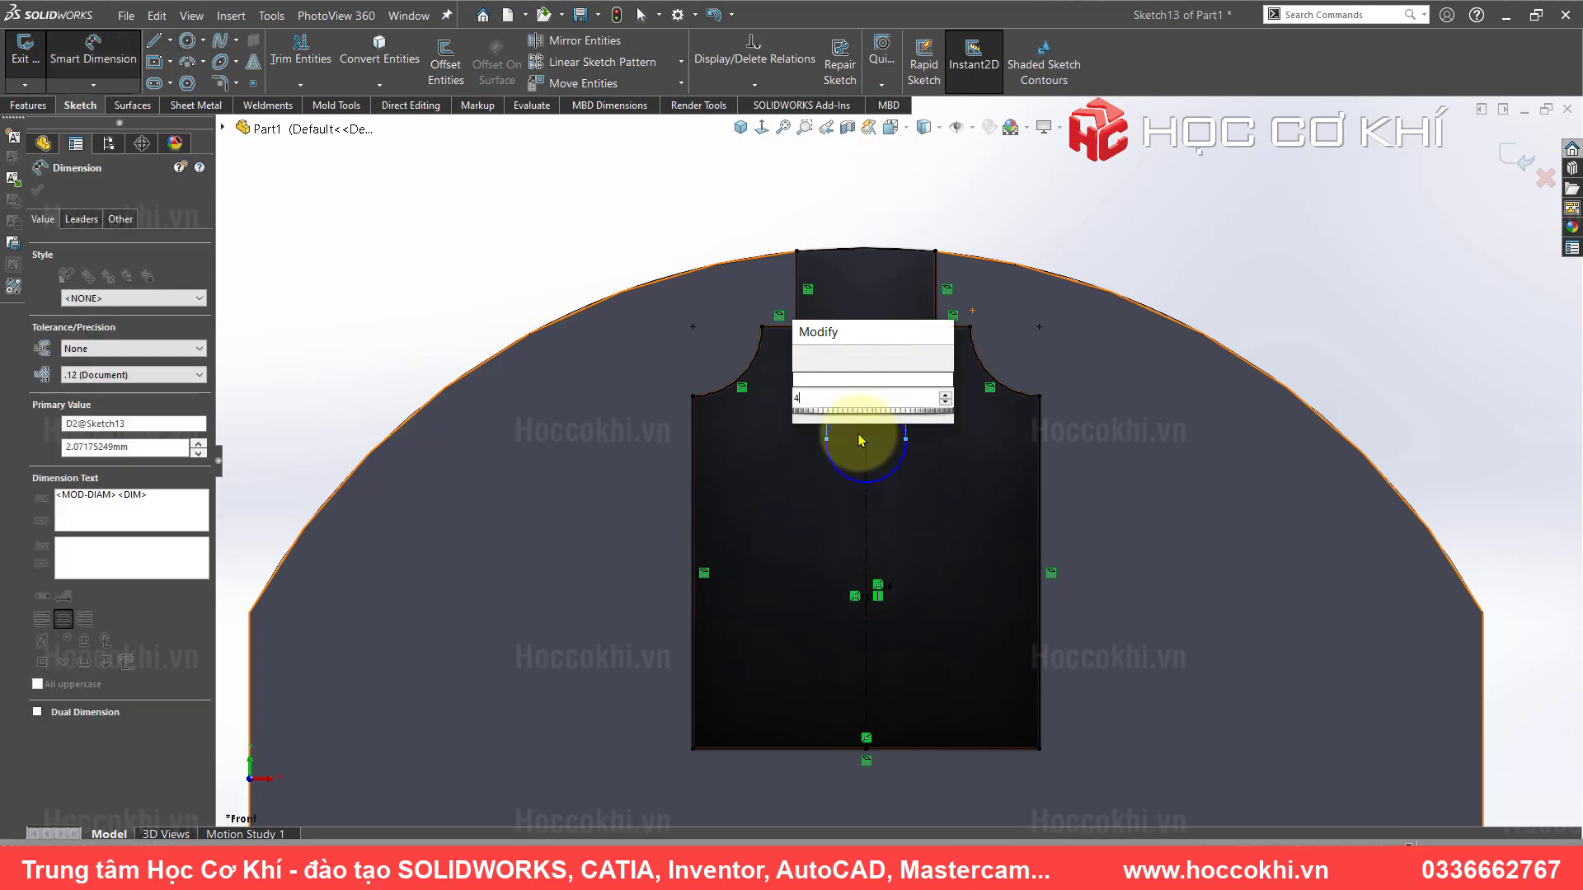
key("Return")
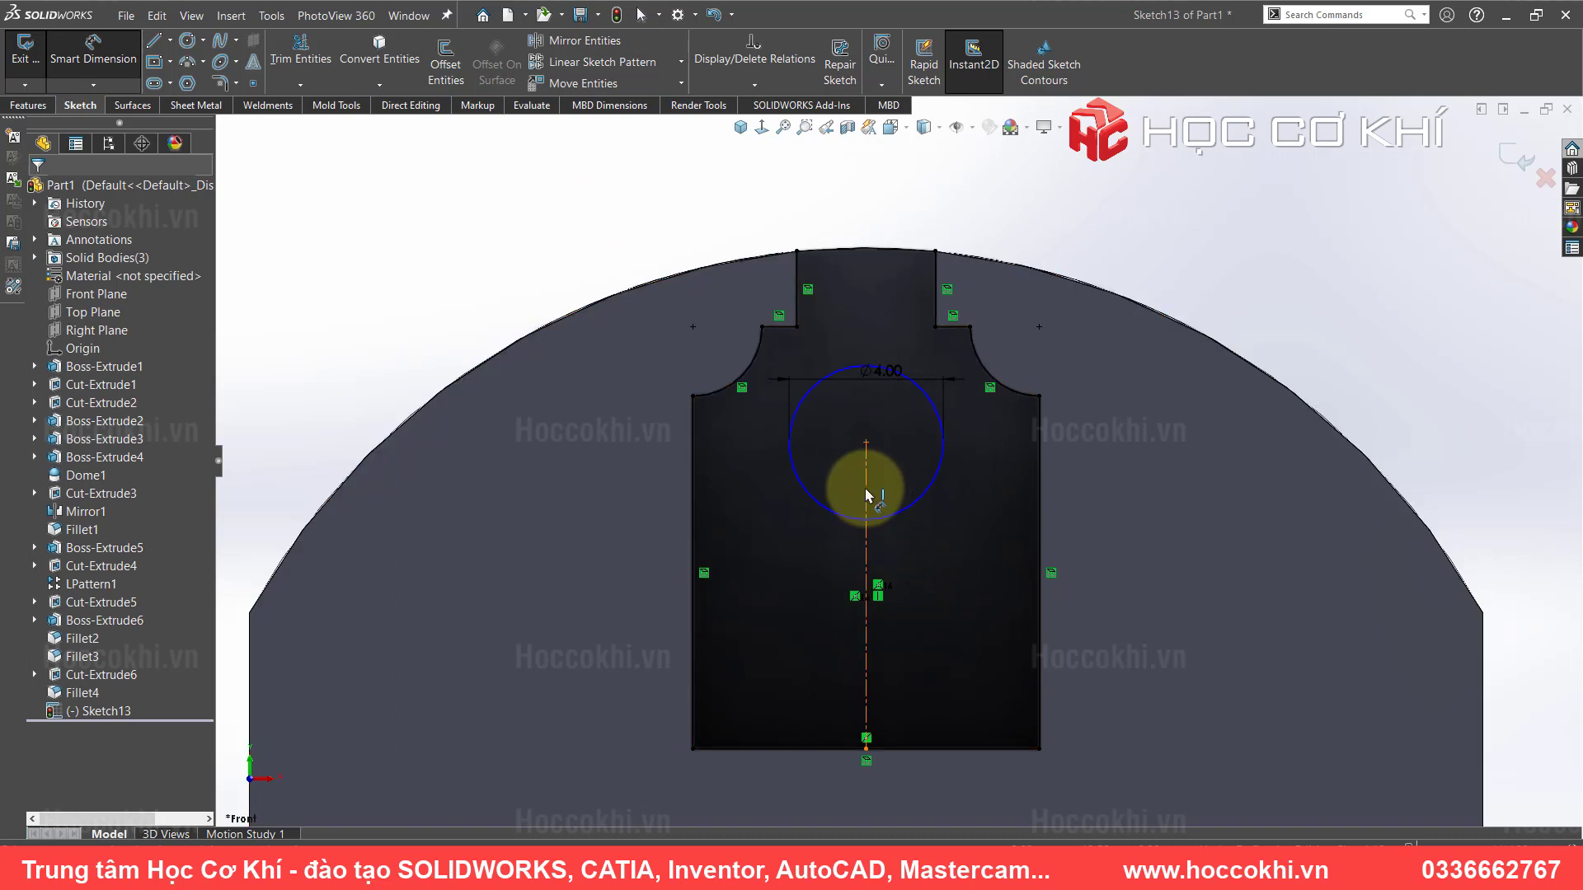
- Dimension the centerline length as 11.70, then delete that dimension after checking the reference
left_click(866, 503)
left_click(1095, 569)
type("11.7")
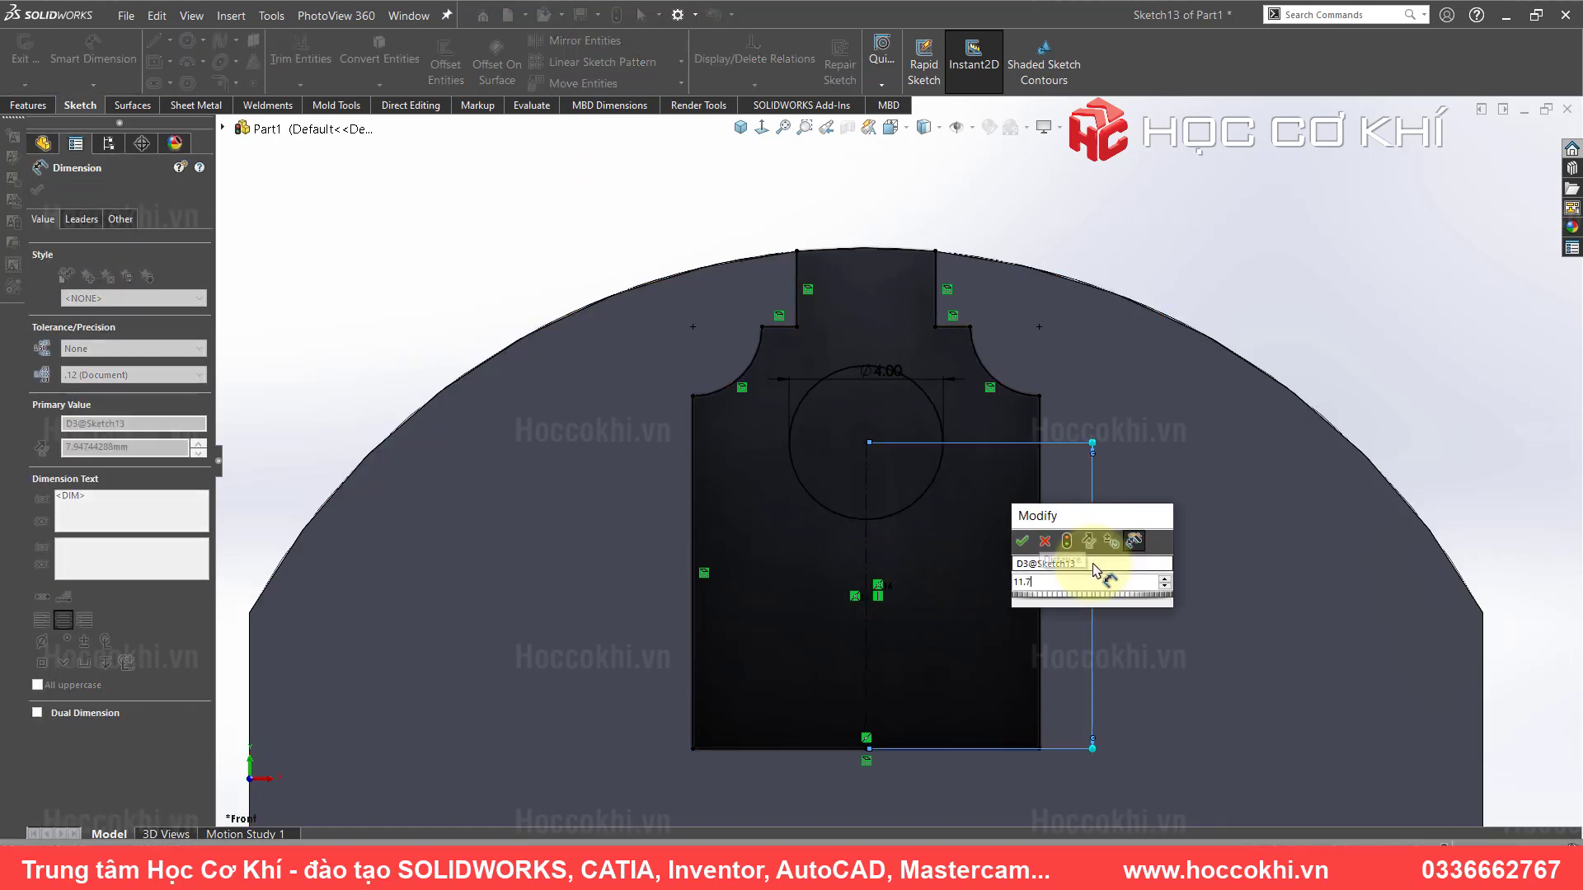
key("Return")
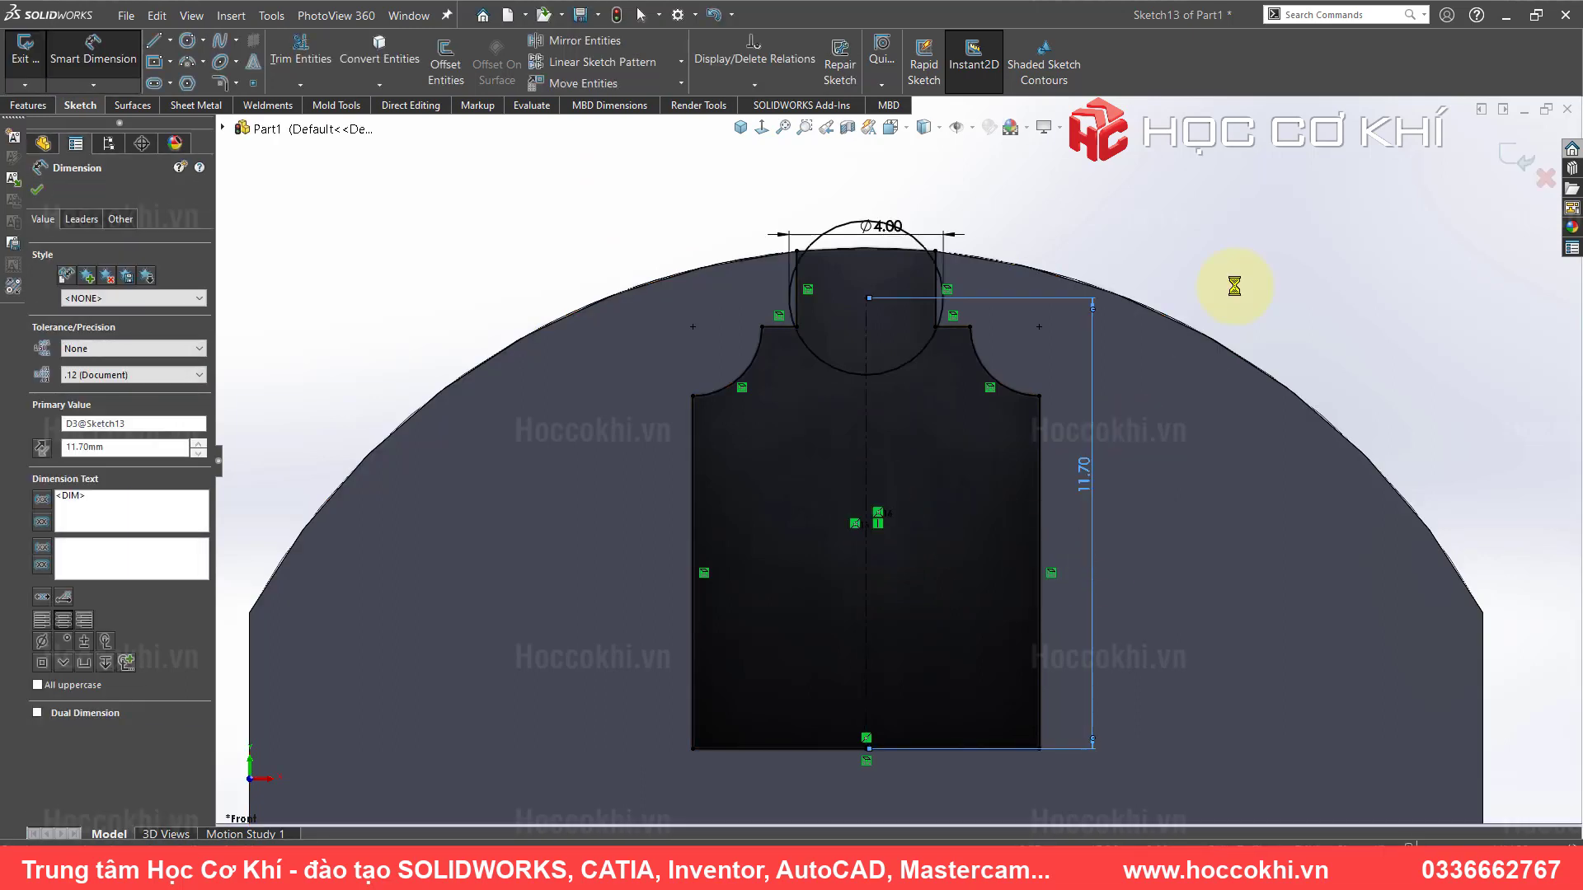
key("alt+Tab")
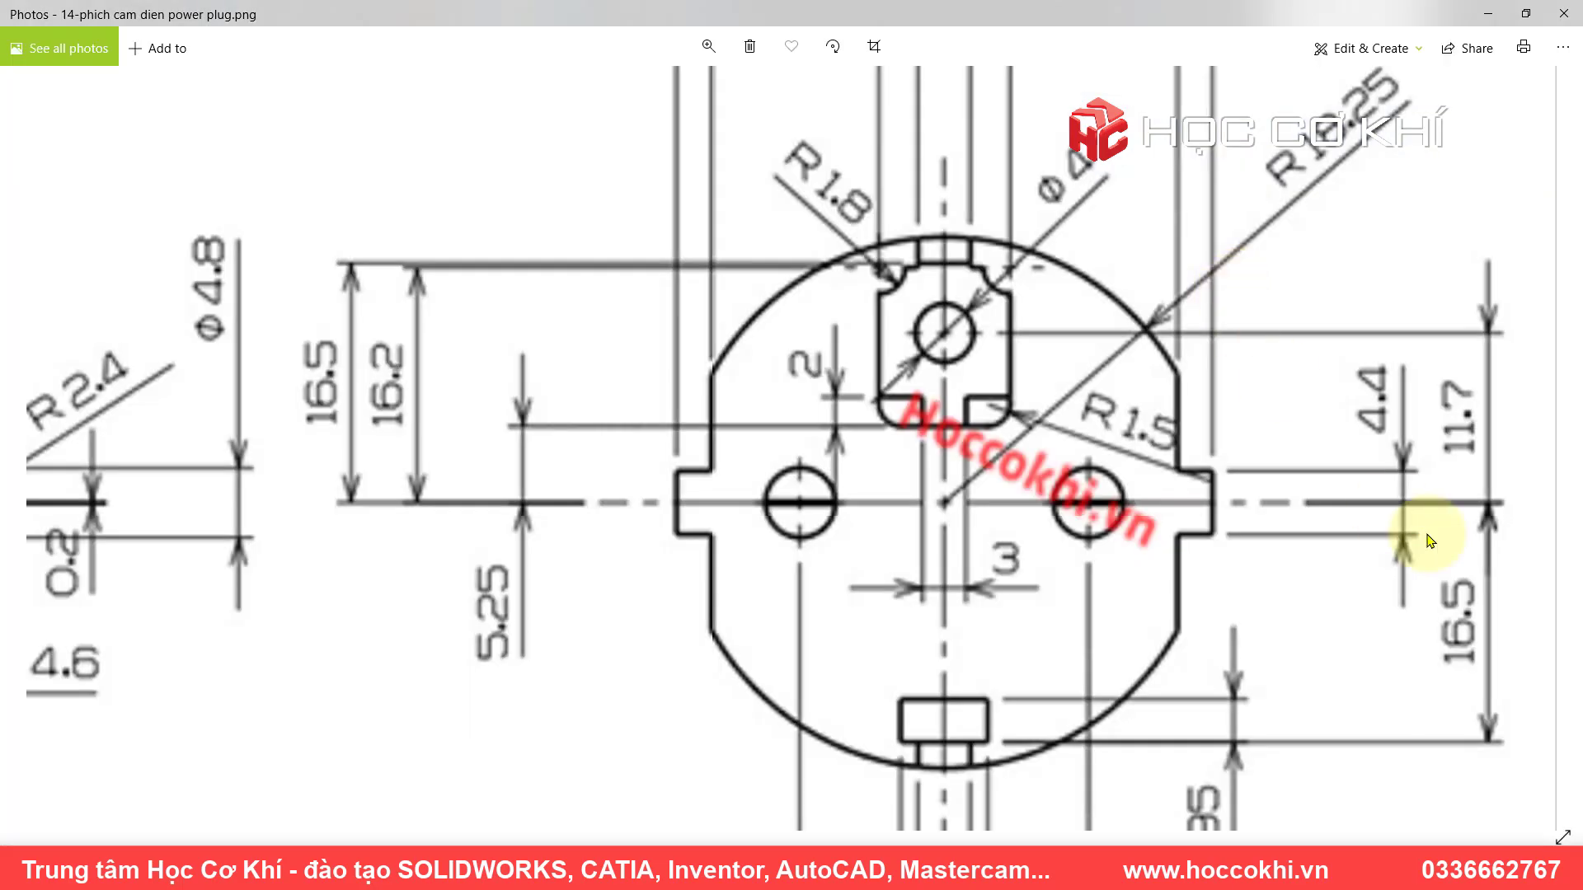
key("alt+Tab")
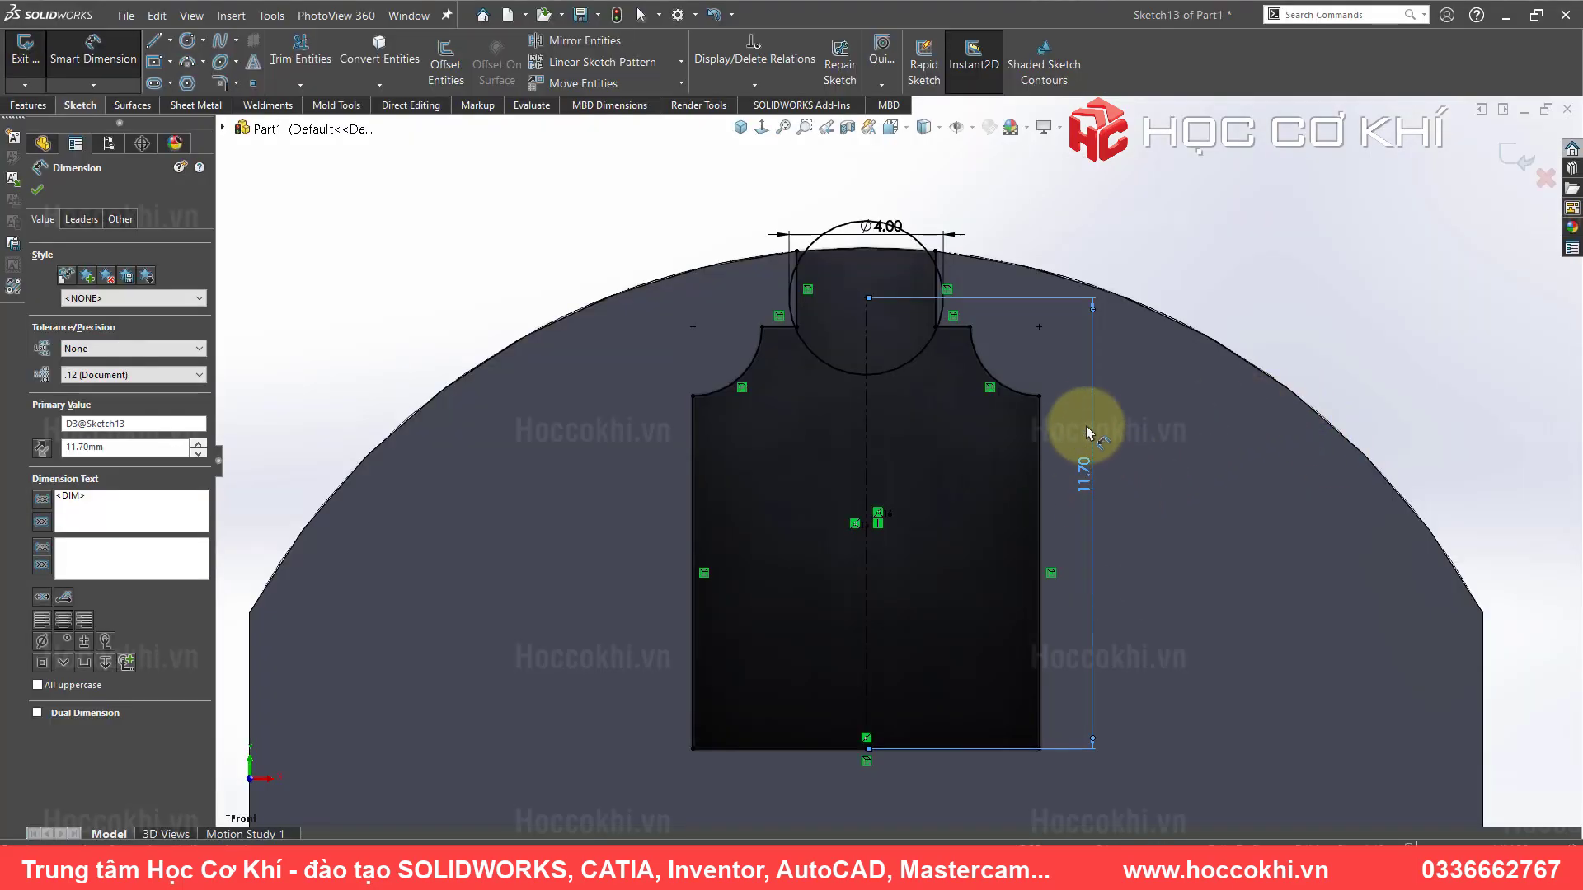
key("Delete")
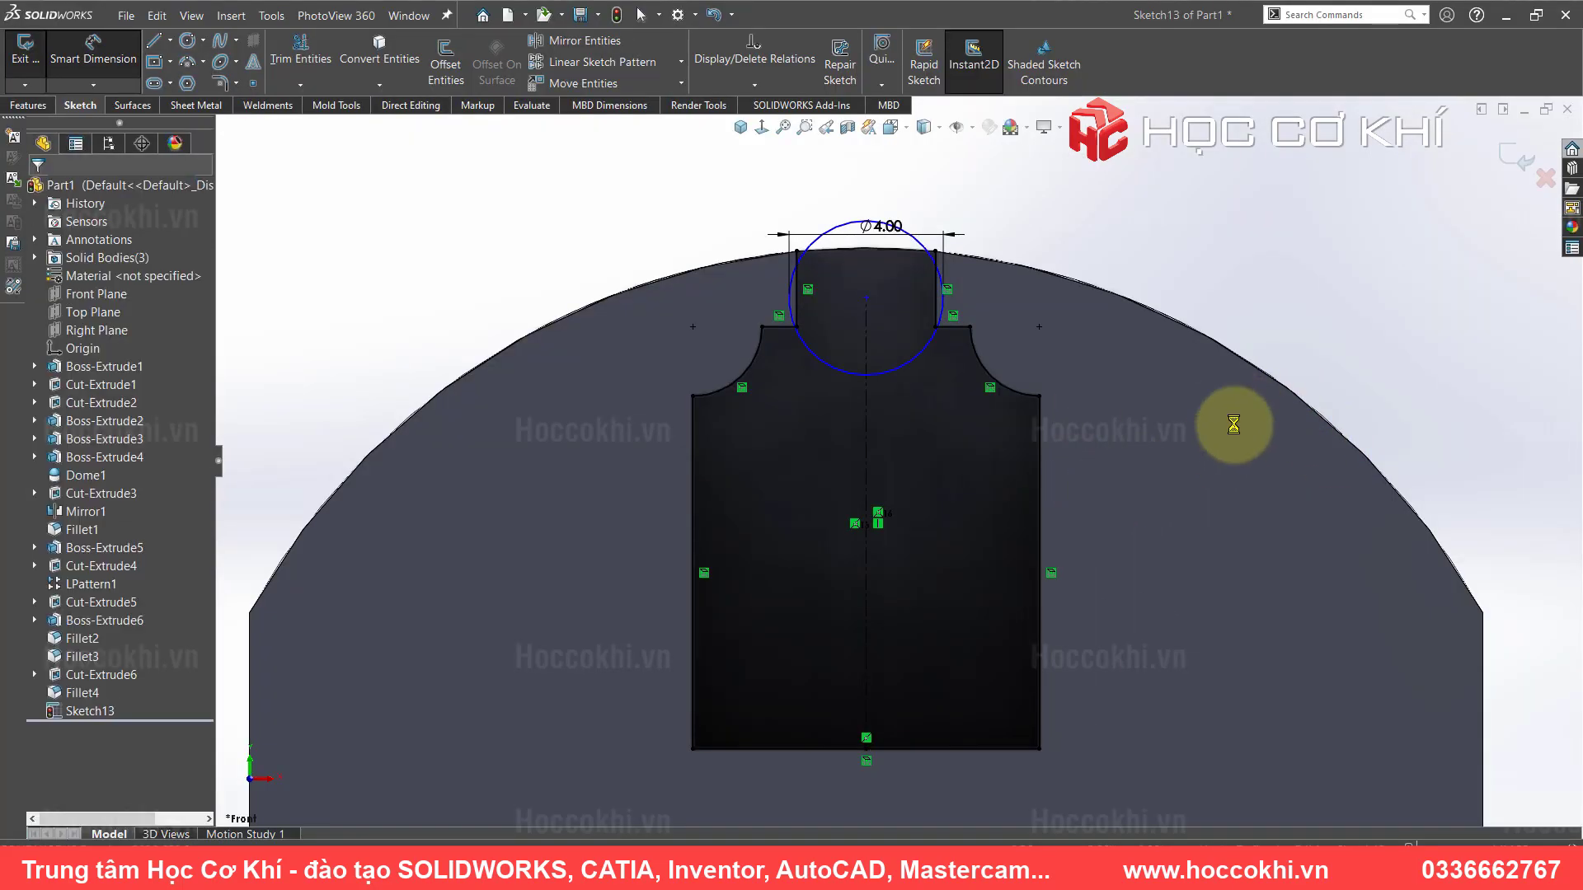
left_click(875, 316)
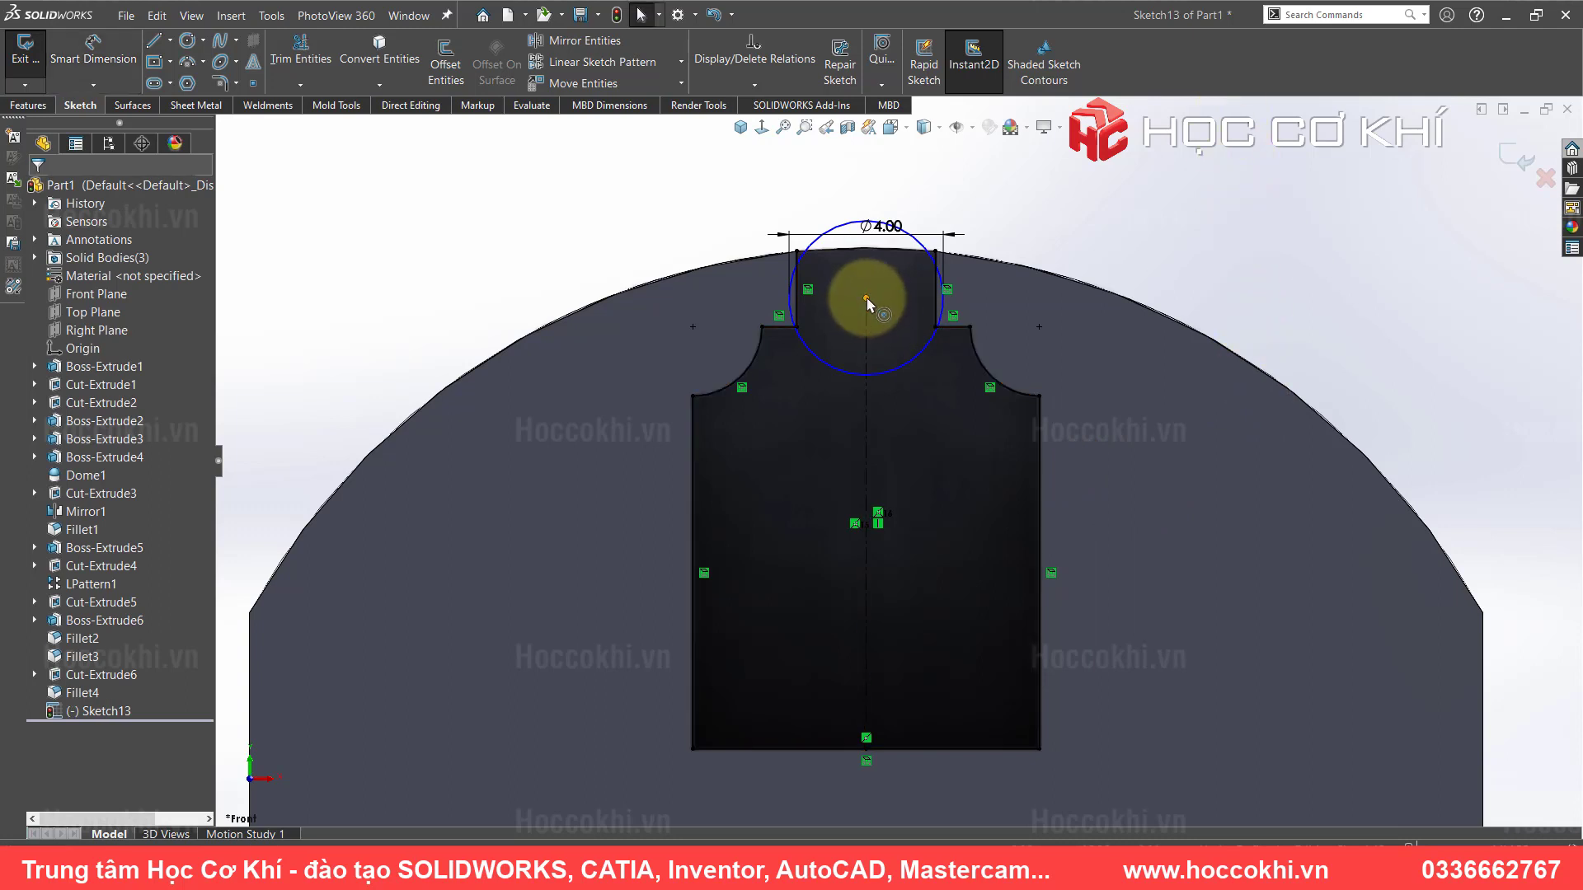
left_click(1000, 505)
- Dimension the circle centre 11.70 mm vertically above the sketch origin
scroll(1000, 506, "up", 3)
left_click(1199, 177)
key("d")
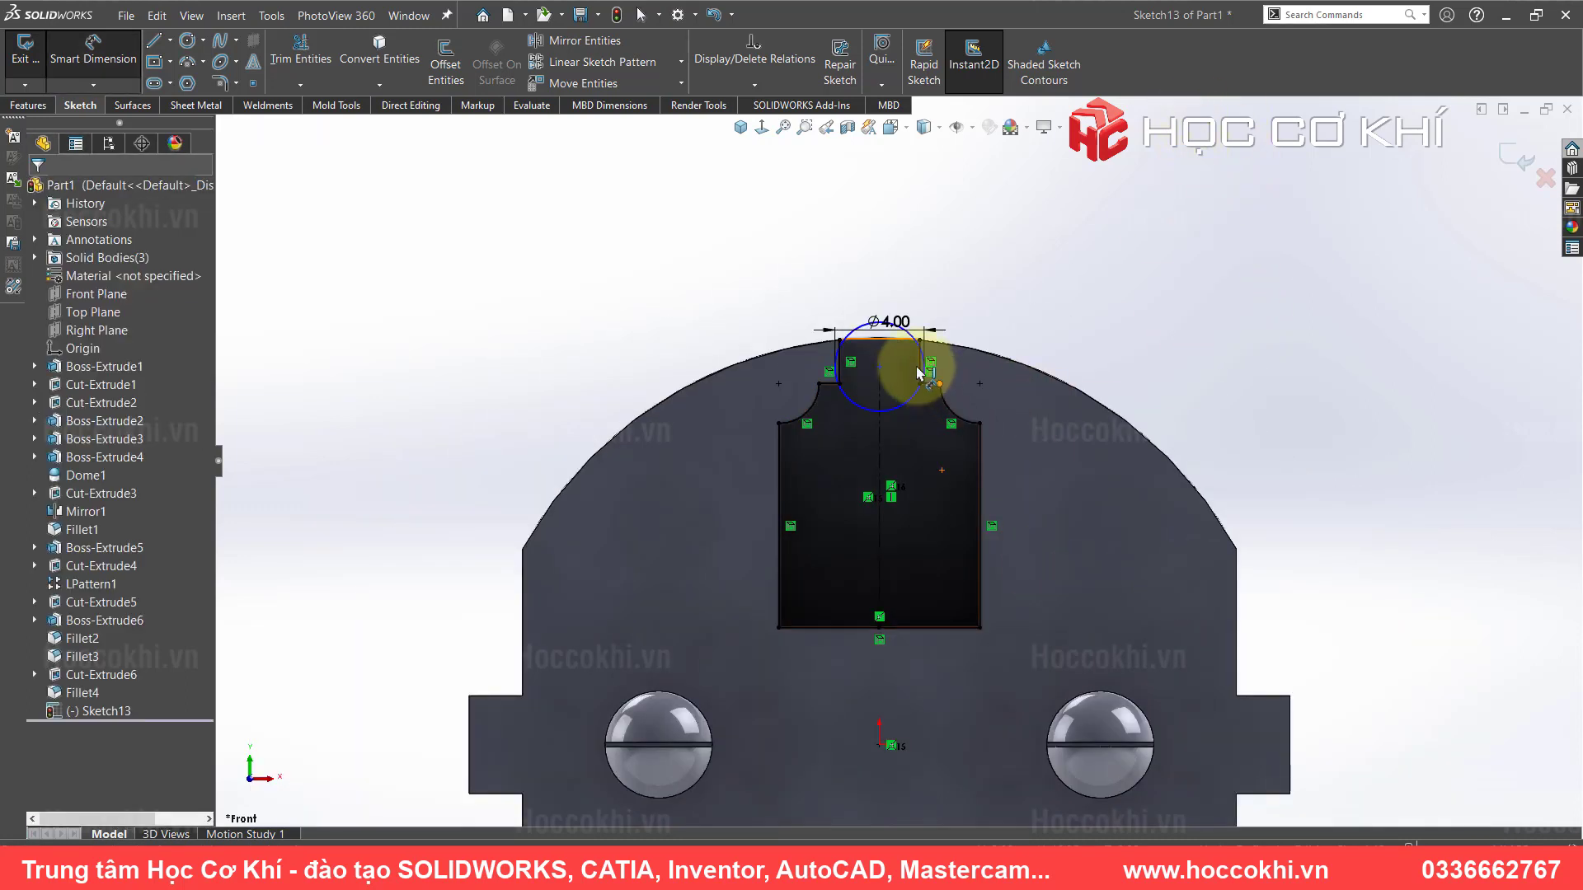
left_click(878, 367)
left_click(879, 744)
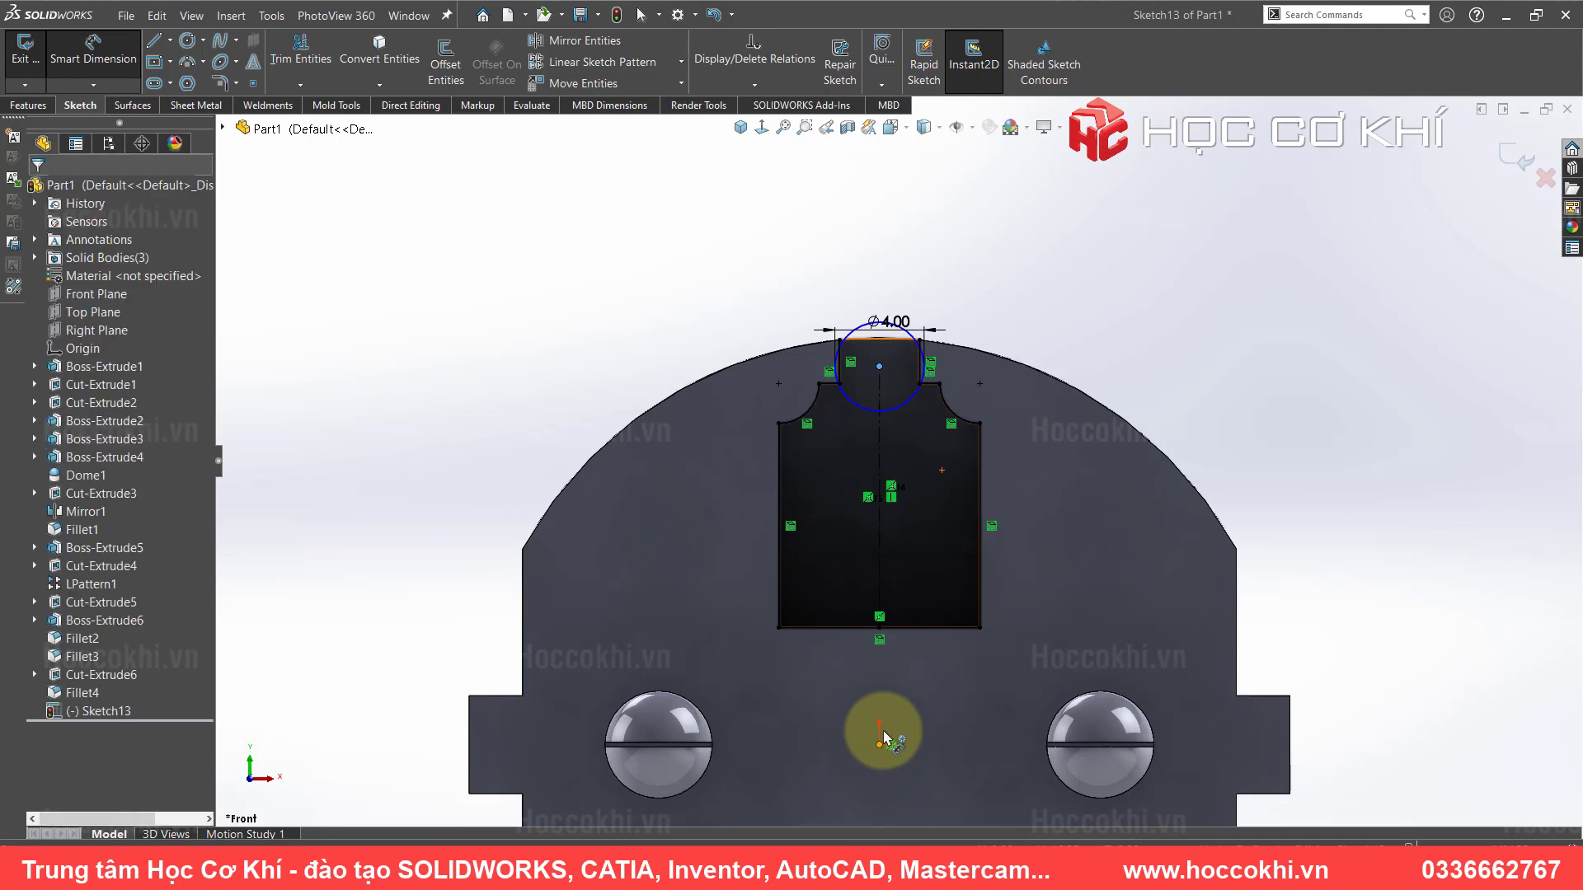
left_click(1009, 592)
left_click(1011, 585)
type("11.7")
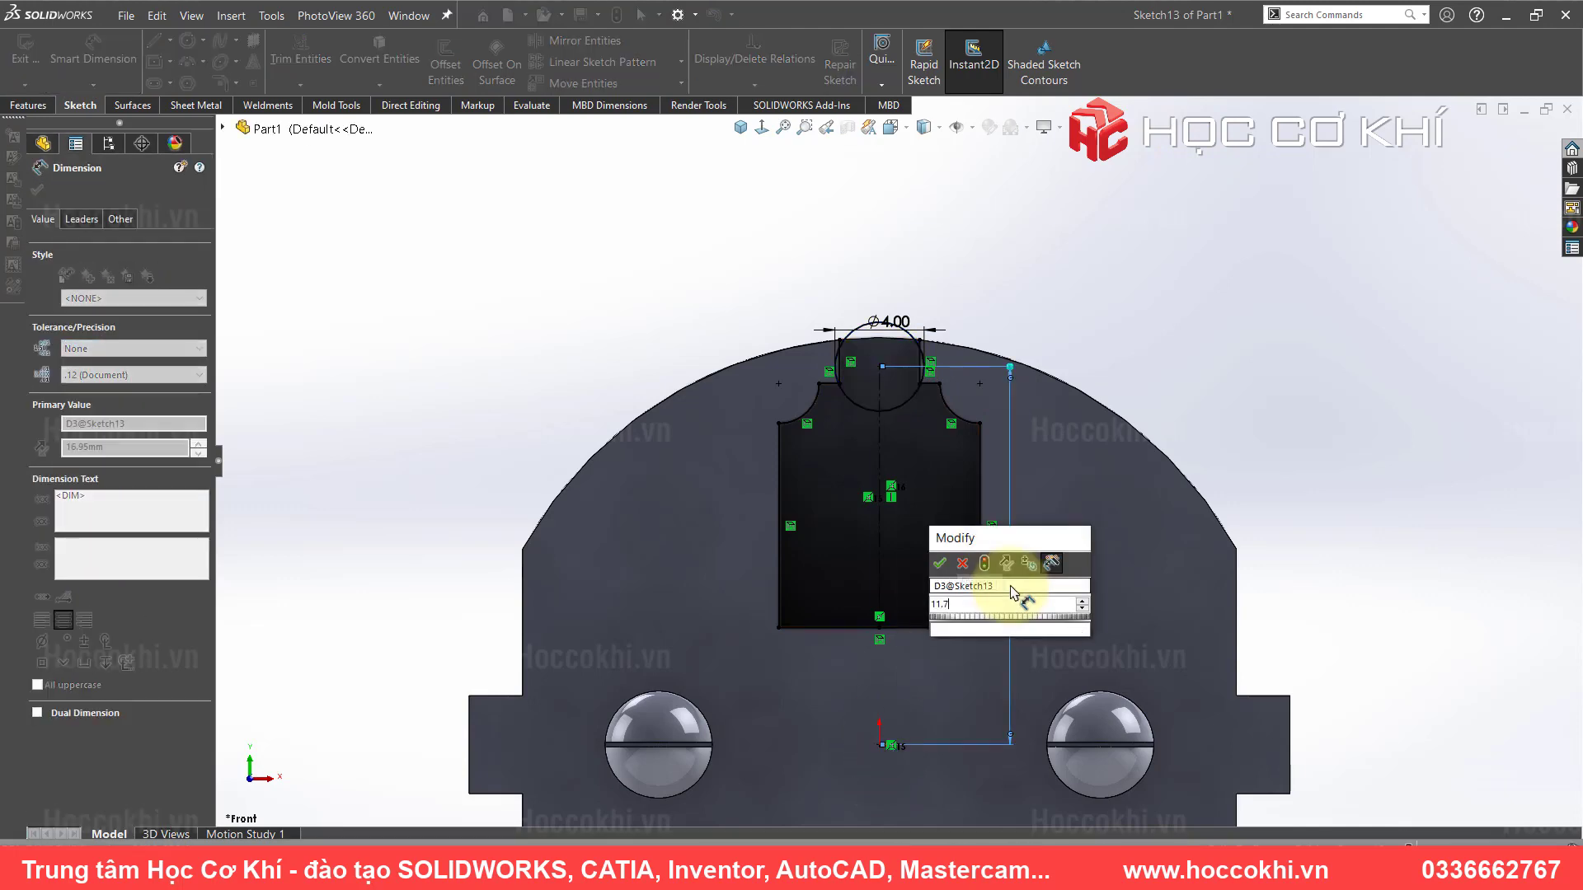
key("Return")
key("Escape")
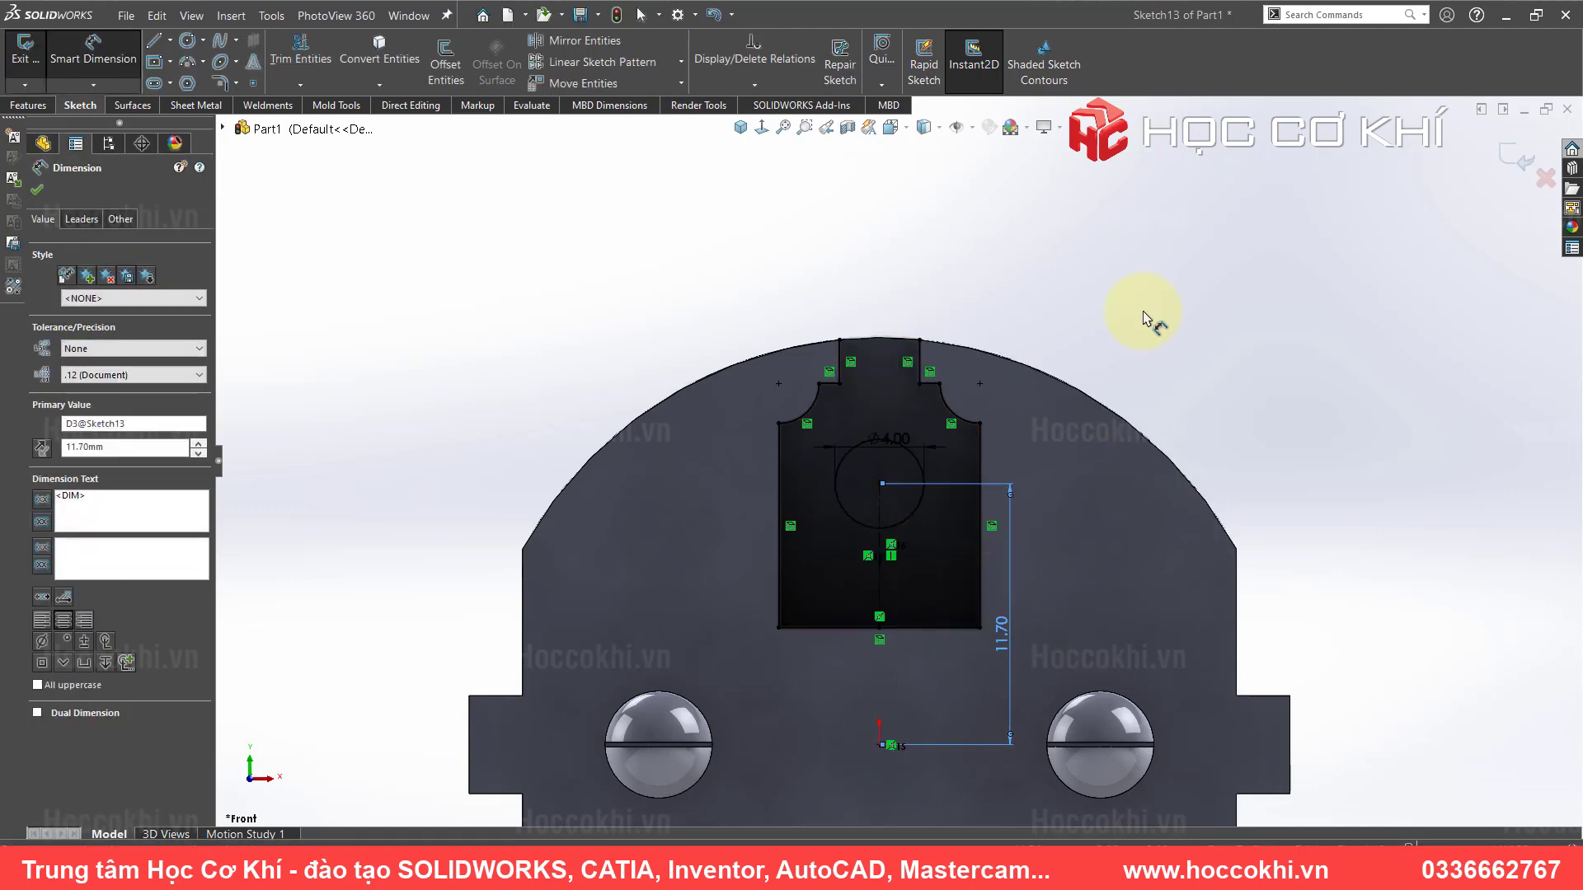
scroll(866, 610, "up", 2)
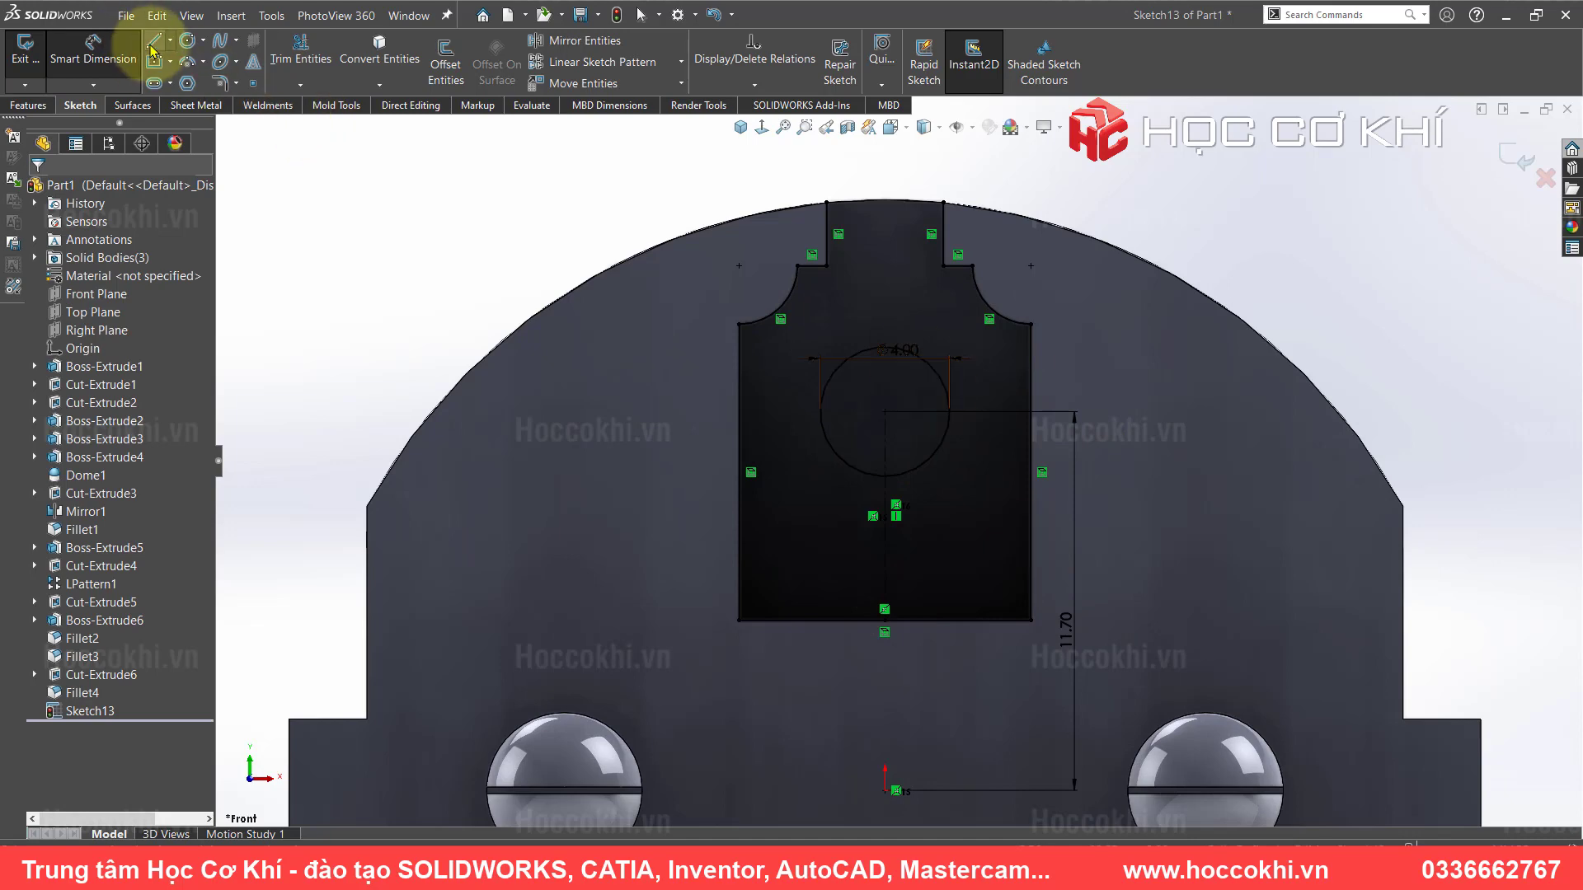
left_click(93, 45)
- Read the 2 and 3 mm notch sizes on the reference drawing, then return to the sketch
key("alt+Tab")
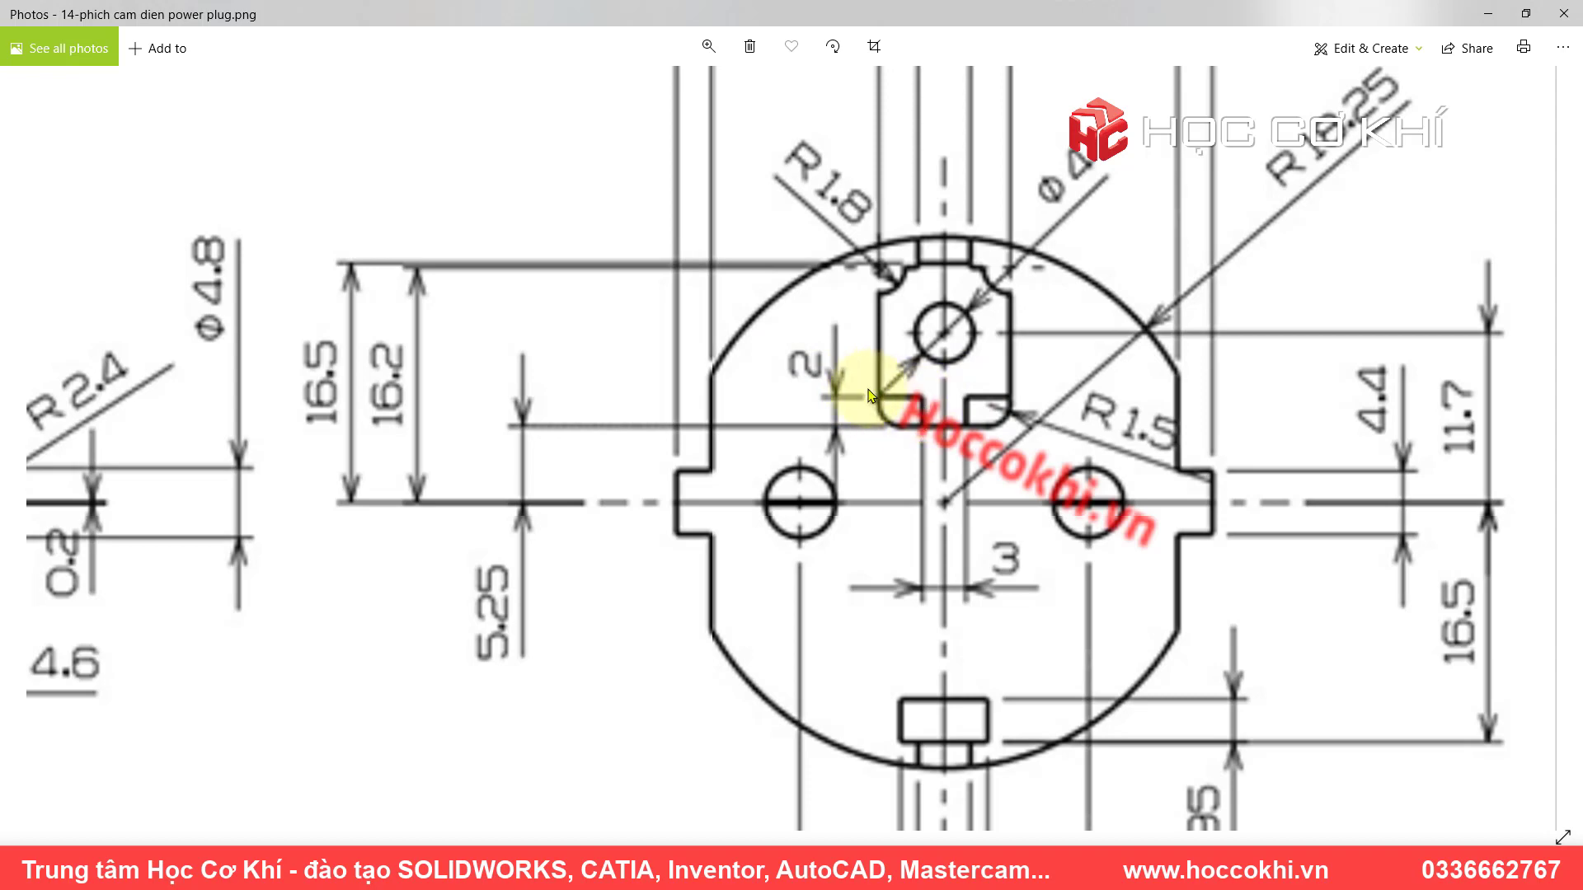
key("alt+Tab")
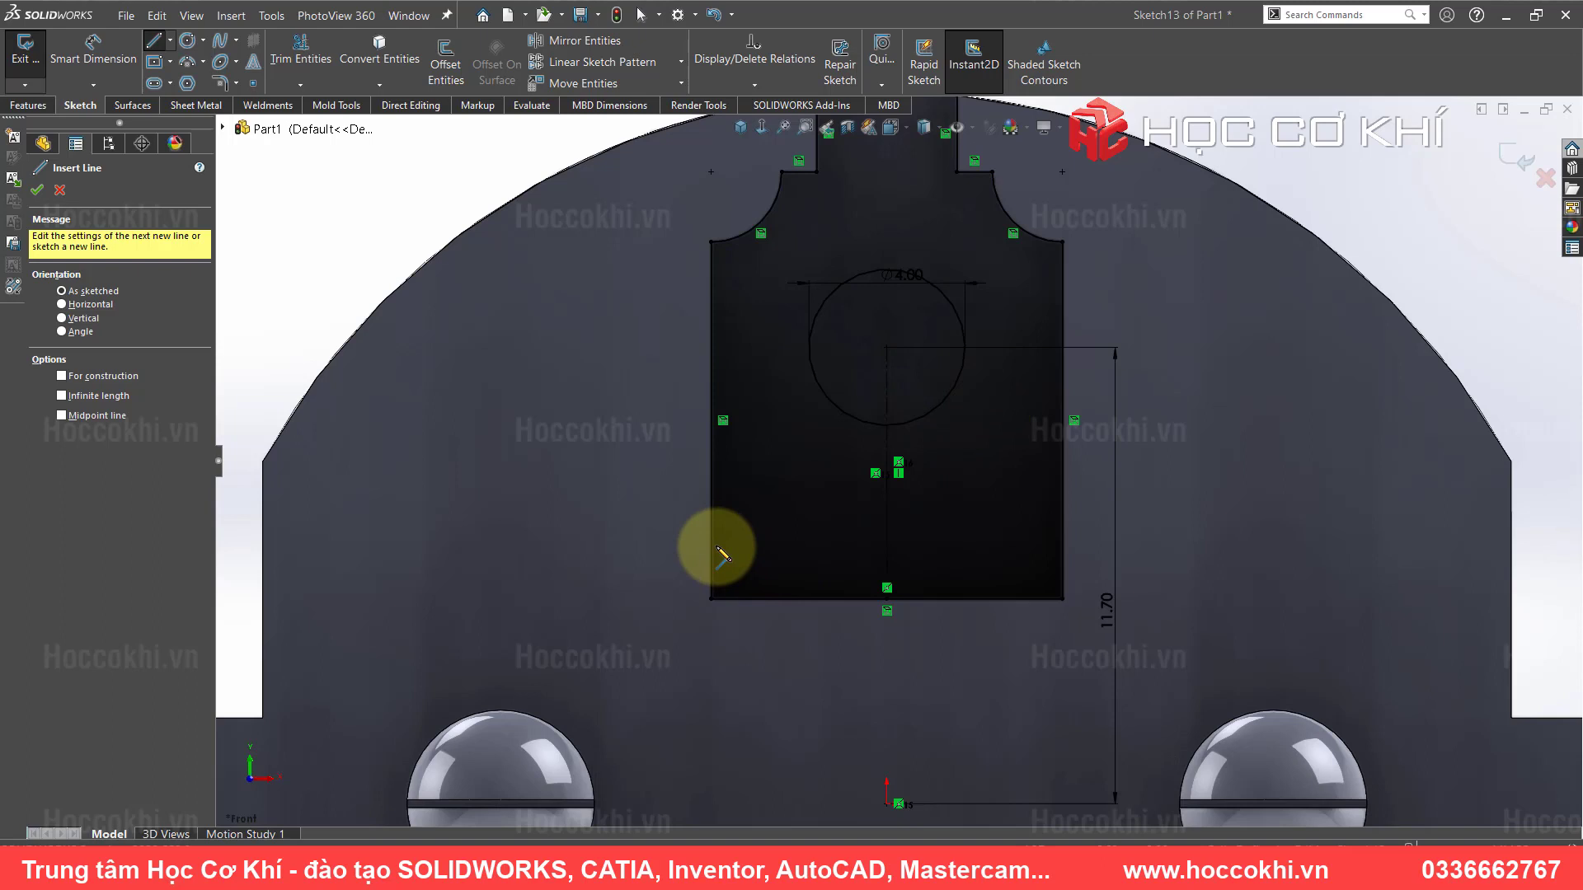
- Draw an L-shaped step of two lines at the profile's bottom-left edge
left_click(710, 533)
left_click(789, 534)
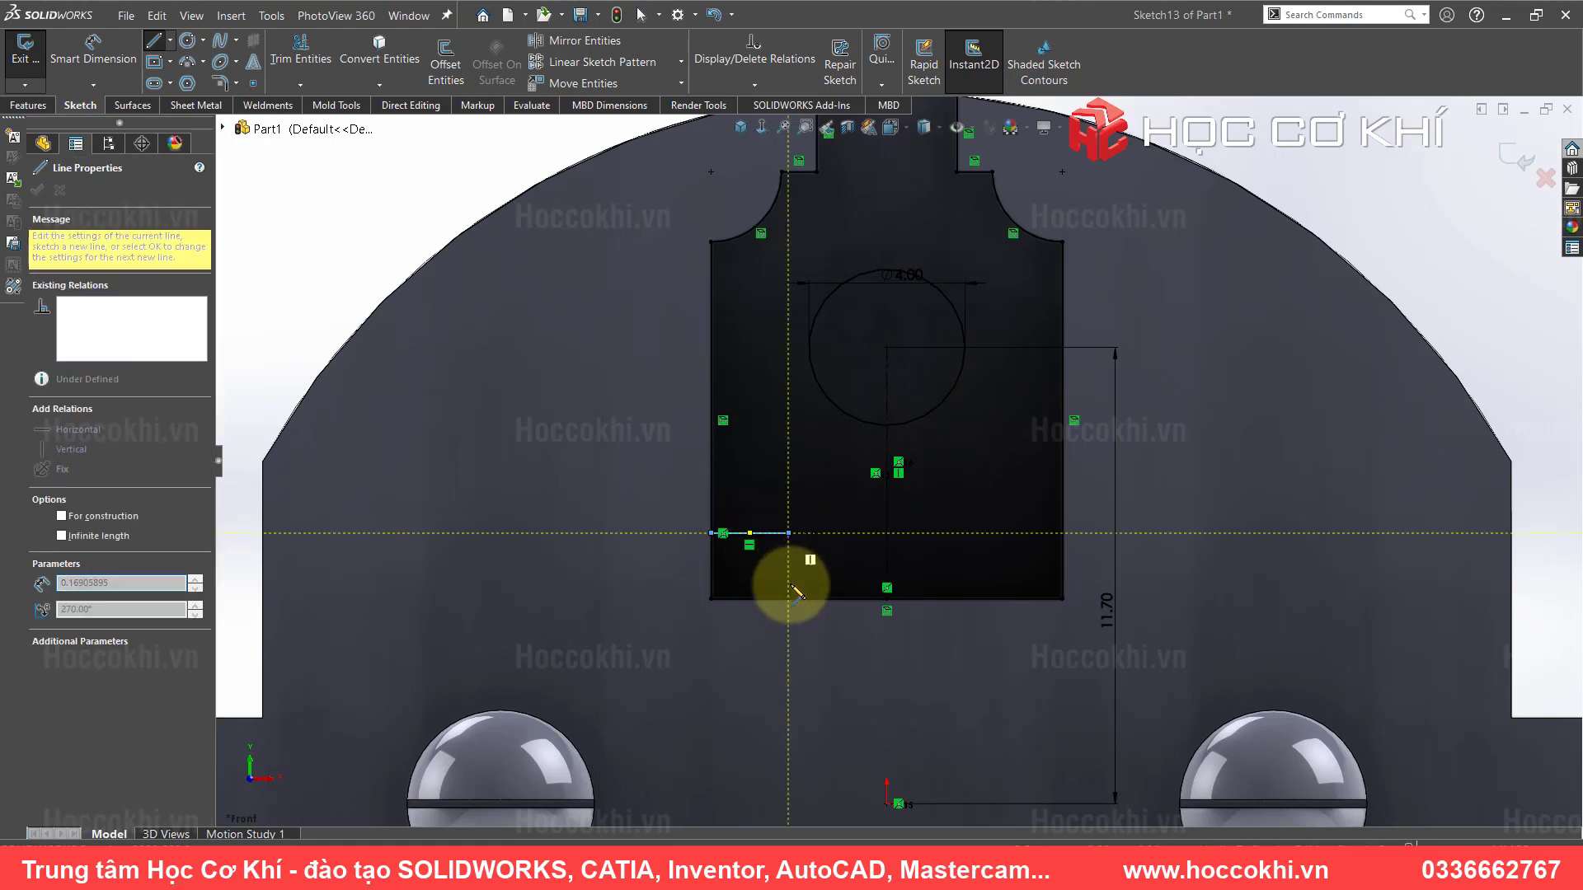
left_click(790, 600)
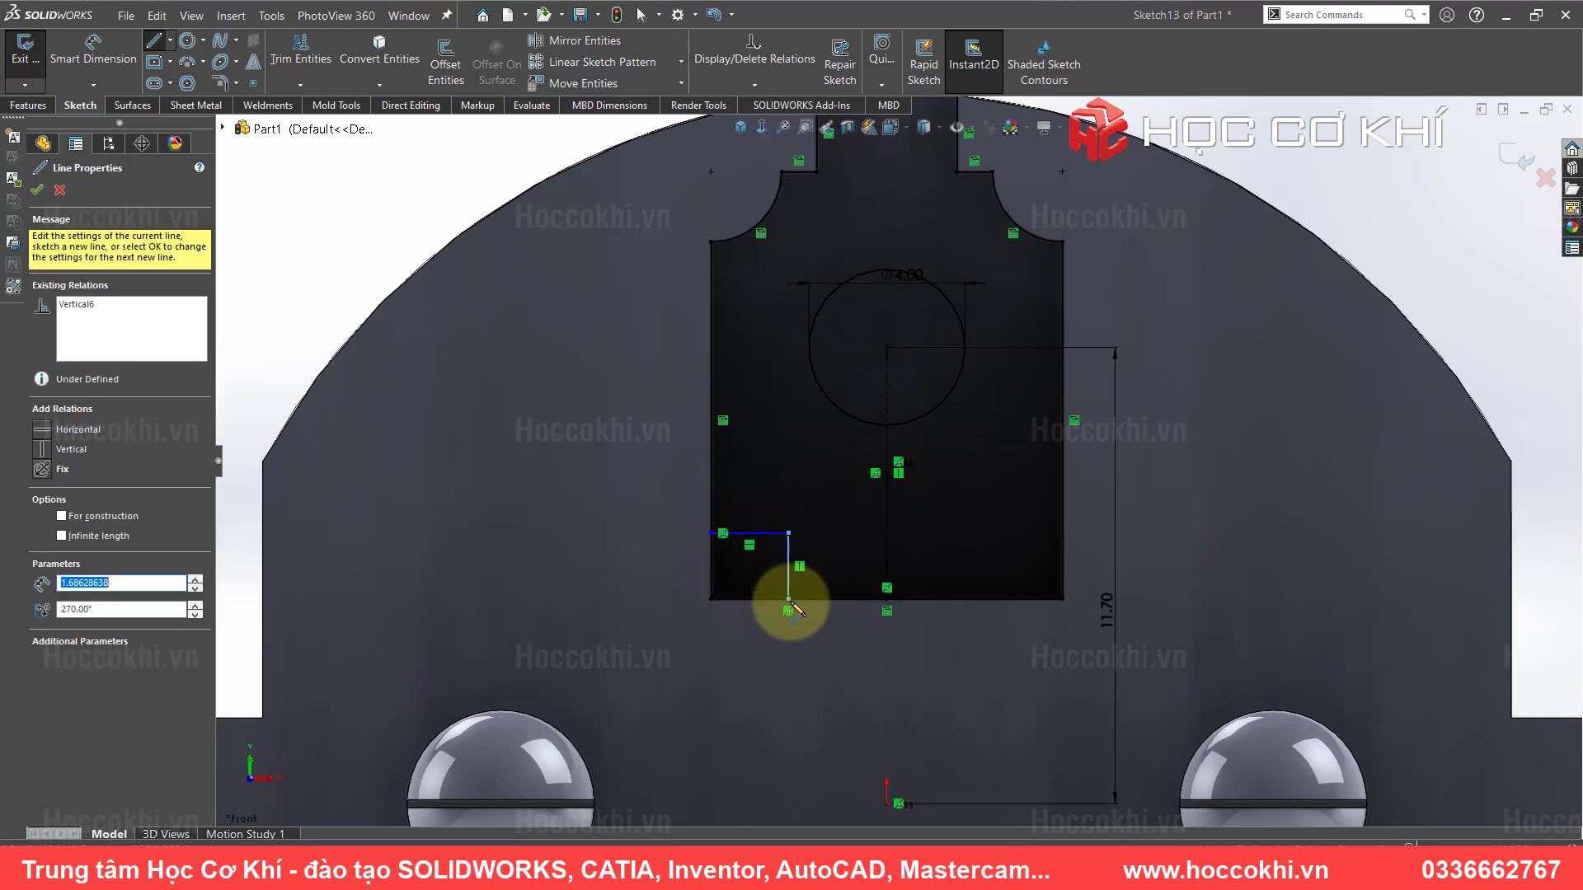
key("Escape")
scroll(804, 608, "down", 3)
key("alt+Tab")
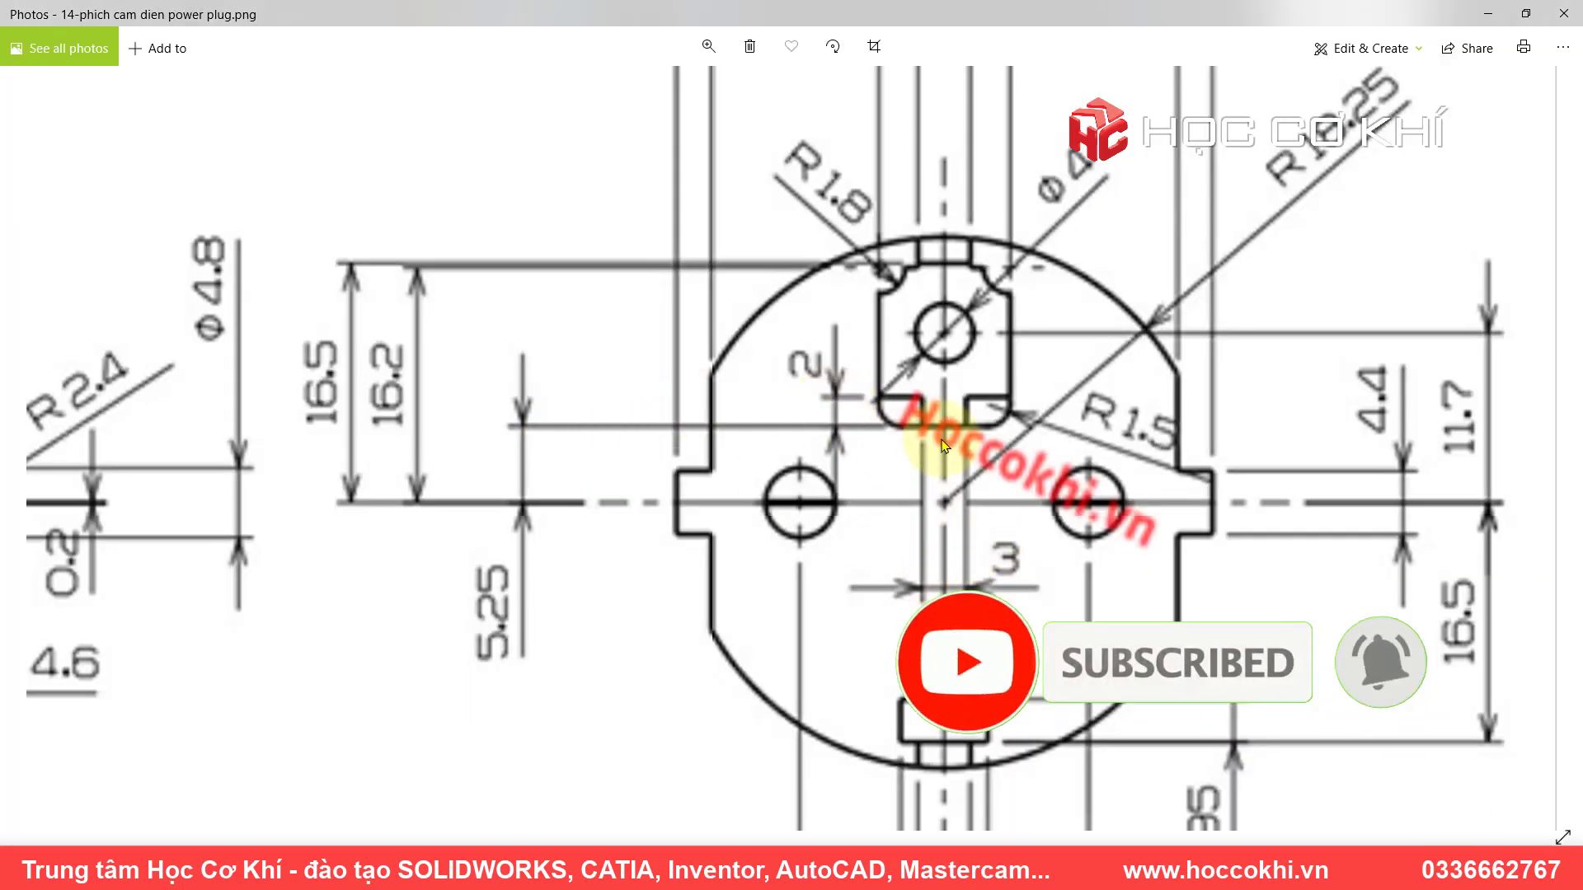
key("alt+Tab")
- Mirror the two step lines about the vertical centerline and change the display style
left_click(584, 40)
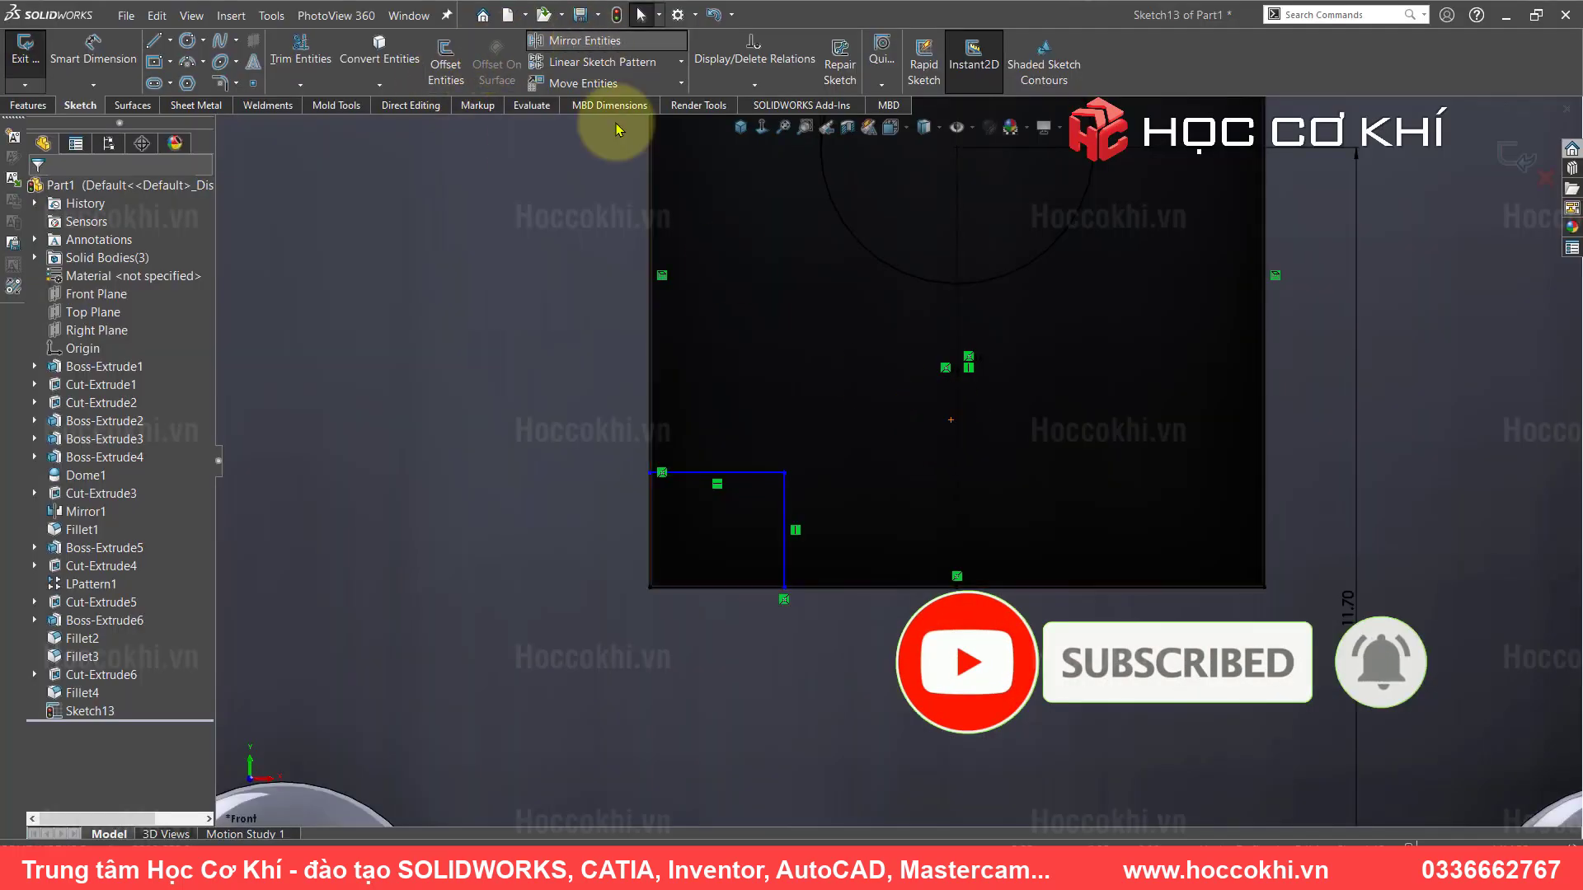
left_click_drag(825, 521, 749, 445)
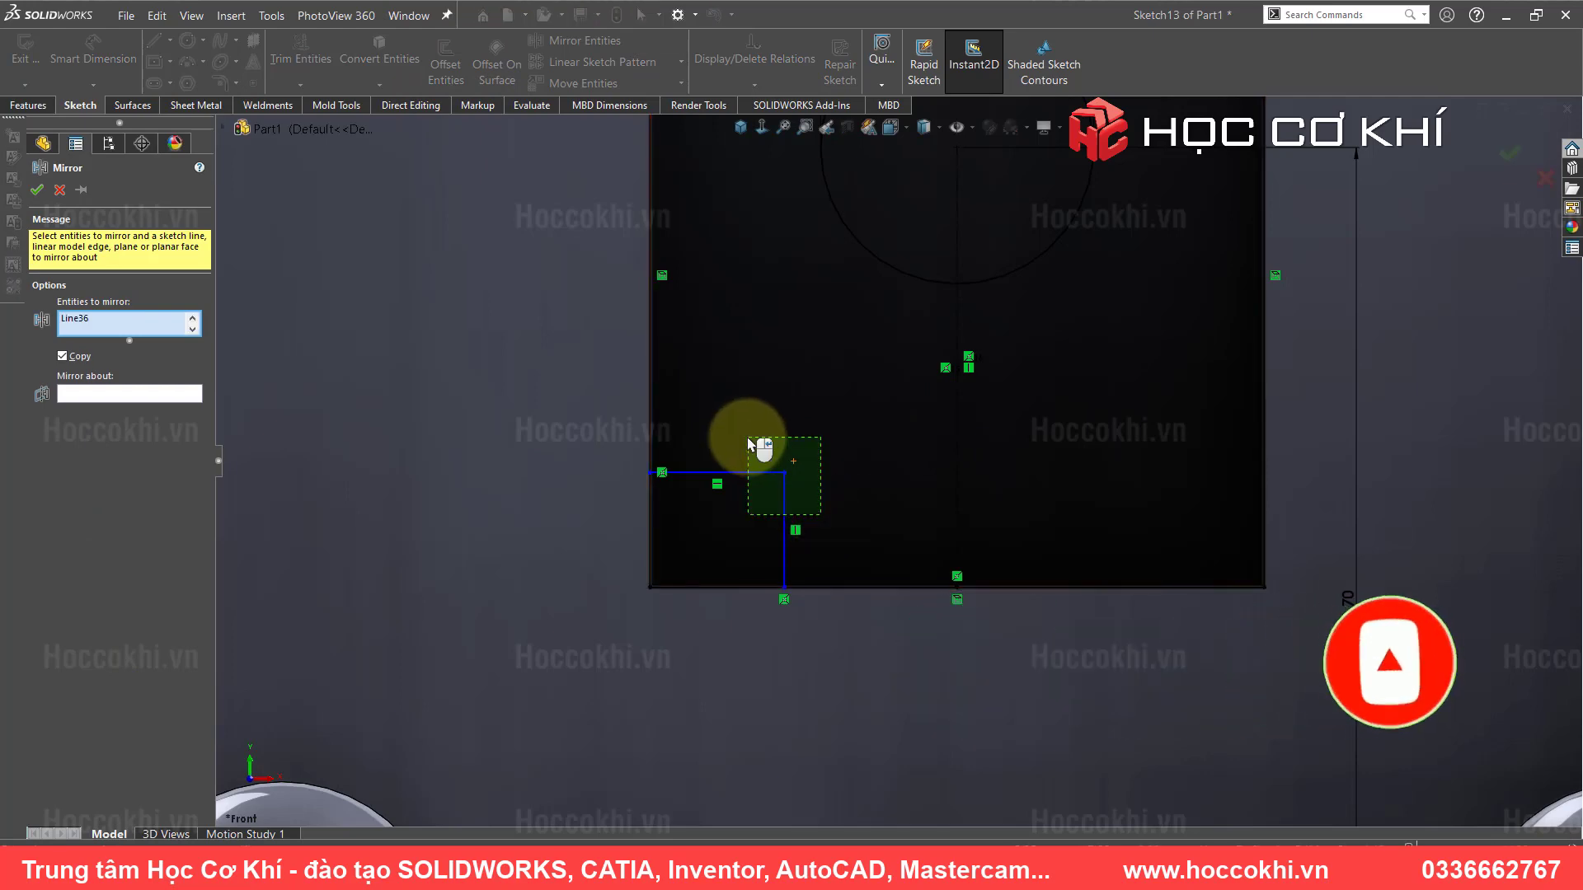
left_click(139, 404)
left_click(958, 318)
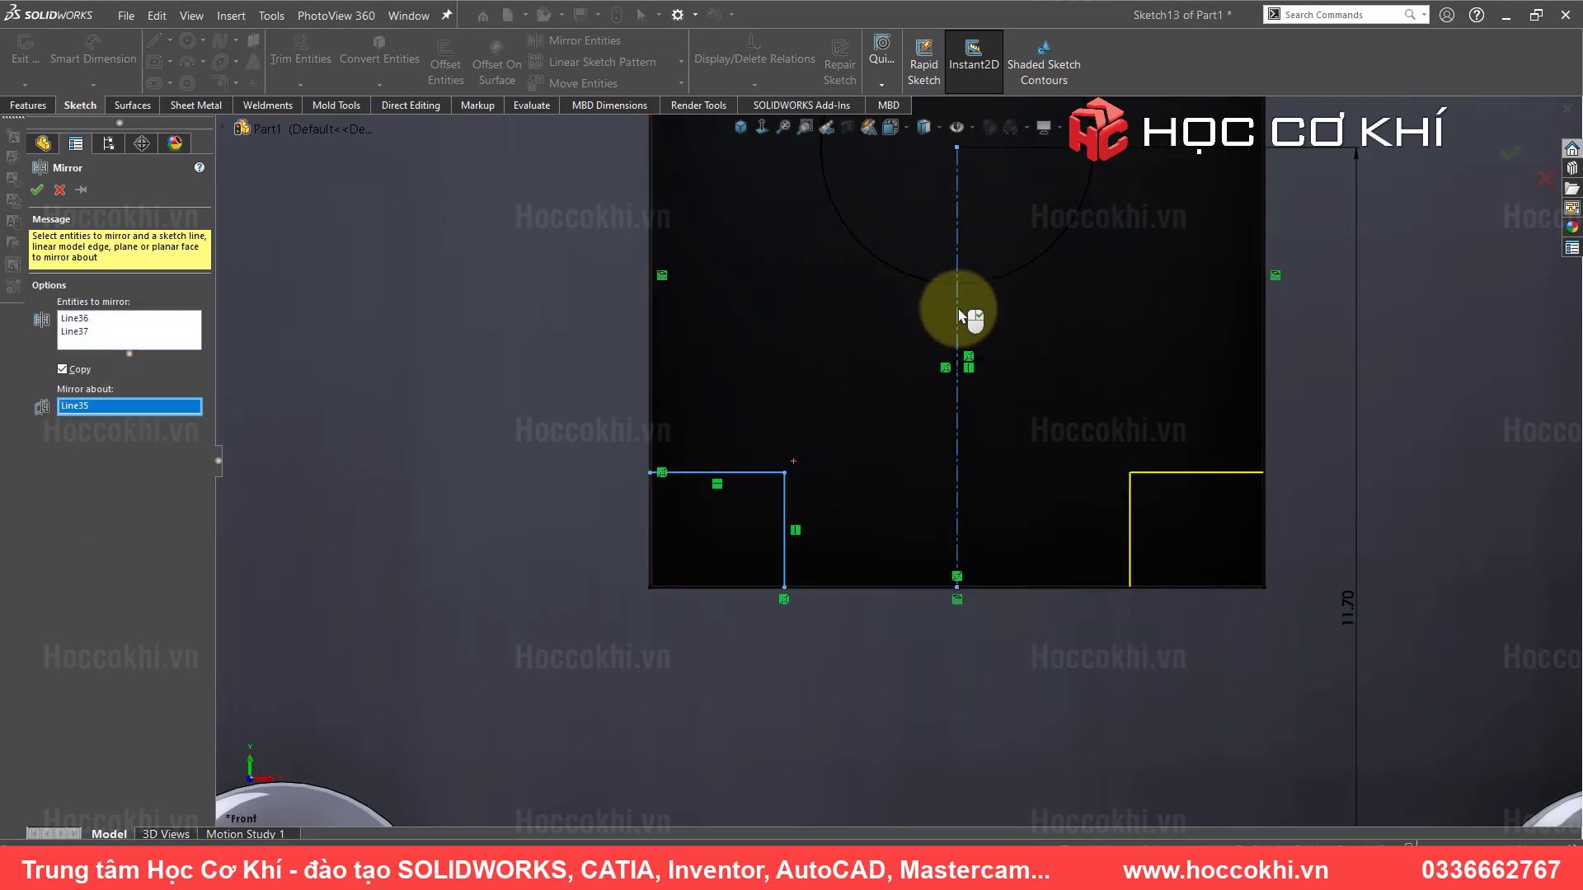
right_click(959, 316)
scroll(958, 313, "up", 3)
scroll(1006, 210, "up", 2)
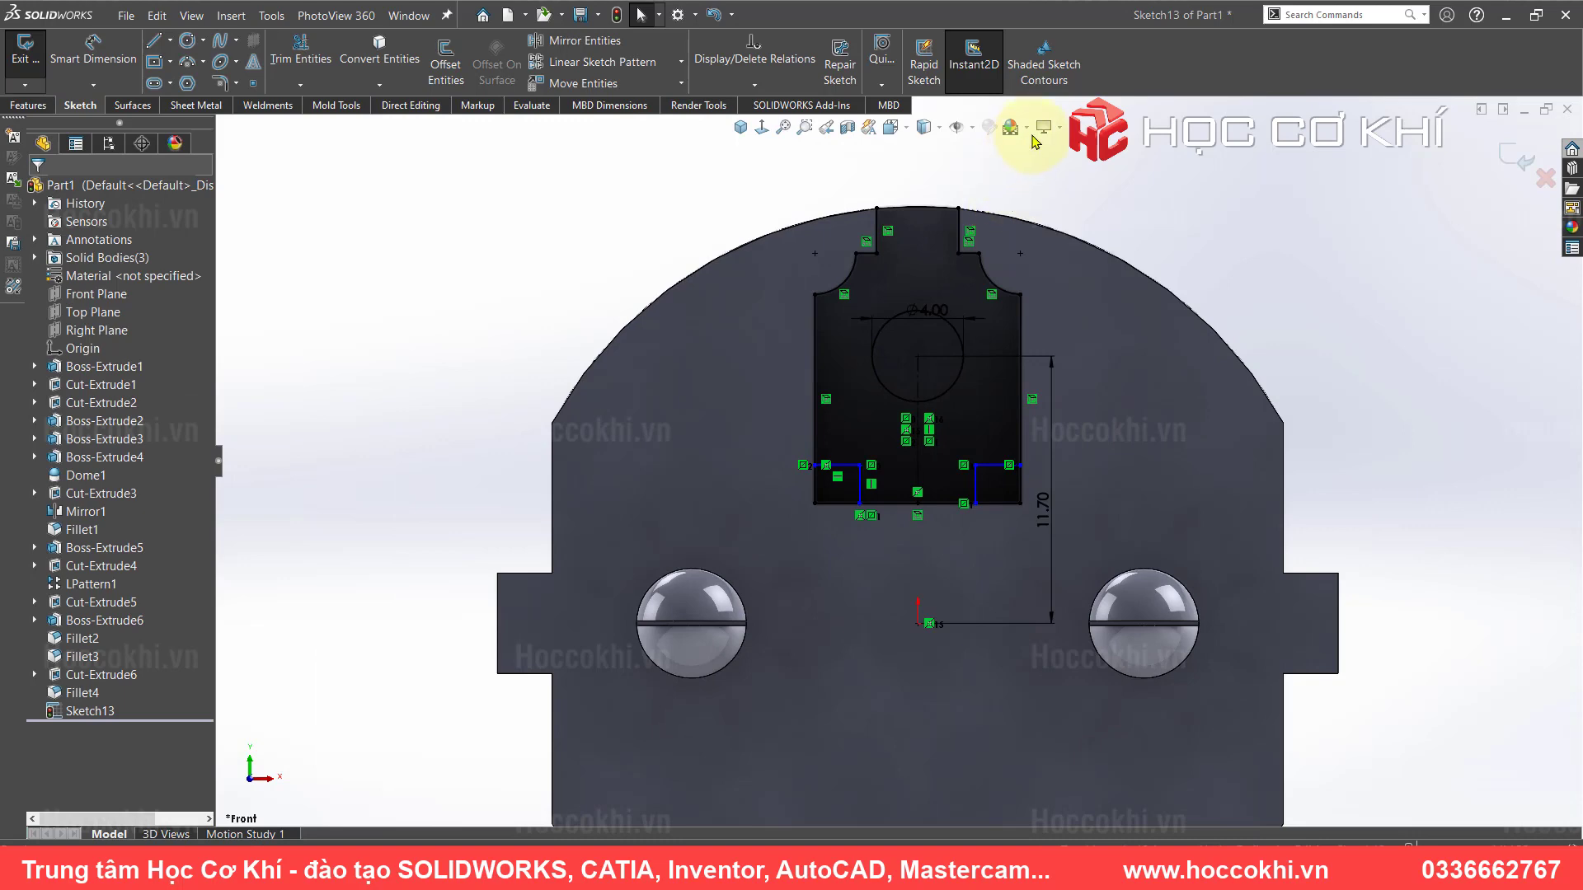
left_click(1063, 132)
left_click(1097, 165)
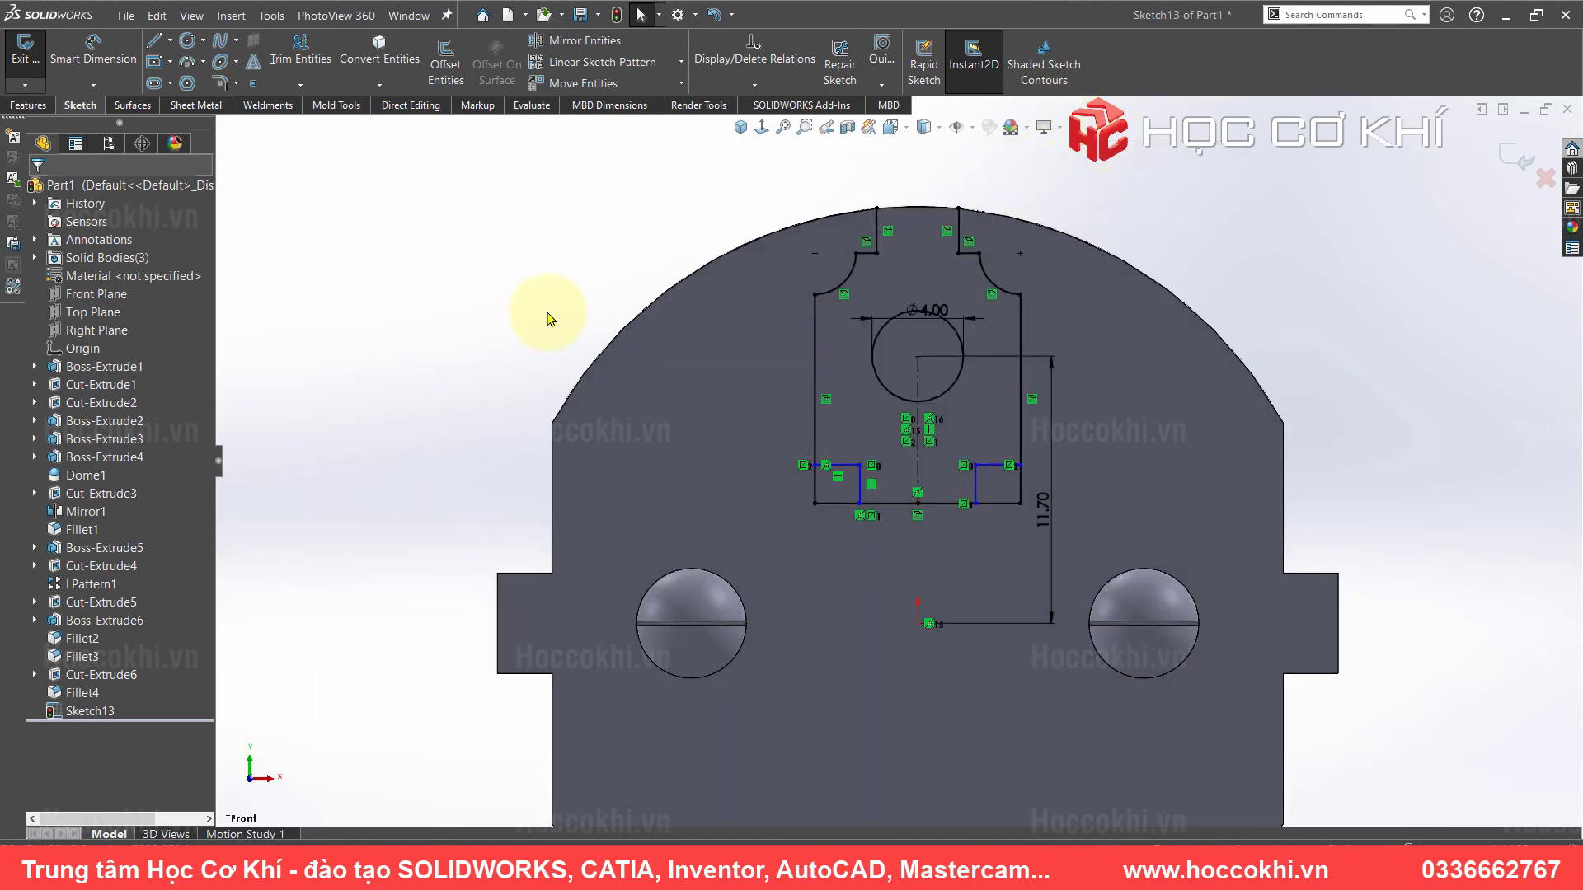
scroll(959, 434, "down", 2)
scroll(857, 519, "down", 2)
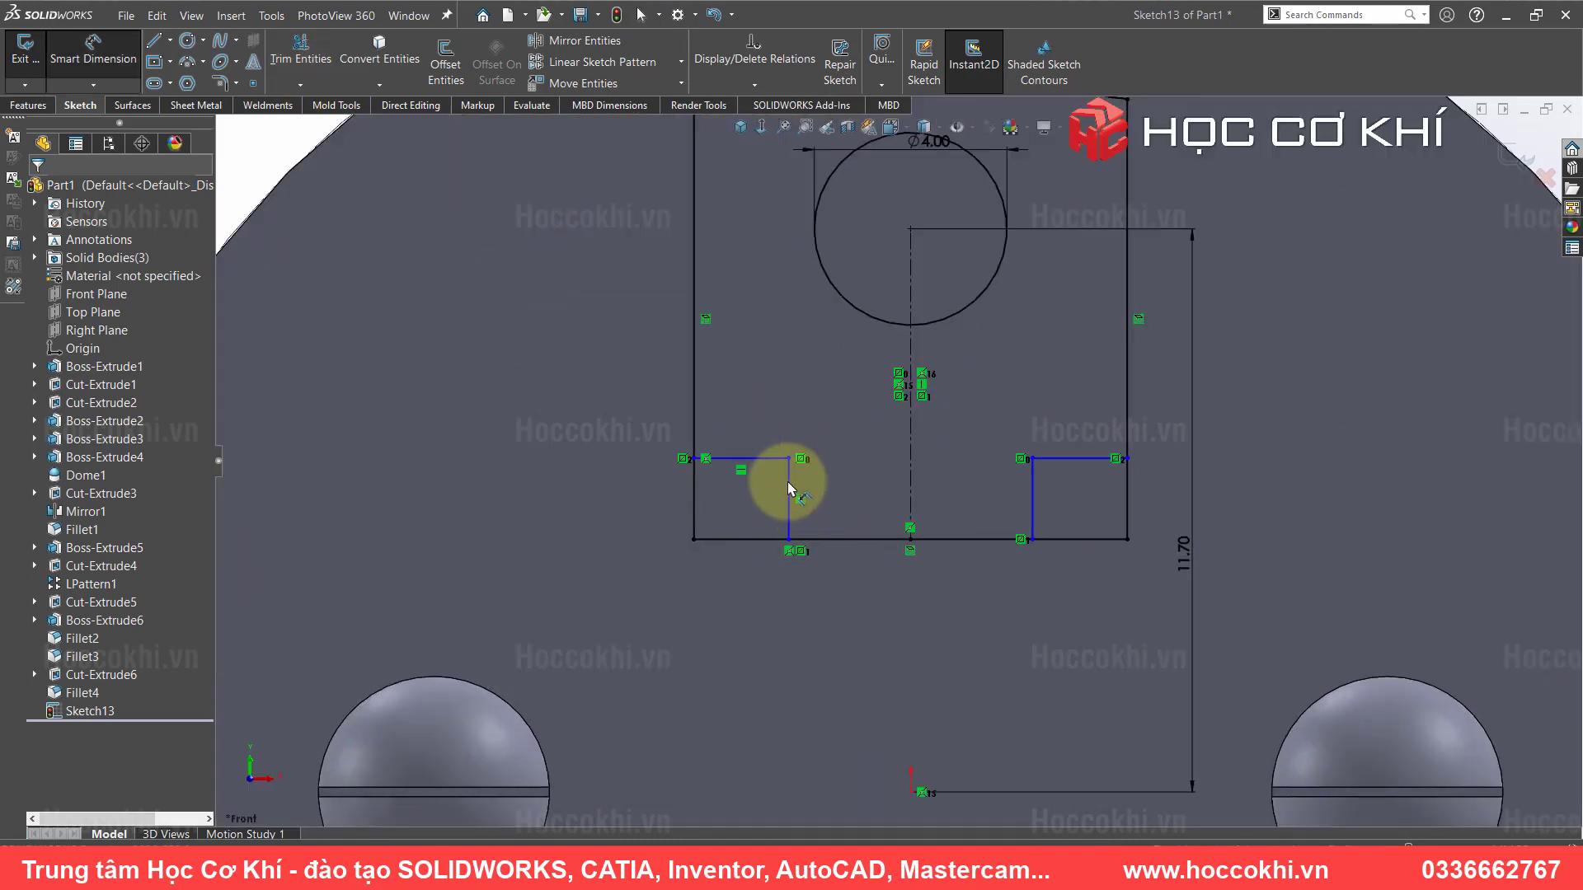
- Dimension the step height as 2 mm and the gap between steps as 3 mm
left_click(789, 499)
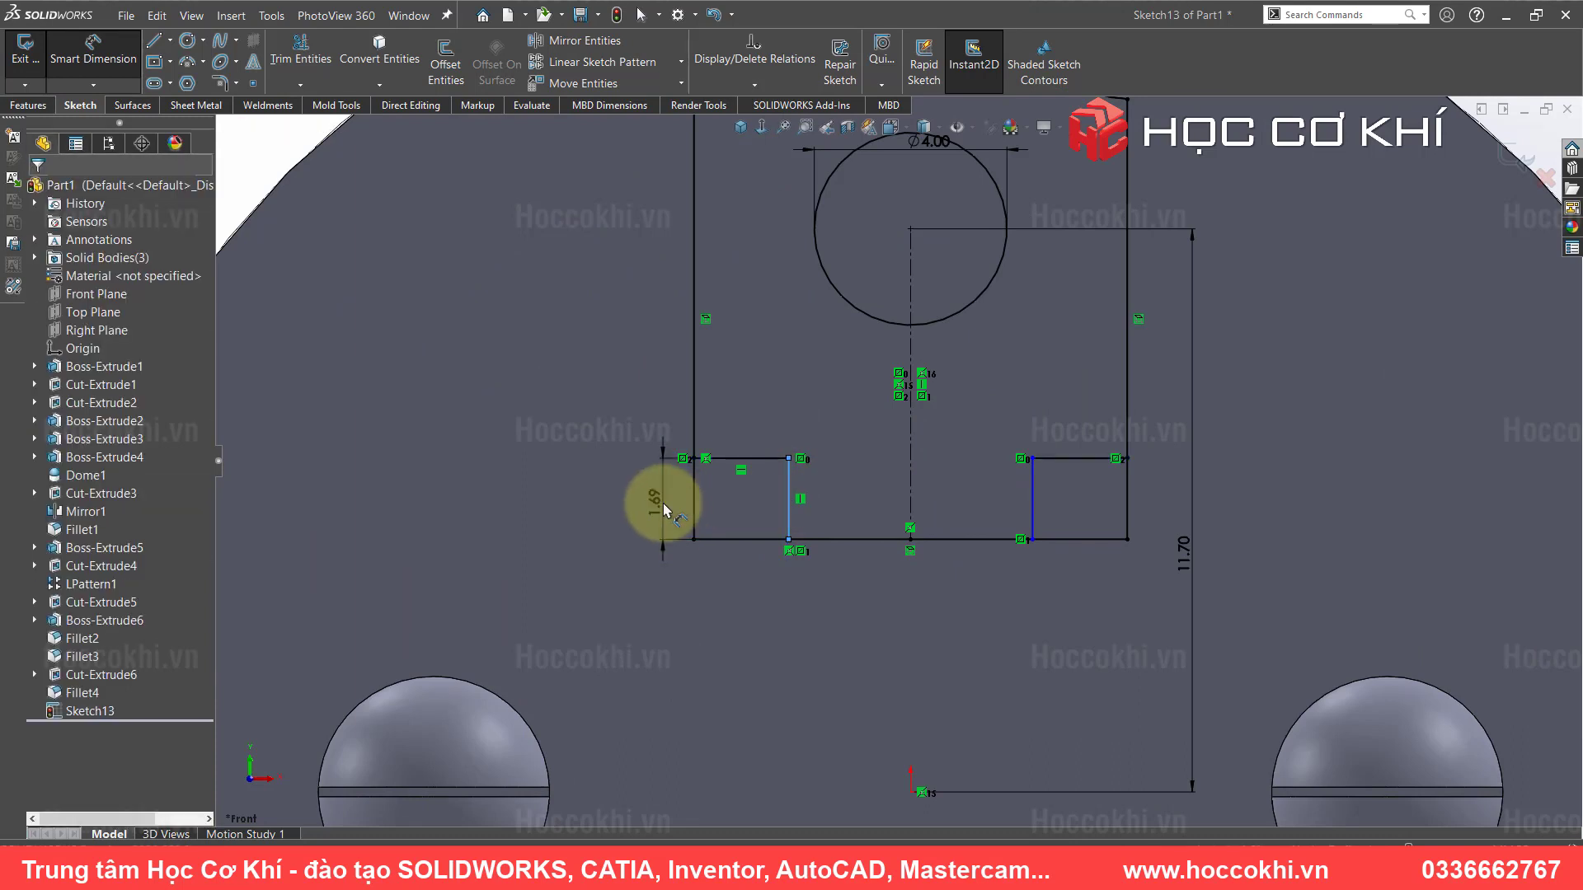
left_click(660, 502)
key("Return")
type("2")
key("Return")
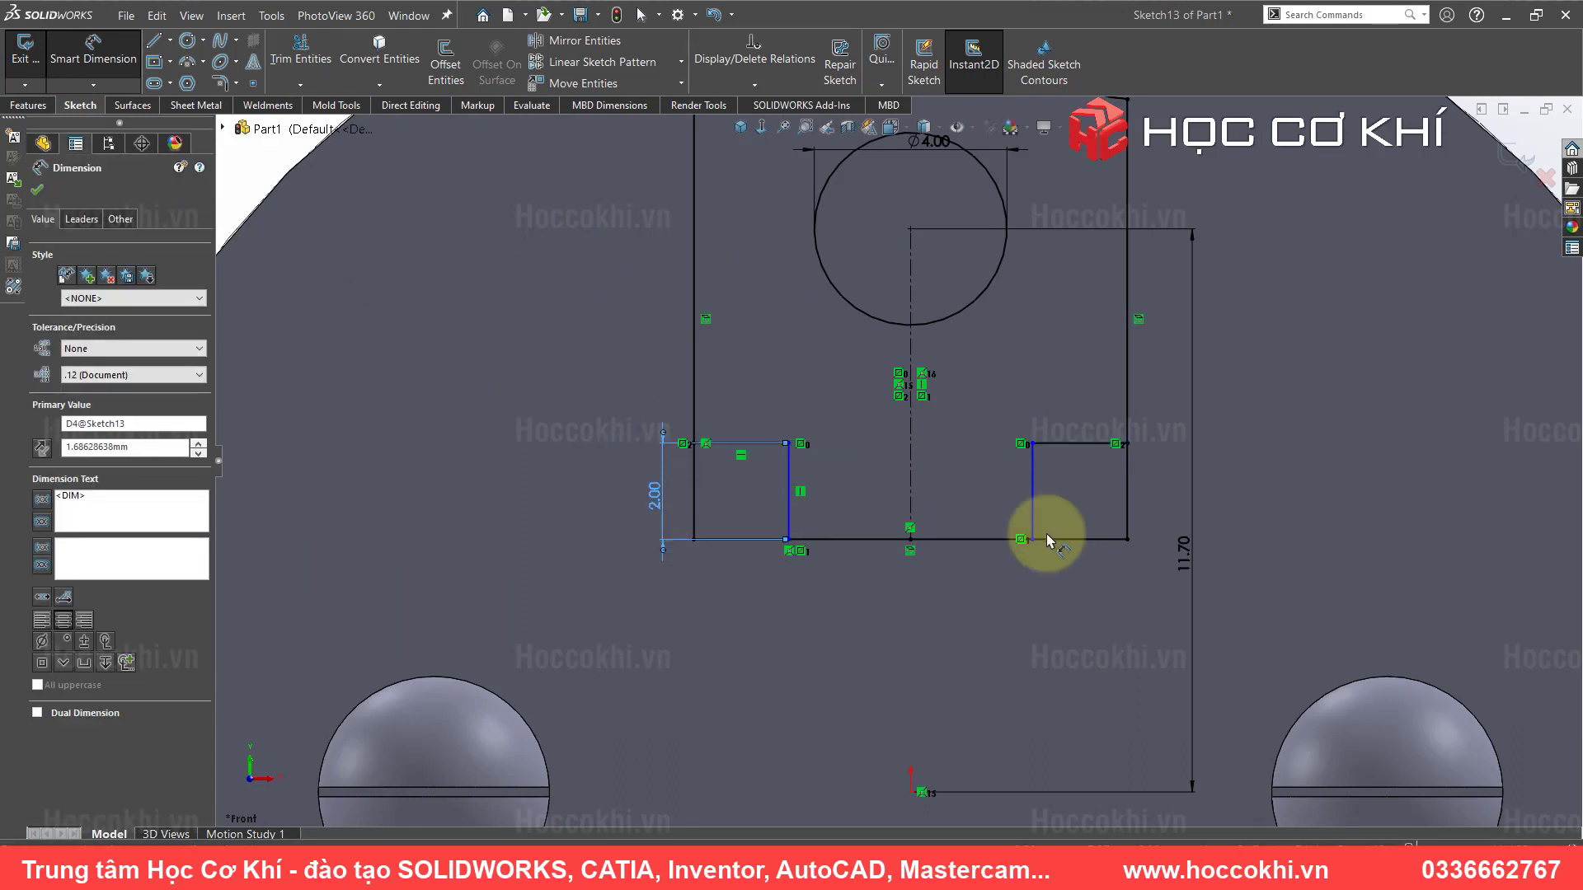
left_click(788, 464)
left_click(1048, 500)
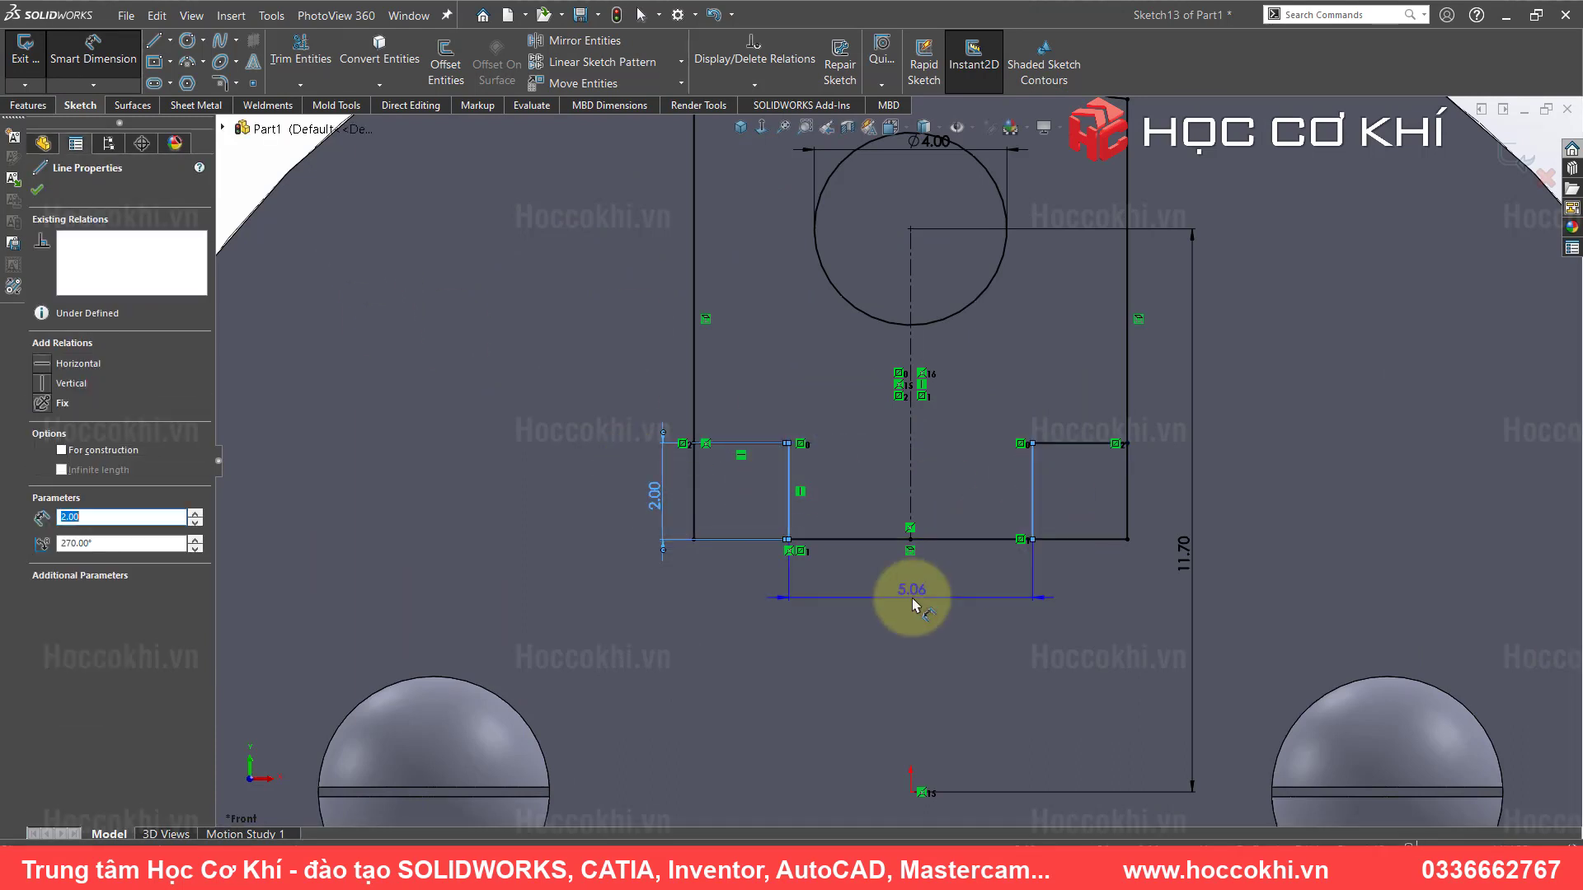
left_click(940, 605)
key("Return")
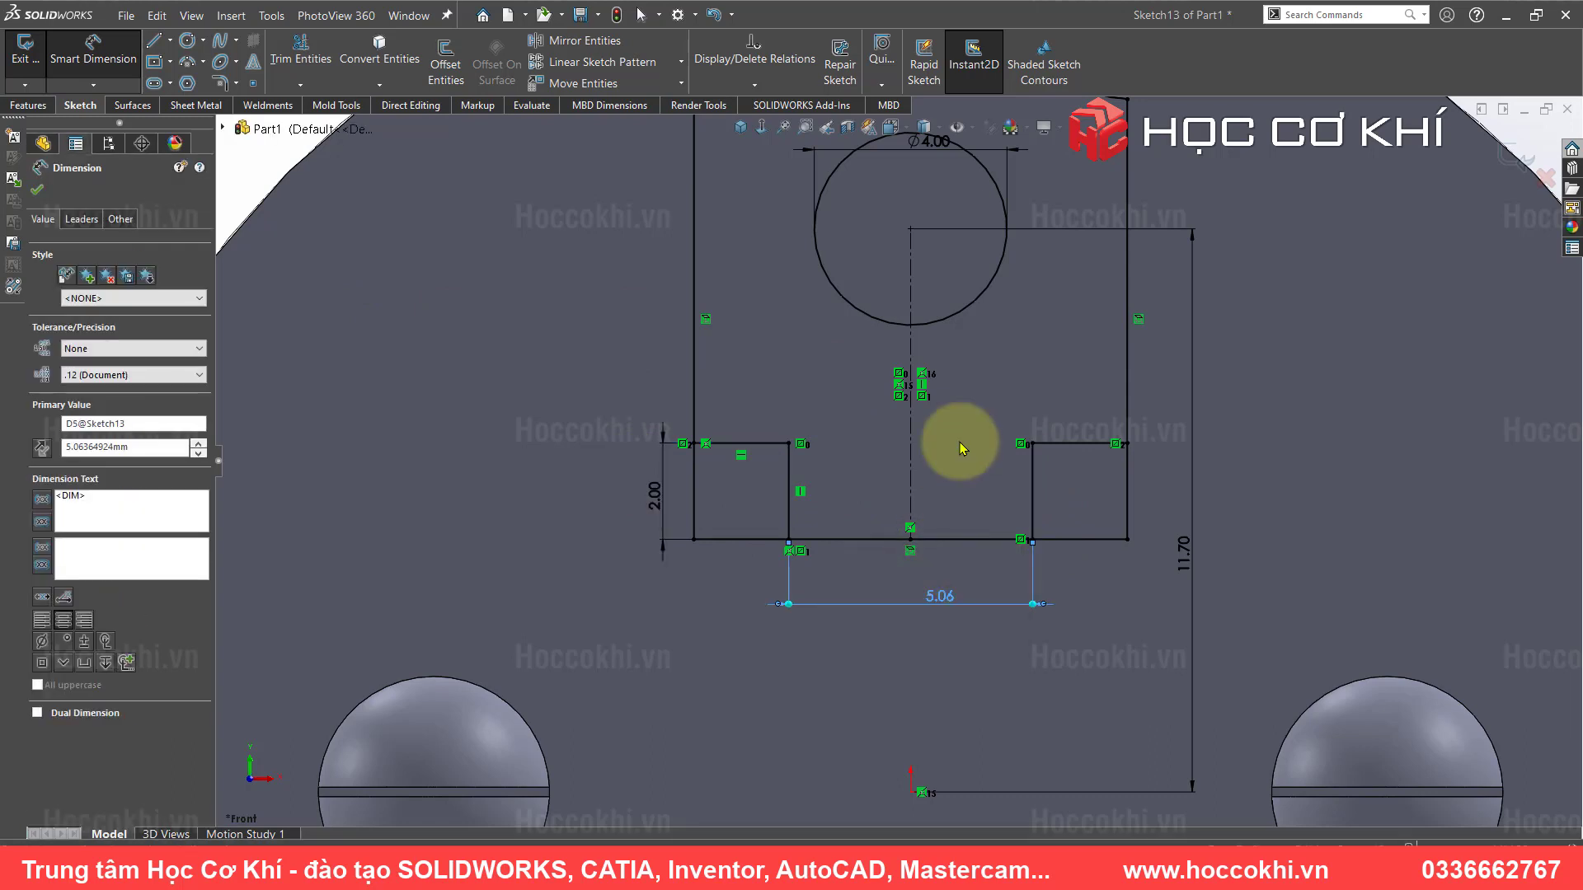
left_click(947, 439)
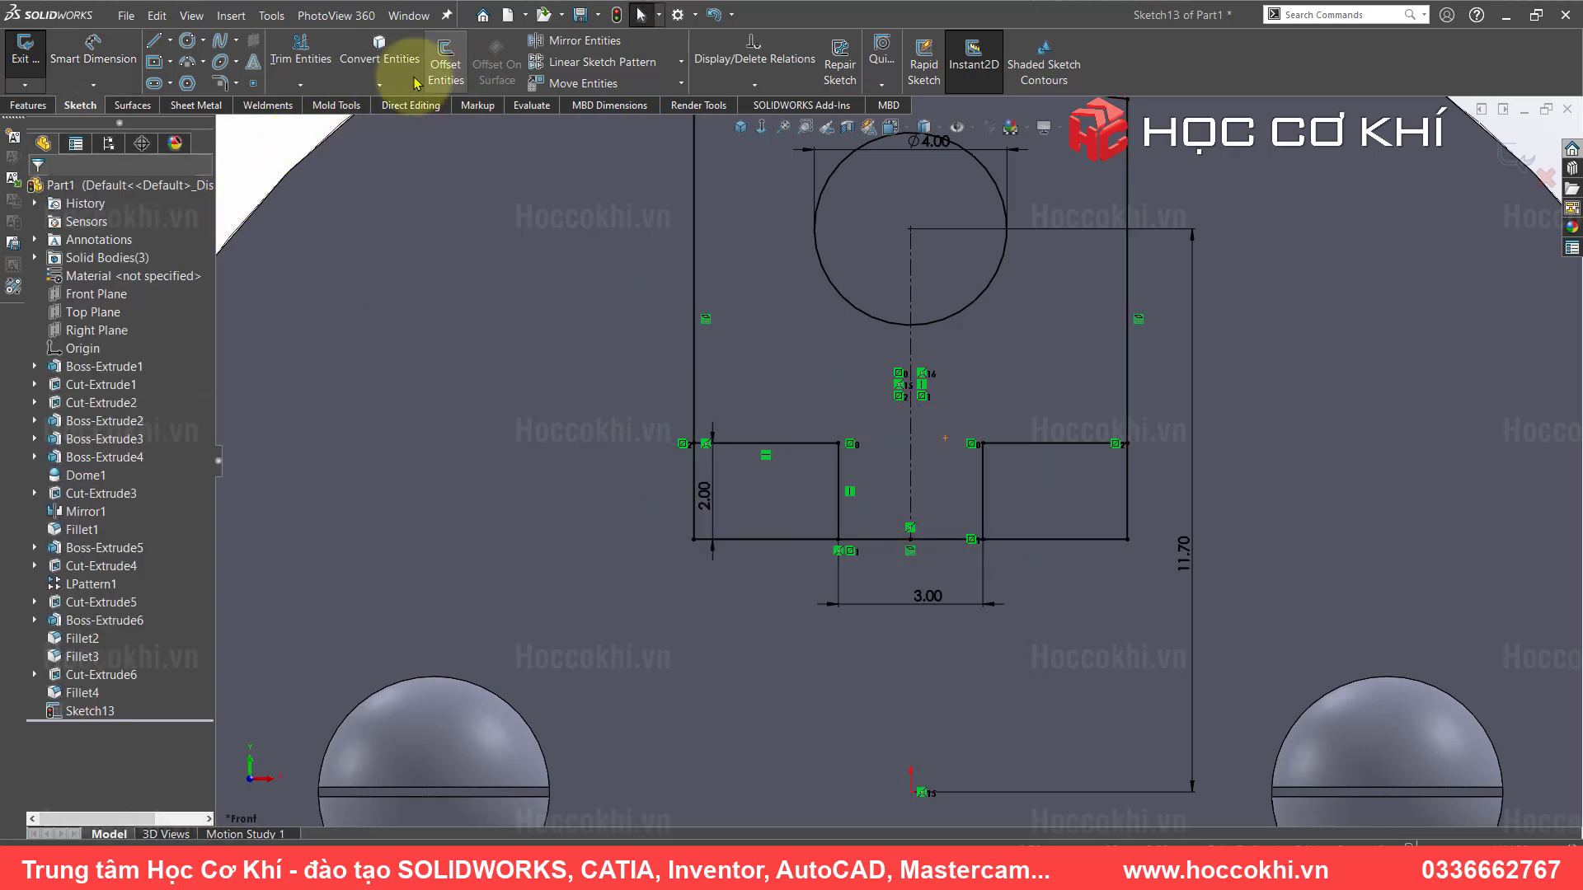
- Power-trim the leftover bottom edge beside both steps
left_click(305, 51)
left_click(71, 577)
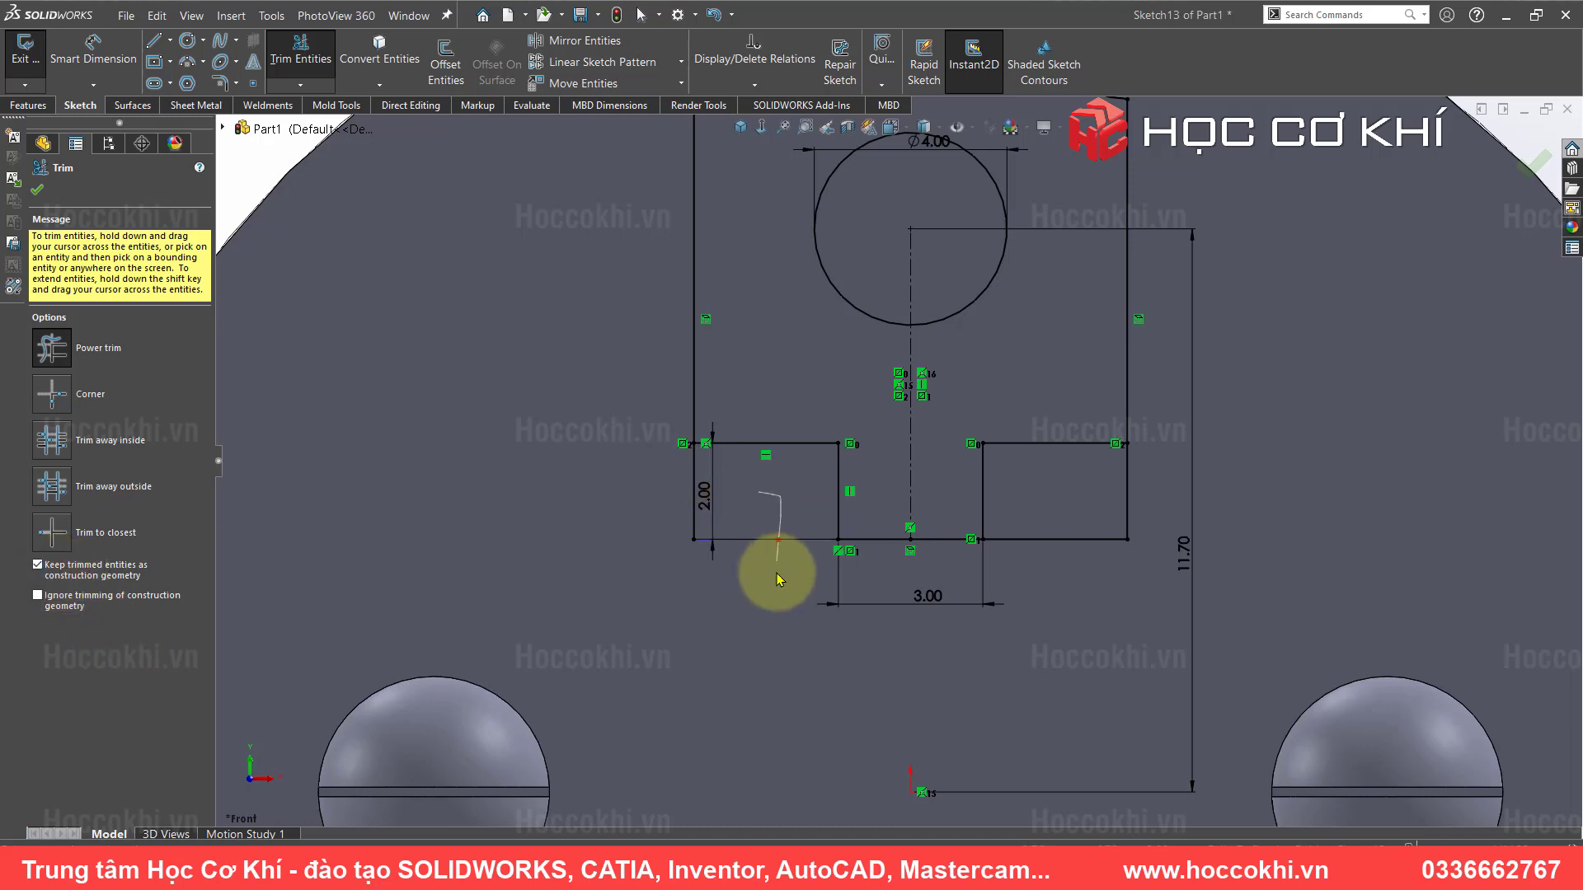
left_click_drag(774, 565, 664, 491)
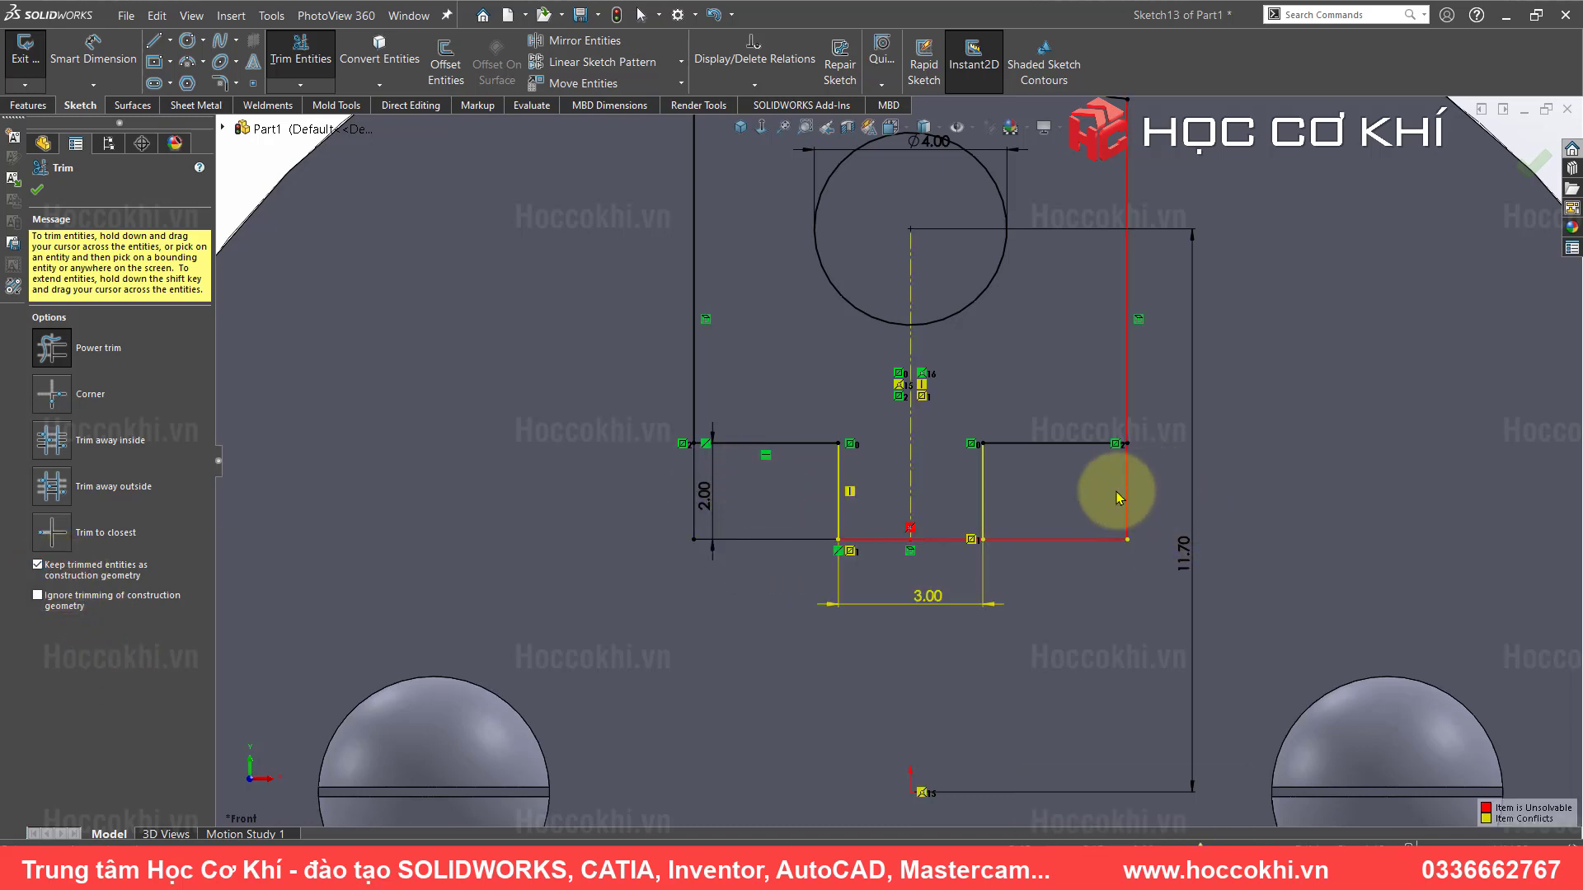
mouse_move(1096, 550)
left_mouse_down()
mouse_move(1106, 515)
mouse_move(1148, 506)
left_mouse_up()
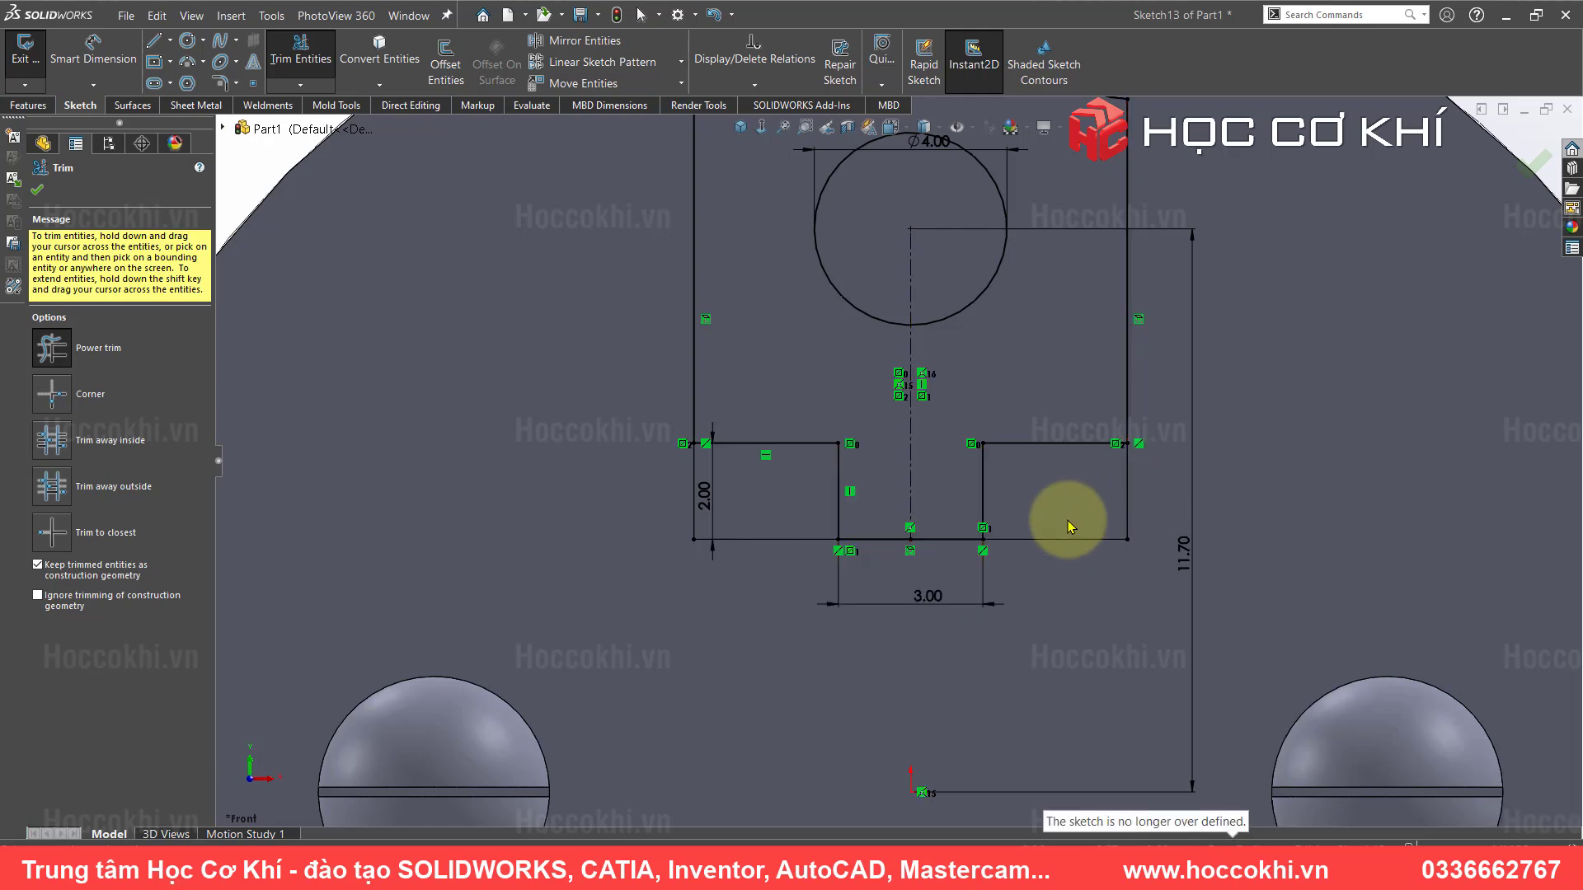
scroll(926, 290, "up", 3)
scroll(926, 287, "down", 2)
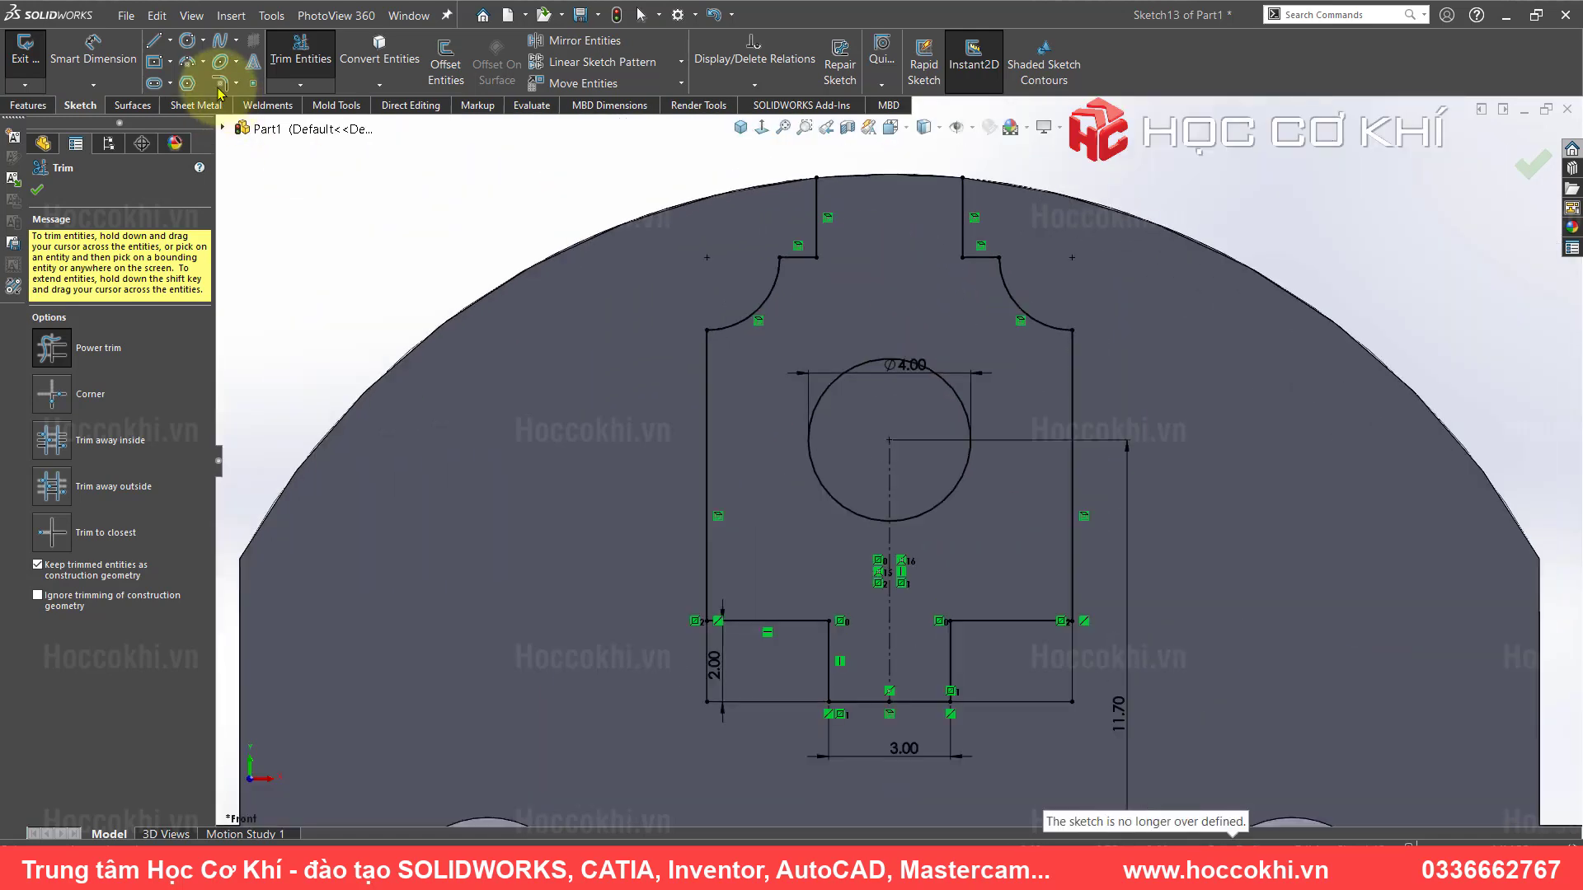
- Draw a horizontal line across the top slot between its left and right edges
left_click(153, 40)
scroll(868, 291, "down", 1)
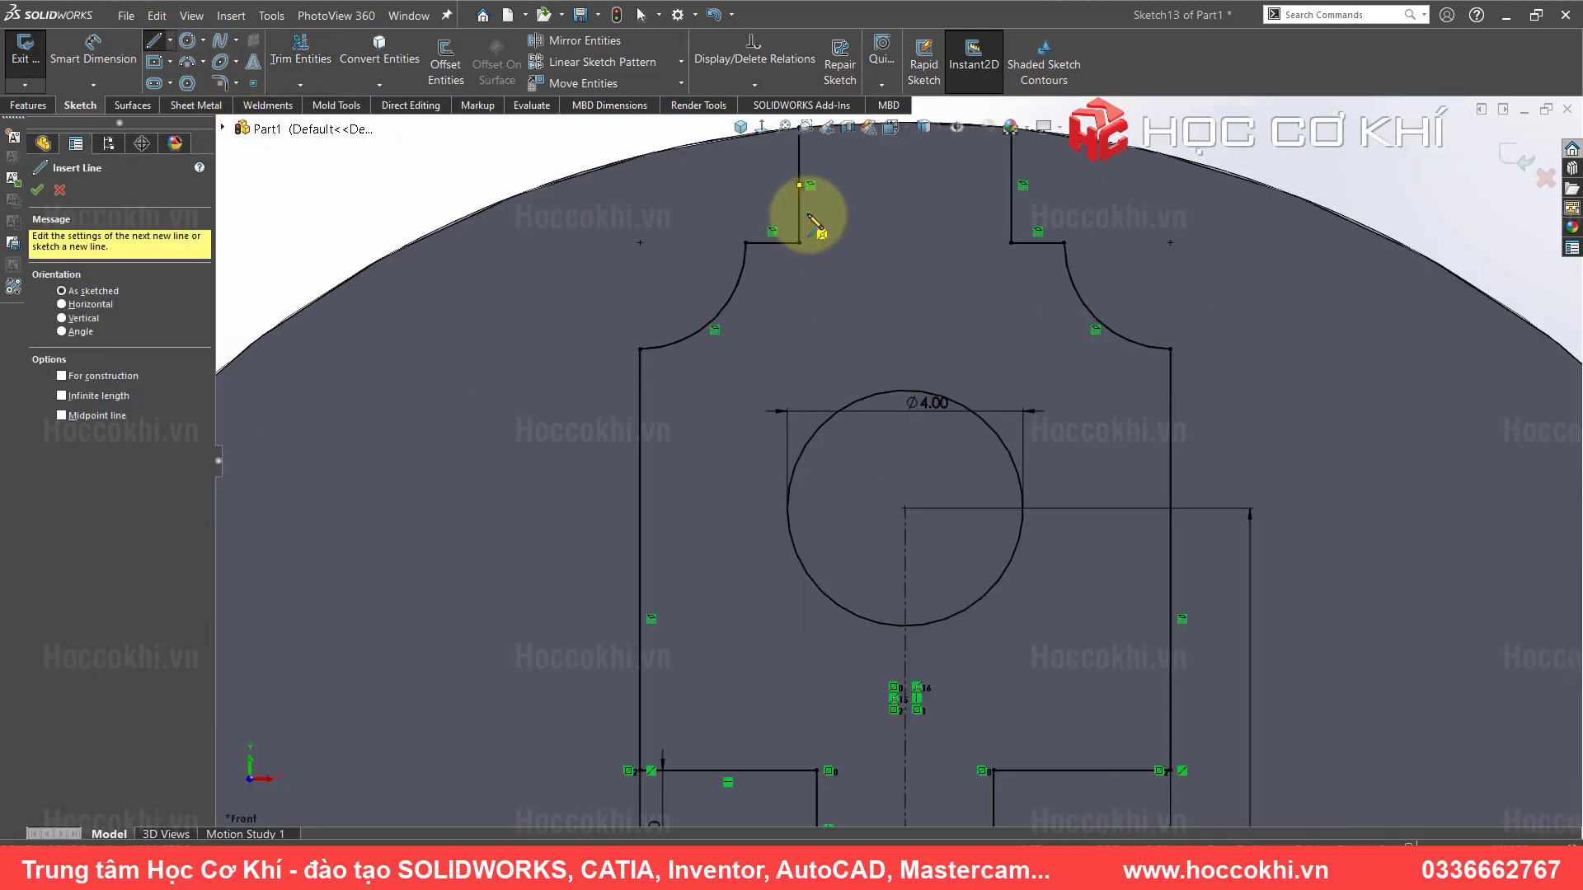
left_click(800, 214)
left_click(1012, 214)
key("Escape")
scroll(964, 248, "up", 2)
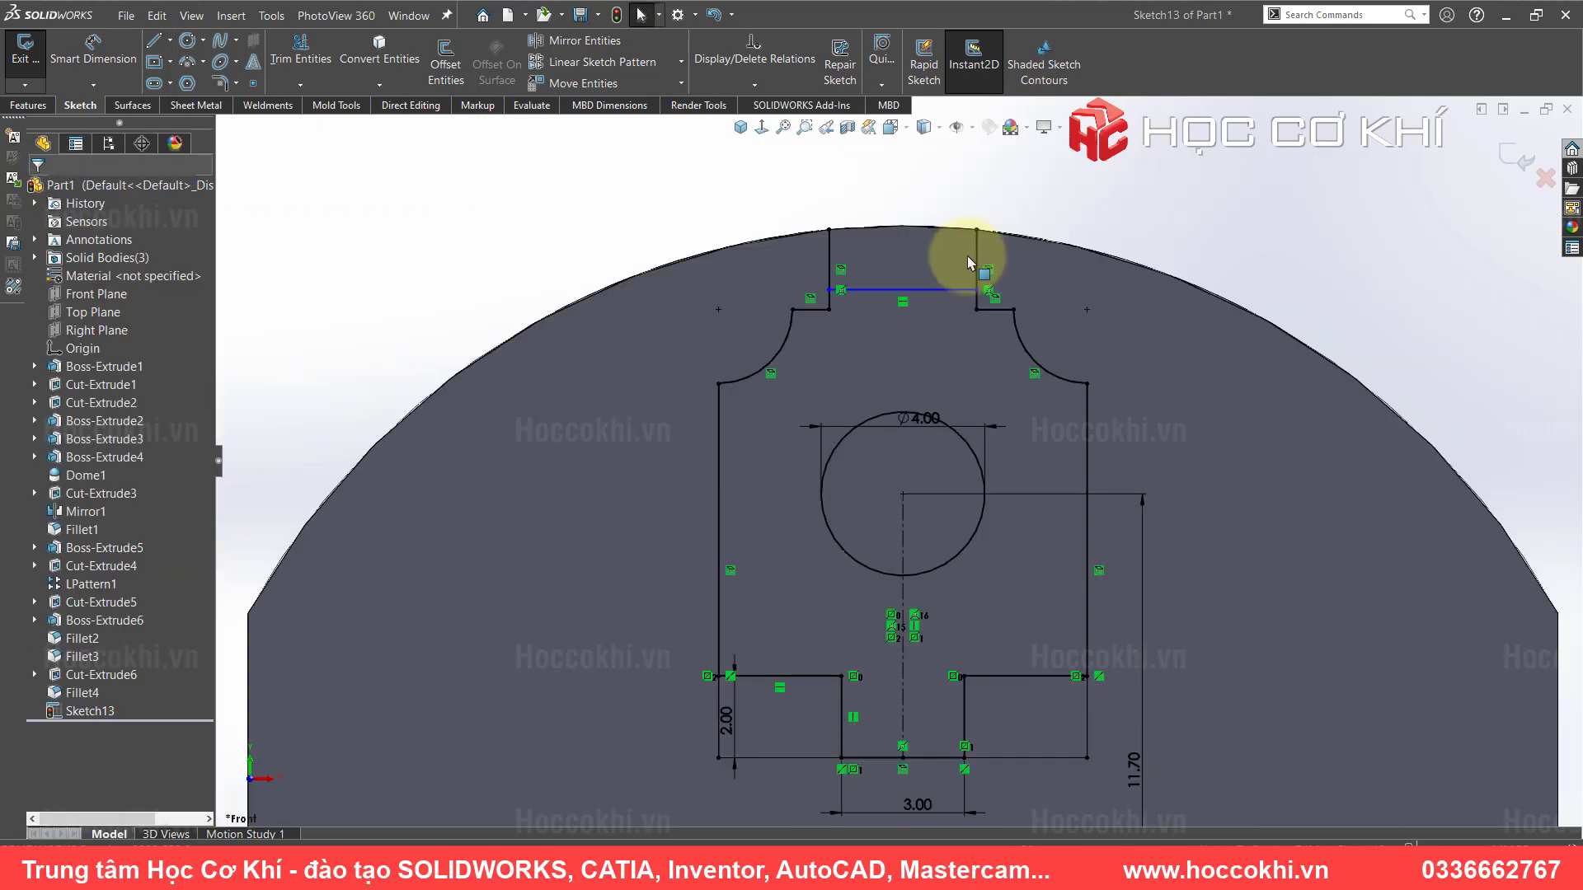
left_click(294, 51)
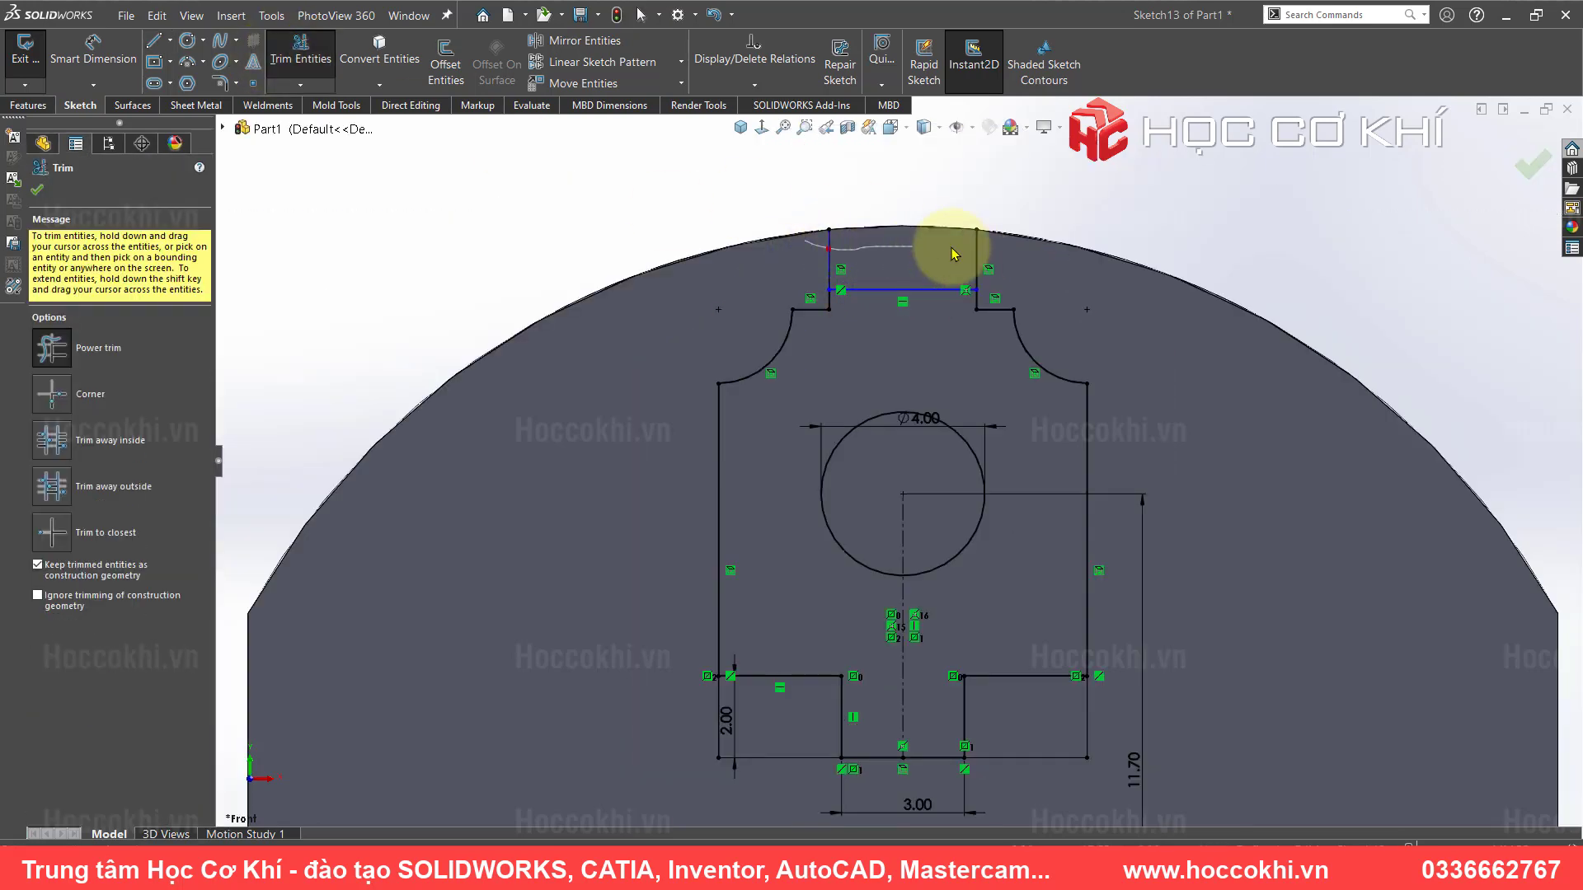
key("Escape")
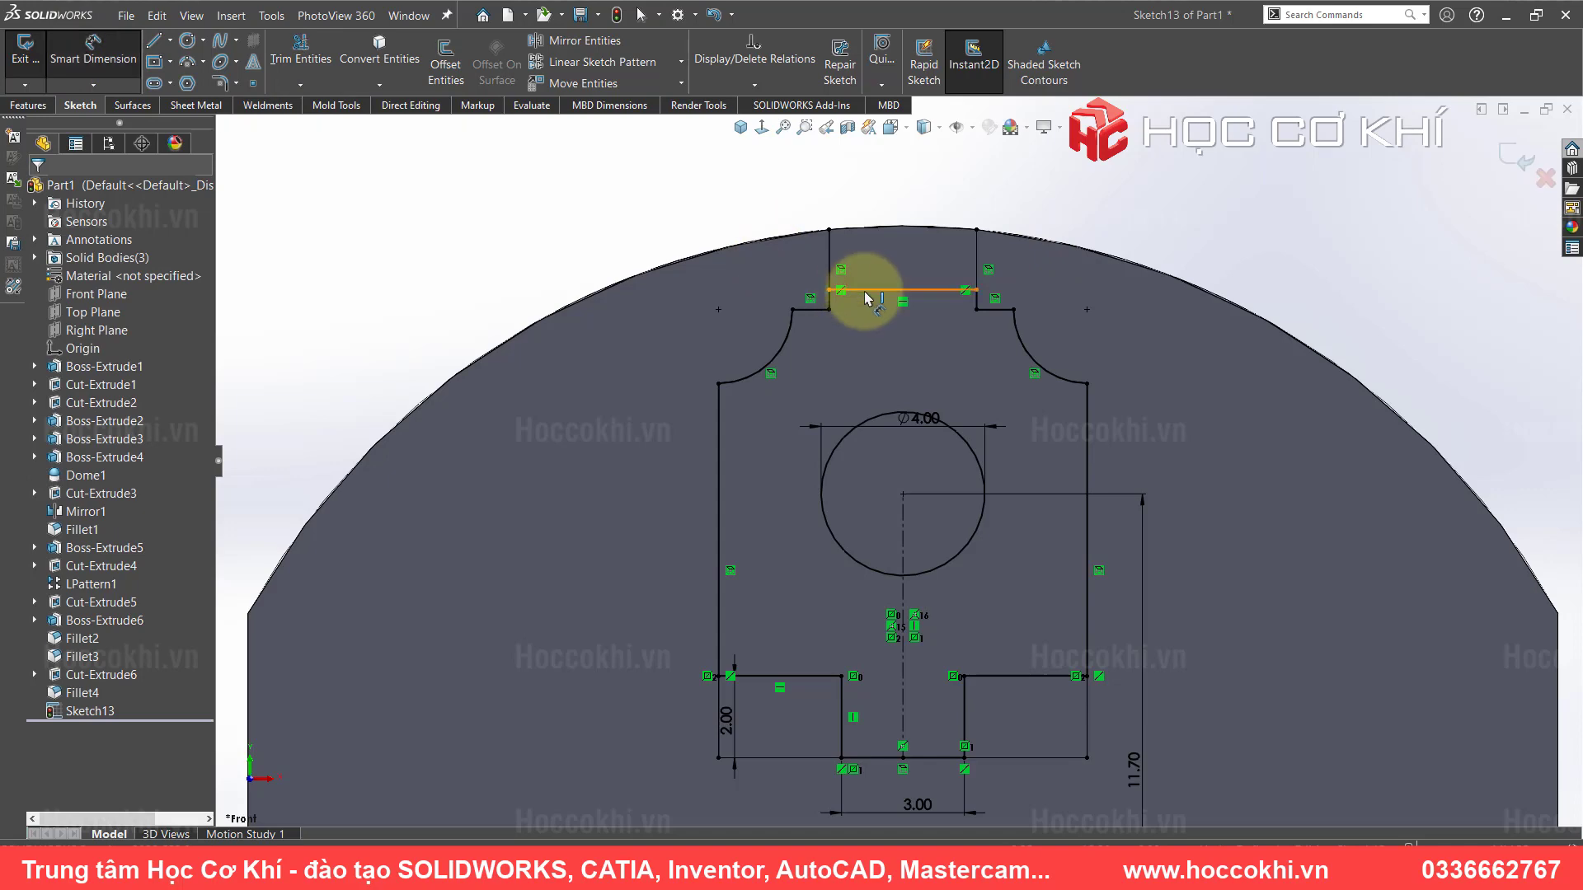
key("alt+Tab")
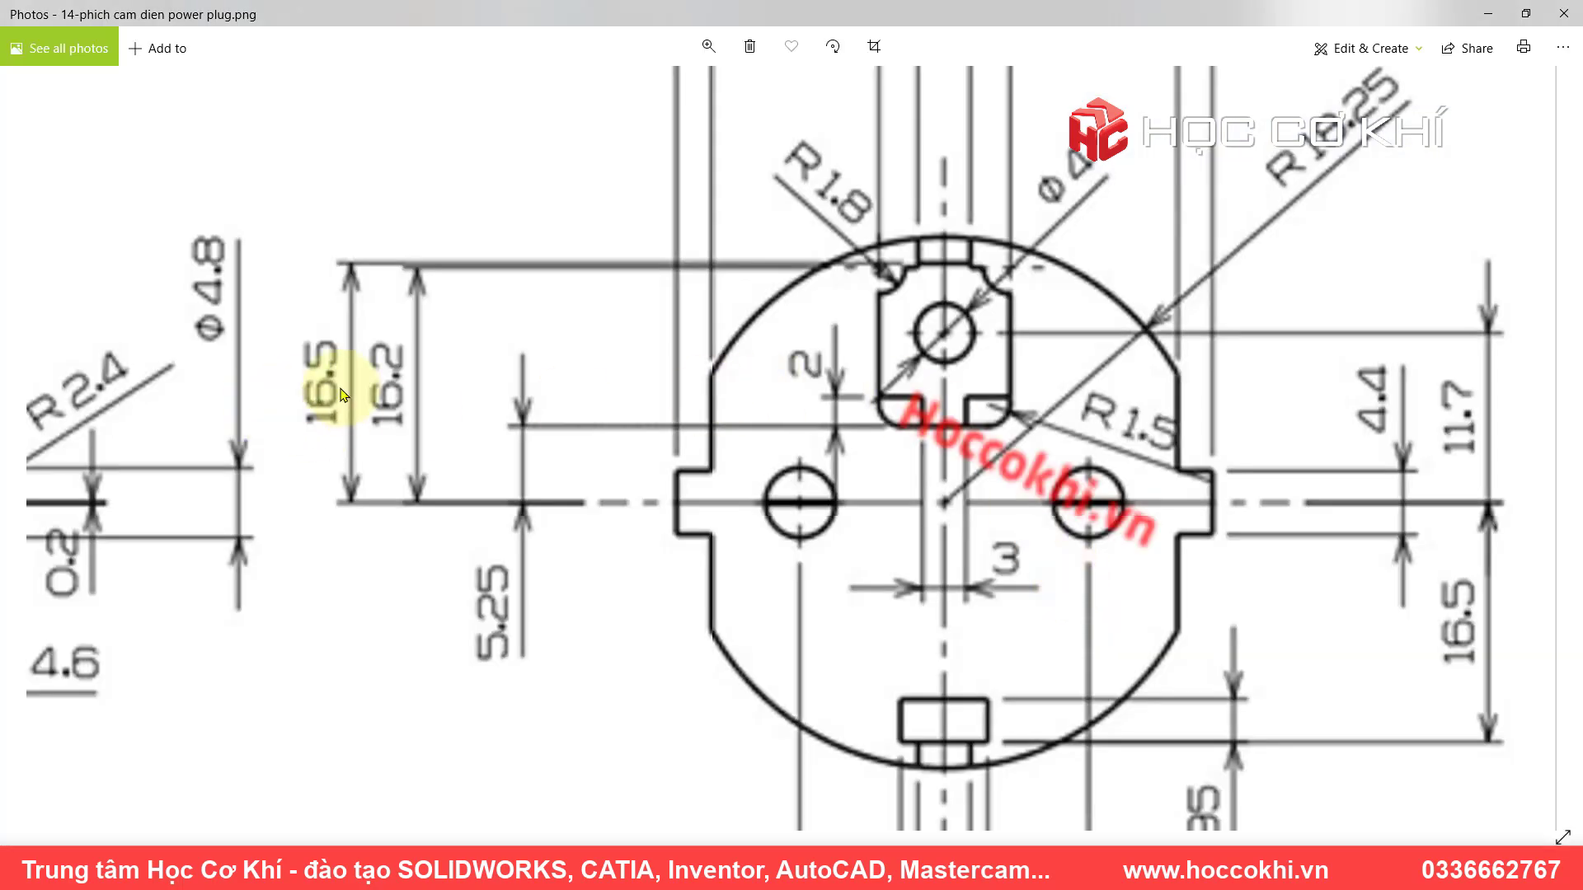
key("alt+Tab")
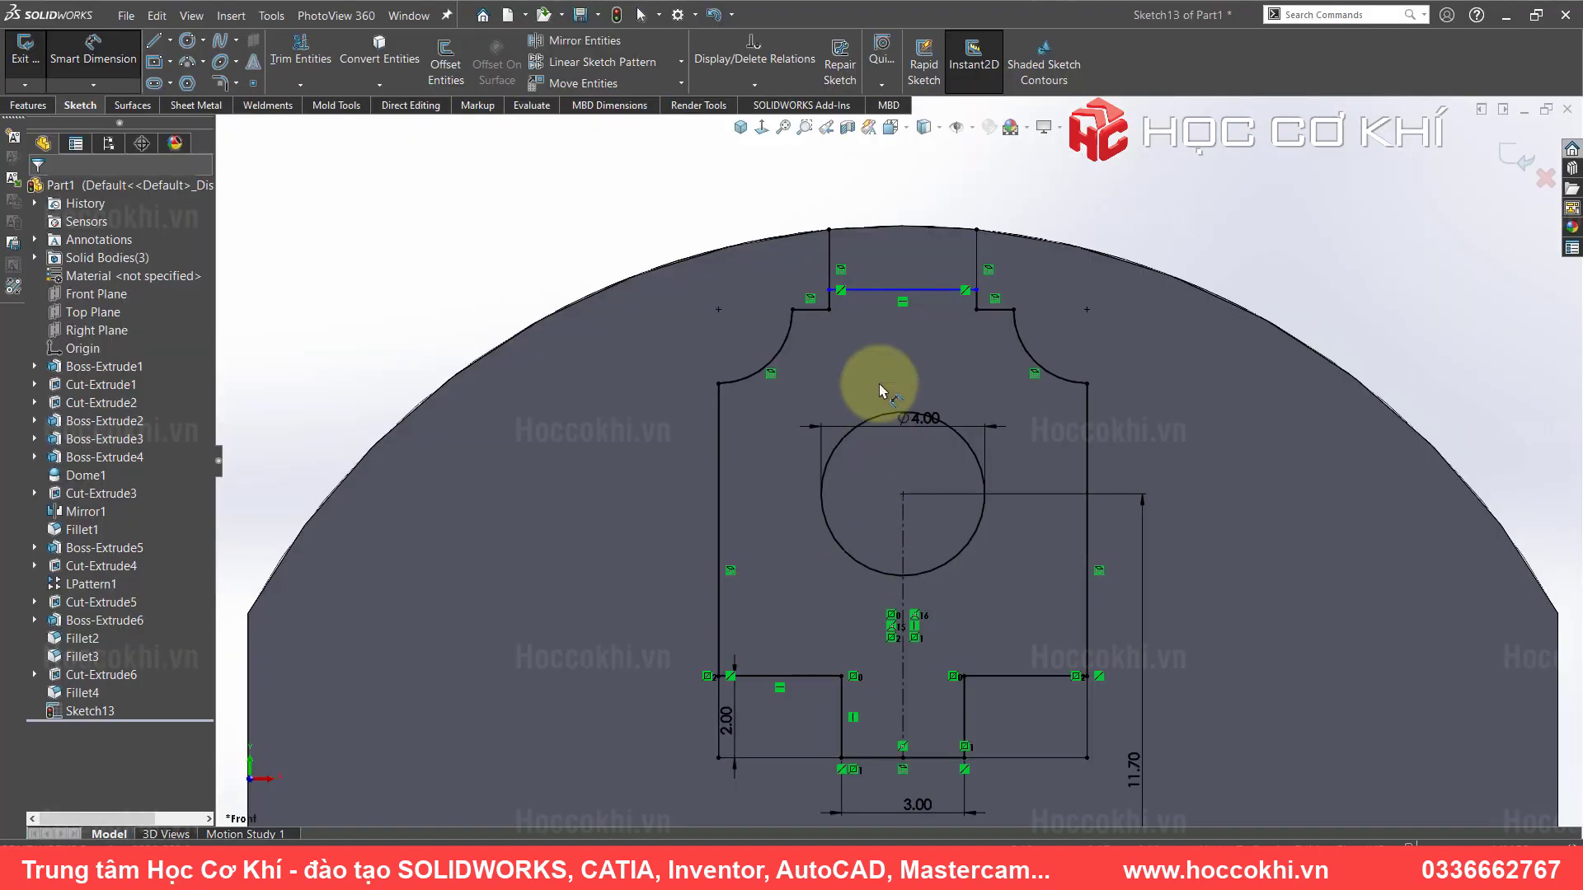
- Dimension the top line 16.50 mm above the origin and orbit into a 3D view
left_click(878, 305)
scroll(898, 461, "up", 2)
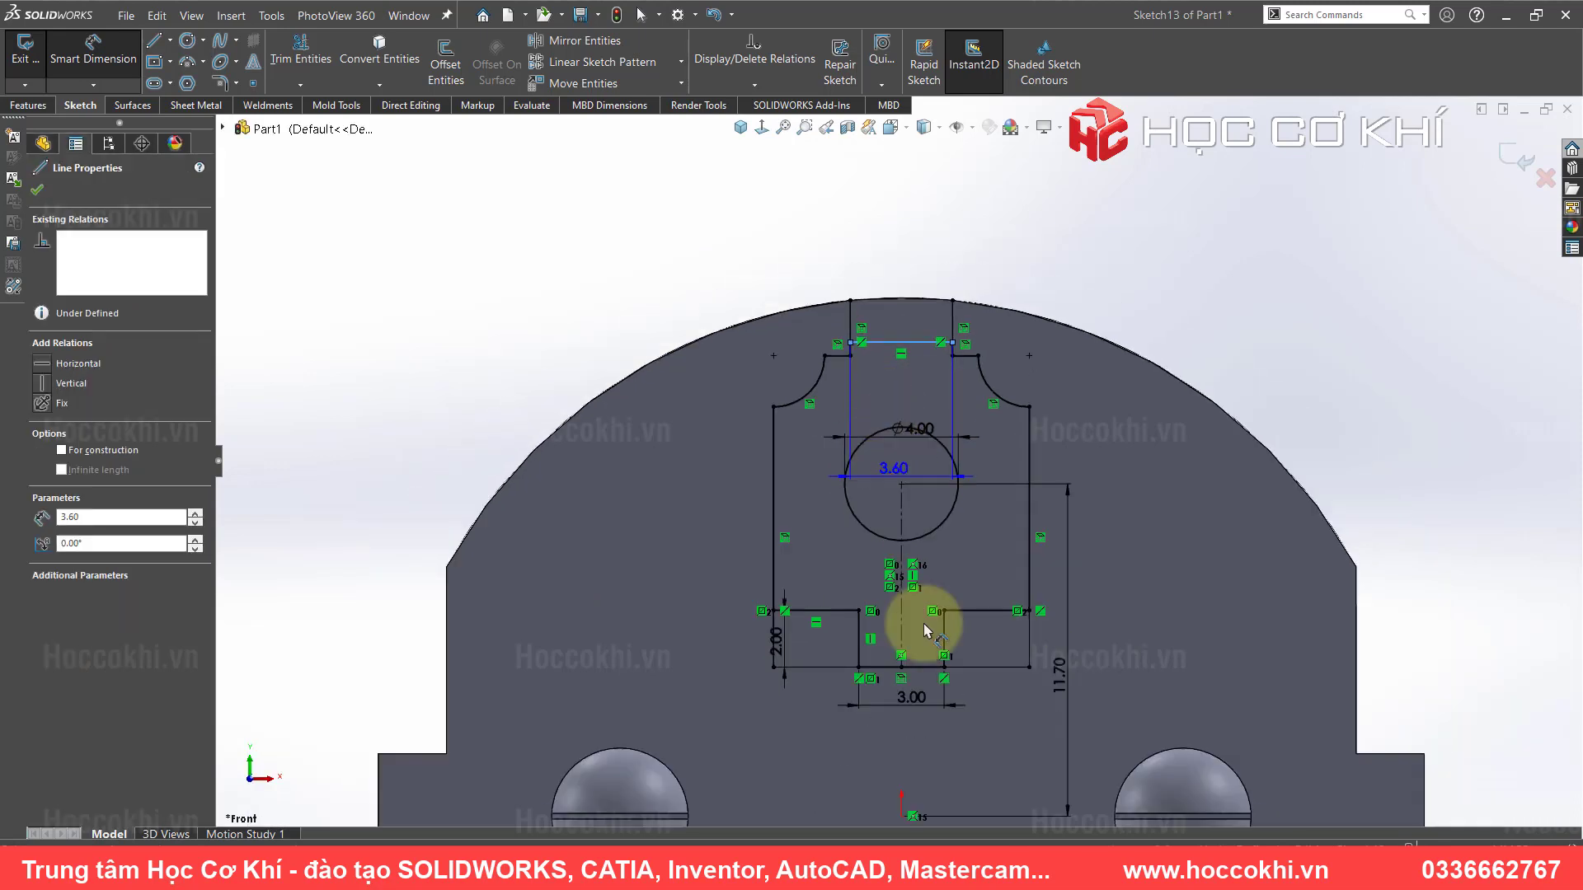
left_click(902, 816)
left_click(697, 528)
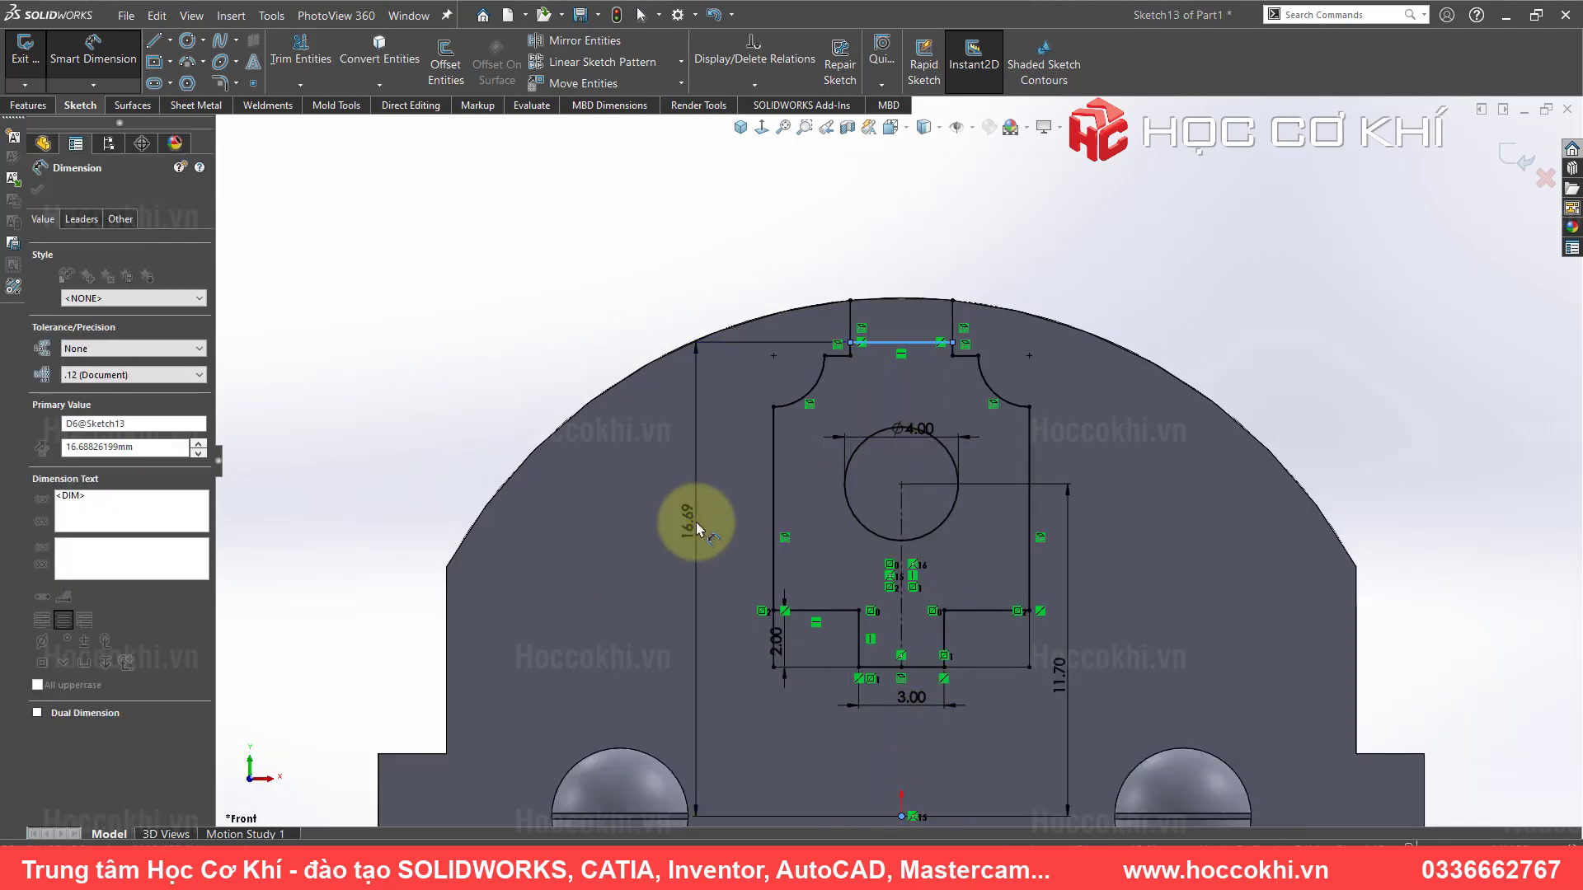
type("16.5")
key("Return")
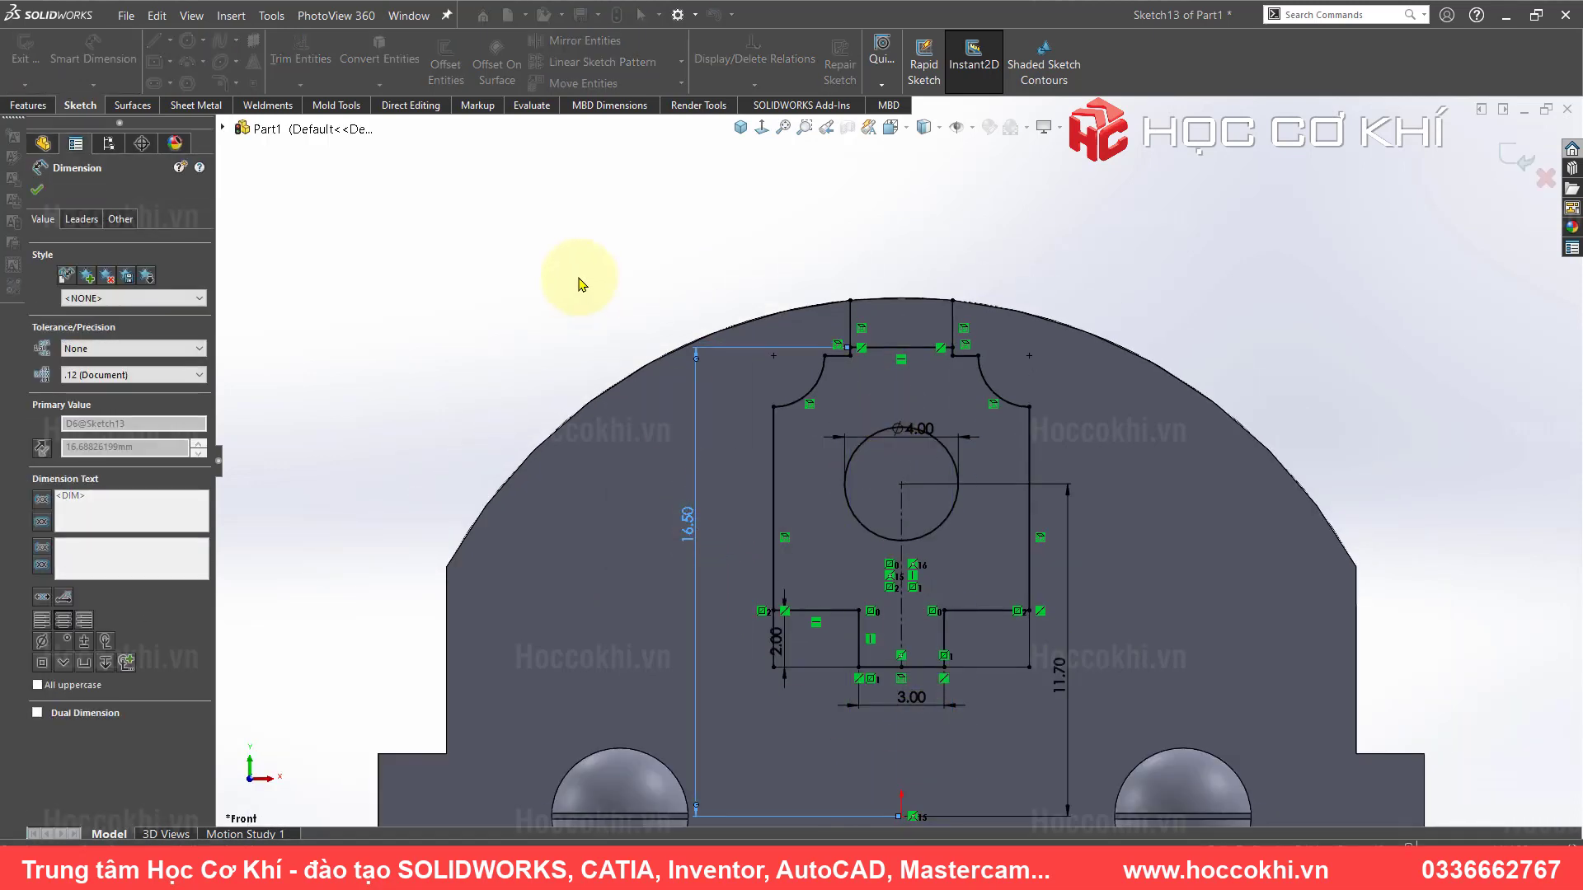
left_click(581, 284)
scroll(898, 477, "down", 3)
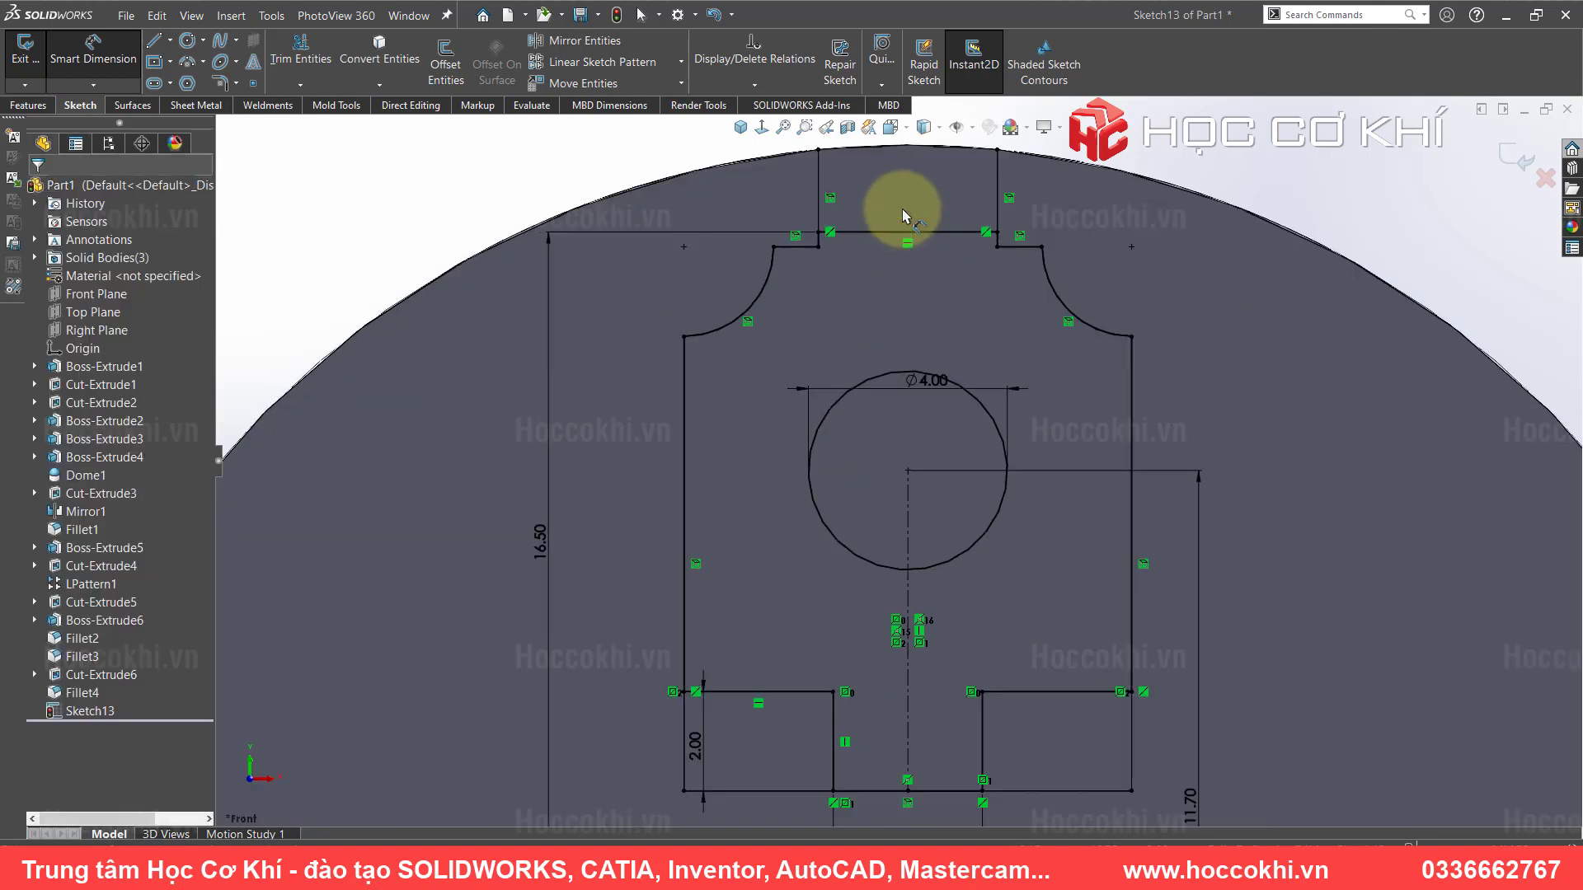
scroll(902, 216, "down", 2)
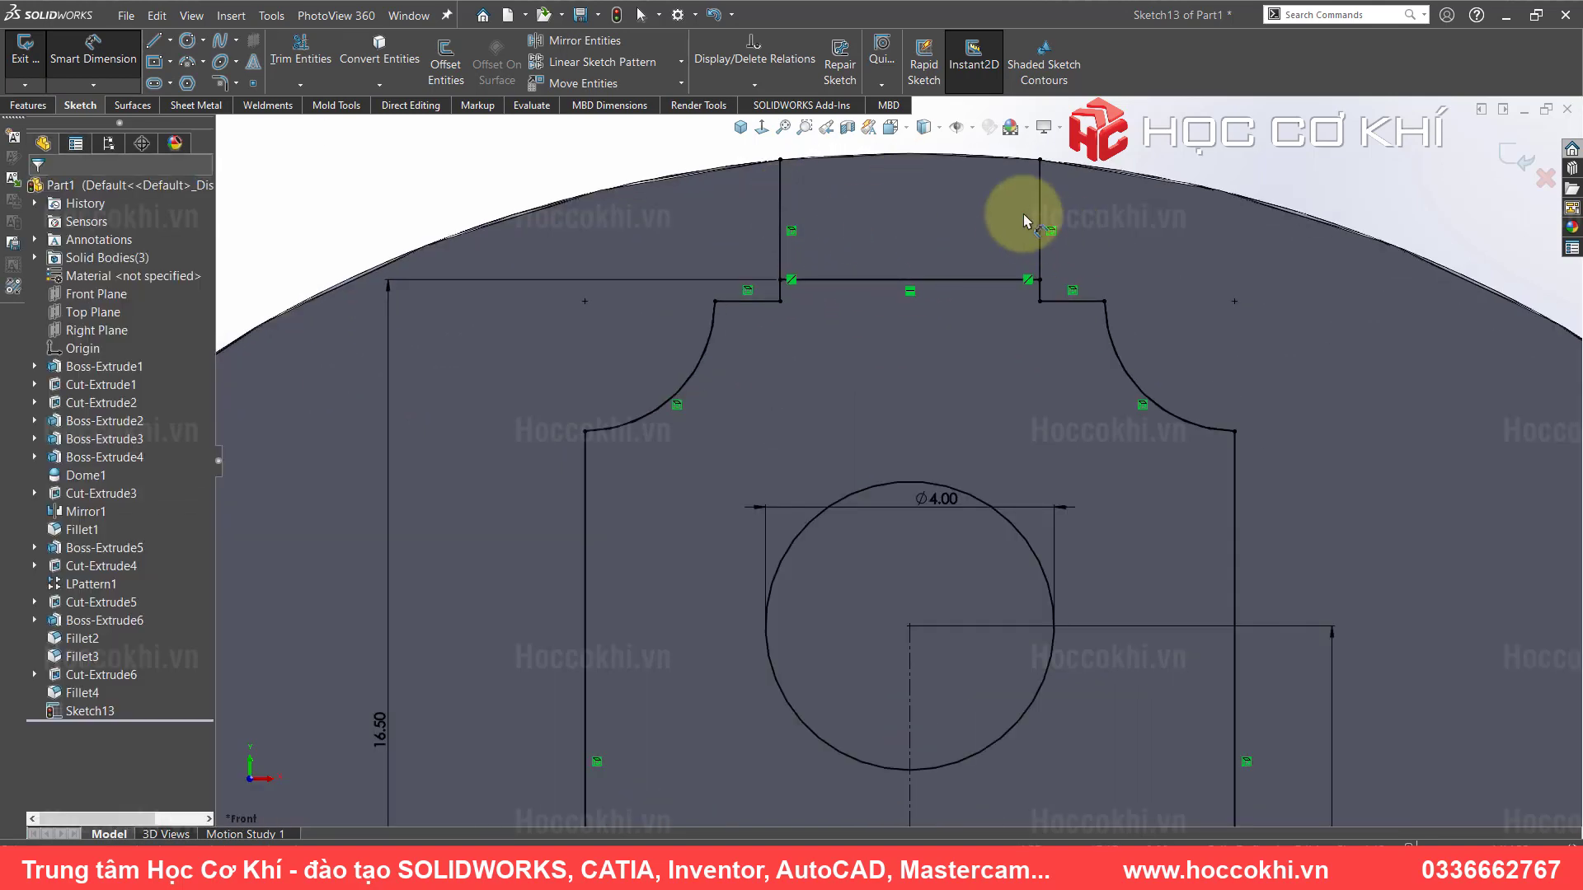
scroll(946, 530, "up", 3)
scroll(936, 660, "up", 3)
scroll(925, 671, "up", 2)
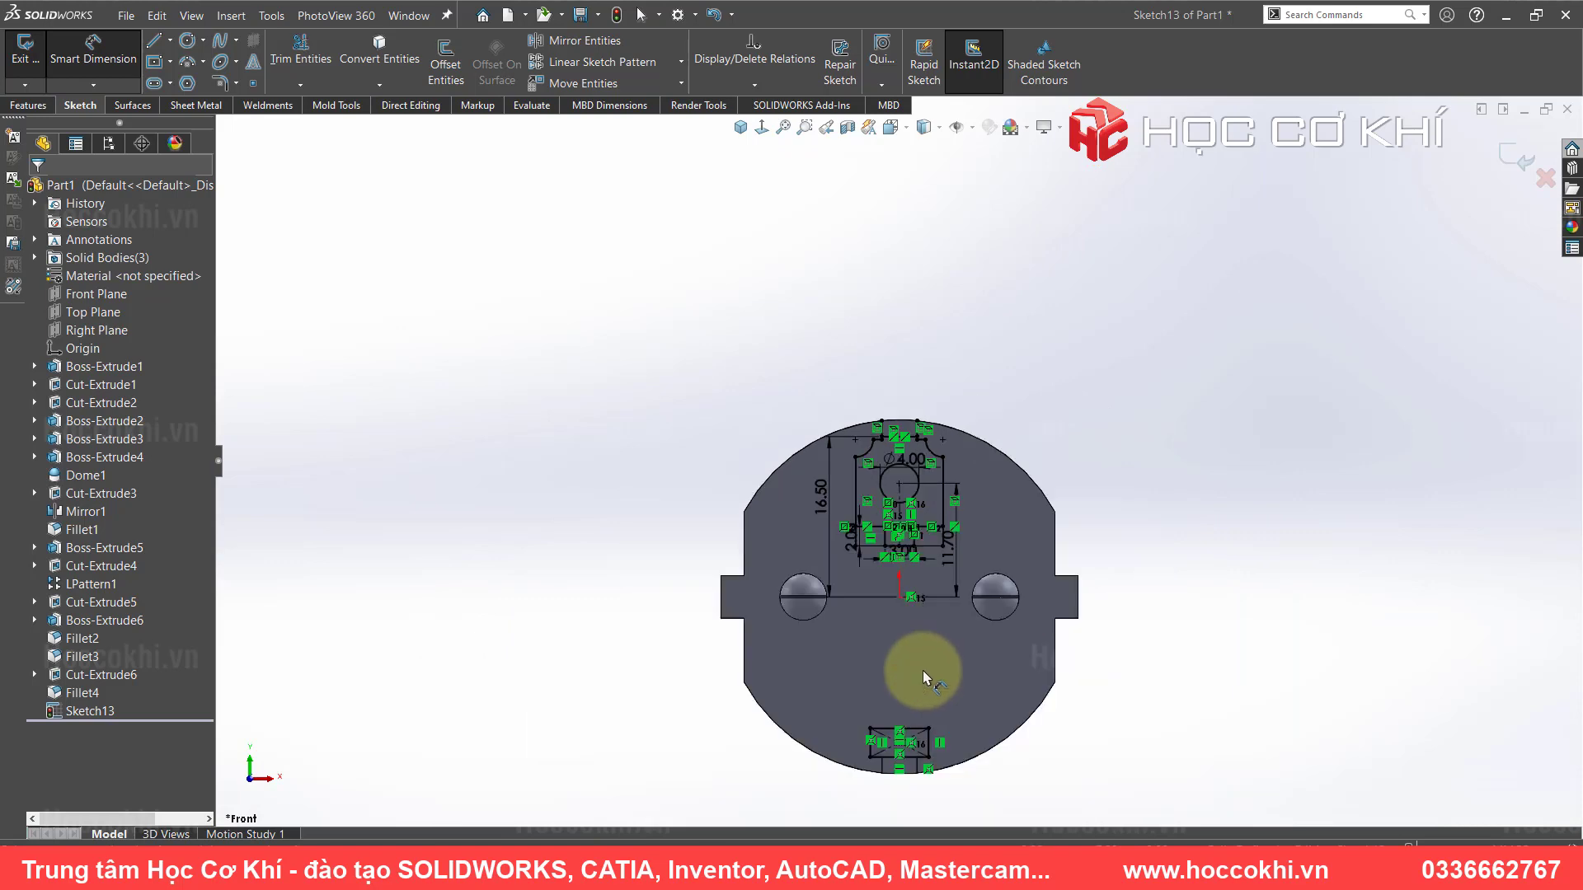
mouse_move(922, 664)
middle_mouse_down()
mouse_move(870, 653)
mouse_move(851, 703)
middle_mouse_up()
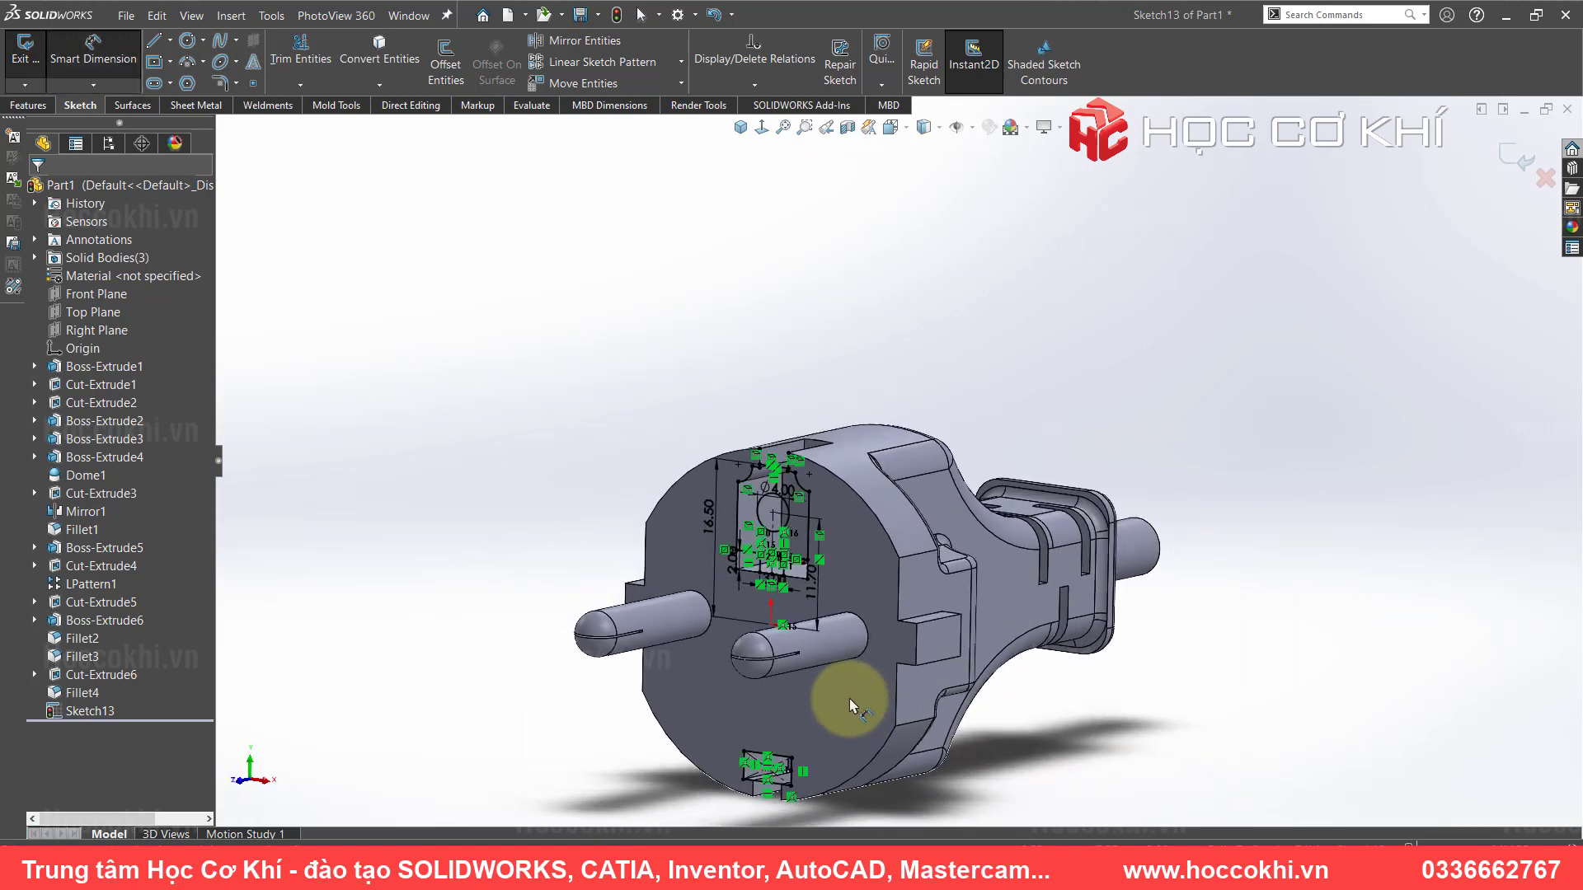
- Extrude the recess sketch up to the plug face as a separate body, with merge off
left_click(28, 105)
middle_click_drag(732, 297, 795, 565)
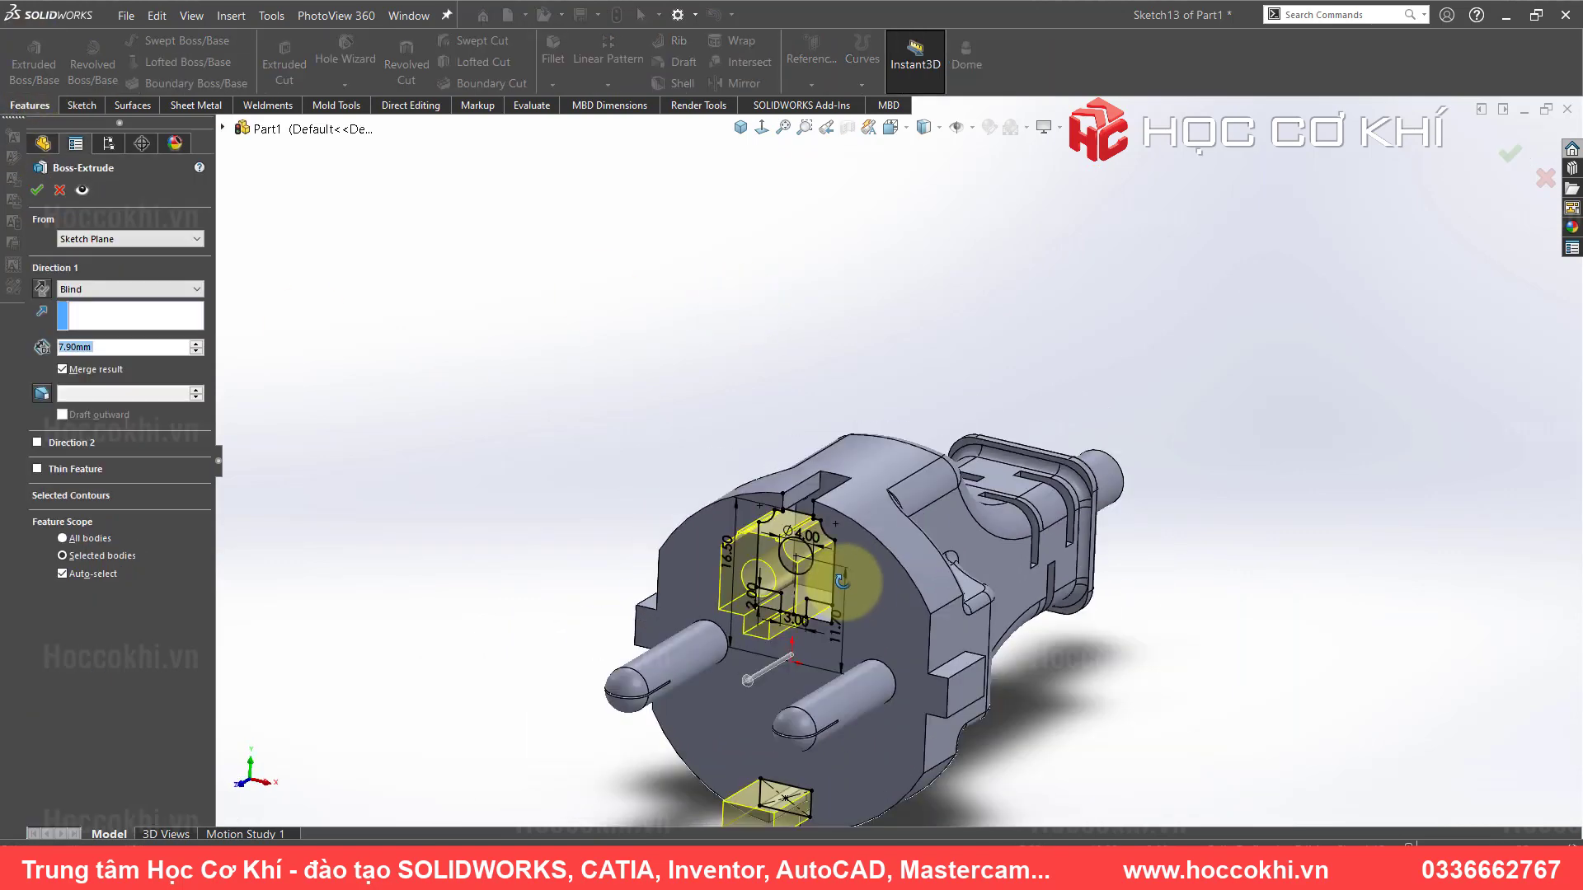
scroll(799, 535, "down", 3)
scroll(858, 450, "down", 3)
middle_click_drag(883, 417, 799, 390)
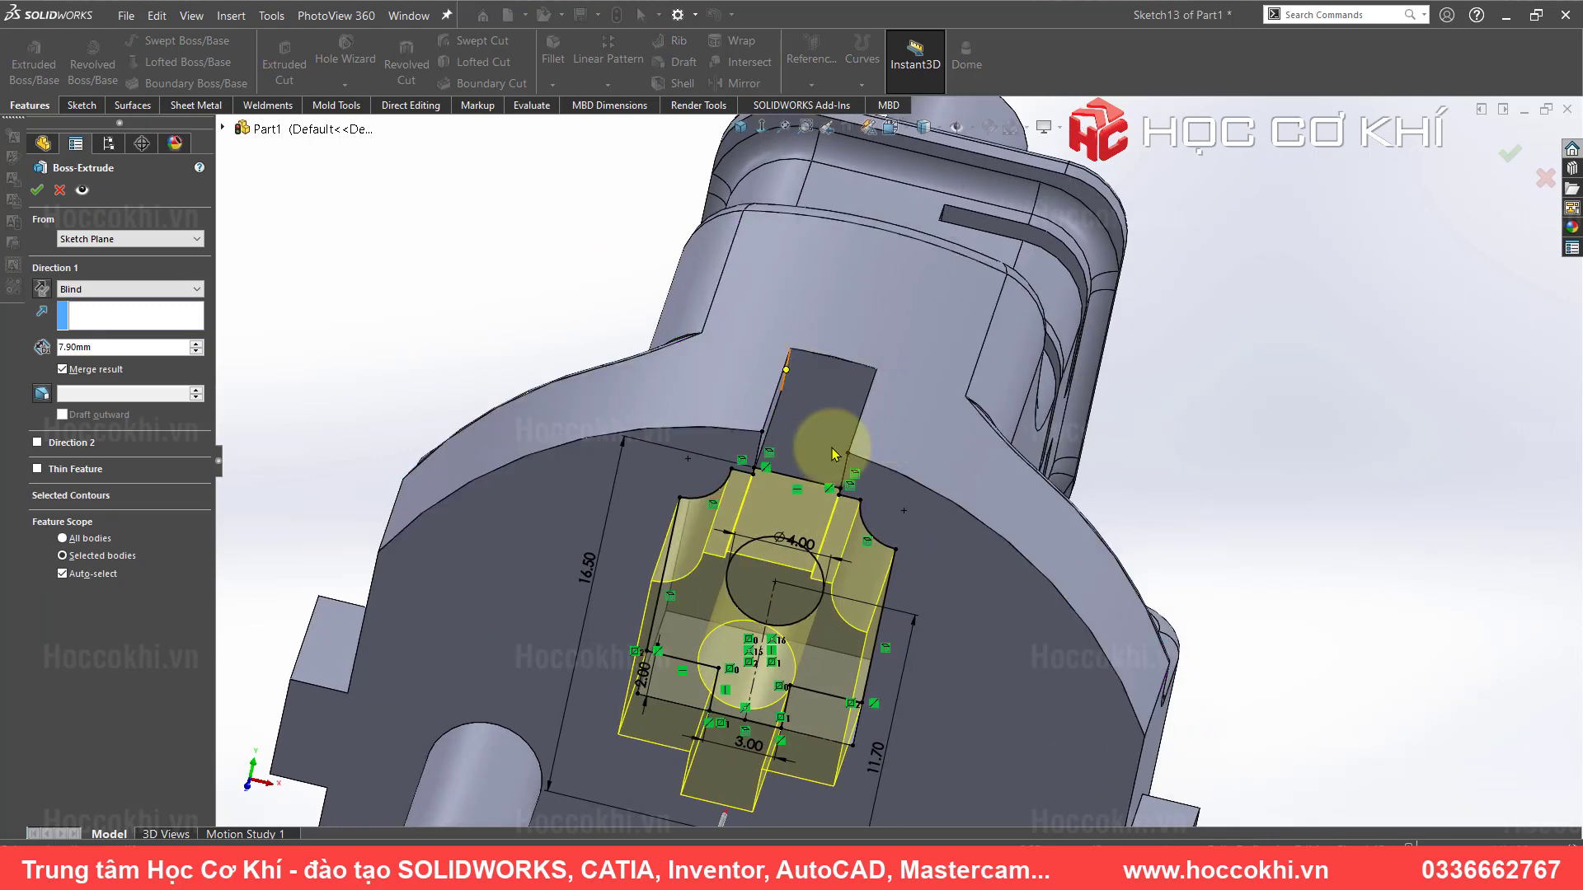
scroll(798, 381, "up", 3)
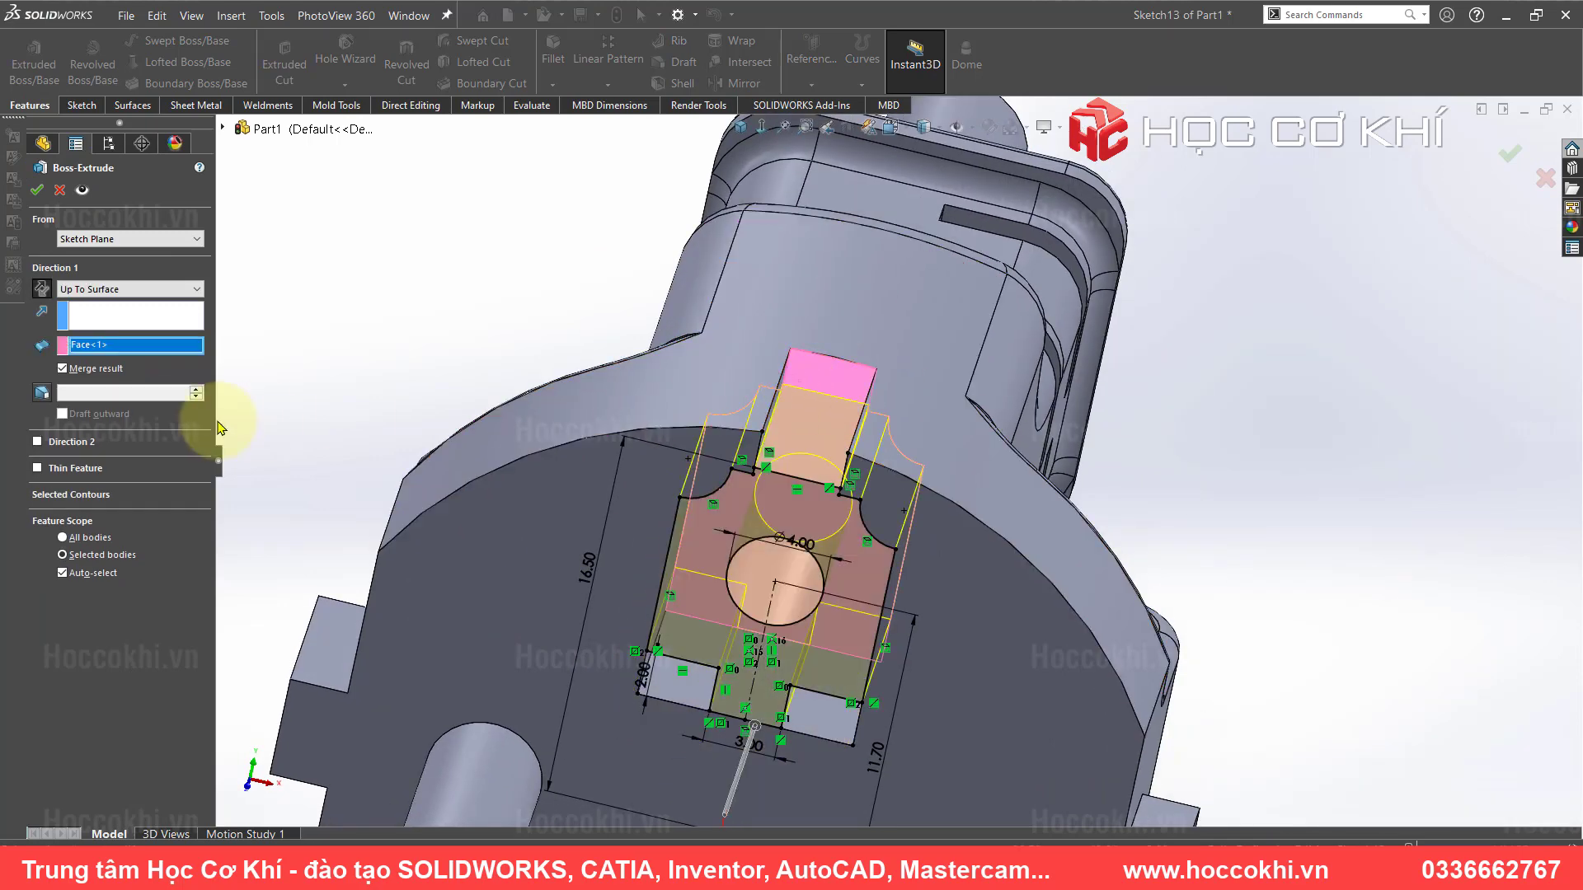
left_click(62, 368)
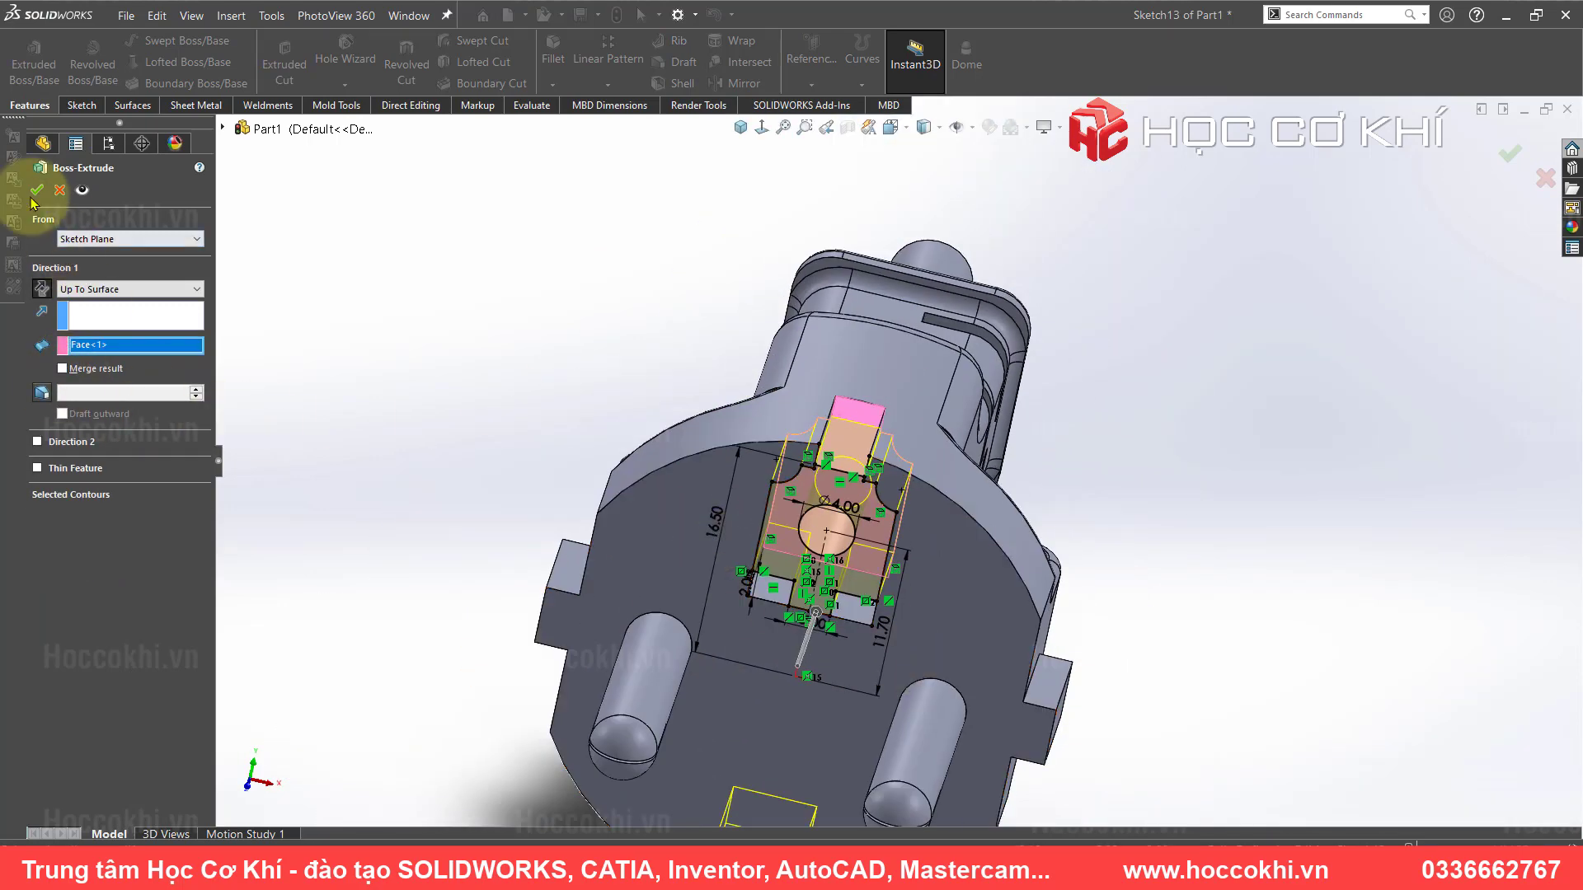
left_click(37, 190)
- Inspect the plug in shaded and shaded-with-edges styles, then select the flat side face
mouse_move(643, 258)
middle_mouse_down()
mouse_move(877, 453)
mouse_move(785, 529)
mouse_move(837, 459)
mouse_move(837, 505)
mouse_move(830, 494)
middle_mouse_up()
scroll(877, 453, "down", 3)
middle_click_drag(1034, 470, 1106, 555)
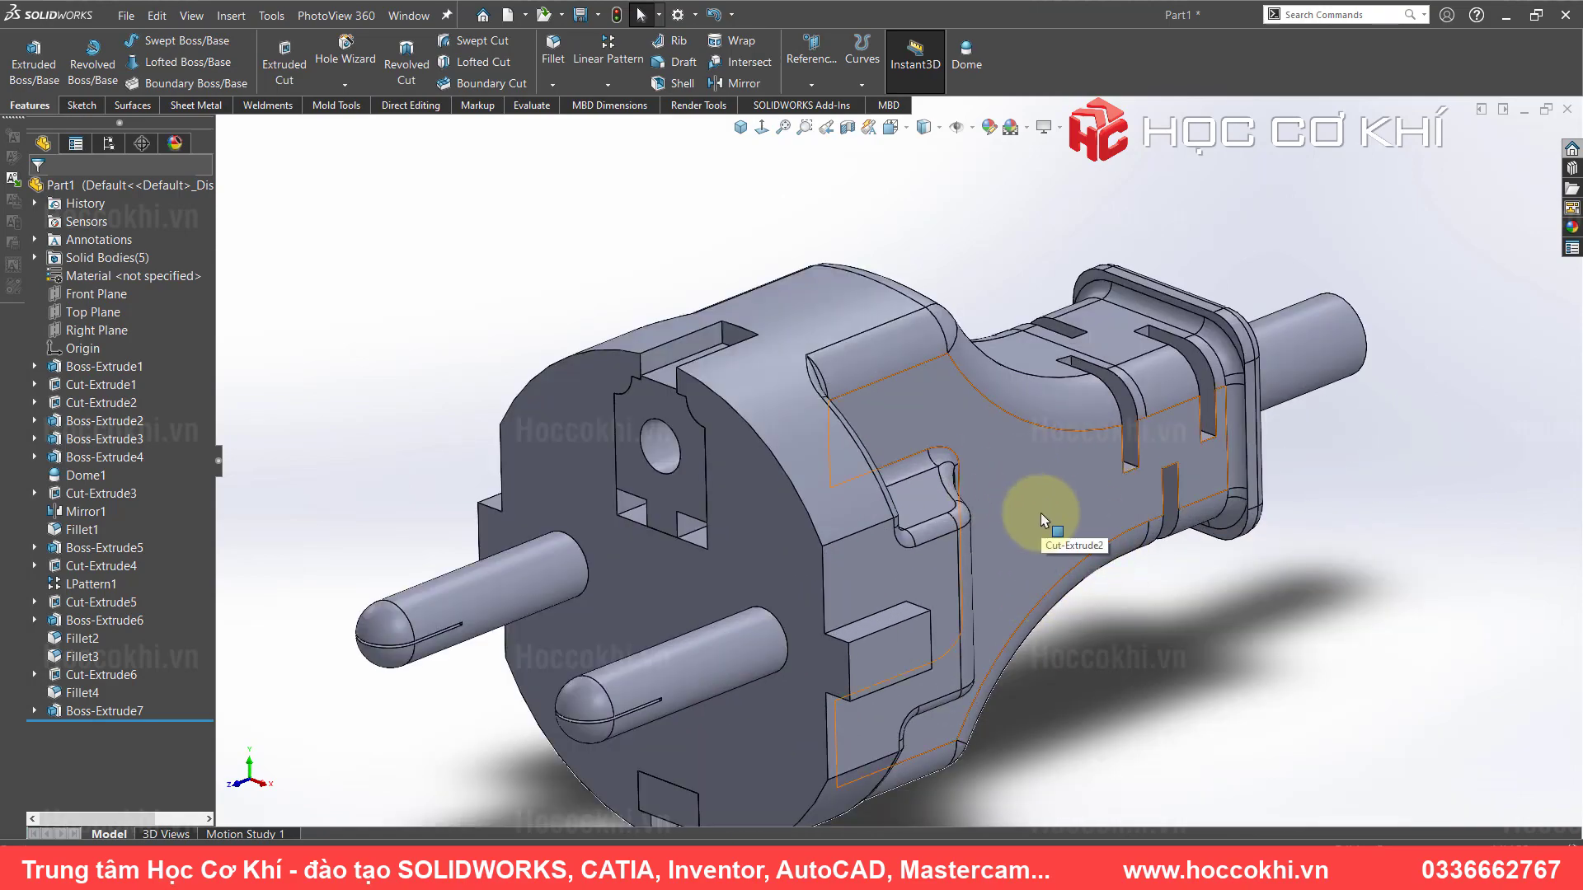
mouse_move(1040, 519)
middle_mouse_down()
mouse_move(940, 428)
mouse_move(961, 495)
mouse_move(777, 505)
mouse_move(993, 490)
mouse_move(1000, 428)
mouse_move(1052, 523)
mouse_move(980, 527)
mouse_move(1000, 601)
mouse_move(940, 478)
middle_mouse_up()
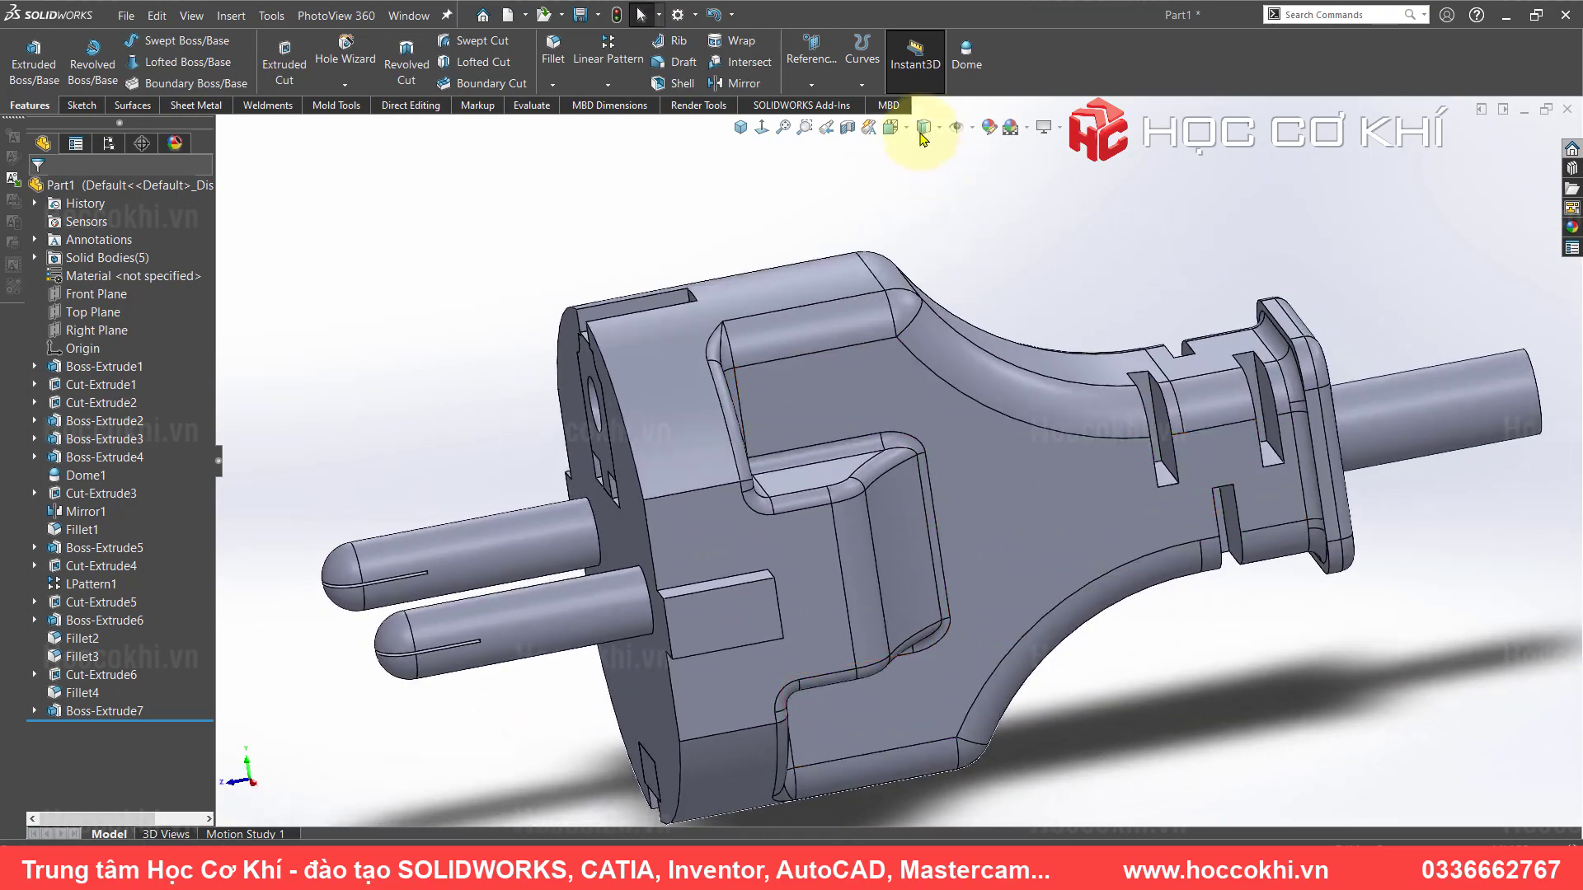
left_click(925, 128)
left_click(926, 172)
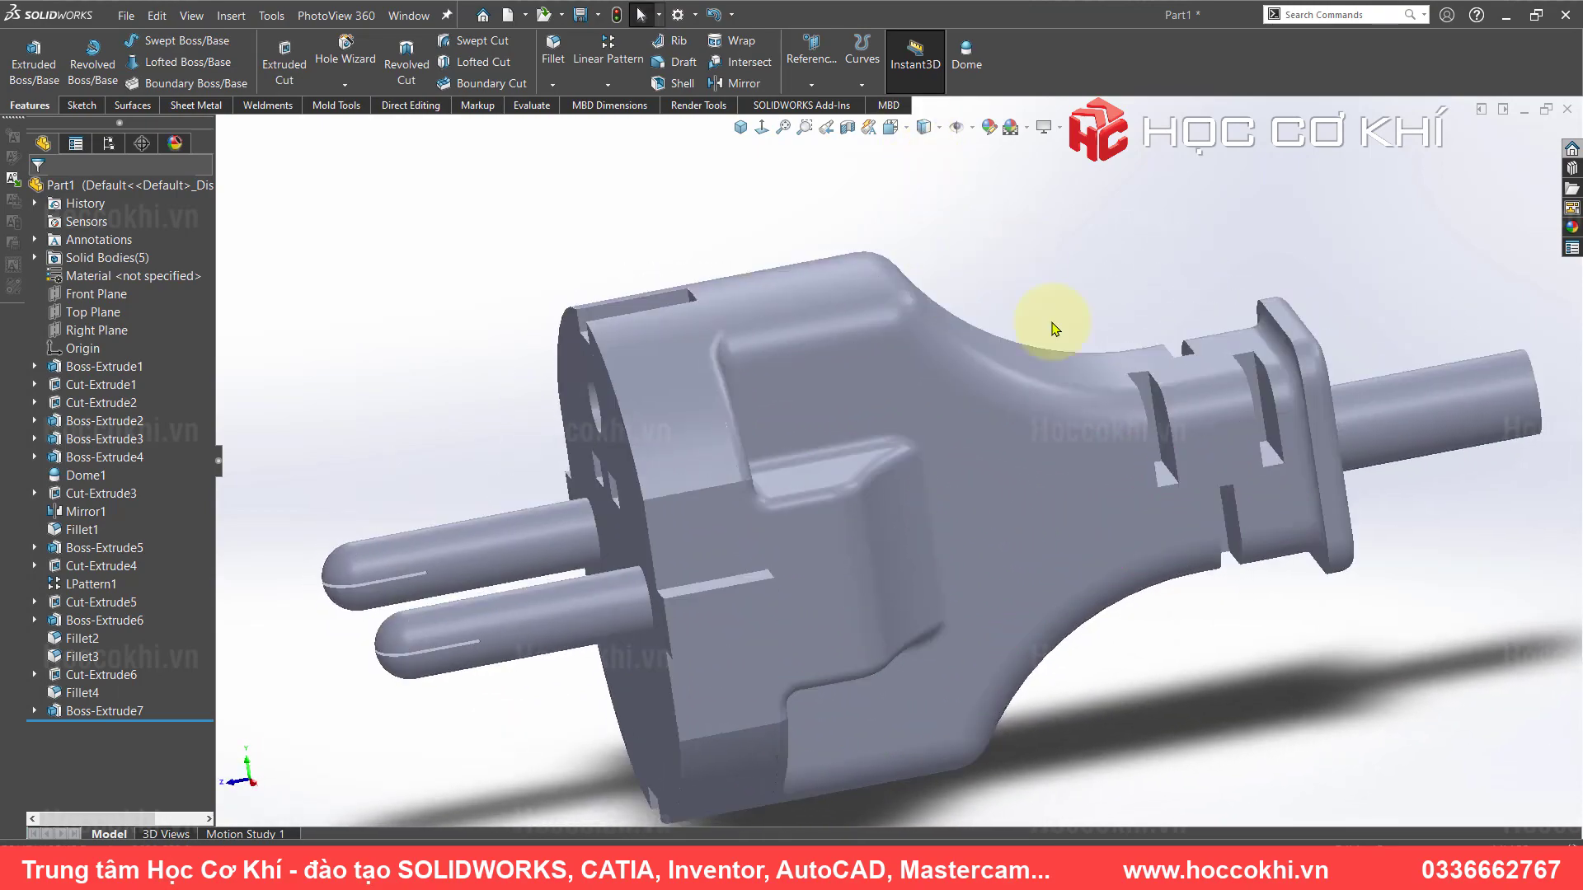
mouse_move(1056, 329)
middle_mouse_down()
mouse_move(1000, 459)
mouse_move(1218, 459)
mouse_move(1297, 478)
mouse_move(959, 433)
middle_mouse_up()
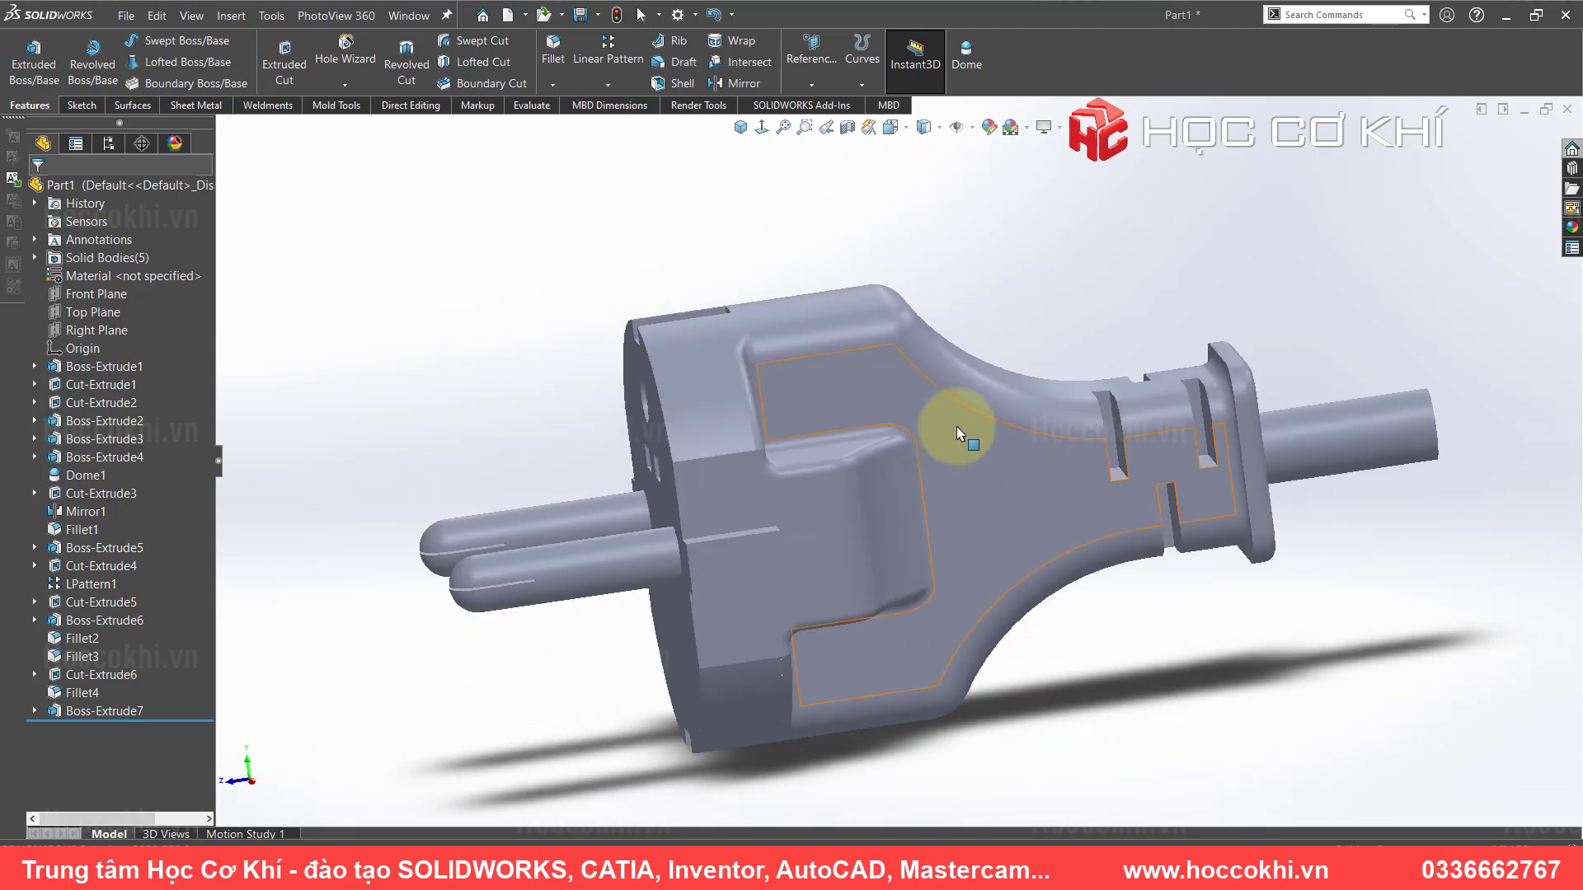
left_click(925, 150)
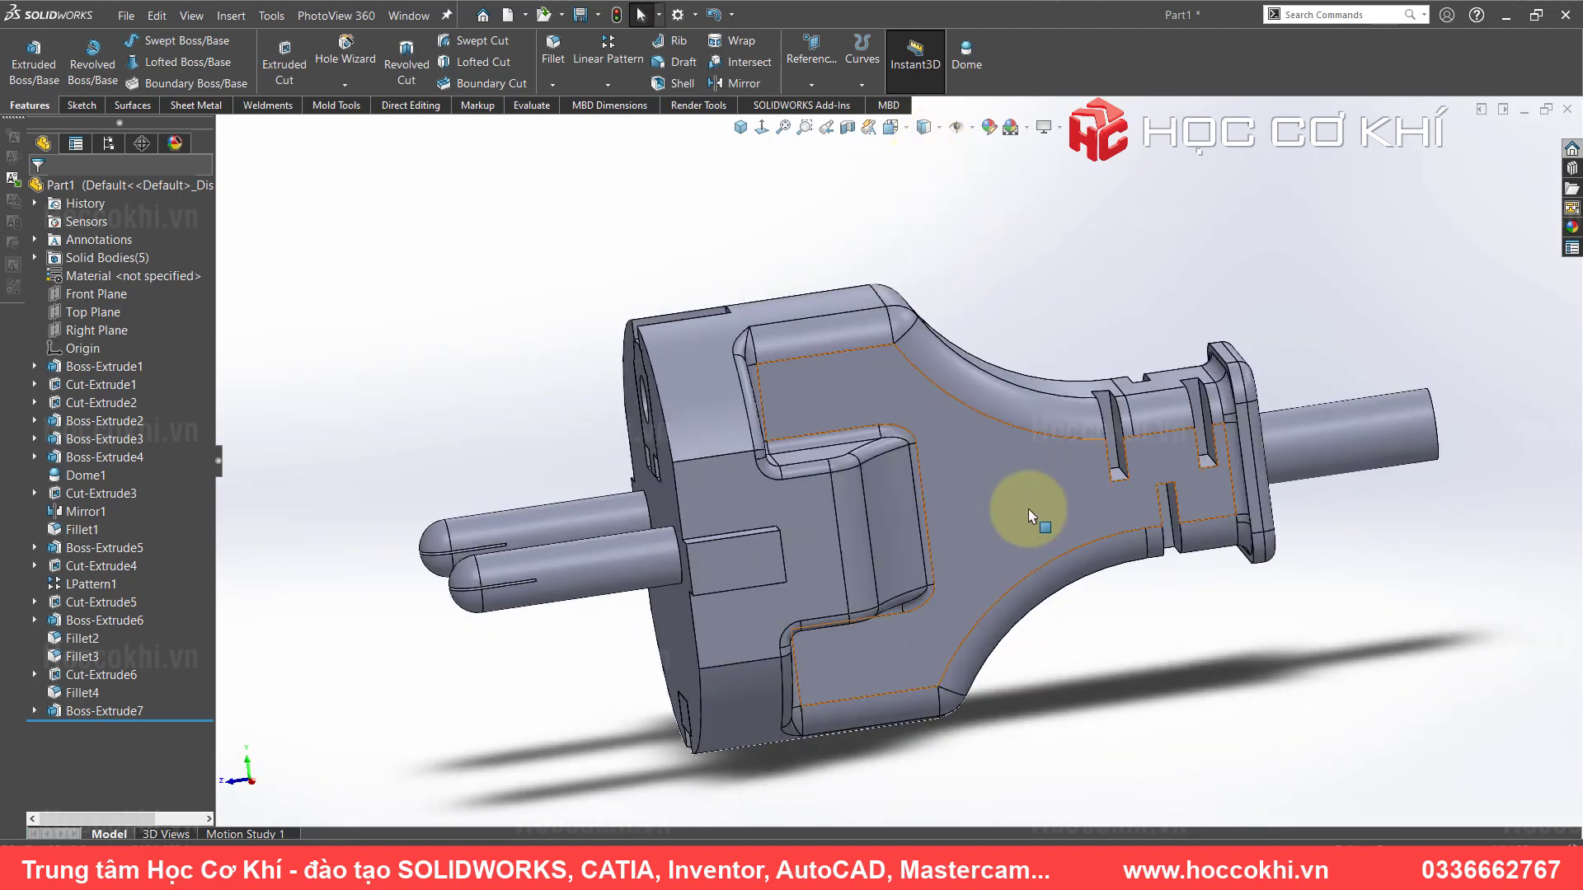
scroll(1024, 520, "down", 4)
left_click(920, 418)
- Start a sketch on the side face and view it Normal To
left_click(989, 340)
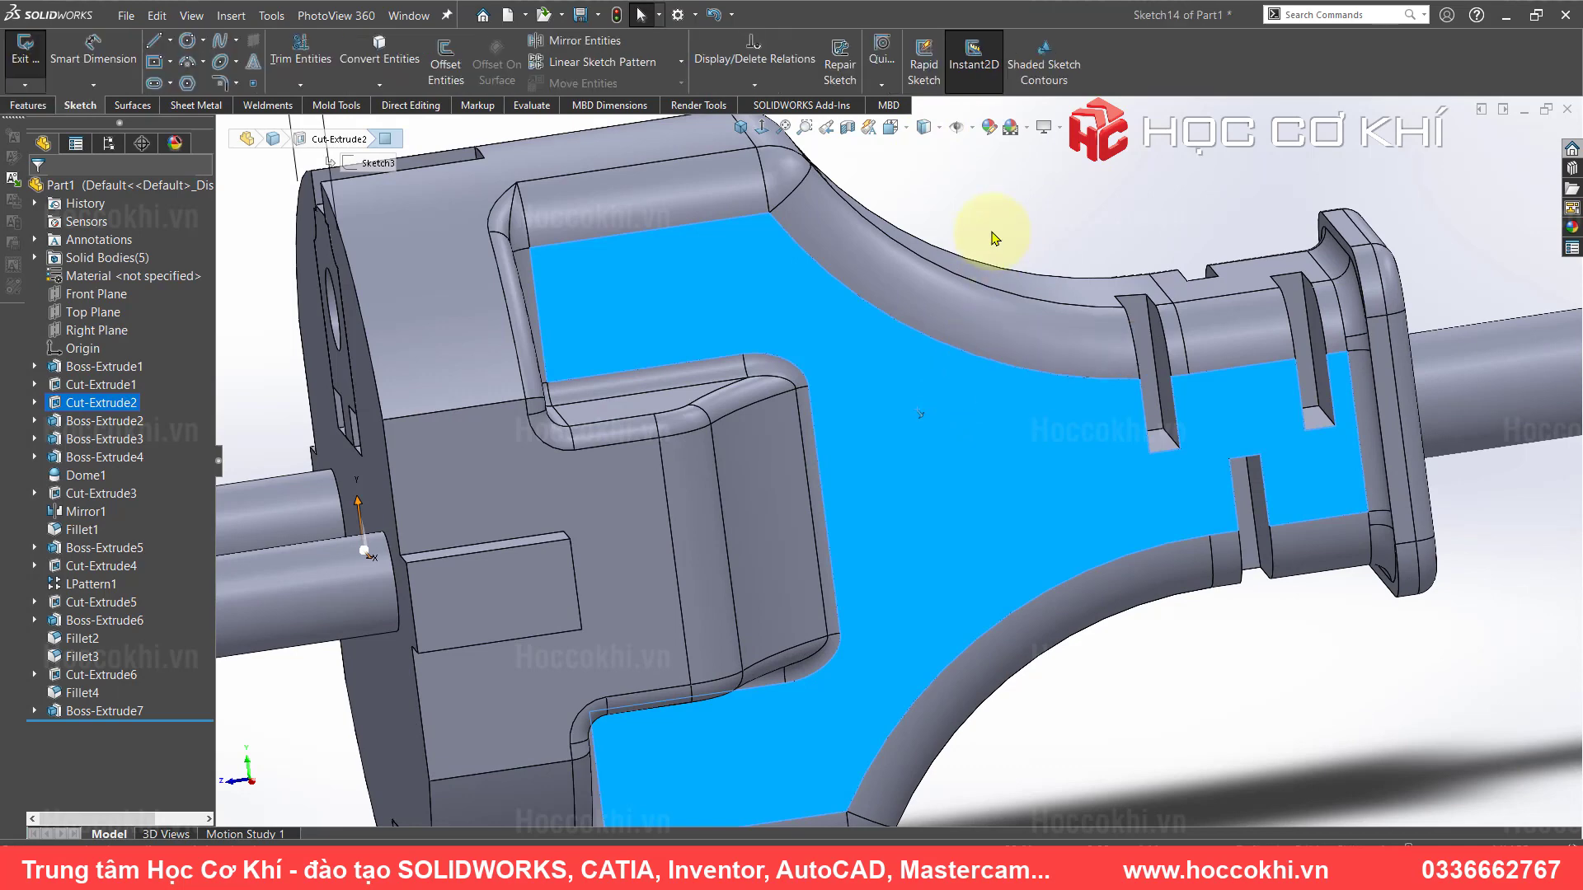
left_click(765, 132)
scroll(968, 409, "down", 3)
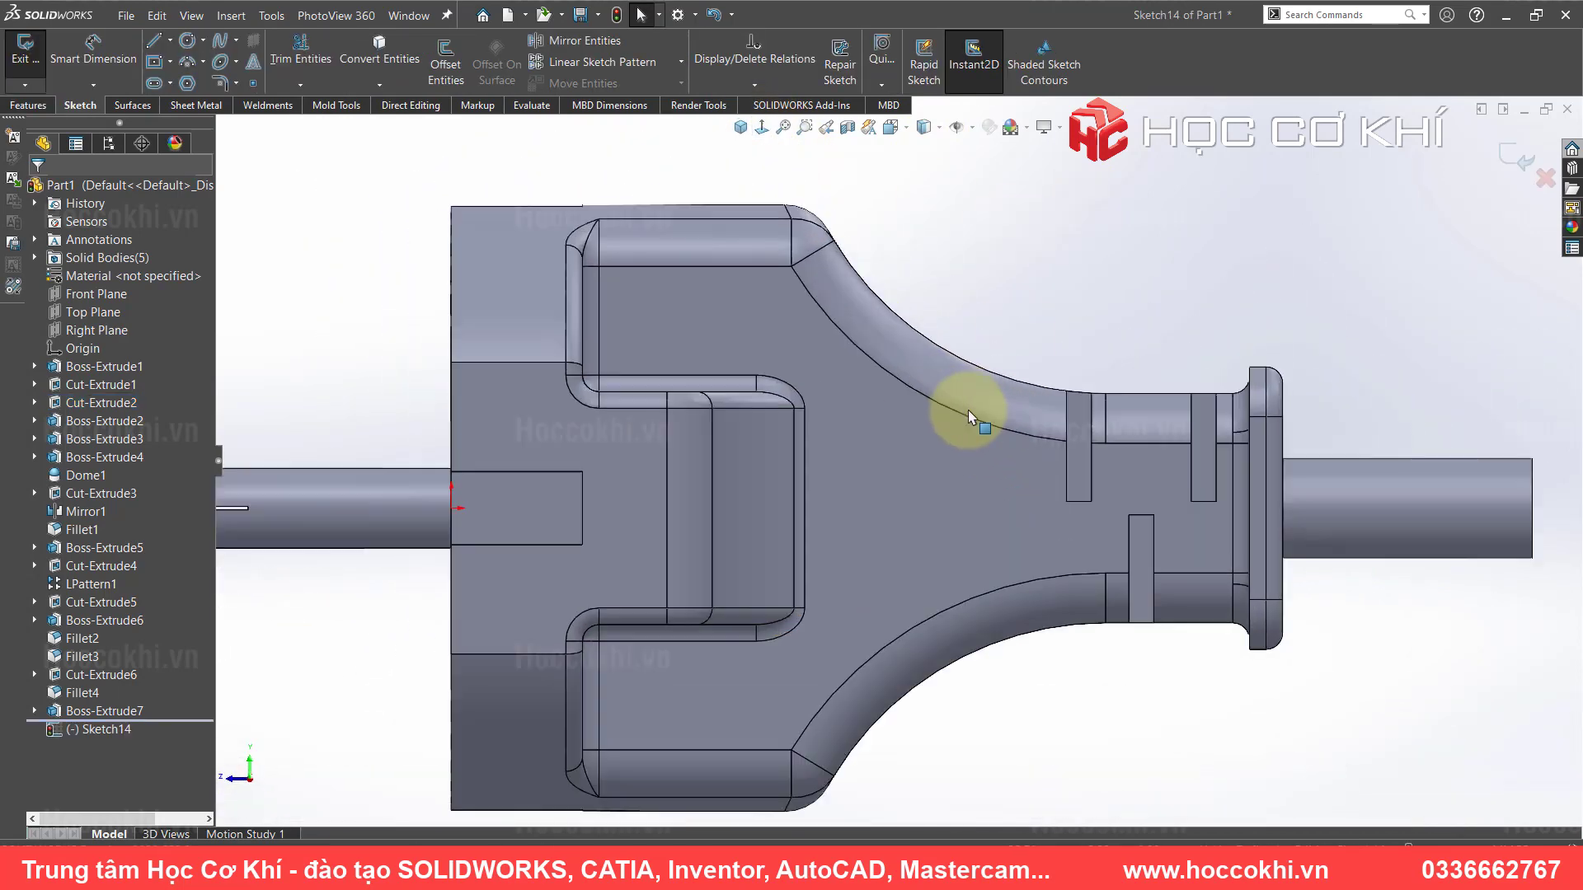
scroll(981, 543, "down", 2)
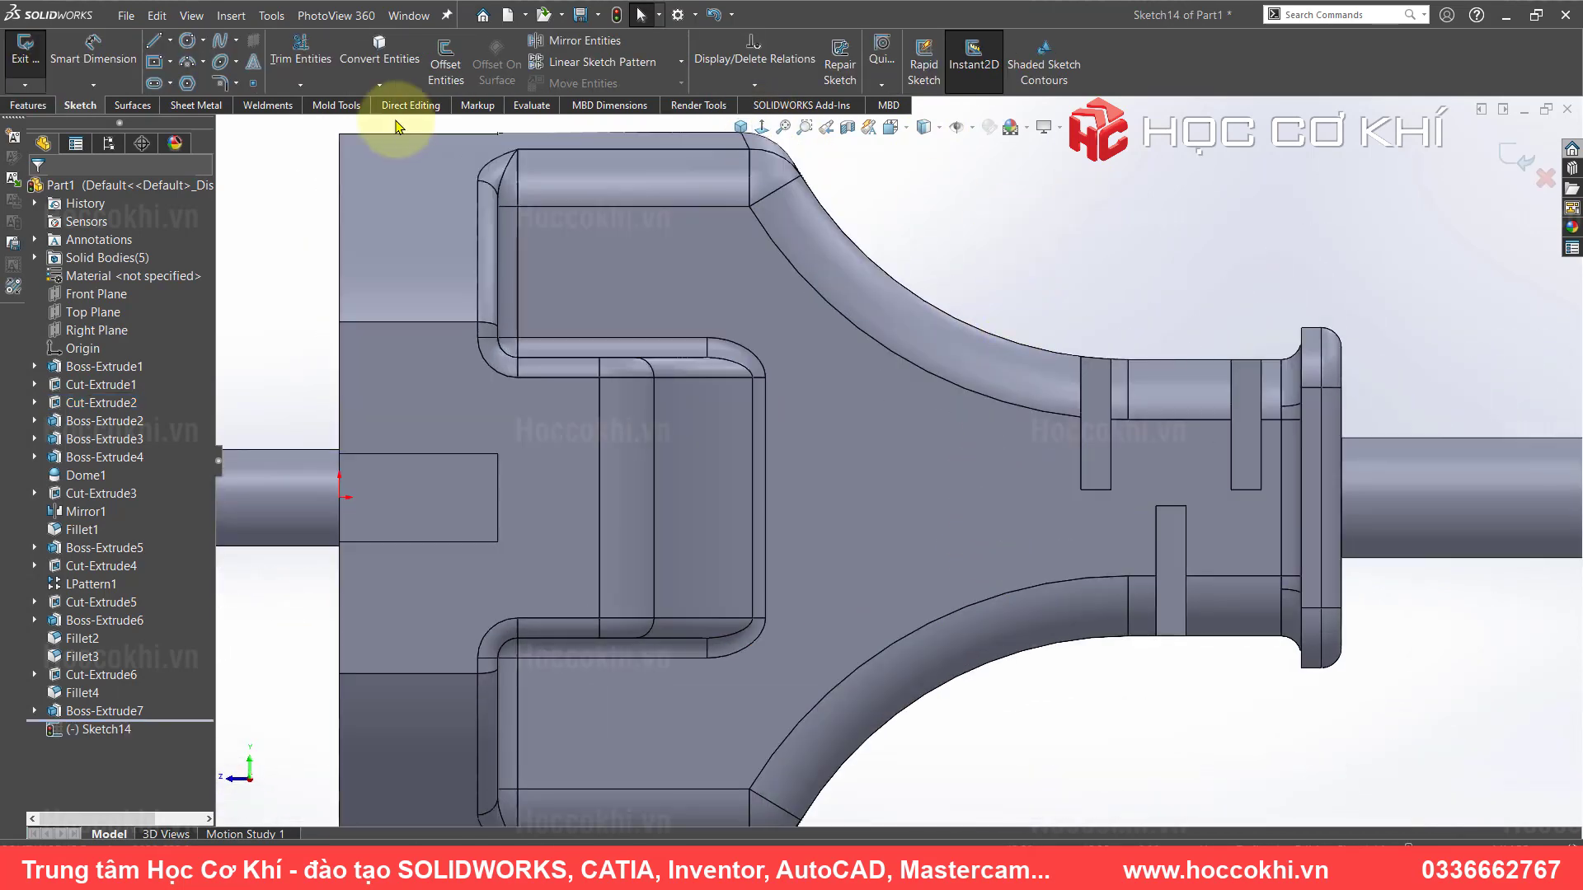
- Try the rectangle and slot tools, then begin a centerline at the edge midpoint
left_click(155, 64)
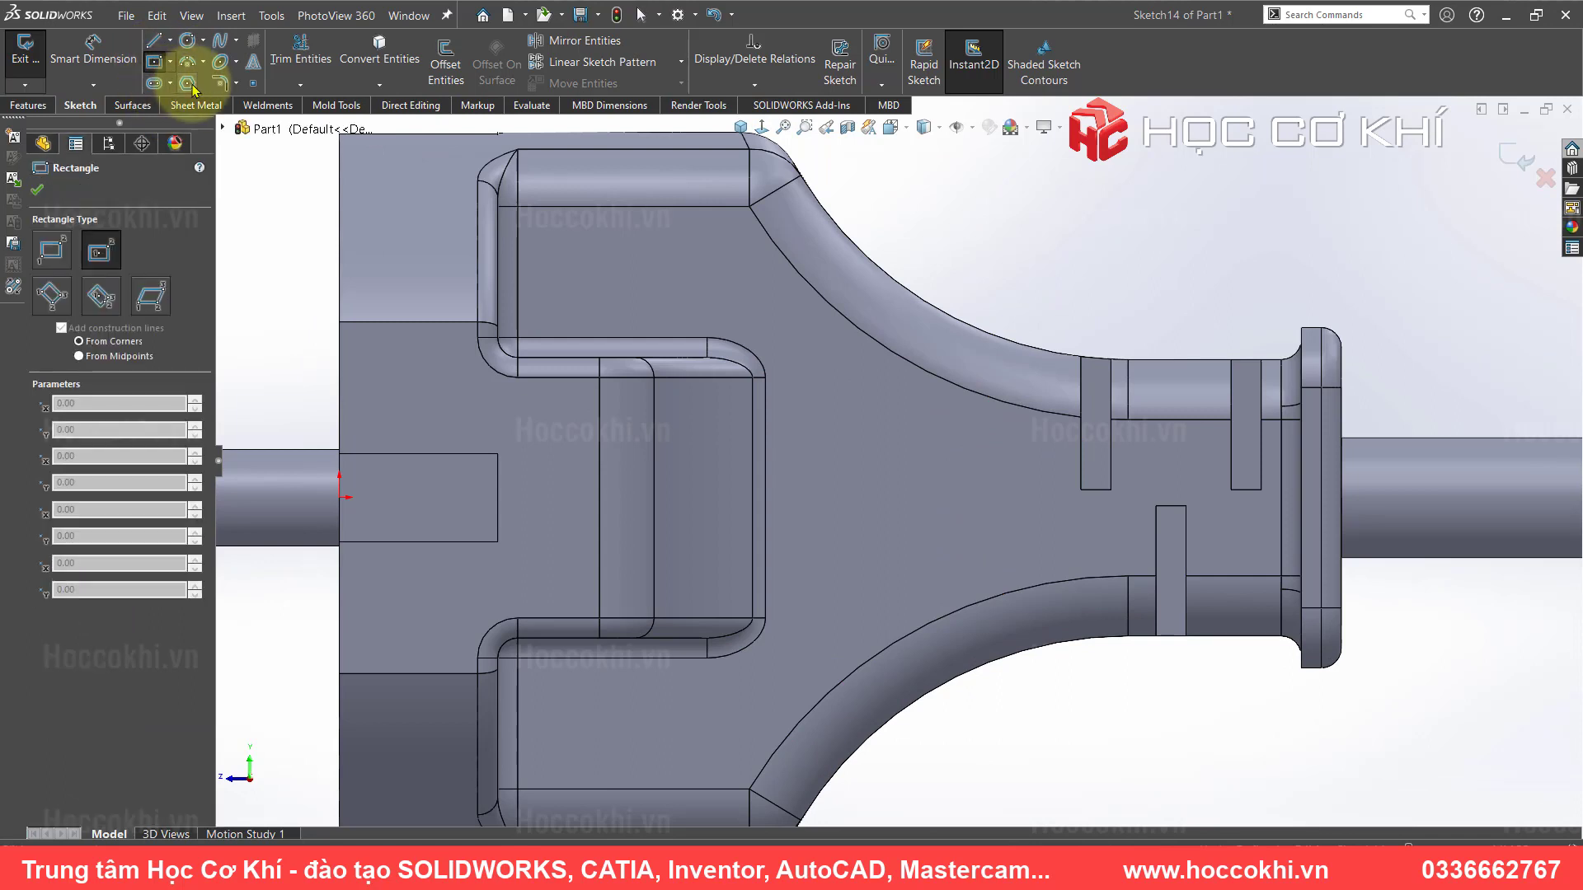
left_click(155, 83)
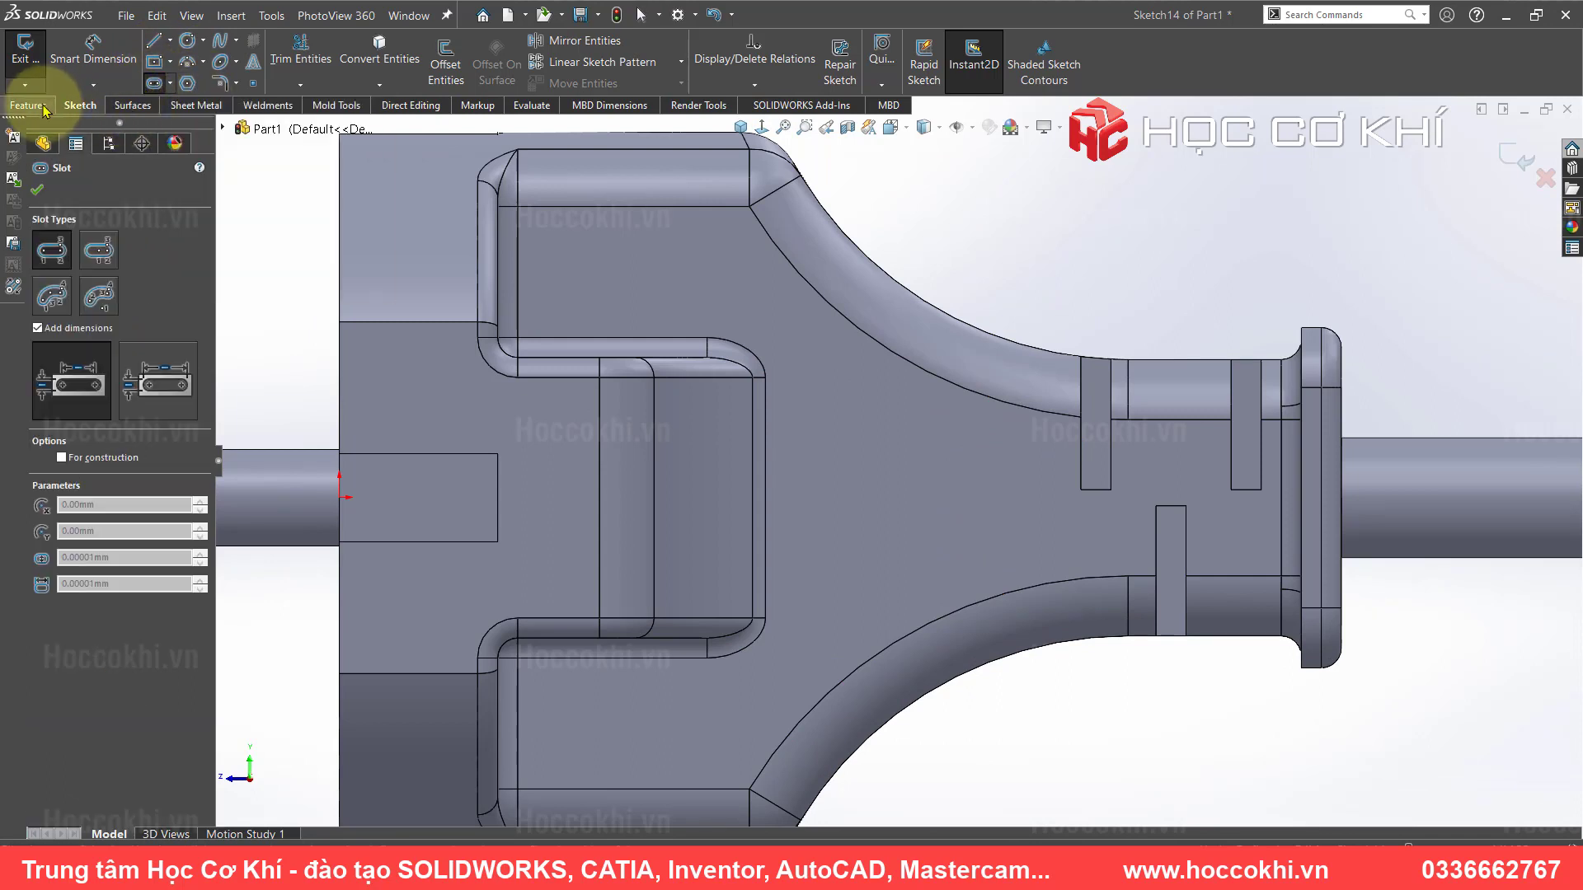
left_click(170, 39)
left_click(160, 78)
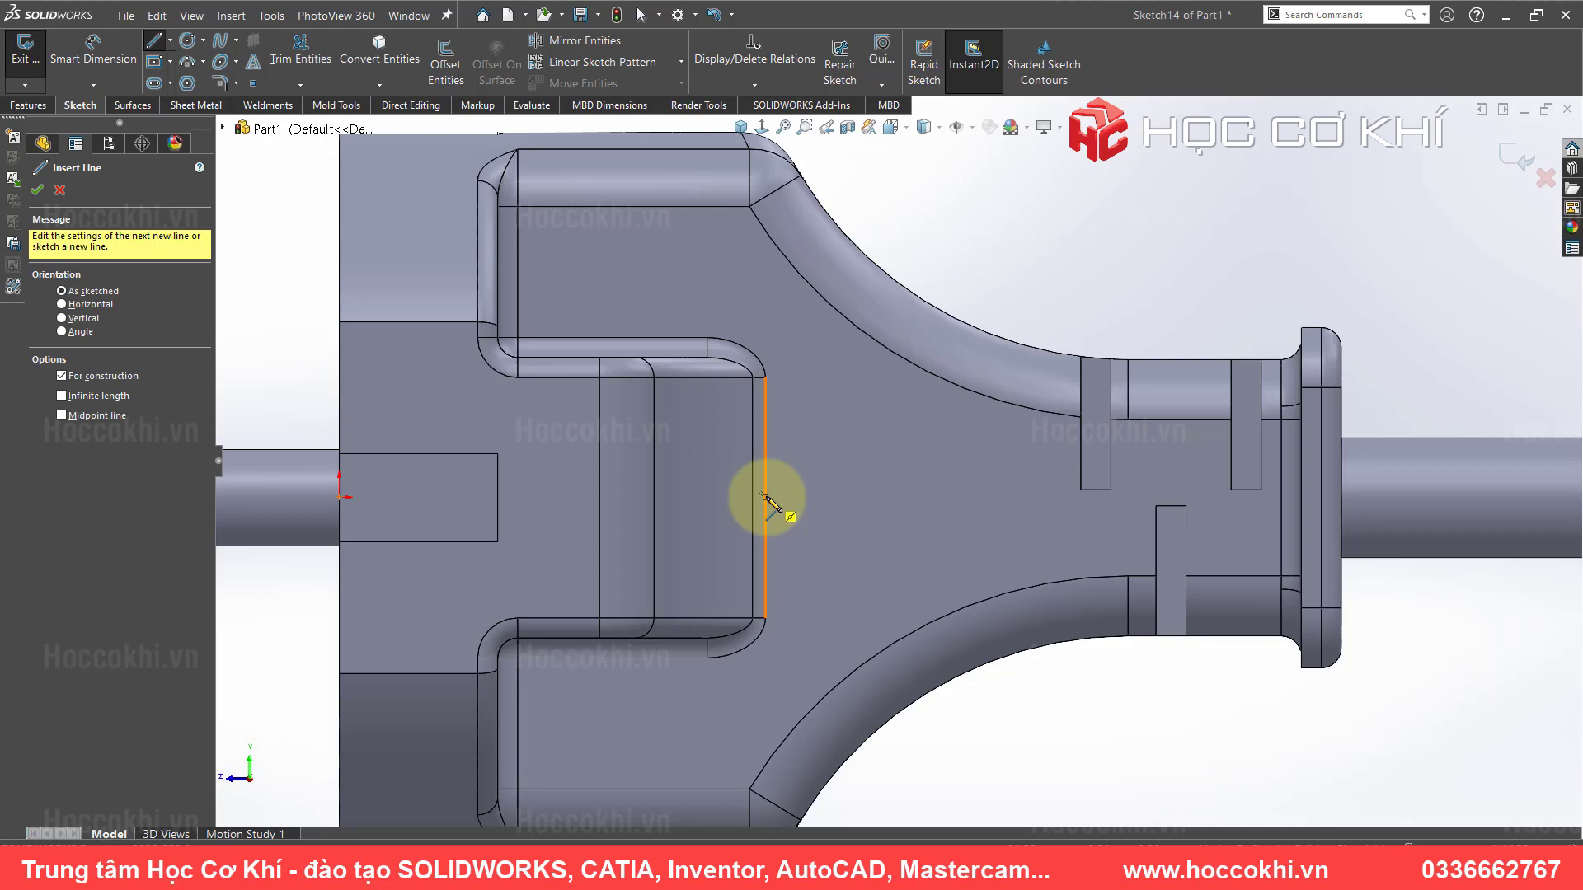
left_click(765, 497)
- Draw four vertical centre-point straight slots of lengths 14.15, 12.09, 7.98 and 6.66 mm
left_click(149, 82)
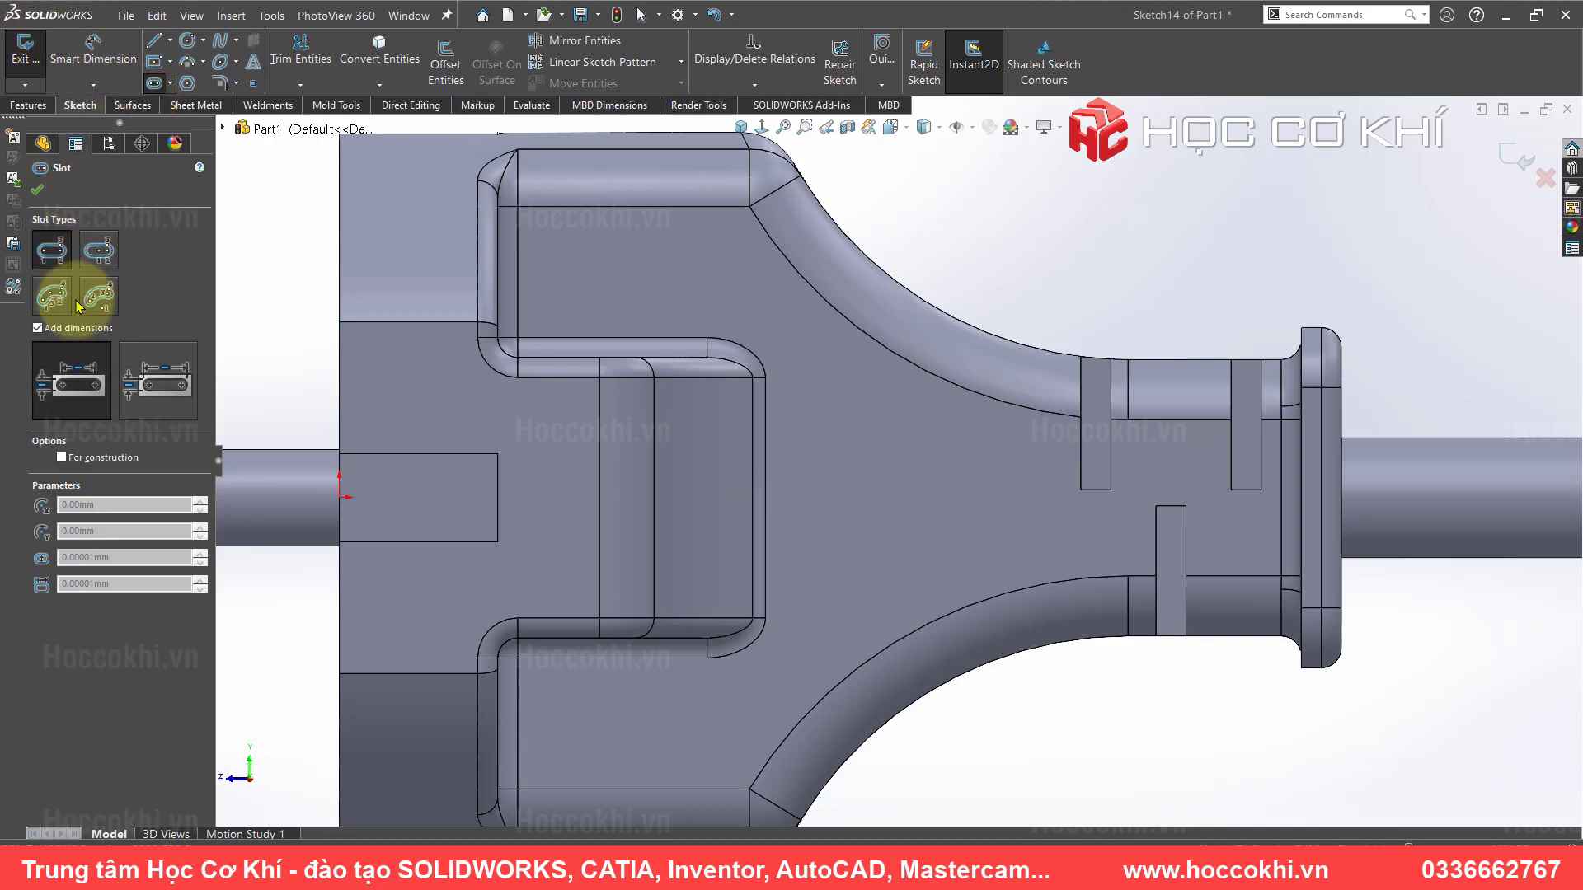
left_click(93, 260)
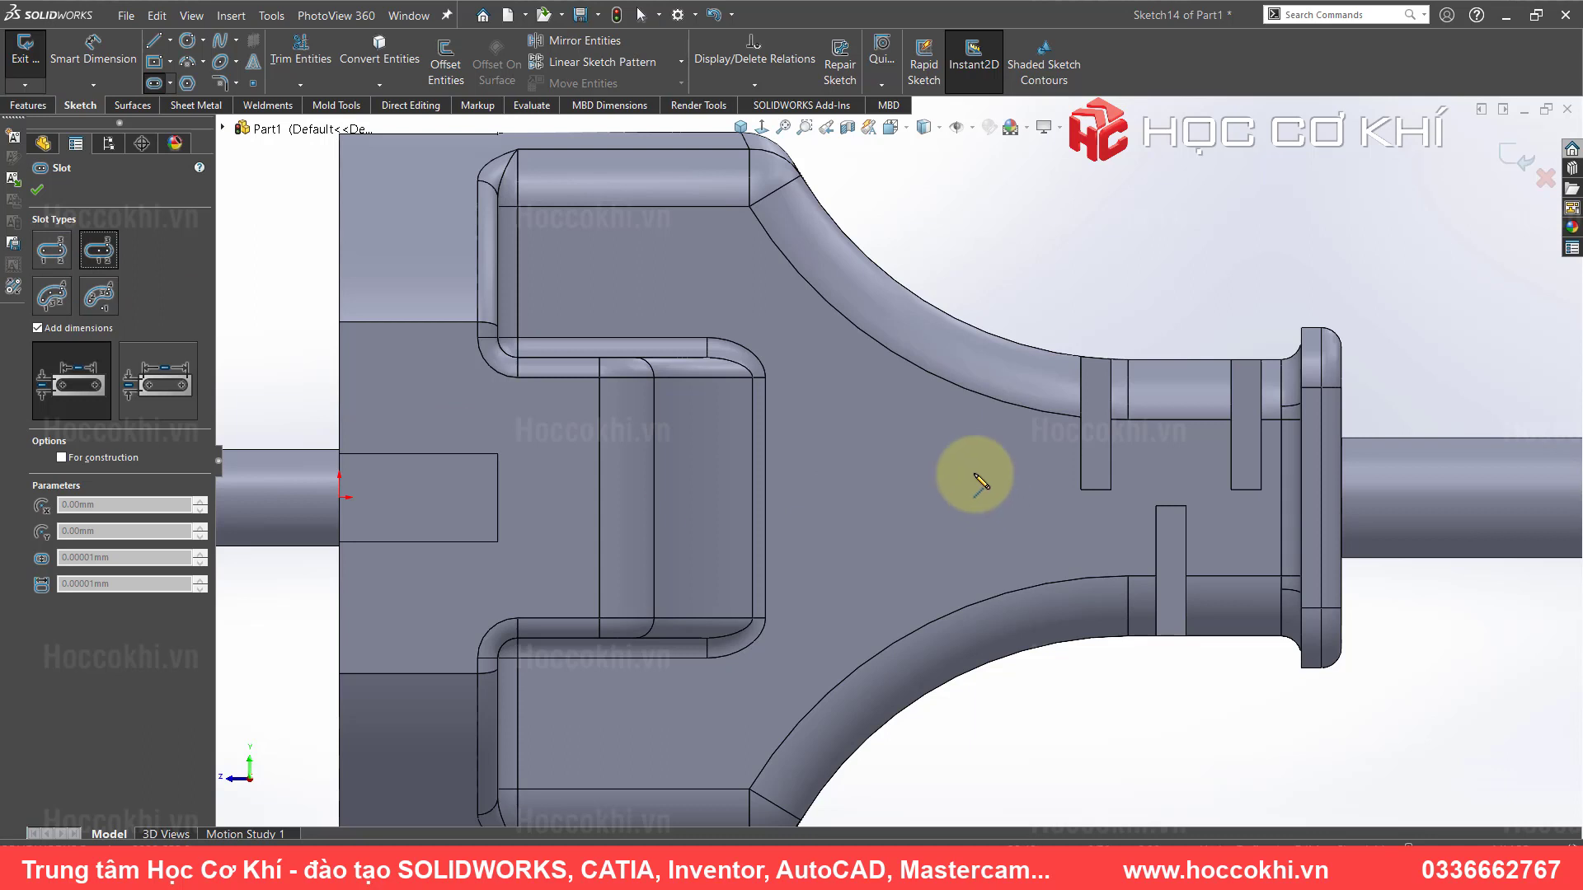
left_click(808, 497)
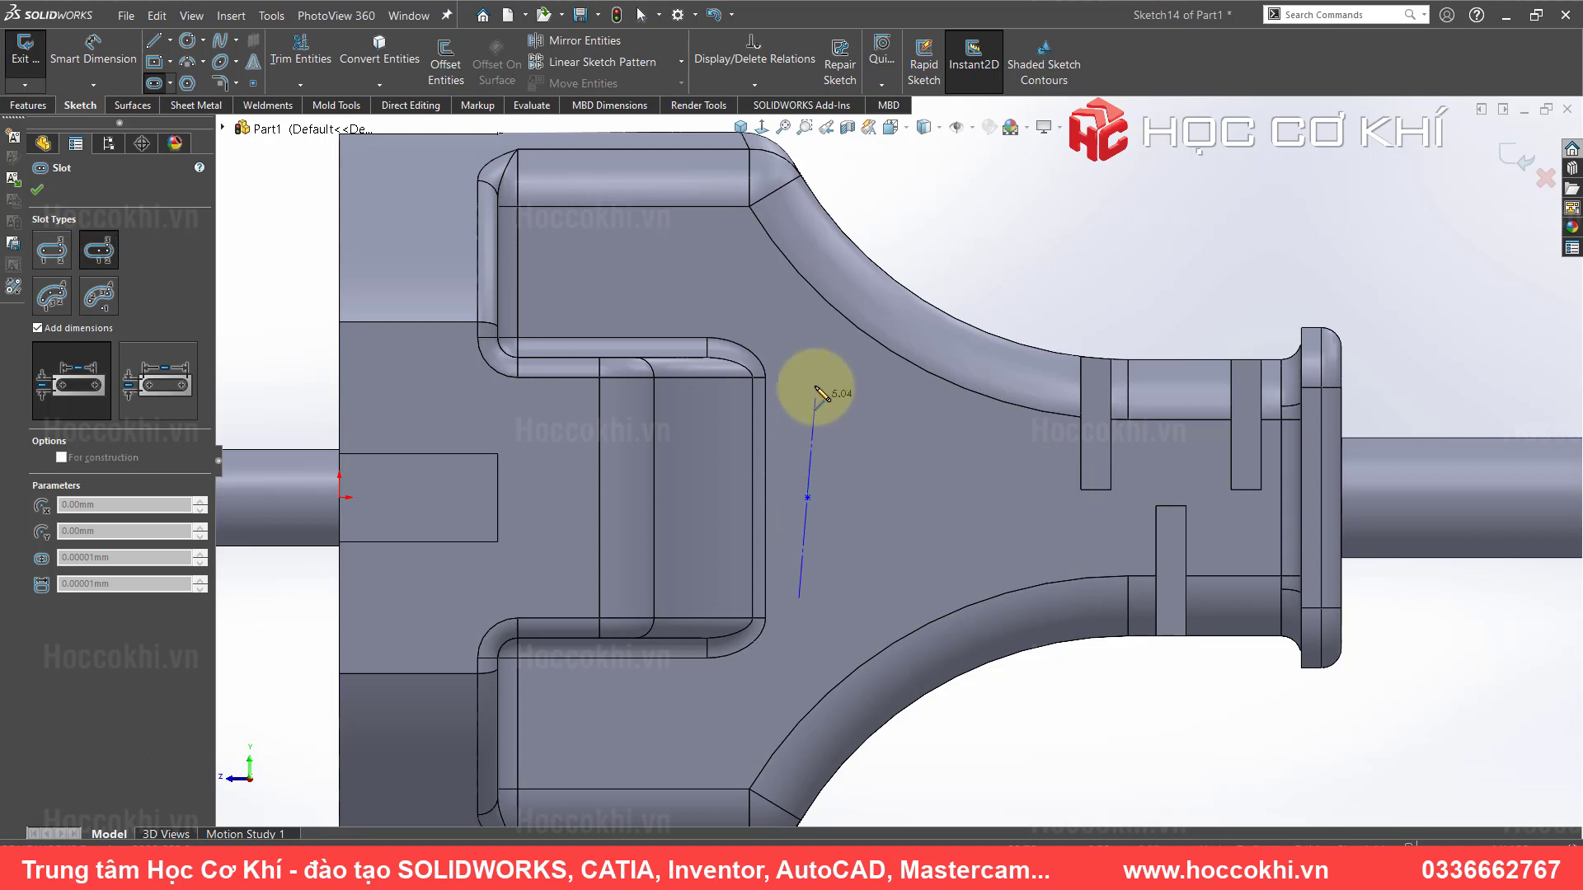
left_click(807, 356)
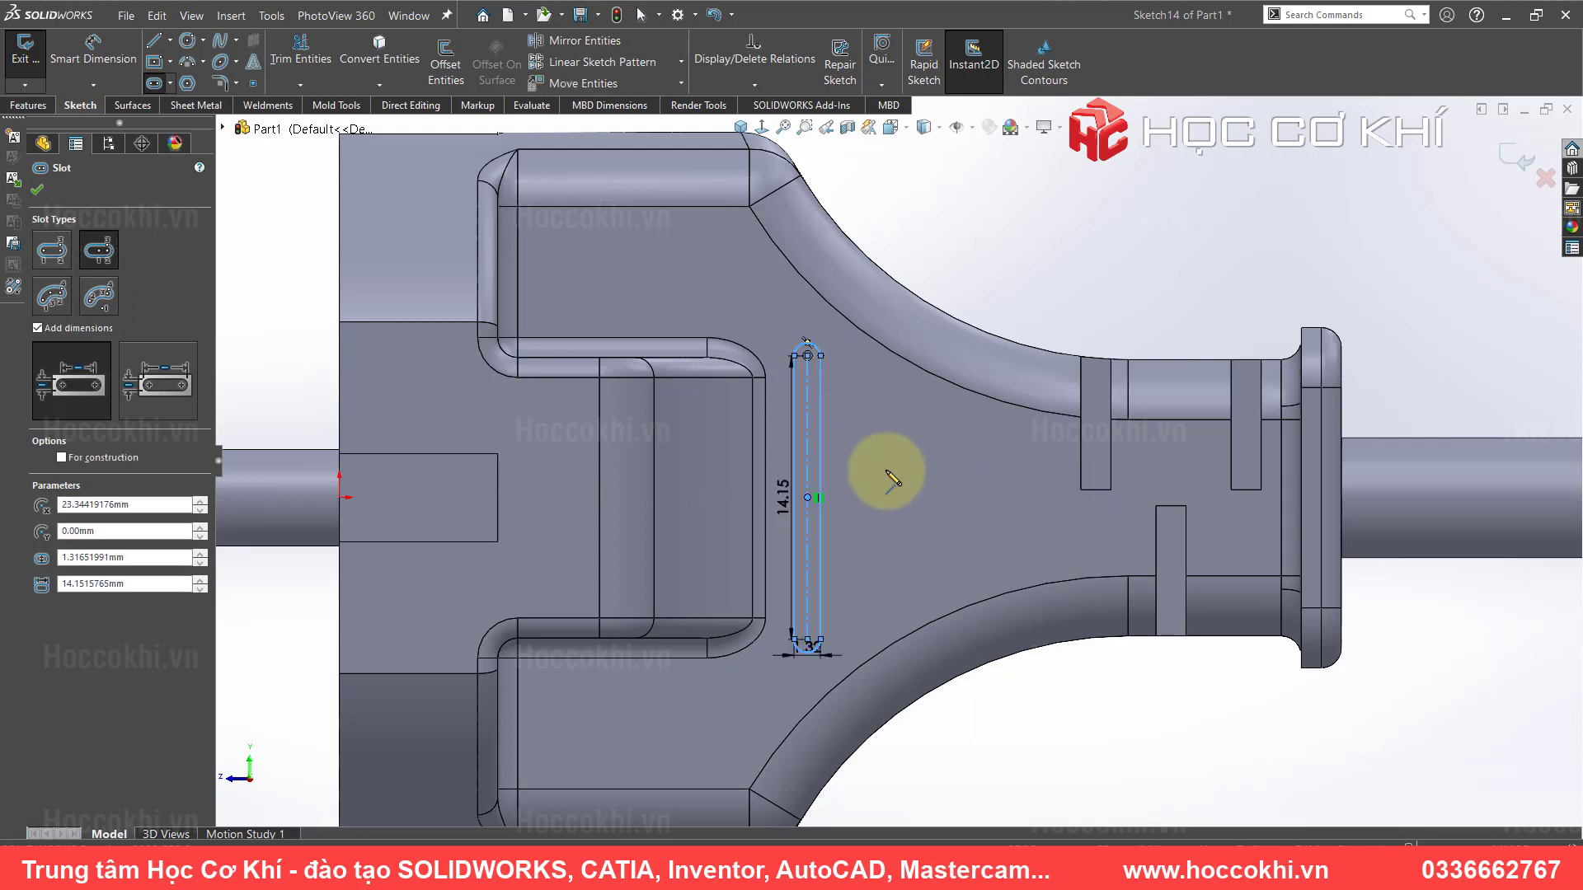
left_click(881, 376)
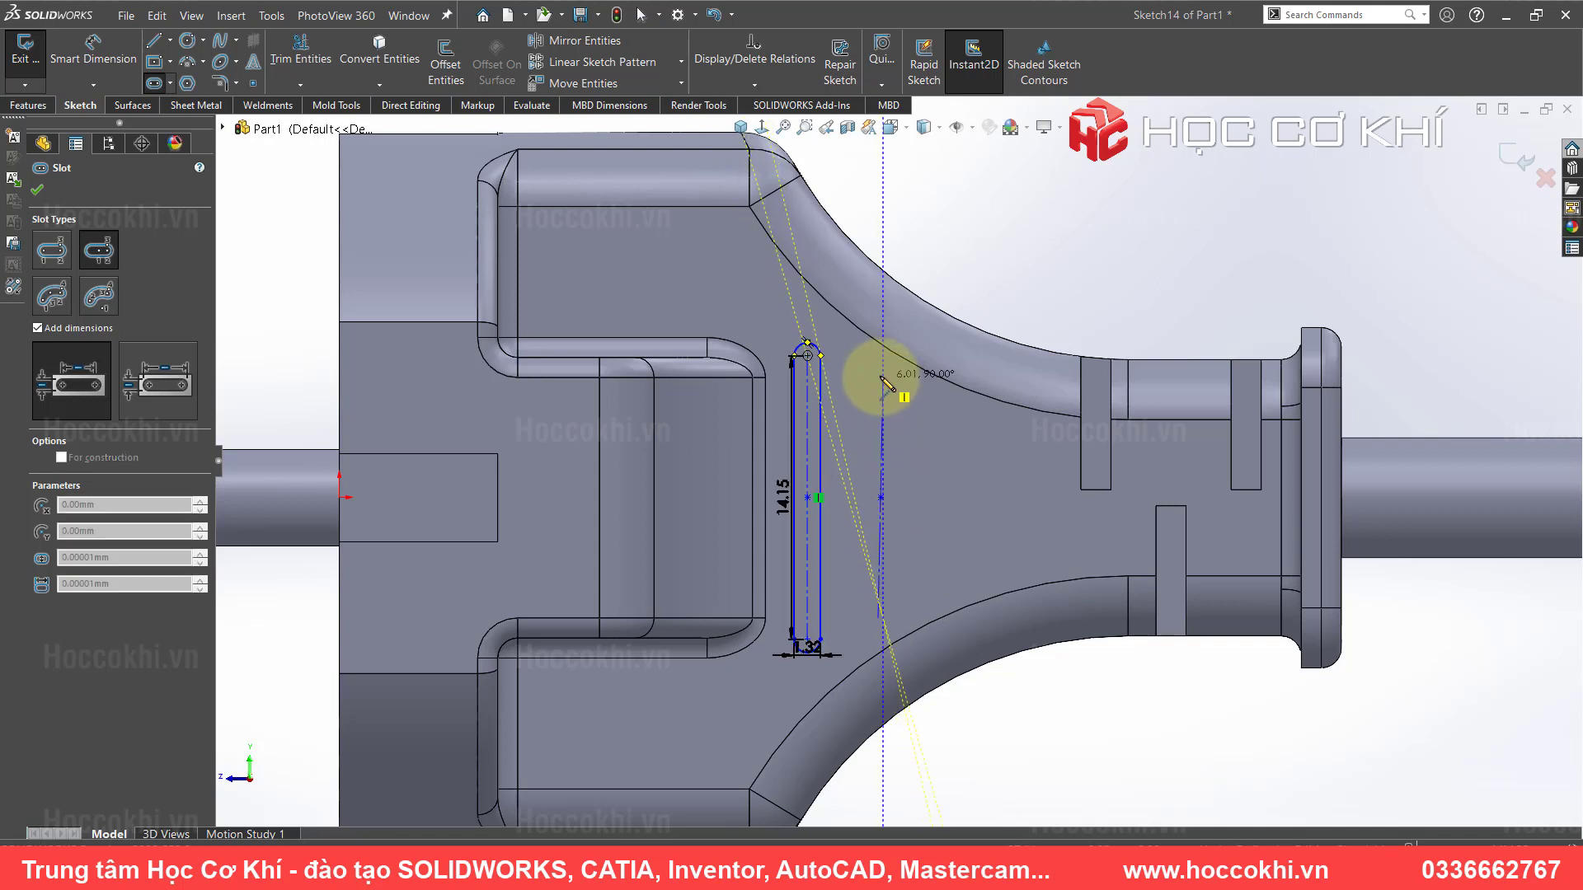
left_click(897, 402)
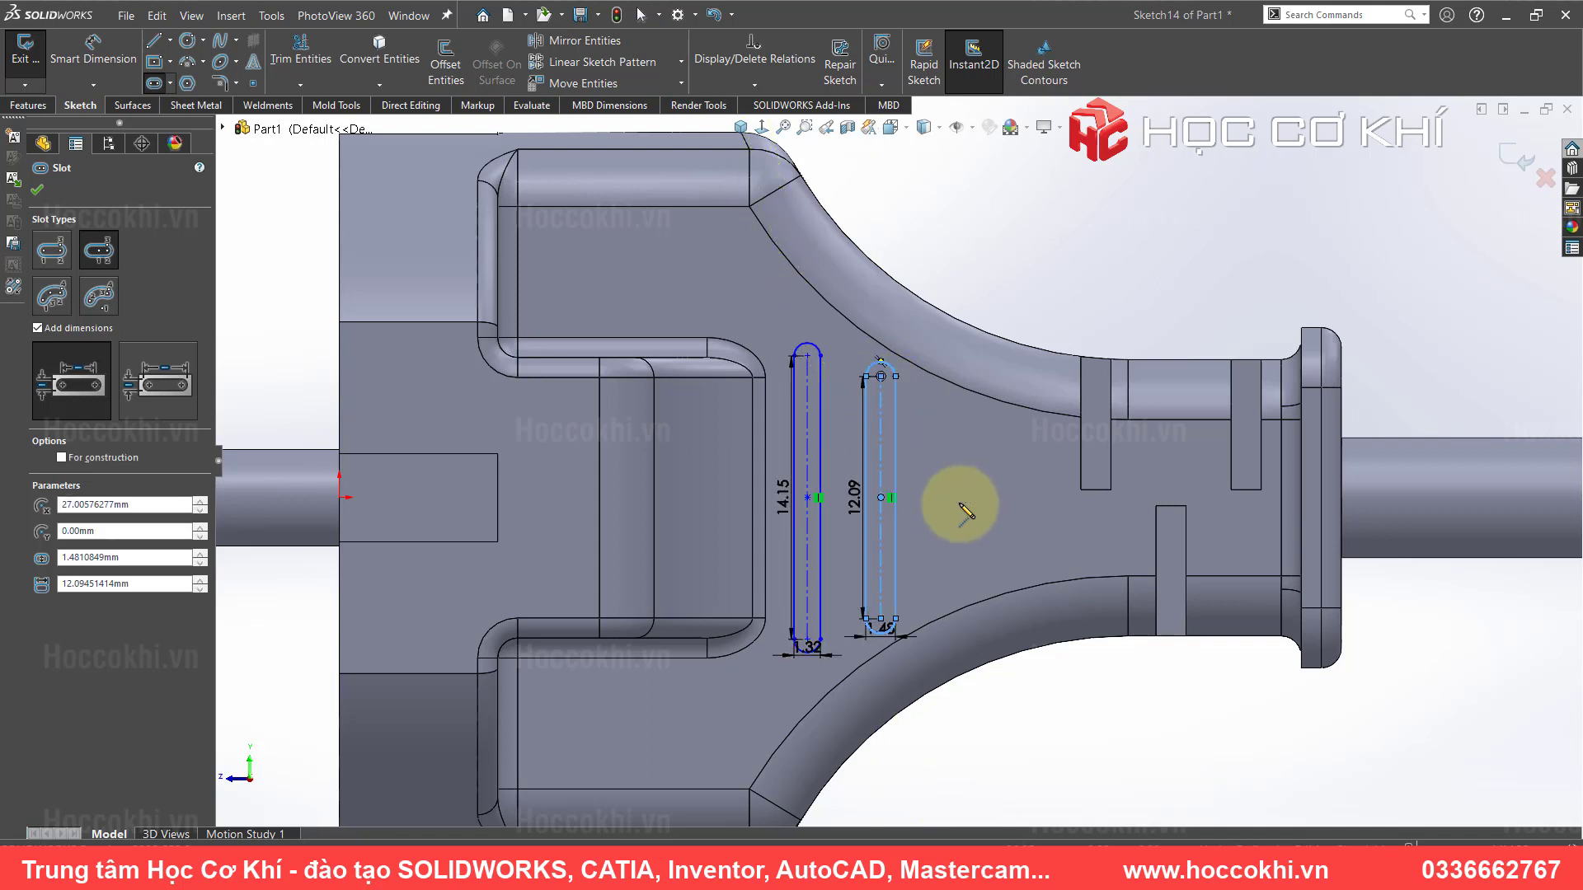
left_click(959, 503)
left_click(959, 423)
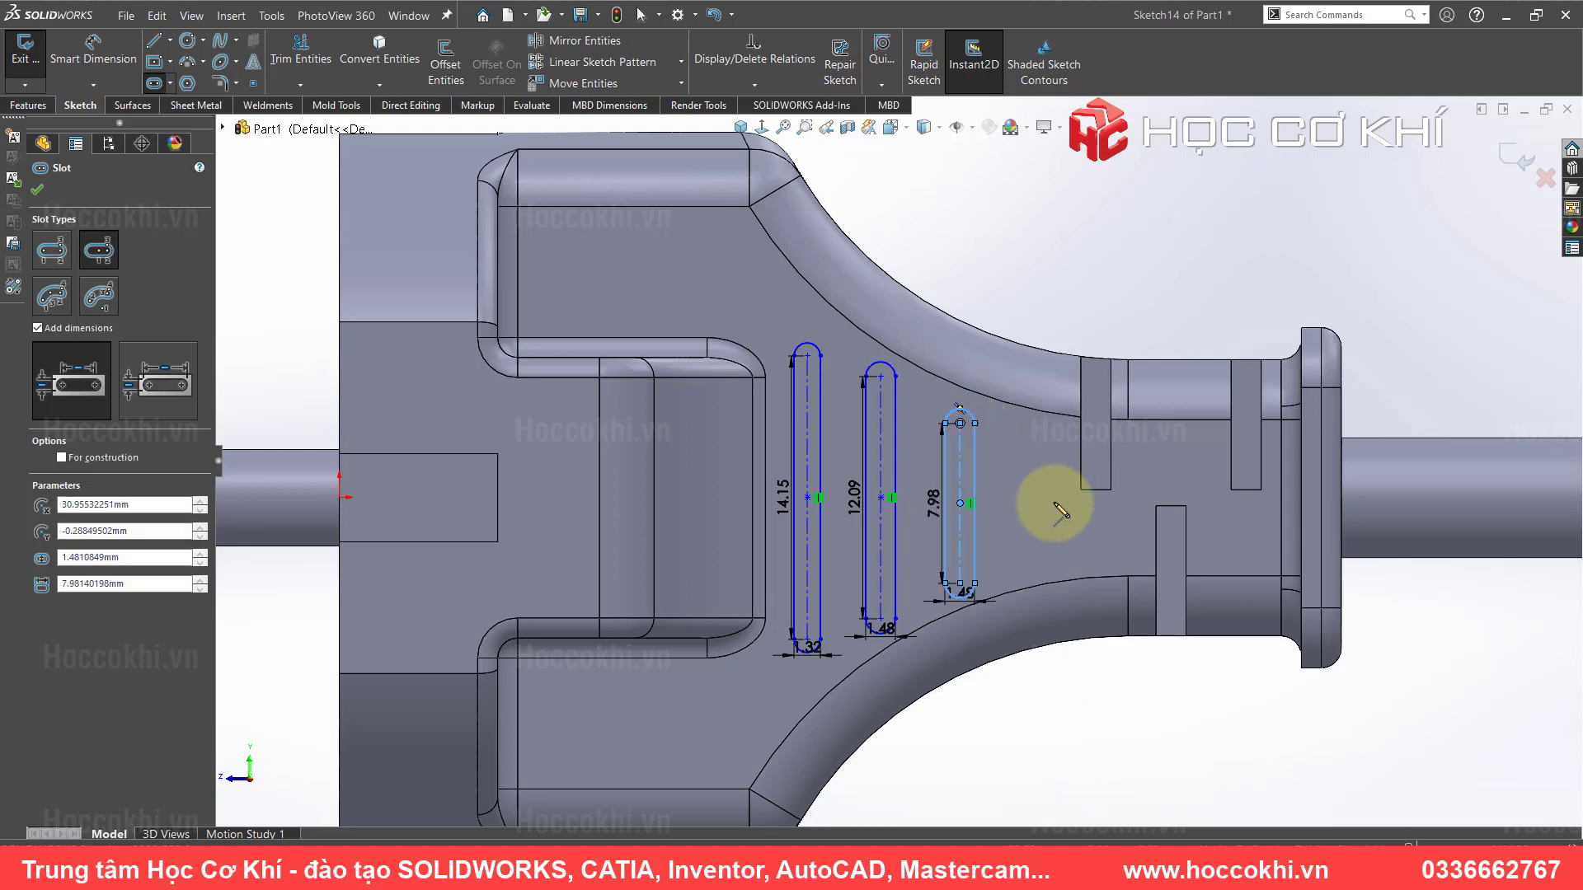
left_click(1036, 500)
left_click(1033, 498)
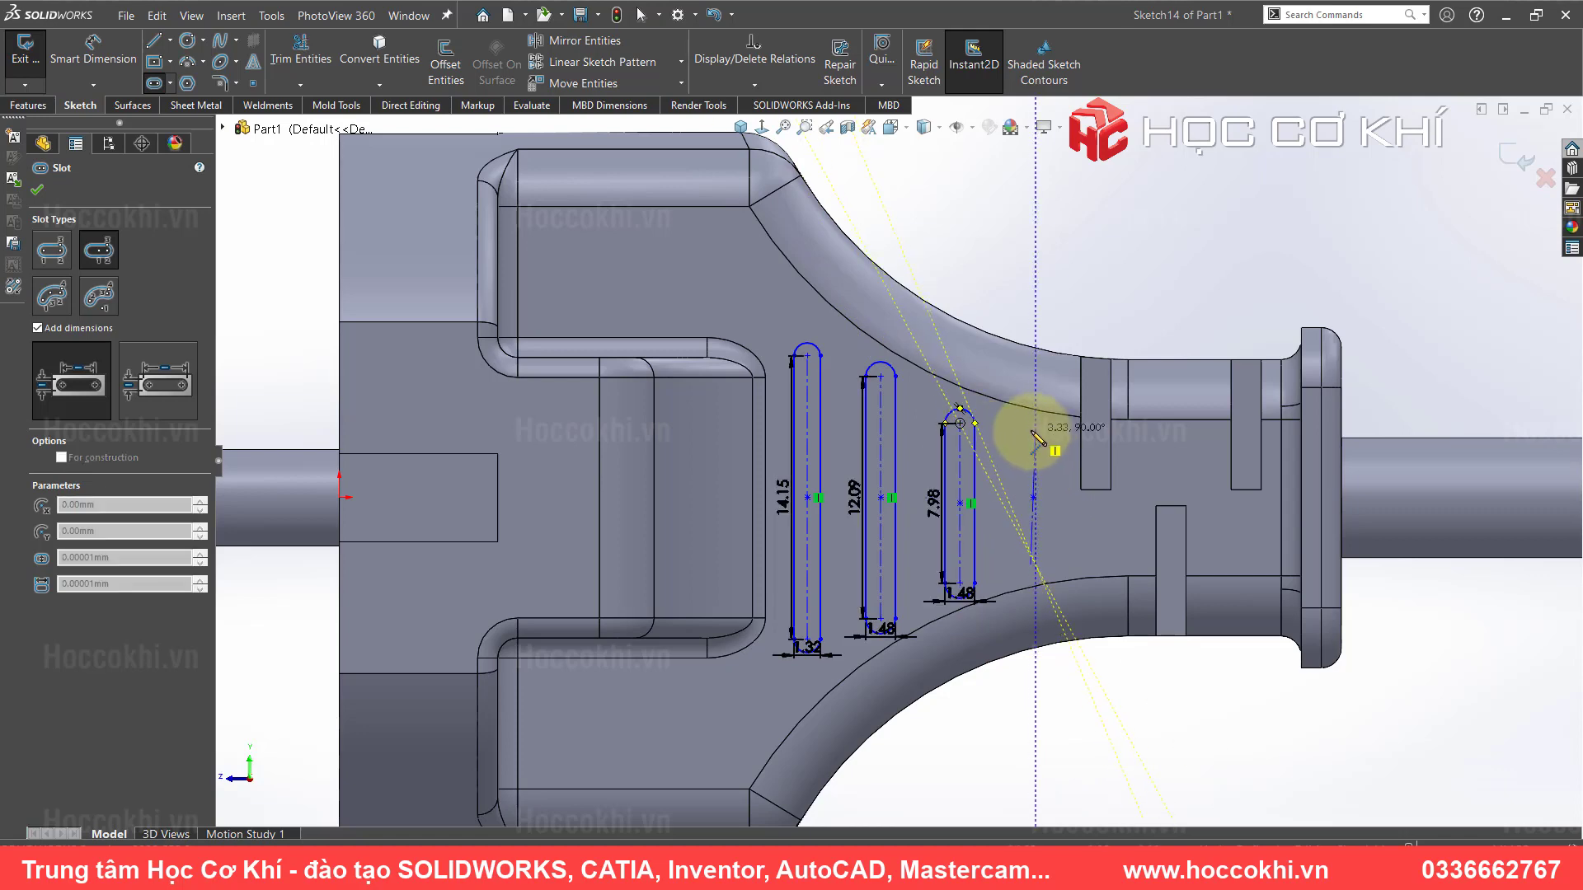
left_click(1033, 430)
key("Escape")
- Delete the extra 1.07 slot width dimension
scroll(990, 482, "down", 3)
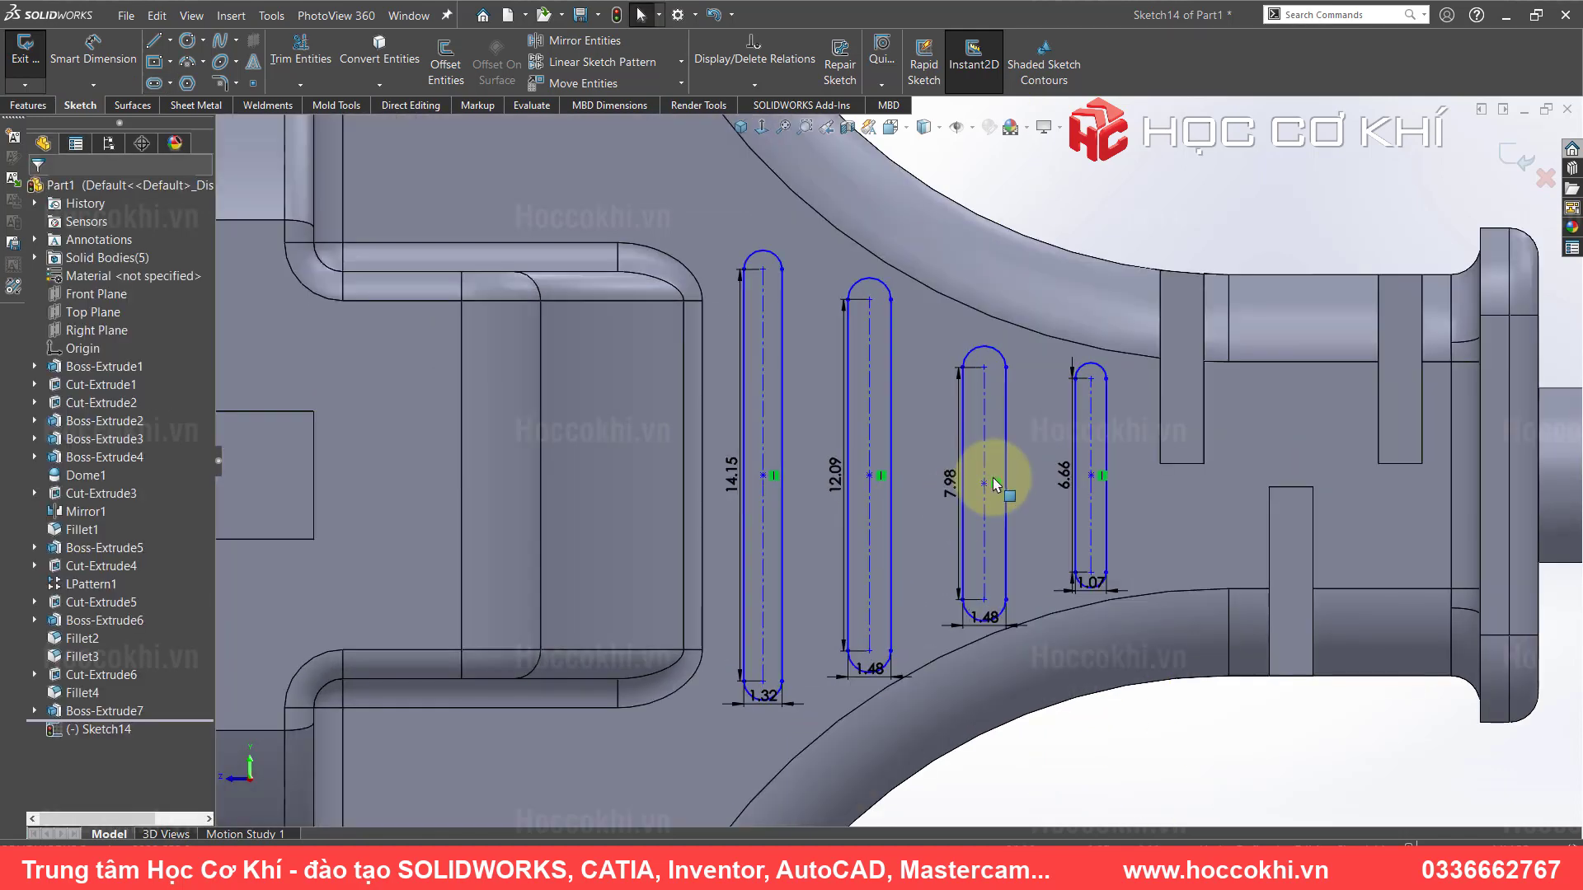
scroll(973, 487, "down", 2)
scroll(971, 504, "up", 1)
scroll(1063, 669, "down", 2)
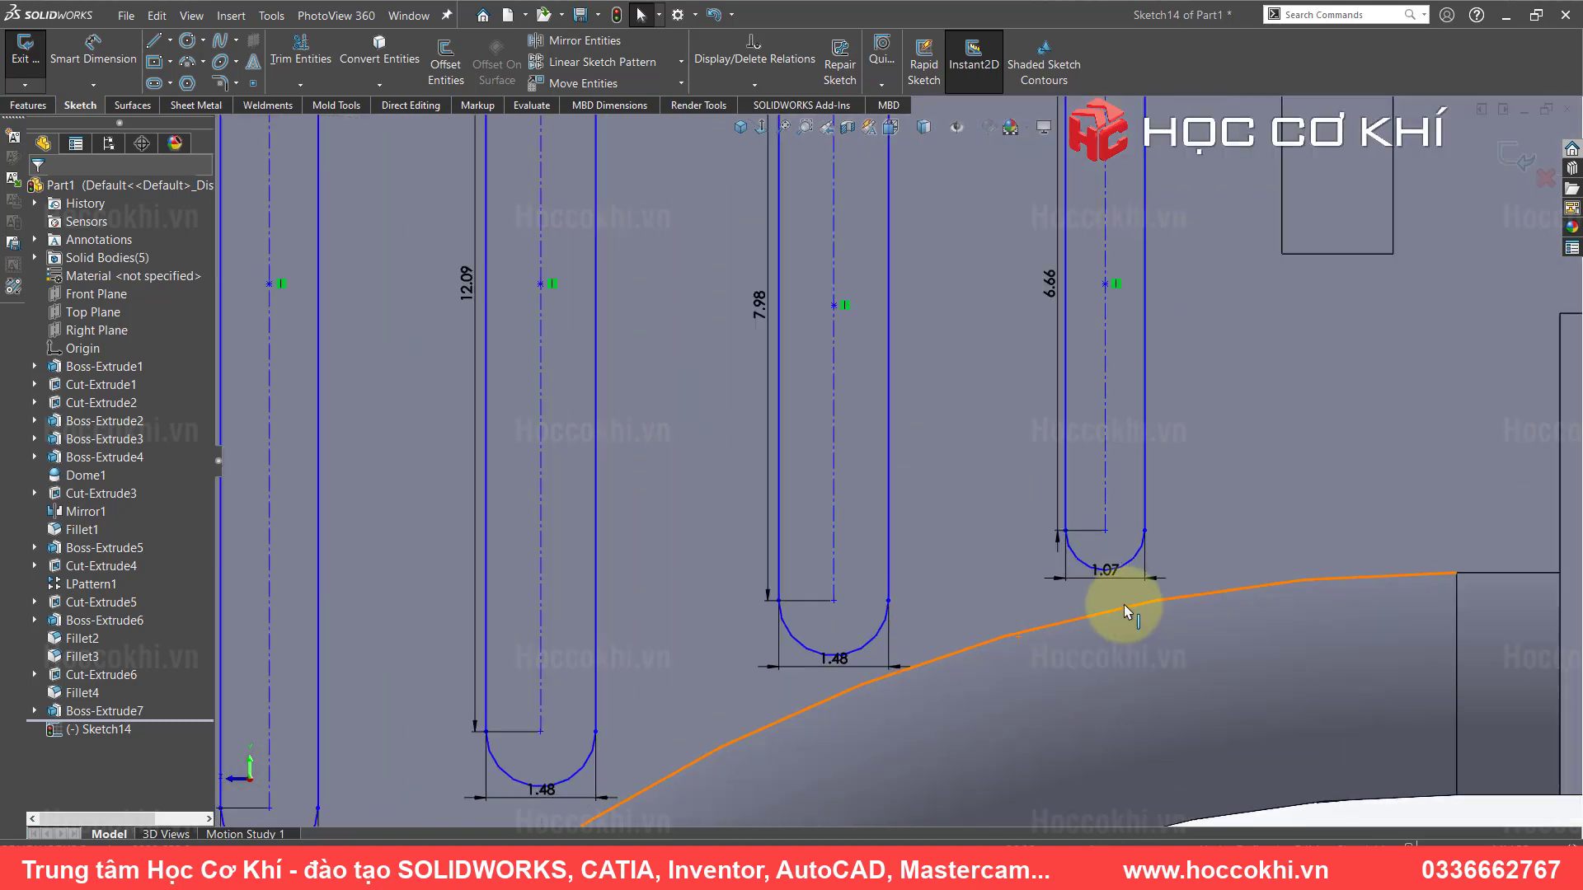
left_click_drag(1106, 575, 1106, 636)
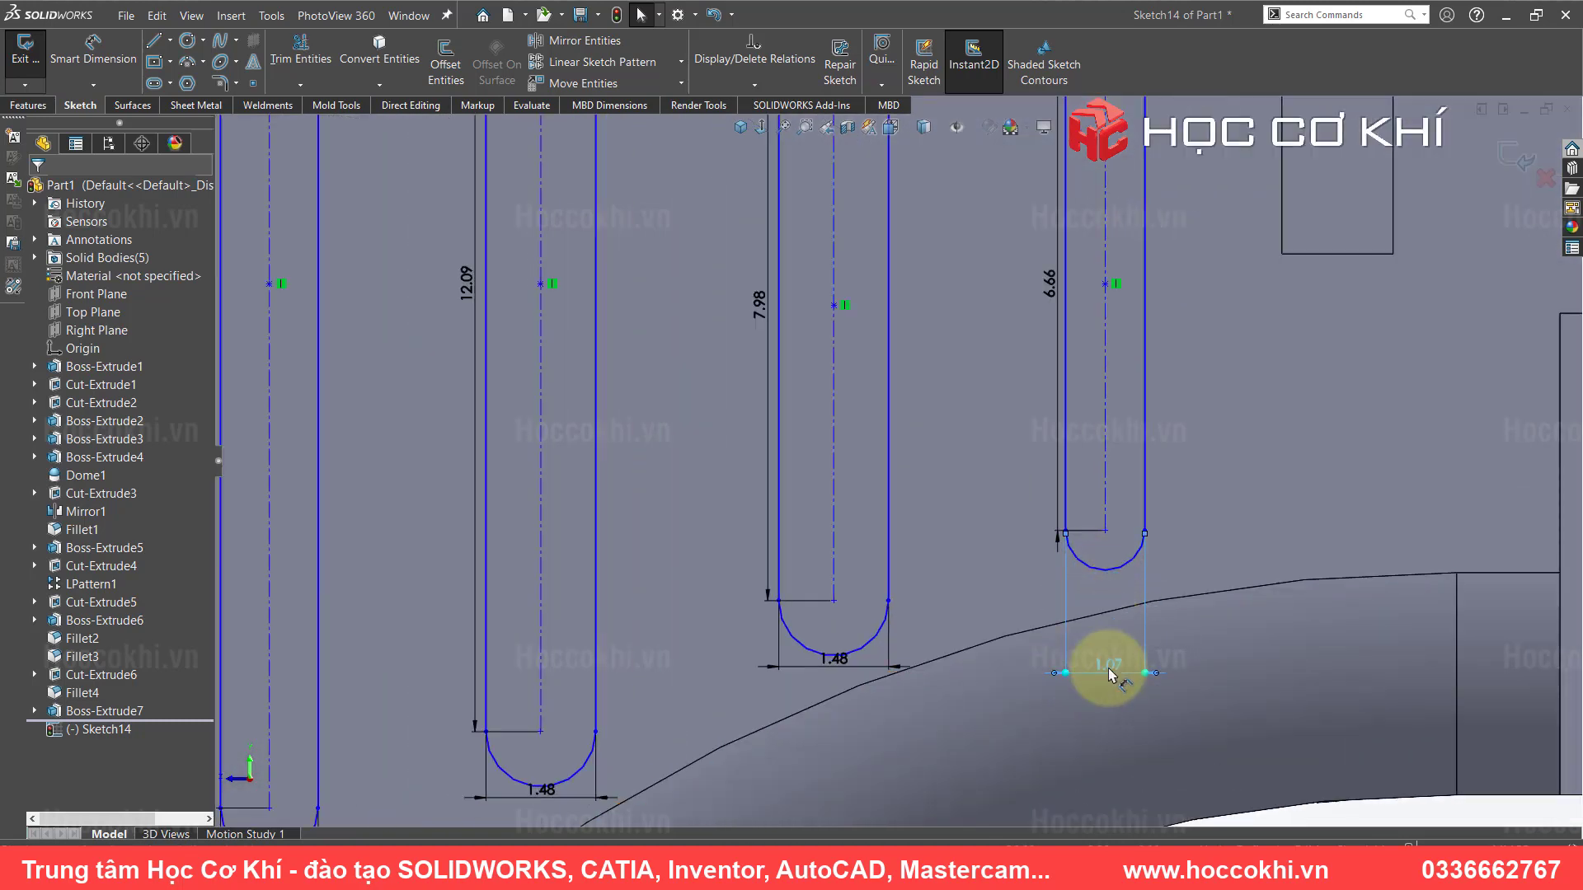
left_click(834, 658, "ctrl")
key("Delete")
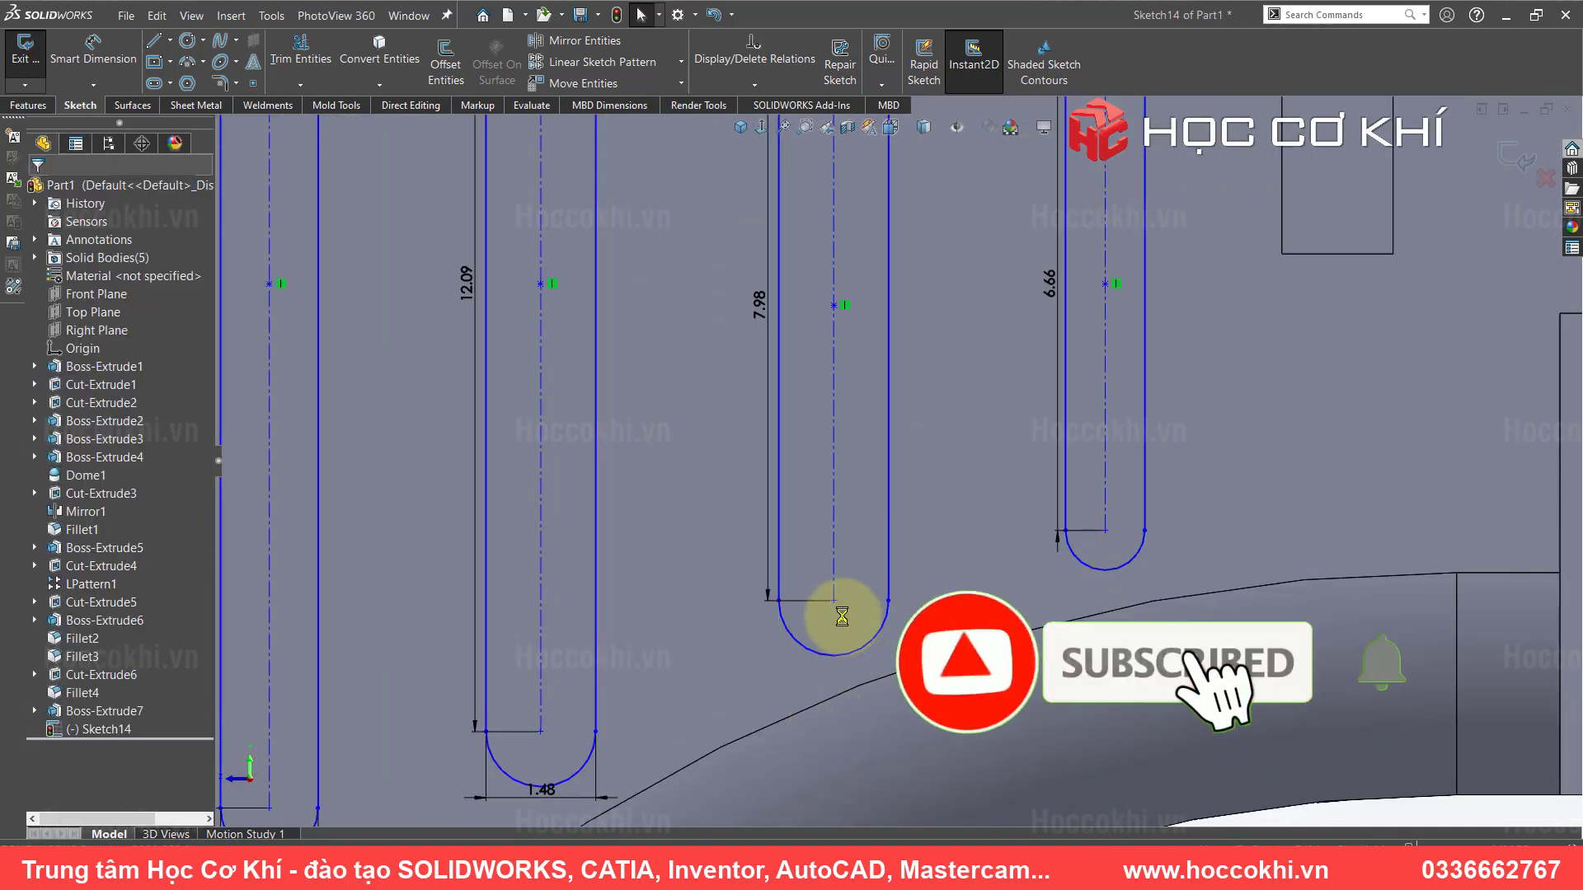
- Change the first slot's 1.32 width dimension to 1.50 mm
scroll(842, 616, "up", 2)
left_click_drag(650, 696, 635, 750)
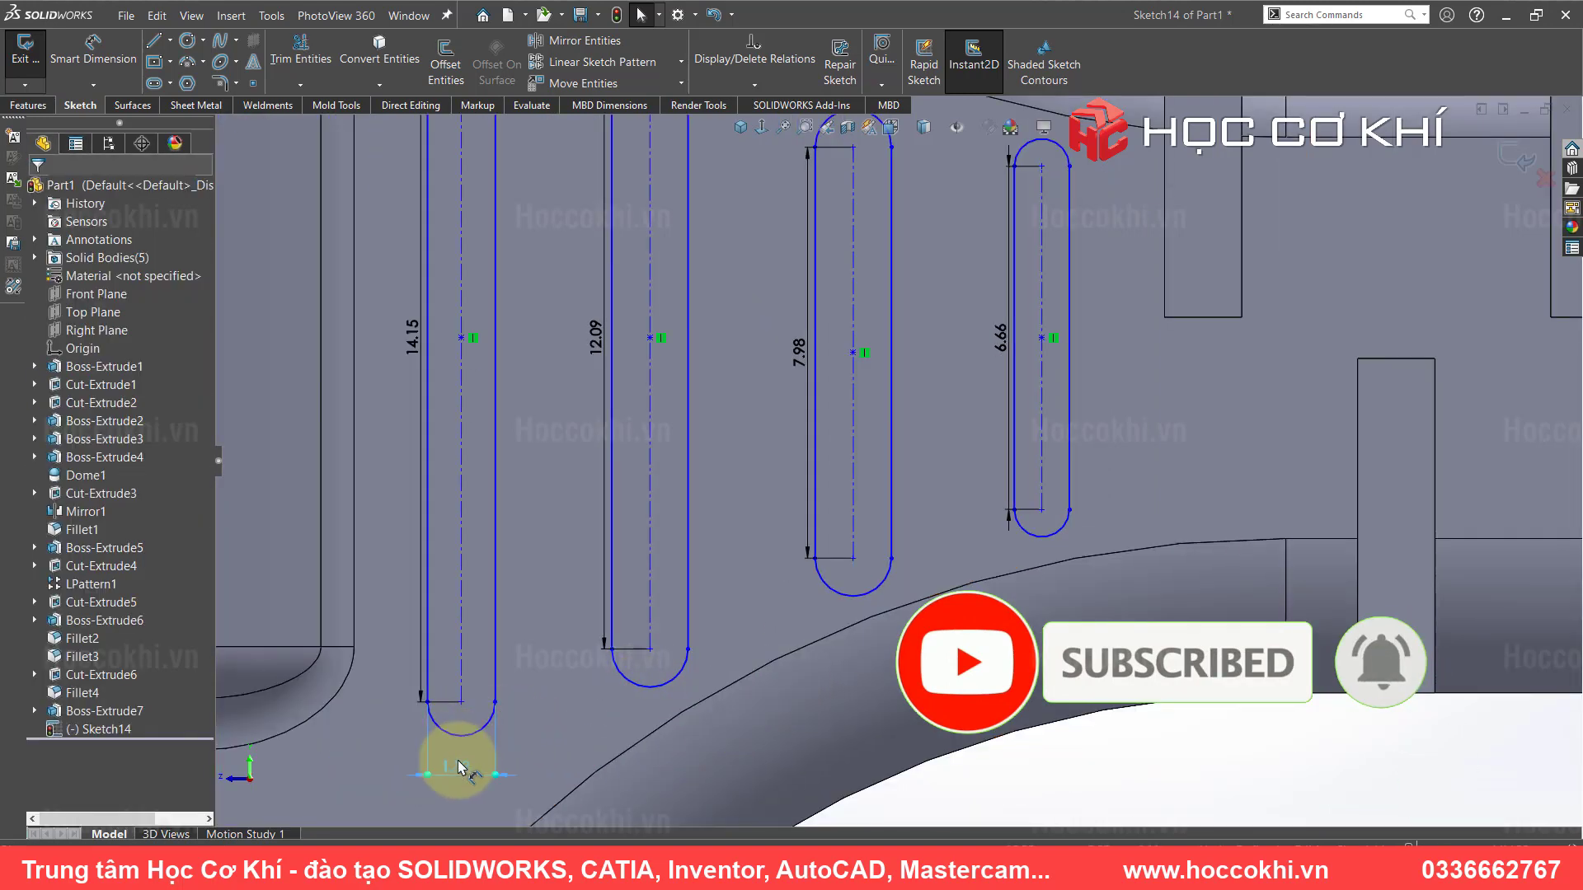
left_click(459, 767)
left_click(456, 775)
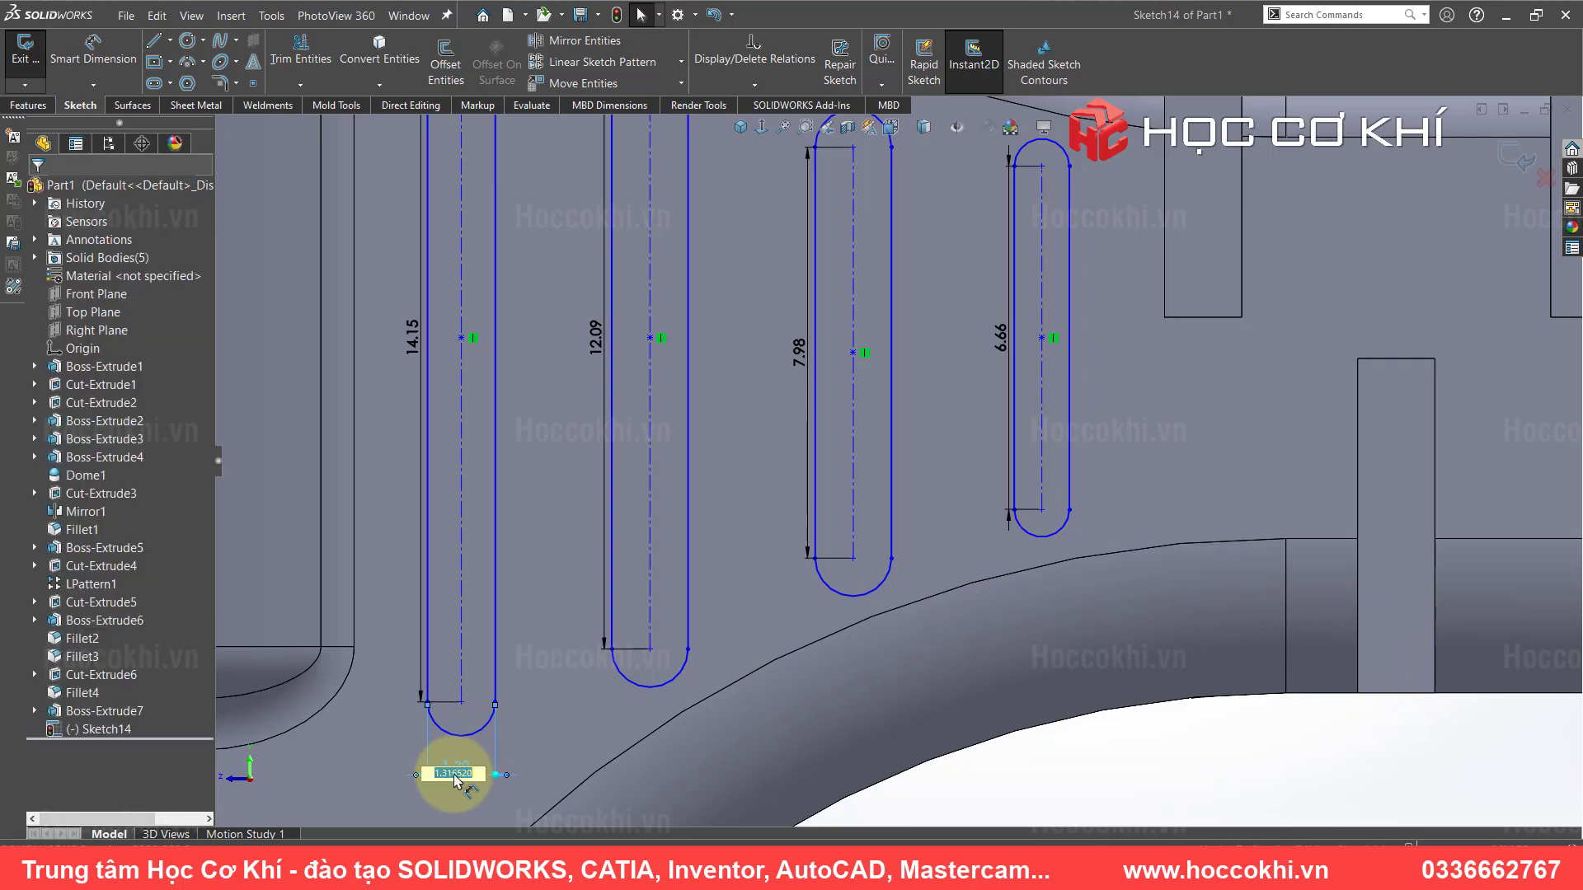
type("1.5")
key("Return")
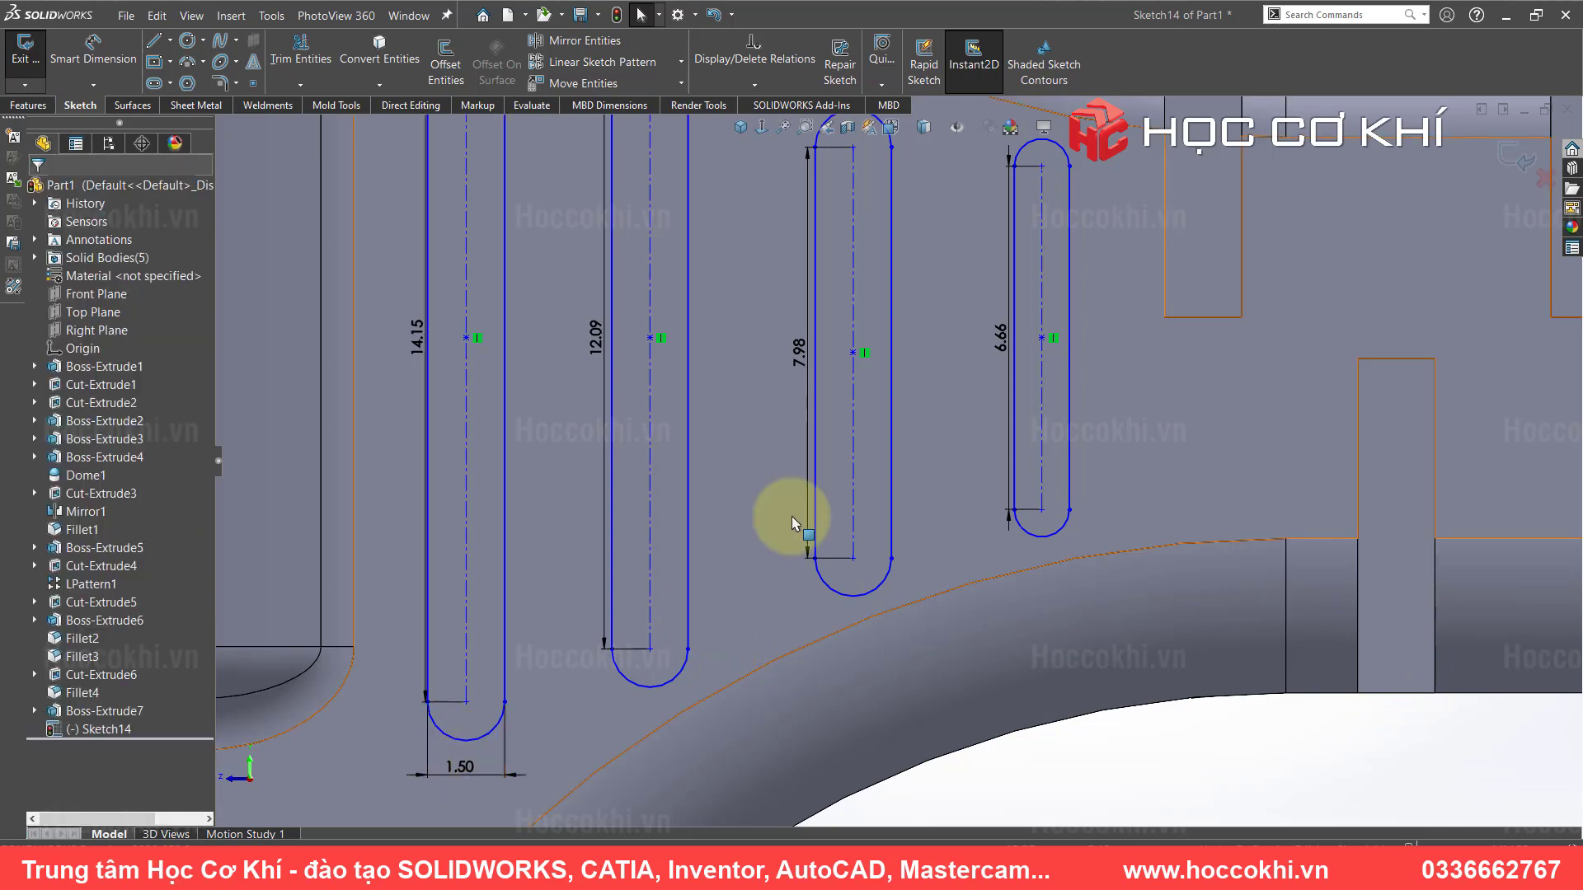
scroll(758, 505, "up", 2)
scroll(976, 353, "down", 2)
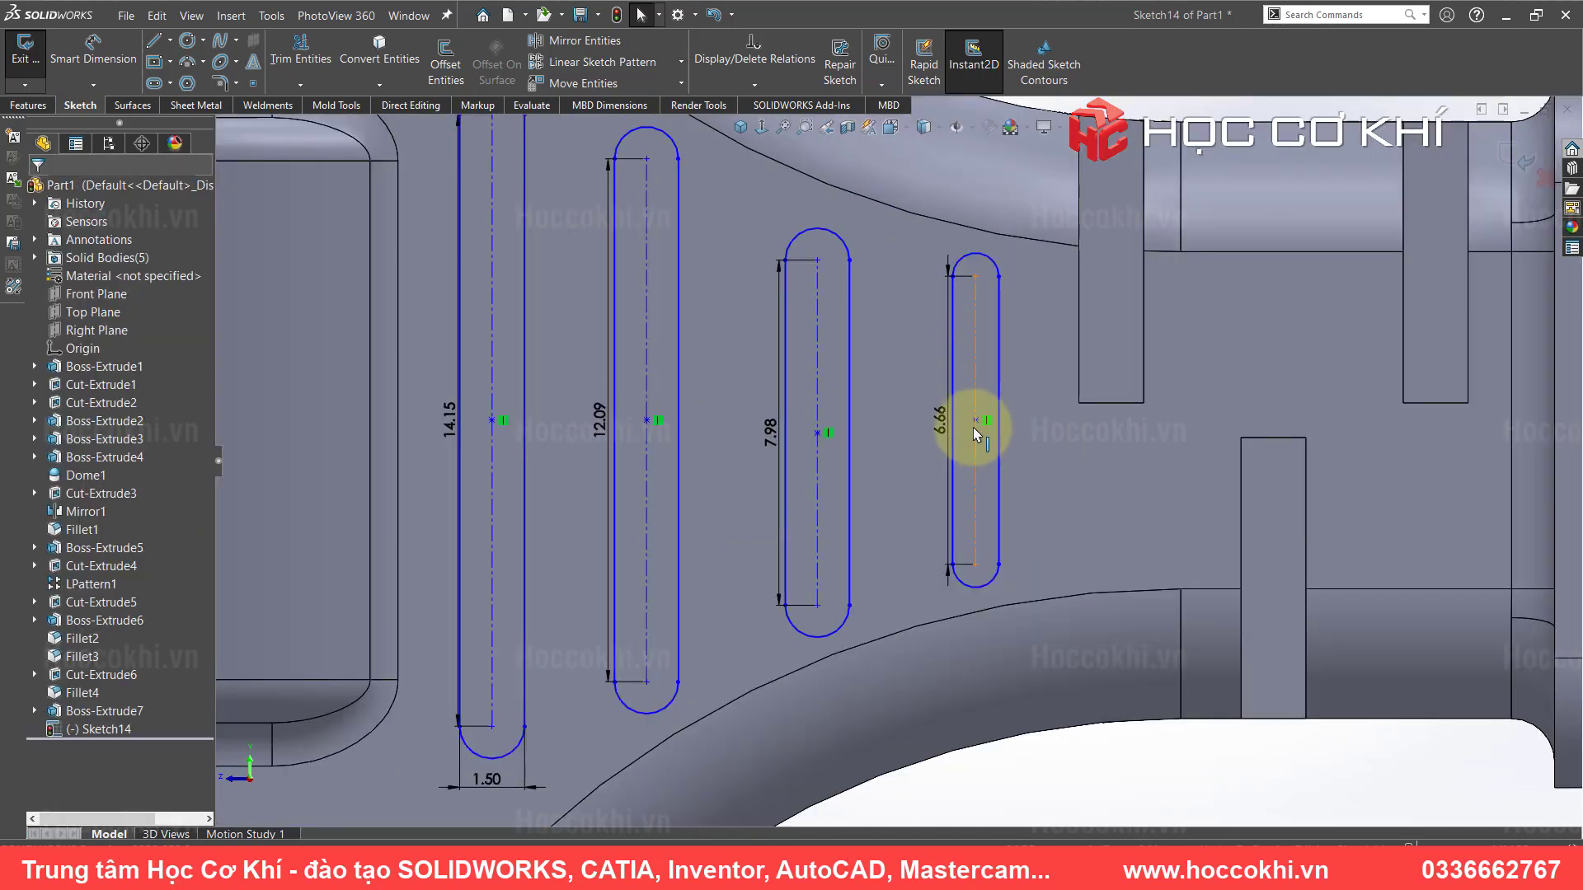
- Add a Horizontal relation between the four slot centre points and the sketch origin
left_click(817, 433, "ctrl")
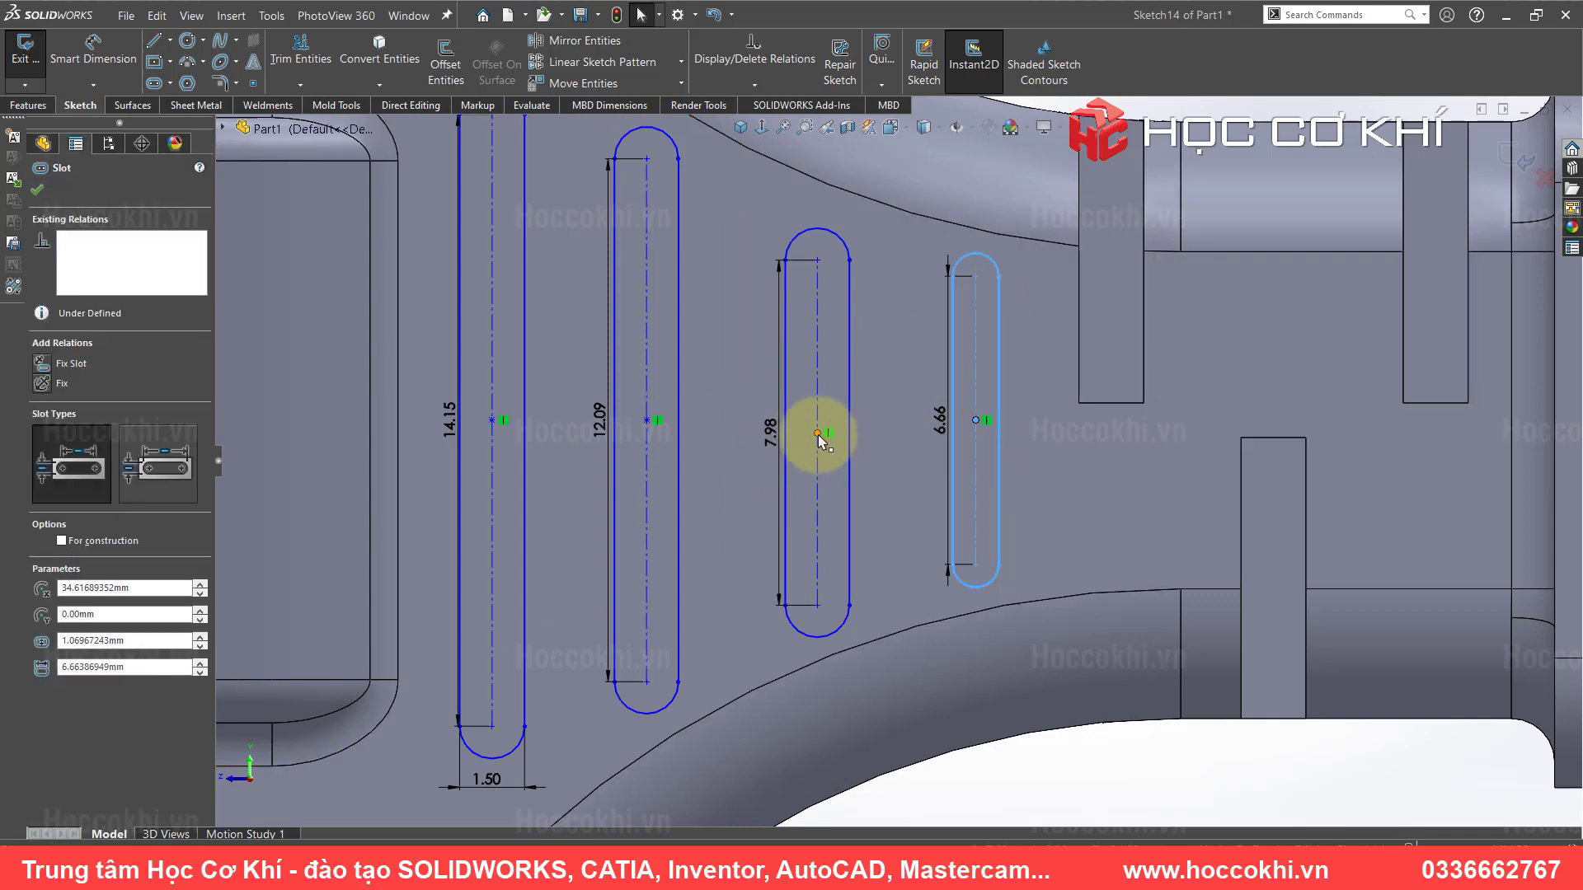
left_click(647, 420, "ctrl")
left_click(492, 420, "ctrl")
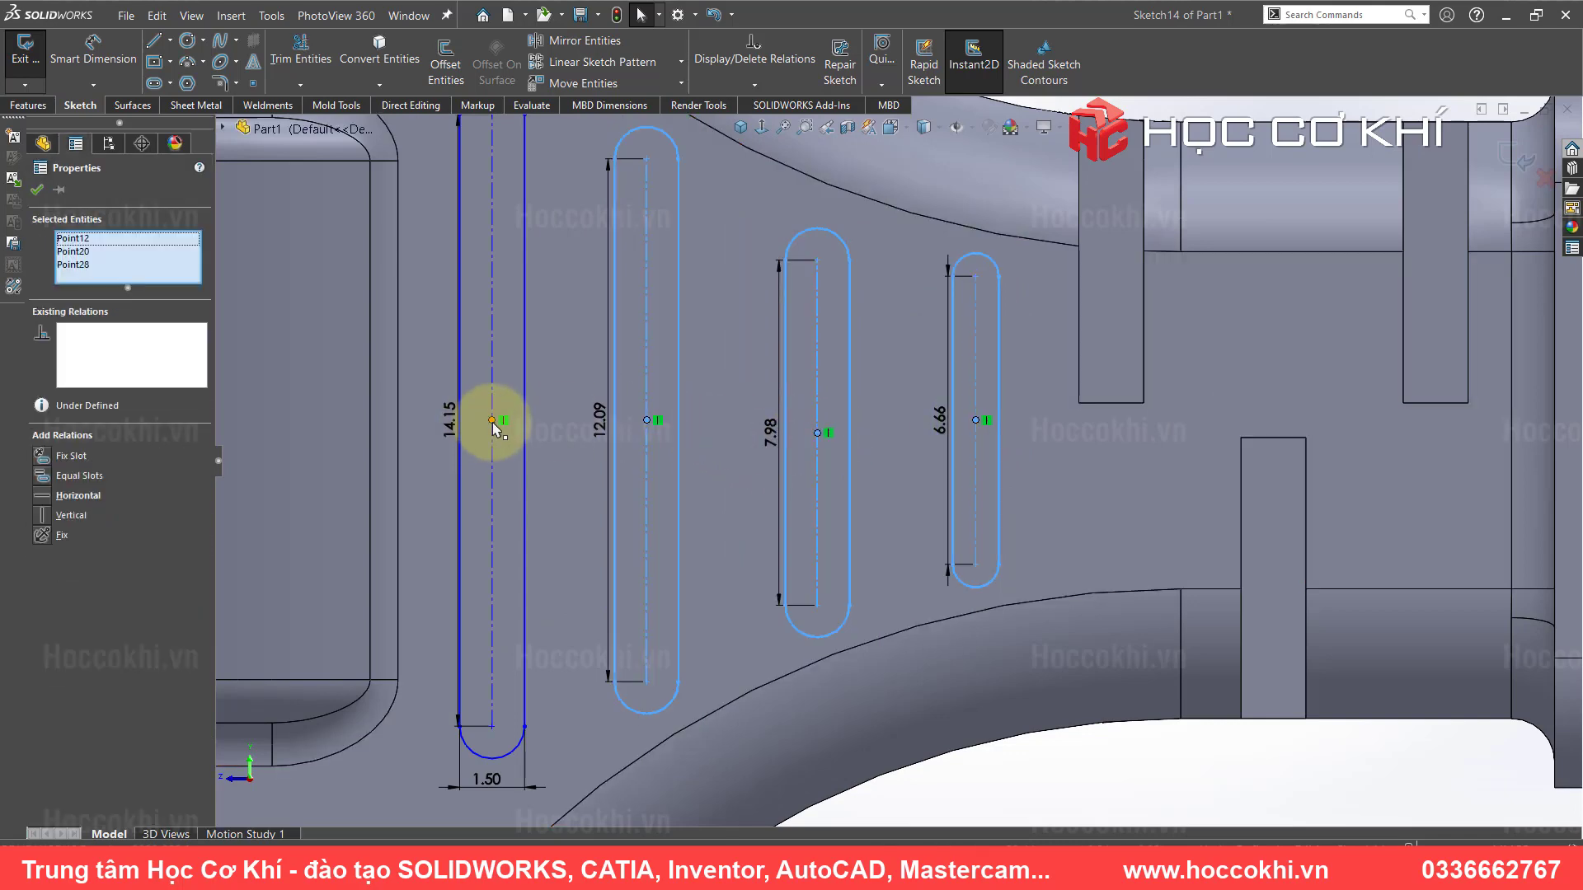
scroll(948, 470, "up", 2)
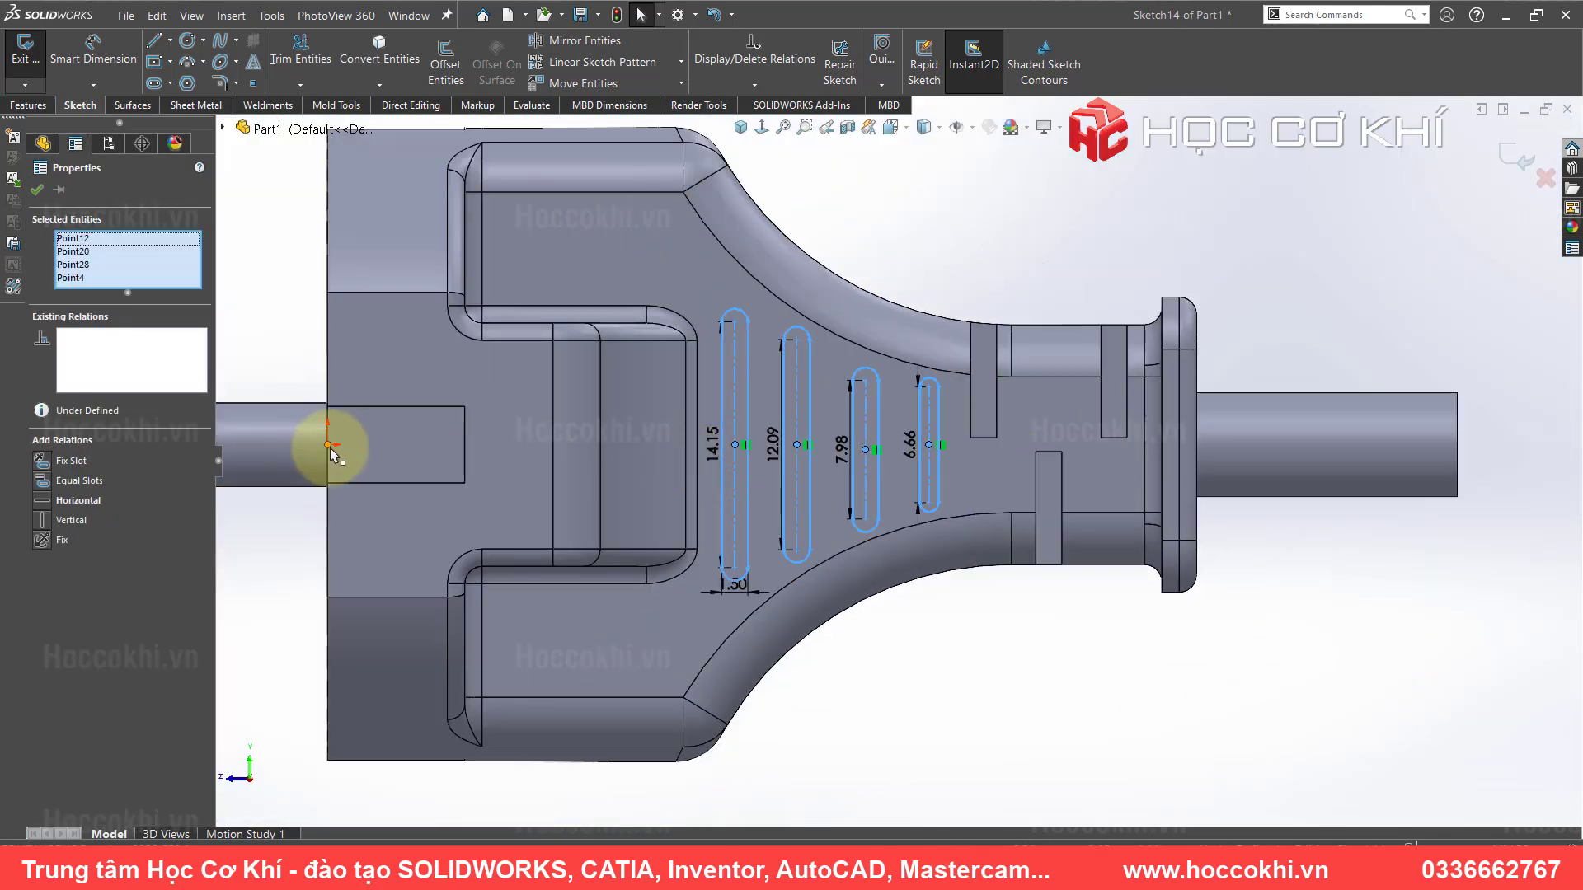
left_click(329, 448, "ctrl")
left_click(377, 374)
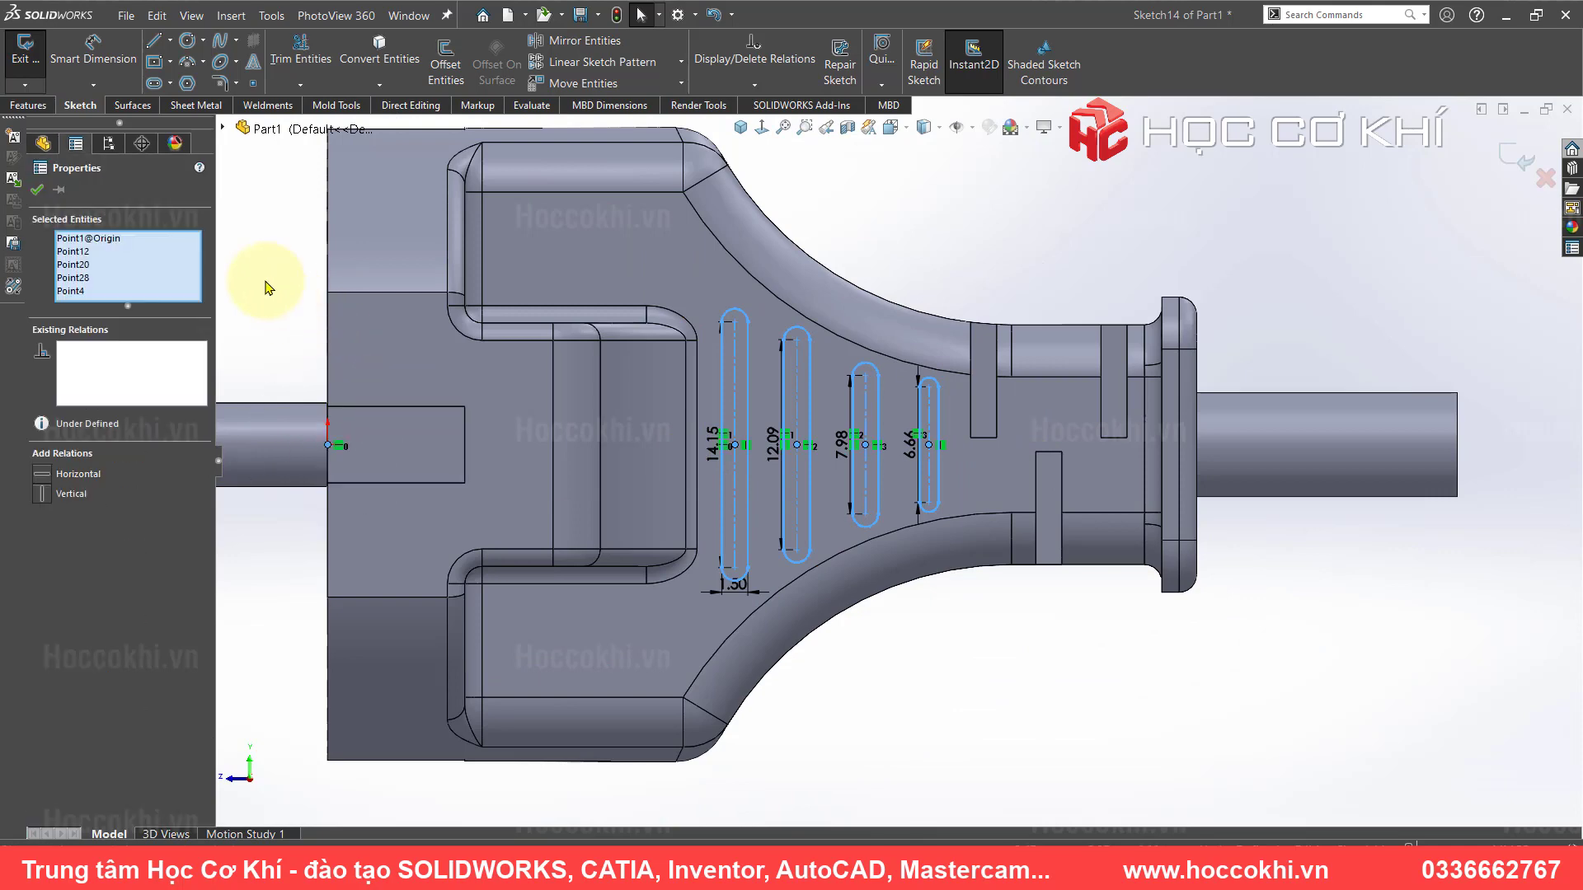
key("Escape")
scroll(858, 428, "down", 2)
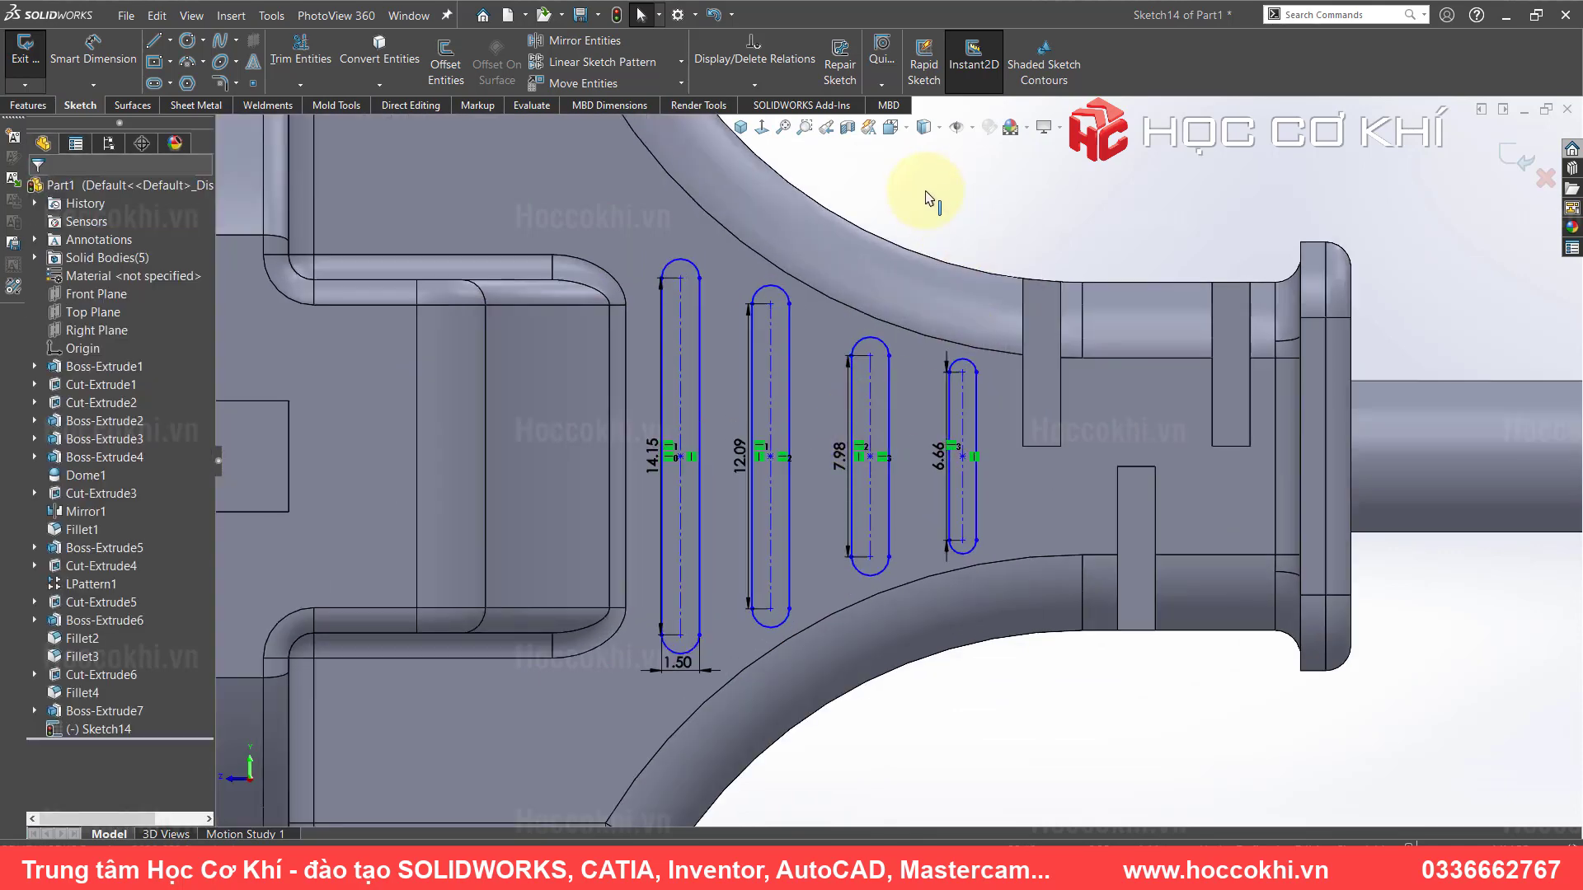
left_click(834, 468)
scroll(834, 469, "down", 1)
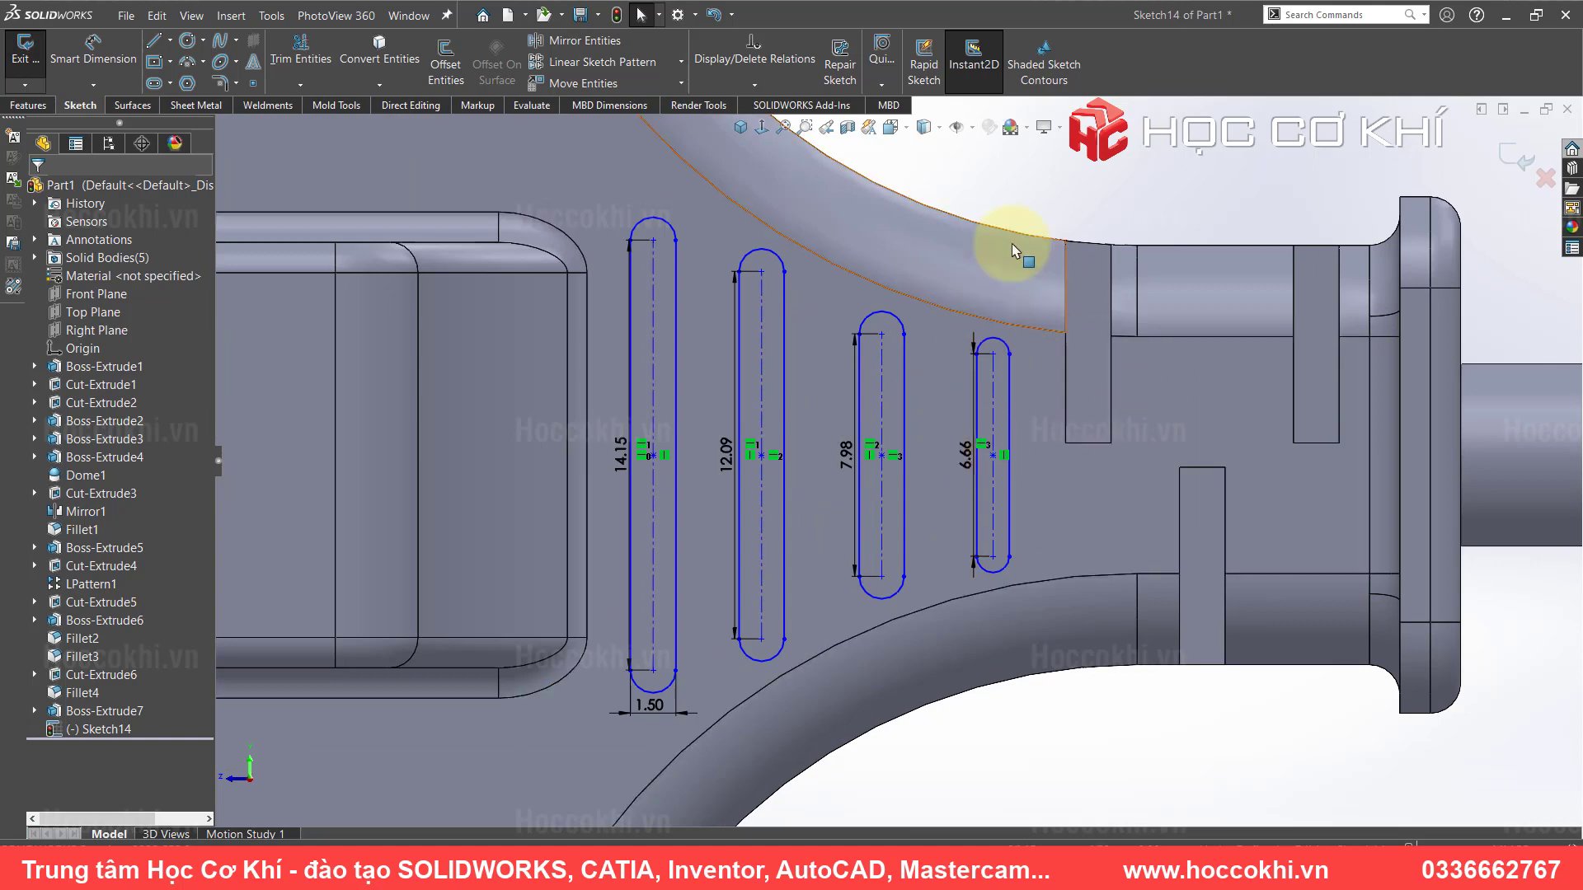
- Draw a construction centerline through all four slot centres to the part's left edge
left_click(170, 40)
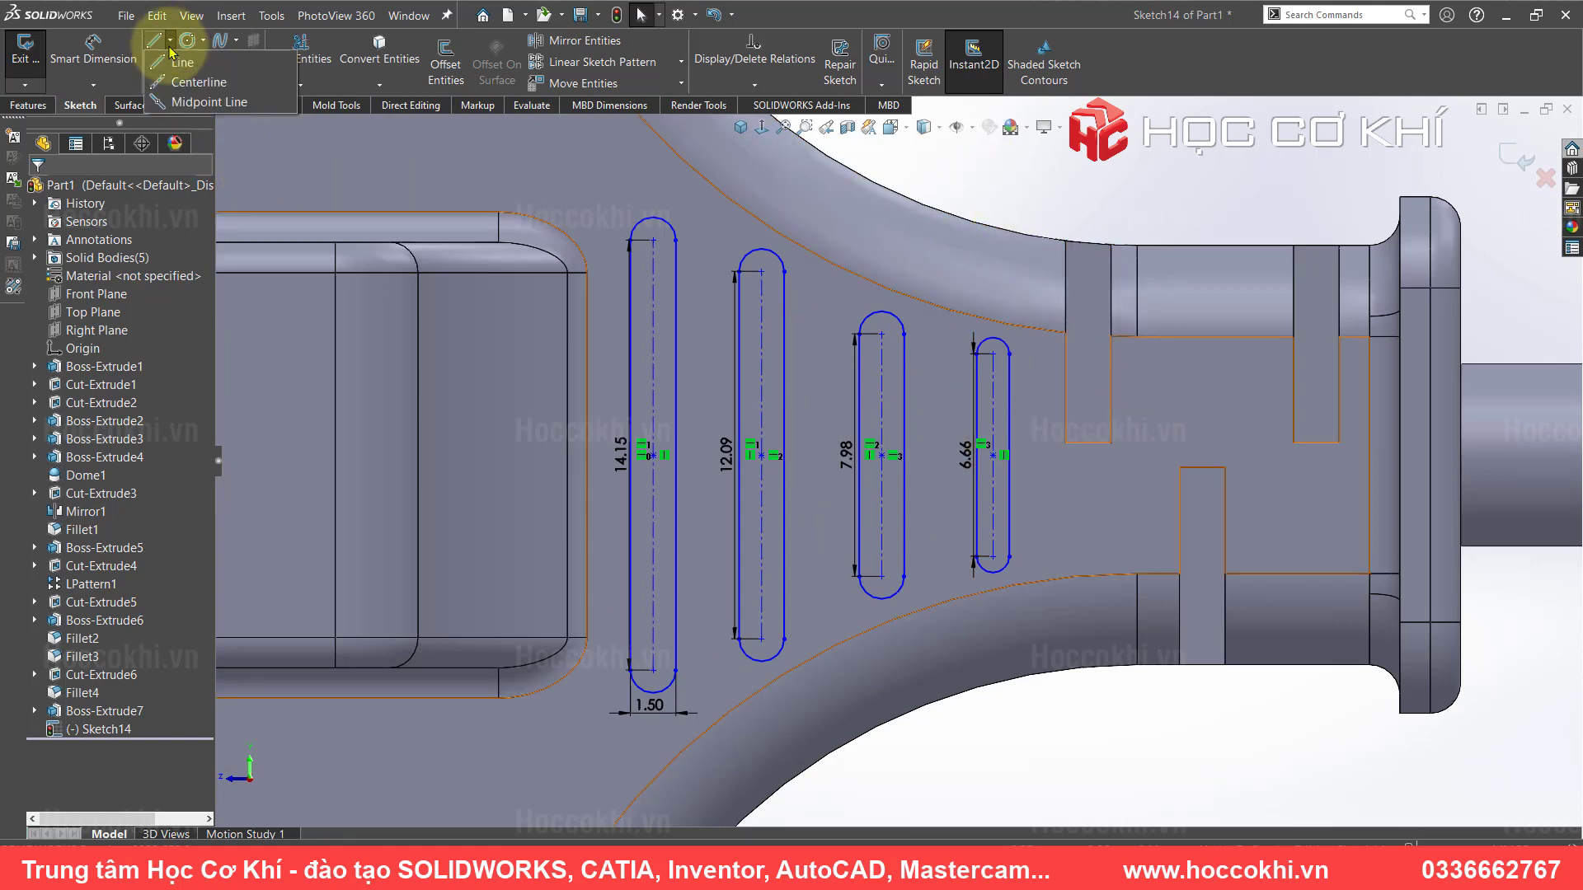
left_click(153, 88)
scroll(997, 445, "down", 2)
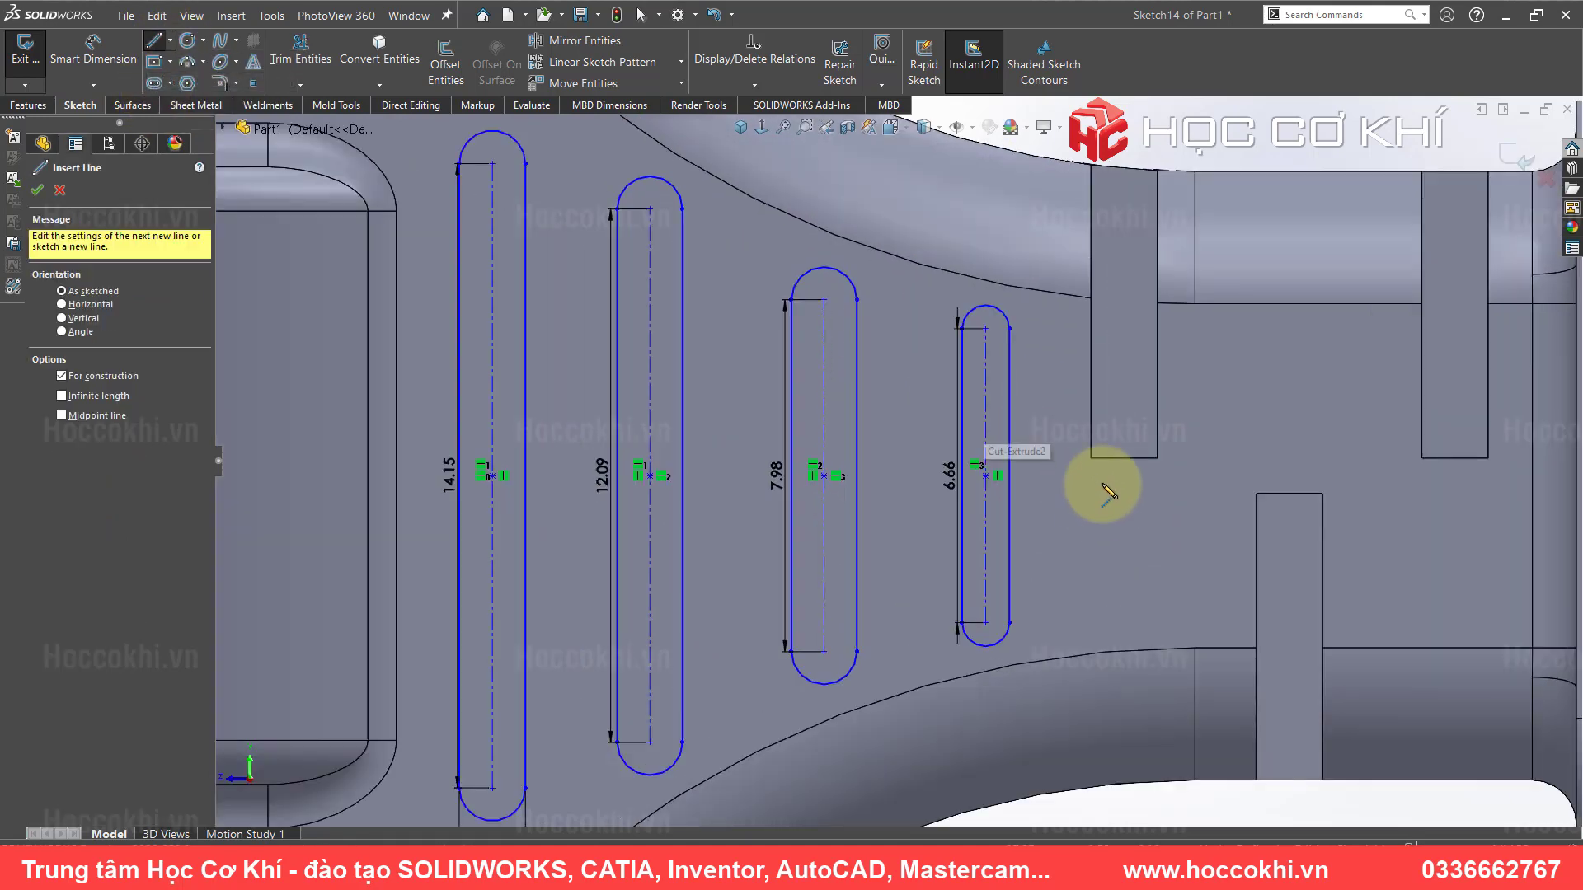
left_click(990, 475)
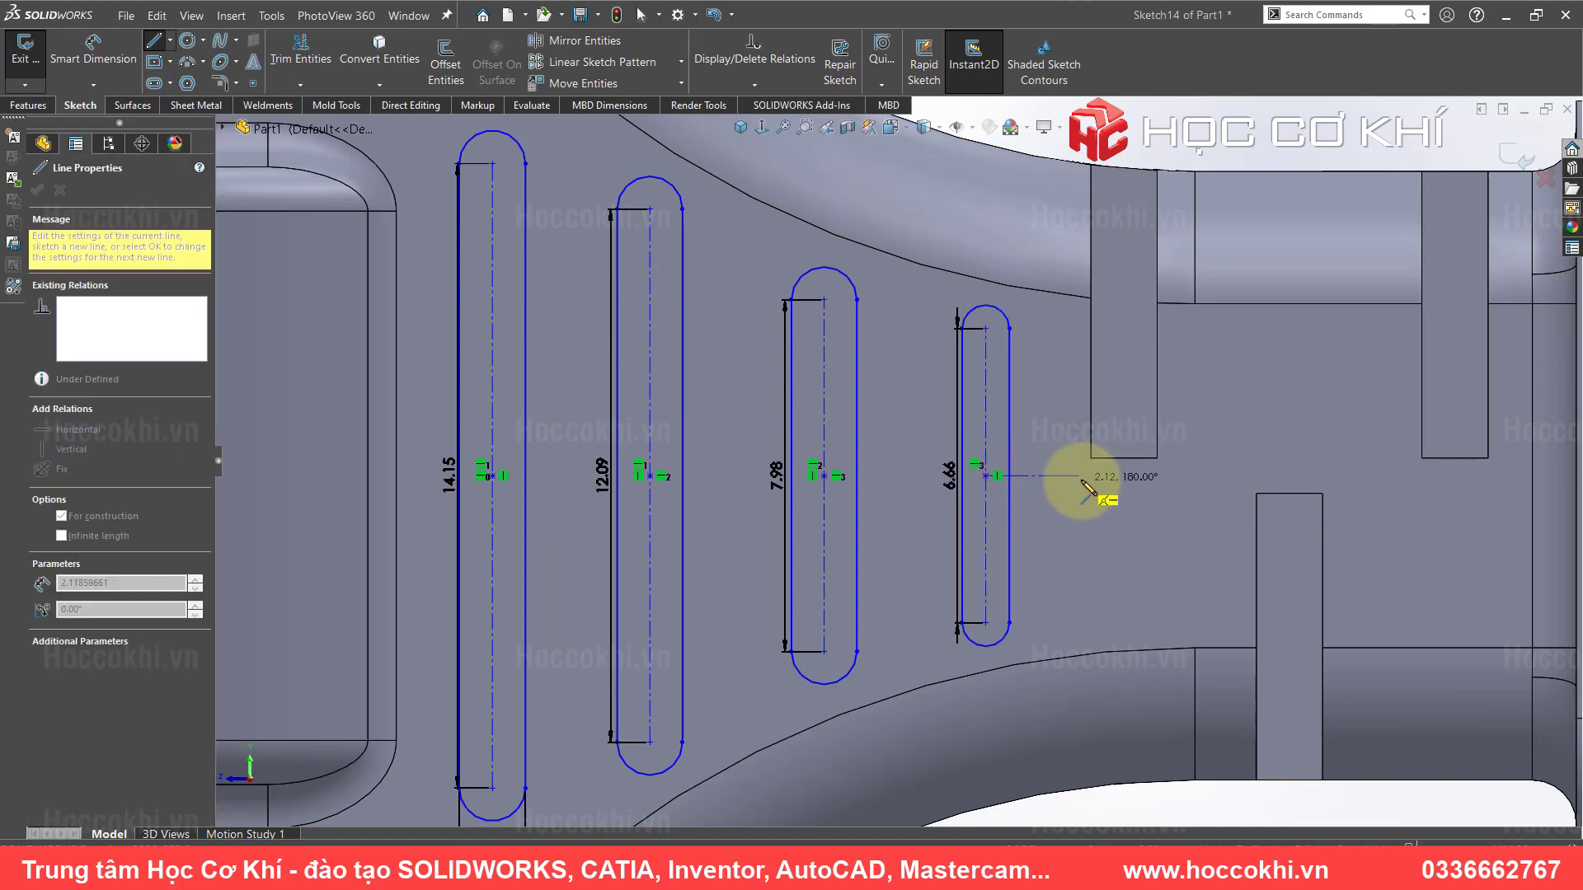
double_click(1091, 476)
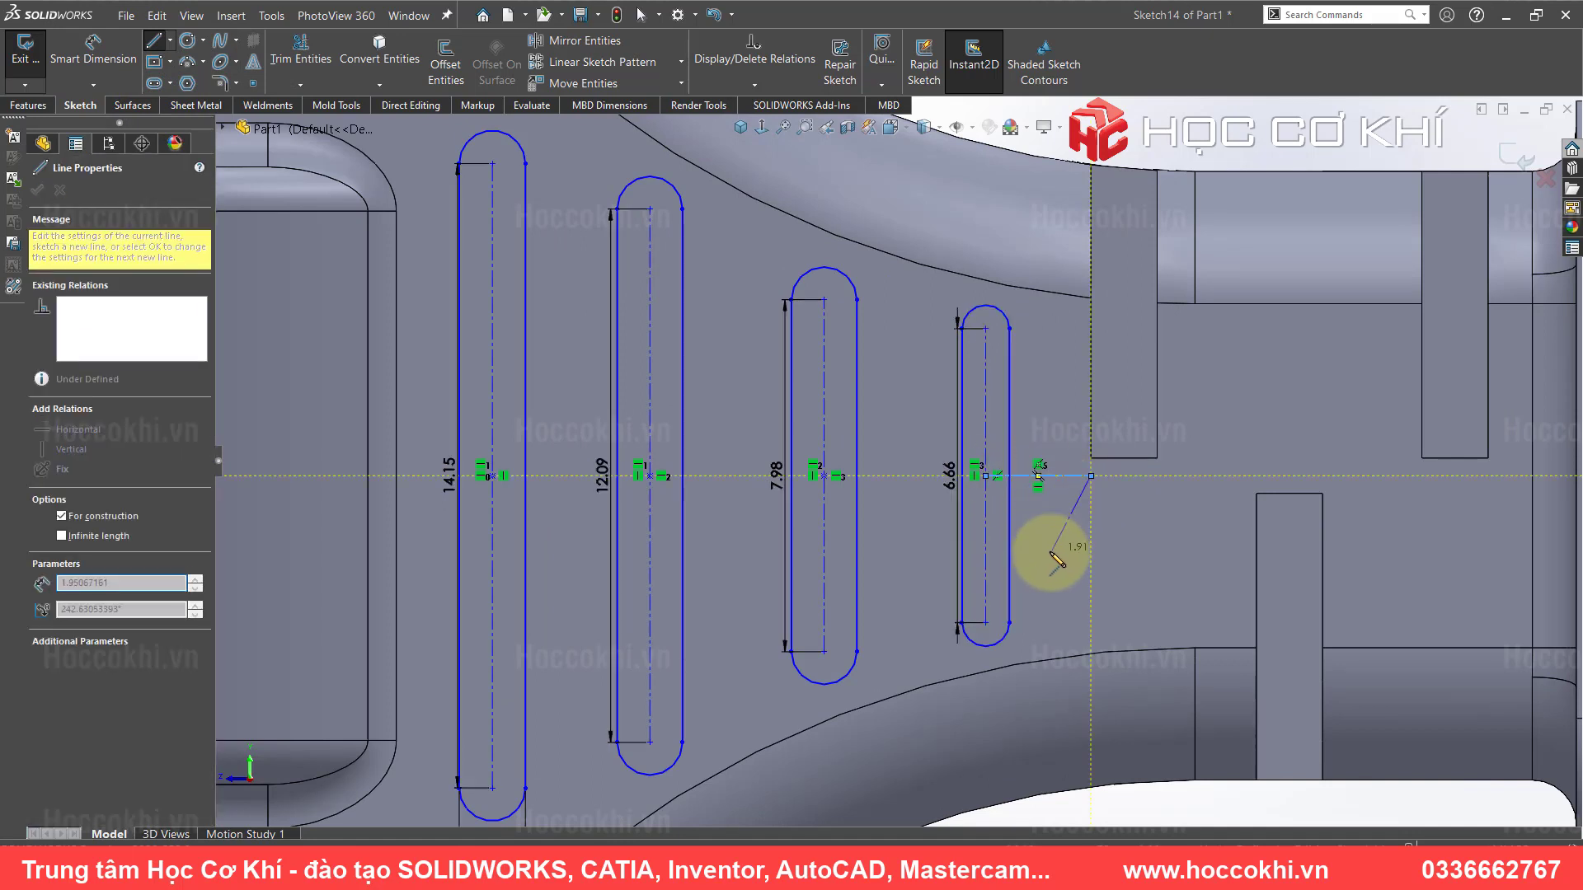
left_click(997, 476)
left_click(824, 476)
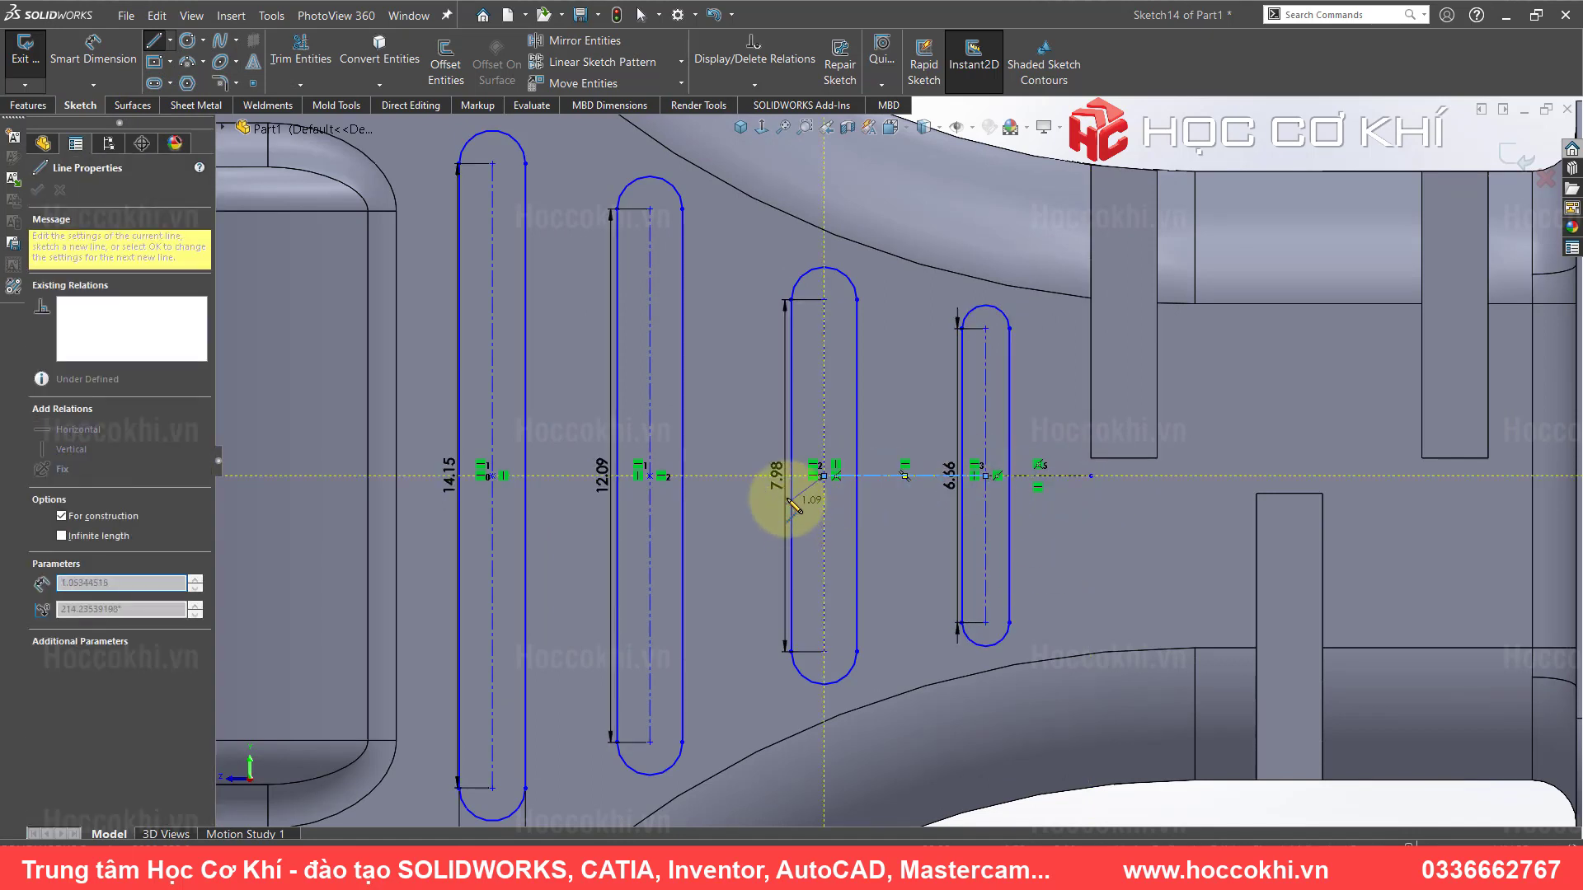
left_click(651, 475)
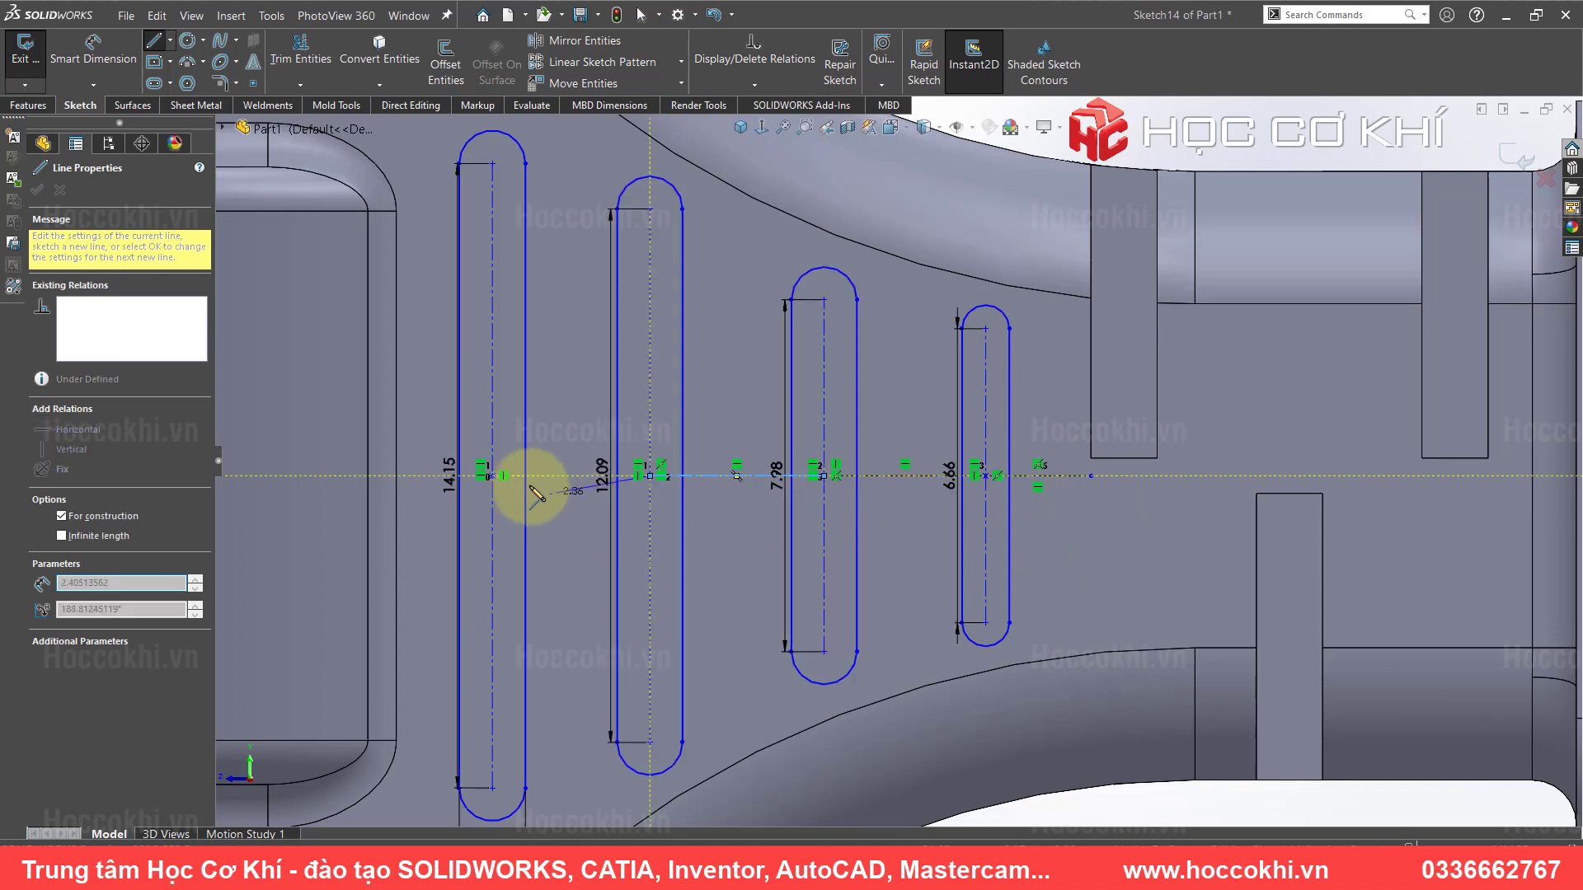
left_click(492, 476)
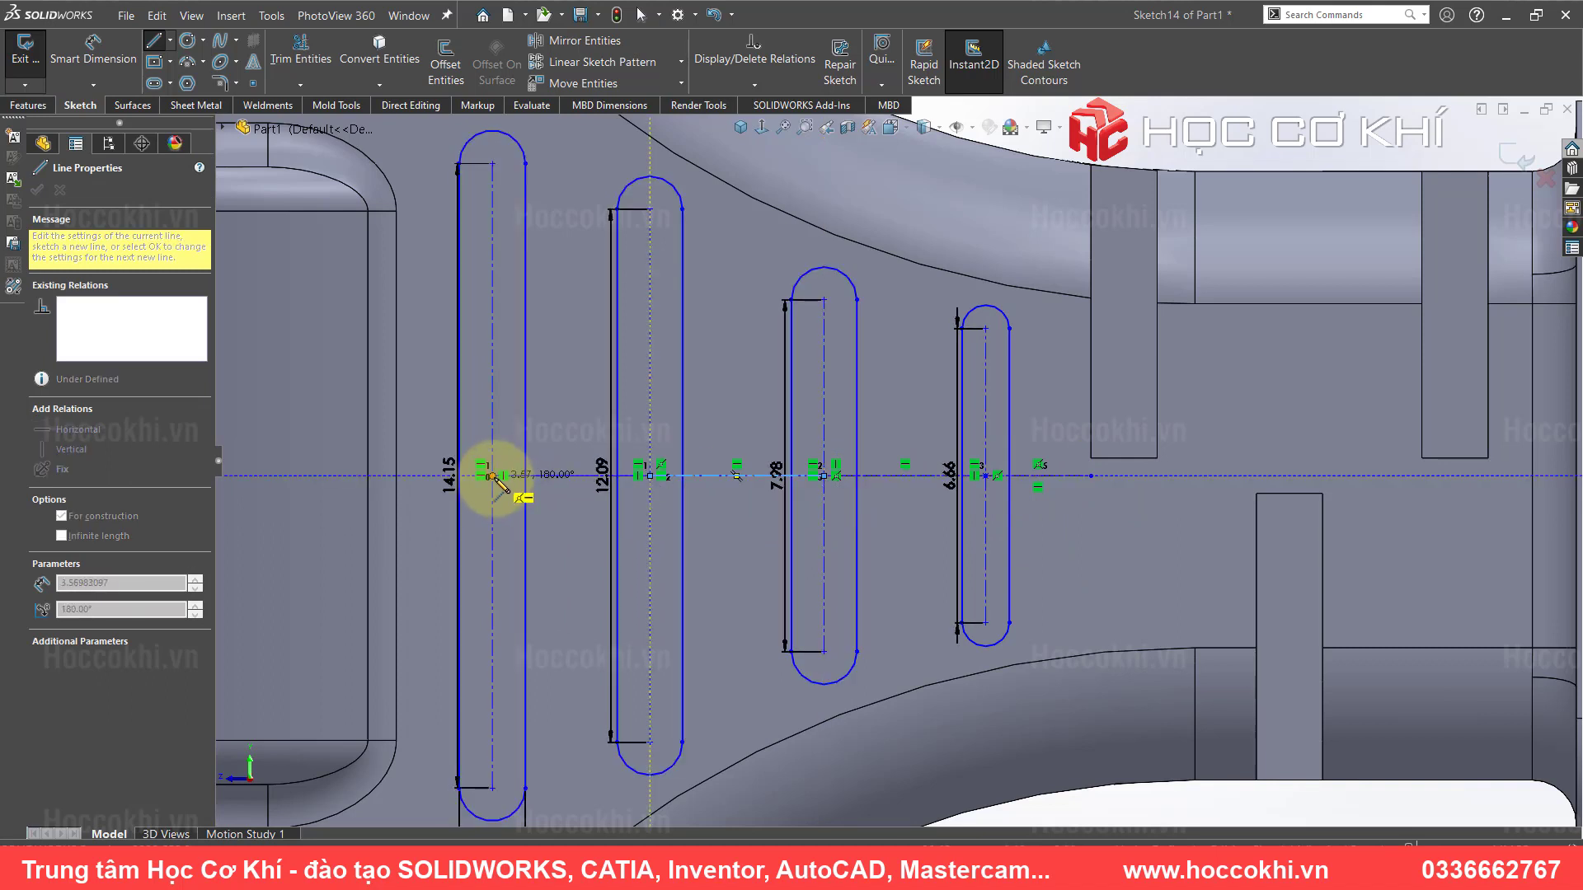
left_click(396, 475)
key("Escape")
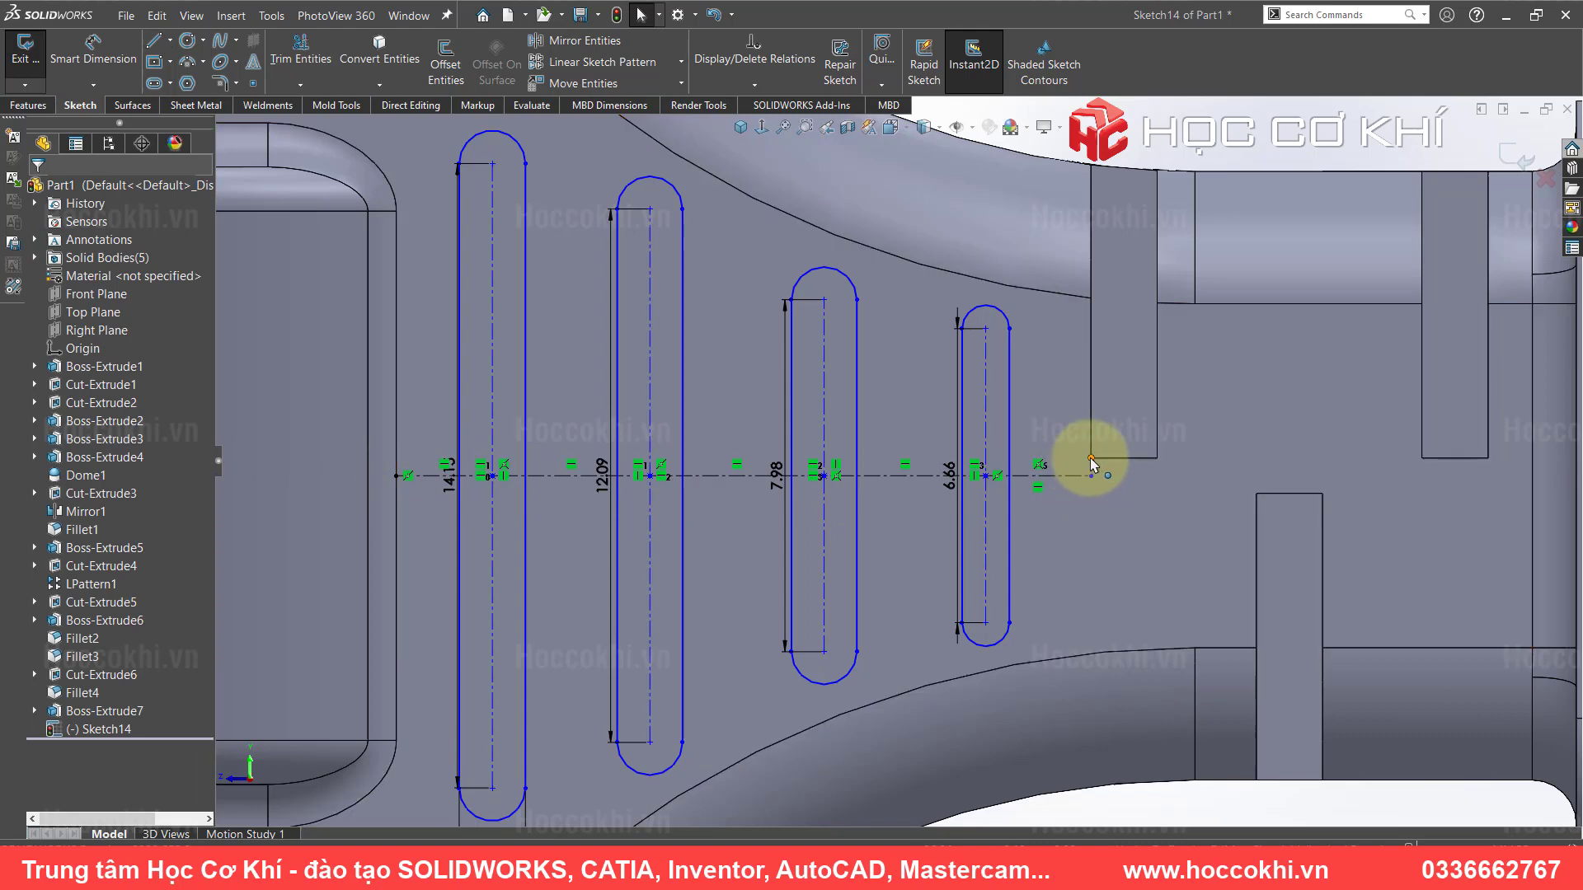
- Make the centerline's right end vertical with the edge vertex and its segments equal
left_click(1092, 475)
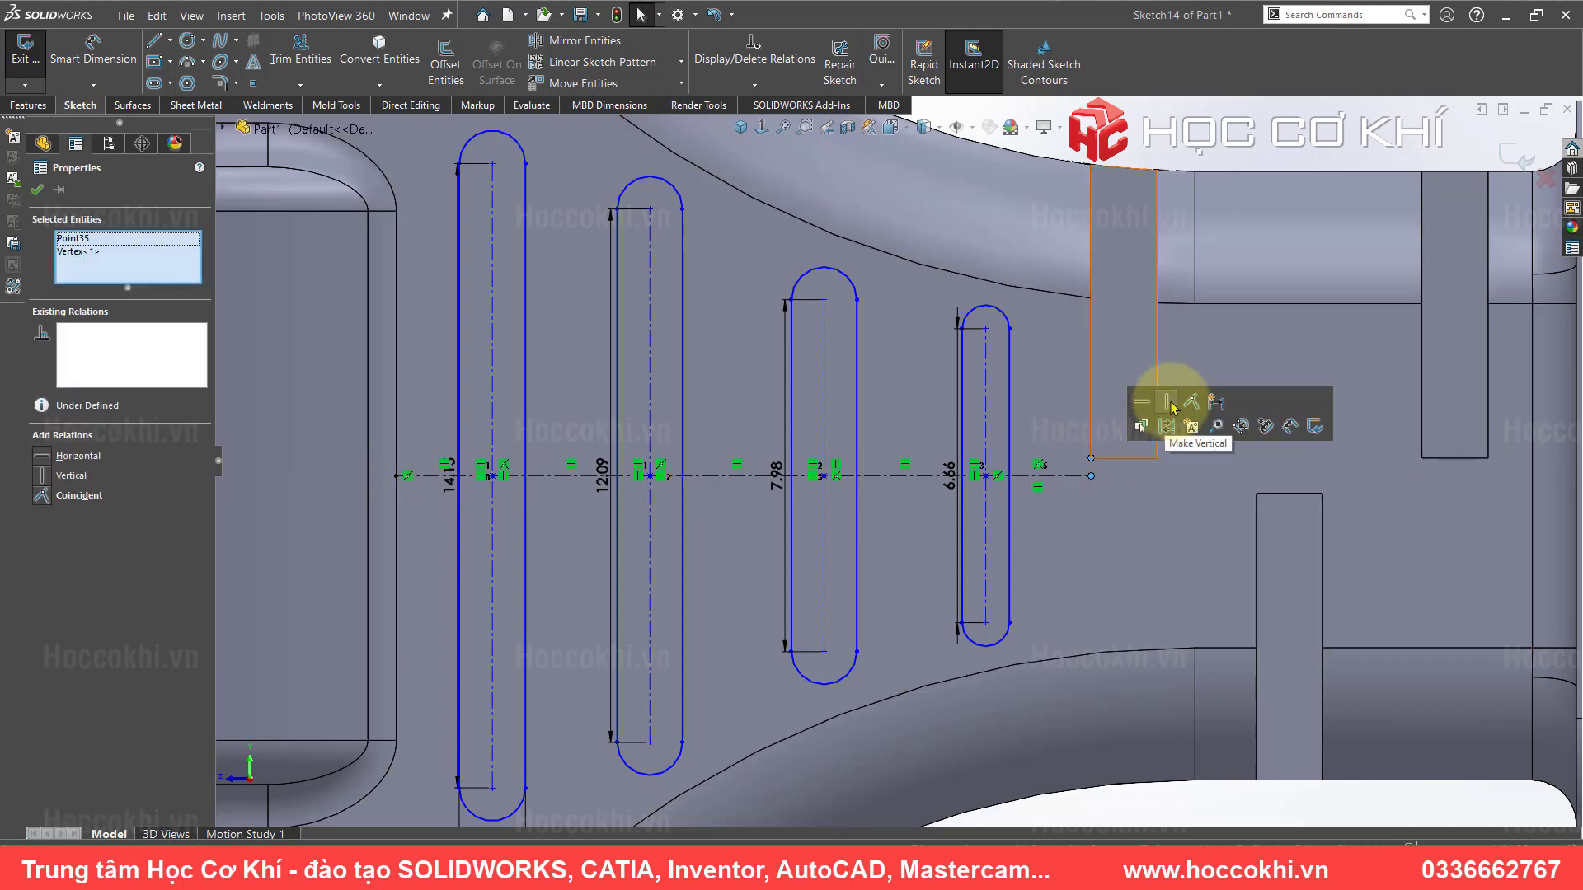
left_click(1175, 408)
key("Escape")
left_click(1063, 476)
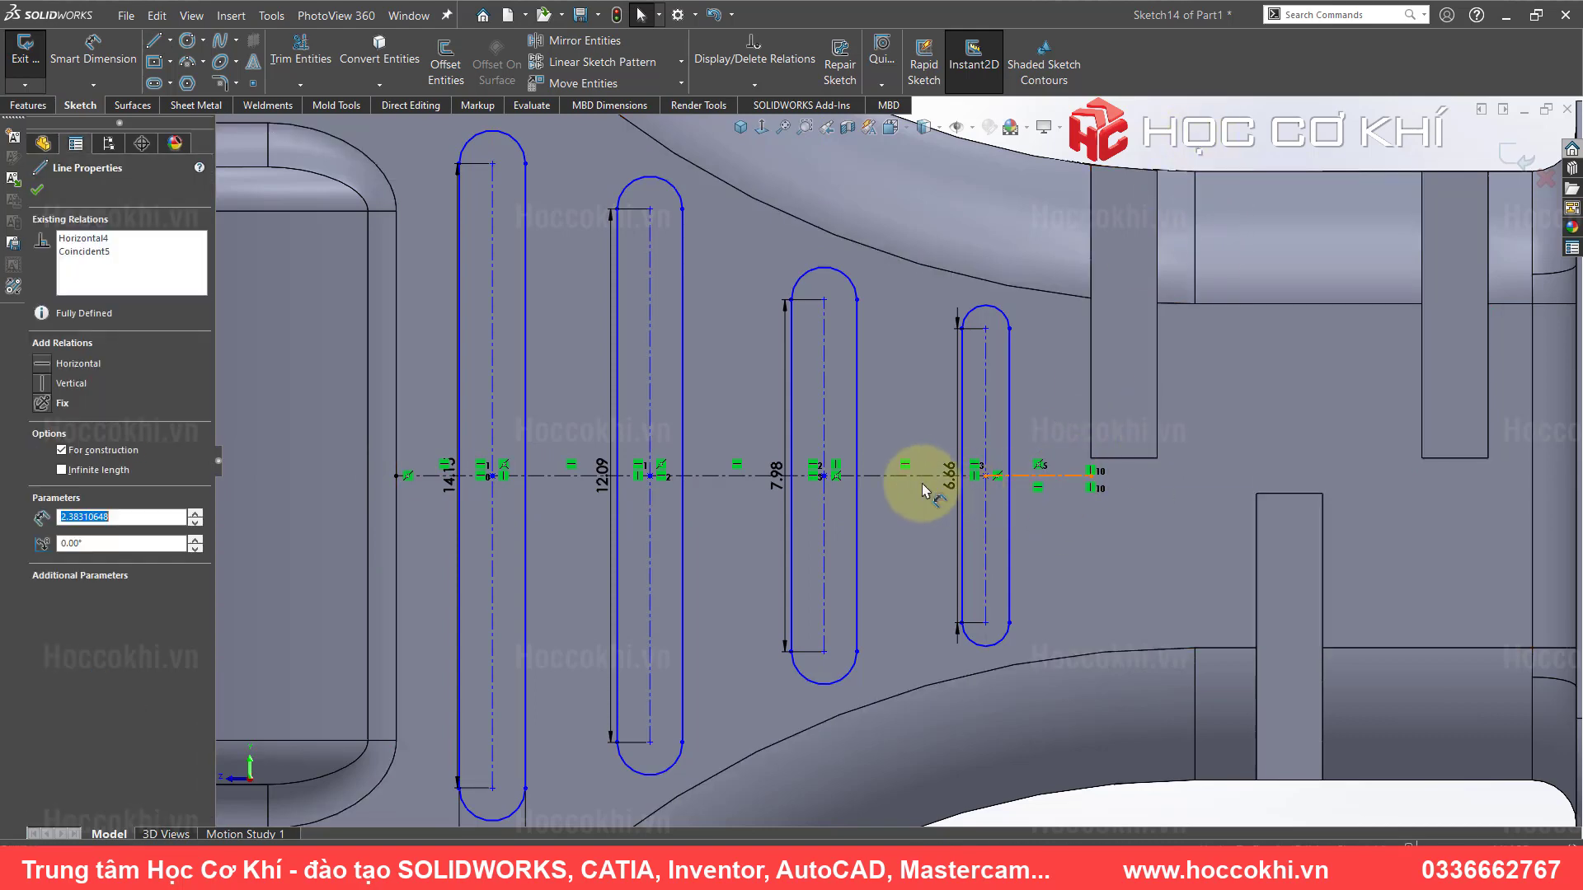
left_click(911, 476, "ctrl")
left_click(725, 476, "ctrl")
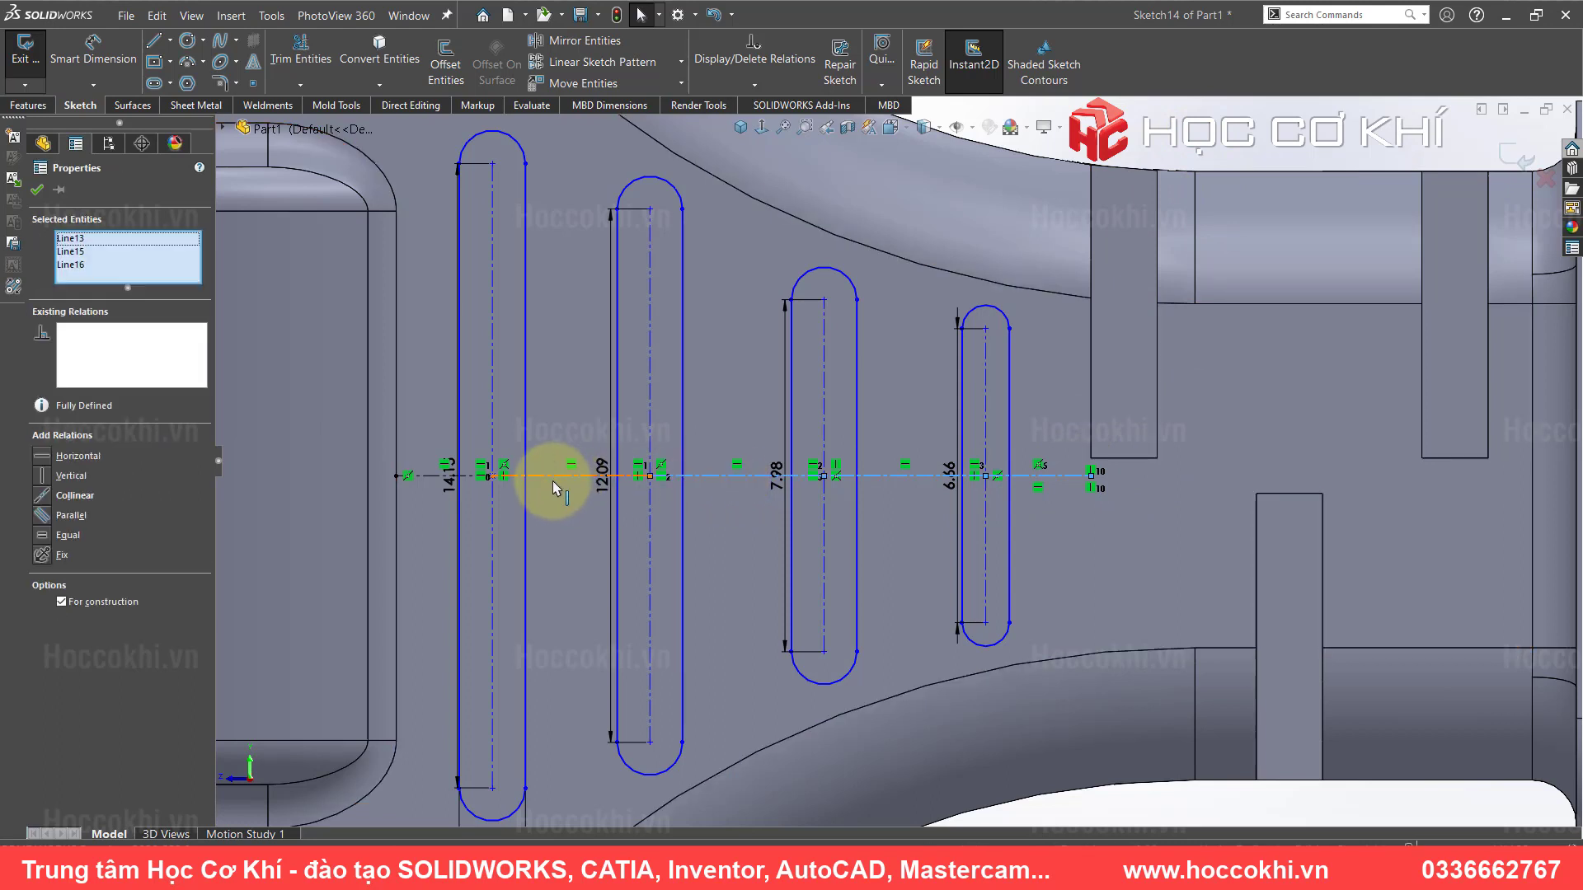
left_click(417, 477, "ctrl")
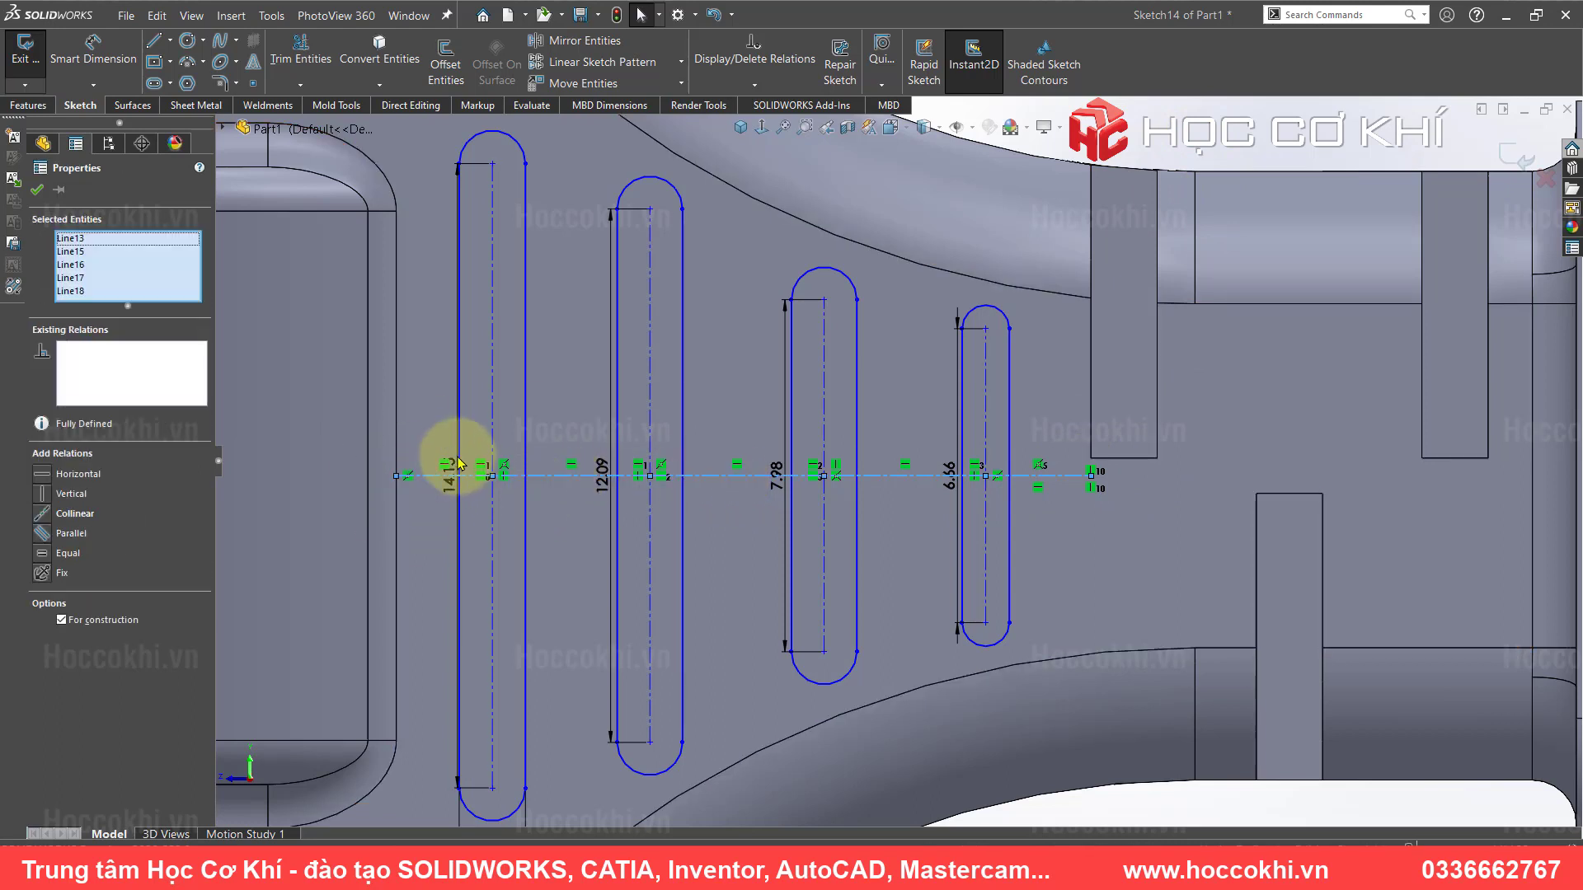
left_click(566, 416)
left_click(846, 446, "ctrl")
scroll(848, 443, "up", 2)
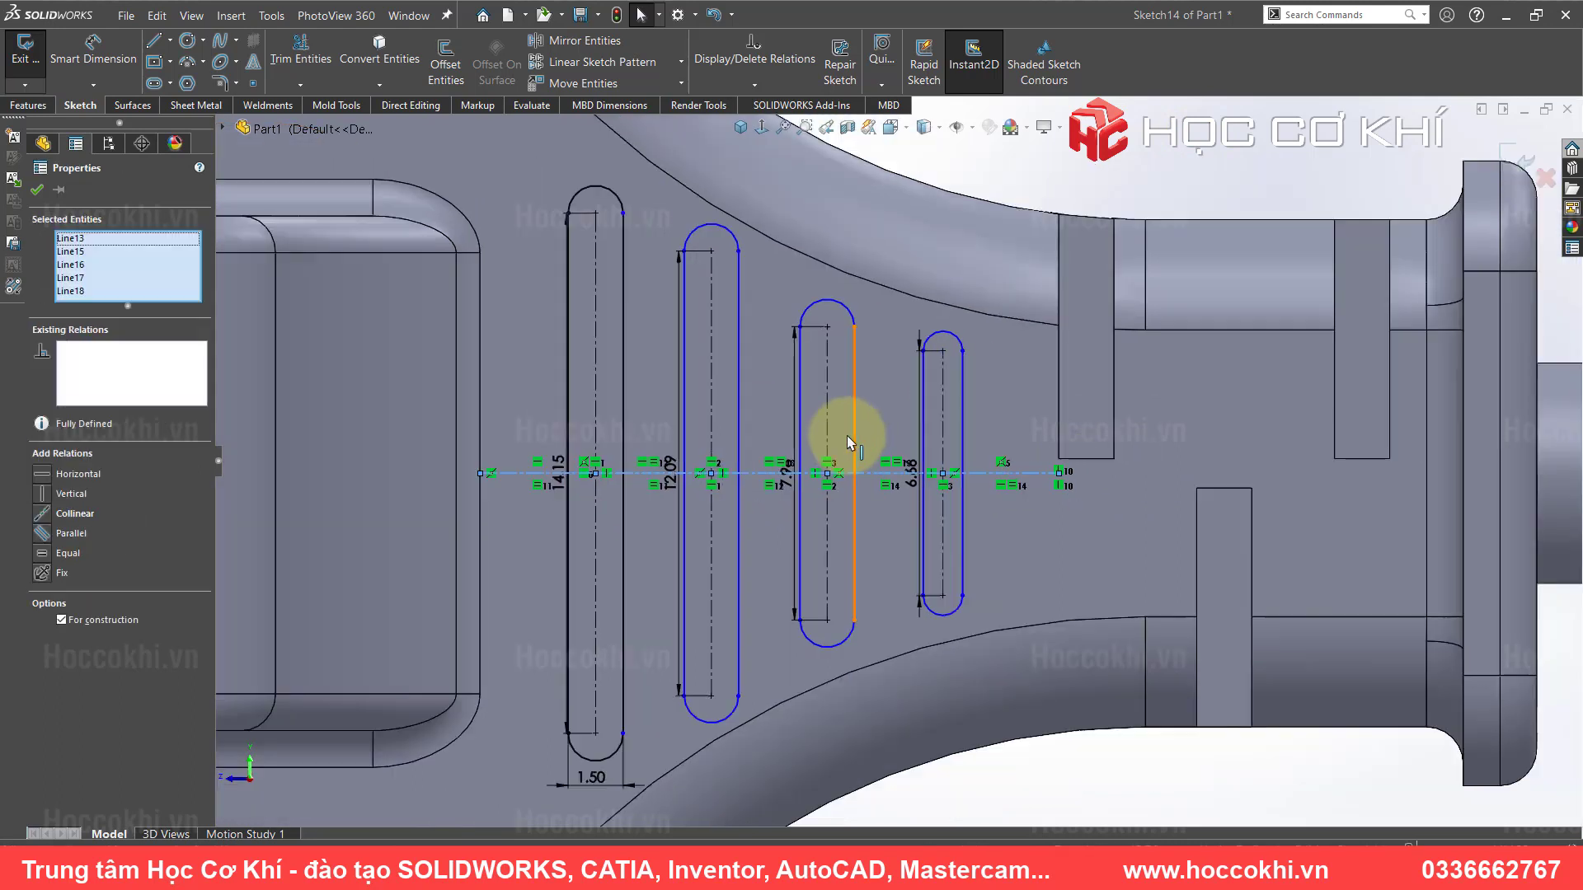
key("Escape")
scroll(603, 438, "up", 2)
- Change the longest slot's length from 14.15 to 14.00 and start editing the 12.09 length
scroll(670, 432, "down", 3)
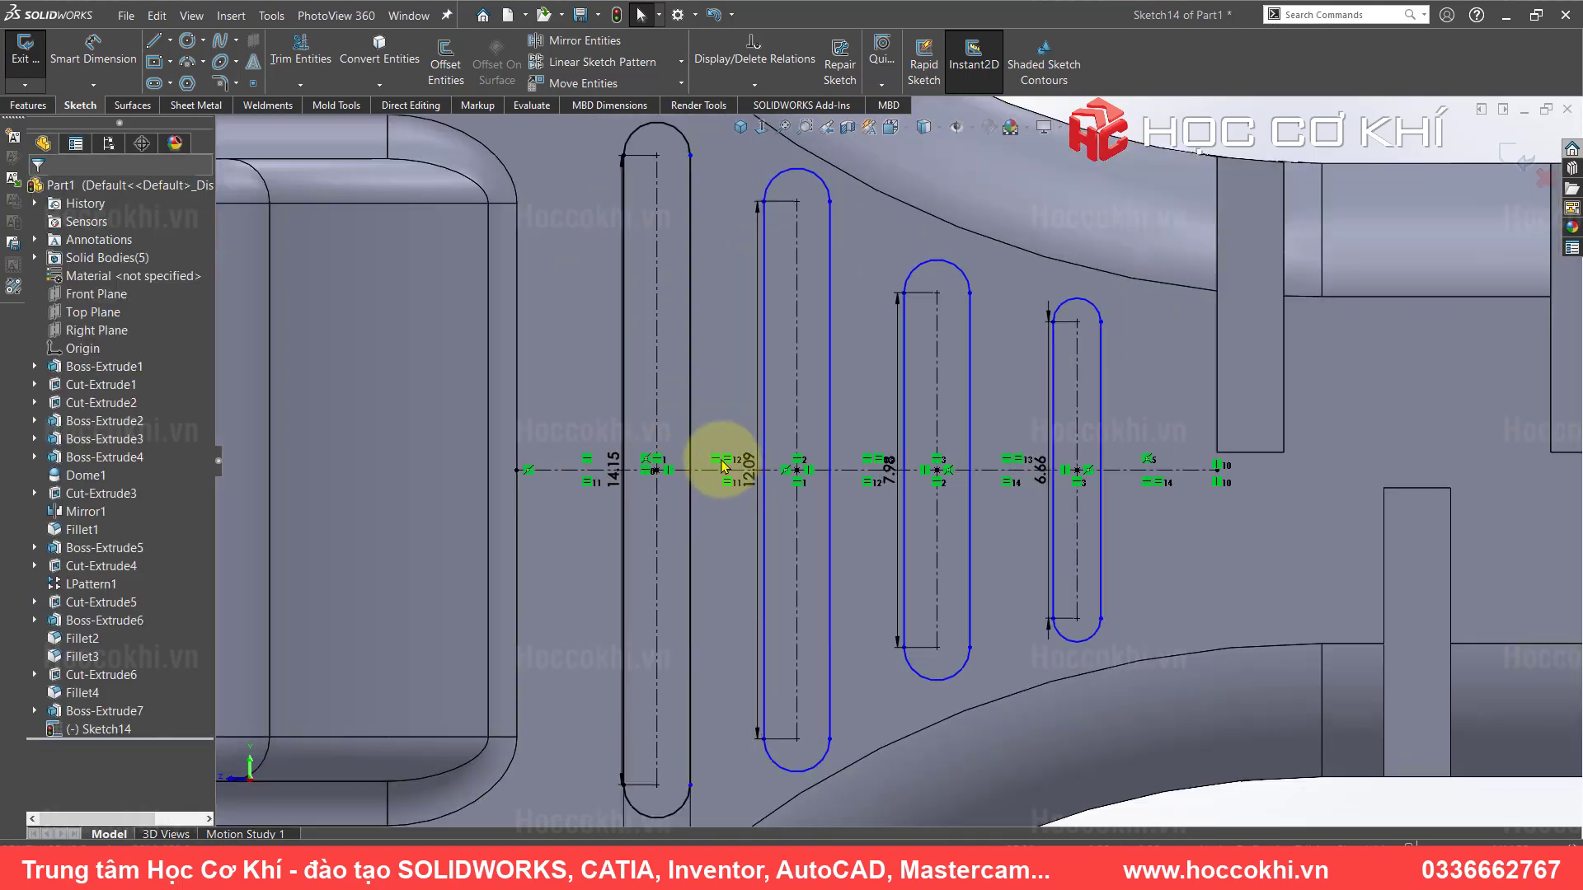
scroll(624, 478, "down", 2)
left_click_drag(614, 470, 593, 417)
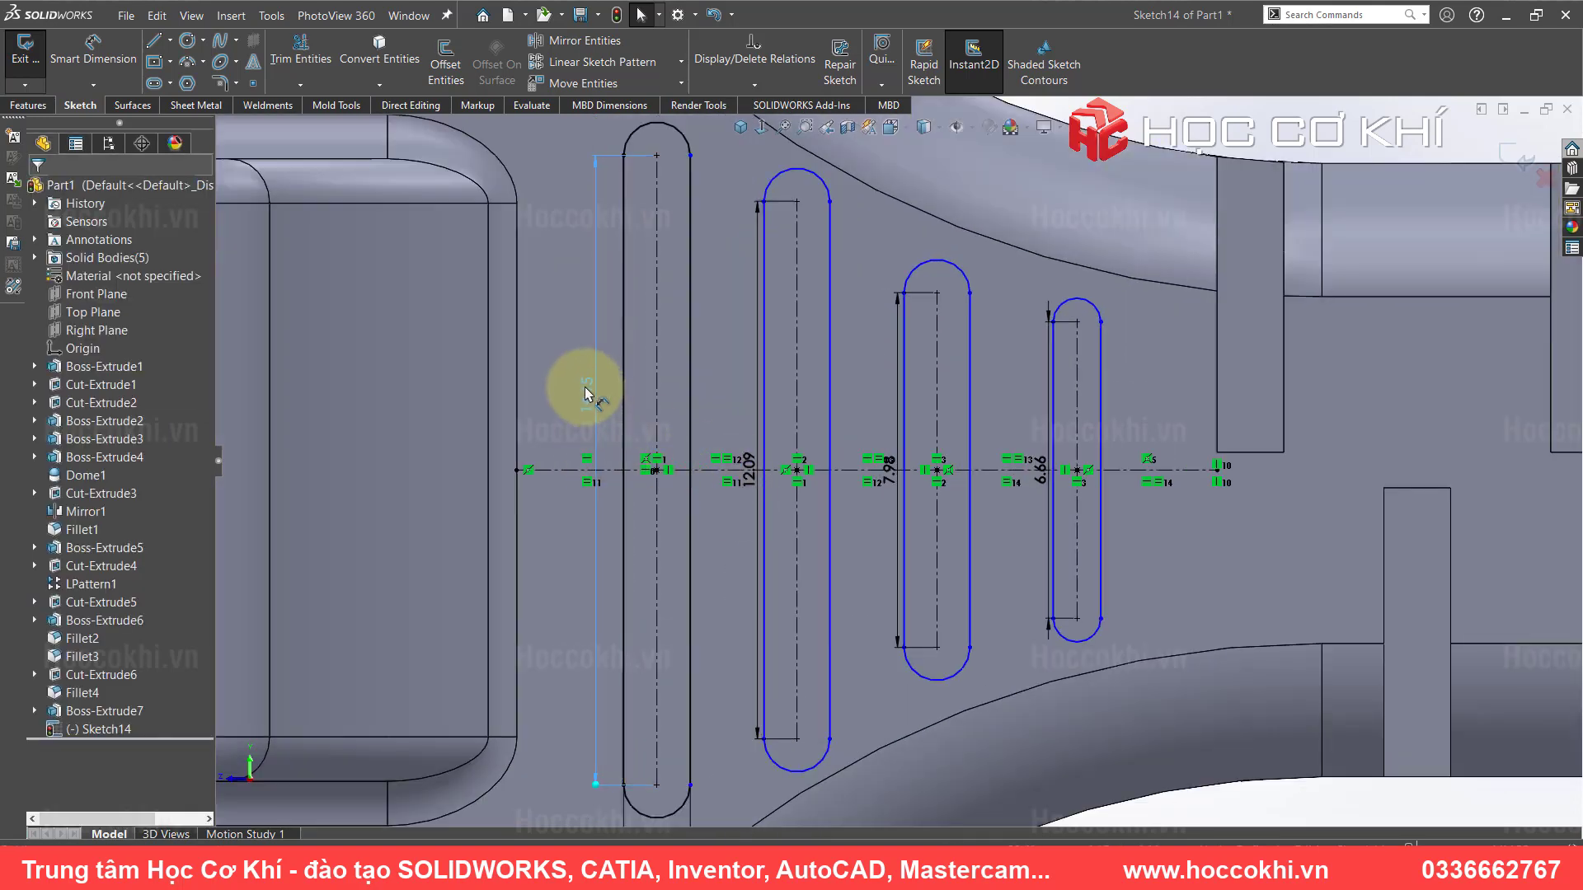
left_click(584, 410)
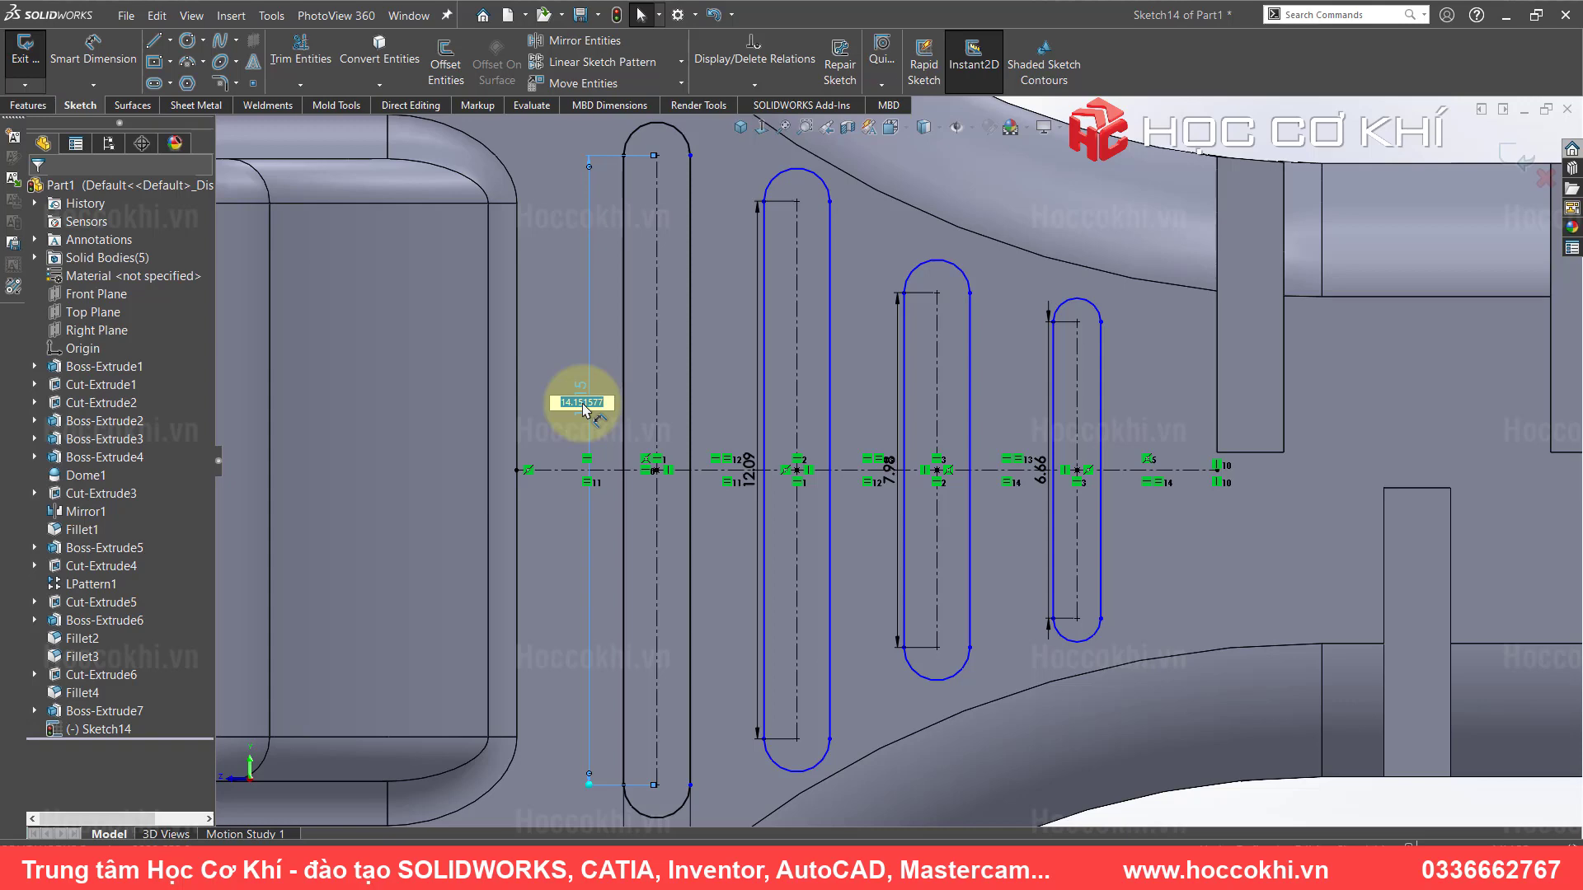
key("Return")
scroll(873, 428, "up", 2)
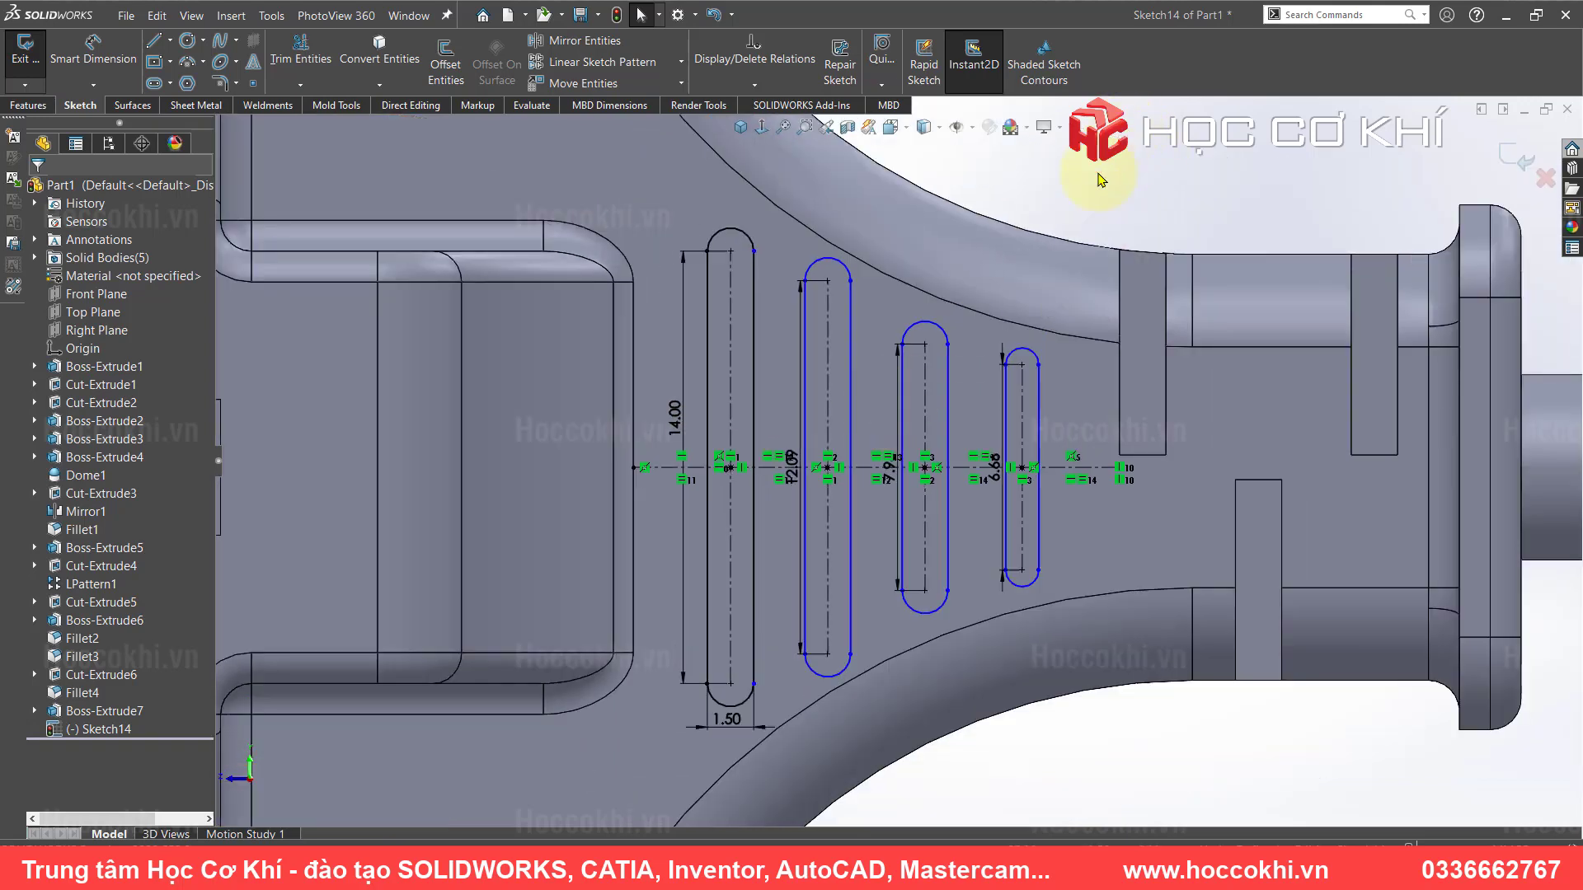
left_click_drag(789, 466, 782, 415)
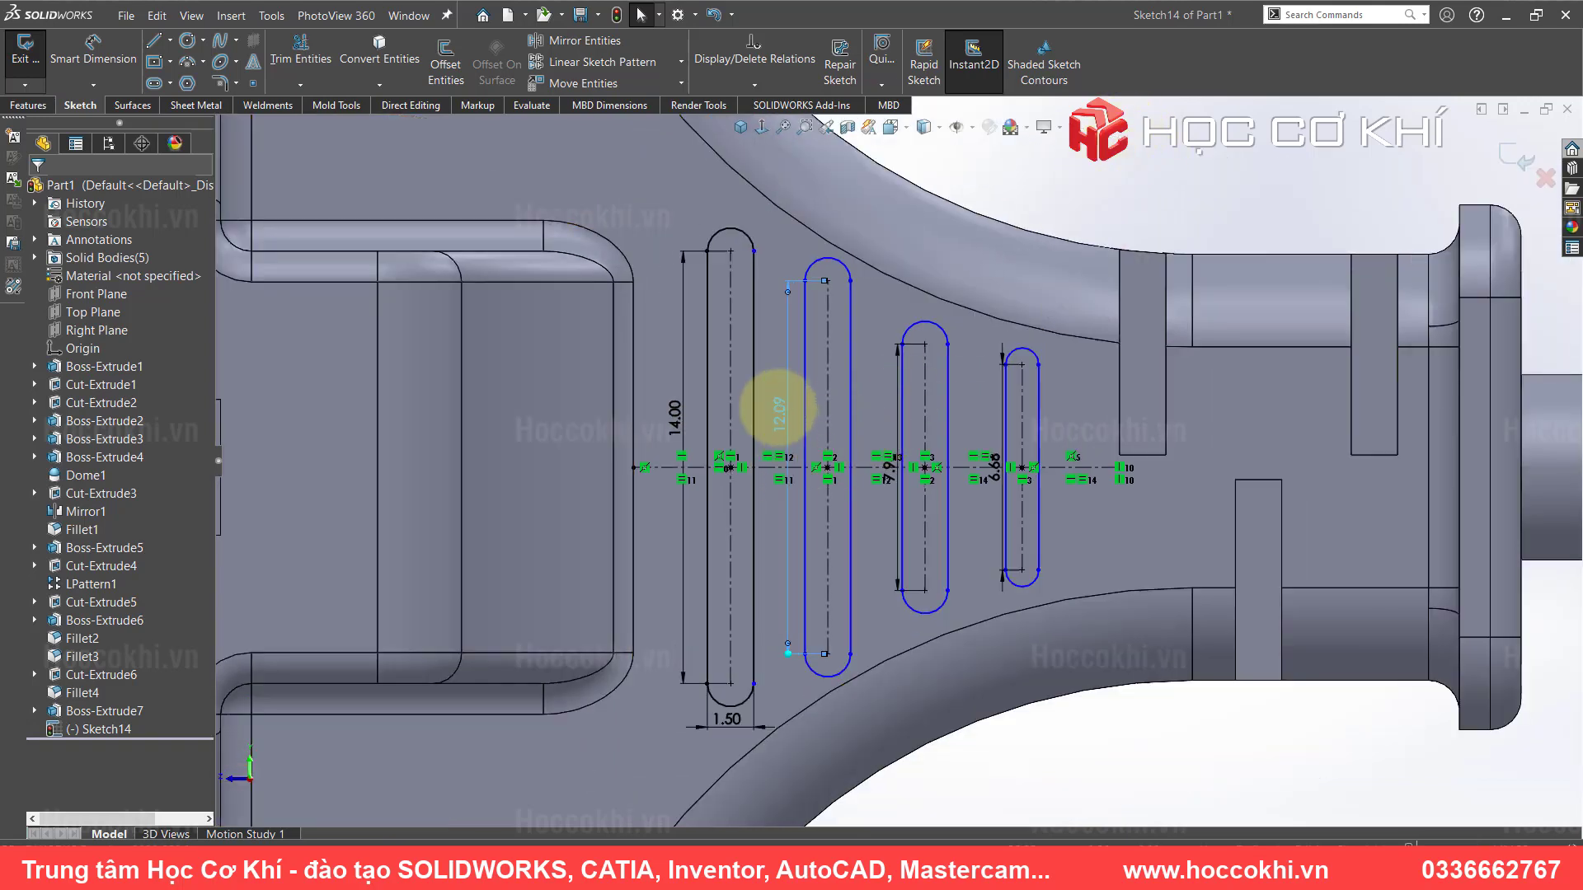
left_click(779, 409)
- Set the third slot's 7.98 length to 7.00 and delete the first slot's 14.00 dimension
left_click_drag(887, 466, 887, 406)
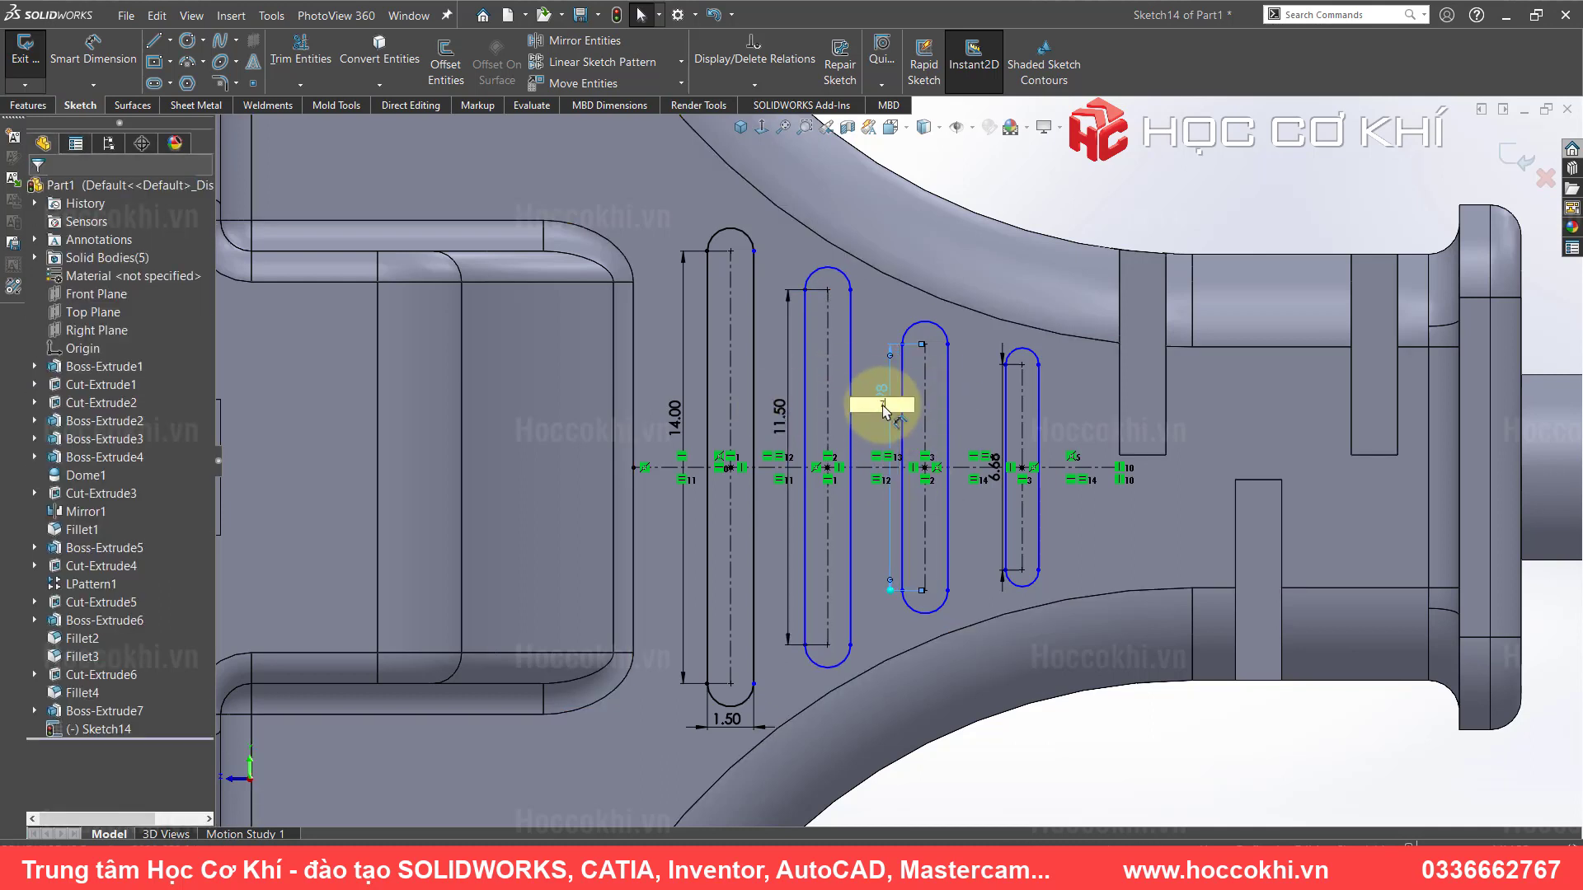
type("7")
key("Return")
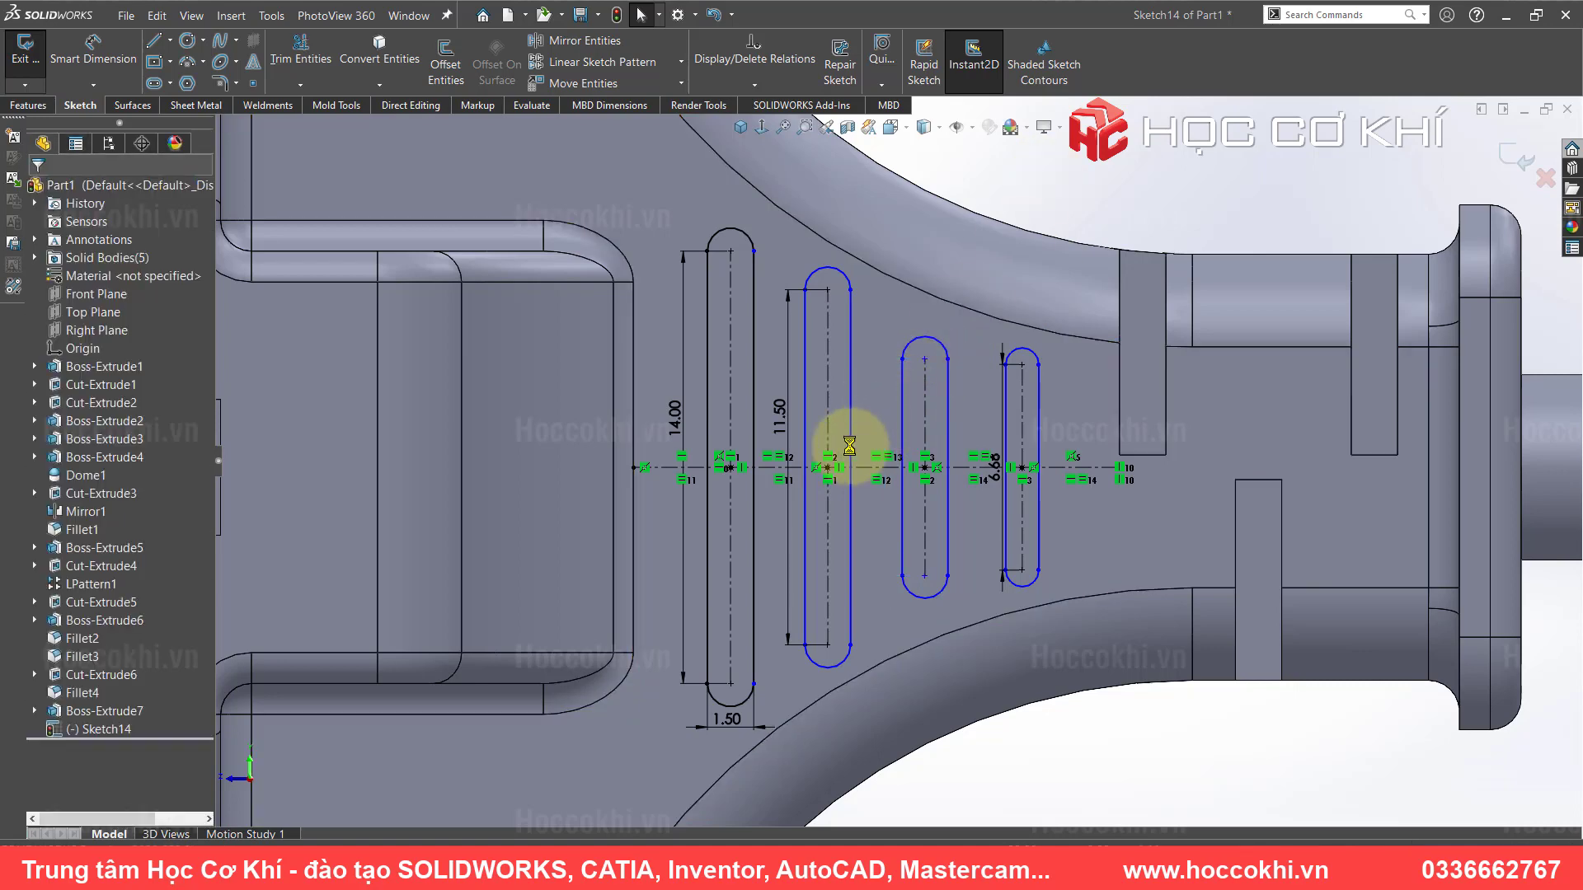
left_click(775, 385)
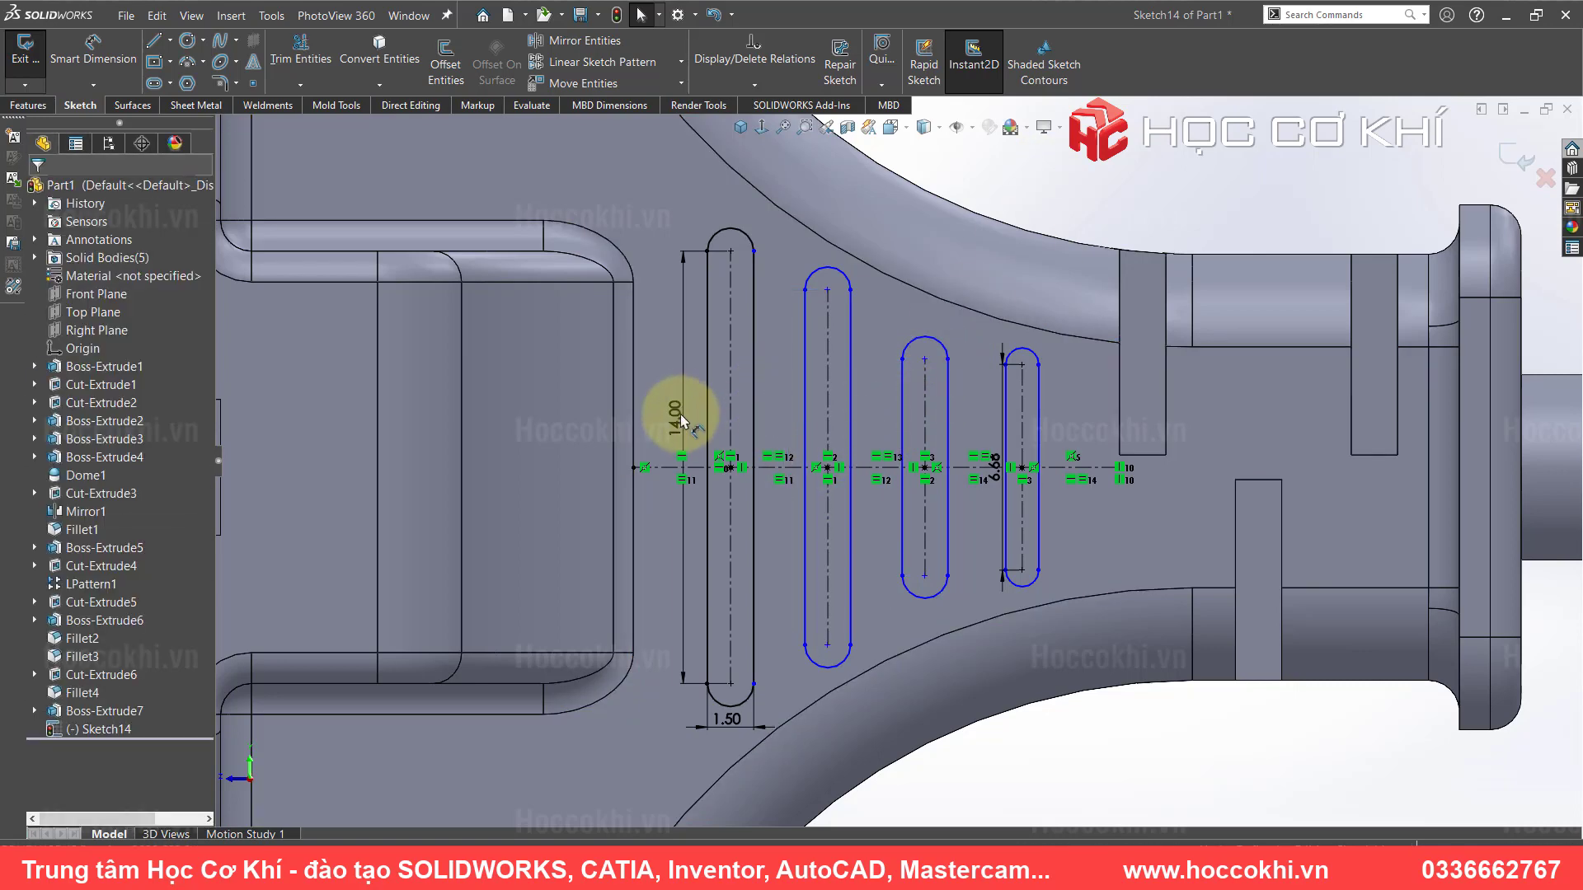
left_click_drag(681, 420, 668, 369)
key("Delete")
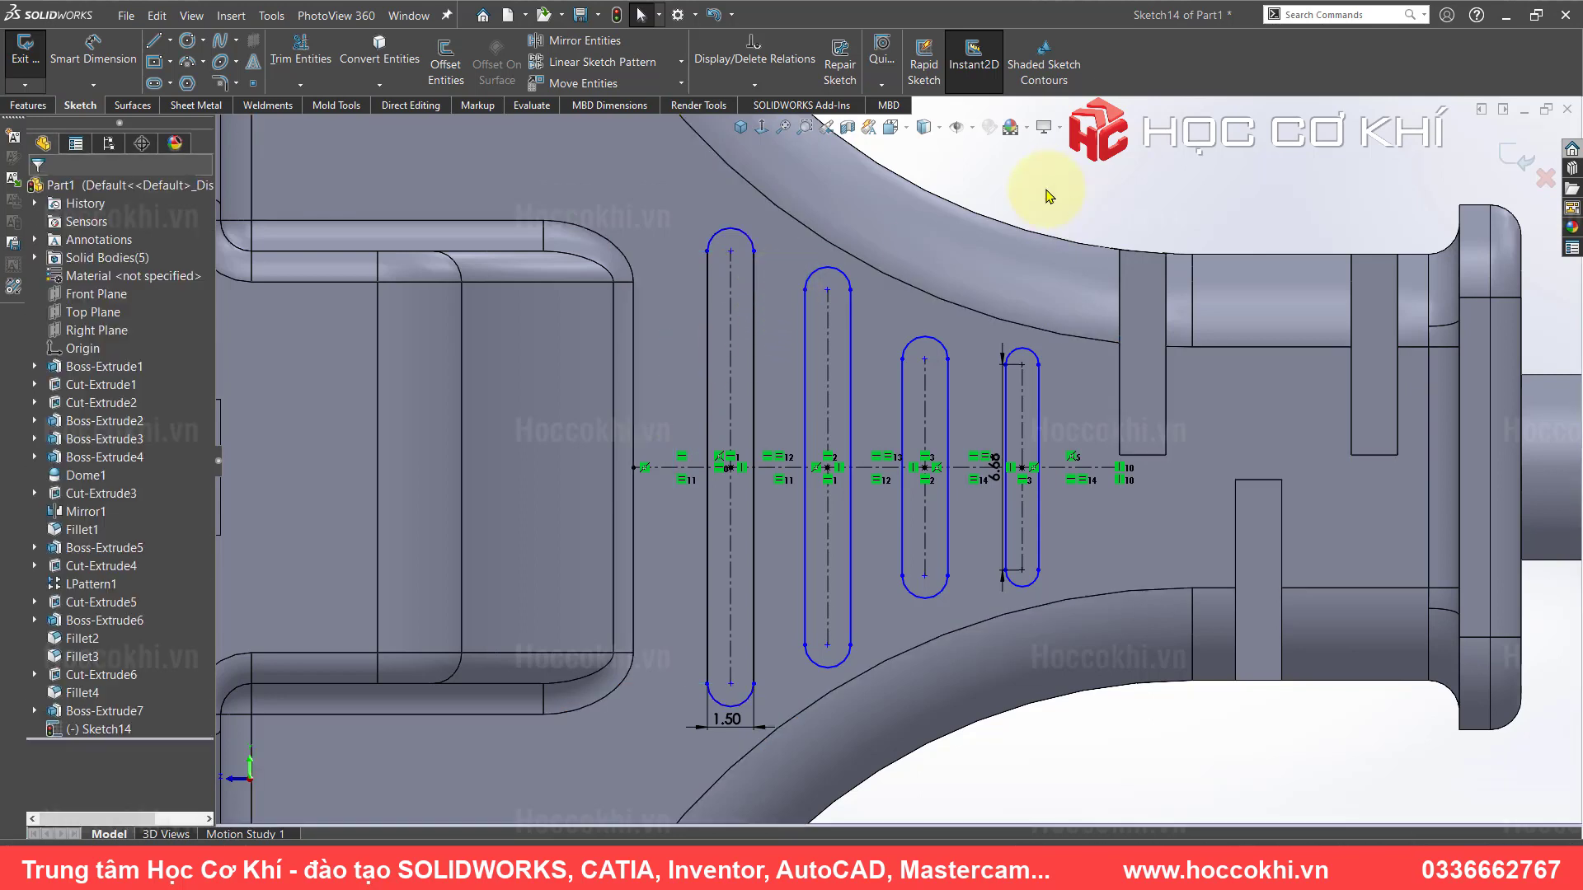
- Offset the plug body's upper curved edge by 1.5 mm
left_click(828, 244)
left_click(445, 59)
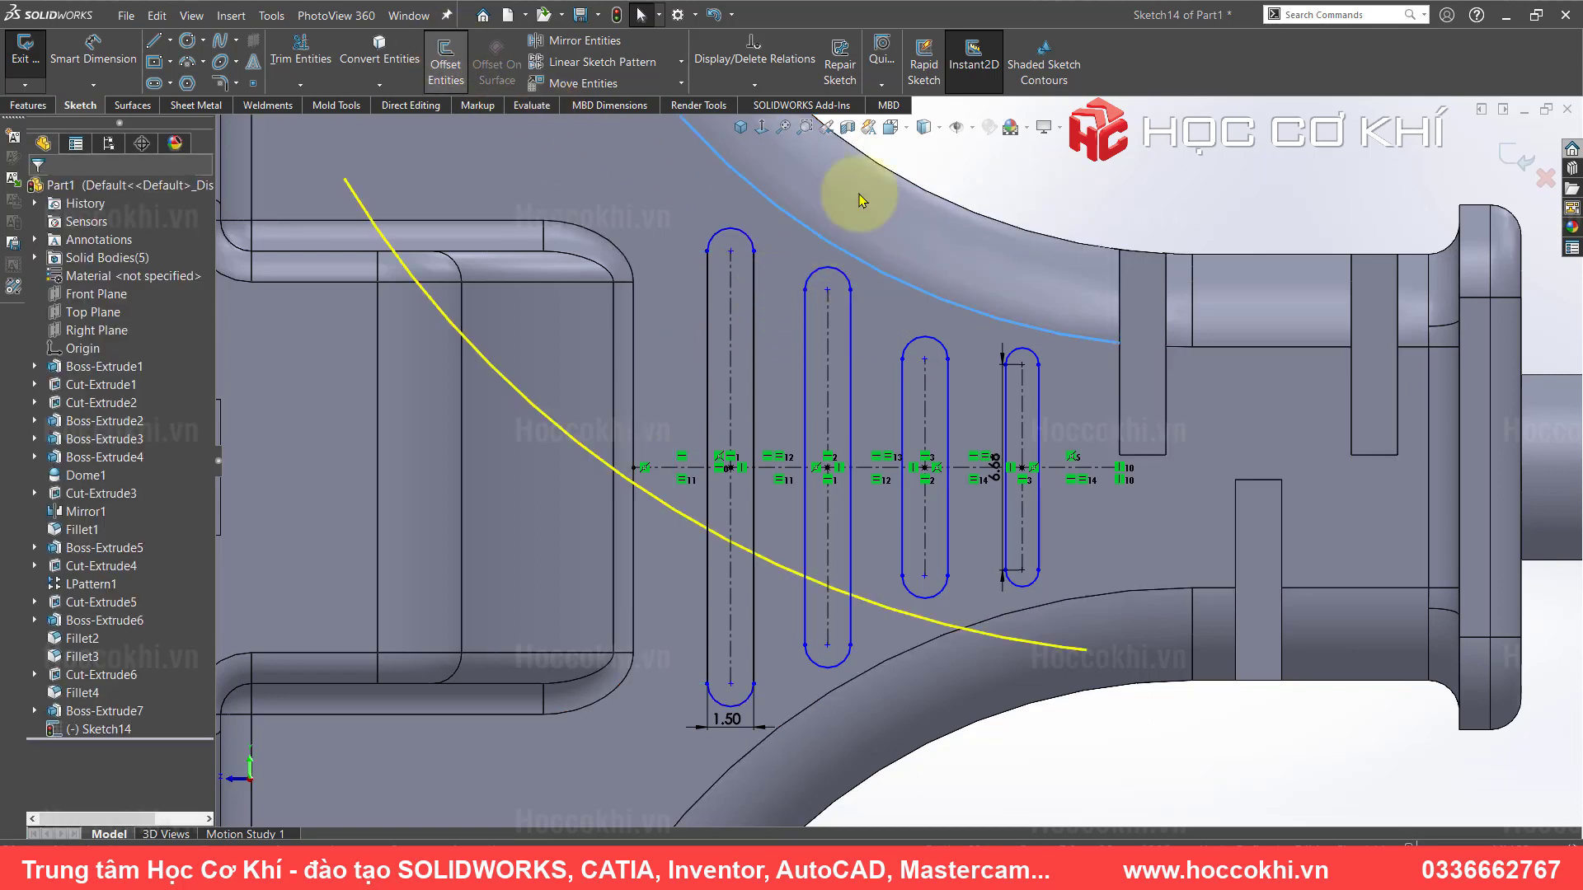
type("2")
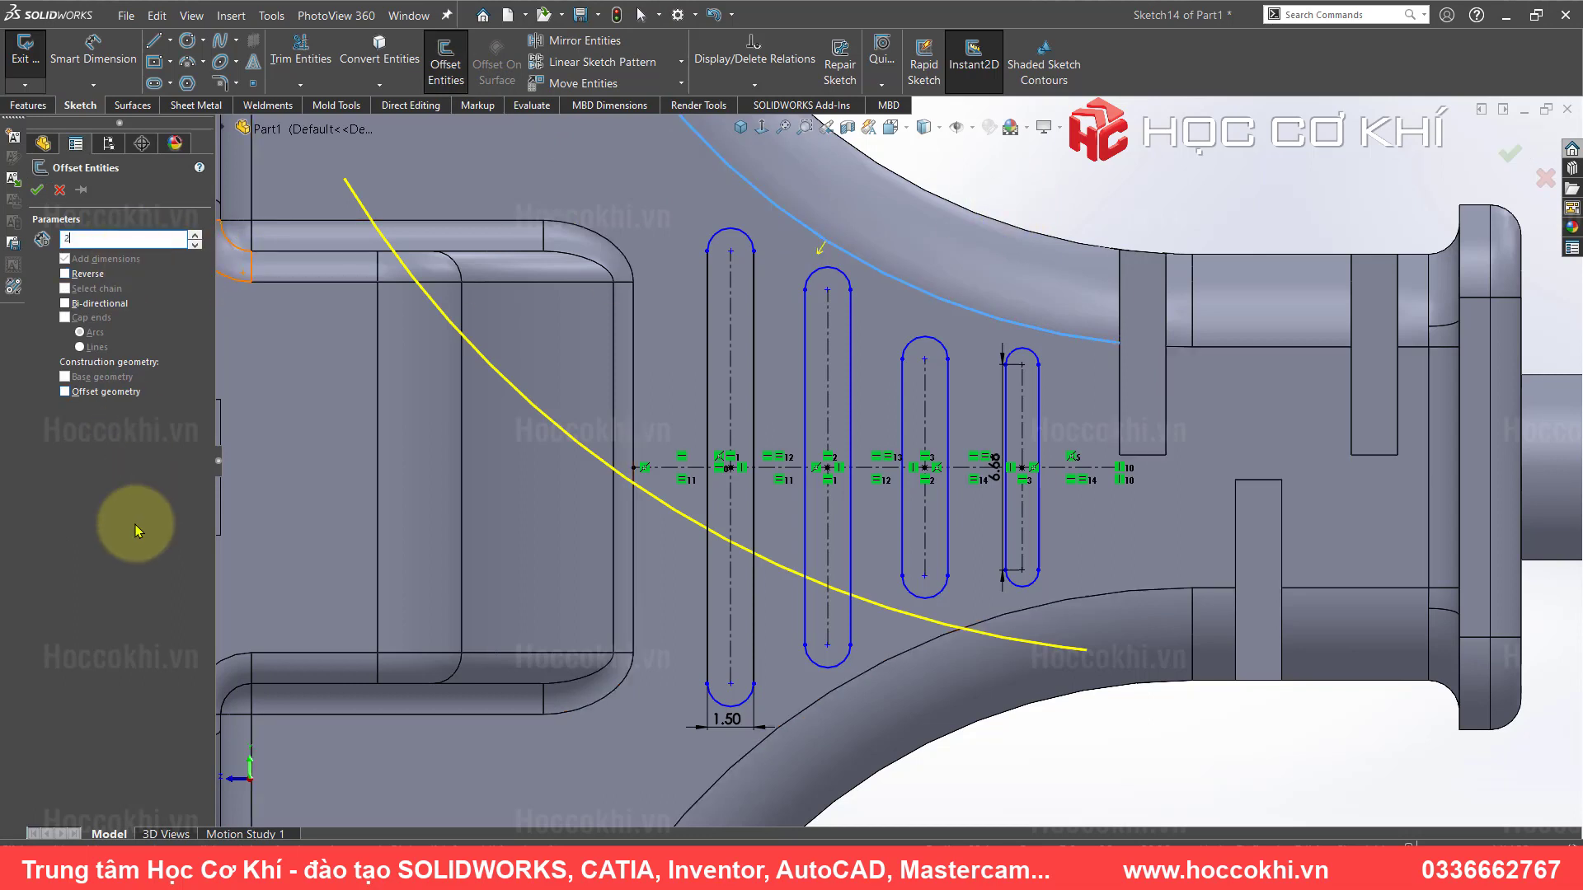
key("Return")
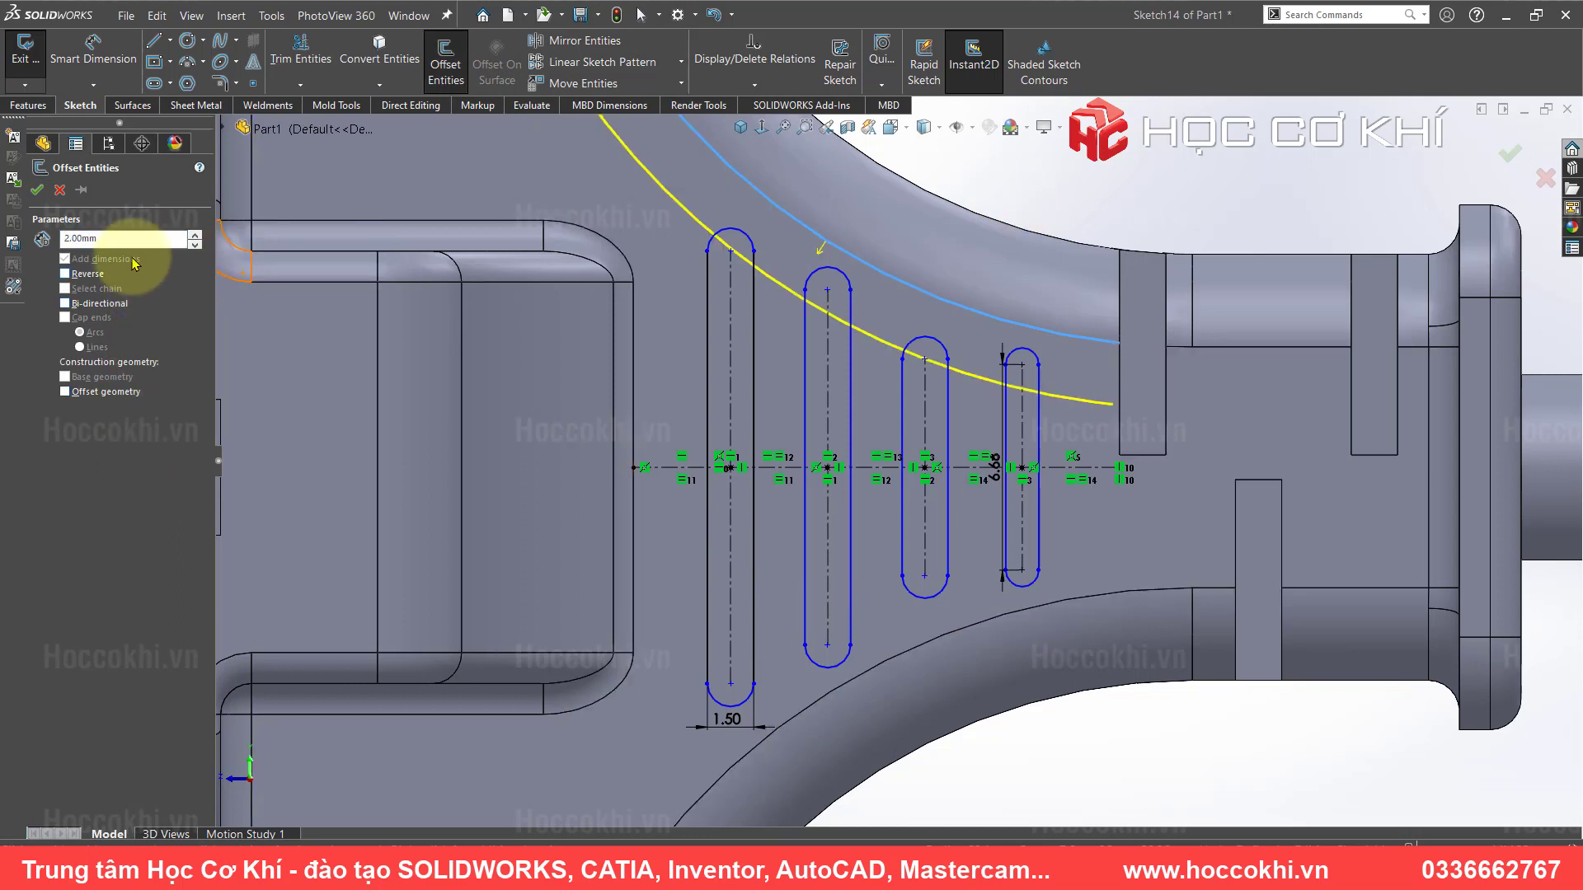
type("1.5")
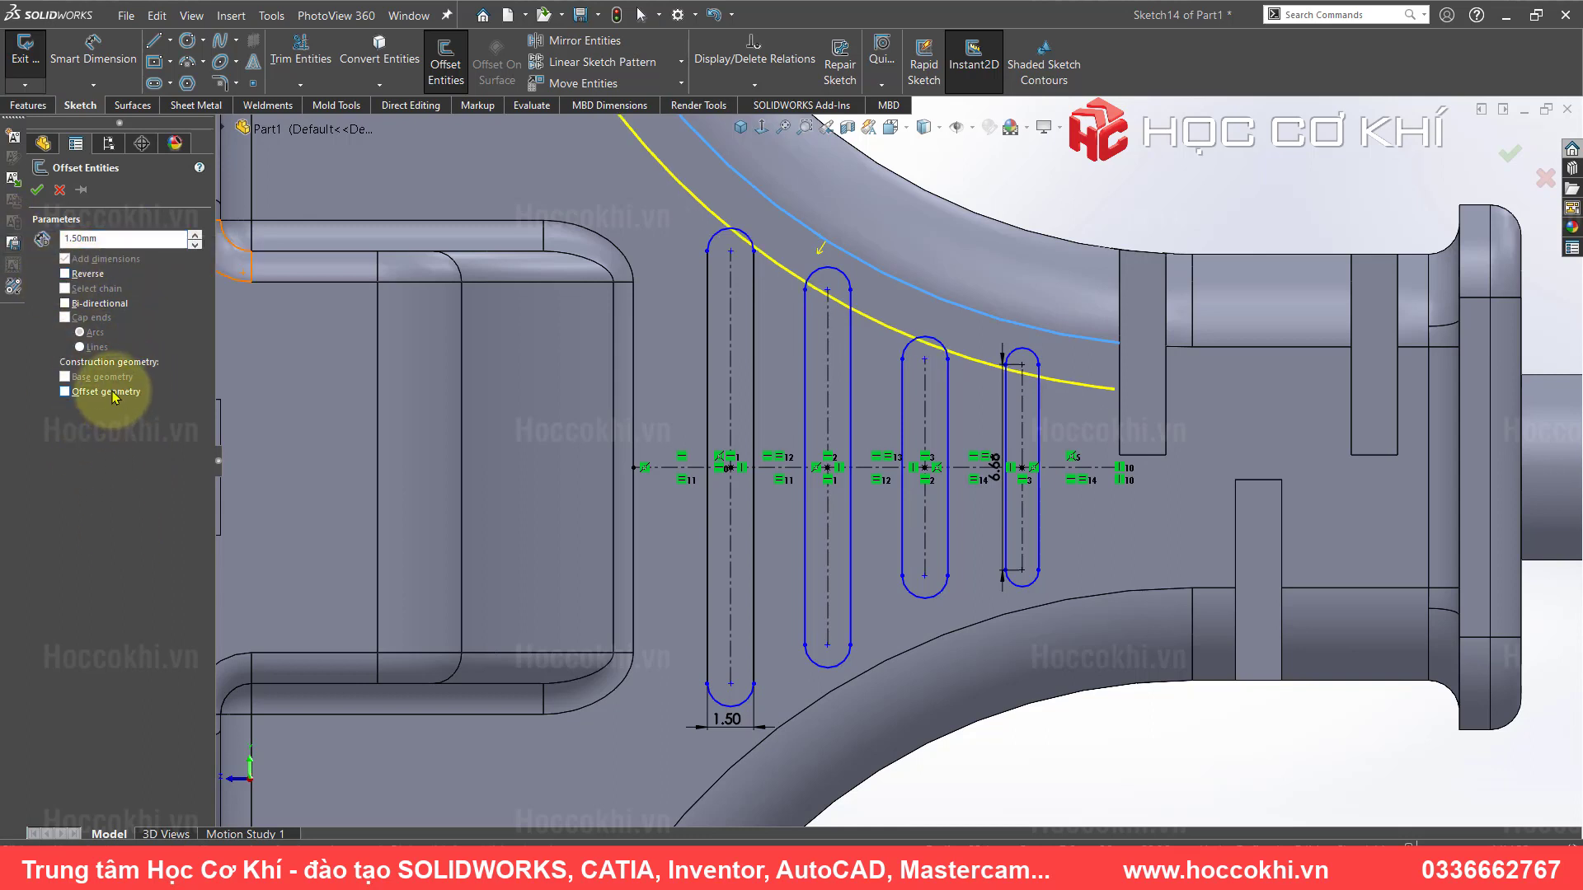
- Confirm the 1.5 mm construction offset and make the first two slots' tops coincident with it
left_click(36, 189)
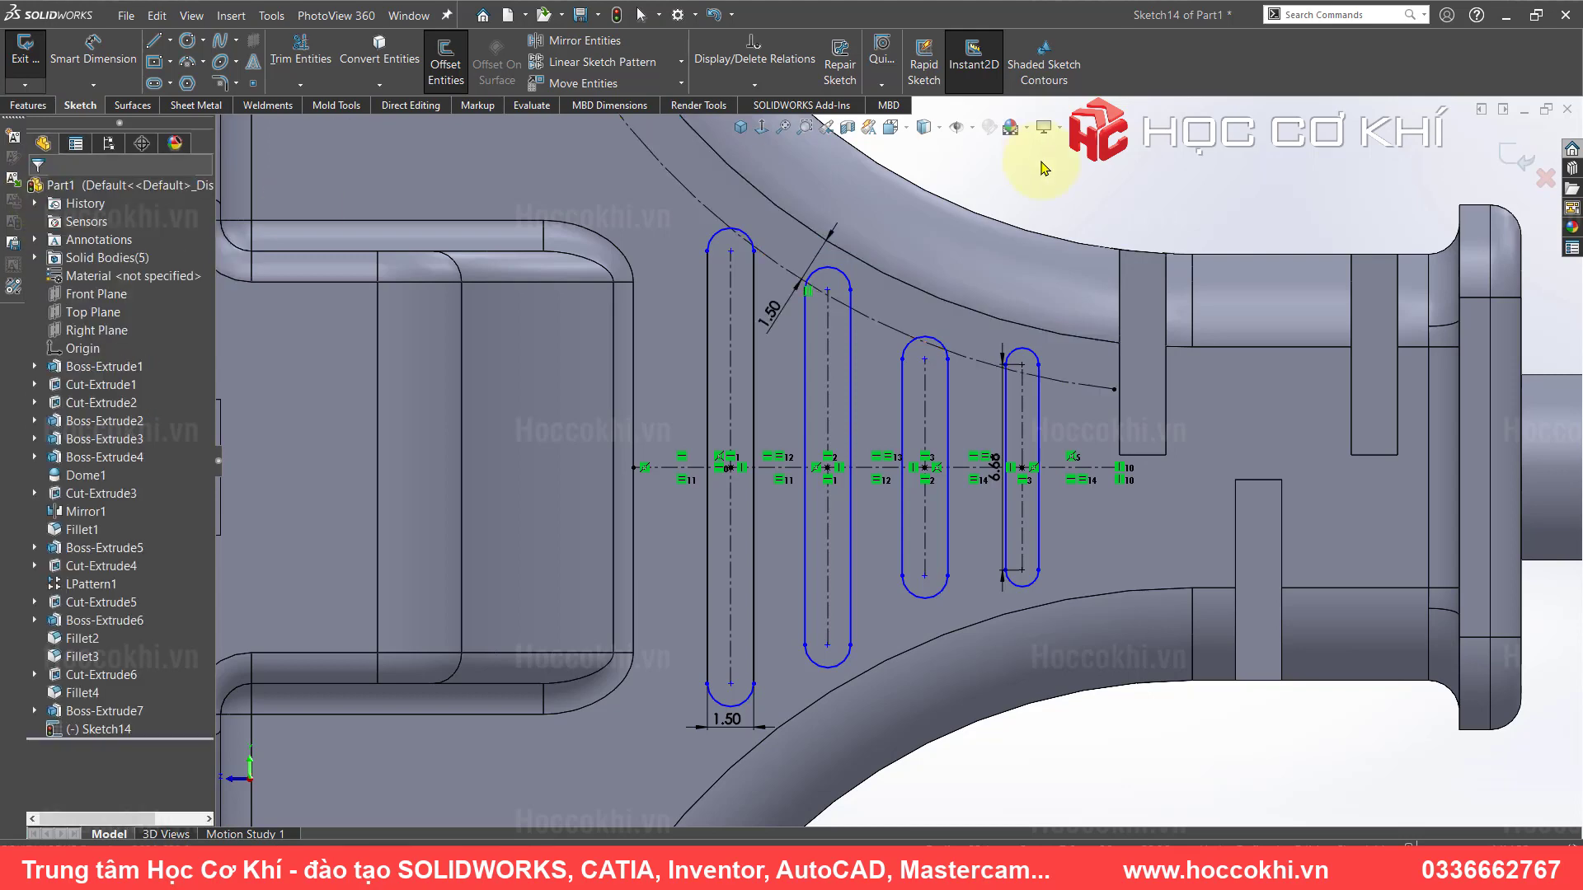
scroll(857, 276, "down", 3)
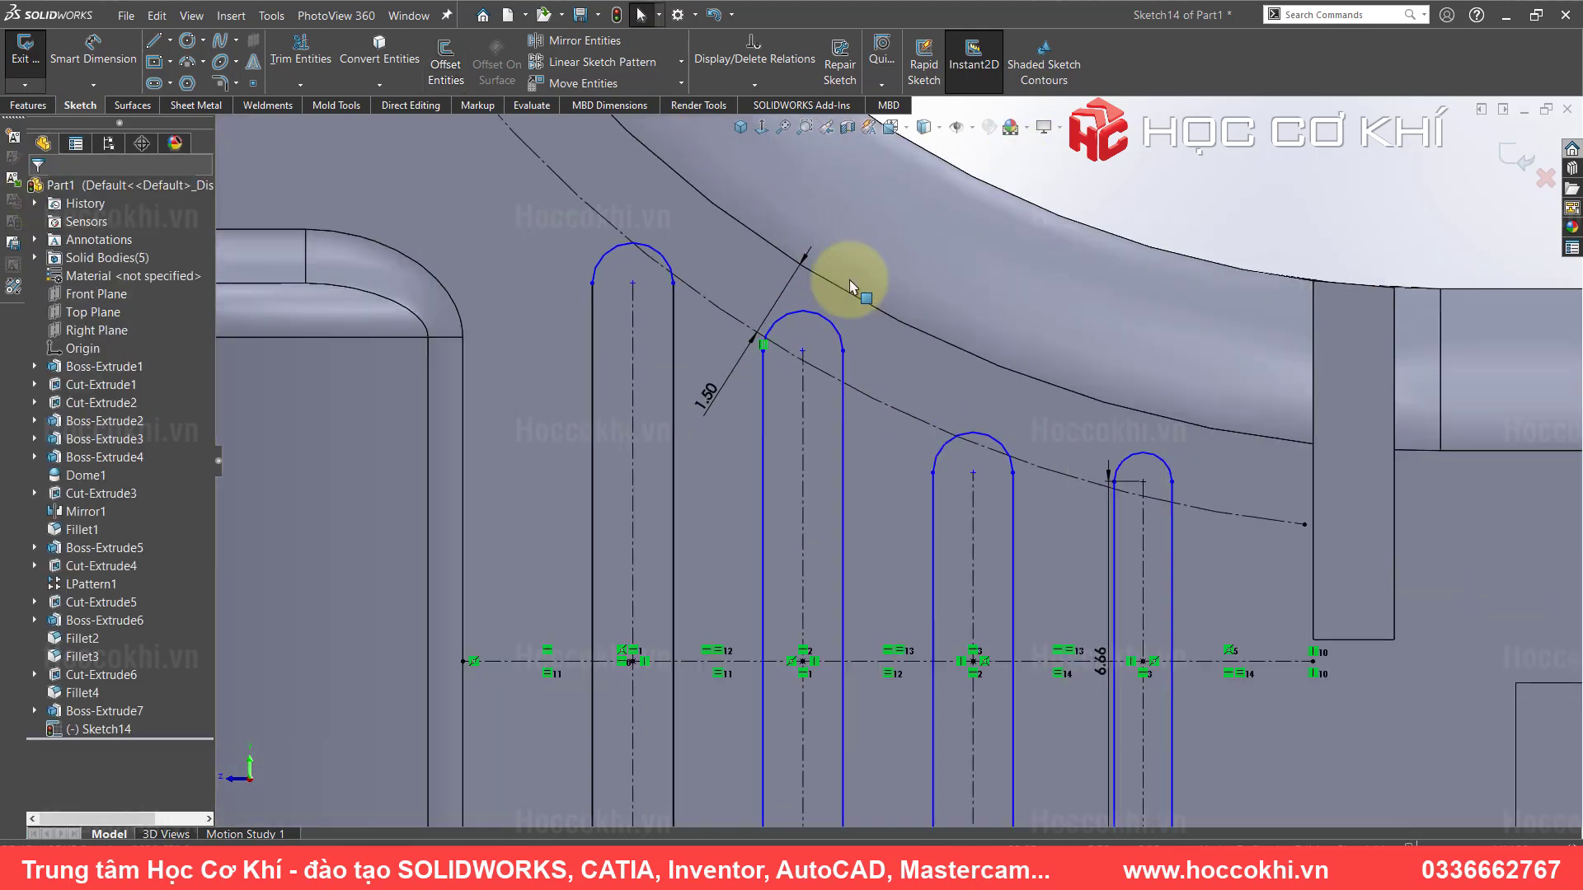
left_click(631, 289)
left_click(608, 230, "ctrl")
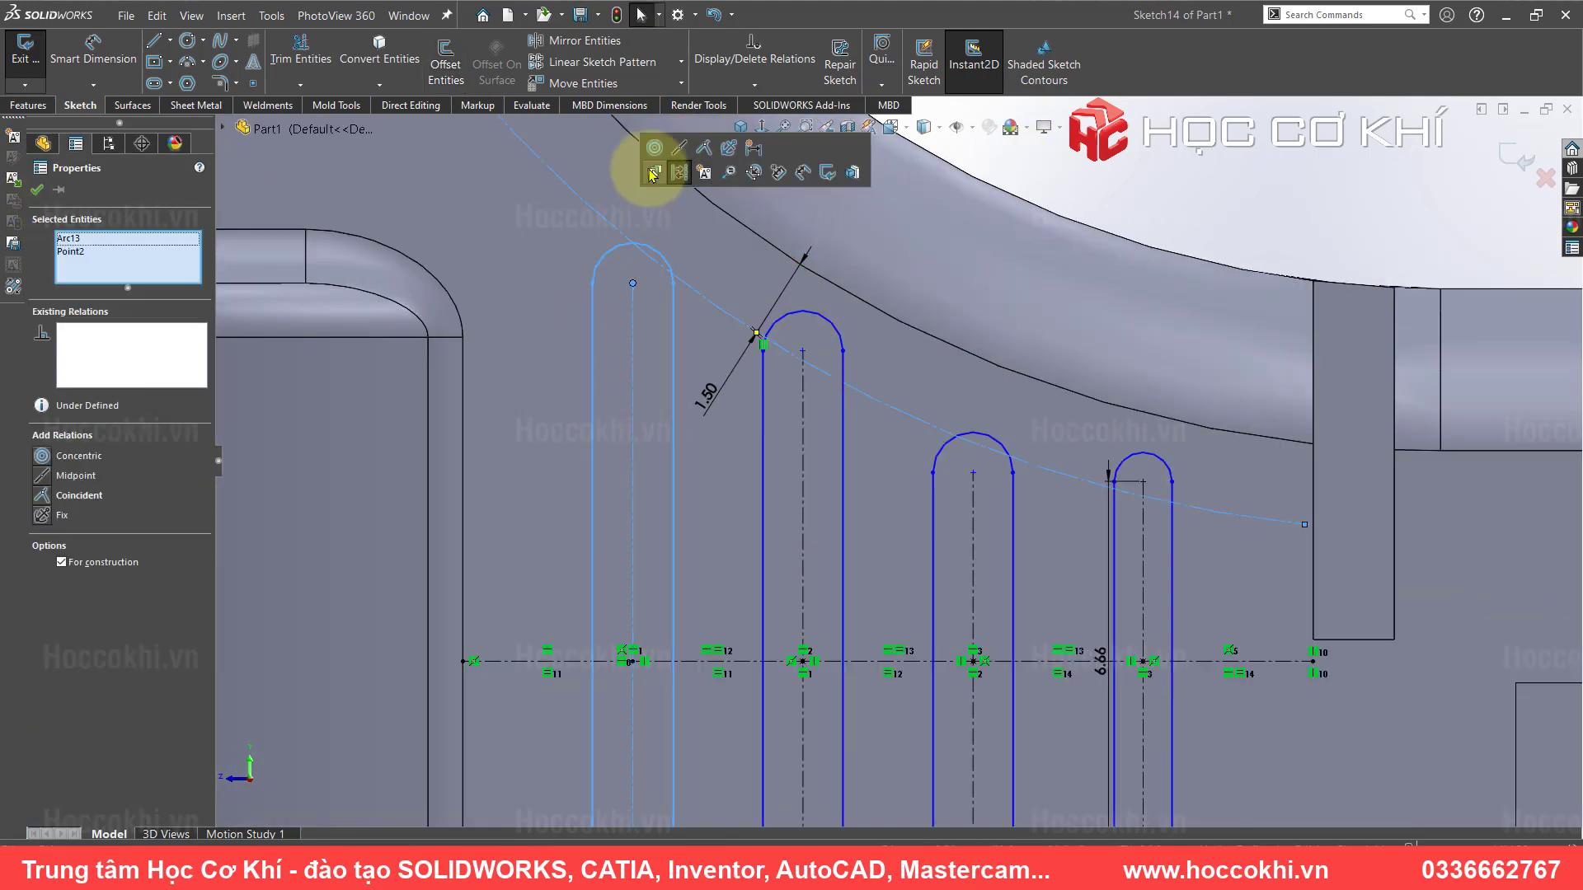
left_click(702, 152)
left_click(1148, 170)
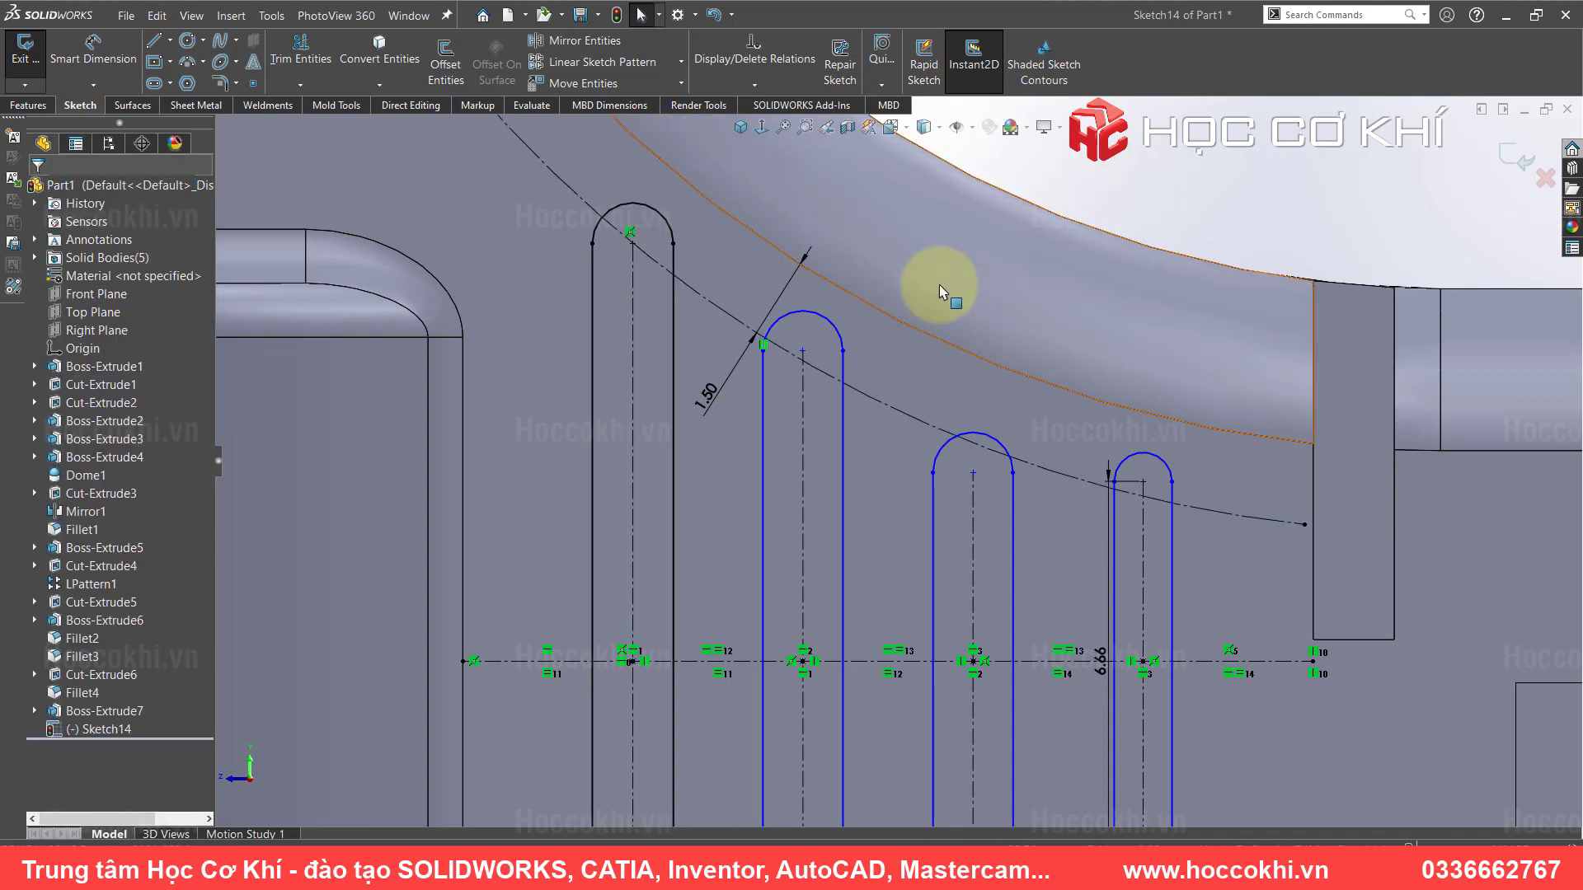
left_click(798, 352)
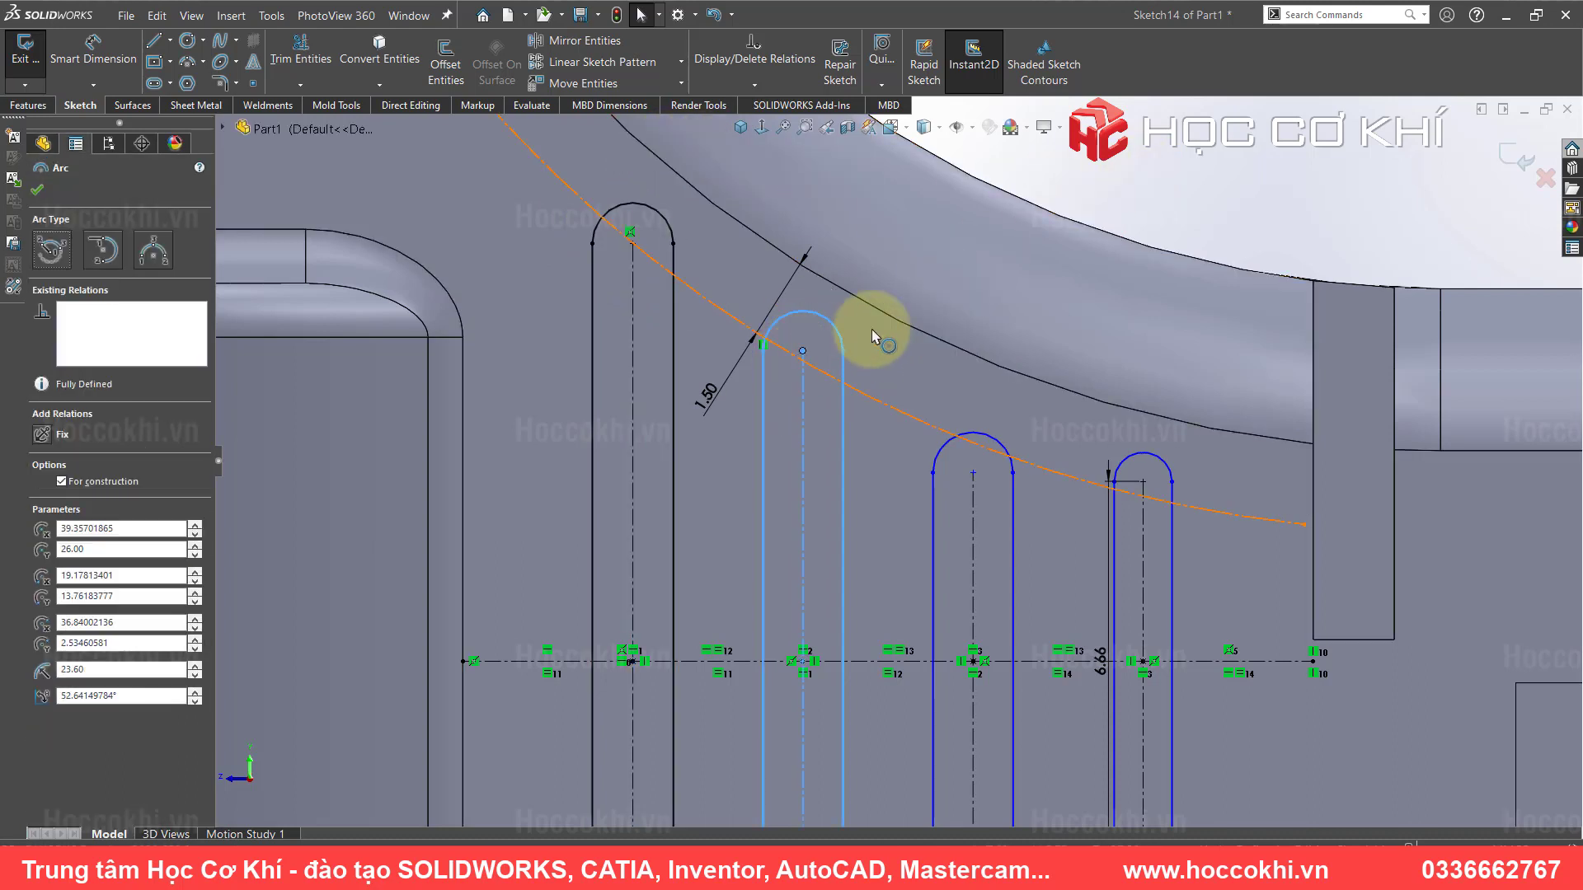
left_click(921, 279)
left_click(1116, 300)
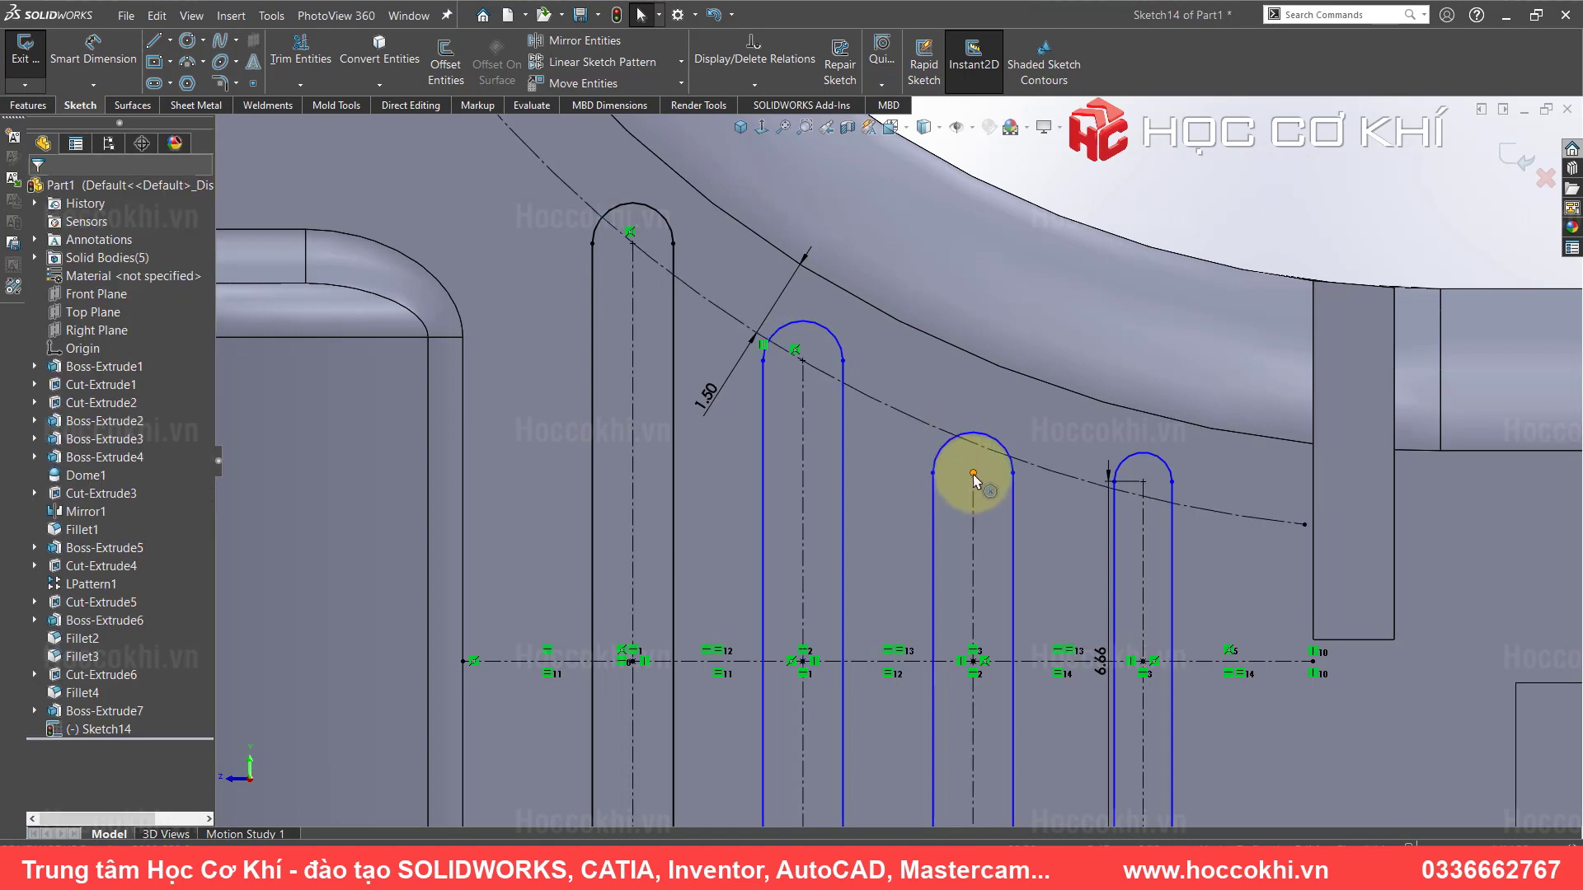
- Make the third and fourth slots' tops coincident with the offset curve and test the constraints
left_click(972, 471)
left_click(937, 430, "ctrl")
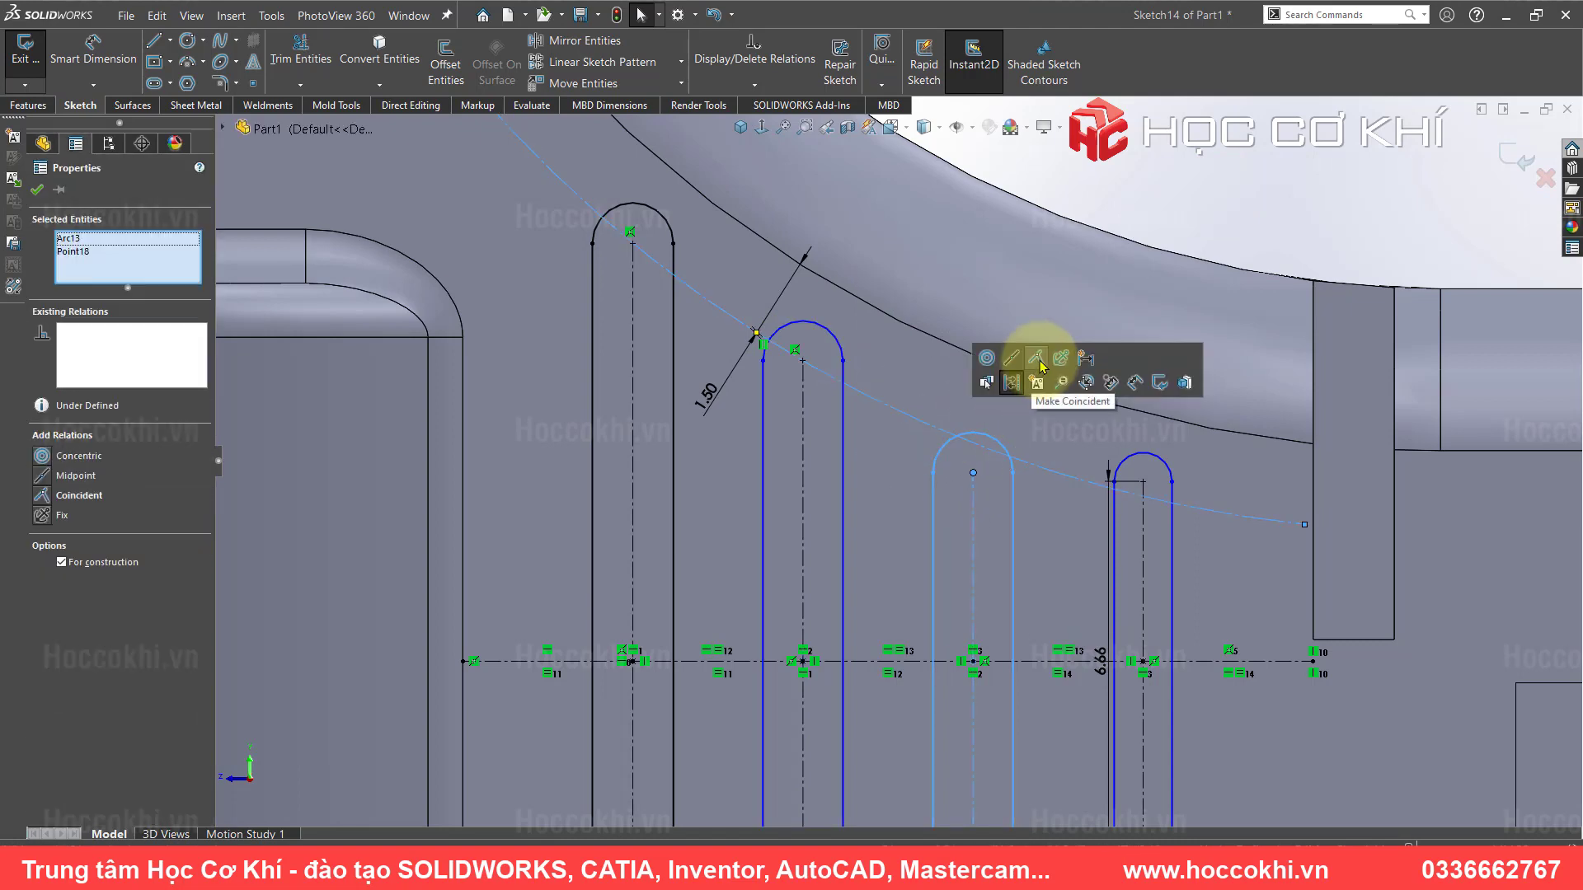
left_click(1036, 357)
left_click(1177, 265)
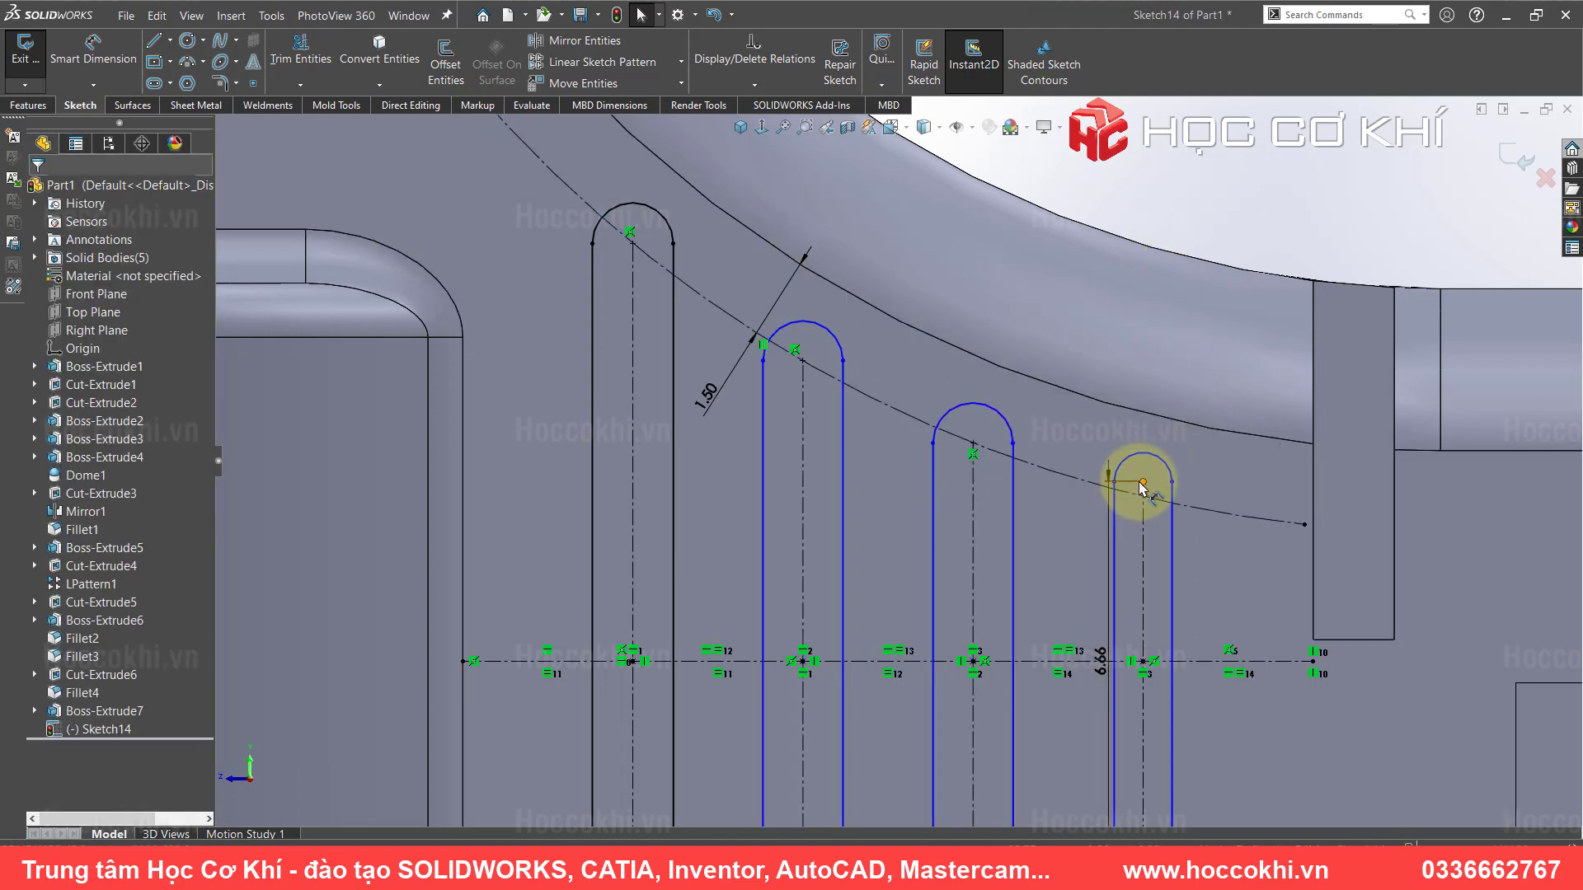
left_click(1142, 482)
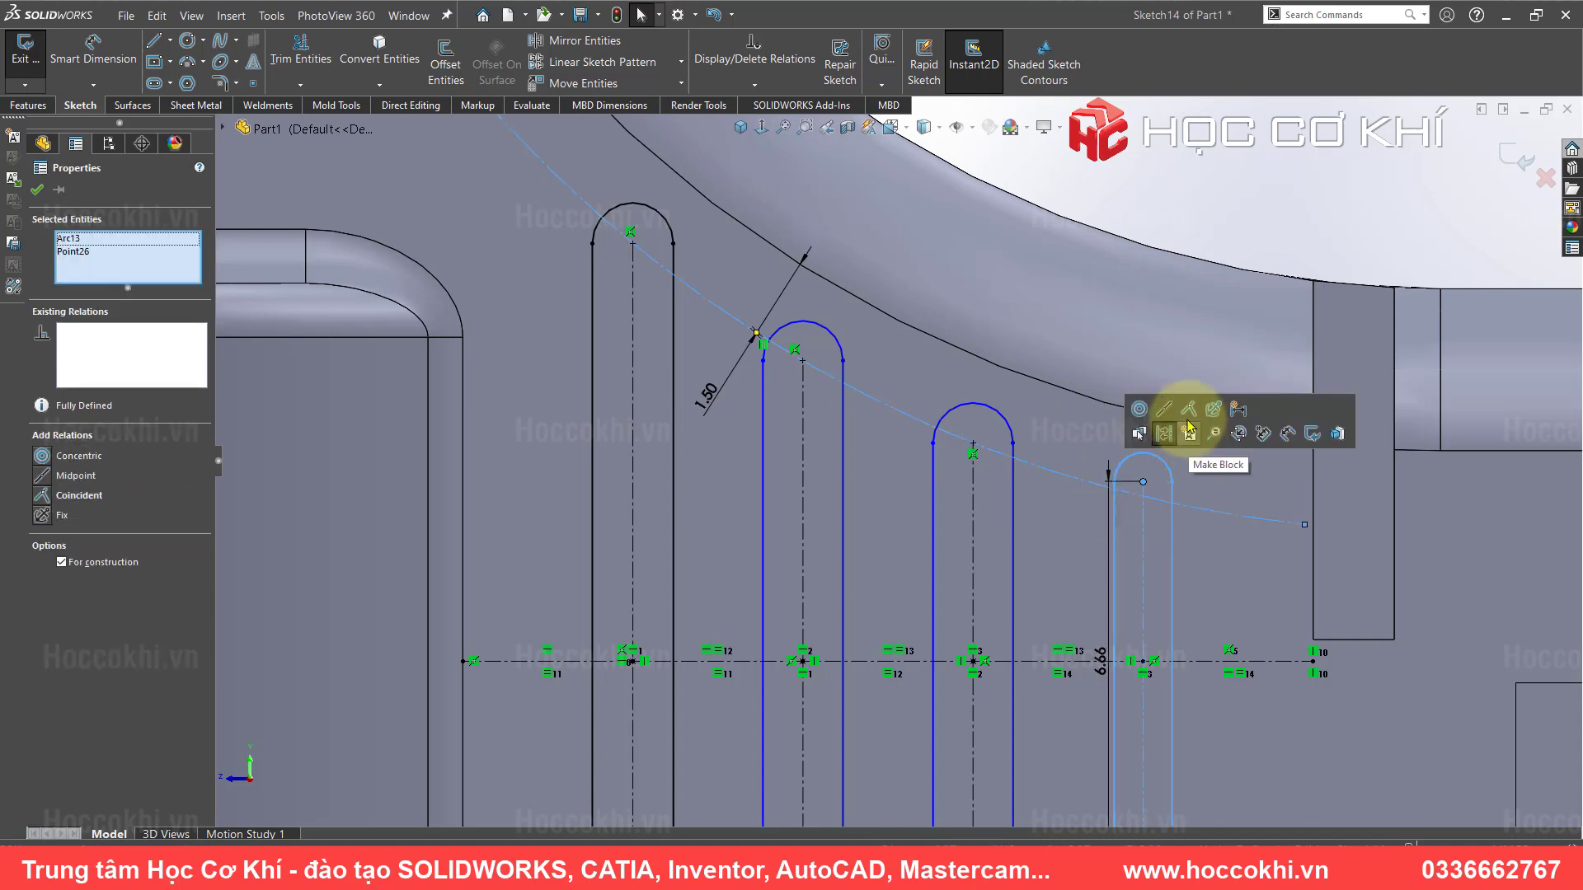
left_click(1218, 198)
scroll(1138, 452, "up", 2)
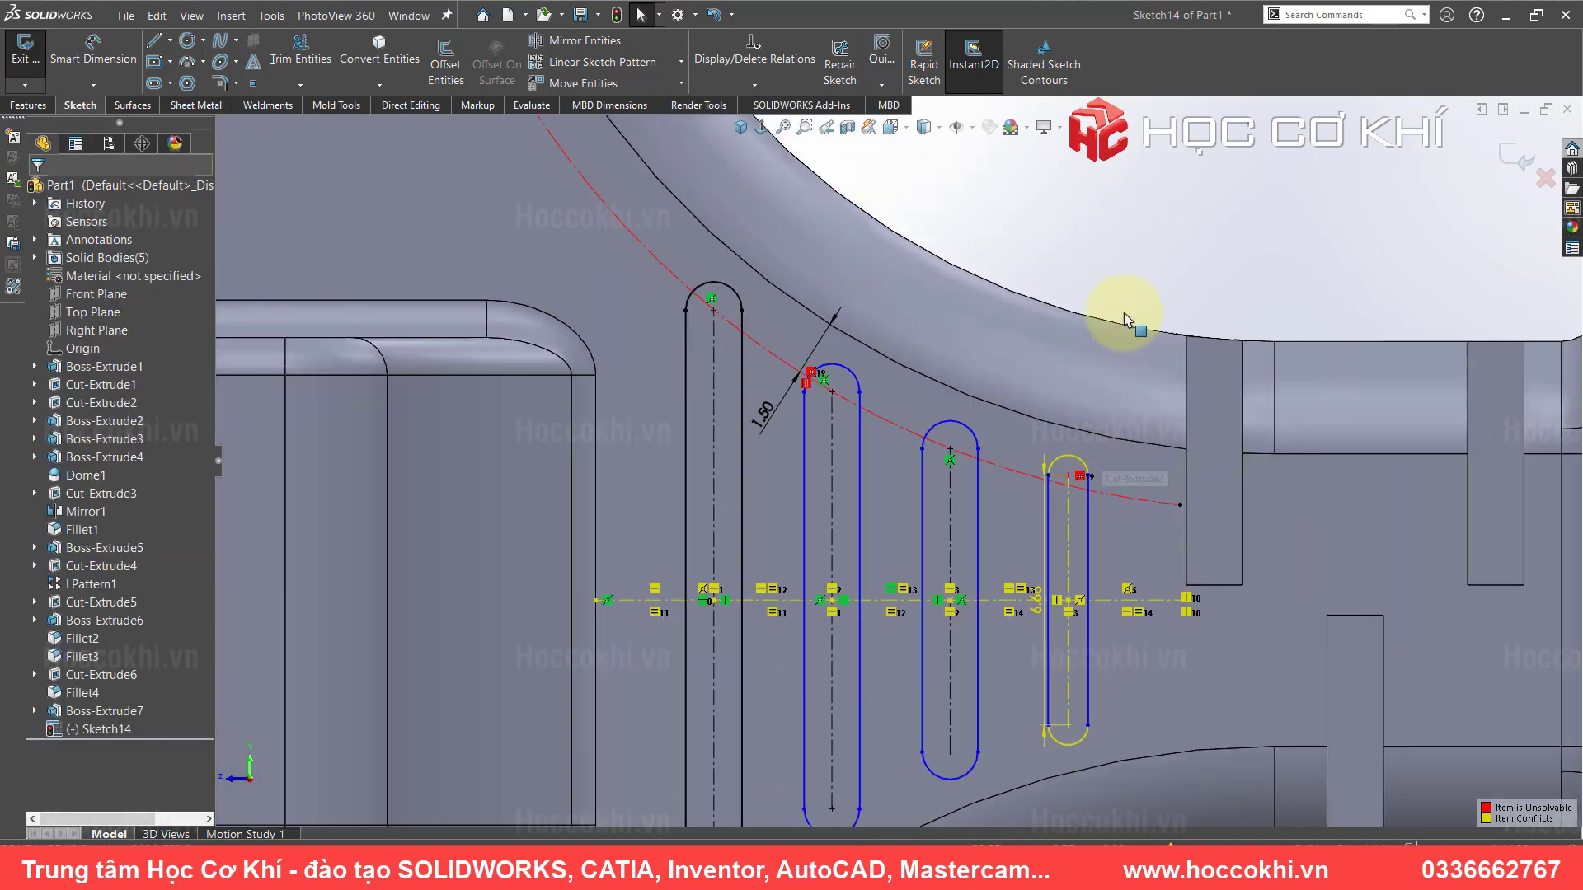
left_click_drag(1049, 601, 1006, 530)
scroll(976, 518, "up", 2)
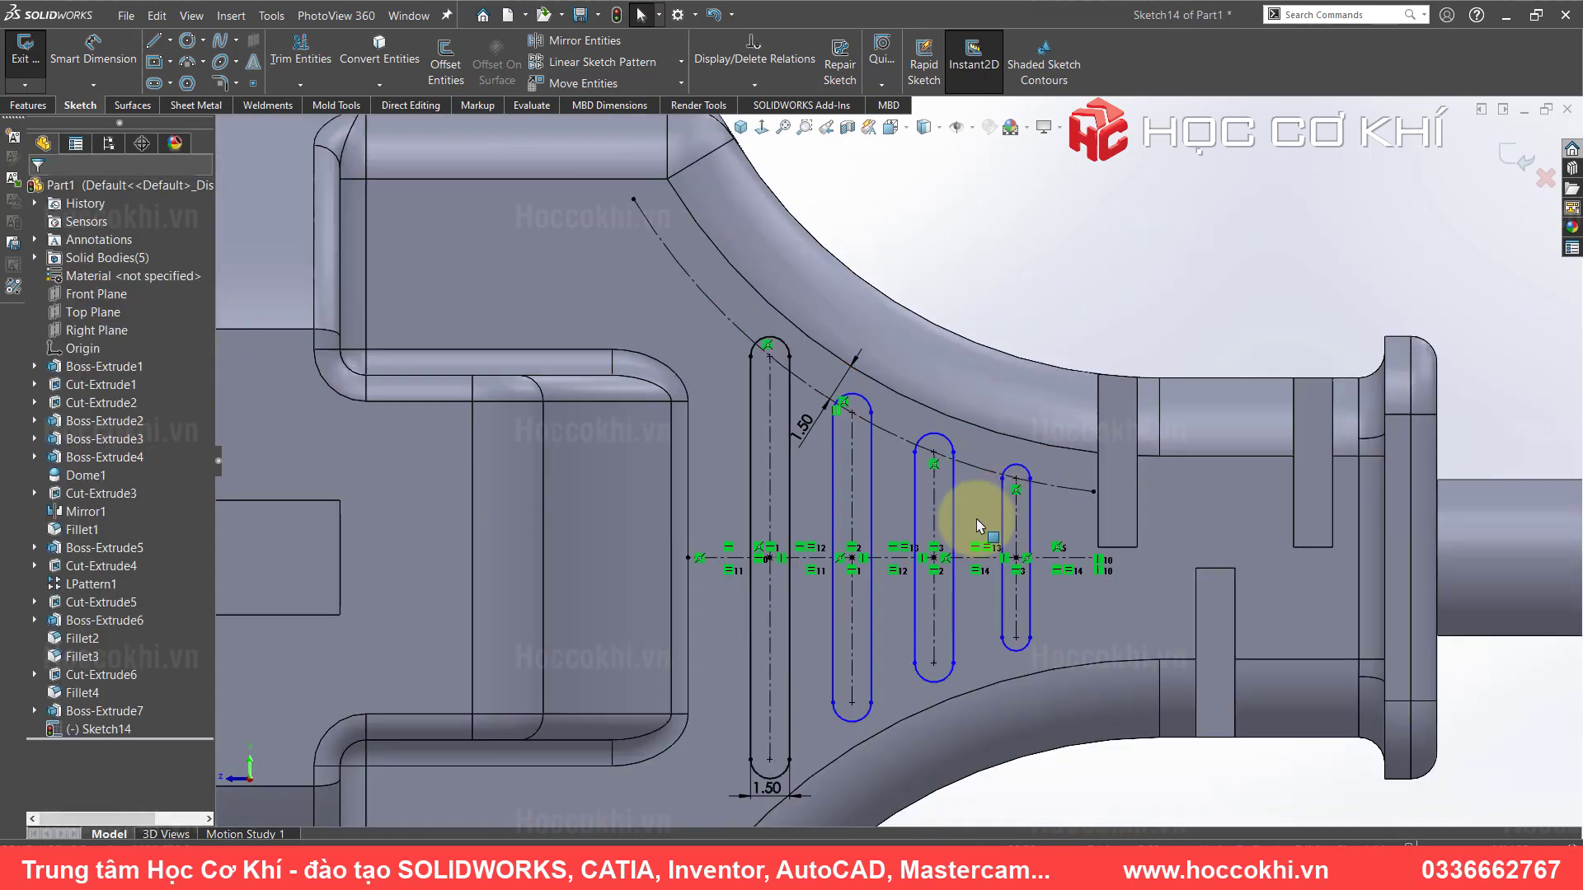
scroll(789, 641, "up", 3)
scroll(789, 642, "down", 4)
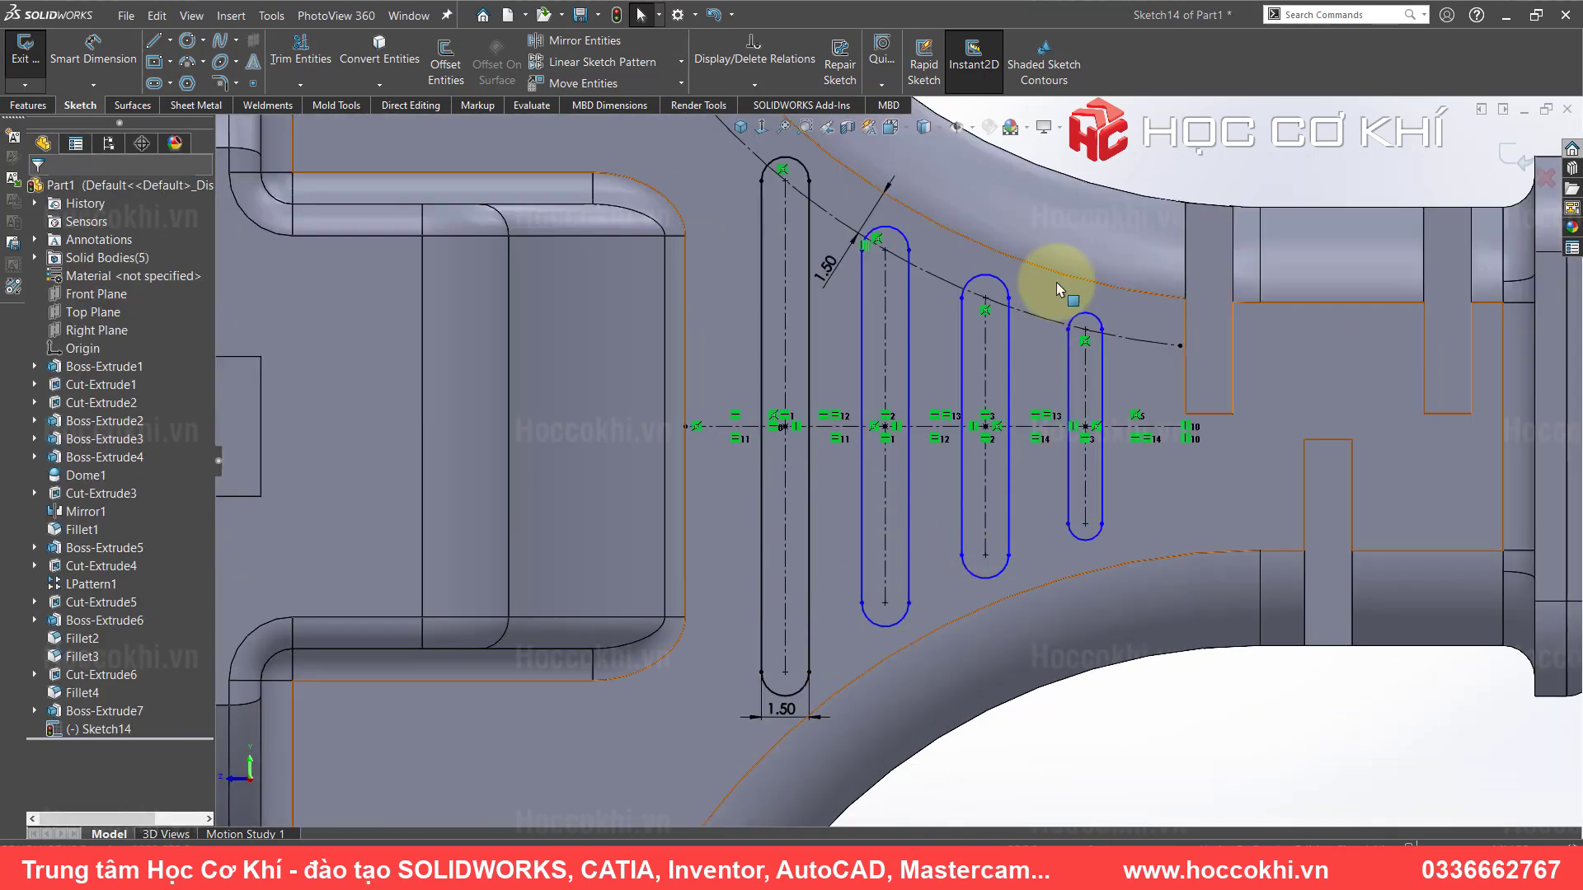
scroll(1027, 463, "down", 1)
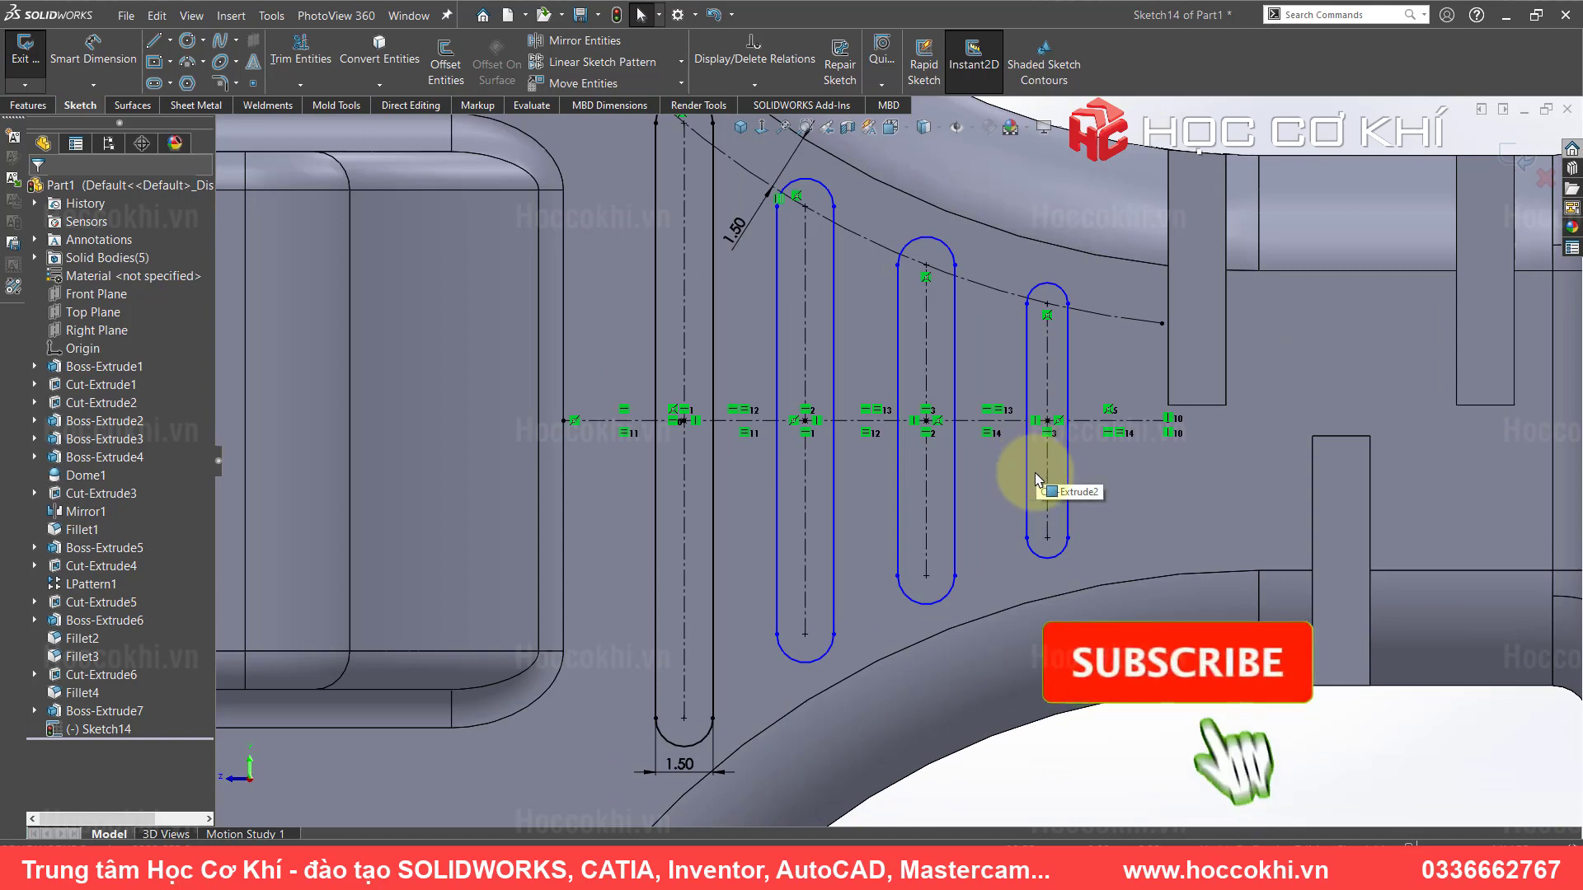
scroll(936, 463, "up", 1)
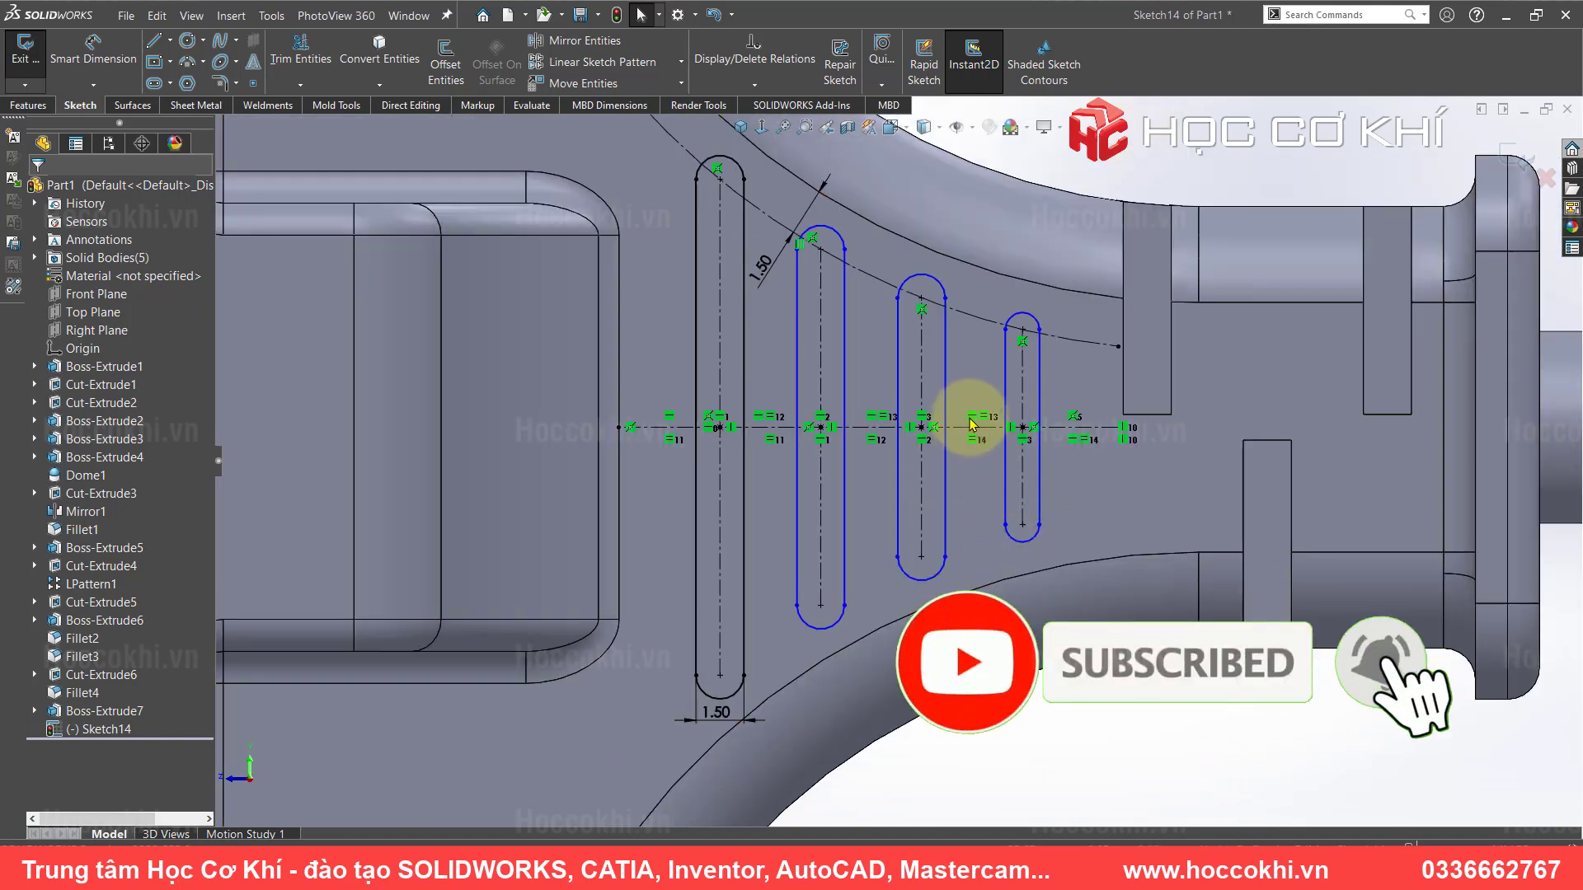
scroll(971, 425, "down", 1)
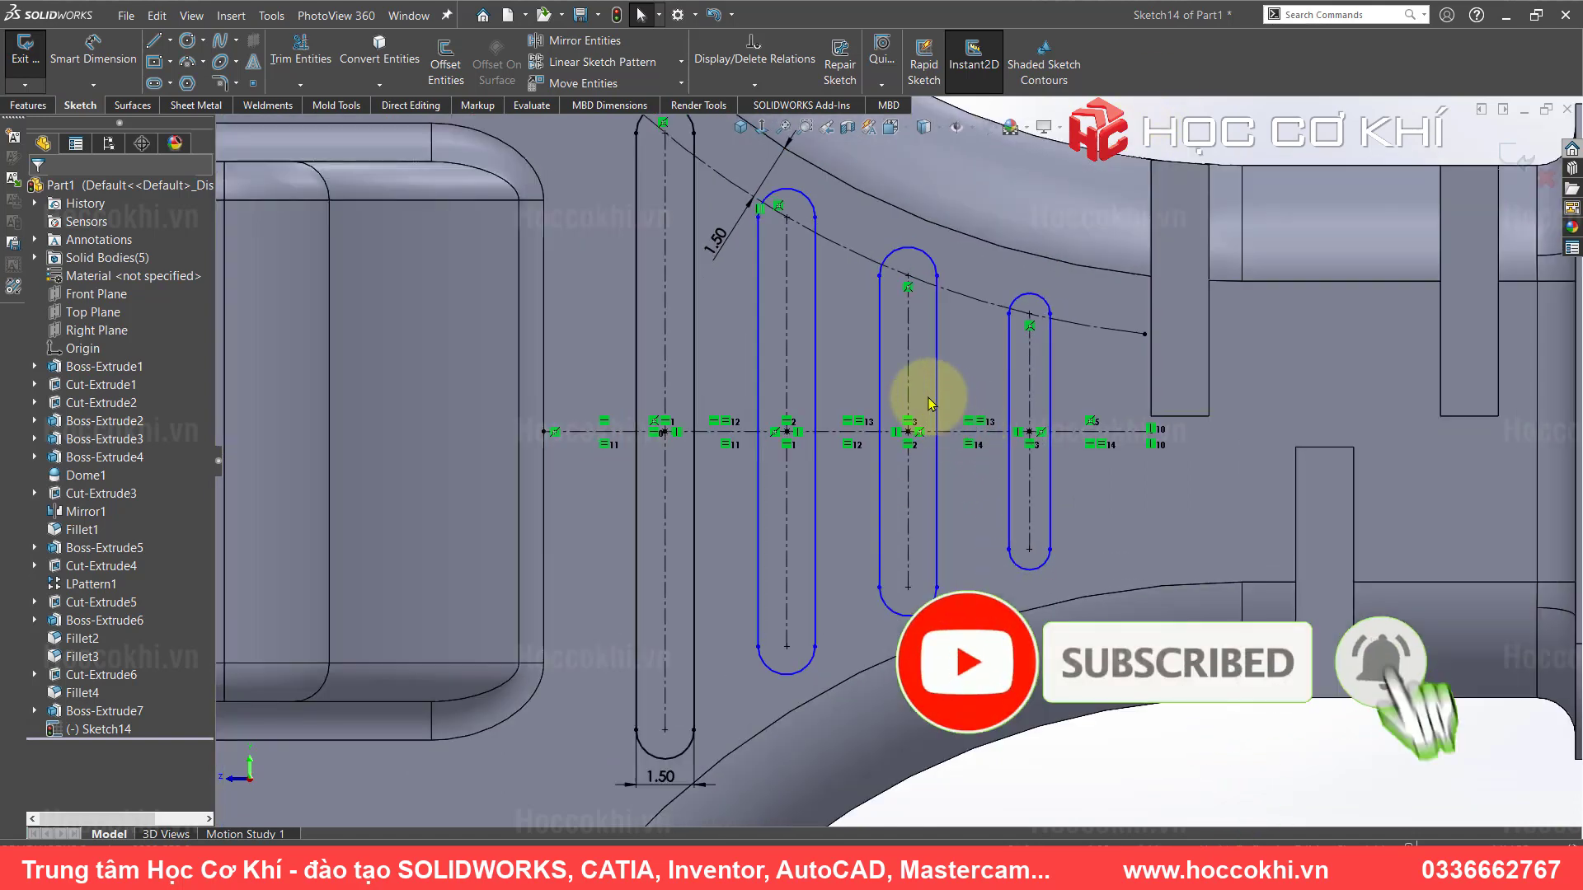
- Make the bottom end arcs of all four slots equal
left_click(676, 763)
left_click(760, 690, "ctrl")
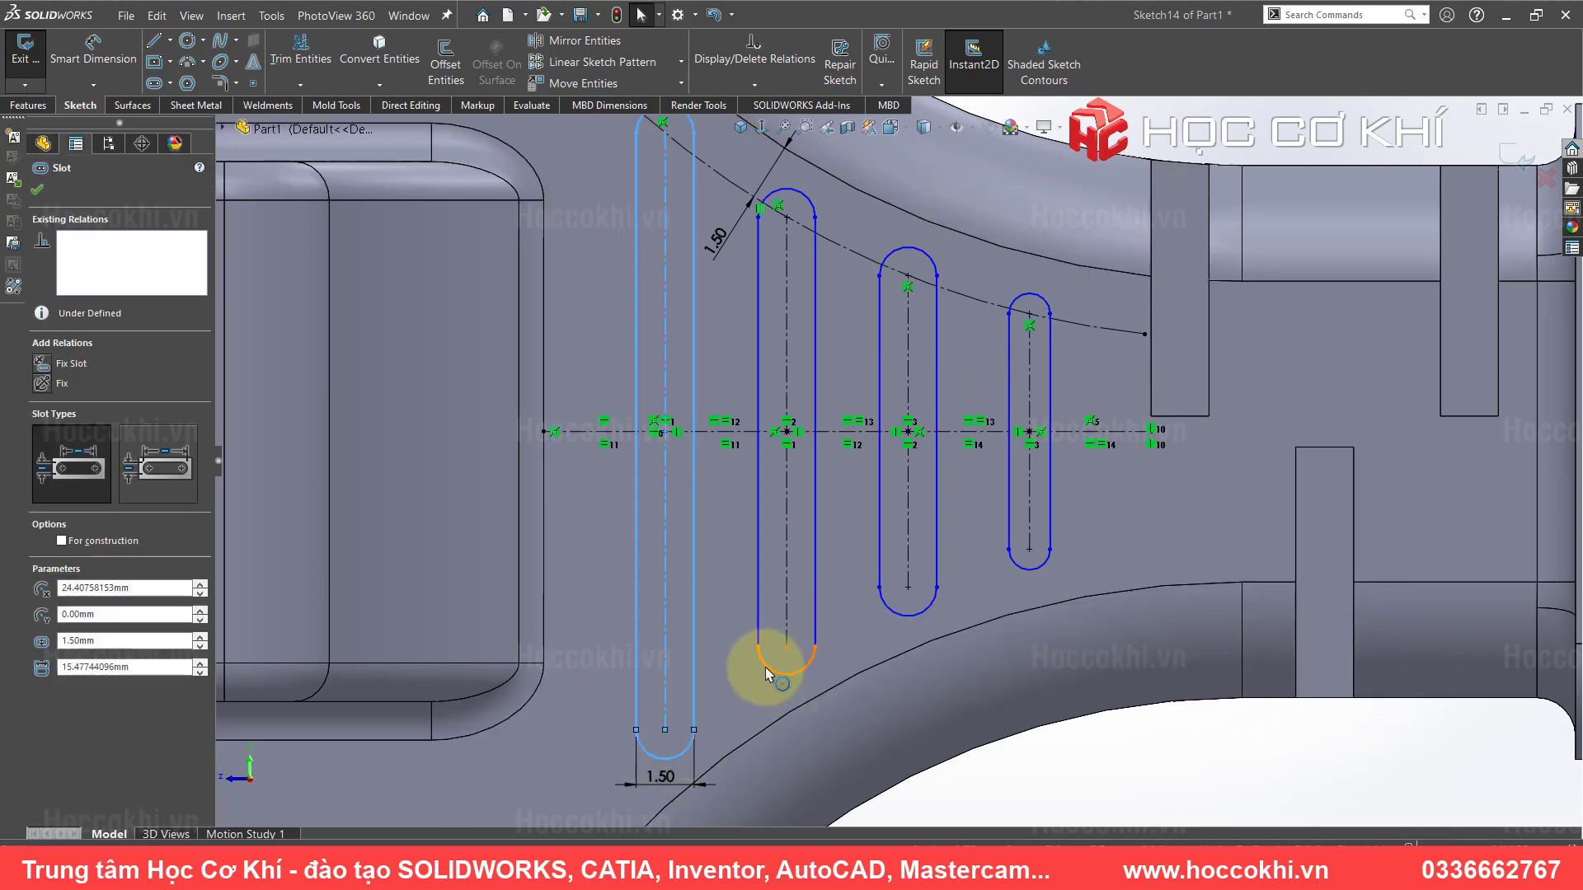
left_click(899, 620, "ctrl")
left_click(1027, 567, "ctrl")
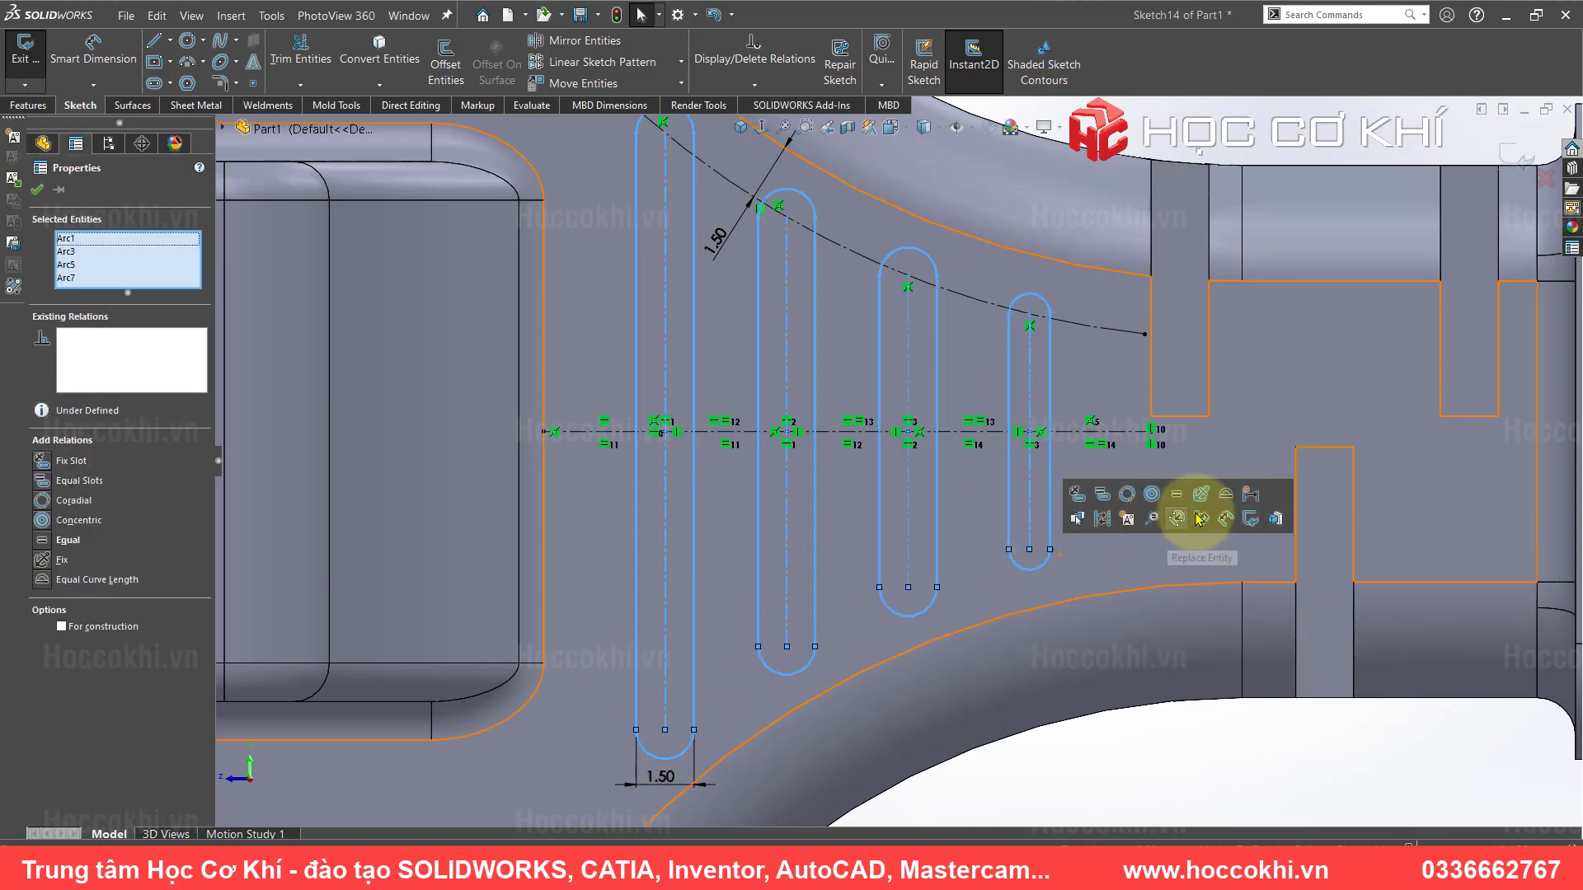
left_click(1176, 493)
left_click(1201, 770)
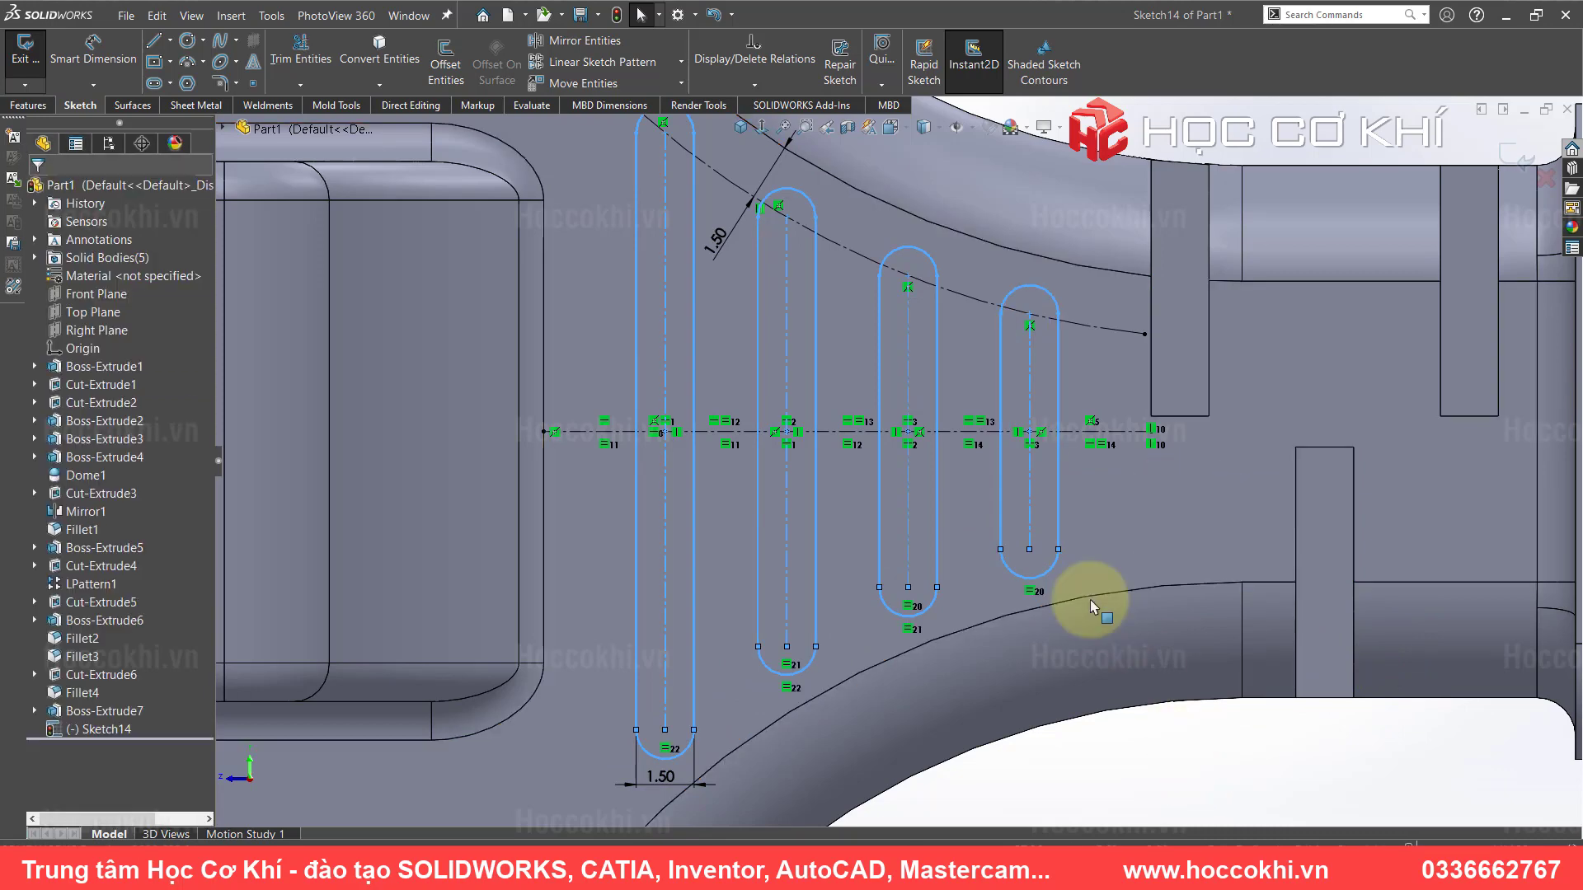
scroll(996, 433, "up", 3)
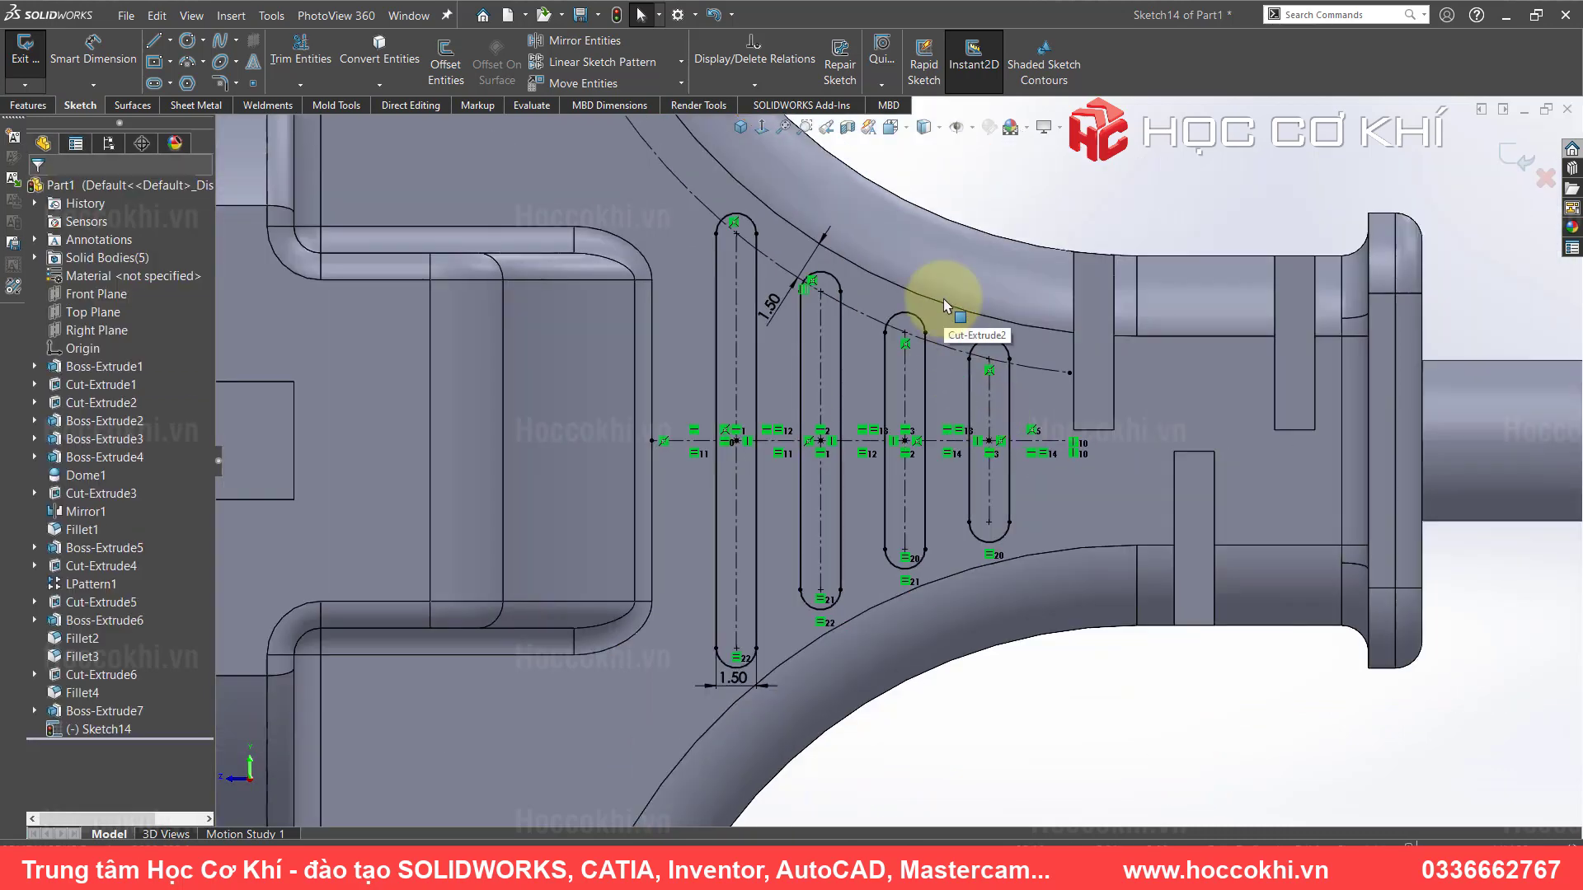
- Change the offset curve's distance from 1.50 to 1.70 mm
left_click(769, 308)
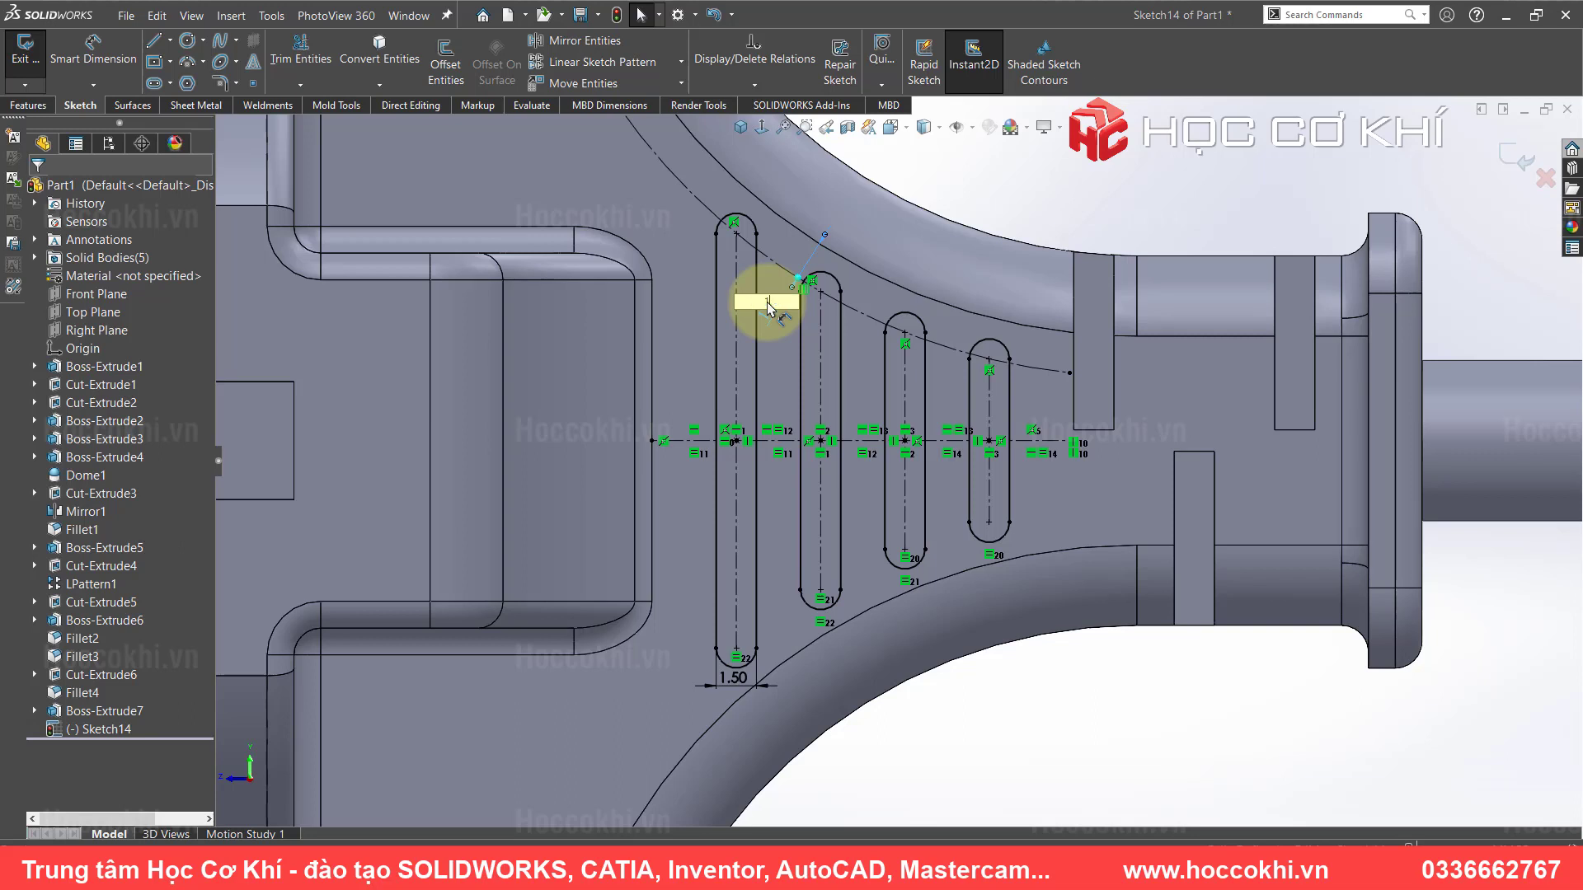
key("Return")
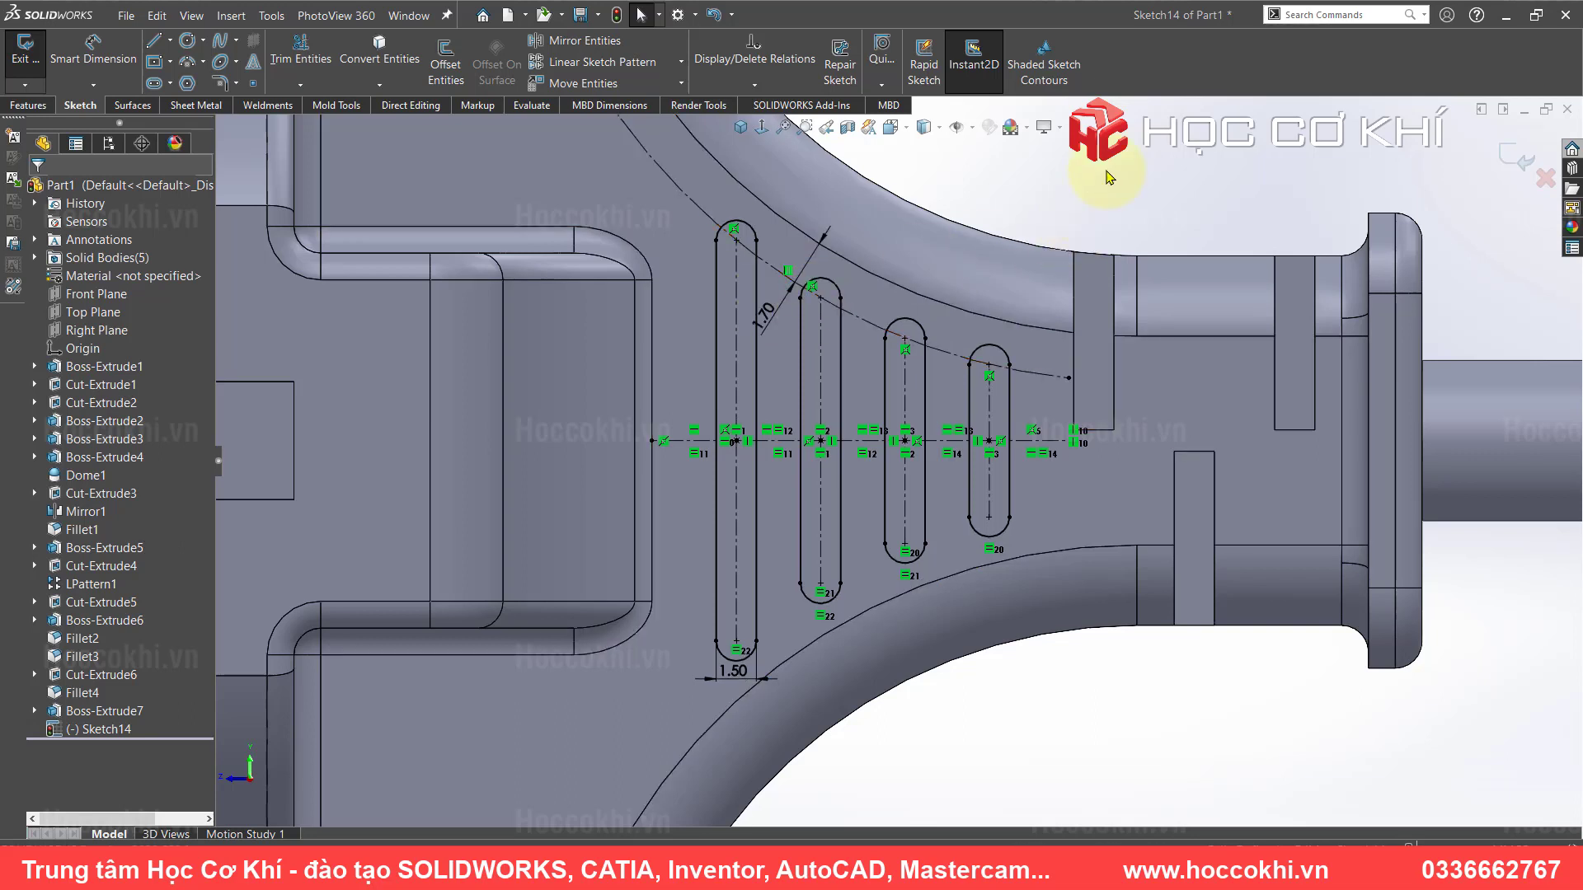
left_click(28, 104)
- Extrude the slot sketch 0.50 mm blind with a 10° draft
left_click(33, 58)
type("0.5")
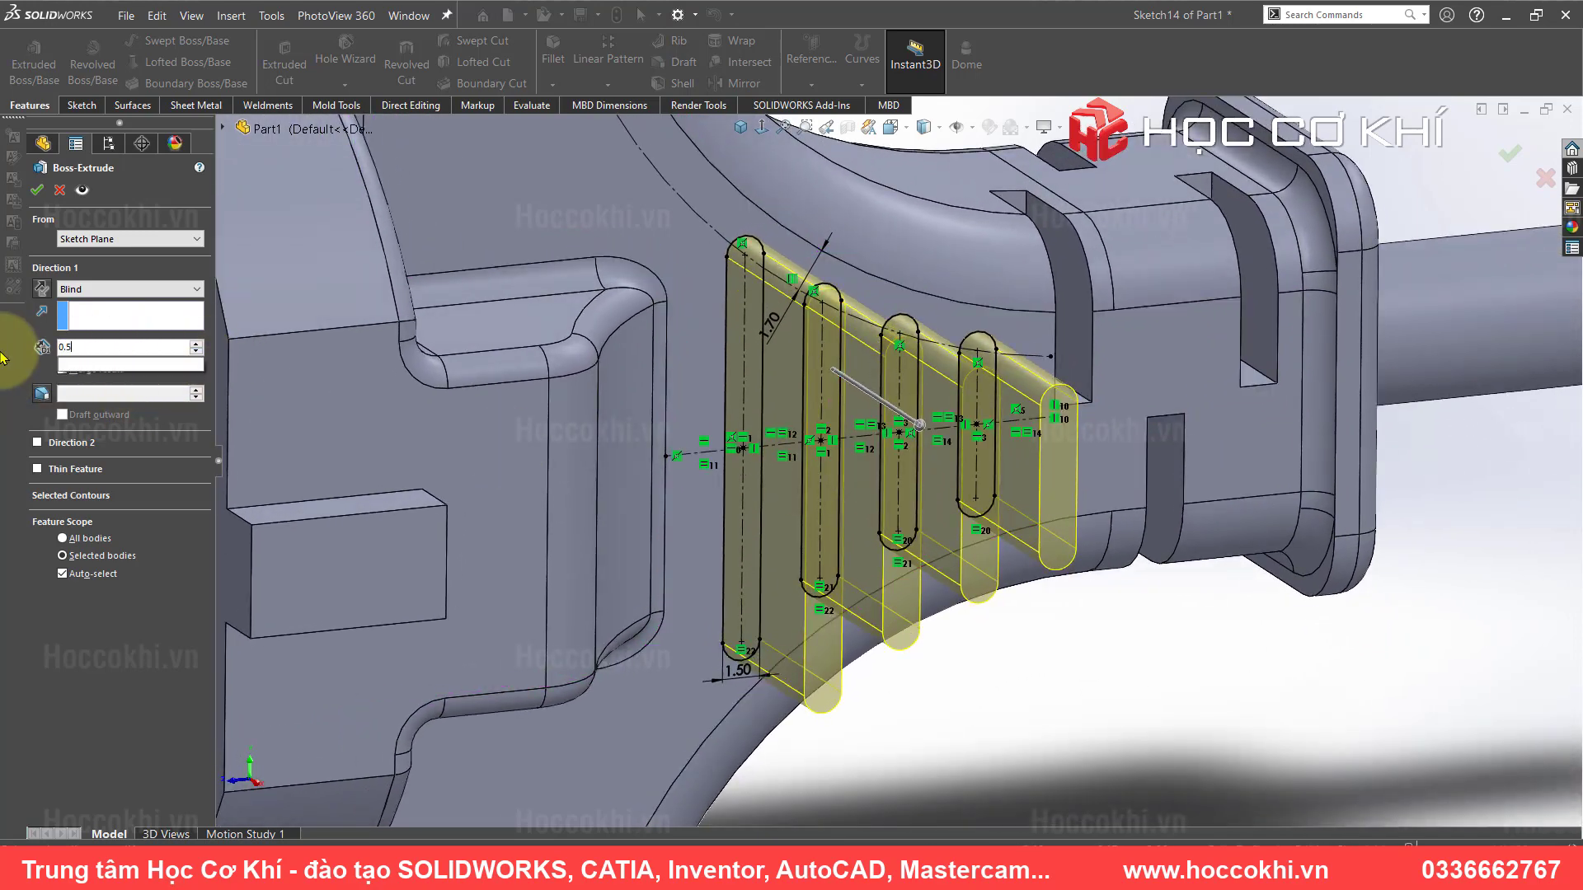
key("Return")
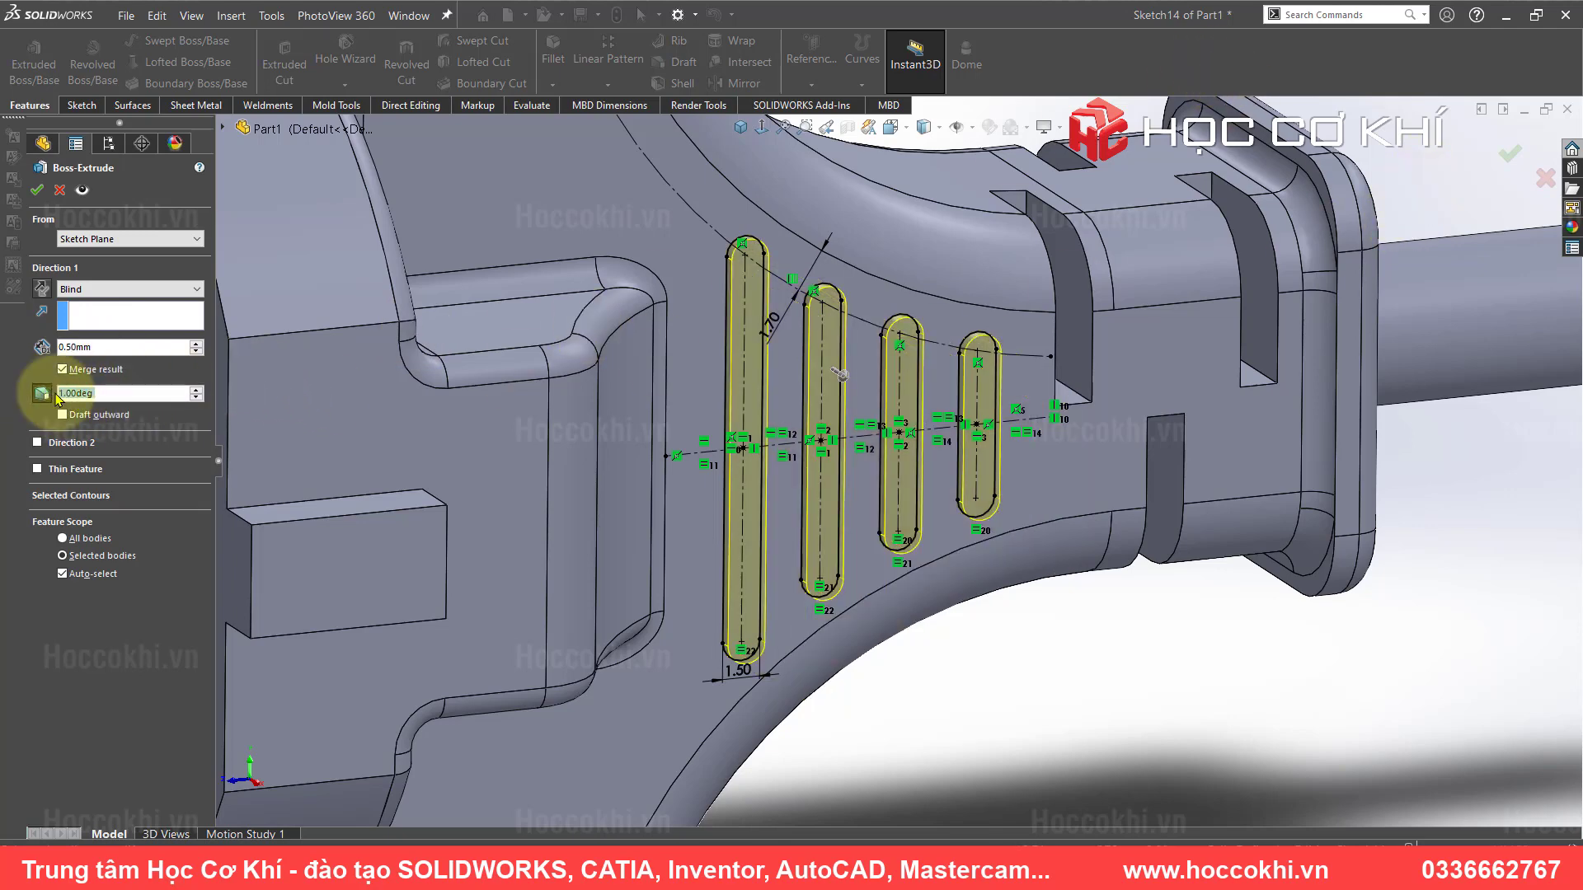
key("Return")
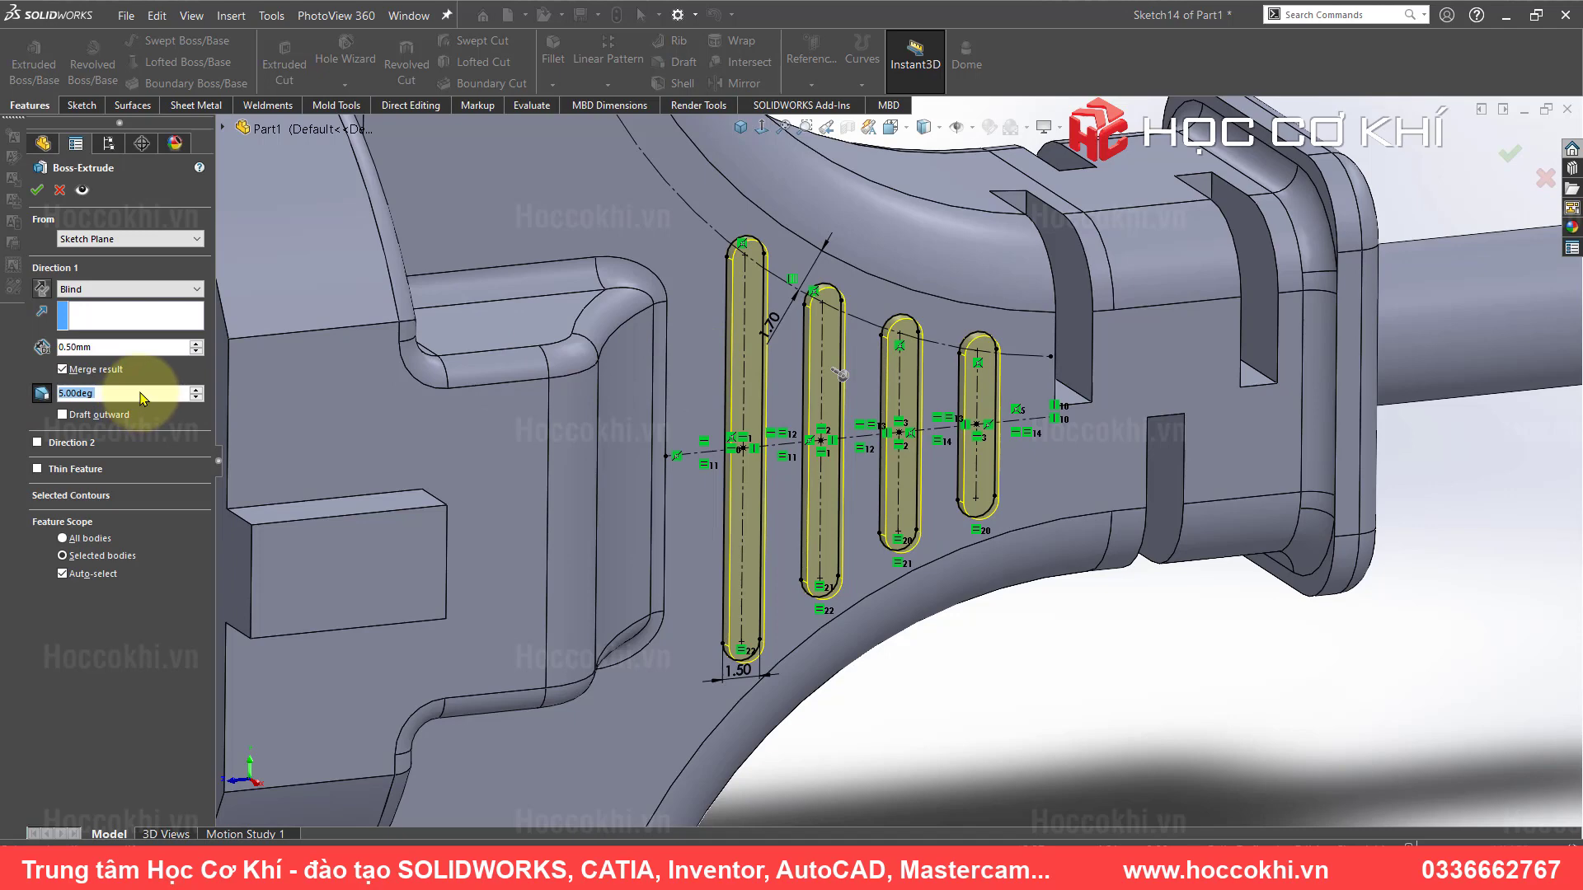
type("0")
key("Return")
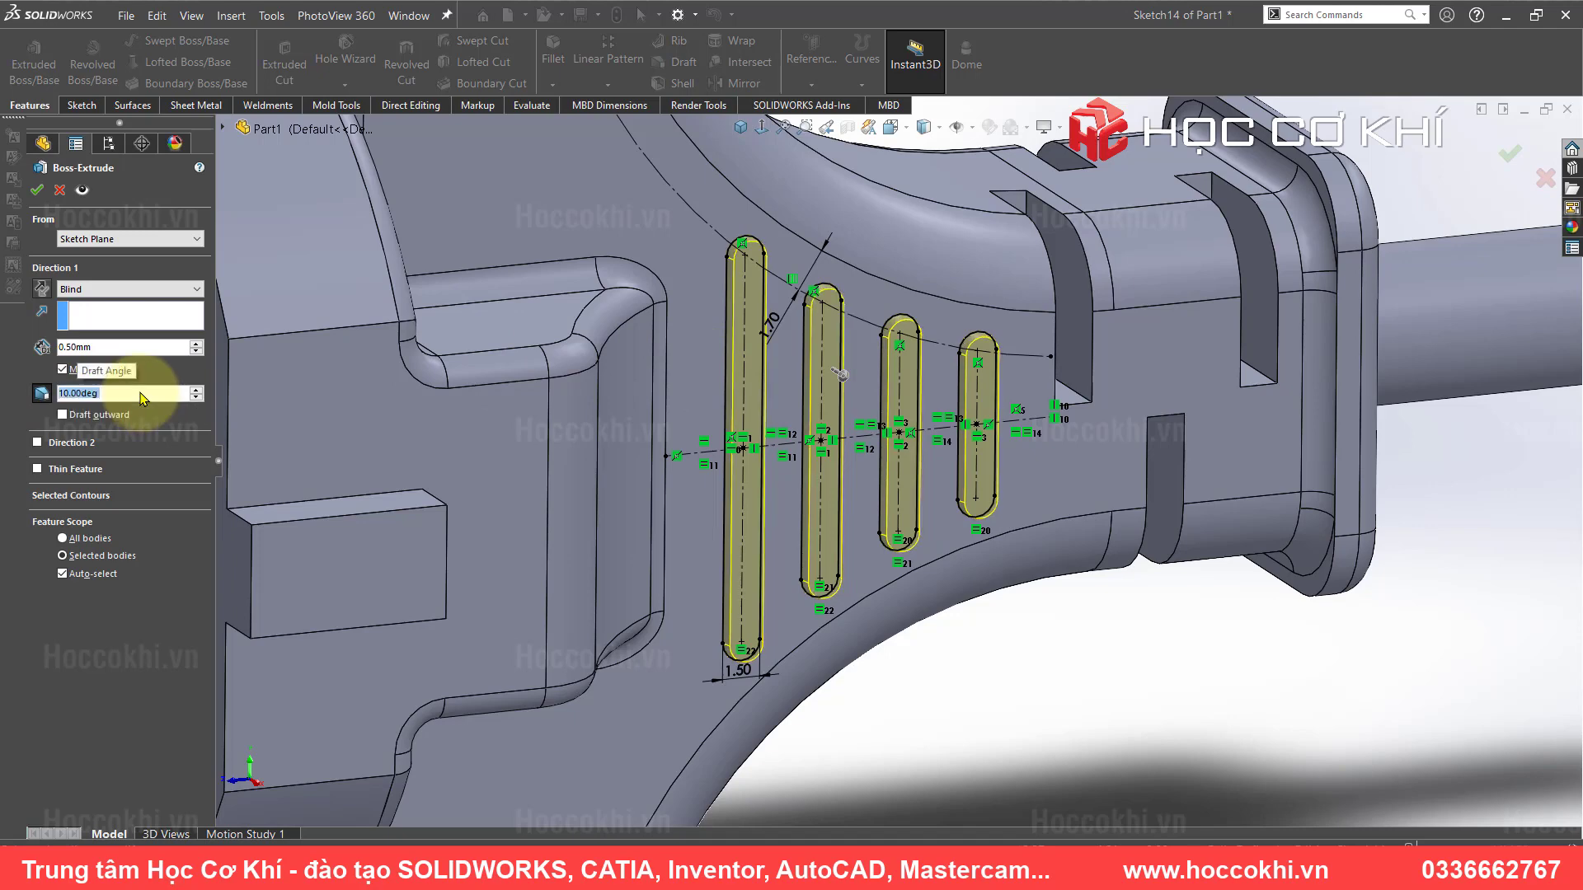
left_click(38, 192)
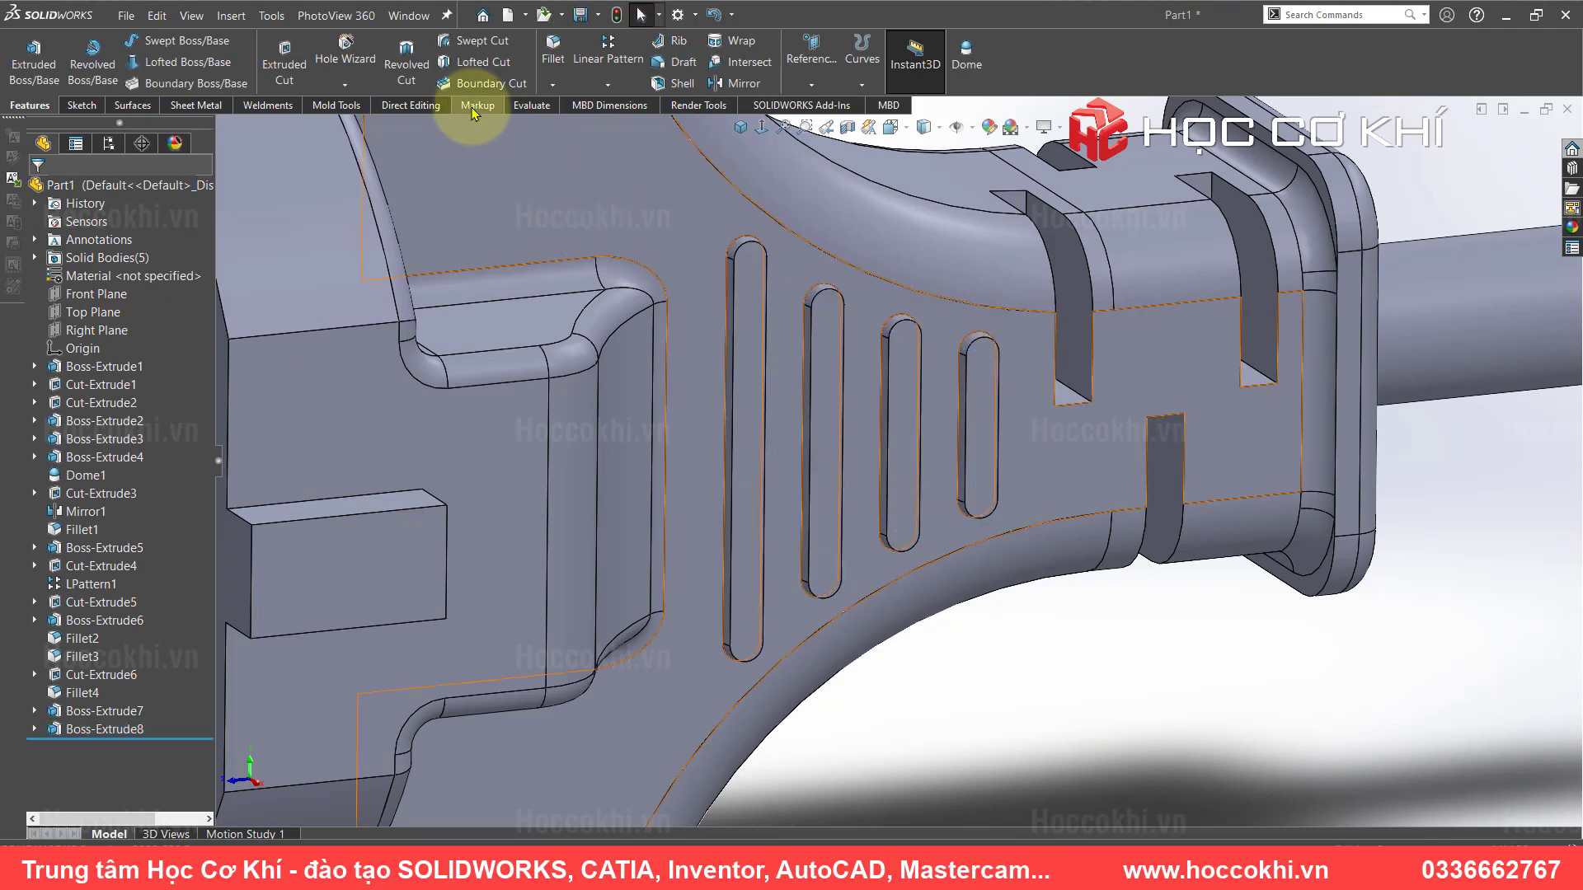
- Fillet the edges of all four grip ribs with a 0.2 mm radius
left_click(557, 45)
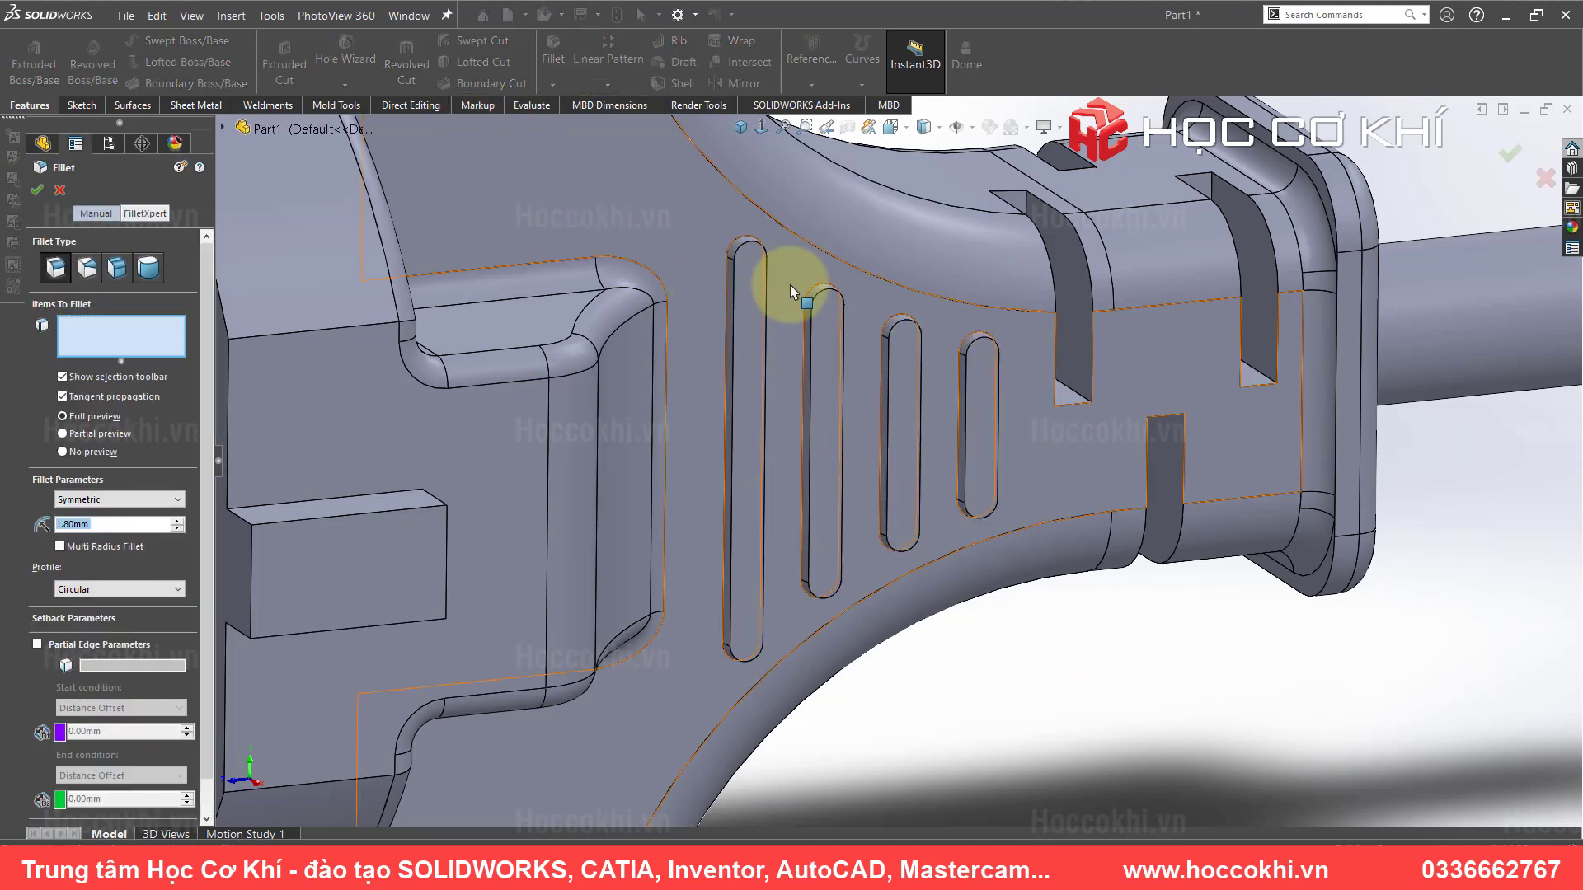
scroll(794, 276, "up", 5)
left_click(72, 525)
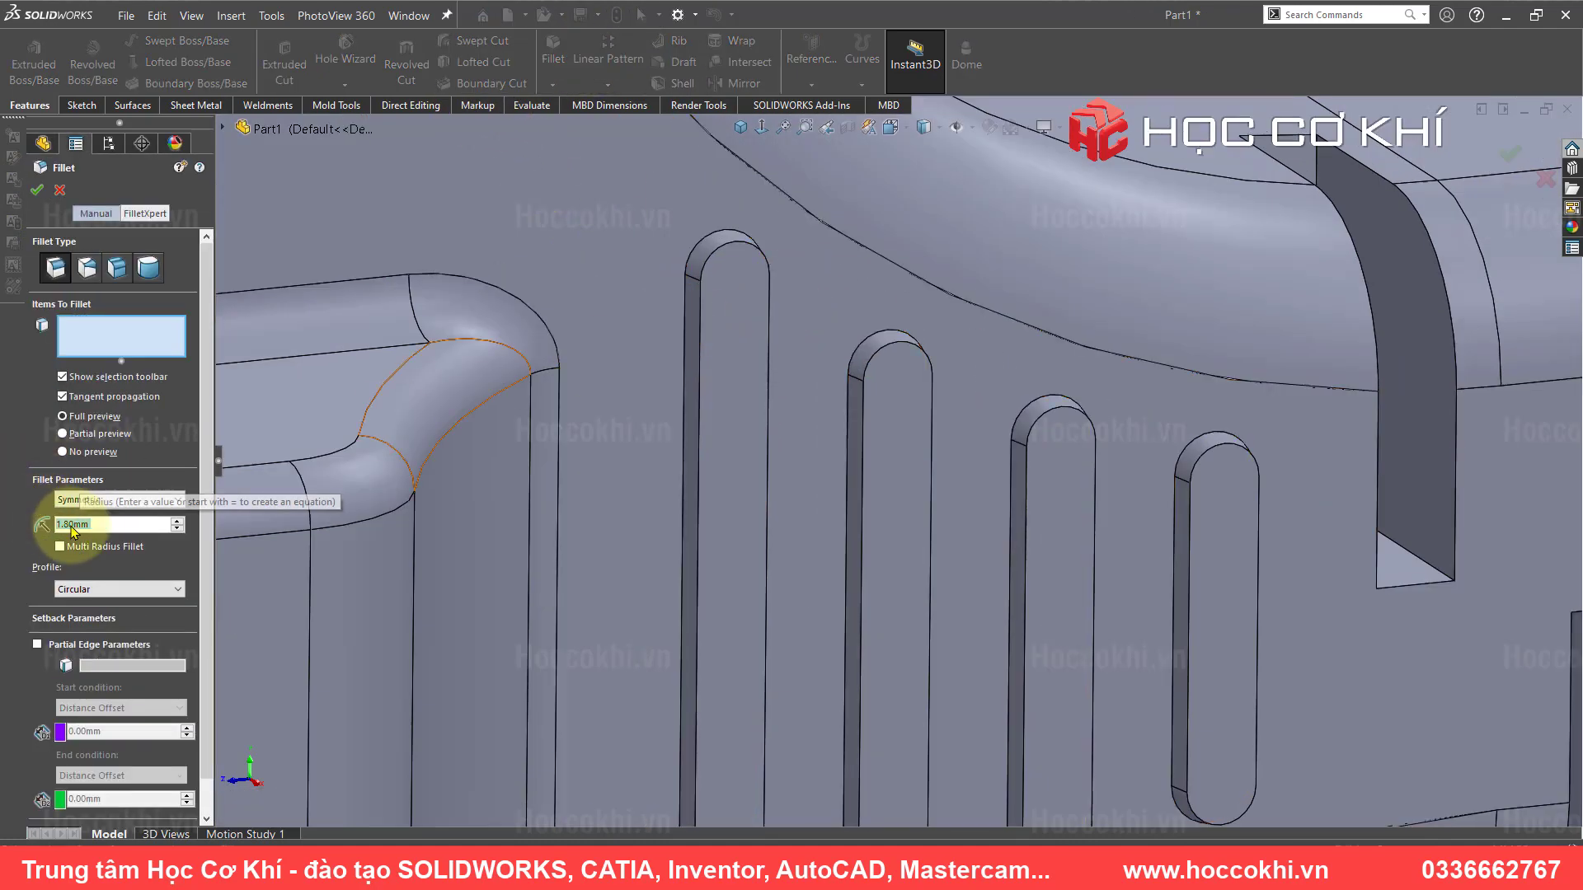
type("0.2")
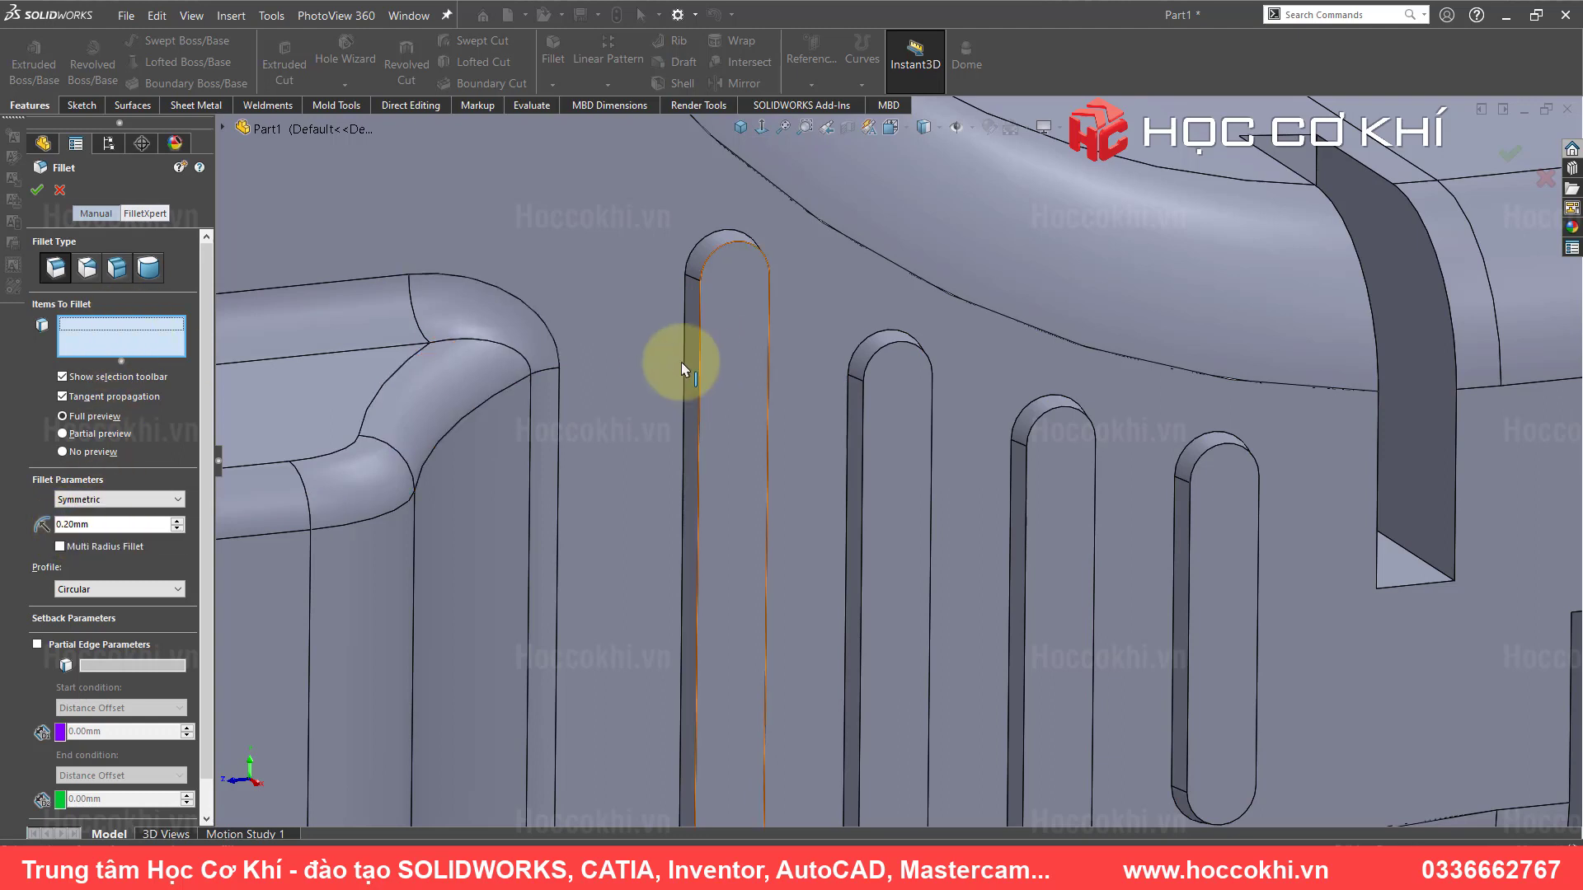
left_click(695, 330)
left_click(698, 342)
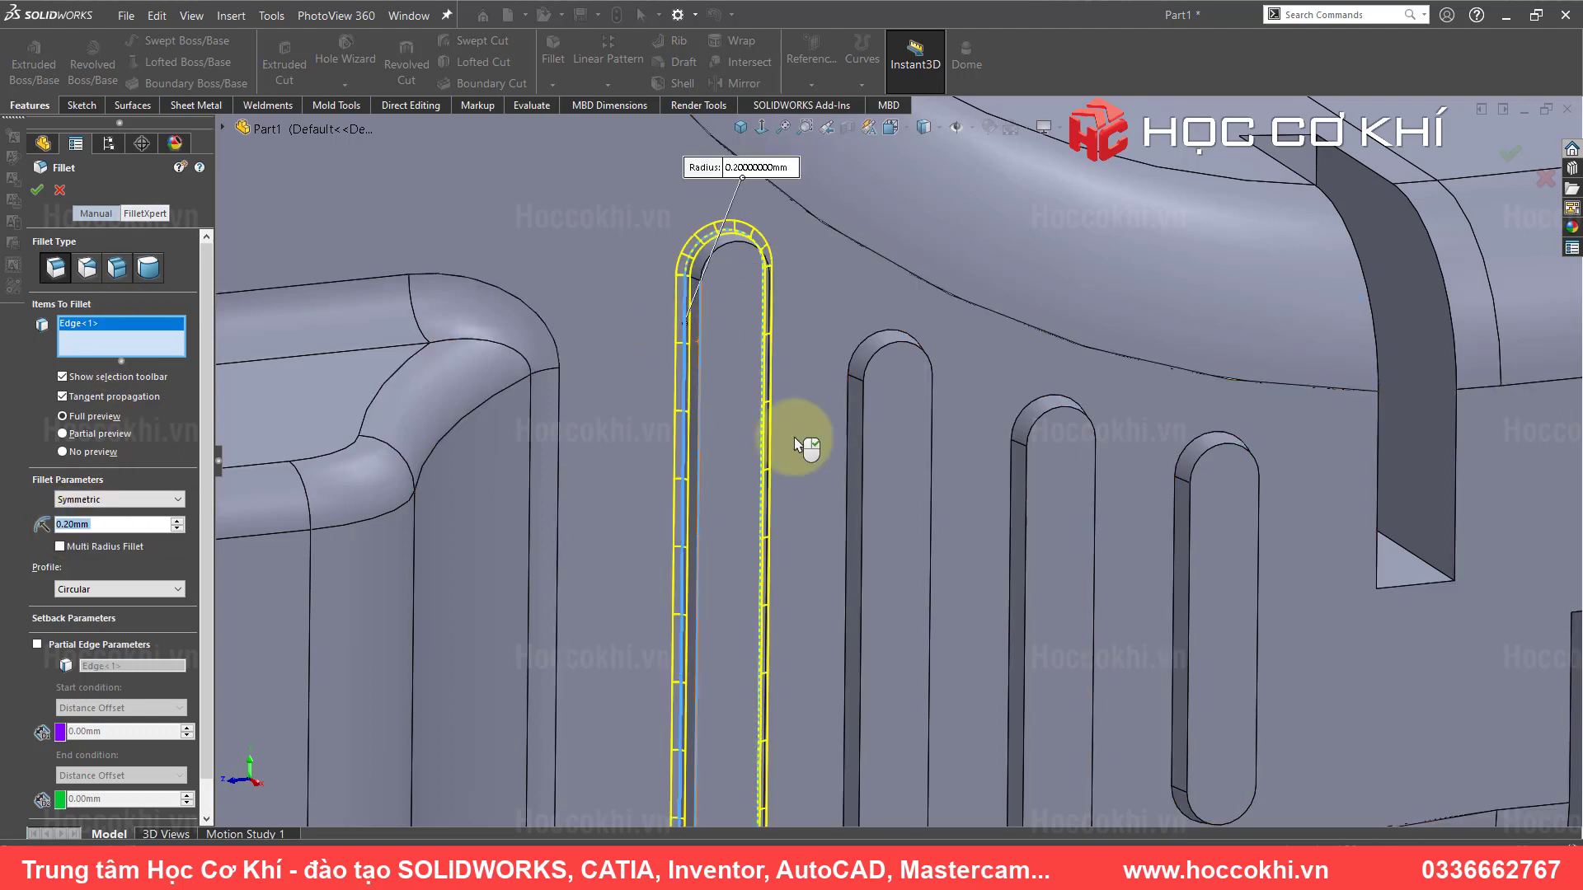
left_click(850, 450)
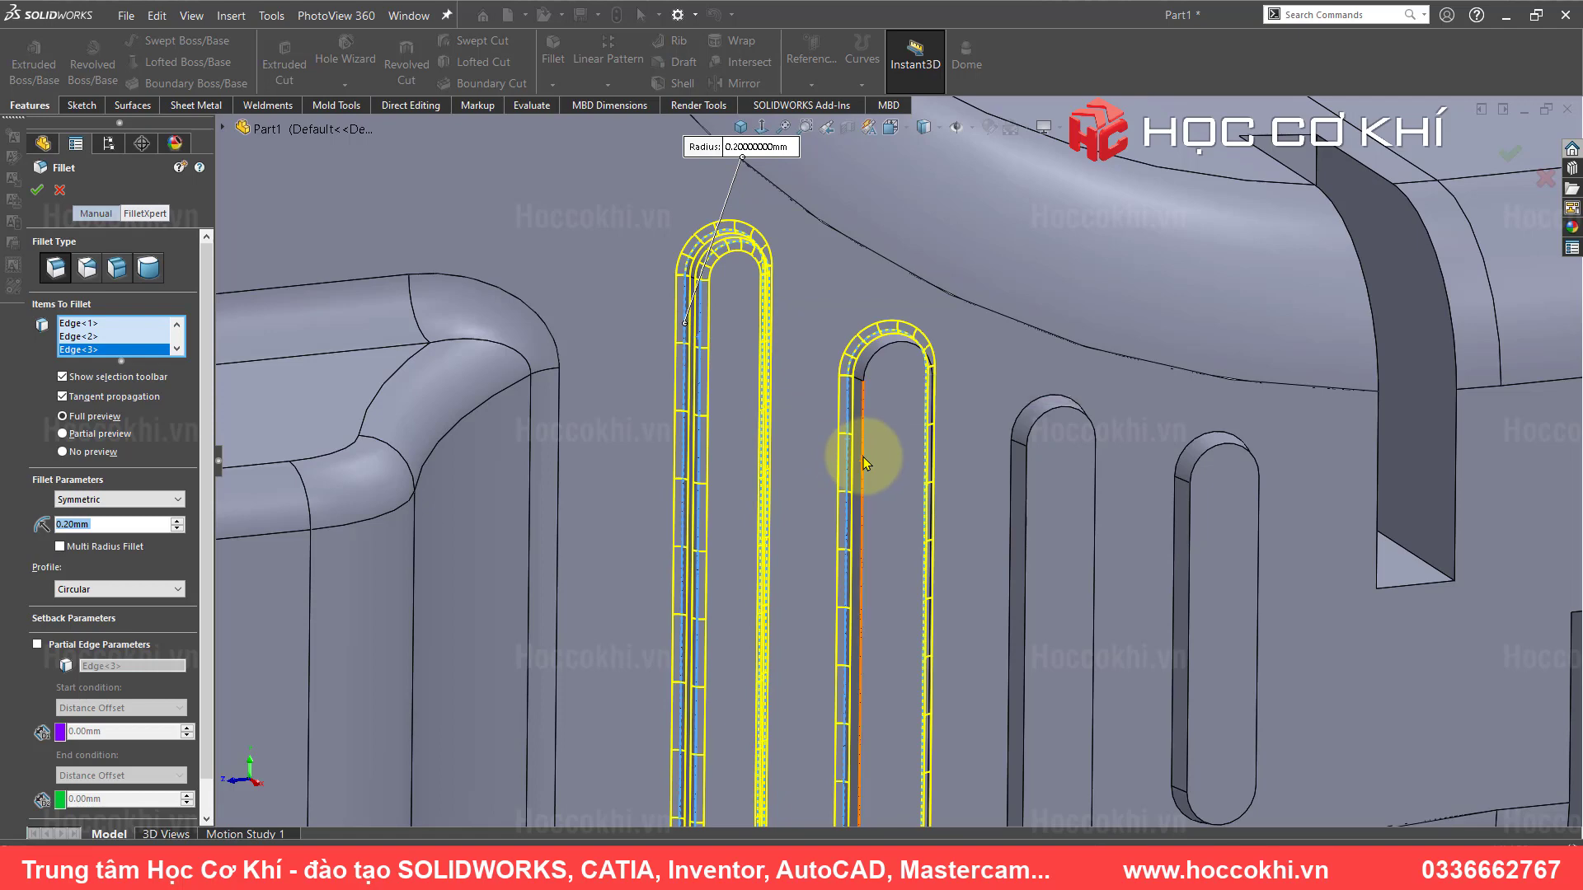
left_click(1013, 509)
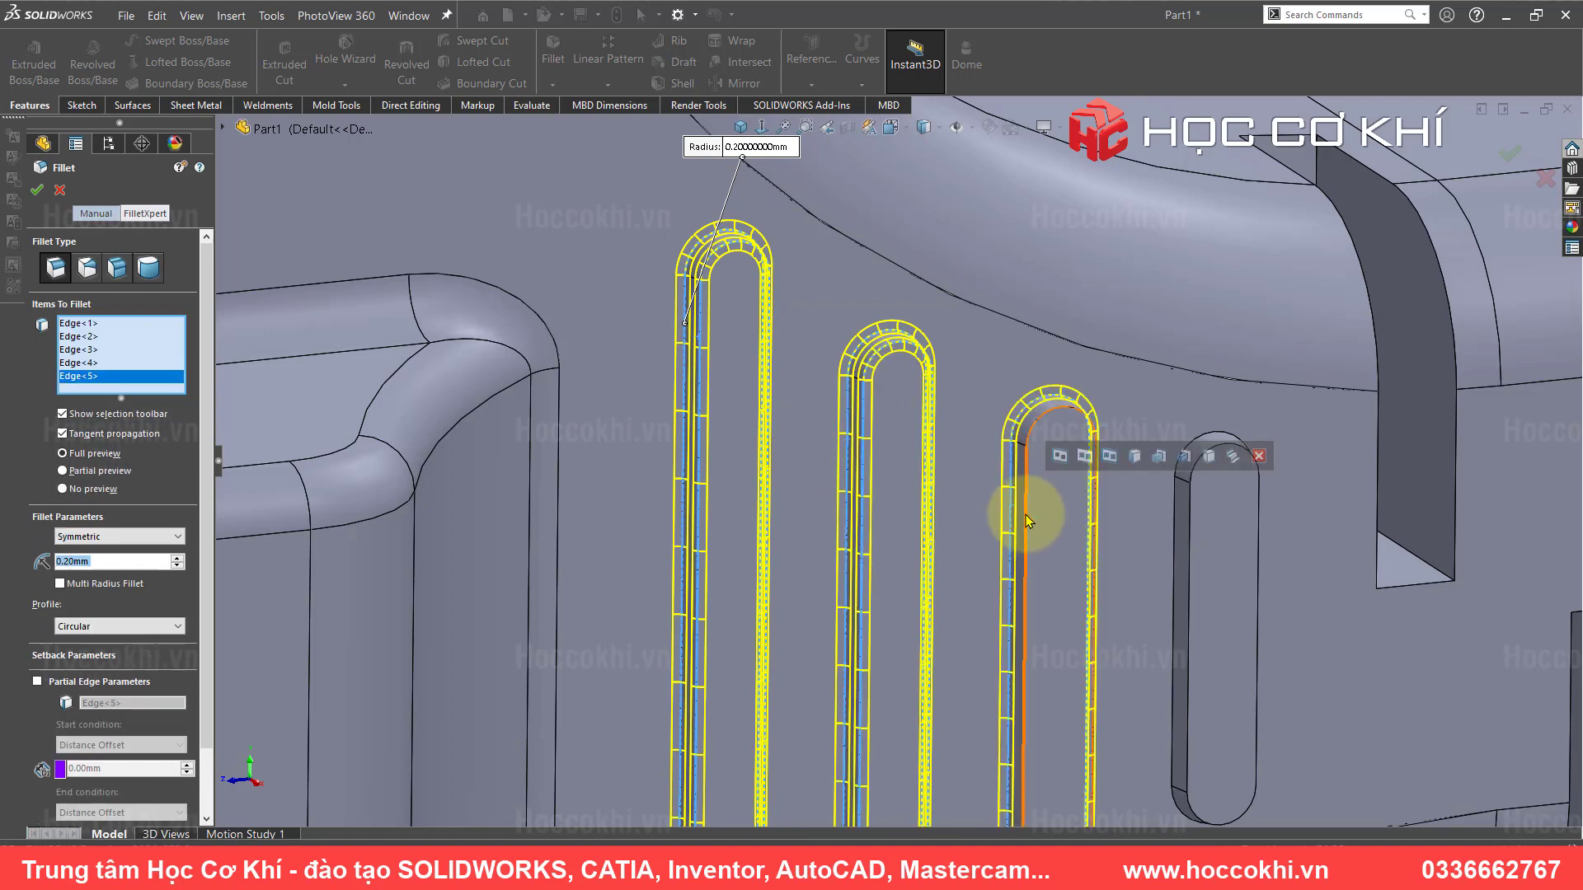
left_click(1176, 572)
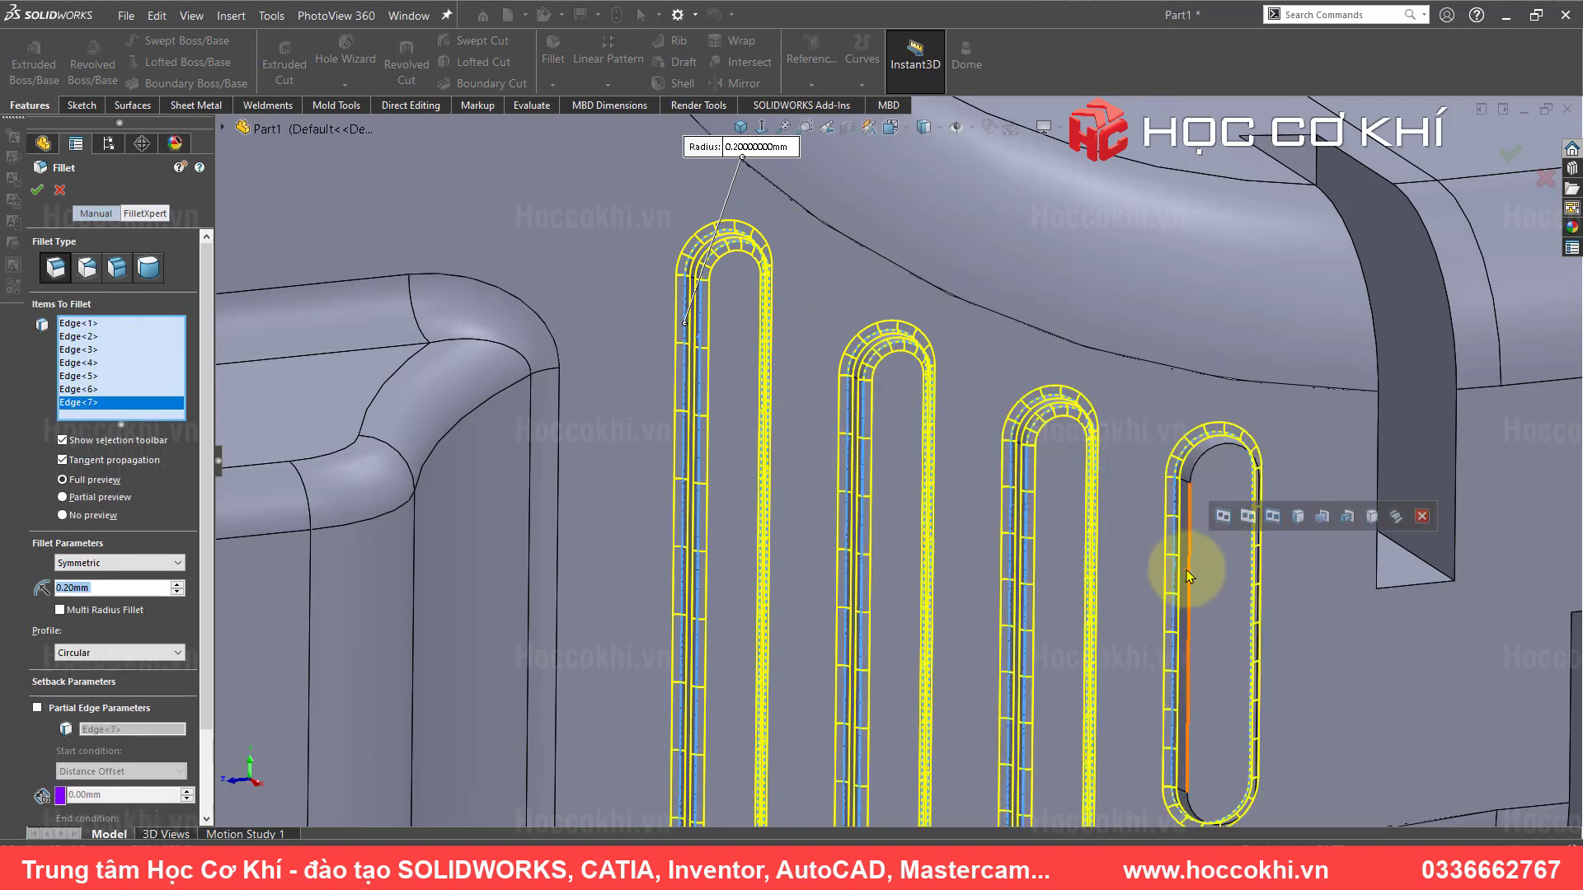
left_click(37, 189)
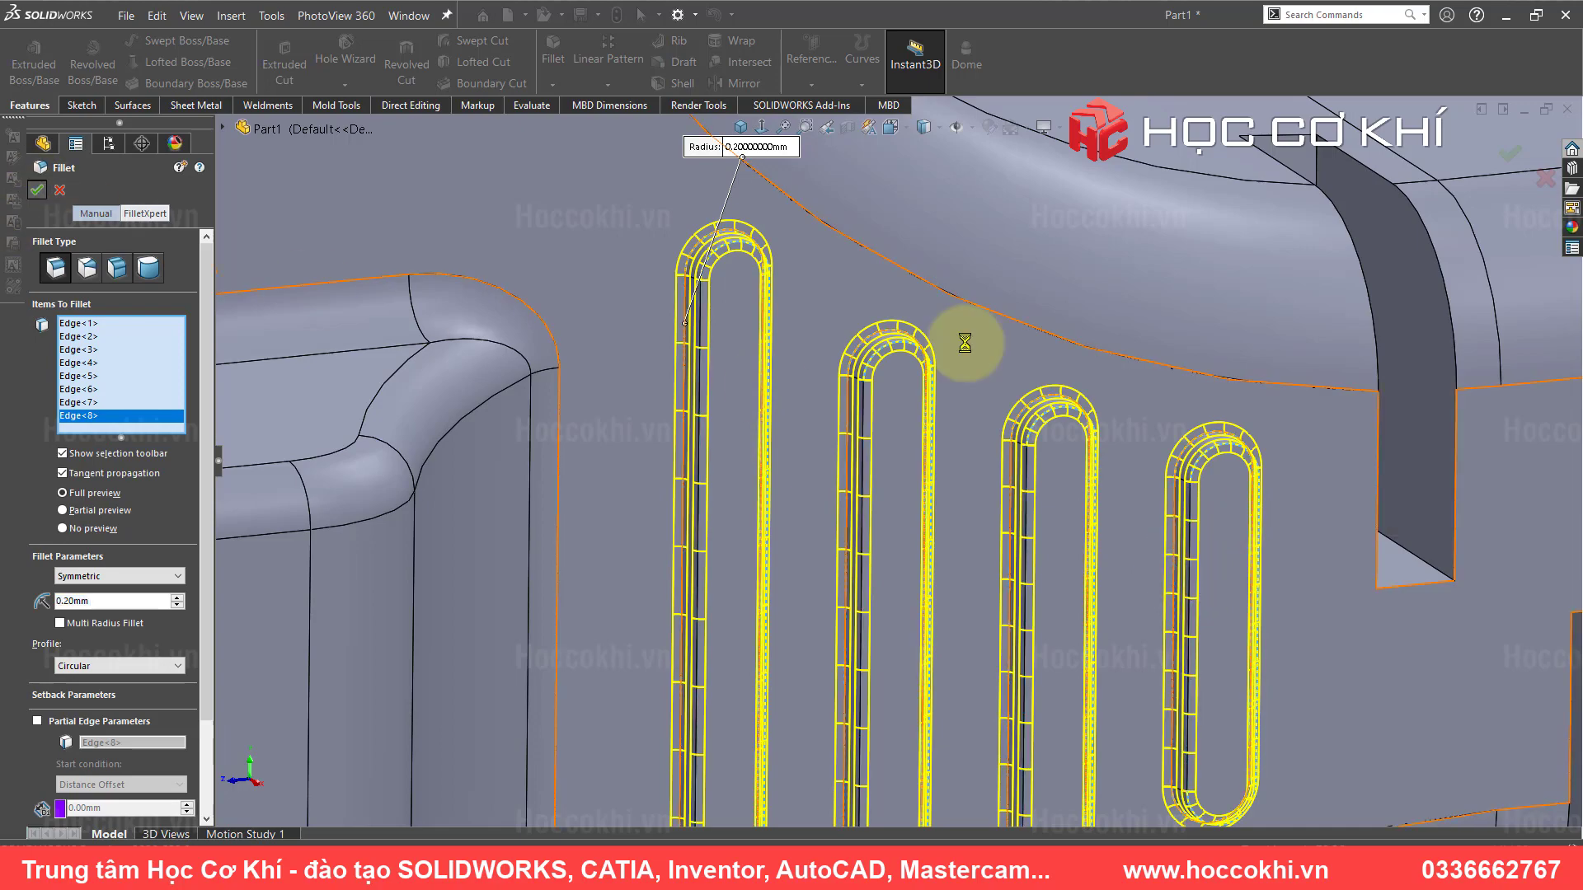
scroll(1001, 356, "up", 5)
scroll(1002, 356, "up", 5)
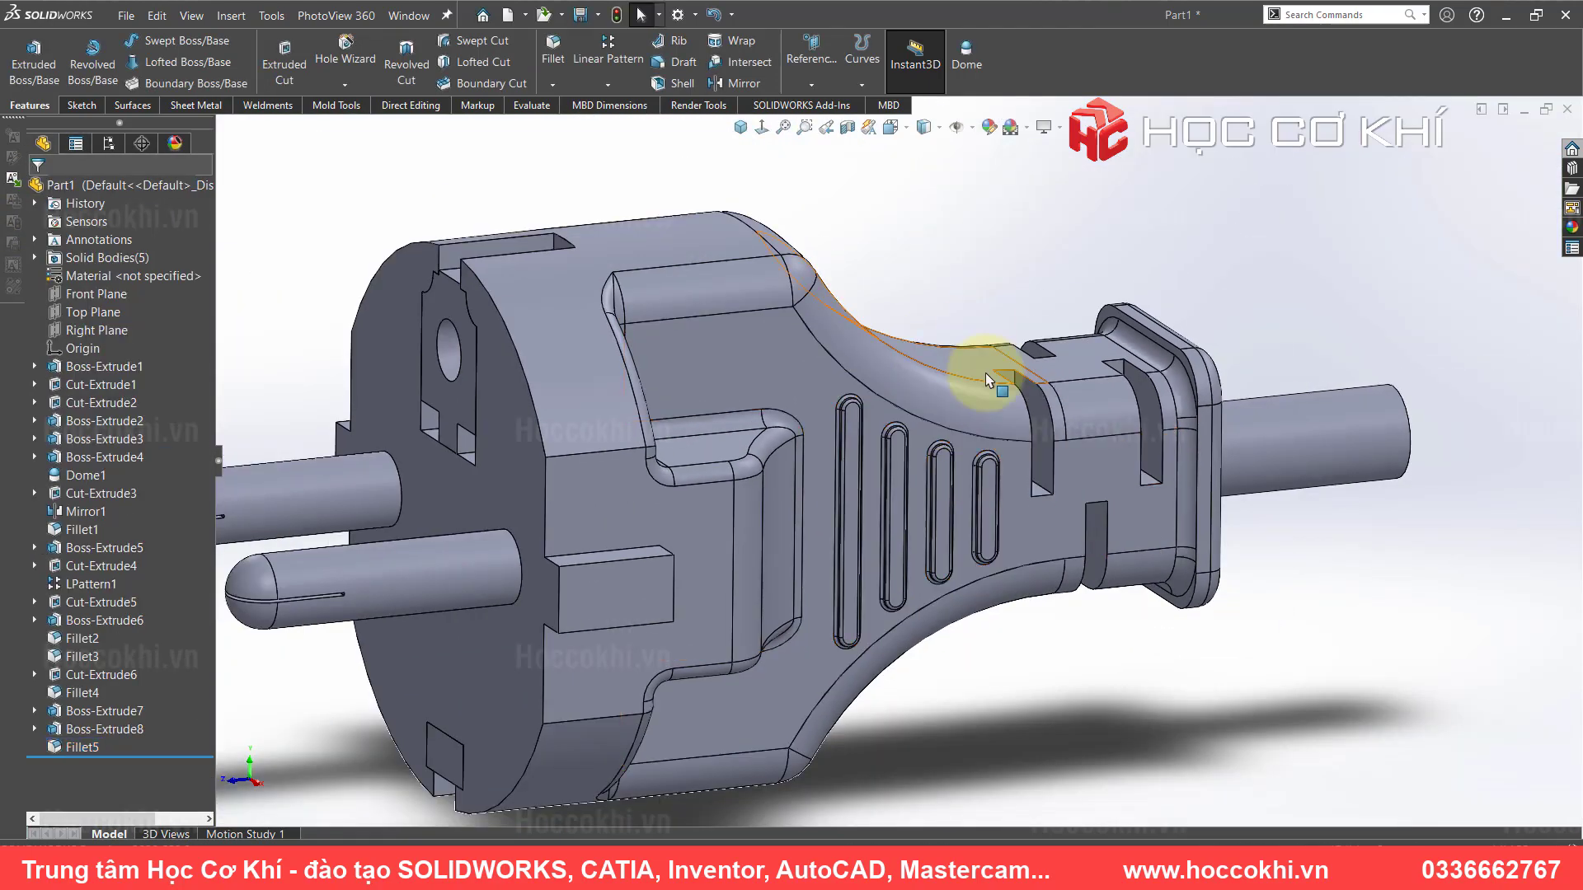
- Mirror the Boss-Extrude8 grip ribs across the Right Plane
mouse_move(973, 371)
middle_mouse_down()
mouse_move(1026, 393)
mouse_move(812, 300)
middle_mouse_up()
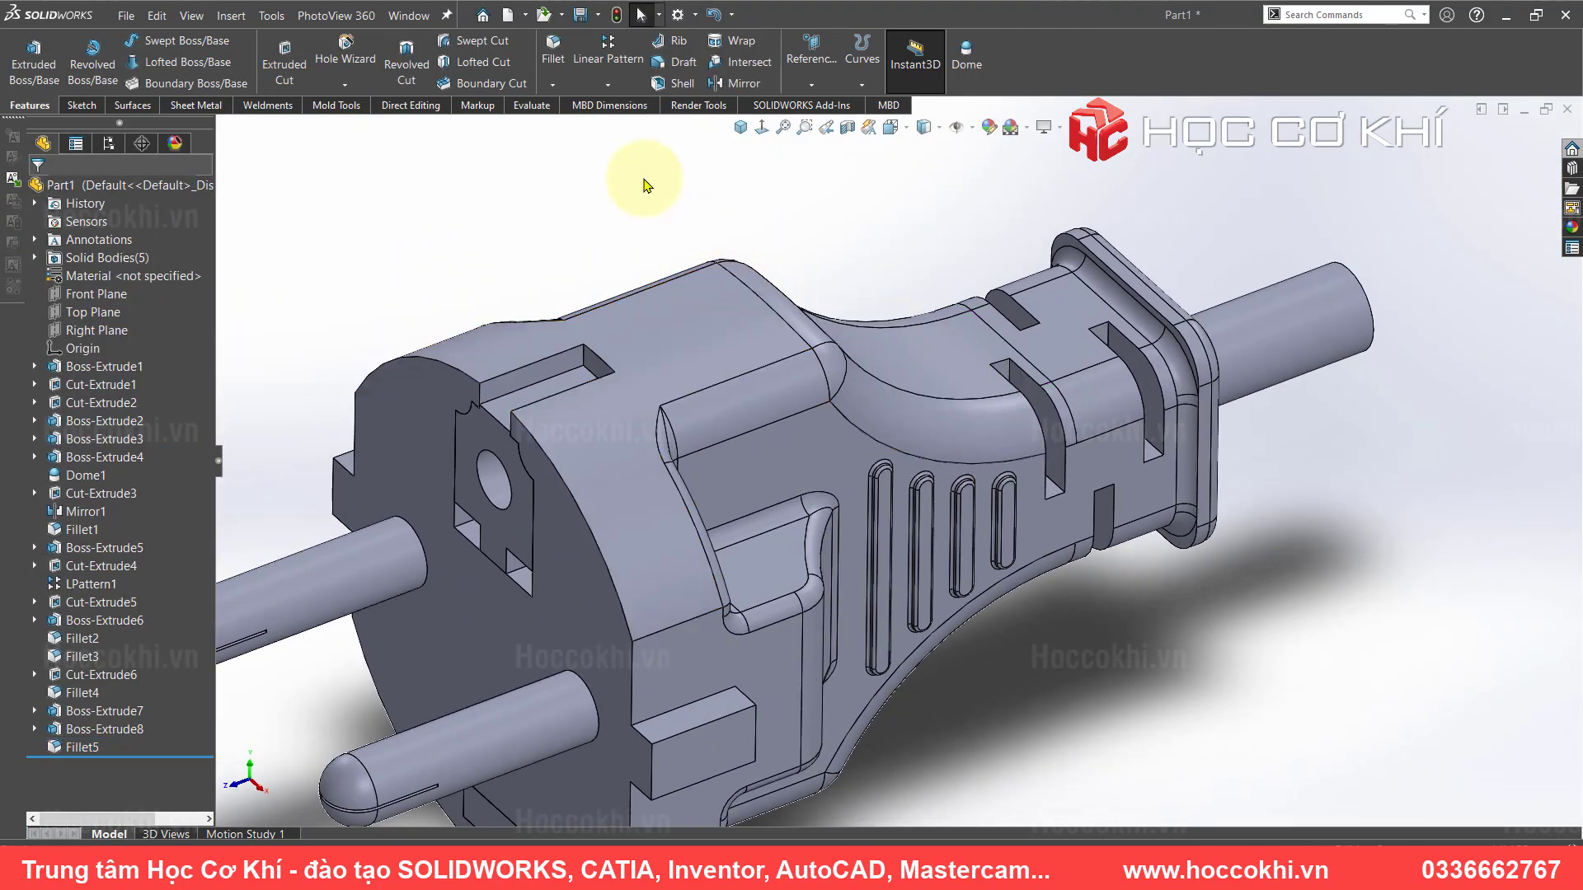
left_click(741, 86)
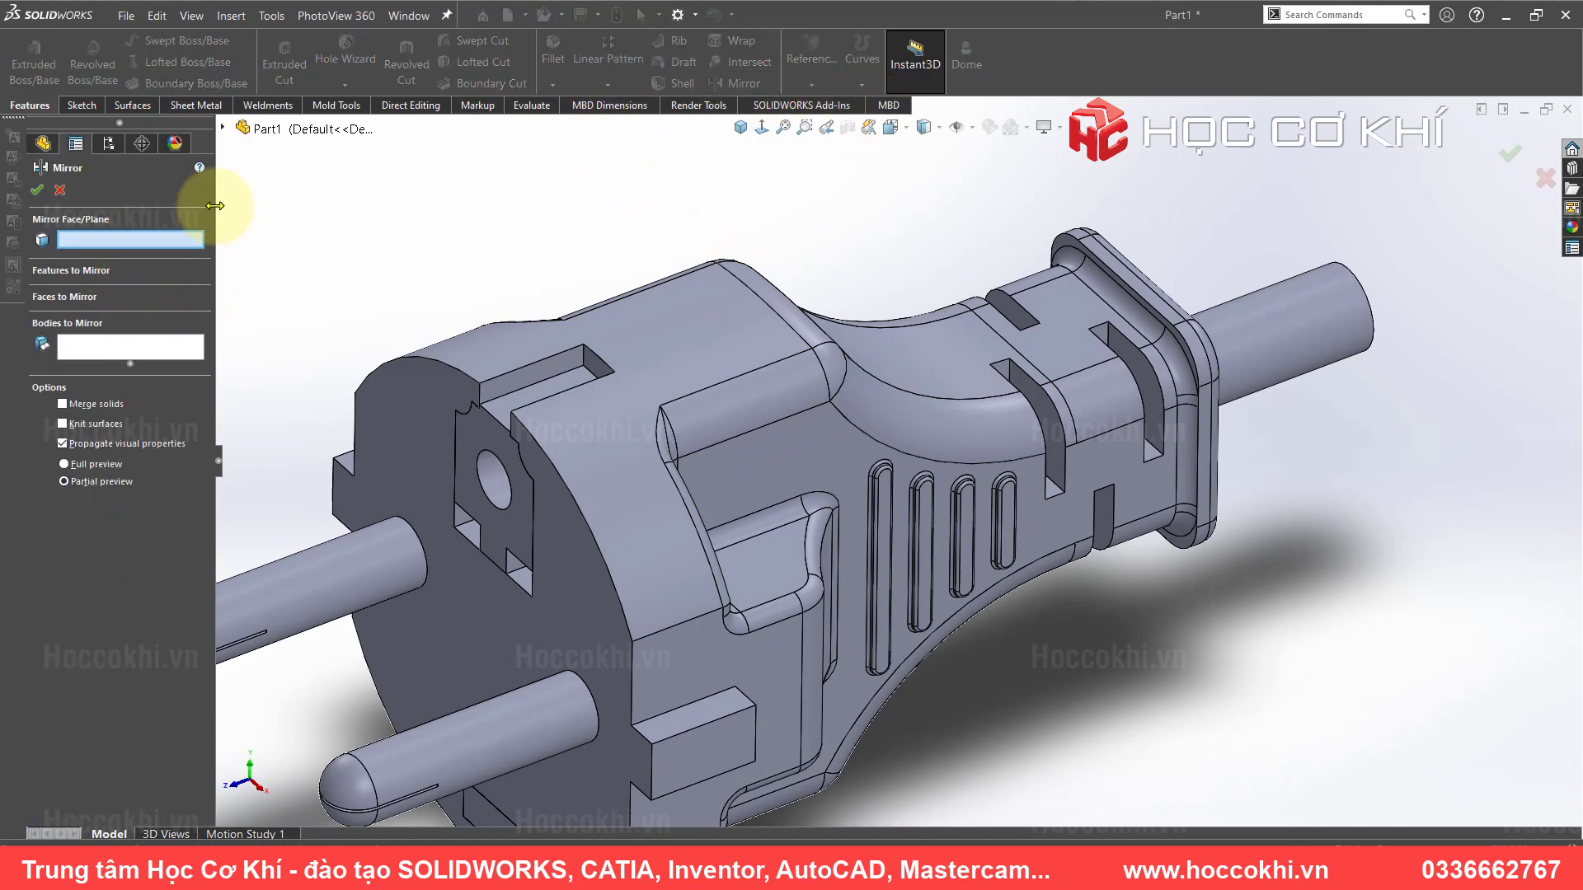
left_click(222, 128)
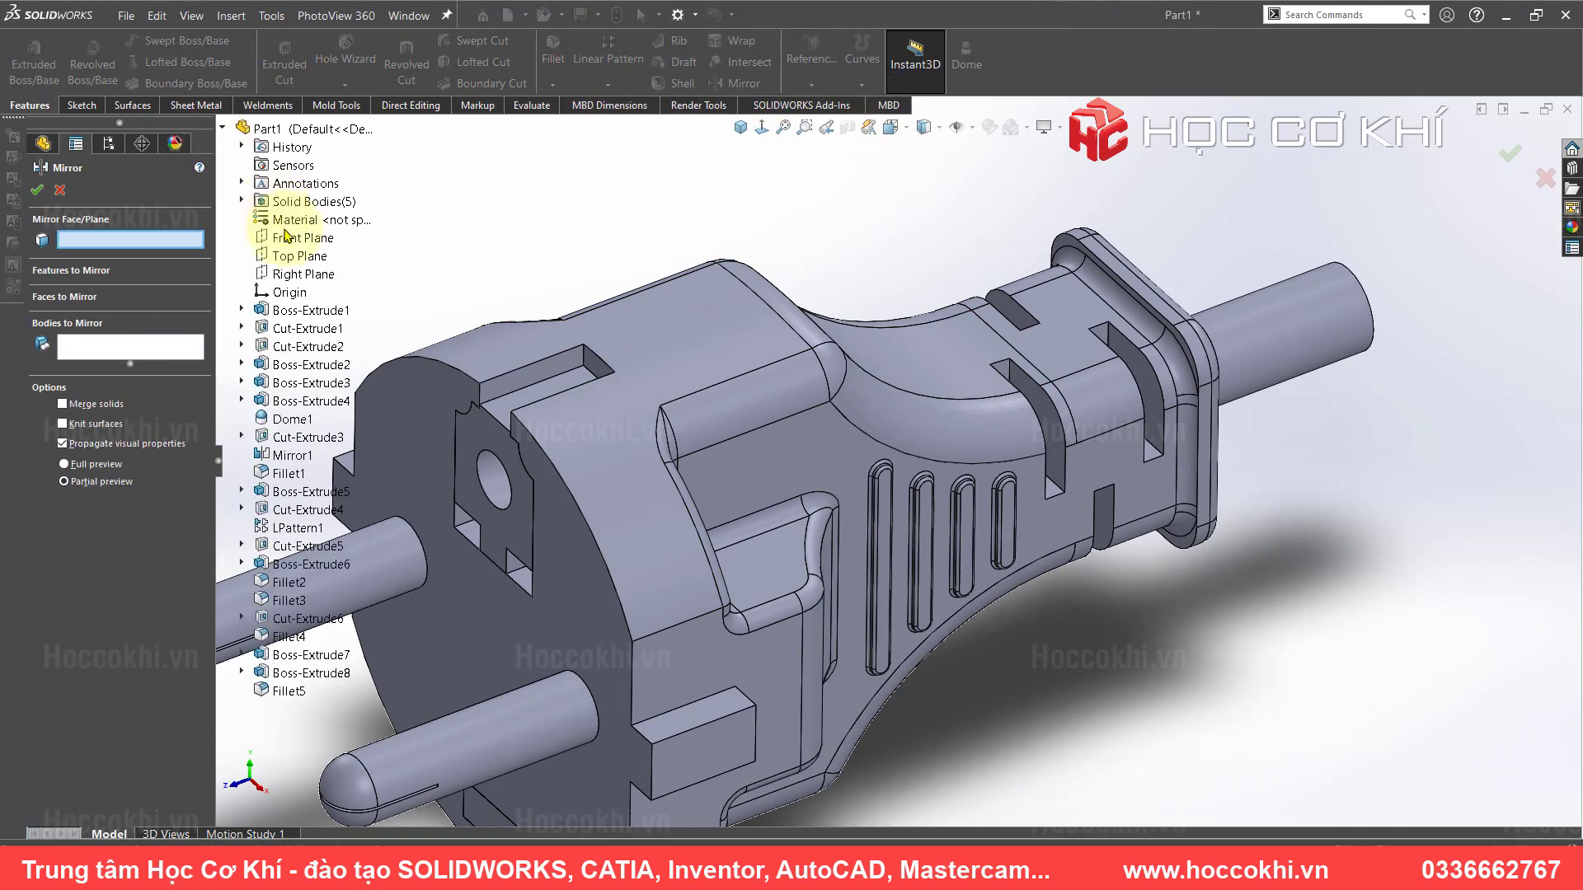
left_click(303, 273)
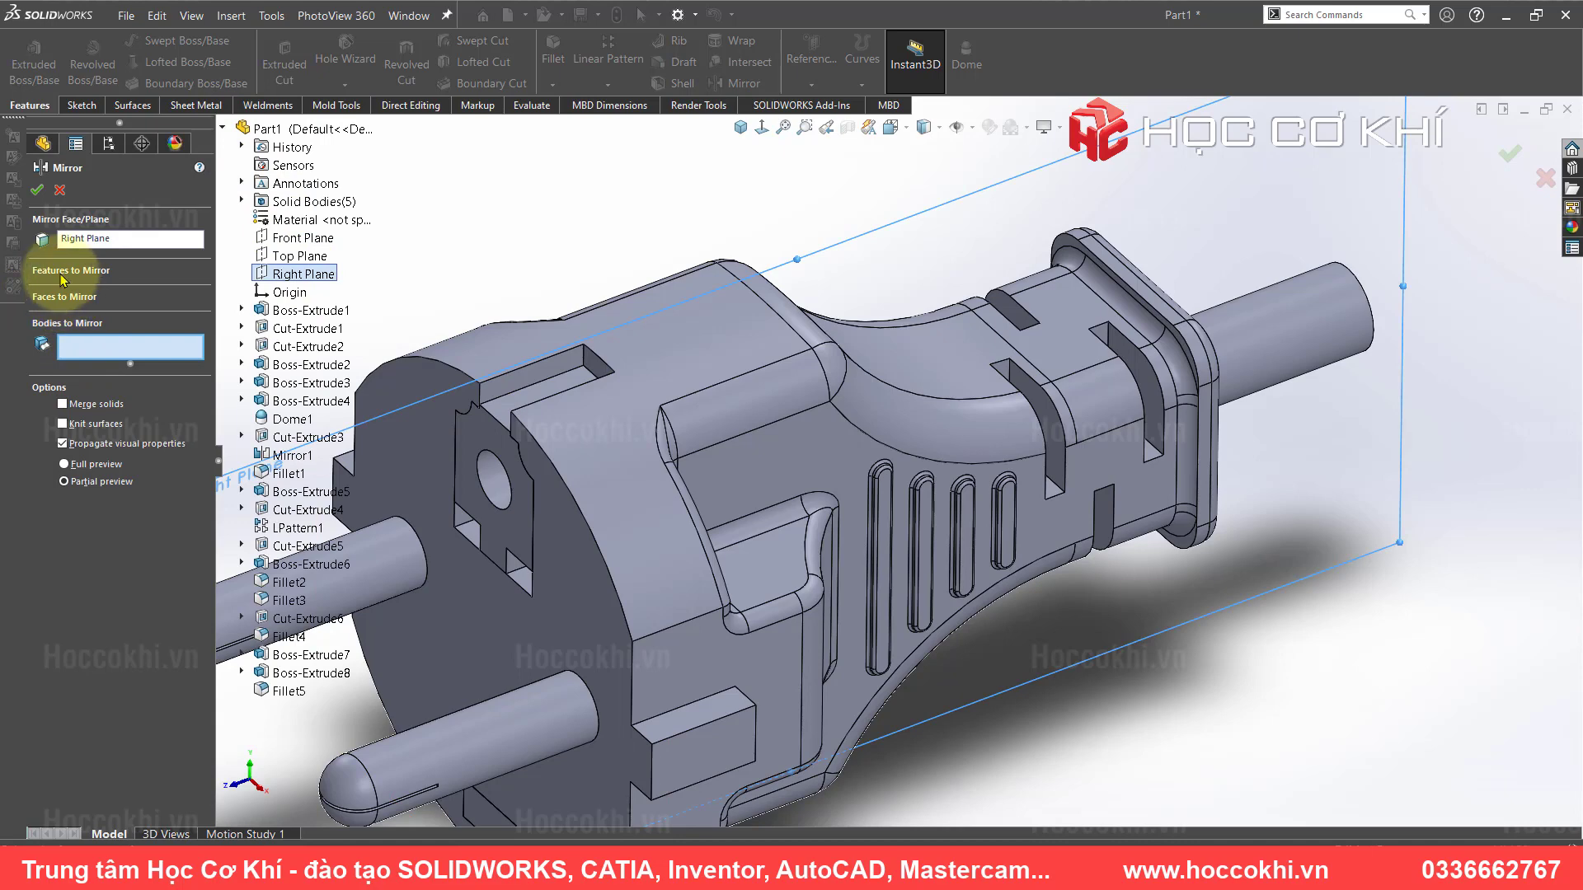
left_click(63, 279)
scroll(894, 551, "down", 2)
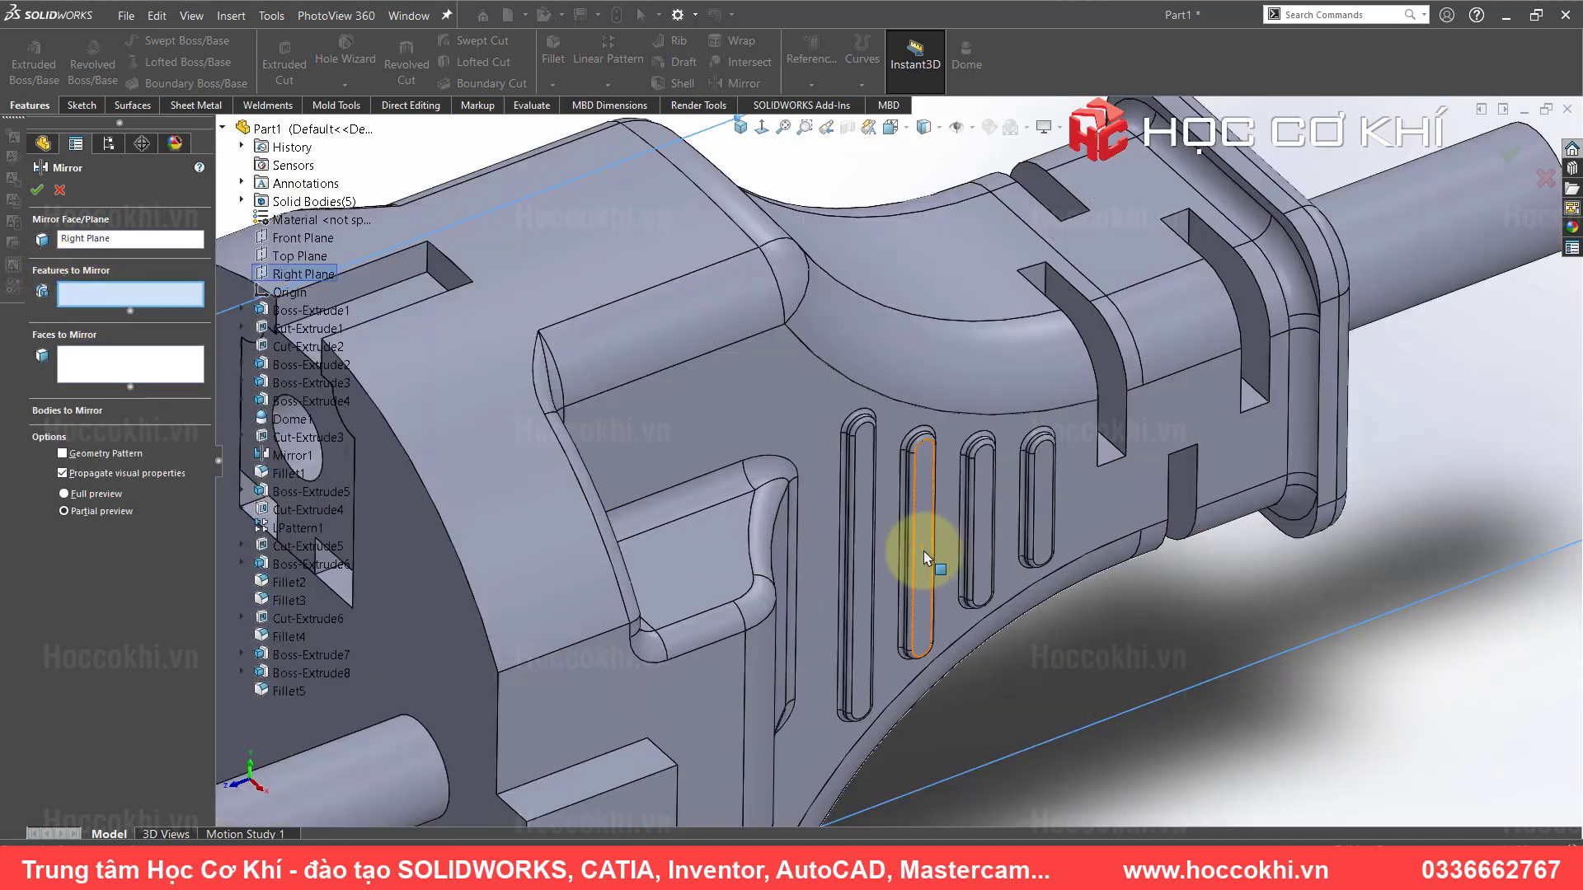
scroll(923, 550, "down", 2)
scroll(902, 437, "down", 2)
left_click(874, 378)
scroll(864, 425, "down", 2)
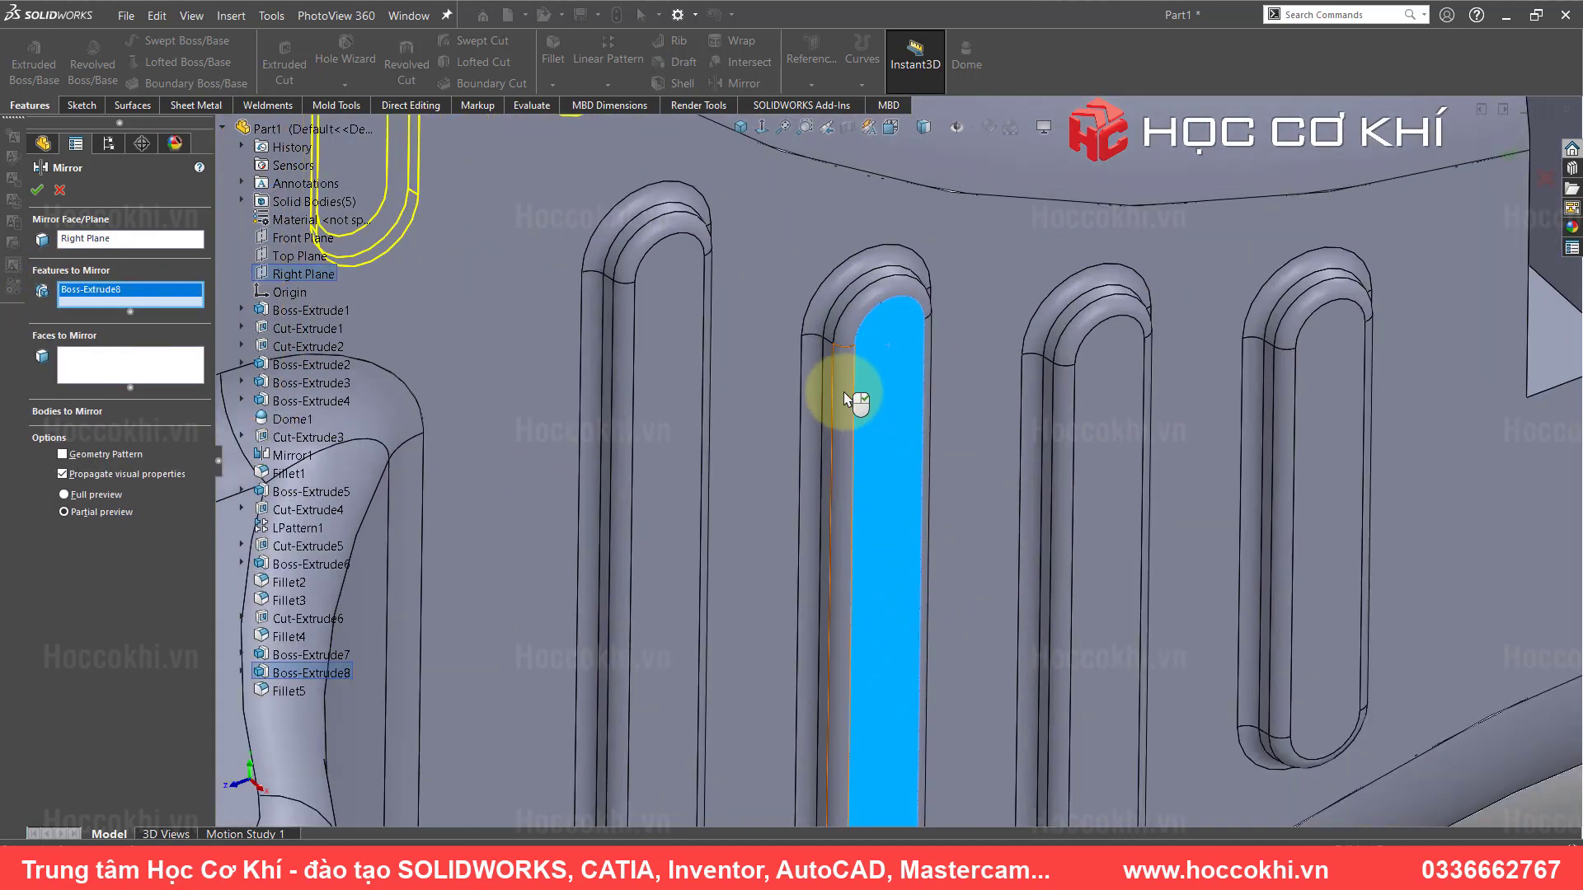
right_click(844, 393)
- Orbit the plug to check the base, pin face and ribbed side
scroll(842, 392, "up", 3)
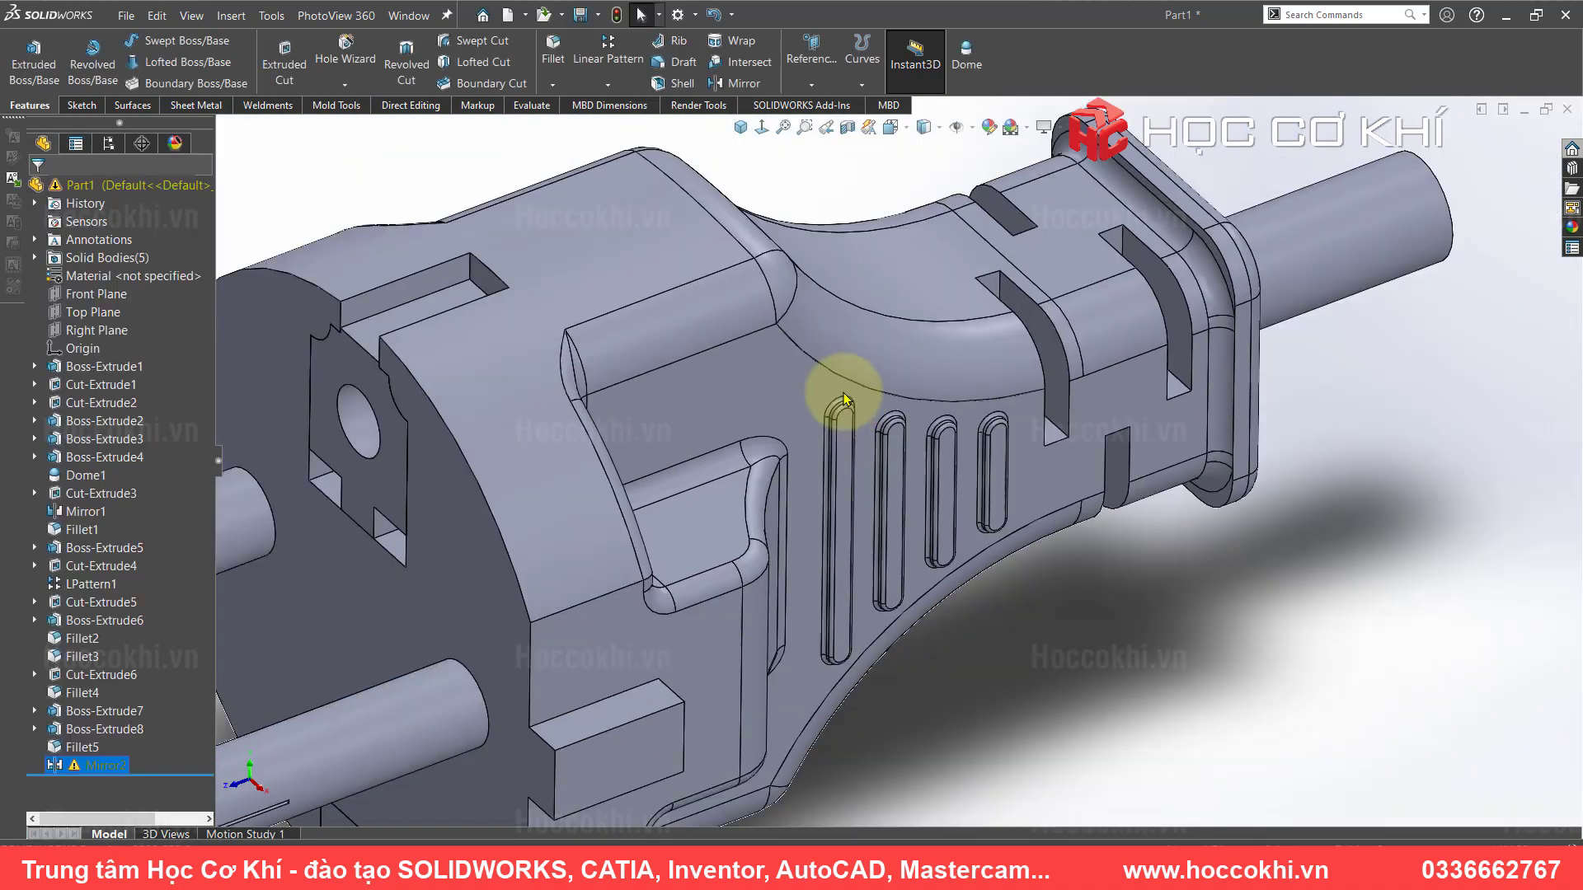
scroll(813, 237, "up", 3)
middle_click_drag(760, 396, 970, 620)
scroll(970, 620, "down", 3)
scroll(1021, 746, "up", 3)
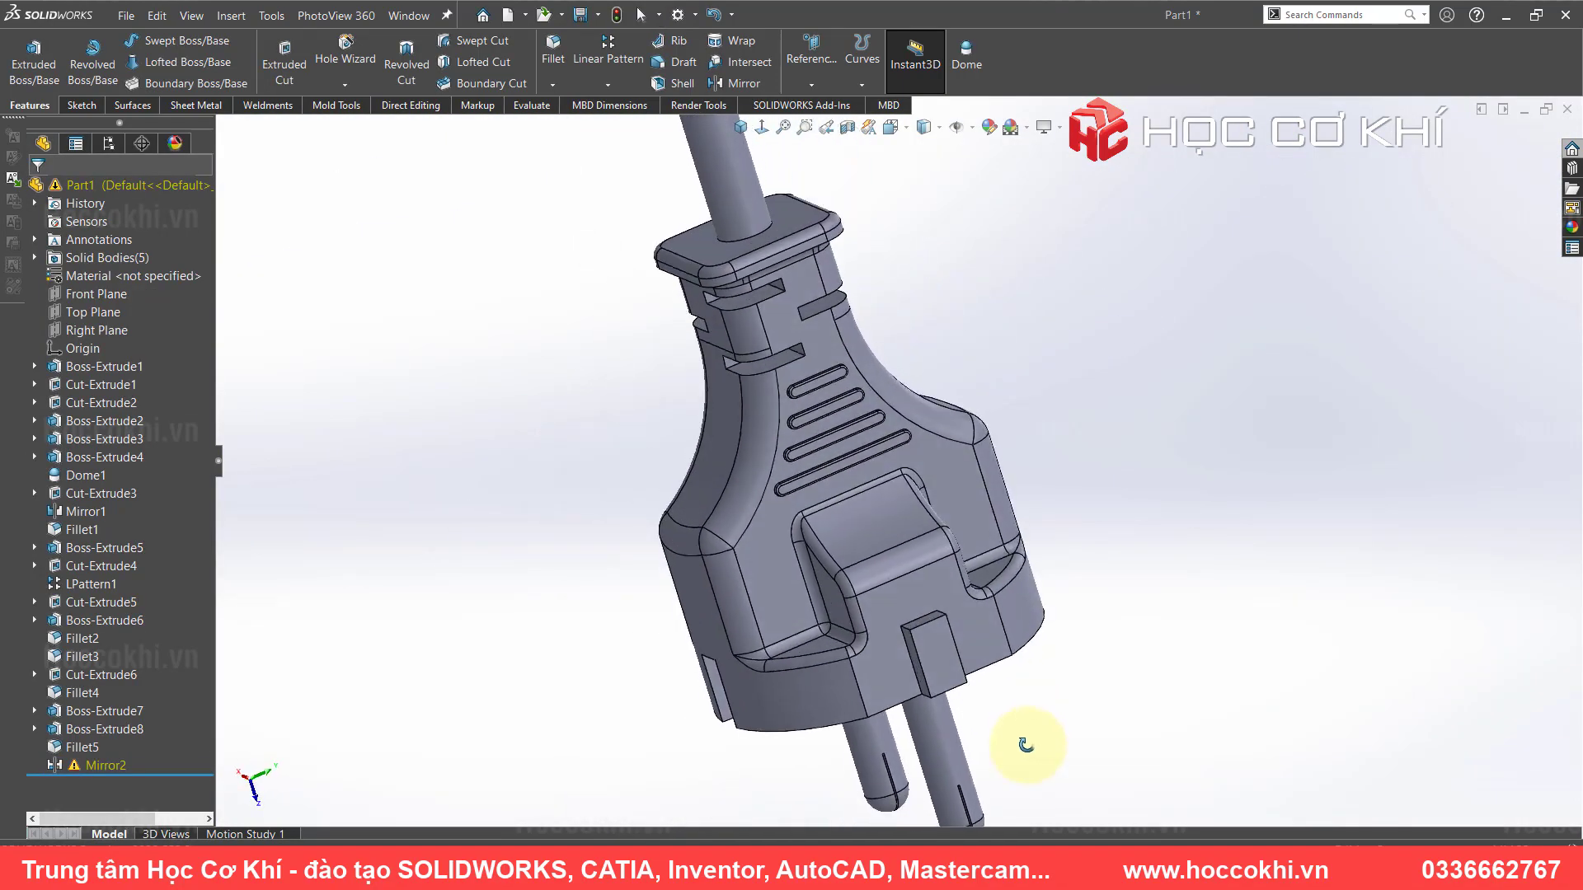
middle_click_drag(1020, 745, 586, 428)
mouse_move(961, 522)
middle_mouse_down()
mouse_move(767, 302)
mouse_move(561, 466)
middle_mouse_up()
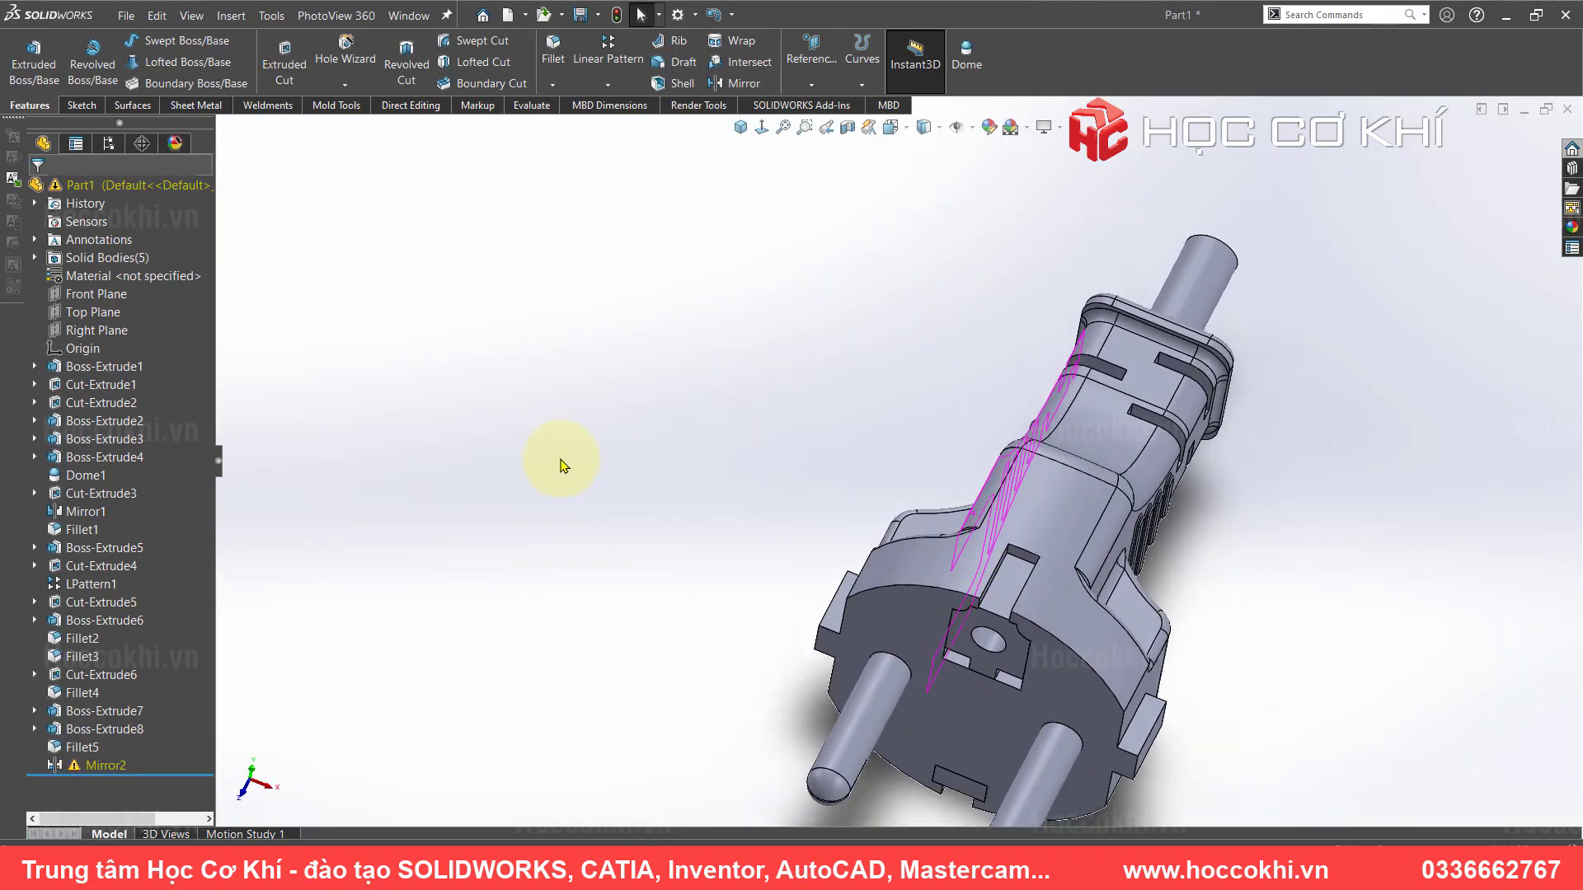
scroll(1166, 629, "up", 3)
scroll(1000, 522, "down", 5)
mouse_move(1000, 522)
middle_mouse_down()
mouse_move(838, 353)
mouse_move(835, 418)
mouse_move(742, 462)
middle_mouse_up()
- Edit Mirror2 to use Geometry Pattern, include Fillet5, and scope it to the plug body
left_click(103, 765)
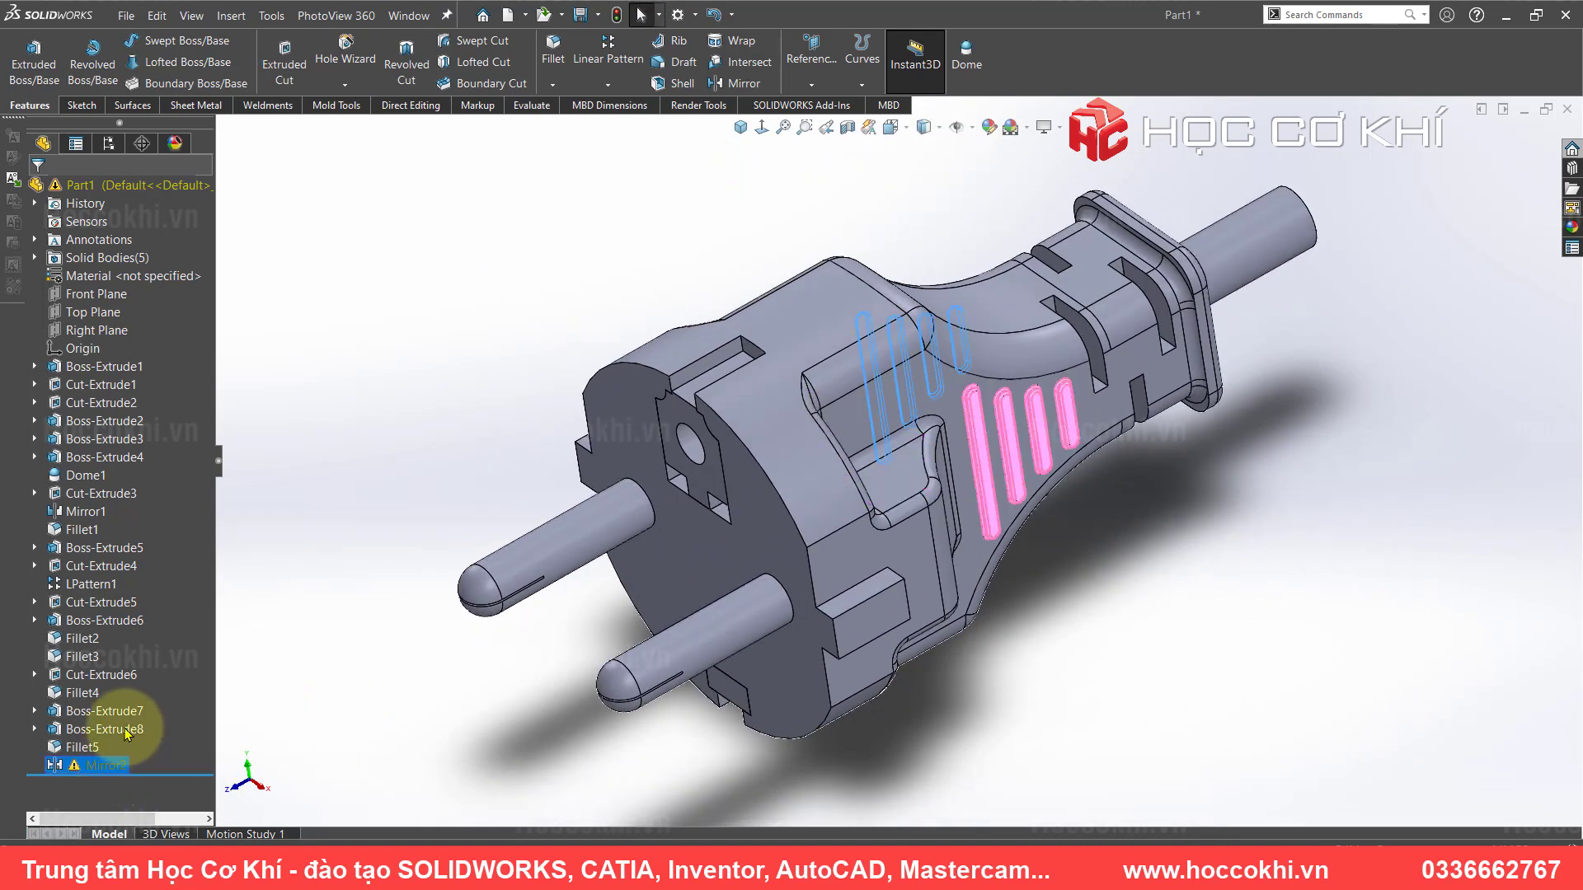
left_click(126, 714)
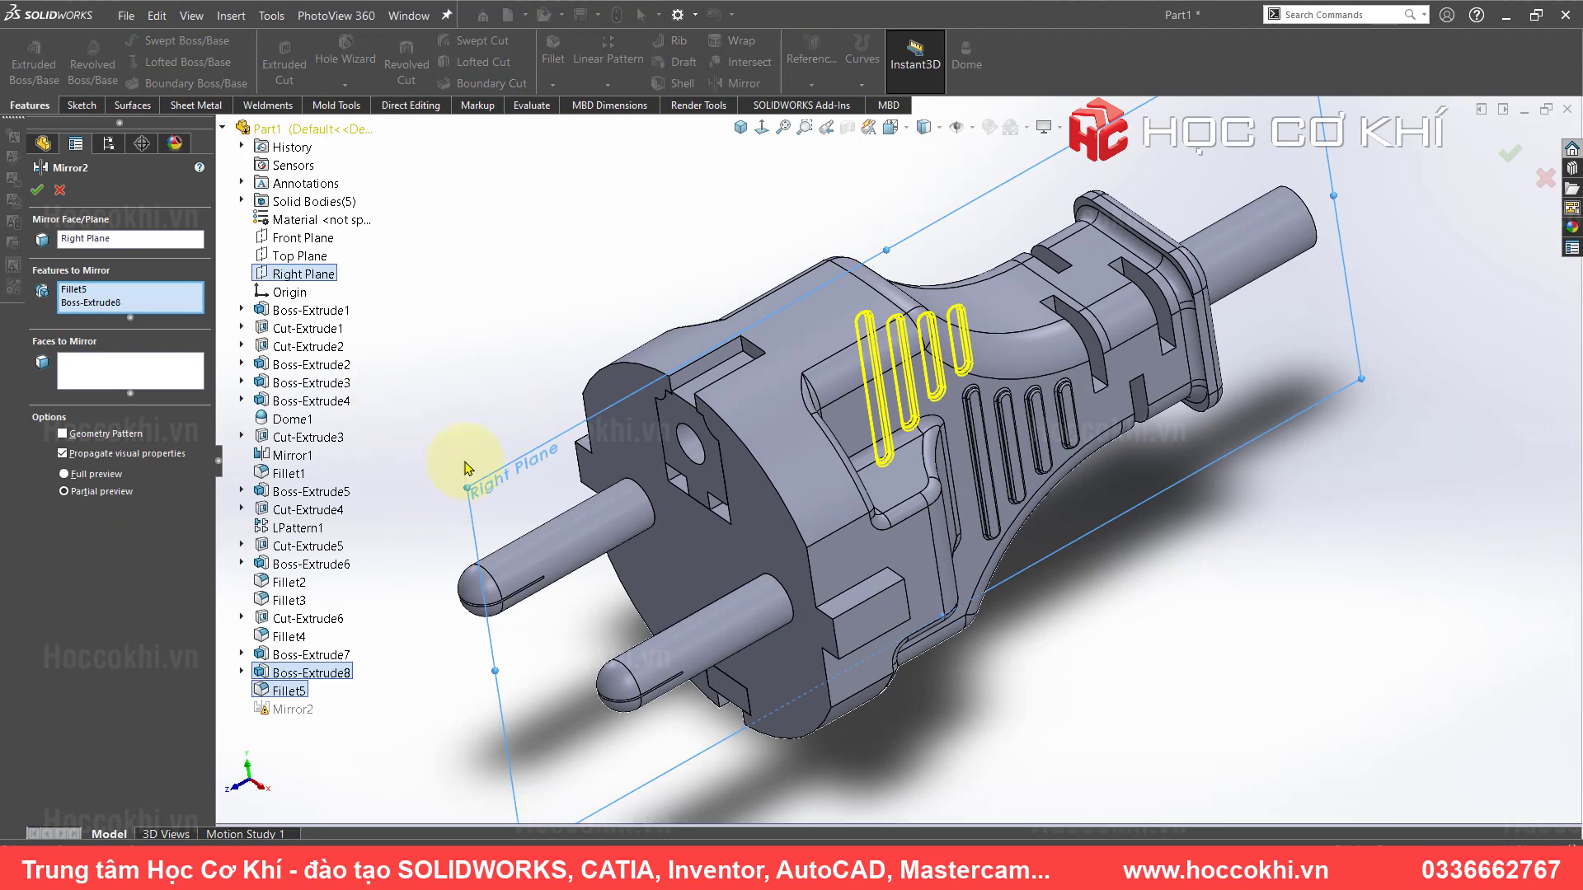
left_click(107, 434)
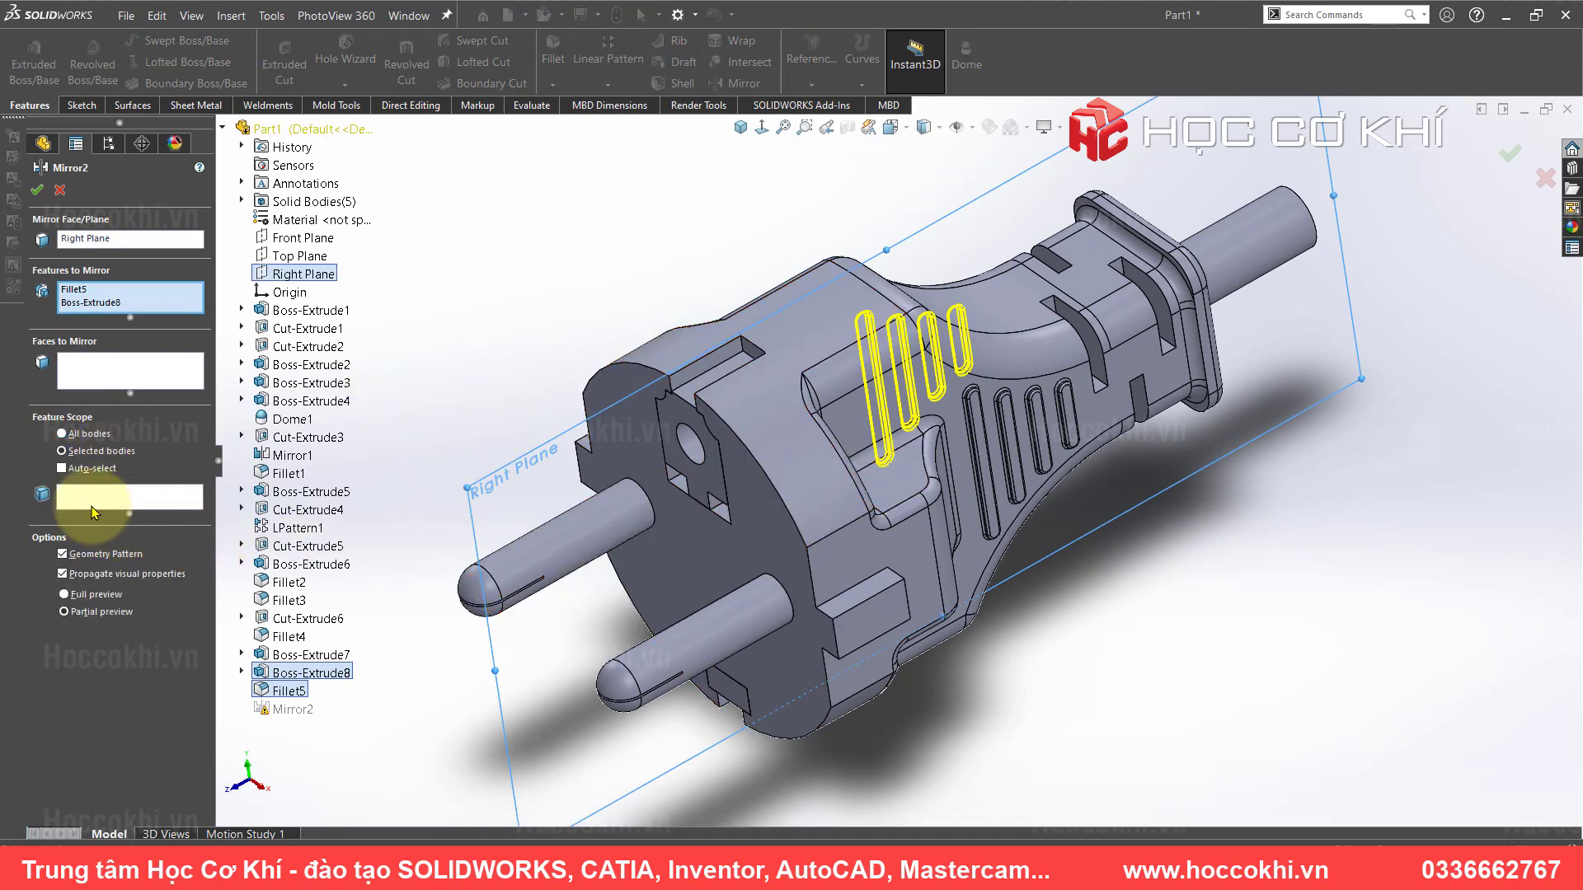
left_click(92, 499)
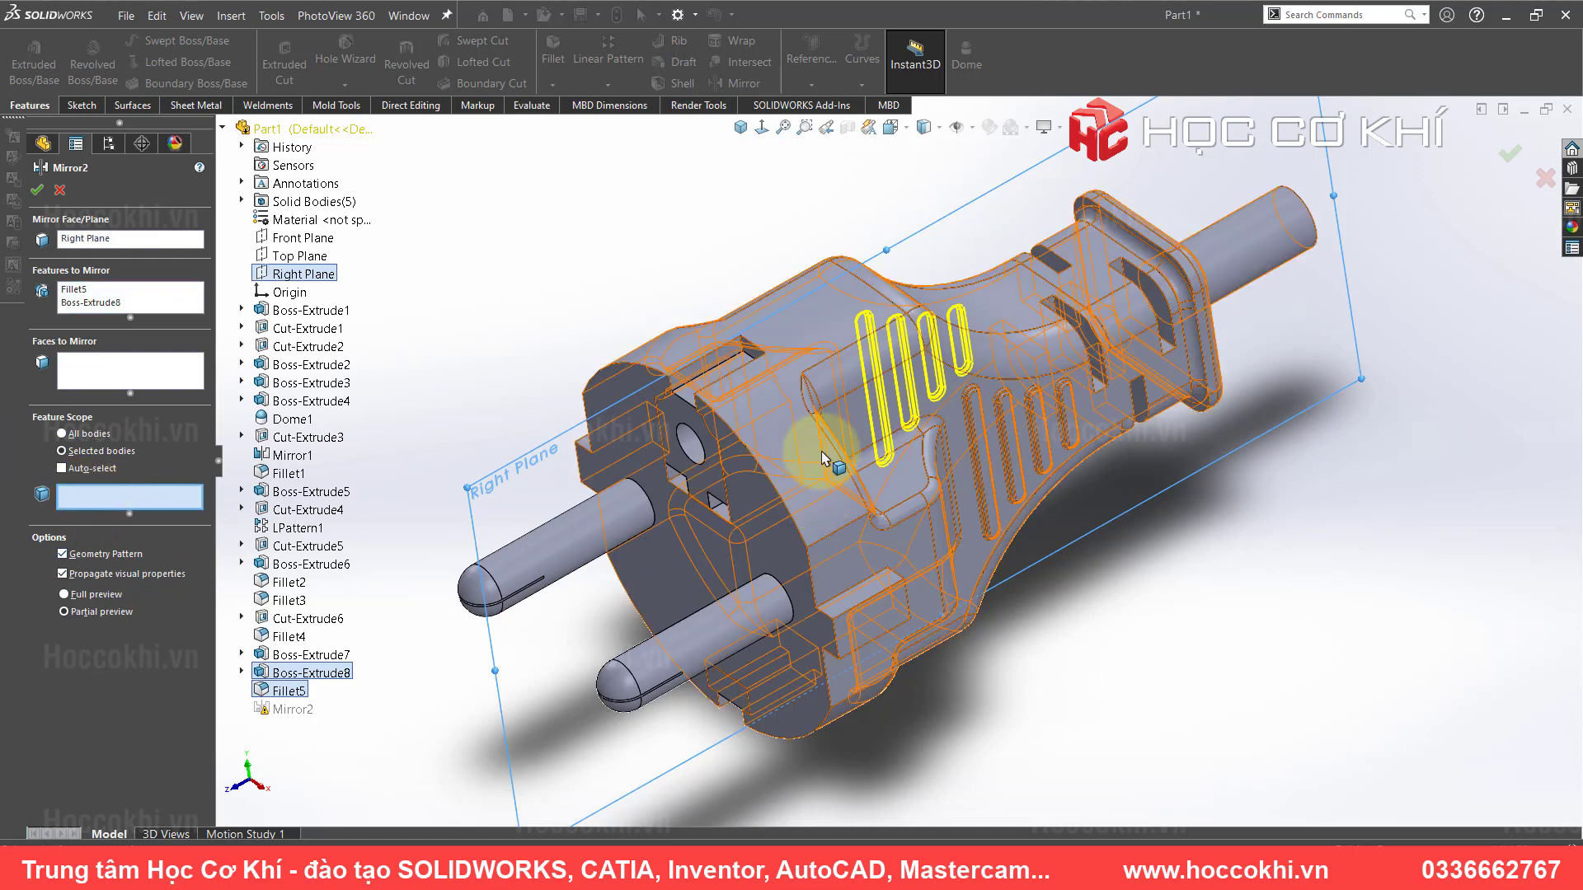
left_click(833, 303)
right_click(834, 305)
left_click(868, 418)
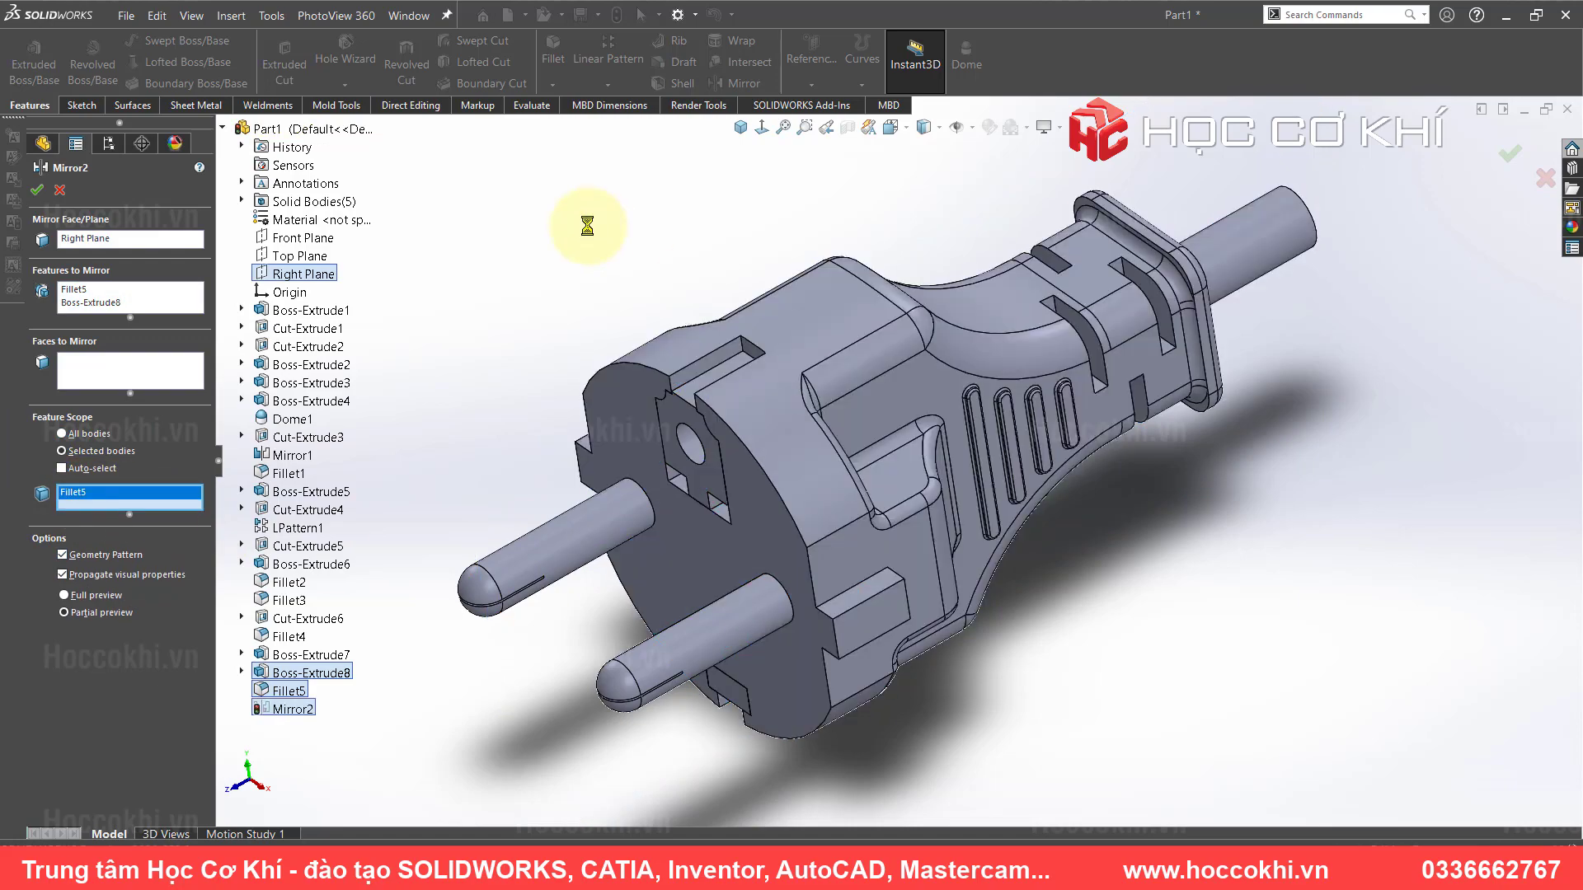
- Reset to isometric and orbit to view the plug's side
mouse_move(509, 466)
middle_mouse_down()
mouse_move(806, 484)
mouse_move(547, 484)
middle_mouse_up()
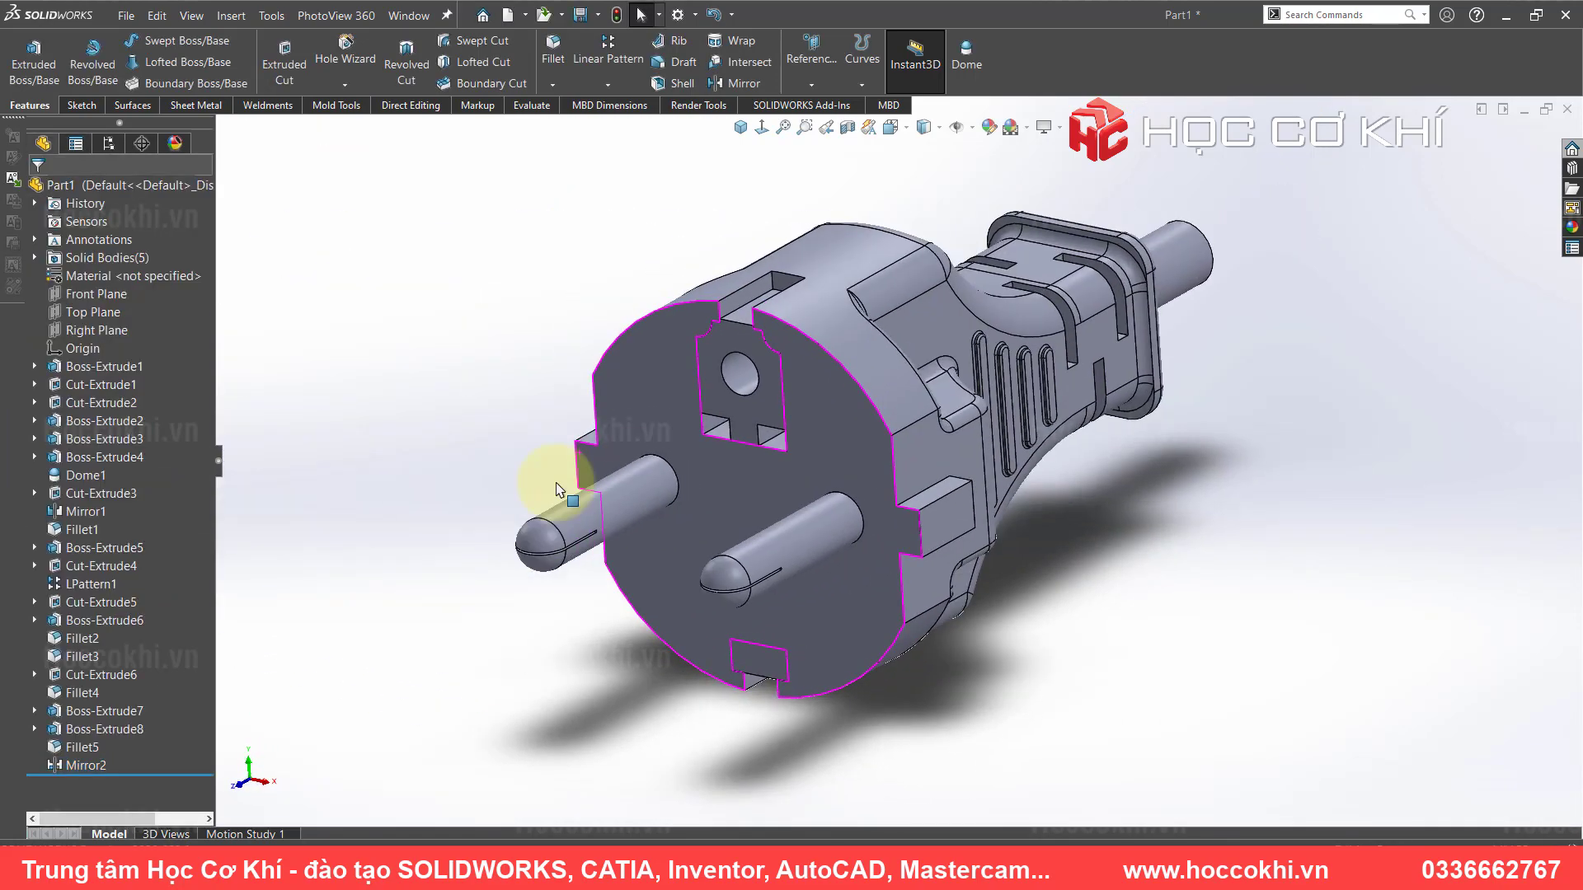
left_click(741, 128)
middle_click_drag(741, 132, 900, 353)
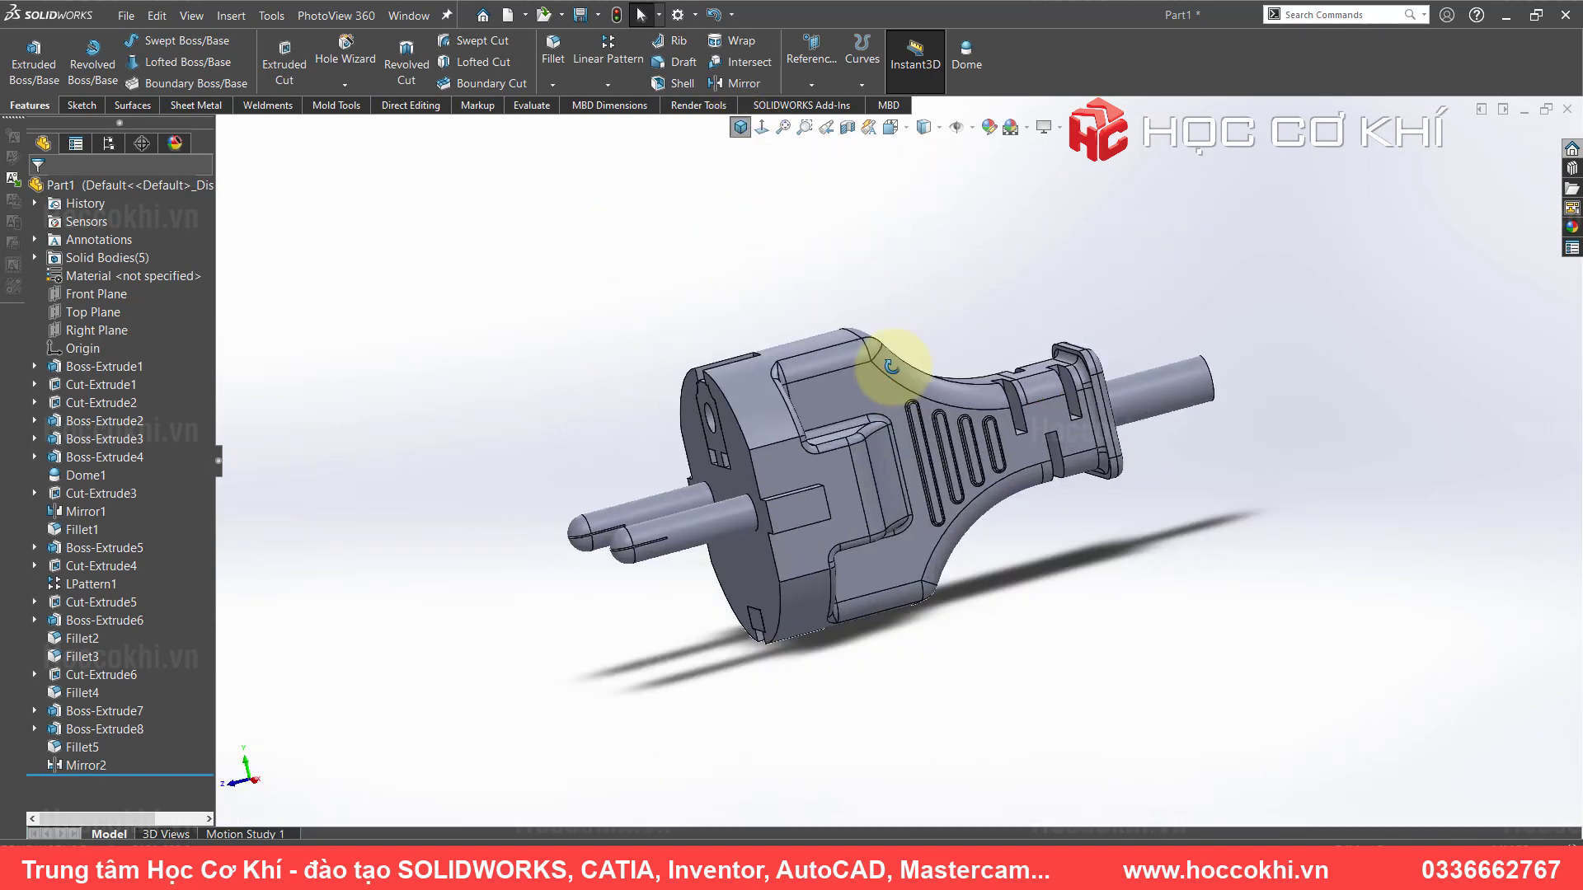
scroll(1014, 505, "down", 3)
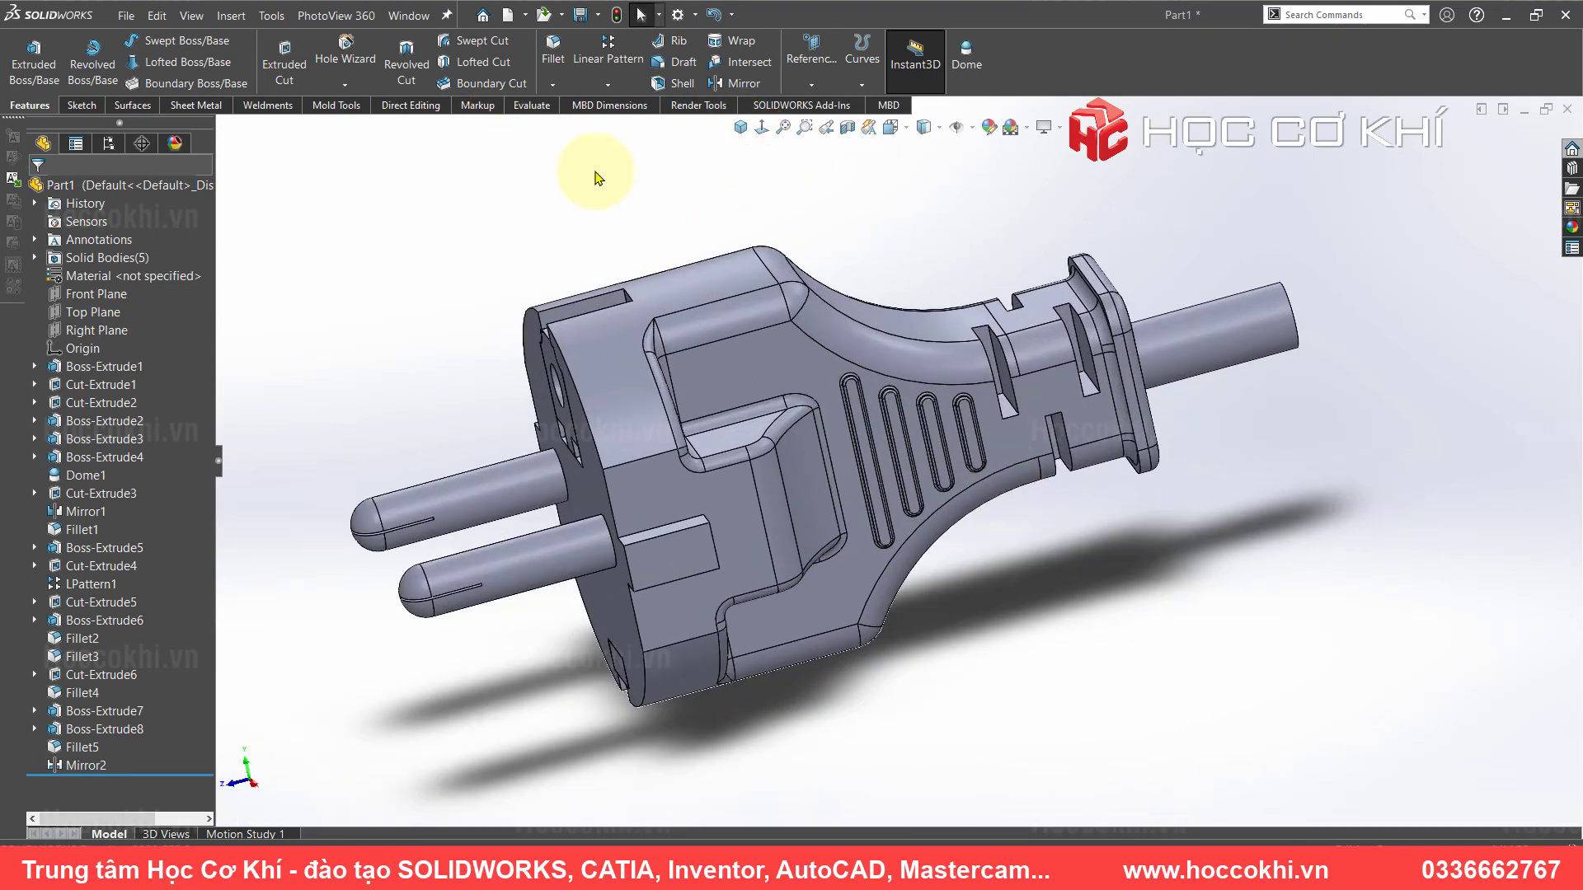
- Apply the glossy Rubber appearance to the whole plug body
left_click(1571, 232)
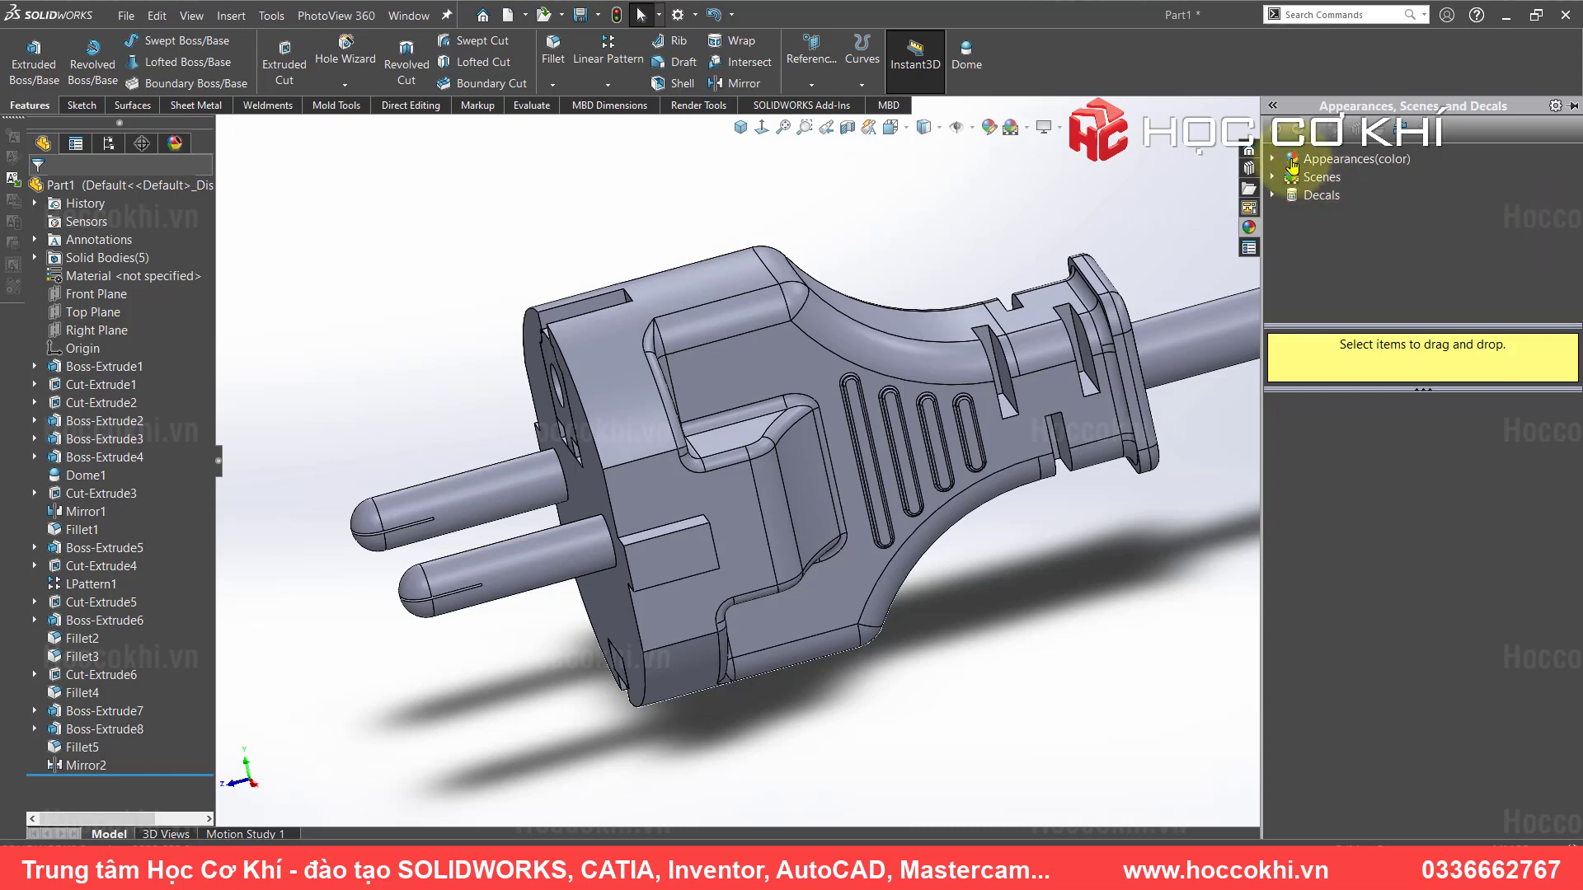
left_click(1273, 161)
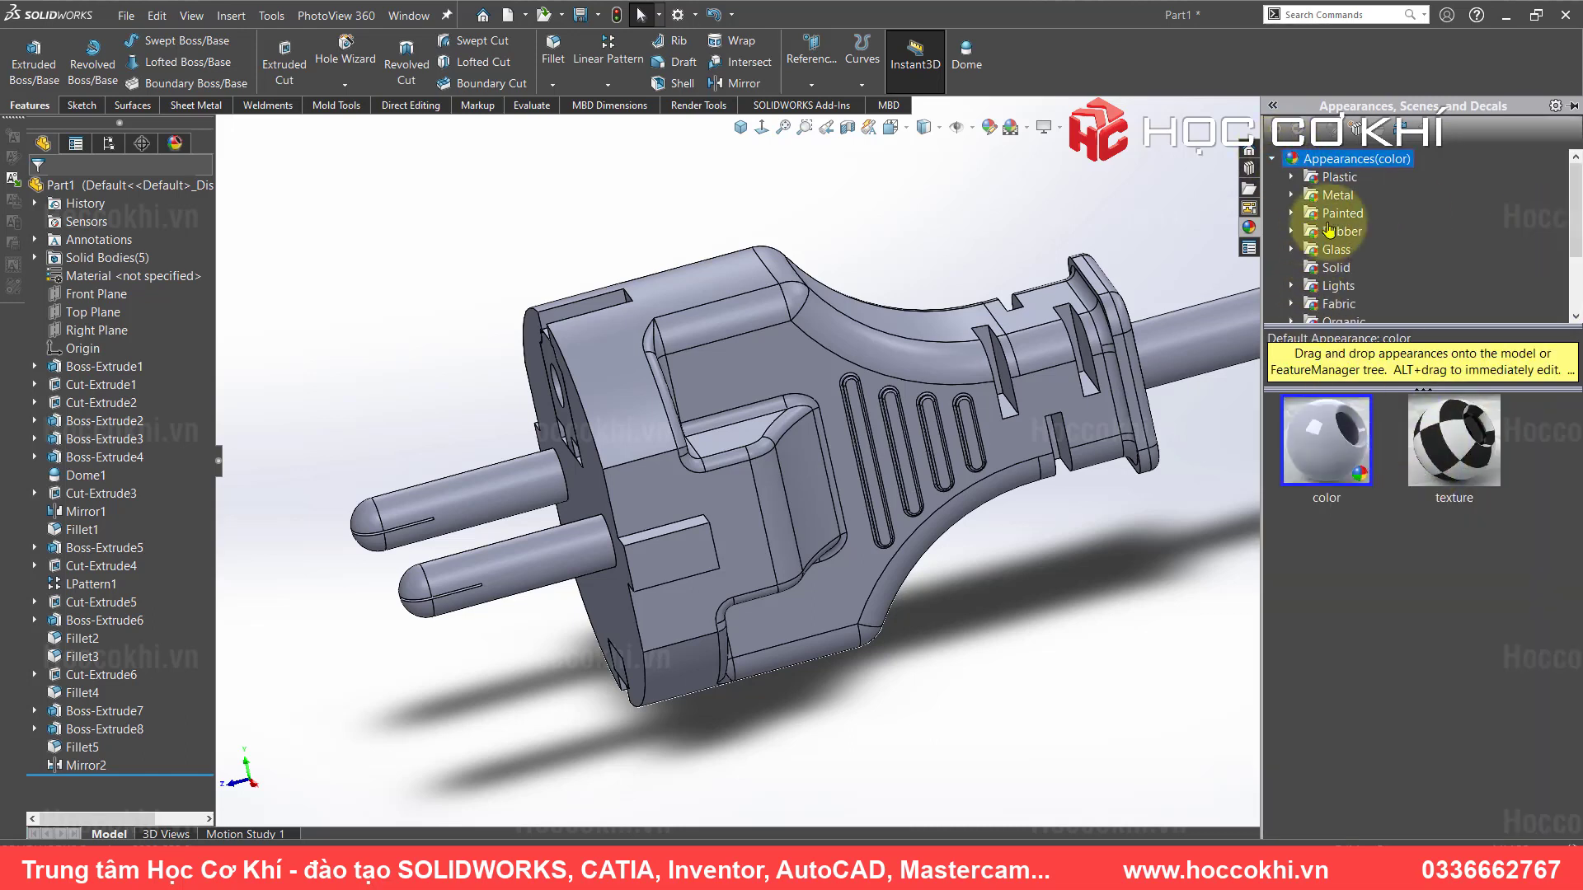
double_click(1342, 231)
left_click(1357, 250)
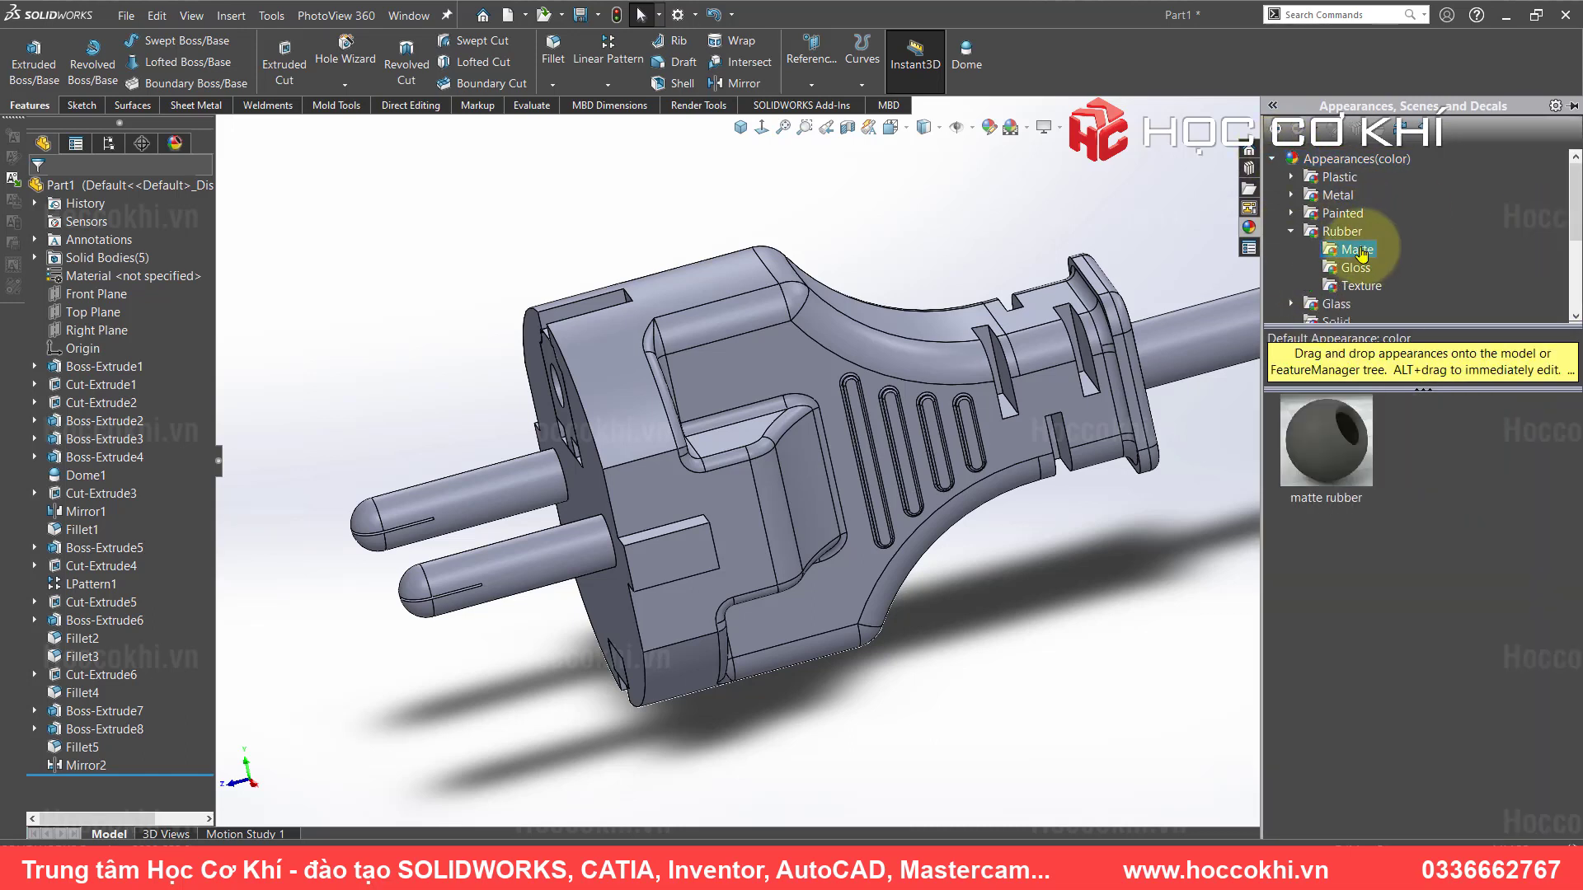
left_click(1349, 287)
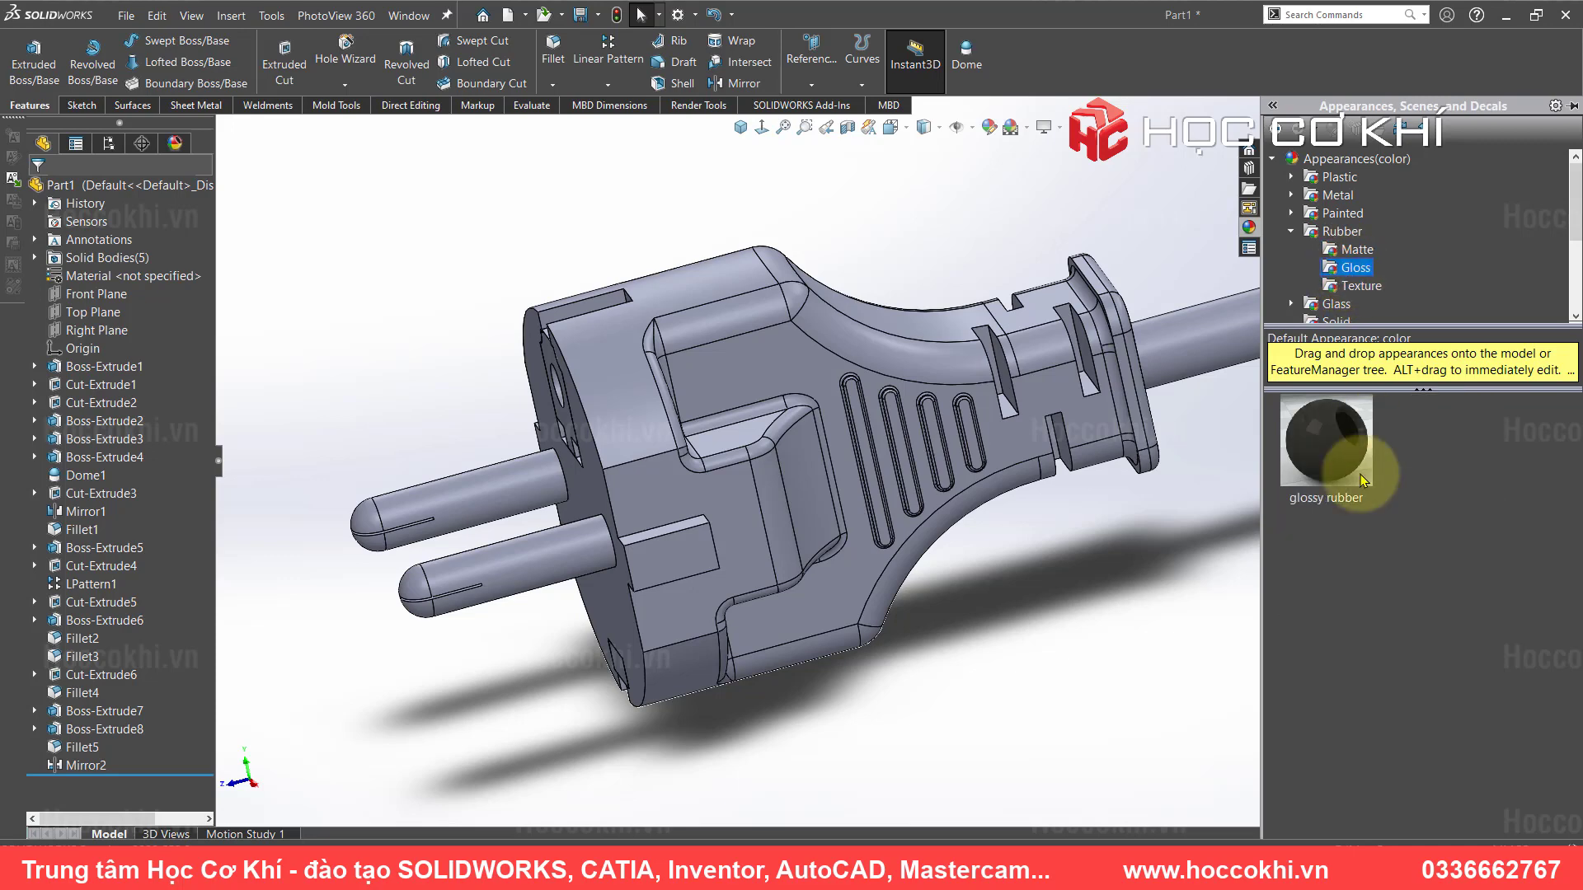
left_click_drag(1325, 439, 787, 371)
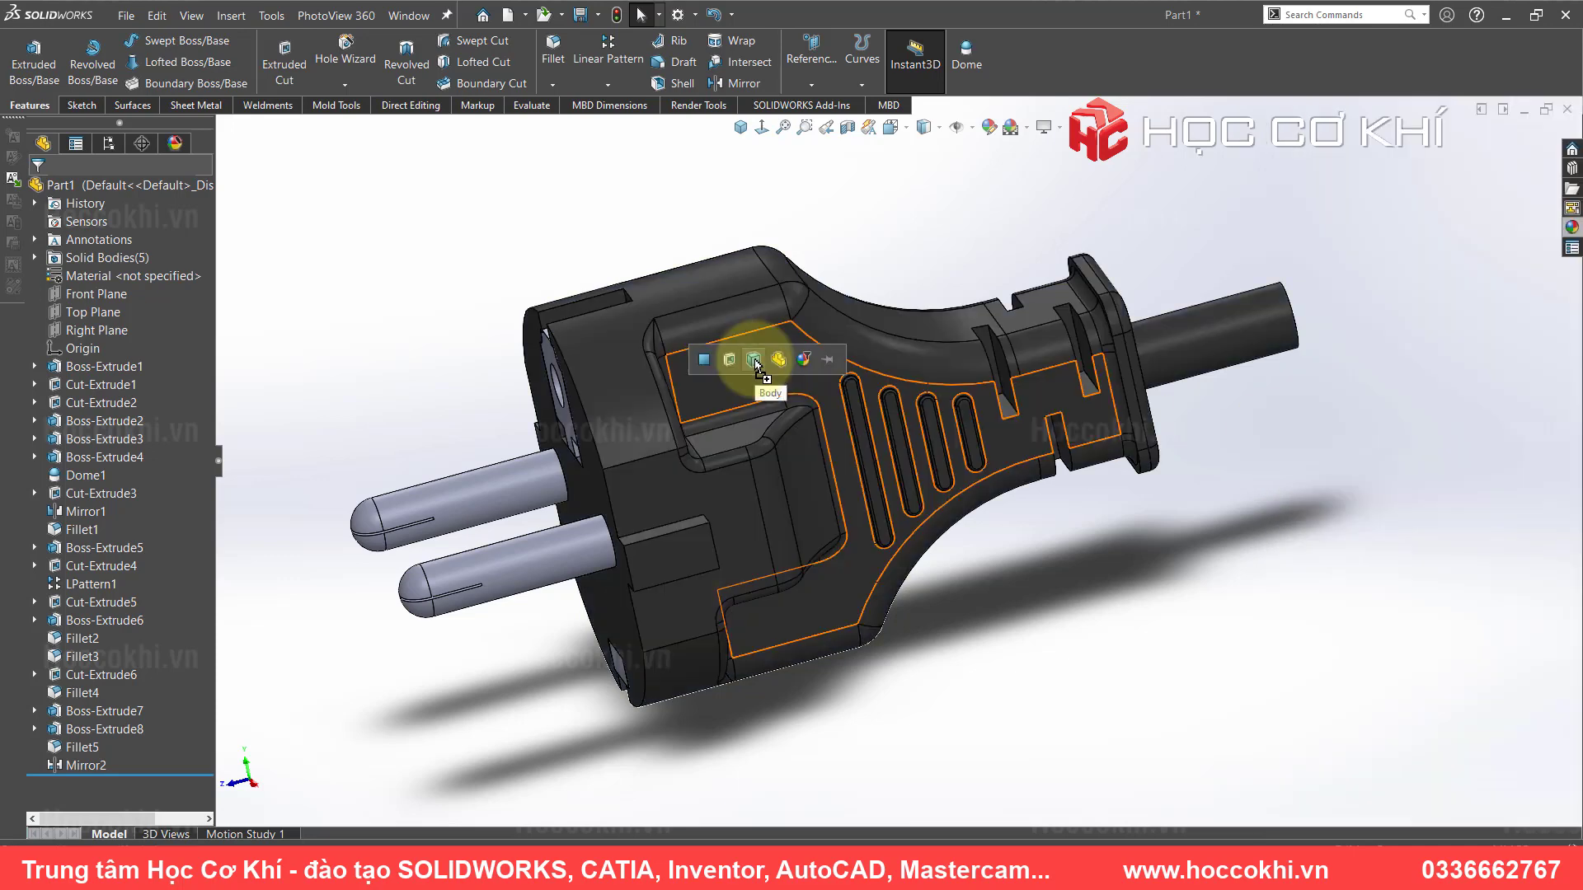
left_click(757, 371)
- Give both the lower and upper pins a polished steel body appearance
left_click(1572, 230)
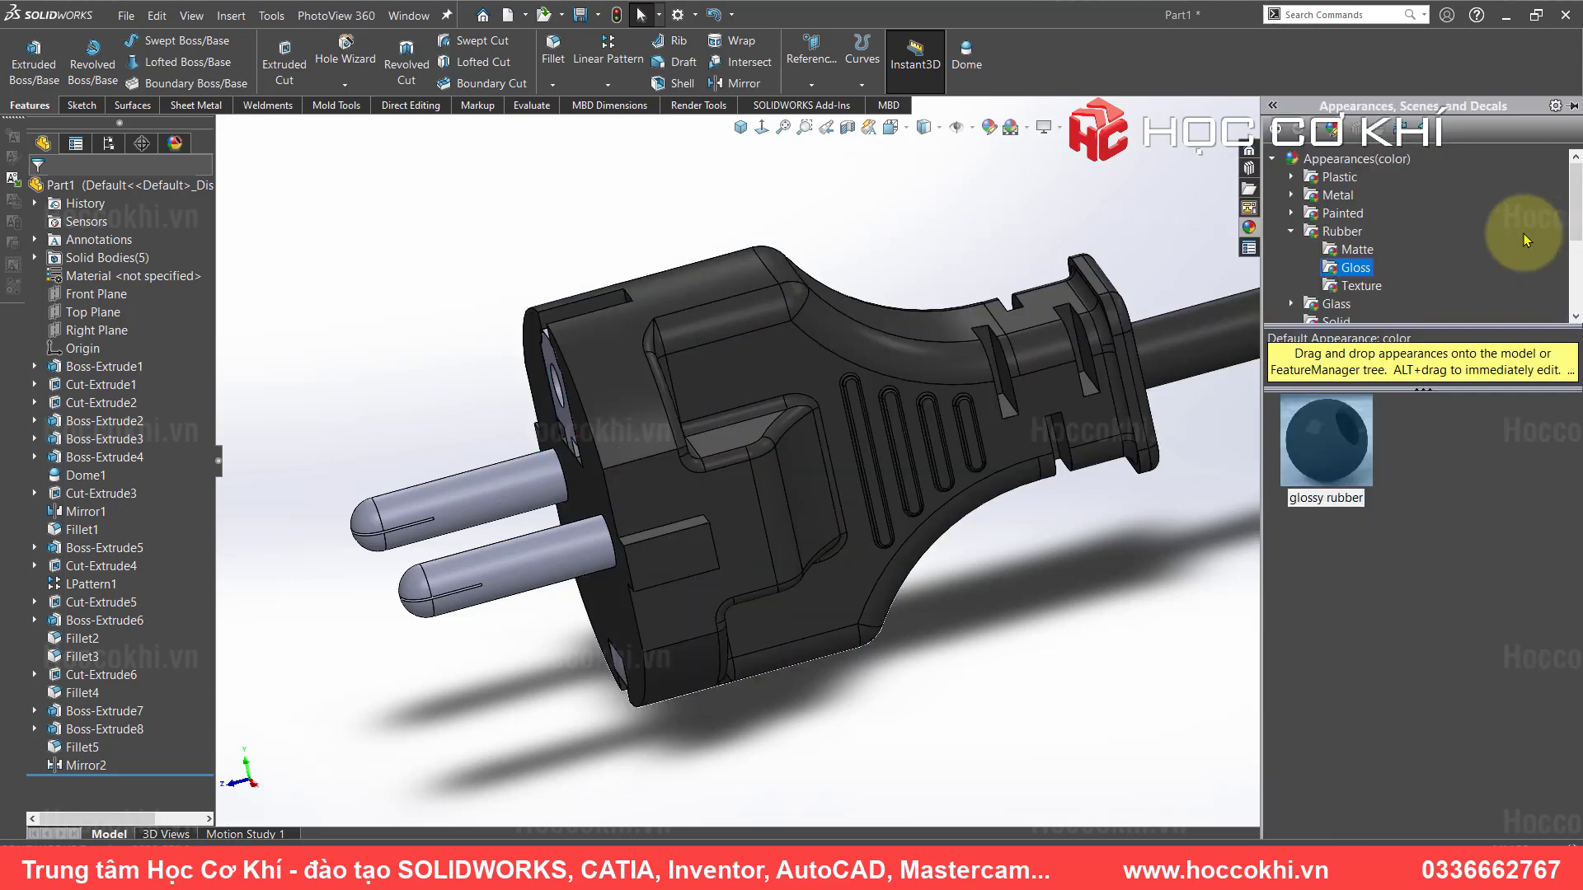
left_click(1292, 196)
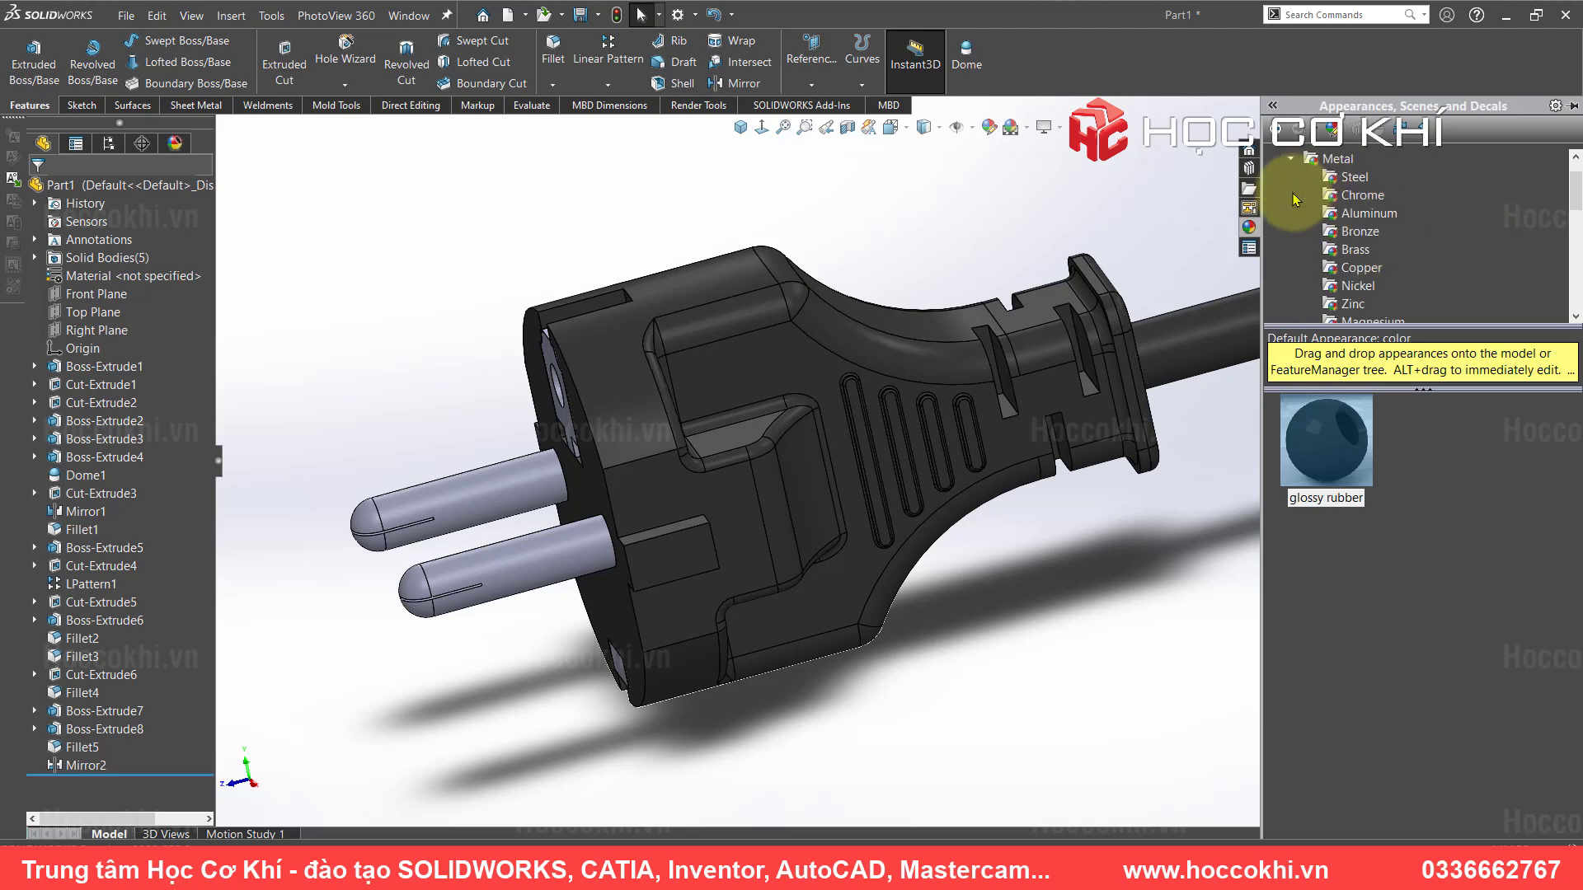
left_click(1355, 182)
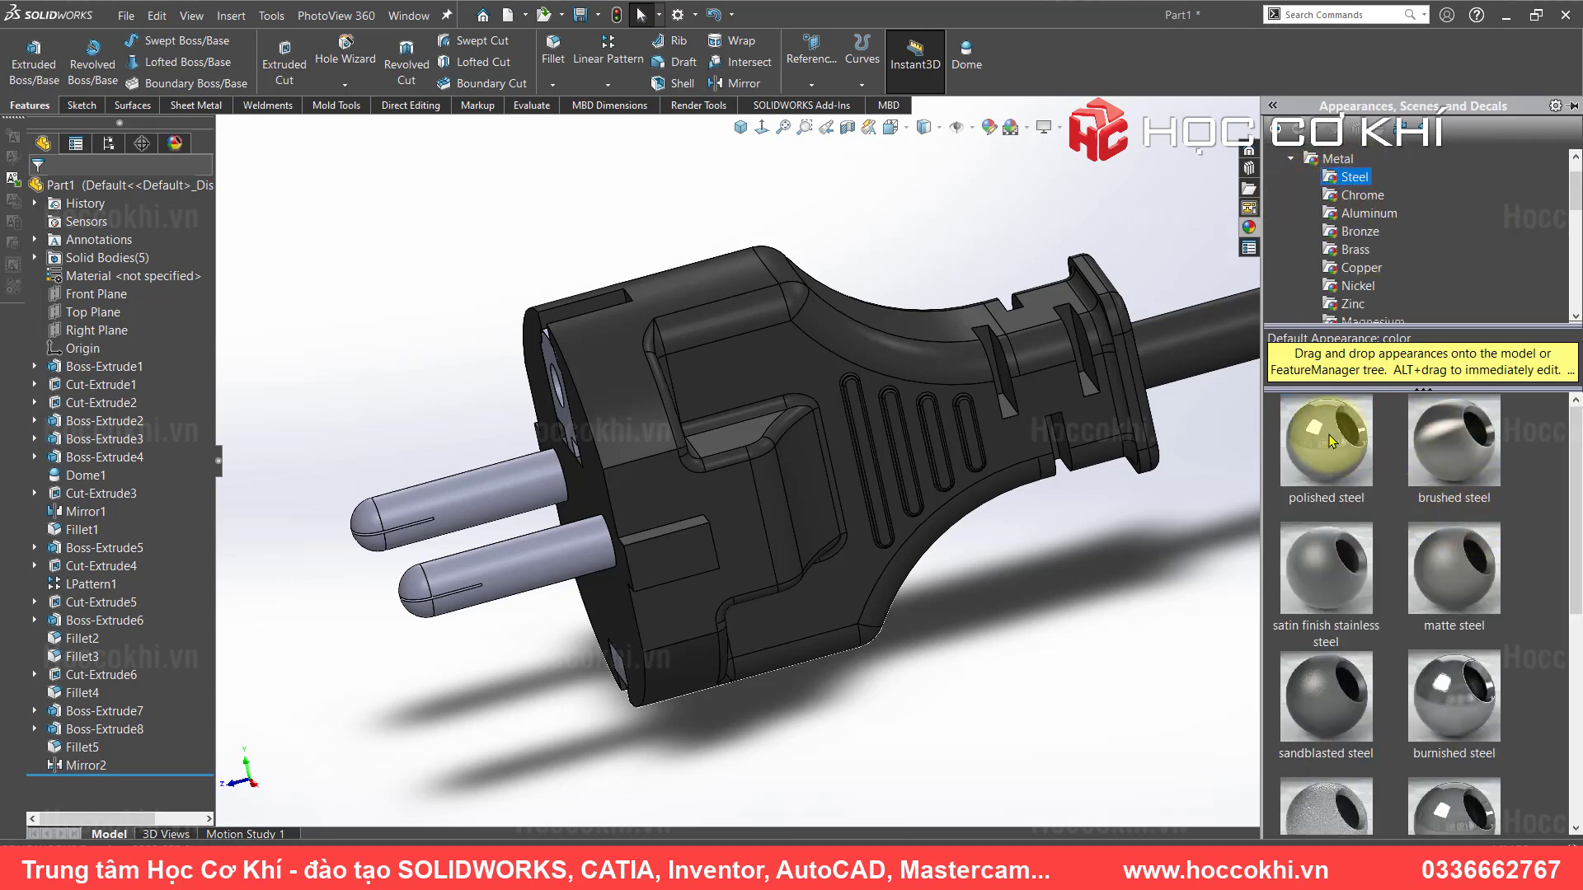
mouse_move(1328, 441)
left_mouse_down()
mouse_move(752, 551)
mouse_move(529, 557)
left_mouse_up()
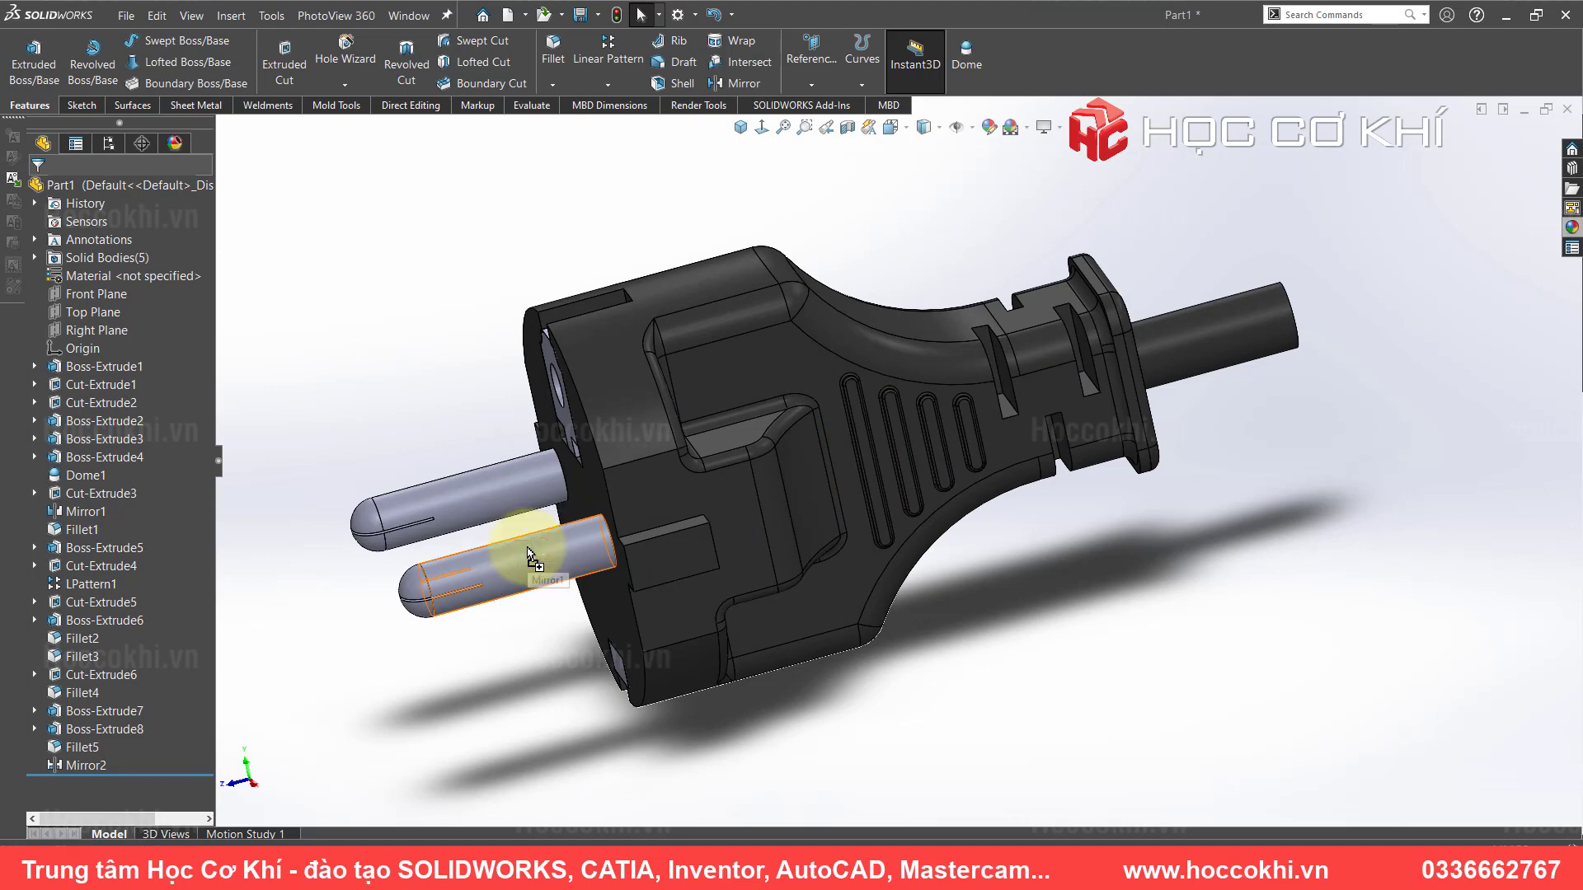
left_click(543, 552)
middle_click_drag(654, 671, 791, 726)
left_click(1572, 231)
left_click_drag(1237, 424, 513, 488)
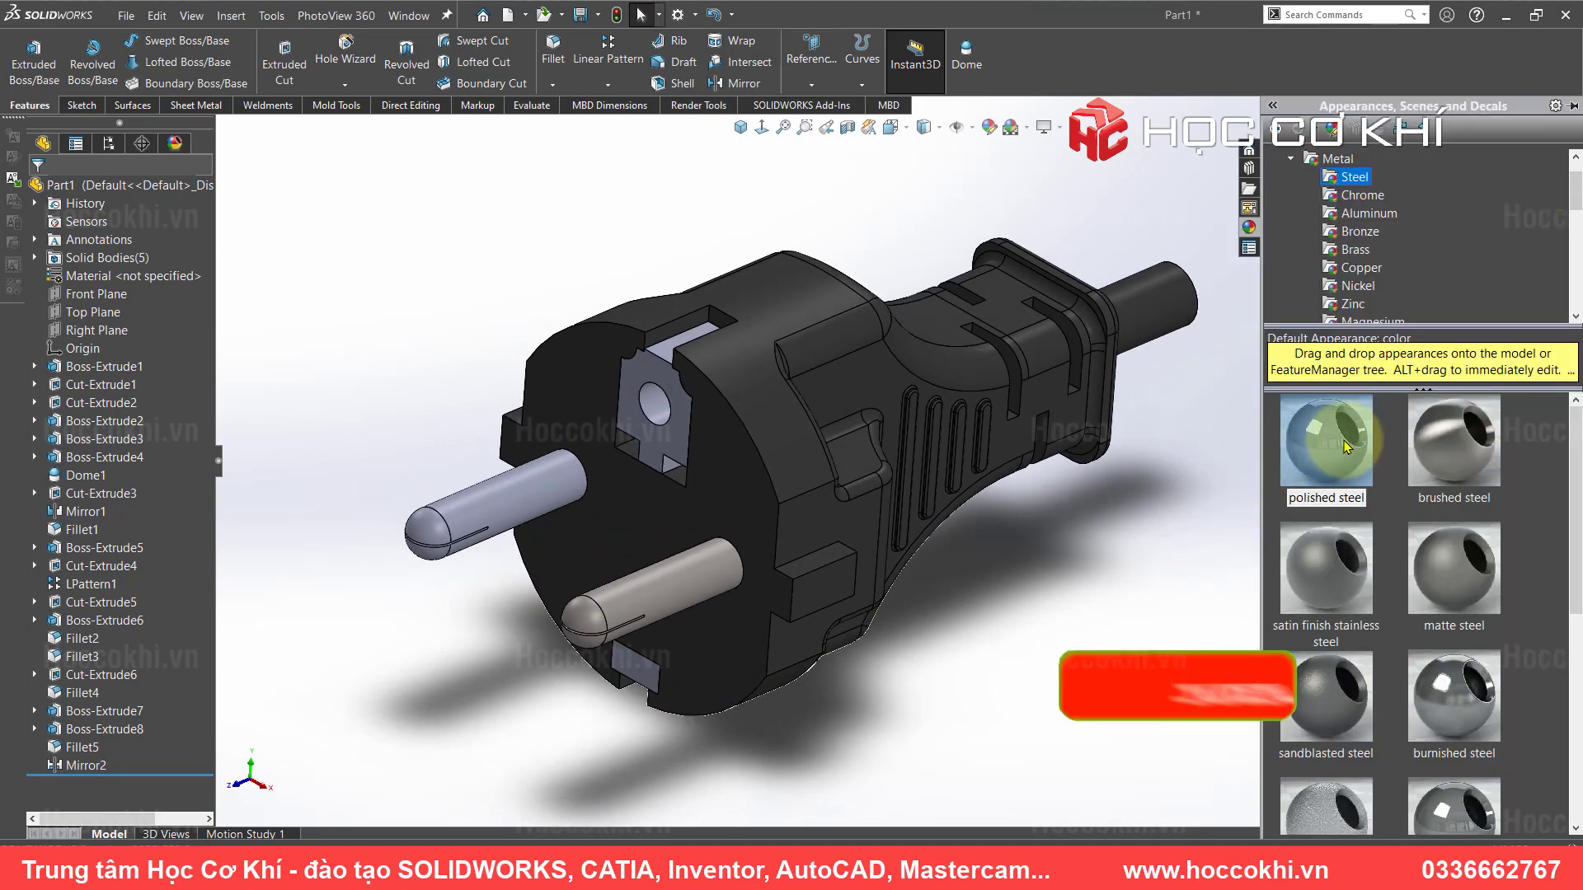
left_click(510, 484)
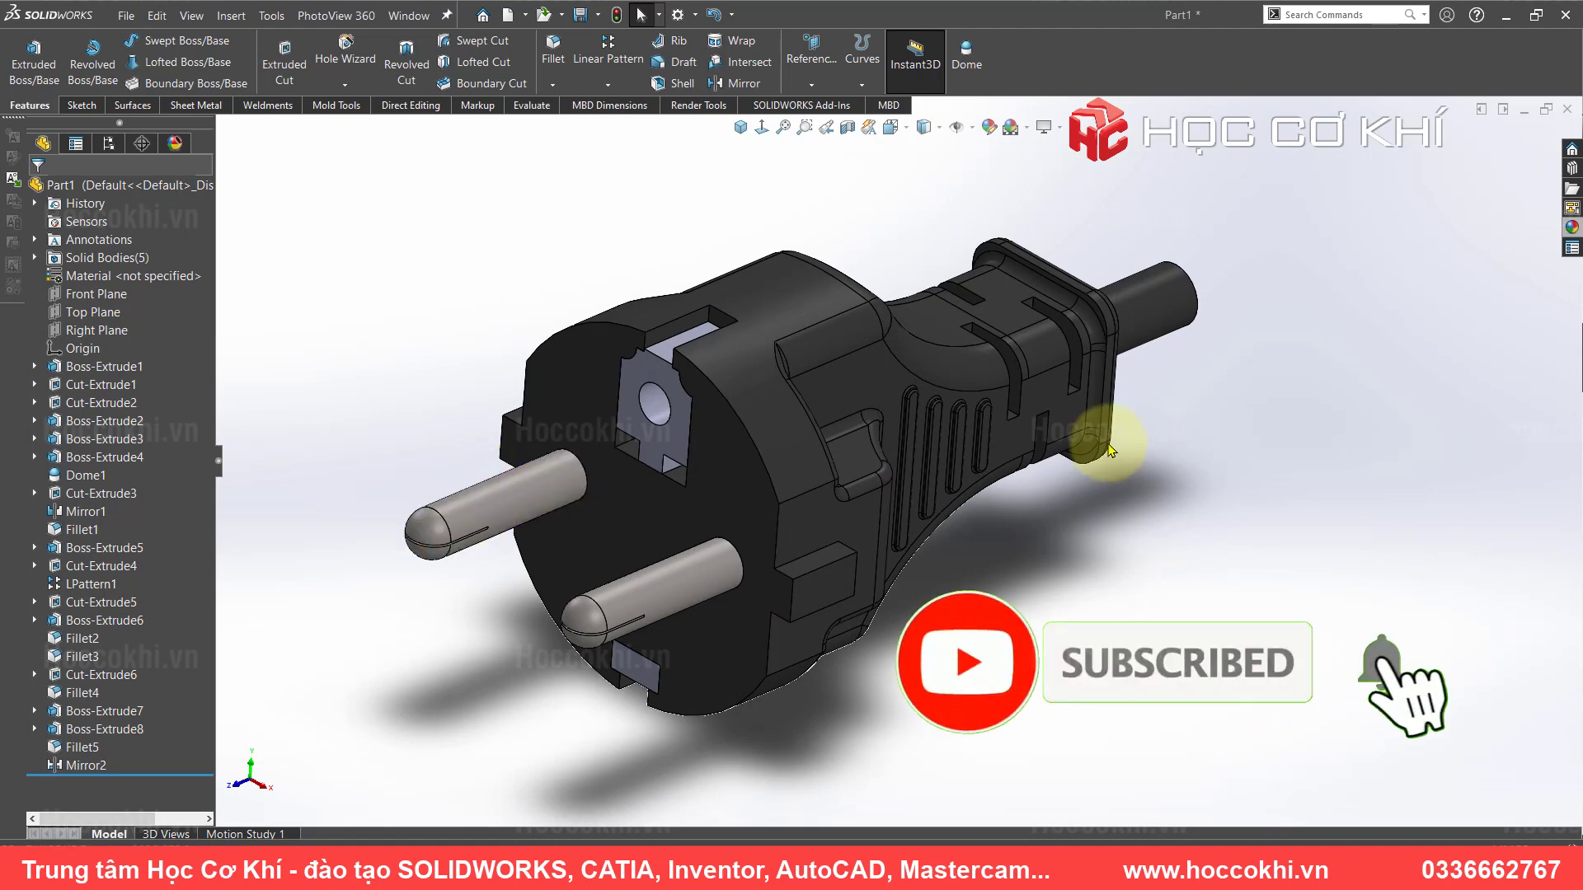
- Apply polished steel to the top and lower slot insert bodies
left_click(1573, 233)
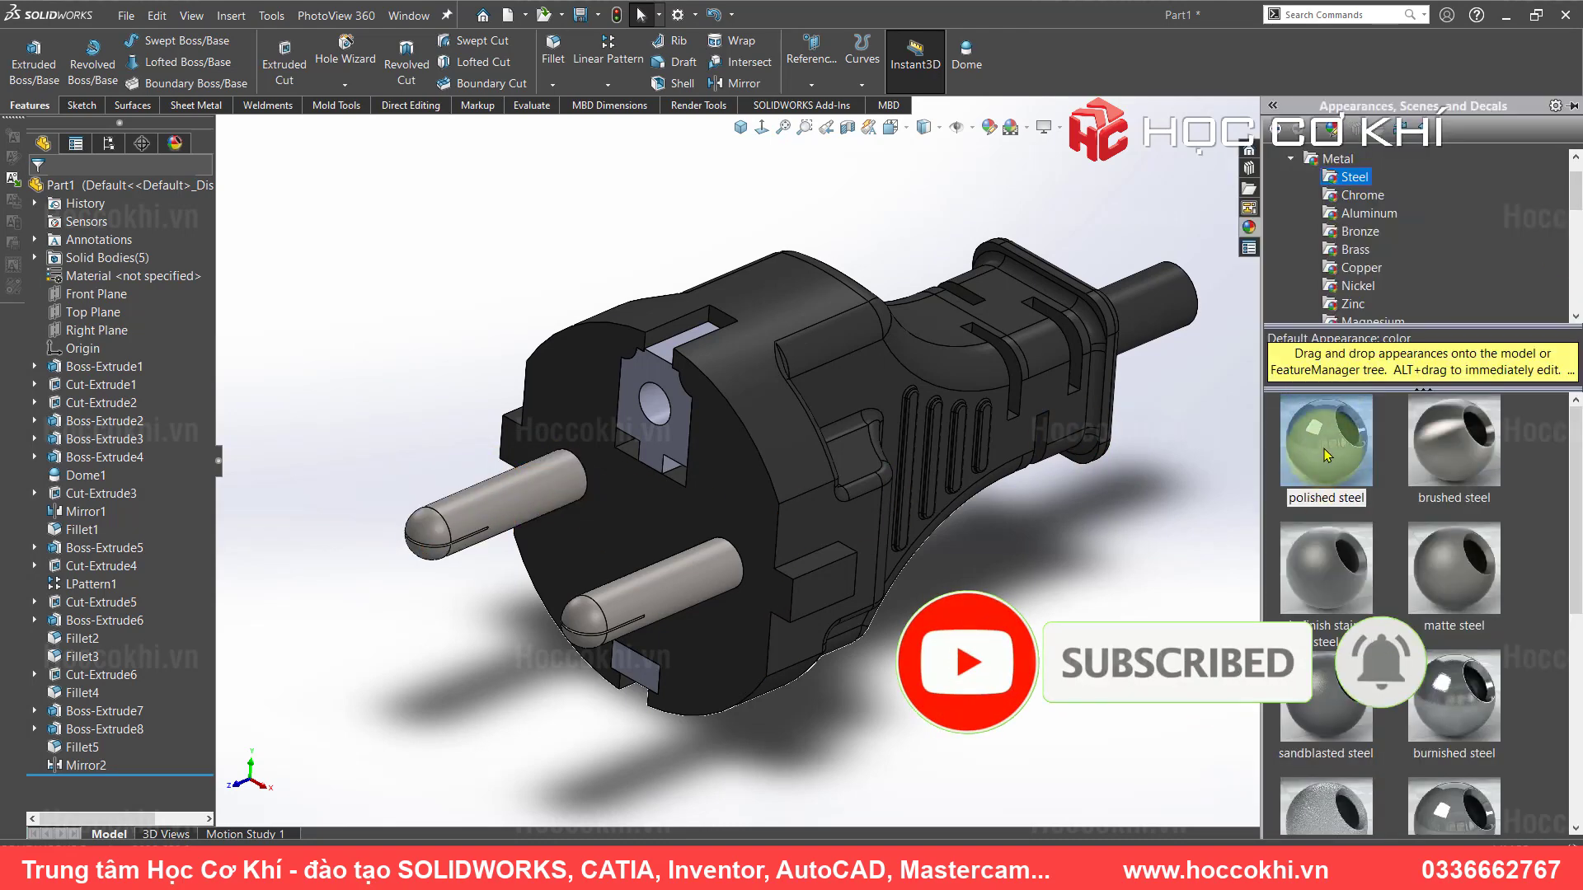
left_click_drag(1326, 455, 659, 379)
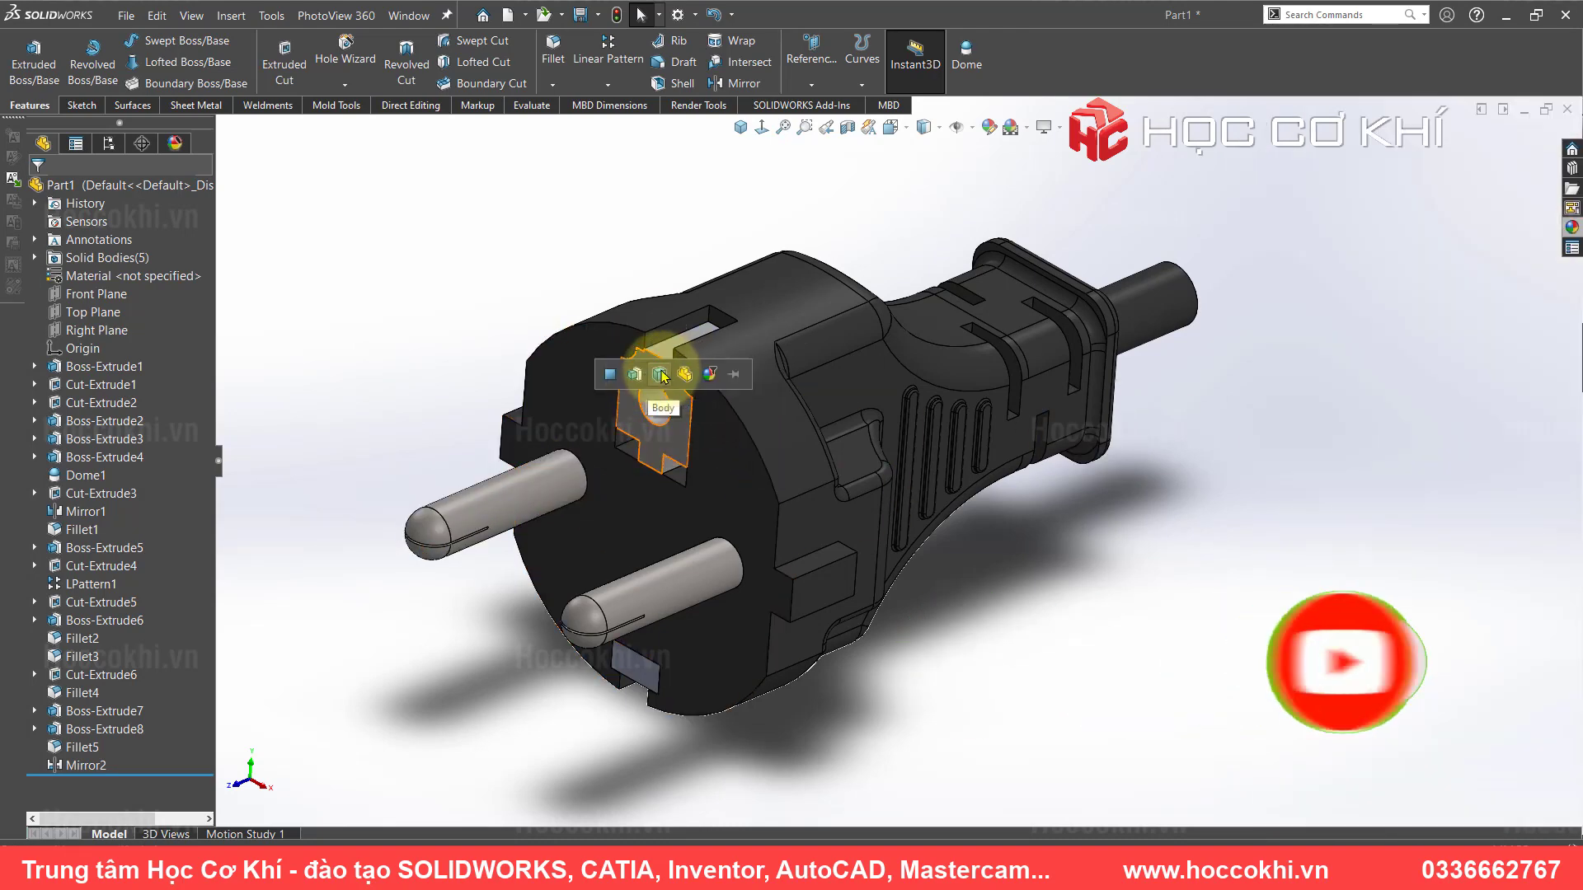
left_click(660, 376)
left_click(1575, 230)
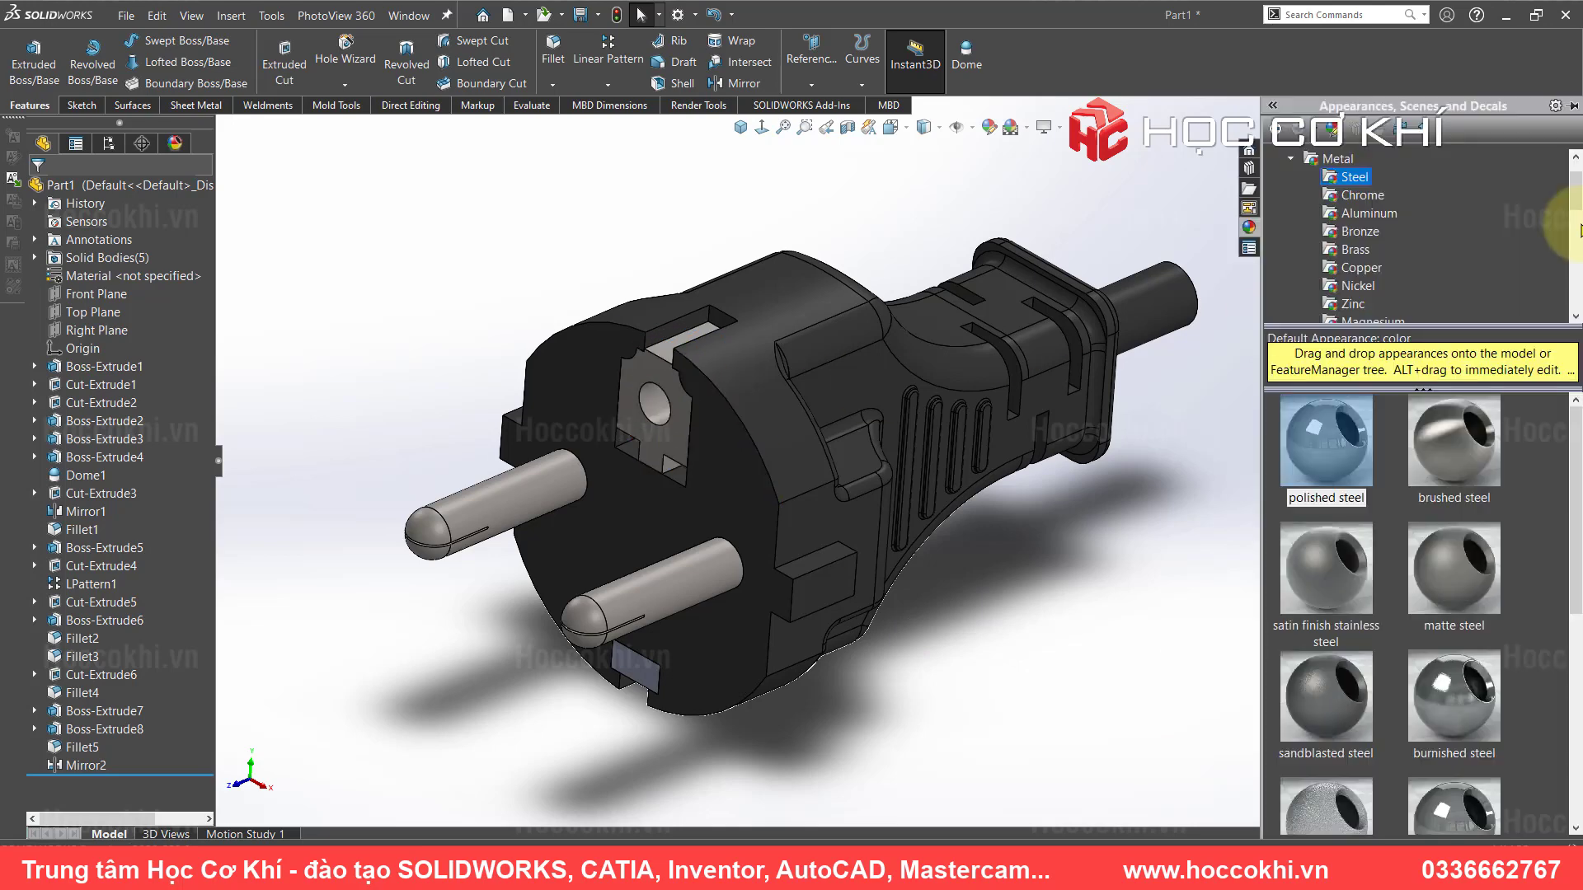
left_click_drag(1325, 462, 639, 682)
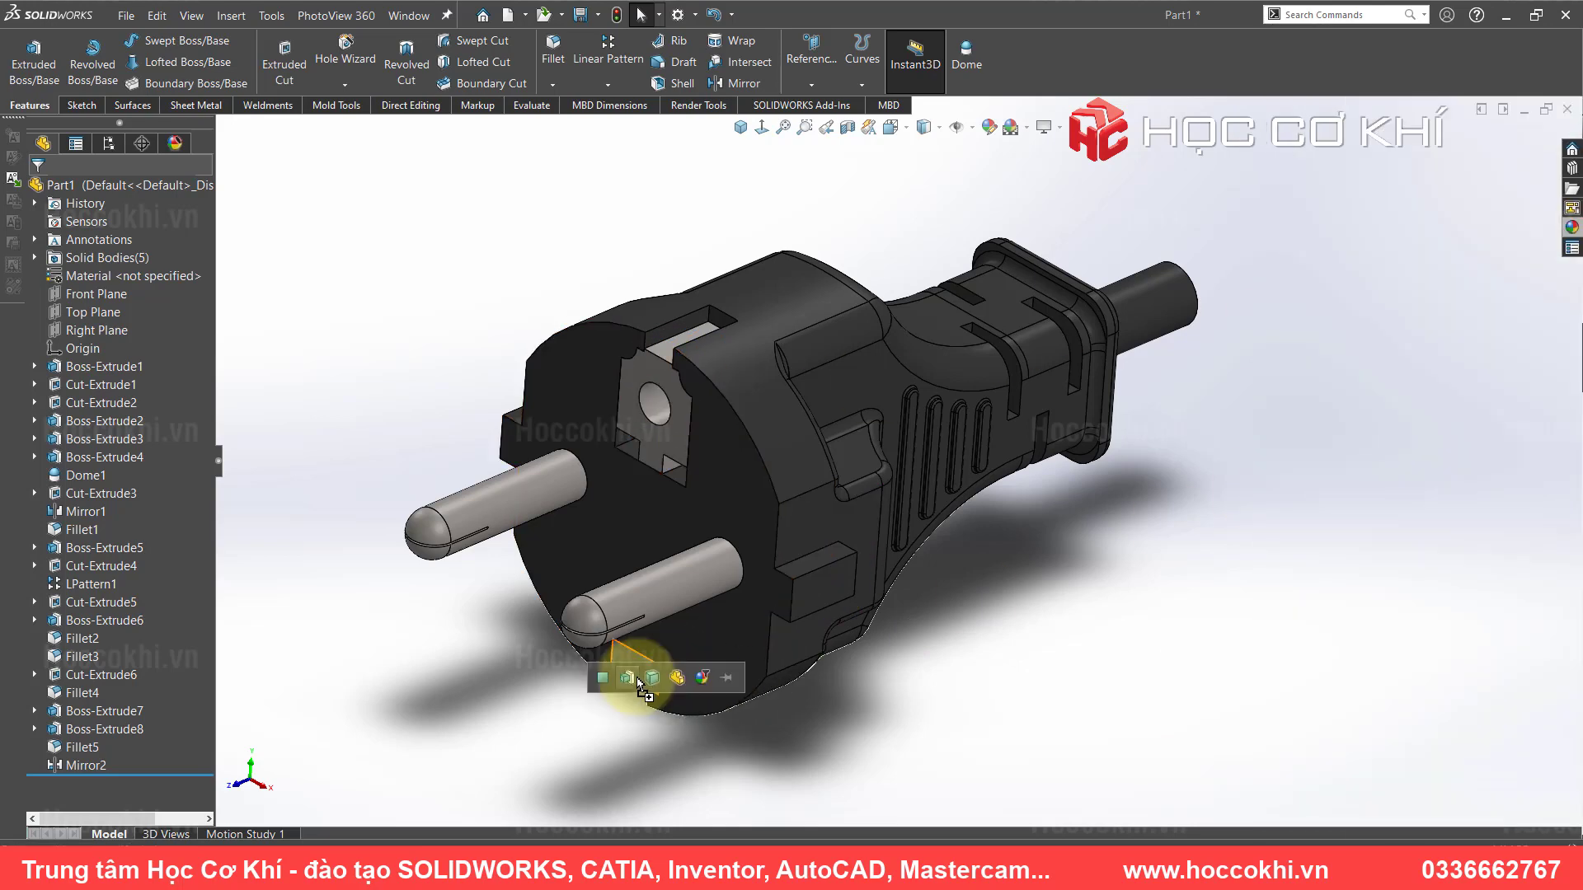
left_click(653, 678)
- Enable RealView Graphics and Perspective, and set Shaded display without edge lines
middle_click_drag(876, 417, 974, 164)
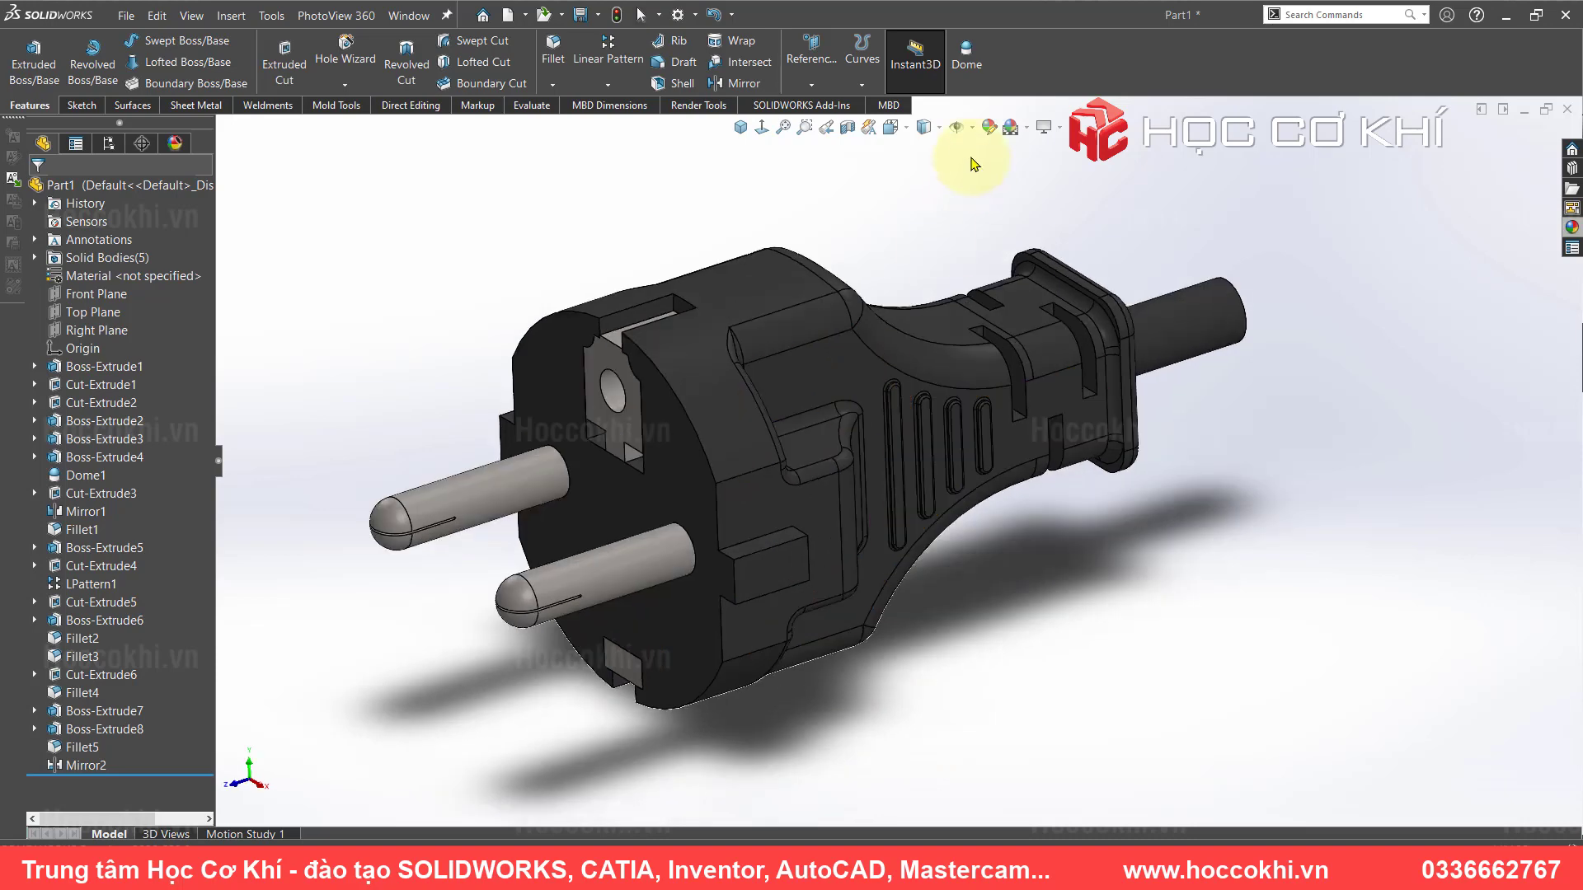
left_click(1061, 128)
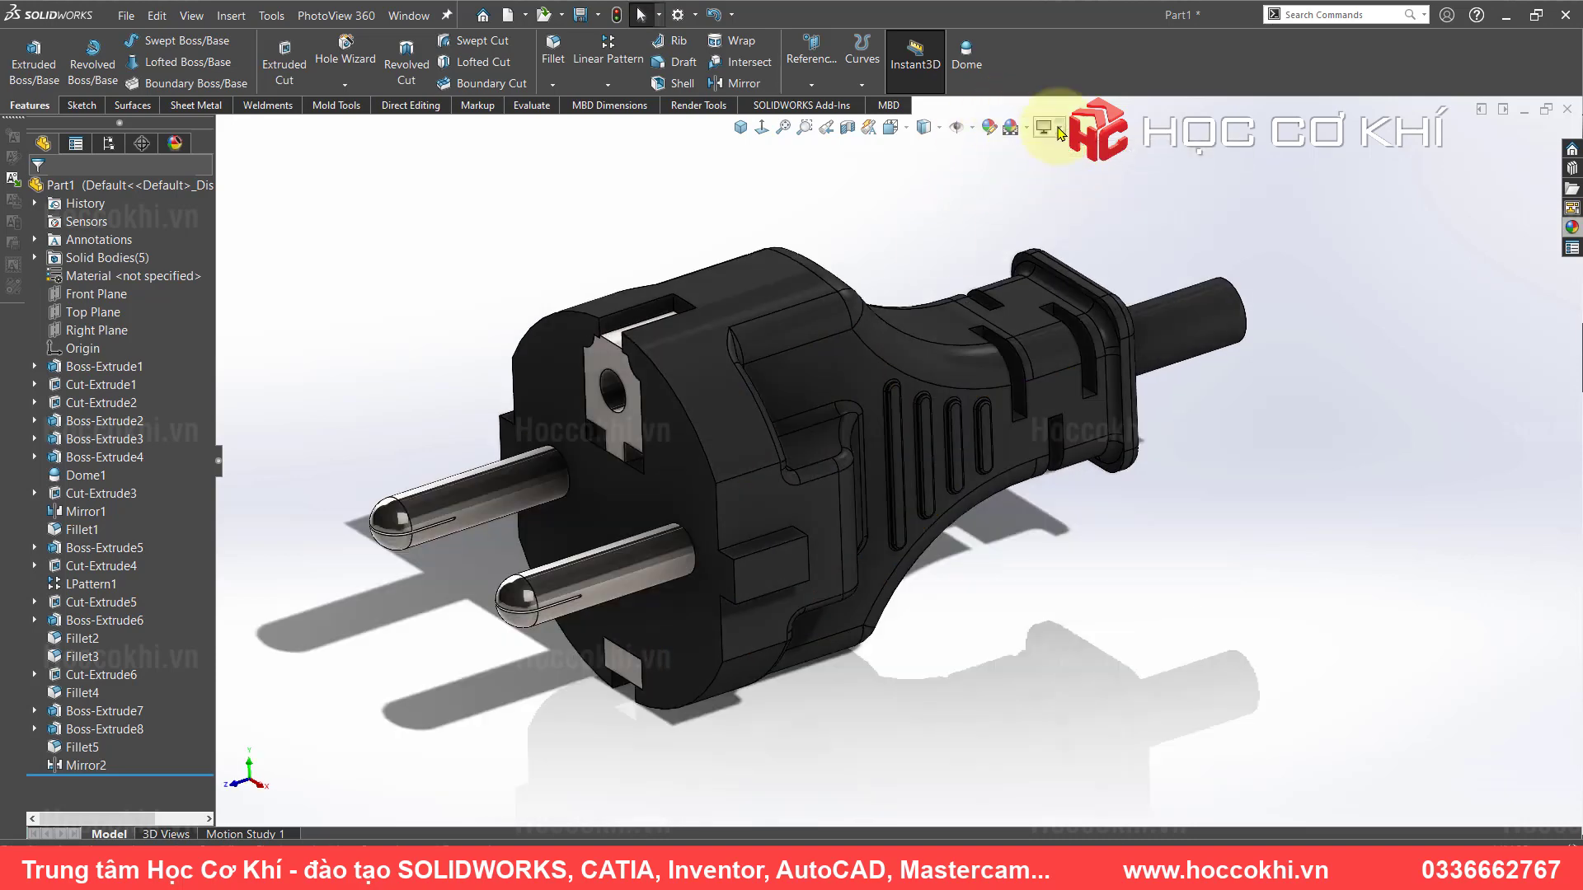
left_click(1061, 129)
left_click(1091, 209)
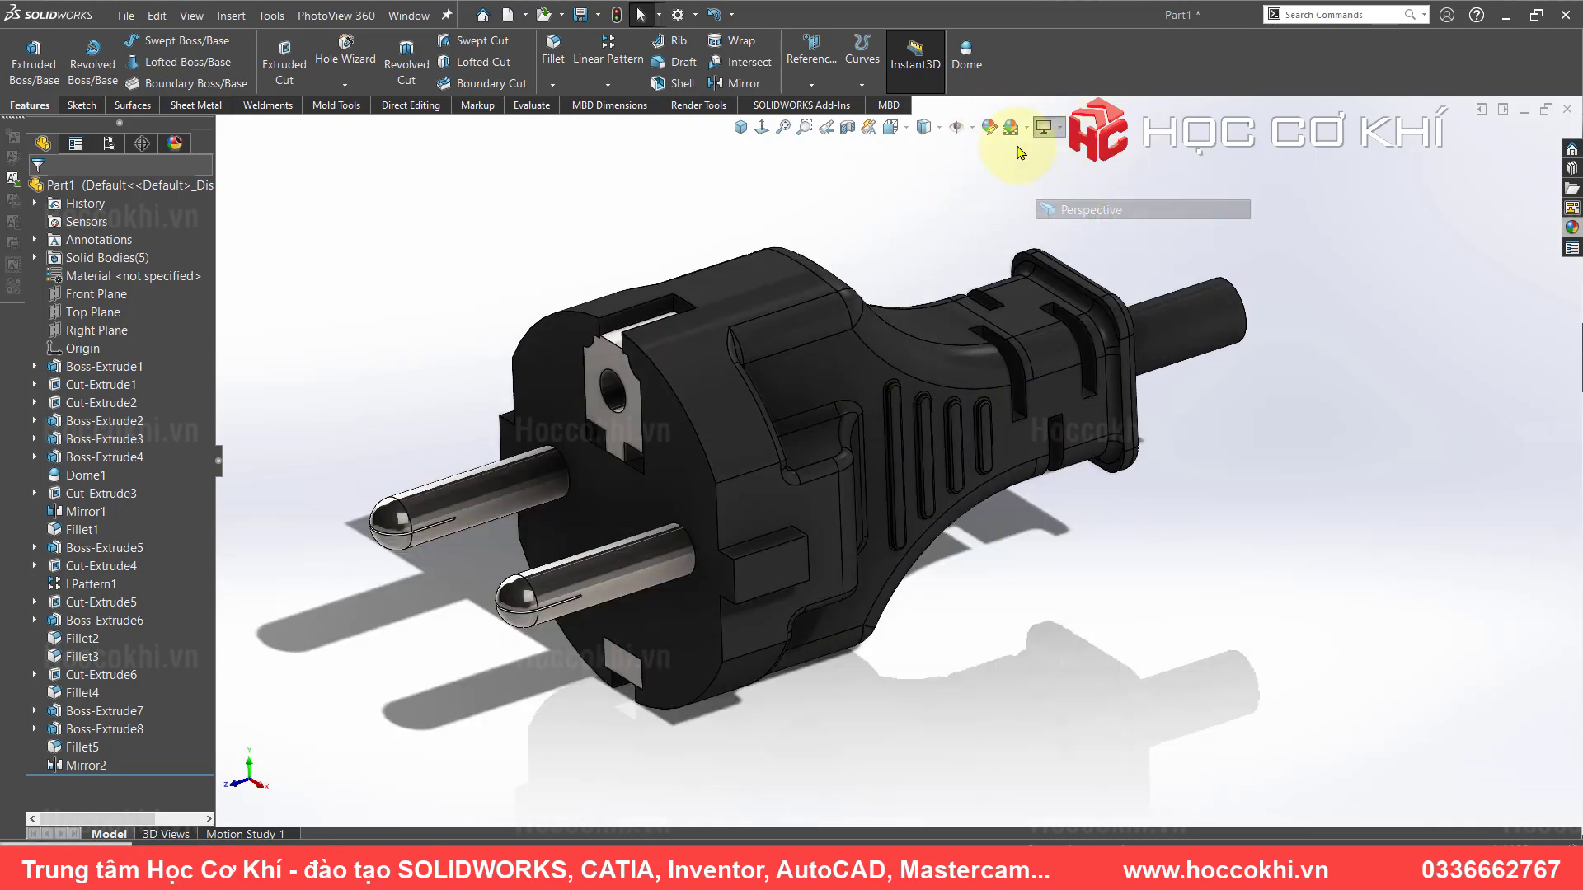
left_click(1023, 128)
left_click(1055, 150)
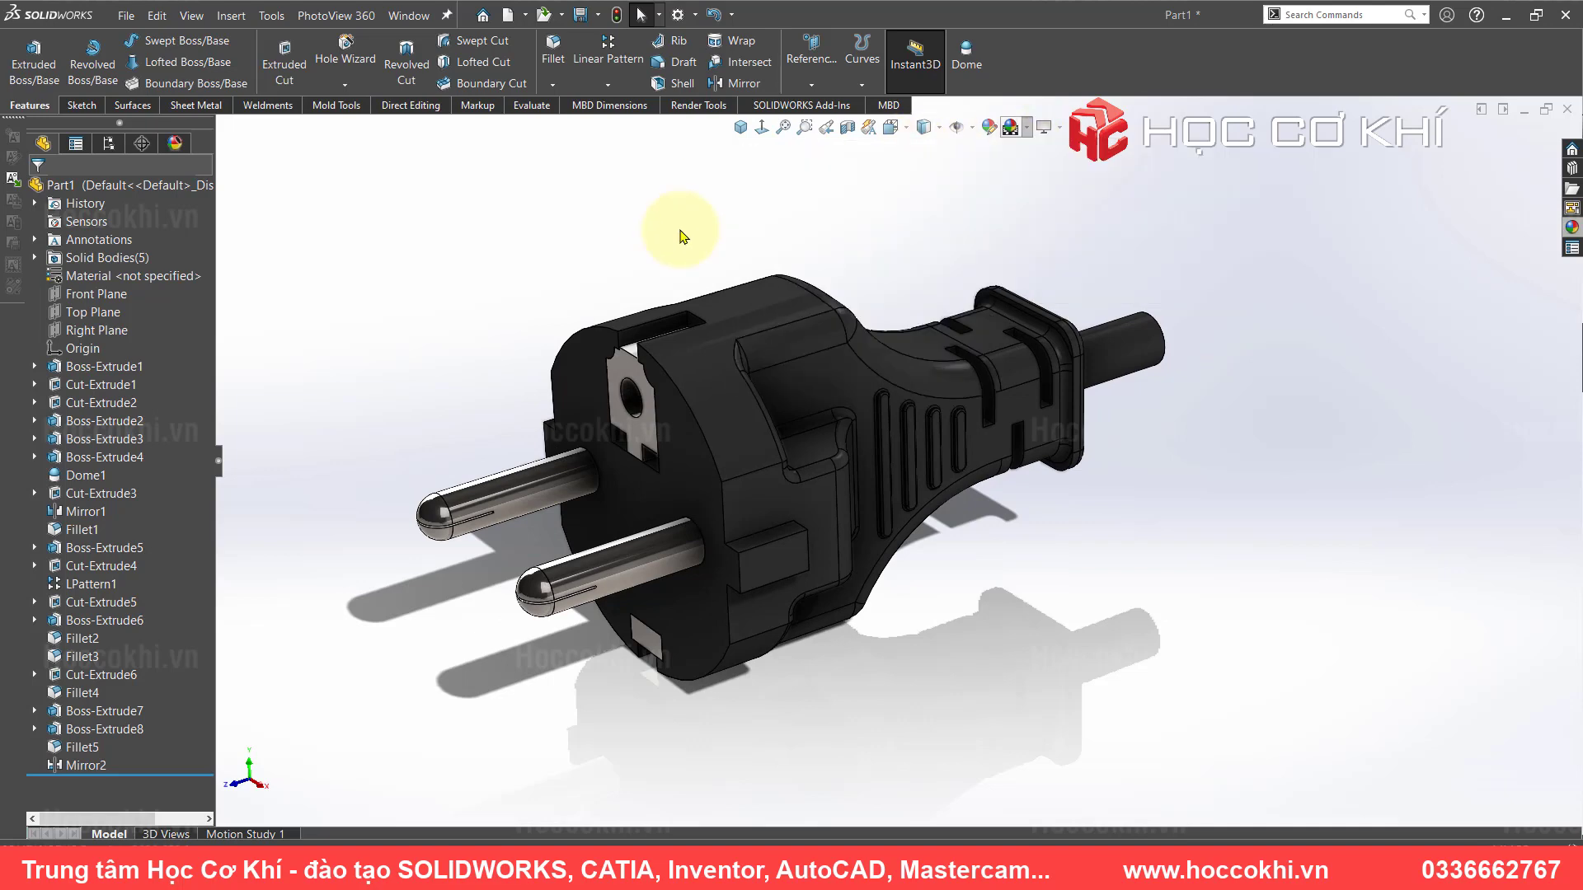
scroll(841, 470, "down", 3)
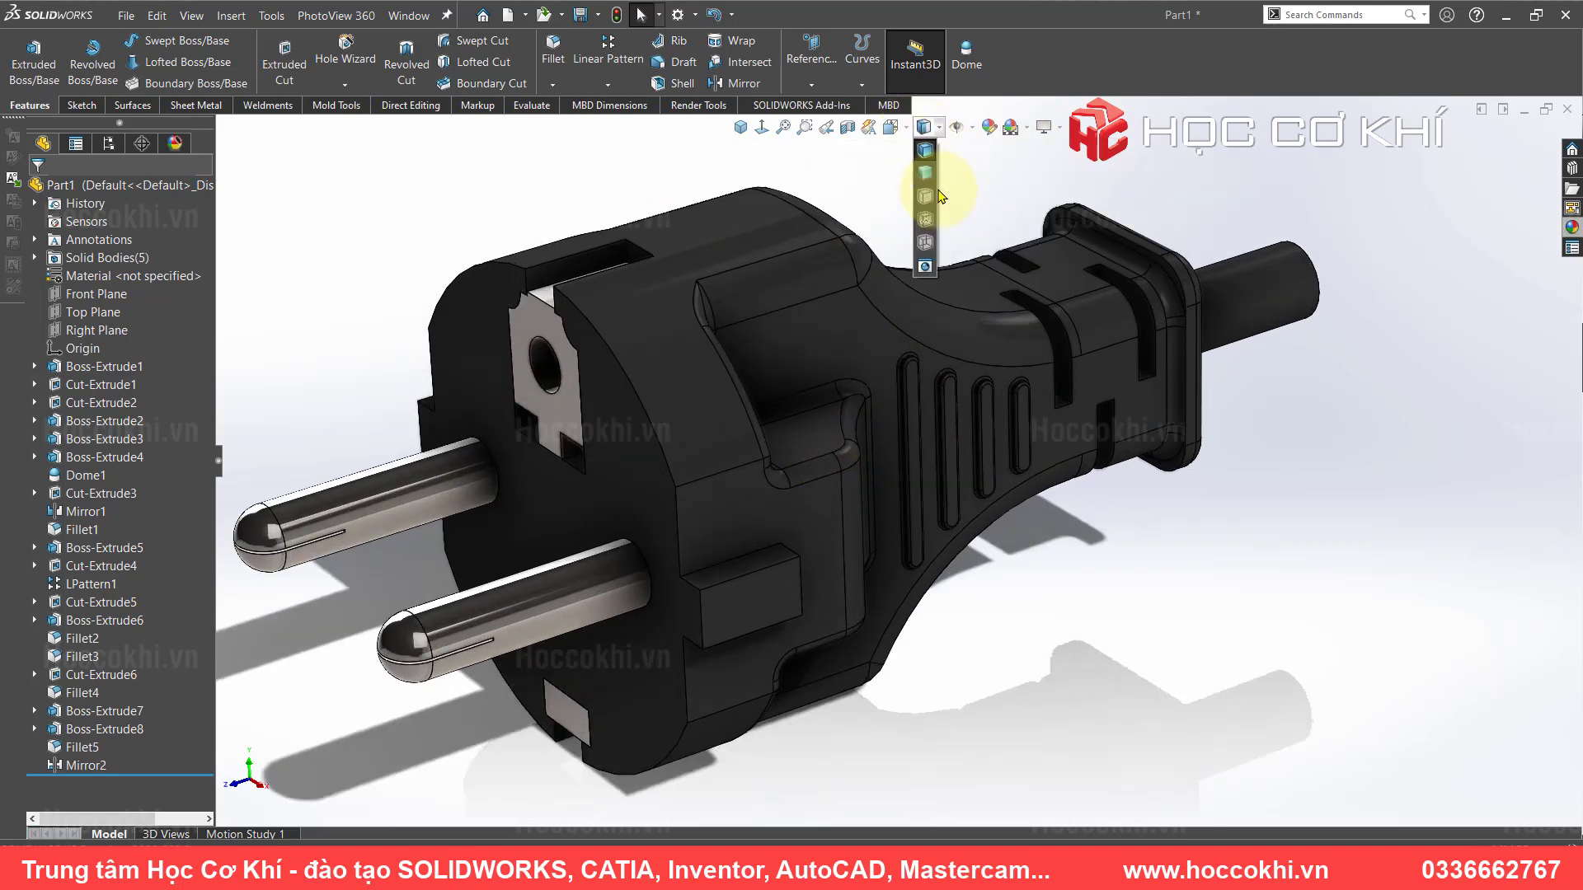
left_click(925, 172)
- Orbit and zoom around the finished plug to inspect it from several angles
mouse_move(927, 485)
middle_mouse_down()
mouse_move(785, 389)
mouse_move(1187, 253)
middle_mouse_up()
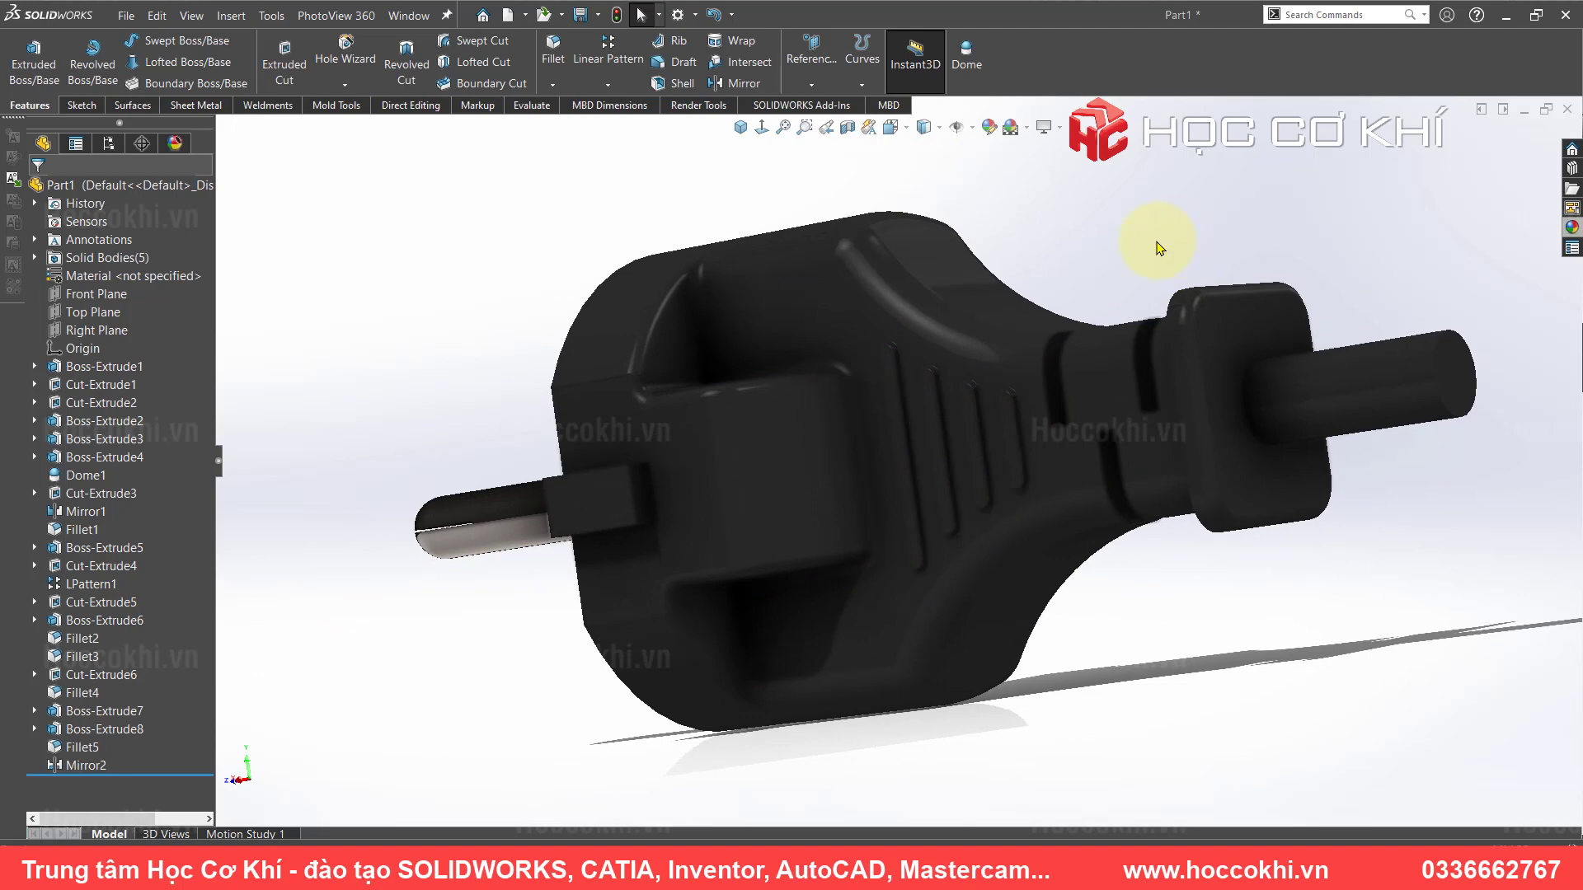
mouse_move(954, 419)
middle_mouse_down()
mouse_move(1042, 448)
mouse_move(1264, 442)
mouse_move(1191, 354)
mouse_move(1109, 334)
mouse_move(1031, 477)
mouse_move(947, 462)
middle_mouse_up()
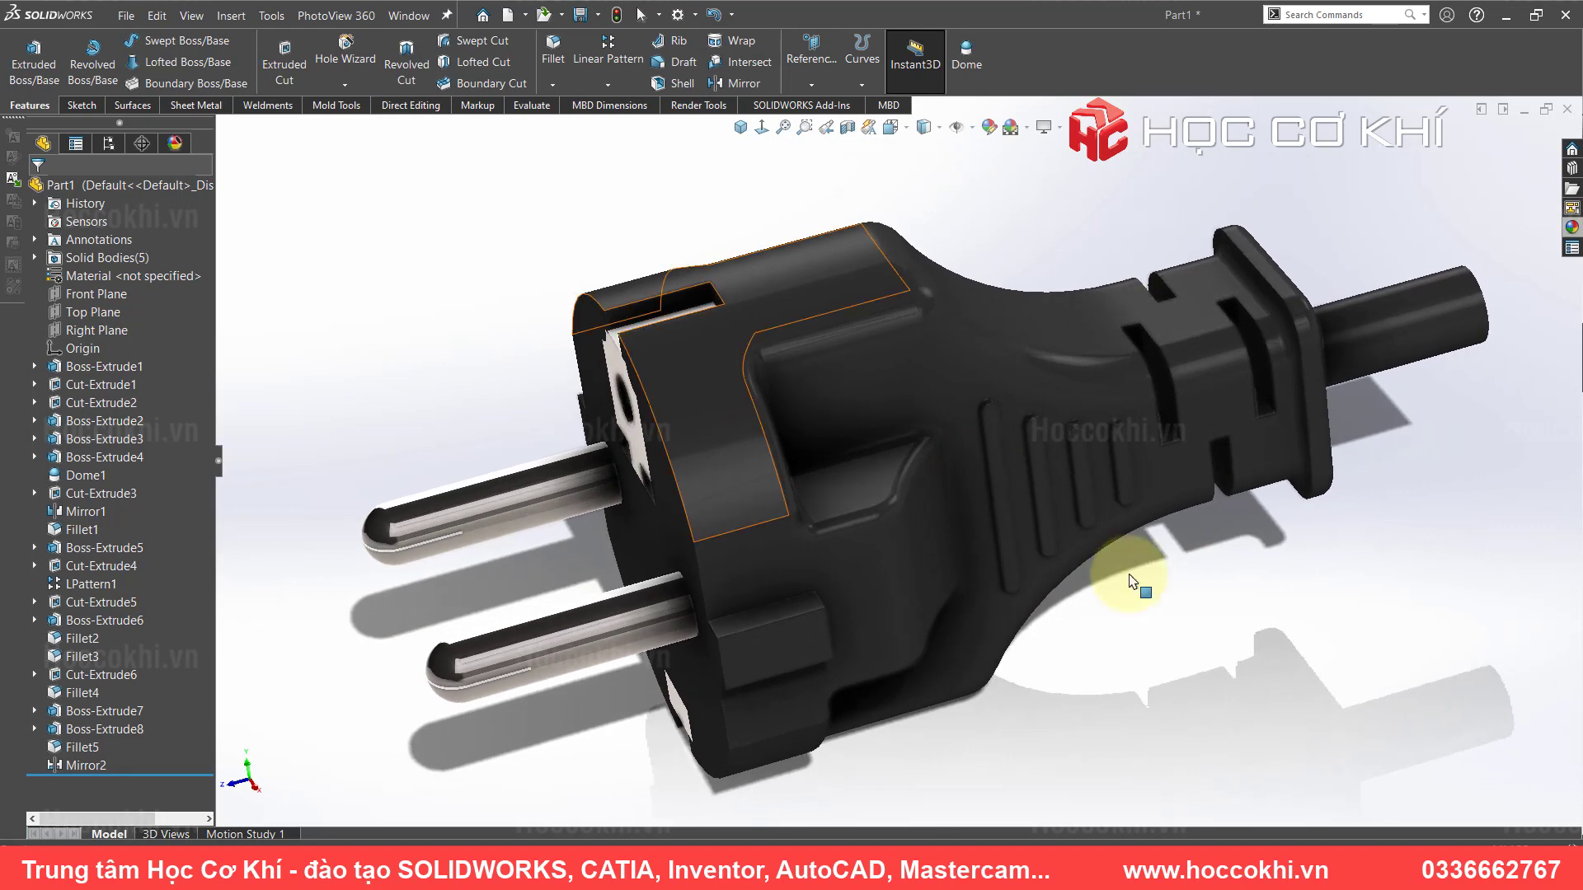
mouse_move(1047, 482)
middle_mouse_down()
mouse_move(1067, 399)
mouse_move(972, 625)
middle_mouse_up()
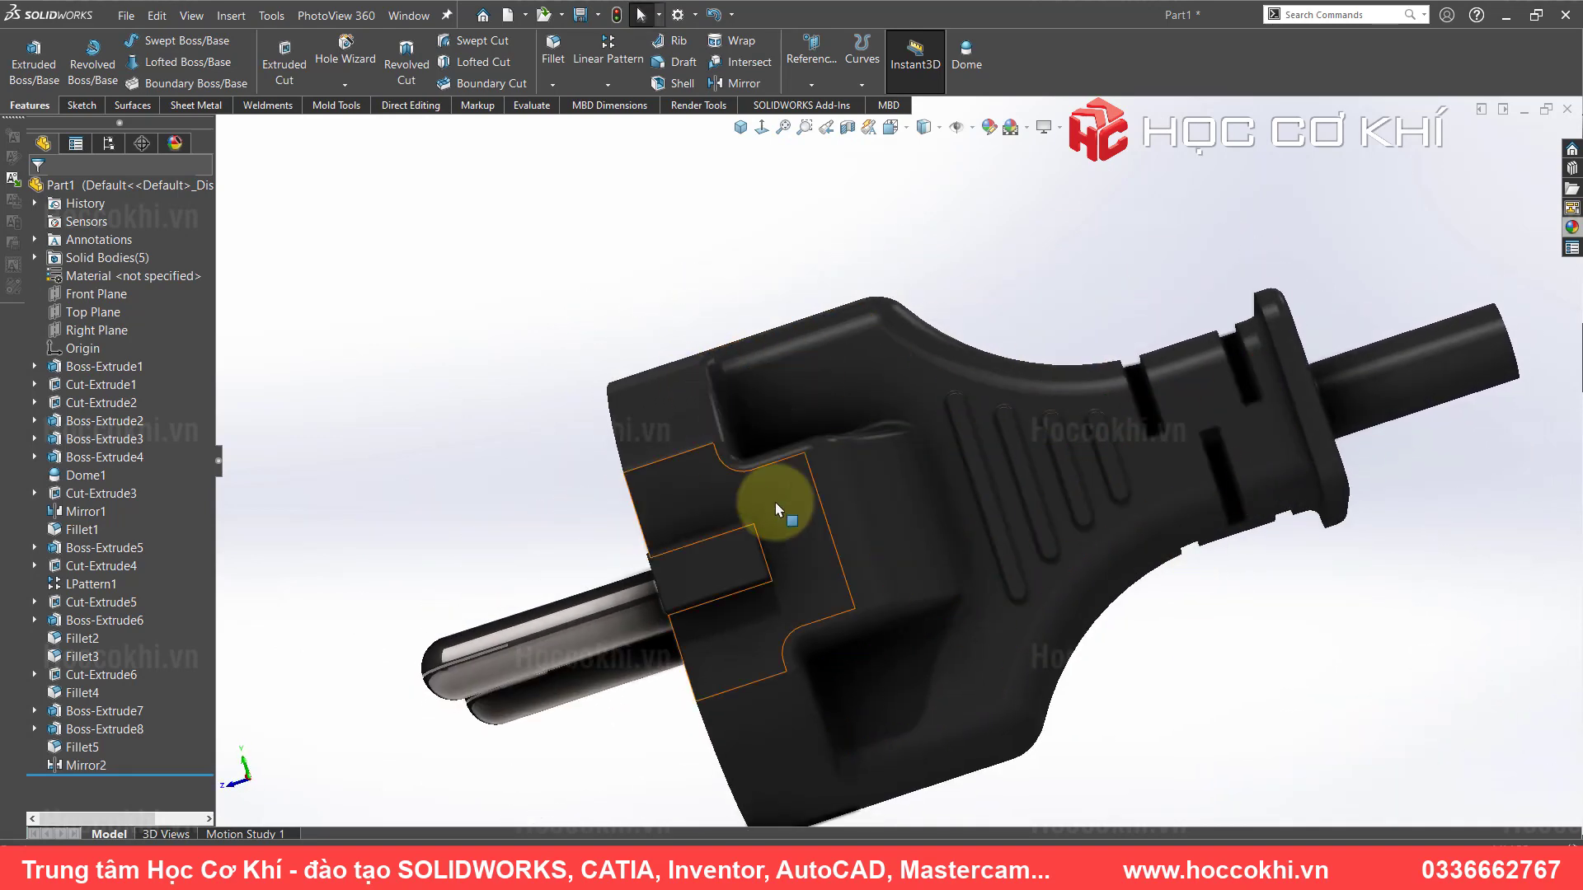
mouse_move(766, 498)
middle_mouse_down()
mouse_move(859, 541)
mouse_move(601, 566)
middle_mouse_up()
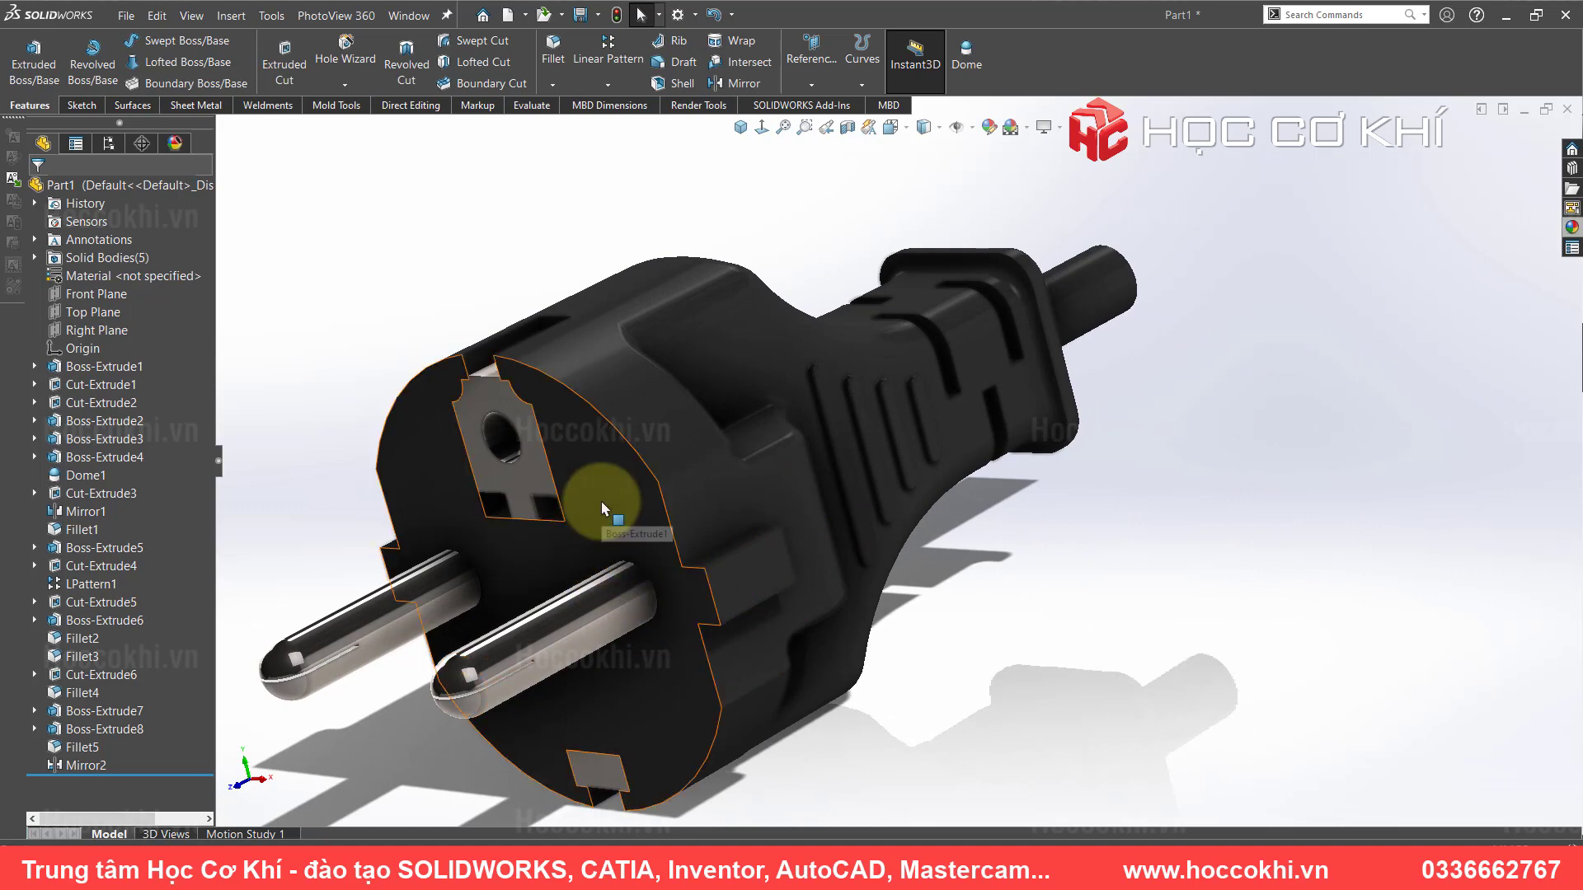
mouse_move(805, 537)
middle_mouse_down()
mouse_move(849, 640)
mouse_move(784, 646)
mouse_move(893, 357)
middle_mouse_up()
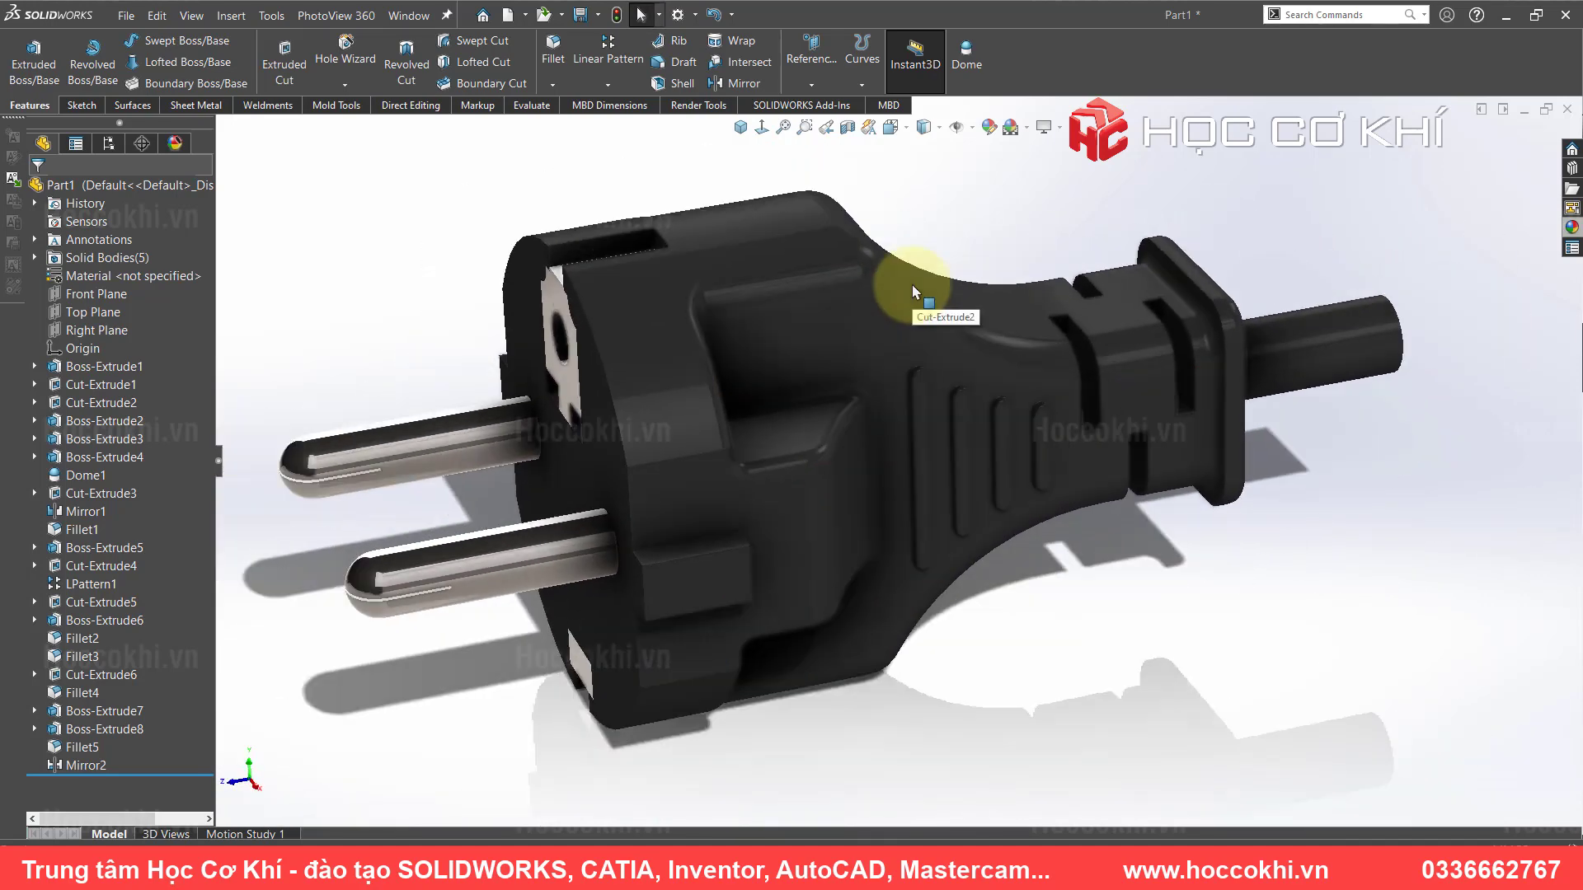
scroll(742, 487, "down", 2)
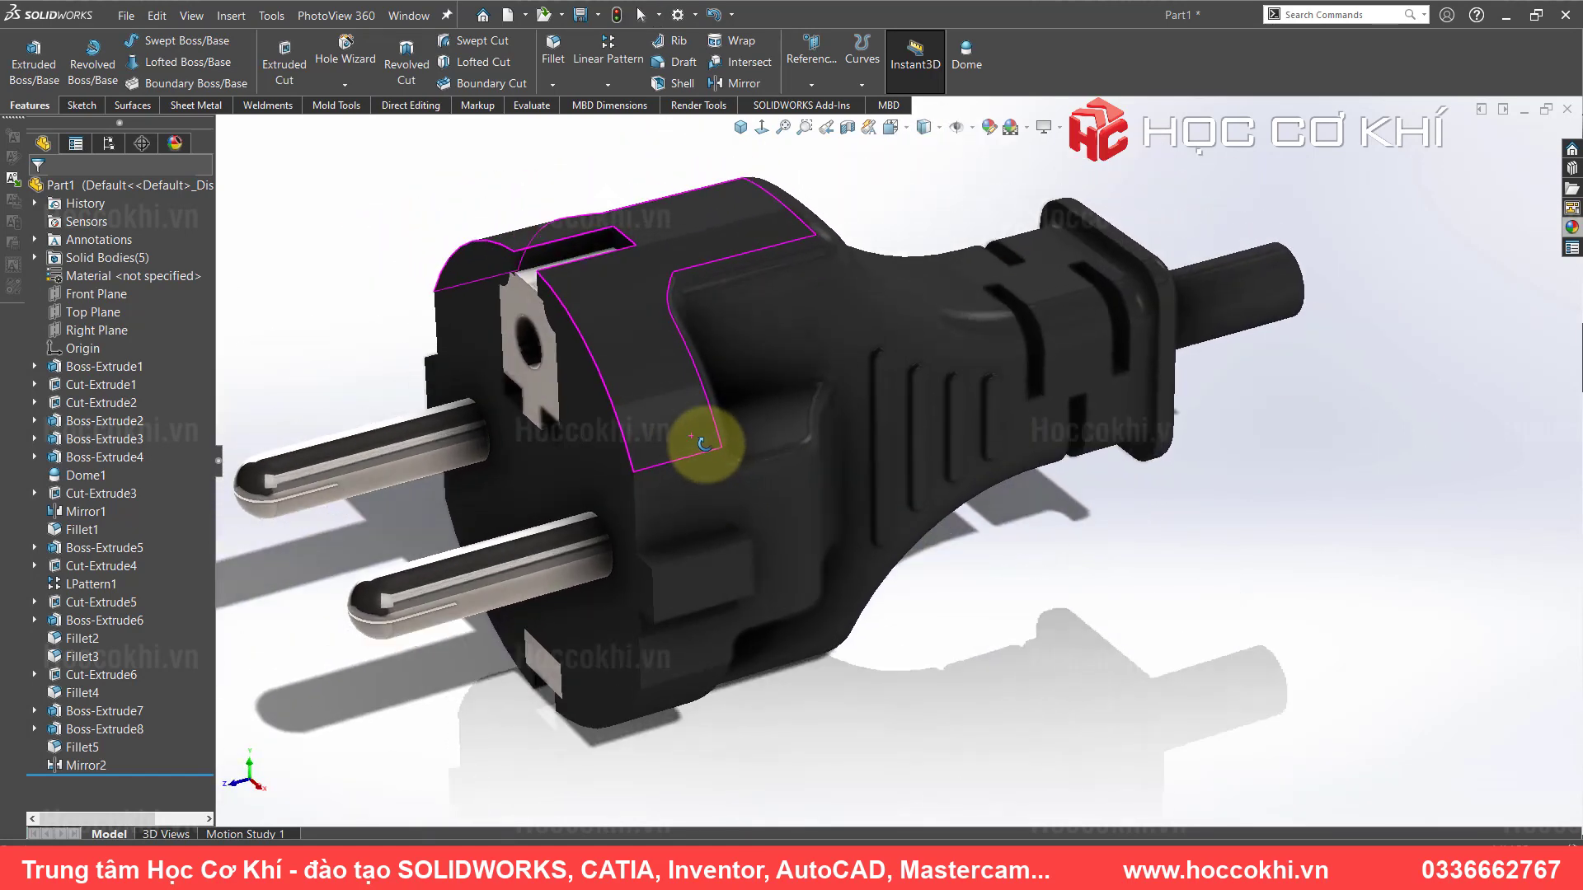
scroll(771, 403, "down", 1)
scroll(866, 384, "up", 1)
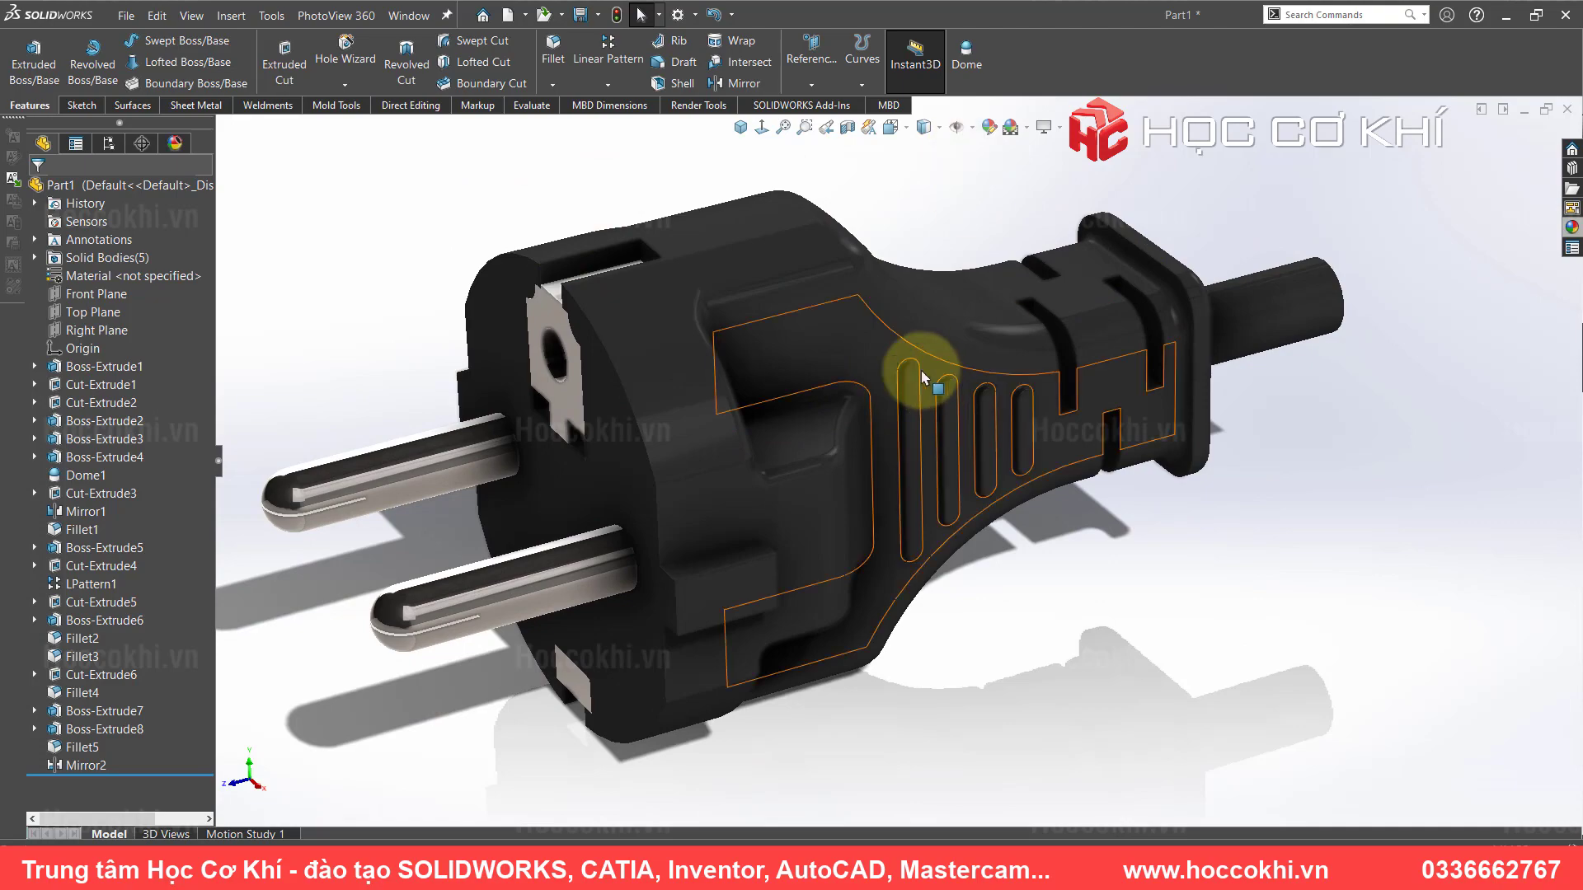
mouse_move(920, 371)
middle_mouse_down()
mouse_move(742, 301)
mouse_move(927, 400)
mouse_move(959, 485)
mouse_move(901, 399)
mouse_move(936, 449)
mouse_move(922, 314)
middle_mouse_up()
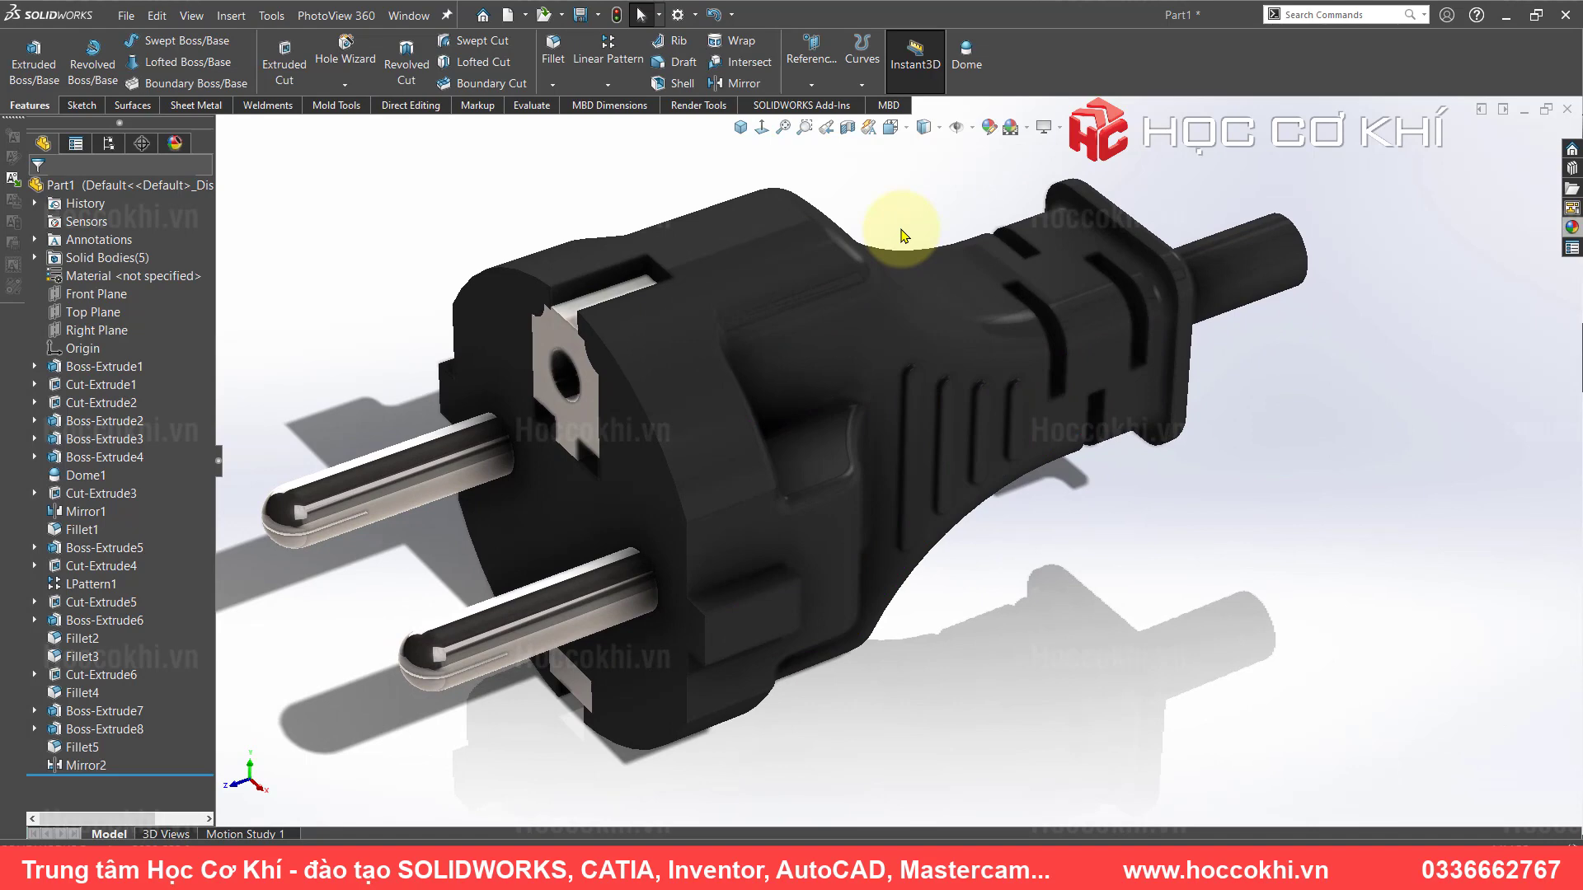
scroll(818, 401, "up", 2)
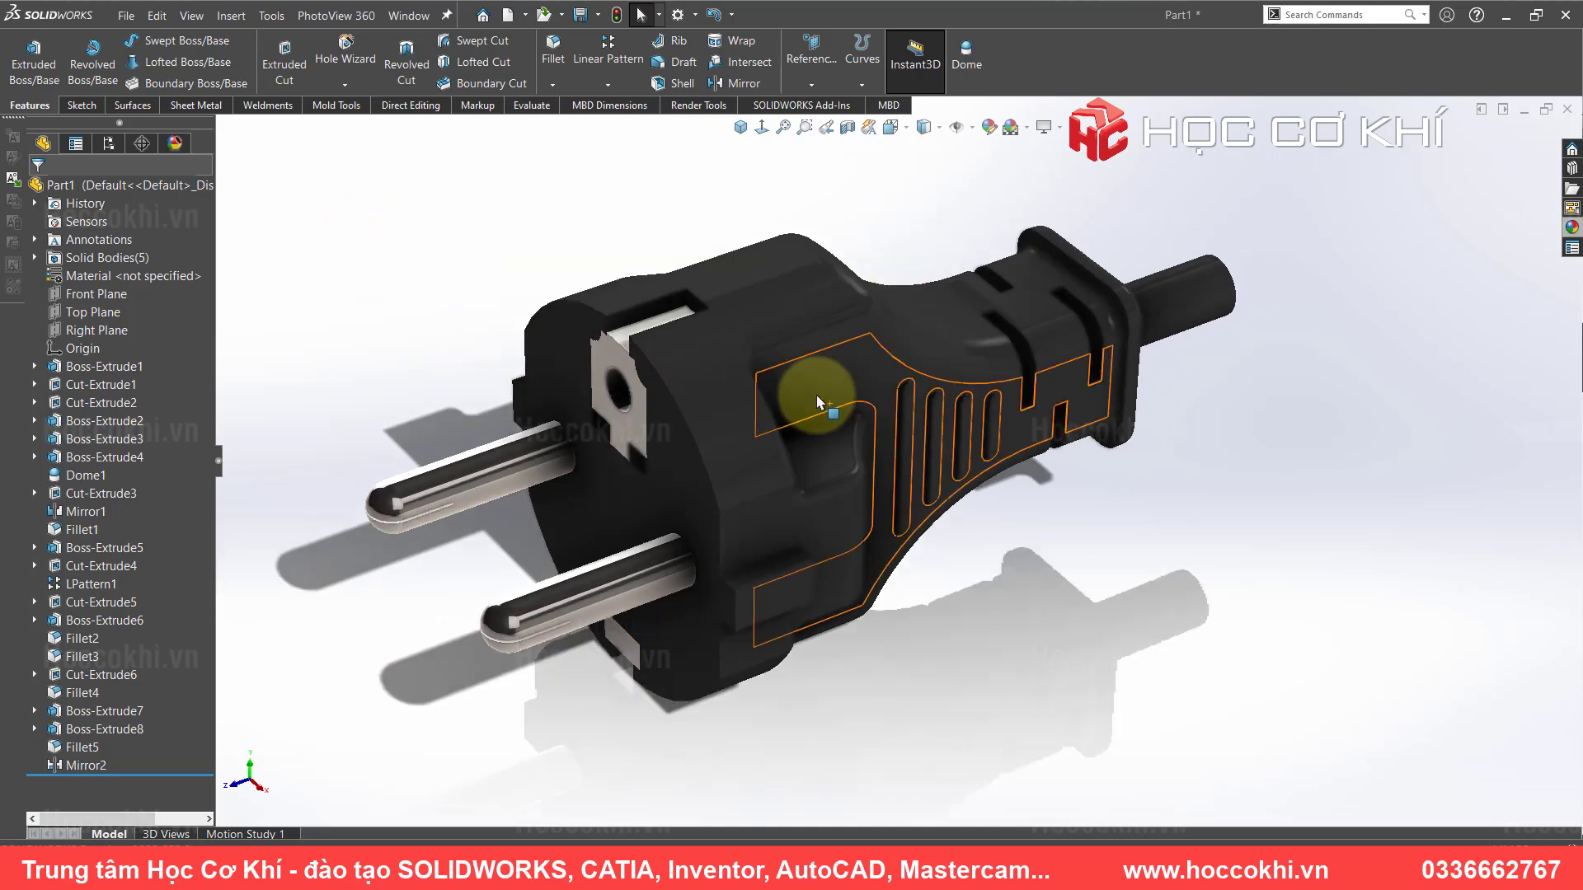
scroll(820, 408, "down", 1)
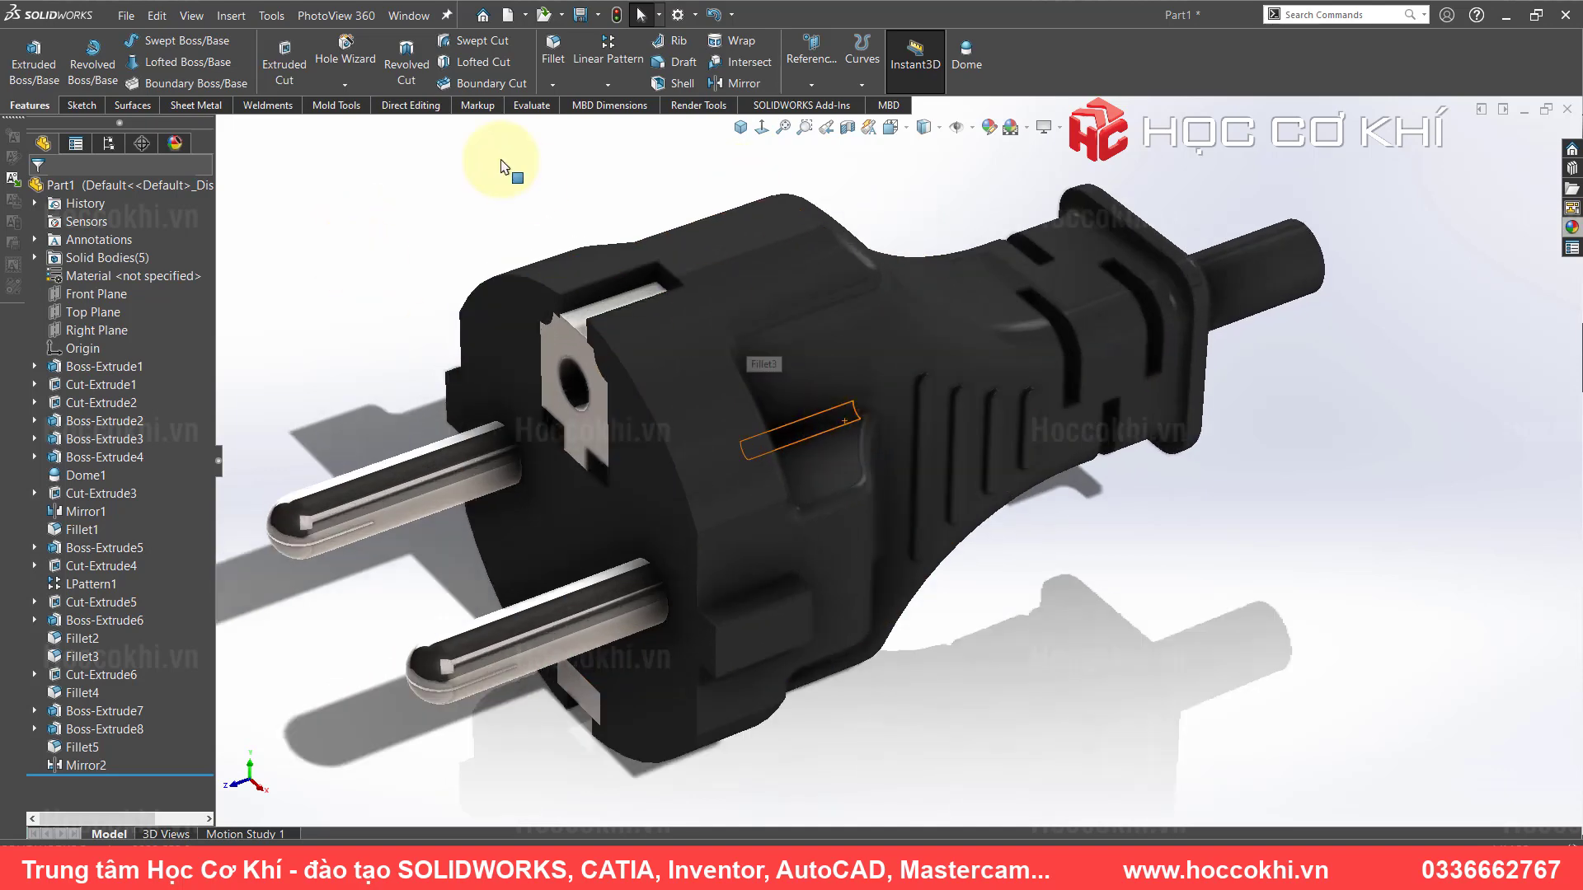